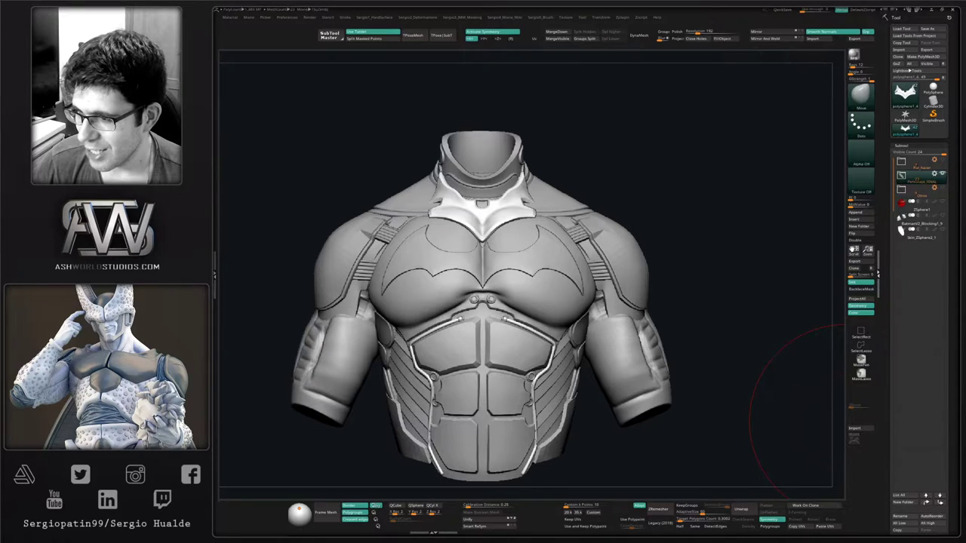
Select the strap underlay between the chest and shoulder armour and isolate it in the viewport
{"action": "left_click_drag", "start_coordinate": [639, 301], "coordinate": [779, 280]}
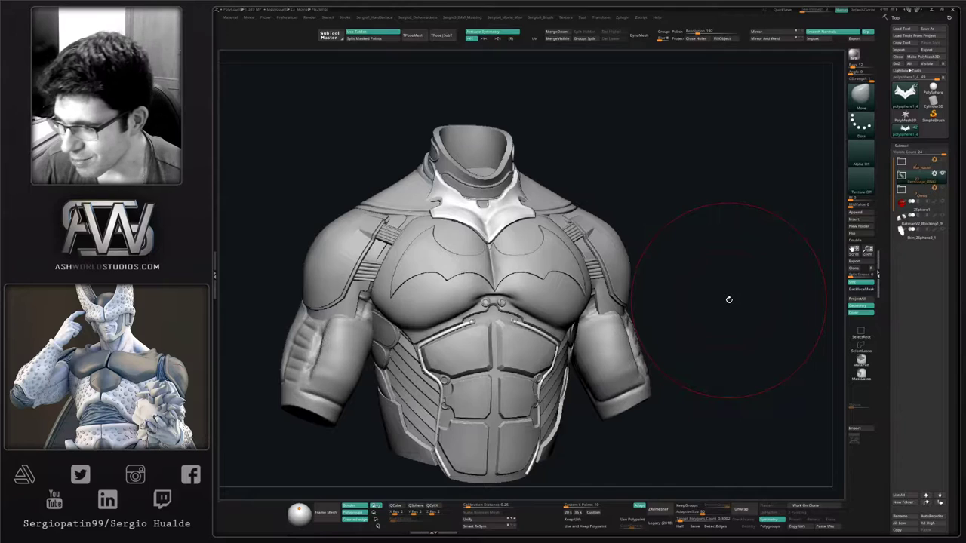
{"action": "left_click_drag", "start_coordinate": [637, 198], "coordinate": [630, 274]}
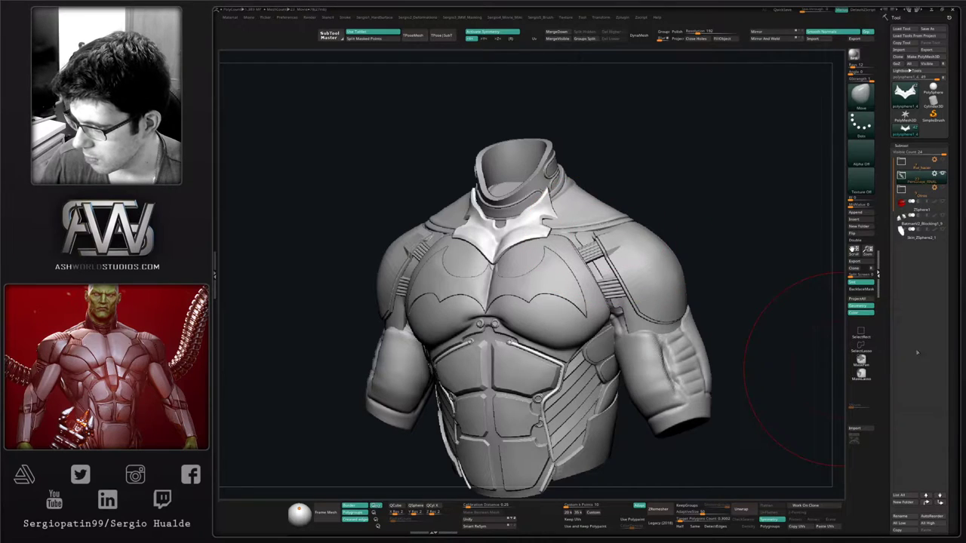
{"action": "left_click_drag", "start_coordinate": [608, 175], "coordinate": [656, 175]}
{"action": "right_click_drag", "start_coordinate": [548, 351], "coordinate": [466, 305], "text": "alt"}
{"action": "left_click_drag", "start_coordinate": [658, 261], "coordinate": [630, 264]}
{"action": "left_click", "coordinate": [566, 261], "text": "alt"}
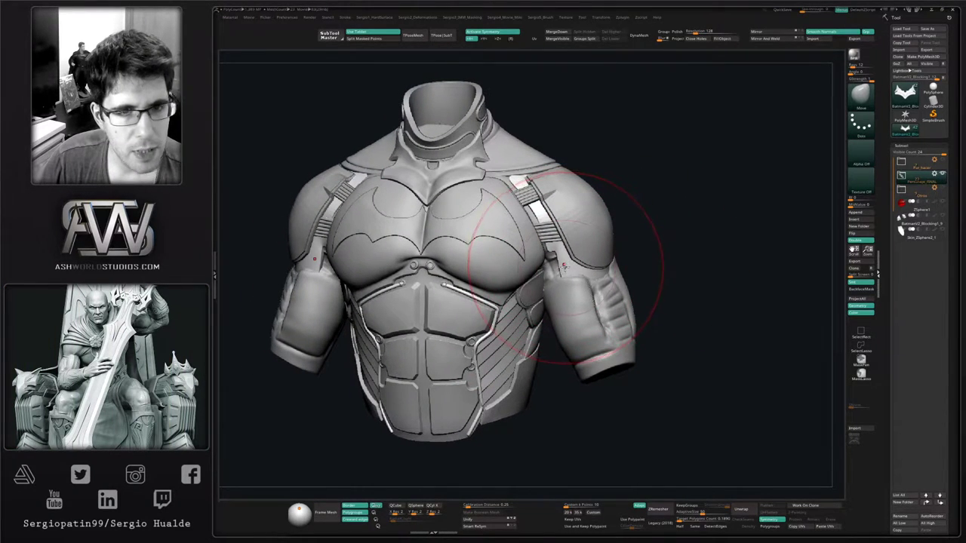
{"action": "right_click_drag", "start_coordinate": [565, 266], "coordinate": [549, 303], "text": "ctrl"}
{"action": "key", "text": "alt+shift+s"}
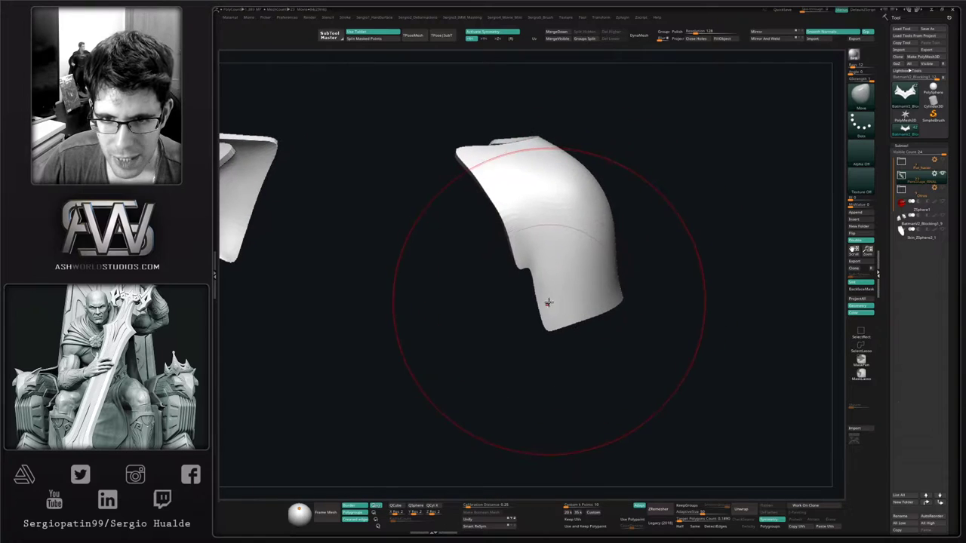
Lasso-mask the lower front corner of the strap underlay, then invert and soften the mask
{"action": "key", "text": "s"}
{"action": "left_click_drag", "start_coordinate": [549, 303], "coordinate": [541, 302]}
{"action": "right_click_drag", "start_coordinate": [540, 302], "coordinate": [530, 285]}
{"action": "mouse_move", "coordinate": [523, 329]}
{"action": "left_mouse_down", "text": "ctrl"}
{"action": "mouse_move", "coordinate": [585, 394]}
{"action": "mouse_move", "coordinate": [577, 267]}
{"action": "left_mouse_up", "text": "ctrl"}
{"action": "left_click", "coordinate": [861, 374]}
{"action": "right_click_drag", "start_coordinate": [513, 270], "coordinate": [522, 305], "text": "ctrl"}
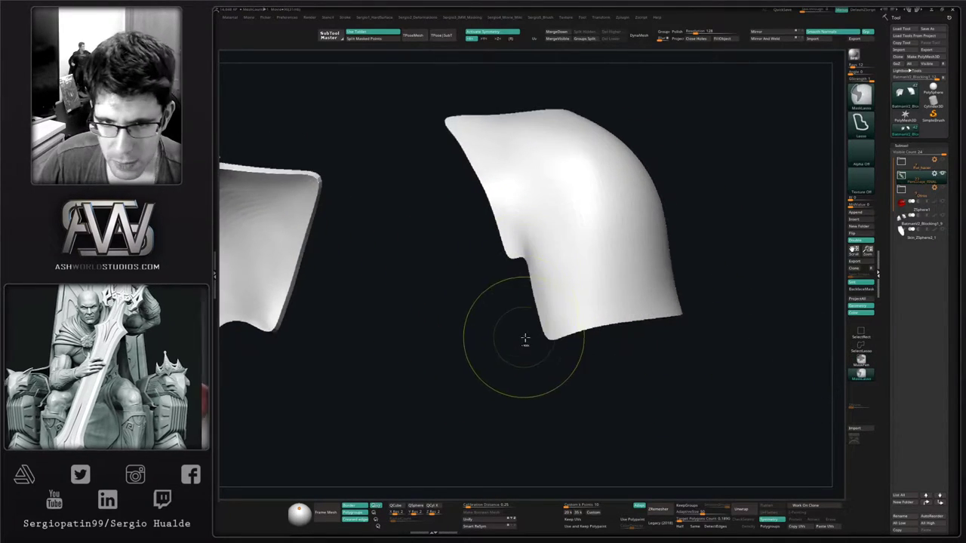
{"action": "mouse_move", "coordinate": [526, 338]}
{"action": "left_mouse_down", "text": "ctrl"}
{"action": "mouse_move", "coordinate": [603, 255]}
{"action": "mouse_move", "coordinate": [525, 260]}
{"action": "mouse_move", "coordinate": [530, 288]}
{"action": "left_mouse_up", "text": "ctrl"}
{"action": "right_click_drag", "start_coordinate": [535, 293], "coordinate": [548, 297]}
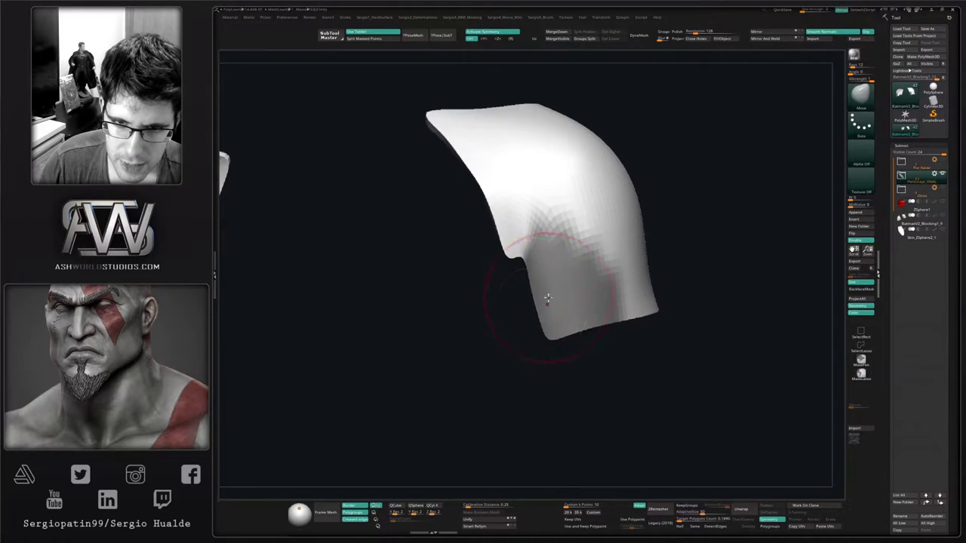
{"action": "key", "text": "ctrl+i"}
{"action": "left_click", "coordinate": [548, 280], "text": "ctrl"}
Reshape the unmasked lower corner of the strap underlay with the Move brush and show the full torso again
{"action": "key", "text": "s"}
{"action": "mouse_move", "coordinate": [536, 291]}
{"action": "left_mouse_down"}
{"action": "mouse_move", "coordinate": [556, 295]}
{"action": "mouse_move", "coordinate": [556, 304]}
{"action": "left_mouse_up"}
{"action": "key", "text": "alt+s"}
{"action": "mouse_move", "coordinate": [556, 312]}
{"action": "right_mouse_down"}
{"action": "mouse_move", "coordinate": [557, 325]}
{"action": "mouse_move", "coordinate": [566, 291]}
{"action": "mouse_move", "coordinate": [540, 280]}
{"action": "mouse_move", "coordinate": [554, 322]}
{"action": "mouse_move", "coordinate": [548, 347]}
{"action": "mouse_move", "coordinate": [550, 307]}
{"action": "mouse_move", "coordinate": [580, 334]}
{"action": "mouse_move", "coordinate": [562, 324]}
{"action": "mouse_move", "coordinate": [578, 317]}
{"action": "mouse_move", "coordinate": [595, 342]}
{"action": "mouse_move", "coordinate": [520, 320]}
{"action": "mouse_move", "coordinate": [536, 346]}
{"action": "right_mouse_up"}
{"action": "key", "text": "s"}
{"action": "key", "text": "s"}
Select the strap underlay at the back of the shoulder and pull its lower edge against the upper arm with the Move brush
{"action": "left_click", "coordinate": [535, 291], "text": "alt"}
{"action": "right_click_drag", "start_coordinate": [577, 317], "coordinate": [495, 339]}
{"action": "key", "text": "alt+s"}
{"action": "key", "text": "alt+s"}
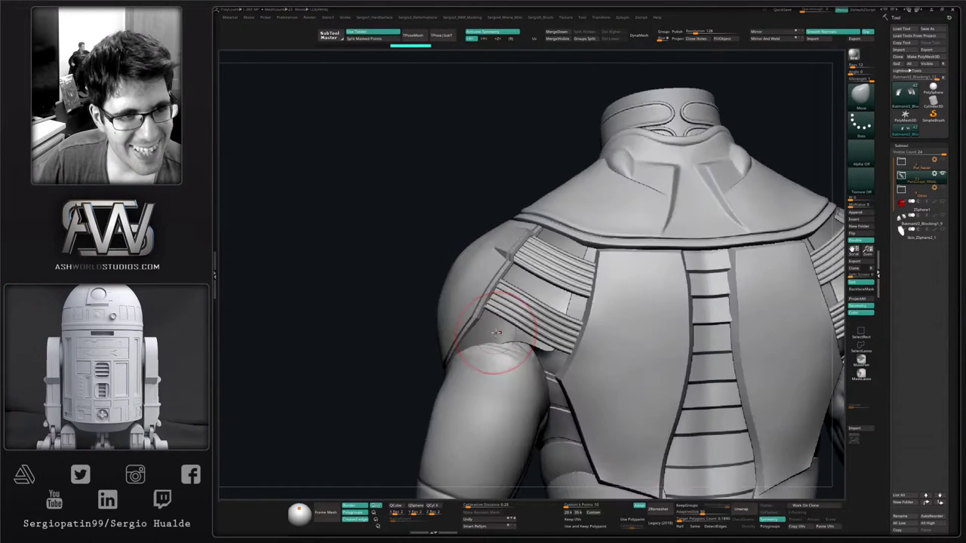
{"action": "left_click", "coordinate": [473, 344], "text": "alt"}
{"action": "mouse_move", "coordinate": [460, 368]}
{"action": "right_mouse_down"}
{"action": "mouse_move", "coordinate": [510, 347]}
{"action": "mouse_move", "coordinate": [455, 346]}
{"action": "right_mouse_up"}
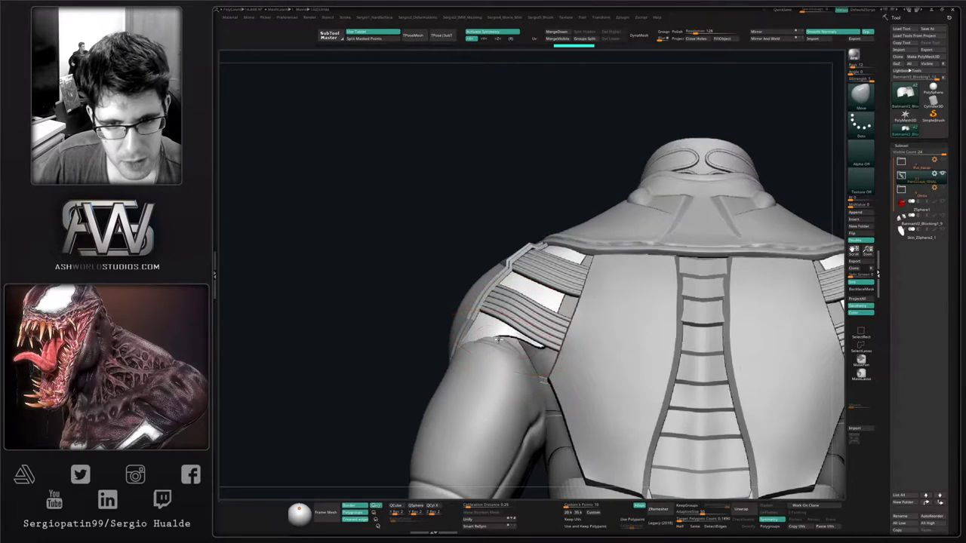
{"action": "left_click", "coordinate": [491, 344], "text": "alt"}
{"action": "right_click_drag", "start_coordinate": [498, 339], "coordinate": [485, 347]}
{"action": "left_click_drag", "start_coordinate": [485, 342], "coordinate": [482, 346]}
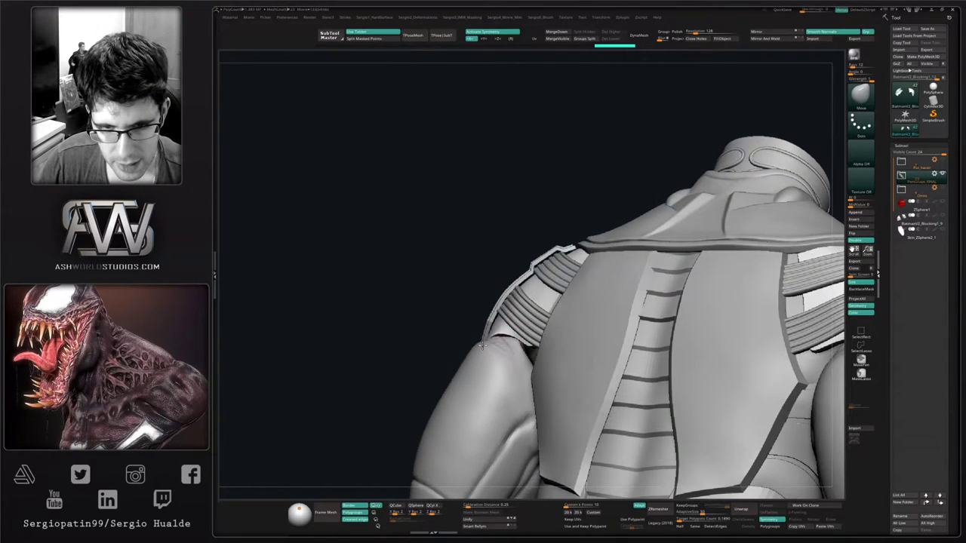
{"action": "right_click_drag", "start_coordinate": [481, 345], "coordinate": [475, 347]}
{"action": "left_click_drag", "start_coordinate": [507, 343], "coordinate": [505, 347]}
Tuck the rear end of the strap underlay in beside the armpit and back plate with the Move brush
{"action": "right_click_drag", "start_coordinate": [504, 345], "coordinate": [531, 343]}
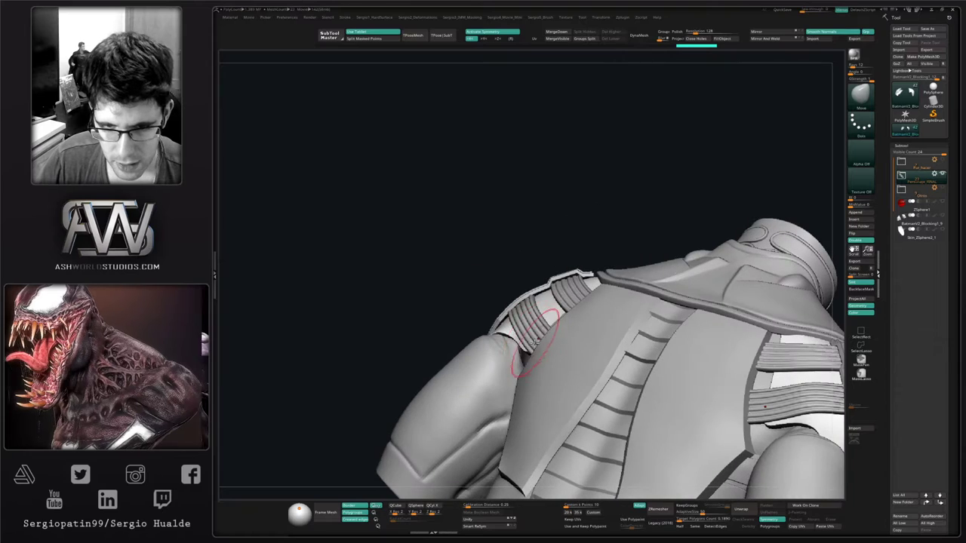
{"action": "left_click_drag", "start_coordinate": [531, 344], "coordinate": [525, 347]}
{"action": "right_click_drag", "start_coordinate": [526, 347], "coordinate": [534, 346]}
{"action": "left_click_drag", "start_coordinate": [534, 346], "coordinate": [535, 348]}
{"action": "right_click_drag", "start_coordinate": [535, 349], "coordinate": [541, 355]}
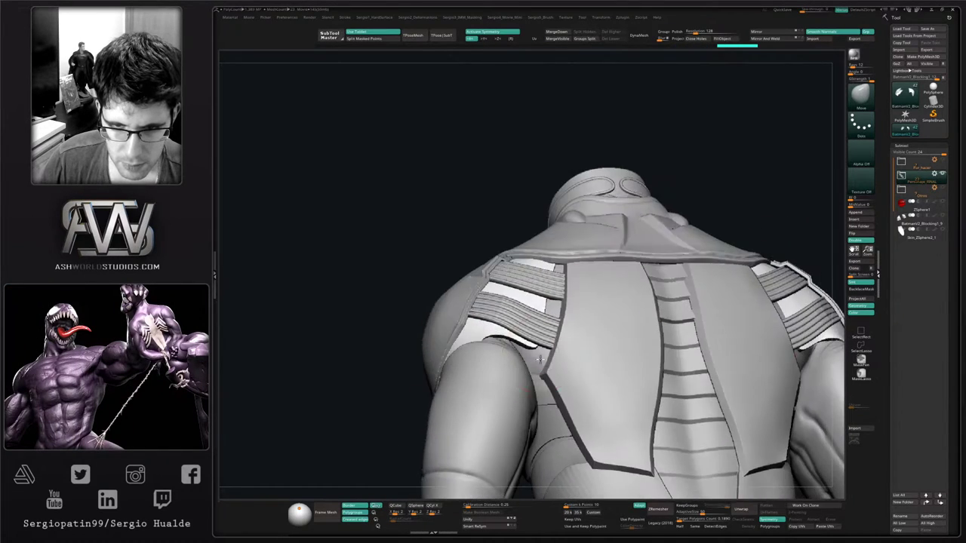
{"action": "key", "text": "shift+s"}
{"action": "left_click_drag", "start_coordinate": [538, 340], "coordinate": [532, 326]}
{"action": "key", "text": "shift+s"}
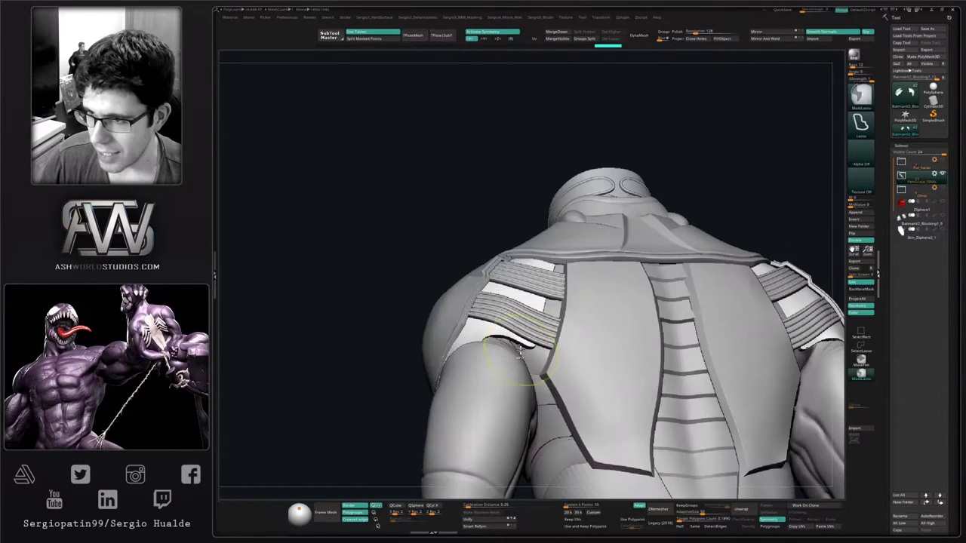
{"action": "mouse_move", "coordinate": [518, 377]}
{"action": "right_mouse_down"}
{"action": "mouse_move", "coordinate": [584, 335]}
{"action": "mouse_move", "coordinate": [565, 321]}
{"action": "mouse_move", "coordinate": [490, 317]}
{"action": "mouse_move", "coordinate": [522, 310]}
{"action": "mouse_move", "coordinate": [521, 362]}
{"action": "mouse_move", "coordinate": [517, 334]}
{"action": "right_mouse_up"}
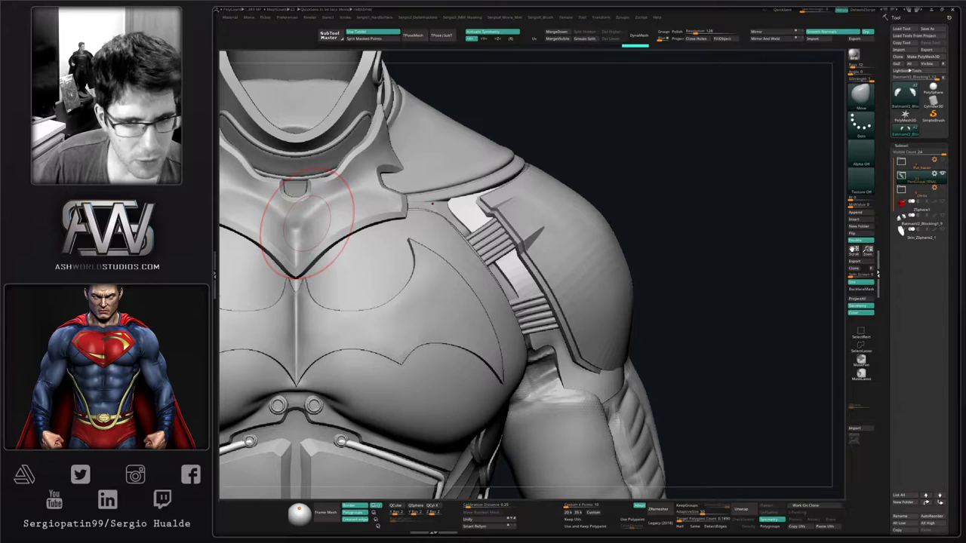
Select the waist side panel below the rib armour and isolate it in a side view
{"action": "right_click_drag", "start_coordinate": [591, 412], "coordinate": [557, 306], "text": "alt"}
{"action": "left_click", "coordinate": [584, 264], "text": "alt"}
{"action": "right_click_drag", "start_coordinate": [614, 281], "coordinate": [521, 296]}
{"action": "key", "text": "alt+s"}
{"action": "mouse_move", "coordinate": [610, 301]}
{"action": "right_mouse_down", "text": "ctrl"}
{"action": "mouse_move", "coordinate": [608, 343]}
{"action": "mouse_move", "coordinate": [649, 339]}
{"action": "mouse_move", "coordinate": [606, 345]}
{"action": "mouse_move", "coordinate": [568, 313]}
{"action": "right_mouse_up", "text": "ctrl"}
{"action": "right_click_drag", "start_coordinate": [568, 313], "coordinate": [581, 327]}
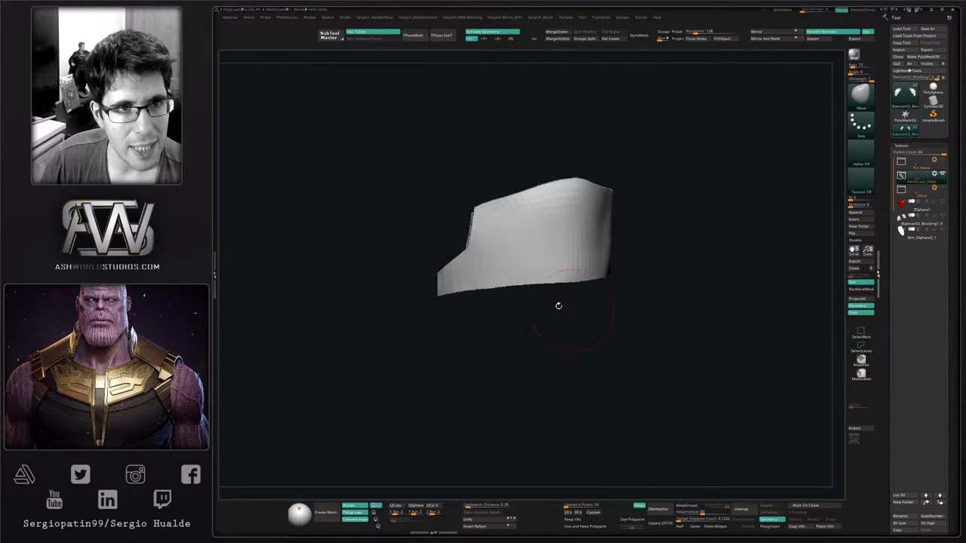
Mask all but the lower border of the waist panel, soften the mask and move that border downward with the gizmo
{"action": "mouse_move", "coordinate": [655, 245]}
{"action": "left_mouse_down", "text": "ctrl"}
{"action": "mouse_move", "coordinate": [466, 278]}
{"action": "mouse_move", "coordinate": [427, 375]}
{"action": "mouse_move", "coordinate": [780, 318]}
{"action": "left_mouse_up", "text": "ctrl"}
{"action": "left_click", "coordinate": [599, 279], "text": "ctrl"}
{"action": "left_click", "coordinate": [592, 306], "text": "ctrl"}
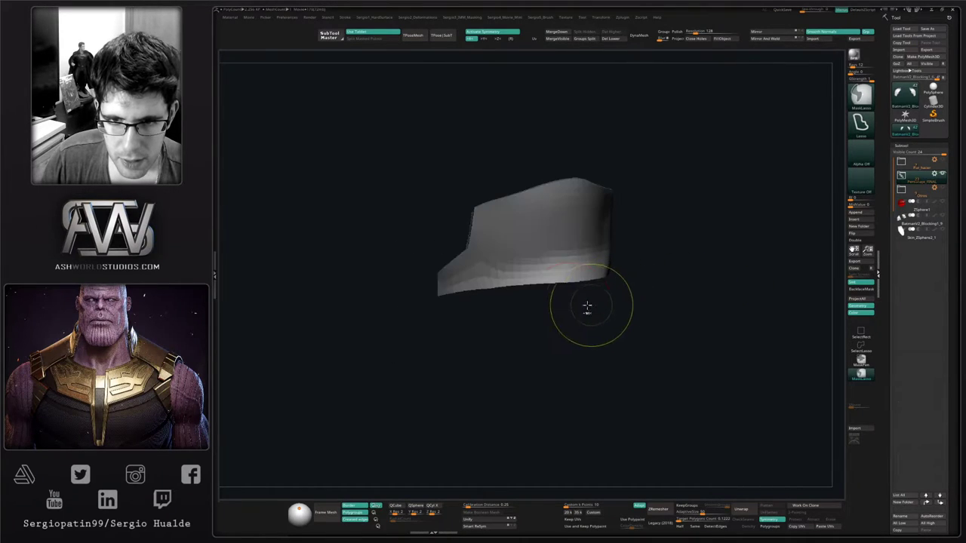
{"action": "key", "text": "w"}
{"action": "left_click", "coordinate": [549, 275], "text": "alt"}
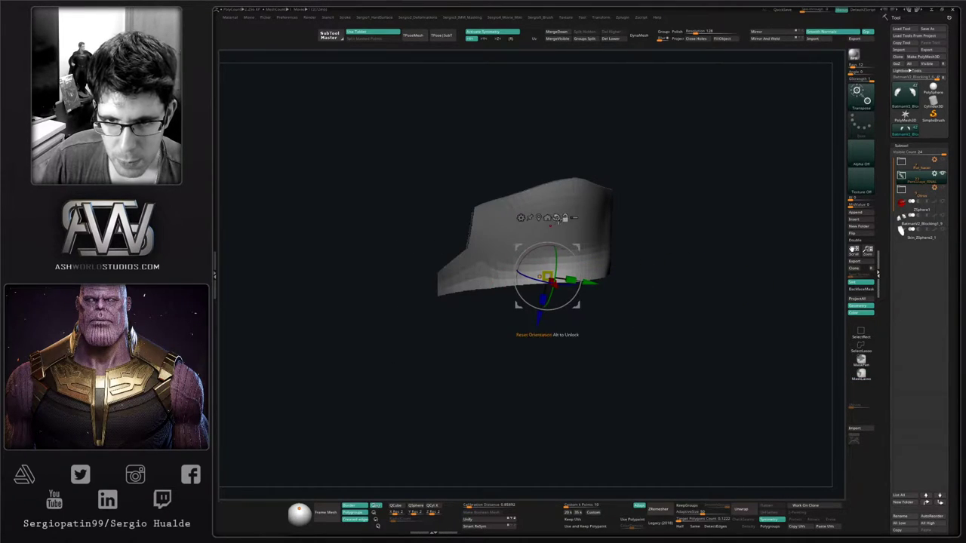
{"action": "left_click_drag", "start_coordinate": [548, 236], "coordinate": [553, 258]}
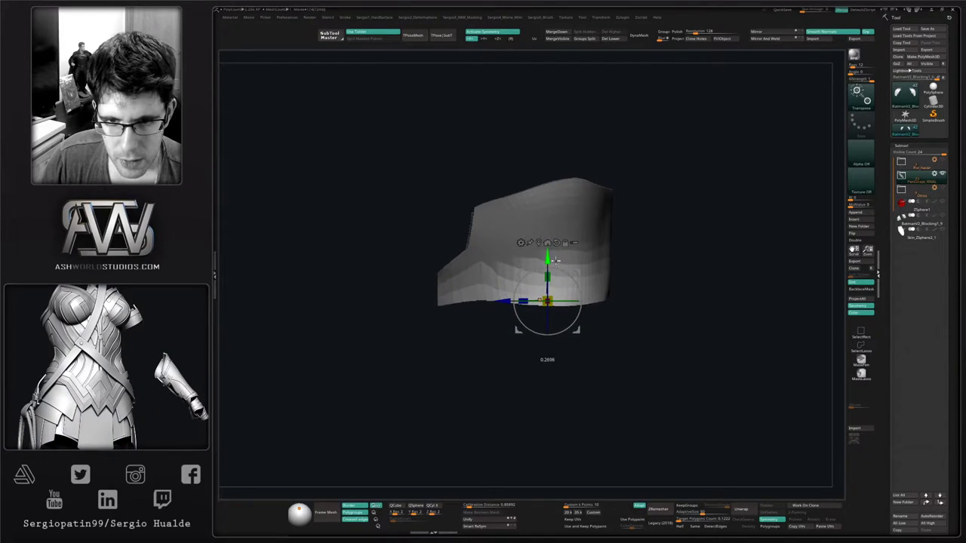
Even out the waist panel's lower edge with the Move brush and clear the mask
{"action": "key", "text": "q"}
{"action": "mouse_move", "coordinate": [476, 299]}
{"action": "left_mouse_down"}
{"action": "mouse_move", "coordinate": [472, 313]}
{"action": "mouse_move", "coordinate": [456, 309]}
{"action": "mouse_move", "coordinate": [519, 306]}
{"action": "left_mouse_up"}
{"action": "left_click_drag", "start_coordinate": [612, 320], "coordinate": [627, 326], "text": "ctrl"}
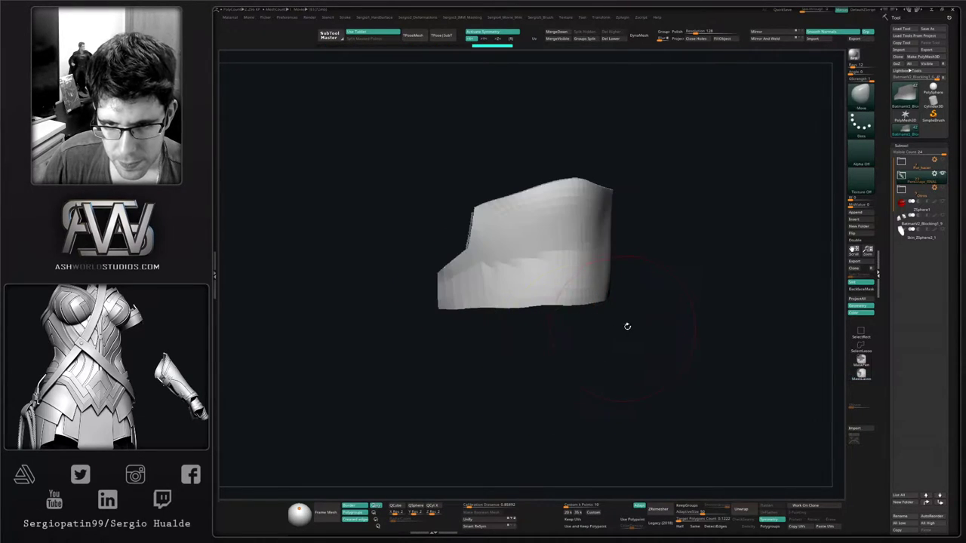
Mask the waist panel above a thin lower strip, then flatten and lower that strip with the gizmo
{"action": "mouse_move", "coordinate": [447, 333]}
{"action": "left_mouse_down", "text": "ctrl"}
{"action": "mouse_move", "coordinate": [645, 296]}
{"action": "mouse_move", "coordinate": [462, 297]}
{"action": "mouse_move", "coordinate": [430, 311]}
{"action": "left_mouse_up", "text": "ctrl"}
{"action": "left_click", "coordinate": [500, 339], "text": "ctrl"}
{"action": "key", "text": "w"}
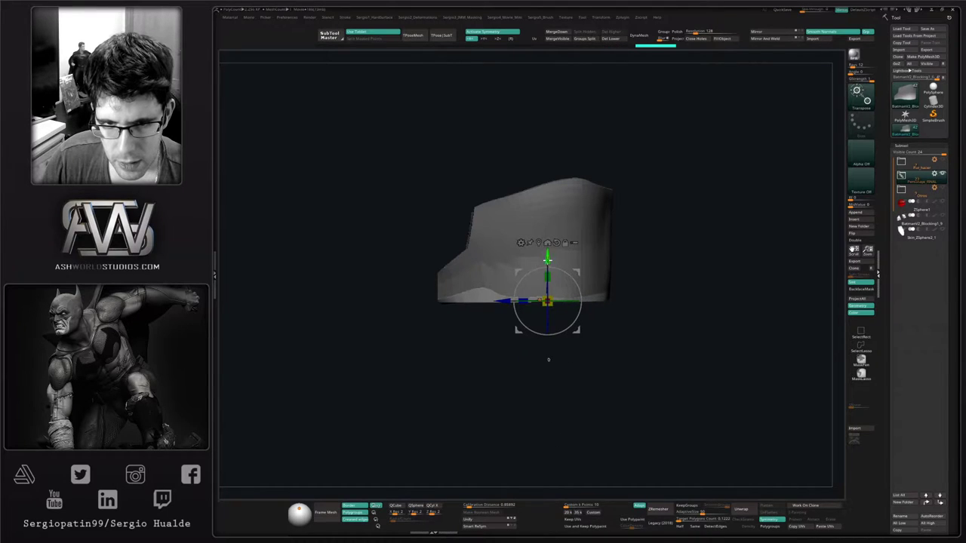
{"action": "left_click_drag", "start_coordinate": [547, 258], "coordinate": [547, 268]}
{"action": "mouse_move", "coordinate": [537, 358]}
{"action": "left_mouse_down"}
{"action": "mouse_move", "coordinate": [451, 367]}
{"action": "mouse_move", "coordinate": [475, 345]}
{"action": "mouse_move", "coordinate": [440, 322]}
{"action": "left_mouse_up"}
{"action": "key", "text": "ctrl+z"}
Try to unmask the front corner along the waist panel's lower border
{"action": "mouse_move", "coordinate": [436, 277]}
{"action": "right_mouse_down", "text": "ctrl"}
{"action": "mouse_move", "coordinate": [392, 298]}
{"action": "mouse_move", "coordinate": [442, 277]}
{"action": "right_mouse_up", "text": "ctrl"}
{"action": "mouse_move", "coordinate": [461, 262]}
{"action": "left_mouse_down", "text": "ctrl+alt"}
{"action": "mouse_move", "coordinate": [445, 261]}
{"action": "mouse_move", "coordinate": [450, 296]}
{"action": "mouse_move", "coordinate": [381, 299]}
{"action": "mouse_move", "coordinate": [411, 304]}
{"action": "left_mouse_up", "text": "ctrl+alt"}
{"action": "mouse_move", "coordinate": [447, 358]}
{"action": "left_mouse_down", "text": "alt"}
{"action": "mouse_move", "coordinate": [453, 311]}
{"action": "mouse_move", "coordinate": [505, 300]}
{"action": "mouse_move", "coordinate": [438, 303]}
{"action": "mouse_move", "coordinate": [457, 339]}
{"action": "mouse_move", "coordinate": [427, 350]}
{"action": "left_mouse_up", "text": "alt"}
{"action": "left_click_drag", "start_coordinate": [658, 257], "coordinate": [670, 474], "text": "alt"}
{"action": "left_click_drag", "start_coordinate": [737, 347], "coordinate": [600, 374], "text": "alt"}
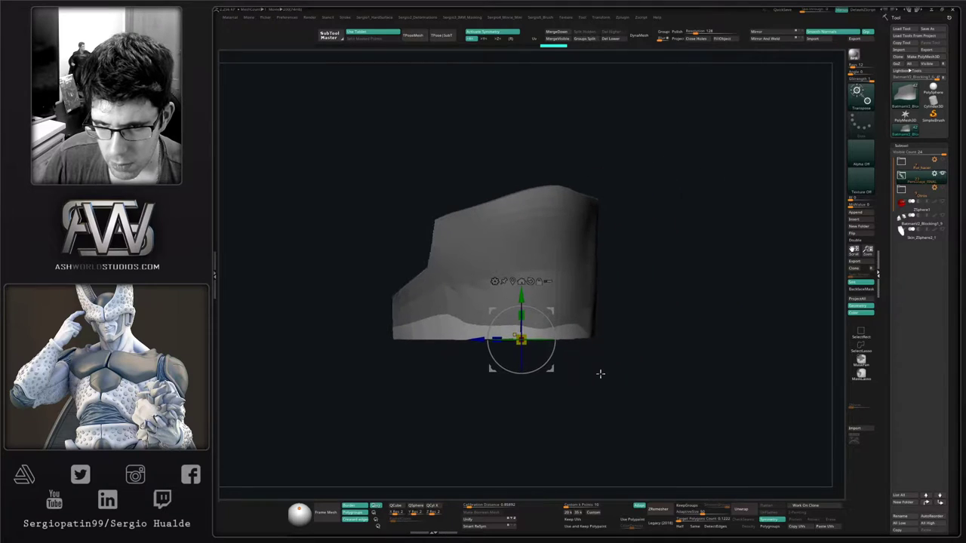
{"action": "key", "text": "ctrl+z"}
Check the waist panel's lower strip and its masking from the inside, underneath and side
{"action": "mouse_move", "coordinate": [618, 300]}
{"action": "left_mouse_down", "text": "ctrl"}
{"action": "mouse_move", "coordinate": [555, 308]}
{"action": "mouse_move", "coordinate": [625, 299]}
{"action": "left_mouse_up", "text": "ctrl"}
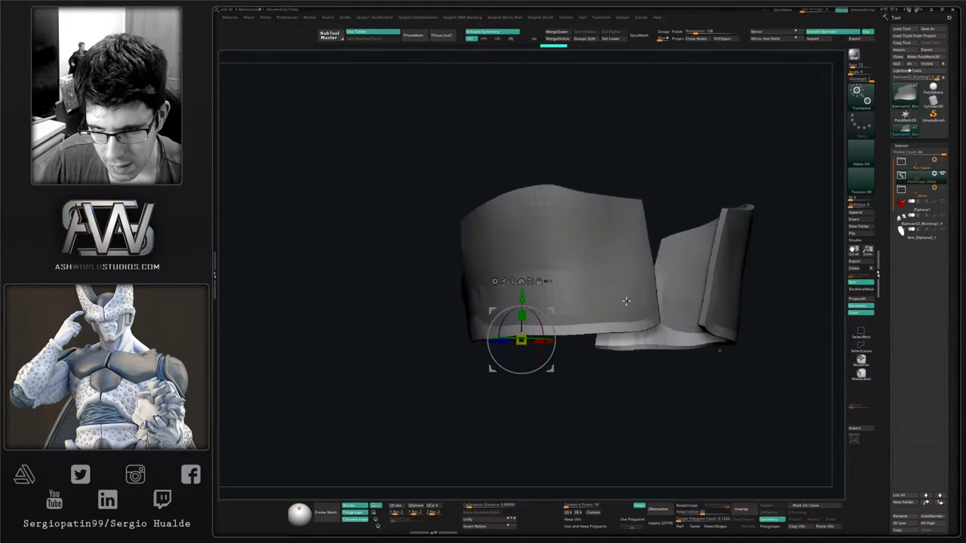
{"action": "left_click_drag", "start_coordinate": [663, 267], "coordinate": [641, 267]}
{"action": "mouse_move", "coordinate": [528, 293]}
{"action": "left_mouse_down", "text": "ctrl"}
{"action": "mouse_move", "coordinate": [494, 329]}
{"action": "mouse_move", "coordinate": [417, 334]}
{"action": "mouse_move", "coordinate": [495, 298]}
{"action": "mouse_move", "coordinate": [509, 353]}
{"action": "mouse_move", "coordinate": [512, 332]}
{"action": "mouse_move", "coordinate": [476, 323]}
{"action": "mouse_move", "coordinate": [503, 351]}
{"action": "mouse_move", "coordinate": [549, 355]}
{"action": "left_mouse_up", "text": "ctrl"}
{"action": "mouse_move", "coordinate": [556, 304]}
{"action": "left_mouse_down", "text": "ctrl"}
{"action": "mouse_move", "coordinate": [533, 327]}
{"action": "mouse_move", "coordinate": [473, 334]}
{"action": "mouse_move", "coordinate": [489, 256]}
{"action": "mouse_move", "coordinate": [507, 261]}
{"action": "left_mouse_up", "text": "ctrl"}
{"action": "mouse_move", "coordinate": [550, 291]}
{"action": "left_mouse_down"}
{"action": "mouse_move", "coordinate": [504, 298]}
{"action": "mouse_move", "coordinate": [503, 267]}
{"action": "mouse_move", "coordinate": [499, 329]}
{"action": "mouse_move", "coordinate": [431, 332]}
{"action": "left_mouse_up"}
{"action": "mouse_move", "coordinate": [437, 380]}
{"action": "left_mouse_down", "text": "alt"}
{"action": "mouse_move", "coordinate": [503, 337]}
{"action": "mouse_move", "coordinate": [502, 305]}
{"action": "left_mouse_up", "text": "alt"}
{"action": "mouse_move", "coordinate": [540, 277]}
{"action": "left_mouse_down", "text": "ctrl"}
{"action": "mouse_move", "coordinate": [333, 359]}
{"action": "mouse_move", "coordinate": [460, 249]}
{"action": "left_mouse_up", "text": "ctrl"}
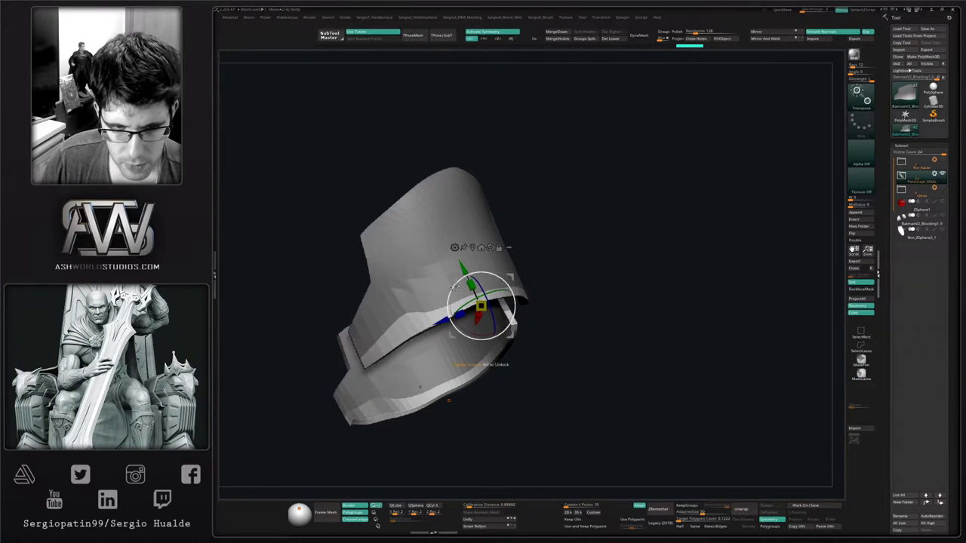
{"action": "mouse_move", "coordinate": [491, 302]}
{"action": "right_mouse_down", "text": "shift"}
{"action": "mouse_move", "coordinate": [456, 341]}
{"action": "mouse_move", "coordinate": [461, 352]}
{"action": "mouse_move", "coordinate": [504, 317]}
{"action": "right_mouse_up", "text": "shift"}
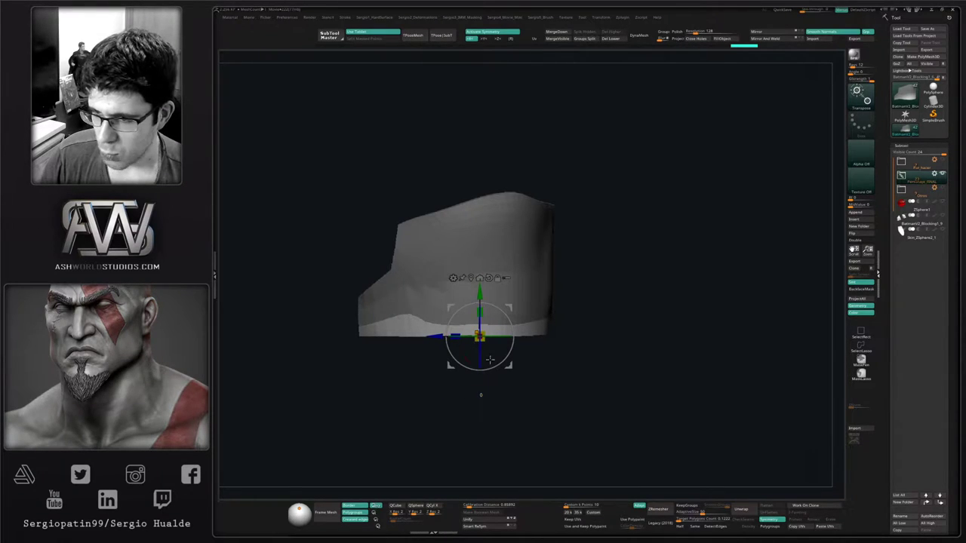
{"action": "mouse_move", "coordinate": [480, 355]}
{"action": "right_mouse_down"}
{"action": "mouse_move", "coordinate": [485, 335]}
{"action": "mouse_move", "coordinate": [493, 344]}
{"action": "right_mouse_up"}
Undo the last changes, lasso-mask along the waist panel's inner lower edge and flatten the strip with the gizmo
{"action": "key", "text": "q"}
{"action": "key", "text": "ctrl+z"}
{"action": "key", "text": "ctrl+z"}
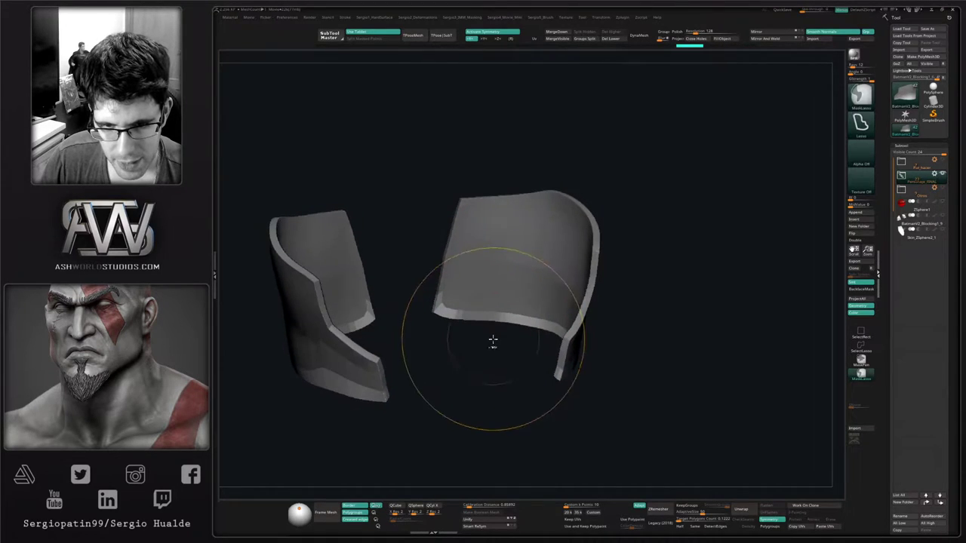
{"action": "mouse_move", "coordinate": [507, 327]}
{"action": "left_mouse_down", "text": "ctrl"}
{"action": "mouse_move", "coordinate": [501, 337]}
{"action": "mouse_move", "coordinate": [441, 320]}
{"action": "left_mouse_up", "text": "ctrl"}
{"action": "mouse_move", "coordinate": [488, 365]}
{"action": "right_mouse_down"}
{"action": "mouse_move", "coordinate": [478, 362]}
{"action": "mouse_move", "coordinate": [480, 347]}
{"action": "right_mouse_up"}
{"action": "key", "text": "w"}
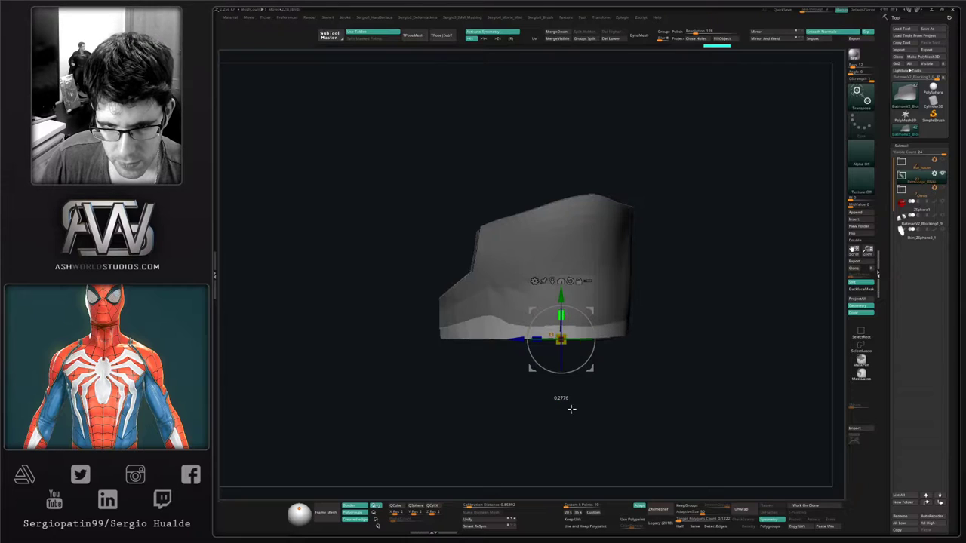
{"action": "left_click_drag", "start_coordinate": [510, 446], "coordinate": [533, 419]}
{"action": "right_click_drag", "start_coordinate": [533, 419], "coordinate": [524, 405], "text": "shift"}
Clear the waist panel's mask and bring back the complete torso
{"action": "key", "text": "q"}
{"action": "left_click_drag", "start_coordinate": [516, 400], "coordinate": [521, 406], "text": "ctrl"}
{"action": "right_click_drag", "start_coordinate": [520, 401], "coordinate": [520, 365], "text": "ctrl"}
{"action": "key", "text": "ctrl+shift"}
{"action": "mouse_move", "coordinate": [577, 374]}
{"action": "right_mouse_down"}
{"action": "mouse_move", "coordinate": [556, 384]}
{"action": "mouse_move", "coordinate": [580, 370]}
{"action": "right_mouse_up"}
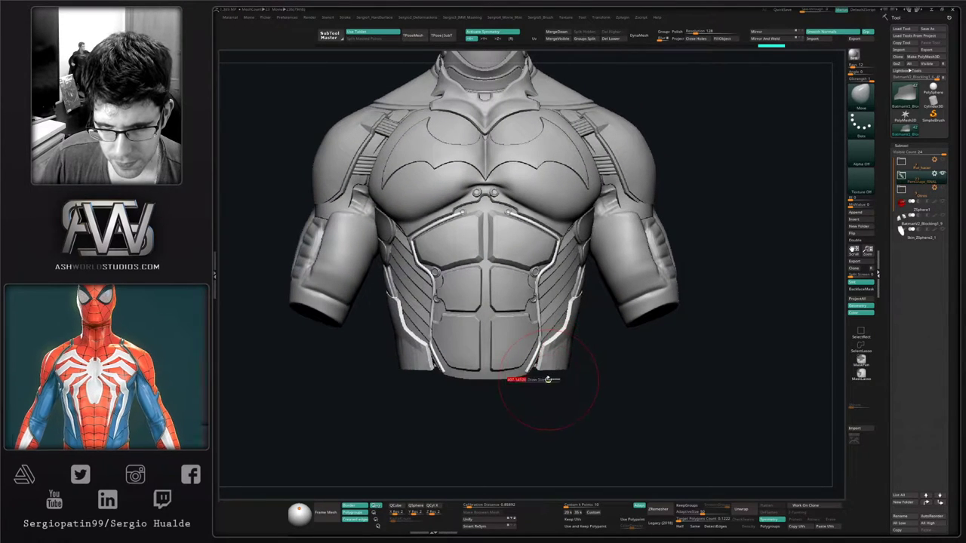
Fit the waist panel's lower front edge against the abdominal armour with the Move brush, working from several angles
{"action": "left_click", "coordinate": [547, 370], "text": "alt"}
{"action": "left_click_drag", "start_coordinate": [546, 370], "coordinate": [544, 378]}
{"action": "right_click_drag", "start_coordinate": [552, 371], "coordinate": [505, 367]}
{"action": "left_click_drag", "start_coordinate": [538, 347], "coordinate": [527, 347]}
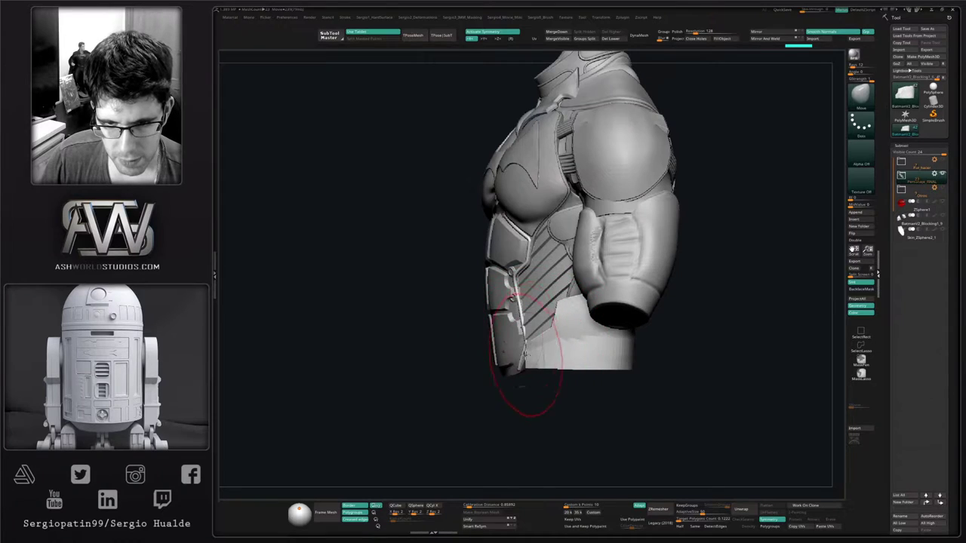
{"action": "right_click_drag", "start_coordinate": [532, 358], "coordinate": [555, 362], "text": "shift"}
{"action": "left_click_drag", "start_coordinate": [535, 358], "coordinate": [535, 354]}
{"action": "right_click_drag", "start_coordinate": [536, 354], "coordinate": [482, 354]}
{"action": "mouse_move", "coordinate": [563, 355]}
{"action": "left_mouse_down"}
{"action": "mouse_move", "coordinate": [565, 340]}
{"action": "mouse_move", "coordinate": [562, 350]}
{"action": "left_mouse_up"}
{"action": "mouse_move", "coordinate": [574, 371]}
{"action": "right_mouse_down"}
{"action": "mouse_move", "coordinate": [559, 375]}
{"action": "mouse_move", "coordinate": [569, 383]}
{"action": "right_mouse_up"}
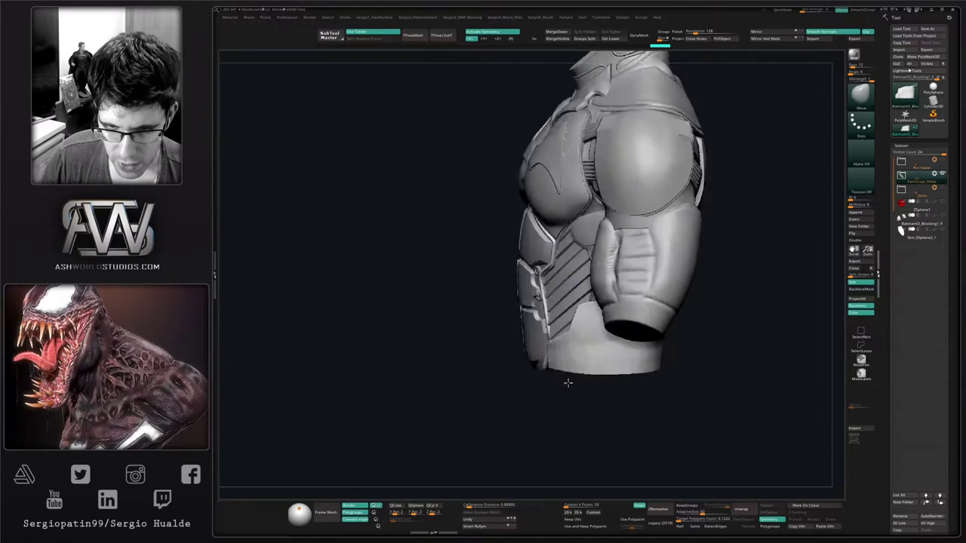
{"action": "mouse_move", "coordinate": [568, 383]}
{"action": "left_mouse_down"}
{"action": "mouse_move", "coordinate": [573, 394]}
{"action": "mouse_move", "coordinate": [555, 384]}
{"action": "left_mouse_up"}
{"action": "mouse_move", "coordinate": [555, 383]}
{"action": "right_mouse_down"}
{"action": "mouse_move", "coordinate": [571, 367]}
{"action": "mouse_move", "coordinate": [553, 377]}
{"action": "mouse_move", "coordinate": [549, 356]}
{"action": "mouse_move", "coordinate": [564, 323]}
{"action": "mouse_move", "coordinate": [556, 333]}
{"action": "right_mouse_up"}
Examine the fit of the waist panel and its neighbouring armour pieces from the front and side
{"action": "right_click_drag", "start_coordinate": [477, 328], "coordinate": [602, 330]}
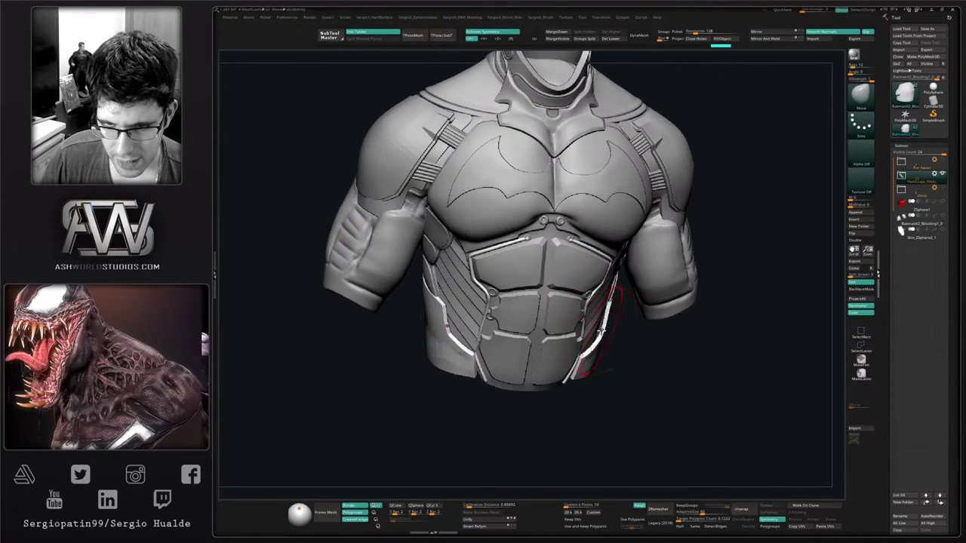
{"action": "left_click", "coordinate": [602, 330], "text": "alt"}
{"action": "mouse_move", "coordinate": [604, 326]}
{"action": "left_mouse_down"}
{"action": "mouse_move", "coordinate": [587, 343]}
{"action": "mouse_move", "coordinate": [595, 364]}
{"action": "mouse_move", "coordinate": [632, 328]}
{"action": "mouse_move", "coordinate": [625, 339]}
{"action": "mouse_move", "coordinate": [663, 326]}
{"action": "left_mouse_up"}
{"action": "left_click", "coordinate": [593, 341], "text": "alt"}
{"action": "mouse_move", "coordinate": [642, 364]}
{"action": "left_mouse_down"}
{"action": "mouse_move", "coordinate": [647, 338]}
{"action": "mouse_move", "coordinate": [630, 355]}
{"action": "mouse_move", "coordinate": [629, 396]}
{"action": "mouse_move", "coordinate": [634, 358]}
{"action": "mouse_move", "coordinate": [610, 370]}
{"action": "mouse_move", "coordinate": [631, 394]}
{"action": "mouse_move", "coordinate": [598, 393]}
{"action": "left_mouse_up"}
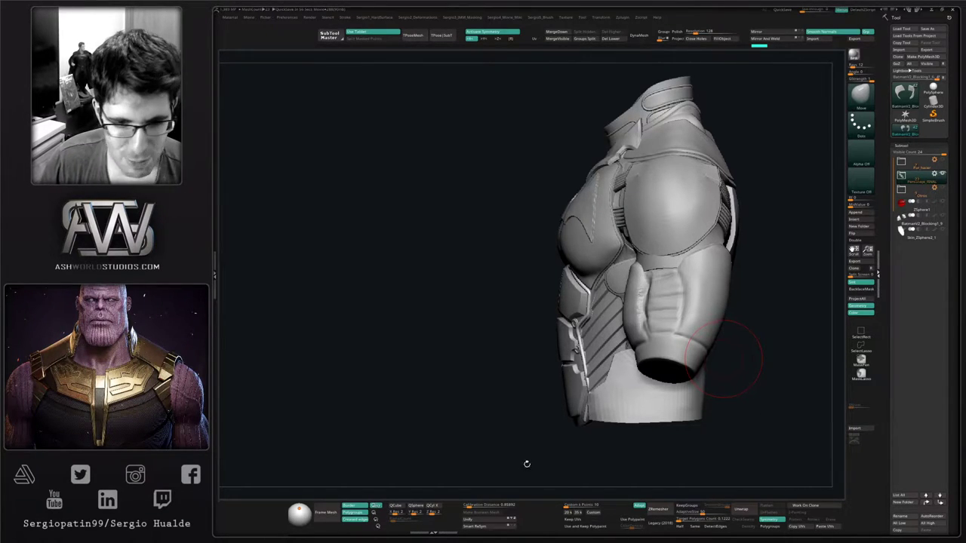
{"action": "left_click_drag", "start_coordinate": [520, 437], "coordinate": [543, 437]}
{"action": "right_click", "coordinate": [521, 437]}
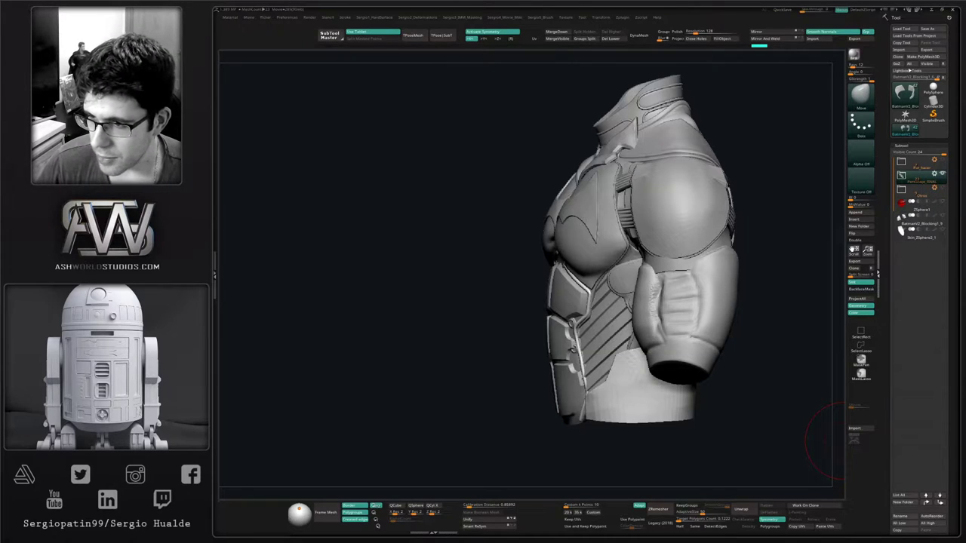
{"action": "right_click_drag", "start_coordinate": [624, 326], "coordinate": [639, 332]}
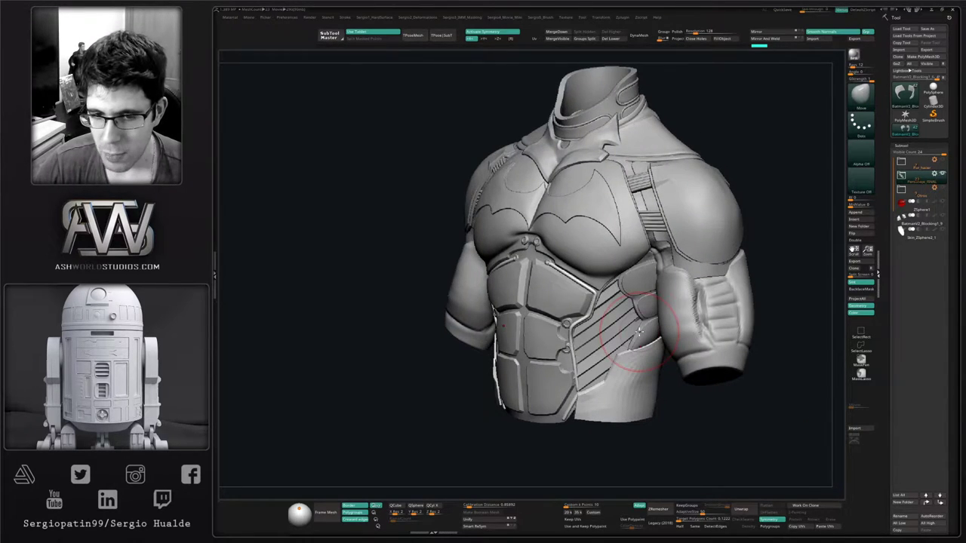
{"action": "right_click_drag", "start_coordinate": [675, 390], "coordinate": [690, 392]}
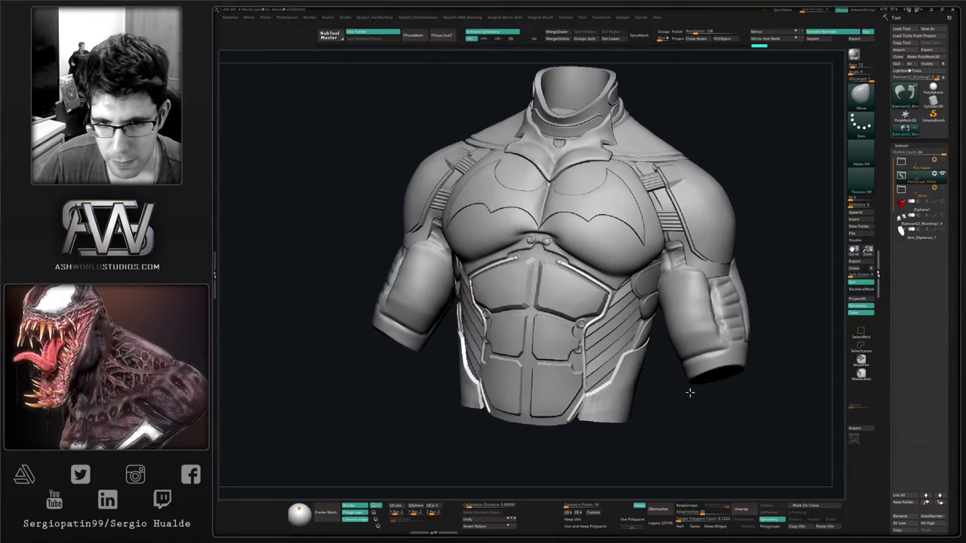
Build up the waist panel's surface below the arm with the Clay brush, adjusting its Z Intensity, and smooth the strokes
{"action": "right_click_drag", "start_coordinate": [596, 366], "coordinate": [582, 402], "text": "alt"}
{"action": "mouse_move", "coordinate": [638, 417]}
{"action": "right_mouse_down"}
{"action": "mouse_move", "coordinate": [612, 422]}
{"action": "mouse_move", "coordinate": [610, 370]}
{"action": "mouse_move", "coordinate": [635, 357]}
{"action": "mouse_move", "coordinate": [624, 348]}
{"action": "right_mouse_up"}
{"action": "key", "text": "b"}
{"action": "key", "text": "c"}
{"action": "key", "text": "l"}
{"action": "mouse_move", "coordinate": [625, 360]}
{"action": "left_mouse_down"}
{"action": "mouse_move", "coordinate": [614, 347]}
{"action": "mouse_move", "coordinate": [629, 344]}
{"action": "left_mouse_up"}
{"action": "key", "text": "space"}
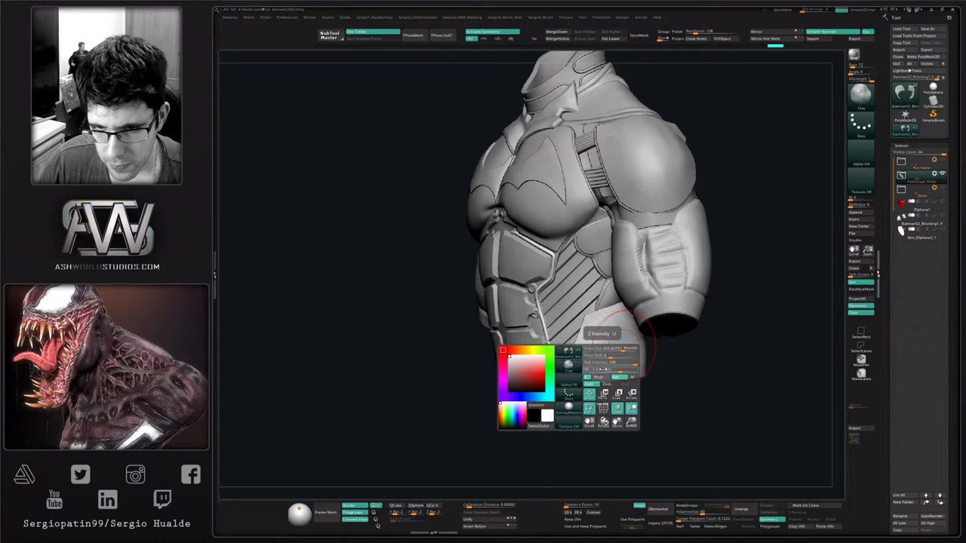
{"action": "left_click", "coordinate": [604, 369]}
{"action": "mouse_move", "coordinate": [619, 353]}
{"action": "left_mouse_down"}
{"action": "mouse_move", "coordinate": [650, 340]}
{"action": "mouse_move", "coordinate": [603, 360]}
{"action": "left_mouse_up"}
{"action": "right_click_drag", "start_coordinate": [679, 356], "coordinate": [599, 344]}
{"action": "left_click_drag", "start_coordinate": [604, 346], "coordinate": [647, 351], "text": "shift"}
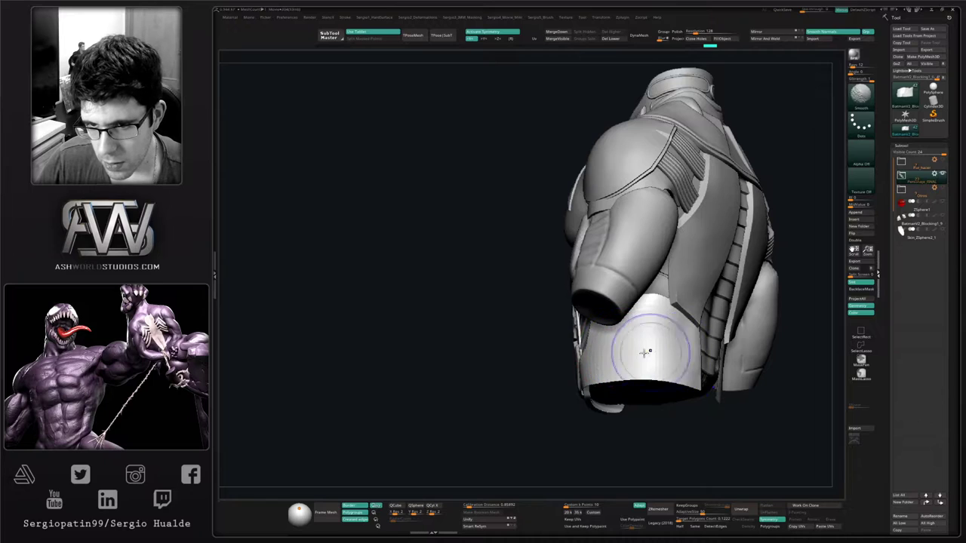
Smooth the waist panel's surface below the arm and along its front side
{"action": "right_click_drag", "start_coordinate": [683, 353], "coordinate": [641, 349]}
{"action": "left_click_drag", "start_coordinate": [669, 330], "coordinate": [698, 392], "text": "shift"}
{"action": "right_click_drag", "start_coordinate": [655, 362], "coordinate": [688, 376]}
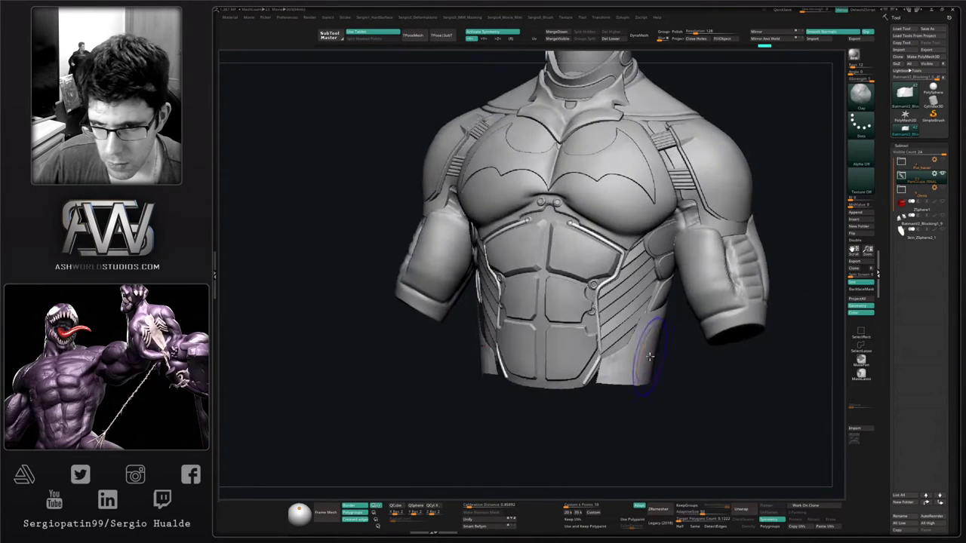
{"action": "left_click_drag", "start_coordinate": [655, 356], "coordinate": [622, 374], "text": "shift"}
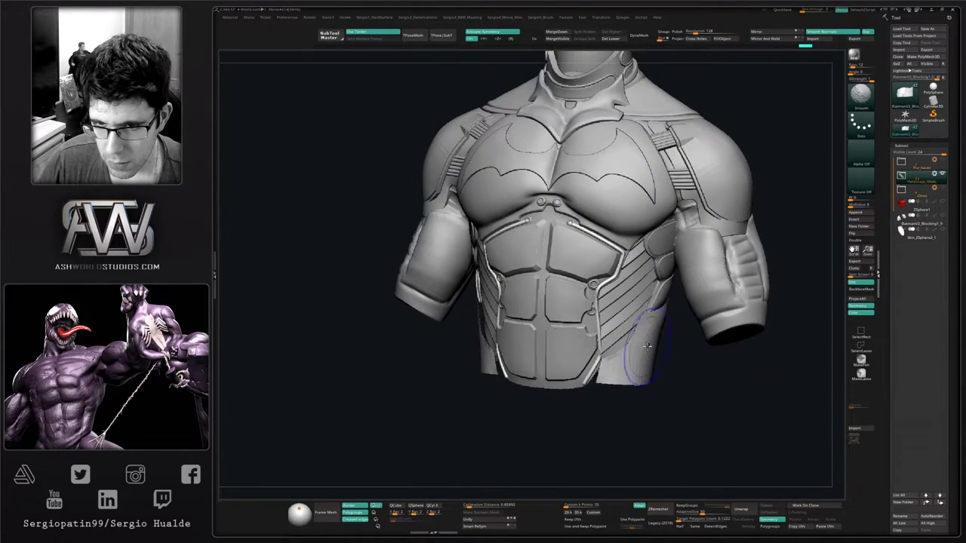
{"action": "mouse_move", "coordinate": [634, 361]}
{"action": "right_mouse_down"}
{"action": "mouse_move", "coordinate": [656, 365]}
{"action": "mouse_move", "coordinate": [638, 378]}
{"action": "right_mouse_up"}
Build up the waist panel's front area beside the abdominal armour and slatted side piece with the Clay brush
{"action": "right_click_drag", "start_coordinate": [638, 377], "coordinate": [638, 457], "text": "ctrl"}
{"action": "left_click", "coordinate": [595, 358], "text": "alt"}
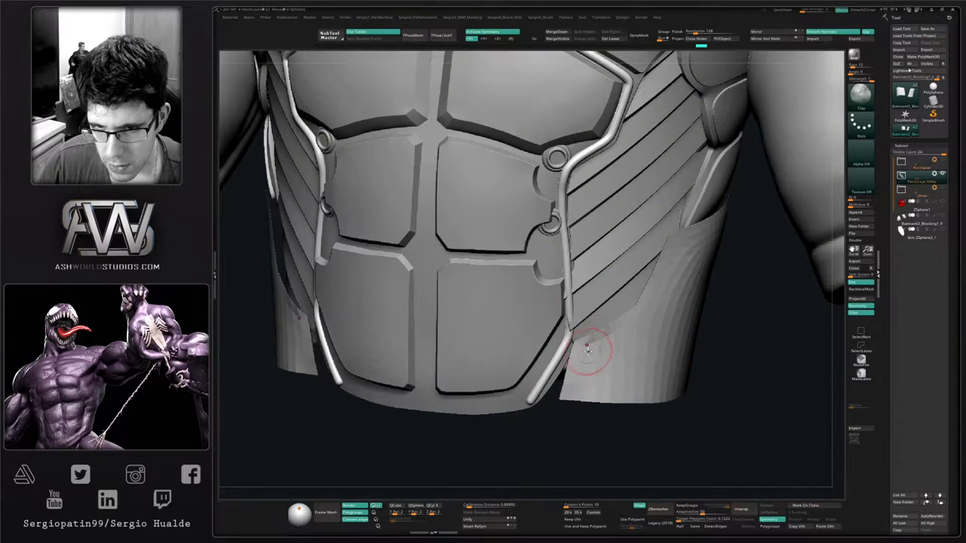
{"action": "mouse_move", "coordinate": [630, 327]}
{"action": "left_mouse_down"}
{"action": "mouse_move", "coordinate": [636, 335]}
{"action": "mouse_move", "coordinate": [609, 371]}
{"action": "mouse_move", "coordinate": [620, 371]}
{"action": "left_mouse_up"}
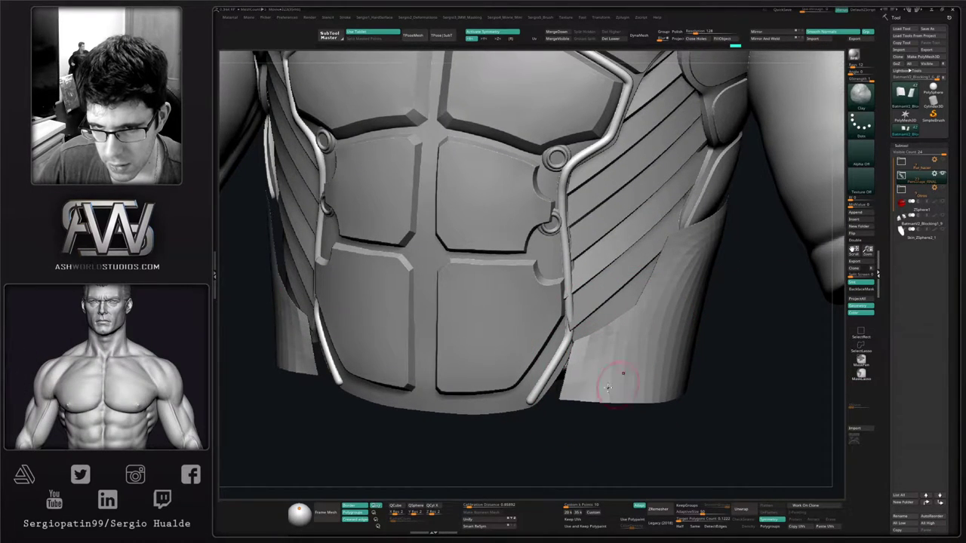
Adjust the slatted side piece's lower edge along the waist panel with the Move brush, working from the front and side
{"action": "mouse_move", "coordinate": [625, 370]}
{"action": "right_mouse_down", "text": "ctrl"}
{"action": "mouse_move", "coordinate": [647, 340]}
{"action": "mouse_move", "coordinate": [688, 390]}
{"action": "mouse_move", "coordinate": [597, 368]}
{"action": "mouse_move", "coordinate": [642, 395]}
{"action": "mouse_move", "coordinate": [667, 384]}
{"action": "right_mouse_up", "text": "ctrl"}
{"action": "left_click", "coordinate": [654, 379], "text": "alt"}
{"action": "left_click", "coordinate": [601, 348], "text": "alt"}
{"action": "key", "text": "b"}
{"action": "key", "text": "m"}
{"action": "key", "text": "v"}
{"action": "left_click_drag", "start_coordinate": [627, 364], "coordinate": [631, 362]}
{"action": "mouse_move", "coordinate": [661, 366]}
{"action": "right_mouse_down"}
{"action": "mouse_move", "coordinate": [601, 382]}
{"action": "mouse_move", "coordinate": [627, 379]}
{"action": "right_mouse_up"}
{"action": "left_click_drag", "start_coordinate": [624, 373], "coordinate": [621, 384]}
{"action": "mouse_move", "coordinate": [621, 383]}
{"action": "right_mouse_down"}
{"action": "mouse_move", "coordinate": [628, 366]}
{"action": "mouse_move", "coordinate": [599, 346]}
{"action": "right_mouse_up"}
{"action": "left_click_drag", "start_coordinate": [570, 300], "coordinate": [567, 301]}
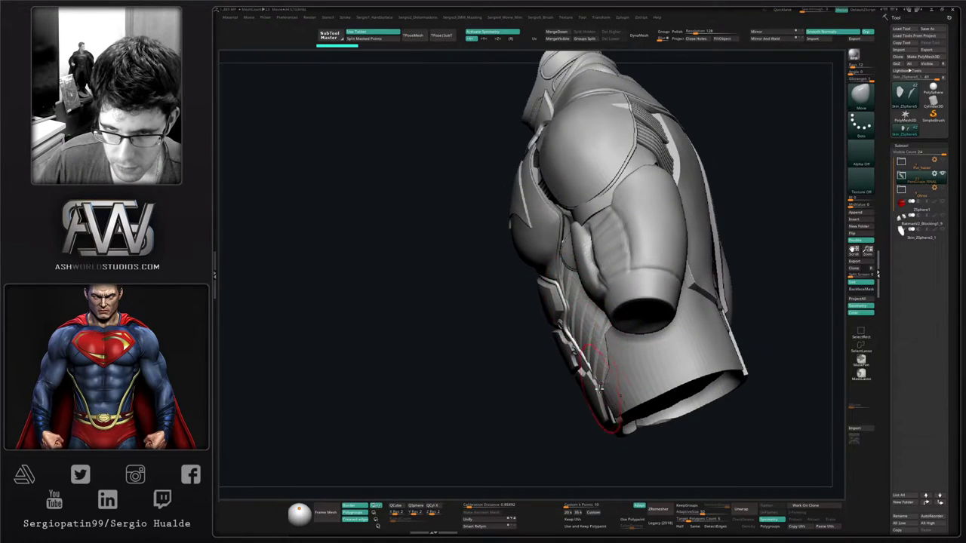
Reshape the slatted side piece's outer edge with the Move brush so it follows the waist panel
{"action": "left_click", "coordinate": [595, 381], "text": "alt"}
{"action": "mouse_move", "coordinate": [595, 380]}
{"action": "right_mouse_down"}
{"action": "mouse_move", "coordinate": [626, 352]}
{"action": "mouse_move", "coordinate": [645, 377]}
{"action": "mouse_move", "coordinate": [619, 433]}
{"action": "mouse_move", "coordinate": [610, 431]}
{"action": "right_mouse_up"}
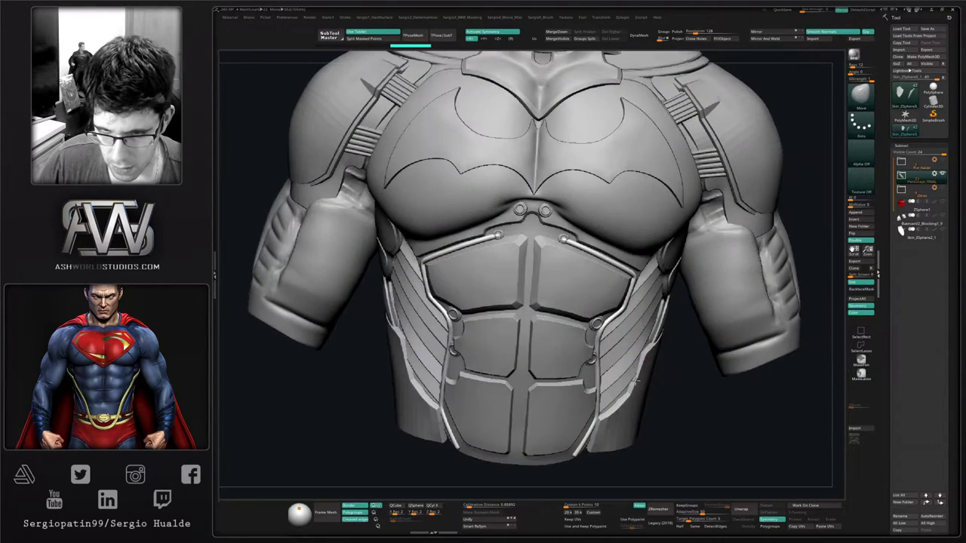
{"action": "mouse_move", "coordinate": [626, 378]}
{"action": "right_mouse_down", "text": "ctrl"}
{"action": "mouse_move", "coordinate": [640, 402]}
{"action": "mouse_move", "coordinate": [632, 376]}
{"action": "right_mouse_up", "text": "ctrl"}
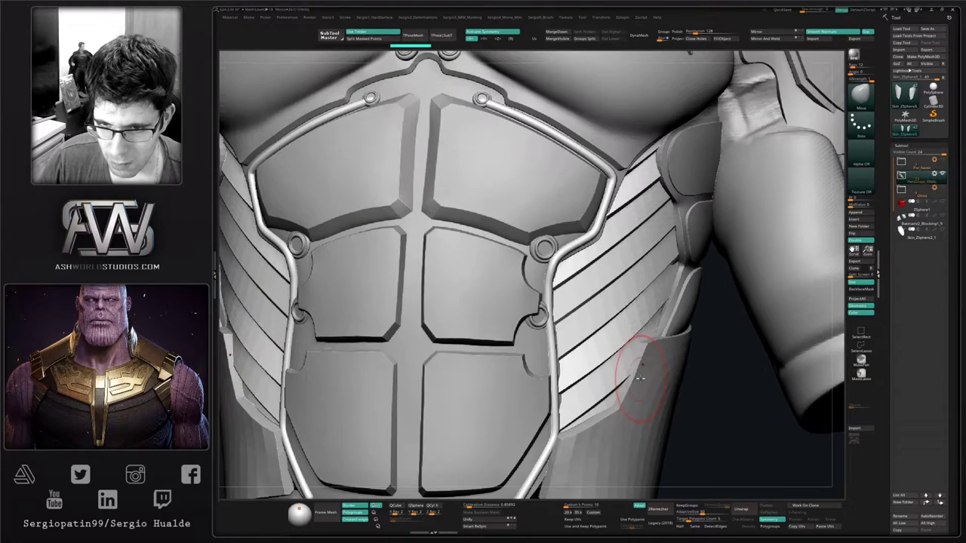
{"action": "left_click_drag", "start_coordinate": [640, 377], "coordinate": [633, 379]}
{"action": "right_click_drag", "start_coordinate": [633, 379], "coordinate": [655, 371]}
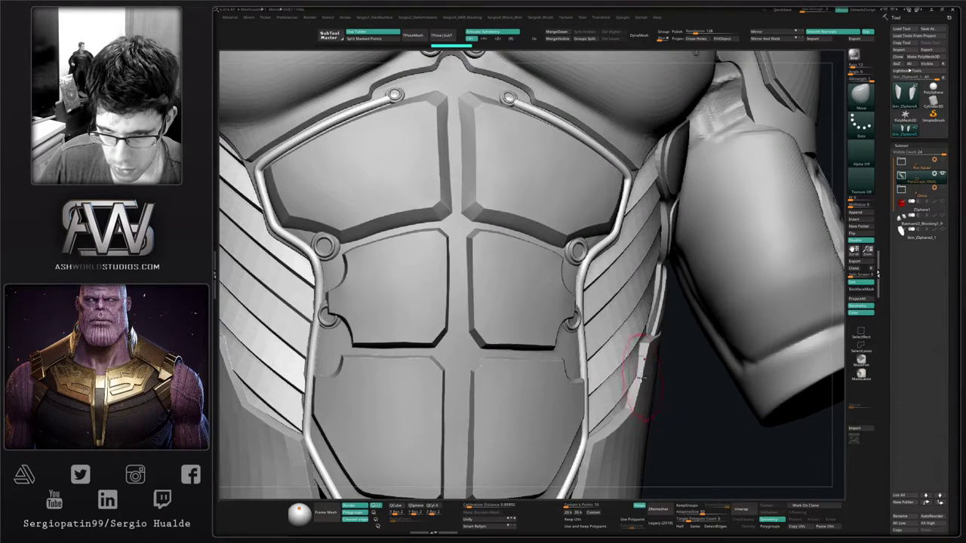
{"action": "left_click_drag", "start_coordinate": [633, 386], "coordinate": [618, 430]}
{"action": "mouse_move", "coordinate": [620, 405]}
{"action": "right_mouse_down", "text": "ctrl"}
{"action": "mouse_move", "coordinate": [625, 324]}
{"action": "mouse_move", "coordinate": [625, 408]}
{"action": "mouse_move", "coordinate": [593, 370]}
{"action": "mouse_move", "coordinate": [638, 358]}
{"action": "mouse_move", "coordinate": [618, 374]}
{"action": "mouse_move", "coordinate": [627, 307]}
{"action": "mouse_move", "coordinate": [615, 317]}
{"action": "right_mouse_up", "text": "ctrl"}
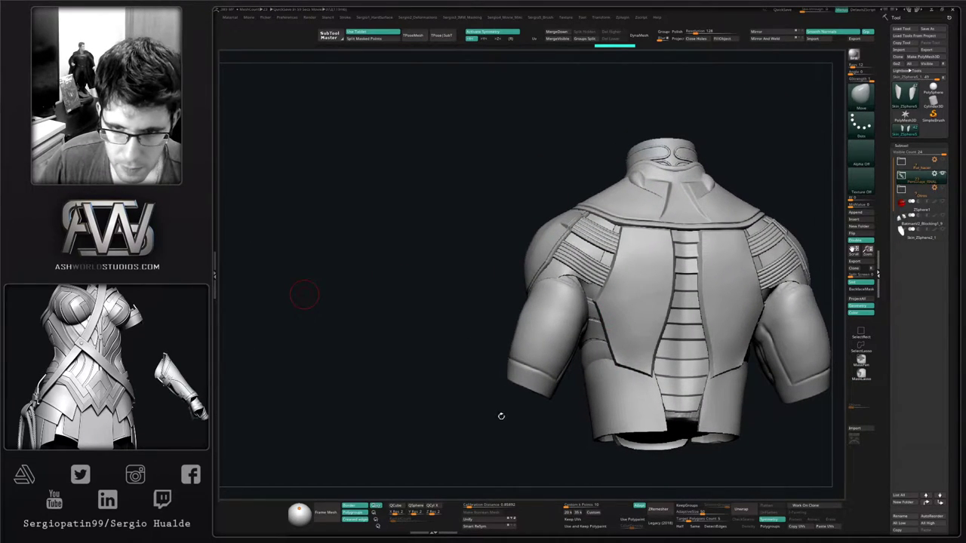
Adjust the band piece under the arm between the back plate and waist panel with the Move Topological brush
{"action": "right_click_drag", "start_coordinate": [501, 417], "coordinate": [560, 408]}
{"action": "right_click_drag", "start_coordinate": [561, 408], "coordinate": [537, 392]}
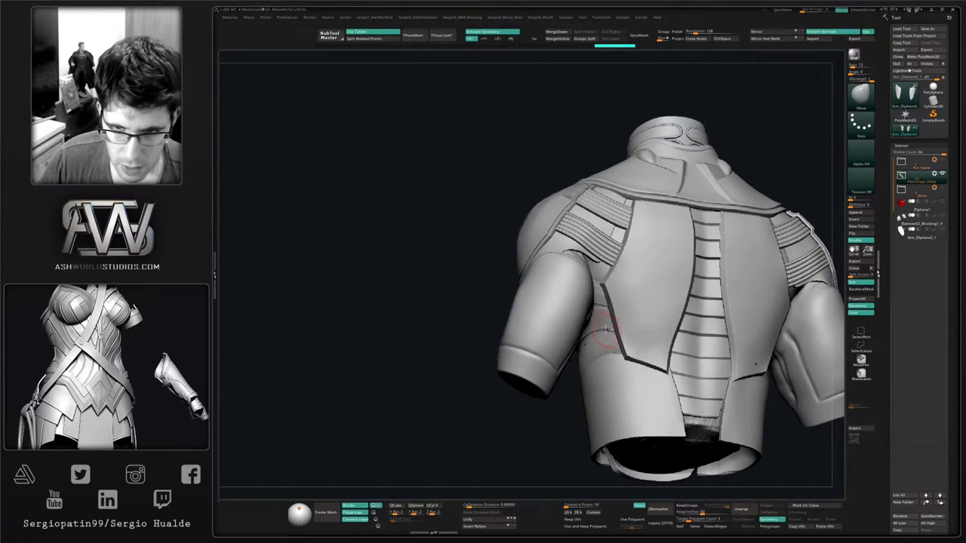
{"action": "left_click", "coordinate": [606, 332], "text": "alt"}
{"action": "left_click", "coordinate": [605, 332], "text": "alt"}
{"action": "key", "text": "b"}
{"action": "key", "text": "m"}
{"action": "key", "text": "t"}
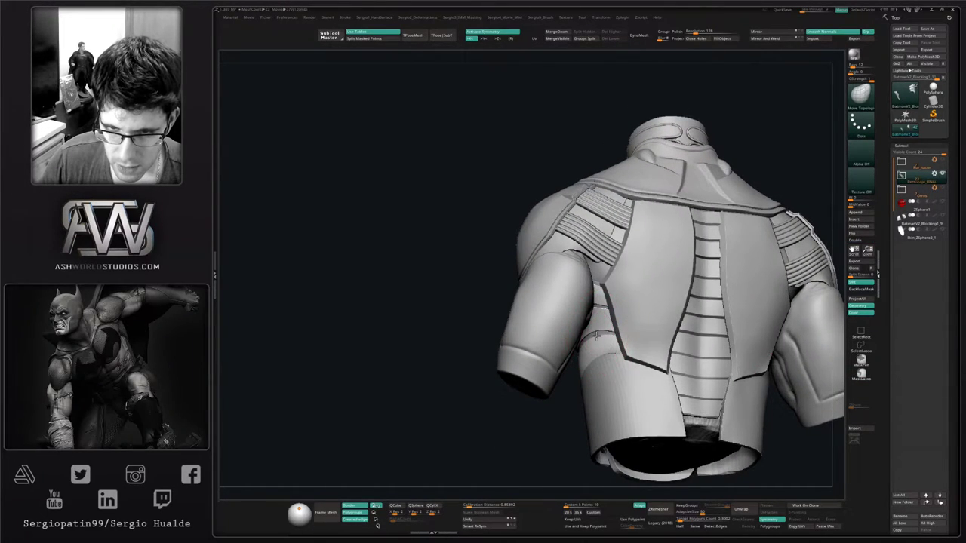
{"action": "right_click_drag", "start_coordinate": [605, 341], "coordinate": [615, 349]}
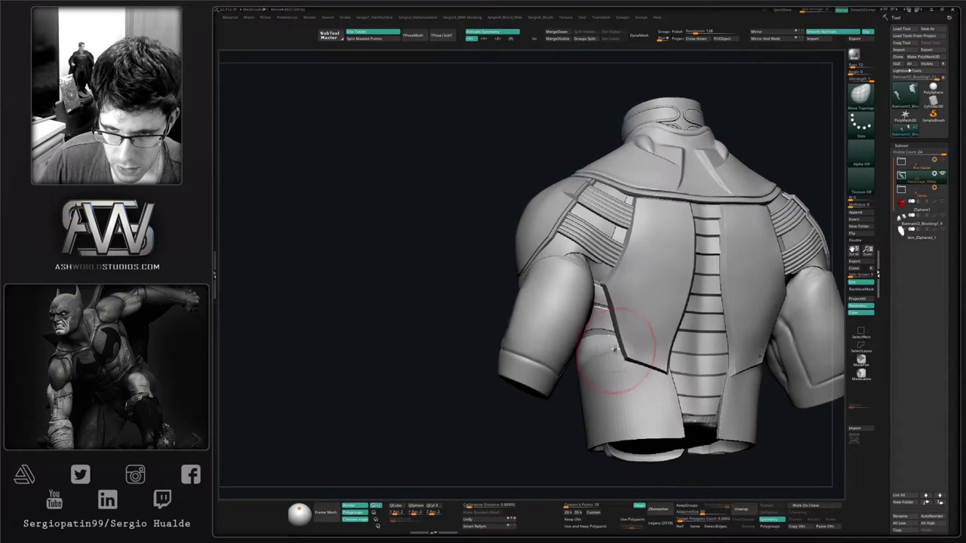
{"action": "left_click_drag", "start_coordinate": [595, 333], "coordinate": [596, 330]}
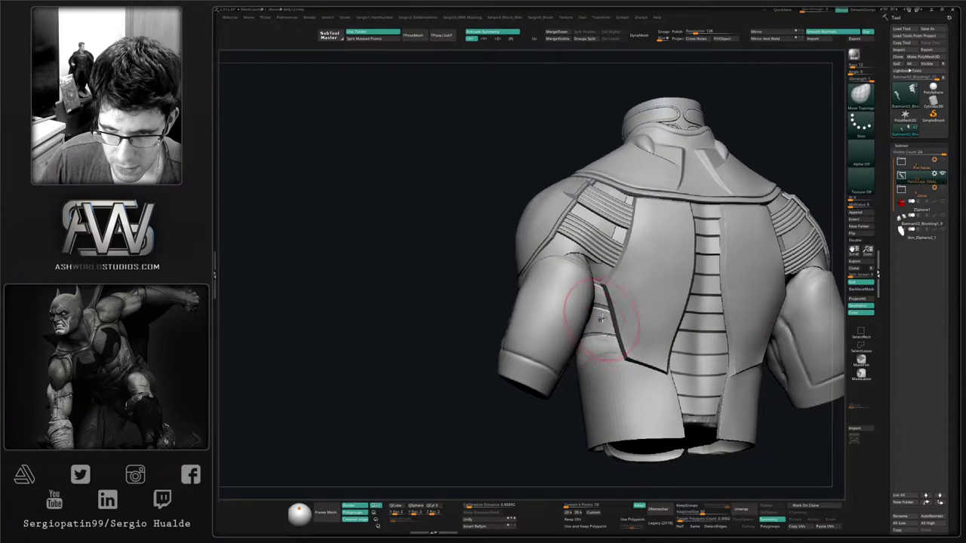
{"action": "right_click_drag", "start_coordinate": [608, 316], "coordinate": [603, 305]}
{"action": "left_click_drag", "start_coordinate": [606, 334], "coordinate": [611, 313]}
{"action": "key", "text": "ctrl+z"}
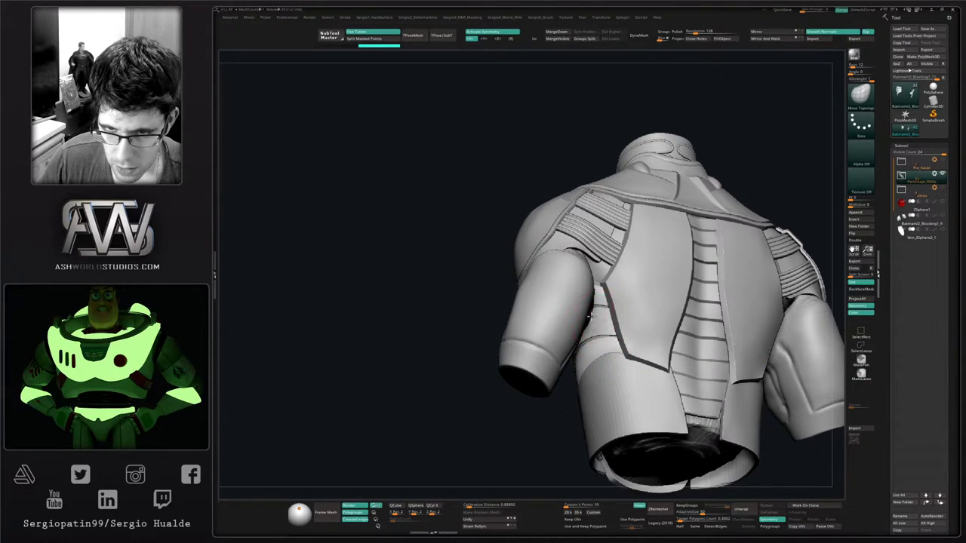
Isolate the shoulder strap underlay, lasso-mask its inner back edge, then soften and invert the mask
{"action": "mouse_move", "coordinate": [590, 316]}
{"action": "right_mouse_down"}
{"action": "mouse_move", "coordinate": [574, 321]}
{"action": "mouse_move", "coordinate": [655, 323]}
{"action": "mouse_move", "coordinate": [590, 323]}
{"action": "mouse_move", "coordinate": [596, 337]}
{"action": "right_mouse_up"}
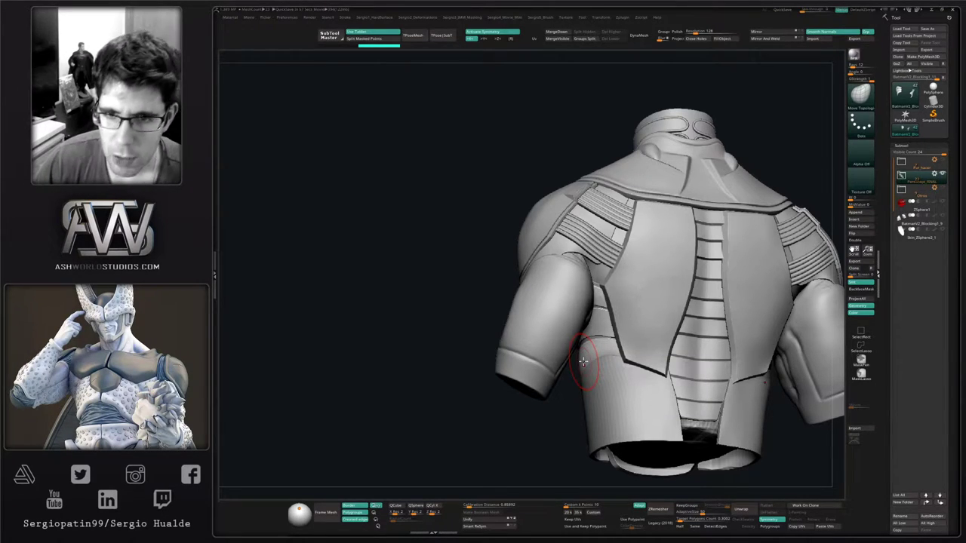
{"action": "right_click_drag", "start_coordinate": [584, 279], "coordinate": [649, 335]}
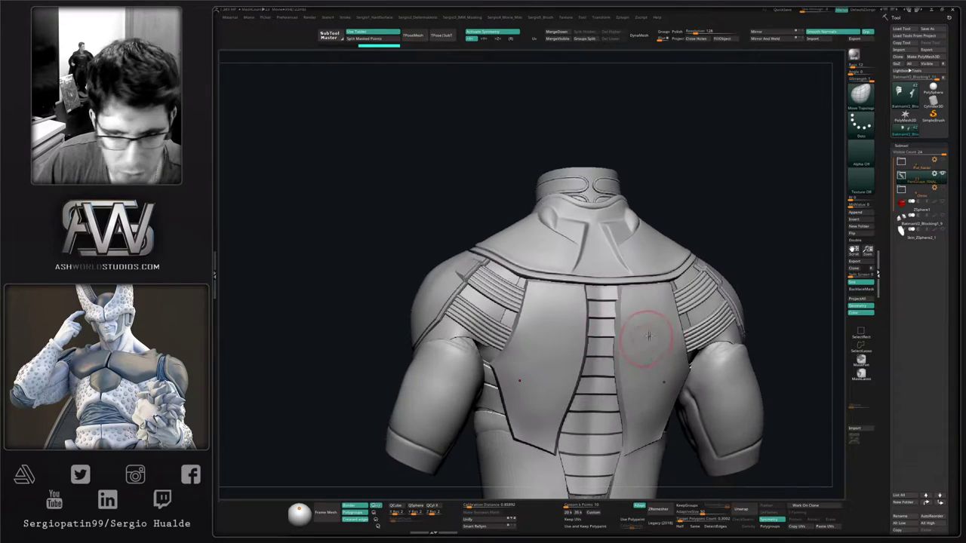
{"action": "right_click_drag", "start_coordinate": [707, 353], "coordinate": [651, 348]}
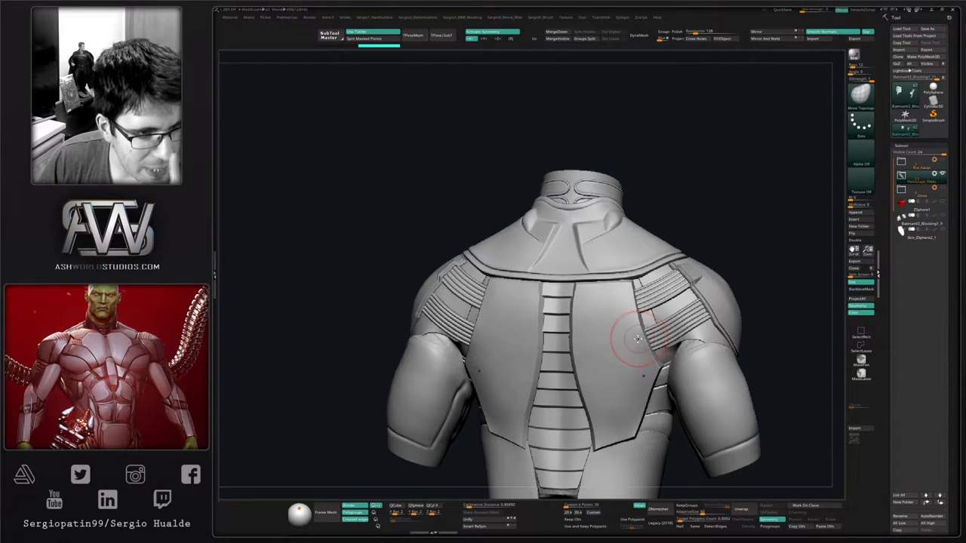
{"action": "left_click", "coordinate": [660, 311], "text": "alt"}
{"action": "key", "text": "alt+s"}
{"action": "right_click_drag", "start_coordinate": [658, 320], "coordinate": [601, 391]}
{"action": "key", "text": "ctrl"}
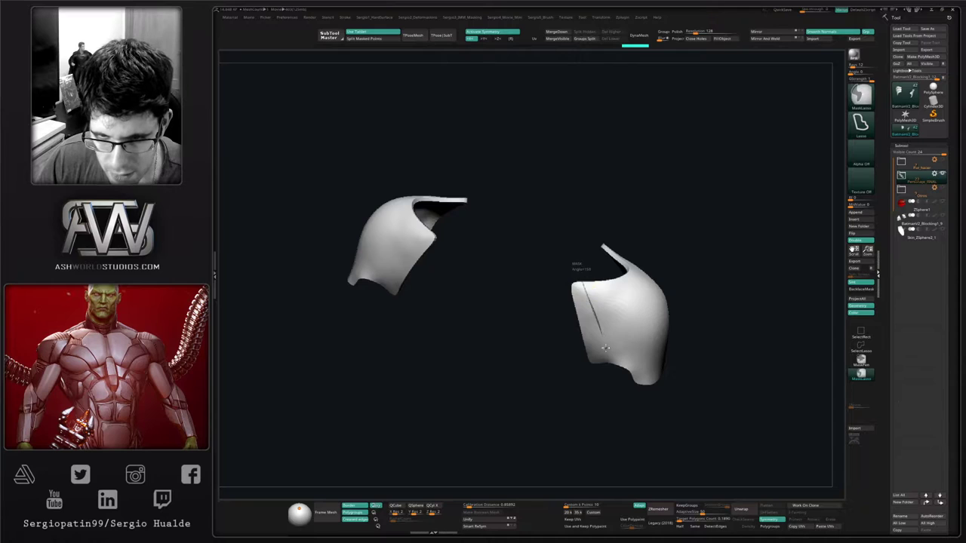
{"action": "mouse_move", "coordinate": [605, 347]}
{"action": "left_mouse_down", "text": "ctrl"}
{"action": "mouse_move", "coordinate": [534, 304]}
{"action": "mouse_move", "coordinate": [539, 293]}
{"action": "left_mouse_up", "text": "ctrl"}
{"action": "left_click", "coordinate": [591, 337], "text": "ctrl"}
{"action": "key", "text": "ctrl+i"}
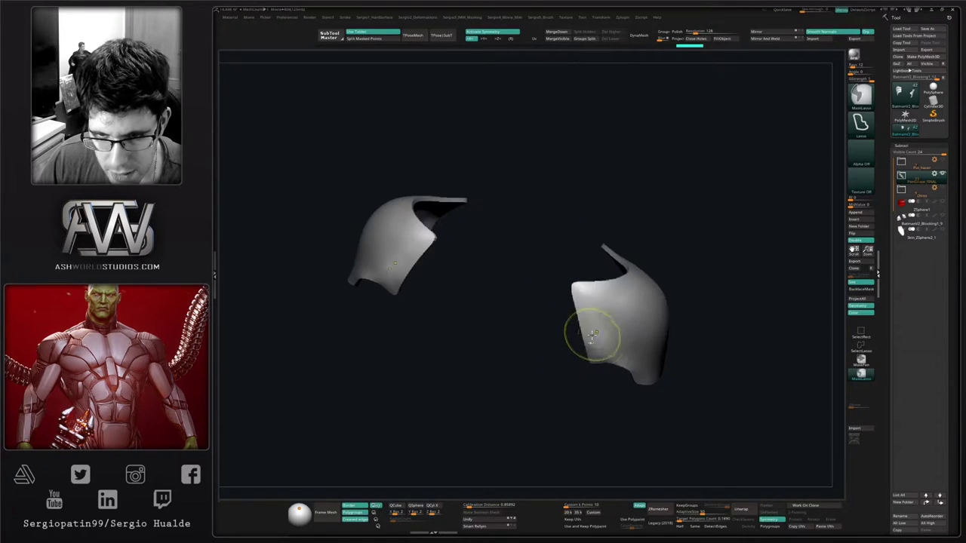
Pull the underlay's unmasked inner edge toward the back plate with an enlarged Move brush, and clear the mask
{"action": "right_click_drag", "start_coordinate": [593, 337], "coordinate": [601, 339]}
{"action": "key", "text": "b"}
{"action": "key", "text": "m"}
{"action": "key", "text": "v"}
{"action": "key", "text": "bracketright"}
{"action": "key", "text": "bracketright"}
{"action": "key", "text": "bracketright"}
{"action": "key", "text": "alt+s"}
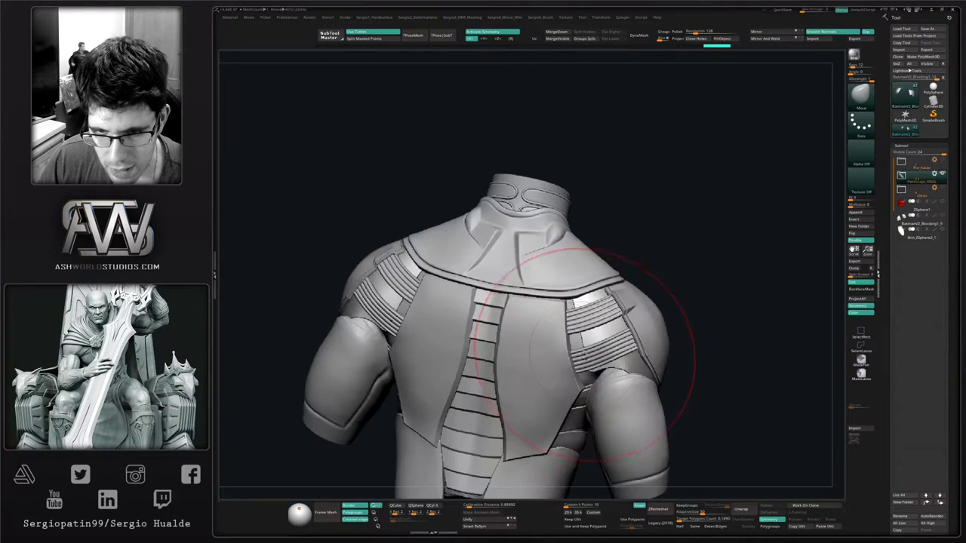
{"action": "left_click_drag", "start_coordinate": [584, 346], "coordinate": [543, 347]}
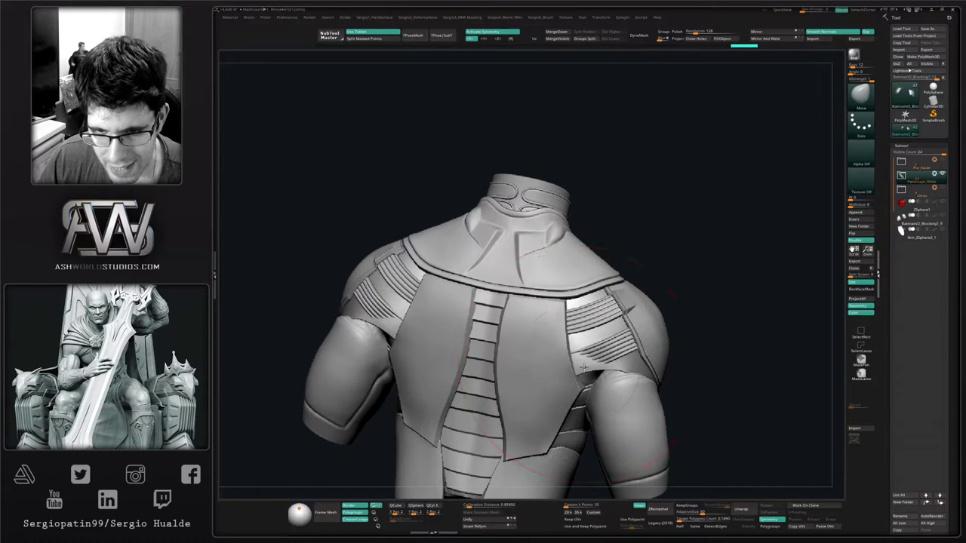
{"action": "right_click_drag", "start_coordinate": [584, 367], "coordinate": [598, 363]}
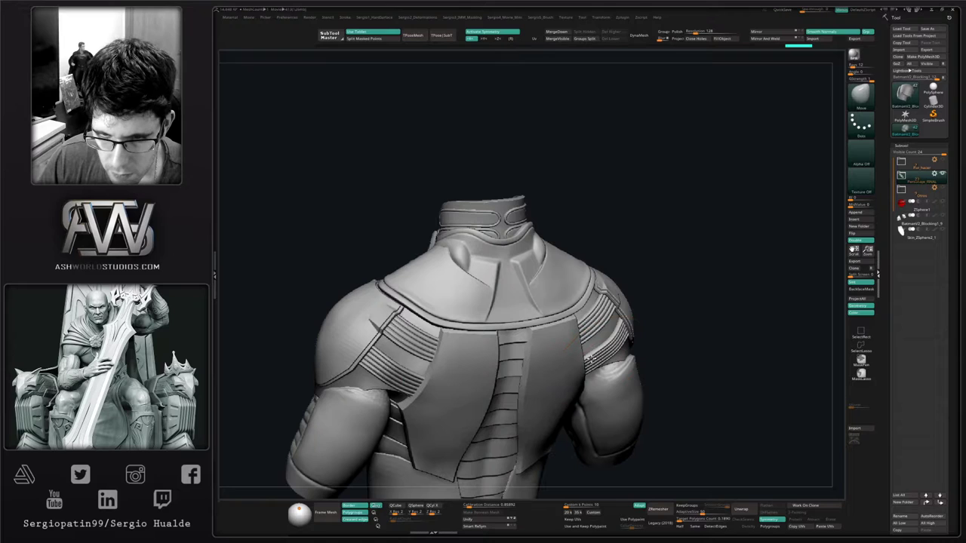
{"action": "left_click", "coordinate": [679, 334], "text": "ctrl"}
Undo the last edit on the shoulder underlay and check its lower back edge around the upper arm
{"action": "mouse_move", "coordinate": [637, 336]}
{"action": "right_mouse_down"}
{"action": "mouse_move", "coordinate": [602, 334]}
{"action": "mouse_move", "coordinate": [568, 379]}
{"action": "mouse_move", "coordinate": [597, 377]}
{"action": "right_mouse_up"}
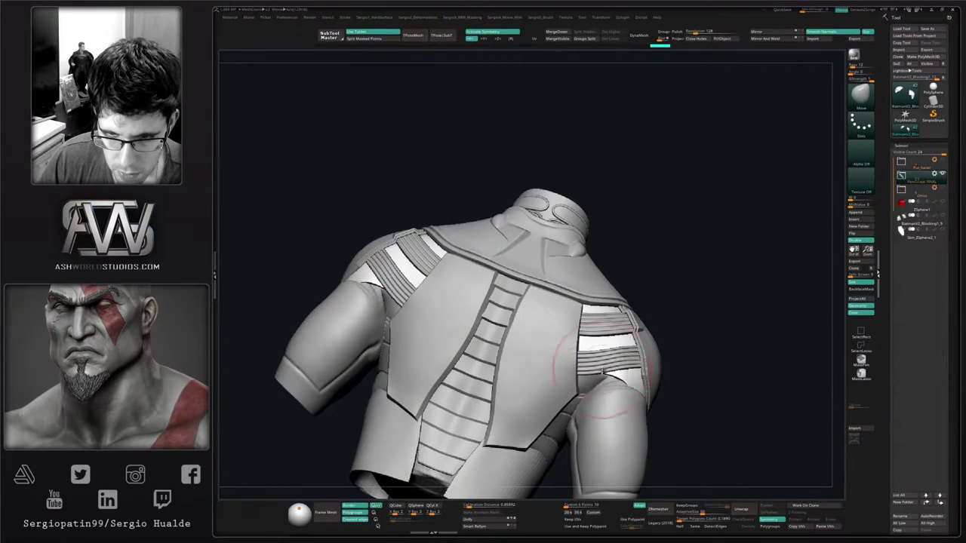
{"action": "key", "text": "ctrl+z"}
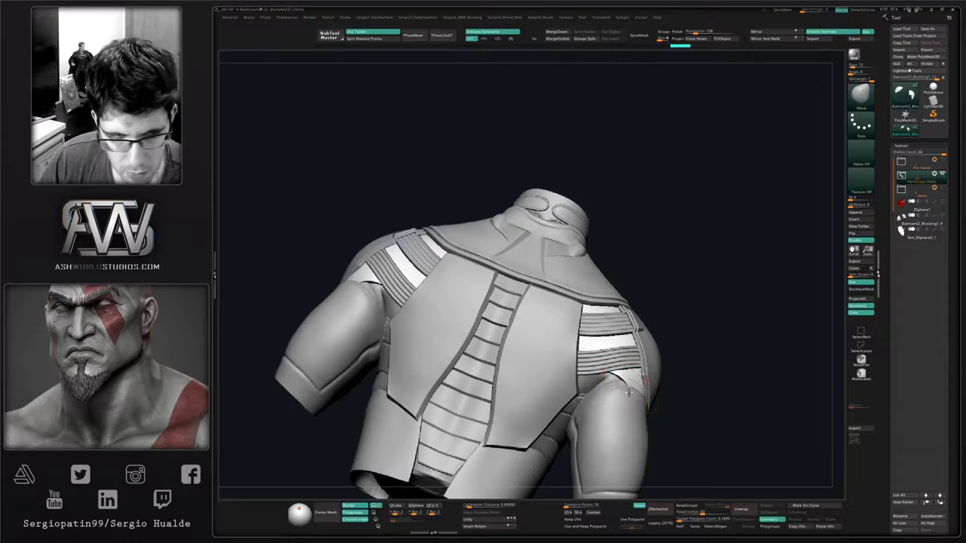
{"action": "right_click_drag", "start_coordinate": [629, 393], "coordinate": [613, 375]}
{"action": "key", "text": "alt+s"}
{"action": "left_click", "coordinate": [619, 402], "text": "ctrl+shift"}
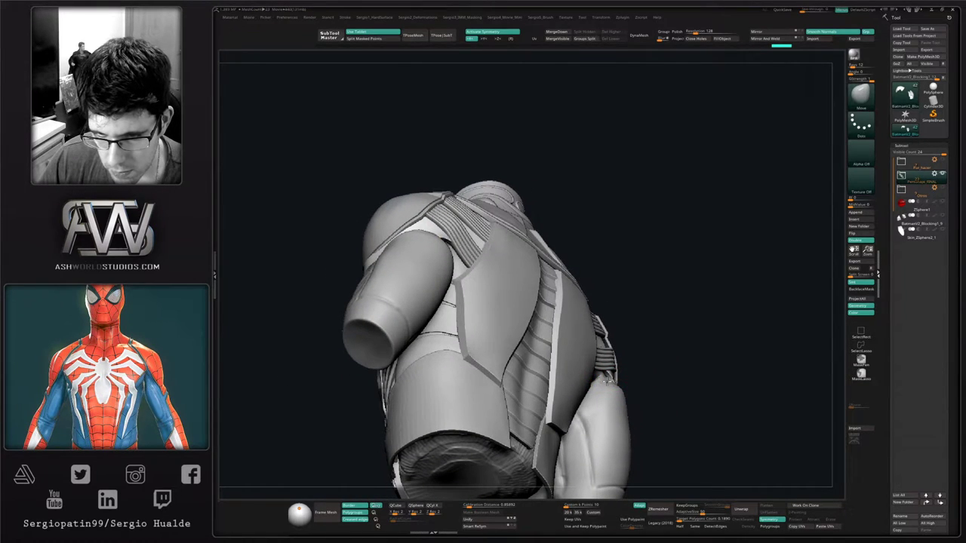
Isolate the shoulder underlay, nudge its lower outer edge at the upper arm with the Move brush, and restore the torso
{"action": "right_click_drag", "start_coordinate": [608, 379], "coordinate": [537, 397]}
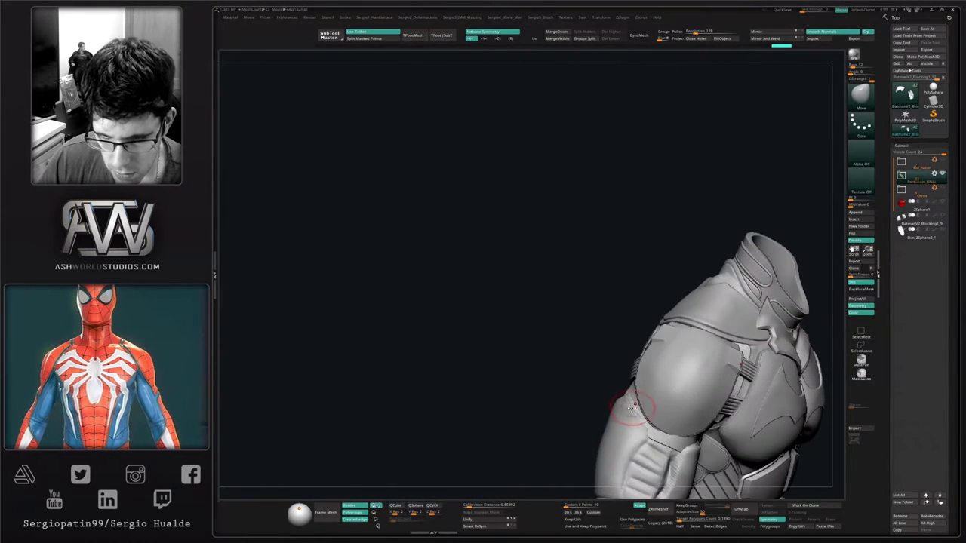
{"action": "key", "text": "alt+s"}
{"action": "right_click_drag", "start_coordinate": [629, 412], "coordinate": [622, 406]}
{"action": "key", "text": "s"}
{"action": "mouse_move", "coordinate": [630, 412]}
{"action": "left_mouse_down"}
{"action": "mouse_move", "coordinate": [639, 414]}
{"action": "mouse_move", "coordinate": [622, 411]}
{"action": "left_mouse_up"}
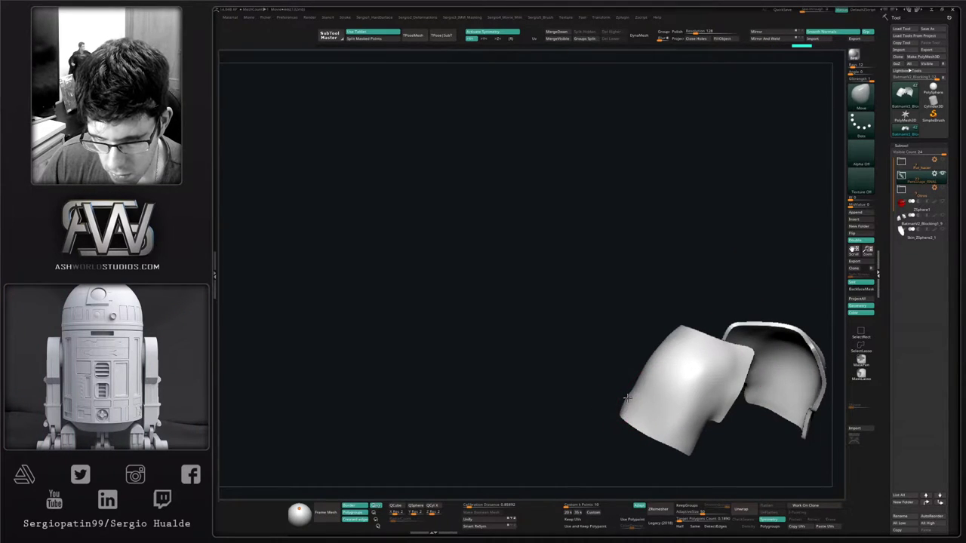
{"action": "key", "text": "alt+s"}
{"action": "mouse_move", "coordinate": [636, 410]}
{"action": "right_mouse_down"}
{"action": "mouse_move", "coordinate": [614, 435]}
{"action": "mouse_move", "coordinate": [600, 390]}
{"action": "mouse_move", "coordinate": [593, 419]}
{"action": "right_mouse_up"}
{"action": "mouse_move", "coordinate": [593, 420]}
{"action": "right_mouse_down", "text": "ctrl"}
{"action": "mouse_move", "coordinate": [591, 407]}
{"action": "mouse_move", "coordinate": [568, 411]}
{"action": "mouse_move", "coordinate": [583, 423]}
{"action": "mouse_move", "coordinate": [603, 412]}
{"action": "mouse_move", "coordinate": [602, 441]}
{"action": "right_mouse_up", "text": "ctrl"}
{"action": "right_click_drag", "start_coordinate": [598, 383], "coordinate": [593, 380]}
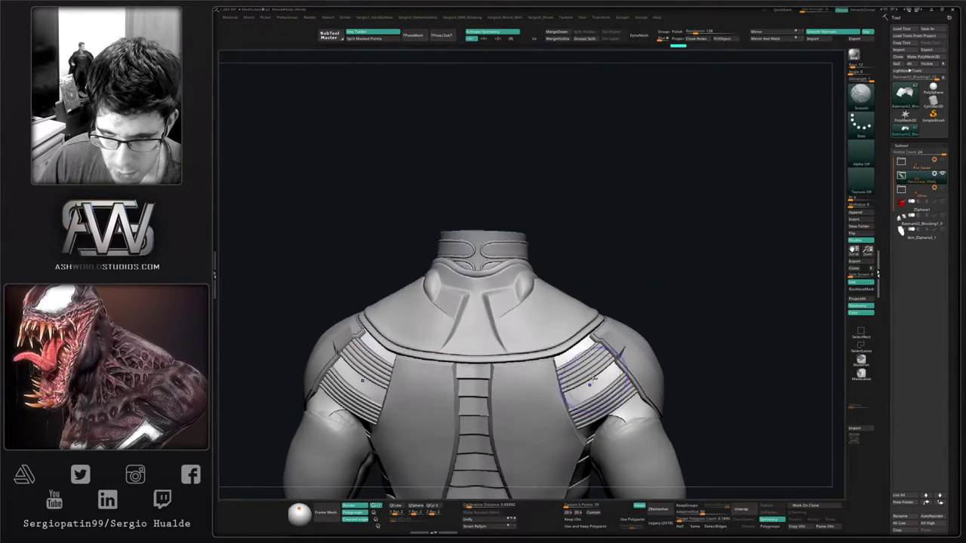
Smooth the isolated shoulder underlay's back surface and bring back the complete torso
{"action": "key", "text": "shift+s"}
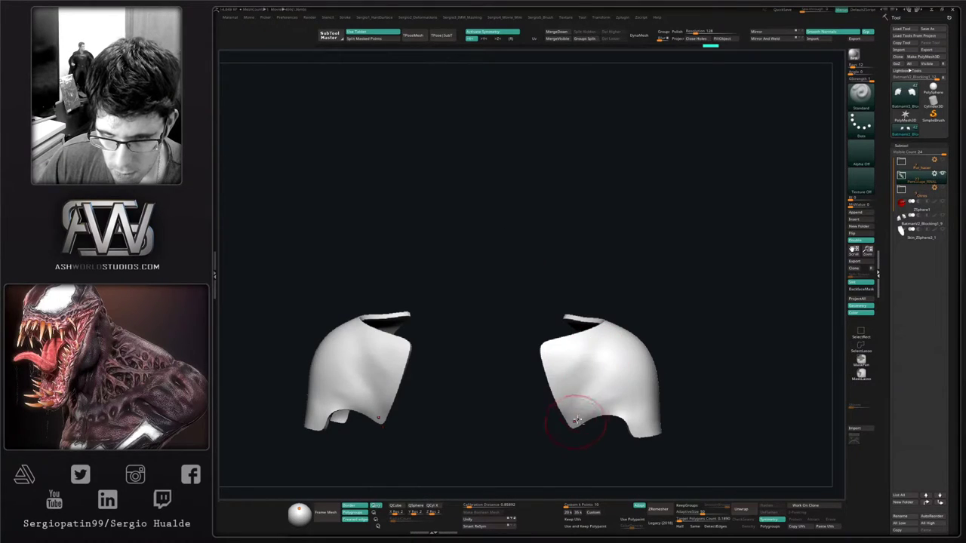
{"action": "left_click_drag", "start_coordinate": [610, 350], "coordinate": [620, 380], "text": "shift"}
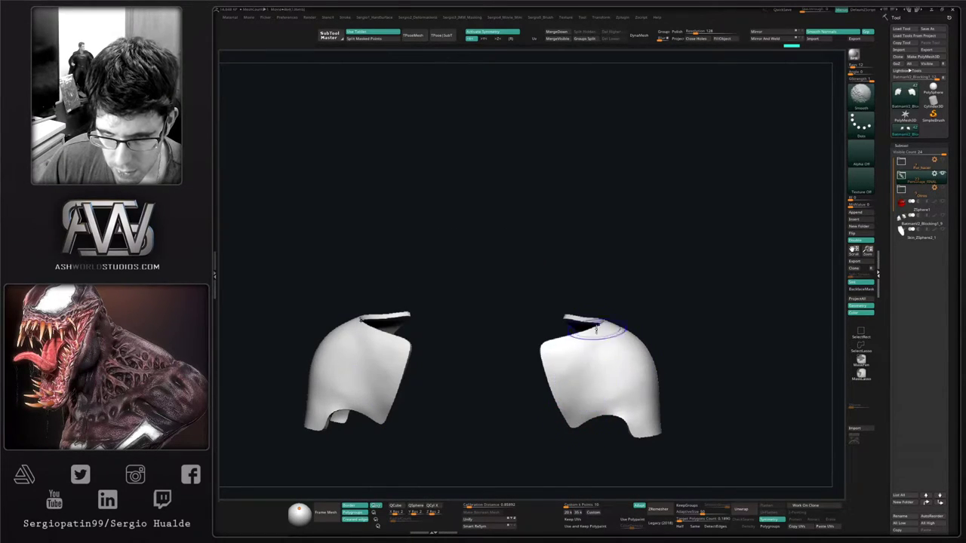
{"action": "mouse_move", "coordinate": [596, 328]}
{"action": "right_mouse_down"}
{"action": "mouse_move", "coordinate": [646, 371]}
{"action": "mouse_move", "coordinate": [672, 339]}
{"action": "mouse_move", "coordinate": [609, 380]}
{"action": "mouse_move", "coordinate": [617, 389]}
{"action": "mouse_move", "coordinate": [596, 388]}
{"action": "right_mouse_up"}
{"action": "left_click", "coordinate": [619, 394], "text": "ctrl+shift"}
{"action": "key", "text": "d"}
{"action": "key", "text": "s"}
{"action": "key", "text": "s"}
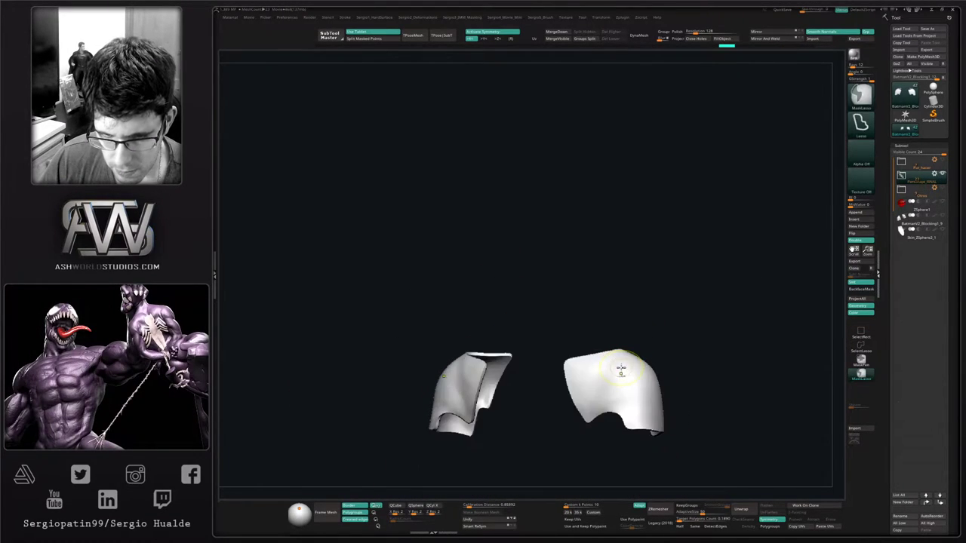
{"action": "left_click", "coordinate": [621, 370], "text": "ctrl+shift"}
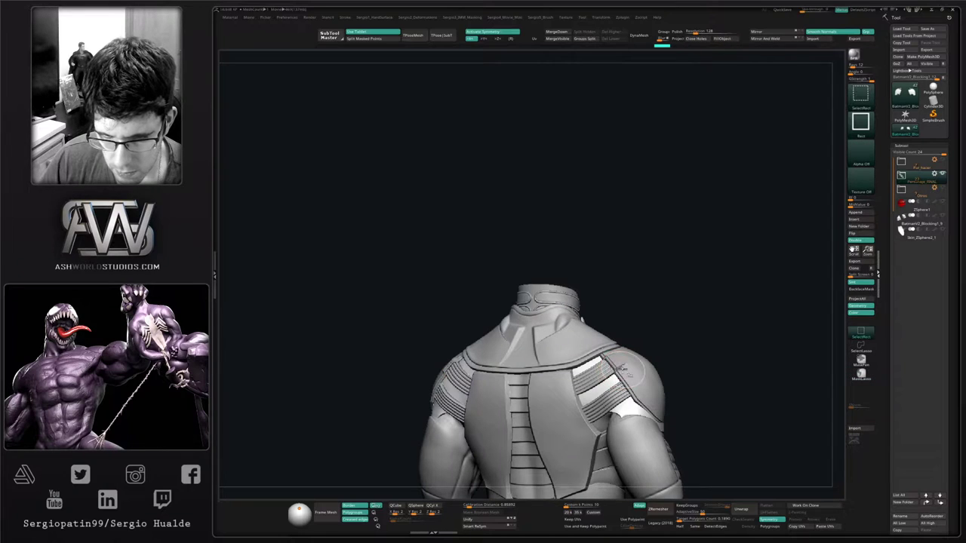
Isolate the base body mesh, mask across its lower end, and invert the mask
{"action": "right_click_drag", "start_coordinate": [621, 371], "coordinate": [659, 352]}
{"action": "mouse_move", "coordinate": [659, 352]}
{"action": "right_mouse_down", "text": "alt"}
{"action": "mouse_move", "coordinate": [623, 306]}
{"action": "mouse_move", "coordinate": [624, 324]}
{"action": "mouse_move", "coordinate": [627, 305]}
{"action": "mouse_move", "coordinate": [536, 334]}
{"action": "mouse_move", "coordinate": [546, 308]}
{"action": "right_mouse_up", "text": "alt"}
{"action": "right_click_drag", "start_coordinate": [546, 308], "coordinate": [537, 351], "text": "ctrl"}
{"action": "right_click_drag", "start_coordinate": [537, 351], "coordinate": [546, 319], "text": "alt"}
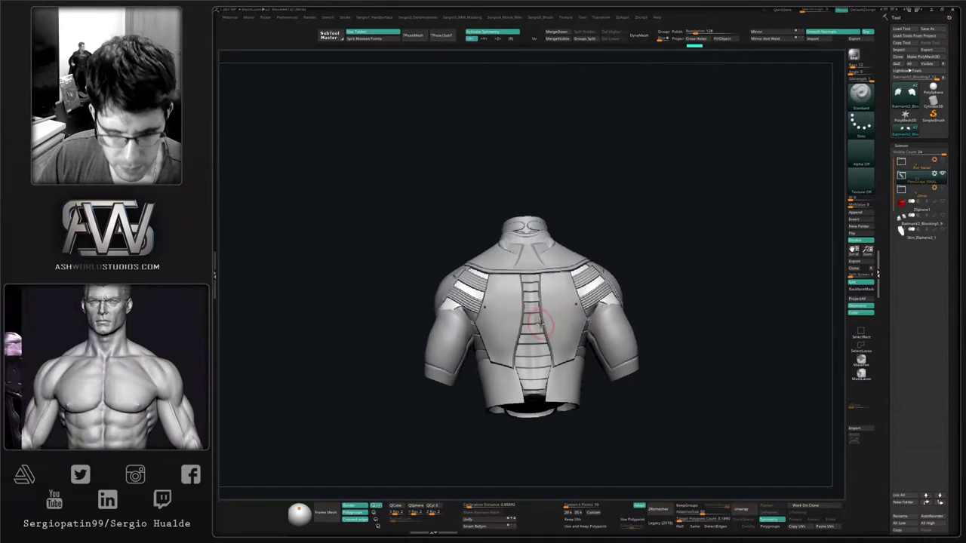
{"action": "right_click_drag", "start_coordinate": [542, 386], "coordinate": [584, 402]}
{"action": "left_click", "coordinate": [542, 398], "text": "alt"}
{"action": "key", "text": "alt+s"}
{"action": "key", "text": "ctrl"}
{"action": "mouse_move", "coordinate": [546, 389]}
{"action": "left_mouse_down", "text": "ctrl"}
{"action": "mouse_move", "coordinate": [476, 430]}
{"action": "mouse_move", "coordinate": [651, 414]}
{"action": "left_mouse_up", "text": "ctrl"}
{"action": "left_click", "coordinate": [593, 418], "text": "ctrl"}
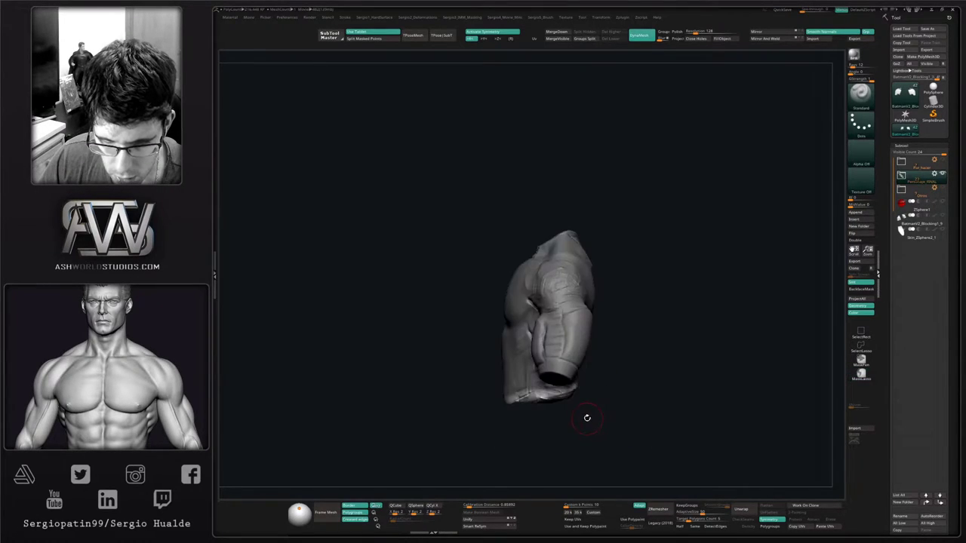
Bring back the full torso and move the unmasked lower end of the base body downward with the gizmo
{"action": "key", "text": "alt+s"}
{"action": "key", "text": "w"}
{"action": "left_click", "coordinate": [542, 277], "text": "alt"}
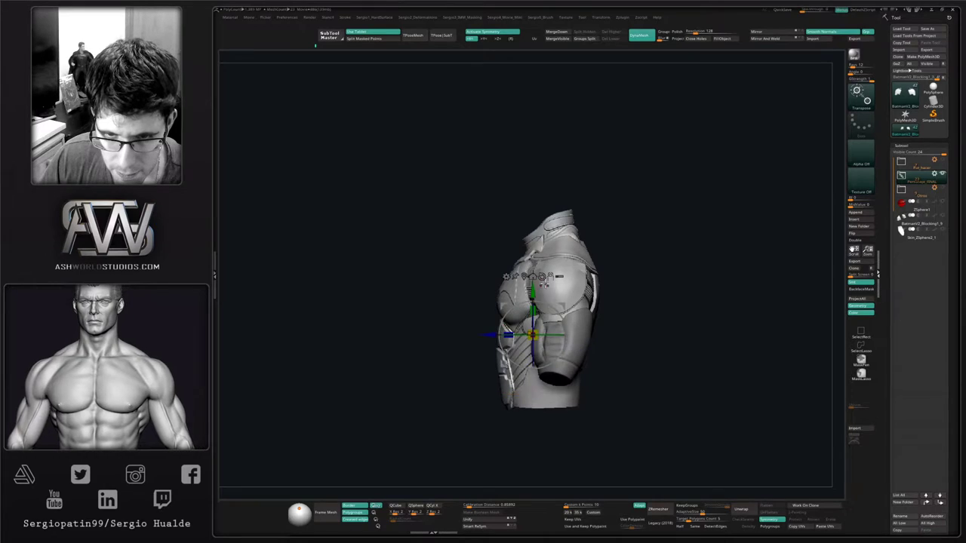
{"action": "left_click_drag", "start_coordinate": [535, 292], "coordinate": [534, 310]}
{"action": "right_click_drag", "start_coordinate": [582, 379], "coordinate": [583, 302], "text": "alt"}
{"action": "right_click_drag", "start_coordinate": [583, 301], "coordinate": [583, 400], "text": "ctrl"}
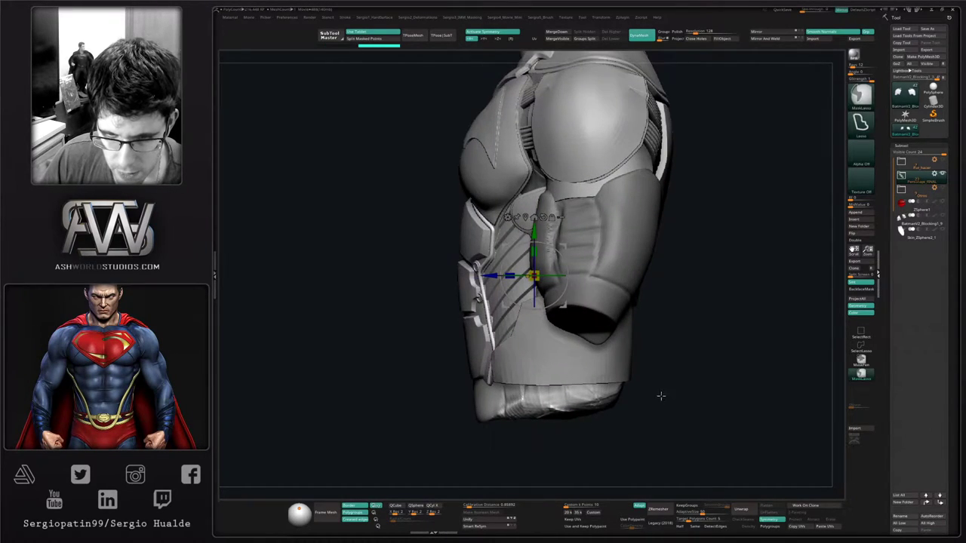
Refine the mask around the base body's protruding lower end and flatten that end on Y level with the waist shell
{"action": "left_click_drag", "start_coordinate": [660, 396], "coordinate": [637, 409], "text": "ctrl"}
{"action": "mouse_move", "coordinate": [508, 390]}
{"action": "left_mouse_down", "text": "ctrl"}
{"action": "mouse_move", "coordinate": [621, 492]}
{"action": "mouse_move", "coordinate": [642, 476]}
{"action": "left_mouse_up", "text": "ctrl"}
{"action": "mouse_move", "coordinate": [452, 395]}
{"action": "left_mouse_down", "text": "ctrl"}
{"action": "mouse_move", "coordinate": [578, 431]}
{"action": "mouse_move", "coordinate": [571, 458]}
{"action": "left_mouse_up", "text": "ctrl"}
{"action": "left_click", "coordinate": [575, 434], "text": "ctrl"}
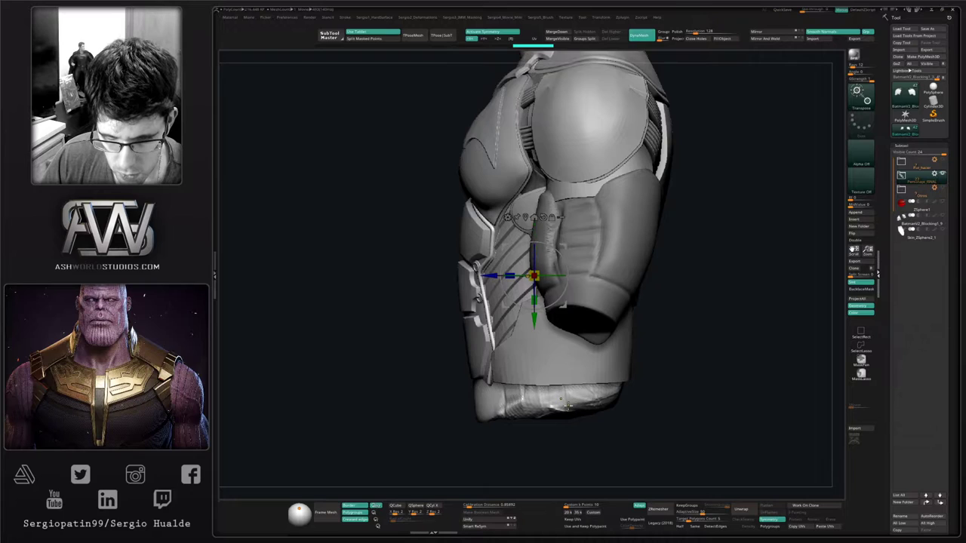
{"action": "left_click", "coordinate": [549, 382], "text": "alt"}
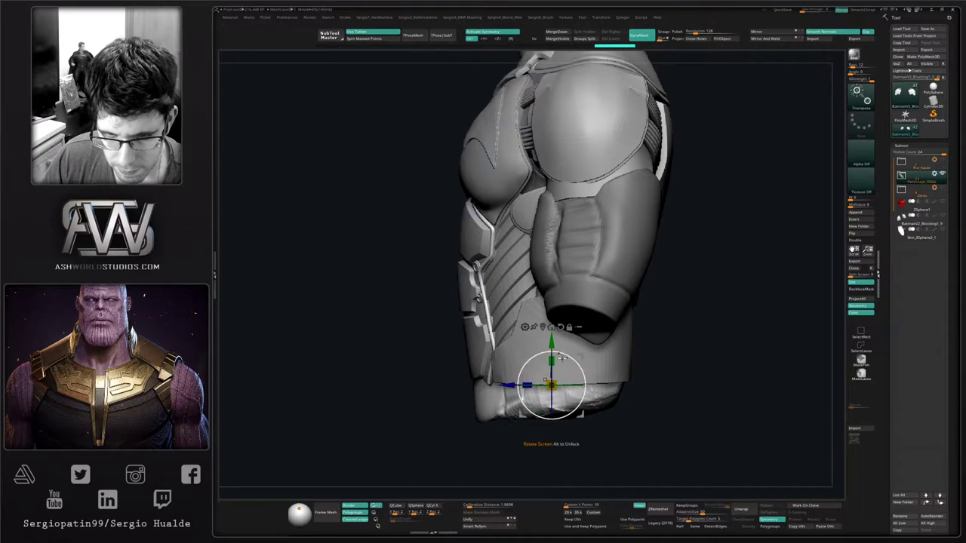
{"action": "key", "text": "ctrl+z"}
{"action": "key", "text": "ctrl+z"}
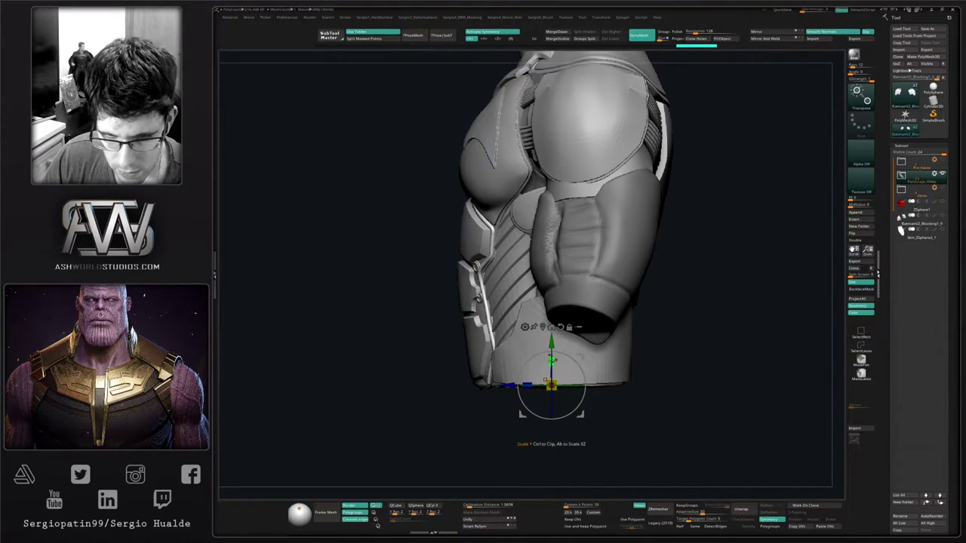
{"action": "left_click_drag", "start_coordinate": [558, 363], "coordinate": [557, 365]}
{"action": "key", "text": "q"}
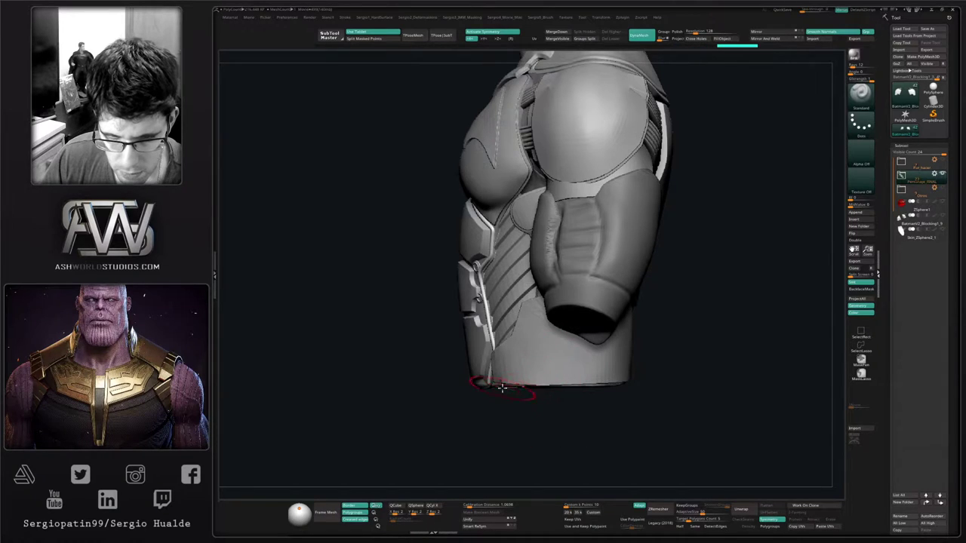
Nudge the base body's front lower rim with the Move brush, clear the mask, and smooth the underside
{"action": "mouse_move", "coordinate": [506, 390]}
{"action": "right_mouse_down"}
{"action": "mouse_move", "coordinate": [570, 355]}
{"action": "mouse_move", "coordinate": [528, 377]}
{"action": "right_mouse_up"}
{"action": "right_click_drag", "start_coordinate": [486, 401], "coordinate": [484, 392]}
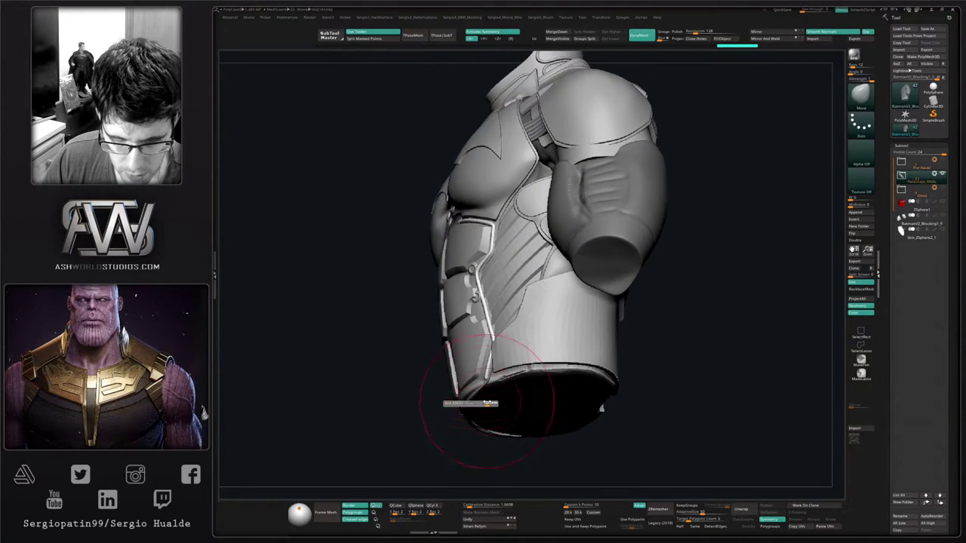
{"action": "left_click_drag", "start_coordinate": [473, 400], "coordinate": [489, 400]}
{"action": "right_click_drag", "start_coordinate": [502, 400], "coordinate": [485, 390]}
{"action": "left_click_drag", "start_coordinate": [408, 418], "coordinate": [427, 423], "text": "ctrl"}
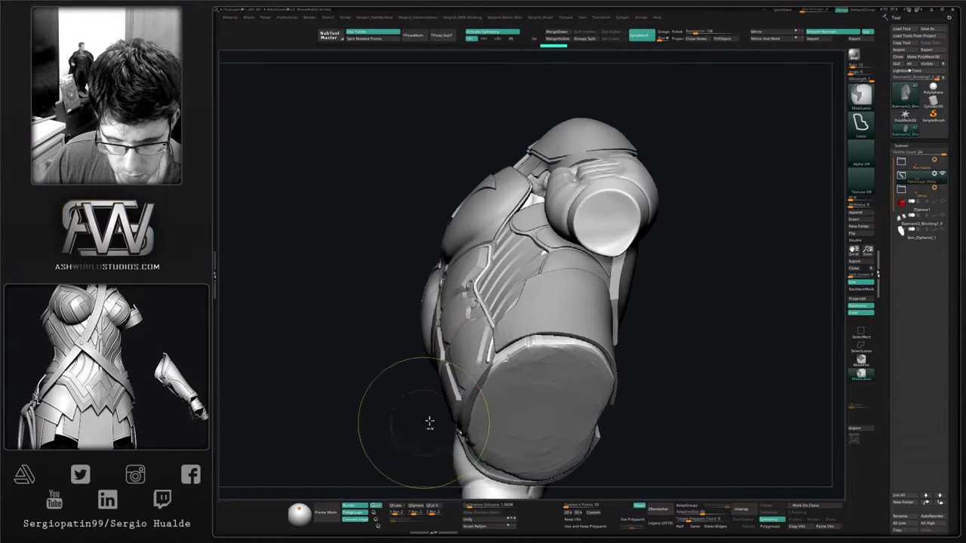
{"action": "left_click_drag", "start_coordinate": [491, 382], "coordinate": [539, 384], "text": "shift"}
Pull the rim of the body's underside out toward the waist shell with the Move brush and smooth its edges
{"action": "right_click_drag", "start_coordinate": [539, 383], "coordinate": [538, 354], "text": "ctrl"}
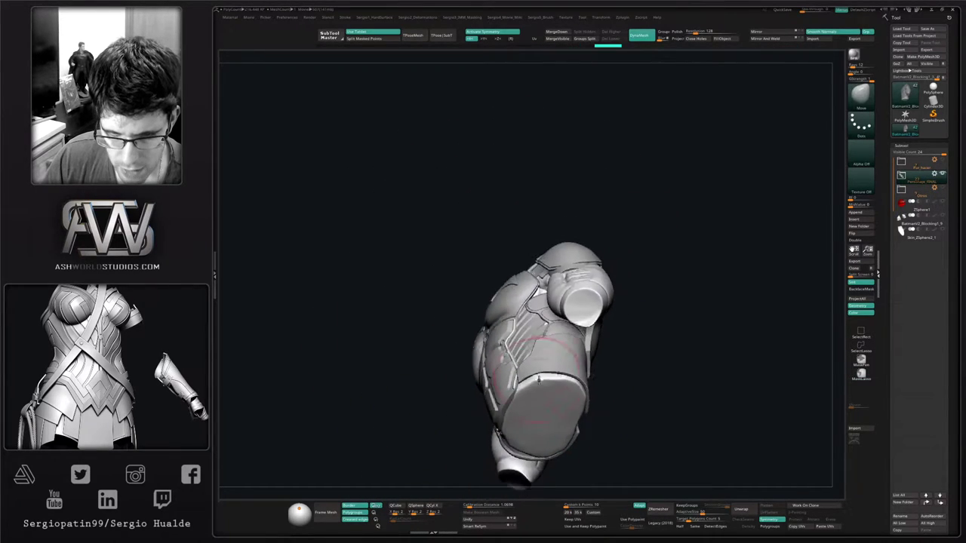
{"action": "mouse_move", "coordinate": [539, 407]}
{"action": "right_mouse_down"}
{"action": "mouse_move", "coordinate": [545, 388]}
{"action": "mouse_move", "coordinate": [552, 428]}
{"action": "mouse_move", "coordinate": [550, 377]}
{"action": "right_mouse_up"}
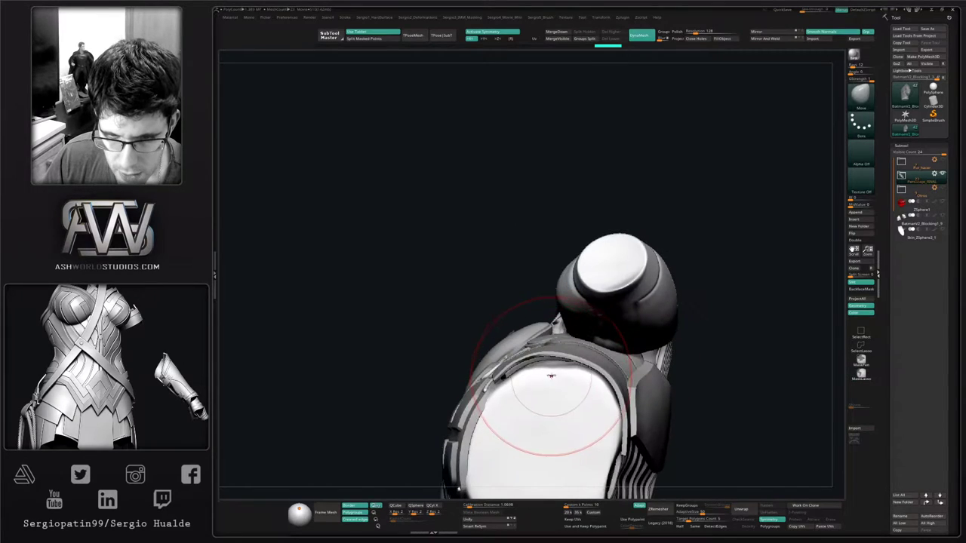
{"action": "left_click_drag", "start_coordinate": [552, 370], "coordinate": [551, 350]}
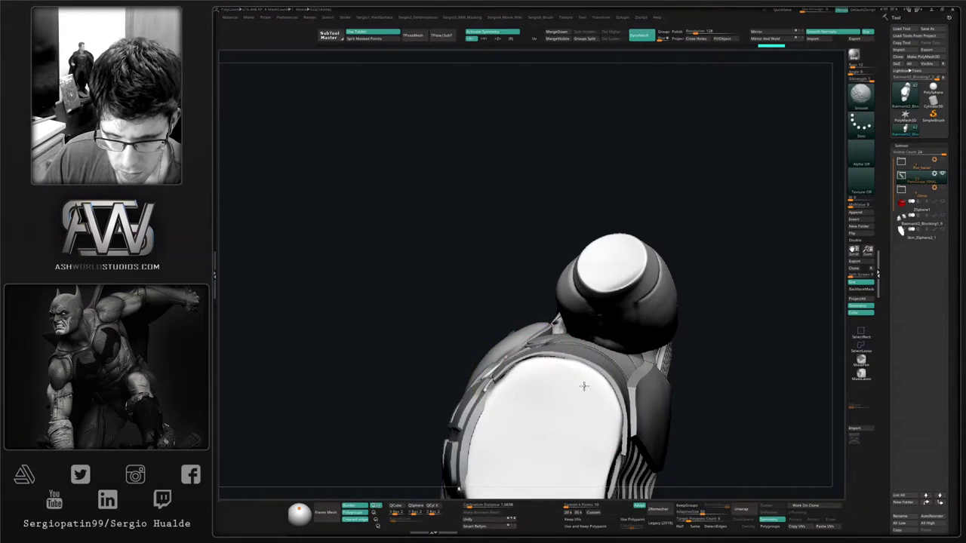
{"action": "left_click_drag", "start_coordinate": [584, 387], "coordinate": [566, 386], "text": "shift"}
{"action": "right_click_drag", "start_coordinate": [548, 388], "coordinate": [553, 326], "text": "alt"}
{"action": "left_click_drag", "start_coordinate": [556, 306], "coordinate": [555, 299]}
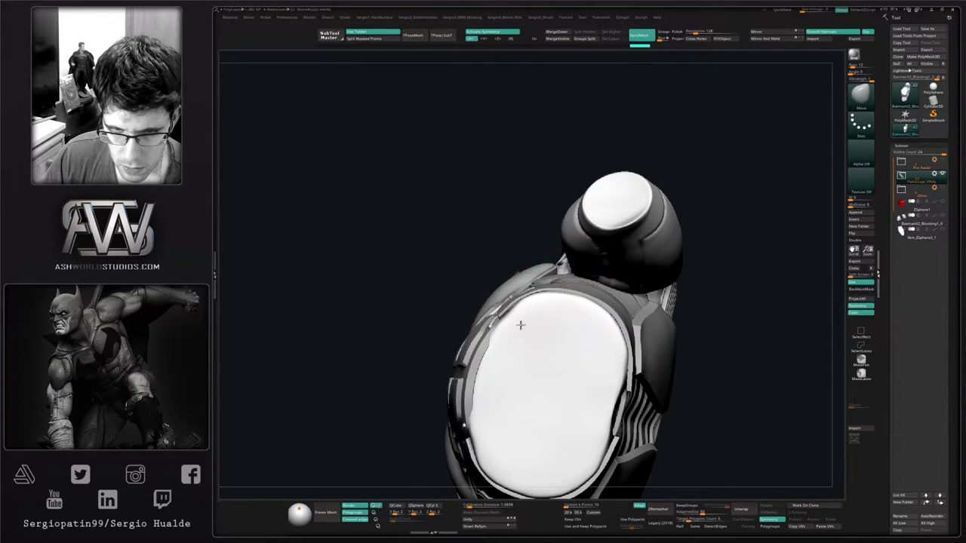
{"action": "left_click_drag", "start_coordinate": [504, 344], "coordinate": [522, 344], "text": "shift"}
{"action": "left_click_drag", "start_coordinate": [539, 453], "coordinate": [579, 457], "text": "shift"}
Adjust the lower back edge of the shoulder collar piece using an enlarged Move brush
{"action": "right_click_drag", "start_coordinate": [567, 416], "coordinate": [564, 378], "text": "ctrl"}
{"action": "mouse_move", "coordinate": [564, 378]}
{"action": "right_mouse_down"}
{"action": "mouse_move", "coordinate": [563, 442]}
{"action": "mouse_move", "coordinate": [579, 409]}
{"action": "mouse_move", "coordinate": [599, 400]}
{"action": "mouse_move", "coordinate": [547, 411]}
{"action": "mouse_move", "coordinate": [527, 388]}
{"action": "mouse_move", "coordinate": [483, 405]}
{"action": "right_mouse_up"}
{"action": "right_click_drag", "start_coordinate": [483, 404], "coordinate": [455, 426], "text": "alt"}
{"action": "right_click_drag", "start_coordinate": [524, 382], "coordinate": [520, 347], "text": "alt"}
{"action": "right_click_drag", "start_coordinate": [557, 390], "coordinate": [538, 392]}
{"action": "left_click", "coordinate": [547, 308], "text": "alt"}
{"action": "mouse_move", "coordinate": [562, 347]}
{"action": "right_mouse_down"}
{"action": "mouse_move", "coordinate": [546, 339]}
{"action": "mouse_move", "coordinate": [552, 352]}
{"action": "right_mouse_up"}
{"action": "key", "text": "bracketright"}
{"action": "key", "text": "bracketright"}
{"action": "key", "text": "bracketright"}
{"action": "left_click_drag", "start_coordinate": [545, 333], "coordinate": [542, 335]}
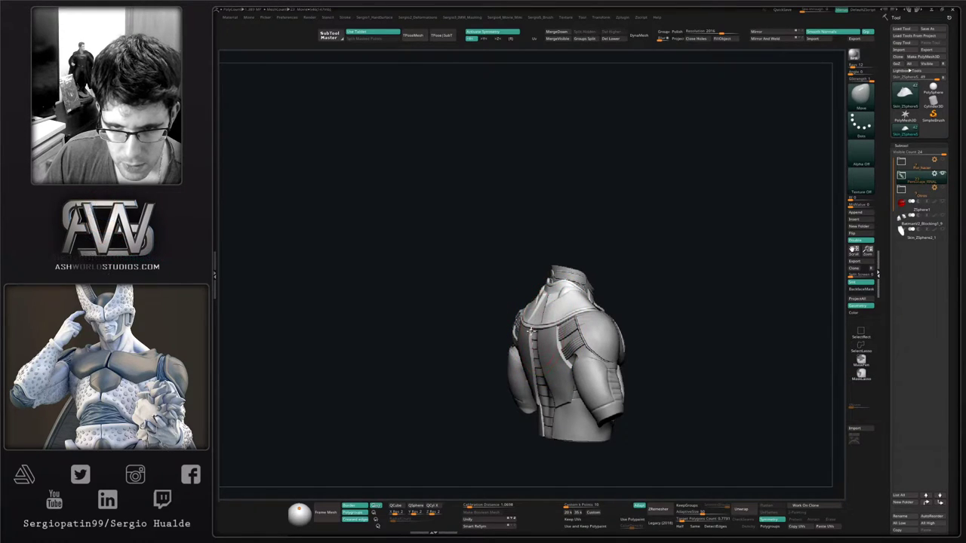
{"action": "mouse_move", "coordinate": [547, 333]}
{"action": "right_mouse_down"}
{"action": "mouse_move", "coordinate": [560, 334]}
{"action": "mouse_move", "coordinate": [526, 336]}
{"action": "mouse_move", "coordinate": [545, 337]}
{"action": "right_mouse_up"}
{"action": "right_click_drag", "start_coordinate": [545, 338], "coordinate": [542, 370], "text": "ctrl"}
Nudge the upper edges of the back plates up against the collar with the Move brush
{"action": "left_click", "coordinate": [537, 360], "text": "alt"}
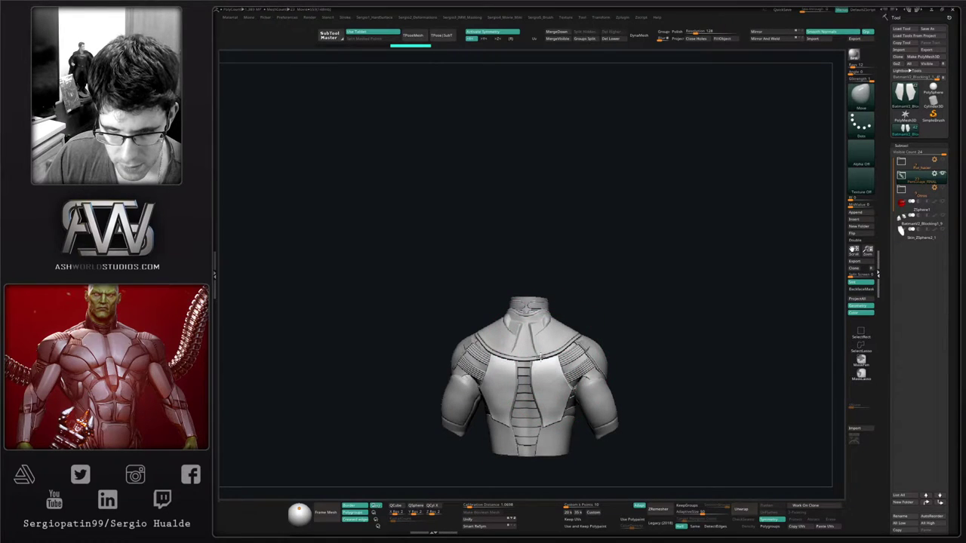
{"action": "left_click_drag", "start_coordinate": [541, 357], "coordinate": [541, 355]}
{"action": "mouse_move", "coordinate": [544, 356]}
{"action": "right_mouse_down"}
{"action": "mouse_move", "coordinate": [530, 359]}
{"action": "mouse_move", "coordinate": [562, 364]}
{"action": "right_mouse_up"}
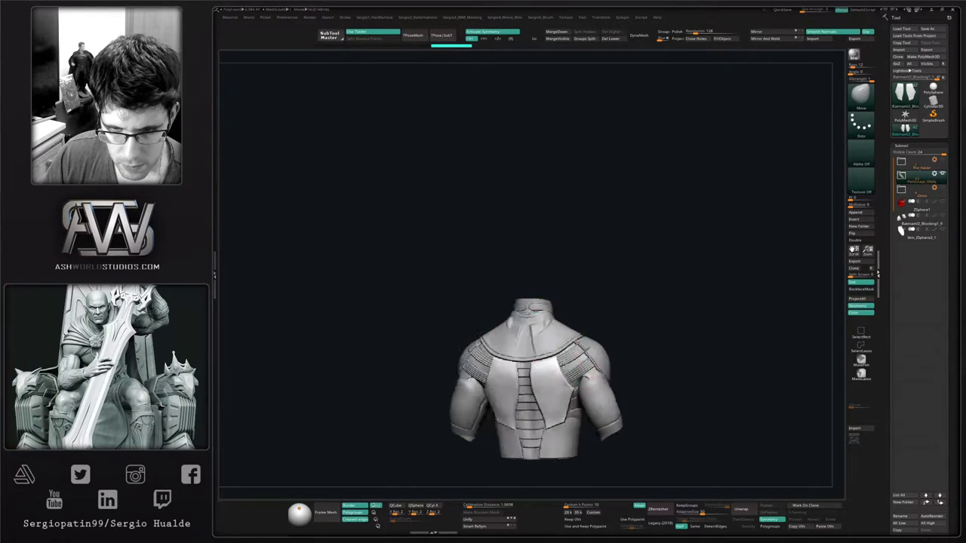
{"action": "left_click_drag", "start_coordinate": [562, 364], "coordinate": [563, 362]}
{"action": "right_click_drag", "start_coordinate": [563, 362], "coordinate": [569, 363]}
{"action": "mouse_move", "coordinate": [569, 363]}
{"action": "right_mouse_down", "text": "ctrl"}
{"action": "mouse_move", "coordinate": [567, 384]}
{"action": "mouse_move", "coordinate": [528, 359]}
{"action": "right_mouse_up", "text": "ctrl"}
{"action": "left_click_drag", "start_coordinate": [528, 352], "coordinate": [530, 350]}
Undo the last edit and select the shoulder underlay beneath the ribbed straps at the back of the shoulder
{"action": "left_click", "coordinate": [567, 349], "text": "alt"}
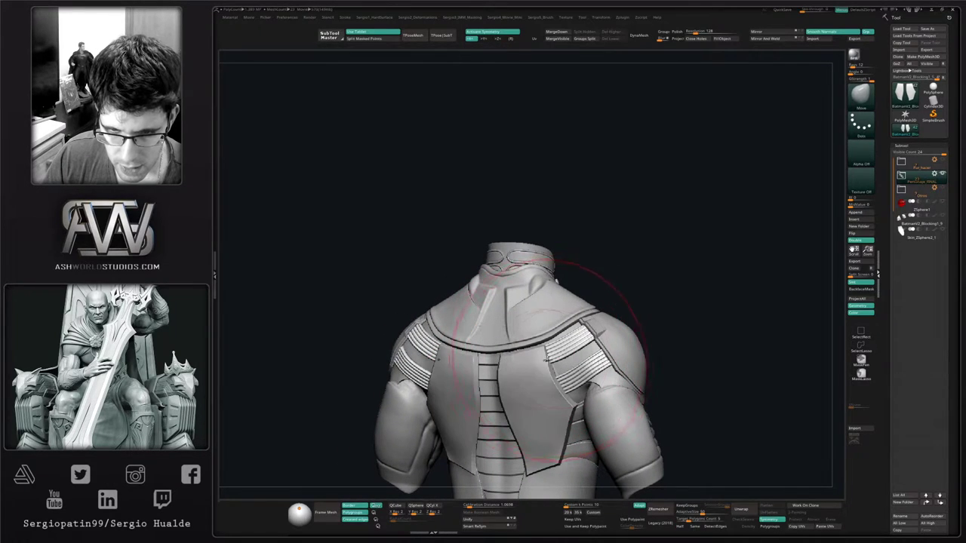
{"action": "left_click", "coordinate": [540, 364], "text": "alt"}
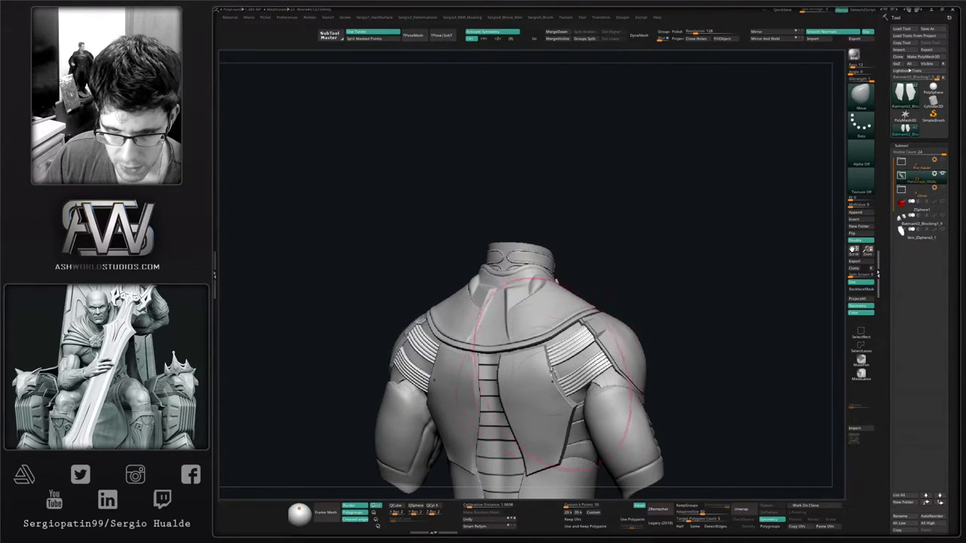
{"action": "mouse_move", "coordinate": [577, 372]}
{"action": "right_mouse_down"}
{"action": "mouse_move", "coordinate": [546, 376]}
{"action": "mouse_move", "coordinate": [550, 385]}
{"action": "right_mouse_up"}
{"action": "left_click", "coordinate": [550, 377], "text": "alt"}
{"action": "left_click", "coordinate": [547, 379], "text": "alt"}
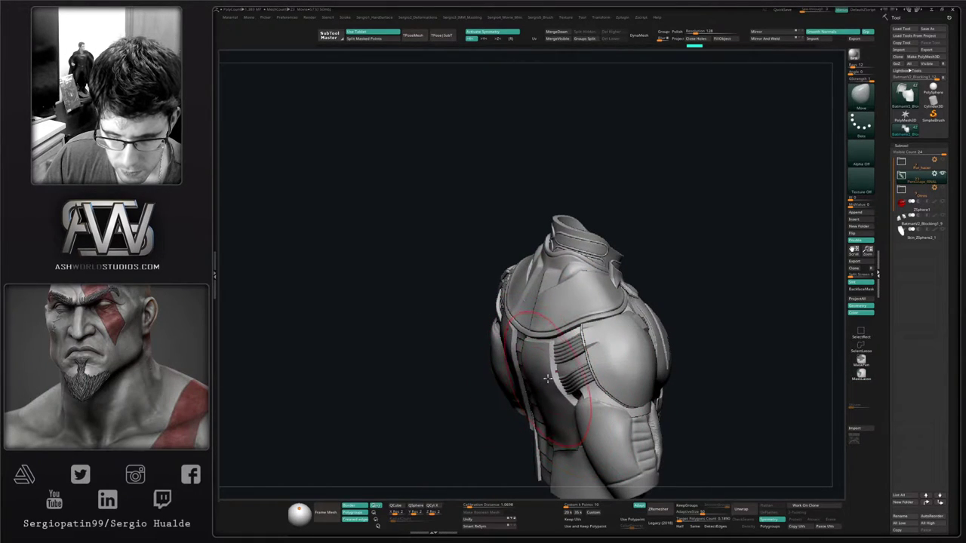
{"action": "key", "text": "ctrl+z"}
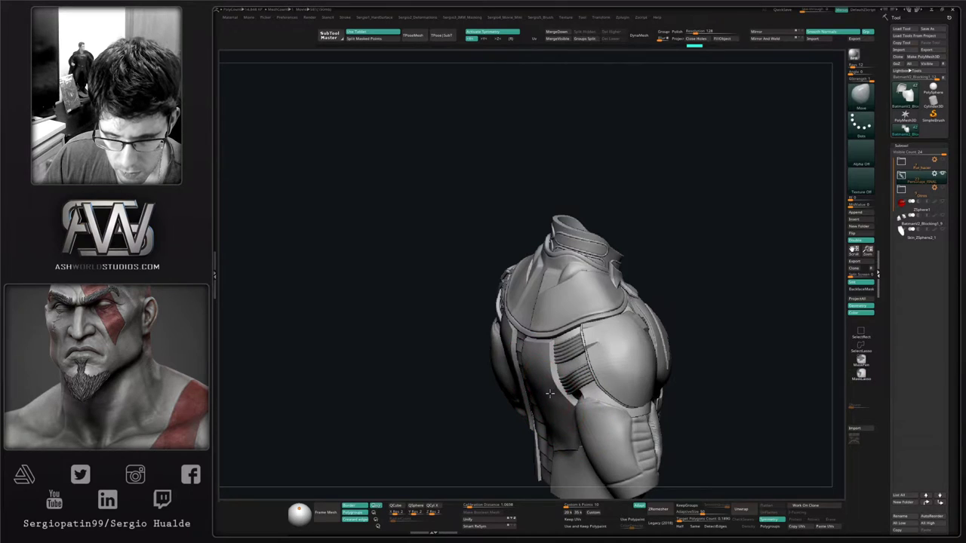
{"action": "mouse_move", "coordinate": [550, 393]}
{"action": "right_mouse_down"}
{"action": "mouse_move", "coordinate": [561, 388]}
{"action": "mouse_move", "coordinate": [556, 381]}
{"action": "right_mouse_up"}
{"action": "left_click", "coordinate": [562, 392], "text": "alt"}
{"action": "key", "text": "alt+s"}
{"action": "key", "text": "alt+s"}
{"action": "left_click", "coordinate": [560, 393], "text": "alt"}
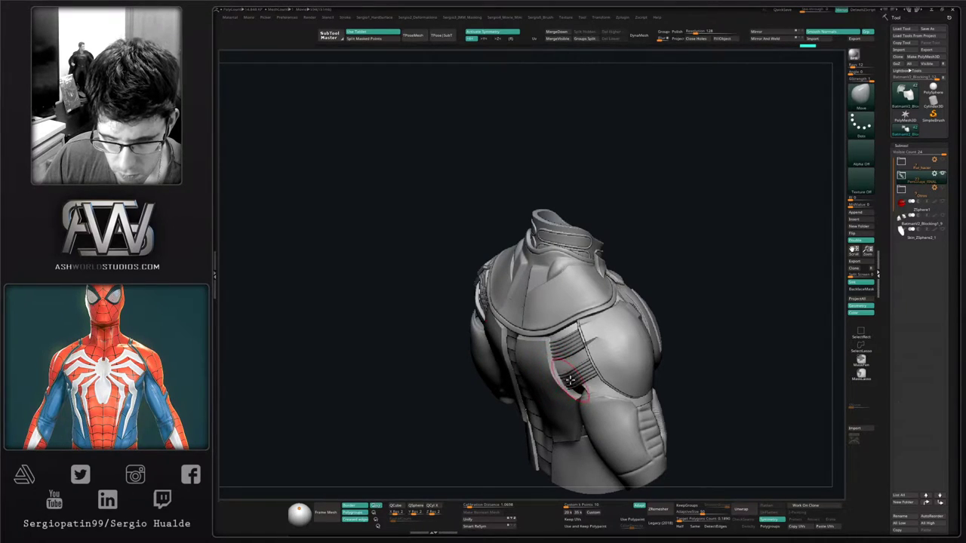
{"action": "left_click", "coordinate": [571, 381], "text": "alt"}
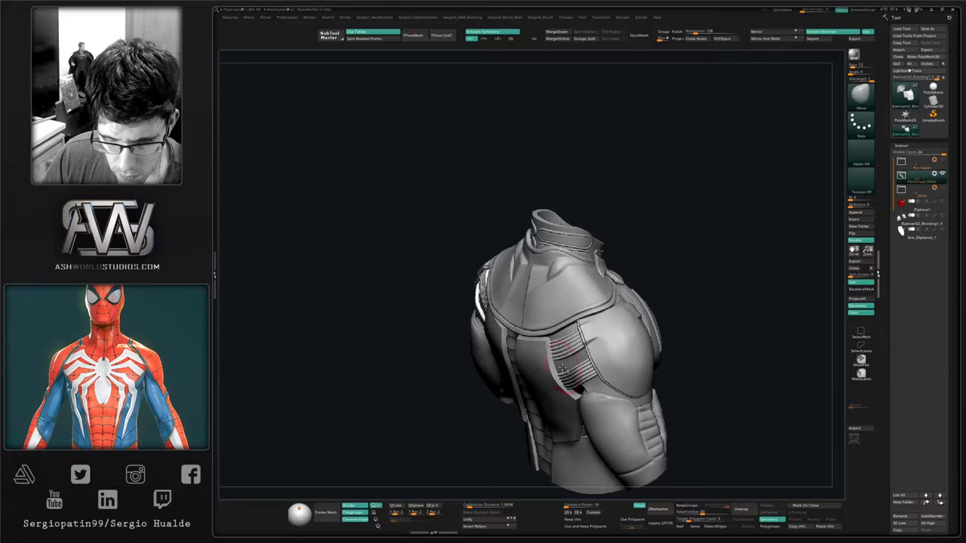
{"action": "left_click", "coordinate": [559, 380], "text": "alt"}
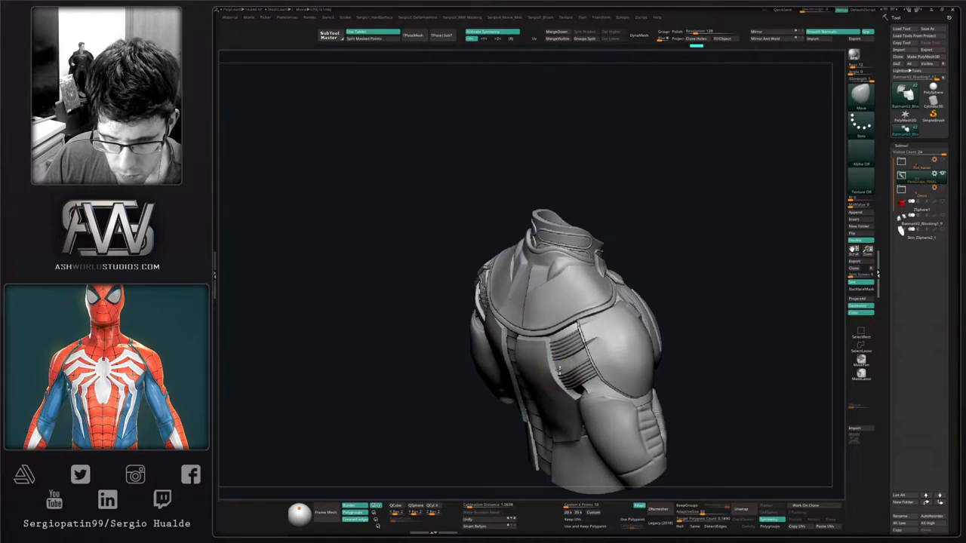
Isolate the shoulder underlay, smooth its back surface at a higher subdivision level, and restore the torso
{"action": "mouse_move", "coordinate": [559, 369]}
{"action": "right_mouse_down"}
{"action": "mouse_move", "coordinate": [584, 373]}
{"action": "mouse_move", "coordinate": [581, 360]}
{"action": "right_mouse_up"}
{"action": "key", "text": "shift+s"}
{"action": "left_click", "coordinate": [571, 372], "text": "ctrl+shift"}
{"action": "key", "text": "d"}
{"action": "left_click_drag", "start_coordinate": [580, 360], "coordinate": [565, 348], "text": "shift"}
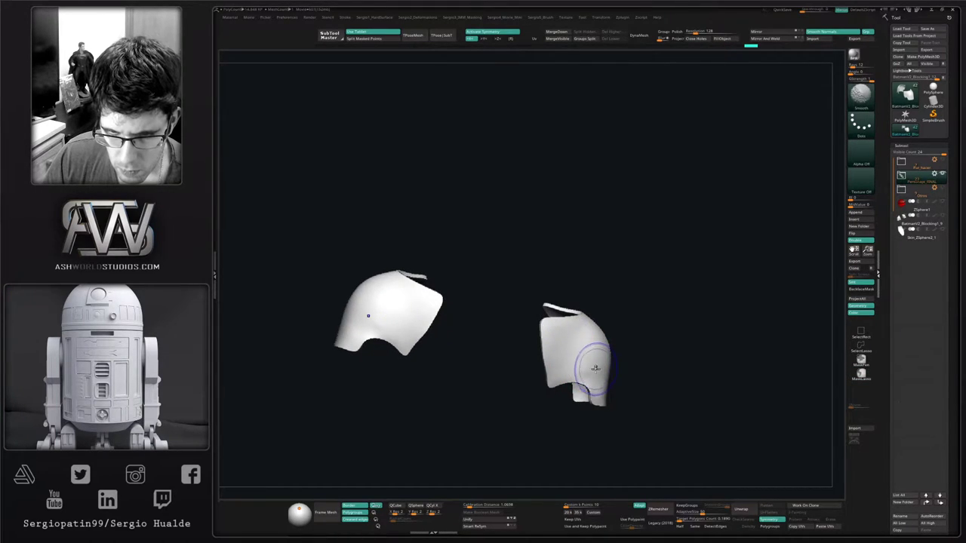
{"action": "left_click", "coordinate": [637, 362], "text": "ctrl+shift"}
Nudge the shoulder piece's lower outer edge at the front of the upper arm with the Move brush
{"action": "mouse_move", "coordinate": [636, 372]}
{"action": "right_mouse_down"}
{"action": "mouse_move", "coordinate": [564, 361]}
{"action": "mouse_move", "coordinate": [571, 387]}
{"action": "mouse_move", "coordinate": [557, 394]}
{"action": "right_mouse_up"}
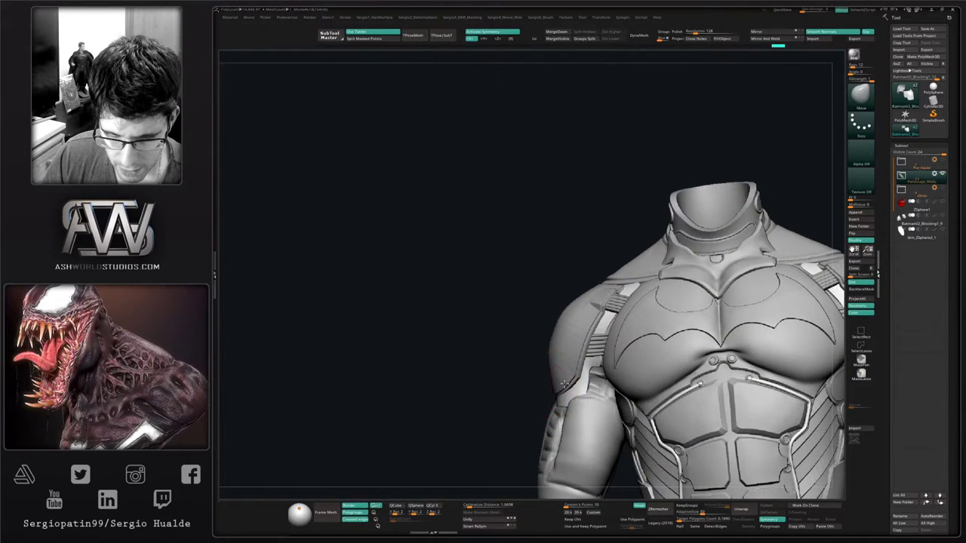
{"action": "left_click_drag", "start_coordinate": [558, 386], "coordinate": [565, 384]}
{"action": "mouse_move", "coordinate": [564, 384]}
{"action": "right_mouse_down"}
{"action": "mouse_move", "coordinate": [599, 382]}
{"action": "mouse_move", "coordinate": [572, 394]}
{"action": "mouse_move", "coordinate": [582, 363]}
{"action": "right_mouse_up"}
{"action": "right_click_drag", "start_coordinate": [583, 362], "coordinate": [501, 301], "text": "alt"}
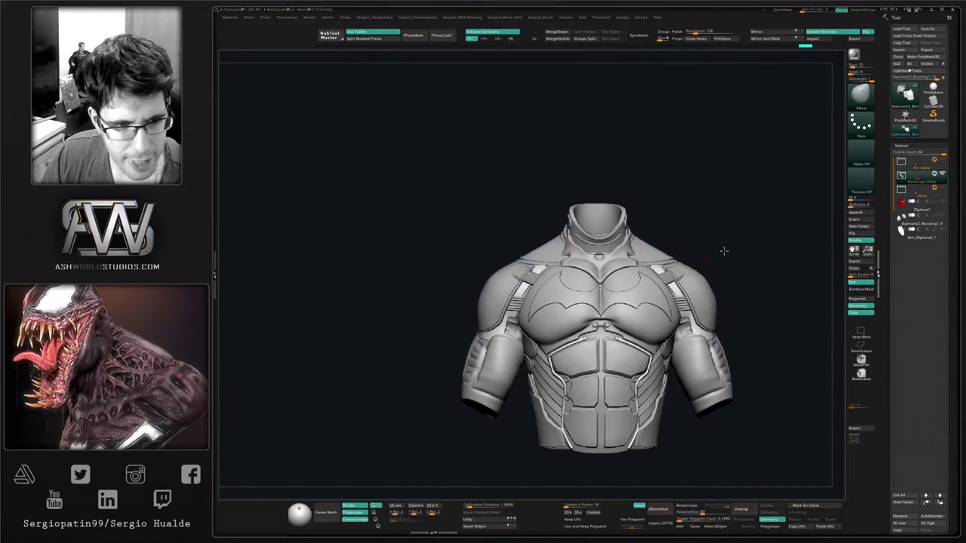
Append a Cylinder3D subtool and move it down to the torso's lower end as a flattened waist ring
{"action": "right_click_drag", "start_coordinate": [723, 251], "coordinate": [714, 256]}
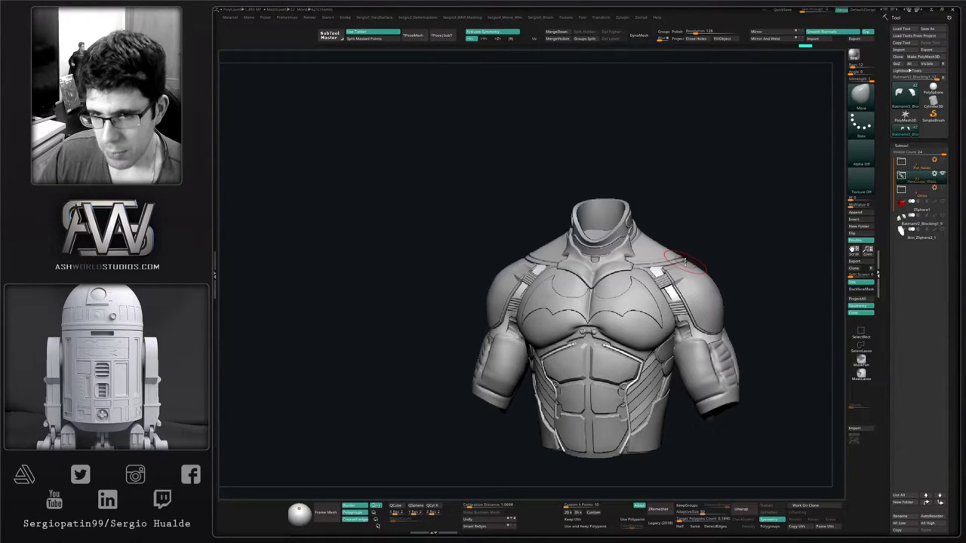
{"action": "right_click_drag", "start_coordinate": [737, 254], "coordinate": [756, 260]}
{"action": "right_click_drag", "start_coordinate": [696, 351], "coordinate": [647, 330], "text": "alt"}
{"action": "right_click_drag", "start_coordinate": [691, 265], "coordinate": [673, 306]}
{"action": "right_click_drag", "start_coordinate": [627, 393], "coordinate": [590, 324], "text": "alt"}
{"action": "left_click", "coordinate": [859, 215]}
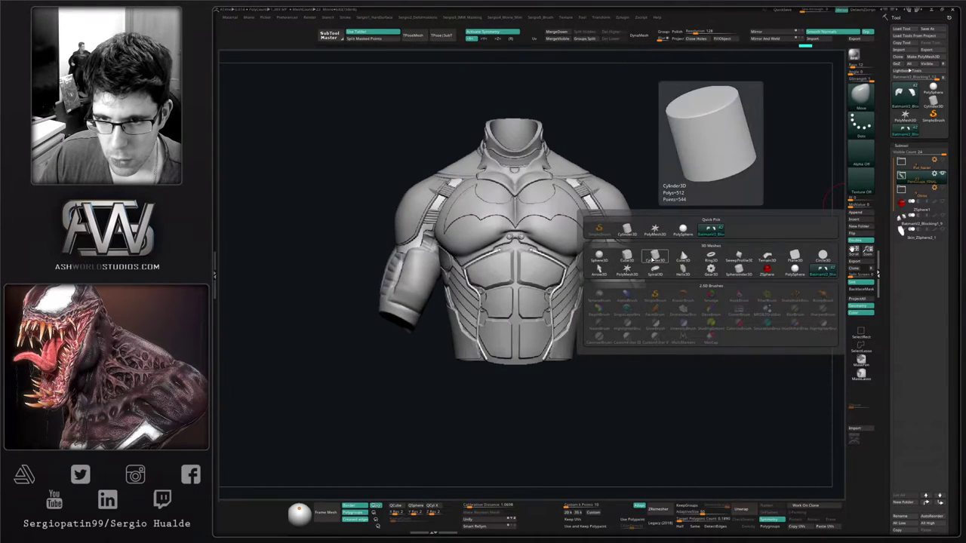
{"action": "left_click", "coordinate": [654, 260]}
{"action": "key", "text": "w"}
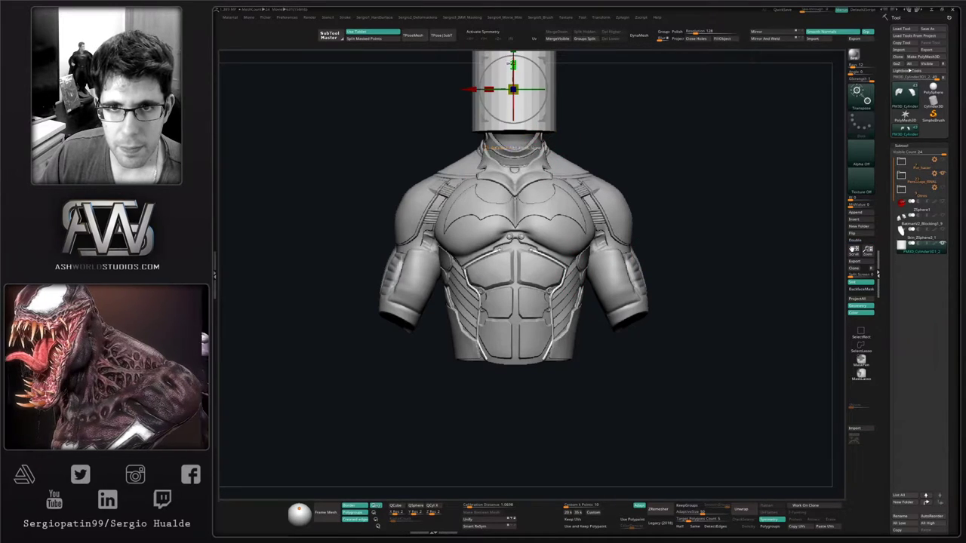
{"action": "right_click_drag", "start_coordinate": [536, 146], "coordinate": [532, 197], "text": "alt"}
{"action": "left_click_drag", "start_coordinate": [511, 96], "coordinate": [513, 344]}
{"action": "key", "text": "q"}
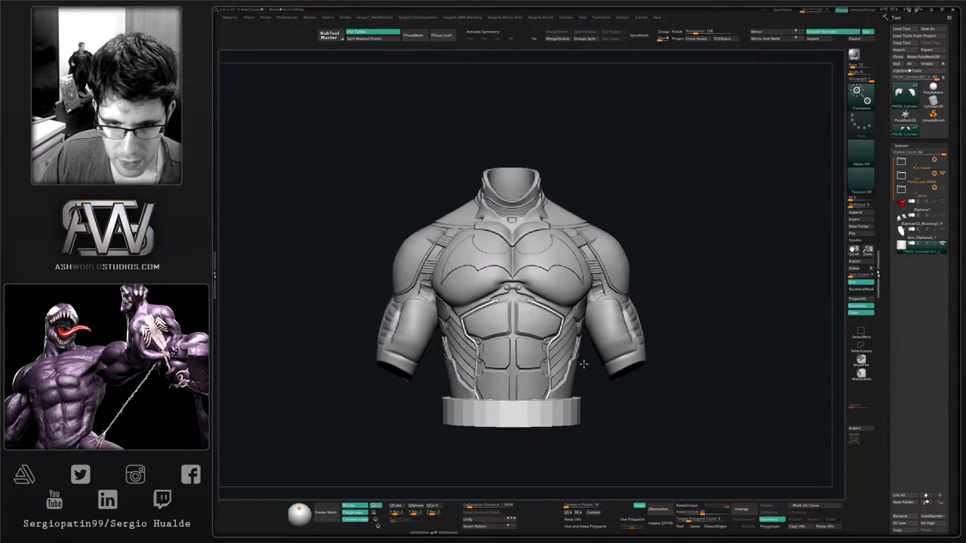
Refit the cylinder around the bottom of the torso with the gizmo, checking it from the side and above
{"action": "right_click_drag", "start_coordinate": [583, 364], "coordinate": [575, 321], "text": "alt"}
{"action": "right_click_drag", "start_coordinate": [575, 321], "coordinate": [535, 332]}
{"action": "mouse_move", "coordinate": [530, 343]}
{"action": "left_mouse_down"}
{"action": "mouse_move", "coordinate": [528, 315]}
{"action": "mouse_move", "coordinate": [528, 363]}
{"action": "left_mouse_up"}
{"action": "right_click_drag", "start_coordinate": [566, 359], "coordinate": [571, 392]}
{"action": "key", "text": "q"}
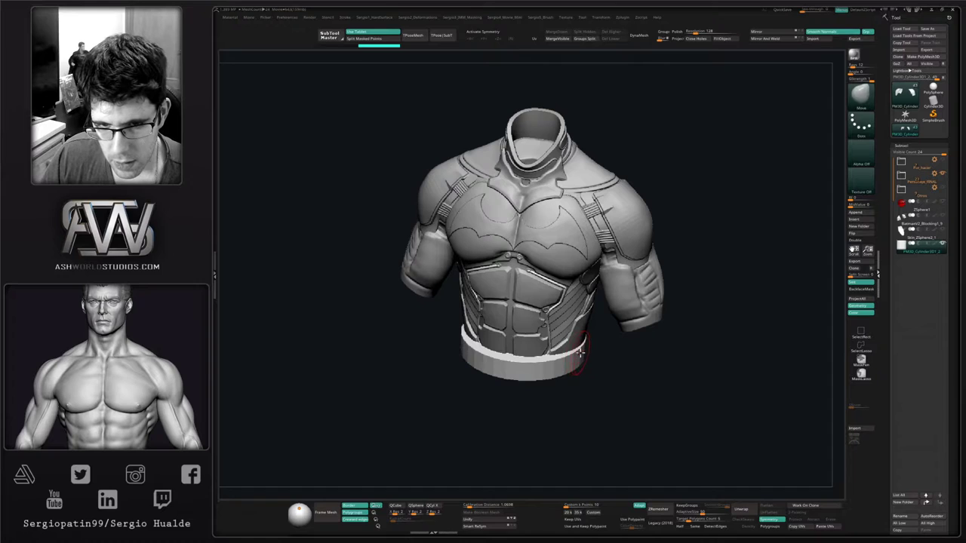
Turn on symmetry and shape the cylinder to the waist contour at the sides, front and back with the Move brush
{"action": "key", "text": "x"}
{"action": "key", "text": "s"}
{"action": "left_click_drag", "start_coordinate": [581, 352], "coordinate": [596, 348]}
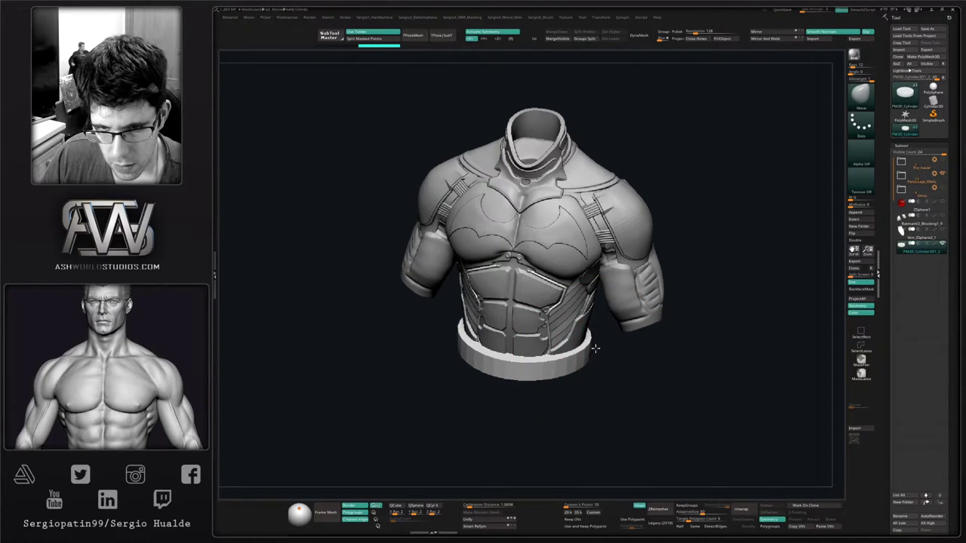
{"action": "right_click_drag", "start_coordinate": [615, 396], "coordinate": [494, 366]}
{"action": "left_click_drag", "start_coordinate": [532, 370], "coordinate": [534, 371]}
{"action": "right_click_drag", "start_coordinate": [669, 364], "coordinate": [658, 369]}
{"action": "left_click_drag", "start_coordinate": [648, 368], "coordinate": [636, 367]}
{"action": "right_click_drag", "start_coordinate": [650, 373], "coordinate": [595, 374]}
{"action": "left_click_drag", "start_coordinate": [589, 371], "coordinate": [640, 375]}
{"action": "mouse_move", "coordinate": [619, 382]}
{"action": "right_mouse_down"}
{"action": "mouse_move", "coordinate": [685, 380]}
{"action": "mouse_move", "coordinate": [658, 380]}
{"action": "right_mouse_up"}
{"action": "left_click_drag", "start_coordinate": [658, 380], "coordinate": [654, 377]}
{"action": "mouse_move", "coordinate": [656, 374]}
{"action": "right_mouse_down"}
{"action": "mouse_move", "coordinate": [617, 352]}
{"action": "mouse_move", "coordinate": [612, 388]}
{"action": "mouse_move", "coordinate": [578, 373]}
{"action": "right_mouse_up"}
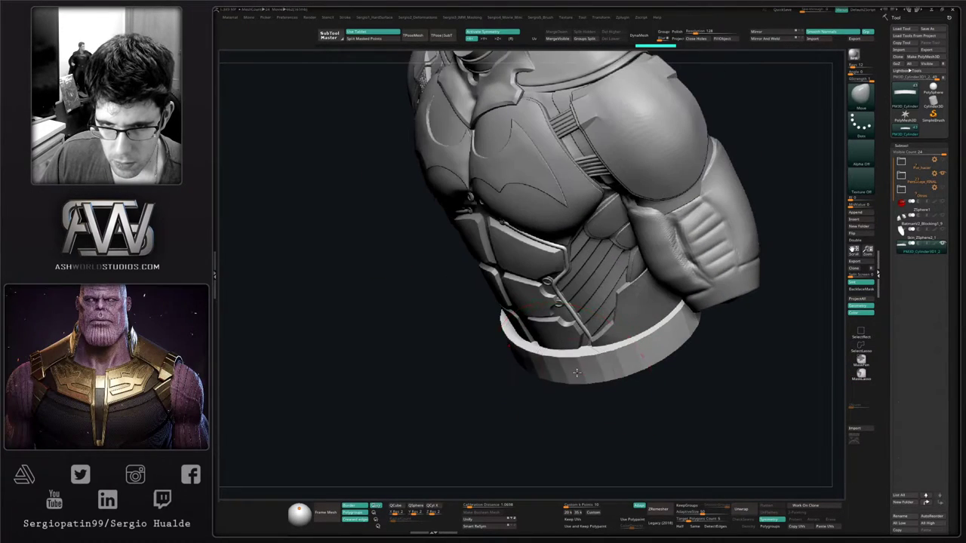
{"action": "left_click_drag", "start_coordinate": [551, 375], "coordinate": [555, 372]}
Show the cylinder's wireframe, choose the ZModeler brush and set its edge action to Insert with a Single EdgeLoop target
{"action": "key", "text": "shift+f"}
{"action": "mouse_move", "coordinate": [555, 372]}
{"action": "right_mouse_down"}
{"action": "mouse_move", "coordinate": [583, 366]}
{"action": "mouse_move", "coordinate": [596, 347]}
{"action": "mouse_move", "coordinate": [600, 360]}
{"action": "right_mouse_up"}
{"action": "key", "text": "b"}
{"action": "key", "text": "z"}
{"action": "key", "text": "m"}
{"action": "key", "text": "s"}
{"action": "left_click_drag", "start_coordinate": [596, 359], "coordinate": [590, 359]}
{"action": "key", "text": "shift+s"}
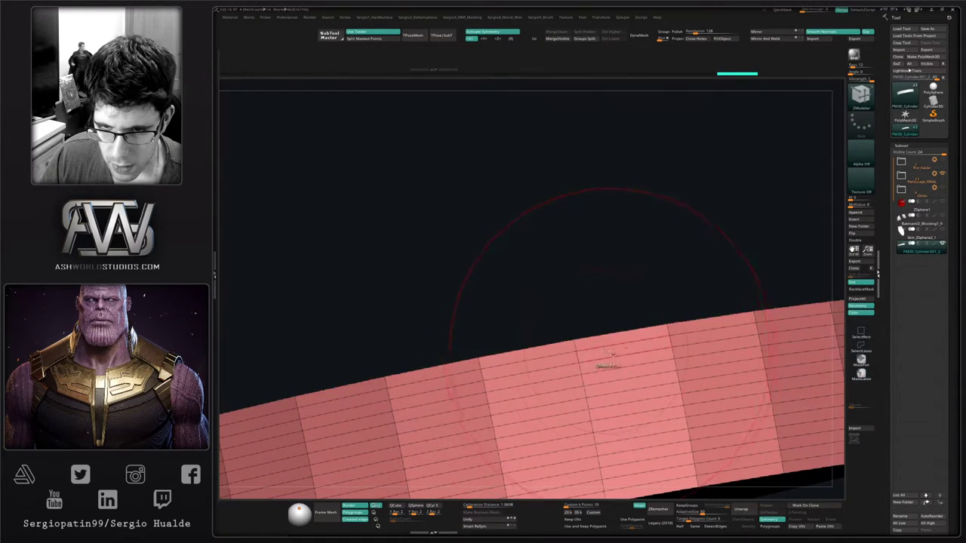
{"action": "right_click_drag", "start_coordinate": [606, 348], "coordinate": [605, 362]}
{"action": "key", "text": "space"}
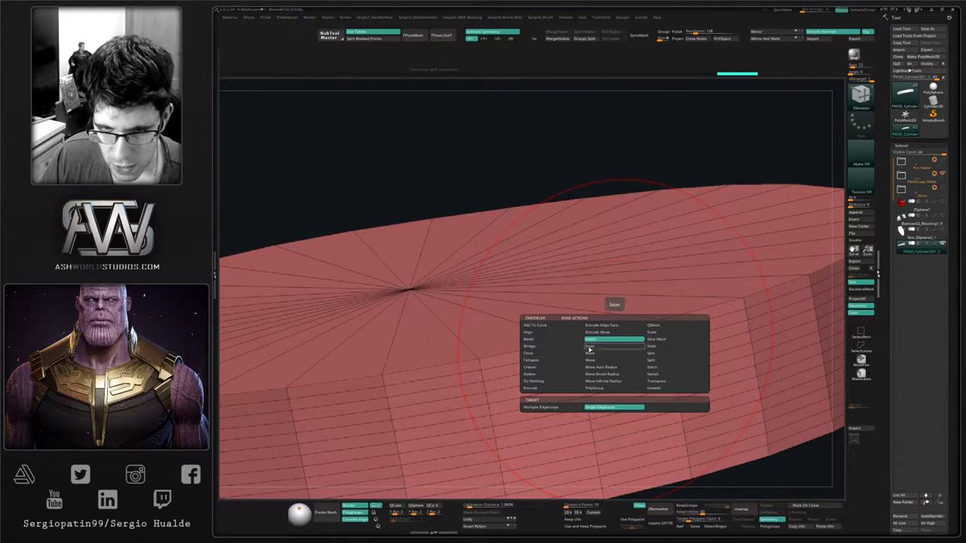
{"action": "left_click", "coordinate": [592, 342]}
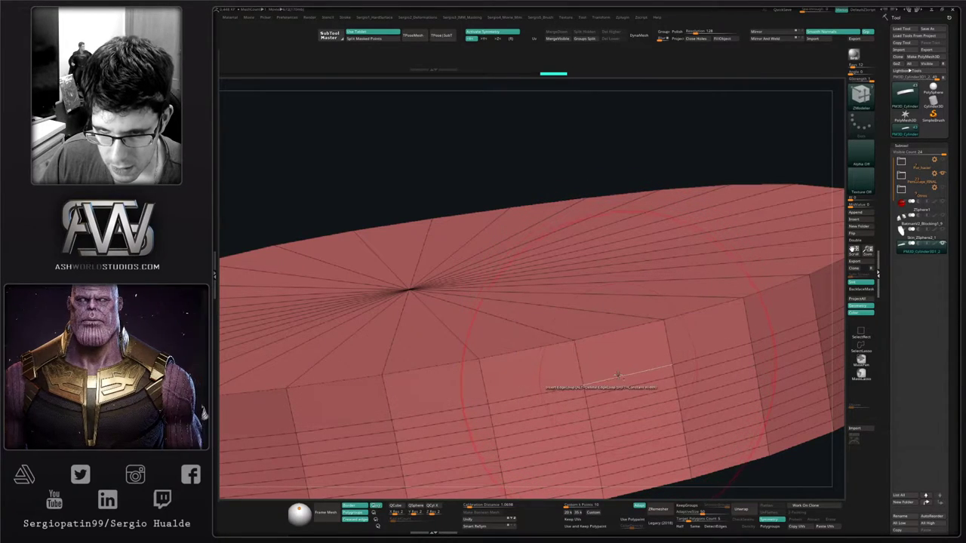
Delete the horizontal edge loops around the cylinder's side wall with ZModeler and hide the wireframe
{"action": "left_click", "coordinate": [621, 410], "text": "alt"}
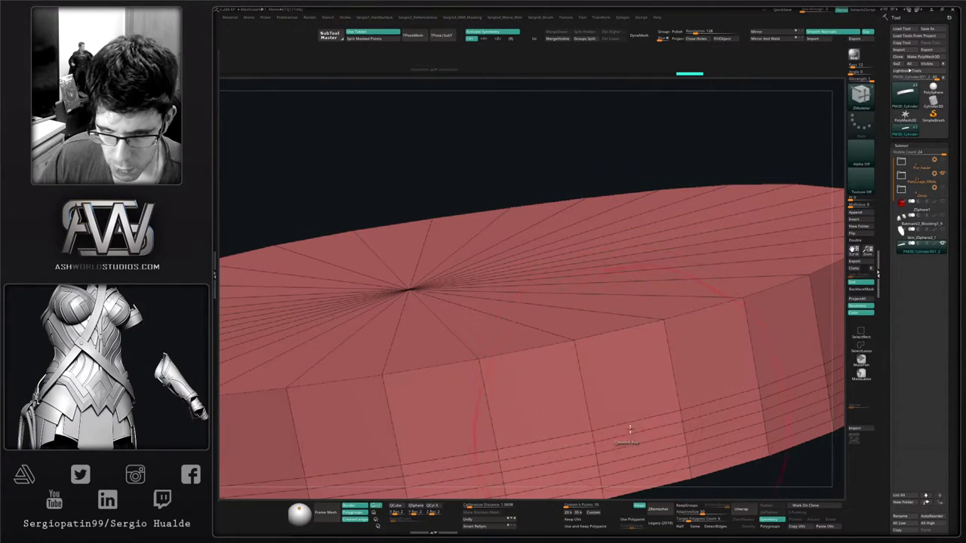
{"action": "left_click", "coordinate": [628, 427], "text": "alt"}
{"action": "left_click", "coordinate": [634, 436], "text": "alt"}
{"action": "left_click", "coordinate": [635, 436], "text": "alt"}
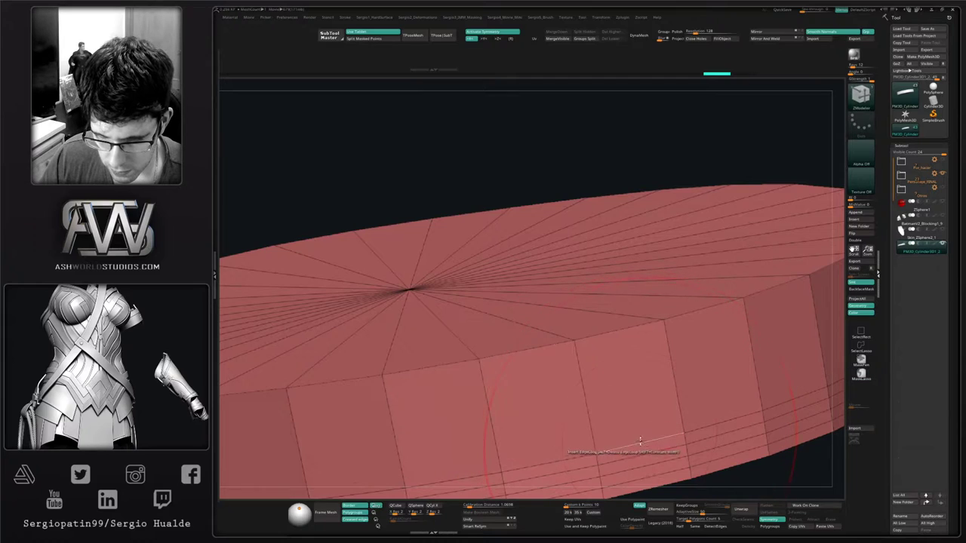
{"action": "right_click_drag", "start_coordinate": [657, 469], "coordinate": [641, 324], "text": "ctrl"}
{"action": "key", "text": "alt+s"}
{"action": "mouse_move", "coordinate": [642, 407]}
{"action": "right_mouse_down", "text": "ctrl"}
{"action": "mouse_move", "coordinate": [630, 379]}
{"action": "mouse_move", "coordinate": [671, 466]}
{"action": "mouse_move", "coordinate": [613, 362]}
{"action": "right_mouse_up", "text": "ctrl"}
{"action": "key", "text": "shift+f"}
Refine the waist ring's contour at the front and side with the Move brush
{"action": "key", "text": "b"}
{"action": "key", "text": "m"}
{"action": "key", "text": "v"}
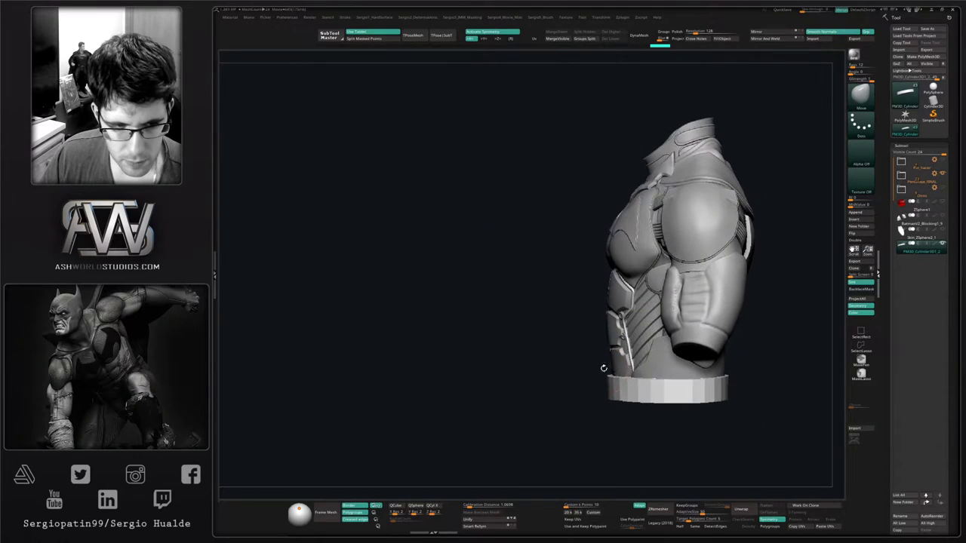
{"action": "key", "text": "s"}
{"action": "left_click_drag", "start_coordinate": [610, 391], "coordinate": [621, 391]}
{"action": "right_click_drag", "start_coordinate": [632, 400], "coordinate": [673, 420]}
{"action": "left_click_drag", "start_coordinate": [650, 395], "coordinate": [642, 394]}
{"action": "mouse_move", "coordinate": [659, 395]}
{"action": "right_mouse_down"}
{"action": "mouse_move", "coordinate": [646, 396]}
{"action": "mouse_move", "coordinate": [621, 357]}
{"action": "right_mouse_up"}
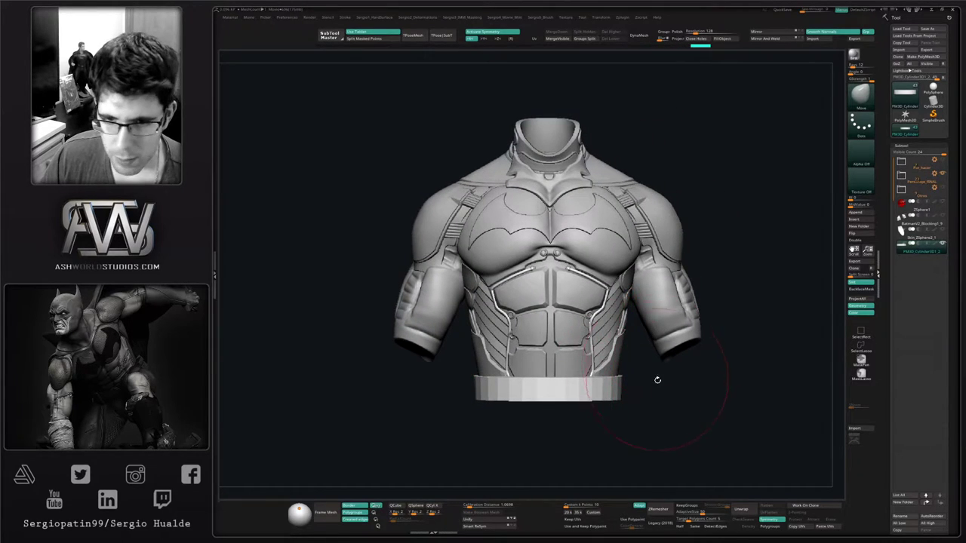
Append a Cube3D subtool, rebuild it as a QCube and check its wireframe
{"action": "right_click_drag", "start_coordinate": [727, 321], "coordinate": [713, 339]}
{"action": "left_click", "coordinate": [852, 215]}
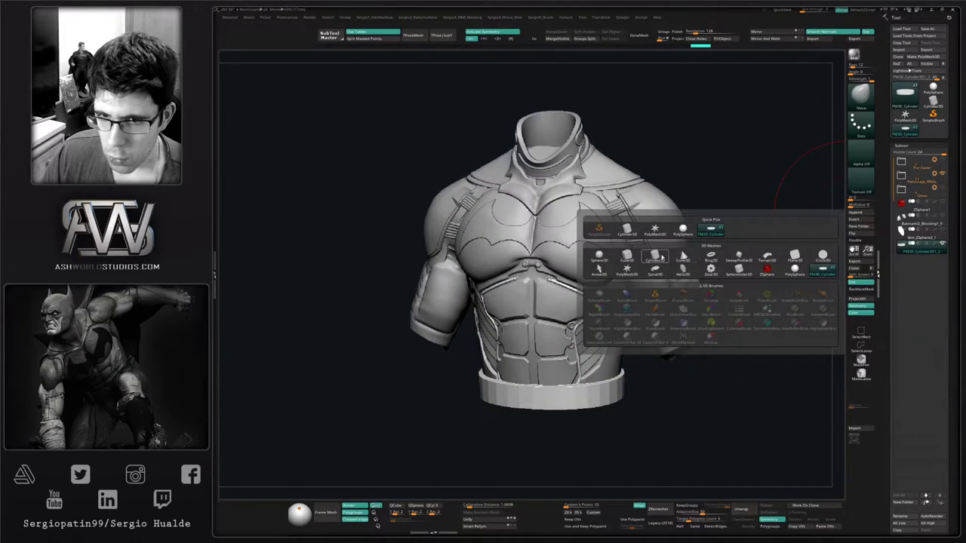
{"action": "left_click", "coordinate": [627, 255]}
{"action": "left_click", "coordinate": [566, 127], "text": "alt"}
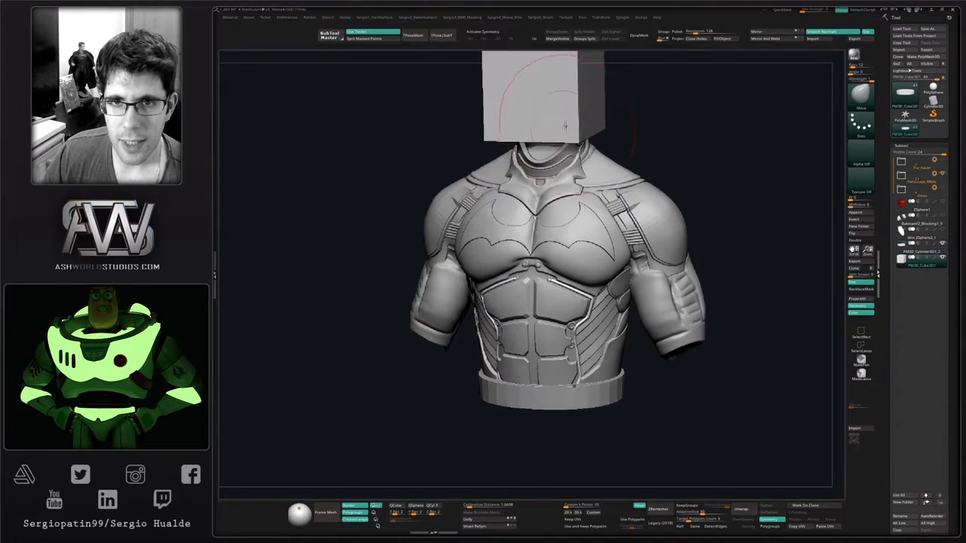
{"action": "right_click_drag", "start_coordinate": [565, 128], "coordinate": [553, 294], "text": "alt"}
{"action": "right_click_drag", "start_coordinate": [536, 190], "coordinate": [548, 169], "text": "alt"}
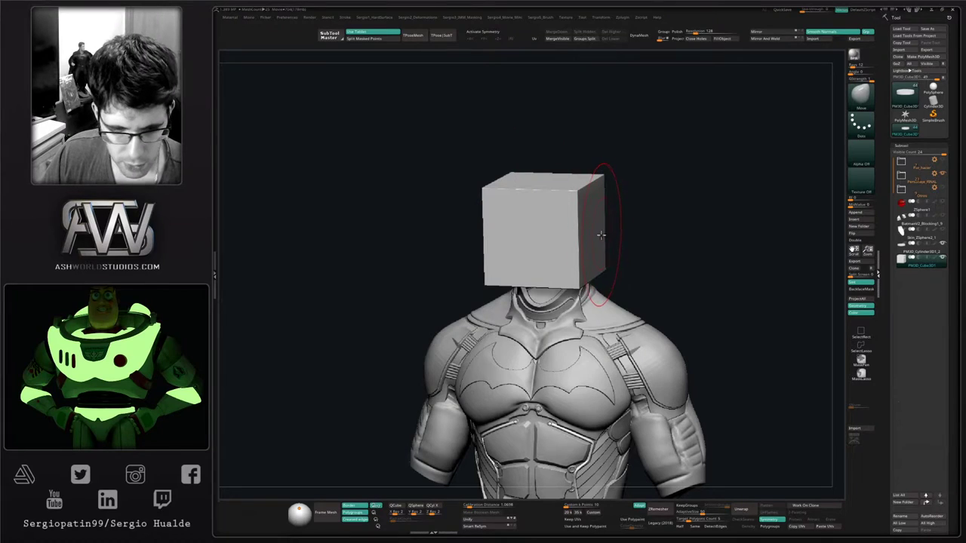
{"action": "left_click", "coordinate": [396, 507]}
{"action": "key", "text": "shift+f"}
{"action": "key", "text": "shift+f"}
{"action": "right_click_drag", "start_coordinate": [558, 185], "coordinate": [582, 246], "text": "ctrl"}
Flatten the cube into a thin block with the gizmo and move it down to the belt at the side of the waist
{"action": "key", "text": "w"}
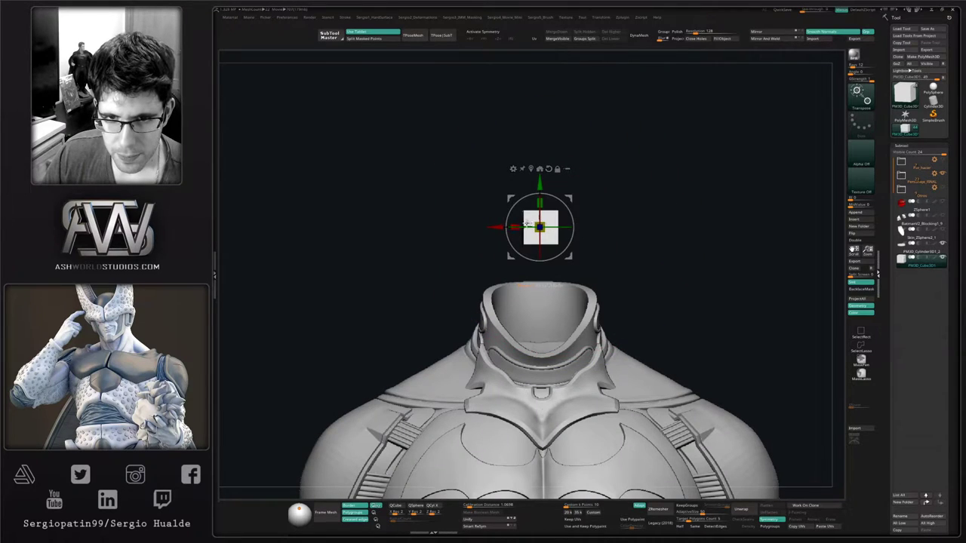
{"action": "left_click_drag", "start_coordinate": [515, 226], "coordinate": [540, 186]}
{"action": "right_click_drag", "start_coordinate": [552, 209], "coordinate": [559, 189], "text": "ctrl"}
{"action": "left_click_drag", "start_coordinate": [570, 200], "coordinate": [596, 459]}
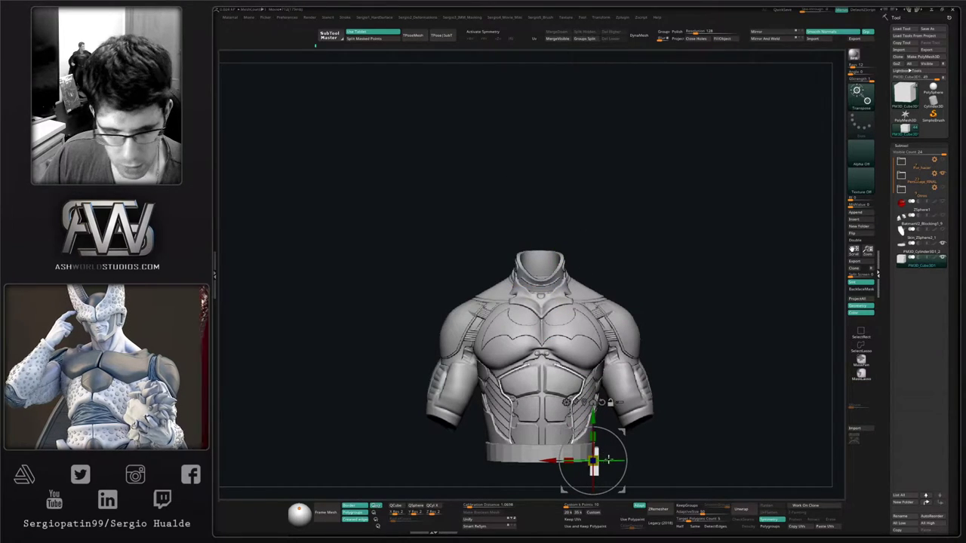
{"action": "right_click_drag", "start_coordinate": [595, 459], "coordinate": [560, 370], "text": "alt"}
Move the block to the back of the belt, turn its wide face outward and scale it down
{"action": "left_click_drag", "start_coordinate": [534, 371], "coordinate": [574, 371]}
{"action": "right_click_drag", "start_coordinate": [575, 372], "coordinate": [614, 374]}
{"action": "left_click_drag", "start_coordinate": [625, 373], "coordinate": [671, 375]}
{"action": "left_click_drag", "start_coordinate": [662, 342], "coordinate": [684, 332]}
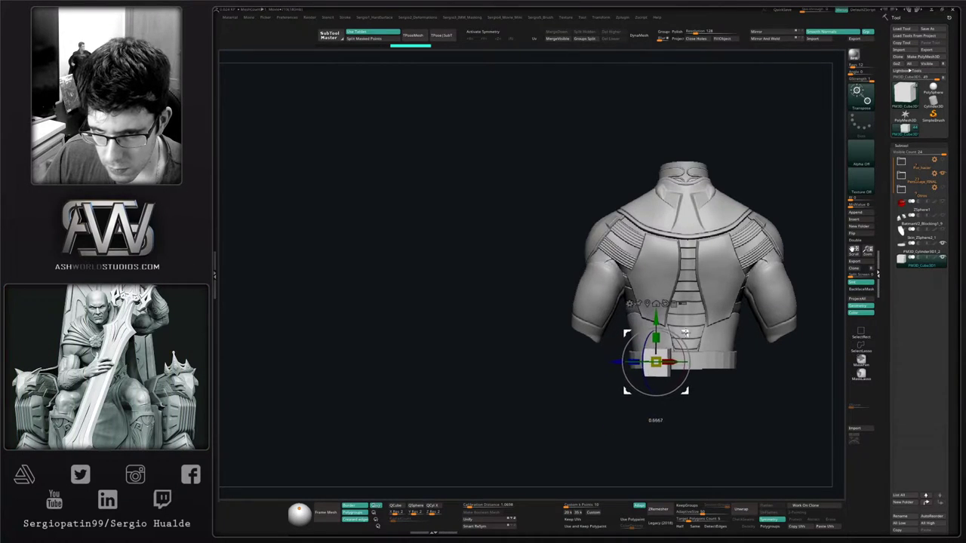
{"action": "right_click_drag", "start_coordinate": [684, 332], "coordinate": [638, 432], "text": "ctrl"}
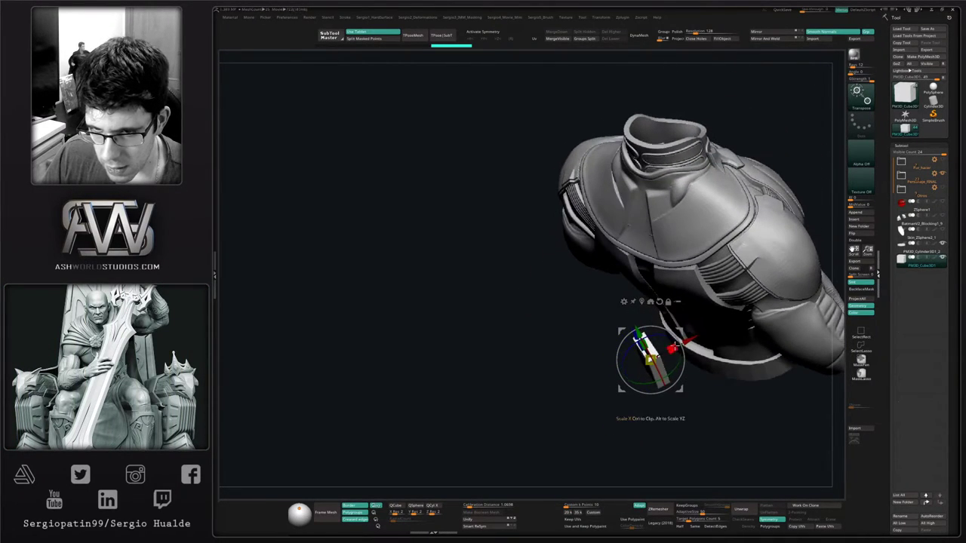
Mirror the block to the other side of the spine, turn on symmetry and adjust the pair against the belt
{"action": "right_click_drag", "start_coordinate": [701, 342], "coordinate": [713, 303], "text": "shift"}
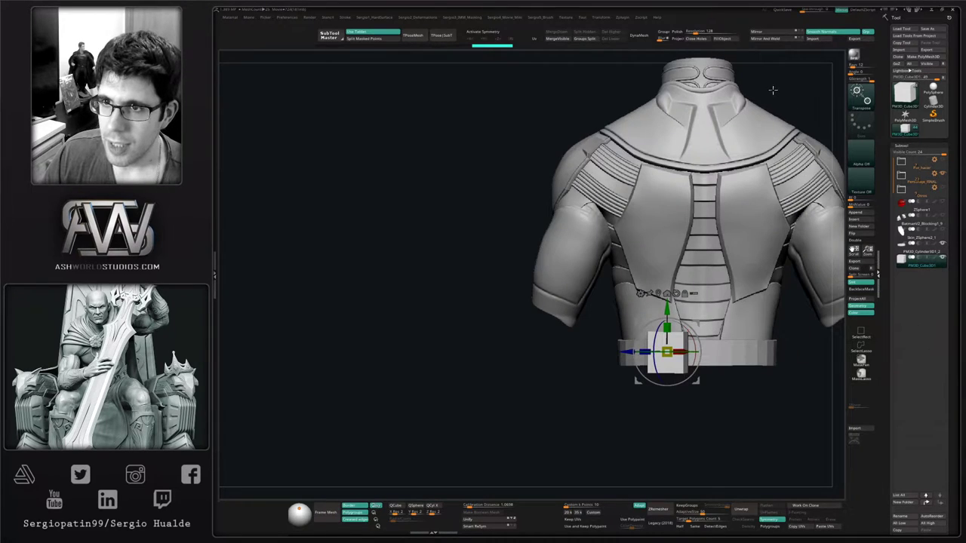
{"action": "key", "text": "x"}
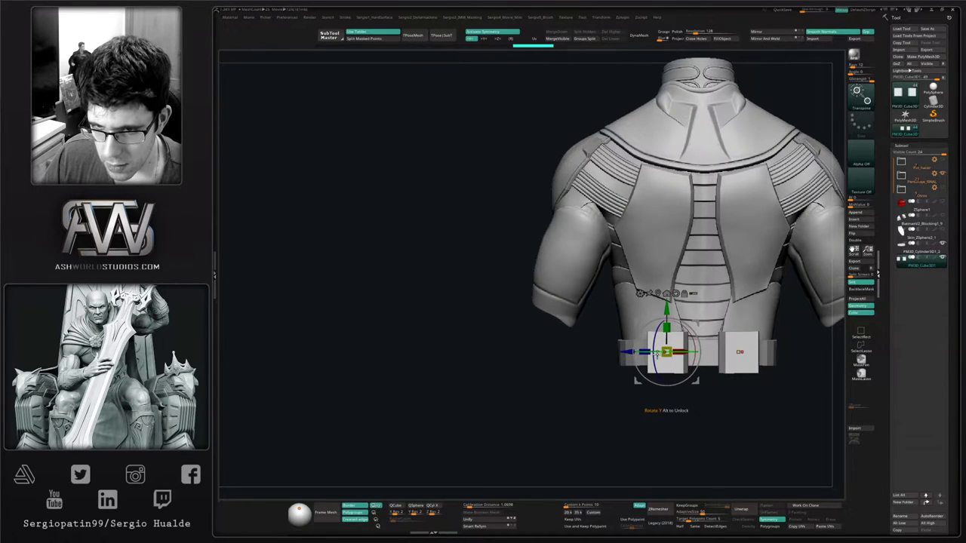
{"action": "right_click_drag", "start_coordinate": [659, 319], "coordinate": [689, 354]}
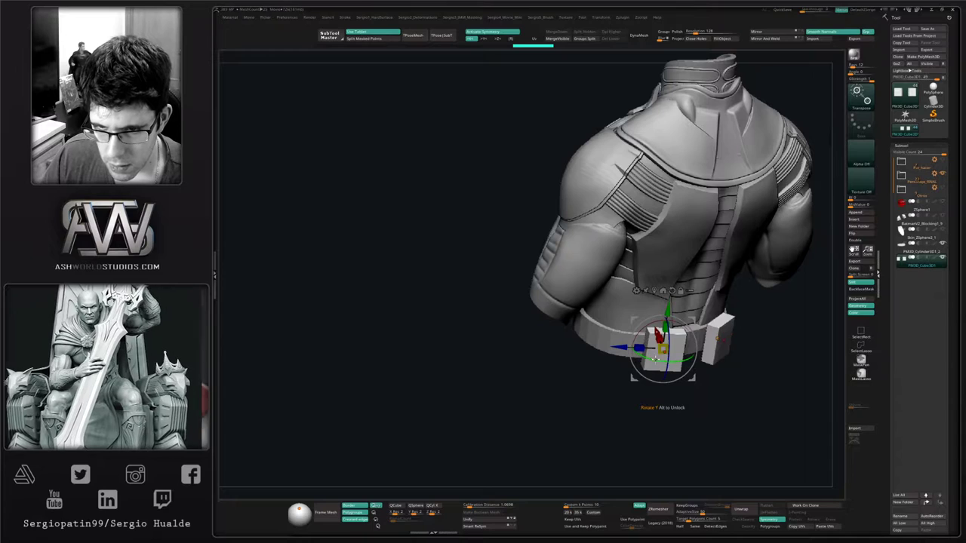
{"action": "left_click_drag", "start_coordinate": [624, 348], "coordinate": [621, 348]}
Duplicate the rear pair of blocks and bring the copies around the sides of the waist toward the front
{"action": "right_click_drag", "start_coordinate": [660, 368], "coordinate": [640, 351]}
{"action": "left_click_drag", "start_coordinate": [623, 349], "coordinate": [578, 349]}
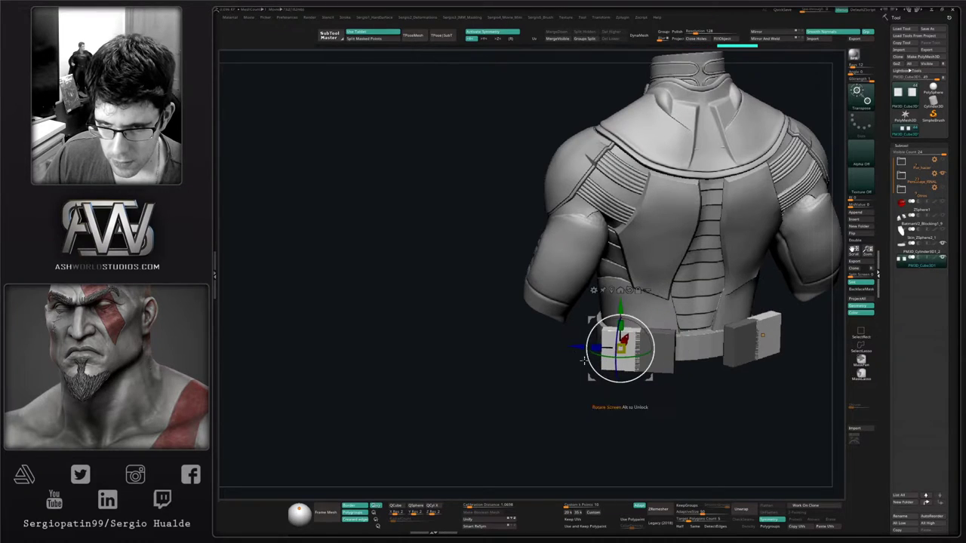
{"action": "right_click_drag", "start_coordinate": [590, 354], "coordinate": [648, 356]}
{"action": "left_click_drag", "start_coordinate": [634, 349], "coordinate": [619, 348]}
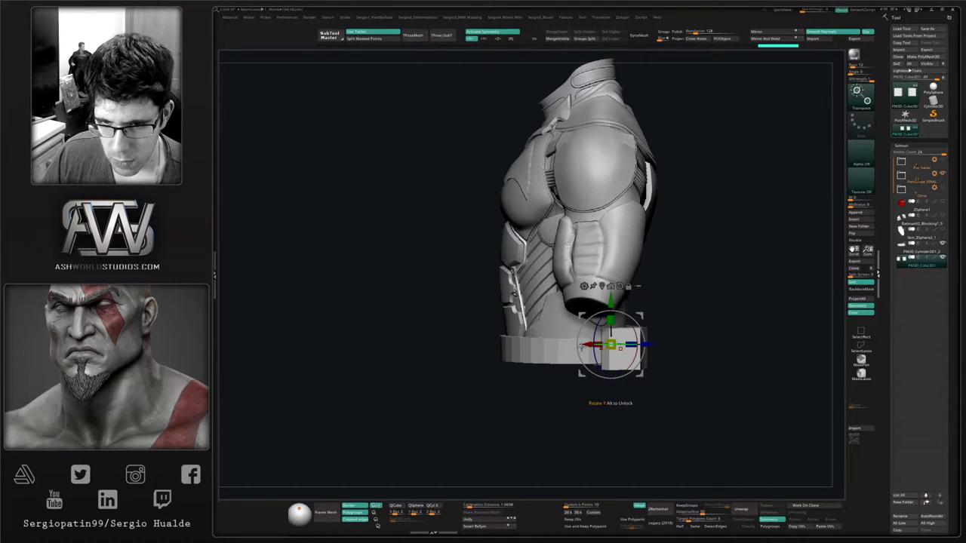
{"action": "right_click_drag", "start_coordinate": [606, 368], "coordinate": [581, 377]}
{"action": "left_click_drag", "start_coordinate": [582, 352], "coordinate": [500, 354]}
Fit the copied pair against the front of the belt with the gizmo and undo the last vertical adjustment
{"action": "right_click_drag", "start_coordinate": [525, 353], "coordinate": [596, 387], "text": "shift"}
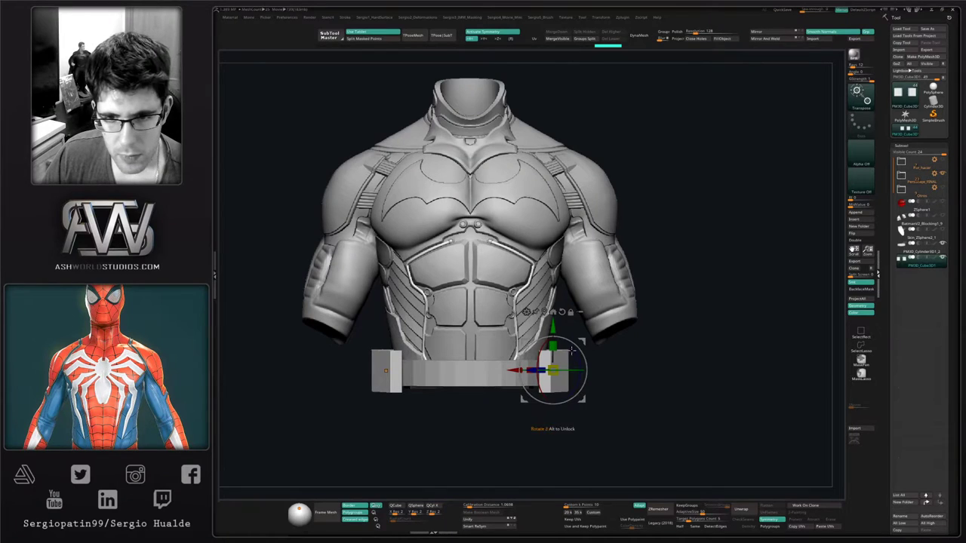
{"action": "left_click_drag", "start_coordinate": [554, 346], "coordinate": [554, 343]}
{"action": "right_click_drag", "start_coordinate": [585, 365], "coordinate": [557, 370]}
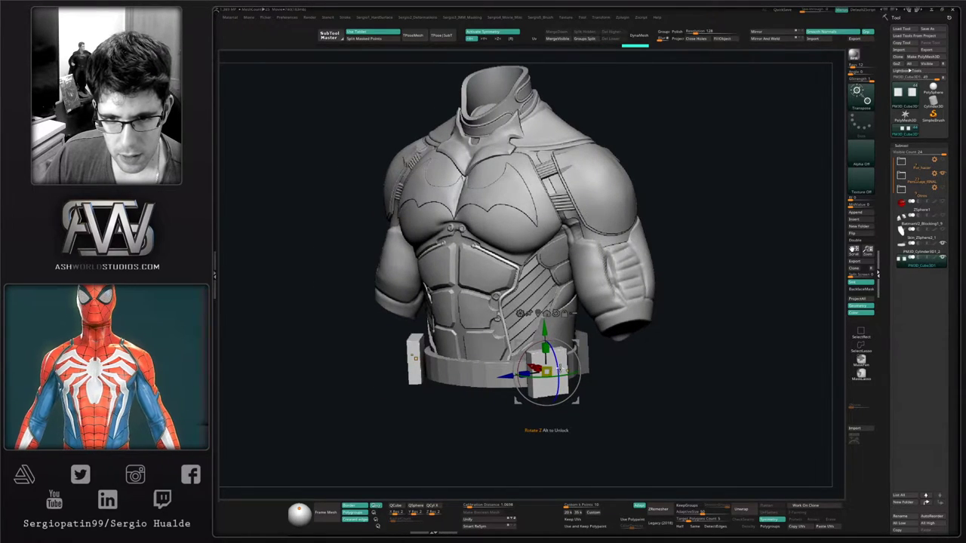
{"action": "left_click_drag", "start_coordinate": [505, 379], "coordinate": [461, 388]}
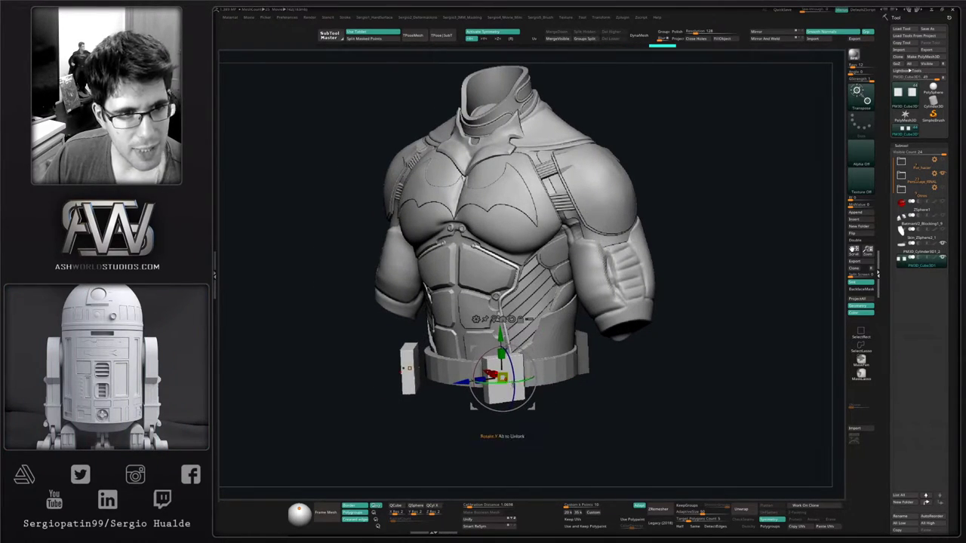
{"action": "right_click_drag", "start_coordinate": [496, 383], "coordinate": [523, 381], "text": "shift"}
{"action": "left_click_drag", "start_coordinate": [511, 379], "coordinate": [485, 379]}
{"action": "right_click_drag", "start_coordinate": [485, 379], "coordinate": [505, 400]}
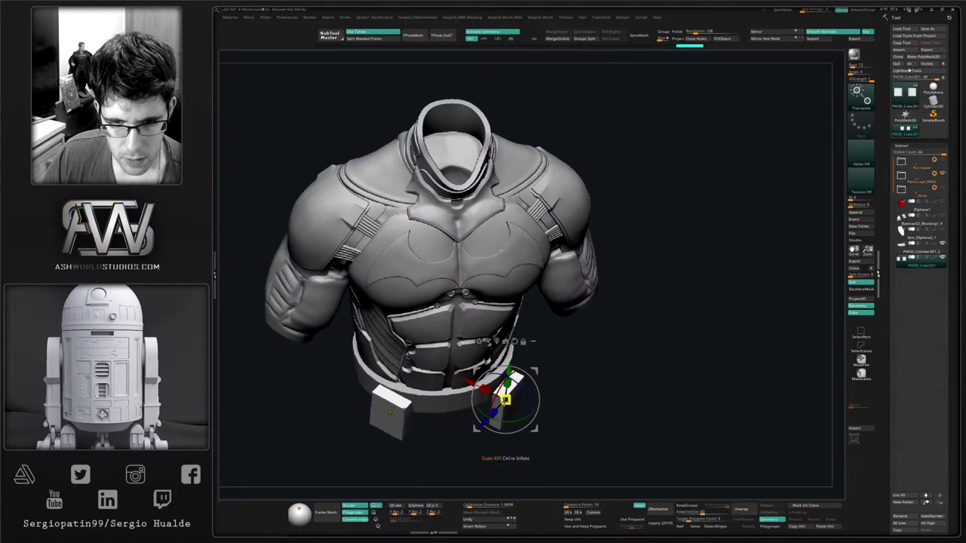
{"action": "left_click_drag", "start_coordinate": [472, 381], "coordinate": [459, 376]}
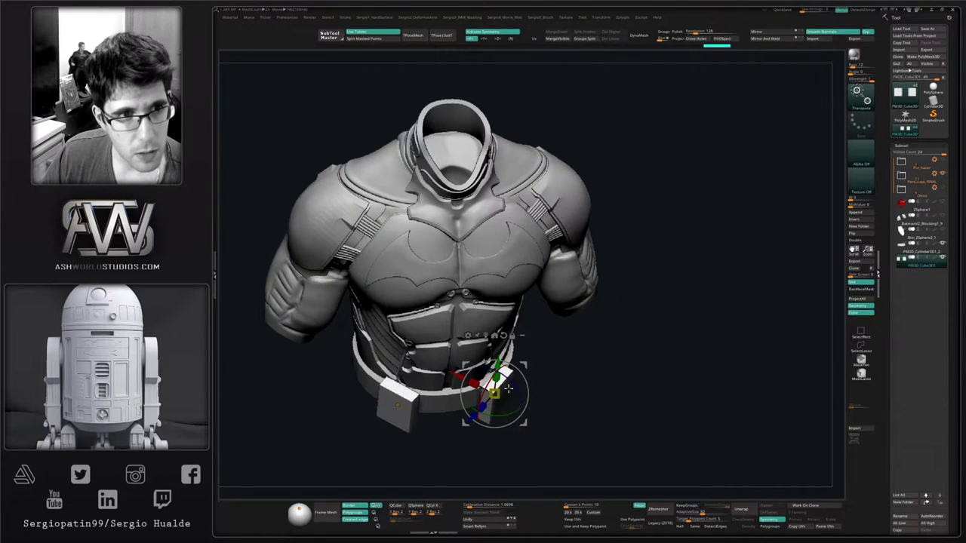
{"action": "right_click_drag", "start_coordinate": [508, 388], "coordinate": [521, 374], "text": "shift"}
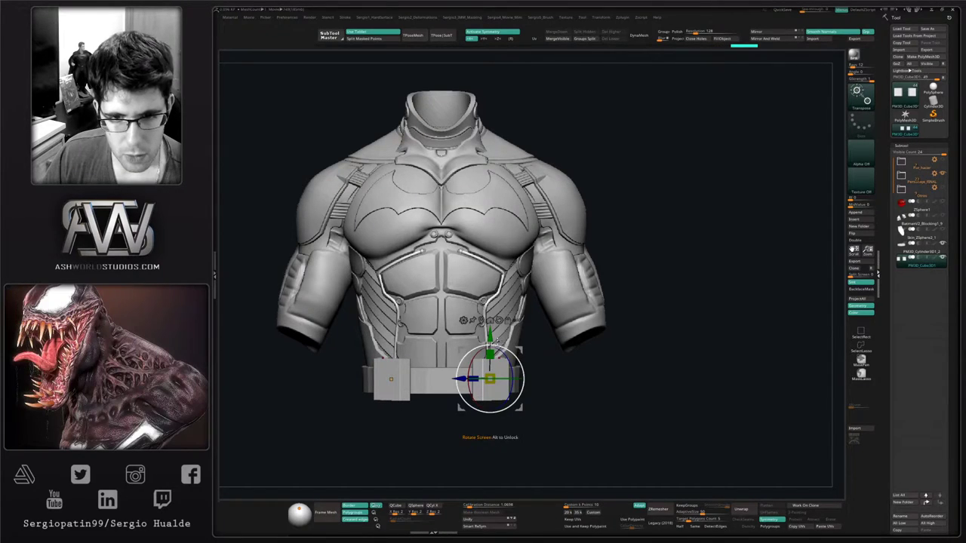
{"action": "key", "text": "ctrl+z"}
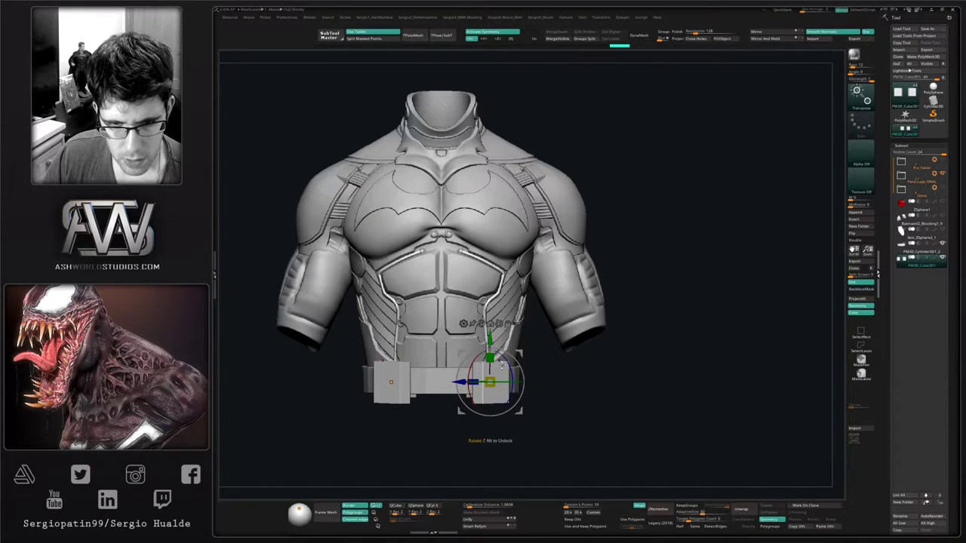
Turn the front pair of blocks slightly to follow the belt's curve, checking them from above and the front
{"action": "mouse_move", "coordinate": [501, 364]}
{"action": "right_mouse_down"}
{"action": "mouse_move", "coordinate": [513, 445]}
{"action": "mouse_move", "coordinate": [543, 423]}
{"action": "mouse_move", "coordinate": [548, 468]}
{"action": "right_mouse_up"}
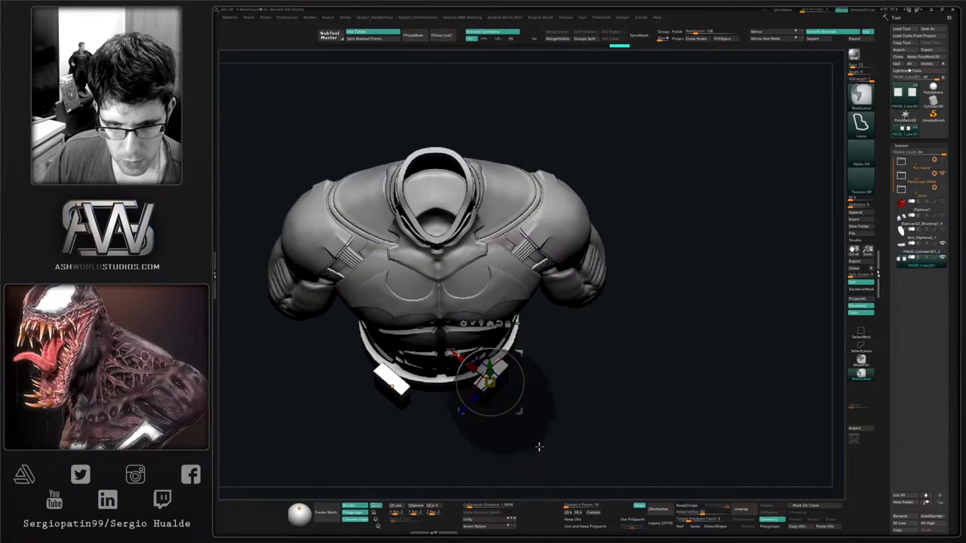
{"action": "left_click_drag", "start_coordinate": [539, 447], "coordinate": [541, 443], "text": "ctrl"}
{"action": "right_click_drag", "start_coordinate": [542, 442], "coordinate": [543, 355]}
{"action": "left_click", "coordinate": [558, 410], "text": "ctrl"}
{"action": "left_click_drag", "start_coordinate": [490, 381], "coordinate": [497, 380]}
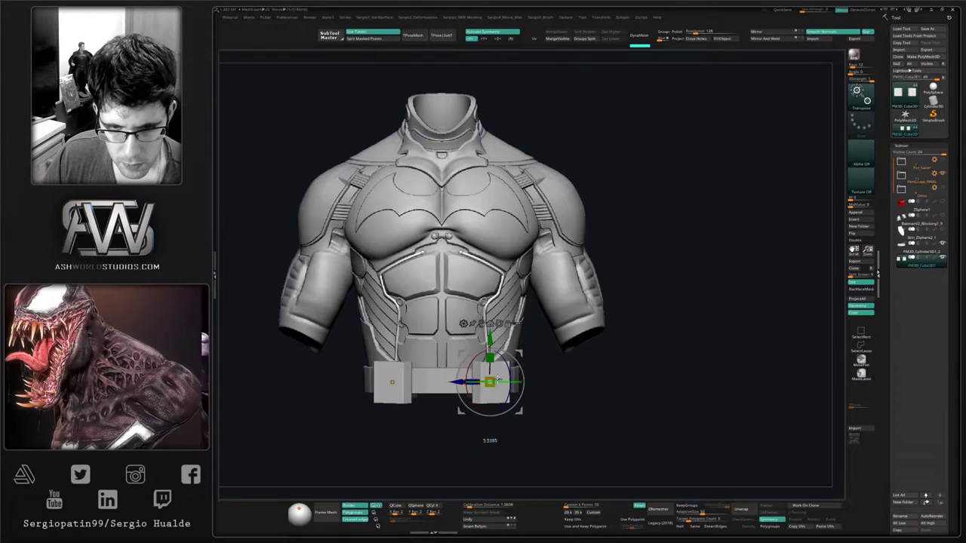
{"action": "right_click_drag", "start_coordinate": [501, 389], "coordinate": [533, 378]}
{"action": "right_click_drag", "start_coordinate": [533, 378], "coordinate": [473, 389], "text": "alt"}
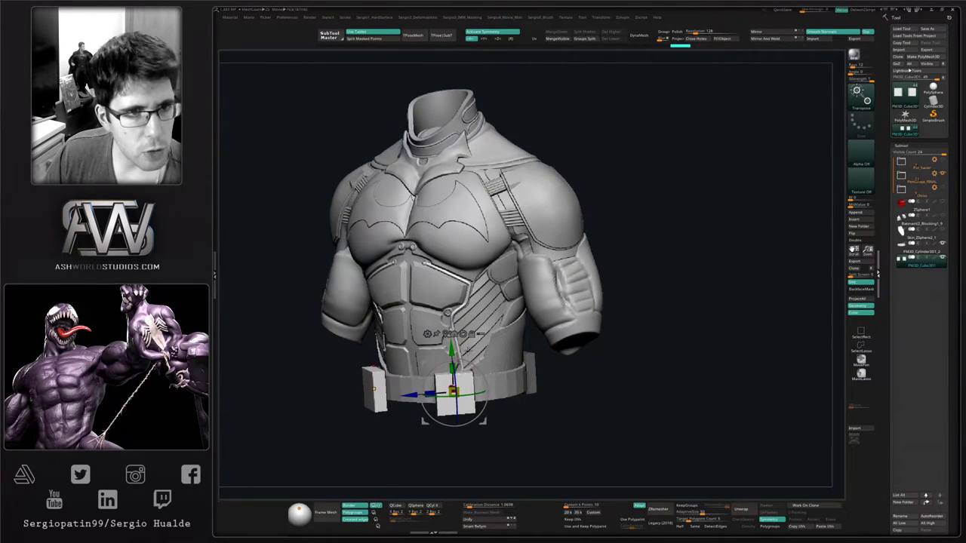
Duplicate the front blocks toward the sides of the waist, scale the copies down and align them with the belt
{"action": "left_click_drag", "start_coordinate": [414, 395], "coordinate": [465, 392]}
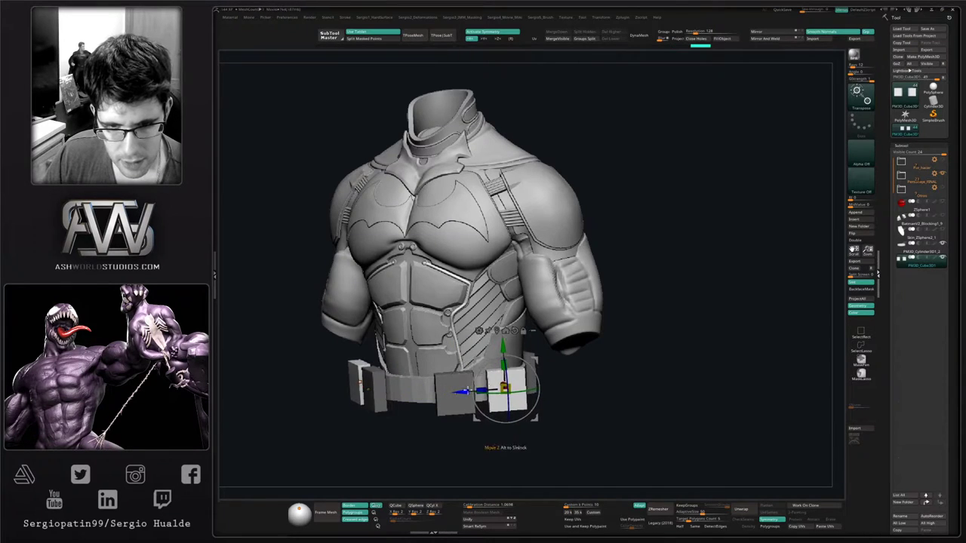
{"action": "right_click_drag", "start_coordinate": [528, 387], "coordinate": [495, 379]}
{"action": "left_click_drag", "start_coordinate": [496, 404], "coordinate": [521, 398]}
{"action": "left_click_drag", "start_coordinate": [503, 366], "coordinate": [503, 375]}
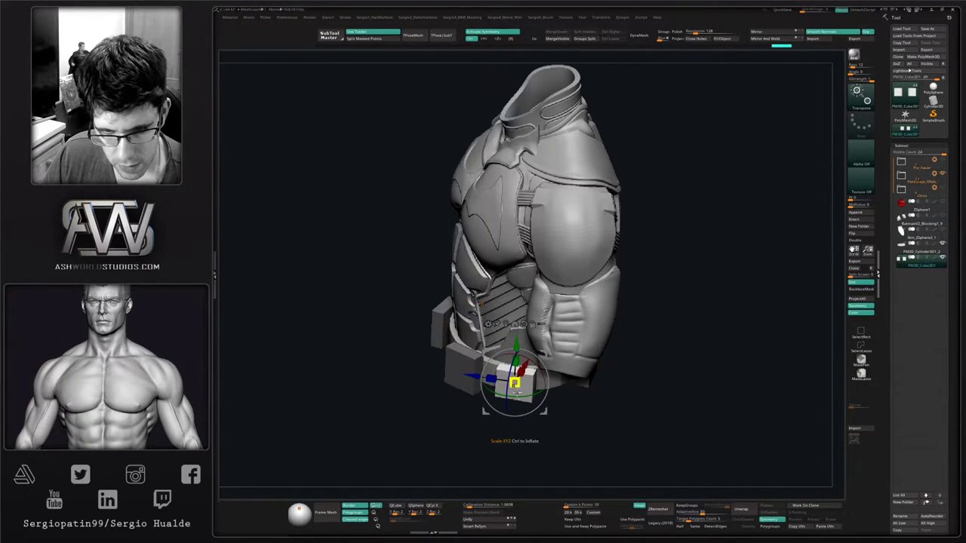
{"action": "right_click_drag", "start_coordinate": [529, 394], "coordinate": [517, 376]}
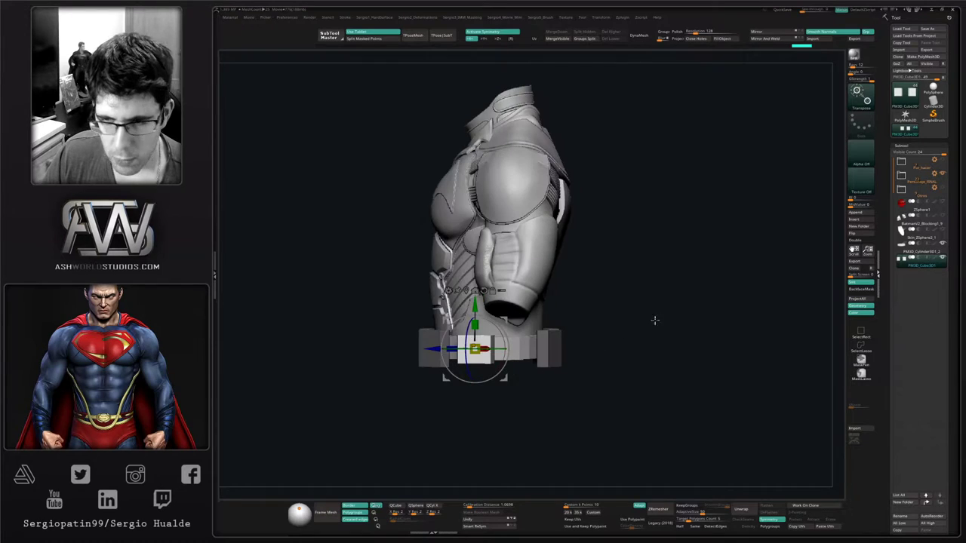
Clear the mask and isolate the belt blocks in Solo mode
{"action": "left_click_drag", "start_coordinate": [655, 320], "coordinate": [647, 354], "text": "ctrl"}
{"action": "right_click_drag", "start_coordinate": [647, 354], "coordinate": [575, 372]}
{"action": "right_click_drag", "start_coordinate": [575, 371], "coordinate": [596, 438], "text": "ctrl"}
{"action": "mouse_move", "coordinate": [596, 438]}
{"action": "right_mouse_down"}
{"action": "mouse_move", "coordinate": [585, 462]}
{"action": "mouse_move", "coordinate": [599, 477]}
{"action": "right_mouse_up"}
{"action": "key", "text": "alt+s"}
{"action": "right_click_drag", "start_coordinate": [598, 477], "coordinate": [576, 347], "text": "alt"}
Turn symmetry off, mask every block except one rear block and centre the gizmo on that block
{"action": "mouse_move", "coordinate": [579, 347]}
{"action": "left_mouse_down", "text": "ctrl"}
{"action": "mouse_move", "coordinate": [446, 317]}
{"action": "mouse_move", "coordinate": [581, 398]}
{"action": "mouse_move", "coordinate": [576, 352]}
{"action": "mouse_move", "coordinate": [589, 369]}
{"action": "mouse_move", "coordinate": [550, 387]}
{"action": "left_mouse_up", "text": "ctrl"}
{"action": "key", "text": "ctrl+z"}
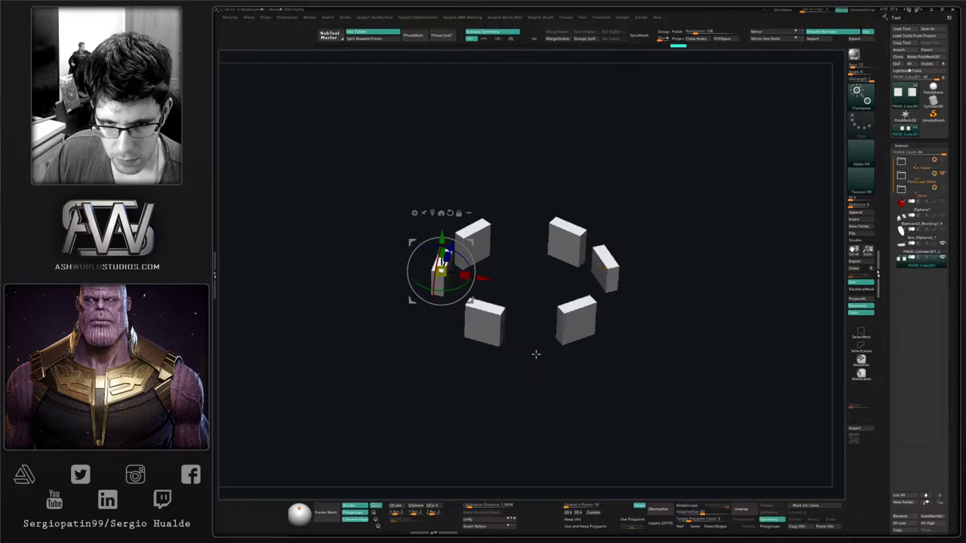
{"action": "mouse_move", "coordinate": [536, 355]}
{"action": "left_mouse_down"}
{"action": "mouse_move", "coordinate": [539, 379]}
{"action": "mouse_move", "coordinate": [506, 415]}
{"action": "left_mouse_up"}
{"action": "key", "text": "x"}
{"action": "left_click", "coordinate": [518, 386], "text": "ctrl"}
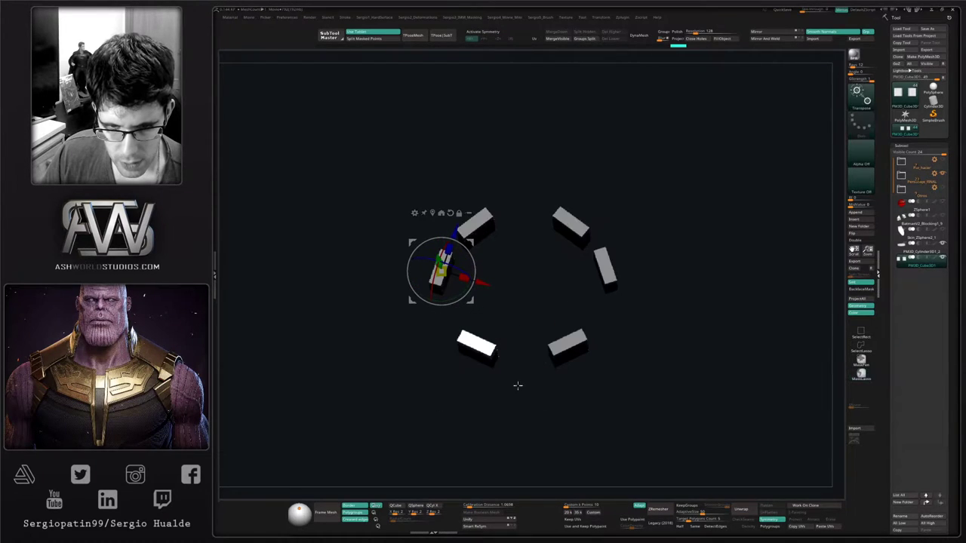
{"action": "left_click", "coordinate": [487, 345], "text": "alt"}
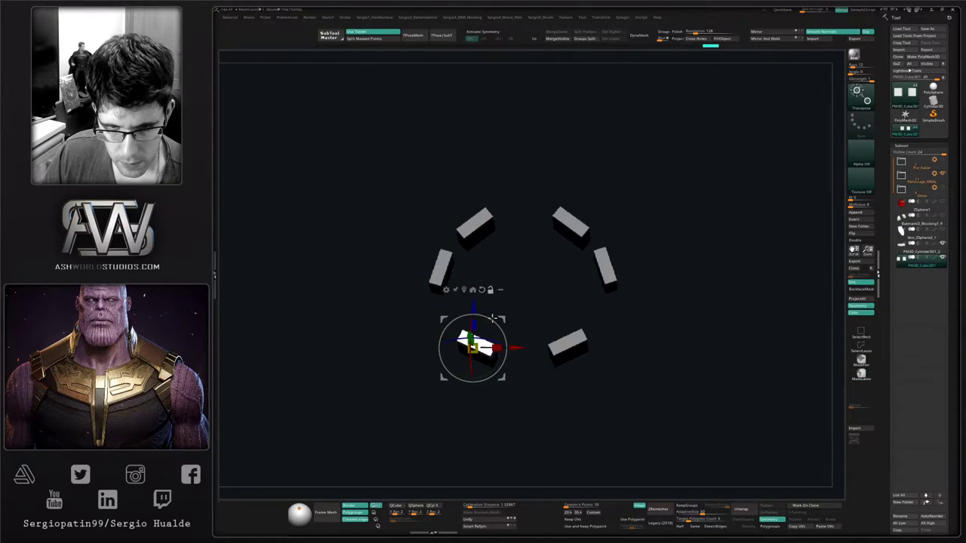
Duplicate the rear block to the centre of the back, straighten the copy and align it with the neighbouring blocks
{"action": "left_click_drag", "start_coordinate": [514, 344], "coordinate": [559, 357], "text": "ctrl"}
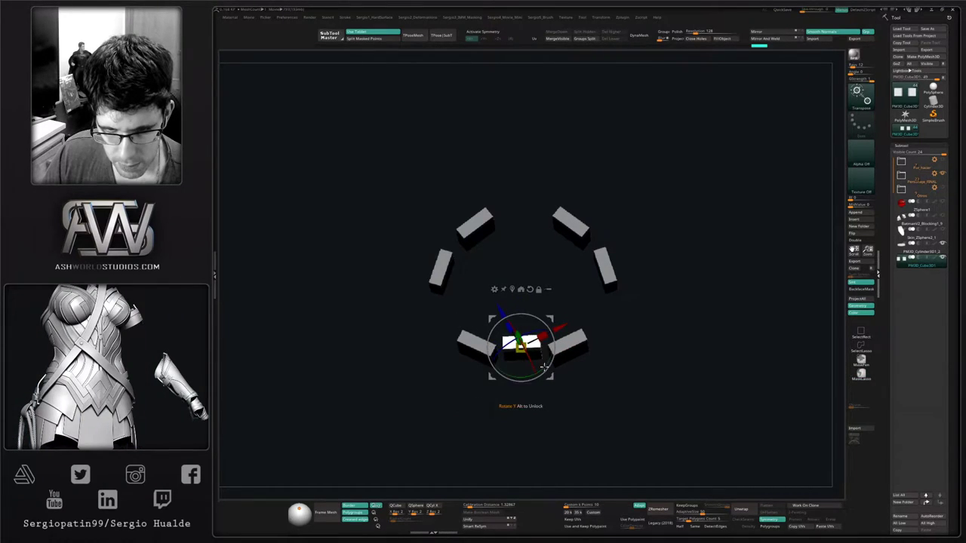
{"action": "right_click_drag", "start_coordinate": [543, 367], "coordinate": [584, 374]}
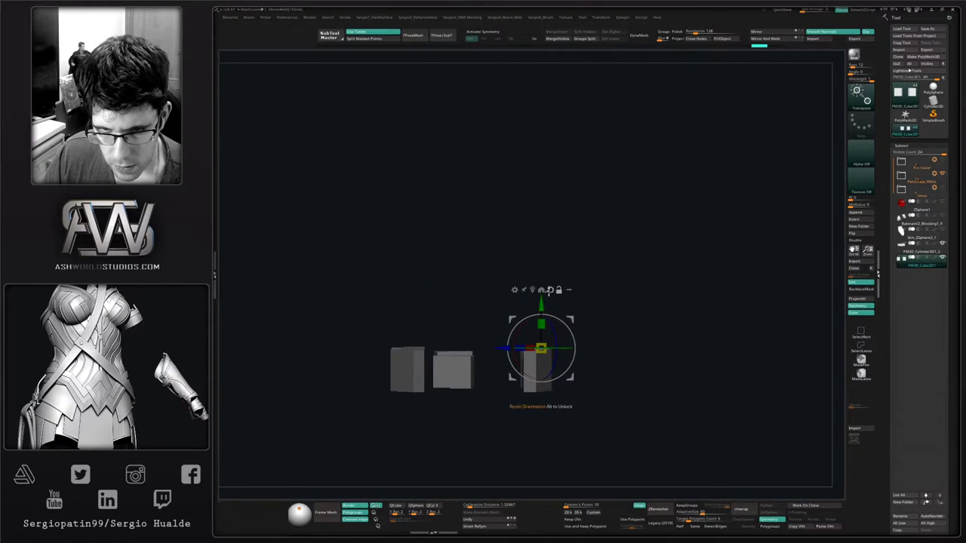
{"action": "left_click_drag", "start_coordinate": [502, 349], "coordinate": [515, 348]}
{"action": "right_click_drag", "start_coordinate": [515, 349], "coordinate": [469, 372]}
{"action": "right_click_drag", "start_coordinate": [469, 372], "coordinate": [508, 406], "text": "ctrl"}
Show the polyframe, clear the mask and apply Mirror And Weld to the belt blocks
{"action": "key", "text": "shift+f"}
{"action": "right_click_drag", "start_coordinate": [644, 215], "coordinate": [662, 252]}
{"action": "left_click_drag", "start_coordinate": [668, 234], "coordinate": [687, 243], "text": "ctrl"}
{"action": "left_click", "coordinate": [757, 39]}
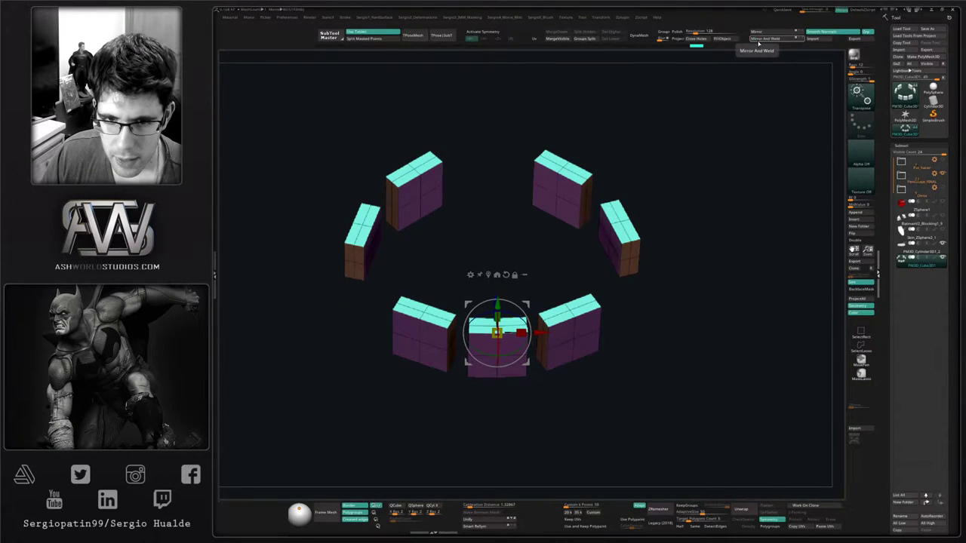
Turn symmetry back on and leave Solo mode to check the blocks against the torso from the side
{"action": "right_click_drag", "start_coordinate": [534, 335], "coordinate": [453, 279]}
{"action": "key", "text": "x"}
{"action": "right_click_drag", "start_coordinate": [453, 279], "coordinate": [445, 234], "text": "ctrl"}
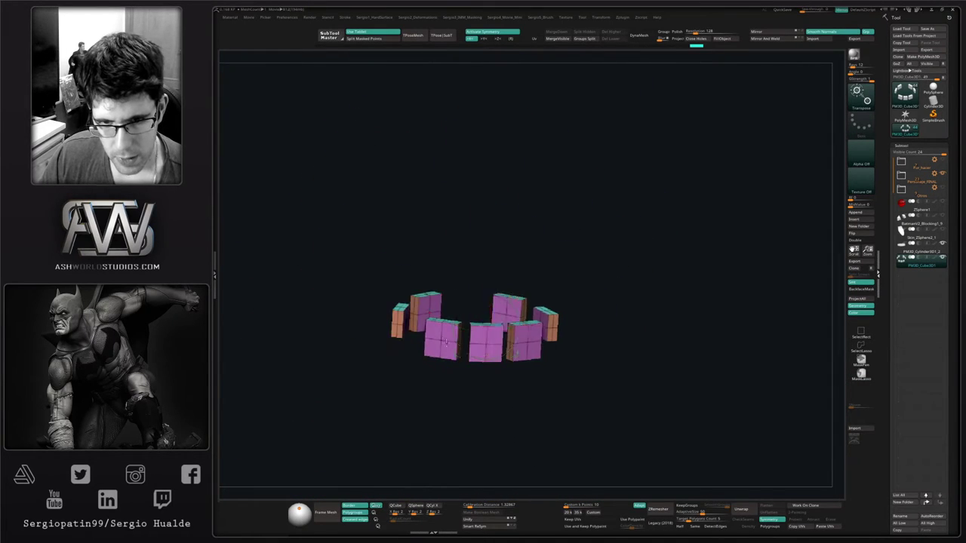
{"action": "key", "text": "alt+s"}
{"action": "right_click_drag", "start_coordinate": [445, 332], "coordinate": [477, 346]}
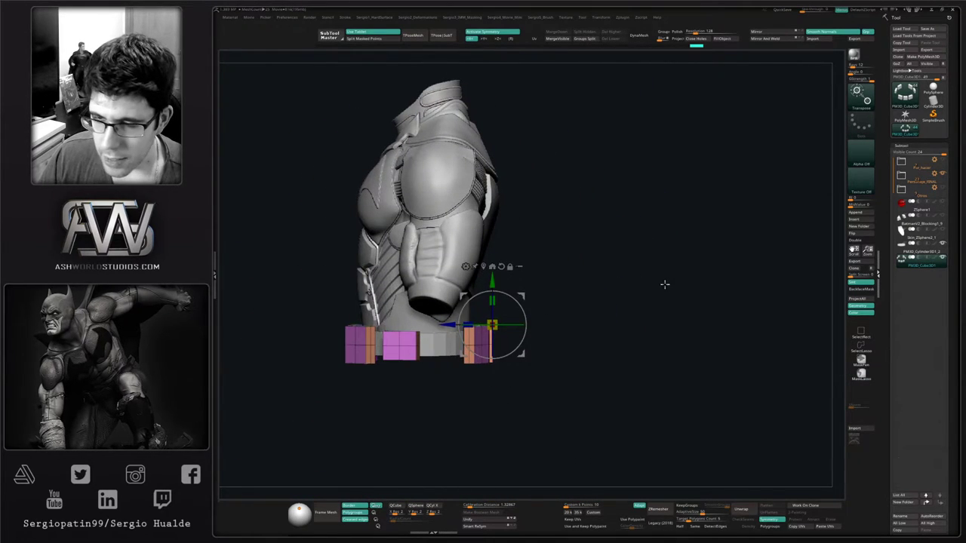
{"action": "right_click_drag", "start_coordinate": [664, 285], "coordinate": [628, 293]}
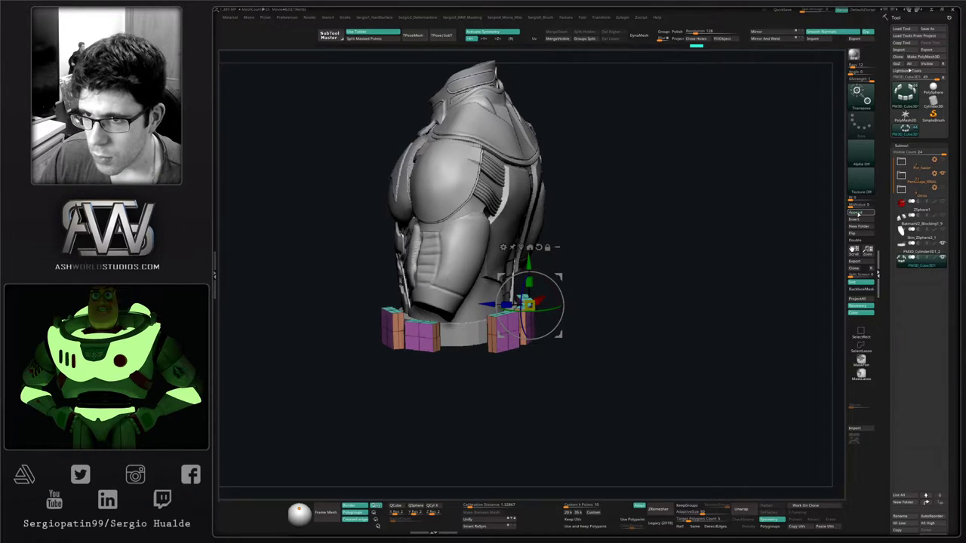
Append a cylinder as a new subtool and make it the active one
{"action": "left_click", "coordinate": [858, 212]}
{"action": "left_click", "coordinate": [657, 258]}
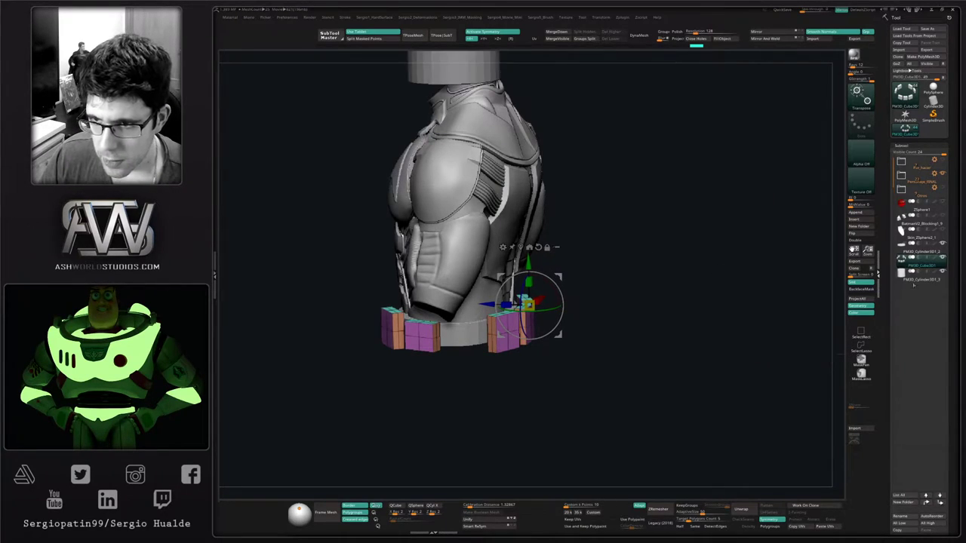
{"action": "left_click", "coordinate": [910, 282]}
{"action": "right_click_drag", "start_coordinate": [545, 302], "coordinate": [561, 291], "text": "ctrl"}
{"action": "right_click_drag", "start_coordinate": [562, 290], "coordinate": [559, 430], "text": "alt"}
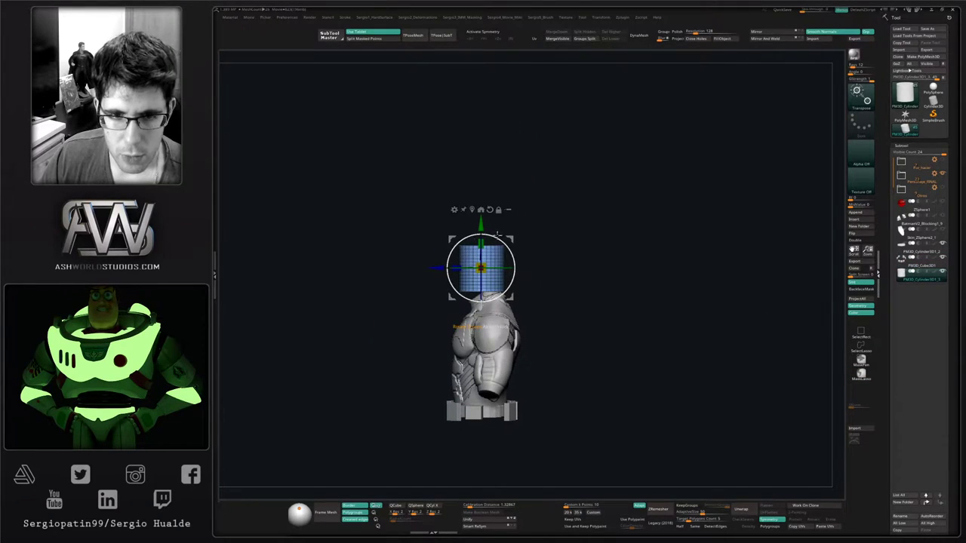
Reinitialize the appended cylinder as a low-poly QCyl along X, isolate it and rotate it upright
{"action": "left_click", "coordinate": [430, 506]}
{"action": "key", "text": "alt+s"}
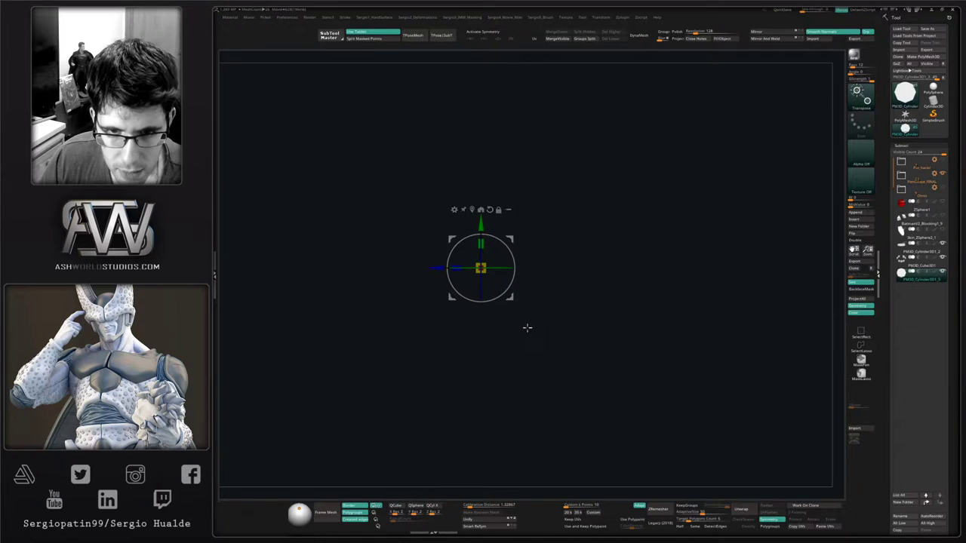
{"action": "key", "text": "f"}
{"action": "right_click_drag", "start_coordinate": [483, 223], "coordinate": [523, 286], "text": "alt"}
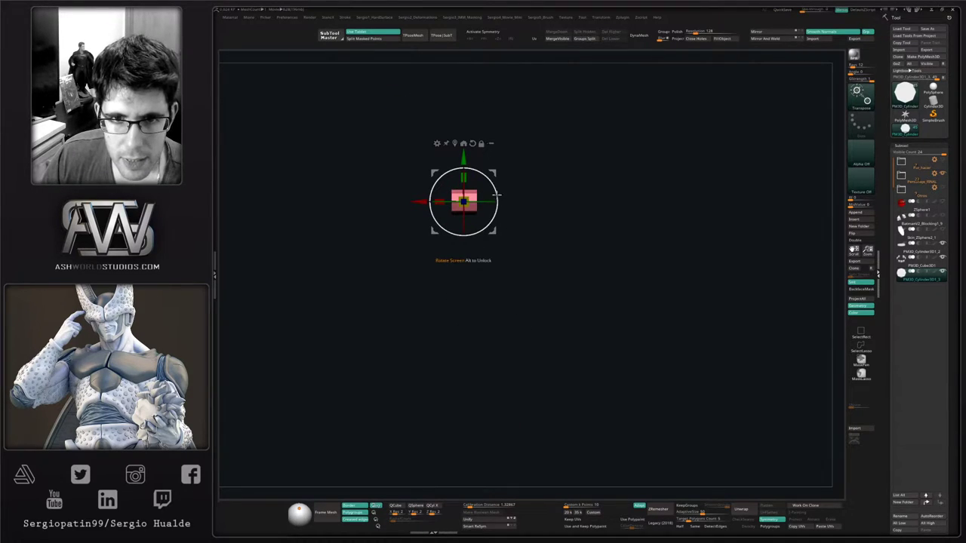
{"action": "left_click_drag", "start_coordinate": [497, 194], "coordinate": [483, 239]}
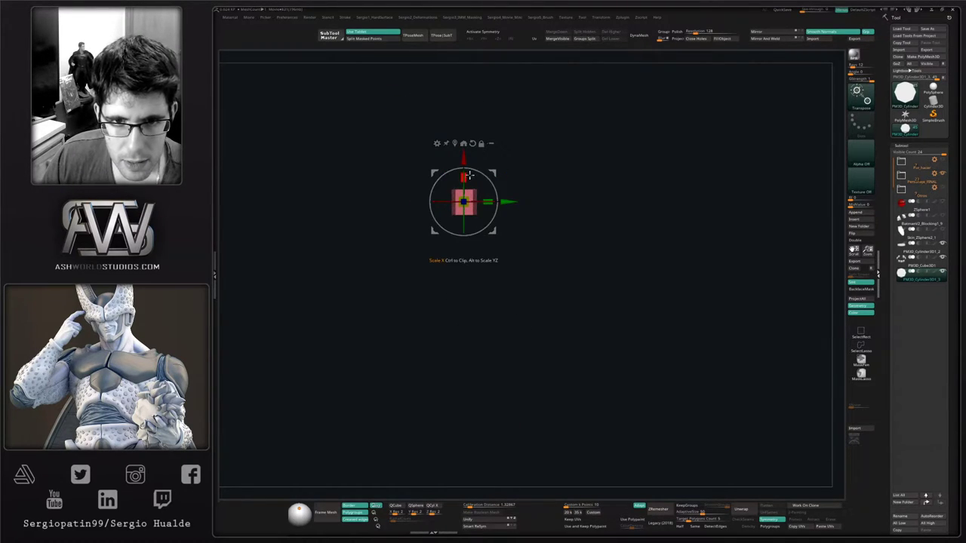
Scale the cylinder into a tall, thin rod and compare it with the full torso
{"action": "left_click_drag", "start_coordinate": [466, 178], "coordinate": [478, 91]}
{"action": "left_click_drag", "start_coordinate": [469, 198], "coordinate": [479, 144]}
{"action": "left_click_drag", "start_coordinate": [466, 178], "coordinate": [483, 222]}
{"action": "right_click_drag", "start_coordinate": [482, 221], "coordinate": [526, 260], "text": "ctrl"}
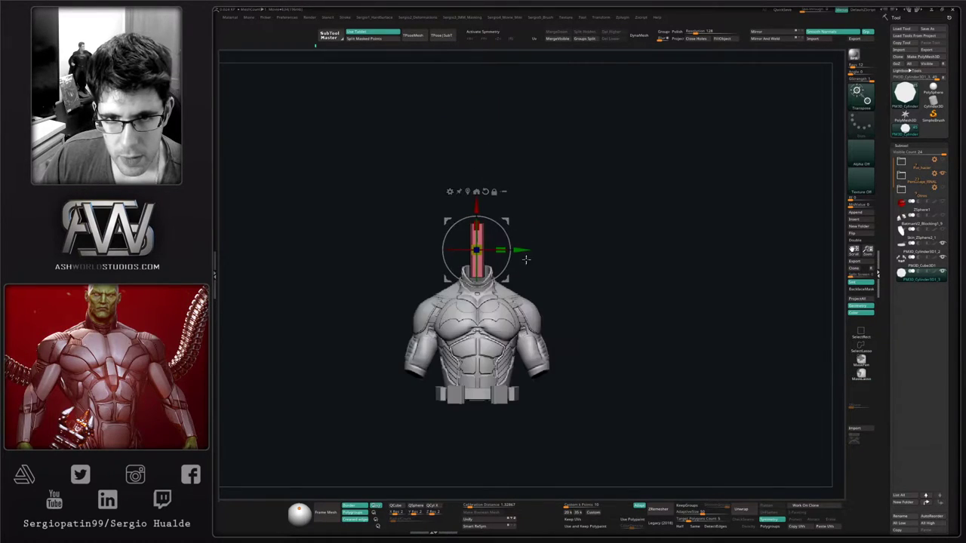
Move the cylinder beside the waist and copy it to the opposite side with Mirror And Weld
{"action": "left_click_drag", "start_coordinate": [510, 223], "coordinate": [577, 353]}
{"action": "right_click_drag", "start_coordinate": [599, 292], "coordinate": [604, 206], "text": "alt"}
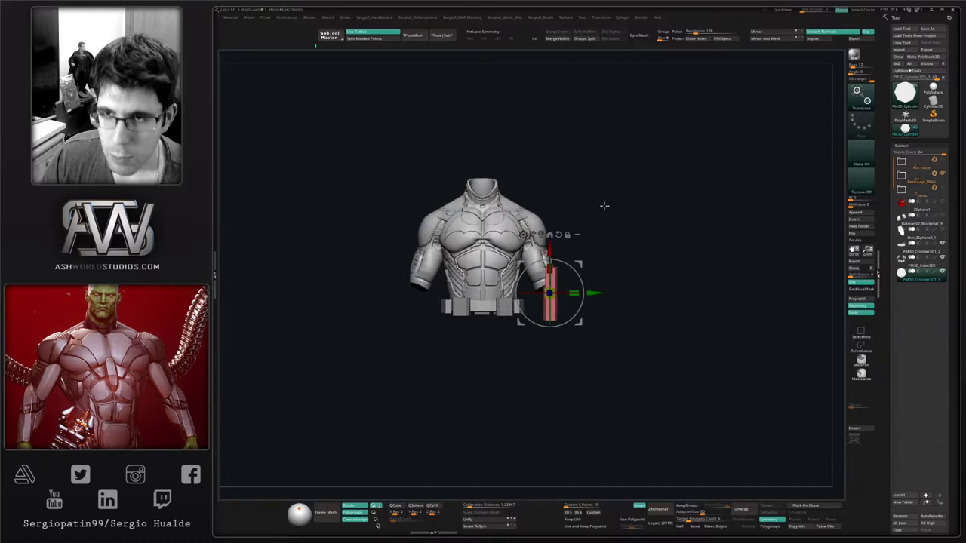
{"action": "left_click", "coordinate": [756, 38]}
{"action": "right_click_drag", "start_coordinate": [597, 311], "coordinate": [575, 287], "text": "ctrl"}
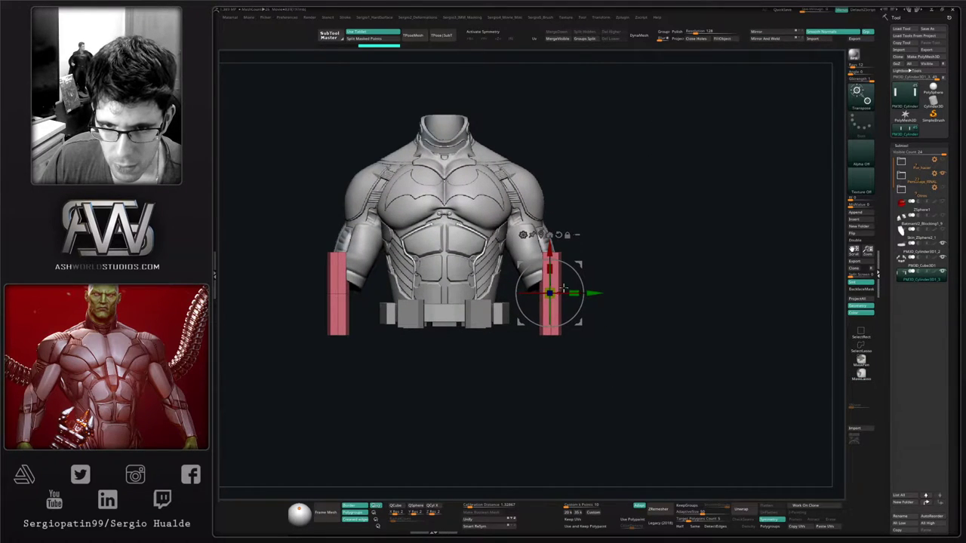
With symmetry on, scale down both cylinders and bring them in against the sides of the belt
{"action": "left_click_drag", "start_coordinate": [551, 293], "coordinate": [534, 318]}
{"action": "key", "text": "ctrl+z"}
{"action": "key", "text": "x"}
{"action": "left_click_drag", "start_coordinate": [579, 260], "coordinate": [590, 285]}
{"action": "left_click_drag", "start_coordinate": [589, 285], "coordinate": [549, 286], "text": "alt"}
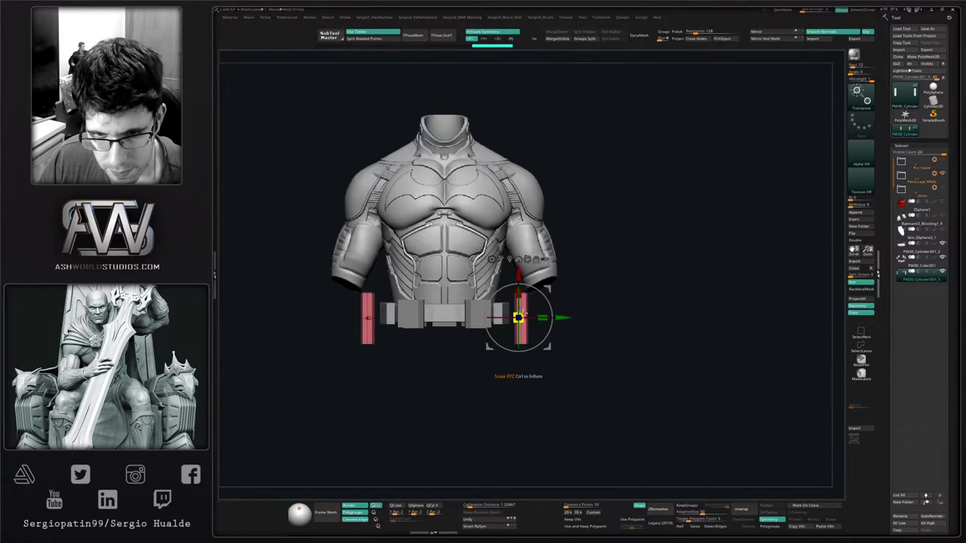
{"action": "right_click_drag", "start_coordinate": [524, 324], "coordinate": [526, 384], "text": "ctrl"}
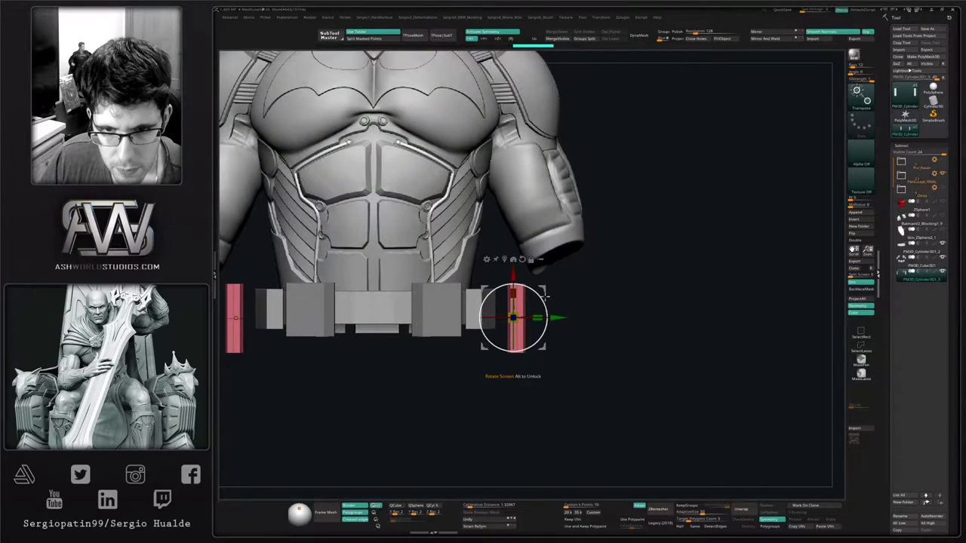
{"action": "left_click_drag", "start_coordinate": [544, 289], "coordinate": [518, 297]}
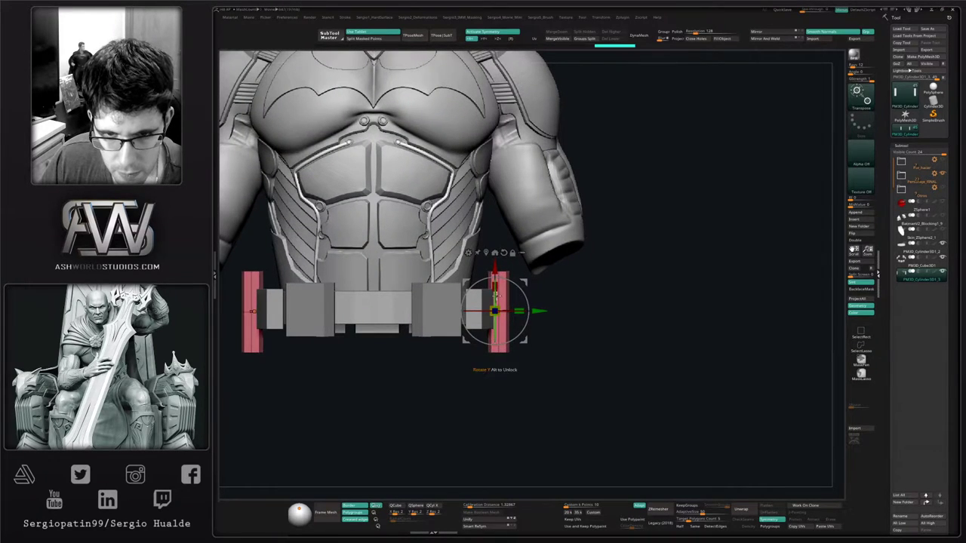
Position the cylinders just behind the side blocks, adjusting them from the side, back and front
{"action": "right_click_drag", "start_coordinate": [521, 323], "coordinate": [453, 323]}
{"action": "left_click_drag", "start_coordinate": [529, 282], "coordinate": [545, 281]}
{"action": "right_click_drag", "start_coordinate": [531, 311], "coordinate": [569, 311]}
{"action": "left_click_drag", "start_coordinate": [570, 277], "coordinate": [553, 277]}
{"action": "right_click_drag", "start_coordinate": [576, 309], "coordinate": [512, 311]}
{"action": "left_click_drag", "start_coordinate": [510, 310], "coordinate": [574, 320]}
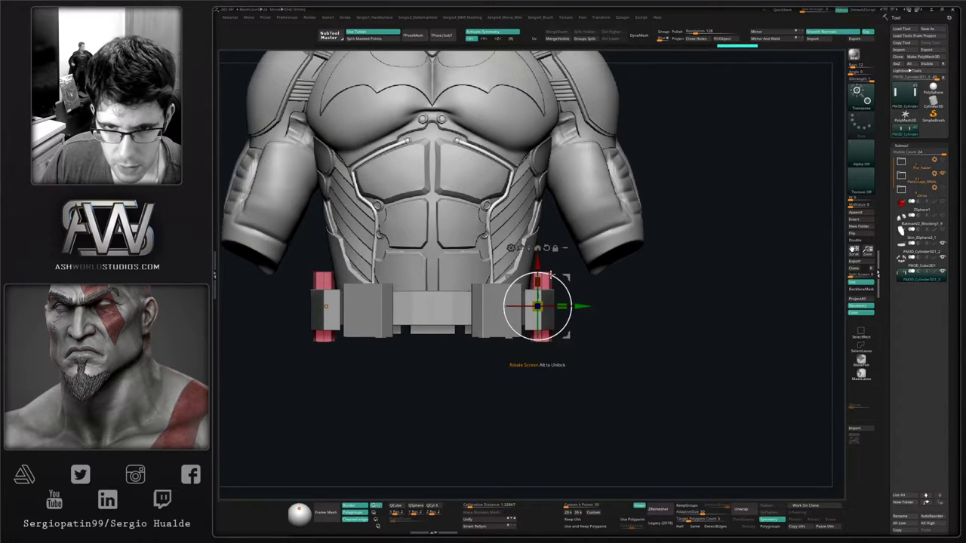
Fine-tune the cylinders' height and size so they line up with the belt
{"action": "left_click_drag", "start_coordinate": [537, 262], "coordinate": [538, 274]}
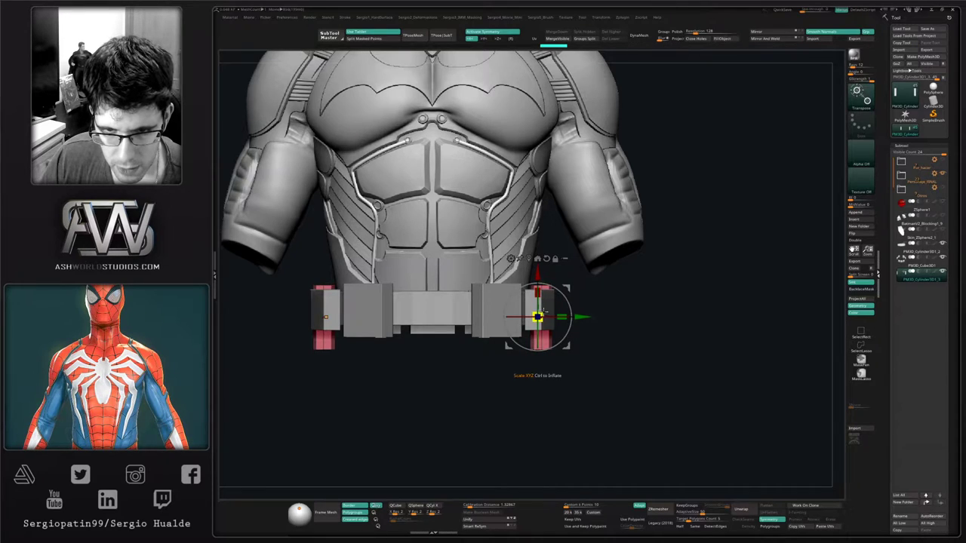
{"action": "left_click_drag", "start_coordinate": [537, 317], "coordinate": [537, 318]}
{"action": "left_click_drag", "start_coordinate": [537, 274], "coordinate": [538, 271]}
Merge the belt block subtool down with the cylinder subtool
{"action": "left_click", "coordinate": [917, 265]}
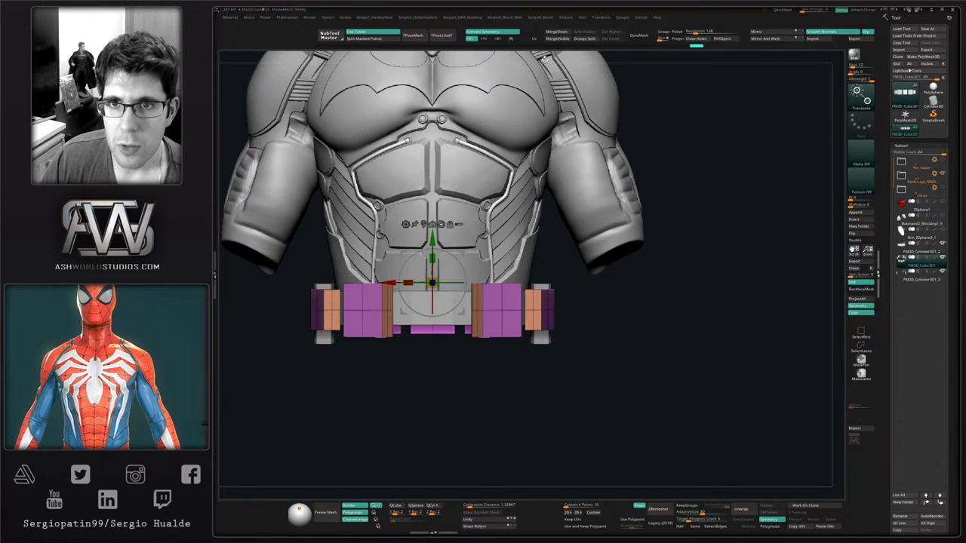
{"action": "left_click", "coordinate": [564, 32]}
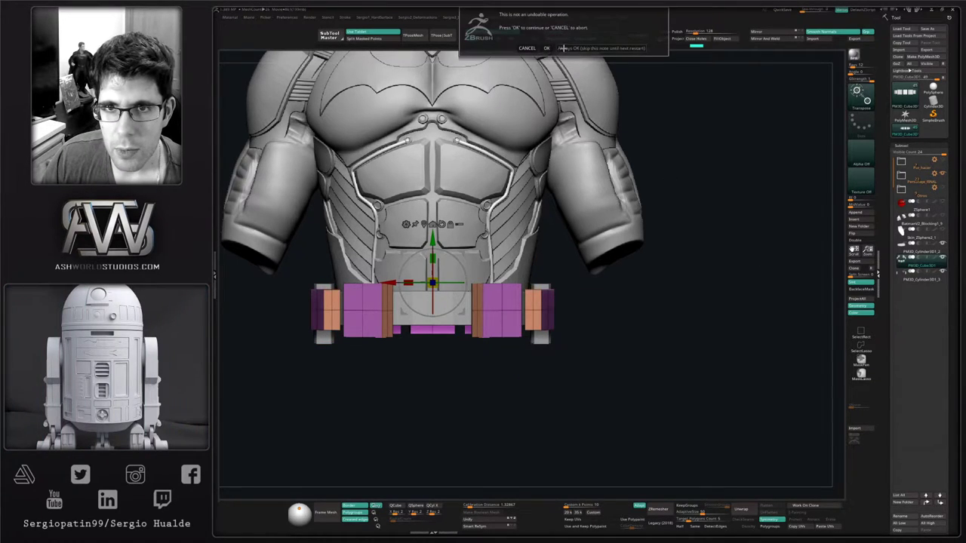
{"action": "left_click", "coordinate": [545, 48]}
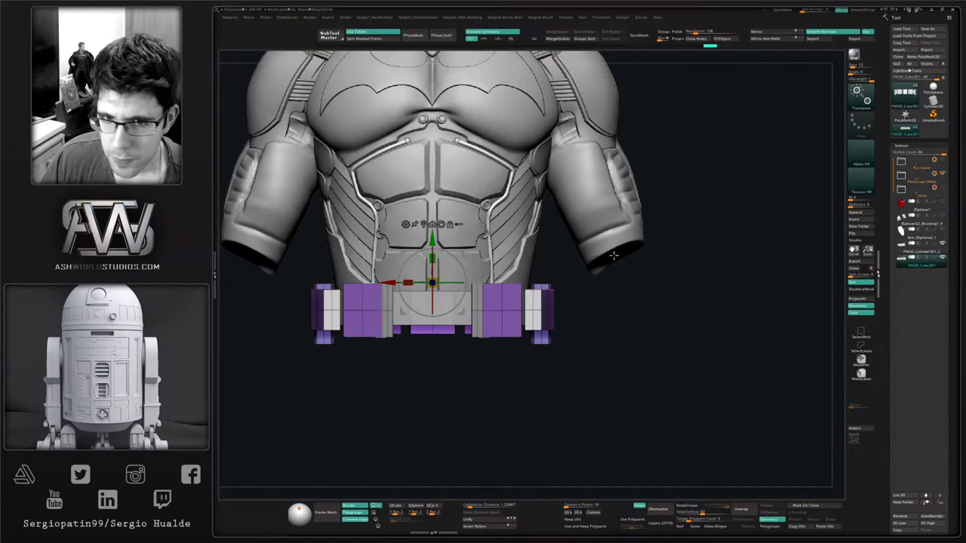
Reset the gizmo orientation on the merged pouches, stretch them slightly in height and return to the Move brush
{"action": "left_click_drag", "start_coordinate": [433, 239], "coordinate": [434, 241]}
{"action": "left_click_drag", "start_coordinate": [713, 307], "coordinate": [777, 303], "text": "alt"}
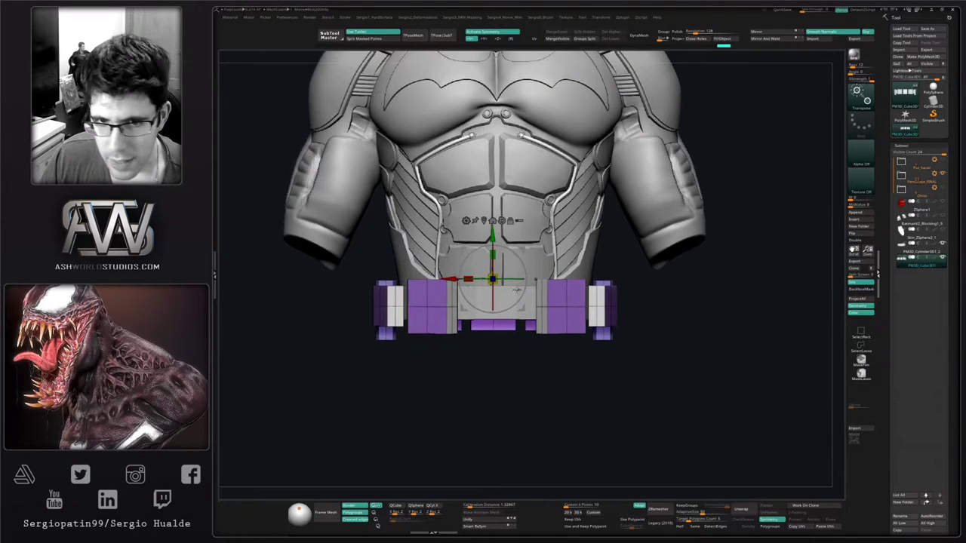
{"action": "left_click", "coordinate": [500, 221]}
{"action": "left_click_drag", "start_coordinate": [492, 253], "coordinate": [491, 244]}
{"action": "key", "text": "q"}
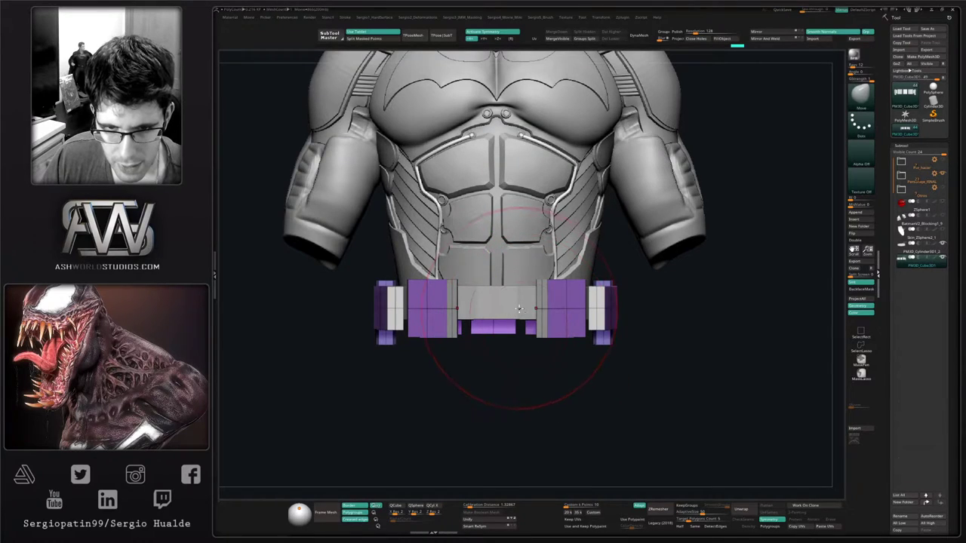
Select the waist band subtool and make it slightly taller
{"action": "left_click", "coordinate": [511, 310], "text": "alt"}
{"action": "key", "text": "w"}
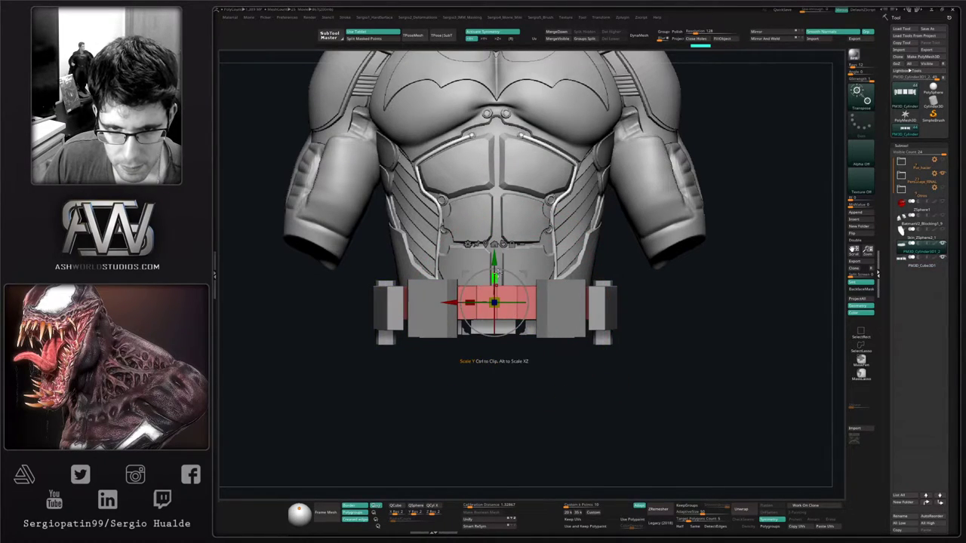
{"action": "left_click_drag", "start_coordinate": [495, 259], "coordinate": [496, 245], "text": "alt"}
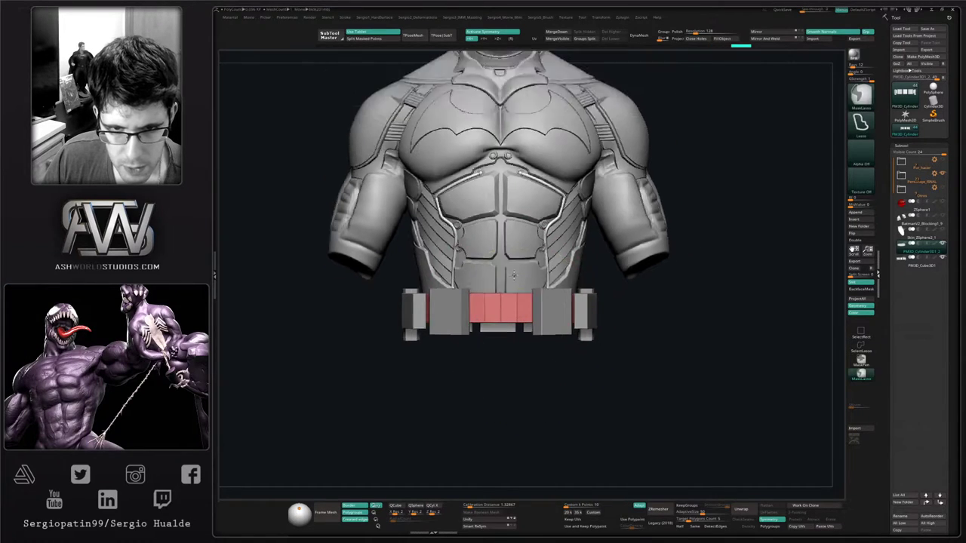
Examine the proportions of the belt and pouches against the torso from several angles
{"action": "right_click_drag", "start_coordinate": [514, 276], "coordinate": [555, 314], "text": "ctrl"}
{"action": "mouse_move", "coordinate": [554, 313]}
{"action": "right_mouse_down"}
{"action": "mouse_move", "coordinate": [515, 322]}
{"action": "mouse_move", "coordinate": [613, 305]}
{"action": "mouse_move", "coordinate": [646, 333]}
{"action": "mouse_move", "coordinate": [641, 349]}
{"action": "mouse_move", "coordinate": [599, 362]}
{"action": "mouse_move", "coordinate": [579, 328]}
{"action": "right_mouse_up"}
{"action": "right_click_drag", "start_coordinate": [579, 328], "coordinate": [554, 315]}
{"action": "right_click_drag", "start_coordinate": [554, 316], "coordinate": [528, 403], "text": "ctrl"}
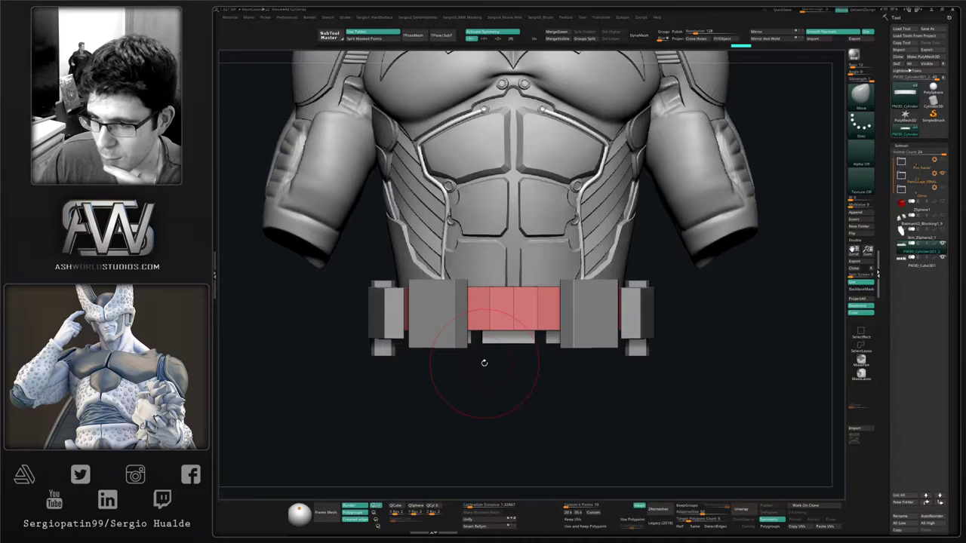
{"action": "left_click_drag", "start_coordinate": [555, 380], "coordinate": [514, 364]}
{"action": "left_click_drag", "start_coordinate": [678, 303], "coordinate": [689, 303], "text": "shift"}
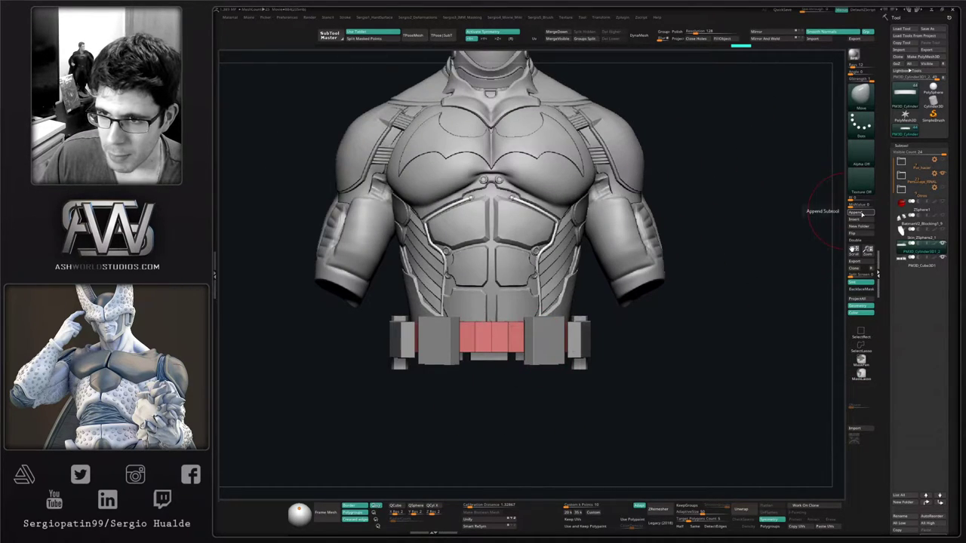
{"action": "left_click", "coordinate": [862, 214]}
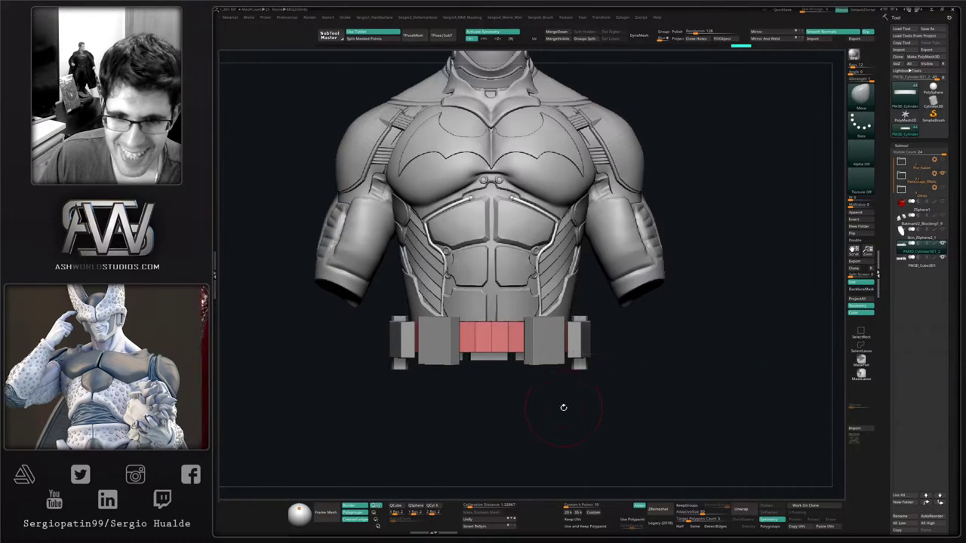
{"action": "left_click_drag", "start_coordinate": [563, 406], "coordinate": [575, 385]}
Duplicate the merged pouch subtool and isolate the copy in Solo mode, viewed along its vertical axis
{"action": "left_click", "coordinate": [518, 375], "text": "alt"}
{"action": "key", "text": "ctrl+shift+d"}
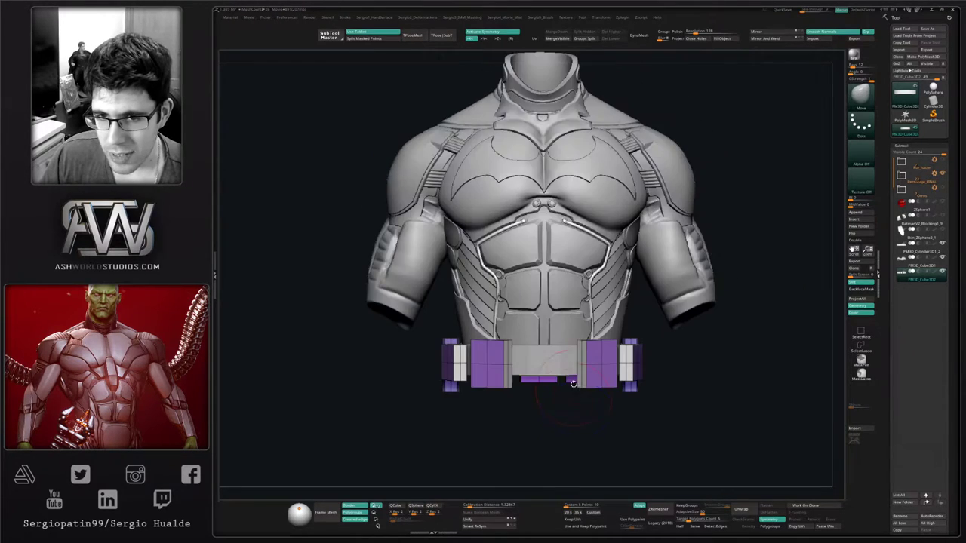
{"action": "key", "text": "alt+s"}
{"action": "left_click_drag", "start_coordinate": [588, 331], "coordinate": [573, 409], "text": "shift"}
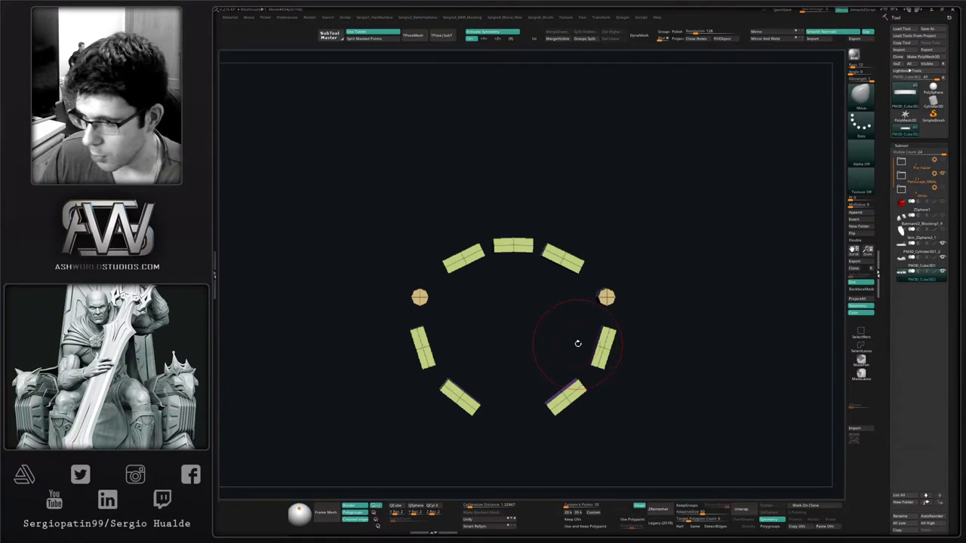
{"action": "left_click_drag", "start_coordinate": [574, 362], "coordinate": [499, 372], "text": "alt"}
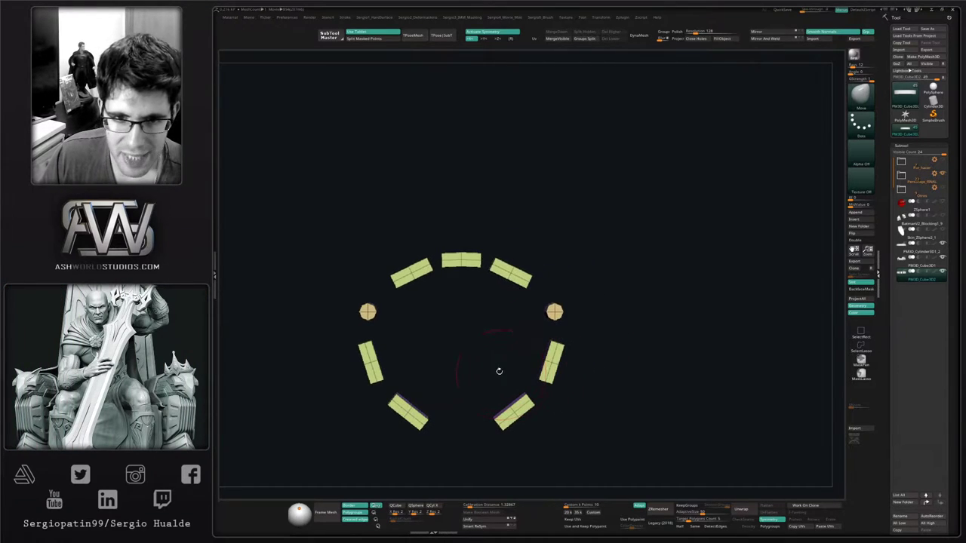
Mask the centre back block, invert the mask and hide all the other pouches
{"action": "key", "text": "ctrl"}
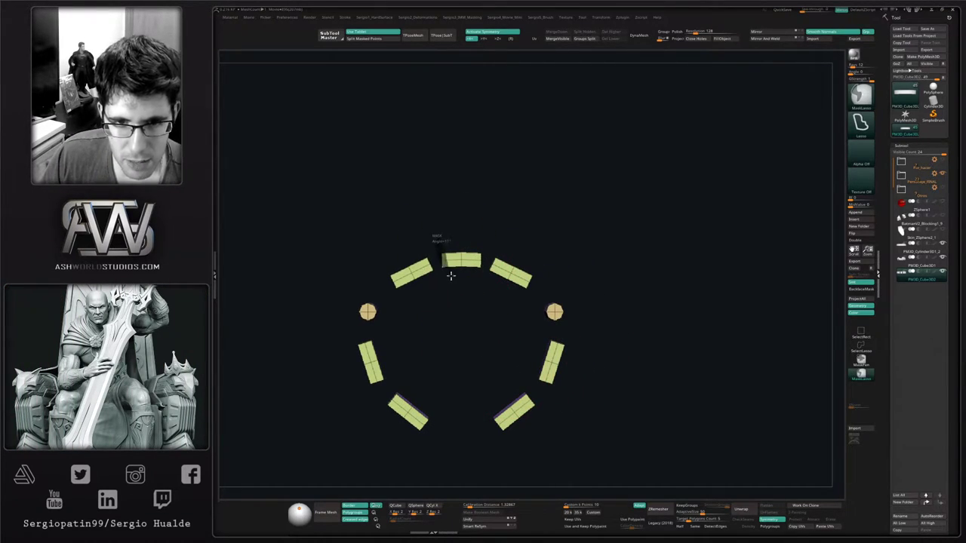
{"action": "mouse_move", "coordinate": [478, 270]}
{"action": "left_mouse_down", "text": "ctrl"}
{"action": "mouse_move", "coordinate": [471, 217]}
{"action": "mouse_move", "coordinate": [484, 239]}
{"action": "left_mouse_up", "text": "ctrl"}
{"action": "left_click", "coordinate": [475, 300], "text": "ctrl"}
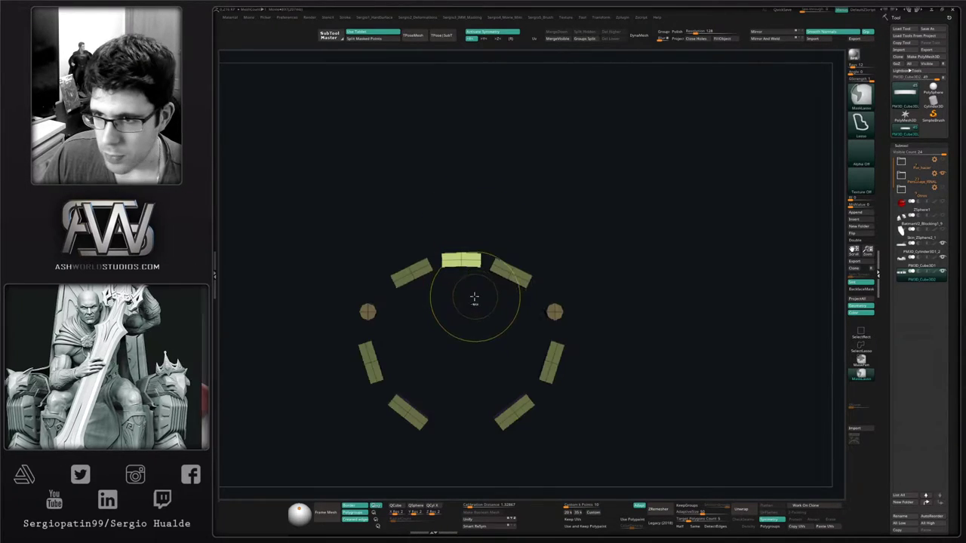
{"action": "left_click_drag", "start_coordinate": [481, 294], "coordinate": [490, 226], "text": "ctrl"}
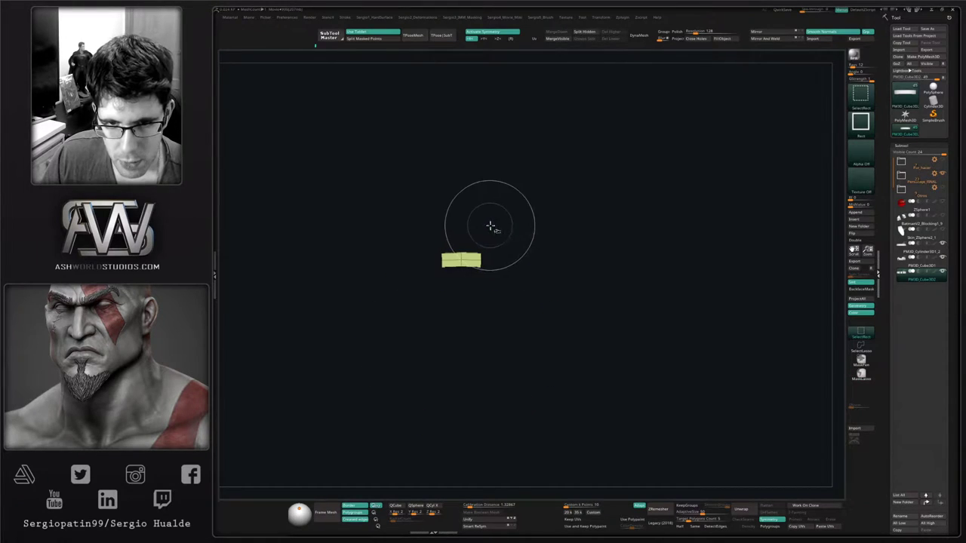
Move the isolated back block along the depth axis to the front centre of the waist band
{"action": "key", "text": "alt+s"}
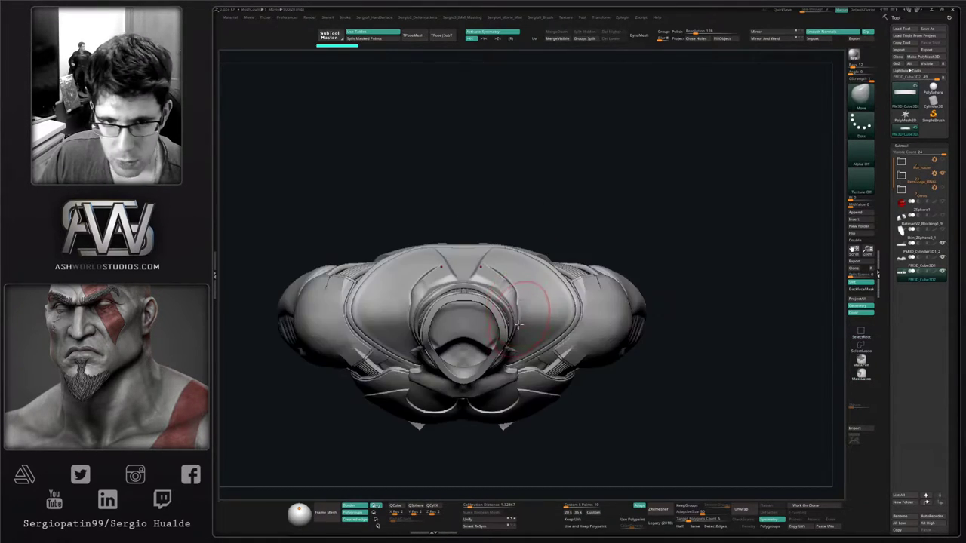
{"action": "left_click_drag", "start_coordinate": [531, 300], "coordinate": [523, 258]}
{"action": "key", "text": "alt+s"}
{"action": "left_click_drag", "start_coordinate": [502, 303], "coordinate": [485, 281], "text": "shift"}
{"action": "key", "text": "w"}
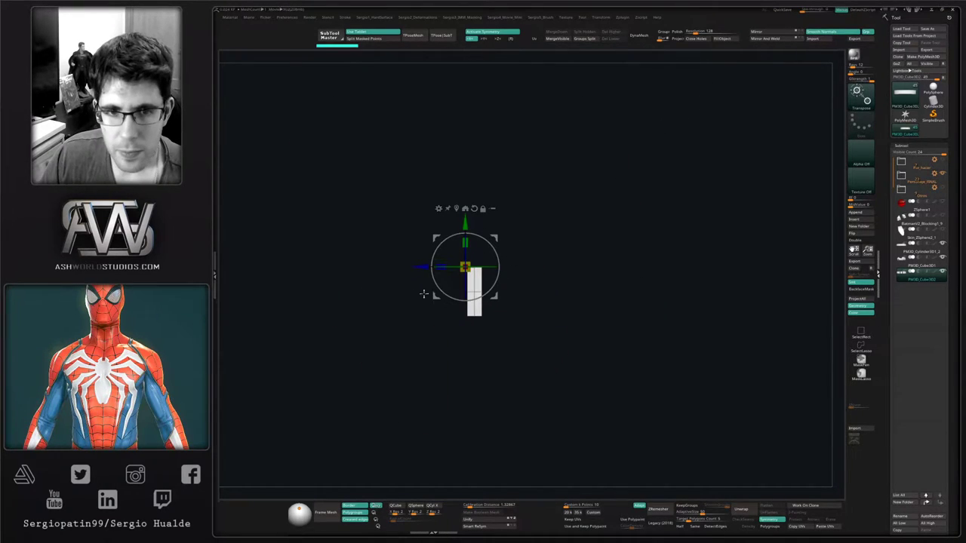
{"action": "left_click_drag", "start_coordinate": [416, 268], "coordinate": [544, 268]}
{"action": "left_click_drag", "start_coordinate": [642, 290], "coordinate": [649, 332]}
{"action": "left_click_drag", "start_coordinate": [630, 331], "coordinate": [579, 361], "text": "alt"}
{"action": "left_click_drag", "start_coordinate": [565, 312], "coordinate": [523, 314]}
{"action": "left_click_drag", "start_coordinate": [586, 297], "coordinate": [628, 286]}
{"action": "left_click_drag", "start_coordinate": [629, 287], "coordinate": [577, 293], "text": "alt"}
{"action": "left_click_drag", "start_coordinate": [646, 300], "coordinate": [522, 325]}
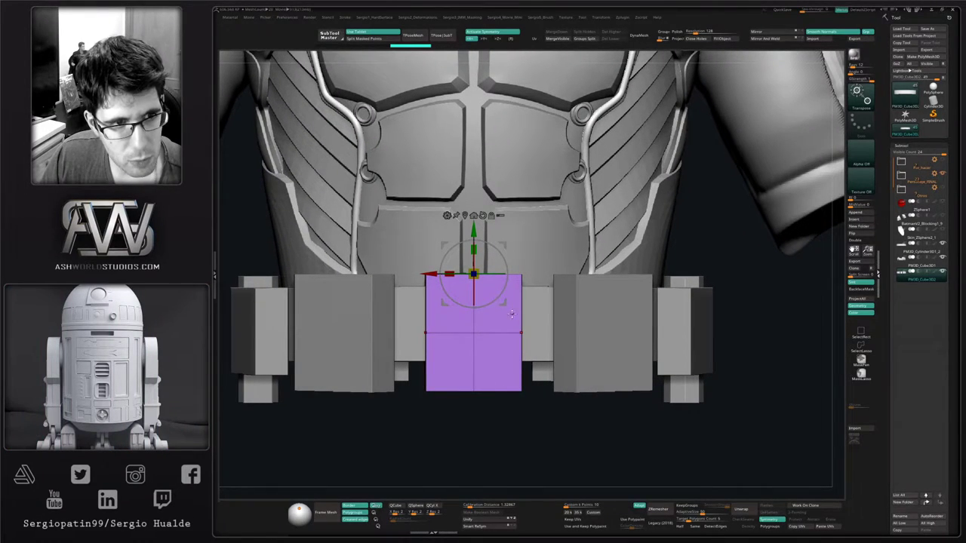
Isolate the front block and use ZModeler QMesh on a single poly to extrude its upper side faces outward as tabs
{"action": "key", "text": "alt+s"}
{"action": "right_click_drag", "start_coordinate": [510, 314], "coordinate": [520, 340], "text": "ctrl"}
{"action": "right_click_drag", "start_coordinate": [550, 320], "coordinate": [533, 325]}
{"action": "key", "text": "q"}
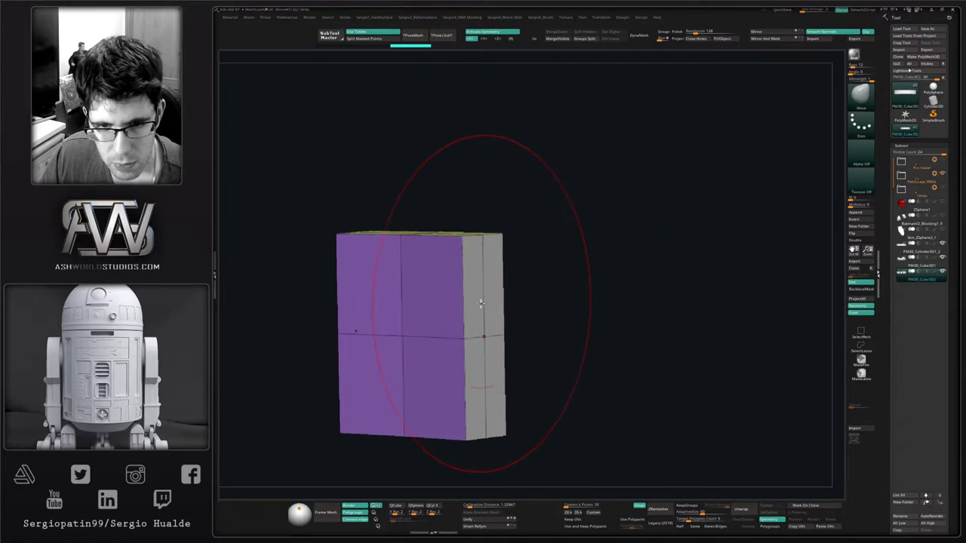
{"action": "key", "text": "bracketleft"}
{"action": "key", "text": "b"}
{"action": "key", "text": "z"}
{"action": "key", "text": "m"}
{"action": "key", "text": "space"}
{"action": "left_click", "coordinate": [483, 309]}
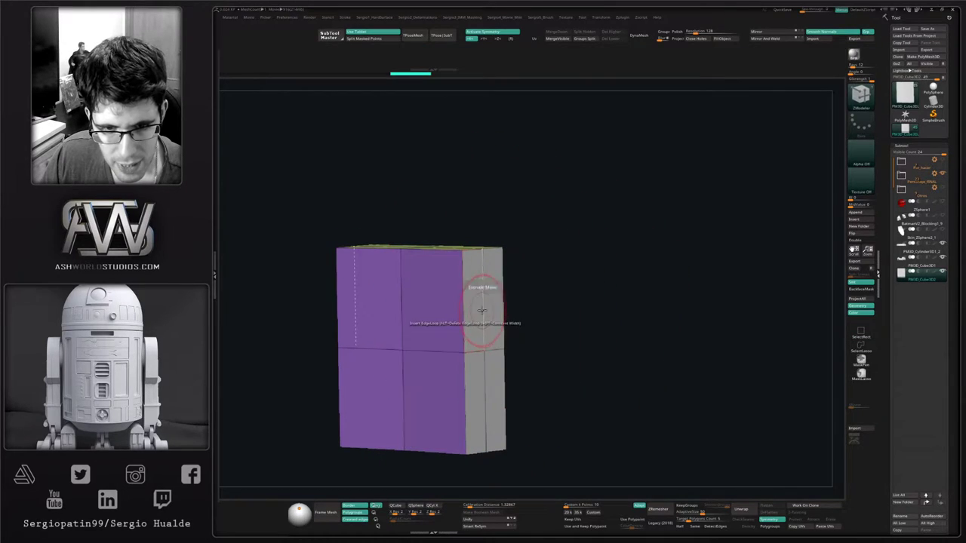
{"action": "left_click", "coordinate": [483, 312]}
{"action": "key", "text": "space"}
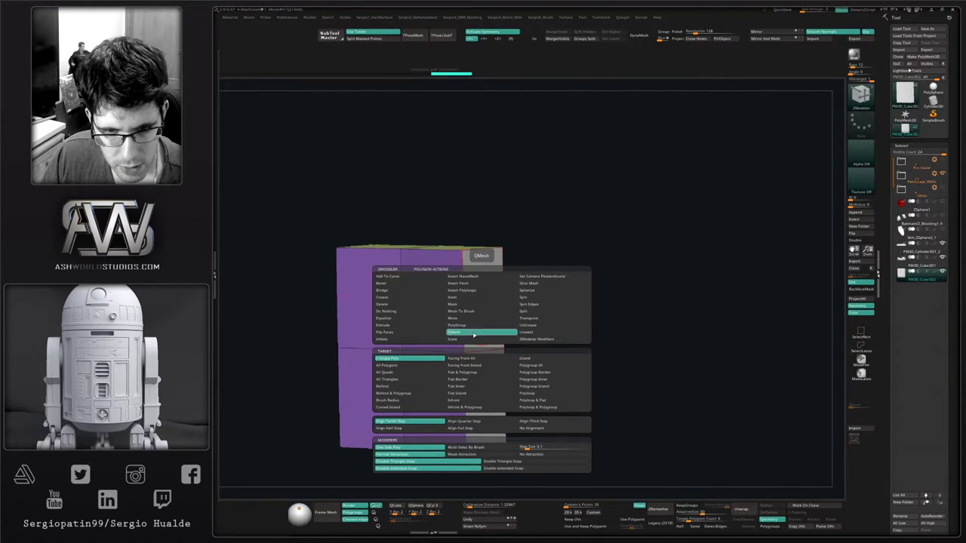
{"action": "left_click", "coordinate": [474, 333]}
{"action": "left_click_drag", "start_coordinate": [479, 310], "coordinate": [504, 306]}
{"action": "right_click_drag", "start_coordinate": [507, 307], "coordinate": [515, 319], "text": "shift"}
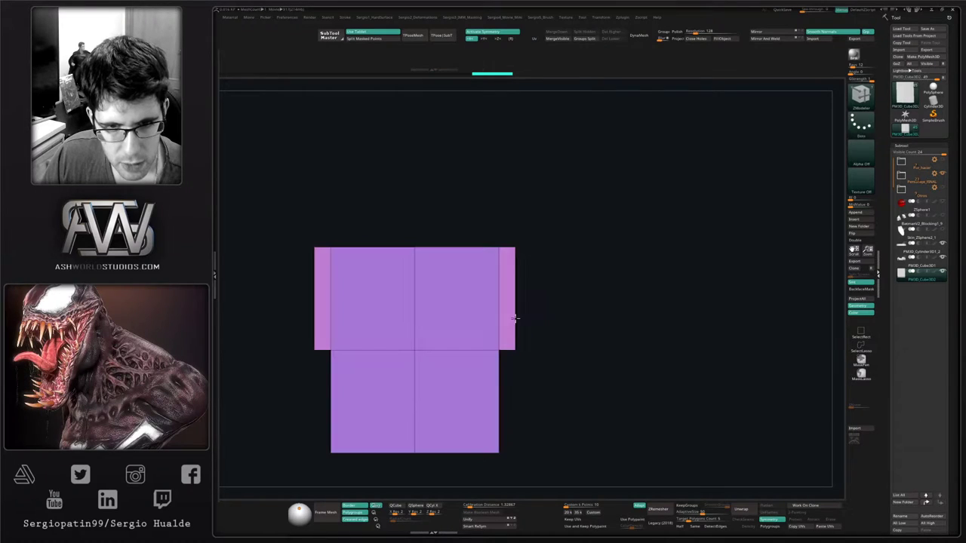
Mask the block's bottom edge and widen the upper section so the lower section tapers inward
{"action": "right_click_drag", "start_coordinate": [540, 276], "coordinate": [556, 266], "text": "alt"}
{"action": "mouse_move", "coordinate": [577, 203]}
{"action": "left_mouse_down", "text": "ctrl"}
{"action": "mouse_move", "coordinate": [511, 198]}
{"action": "mouse_move", "coordinate": [566, 337]}
{"action": "left_mouse_up", "text": "ctrl"}
{"action": "left_click", "coordinate": [574, 324], "text": "ctrl"}
{"action": "key", "text": "w"}
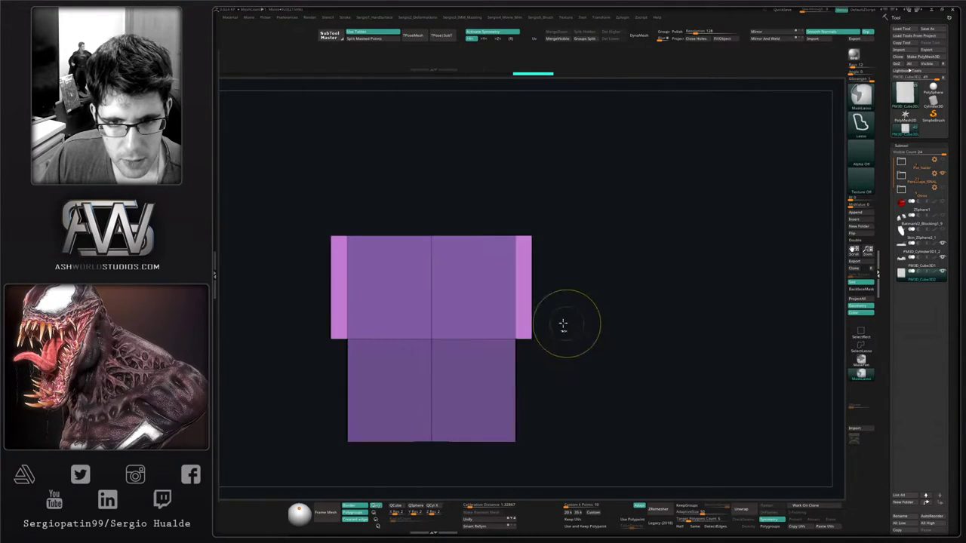
{"action": "left_click_drag", "start_coordinate": [385, 237], "coordinate": [350, 238]}
{"action": "right_click_drag", "start_coordinate": [462, 280], "coordinate": [533, 259], "text": "alt"}
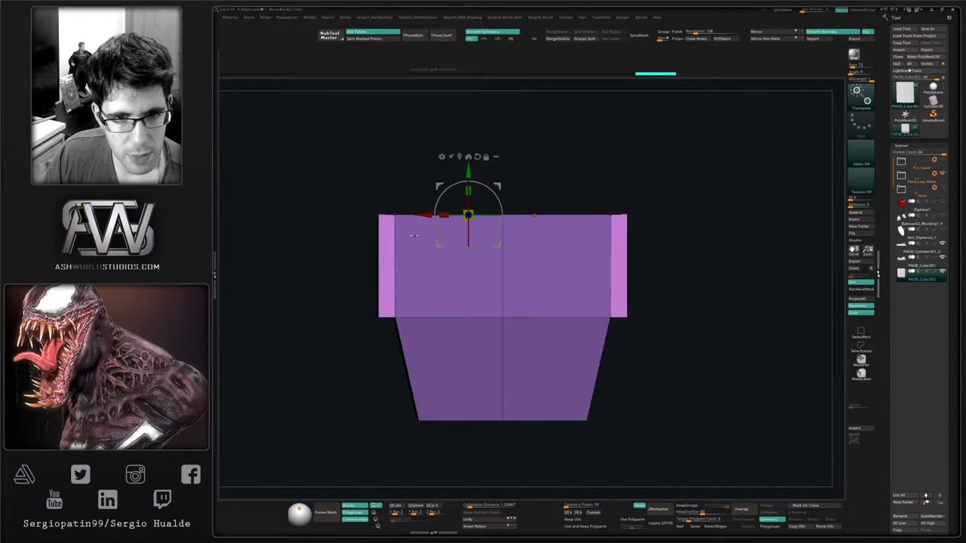
Mask the upper section with its side tabs and raise the bottom edge to shorten the tapered lower section
{"action": "left_click_drag", "start_coordinate": [390, 393], "coordinate": [392, 404], "text": "ctrl"}
{"action": "mouse_move", "coordinate": [393, 415]}
{"action": "left_mouse_down", "text": "ctrl"}
{"action": "mouse_move", "coordinate": [597, 405]}
{"action": "mouse_move", "coordinate": [524, 349]}
{"action": "mouse_move", "coordinate": [483, 356]}
{"action": "left_mouse_up", "text": "ctrl"}
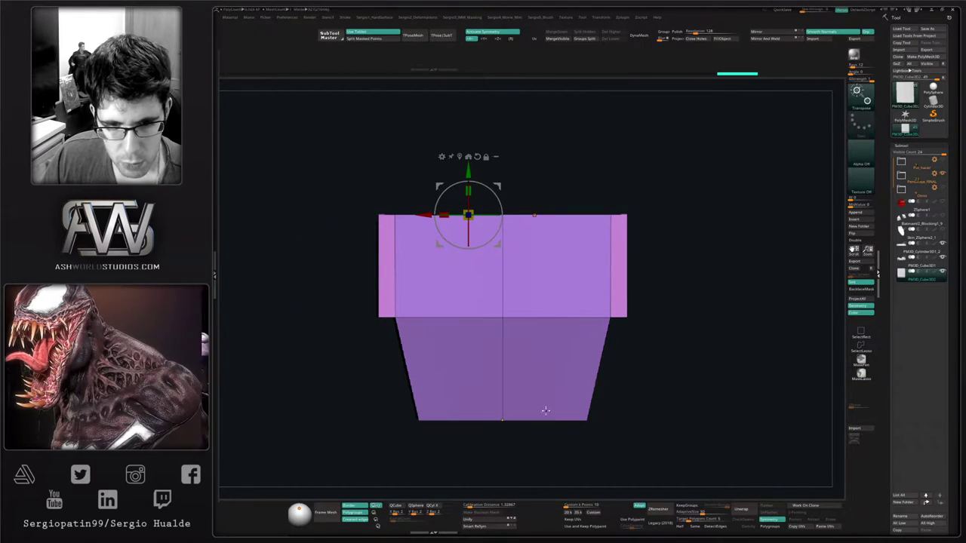
{"action": "left_click_drag", "start_coordinate": [600, 376], "coordinate": [610, 436], "text": "ctrl"}
{"action": "key", "text": "ctrl+z"}
{"action": "left_click", "coordinate": [619, 407], "text": "ctrl"}
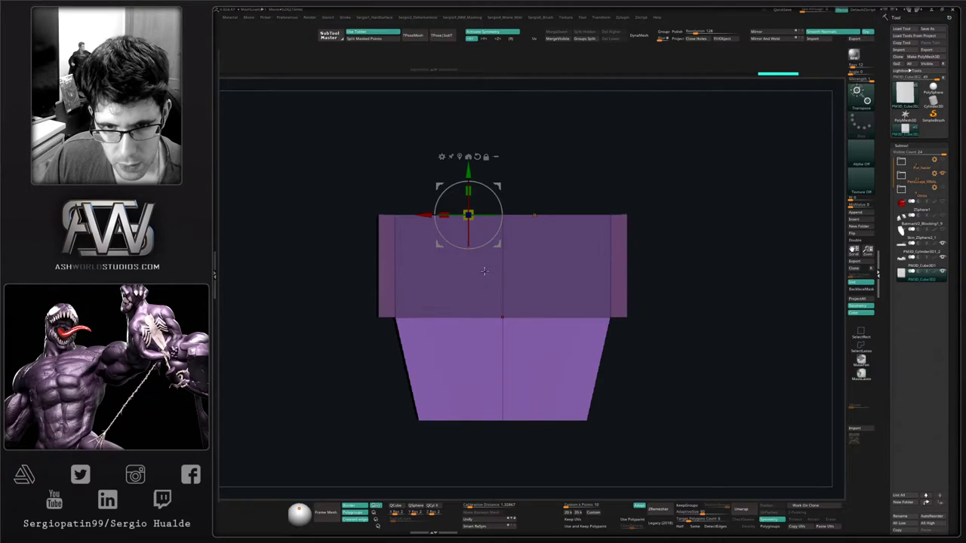
{"action": "left_click_drag", "start_coordinate": [469, 173], "coordinate": [464, 138]}
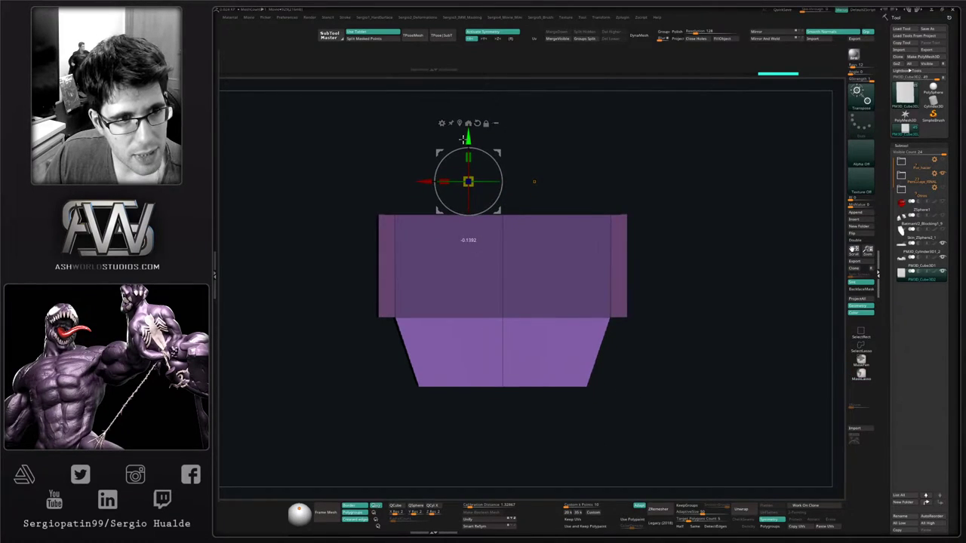
Clear the mask and rotate the mirrored halves from above so the buckle forms a shallow V pointing forward
{"action": "key", "text": "q"}
{"action": "left_click_drag", "start_coordinate": [640, 332], "coordinate": [651, 348], "text": "ctrl"}
{"action": "mouse_move", "coordinate": [617, 349]}
{"action": "right_mouse_down", "text": "ctrl"}
{"action": "mouse_move", "coordinate": [593, 313]}
{"action": "mouse_move", "coordinate": [548, 307]}
{"action": "mouse_move", "coordinate": [489, 247]}
{"action": "right_mouse_up", "text": "ctrl"}
{"action": "right_click_drag", "start_coordinate": [530, 271], "coordinate": [514, 330], "text": "alt"}
{"action": "mouse_move", "coordinate": [539, 210]}
{"action": "left_mouse_down", "text": "ctrl"}
{"action": "mouse_move", "coordinate": [463, 254]}
{"action": "mouse_move", "coordinate": [543, 303]}
{"action": "left_mouse_up", "text": "ctrl"}
{"action": "key", "text": "w"}
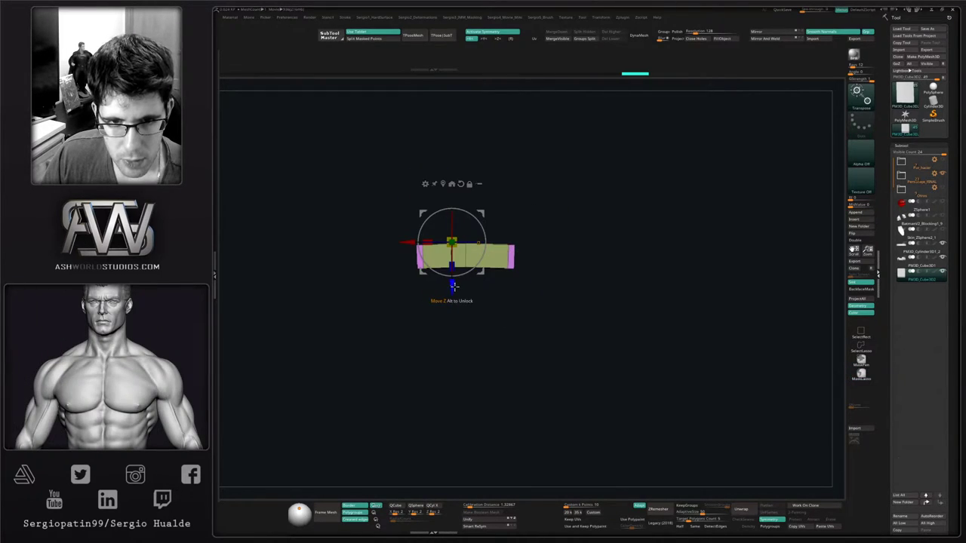
{"action": "right_click_drag", "start_coordinate": [491, 258], "coordinate": [458, 288], "text": "ctrl"}
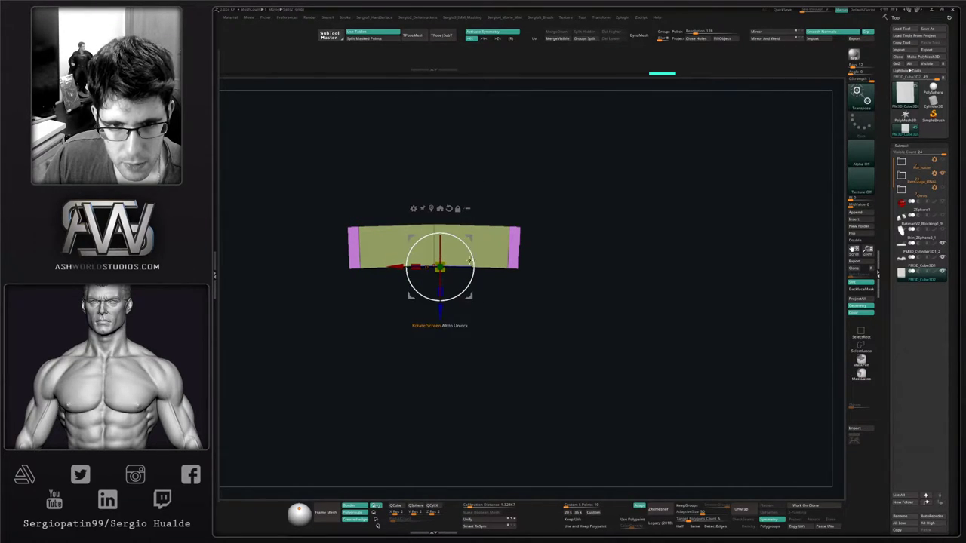
{"action": "left_click_drag", "start_coordinate": [467, 260], "coordinate": [469, 247]}
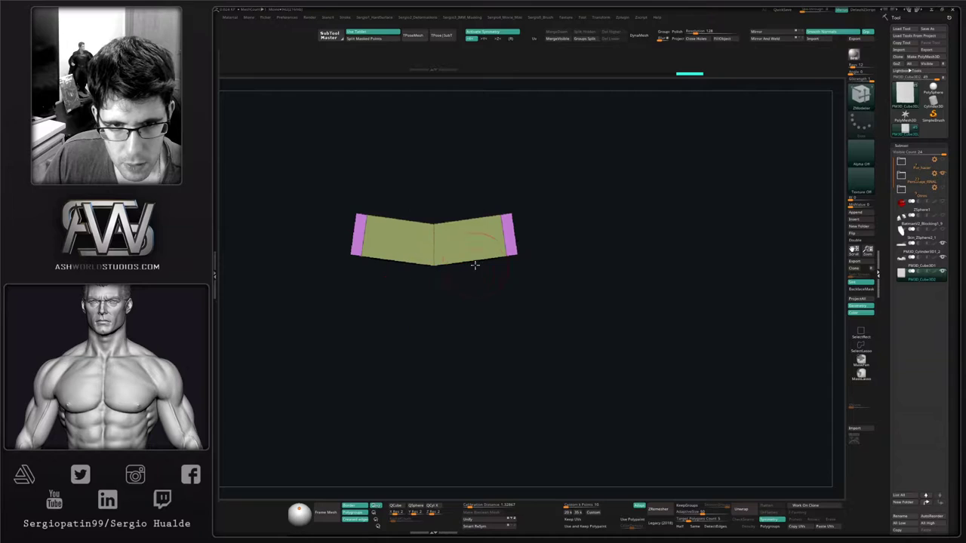
{"action": "right_click_drag", "start_coordinate": [475, 265], "coordinate": [485, 242], "text": "ctrl"}
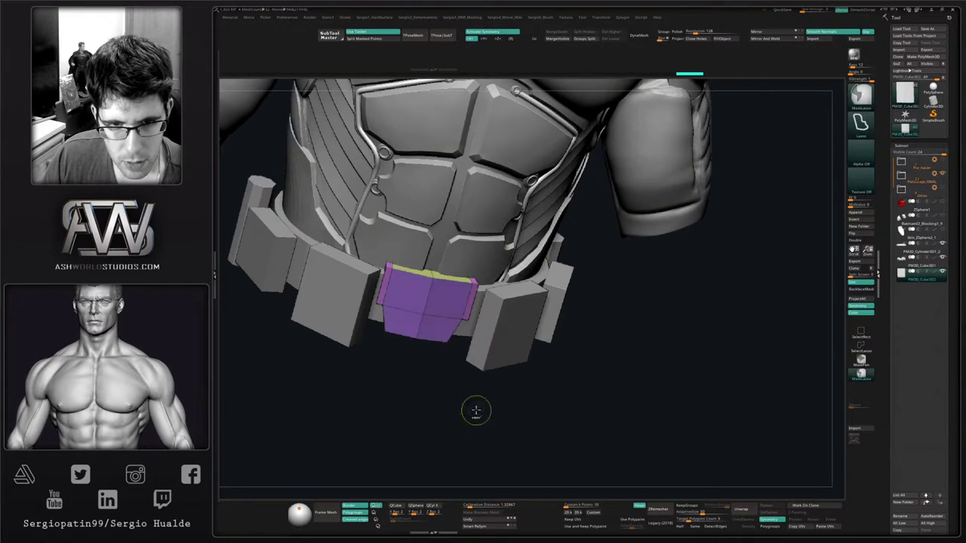
Adjust the buckle's depth slightly from the side so it sits against the front of the belt
{"action": "right_click_drag", "start_coordinate": [476, 409], "coordinate": [450, 342]}
{"action": "right_click_drag", "start_coordinate": [450, 343], "coordinate": [433, 337]}
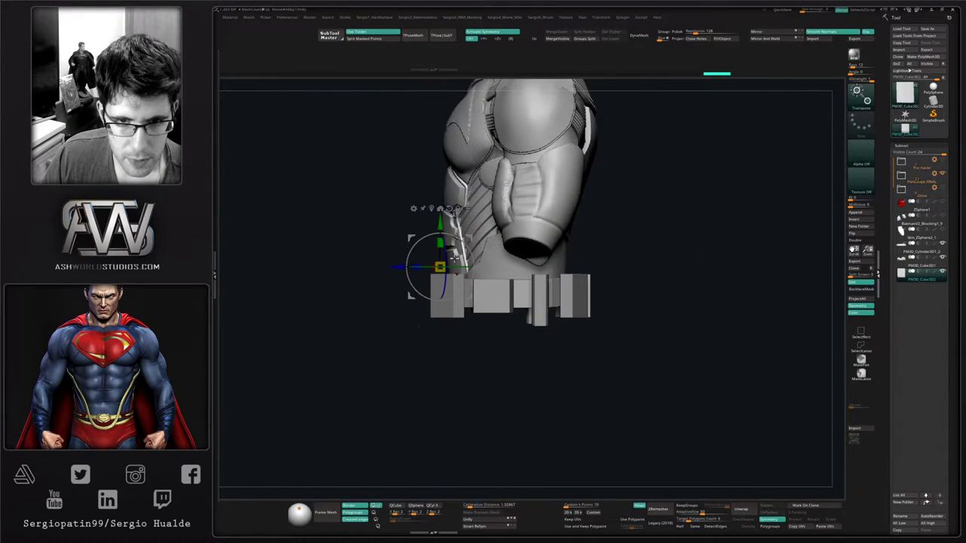
{"action": "left_click_drag", "start_coordinate": [387, 267], "coordinate": [388, 267]}
{"action": "right_click_drag", "start_coordinate": [401, 258], "coordinate": [455, 370]}
Isolate the buckle and shift the inner edges of its upper section inward to widen both side tabs
{"action": "key", "text": "alt+s"}
{"action": "right_click_drag", "start_coordinate": [454, 250], "coordinate": [455, 341], "text": "ctrl"}
{"action": "mouse_move", "coordinate": [441, 219]}
{"action": "left_mouse_down", "text": "ctrl"}
{"action": "mouse_move", "coordinate": [458, 361]}
{"action": "mouse_move", "coordinate": [451, 215]}
{"action": "left_mouse_up", "text": "ctrl"}
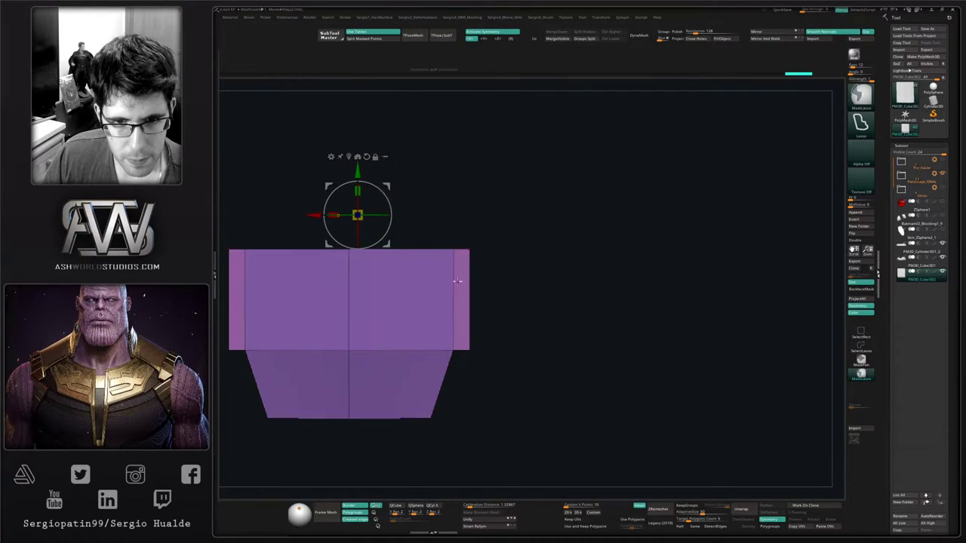
{"action": "left_click_drag", "start_coordinate": [313, 216], "coordinate": [308, 216]}
{"action": "right_click_drag", "start_coordinate": [395, 316], "coordinate": [472, 320], "text": "alt"}
Mask the upper section, narrow the buckle's bottom edge for a stronger taper, and clear the mask
{"action": "left_click_drag", "start_coordinate": [543, 416], "coordinate": [541, 404], "text": "ctrl"}
{"action": "left_click_drag", "start_coordinate": [539, 387], "coordinate": [539, 442], "text": "ctrl"}
{"action": "left_click", "coordinate": [539, 442], "text": "ctrl"}
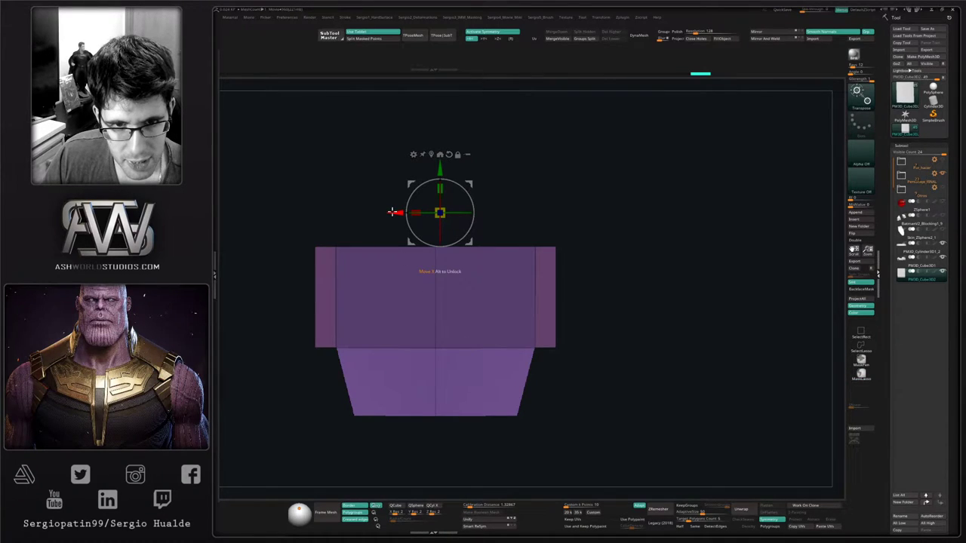
{"action": "left_click_drag", "start_coordinate": [391, 212], "coordinate": [379, 212]}
{"action": "key", "text": "q"}
{"action": "left_click_drag", "start_coordinate": [610, 352], "coordinate": [588, 345], "text": "ctrl"}
{"action": "right_click_drag", "start_coordinate": [575, 343], "coordinate": [561, 362], "text": "ctrl"}
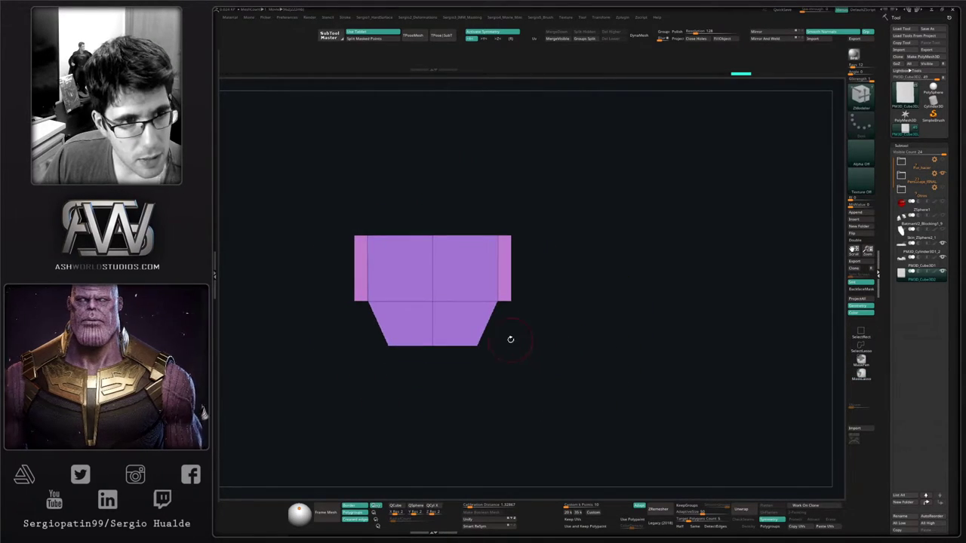
Mask the buckle's top edge and lower the rest slightly to make the upper section taller
{"action": "mouse_move", "coordinate": [528, 281]}
{"action": "left_mouse_down", "text": "ctrl"}
{"action": "mouse_move", "coordinate": [373, 384]}
{"action": "mouse_move", "coordinate": [508, 318]}
{"action": "left_mouse_up", "text": "ctrl"}
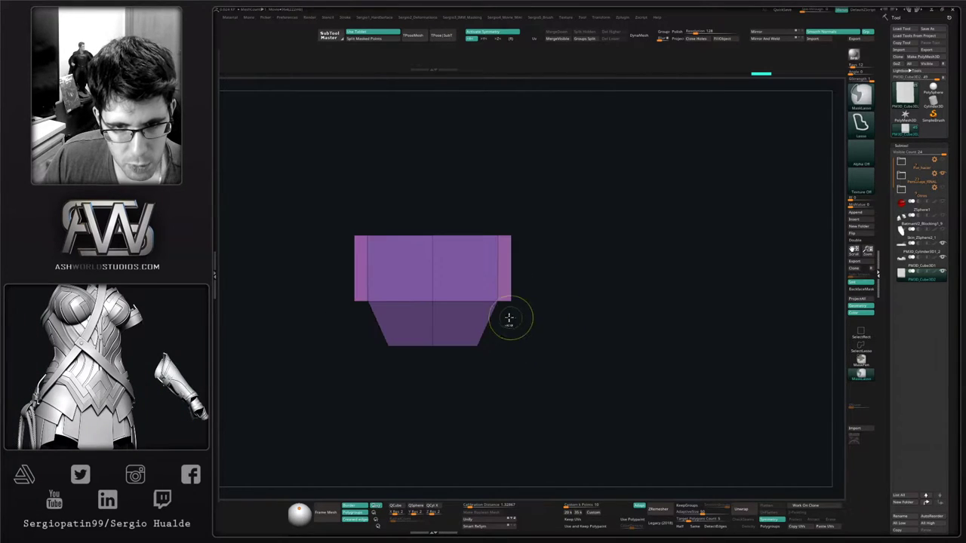
{"action": "left_click", "coordinate": [508, 318], "text": "ctrl"}
{"action": "key", "text": "w"}
{"action": "left_click_drag", "start_coordinate": [437, 166], "coordinate": [437, 174]}
{"action": "left_click_drag", "start_coordinate": [535, 271], "coordinate": [533, 268], "text": "ctrl"}
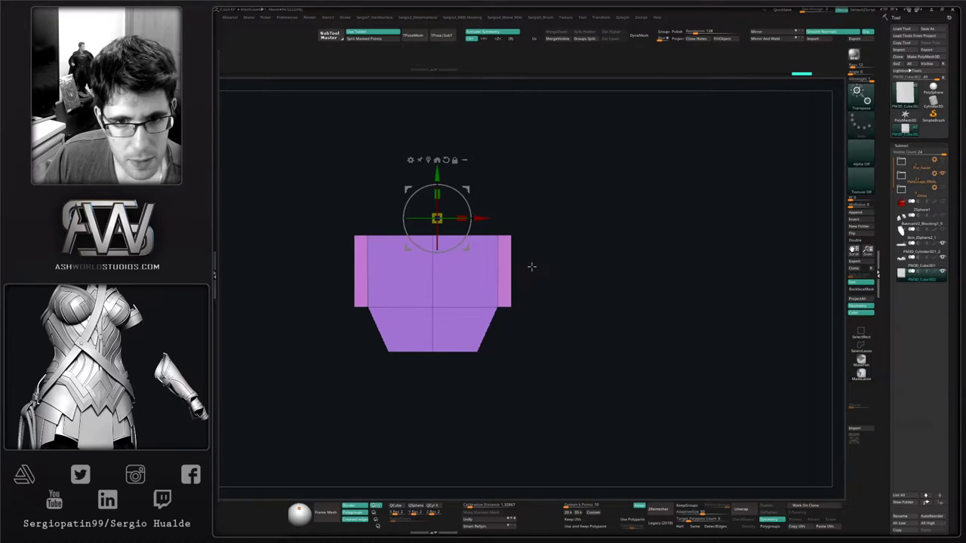
Mask everything below the top edge and pull the top corners of the side tabs slightly inward
{"action": "left_click", "coordinate": [503, 243], "text": "ctrl"}
{"action": "left_click_drag", "start_coordinate": [479, 219], "coordinate": [474, 218]}
{"action": "key", "text": "q"}
{"action": "left_click_drag", "start_coordinate": [534, 288], "coordinate": [539, 298], "text": "ctrl"}
{"action": "key", "text": "s"}
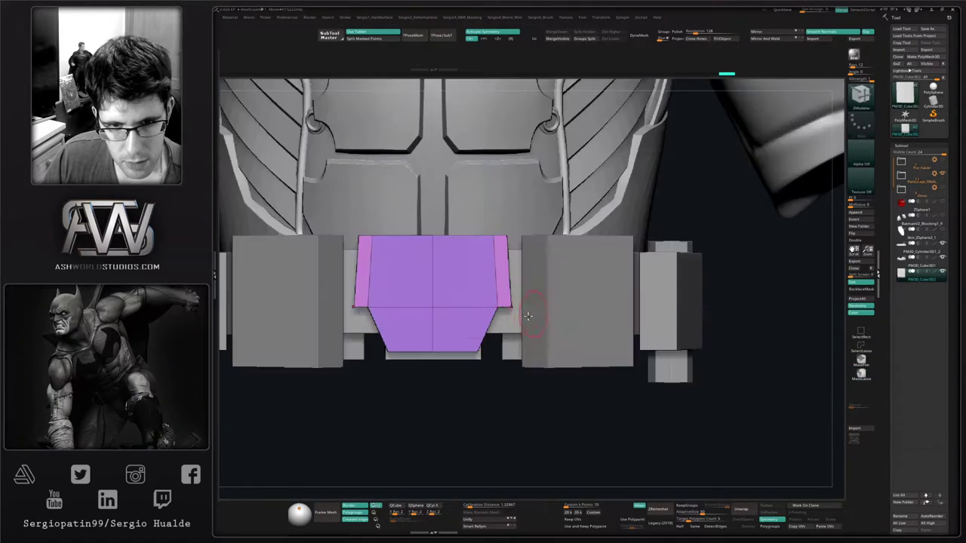
Scale the buckle up uniformly to about 1.11 and move it slightly forward on the belt
{"action": "right_click_drag", "start_coordinate": [533, 318], "coordinate": [481, 298], "text": "ctrl"}
{"action": "right_click", "coordinate": [481, 299]}
{"action": "right_click_drag", "start_coordinate": [506, 419], "coordinate": [472, 332], "text": "ctrl"}
{"action": "key", "text": "w"}
{"action": "left_click_drag", "start_coordinate": [465, 294], "coordinate": [470, 294]}
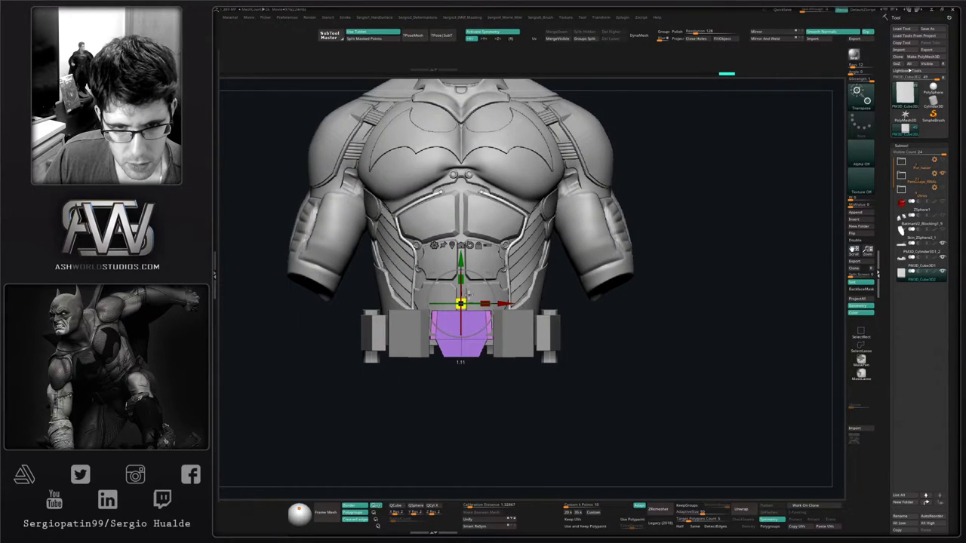
{"action": "right_click_drag", "start_coordinate": [491, 297], "coordinate": [473, 345]}
{"action": "left_click_drag", "start_coordinate": [468, 287], "coordinate": [466, 293]}
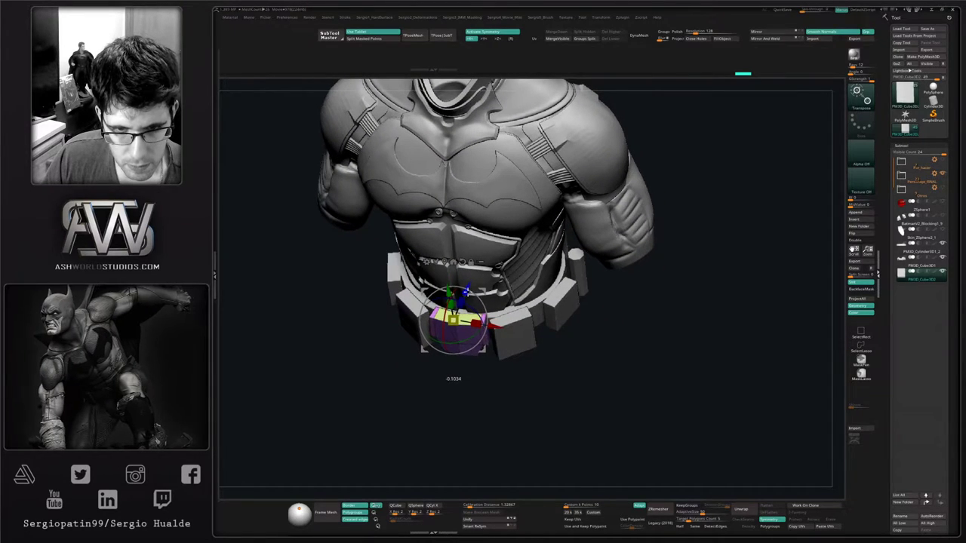
Isolate the buckle in side view, mask its front and move the back faces forward to make it thinner
{"action": "right_click_drag", "start_coordinate": [521, 359], "coordinate": [534, 412]}
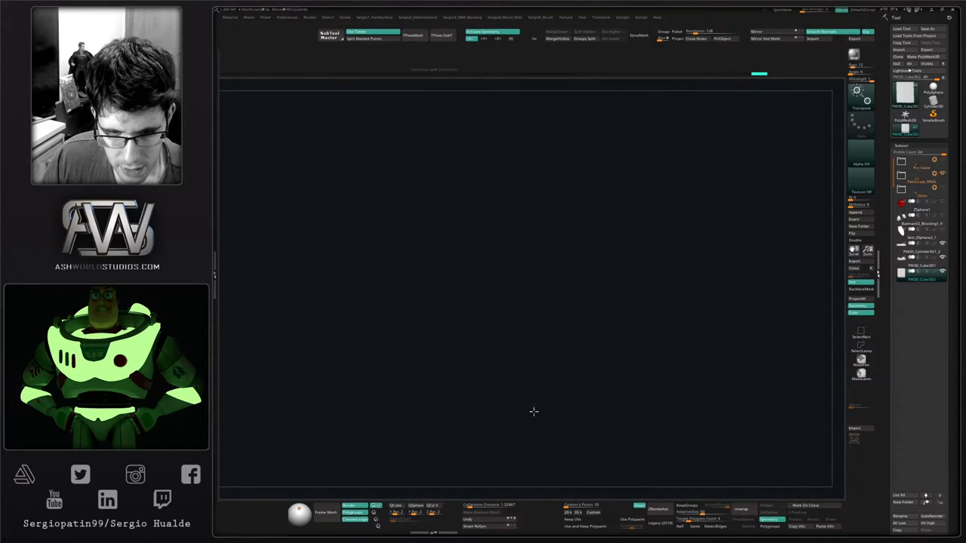
{"action": "right_click_drag", "start_coordinate": [477, 382], "coordinate": [487, 483], "text": "ctrl"}
{"action": "right_click_drag", "start_coordinate": [504, 271], "coordinate": [478, 287]}
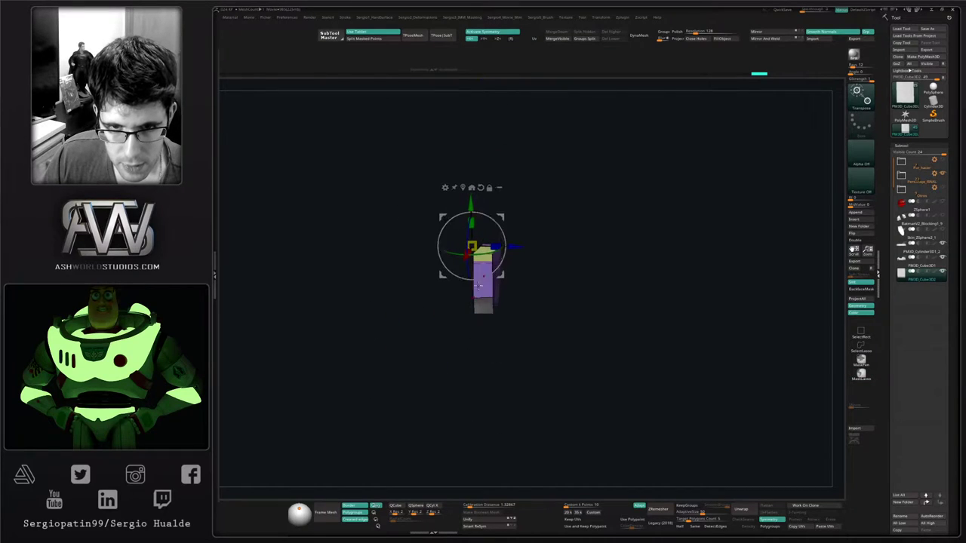
{"action": "mouse_move", "coordinate": [524, 257]}
{"action": "right_mouse_down", "text": "shift"}
{"action": "mouse_move", "coordinate": [530, 266]}
{"action": "mouse_move", "coordinate": [503, 334]}
{"action": "right_mouse_up", "text": "shift"}
{"action": "right_click_drag", "start_coordinate": [498, 377], "coordinate": [490, 183], "text": "alt"}
{"action": "right_click_drag", "start_coordinate": [464, 483], "coordinate": [479, 265], "text": "alt"}
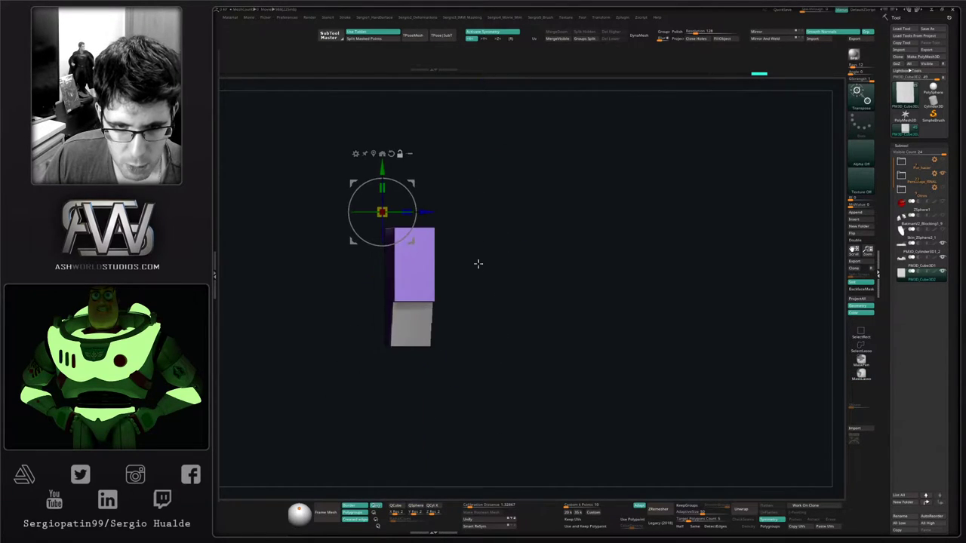
{"action": "mouse_move", "coordinate": [410, 193]}
{"action": "left_mouse_down", "text": "ctrl"}
{"action": "mouse_move", "coordinate": [405, 302]}
{"action": "mouse_move", "coordinate": [477, 339]}
{"action": "left_mouse_up", "text": "ctrl"}
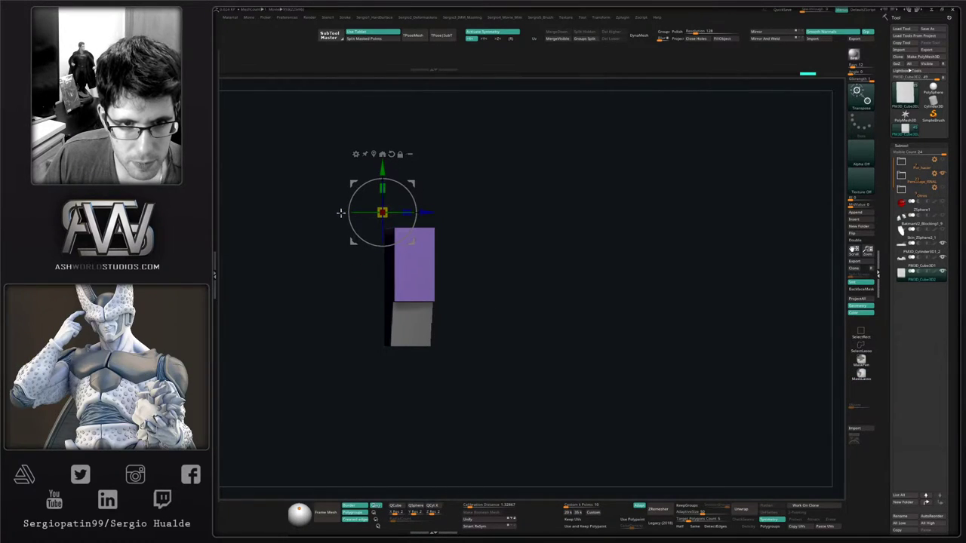
{"action": "left_click_drag", "start_coordinate": [419, 212], "coordinate": [401, 212]}
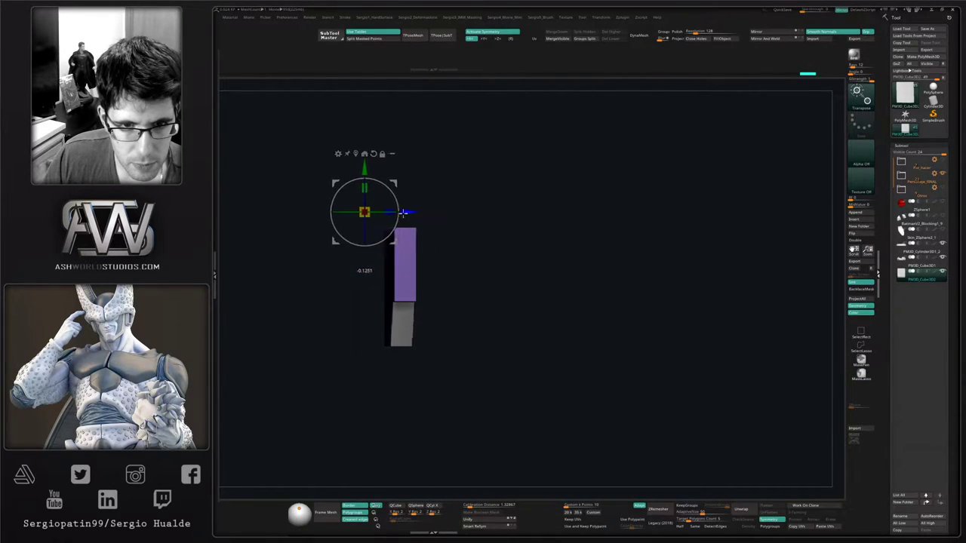
{"action": "right_click_drag", "start_coordinate": [406, 332], "coordinate": [453, 291], "text": "ctrl"}
{"action": "left_click_drag", "start_coordinate": [453, 291], "coordinate": [462, 301], "text": "ctrl"}
{"action": "key", "text": "shift+s"}
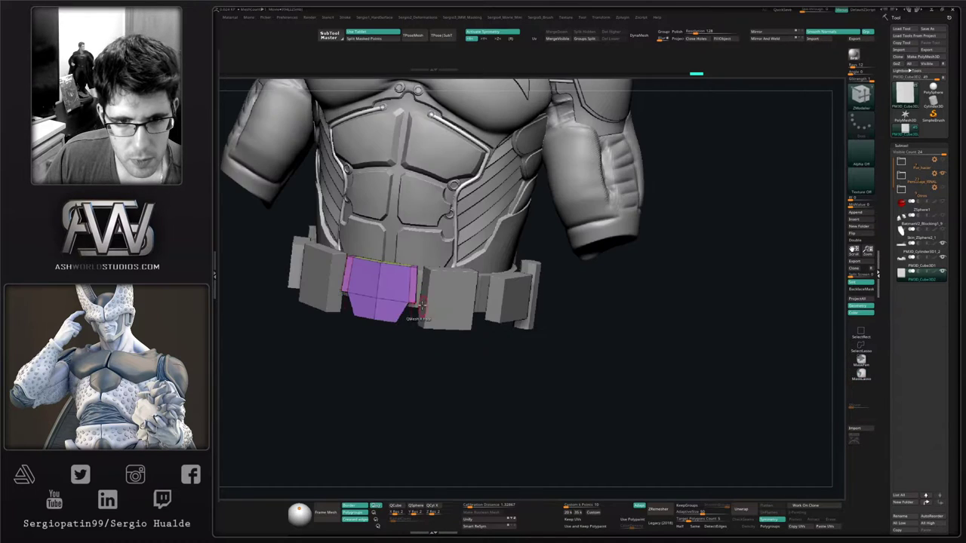
Hide the polyframe and examine the buckle's proportions against the torso and pouches
{"action": "right_click_drag", "start_coordinate": [424, 349], "coordinate": [422, 299], "text": "ctrl"}
{"action": "key", "text": "shift+f"}
{"action": "right_click_drag", "start_coordinate": [423, 298], "coordinate": [494, 314]}
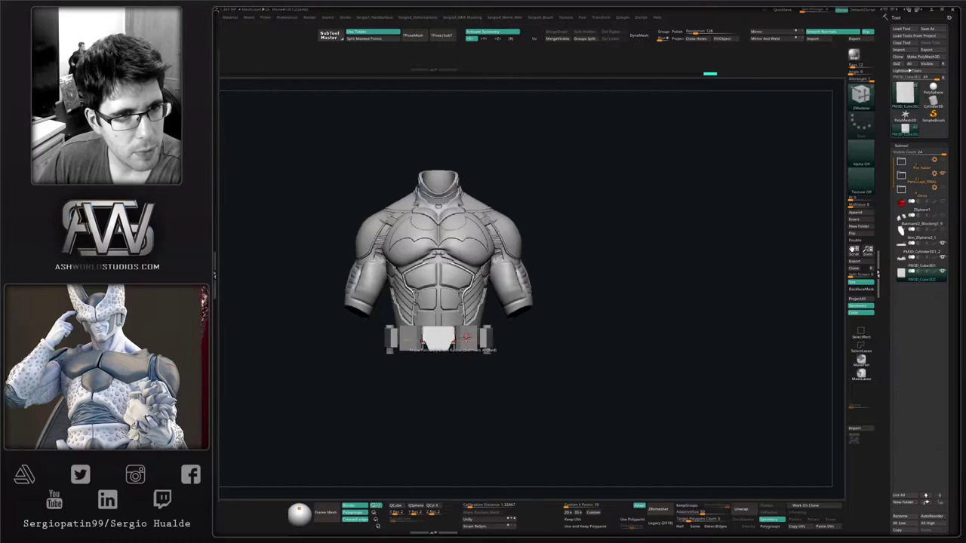
{"action": "right_click_drag", "start_coordinate": [461, 264], "coordinate": [467, 361]}
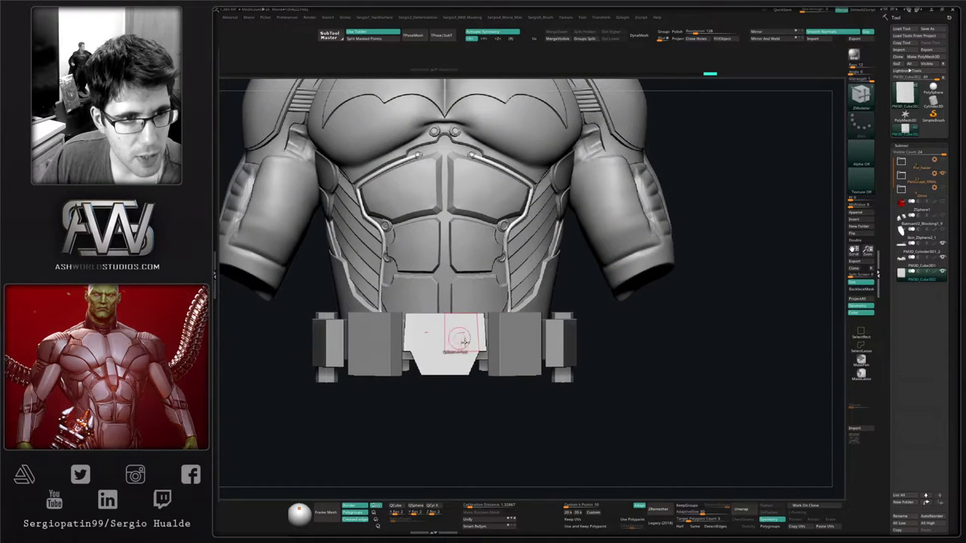
{"action": "right_click_drag", "start_coordinate": [528, 351], "coordinate": [513, 370]}
Select the pouch block subtool, centre the gizmo on a front pouch, and isolate the subtool viewed from above
{"action": "left_click", "coordinate": [507, 337], "text": "alt"}
{"action": "key", "text": "w"}
{"action": "left_click", "coordinate": [501, 340], "text": "alt"}
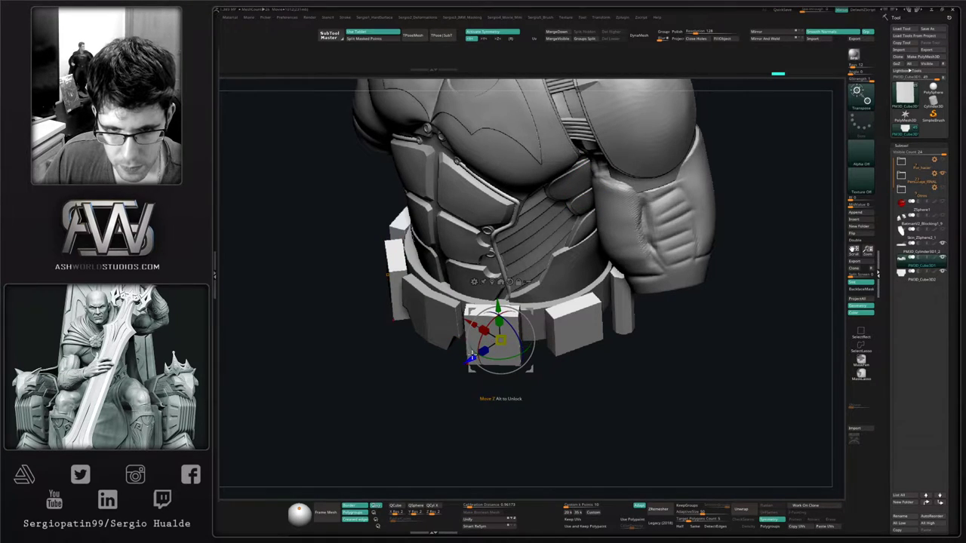
{"action": "left_click_drag", "start_coordinate": [471, 355], "coordinate": [481, 348]}
{"action": "key", "text": "ctrl+z"}
{"action": "right_click_drag", "start_coordinate": [512, 311], "coordinate": [516, 400]}
{"action": "key", "text": "alt+s"}
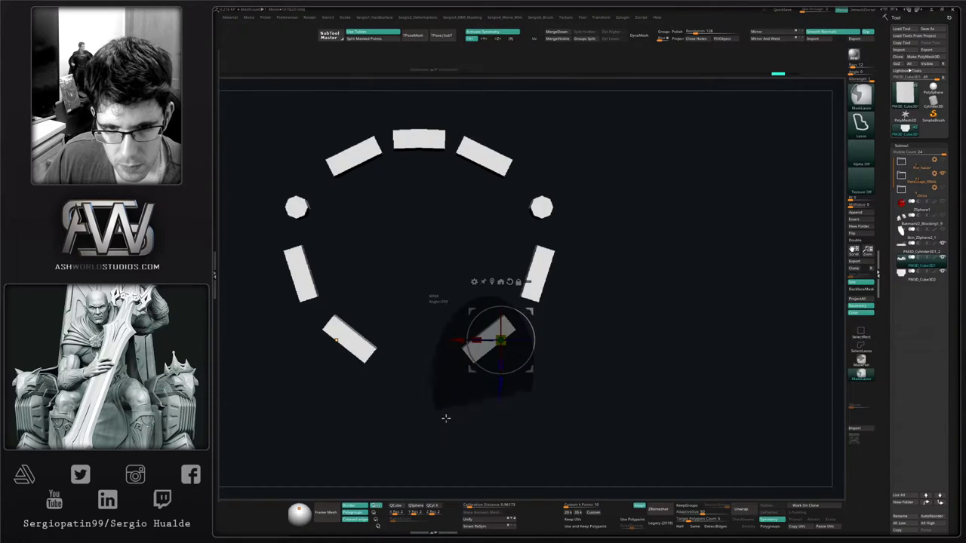
Mask everything except the front pouch pair and nudge that pair into place along the belt's curve
{"action": "left_click_drag", "start_coordinate": [446, 418], "coordinate": [459, 418], "text": "ctrl"}
{"action": "left_click", "coordinate": [519, 383], "text": "ctrl"}
{"action": "key", "text": "alt+s"}
{"action": "left_click_drag", "start_coordinate": [526, 366], "coordinate": [536, 360]}
{"action": "right_click_drag", "start_coordinate": [538, 369], "coordinate": [537, 449]}
{"action": "key", "text": "alt+s"}
{"action": "right_click_drag", "start_coordinate": [520, 358], "coordinate": [513, 299], "text": "alt"}
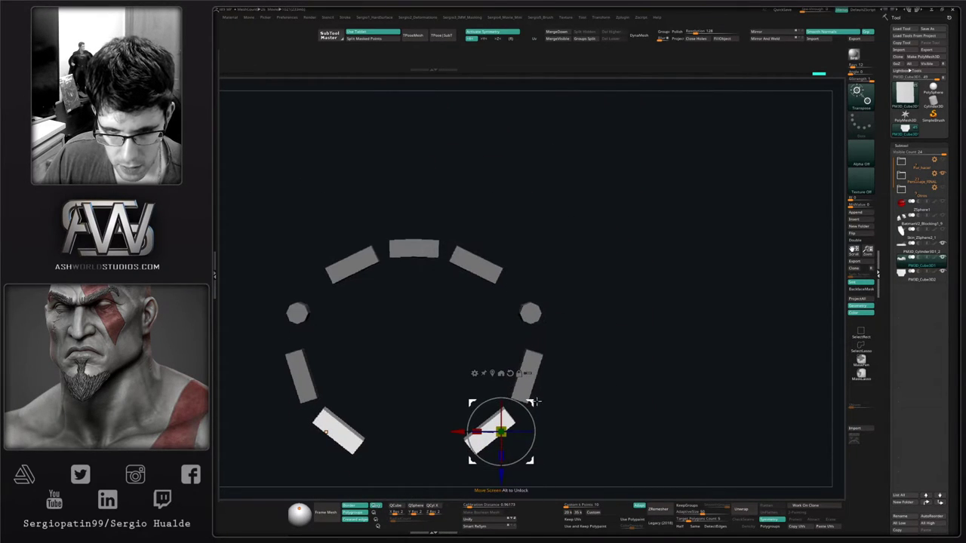
{"action": "mouse_move", "coordinate": [537, 402]}
{"action": "left_mouse_down"}
{"action": "mouse_move", "coordinate": [535, 410]}
{"action": "mouse_move", "coordinate": [538, 398]}
{"action": "left_mouse_up"}
Mask the pouches around the neighbouring side pair, check their placement around the torso, and clear the mask
{"action": "mouse_move", "coordinate": [557, 361]}
{"action": "left_mouse_down", "text": "ctrl"}
{"action": "mouse_move", "coordinate": [562, 350]}
{"action": "mouse_move", "coordinate": [505, 385]}
{"action": "mouse_move", "coordinate": [560, 376]}
{"action": "mouse_move", "coordinate": [536, 396]}
{"action": "left_mouse_up", "text": "ctrl"}
{"action": "left_click", "coordinate": [573, 362], "text": "ctrl"}
{"action": "key", "text": "alt+s"}
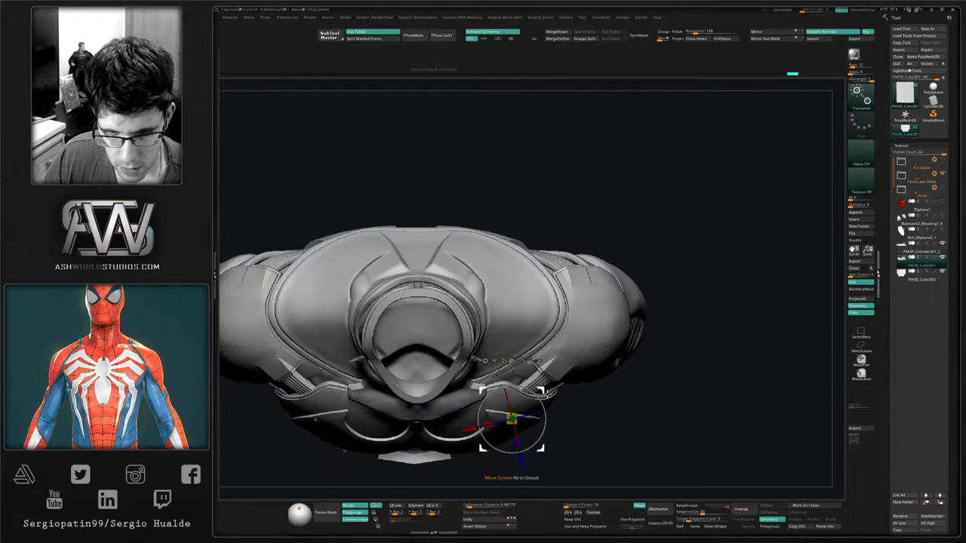
{"action": "right_click_drag", "start_coordinate": [544, 390], "coordinate": [541, 317]}
{"action": "mouse_move", "coordinate": [584, 411]}
{"action": "right_mouse_down"}
{"action": "mouse_move", "coordinate": [542, 412]}
{"action": "mouse_move", "coordinate": [545, 381]}
{"action": "right_mouse_up"}
{"action": "right_click_drag", "start_coordinate": [545, 381], "coordinate": [587, 405]}
{"action": "right_click_drag", "start_coordinate": [587, 404], "coordinate": [571, 357], "text": "alt"}
{"action": "left_click_drag", "start_coordinate": [571, 358], "coordinate": [585, 373], "text": "ctrl"}
Select the buckle subtool, reset the gizmo orientation, and push the buckle slightly toward the torso
{"action": "key", "text": "q"}
{"action": "right_click_drag", "start_coordinate": [462, 402], "coordinate": [505, 445]}
{"action": "left_click", "coordinate": [510, 397], "text": "alt"}
{"action": "key", "text": "w"}
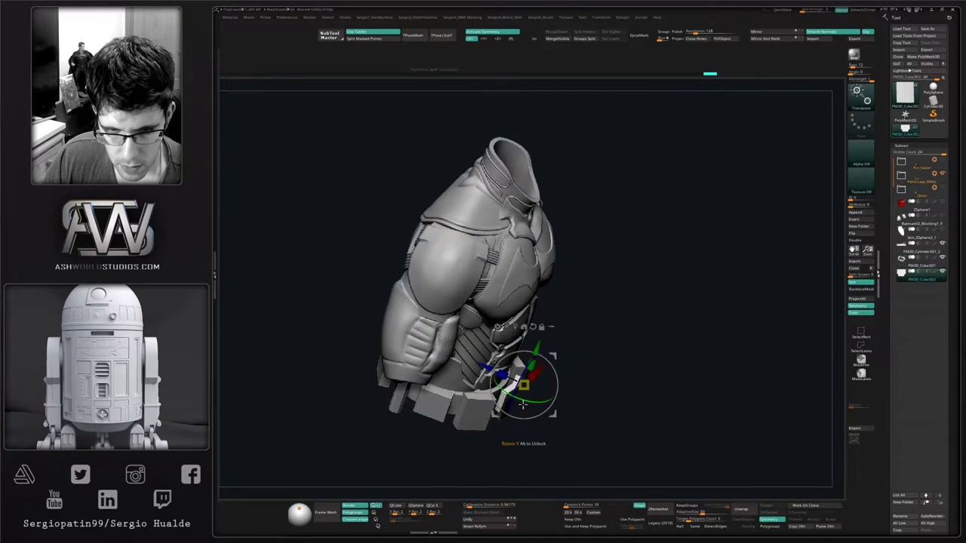
{"action": "left_click", "coordinate": [533, 327]}
{"action": "right_click_drag", "start_coordinate": [557, 401], "coordinate": [583, 401]}
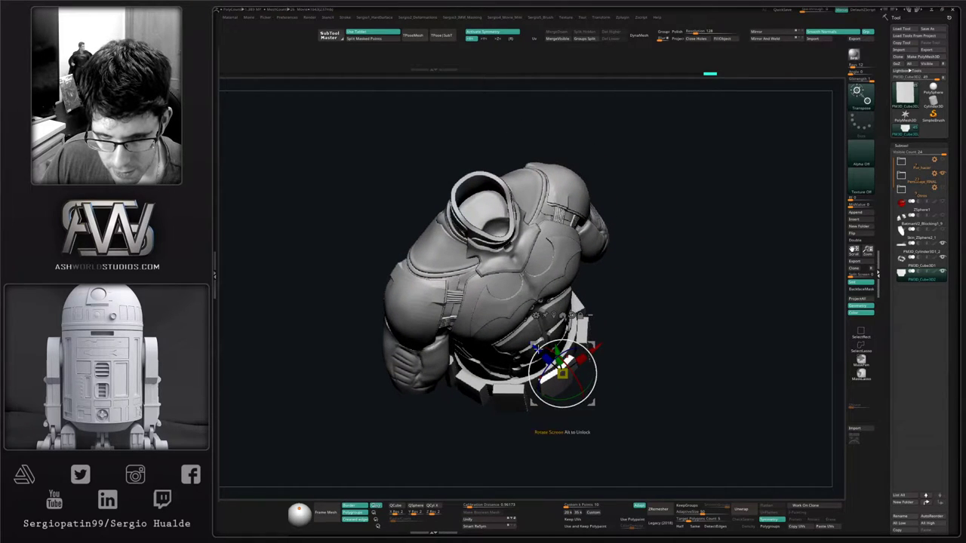
{"action": "left_click_drag", "start_coordinate": [536, 349], "coordinate": [532, 347]}
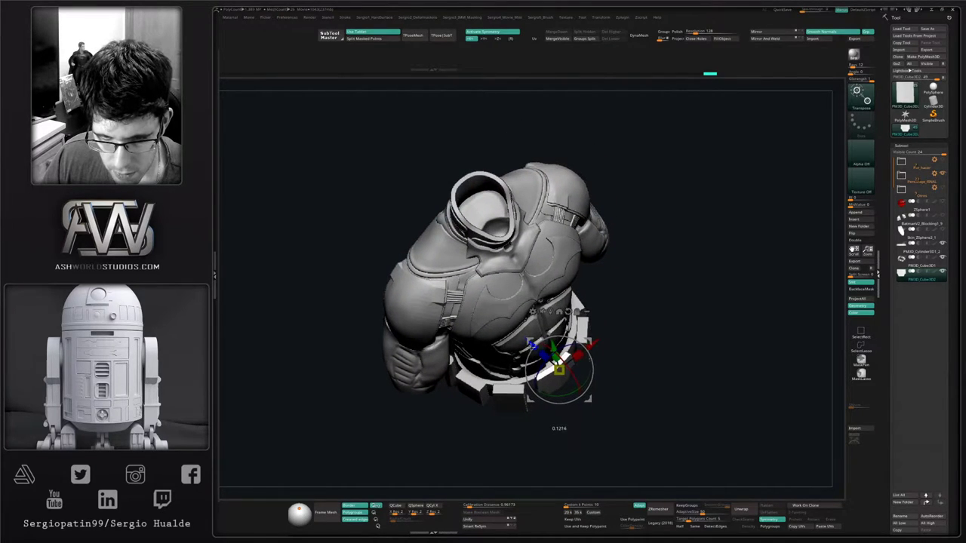
{"action": "right_click_drag", "start_coordinate": [543, 377], "coordinate": [562, 362]}
{"action": "left_click_drag", "start_coordinate": [563, 370], "coordinate": [563, 371]}
Isolate the buckle in front view, mask all but its front side edges, and move them slightly inward
{"action": "mouse_move", "coordinate": [560, 420]}
{"action": "right_mouse_down", "text": "shift"}
{"action": "mouse_move", "coordinate": [569, 394]}
{"action": "mouse_move", "coordinate": [550, 425]}
{"action": "right_mouse_up", "text": "shift"}
{"action": "key", "text": "alt+s"}
{"action": "left_click_drag", "start_coordinate": [565, 295], "coordinate": [605, 295], "text": "ctrl"}
{"action": "left_click", "coordinate": [609, 289], "text": "ctrl"}
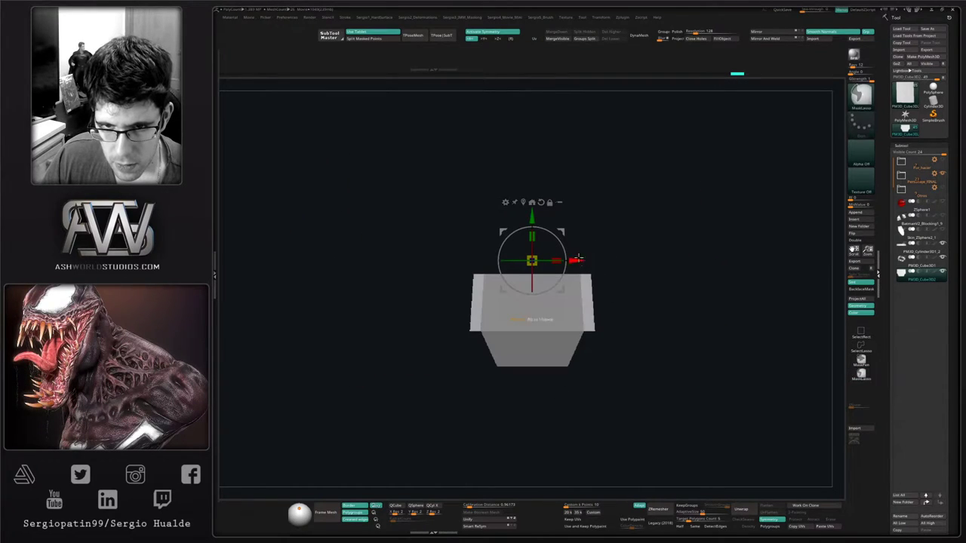
{"action": "left_click_drag", "start_coordinate": [576, 259], "coordinate": [572, 260]}
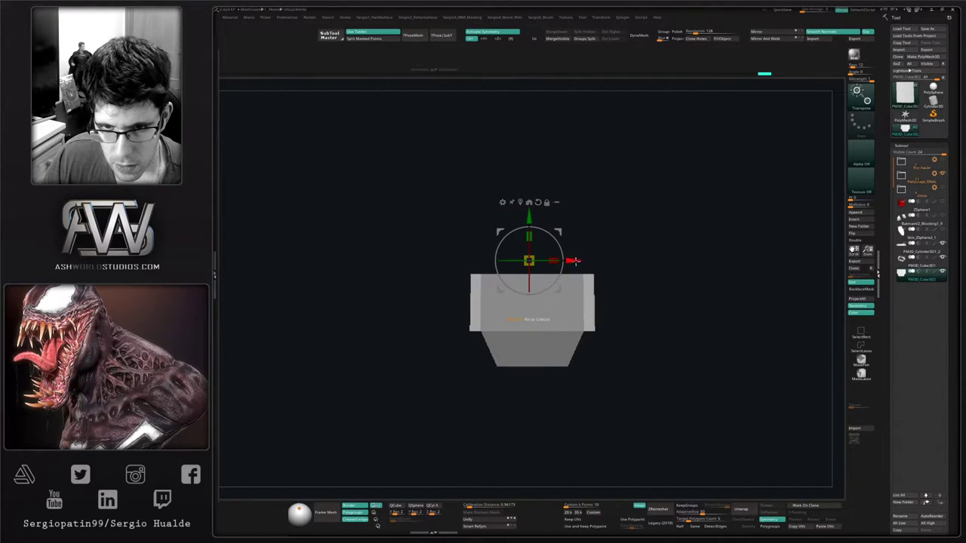
Show the full torso, clear the buckle's mask, and raise the buckle slightly on the belt
{"action": "key", "text": "q"}
{"action": "right_click_drag", "start_coordinate": [589, 359], "coordinate": [571, 335], "text": "ctrl"}
{"action": "key", "text": "alt+s"}
{"action": "right_click_drag", "start_coordinate": [577, 271], "coordinate": [585, 423], "text": "alt"}
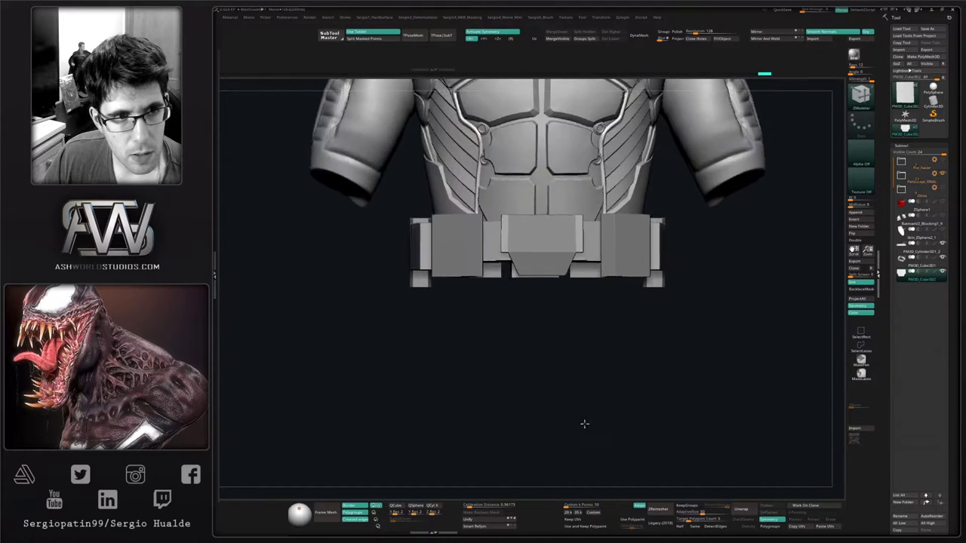
{"action": "left_click_drag", "start_coordinate": [552, 328], "coordinate": [560, 337], "text": "ctrl"}
{"action": "key", "text": "w"}
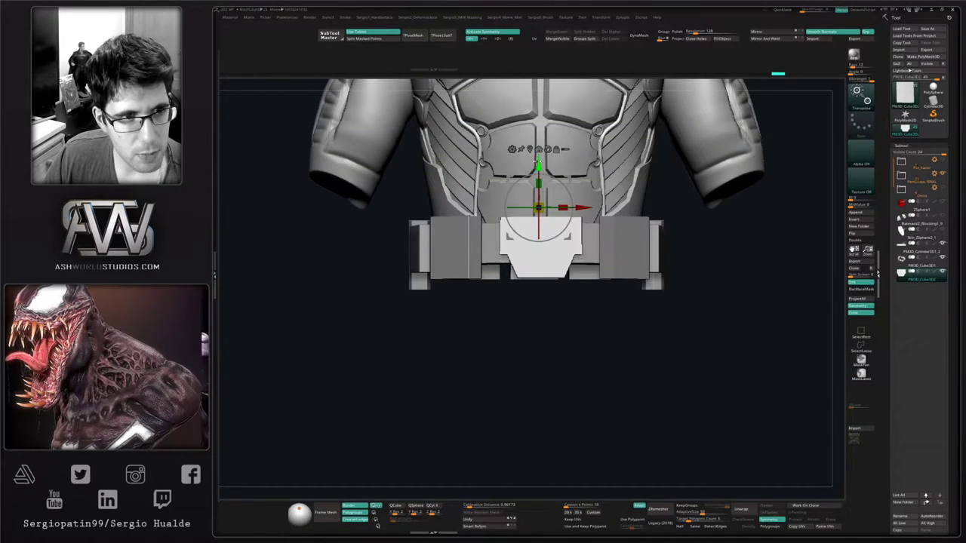
{"action": "left_click_drag", "start_coordinate": [537, 165], "coordinate": [535, 161]}
Isolate the buckle and use inverted masks to pull the middle of its upper edge down into a shallow curve
{"action": "key", "text": "alt+s"}
{"action": "key", "text": "f"}
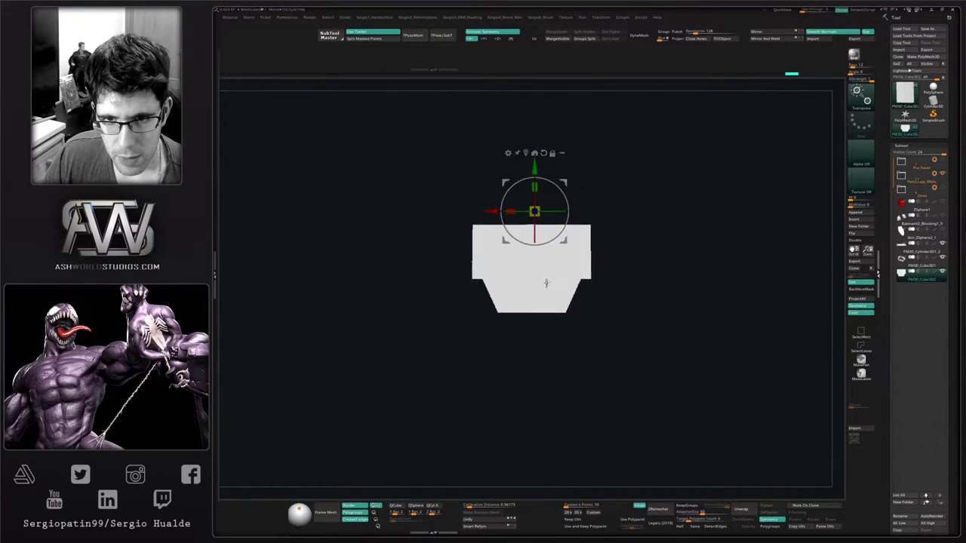
{"action": "left_click", "coordinate": [549, 254], "text": "ctrl"}
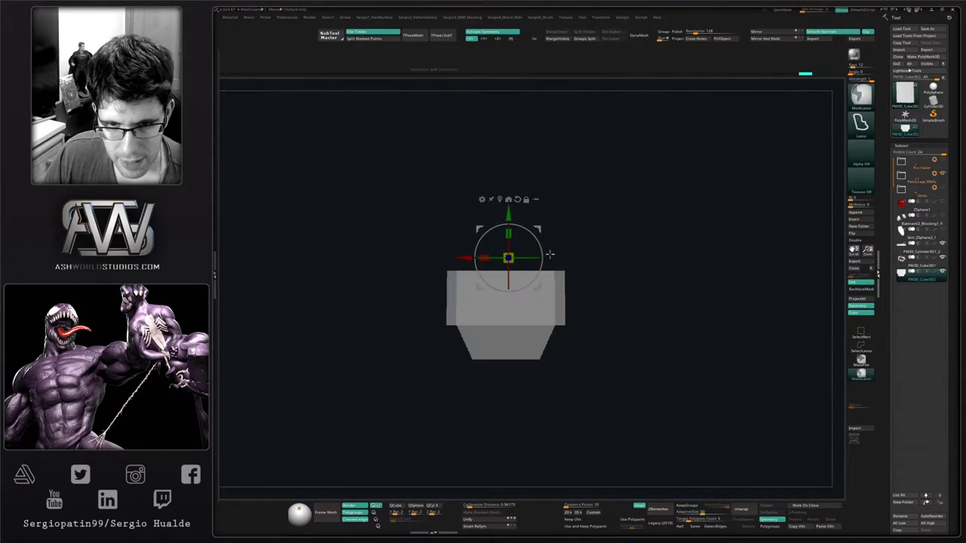
{"action": "left_click_drag", "start_coordinate": [508, 214], "coordinate": [509, 212]}
{"action": "left_click", "coordinate": [565, 256], "text": "ctrl"}
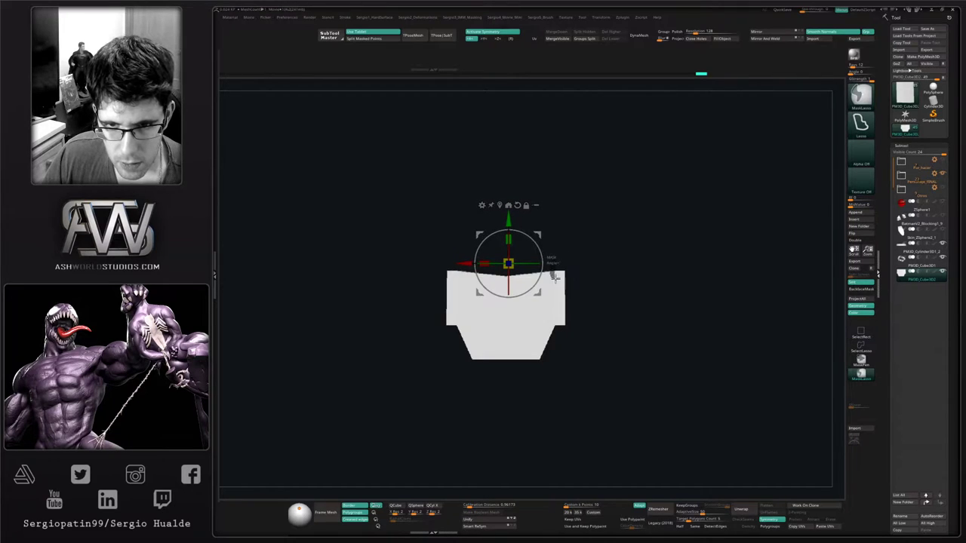
{"action": "left_click_drag", "start_coordinate": [556, 279], "coordinate": [562, 265], "text": "ctrl"}
{"action": "left_click", "coordinate": [567, 248], "text": "ctrl"}
{"action": "left_click_drag", "start_coordinate": [508, 218], "coordinate": [508, 220]}
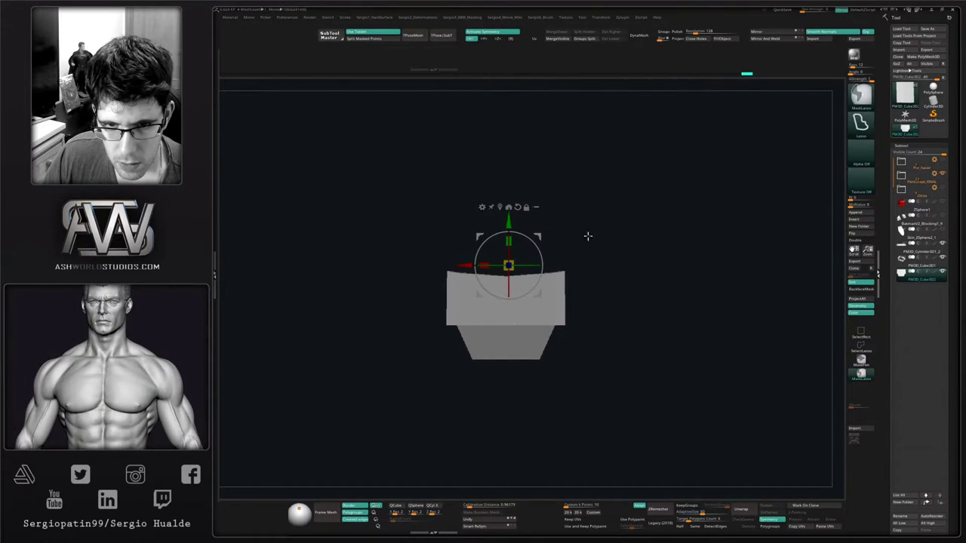
{"action": "left_click_drag", "start_coordinate": [588, 237], "coordinate": [588, 318], "text": "ctrl"}
Show the full torso, enlarge the buckle slightly, and raise it on the belt
{"action": "key", "text": "alt+s"}
{"action": "right_click_drag", "start_coordinate": [560, 274], "coordinate": [561, 498], "text": "alt"}
{"action": "mouse_move", "coordinate": [521, 256]}
{"action": "right_mouse_down", "text": "ctrl"}
{"action": "mouse_move", "coordinate": [513, 417]}
{"action": "mouse_move", "coordinate": [507, 256]}
{"action": "right_mouse_up", "text": "ctrl"}
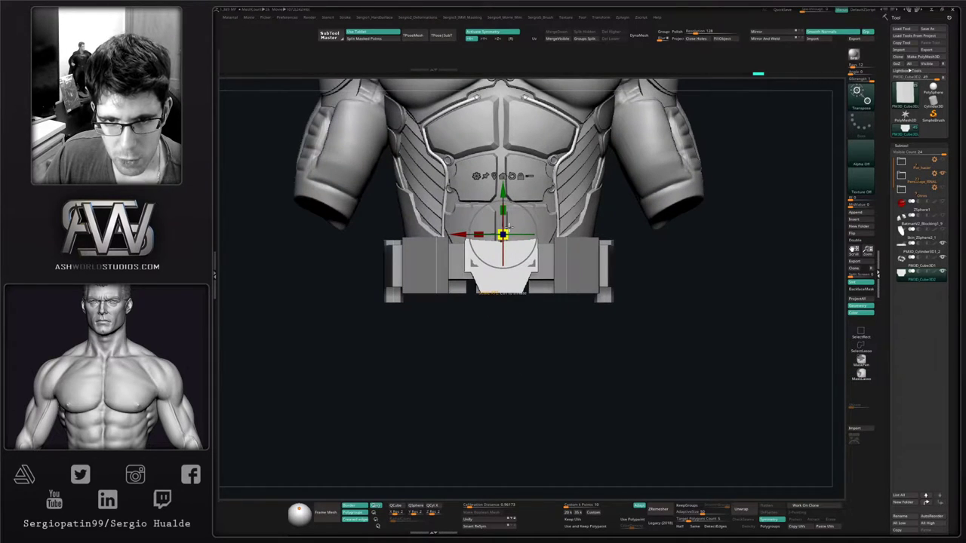
{"action": "left_click_drag", "start_coordinate": [505, 192], "coordinate": [504, 187]}
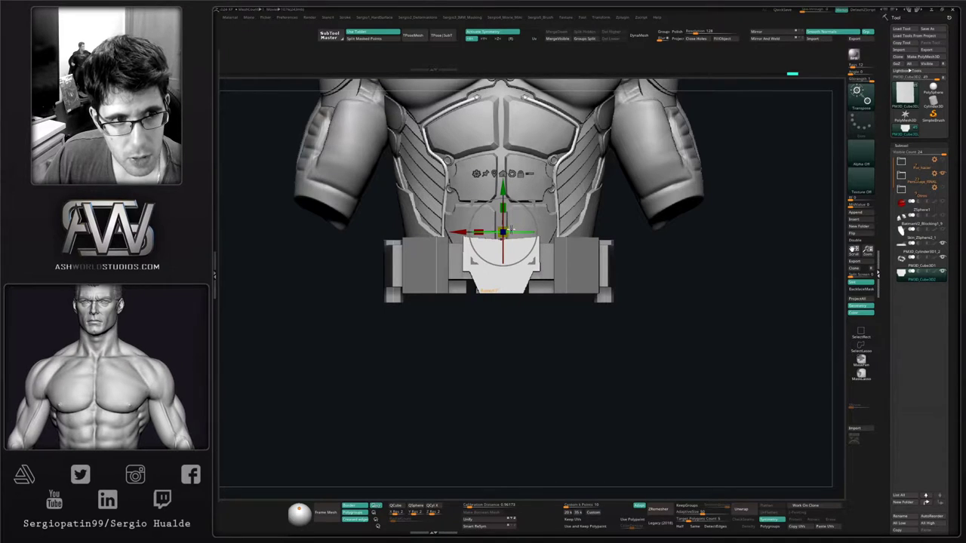
{"action": "key", "text": "q"}
Examine the belt's proportions against the torso from several angles, including the isolated body subtool
{"action": "mouse_move", "coordinate": [522, 308]}
{"action": "right_mouse_down", "text": "ctrl"}
{"action": "mouse_move", "coordinate": [498, 239]}
{"action": "mouse_move", "coordinate": [512, 339]}
{"action": "mouse_move", "coordinate": [572, 306]}
{"action": "mouse_move", "coordinate": [608, 265]}
{"action": "mouse_move", "coordinate": [632, 274]}
{"action": "right_mouse_up", "text": "ctrl"}
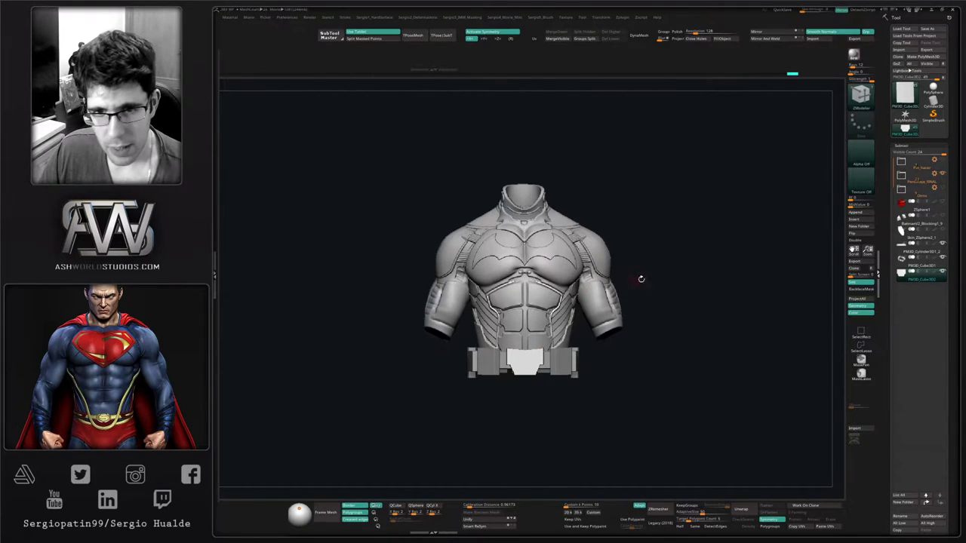
{"action": "right_click_drag", "start_coordinate": [658, 283], "coordinate": [576, 352]}
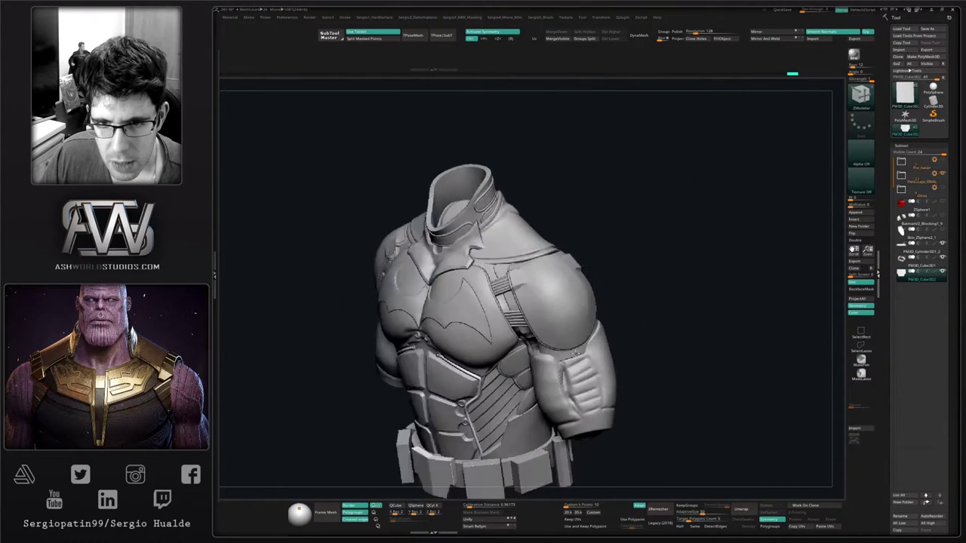
{"action": "left_click_drag", "start_coordinate": [575, 352], "coordinate": [598, 299]}
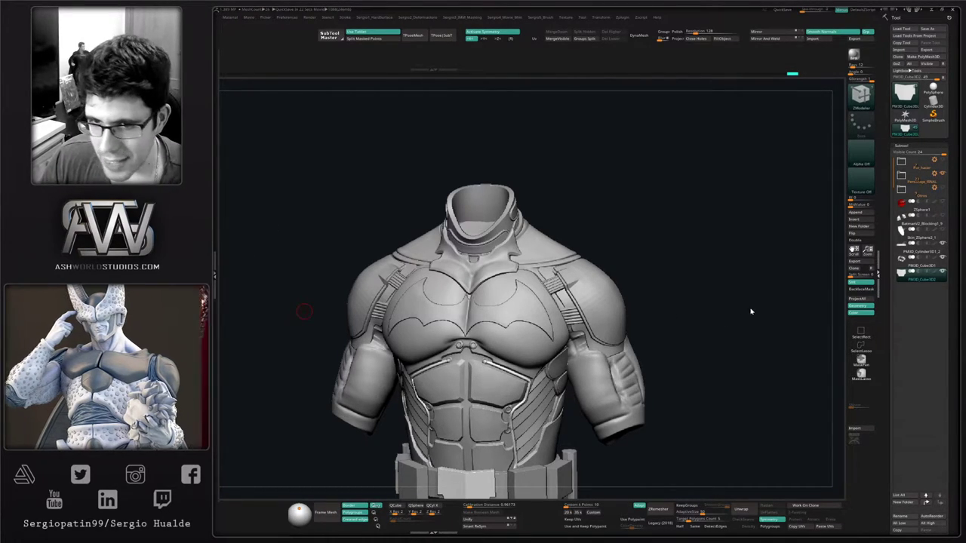
{"action": "left_click_drag", "start_coordinate": [750, 310], "coordinate": [709, 332]}
{"action": "left_click", "coordinate": [624, 371], "text": "alt"}
{"action": "left_click_drag", "start_coordinate": [669, 371], "coordinate": [674, 339]}
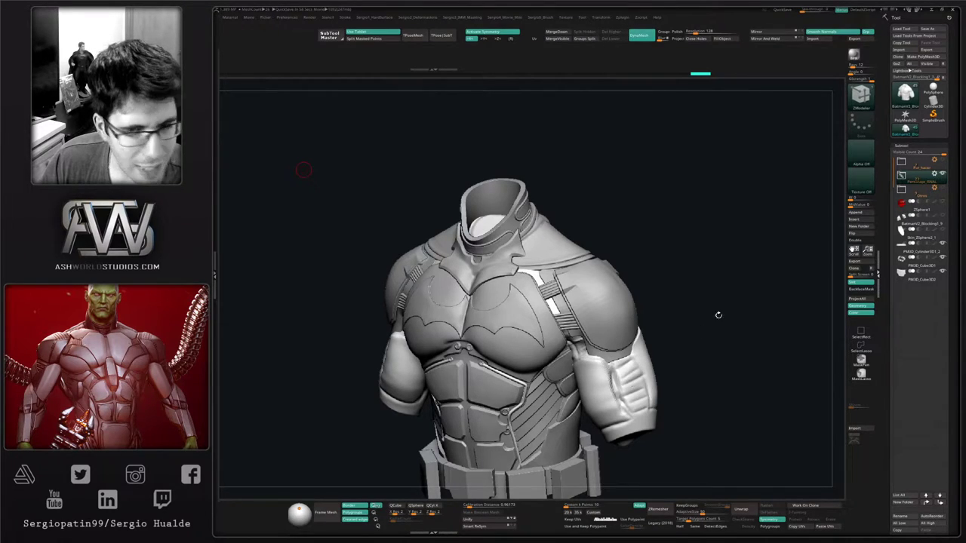
{"action": "left_click_drag", "start_coordinate": [718, 315], "coordinate": [613, 344]}
{"action": "left_click_drag", "start_coordinate": [729, 288], "coordinate": [753, 279]}
{"action": "key", "text": "alt+s"}
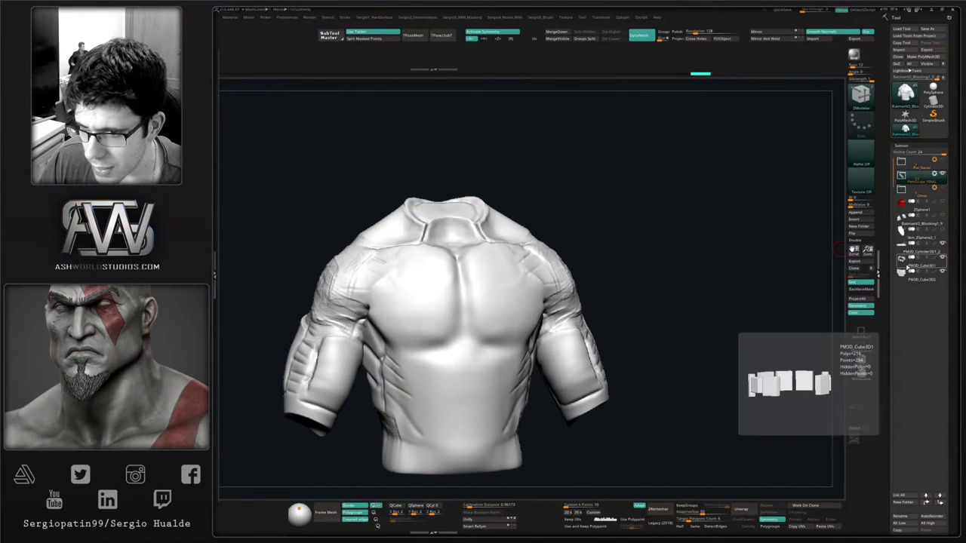
Merge the waist band, pouch blocks and buckle down into a single belt subtool
{"action": "left_click", "coordinate": [909, 250]}
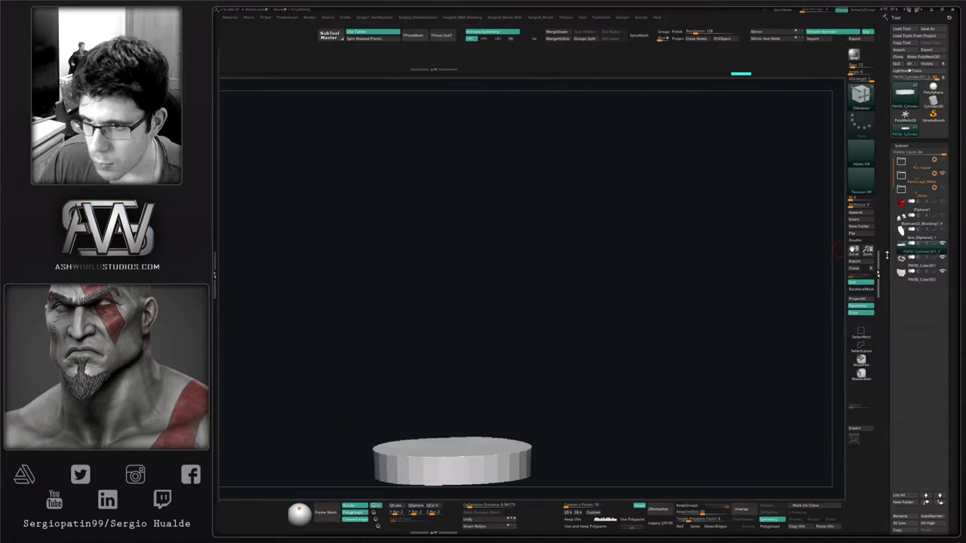
{"action": "left_click", "coordinate": [558, 32]}
{"action": "left_click", "coordinate": [567, 47]}
{"action": "left_click", "coordinate": [561, 32]}
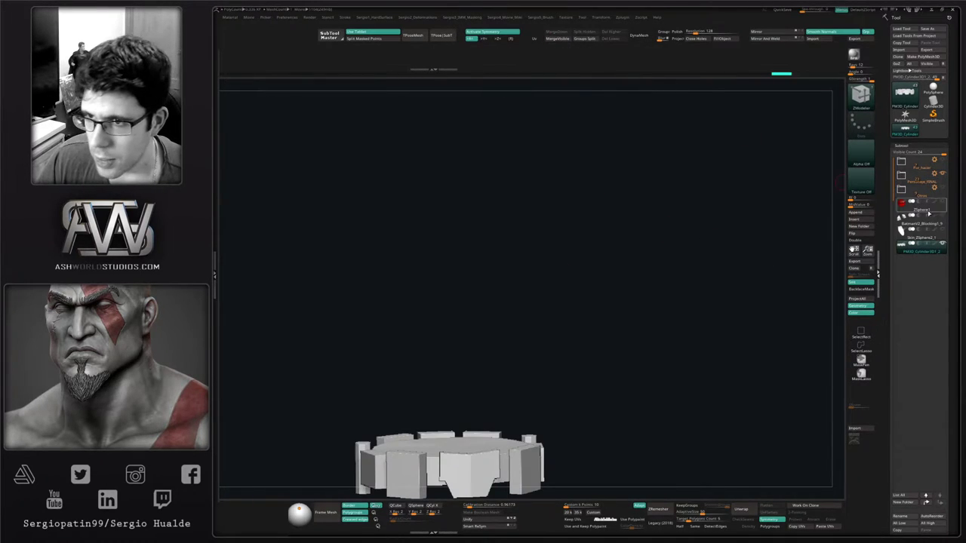
Move the merged belt subtool into the first subtool folder, collapse the folder, and view the torso from the front
{"action": "left_click", "coordinate": [902, 162]}
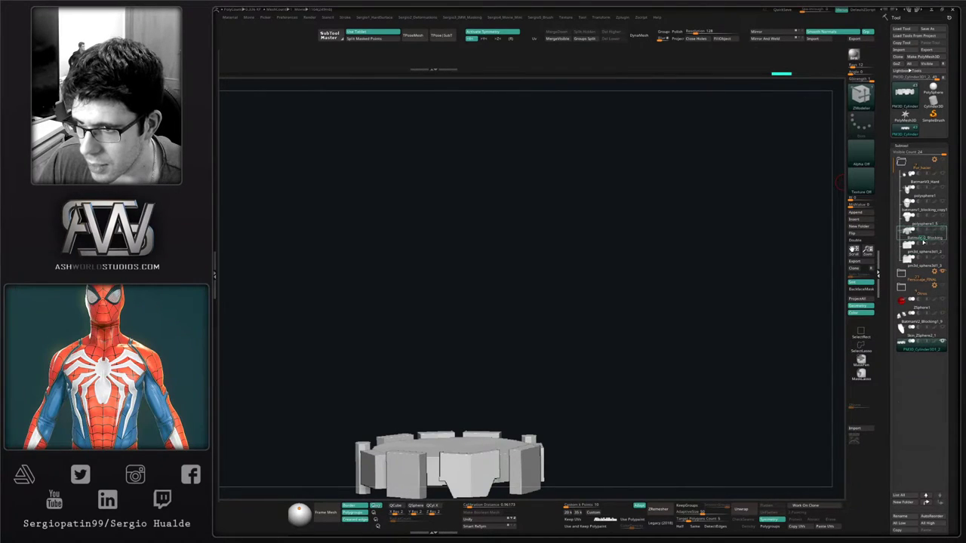
{"action": "left_click_drag", "start_coordinate": [923, 241], "coordinate": [920, 247]}
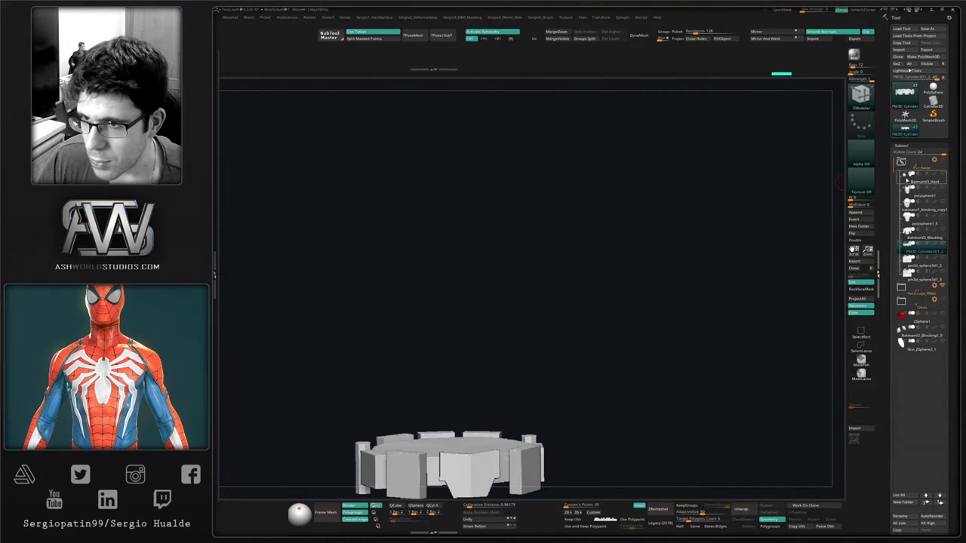
{"action": "left_click", "coordinate": [901, 161]}
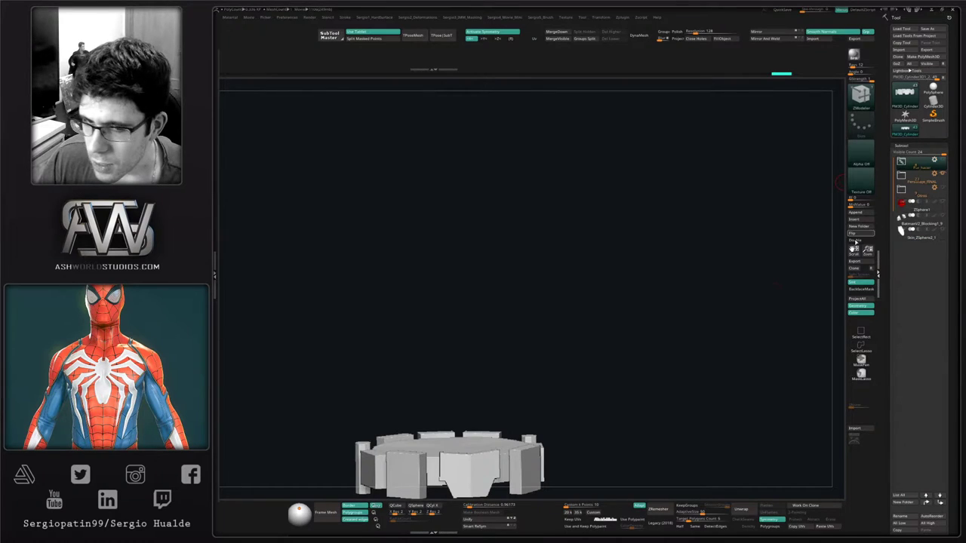
{"action": "left_click_drag", "start_coordinate": [659, 372], "coordinate": [563, 376], "text": "alt"}
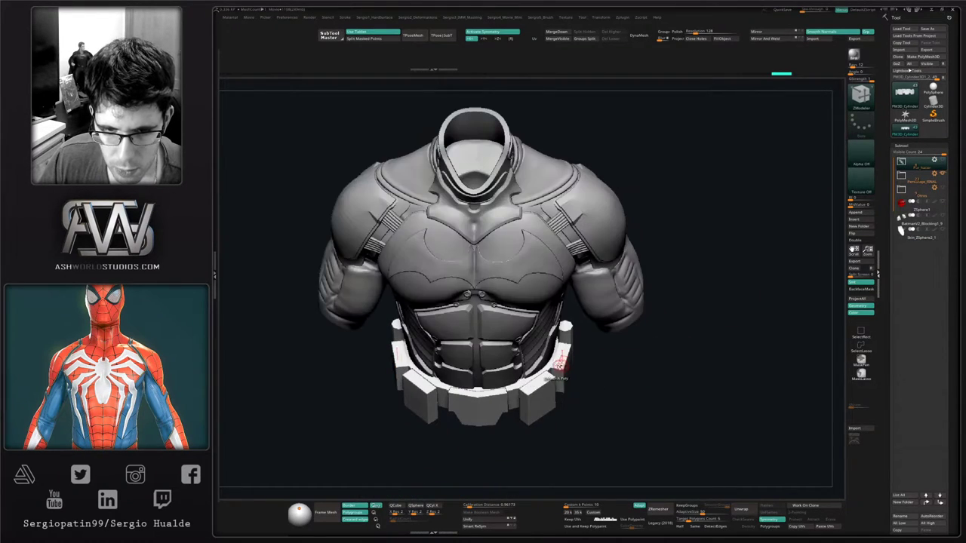
{"action": "right_click_drag", "start_coordinate": [548, 379], "coordinate": [528, 388], "text": "shift"}
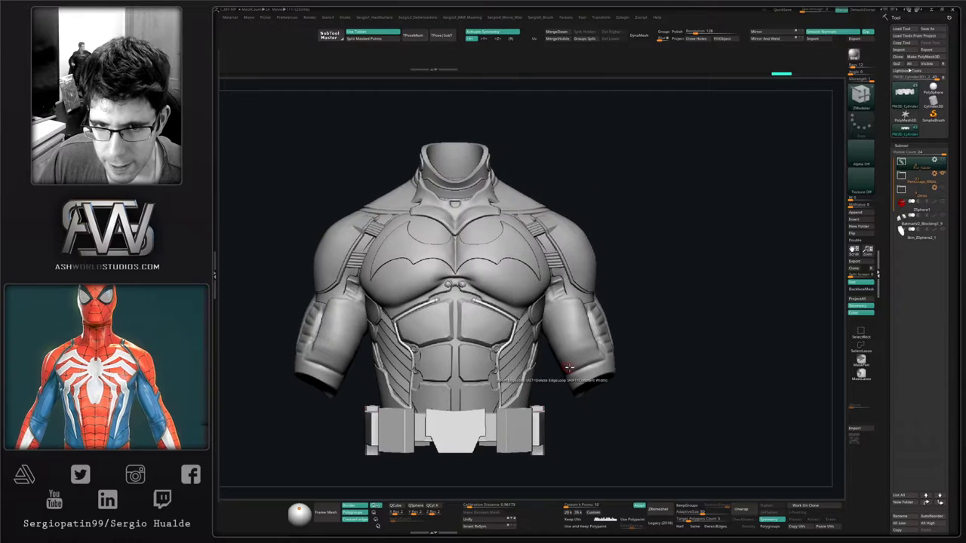
Isolate the torso body, expand its subtool folder, duplicate the body, and select the duplicate
{"action": "left_click", "coordinate": [598, 372], "text": "alt"}
{"action": "left_click_drag", "start_coordinate": [634, 367], "coordinate": [641, 381]}
{"action": "key", "text": "alt+s"}
{"action": "left_click", "coordinate": [901, 175]}
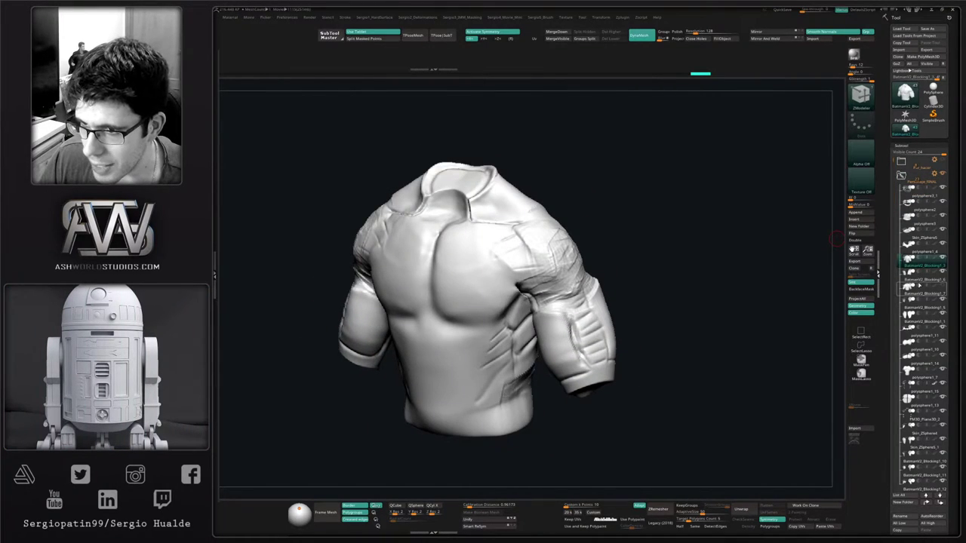
{"action": "key", "text": "ctrl+shift+d"}
{"action": "left_click", "coordinate": [917, 276]}
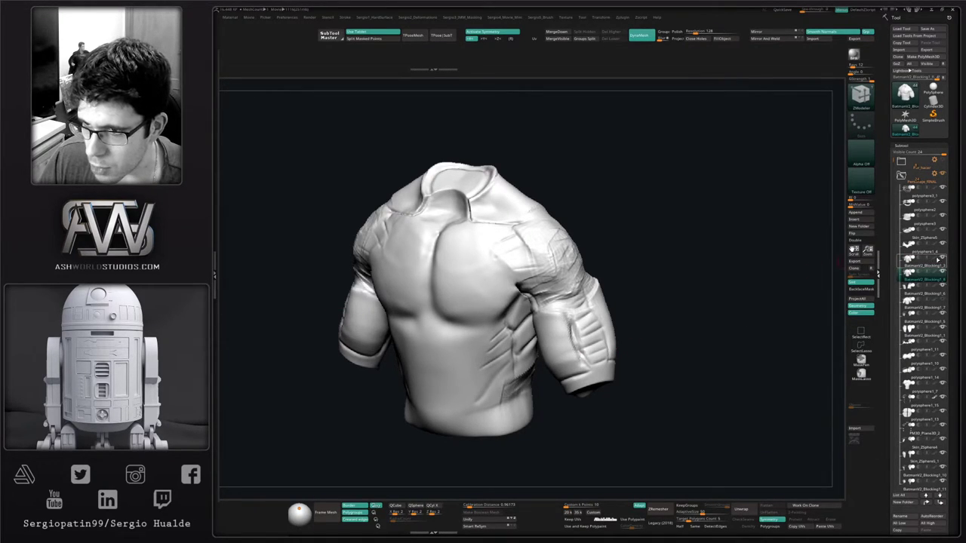
Face the duplicated body from the front, isolate it, and hide its arms so that only the trunk shows
{"action": "left_click_drag", "start_coordinate": [574, 340], "coordinate": [654, 340]}
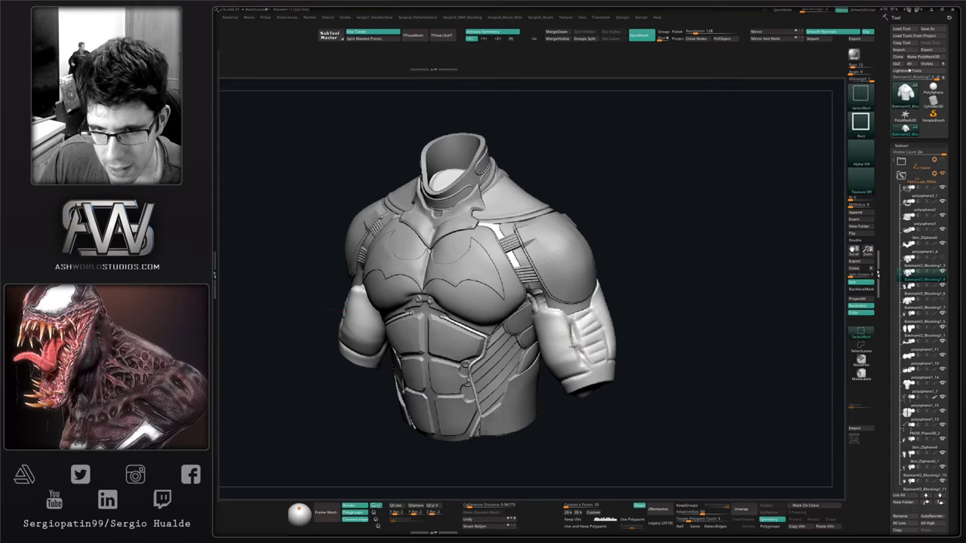
{"action": "key", "text": "alt+s"}
{"action": "right_click_drag", "start_coordinate": [594, 327], "coordinate": [567, 309], "text": "shift"}
{"action": "key", "text": "alt+s"}
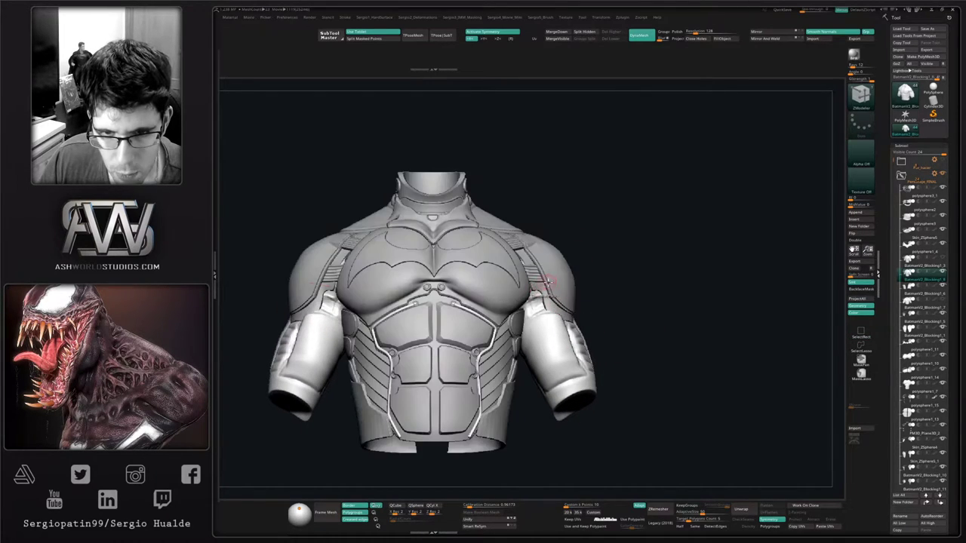
{"action": "key", "text": "alt+s"}
{"action": "left_click_drag", "start_coordinate": [605, 268], "coordinate": [547, 308], "text": "ctrl+shift"}
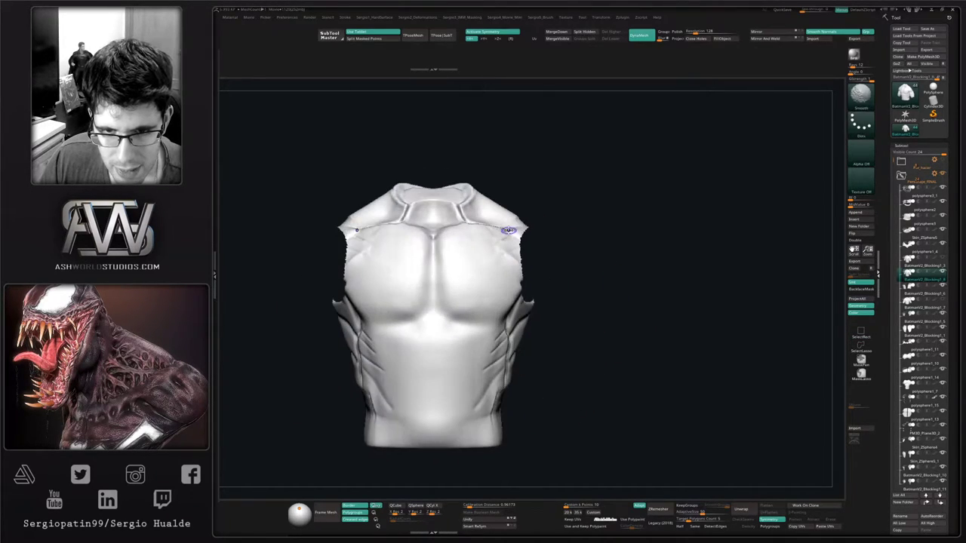
{"action": "mouse_move", "coordinate": [579, 237]}
{"action": "left_mouse_down", "text": "alt"}
{"action": "mouse_move", "coordinate": [569, 307]}
{"action": "mouse_move", "coordinate": [524, 278]}
{"action": "mouse_move", "coordinate": [560, 254]}
{"action": "mouse_move", "coordinate": [555, 271]}
{"action": "mouse_move", "coordinate": [481, 270]}
{"action": "mouse_move", "coordinate": [523, 340]}
{"action": "mouse_move", "coordinate": [610, 308]}
{"action": "left_mouse_up", "text": "alt"}
Activate the Clay brush and lasso selection, and bring the trunk into view from behind
{"action": "key", "text": "b"}
{"action": "key", "text": "c"}
{"action": "key", "text": "l"}
{"action": "left_click", "coordinate": [861, 346], "text": "ctrl+shift"}
{"action": "key", "text": "alt+s"}
{"action": "mouse_move", "coordinate": [610, 308]}
{"action": "right_mouse_down"}
{"action": "mouse_move", "coordinate": [539, 320]}
{"action": "mouse_move", "coordinate": [550, 294]}
{"action": "right_mouse_up"}
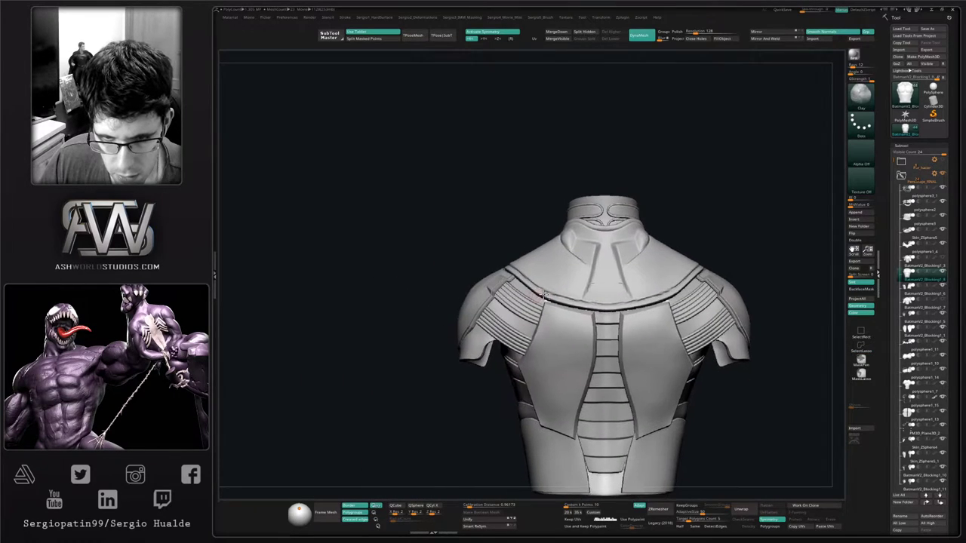
Show only the arms of the duplicated body and compare them with the back armour
{"action": "left_click_drag", "start_coordinate": [453, 363], "coordinate": [468, 393], "text": "ctrl+shift"}
{"action": "right_click_drag", "start_coordinate": [476, 369], "coordinate": [520, 393]}
{"action": "key", "text": "alt+s"}
{"action": "key", "text": "alt+s"}
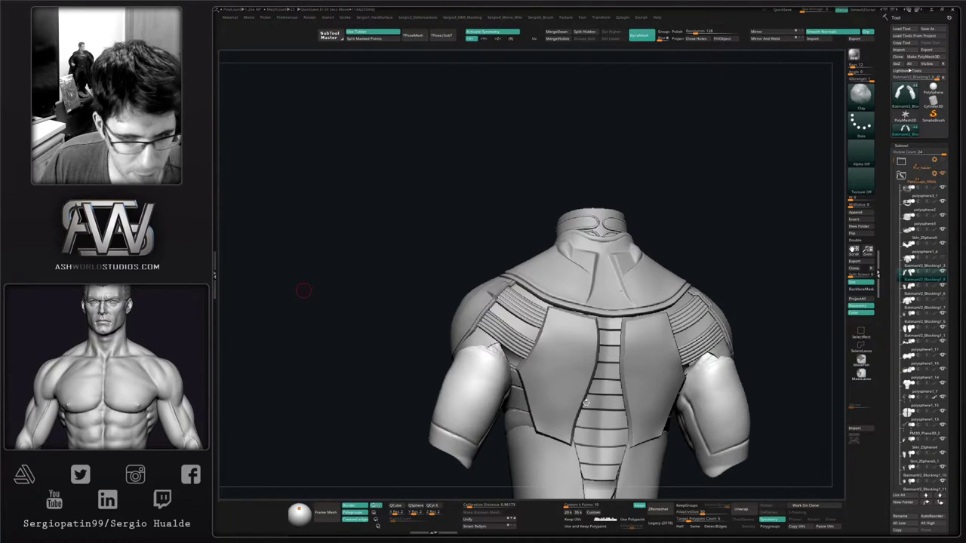
{"action": "mouse_move", "coordinate": [513, 368]}
{"action": "right_mouse_down"}
{"action": "mouse_move", "coordinate": [489, 358]}
{"action": "mouse_move", "coordinate": [503, 354]}
{"action": "mouse_move", "coordinate": [537, 397]}
{"action": "right_mouse_up"}
{"action": "key", "text": "alt+s"}
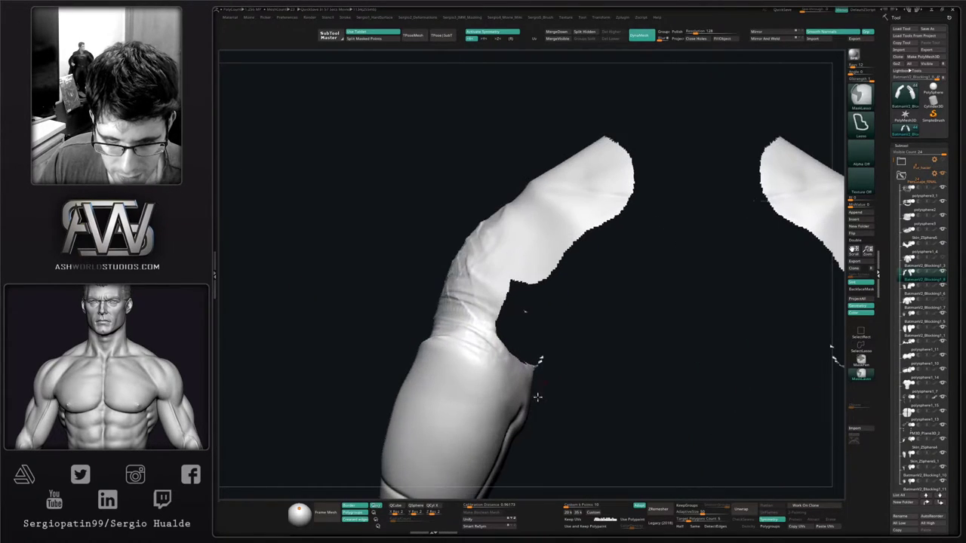
Show only the trunk again and reshape its underarm area with the Move brush
{"action": "left_click_drag", "start_coordinate": [570, 398], "coordinate": [583, 411], "text": "ctrl+shift"}
{"action": "right_click_drag", "start_coordinate": [526, 371], "coordinate": [514, 356]}
{"action": "key", "text": "b"}
{"action": "key", "text": "m"}
{"action": "key", "text": "v"}
{"action": "key", "text": "s"}
{"action": "left_click_drag", "start_coordinate": [514, 356], "coordinate": [530, 356]}
{"action": "left_click", "coordinate": [530, 358], "text": "alt"}
{"action": "right_click_drag", "start_coordinate": [529, 358], "coordinate": [535, 356]}
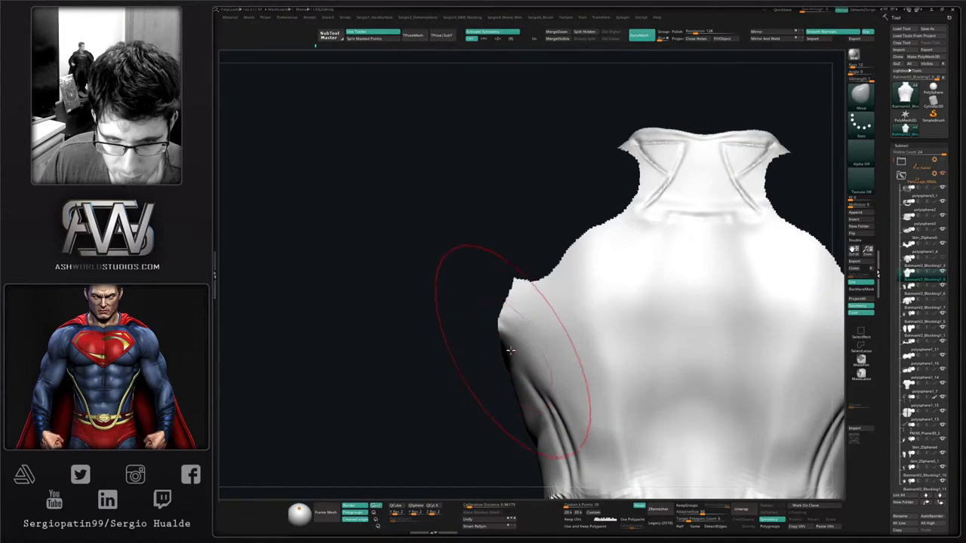
{"action": "mouse_move", "coordinate": [513, 347]}
{"action": "left_mouse_down"}
{"action": "mouse_move", "coordinate": [517, 338]}
{"action": "mouse_move", "coordinate": [522, 348]}
{"action": "left_mouse_up"}
Compare the trunk with the armour, adjust and smooth its underarm side, and reveal the whole duplicated body
{"action": "key", "text": "alt+s"}
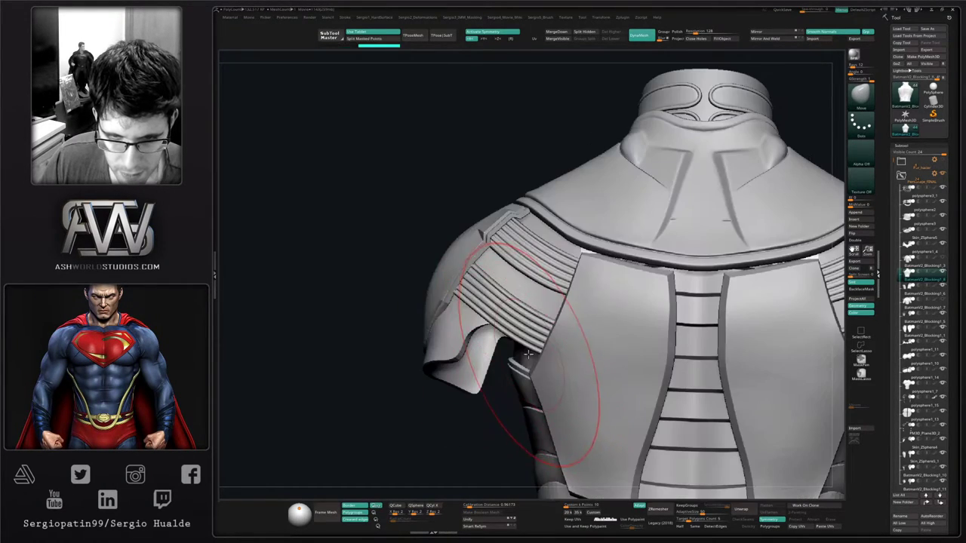
{"action": "key", "text": "alt+s"}
{"action": "left_click", "coordinate": [520, 384], "text": "ctrl+shift"}
{"action": "right_click_drag", "start_coordinate": [524, 372], "coordinate": [520, 374]}
{"action": "left_click", "coordinate": [534, 388], "text": "ctrl+shift"}
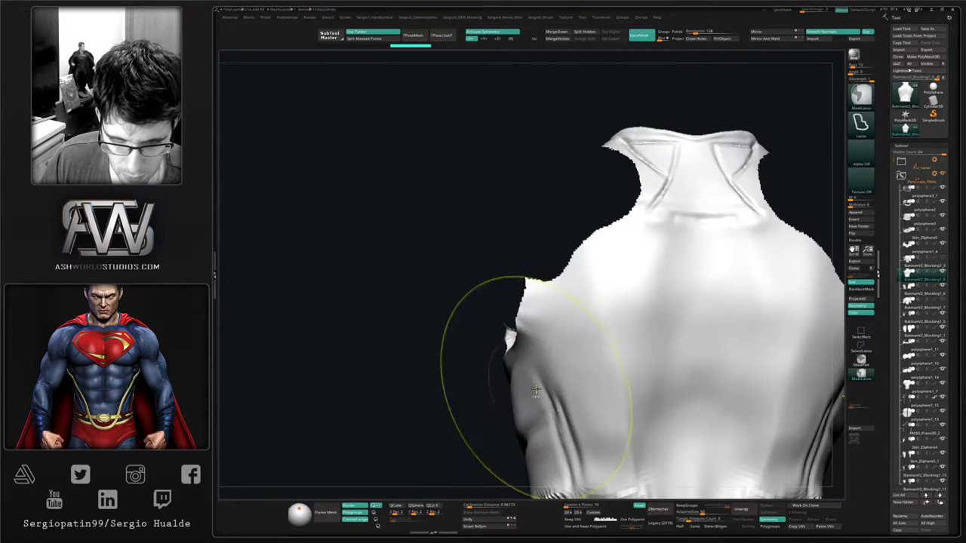
{"action": "mouse_move", "coordinate": [519, 403]}
{"action": "left_mouse_down"}
{"action": "mouse_move", "coordinate": [528, 397]}
{"action": "mouse_move", "coordinate": [524, 379]}
{"action": "mouse_move", "coordinate": [530, 417]}
{"action": "left_mouse_up"}
{"action": "key", "text": "s"}
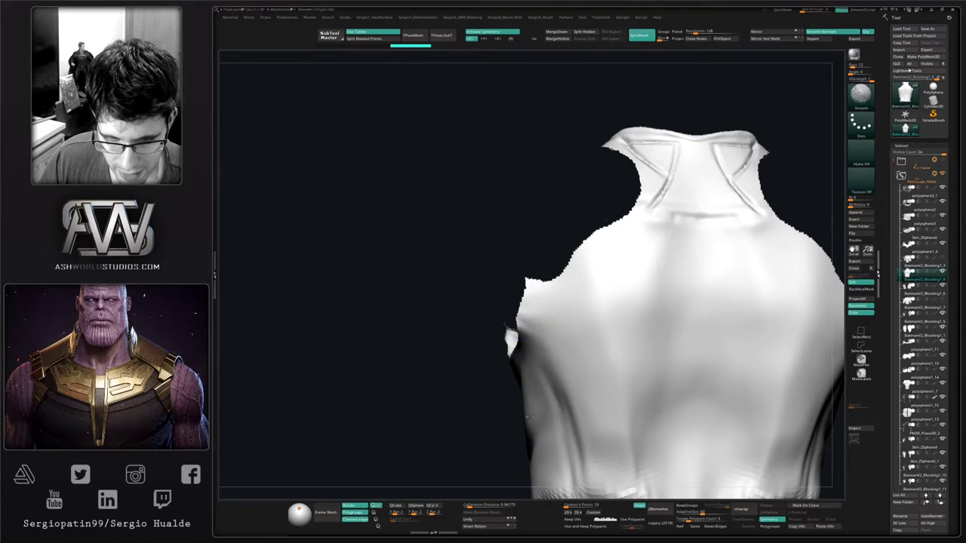
{"action": "left_click_drag", "start_coordinate": [534, 358], "coordinate": [533, 380], "text": "shift"}
{"action": "left_click", "coordinate": [524, 396], "text": "ctrl+shift"}
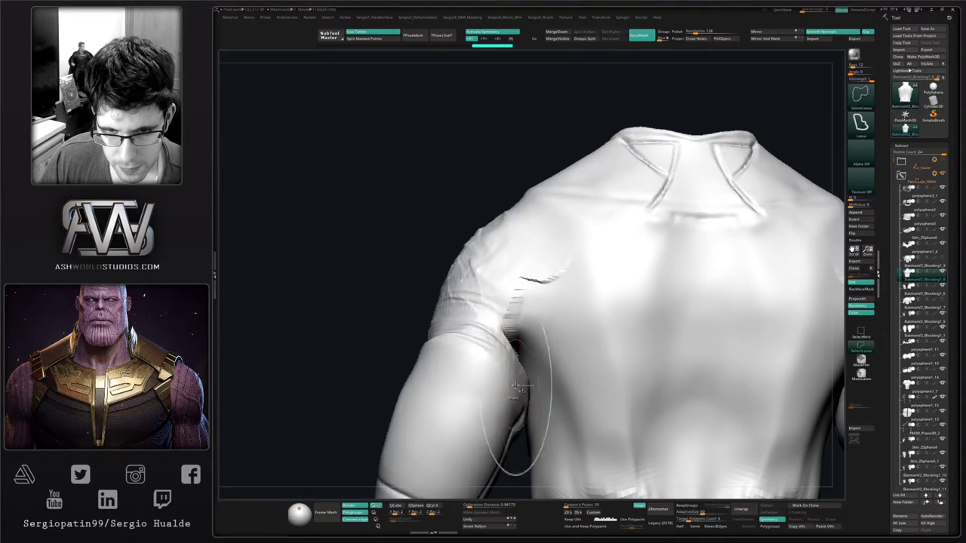
Reshape and smooth the torn armpit and shoulder area where the arms join the trunk, at the back and front
{"action": "right_click_drag", "start_coordinate": [526, 393], "coordinate": [545, 408]}
{"action": "right_click", "coordinate": [540, 393]}
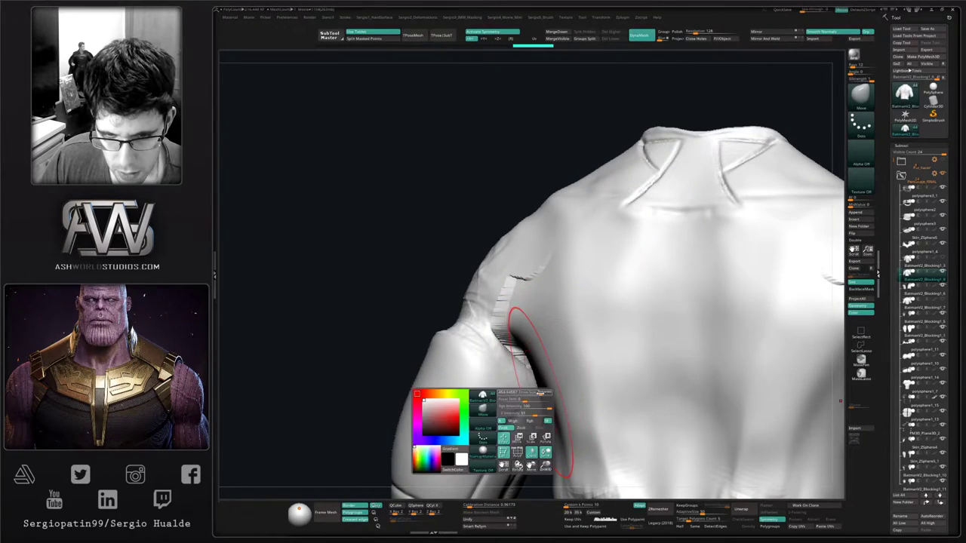
{"action": "left_click_drag", "start_coordinate": [542, 355], "coordinate": [533, 339]}
{"action": "right_click_drag", "start_coordinate": [533, 339], "coordinate": [539, 384]}
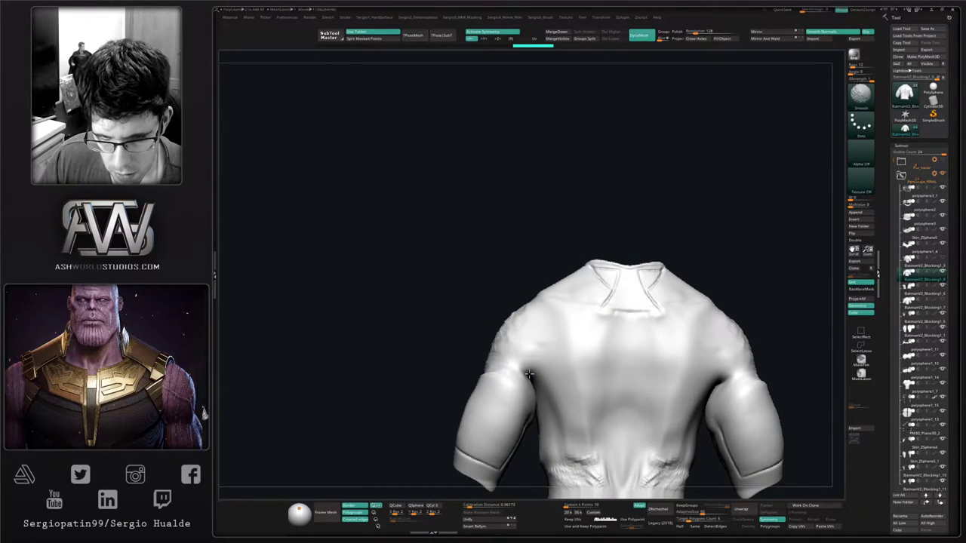
{"action": "right_click_drag", "start_coordinate": [490, 383], "coordinate": [521, 379]}
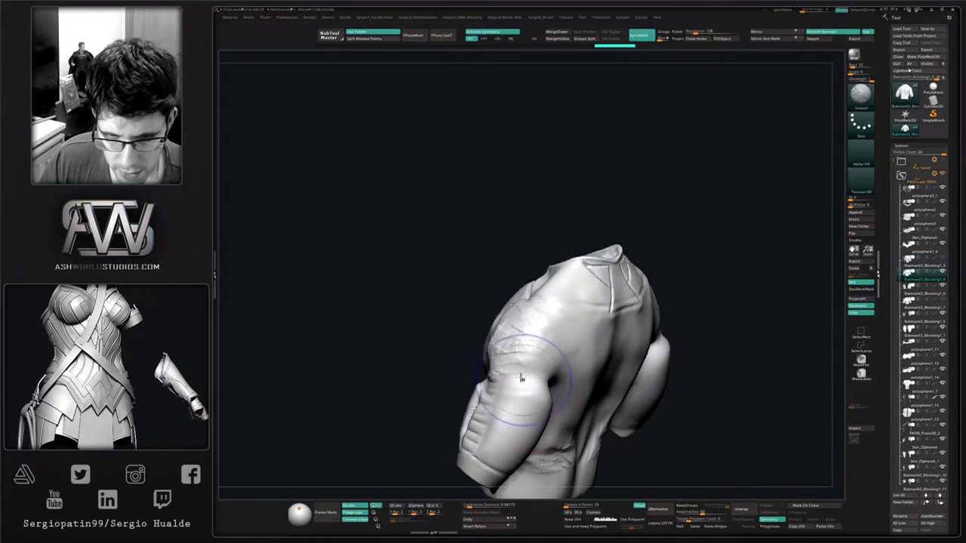
{"action": "right_click_drag", "start_coordinate": [523, 330], "coordinate": [555, 365]}
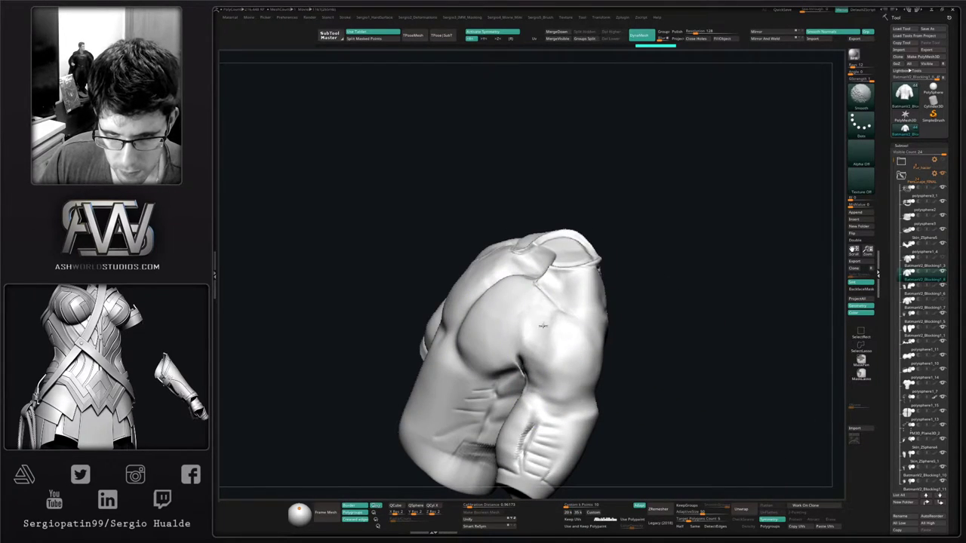
{"action": "right_click_drag", "start_coordinate": [551, 433], "coordinate": [536, 403]}
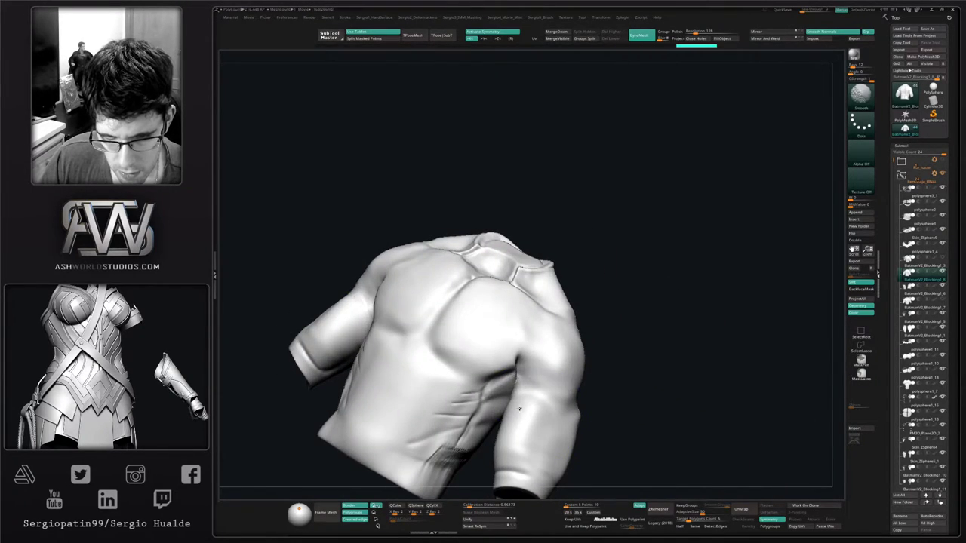
{"action": "mouse_move", "coordinate": [515, 373]}
{"action": "right_mouse_down"}
{"action": "mouse_move", "coordinate": [561, 399]}
{"action": "mouse_move", "coordinate": [537, 418]}
{"action": "mouse_move", "coordinate": [534, 388]}
{"action": "mouse_move", "coordinate": [509, 359]}
{"action": "right_mouse_up"}
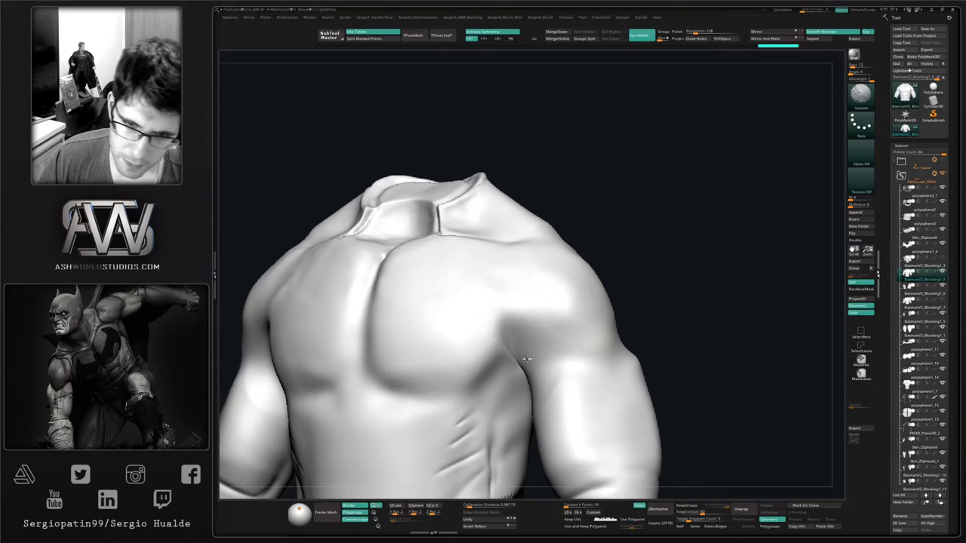
Mask both arms of the duplicated body and bring the unmasked trunk's underarm area into view
{"action": "left_click", "coordinate": [591, 411], "text": "ctrl"}
{"action": "key", "text": "ctrl+i"}
{"action": "right_click_drag", "start_coordinate": [548, 393], "coordinate": [525, 362]}
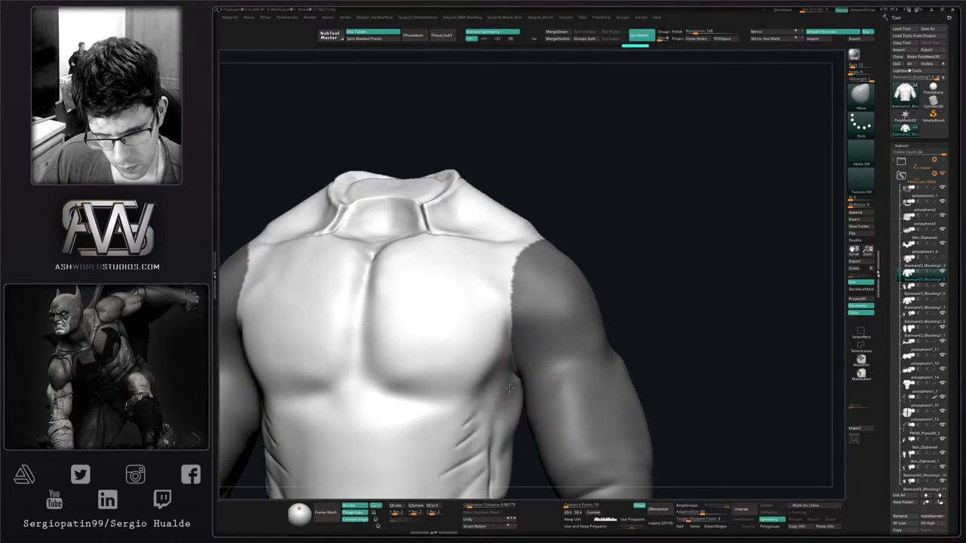
{"action": "right_click_drag", "start_coordinate": [537, 431], "coordinate": [549, 370]}
{"action": "mouse_move", "coordinate": [567, 424]}
{"action": "right_mouse_down"}
{"action": "mouse_move", "coordinate": [546, 359]}
{"action": "mouse_move", "coordinate": [552, 308]}
{"action": "right_mouse_up"}
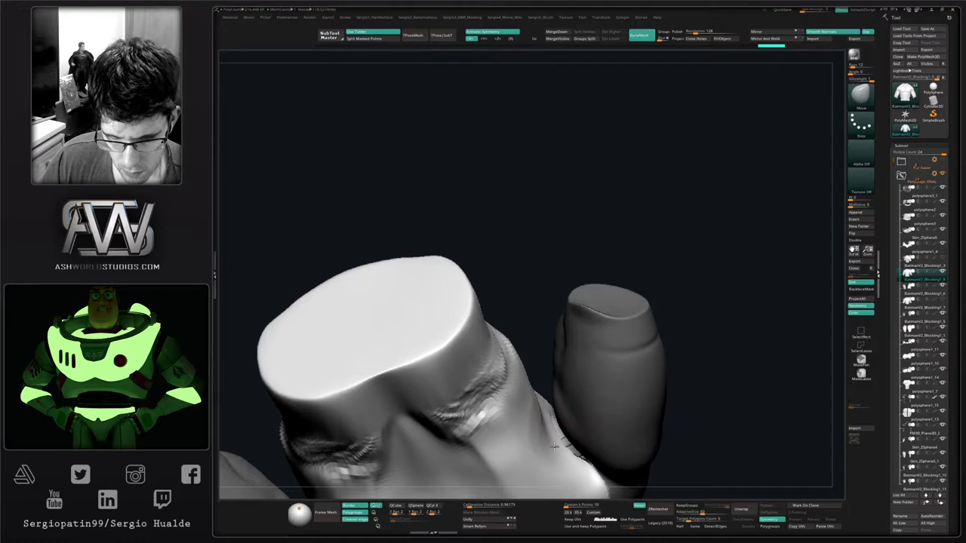
{"action": "right_click_drag", "start_coordinate": [560, 409], "coordinate": [559, 441]}
Choose the Smooth Stronger brush and smooth the trunk around the armpits along the mask's edge
{"action": "key", "text": "b"}
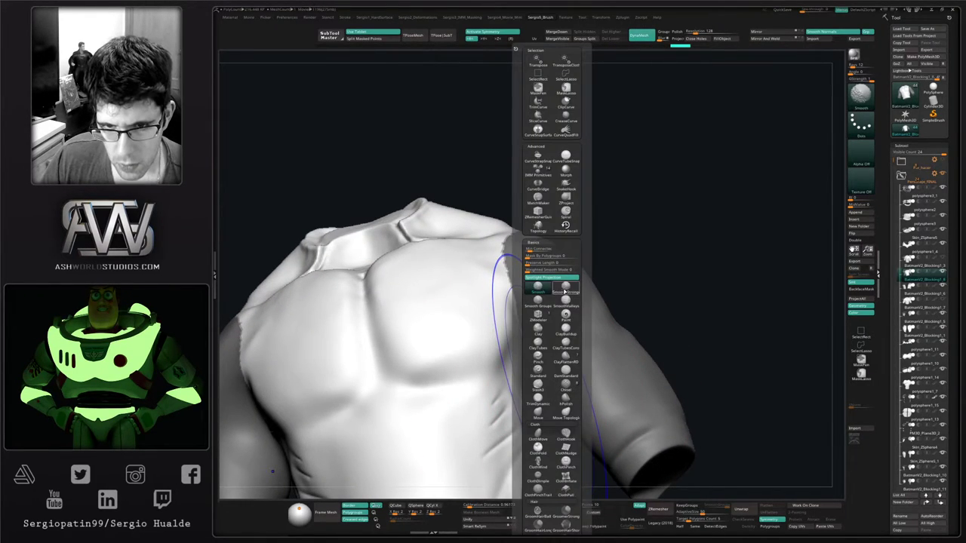
{"action": "left_click", "coordinate": [565, 292], "text": "shift"}
{"action": "mouse_move", "coordinate": [550, 442]}
{"action": "left_mouse_down", "text": "shift"}
{"action": "mouse_move", "coordinate": [544, 457]}
{"action": "mouse_move", "coordinate": [546, 434]}
{"action": "left_mouse_up", "text": "shift"}
{"action": "mouse_move", "coordinate": [544, 411]}
{"action": "right_mouse_down"}
{"action": "mouse_move", "coordinate": [541, 382]}
{"action": "mouse_move", "coordinate": [581, 333]}
{"action": "right_mouse_up"}
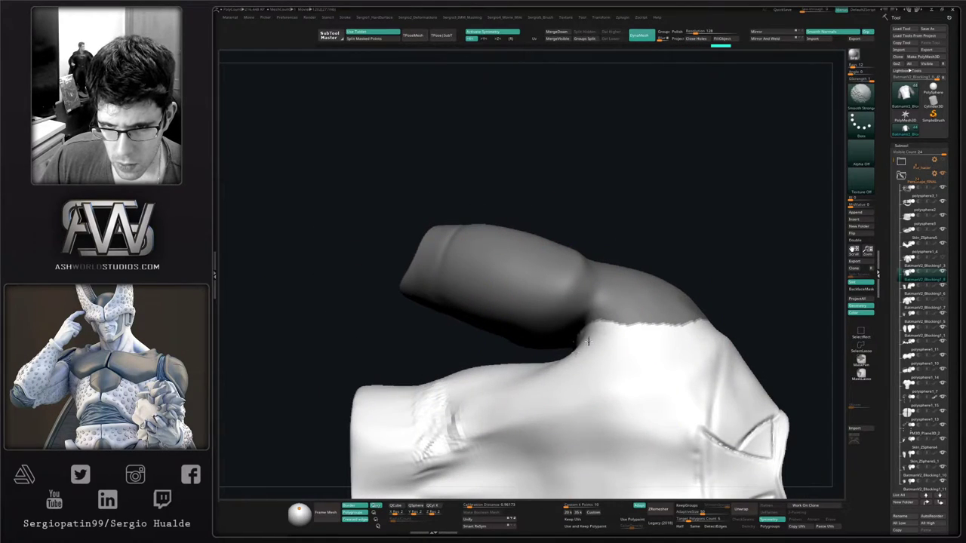
{"action": "left_click_drag", "start_coordinate": [589, 341], "coordinate": [592, 352], "text": "shift"}
{"action": "right_click_drag", "start_coordinate": [591, 351], "coordinate": [651, 397]}
{"action": "left_click_drag", "start_coordinate": [606, 338], "coordinate": [603, 348]}
{"action": "right_click_drag", "start_coordinate": [604, 336], "coordinate": [608, 355]}
{"action": "left_click_drag", "start_coordinate": [608, 355], "coordinate": [591, 370], "text": "shift"}
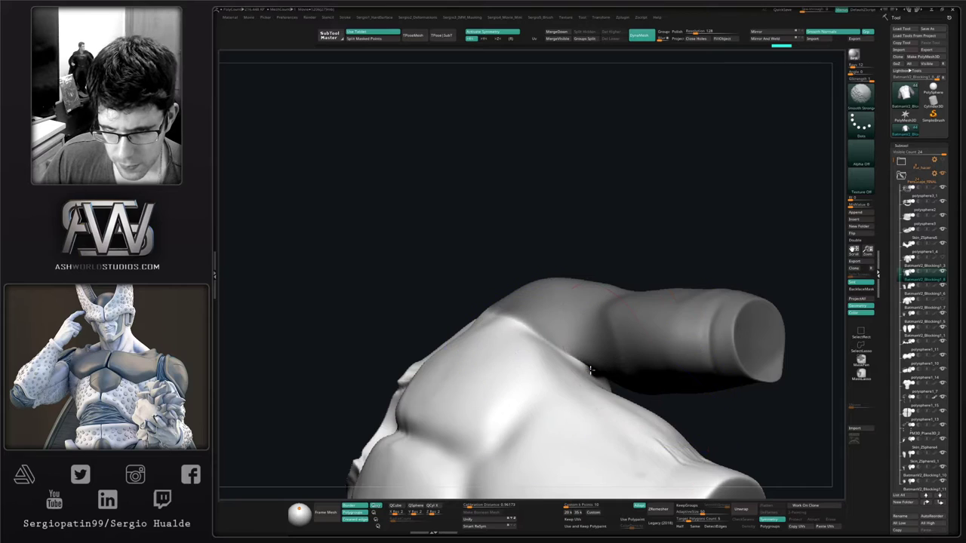
Invert the mask to protect the trunk, and smooth the arms around the armpits and shoulders
{"action": "mouse_move", "coordinate": [611, 376]}
{"action": "right_mouse_down"}
{"action": "mouse_move", "coordinate": [615, 410]}
{"action": "mouse_move", "coordinate": [581, 416]}
{"action": "mouse_move", "coordinate": [610, 362]}
{"action": "mouse_move", "coordinate": [566, 292]}
{"action": "mouse_move", "coordinate": [607, 370]}
{"action": "right_mouse_up"}
{"action": "left_click", "coordinate": [567, 215], "text": "ctrl"}
{"action": "mouse_move", "coordinate": [606, 370]}
{"action": "left_mouse_down"}
{"action": "mouse_move", "coordinate": [609, 356]}
{"action": "mouse_move", "coordinate": [591, 370]}
{"action": "left_mouse_up"}
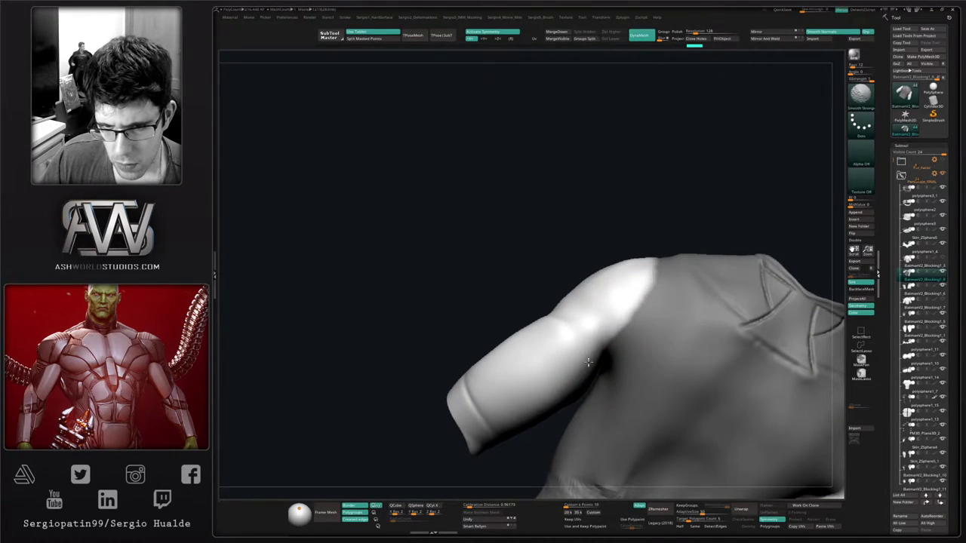
{"action": "mouse_move", "coordinate": [488, 413]}
{"action": "right_mouse_down"}
{"action": "mouse_move", "coordinate": [522, 335]}
{"action": "mouse_move", "coordinate": [595, 345]}
{"action": "mouse_move", "coordinate": [544, 411]}
{"action": "mouse_move", "coordinate": [584, 360]}
{"action": "right_mouse_up"}
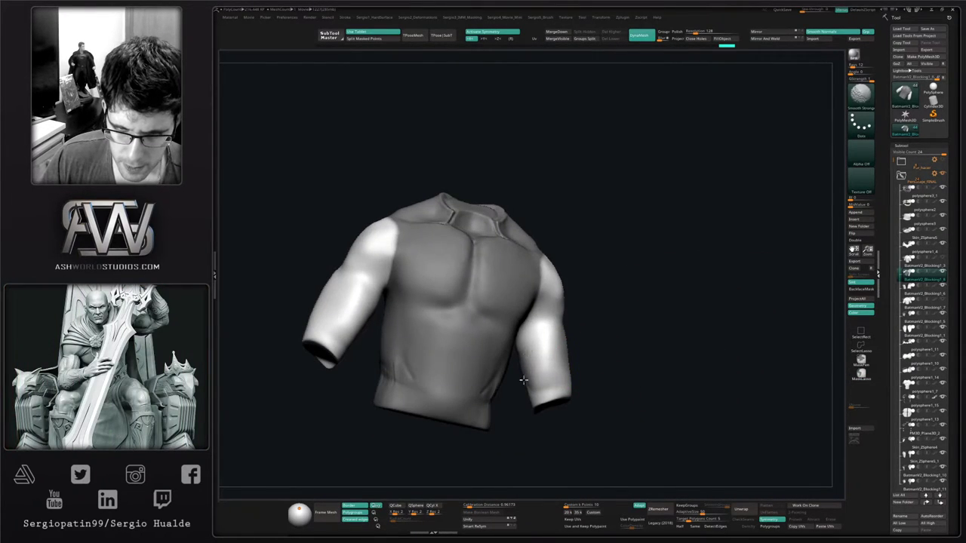
{"action": "right_click_drag", "start_coordinate": [521, 384], "coordinate": [543, 341]}
{"action": "mouse_move", "coordinate": [527, 375]}
{"action": "right_mouse_down"}
{"action": "mouse_move", "coordinate": [543, 407]}
{"action": "mouse_move", "coordinate": [522, 413]}
{"action": "right_mouse_up"}
{"action": "left_click_drag", "start_coordinate": [532, 363], "coordinate": [508, 375], "text": "shift"}
{"action": "mouse_move", "coordinate": [591, 379]}
{"action": "right_mouse_down"}
{"action": "mouse_move", "coordinate": [528, 360]}
{"action": "mouse_move", "coordinate": [527, 400]}
{"action": "right_mouse_up"}
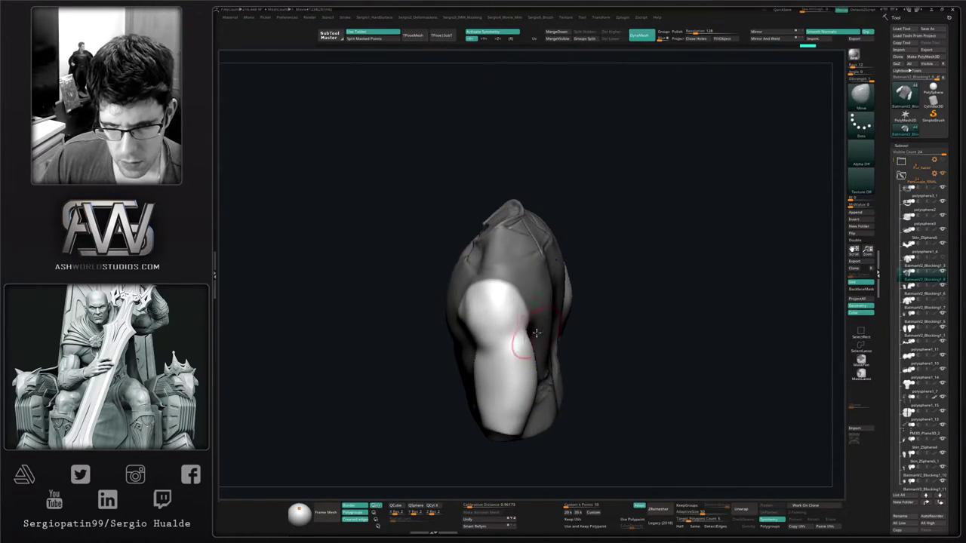
{"action": "right_click_drag", "start_coordinate": [536, 332], "coordinate": [567, 329]}
{"action": "left_click_drag", "start_coordinate": [531, 326], "coordinate": [536, 306], "text": "shift"}
Clear the mask and smooth the transition between chest and shoulder
{"action": "left_click_drag", "start_coordinate": [606, 298], "coordinate": [617, 308], "text": "ctrl"}
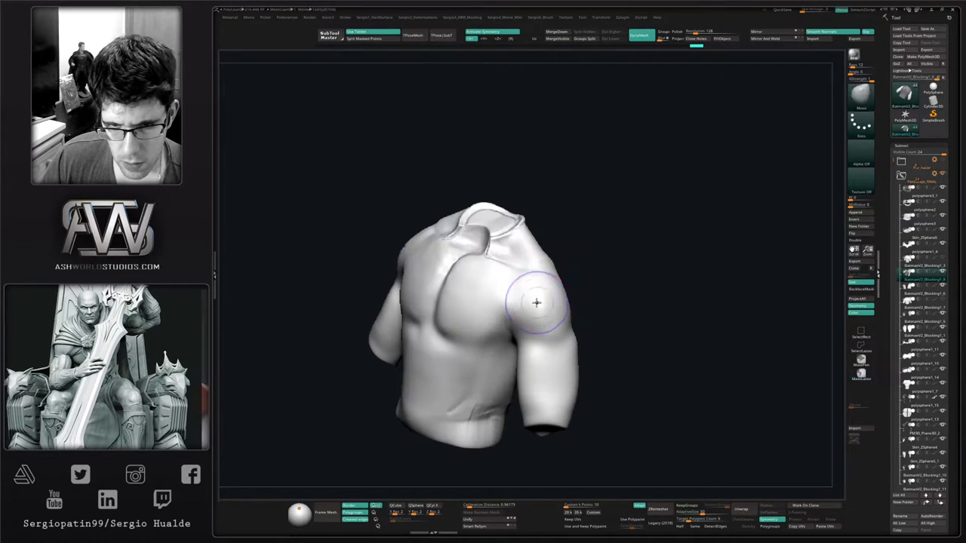
{"action": "mouse_move", "coordinate": [536, 304]}
{"action": "left_mouse_down", "text": "shift"}
{"action": "mouse_move", "coordinate": [504, 308]}
{"action": "mouse_move", "coordinate": [519, 299]}
{"action": "left_mouse_up", "text": "shift"}
{"action": "right_click_drag", "start_coordinate": [545, 305], "coordinate": [556, 323]}
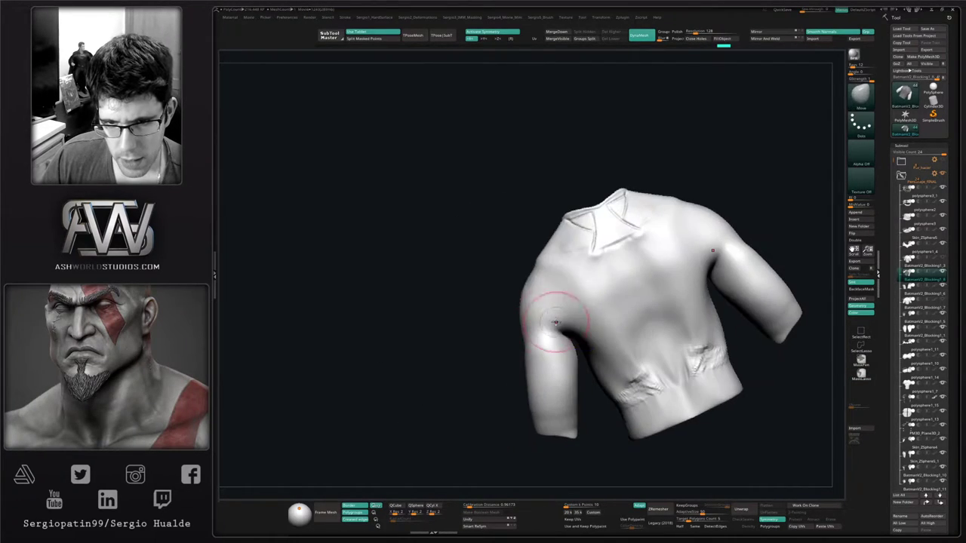
Show the armour parts and adjust the upper arms with the Move brush to fit beneath the shoulder plates
{"action": "right_click_drag", "start_coordinate": [623, 352], "coordinate": [701, 337]}
{"action": "key", "text": "alt+shift+s"}
{"action": "right_click_drag", "start_coordinate": [656, 339], "coordinate": [600, 340], "text": "alt"}
{"action": "mouse_move", "coordinate": [600, 339]}
{"action": "right_mouse_down", "text": "ctrl"}
{"action": "mouse_move", "coordinate": [635, 358]}
{"action": "mouse_move", "coordinate": [623, 335]}
{"action": "mouse_move", "coordinate": [614, 353]}
{"action": "mouse_move", "coordinate": [600, 337]}
{"action": "mouse_move", "coordinate": [660, 322]}
{"action": "right_mouse_up", "text": "ctrl"}
{"action": "left_click_drag", "start_coordinate": [668, 317], "coordinate": [671, 320]}
{"action": "right_click_drag", "start_coordinate": [649, 320], "coordinate": [671, 317]}
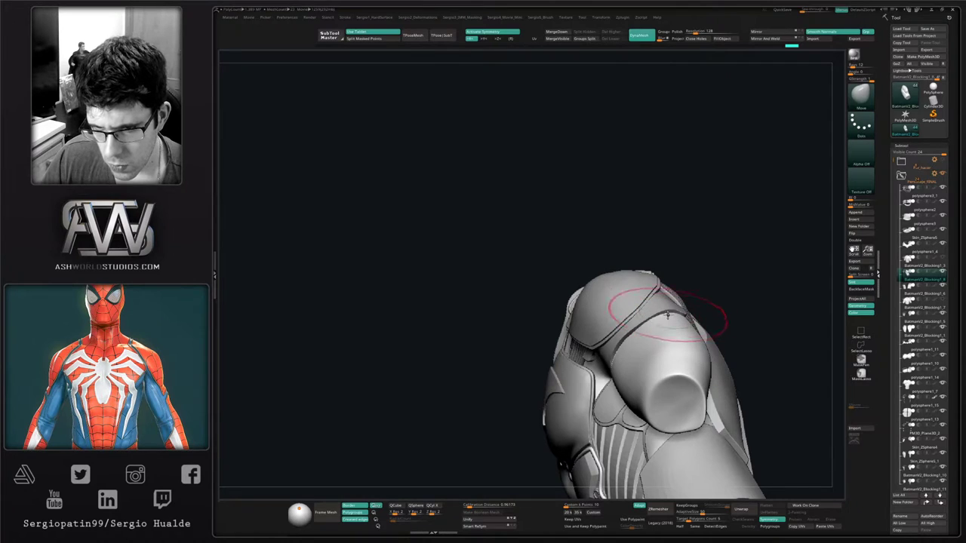
{"action": "left_click_drag", "start_coordinate": [668, 316], "coordinate": [674, 324]}
{"action": "mouse_move", "coordinate": [674, 324]}
{"action": "right_mouse_down"}
{"action": "mouse_move", "coordinate": [617, 358]}
{"action": "mouse_move", "coordinate": [627, 313]}
{"action": "mouse_move", "coordinate": [625, 345]}
{"action": "mouse_move", "coordinate": [619, 337]}
{"action": "right_mouse_up"}
{"action": "left_click_drag", "start_coordinate": [613, 332], "coordinate": [627, 351]}
{"action": "mouse_move", "coordinate": [627, 351]}
{"action": "right_mouse_down"}
{"action": "mouse_move", "coordinate": [625, 362]}
{"action": "mouse_move", "coordinate": [632, 328]}
{"action": "right_mouse_up"}
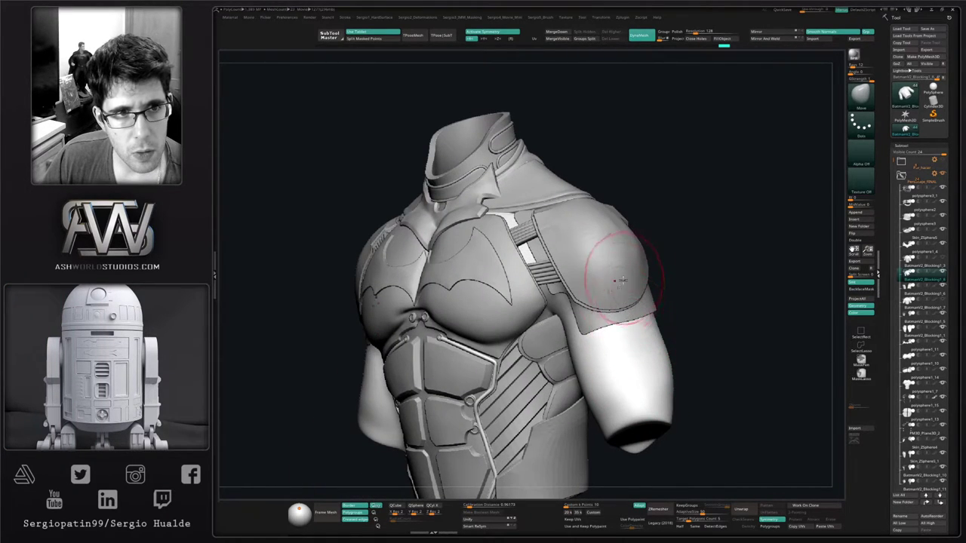
Isolate the duplicated body, face it from the front, and hide the trunk with a lasso selection, keeping the arms
{"action": "right_click_drag", "start_coordinate": [619, 280], "coordinate": [611, 320]}
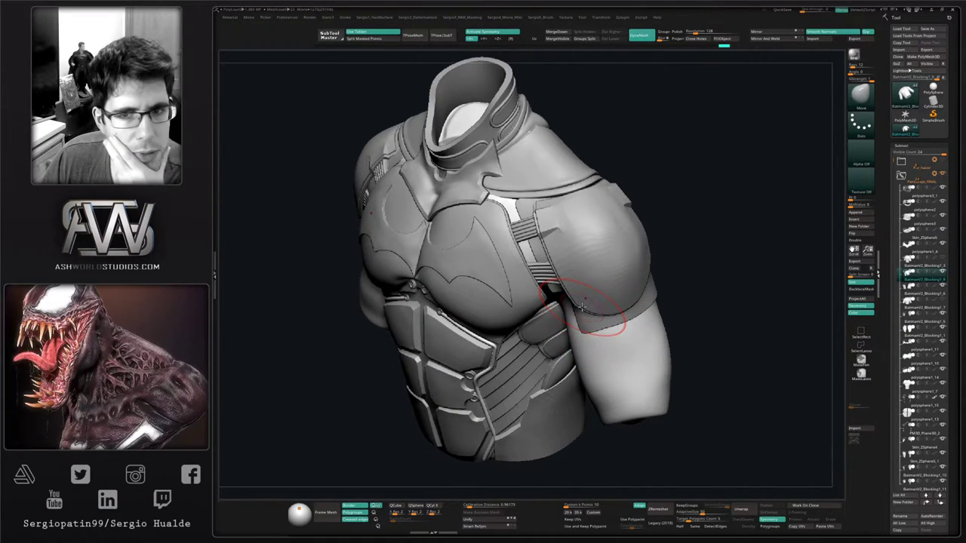
{"action": "right_click_drag", "start_coordinate": [596, 328], "coordinate": [603, 311]}
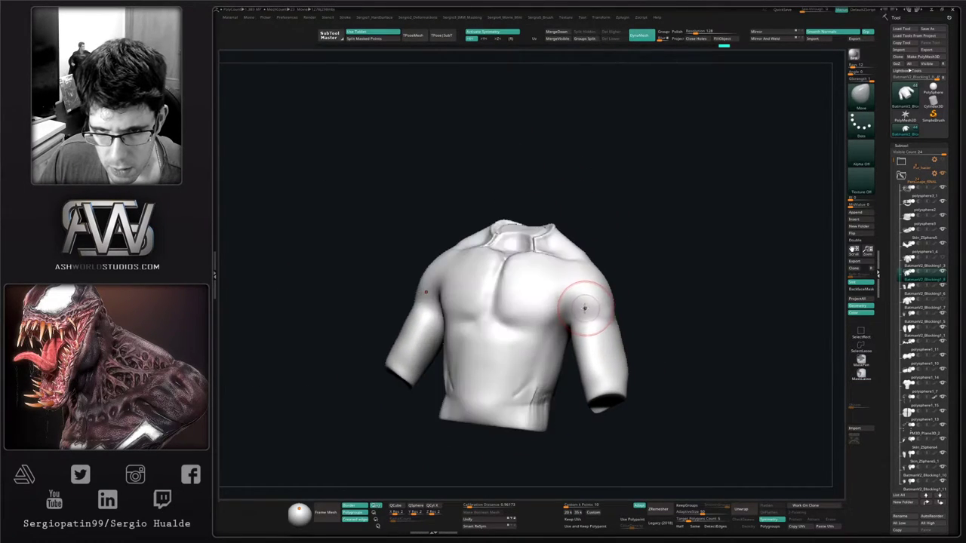
{"action": "right_click_drag", "start_coordinate": [582, 301], "coordinate": [611, 309]}
{"action": "key", "text": "ctrl+shift"}
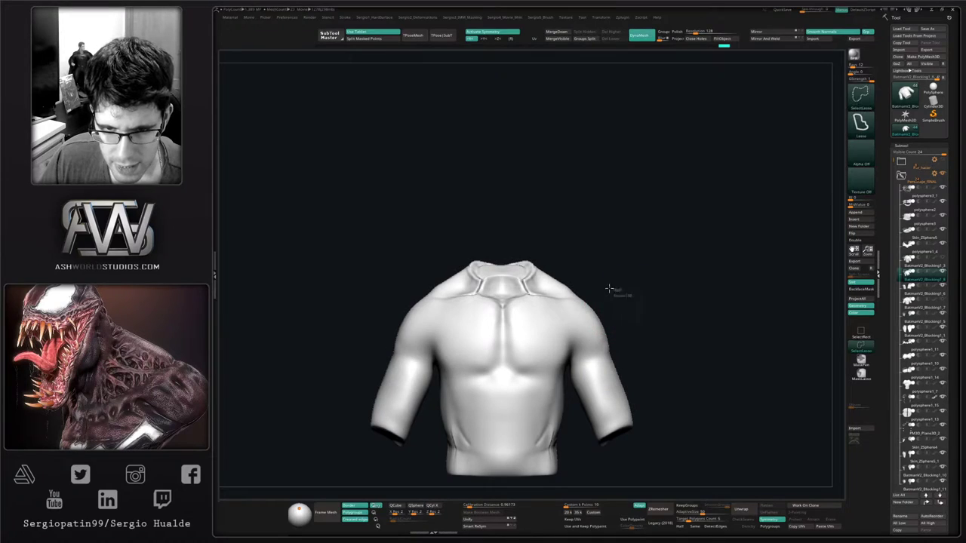
{"action": "mouse_move", "coordinate": [552, 367]}
{"action": "left_mouse_down", "text": "ctrl+shift"}
{"action": "mouse_move", "coordinate": [578, 431]}
{"action": "mouse_move", "coordinate": [668, 362]}
{"action": "left_mouse_up", "text": "ctrl+shift"}
{"action": "right_click_drag", "start_coordinate": [668, 362], "coordinate": [830, 374], "text": "alt"}
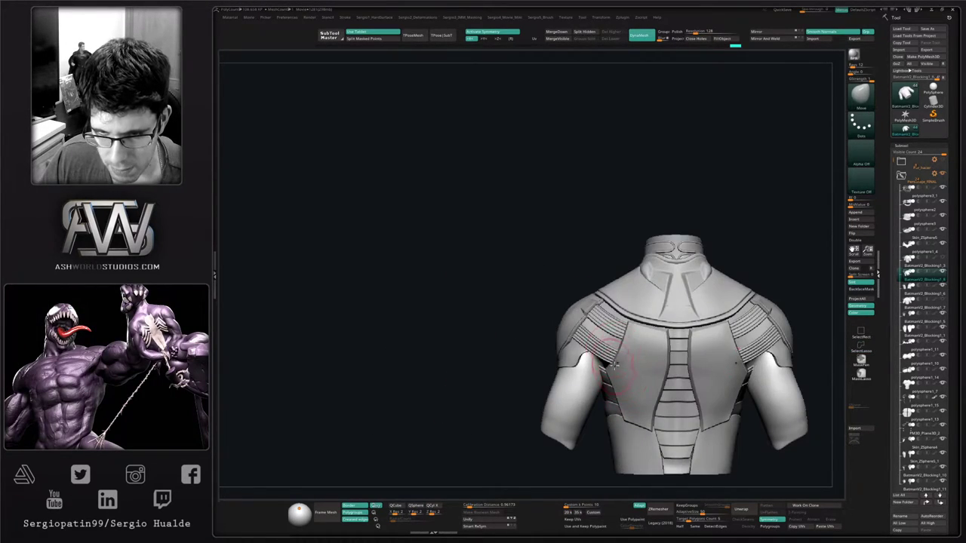
Lasso-hide the inner chest edge of the isolated arm pieces and check the arms together with the armour
{"action": "right_click_drag", "start_coordinate": [615, 365], "coordinate": [656, 368]}
{"action": "key", "text": "alt+s"}
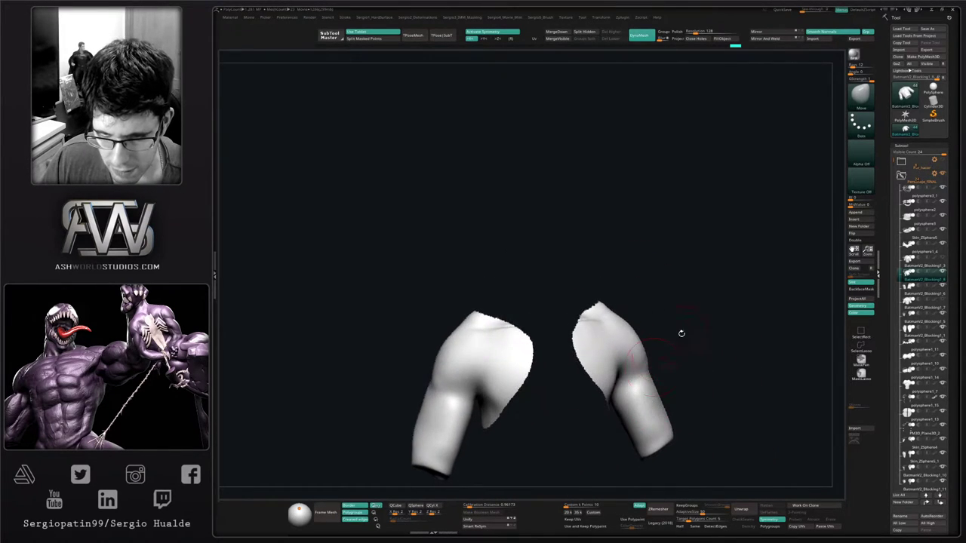
{"action": "right_click_drag", "start_coordinate": [681, 332], "coordinate": [542, 323]}
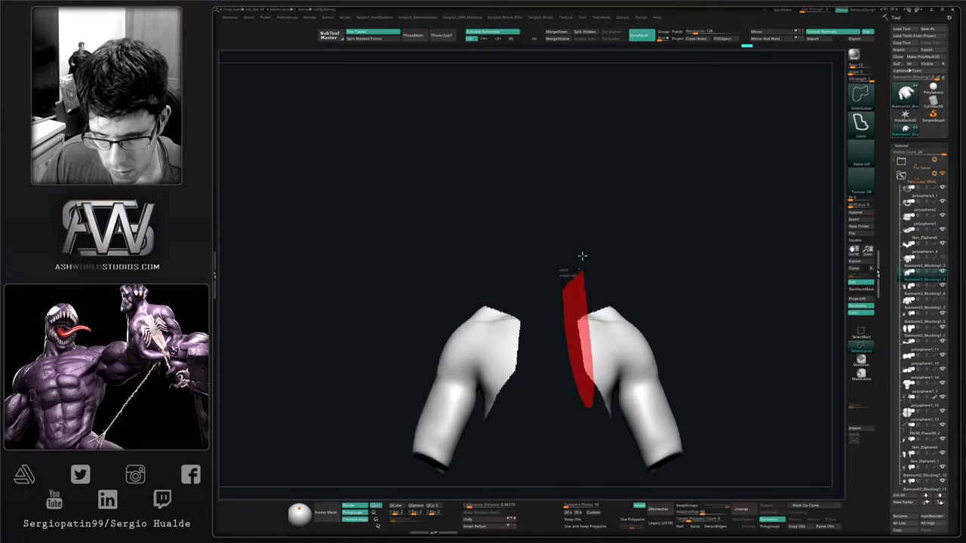
{"action": "left_click_drag", "start_coordinate": [583, 256], "coordinate": [584, 257], "text": "ctrl+alt+shift"}
{"action": "mouse_move", "coordinate": [601, 349]}
{"action": "right_mouse_down"}
{"action": "mouse_move", "coordinate": [586, 367]}
{"action": "mouse_move", "coordinate": [612, 367]}
{"action": "mouse_move", "coordinate": [612, 354]}
{"action": "right_mouse_up"}
{"action": "key", "text": "alt+s"}
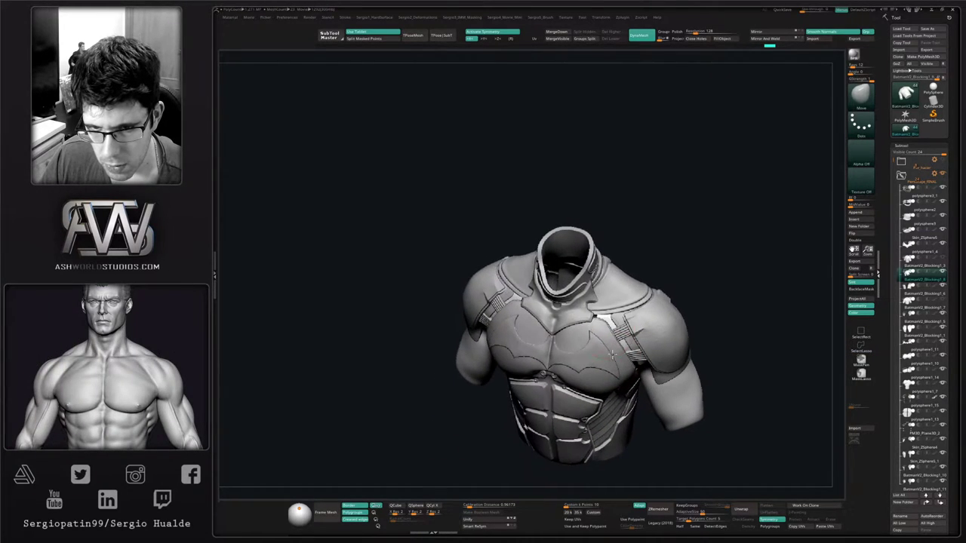
Undo the latest edits and compare the arm pieces with the armour around the upper chest
{"action": "right_click_drag", "start_coordinate": [596, 317], "coordinate": [602, 370], "text": "ctrl"}
{"action": "key", "text": "ctrl+z"}
{"action": "key", "text": "alt+s"}
{"action": "key", "text": "ctrl+z"}
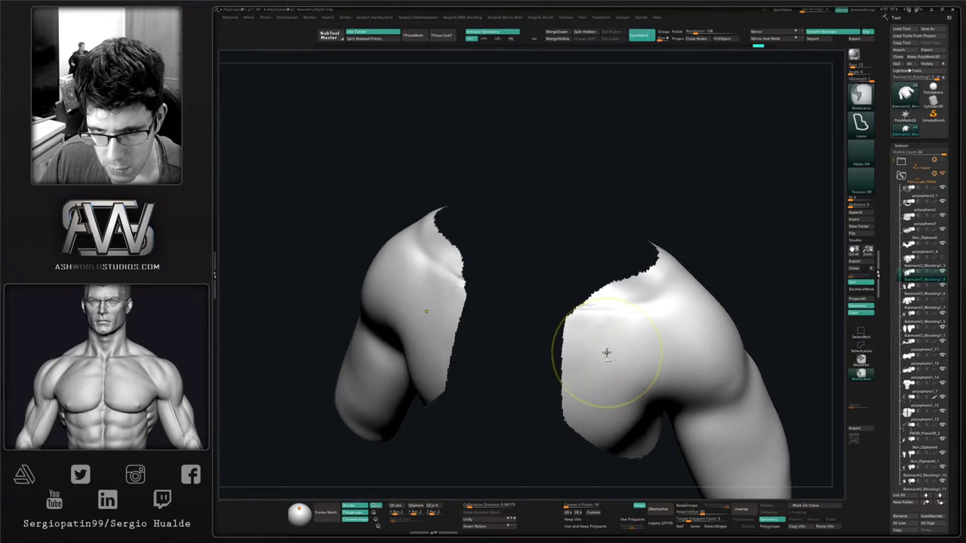
{"action": "key", "text": "alt+s"}
{"action": "right_click_drag", "start_coordinate": [587, 317], "coordinate": [613, 310]}
Isolate the duplicated body and lasso-hide the trunk again, keeping the arms with a strip of upper chest up to the collarbones
{"action": "key", "text": "alt+s"}
{"action": "left_click_drag", "start_coordinate": [671, 204], "coordinate": [769, 302], "text": "ctrl+shift"}
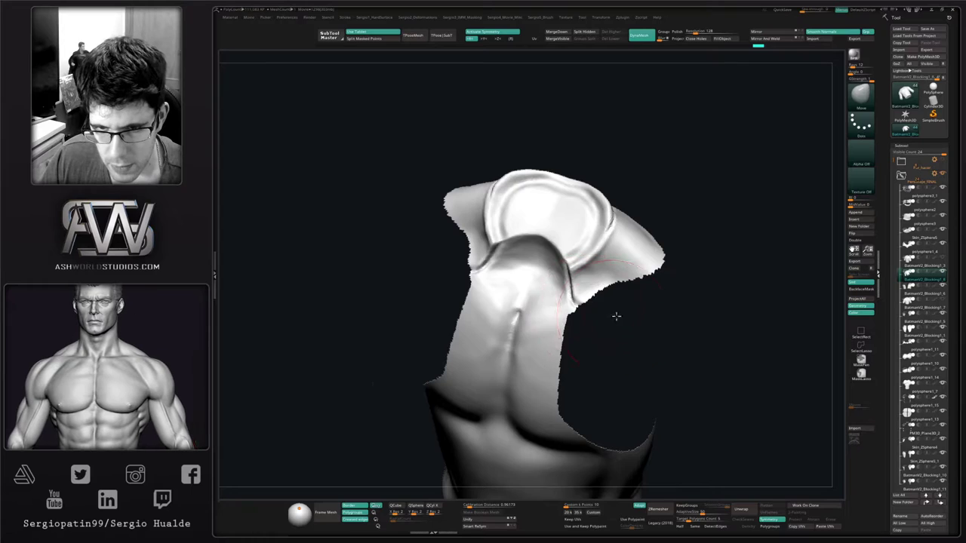
{"action": "right_click_drag", "start_coordinate": [616, 316], "coordinate": [591, 317], "text": "shift"}
{"action": "mouse_move", "coordinate": [602, 306]}
{"action": "left_mouse_down", "text": "ctrl+alt+shift"}
{"action": "mouse_move", "coordinate": [555, 304]}
{"action": "mouse_move", "coordinate": [598, 327]}
{"action": "left_mouse_up", "text": "ctrl+alt+shift"}
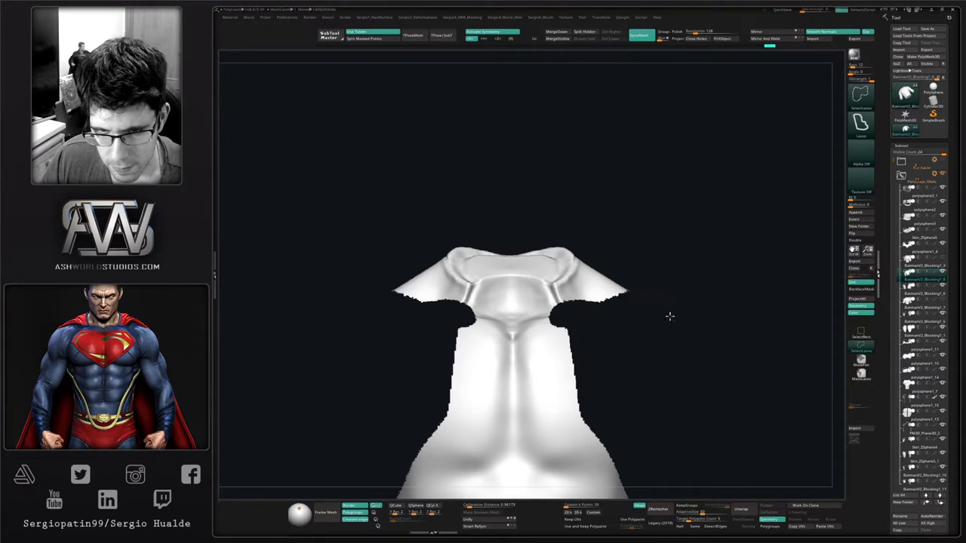
{"action": "left_click_drag", "start_coordinate": [669, 317], "coordinate": [664, 339], "text": "ctrl+shift"}
{"action": "mouse_move", "coordinate": [635, 348]}
{"action": "right_mouse_down"}
{"action": "mouse_move", "coordinate": [630, 392]}
{"action": "mouse_move", "coordinate": [607, 375]}
{"action": "right_mouse_up"}
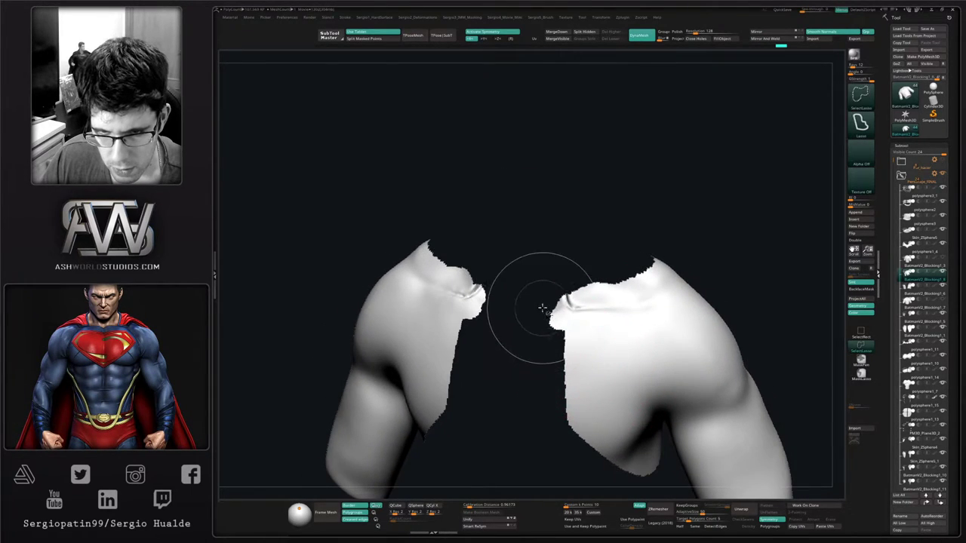
{"action": "left_click_drag", "start_coordinate": [575, 379], "coordinate": [545, 311], "text": "ctrl+alt+shift"}
Compare the trimmed arm pieces with the armour around the chest straps and shoulders, from the front and the back
{"action": "key", "text": "shift+s"}
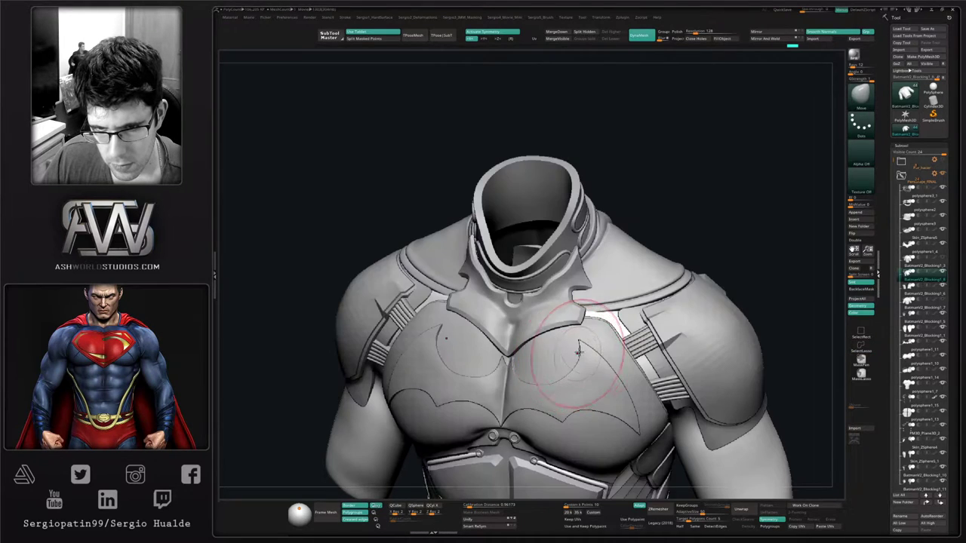
{"action": "mouse_move", "coordinate": [608, 353]}
{"action": "right_mouse_down"}
{"action": "mouse_move", "coordinate": [583, 373]}
{"action": "mouse_move", "coordinate": [566, 359]}
{"action": "mouse_move", "coordinate": [694, 288]}
{"action": "mouse_move", "coordinate": [671, 257]}
{"action": "right_mouse_up"}
{"action": "key", "text": "shift+s"}
{"action": "key", "text": "shift+s"}
{"action": "key", "text": "shift+s"}
{"action": "mouse_move", "coordinate": [645, 302]}
{"action": "right_mouse_down"}
{"action": "mouse_move", "coordinate": [633, 317]}
{"action": "mouse_move", "coordinate": [640, 339]}
{"action": "right_mouse_up"}
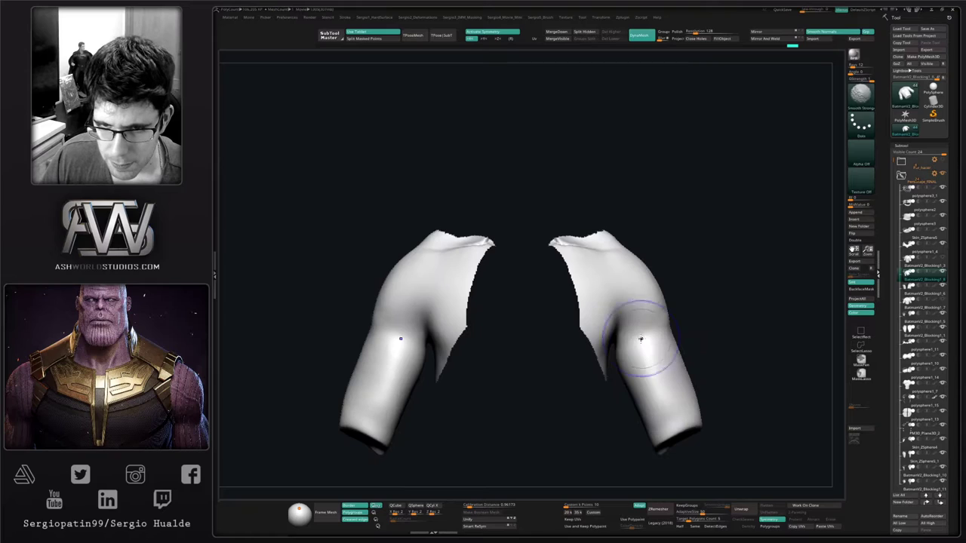
{"action": "right_click_drag", "start_coordinate": [682, 278], "coordinate": [707, 295]}
Set the Panel Loops thickness to about 0.76 and test it on the separated arm pieces
{"action": "key", "text": "shift+1"}
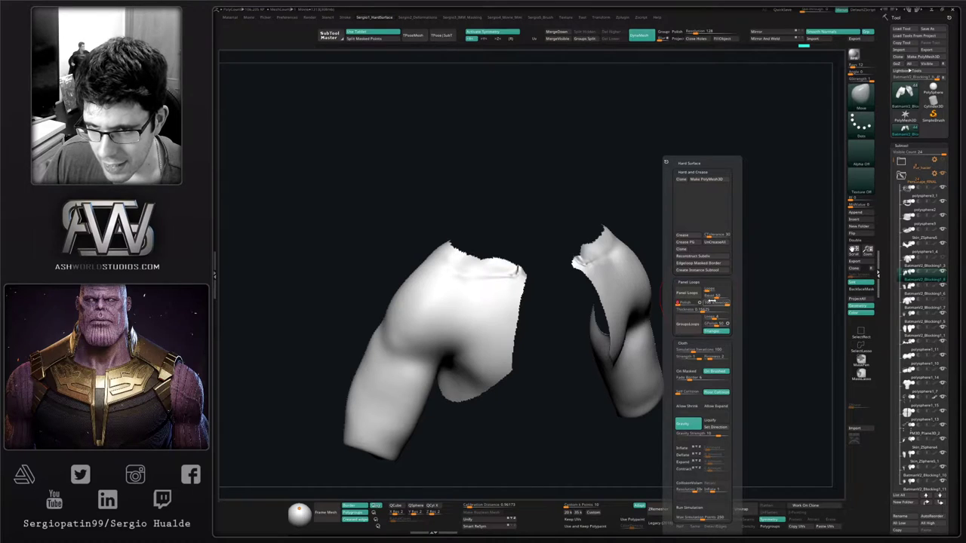
{"action": "left_click", "coordinate": [688, 296]}
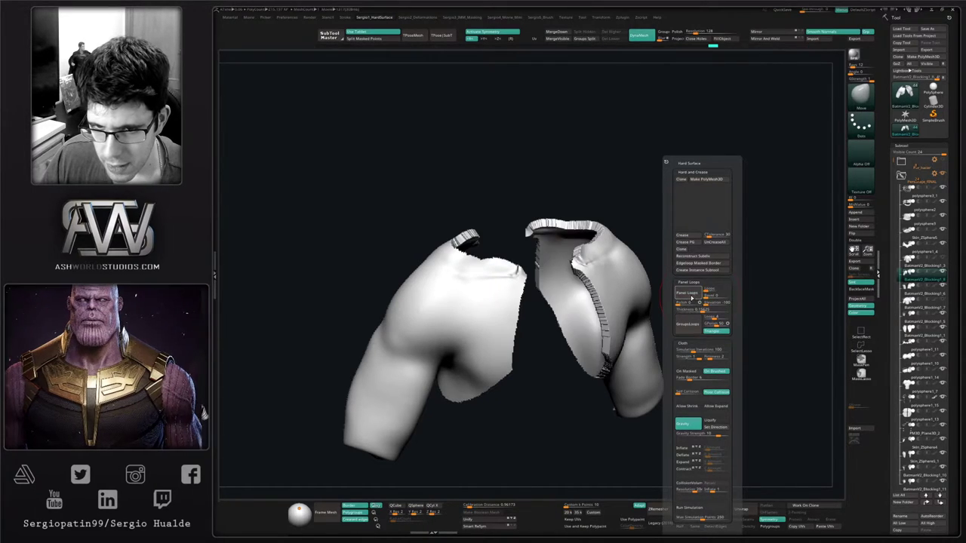
{"action": "key", "text": "ctrl+z"}
{"action": "left_click_drag", "start_coordinate": [701, 310], "coordinate": [710, 310]}
{"action": "left_click", "coordinate": [689, 297]}
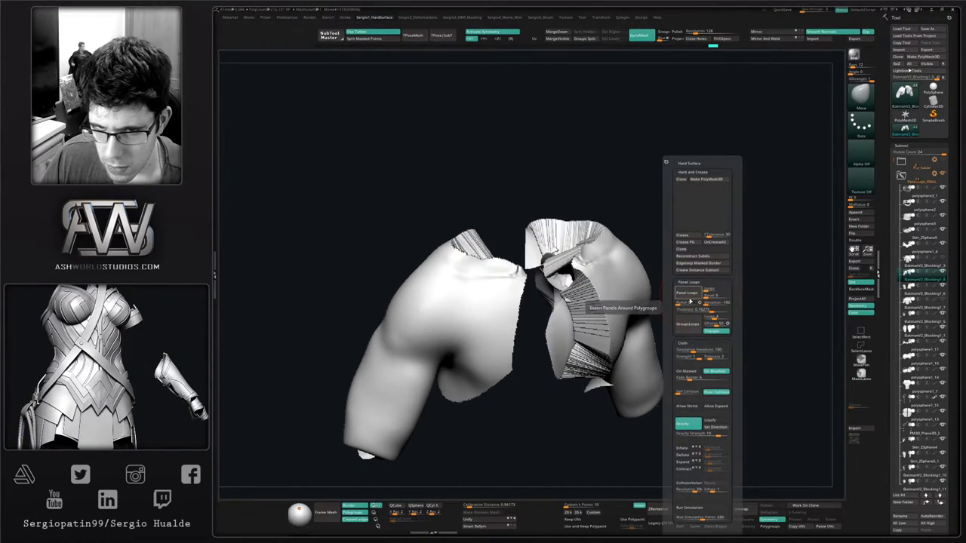
Try masking the thickened arms by polygroup, and undo back to the single-sided arm pieces
{"action": "mouse_move", "coordinate": [562, 323]}
{"action": "right_mouse_down"}
{"action": "mouse_move", "coordinate": [597, 340]}
{"action": "mouse_move", "coordinate": [567, 332]}
{"action": "right_mouse_up"}
{"action": "key", "text": "w"}
{"action": "left_click", "coordinate": [614, 288], "text": "ctrl"}
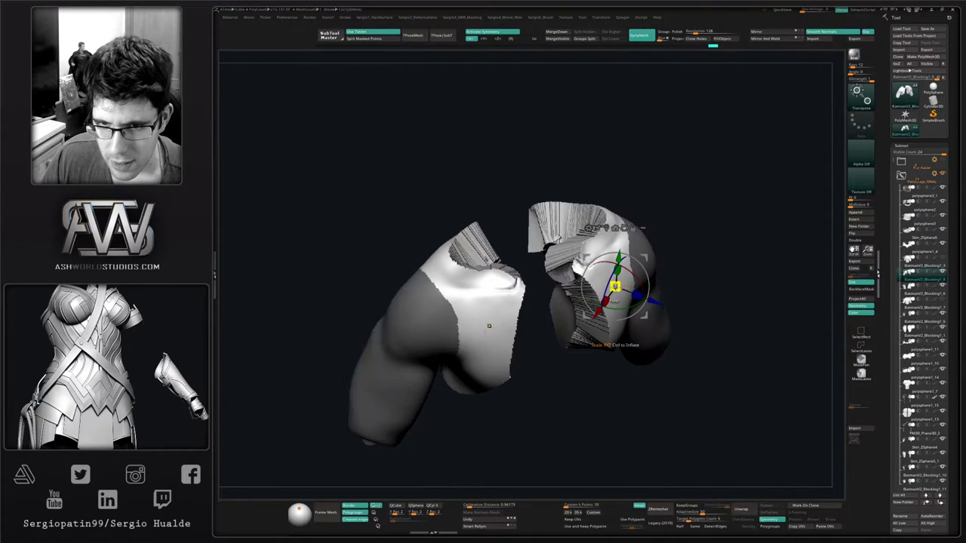
{"action": "key", "text": "q"}
{"action": "right_click_drag", "start_coordinate": [609, 306], "coordinate": [588, 297]}
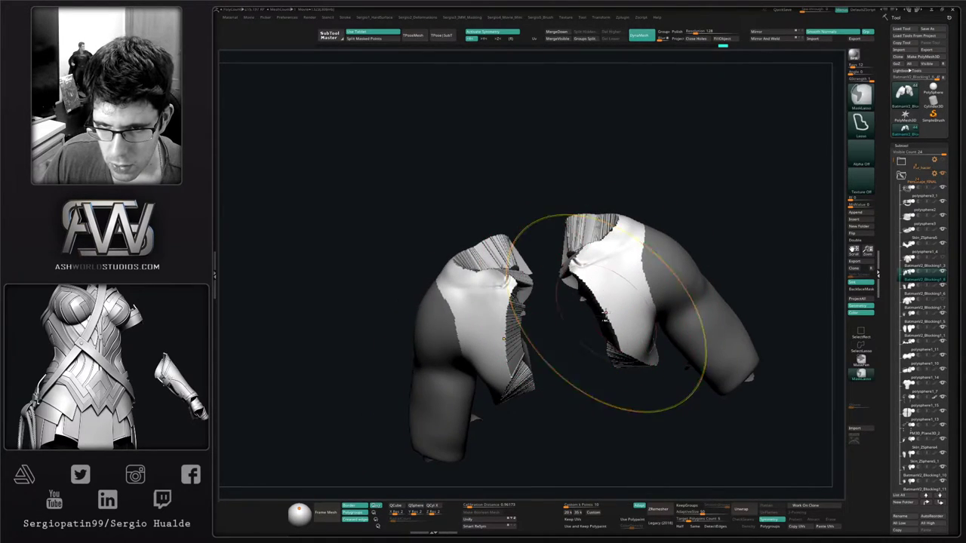
{"action": "key", "text": "ctrl+z"}
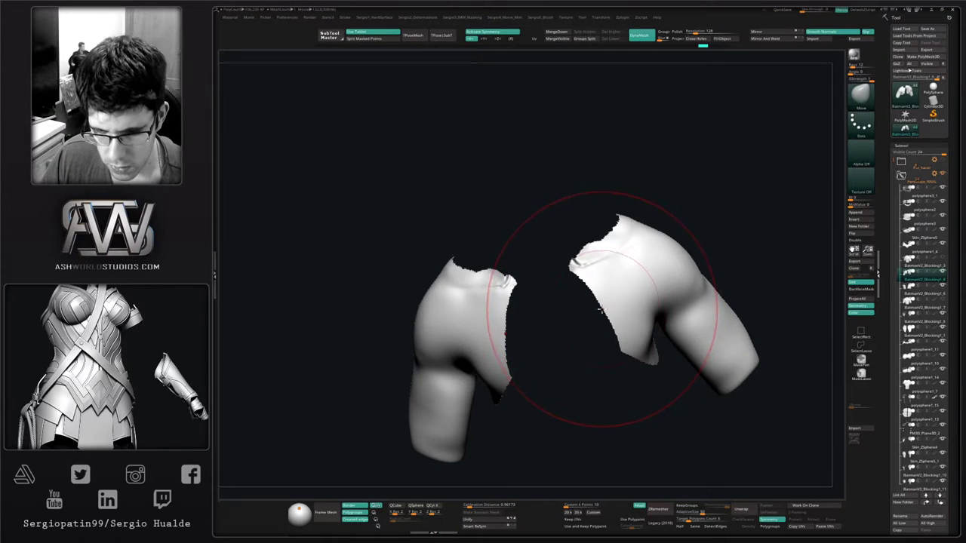
Thicken the arm pieces with Panel Loops and mask their outer surface, leaving the new inner panels unmasked
{"action": "key", "text": "alt+1"}
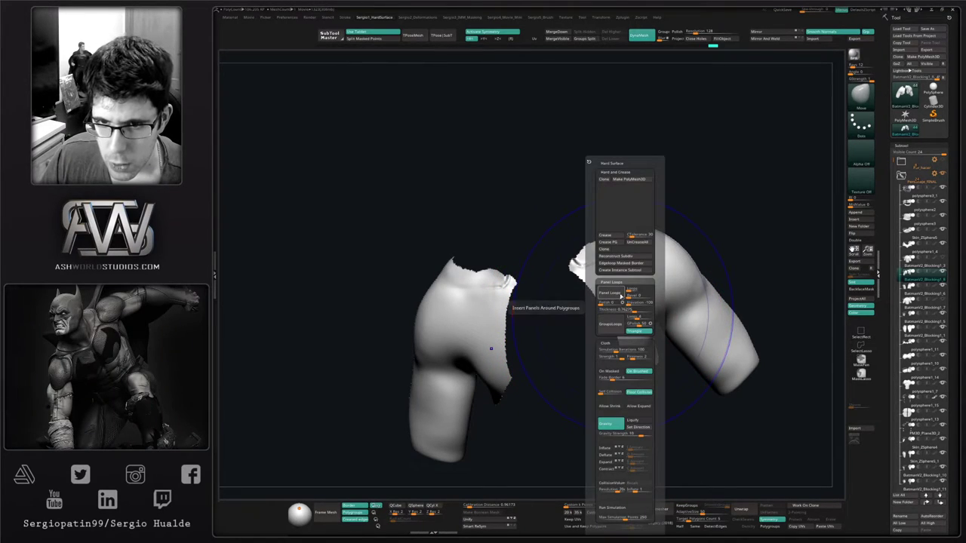
{"action": "left_click", "coordinate": [621, 297]}
{"action": "mouse_move", "coordinate": [608, 335]}
{"action": "right_mouse_down"}
{"action": "mouse_move", "coordinate": [623, 308]}
{"action": "mouse_move", "coordinate": [621, 325]}
{"action": "right_mouse_up"}
{"action": "key", "text": "w"}
{"action": "left_click", "coordinate": [618, 311], "text": "ctrl"}
{"action": "key", "text": "q"}
{"action": "left_click", "coordinate": [630, 315], "text": "ctrl"}
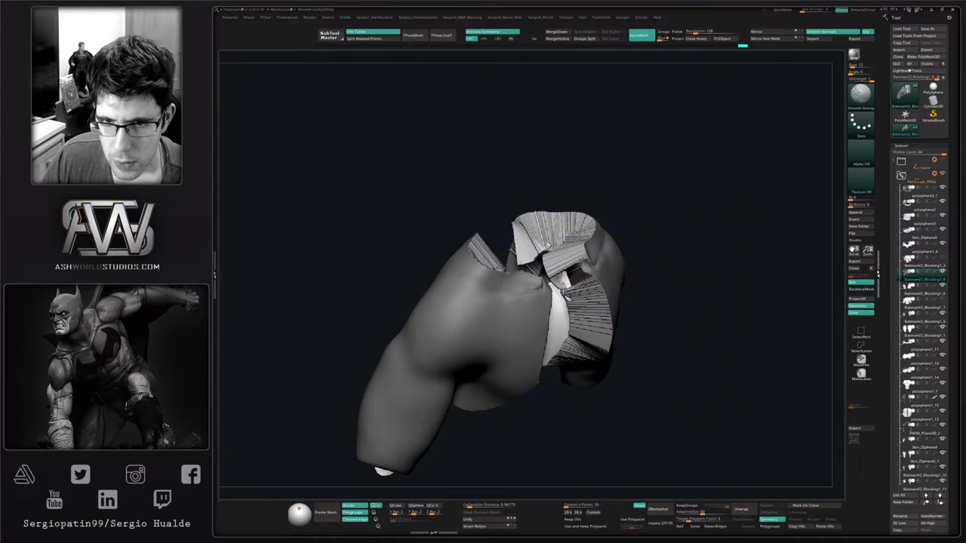
Smooth the unmasked inner panels of the arm pieces to relax their stretched and overlapping folds
{"action": "left_click_drag", "start_coordinate": [563, 293], "coordinate": [574, 285], "text": "shift"}
{"action": "mouse_move", "coordinate": [574, 285]}
{"action": "right_mouse_down"}
{"action": "mouse_move", "coordinate": [592, 227]}
{"action": "mouse_move", "coordinate": [543, 301]}
{"action": "right_mouse_up"}
{"action": "left_click_drag", "start_coordinate": [532, 313], "coordinate": [528, 326], "text": "shift"}
{"action": "mouse_move", "coordinate": [446, 334]}
{"action": "right_mouse_down"}
{"action": "mouse_move", "coordinate": [437, 326]}
{"action": "mouse_move", "coordinate": [470, 300]}
{"action": "mouse_move", "coordinate": [513, 347]}
{"action": "mouse_move", "coordinate": [524, 342]}
{"action": "mouse_move", "coordinate": [522, 311]}
{"action": "mouse_move", "coordinate": [603, 392]}
{"action": "right_mouse_up"}
{"action": "mouse_move", "coordinate": [603, 306]}
{"action": "right_mouse_down"}
{"action": "mouse_move", "coordinate": [501, 260]}
{"action": "mouse_move", "coordinate": [503, 301]}
{"action": "right_mouse_up"}
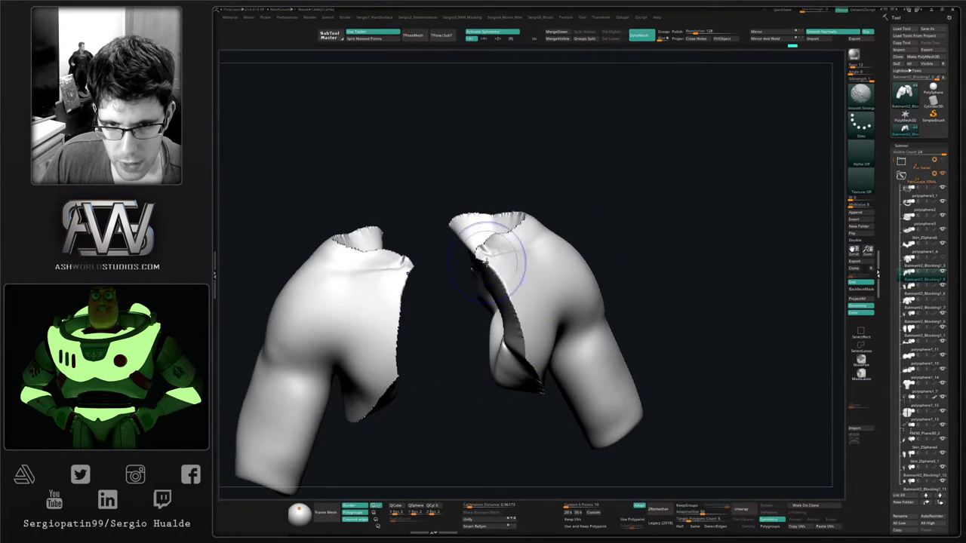
Smooth the jagged rims along the chest and shoulder cuts of the arm pieces
{"action": "left_click_drag", "start_coordinate": [509, 295], "coordinate": [537, 377], "text": "shift"}
{"action": "right_click_drag", "start_coordinate": [537, 377], "coordinate": [539, 336]}
{"action": "left_click_drag", "start_coordinate": [539, 337], "coordinate": [546, 411], "text": "shift"}
{"action": "right_click_drag", "start_coordinate": [545, 411], "coordinate": [512, 301]}
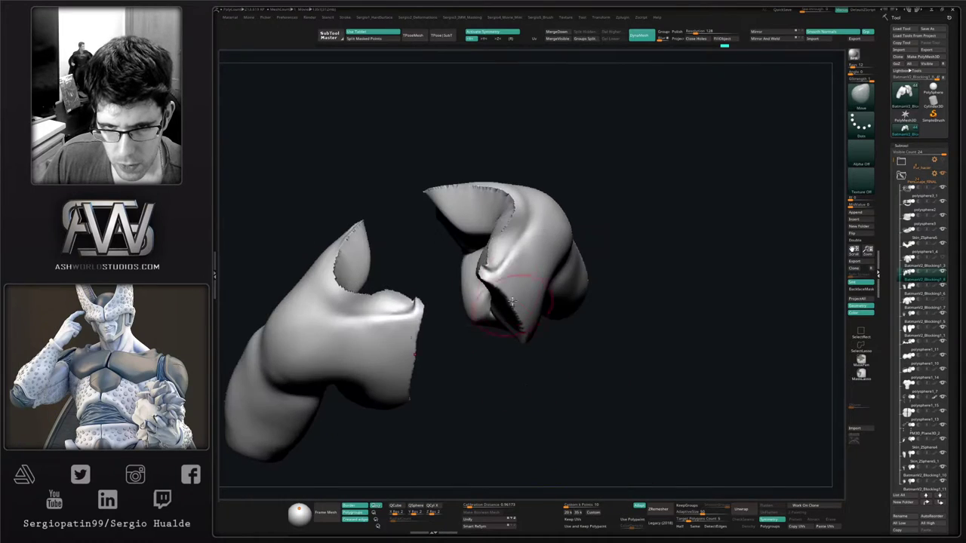
{"action": "mouse_move", "coordinate": [489, 243]}
{"action": "left_mouse_down", "text": "shift"}
{"action": "mouse_move", "coordinate": [507, 198]}
{"action": "mouse_move", "coordinate": [484, 193]}
{"action": "left_mouse_up", "text": "shift"}
Smooth the inner cavity and side walls of the thickened arm pieces from below and behind
{"action": "mouse_move", "coordinate": [515, 257]}
{"action": "right_mouse_down", "text": "alt"}
{"action": "mouse_move", "coordinate": [546, 324]}
{"action": "mouse_move", "coordinate": [498, 293]}
{"action": "right_mouse_up", "text": "alt"}
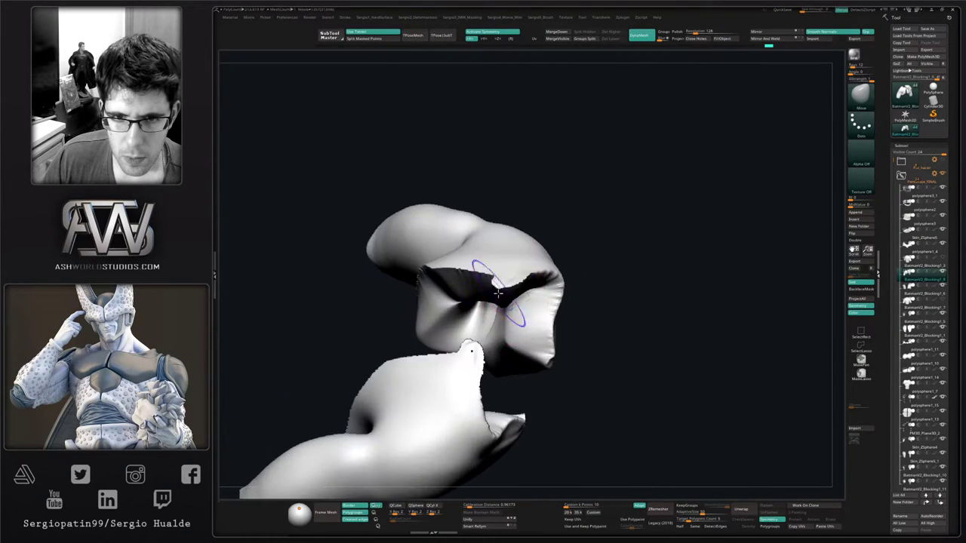
{"action": "left_click_drag", "start_coordinate": [508, 275], "coordinate": [451, 271], "text": "shift"}
{"action": "right_click_drag", "start_coordinate": [483, 296], "coordinate": [507, 266]}
{"action": "mouse_move", "coordinate": [507, 265]}
{"action": "left_mouse_down", "text": "shift"}
{"action": "mouse_move", "coordinate": [441, 310]}
{"action": "mouse_move", "coordinate": [431, 305]}
{"action": "left_mouse_up", "text": "shift"}
{"action": "right_click_drag", "start_coordinate": [432, 306], "coordinate": [491, 328]}
{"action": "left_click_drag", "start_coordinate": [468, 305], "coordinate": [407, 371], "text": "shift"}
{"action": "right_click_drag", "start_coordinate": [407, 371], "coordinate": [452, 383]}
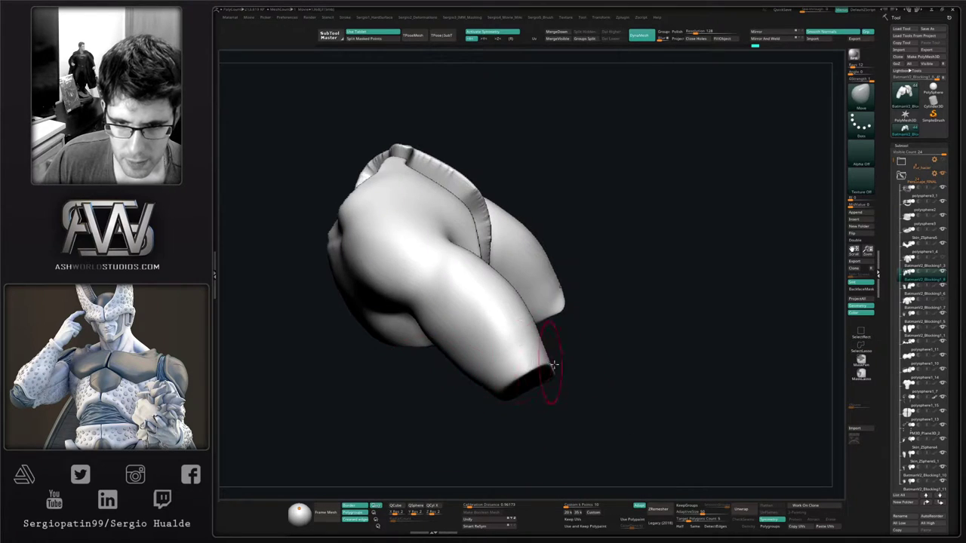
Flatten the cut end of the upper arm with TrimDynamic and remesh the arms with DynaMesh
{"action": "mouse_move", "coordinate": [551, 366]}
{"action": "right_mouse_down"}
{"action": "mouse_move", "coordinate": [542, 392]}
{"action": "mouse_move", "coordinate": [559, 383]}
{"action": "right_mouse_up"}
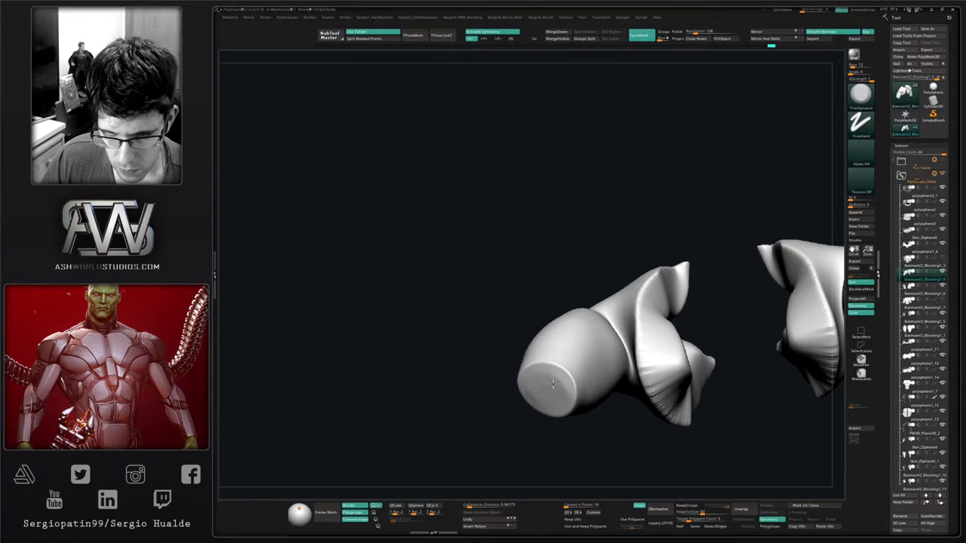
{"action": "right_click_drag", "start_coordinate": [552, 385], "coordinate": [626, 293]}
{"action": "right_click_drag", "start_coordinate": [627, 293], "coordinate": [558, 337], "text": "ctrl"}
{"action": "key", "text": "shift+f"}
{"action": "key", "text": "shift+f"}
{"action": "left_click_drag", "start_coordinate": [645, 134], "coordinate": [642, 194], "text": "ctrl"}
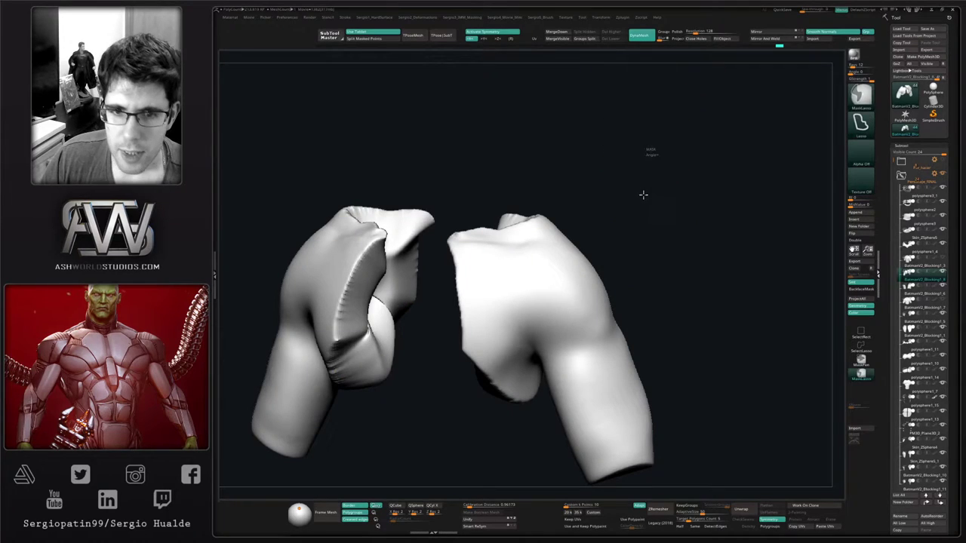
Smooth the remeshed chest edge, shoulder-blade tip and inner folds of the arm pieces
{"action": "mouse_move", "coordinate": [504, 374]}
{"action": "left_mouse_down", "text": "shift"}
{"action": "mouse_move", "coordinate": [487, 379]}
{"action": "mouse_move", "coordinate": [473, 332]}
{"action": "left_mouse_up", "text": "shift"}
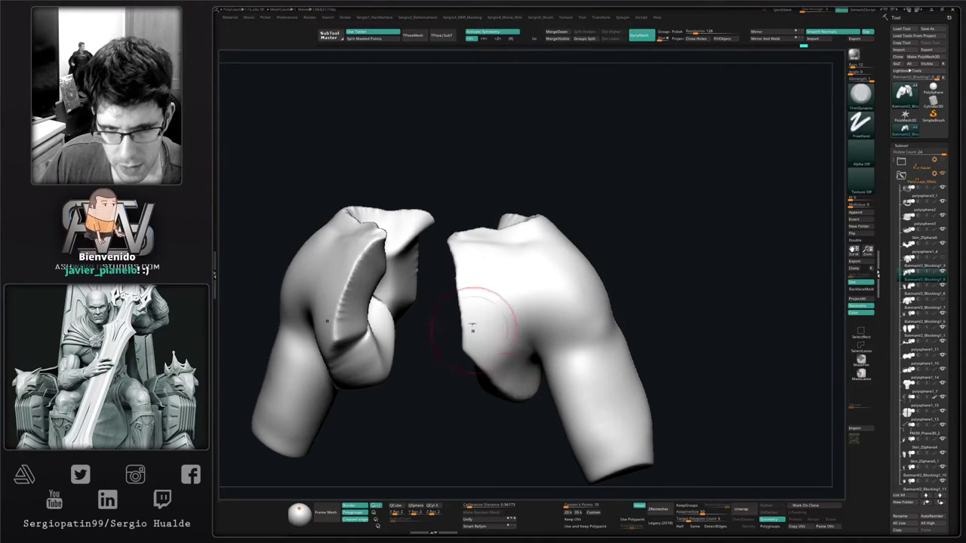
{"action": "right_click_drag", "start_coordinate": [474, 294], "coordinate": [471, 244]}
{"action": "mouse_move", "coordinate": [471, 243]}
{"action": "left_mouse_down", "text": "shift"}
{"action": "mouse_move", "coordinate": [520, 211]}
{"action": "mouse_move", "coordinate": [481, 154]}
{"action": "left_mouse_up", "text": "shift"}
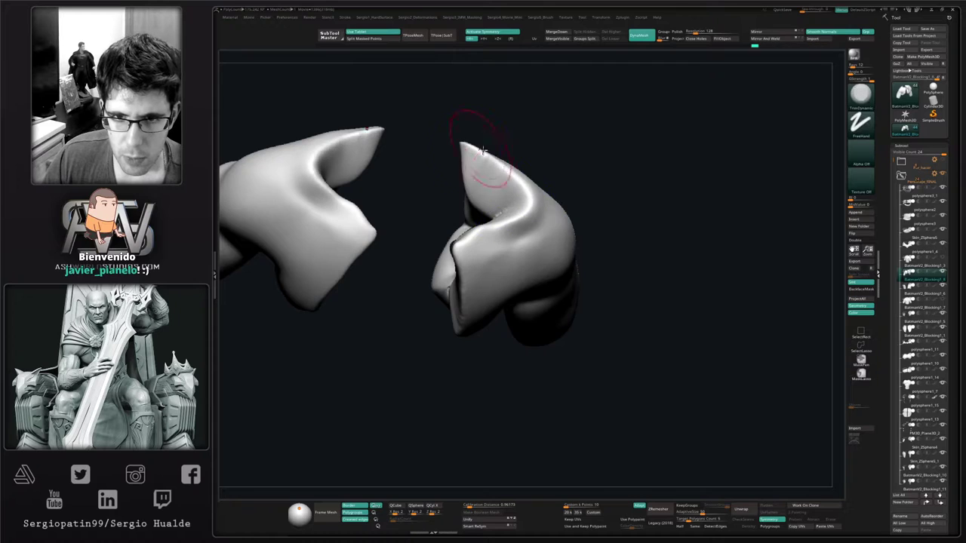
{"action": "right_click_drag", "start_coordinate": [488, 151], "coordinate": [513, 377]}
{"action": "left_click_drag", "start_coordinate": [479, 273], "coordinate": [455, 164], "text": "shift"}
{"action": "right_click_drag", "start_coordinate": [455, 164], "coordinate": [470, 196]}
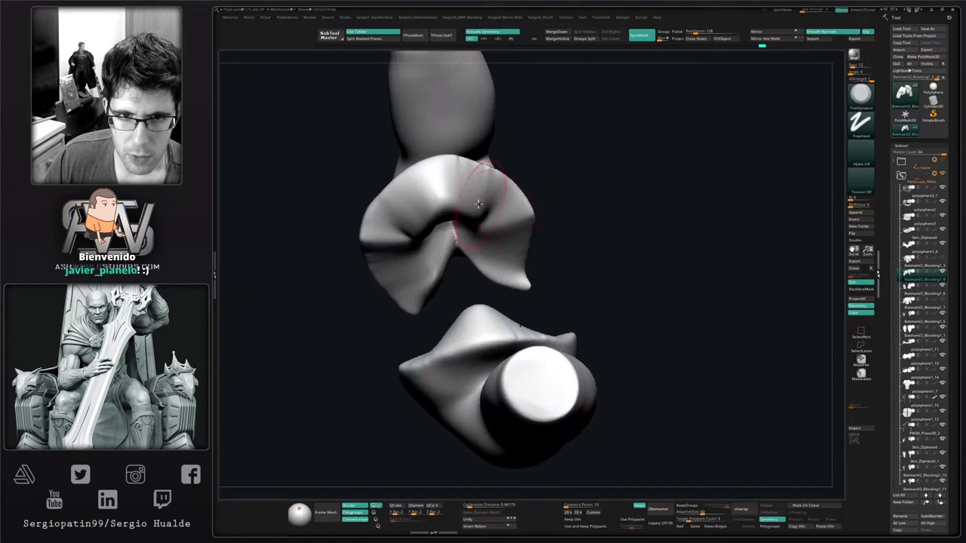
{"action": "left_click_drag", "start_coordinate": [465, 214], "coordinate": [454, 231], "text": "shift"}
{"action": "mouse_move", "coordinate": [456, 242]}
{"action": "right_mouse_down"}
{"action": "mouse_move", "coordinate": [485, 199]}
{"action": "mouse_move", "coordinate": [427, 212]}
{"action": "right_mouse_up"}
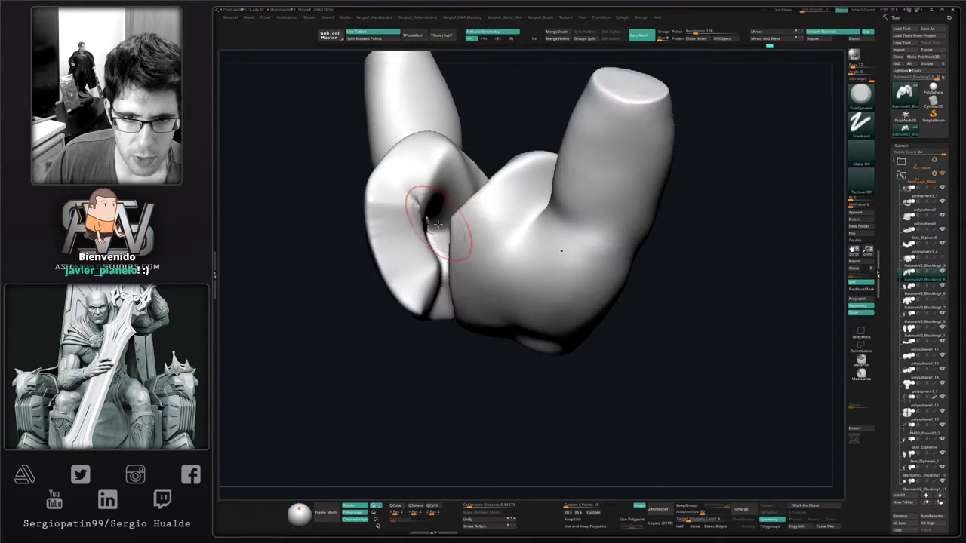
Smooth the deep crease inside the arm's inner cavity and remesh the arms with DynaMesh again
{"action": "key", "text": "l"}
{"action": "left_click", "coordinate": [432, 245]}
{"action": "mouse_move", "coordinate": [431, 245]}
{"action": "right_mouse_down"}
{"action": "mouse_move", "coordinate": [424, 195]}
{"action": "mouse_move", "coordinate": [465, 205]}
{"action": "mouse_move", "coordinate": [433, 227]}
{"action": "right_mouse_up"}
{"action": "left_click_drag", "start_coordinate": [428, 206], "coordinate": [439, 237], "text": "shift"}
{"action": "key", "text": "ctrl+i"}
{"action": "left_click_drag", "start_coordinate": [564, 277], "coordinate": [529, 317], "text": "ctrl"}
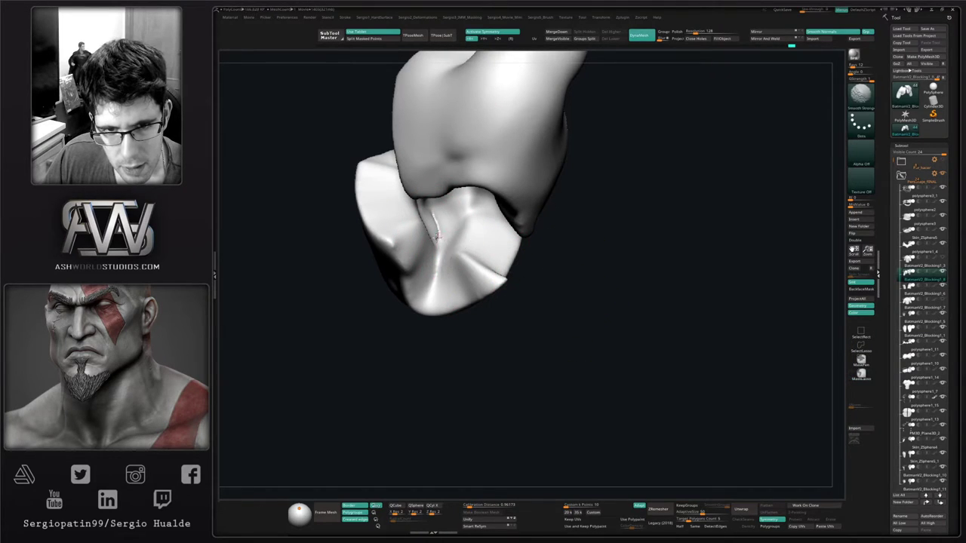
Even out the remaining pits inside the arm cavity using the Smooth and Inflat brushes
{"action": "right_click_drag", "start_coordinate": [478, 258], "coordinate": [444, 258]}
{"action": "left_click_drag", "start_coordinate": [443, 259], "coordinate": [426, 231], "text": "shift"}
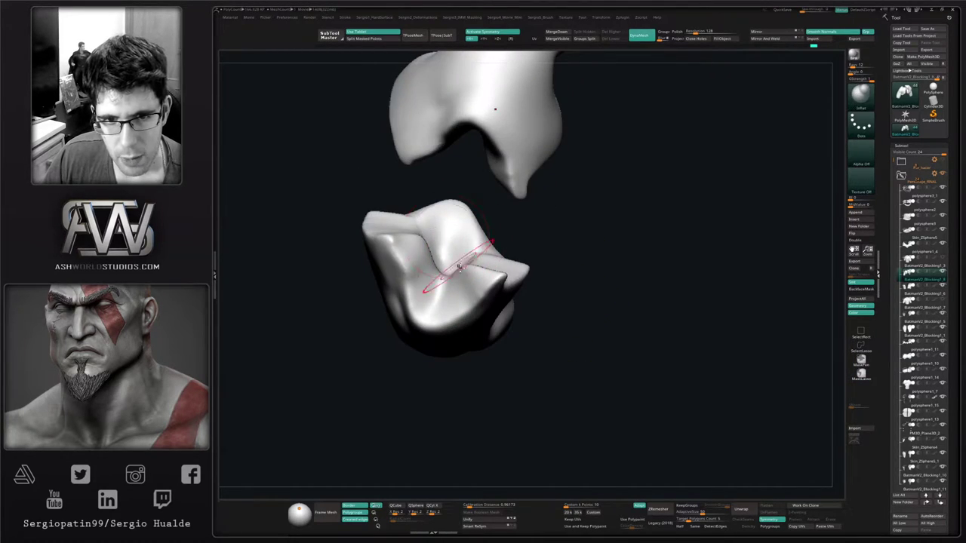
{"action": "right_click_drag", "start_coordinate": [457, 270], "coordinate": [490, 257]}
{"action": "mouse_move", "coordinate": [491, 256]}
{"action": "right_mouse_down", "text": "ctrl"}
{"action": "mouse_move", "coordinate": [502, 287]}
{"action": "mouse_move", "coordinate": [529, 308]}
{"action": "right_mouse_up", "text": "ctrl"}
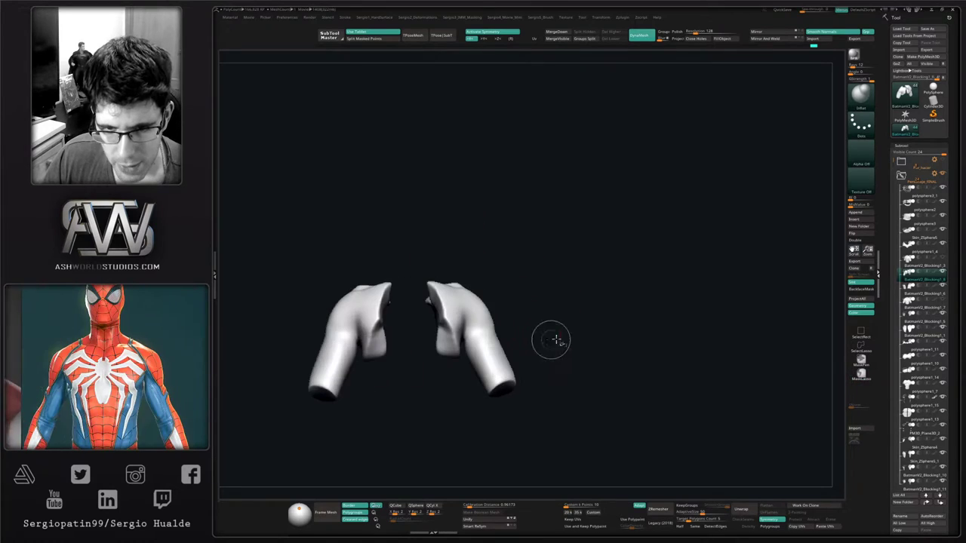
Show the arms together with the full armour and inspect their fit around the shoulders and chest straps
{"action": "mouse_move", "coordinate": [551, 340]}
{"action": "left_mouse_down", "text": "ctrl+shift"}
{"action": "mouse_move", "coordinate": [556, 405]}
{"action": "mouse_move", "coordinate": [530, 415]}
{"action": "left_mouse_up", "text": "ctrl+shift"}
{"action": "left_click", "coordinate": [540, 357], "text": "ctrl+shift"}
{"action": "right_click_drag", "start_coordinate": [529, 356], "coordinate": [506, 320]}
{"action": "right_click_drag", "start_coordinate": [505, 320], "coordinate": [551, 393], "text": "ctrl"}
{"action": "mouse_move", "coordinate": [539, 302]}
{"action": "right_mouse_down"}
{"action": "mouse_move", "coordinate": [472, 264]}
{"action": "mouse_move", "coordinate": [503, 249]}
{"action": "right_mouse_up"}
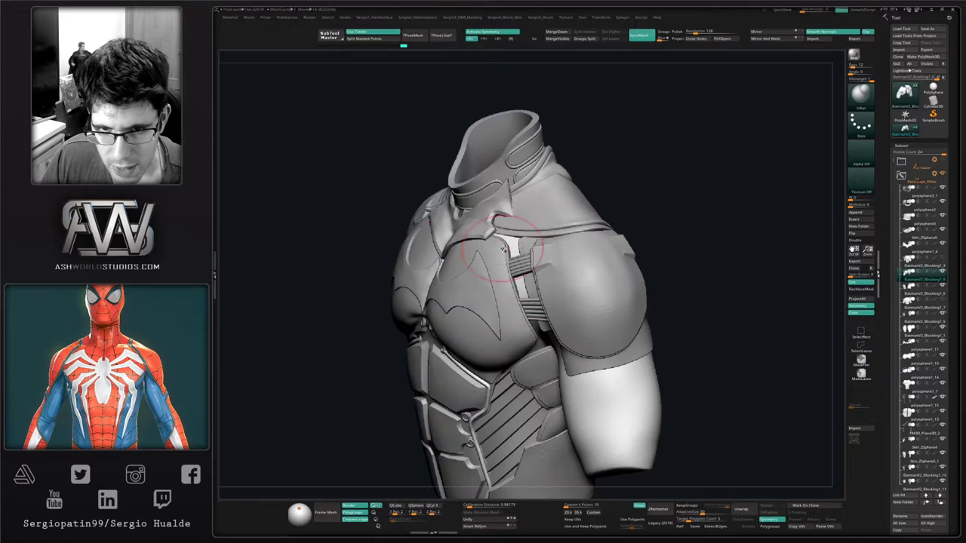
{"action": "right_click_drag", "start_coordinate": [531, 326], "coordinate": [577, 301], "text": "shift"}
{"action": "right_click_drag", "start_coordinate": [543, 262], "coordinate": [568, 253], "text": "alt"}
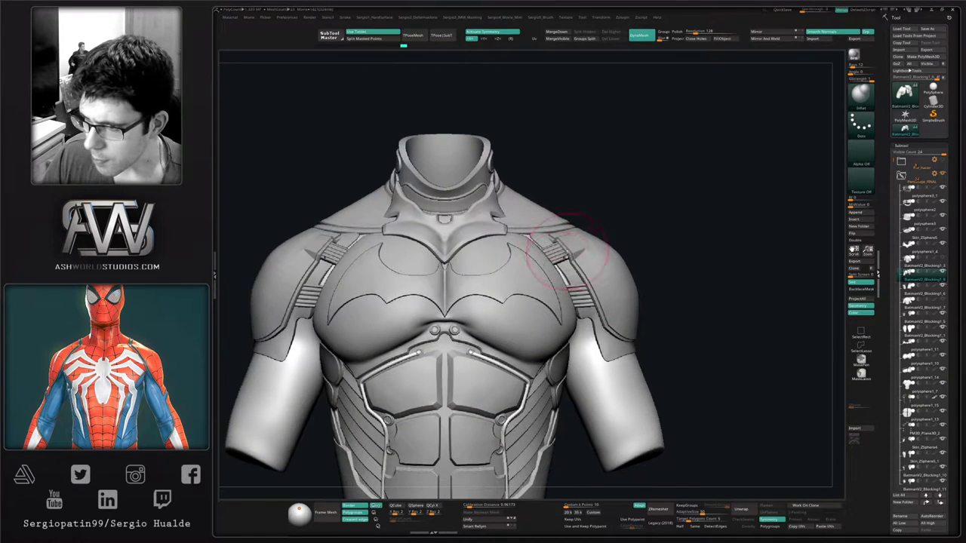
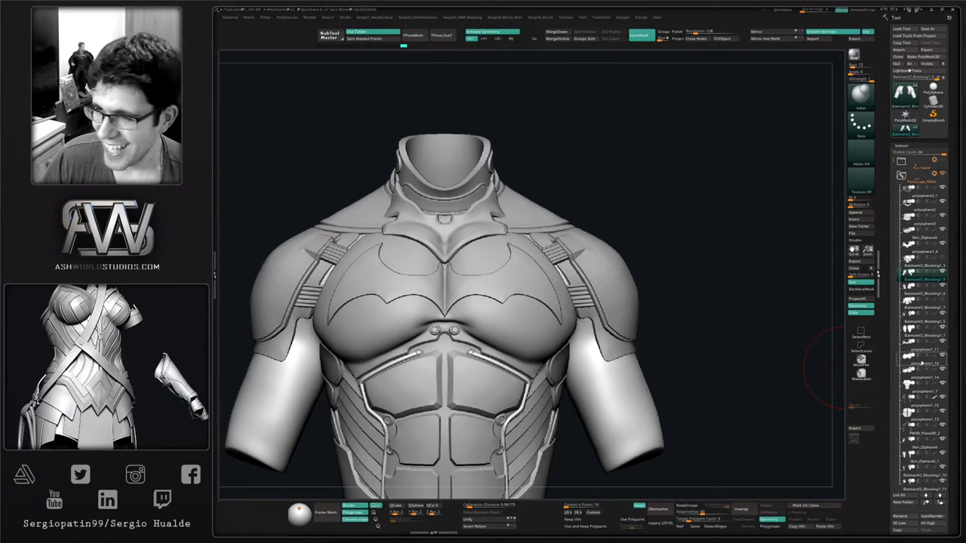
{"action": "left_click_drag", "start_coordinate": [788, 327], "coordinate": [756, 320]}
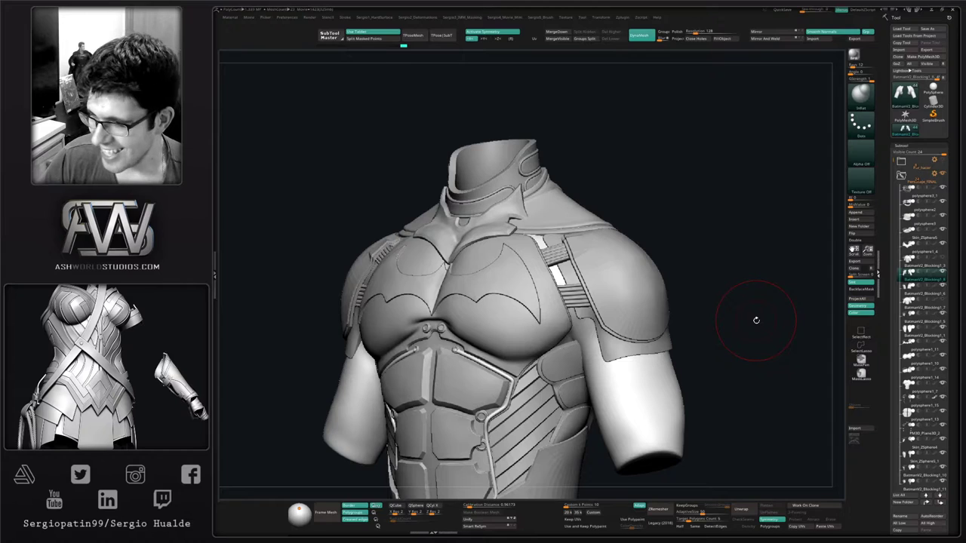
{"action": "right_click_drag", "start_coordinate": [670, 252], "coordinate": [648, 325]}
{"action": "right_click_drag", "start_coordinate": [597, 372], "coordinate": [613, 324], "text": "alt"}
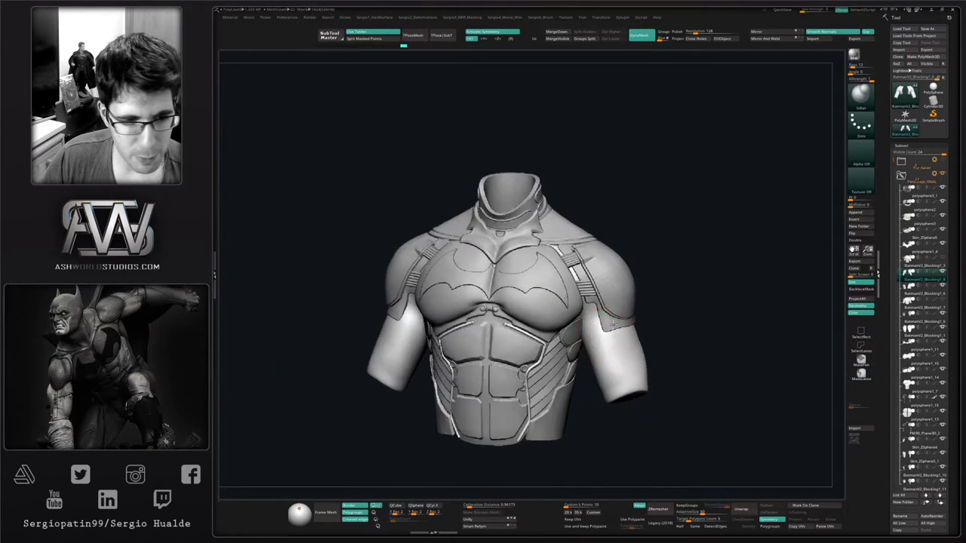
{"action": "left_click_drag", "start_coordinate": [613, 324], "coordinate": [565, 273]}
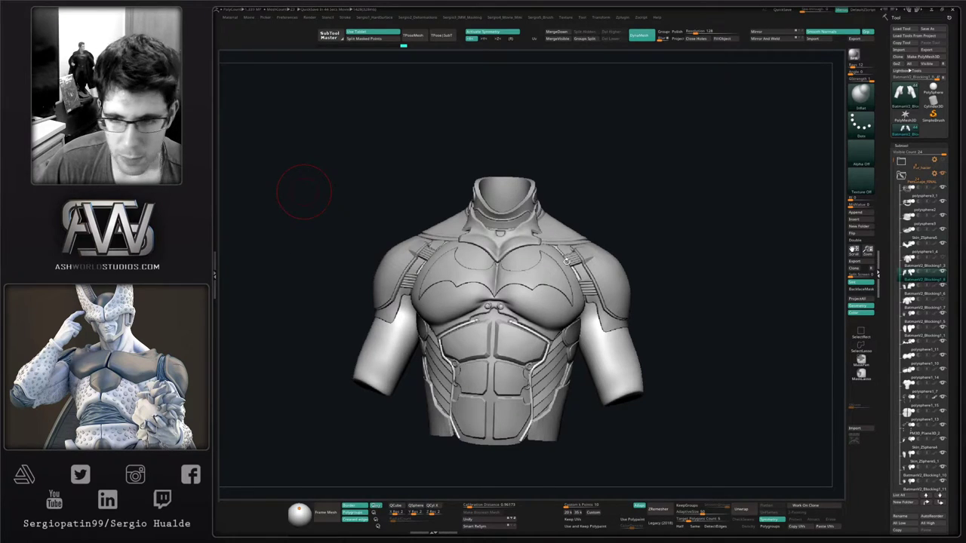
Adjust the arm's upper chest surface with the Move brush so it sits beneath the shoulder straps
{"action": "left_click_drag", "start_coordinate": [303, 192], "coordinate": [556, 270]}
{"action": "right_click_drag", "start_coordinate": [679, 233], "coordinate": [633, 239]}
{"action": "mouse_move", "coordinate": [634, 238]}
{"action": "right_mouse_down", "text": "ctrl"}
{"action": "mouse_move", "coordinate": [627, 299]}
{"action": "mouse_move", "coordinate": [510, 357]}
{"action": "right_mouse_up", "text": "ctrl"}
{"action": "key", "text": "b"}
{"action": "key", "text": "m"}
{"action": "key", "text": "v"}
{"action": "right_click_drag", "start_coordinate": [485, 319], "coordinate": [537, 308]}
{"action": "left_click_drag", "start_coordinate": [536, 308], "coordinate": [530, 336]}
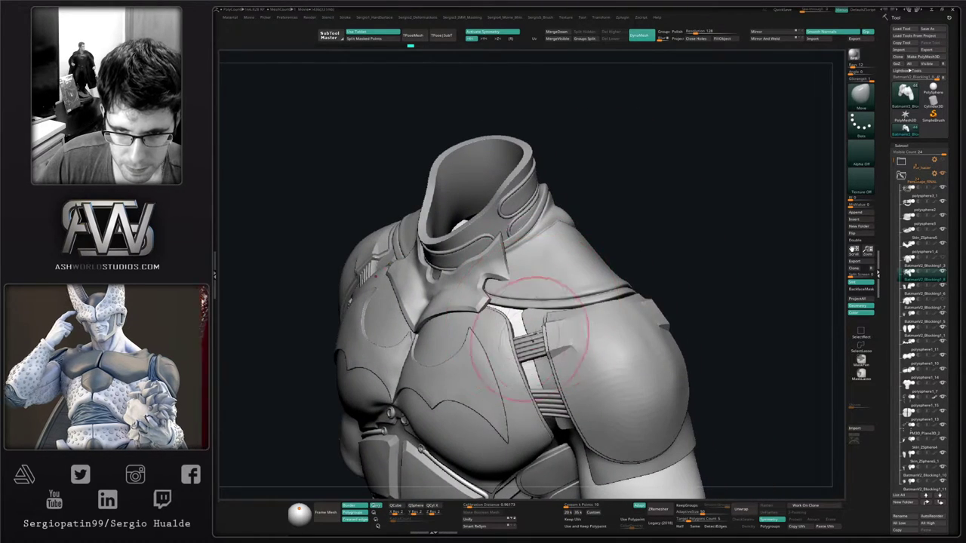
Refine the isolated arm surface near the collarbone with the Move brush and check it with the armour around the armpit
{"action": "mouse_move", "coordinate": [530, 337]}
{"action": "right_mouse_down"}
{"action": "mouse_move", "coordinate": [559, 324]}
{"action": "mouse_move", "coordinate": [543, 332]}
{"action": "right_mouse_up"}
{"action": "key", "text": "alt+s"}
{"action": "left_click_drag", "start_coordinate": [539, 301], "coordinate": [536, 311]}
{"action": "key", "text": "alt+s"}
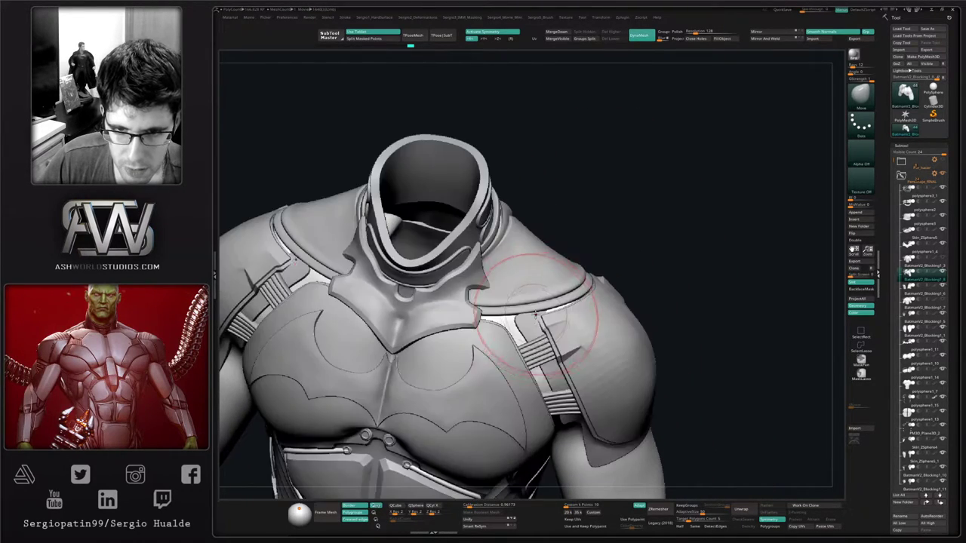
{"action": "mouse_move", "coordinate": [526, 312]}
{"action": "right_mouse_down"}
{"action": "mouse_move", "coordinate": [564, 325]}
{"action": "mouse_move", "coordinate": [555, 312]}
{"action": "mouse_move", "coordinate": [569, 288]}
{"action": "mouse_move", "coordinate": [562, 338]}
{"action": "mouse_move", "coordinate": [556, 277]}
{"action": "mouse_move", "coordinate": [545, 336]}
{"action": "mouse_move", "coordinate": [592, 319]}
{"action": "mouse_move", "coordinate": [605, 295]}
{"action": "right_mouse_up"}
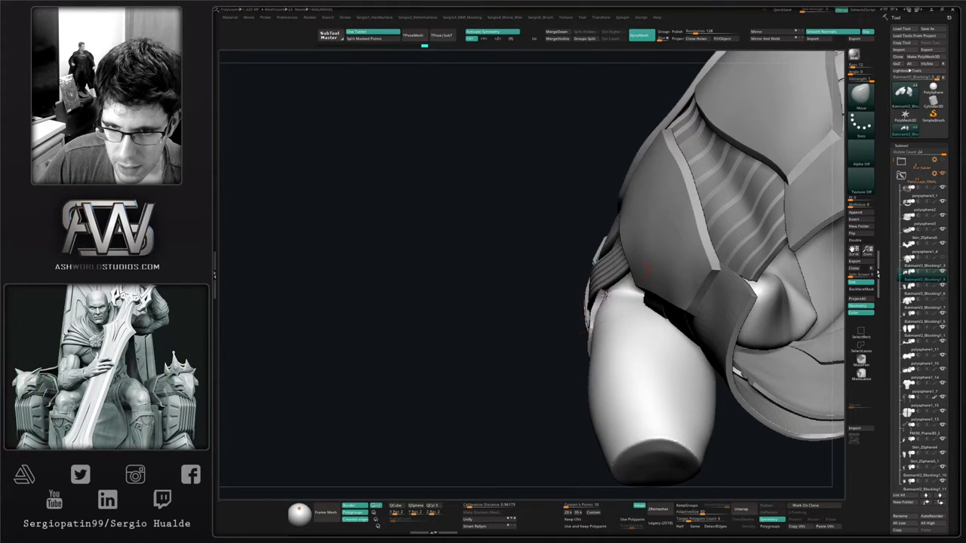
Refine the arm surface around the armpit with the Move brush so it sits cleanly beneath the straps and back plate
{"action": "left_click_drag", "start_coordinate": [604, 288], "coordinate": [600, 290]}
{"action": "right_click_drag", "start_coordinate": [600, 292], "coordinate": [608, 290]}
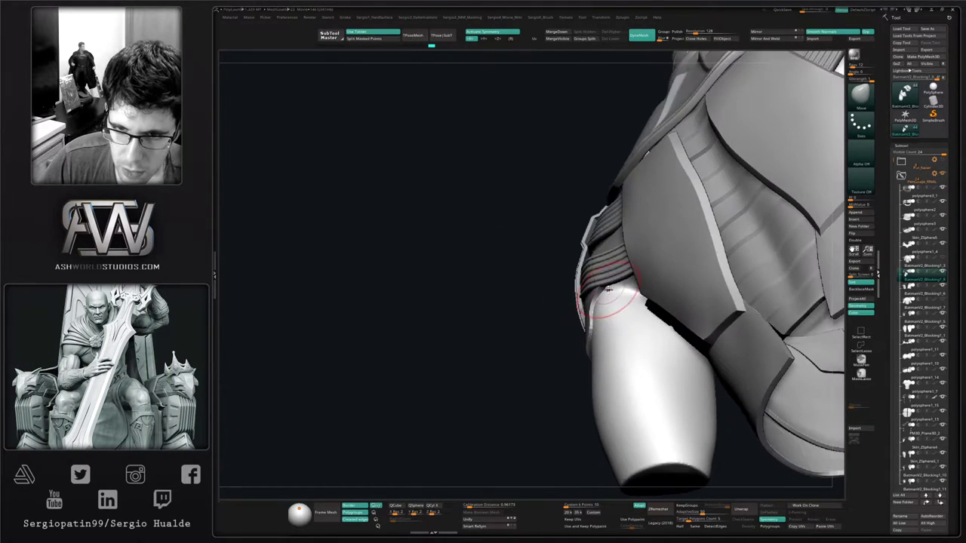
{"action": "left_click_drag", "start_coordinate": [599, 303], "coordinate": [601, 302]}
{"action": "mouse_move", "coordinate": [609, 317]}
{"action": "right_mouse_down"}
{"action": "mouse_move", "coordinate": [623, 362]}
{"action": "mouse_move", "coordinate": [657, 287]}
{"action": "mouse_move", "coordinate": [618, 306]}
{"action": "right_mouse_up"}
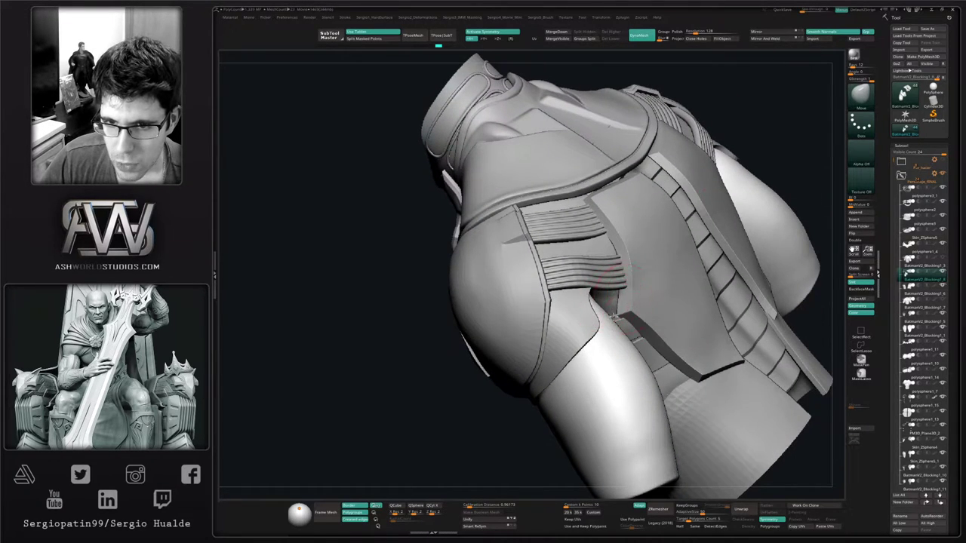
{"action": "left_click_drag", "start_coordinate": [614, 317], "coordinate": [610, 320]}
{"action": "mouse_move", "coordinate": [610, 320]}
{"action": "right_mouse_down"}
{"action": "mouse_move", "coordinate": [588, 334]}
{"action": "mouse_move", "coordinate": [540, 291]}
{"action": "mouse_move", "coordinate": [626, 364]}
{"action": "mouse_move", "coordinate": [567, 340]}
{"action": "mouse_move", "coordinate": [575, 317]}
{"action": "mouse_move", "coordinate": [579, 333]}
{"action": "mouse_move", "coordinate": [585, 325]}
{"action": "mouse_move", "coordinate": [554, 348]}
{"action": "mouse_move", "coordinate": [578, 344]}
{"action": "mouse_move", "coordinate": [565, 334]}
{"action": "right_mouse_up"}
{"action": "key", "text": "alt+s"}
{"action": "mouse_move", "coordinate": [559, 340]}
{"action": "left_mouse_down"}
{"action": "mouse_move", "coordinate": [562, 348]}
{"action": "mouse_move", "coordinate": [563, 338]}
{"action": "left_mouse_up"}
{"action": "key", "text": "alt+s"}
{"action": "mouse_move", "coordinate": [594, 351]}
{"action": "right_mouse_down"}
{"action": "mouse_move", "coordinate": [585, 355]}
{"action": "mouse_move", "coordinate": [619, 349]}
{"action": "mouse_move", "coordinate": [608, 360]}
{"action": "right_mouse_up"}
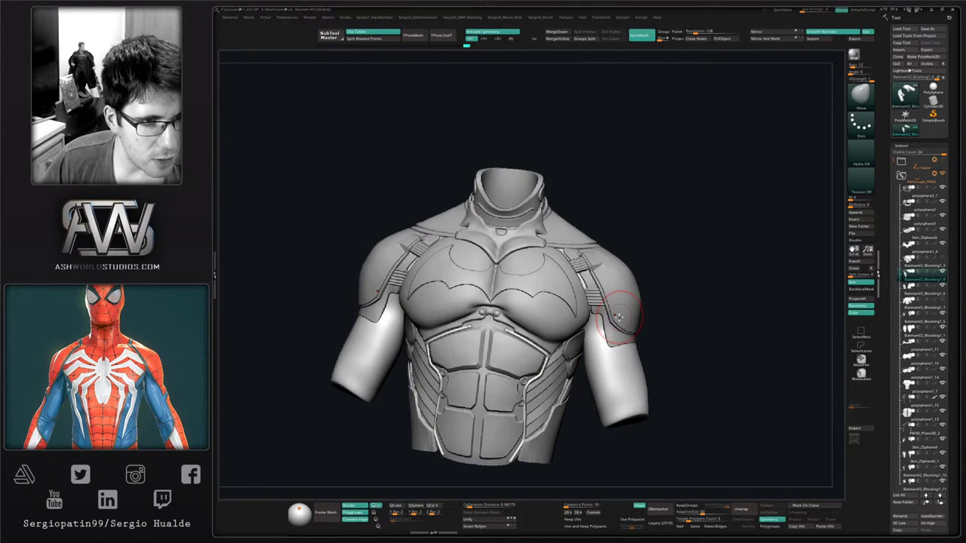
Adjust the volume of the exposed upper arm below the shoulder plate with a resized Move brush
{"action": "mouse_move", "coordinate": [659, 250]}
{"action": "right_mouse_down"}
{"action": "mouse_move", "coordinate": [677, 276]}
{"action": "mouse_move", "coordinate": [606, 318]}
{"action": "right_mouse_up"}
{"action": "right_click_drag", "start_coordinate": [606, 318], "coordinate": [601, 291], "text": "alt"}
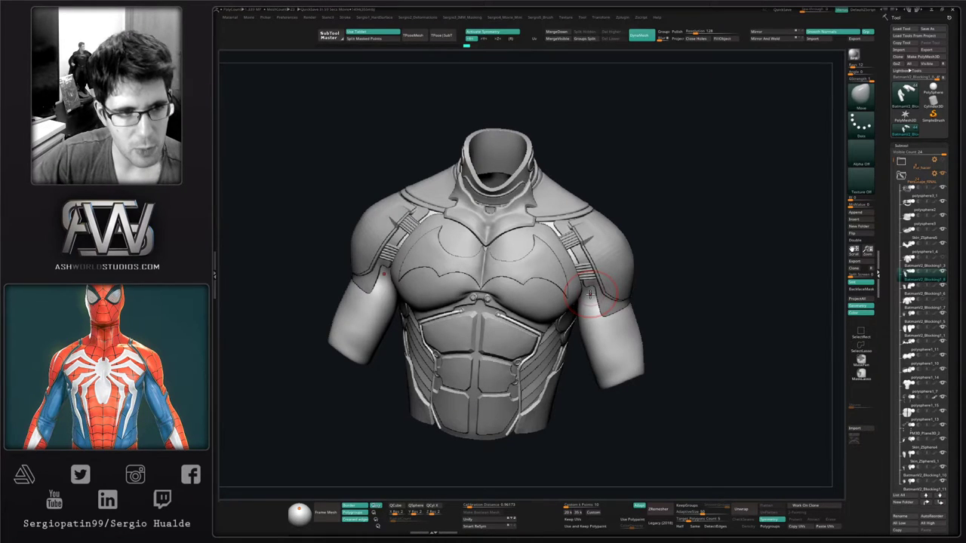
{"action": "right_click_drag", "start_coordinate": [705, 270], "coordinate": [691, 293]}
{"action": "mouse_move", "coordinate": [614, 337]}
{"action": "right_mouse_down"}
{"action": "mouse_move", "coordinate": [626, 312]}
{"action": "mouse_move", "coordinate": [619, 329]}
{"action": "mouse_move", "coordinate": [627, 323]}
{"action": "mouse_move", "coordinate": [614, 324]}
{"action": "right_mouse_up"}
{"action": "right_click_drag", "start_coordinate": [667, 345], "coordinate": [638, 319], "text": "alt"}
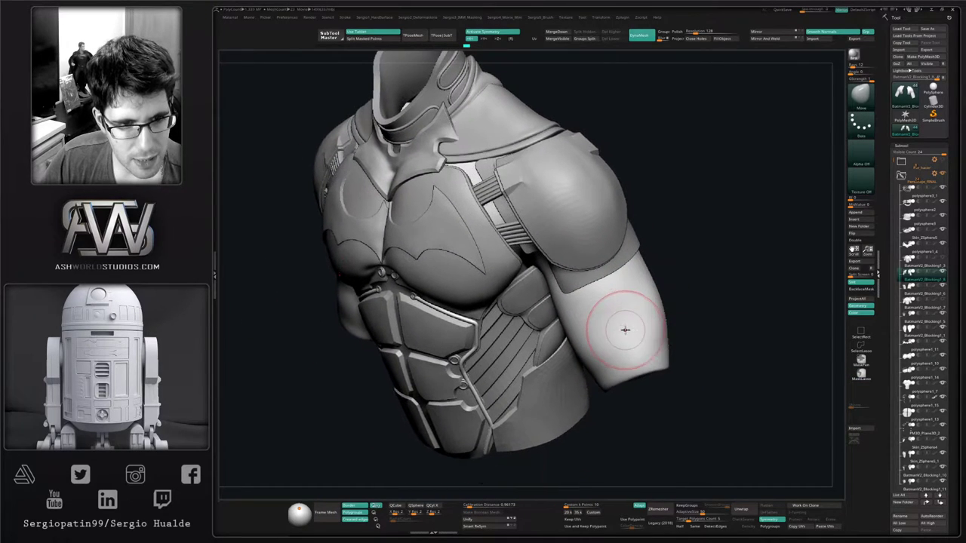
{"action": "key", "text": "s"}
{"action": "left_click_drag", "start_coordinate": [623, 336], "coordinate": [615, 336]}
{"action": "mouse_move", "coordinate": [615, 334]}
{"action": "right_mouse_down"}
{"action": "mouse_move", "coordinate": [651, 311]}
{"action": "mouse_move", "coordinate": [649, 302]}
{"action": "right_mouse_up"}
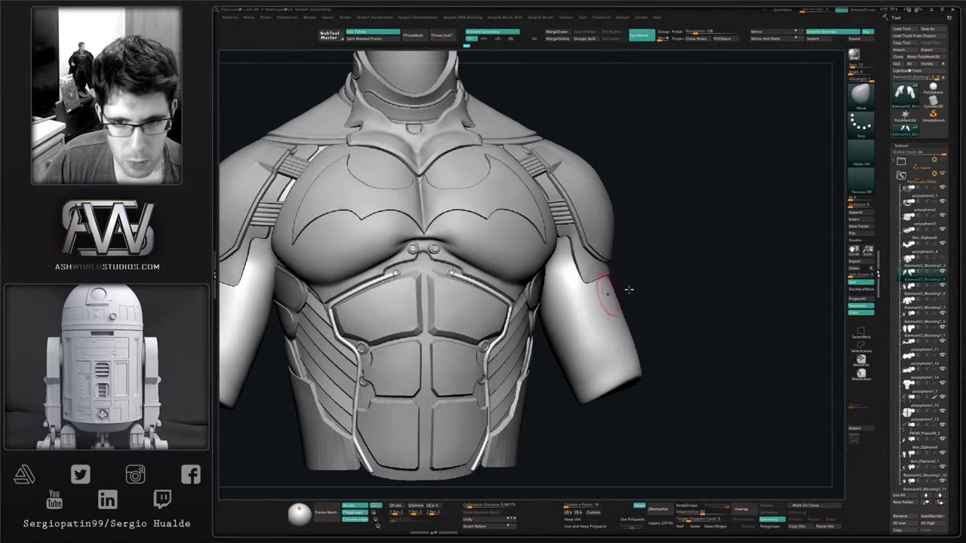
Inspect the arms' silhouette and their fit under the armour from the front, side and back
{"action": "right_click_drag", "start_coordinate": [583, 330], "coordinate": [571, 334]}
{"action": "right_click_drag", "start_coordinate": [698, 313], "coordinate": [654, 306]}
{"action": "right_click_drag", "start_coordinate": [777, 321], "coordinate": [750, 319]}
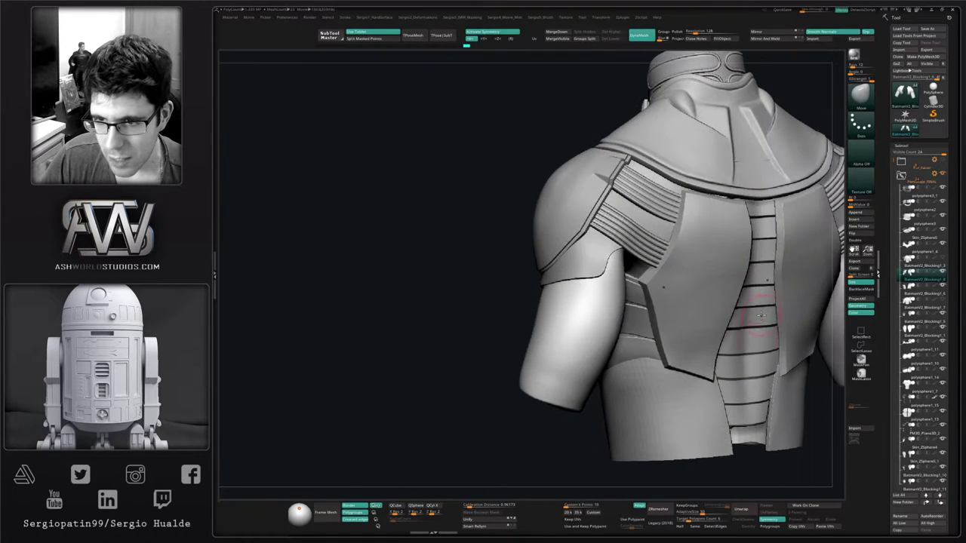
{"action": "right_click_drag", "start_coordinate": [695, 332], "coordinate": [780, 337]}
{"action": "right_click_drag", "start_coordinate": [642, 361], "coordinate": [620, 353]}
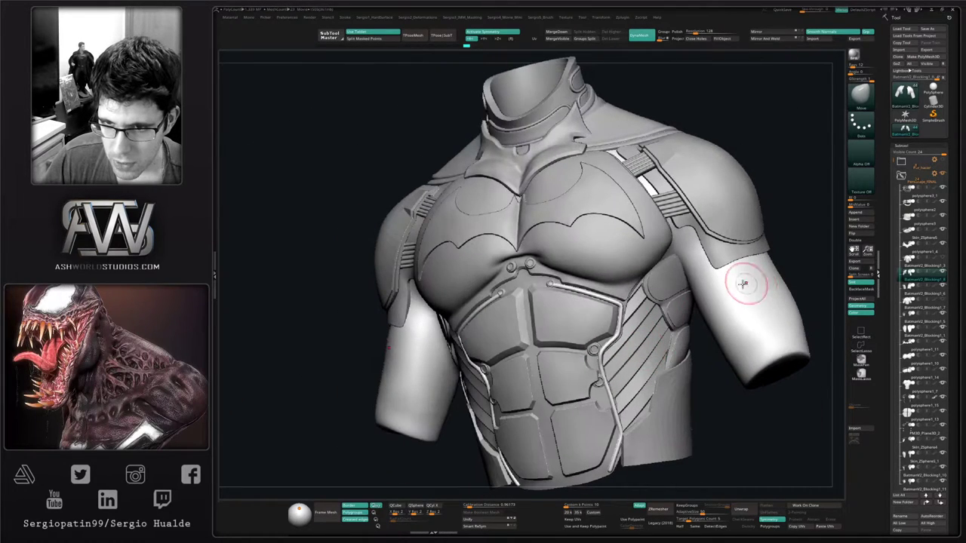
{"action": "mouse_move", "coordinate": [676, 334]}
{"action": "right_mouse_down"}
{"action": "mouse_move", "coordinate": [661, 337]}
{"action": "mouse_move", "coordinate": [657, 324]}
{"action": "mouse_move", "coordinate": [673, 330]}
{"action": "right_mouse_up"}
{"action": "right_click_drag", "start_coordinate": [718, 286], "coordinate": [694, 286]}
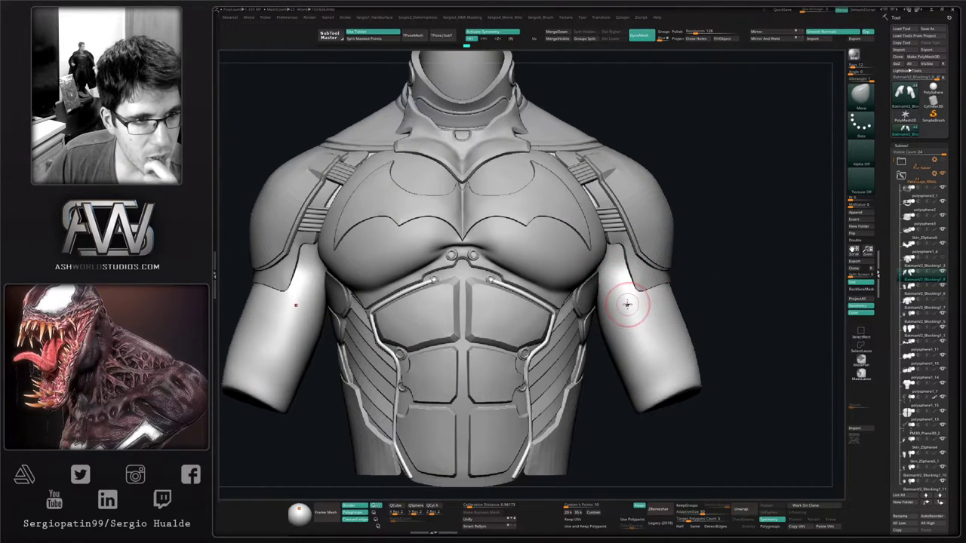
Duplicate the arms subtool and isolate the copy
{"action": "right_click_drag", "start_coordinate": [707, 303], "coordinate": [618, 310]}
{"action": "key", "text": "ctrl+shift+d"}
{"action": "key", "text": "alt+s"}
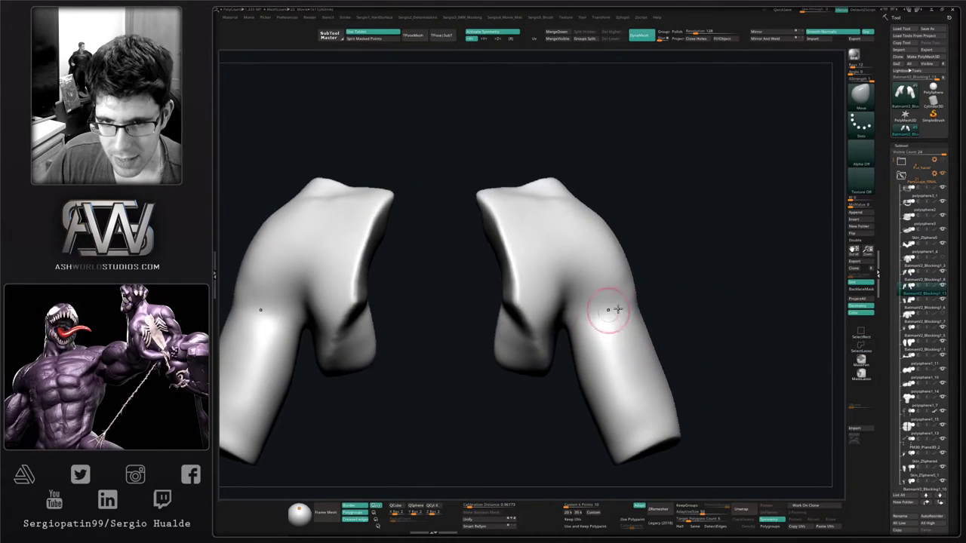
Choose the SliceCurve brush, display the polyframe and assign the duplicated arms a single polygroup
{"action": "key", "text": "5"}
{"action": "left_click", "coordinate": [696, 268]}
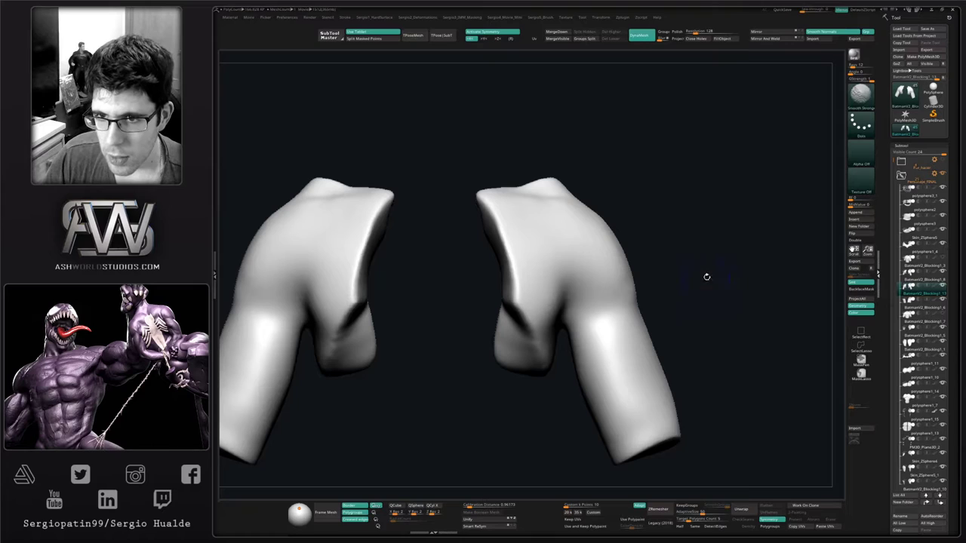
{"action": "key", "text": "b"}
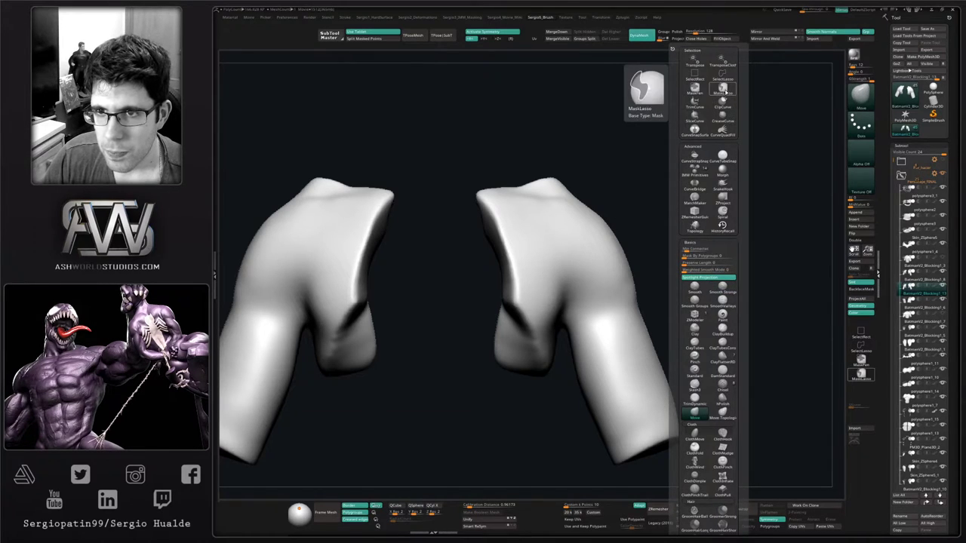
{"action": "key", "text": "ctrl+shift"}
{"action": "left_click", "coordinate": [695, 123], "text": "ctrl+shift"}
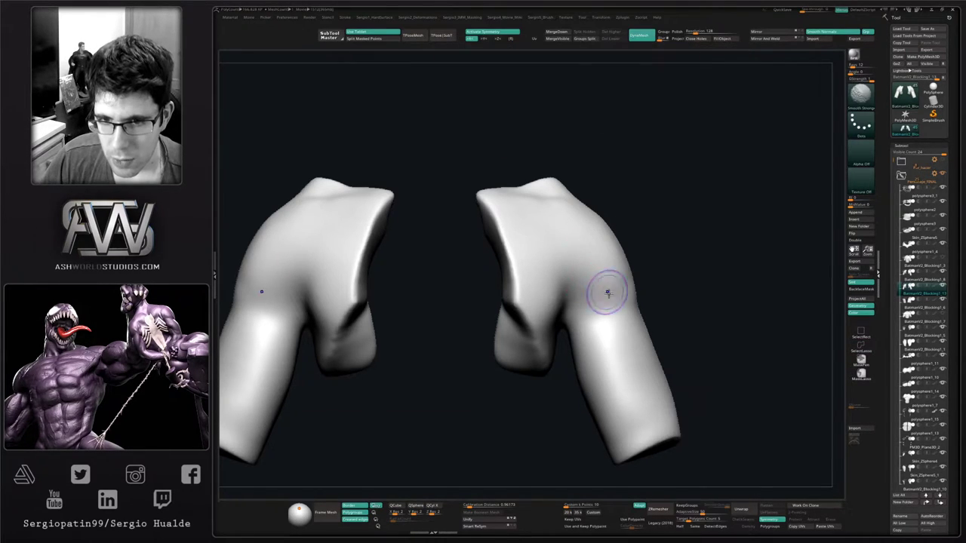
{"action": "key", "text": "shift+f"}
{"action": "key", "text": "ctrl+w"}
Try to slice the arm just below the armpit into separate upper and lower polygroups with SliceCurve
{"action": "mouse_move", "coordinate": [653, 291]}
{"action": "left_mouse_down"}
{"action": "mouse_move", "coordinate": [654, 304]}
{"action": "mouse_move", "coordinate": [558, 331]}
{"action": "left_mouse_up"}
{"action": "left_click_drag", "start_coordinate": [672, 341], "coordinate": [534, 352]}
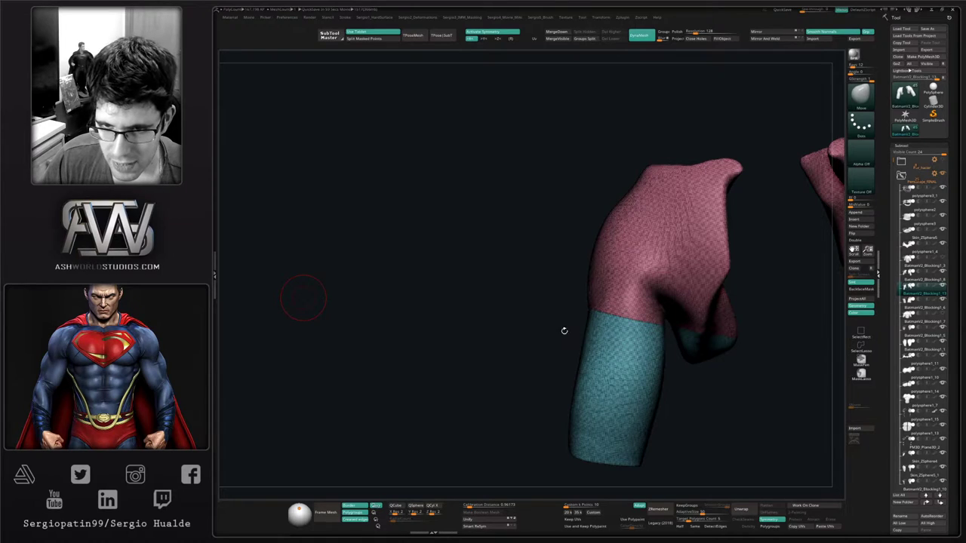
{"action": "left_click_drag", "start_coordinate": [564, 330], "coordinate": [566, 351]}
{"action": "key", "text": "ctrl+z"}
{"action": "right_click", "coordinate": [601, 390]}
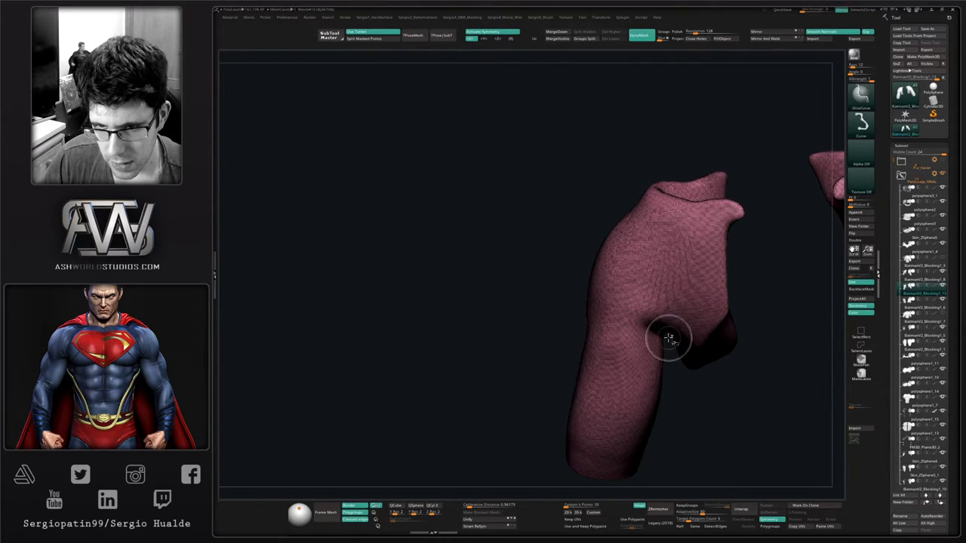
{"action": "mouse_move", "coordinate": [669, 338]}
{"action": "left_mouse_down", "text": "ctrl+shift"}
{"action": "mouse_move", "coordinate": [574, 329]}
{"action": "mouse_move", "coordinate": [611, 347]}
{"action": "mouse_move", "coordinate": [679, 340]}
{"action": "mouse_move", "coordinate": [736, 350]}
{"action": "mouse_move", "coordinate": [737, 334]}
{"action": "mouse_move", "coordinate": [668, 363]}
{"action": "mouse_move", "coordinate": [666, 403]}
{"action": "mouse_move", "coordinate": [663, 324]}
{"action": "mouse_move", "coordinate": [626, 311]}
{"action": "mouse_move", "coordinate": [569, 412]}
{"action": "mouse_move", "coordinate": [744, 362]}
{"action": "mouse_move", "coordinate": [656, 407]}
{"action": "mouse_move", "coordinate": [696, 348]}
{"action": "mouse_move", "coordinate": [722, 383]}
{"action": "mouse_move", "coordinate": [707, 346]}
{"action": "left_mouse_up", "text": "ctrl+shift"}
{"action": "key", "text": "ctrl+z"}
Mask the arm below the armpit without catching the back flap and turn the masked area into its own polygroup
{"action": "left_click_drag", "start_coordinate": [706, 347], "coordinate": [698, 377], "text": "alt"}
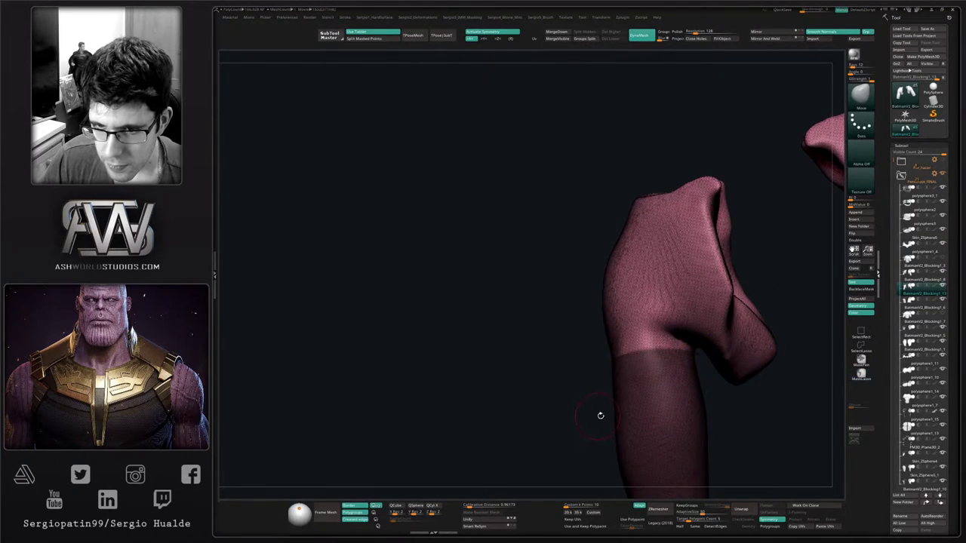
{"action": "left_click_drag", "start_coordinate": [599, 414], "coordinate": [748, 370]}
{"action": "mouse_move", "coordinate": [684, 395]}
{"action": "left_mouse_down"}
{"action": "mouse_move", "coordinate": [616, 382]}
{"action": "mouse_move", "coordinate": [622, 395]}
{"action": "mouse_move", "coordinate": [545, 405]}
{"action": "mouse_move", "coordinate": [619, 394]}
{"action": "left_mouse_up"}
{"action": "left_click_drag", "start_coordinate": [694, 381], "coordinate": [686, 363]}
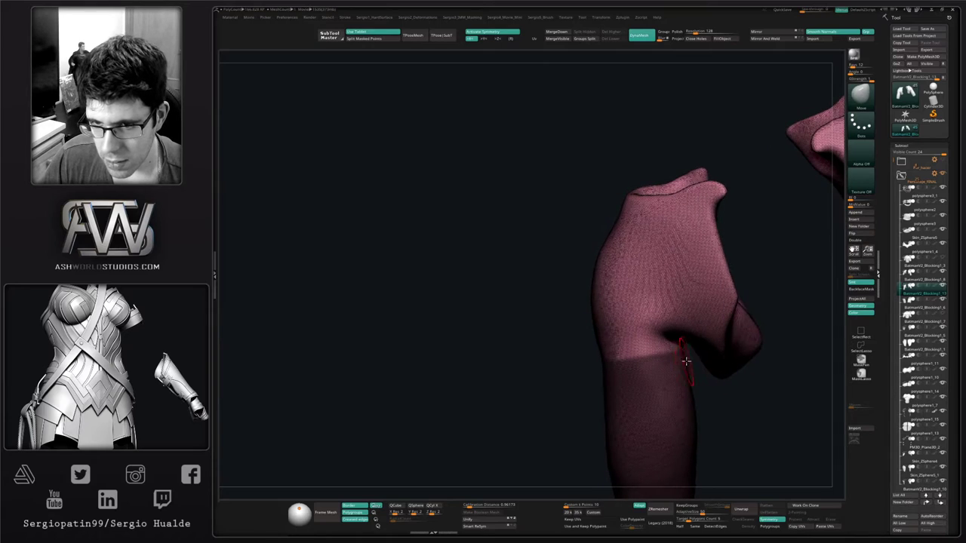
{"action": "left_click_drag", "start_coordinate": [555, 375], "coordinate": [625, 405], "text": "ctrl"}
{"action": "mouse_move", "coordinate": [625, 405]}
{"action": "right_mouse_down"}
{"action": "mouse_move", "coordinate": [624, 388]}
{"action": "mouse_move", "coordinate": [638, 399]}
{"action": "mouse_move", "coordinate": [618, 360]}
{"action": "right_mouse_up"}
{"action": "left_click_drag", "start_coordinate": [663, 352], "coordinate": [685, 355], "text": "shift"}
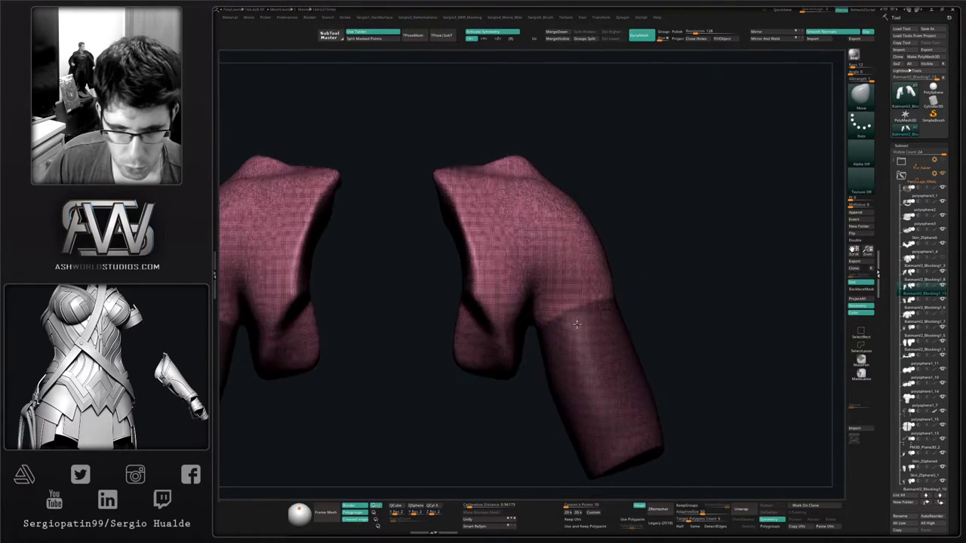
{"action": "key", "text": "ctrl+w"}
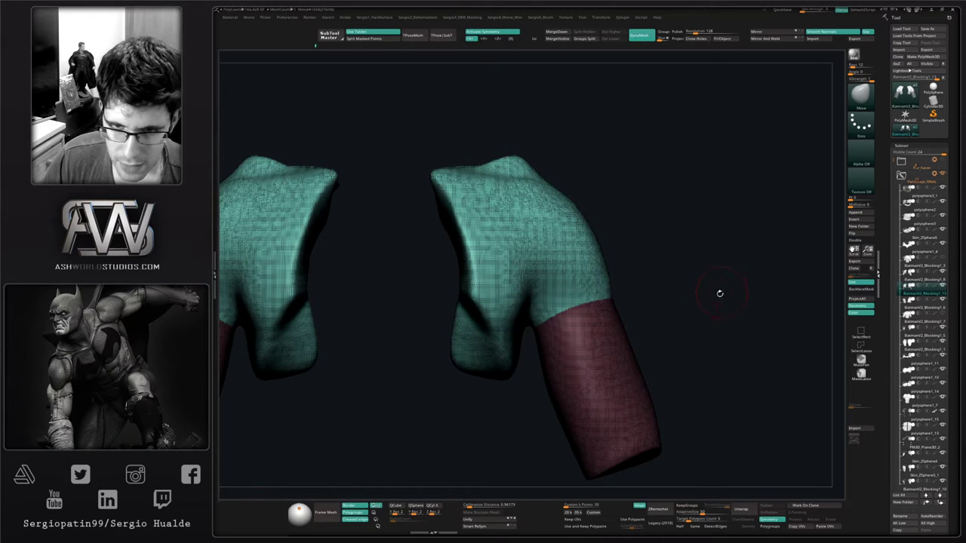
Mirror and weld the grouped arms so both sides match
{"action": "mouse_move", "coordinate": [705, 395]}
{"action": "left_mouse_down", "text": "alt"}
{"action": "mouse_move", "coordinate": [693, 313]}
{"action": "mouse_move", "coordinate": [691, 337]}
{"action": "mouse_move", "coordinate": [526, 401]}
{"action": "mouse_move", "coordinate": [524, 411]}
{"action": "left_mouse_up", "text": "alt"}
{"action": "mouse_move", "coordinate": [681, 404]}
{"action": "left_mouse_down"}
{"action": "mouse_move", "coordinate": [624, 425]}
{"action": "mouse_move", "coordinate": [648, 425]}
{"action": "mouse_move", "coordinate": [711, 386]}
{"action": "mouse_move", "coordinate": [686, 399]}
{"action": "mouse_move", "coordinate": [672, 343]}
{"action": "left_mouse_up"}
{"action": "left_click", "coordinate": [767, 39]}
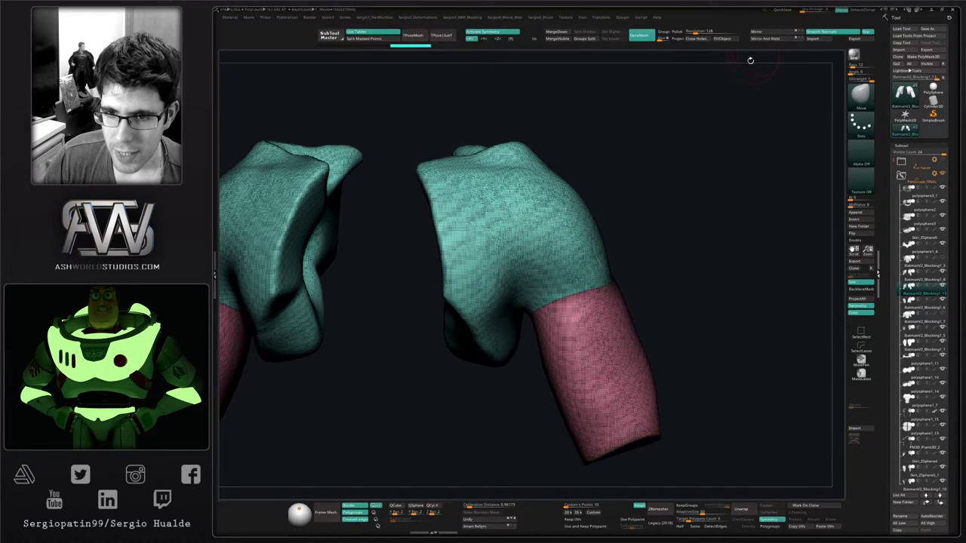
Isolate the lower-arm polygroup and delete the hidden shoulder geometry
{"action": "key", "text": "ctrl+z"}
{"action": "left_click", "coordinate": [646, 368], "text": "ctrl+shift"}
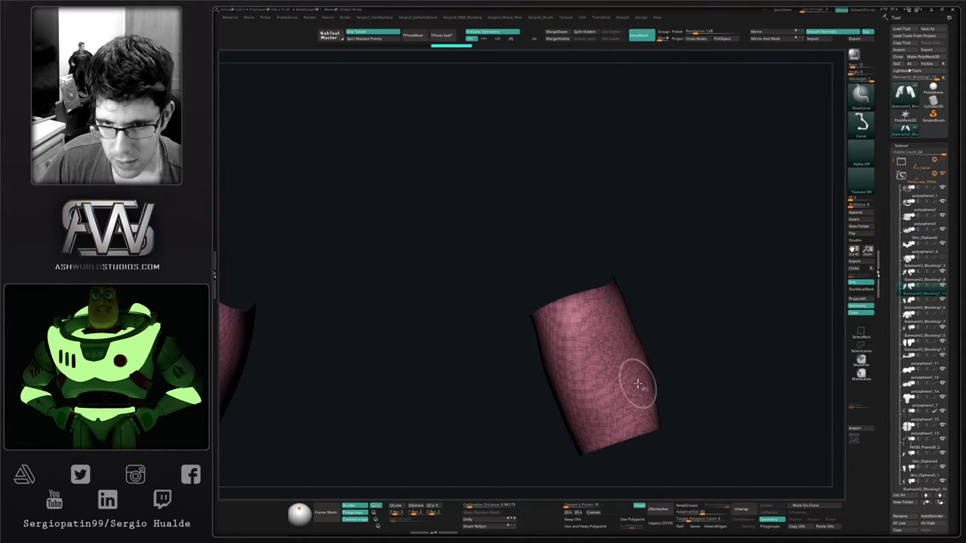
{"action": "key", "text": "Delete"}
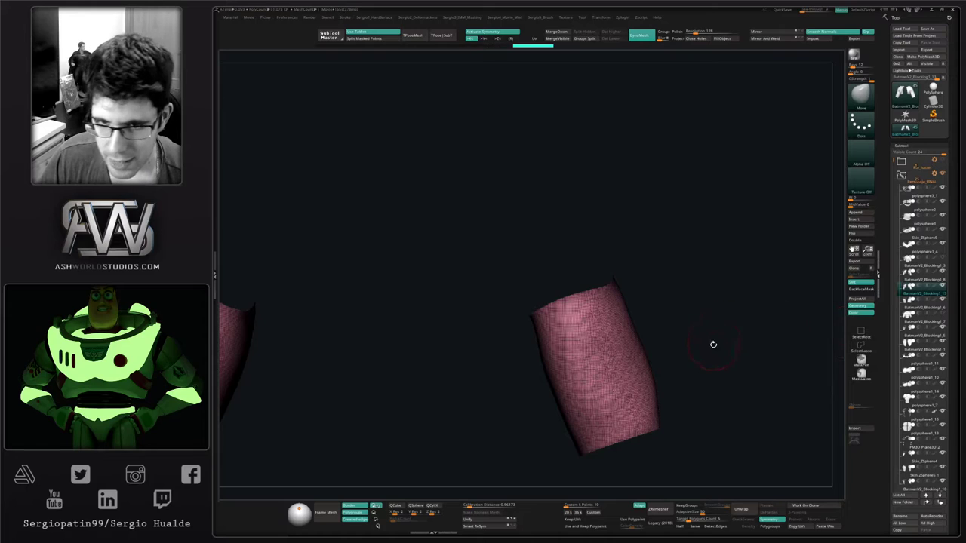
Remesh the isolated upper-arm sleeves into a low-polygon quad mesh with ZRemesher
{"action": "left_click_drag", "start_coordinate": [713, 345], "coordinate": [661, 394]}
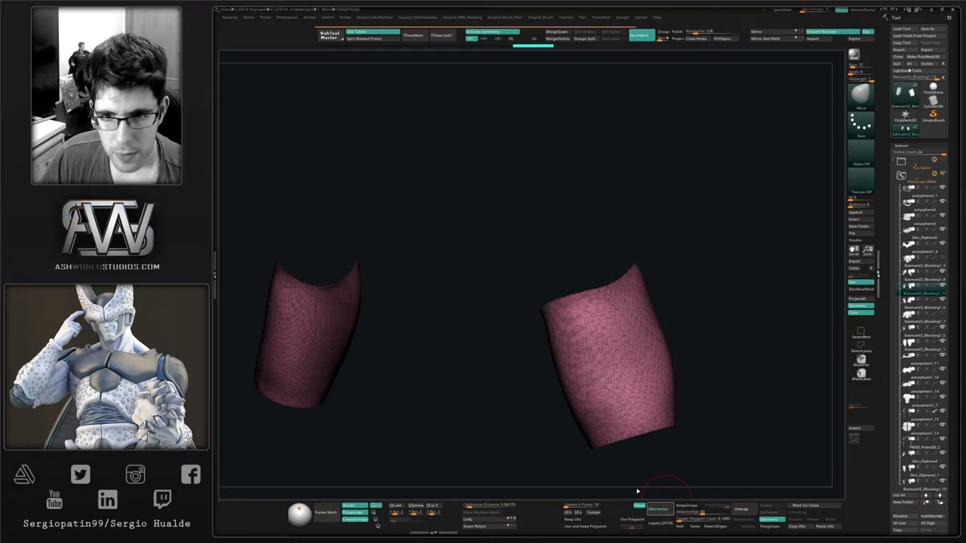
{"action": "left_click_drag", "start_coordinate": [708, 382], "coordinate": [660, 416]}
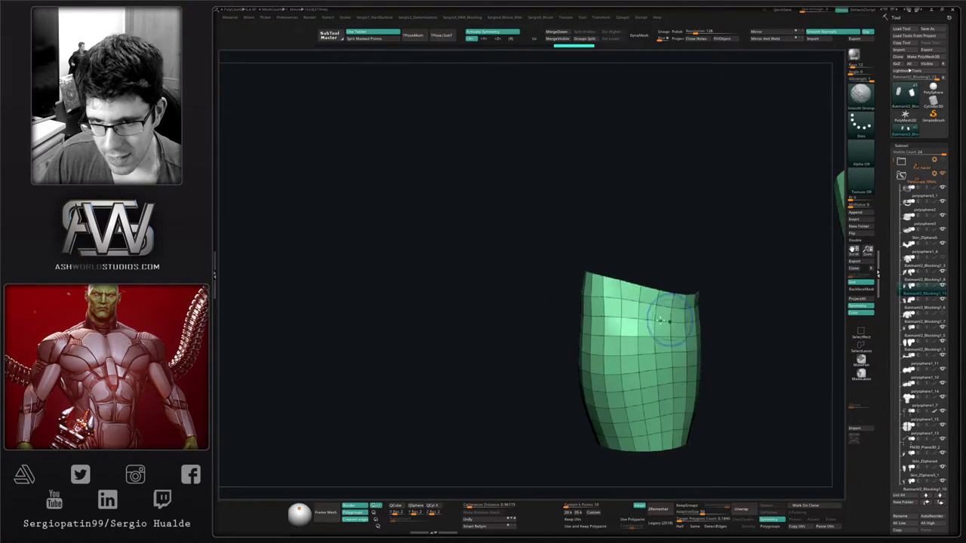
{"action": "key", "text": "ctrl+z"}
{"action": "right_click_drag", "start_coordinate": [639, 334], "coordinate": [671, 326]}
{"action": "left_click_drag", "start_coordinate": [672, 326], "coordinate": [684, 323], "text": "shift"}
Try Polish By Features on the remeshed sleeves, and undo it
{"action": "key", "text": "2"}
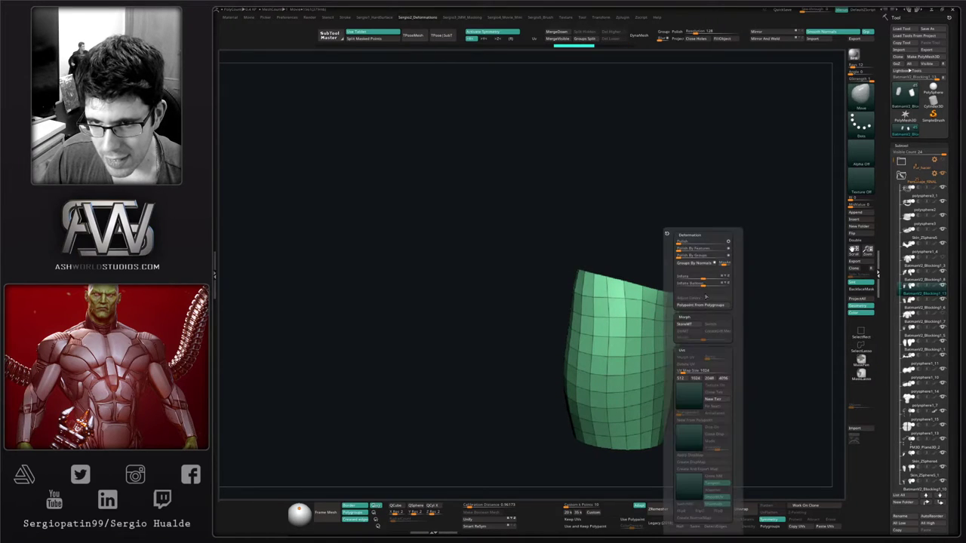
{"action": "left_click", "coordinate": [680, 246]}
{"action": "key", "text": "ctrl+z"}
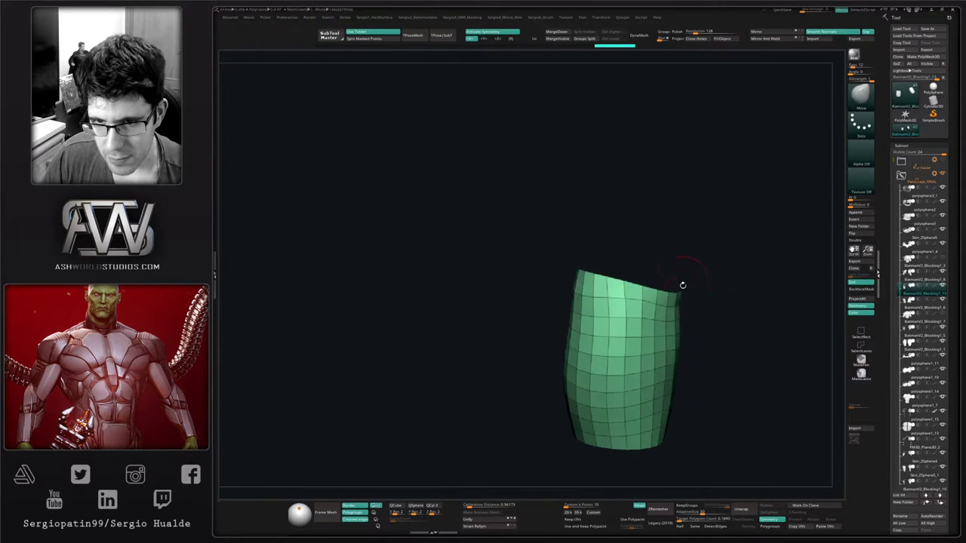
Mask the upper and lower border loops of the sleeve using ZModeler's Mask edge action with the EdgeLoop Complete target
{"action": "mouse_move", "coordinate": [720, 305]}
{"action": "left_mouse_down"}
{"action": "mouse_move", "coordinate": [758, 303]}
{"action": "mouse_move", "coordinate": [713, 298]}
{"action": "left_mouse_up"}
{"action": "right_click_drag", "start_coordinate": [618, 272], "coordinate": [621, 278], "text": "ctrl"}
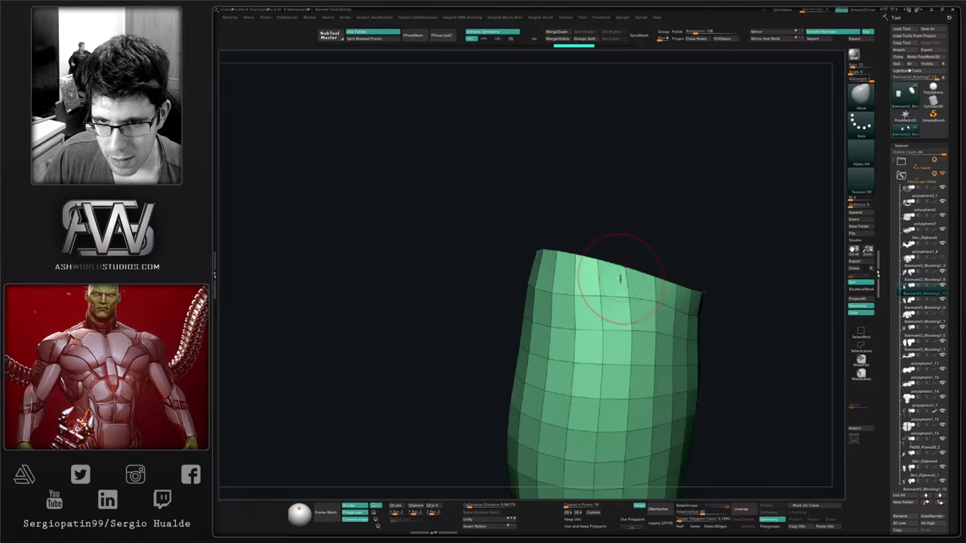
{"action": "key", "text": "b"}
{"action": "key", "text": "z"}
{"action": "key", "text": "m"}
{"action": "key", "text": "space"}
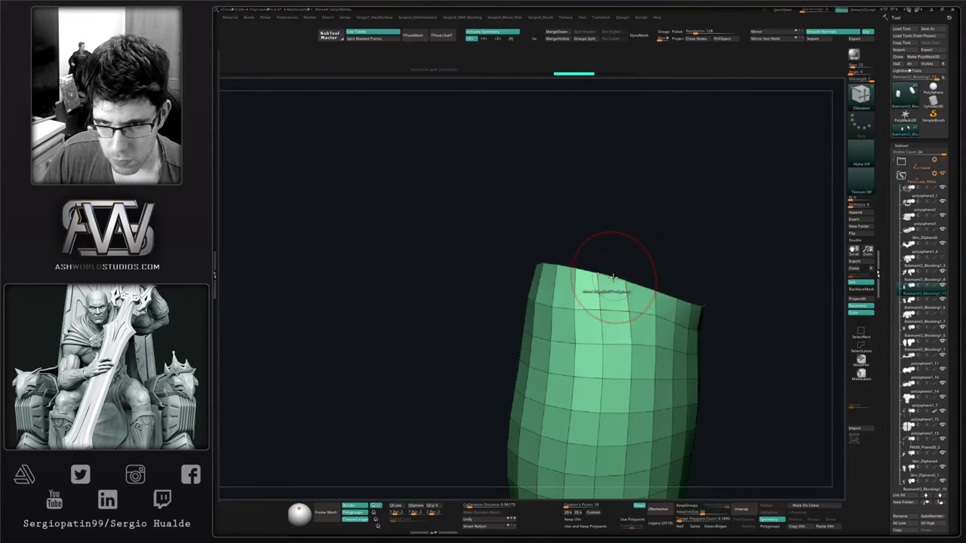
{"action": "key", "text": "space"}
{"action": "left_click", "coordinate": [601, 308]}
{"action": "left_click", "coordinate": [564, 366]}
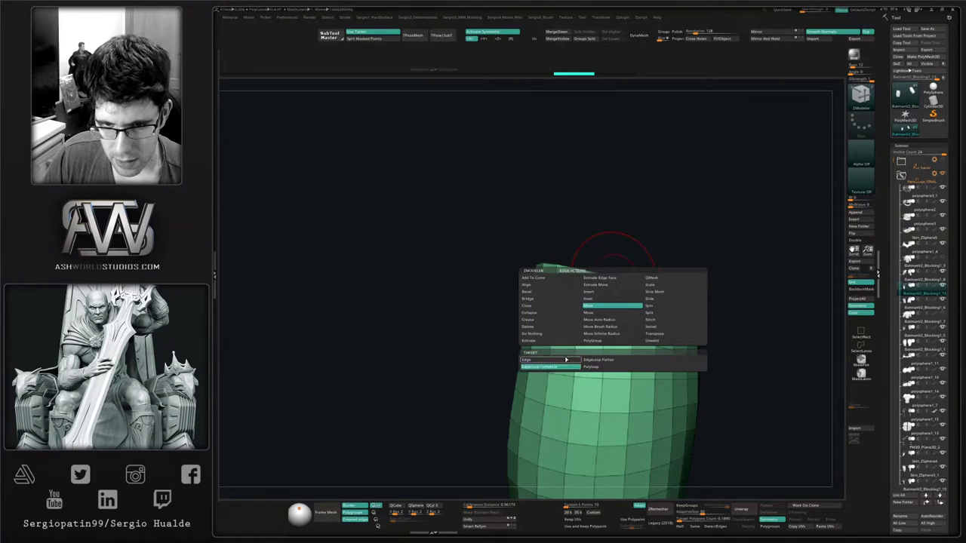
{"action": "right_click_drag", "start_coordinate": [613, 318], "coordinate": [593, 110], "text": "alt"}
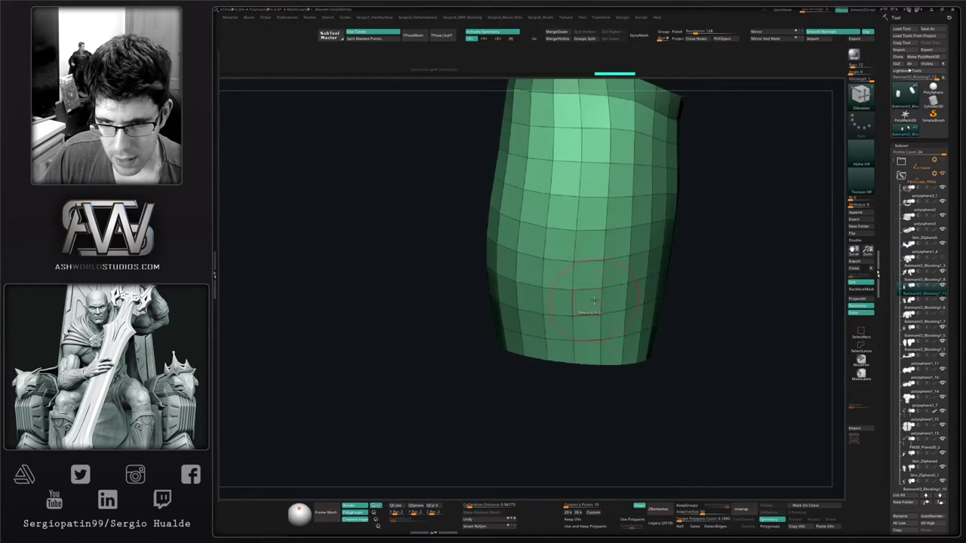
{"action": "left_click", "coordinate": [586, 364]}
{"action": "right_click_drag", "start_coordinate": [601, 295], "coordinate": [588, 399], "text": "alt"}
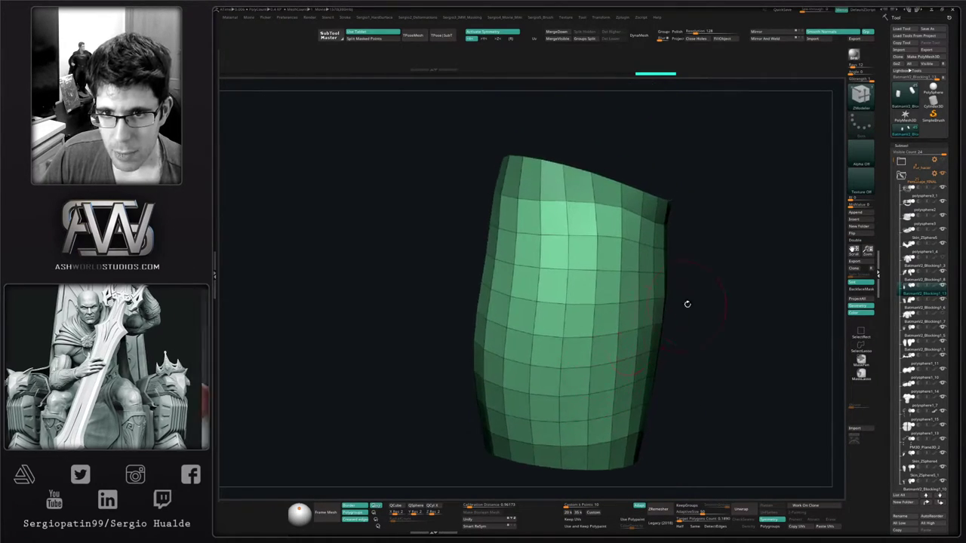
Invert the sleeve's border mask and open the hard-surface settings
{"action": "left_click", "coordinate": [688, 304], "text": "ctrl"}
{"action": "left_click", "coordinate": [698, 282], "text": "ctrl"}
{"action": "key", "text": "g"}
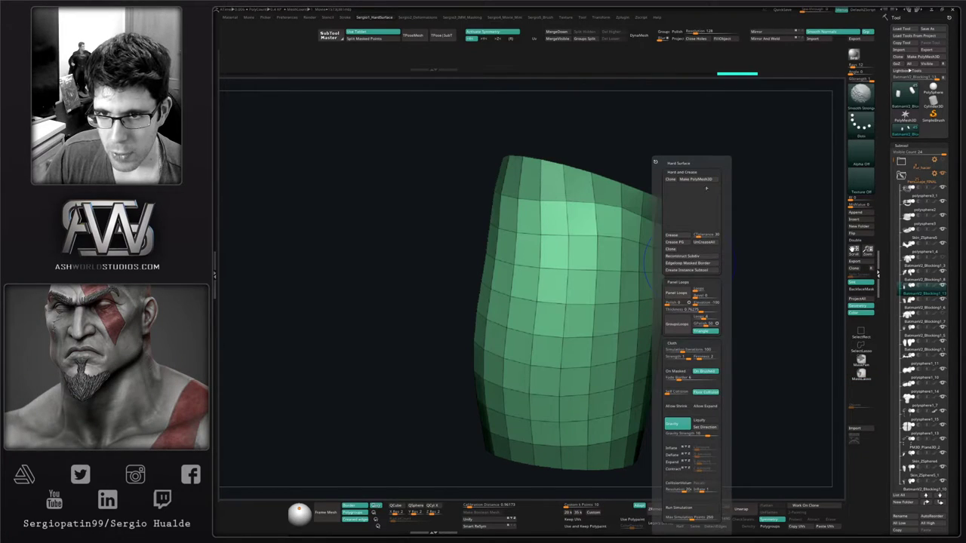
{"action": "key", "text": "shift+d"}
{"action": "left_click", "coordinate": [685, 201]}
{"action": "mouse_move", "coordinate": [682, 234]}
{"action": "right_mouse_down", "text": "ctrl"}
{"action": "mouse_move", "coordinate": [675, 296]}
{"action": "mouse_move", "coordinate": [597, 312]}
{"action": "mouse_move", "coordinate": [667, 313]}
{"action": "mouse_move", "coordinate": [626, 327]}
{"action": "mouse_move", "coordinate": [660, 304]}
{"action": "right_mouse_up", "text": "ctrl"}
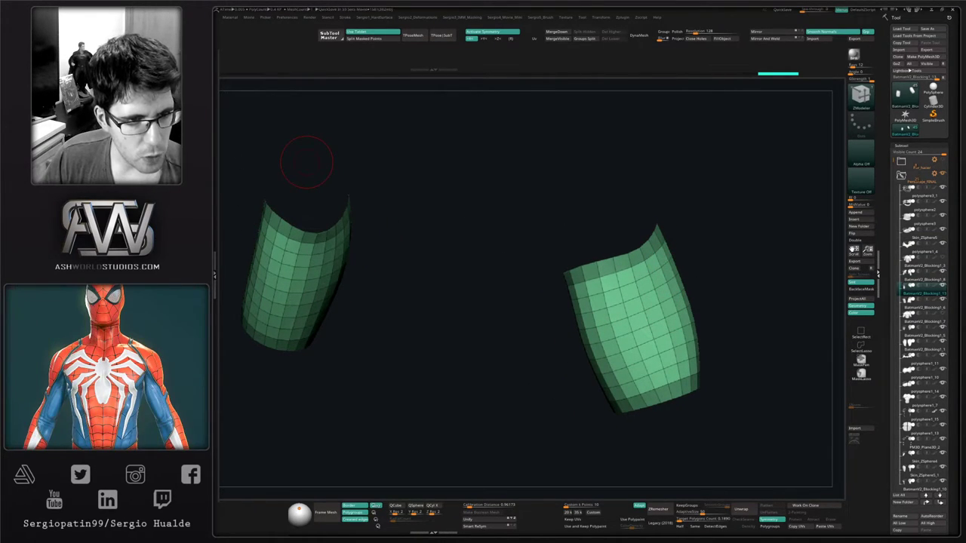
Set ZModeler's edge action to Insert with a single edge loop and add a loop close beside the sleeve's uppermost horizontal edge loop
{"action": "right_click_drag", "start_coordinate": [743, 306], "coordinate": [707, 332]}
{"action": "key", "text": "s"}
{"action": "key", "text": "s"}
{"action": "mouse_move", "coordinate": [640, 285]}
{"action": "right_mouse_down", "text": "ctrl"}
{"action": "mouse_move", "coordinate": [744, 239]}
{"action": "mouse_move", "coordinate": [599, 308]}
{"action": "mouse_move", "coordinate": [603, 366]}
{"action": "right_mouse_up", "text": "ctrl"}
{"action": "key", "text": "b"}
{"action": "key", "text": "z"}
{"action": "key", "text": "m"}
{"action": "right_click_drag", "start_coordinate": [600, 269], "coordinate": [601, 320], "text": "alt"}
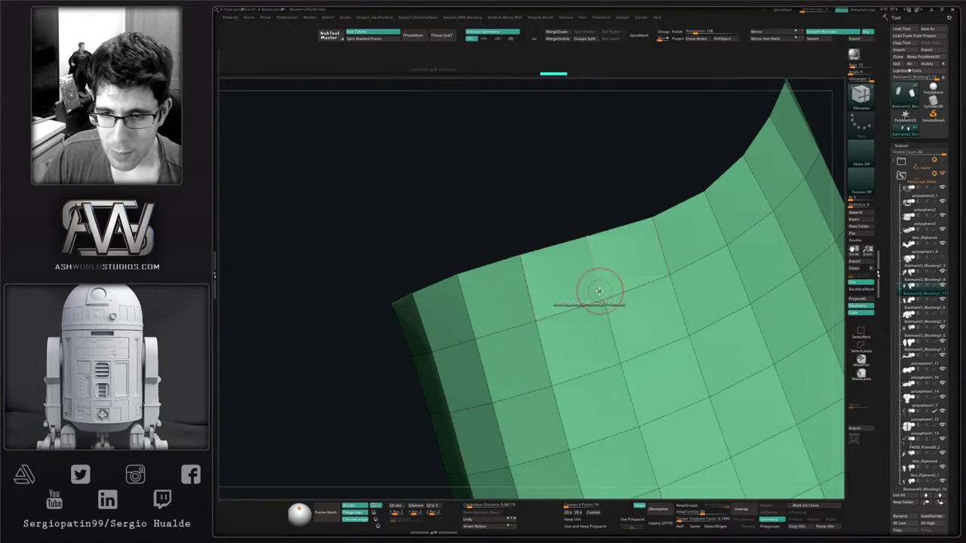
{"action": "key", "text": "space"}
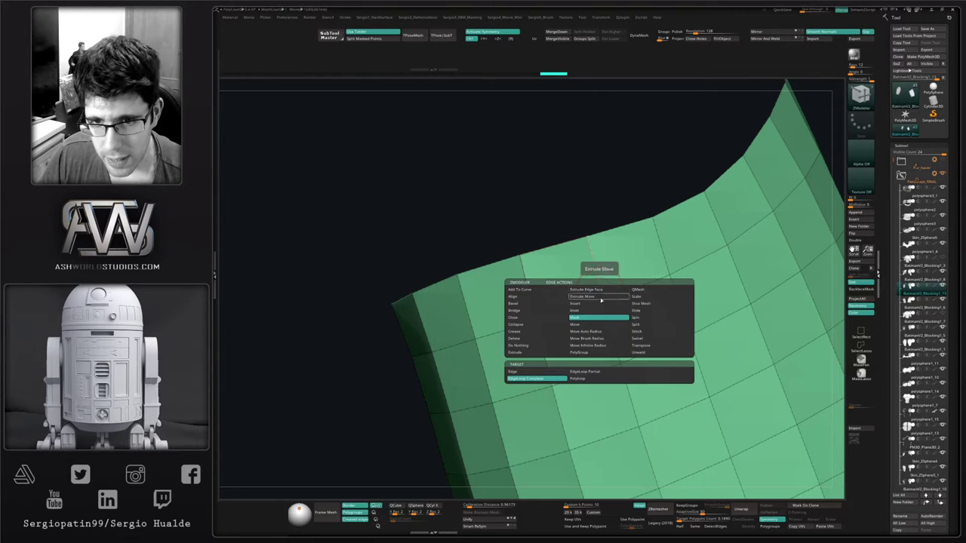
{"action": "left_click", "coordinate": [597, 304]}
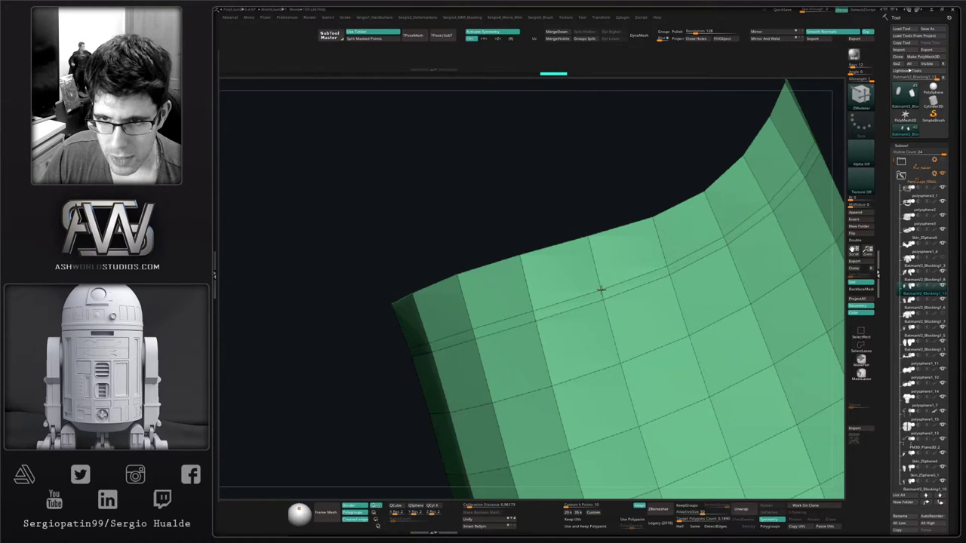
Insert thin parallel edge loops beside the following horizontal loops down the middle of the sleeve
{"action": "left_click_drag", "start_coordinate": [618, 351], "coordinate": [621, 353]}
{"action": "right_click_drag", "start_coordinate": [618, 358], "coordinate": [568, 246], "text": "alt"}
{"action": "left_click_drag", "start_coordinate": [589, 302], "coordinate": [589, 306]}
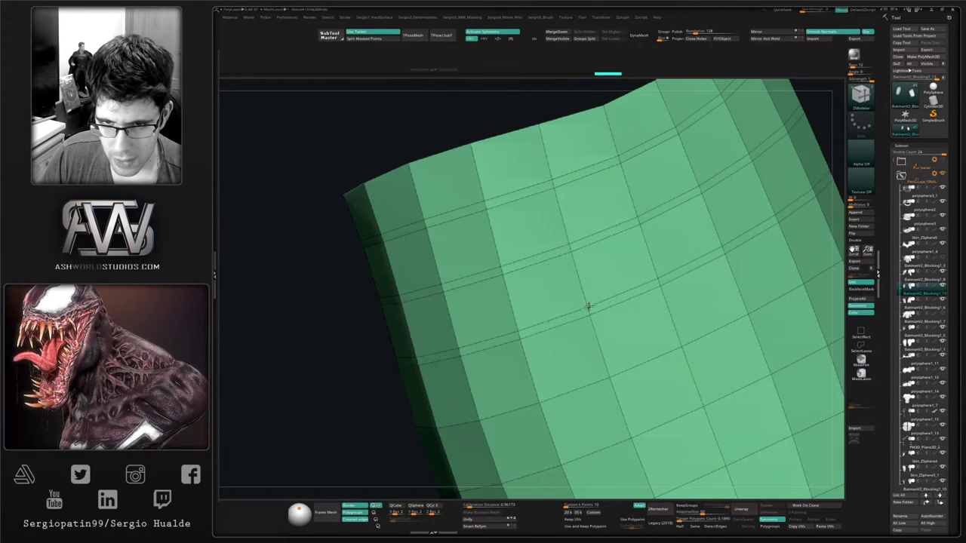
{"action": "left_click_drag", "start_coordinate": [606, 367], "coordinate": [608, 372]}
{"action": "right_click_drag", "start_coordinate": [608, 372], "coordinate": [574, 258], "text": "alt"}
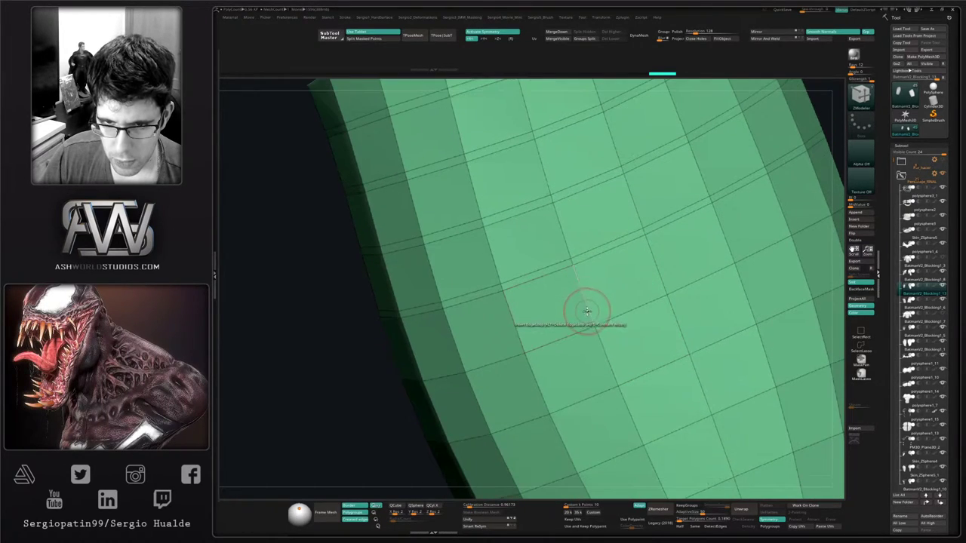
{"action": "left_click_drag", "start_coordinate": [591, 315], "coordinate": [593, 320]}
{"action": "right_click_drag", "start_coordinate": [616, 326], "coordinate": [589, 254]}
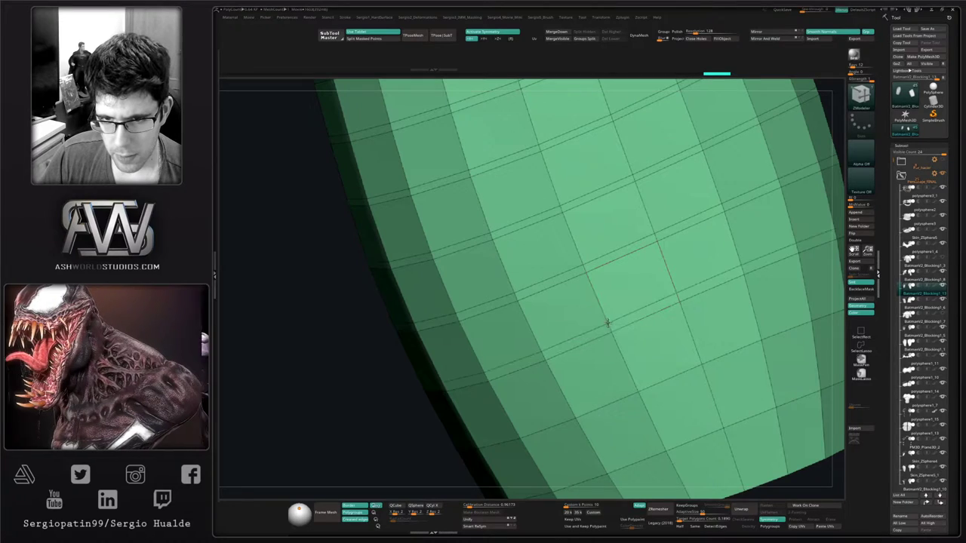
Insert matching narrow edge loops beside the horizontal loops at the sleeve's lower end, redoing the misplaced one
{"action": "left_click", "coordinate": [631, 384]}
{"action": "right_click_drag", "start_coordinate": [629, 382], "coordinate": [580, 271], "text": "alt"}
{"action": "key", "text": "ctrl+z"}
{"action": "left_click", "coordinate": [585, 271]}
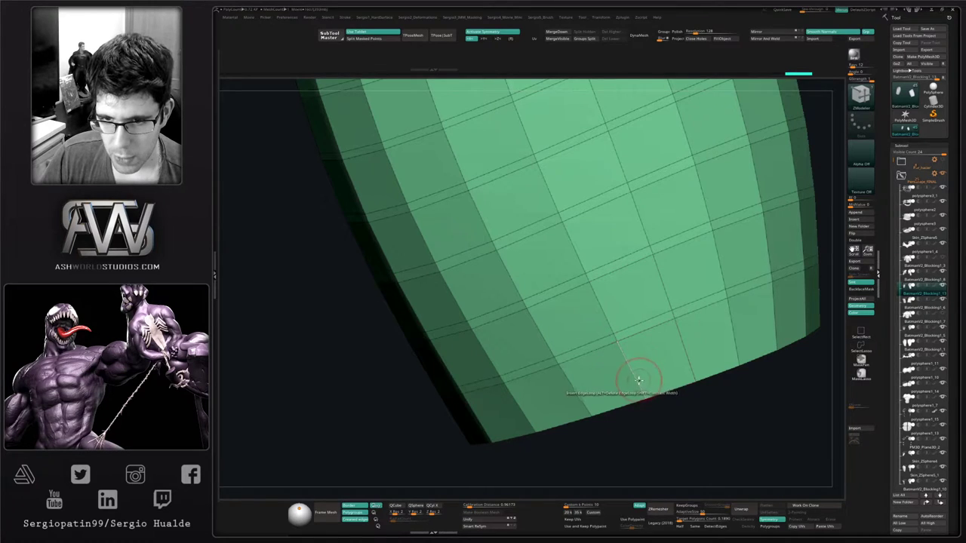
Set ZModeler's edge action to Scale with EdgeLoop Complete and scale the two uppermost inserted loops to form stepped bands
{"action": "right_click_drag", "start_coordinate": [642, 390], "coordinate": [585, 255], "text": "ctrl"}
{"action": "key", "text": "space"}
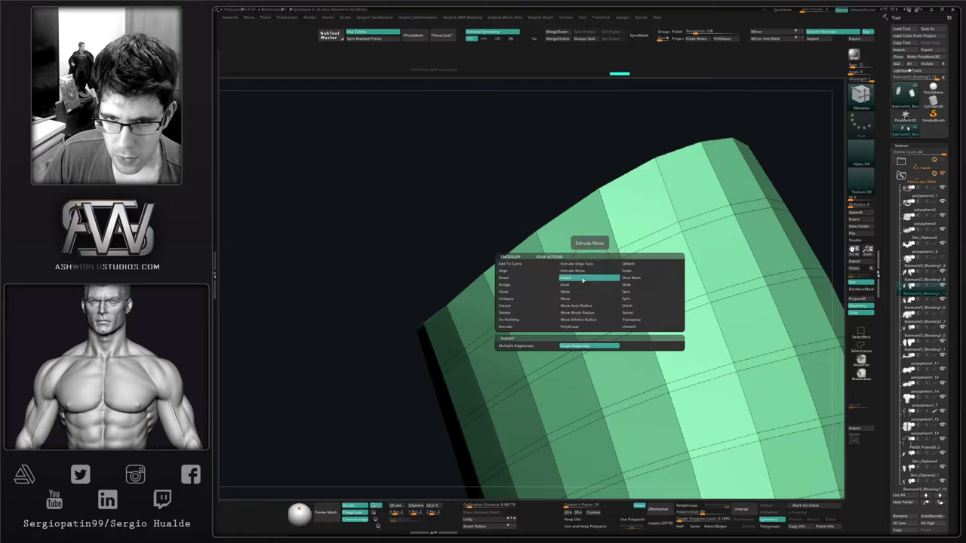
{"action": "left_click", "coordinate": [637, 270]}
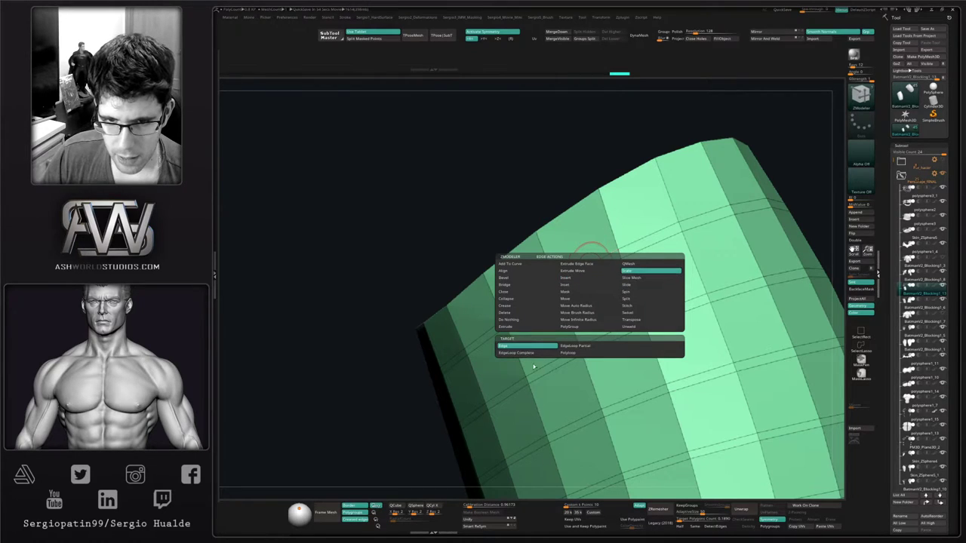
{"action": "mouse_move", "coordinate": [638, 233]}
{"action": "left_mouse_down"}
{"action": "mouse_move", "coordinate": [657, 222]}
{"action": "mouse_move", "coordinate": [626, 243]}
{"action": "mouse_move", "coordinate": [636, 240]}
{"action": "left_mouse_up"}
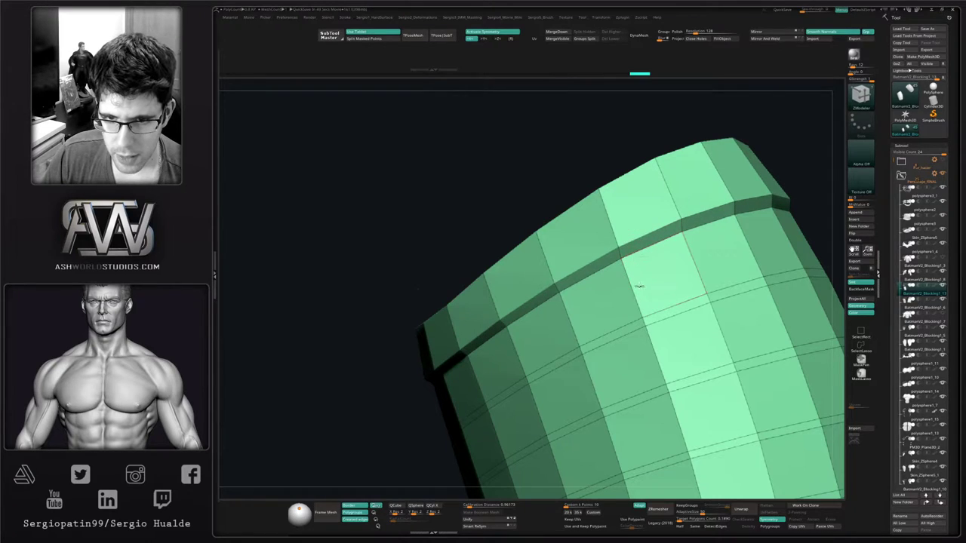
{"action": "right_click_drag", "start_coordinate": [639, 285], "coordinate": [608, 244], "text": "alt"}
{"action": "left_click_drag", "start_coordinate": [631, 269], "coordinate": [621, 273]}
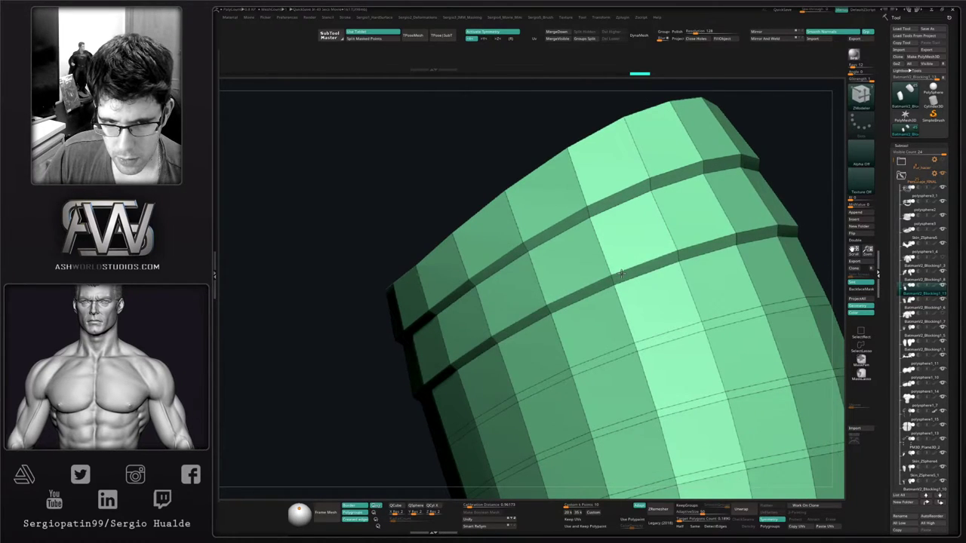
Scale the inserted edge loops along the middle of the sleeve to continue the stepped bands
{"action": "right_click_drag", "start_coordinate": [621, 274], "coordinate": [612, 159], "text": "alt"}
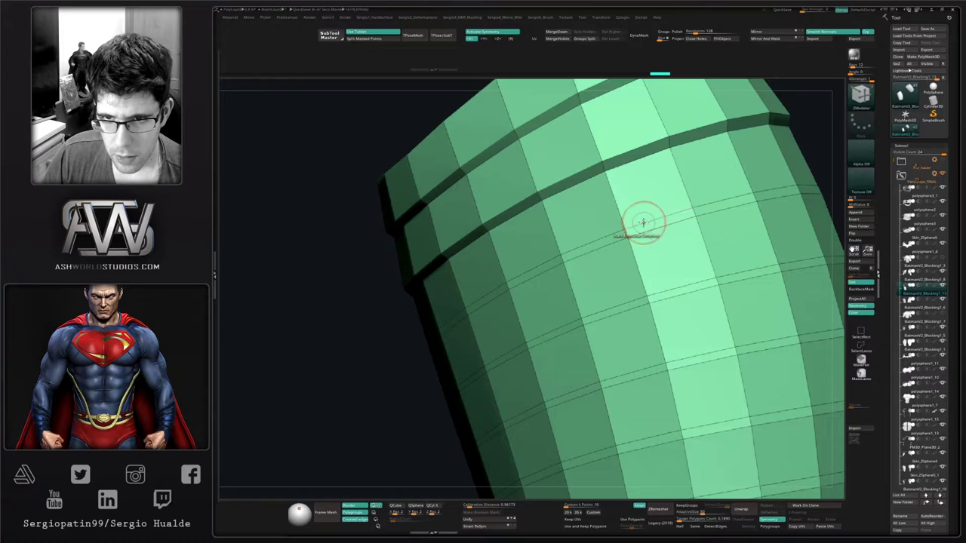
{"action": "left_click_drag", "start_coordinate": [643, 222], "coordinate": [637, 226]}
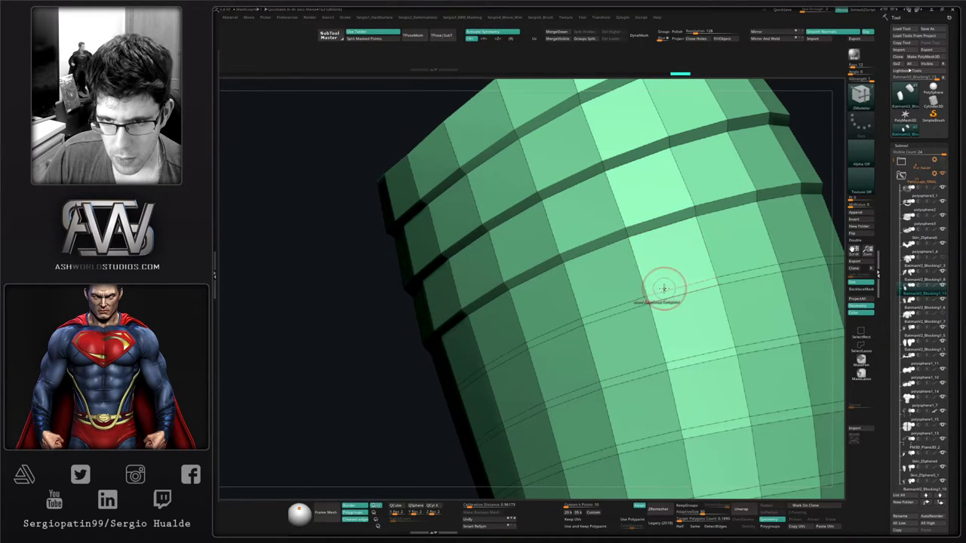
{"action": "left_click_drag", "start_coordinate": [664, 289], "coordinate": [656, 293]}
{"action": "right_click_drag", "start_coordinate": [644, 337], "coordinate": [577, 255], "text": "alt"}
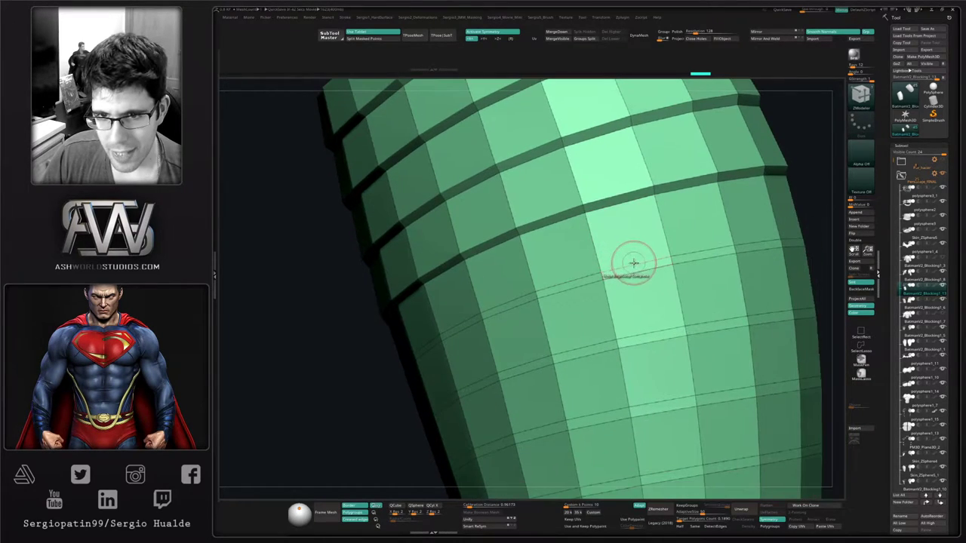
{"action": "left_click_drag", "start_coordinate": [634, 262], "coordinate": [620, 267]}
{"action": "right_click_drag", "start_coordinate": [632, 314], "coordinate": [607, 237], "text": "alt"}
{"action": "left_click_drag", "start_coordinate": [625, 263], "coordinate": [602, 264]}
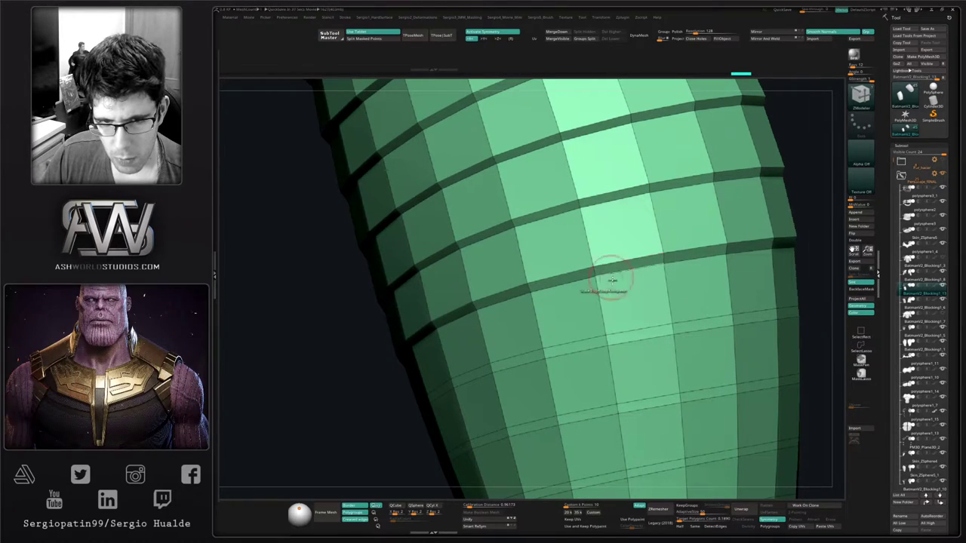
Scale the remaining inserted edge loops down to the sleeve's lower border to finish the stepped bands
{"action": "right_click_drag", "start_coordinate": [612, 280], "coordinate": [618, 263]}
{"action": "left_click_drag", "start_coordinate": [622, 253], "coordinate": [602, 256]}
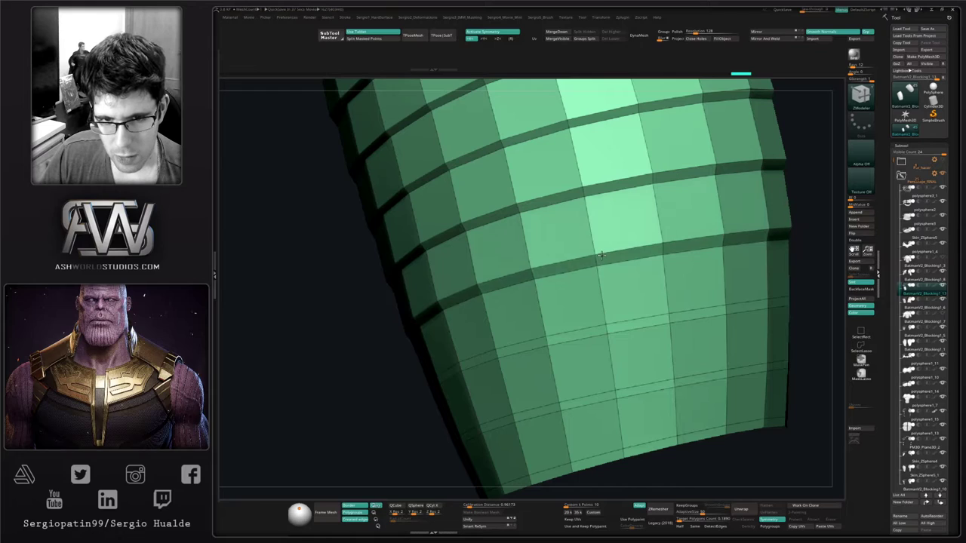
{"action": "left_click_drag", "start_coordinate": [630, 320], "coordinate": [612, 324]}
{"action": "right_click_drag", "start_coordinate": [624, 291], "coordinate": [621, 262], "text": "alt"}
{"action": "left_click_drag", "start_coordinate": [620, 277], "coordinate": [608, 280]}
{"action": "key", "text": "ctrl+z"}
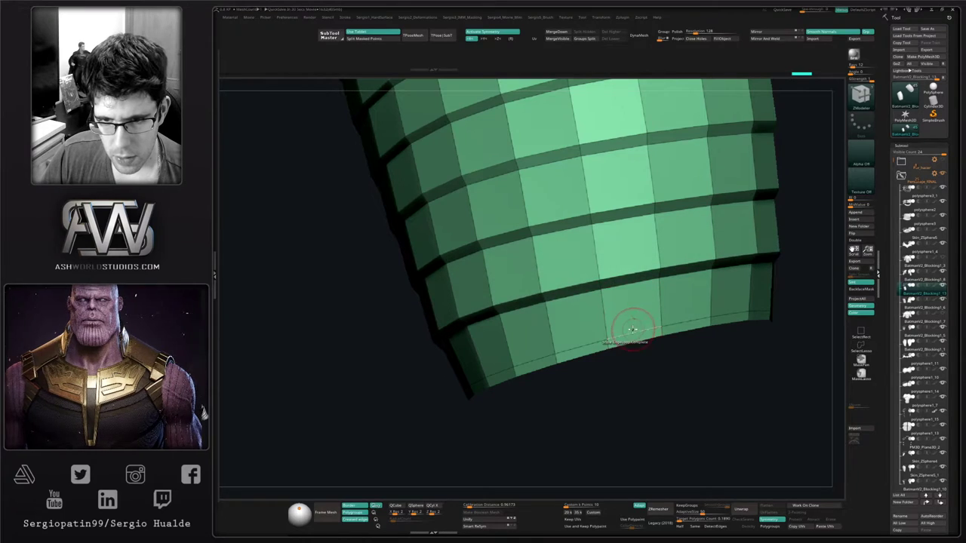
{"action": "left_click_drag", "start_coordinate": [633, 329], "coordinate": [614, 339]}
Bring the full torso back into view without the polyframe and choose the Clay brush
{"action": "right_click_drag", "start_coordinate": [618, 332], "coordinate": [612, 261], "text": "ctrl"}
{"action": "key", "text": "alt+s"}
{"action": "mouse_move", "coordinate": [679, 287]}
{"action": "right_mouse_down", "text": "alt"}
{"action": "mouse_move", "coordinate": [611, 330]}
{"action": "mouse_move", "coordinate": [599, 274]}
{"action": "mouse_move", "coordinate": [591, 306]}
{"action": "mouse_move", "coordinate": [610, 310]}
{"action": "mouse_move", "coordinate": [547, 321]}
{"action": "mouse_move", "coordinate": [588, 335]}
{"action": "mouse_move", "coordinate": [619, 317]}
{"action": "mouse_move", "coordinate": [467, 345]}
{"action": "mouse_move", "coordinate": [558, 332]}
{"action": "right_mouse_up", "text": "alt"}
{"action": "key", "text": "shift+f"}
{"action": "key", "text": "b"}
{"action": "key", "text": "c"}
{"action": "key", "text": "l"}
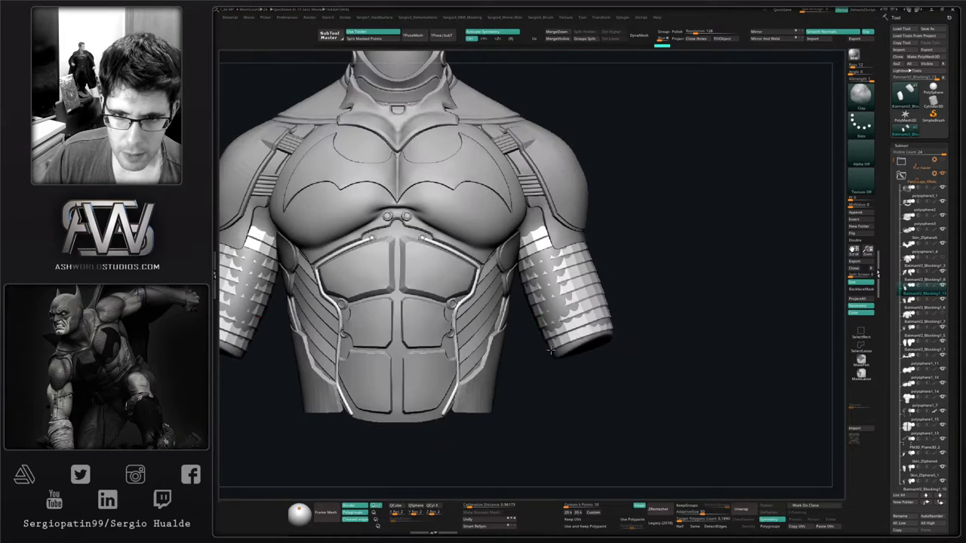
Select the arm subtool beneath the banded sleeves and push its inner side under the sleeve with the Move brush
{"action": "right_click_drag", "start_coordinate": [620, 269], "coordinate": [632, 337], "text": "alt"}
{"action": "left_click", "coordinate": [920, 279]}
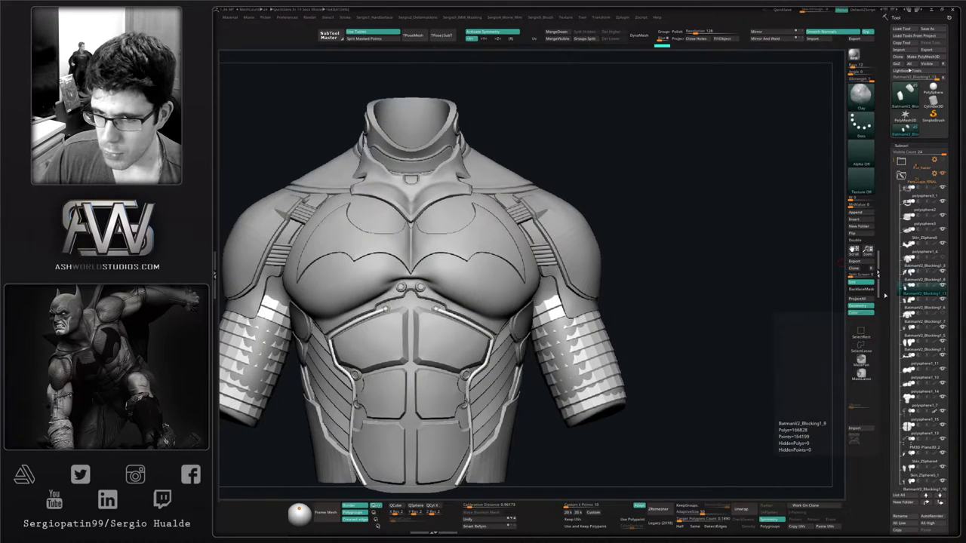
{"action": "right_click_drag", "start_coordinate": [556, 327], "coordinate": [558, 360], "text": "ctrl"}
{"action": "key", "text": "b"}
{"action": "key", "text": "m"}
{"action": "key", "text": "v"}
{"action": "mouse_move", "coordinate": [622, 387]}
{"action": "right_mouse_down"}
{"action": "mouse_move", "coordinate": [587, 368]}
{"action": "mouse_move", "coordinate": [596, 366]}
{"action": "right_mouse_up"}
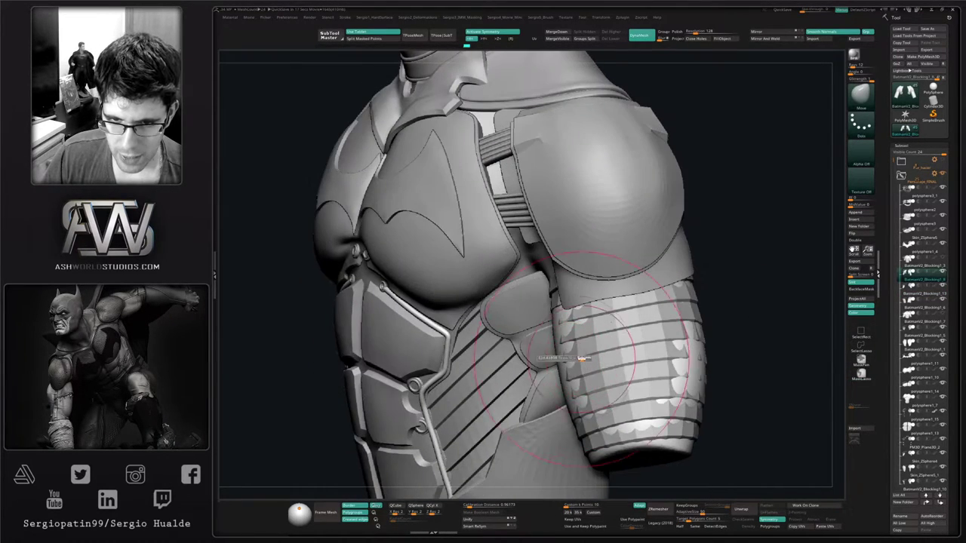
{"action": "left_click_drag", "start_coordinate": [576, 359], "coordinate": [527, 352]}
Push the outer and remaining protruding areas of the arm beneath the banded sleeve with the Move brush
{"action": "left_click_drag", "start_coordinate": [685, 370], "coordinate": [707, 368]}
{"action": "right_click_drag", "start_coordinate": [641, 377], "coordinate": [638, 342], "text": "ctrl"}
{"action": "mouse_move", "coordinate": [596, 381]}
{"action": "right_mouse_down"}
{"action": "mouse_move", "coordinate": [641, 390]}
{"action": "mouse_move", "coordinate": [630, 387]}
{"action": "right_mouse_up"}
{"action": "right_click_drag", "start_coordinate": [698, 368], "coordinate": [676, 337]}
{"action": "left_click_drag", "start_coordinate": [675, 337], "coordinate": [648, 295]}
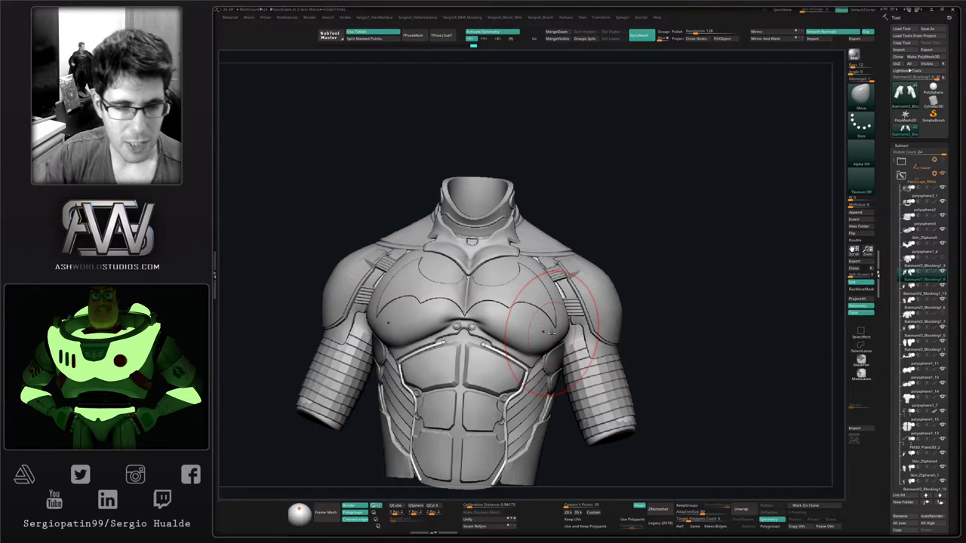
Select the banded sleeve subtool and adjust its outer upper area with the Move brush
{"action": "left_click_drag", "start_coordinate": [705, 324], "coordinate": [626, 317]}
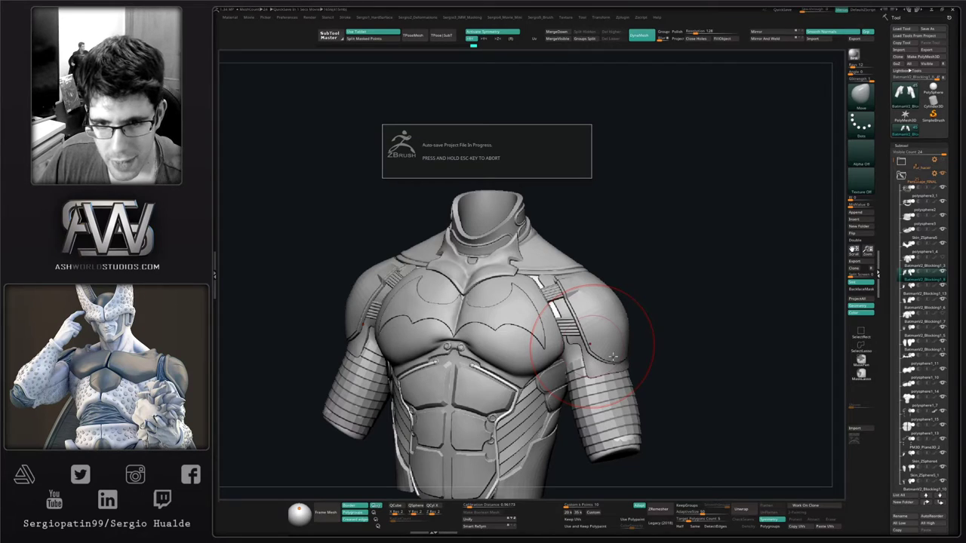
{"action": "left_click", "coordinate": [612, 385], "text": "alt"}
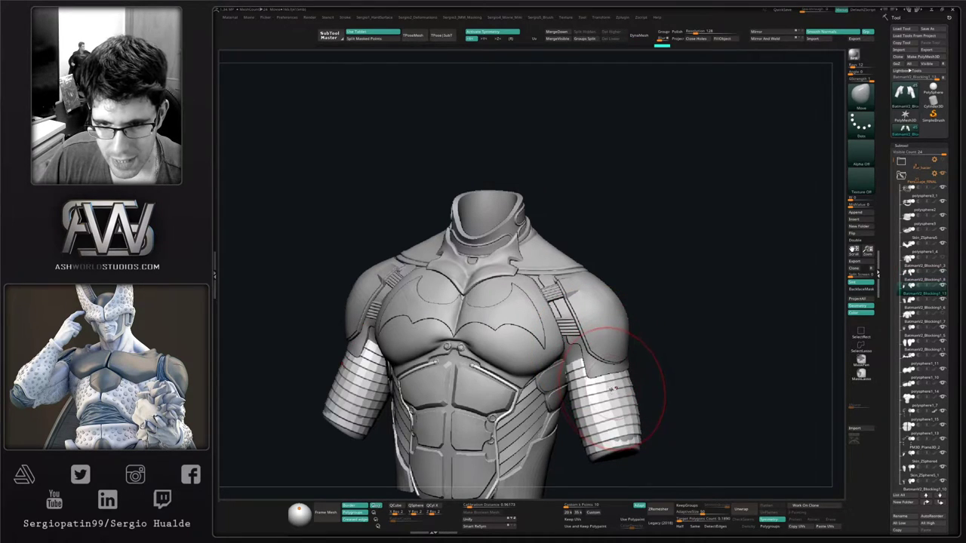
{"action": "right_click_drag", "start_coordinate": [598, 381], "coordinate": [617, 359]}
{"action": "left_click_drag", "start_coordinate": [618, 387], "coordinate": [624, 385]}
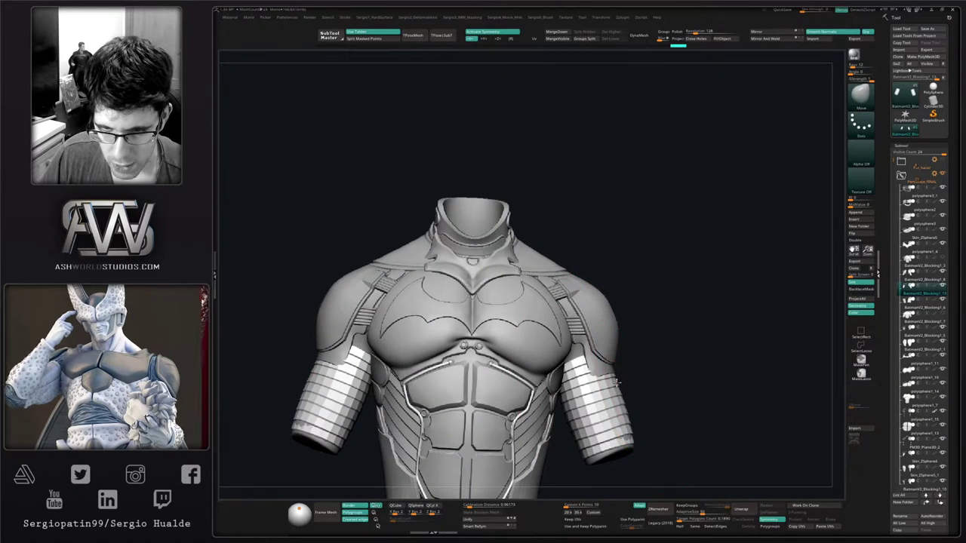
Adjust the upper back and inner edge of the banded sleeve with the Move brush to fit under the shoulder armor
{"action": "mouse_move", "coordinate": [635, 383]}
{"action": "right_mouse_down"}
{"action": "mouse_move", "coordinate": [579, 389]}
{"action": "mouse_move", "coordinate": [674, 382]}
{"action": "right_mouse_up"}
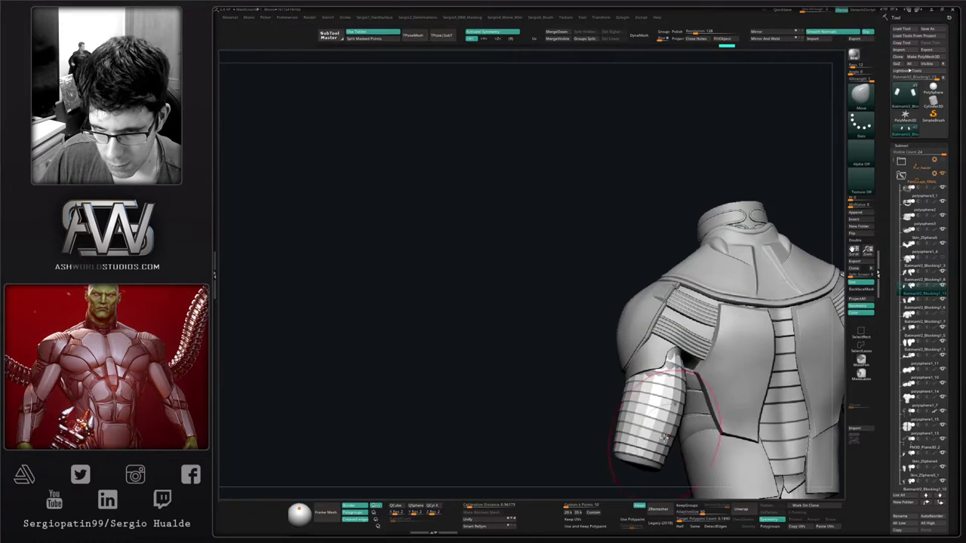
{"action": "left_click_drag", "start_coordinate": [664, 438], "coordinate": [659, 436]}
{"action": "mouse_move", "coordinate": [659, 436]}
{"action": "right_mouse_down"}
{"action": "mouse_move", "coordinate": [615, 412]}
{"action": "mouse_move", "coordinate": [636, 355]}
{"action": "mouse_move", "coordinate": [627, 392]}
{"action": "right_mouse_up"}
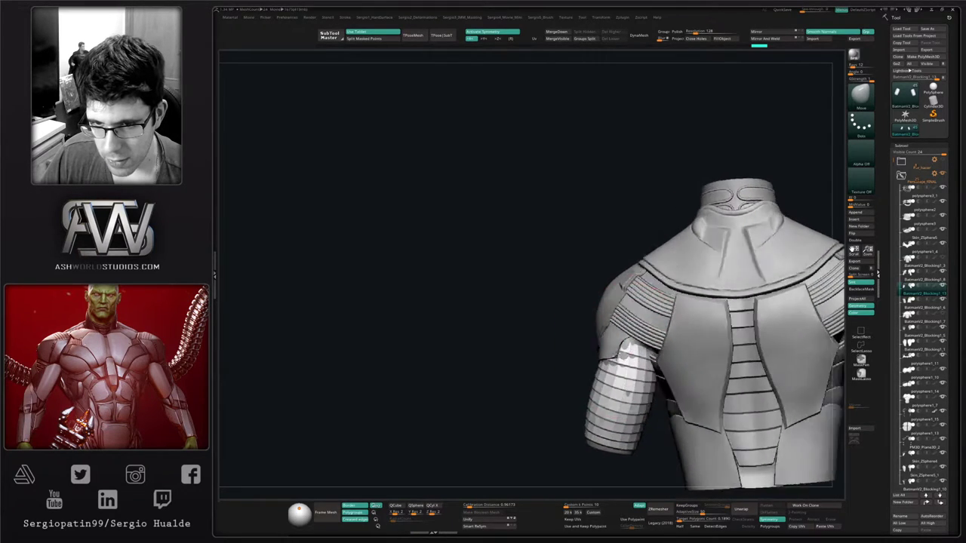
{"action": "right_click_drag", "start_coordinate": [632, 352], "coordinate": [630, 350]}
{"action": "left_click_drag", "start_coordinate": [627, 349], "coordinate": [631, 351]}
{"action": "mouse_move", "coordinate": [631, 351]}
{"action": "right_mouse_down"}
{"action": "mouse_move", "coordinate": [670, 355]}
{"action": "mouse_move", "coordinate": [655, 359]}
{"action": "right_mouse_up"}
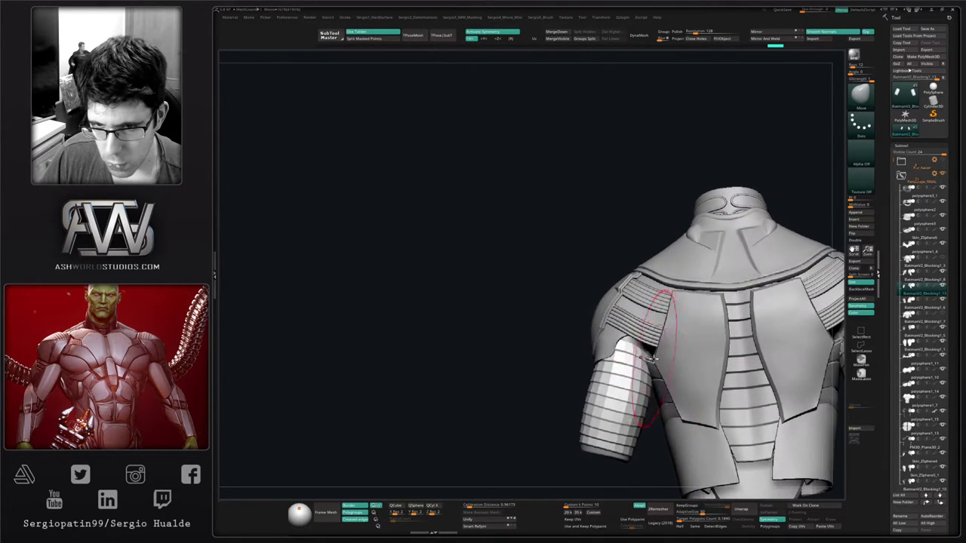
{"action": "left_click_drag", "start_coordinate": [643, 358], "coordinate": [649, 362]}
{"action": "mouse_move", "coordinate": [649, 362]}
{"action": "right_mouse_down"}
{"action": "mouse_move", "coordinate": [639, 355]}
{"action": "mouse_move", "coordinate": [728, 345]}
{"action": "mouse_move", "coordinate": [679, 352]}
{"action": "right_mouse_up"}
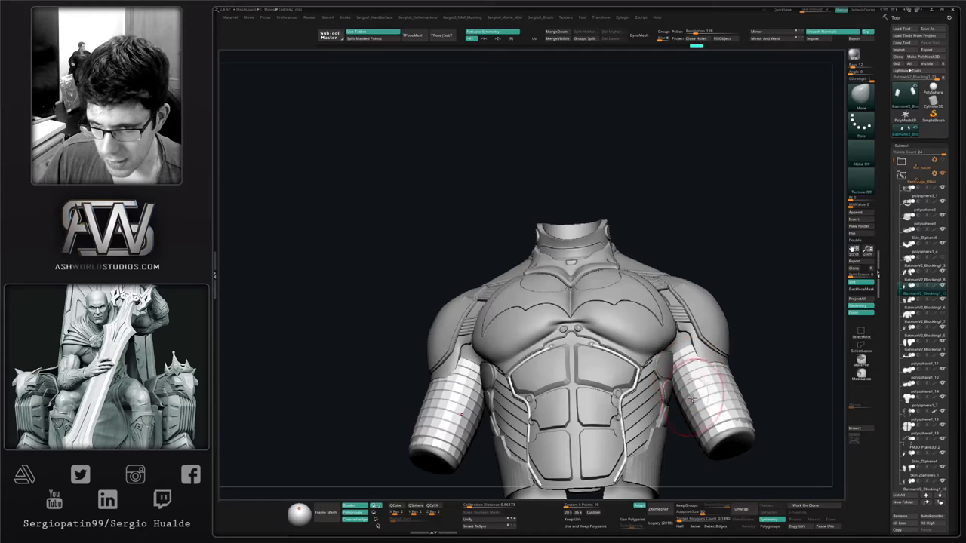
Hide the arm subtool beneath the banded sleeves and combine the visible suit parts with TPoseMesh
{"action": "left_click_drag", "start_coordinate": [685, 388], "coordinate": [621, 346]}
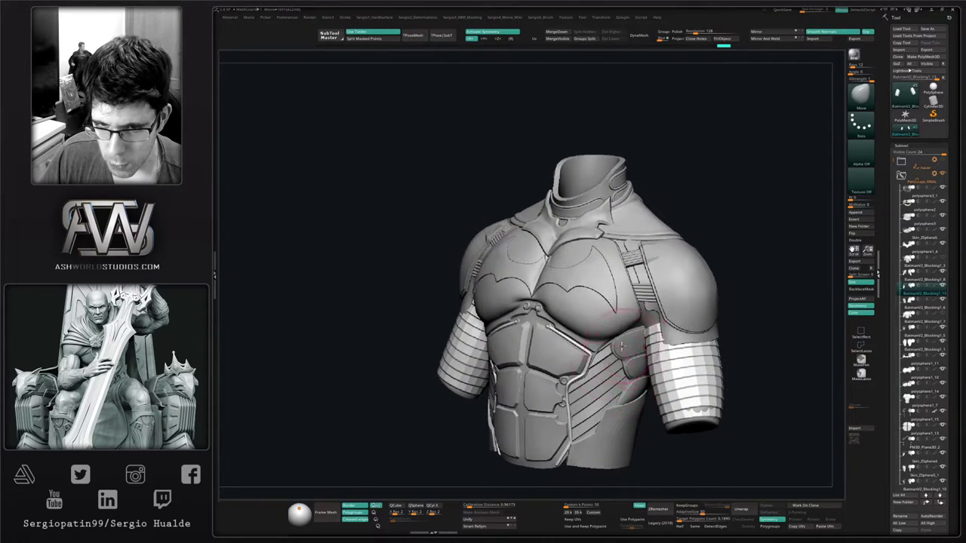
{"action": "right_click_drag", "start_coordinate": [633, 353], "coordinate": [564, 388]}
{"action": "right_click_drag", "start_coordinate": [638, 382], "coordinate": [736, 393]}
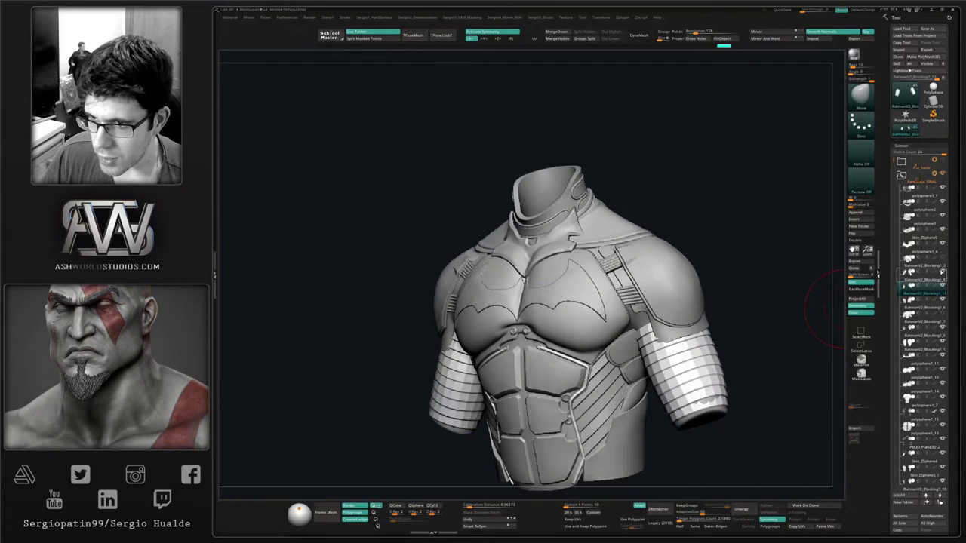
{"action": "left_click", "coordinate": [941, 273]}
{"action": "left_click_drag", "start_coordinate": [667, 359], "coordinate": [659, 323]}
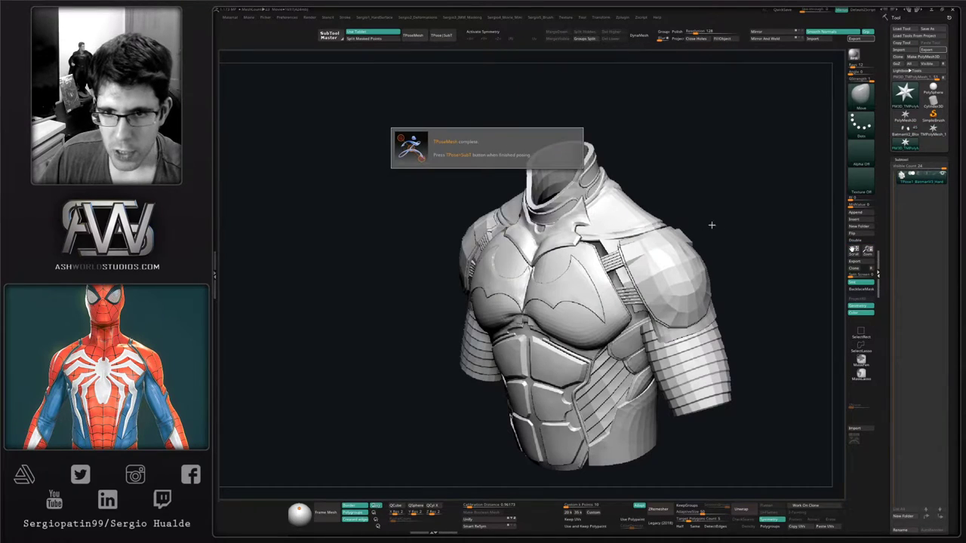
Mask the banded arm sleeves on the combined mesh, leaving the rest of the suit unmasked
{"action": "key", "text": "w"}
{"action": "left_click", "coordinate": [696, 372], "text": "ctrl"}
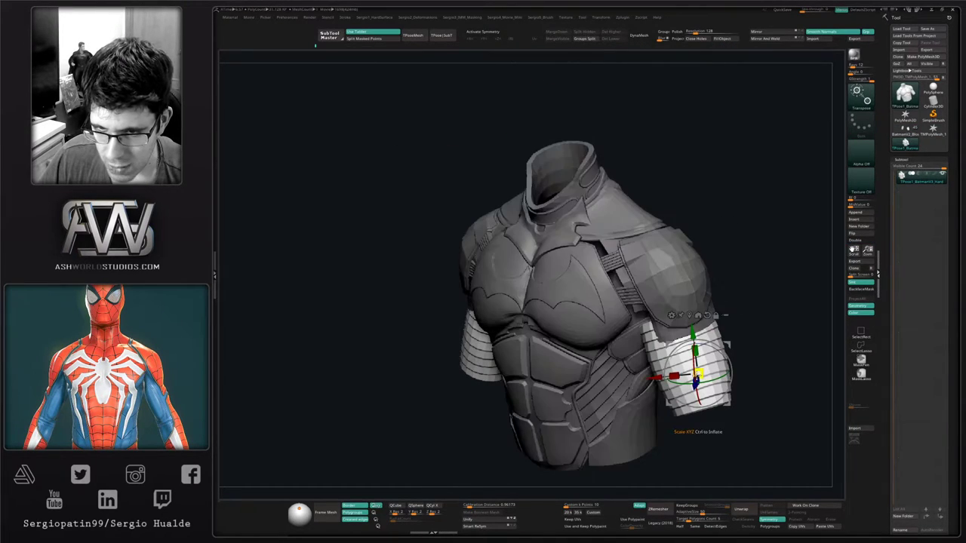
{"action": "key", "text": "q"}
{"action": "right_click_drag", "start_coordinate": [696, 374], "coordinate": [604, 389]}
{"action": "left_click", "coordinate": [603, 390], "text": "ctrl"}
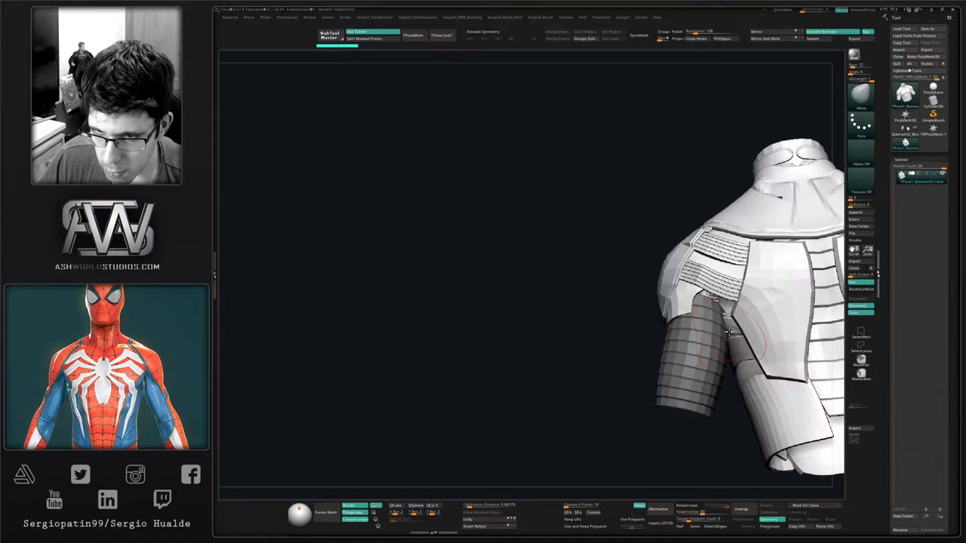
Hide the upper back plates, the shoulder armor and its straps to expose the side armor beside the sleeve
{"action": "mouse_move", "coordinate": [717, 338]}
{"action": "right_mouse_down", "text": "alt"}
{"action": "mouse_move", "coordinate": [697, 335]}
{"action": "mouse_move", "coordinate": [702, 316]}
{"action": "mouse_move", "coordinate": [714, 332]}
{"action": "right_mouse_up", "text": "alt"}
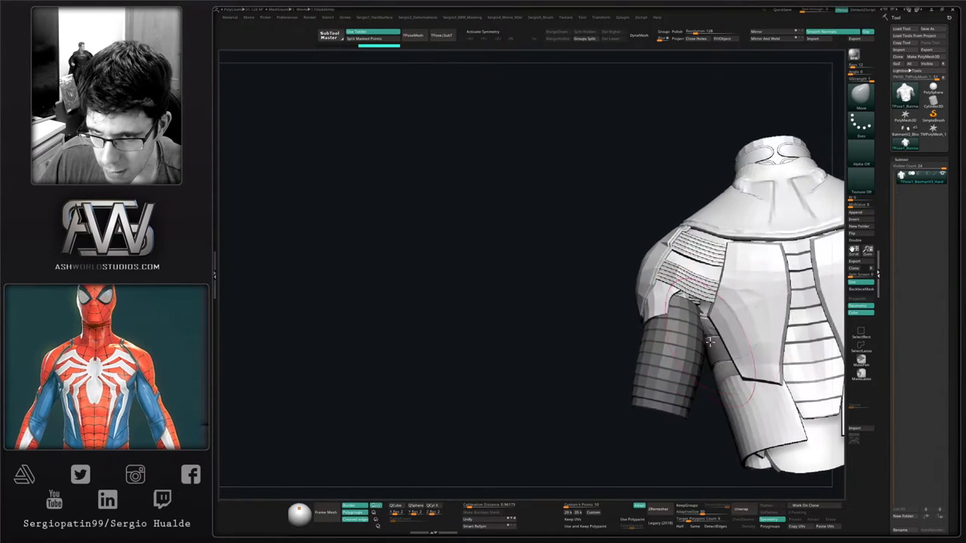
{"action": "left_click", "coordinate": [738, 326], "text": "ctrl+shift"}
{"action": "left_click", "coordinate": [731, 329], "text": "ctrl+shift"}
{"action": "left_click", "coordinate": [695, 283], "text": "ctrl+shift"}
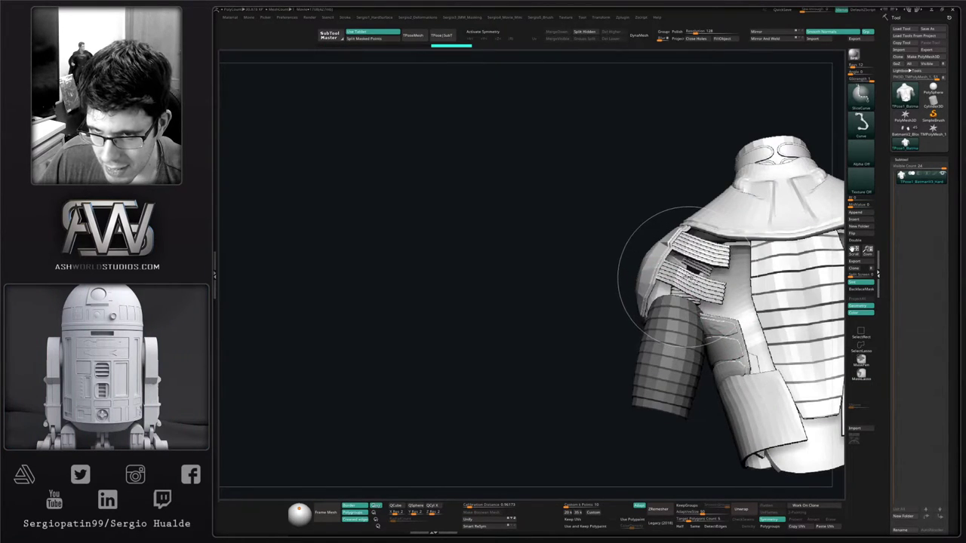
{"action": "left_click", "coordinate": [688, 275], "text": "ctrl+shift"}
{"action": "left_click", "coordinate": [681, 285], "text": "ctrl+shift"}
{"action": "right_click_drag", "start_coordinate": [679, 304], "coordinate": [698, 315]}
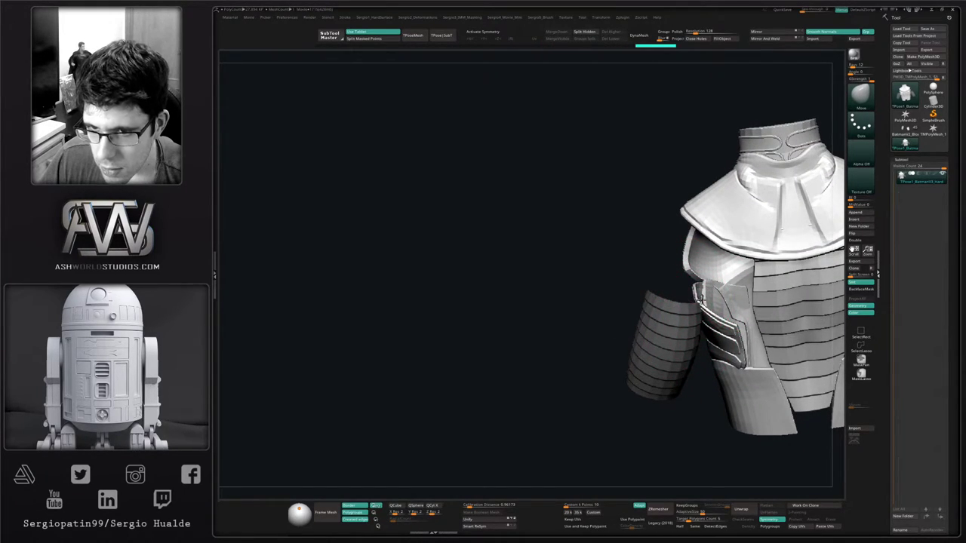
{"action": "mouse_move", "coordinate": [701, 305]}
{"action": "right_mouse_down"}
{"action": "mouse_move", "coordinate": [707, 348]}
{"action": "mouse_move", "coordinate": [718, 340]}
{"action": "mouse_move", "coordinate": [722, 348]}
{"action": "mouse_move", "coordinate": [684, 315]}
{"action": "mouse_move", "coordinate": [676, 343]}
{"action": "mouse_move", "coordinate": [688, 311]}
{"action": "right_mouse_up"}
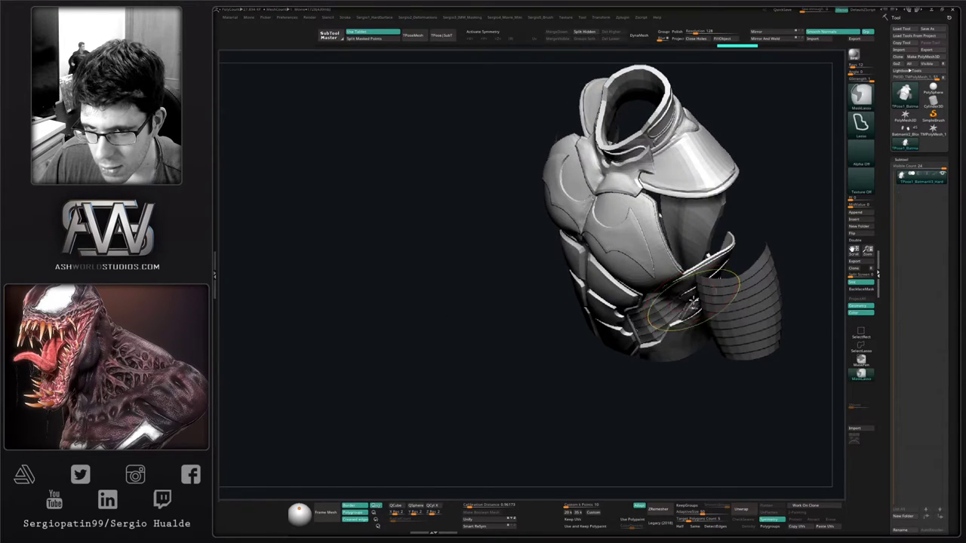
Hide the chest plates and shift the side armor's upper edge near the sleeve with the Move brush
{"action": "left_click", "coordinate": [655, 277], "text": "ctrl+shift"}
{"action": "left_click", "coordinate": [643, 266], "text": "ctrl+shift"}
{"action": "left_click", "coordinate": [634, 253], "text": "ctrl+shift"}
{"action": "left_click", "coordinate": [676, 294], "text": "ctrl+shift"}
{"action": "right_click_drag", "start_coordinate": [679, 293], "coordinate": [693, 325]}
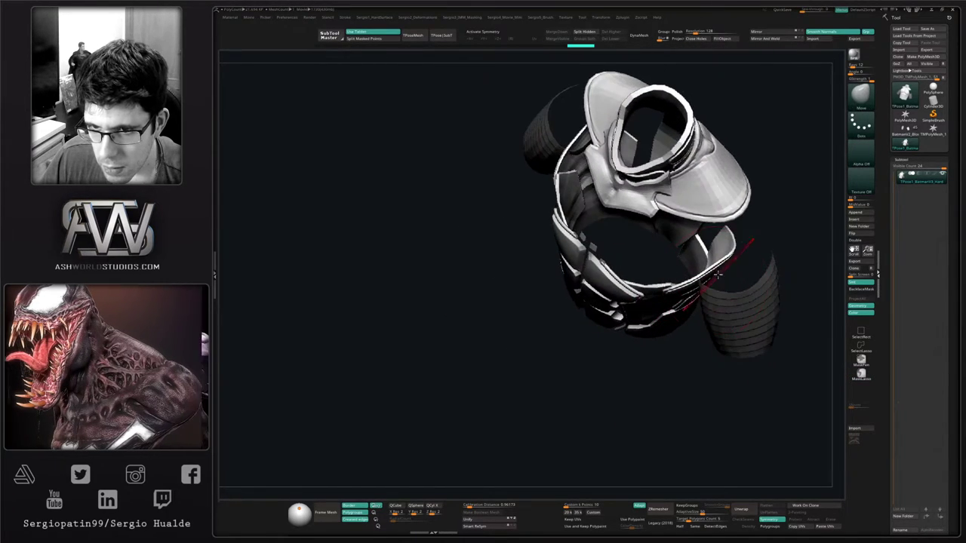
{"action": "left_click_drag", "start_coordinate": [728, 257], "coordinate": [728, 240]}
{"action": "mouse_move", "coordinate": [729, 239]}
{"action": "right_mouse_down"}
{"action": "mouse_move", "coordinate": [726, 204]}
{"action": "mouse_move", "coordinate": [657, 280]}
{"action": "mouse_move", "coordinate": [680, 330]}
{"action": "right_mouse_up"}
{"action": "left_click_drag", "start_coordinate": [680, 330], "coordinate": [684, 285]}
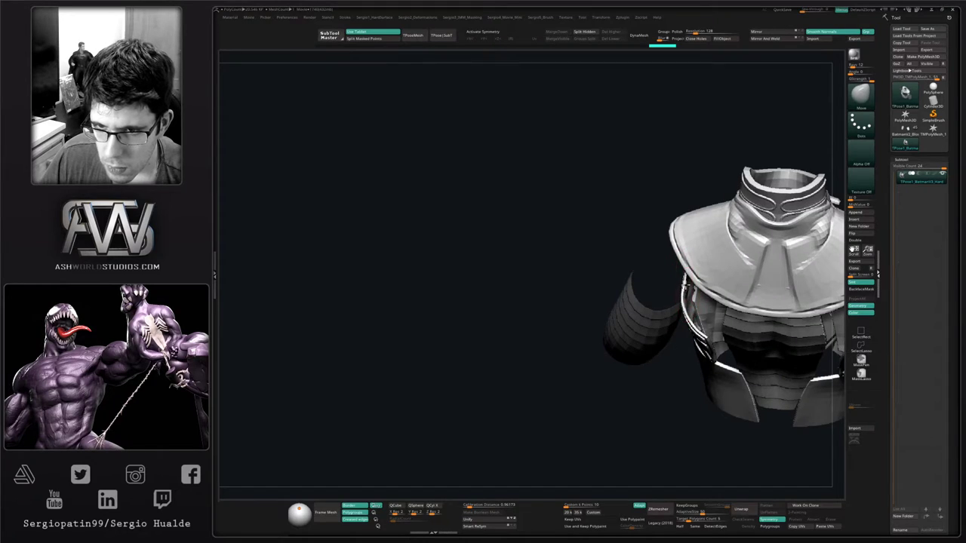
Invert the mask to free the banded sleeves and turn on double-sided display
{"action": "left_click", "coordinate": [675, 350], "text": "ctrl"}
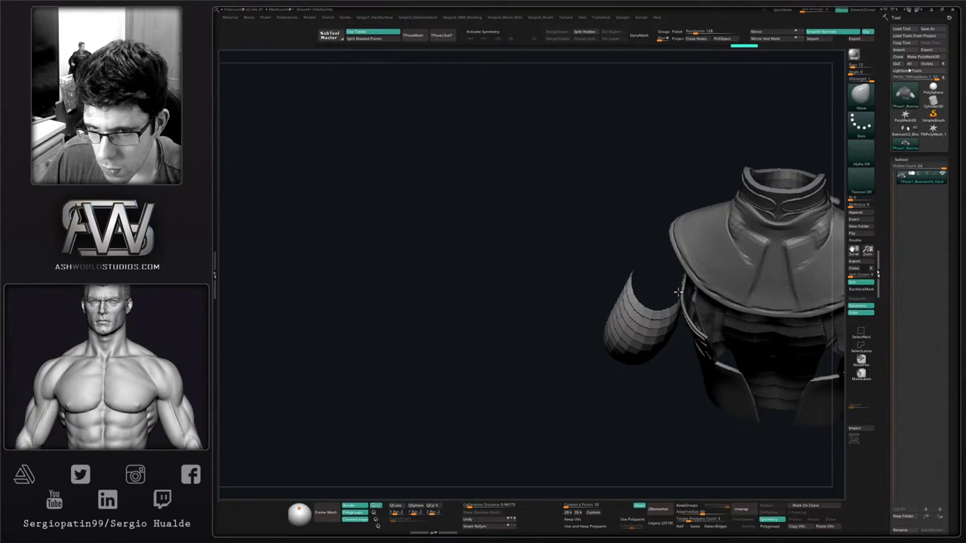
{"action": "left_click_drag", "start_coordinate": [669, 302], "coordinate": [635, 300]}
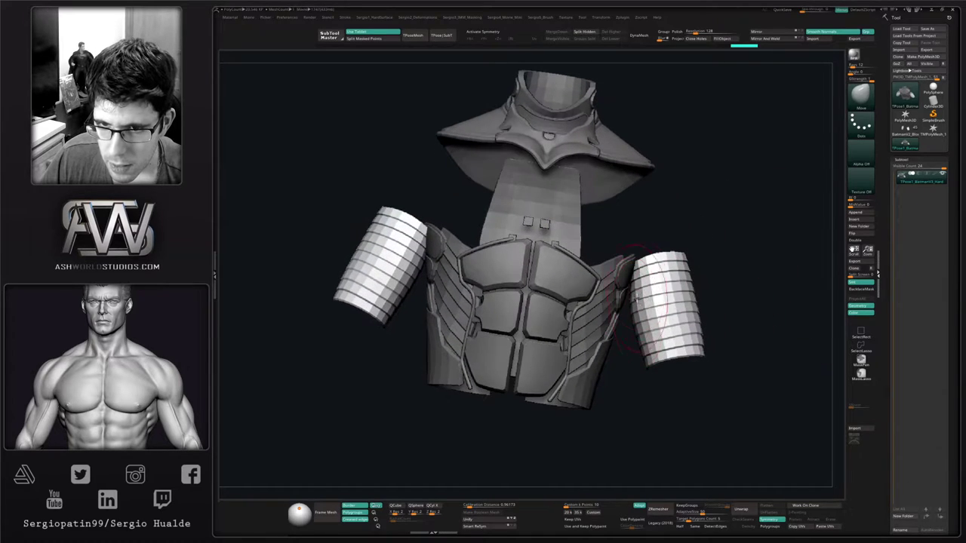
{"action": "right_click_drag", "start_coordinate": [635, 276], "coordinate": [632, 279]}
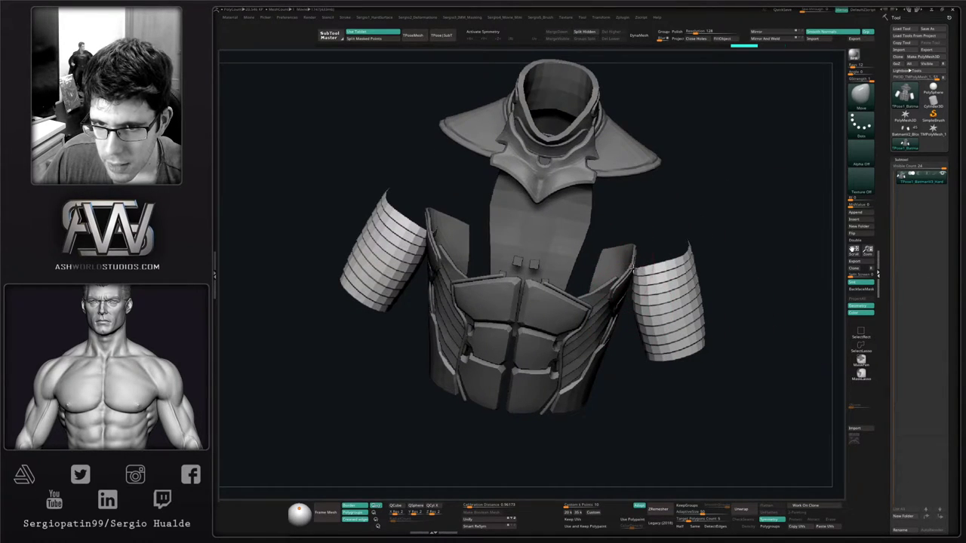
{"action": "left_click_drag", "start_coordinate": [632, 268], "coordinate": [633, 299]}
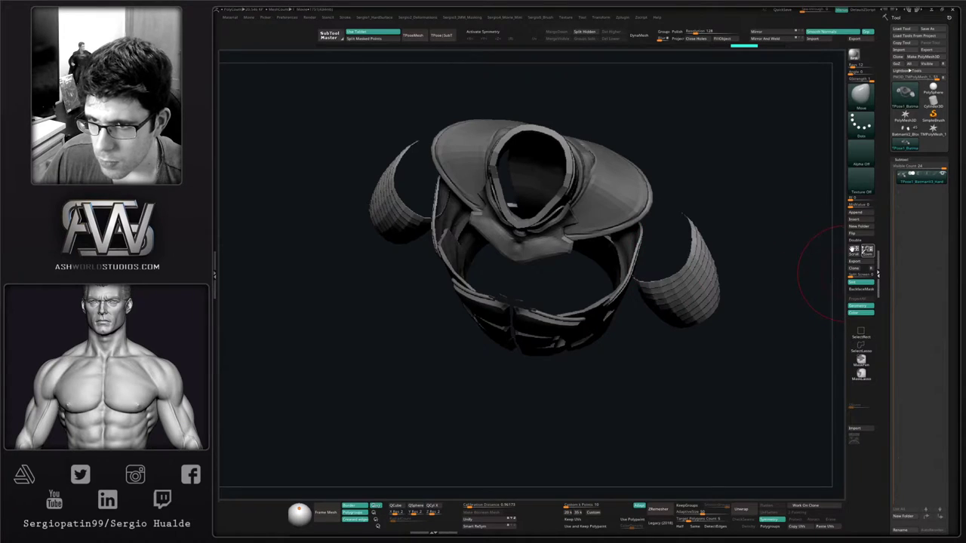
{"action": "left_click", "coordinate": [861, 241]}
{"action": "right_click_drag", "start_coordinate": [605, 254], "coordinate": [627, 279]}
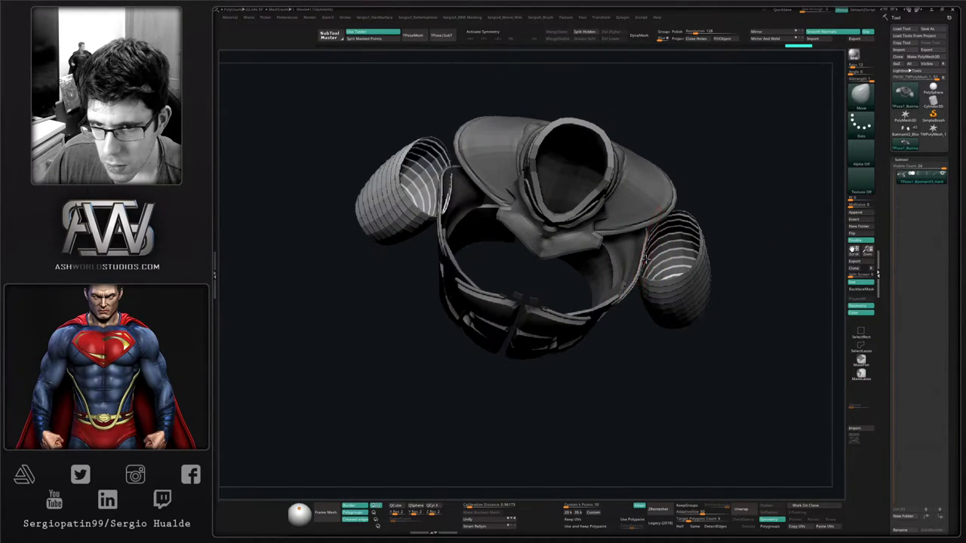
{"action": "left_click_drag", "start_coordinate": [655, 258], "coordinate": [647, 261], "text": "ctrl"}
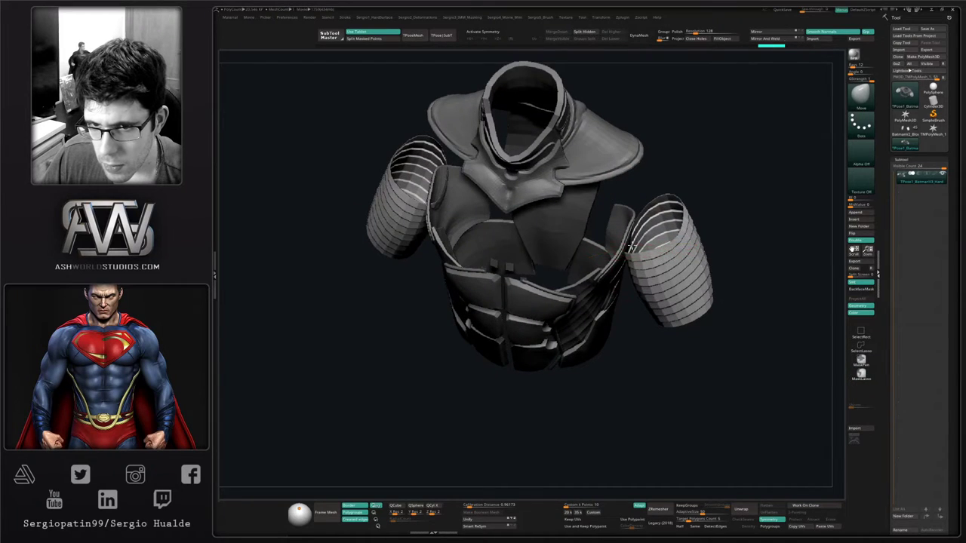
Isolate the banded sleeves to check their shape and bring the full suit back into view
{"action": "mouse_move", "coordinate": [636, 249]}
{"action": "right_mouse_down"}
{"action": "mouse_move", "coordinate": [635, 230]}
{"action": "mouse_move", "coordinate": [630, 260]}
{"action": "mouse_move", "coordinate": [625, 225]}
{"action": "mouse_move", "coordinate": [621, 312]}
{"action": "mouse_move", "coordinate": [650, 300]}
{"action": "right_mouse_up"}
{"action": "left_click", "coordinate": [625, 331], "text": "ctrl+shift"}
{"action": "left_click", "coordinate": [658, 296], "text": "ctrl+shift"}
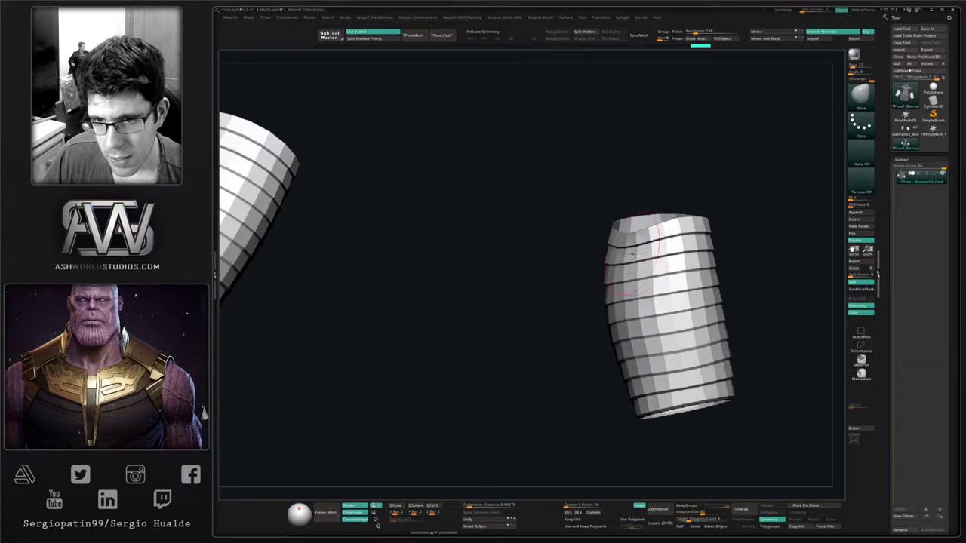
{"action": "mouse_move", "coordinate": [709, 302]}
{"action": "right_mouse_down"}
{"action": "mouse_move", "coordinate": [647, 257]}
{"action": "mouse_move", "coordinate": [658, 258]}
{"action": "mouse_move", "coordinate": [682, 224]}
{"action": "mouse_move", "coordinate": [664, 267]}
{"action": "mouse_move", "coordinate": [629, 299]}
{"action": "right_mouse_up"}
{"action": "left_click", "coordinate": [641, 258], "text": "ctrl+shift"}
{"action": "left_click", "coordinate": [702, 244], "text": "ctrl+shift"}
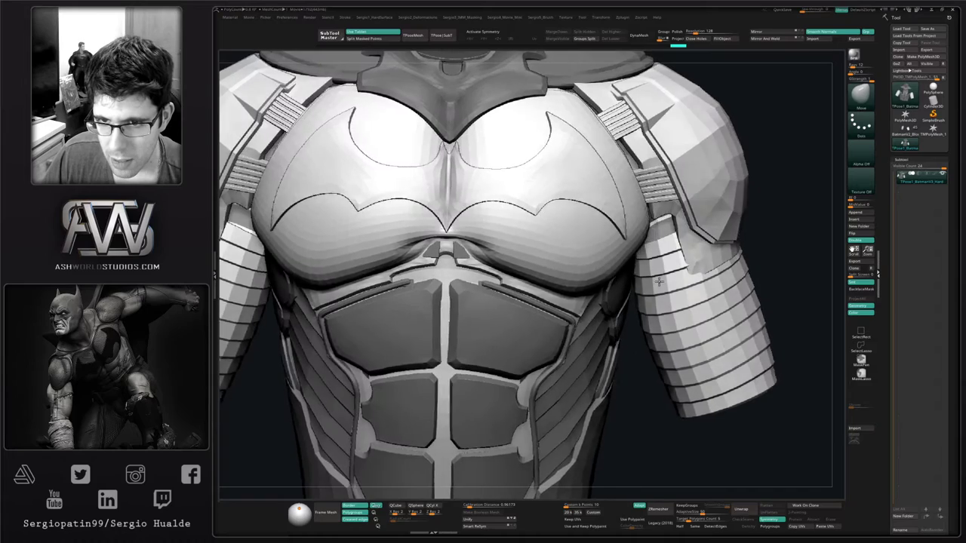
Mask the whole suit except the banded sleeves and return to the Move brush
{"action": "right_click_drag", "start_coordinate": [659, 282], "coordinate": [664, 246]}
{"action": "right_click_drag", "start_coordinate": [728, 271], "coordinate": [700, 320]}
{"action": "key", "text": "w"}
{"action": "mouse_move", "coordinate": [700, 320]}
{"action": "right_mouse_down"}
{"action": "mouse_move", "coordinate": [649, 311]}
{"action": "mouse_move", "coordinate": [728, 276]}
{"action": "right_mouse_up"}
{"action": "left_click", "coordinate": [747, 300], "text": "ctrl"}
{"action": "key", "text": "q"}
Resize the Move brush, adjust the sleeve's upper area beside the chest, and clear the mask
{"action": "key", "text": "s"}
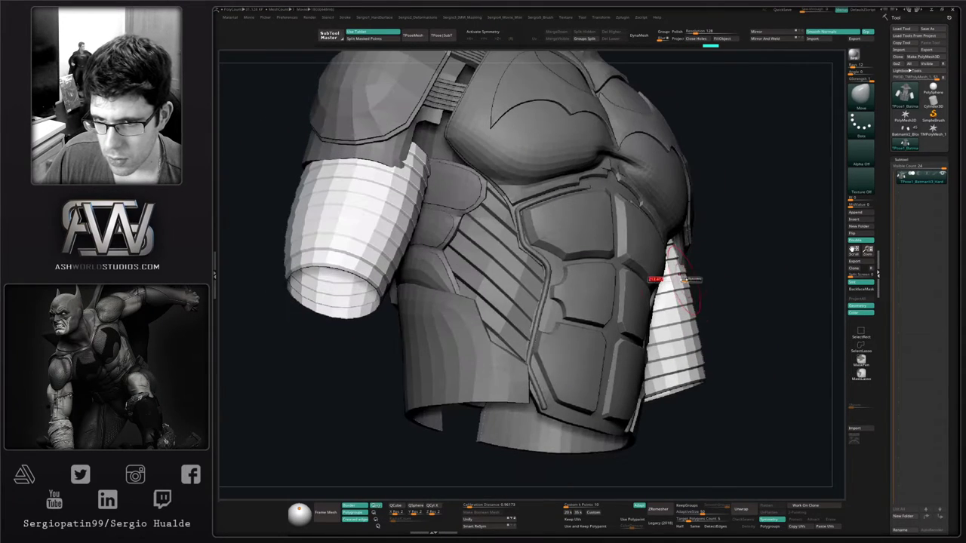
{"action": "left_click_drag", "start_coordinate": [685, 273], "coordinate": [697, 277]}
{"action": "mouse_move", "coordinate": [724, 283]}
{"action": "right_mouse_down"}
{"action": "mouse_move", "coordinate": [646, 293]}
{"action": "mouse_move", "coordinate": [690, 292]}
{"action": "mouse_move", "coordinate": [681, 285]}
{"action": "mouse_move", "coordinate": [664, 303]}
{"action": "right_mouse_up"}
{"action": "right_click_drag", "start_coordinate": [664, 302], "coordinate": [684, 308]}
{"action": "key", "text": "f"}
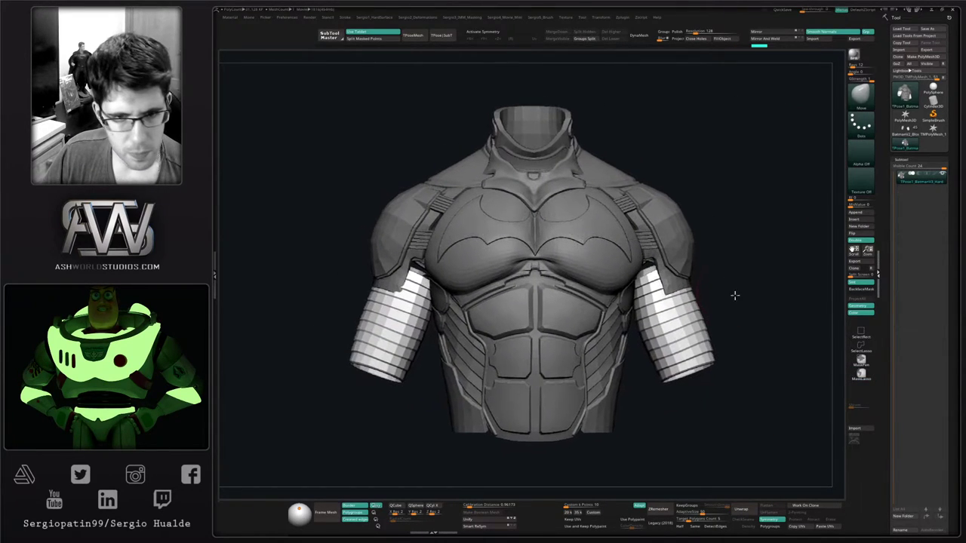
{"action": "left_click_drag", "start_coordinate": [759, 289], "coordinate": [758, 336], "text": "ctrl"}
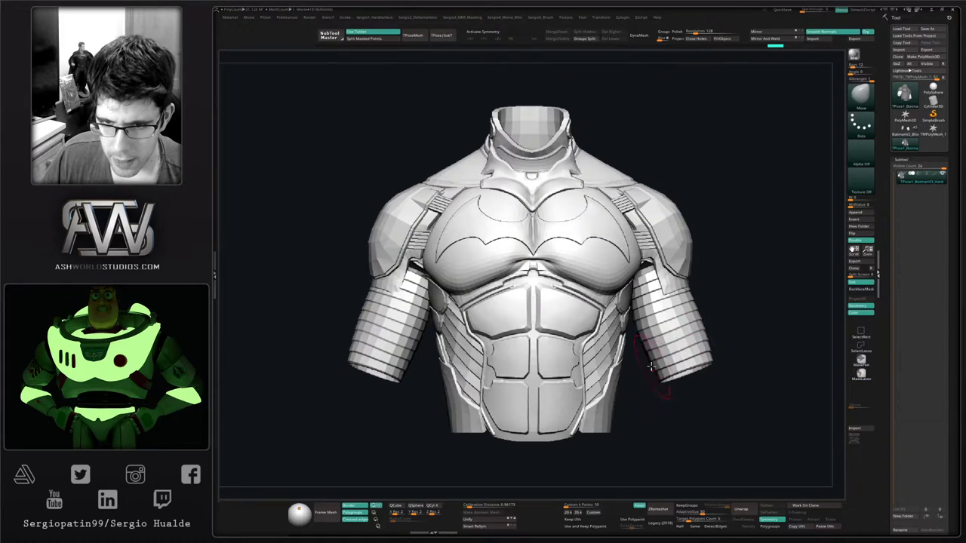
Examine the fit of the banded sleeves on the full torso from several angles
{"action": "right_click_drag", "start_coordinate": [651, 366], "coordinate": [617, 390]}
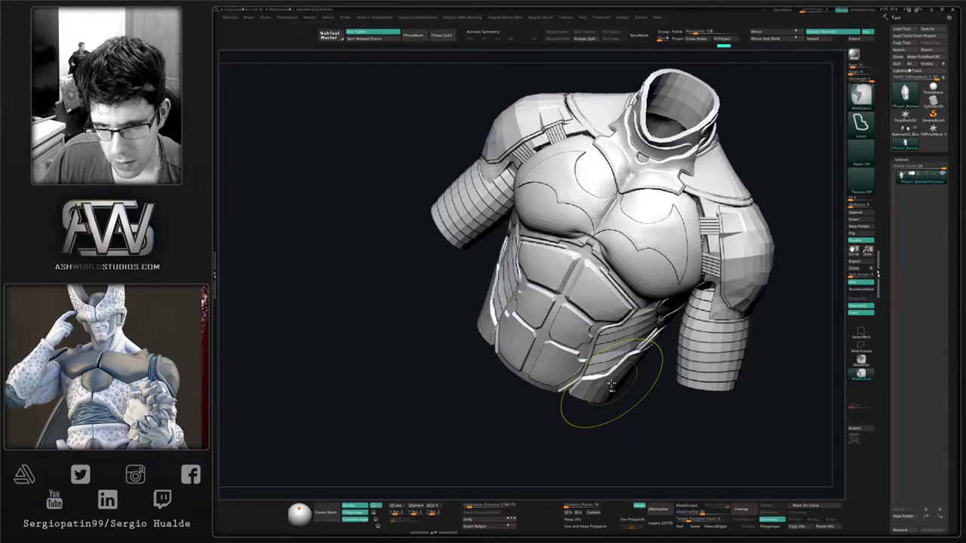
{"action": "right_click_drag", "start_coordinate": [615, 392], "coordinate": [639, 333]}
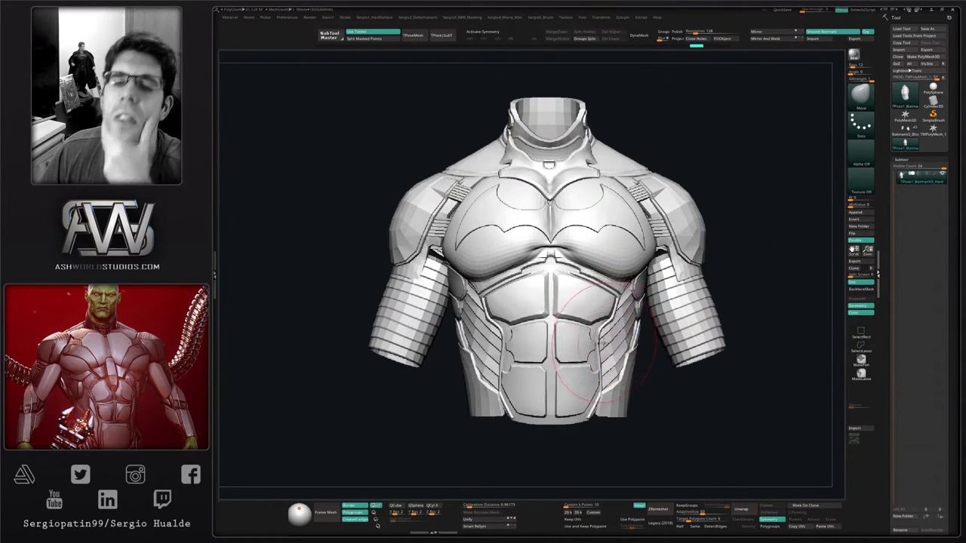
{"action": "right_click_drag", "start_coordinate": [743, 283], "coordinate": [737, 308]}
{"action": "right_click_drag", "start_coordinate": [737, 308], "coordinate": [731, 346], "text": "alt"}
{"action": "right_click_drag", "start_coordinate": [729, 260], "coordinate": [714, 297]}
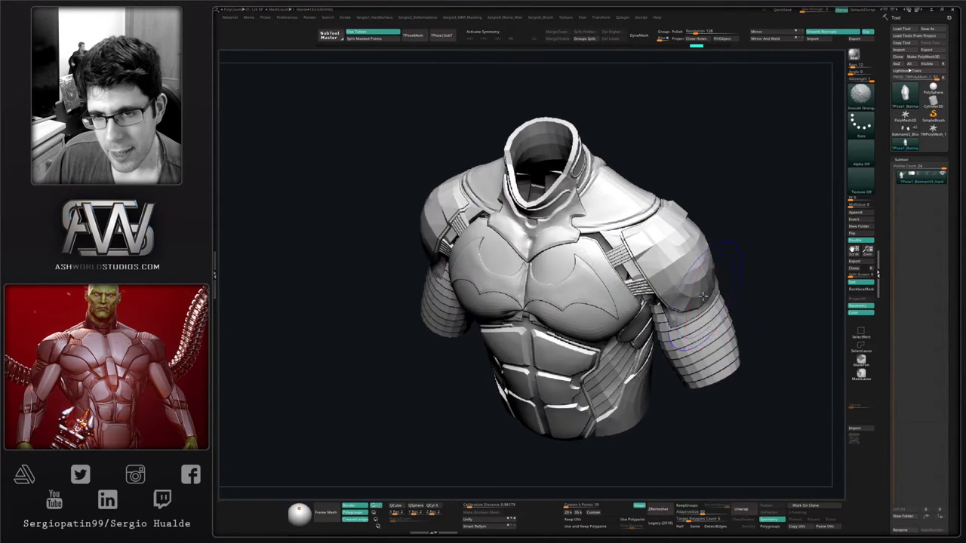
{"action": "key", "text": "shift+f"}
{"action": "key", "text": "shift+f"}
Restore the combined mesh's symmetry with the ReSym deformation and compare the change by undoing and redoing it
{"action": "left_click", "coordinate": [924, 160]}
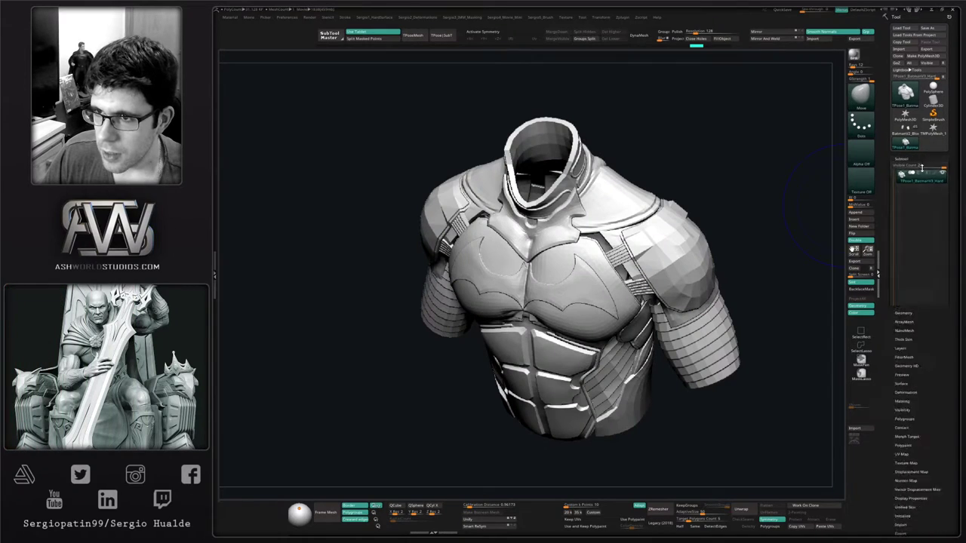
{"action": "left_click", "coordinate": [911, 247]}
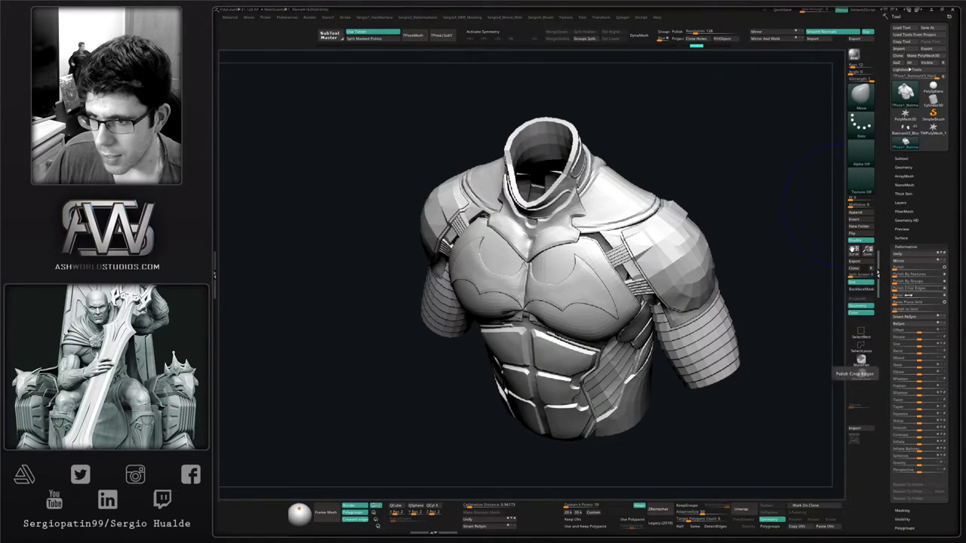
{"action": "left_click", "coordinate": [910, 324]}
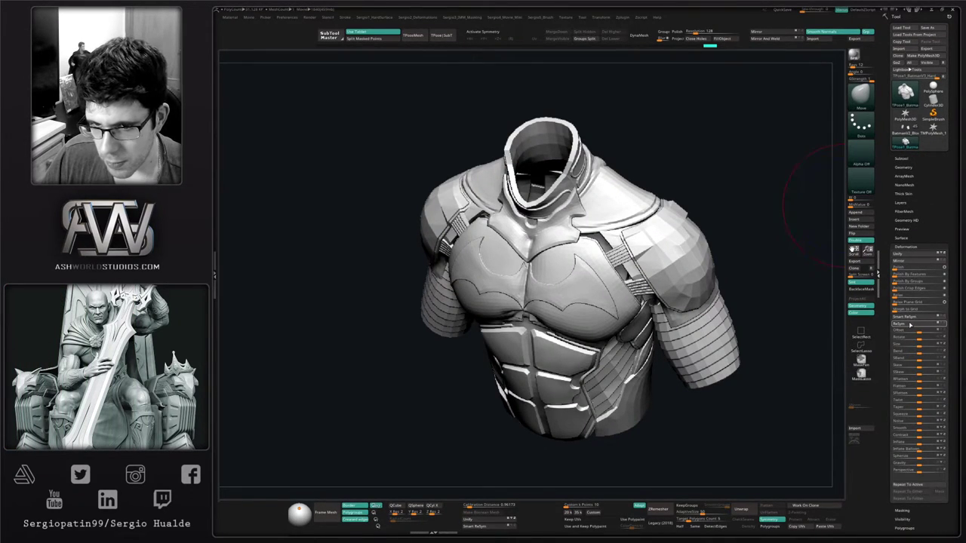
{"action": "left_click_drag", "start_coordinate": [753, 348], "coordinate": [774, 313]}
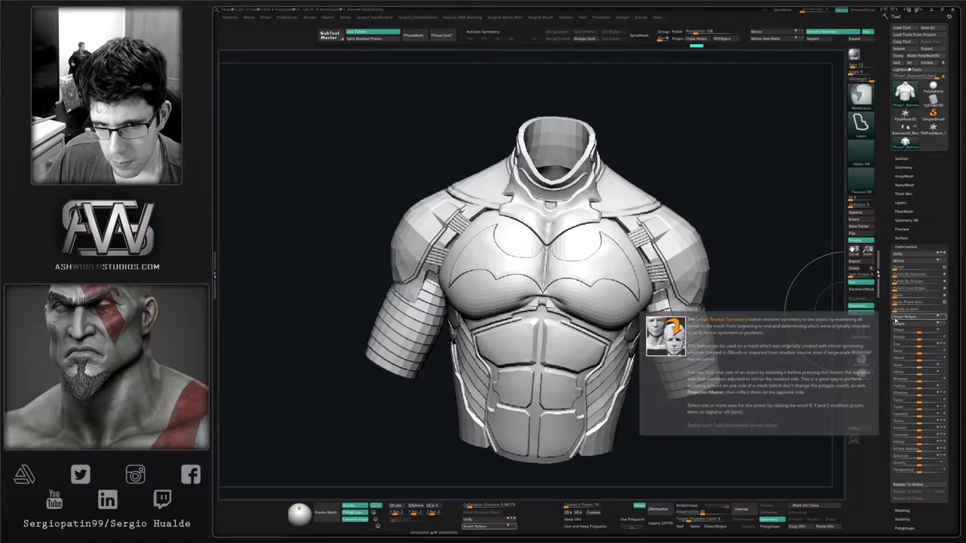
{"action": "key", "text": "ctrl"}
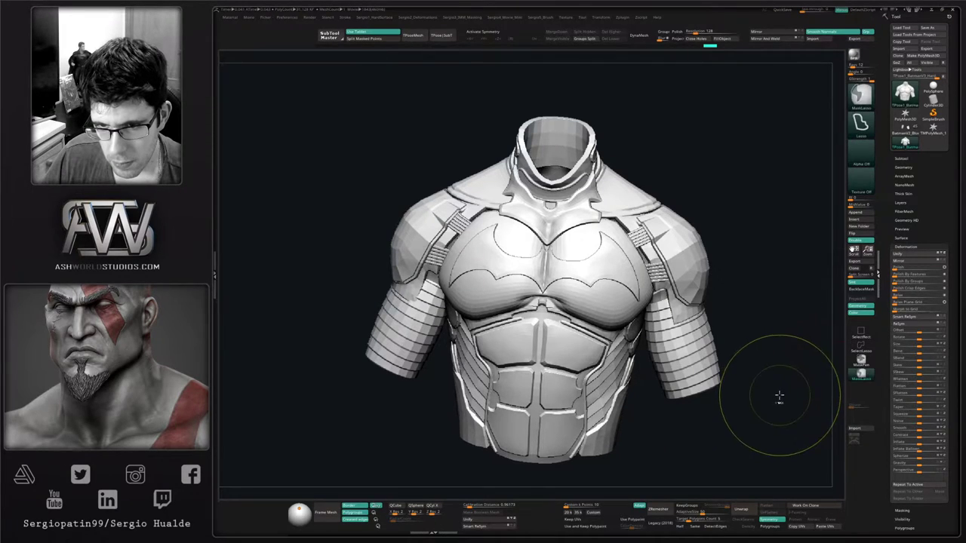
{"action": "key", "text": "ctrl+z"}
{"action": "key", "text": "ctrl+shift+z"}
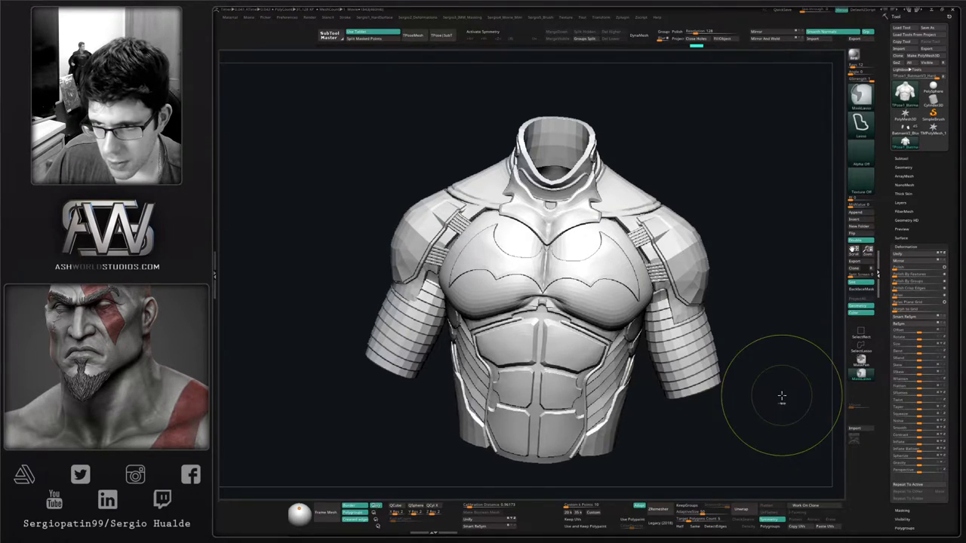
Undo the latest edits back to the state where everything except the banded sleeves is masked
{"action": "mouse_move", "coordinate": [772, 395]}
{"action": "left_mouse_down"}
{"action": "mouse_move", "coordinate": [770, 362]}
{"action": "mouse_move", "coordinate": [707, 339]}
{"action": "mouse_move", "coordinate": [731, 335]}
{"action": "mouse_move", "coordinate": [722, 349]}
{"action": "mouse_move", "coordinate": [728, 293]}
{"action": "left_mouse_up"}
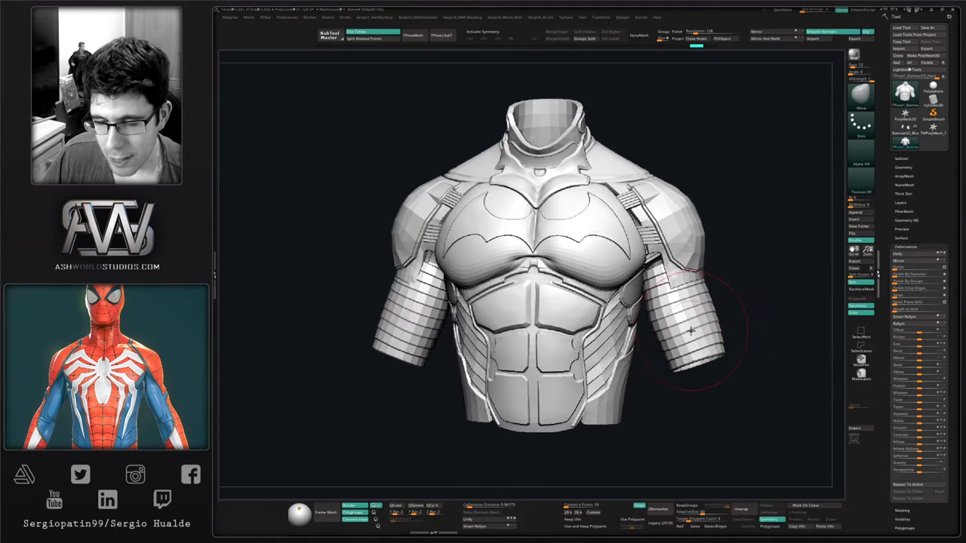
{"action": "left_click_drag", "start_coordinate": [765, 268], "coordinate": [818, 264]}
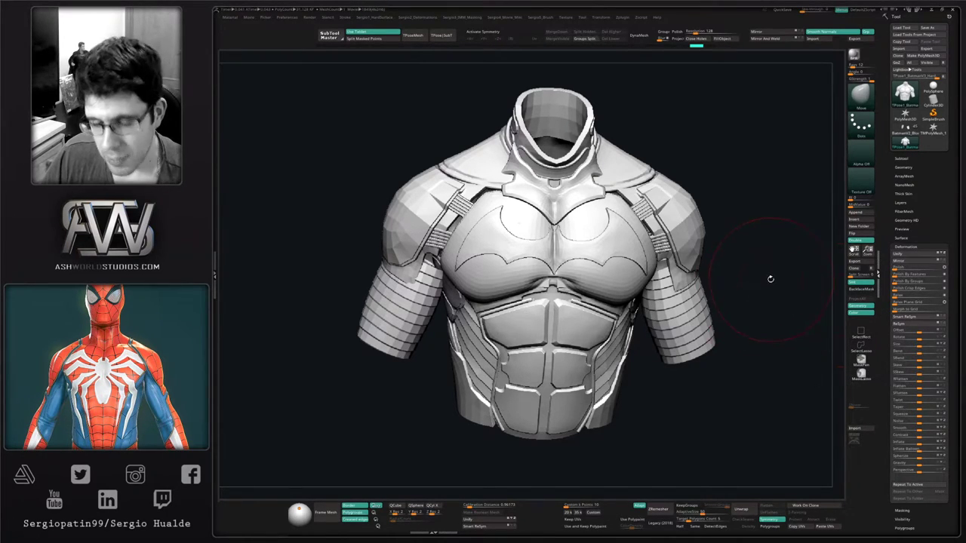
{"action": "left_click_drag", "start_coordinate": [770, 279], "coordinate": [750, 272]}
{"action": "key", "text": "ctrl+z"}
{"action": "key", "text": "ctrl+z"}
{"action": "key", "text": "ctrl+z"}
{"action": "key", "text": "ctrl+z"}
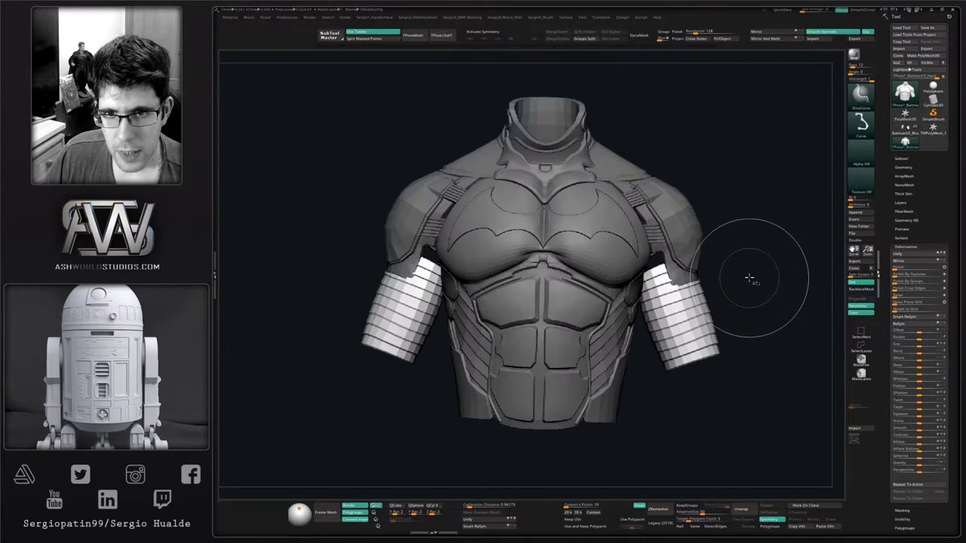
Activate X symmetry, isolate and mask the two banded sleeves, and bring the rest of the torso back into view
{"action": "left_click_drag", "start_coordinate": [749, 278], "coordinate": [732, 297], "text": "ctrl"}
{"action": "key", "text": "x"}
{"action": "left_click", "coordinate": [702, 331], "text": "ctrl+shift"}
{"action": "left_click", "coordinate": [707, 347]}
{"action": "left_click", "coordinate": [699, 321], "text": "ctrl+shift"}
{"action": "right_click_drag", "start_coordinate": [698, 311], "coordinate": [689, 361], "text": "alt"}
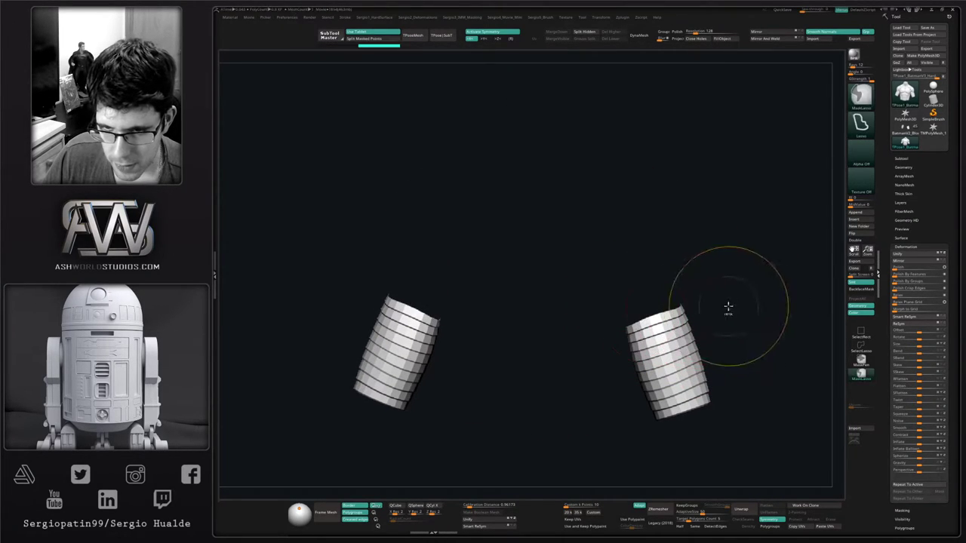
{"action": "left_click", "coordinate": [729, 308], "text": "ctrl+shift"}
Hide the chest armor, bat emblem, shoulder pads and shoulder straps to expose the side armor next to the sleeves
{"action": "left_click", "coordinate": [620, 302], "text": "ctrl+shift"}
{"action": "left_click", "coordinate": [620, 302], "text": "ctrl+shift"}
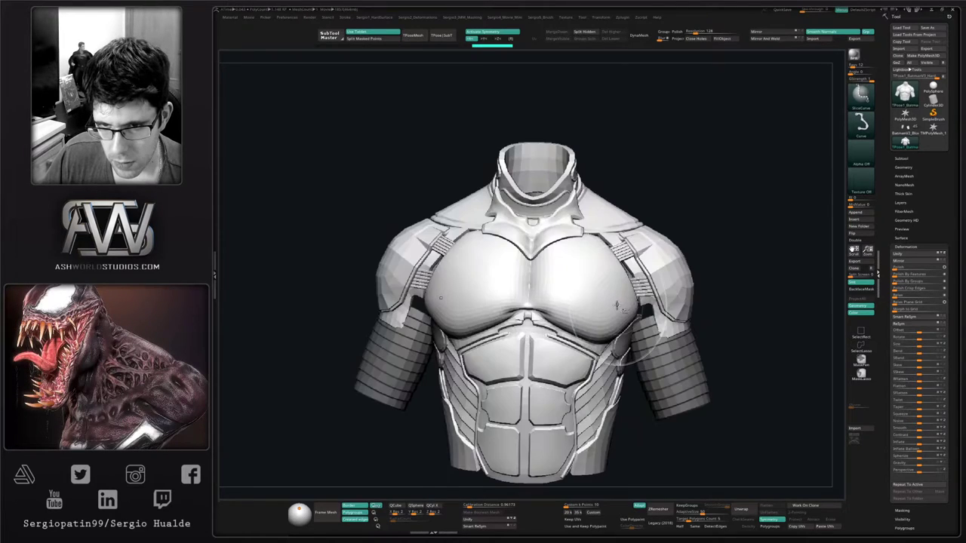
{"action": "left_click", "coordinate": [621, 303], "text": "ctrl+shift"}
{"action": "left_click", "coordinate": [640, 310], "text": "ctrl+shift"}
{"action": "left_click", "coordinate": [667, 305], "text": "ctrl+shift"}
{"action": "left_click", "coordinate": [667, 306], "text": "ctrl+shift"}
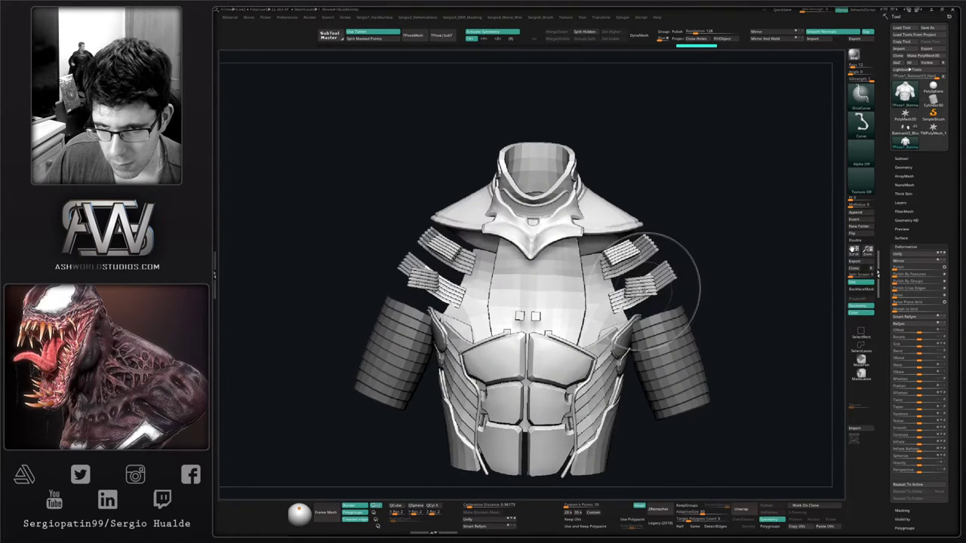
{"action": "left_click", "coordinate": [642, 290], "text": "ctrl+shift"}
{"action": "left_click", "coordinate": [609, 297], "text": "ctrl+shift"}
{"action": "right_click_drag", "start_coordinate": [655, 294], "coordinate": [562, 320]}
{"action": "left_click", "coordinate": [613, 403], "text": "ctrl+shift"}
Reshape the upper outer edge of the side armor beside the masked sleeve with the Move brush, from the back and the front
{"action": "left_click", "coordinate": [560, 362], "text": "alt"}
{"action": "right_click_drag", "start_coordinate": [562, 320], "coordinate": [575, 381]}
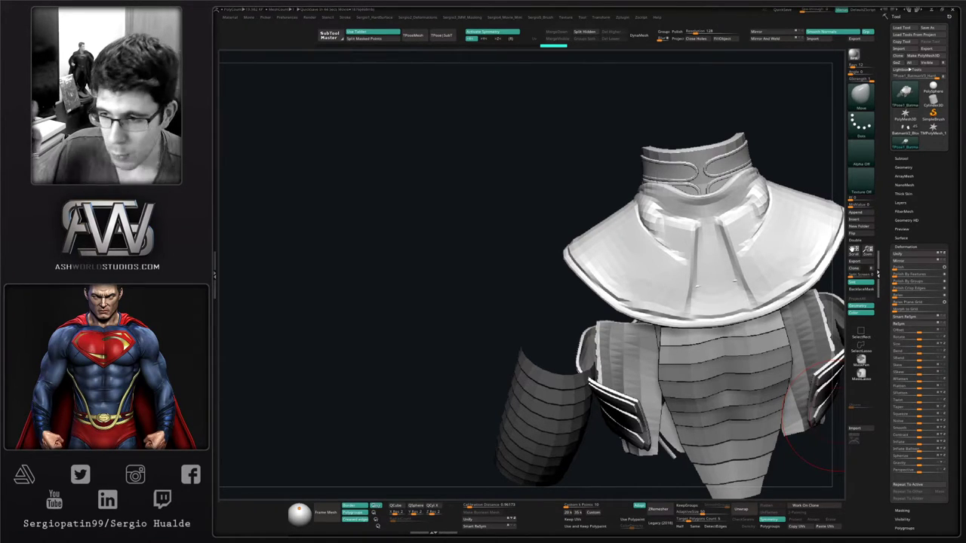
{"action": "left_click_drag", "start_coordinate": [470, 319], "coordinate": [483, 344]}
{"action": "right_click_drag", "start_coordinate": [586, 343], "coordinate": [572, 365]}
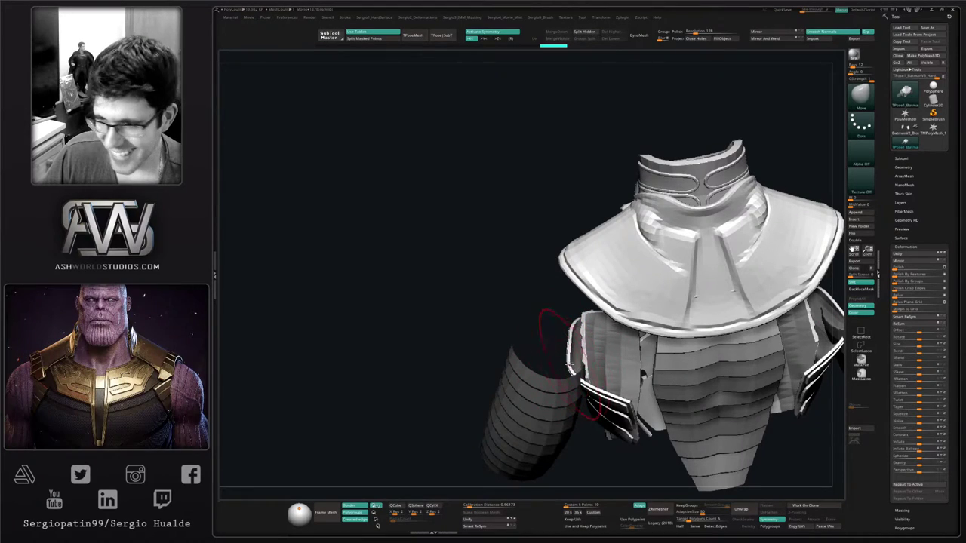
{"action": "left_click_drag", "start_coordinate": [571, 363], "coordinate": [576, 361]}
{"action": "right_click_drag", "start_coordinate": [567, 363], "coordinate": [571, 354]}
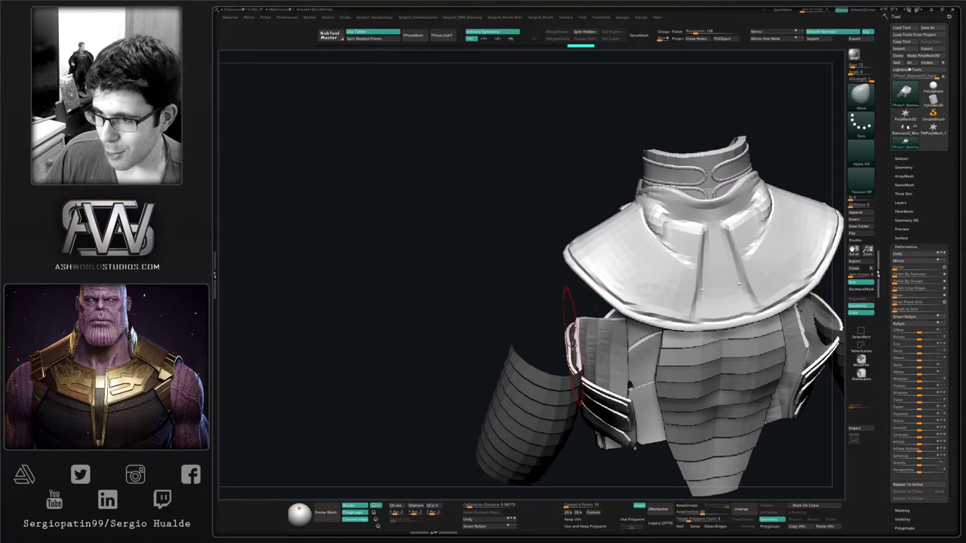
{"action": "right_click_drag", "start_coordinate": [572, 345], "coordinate": [566, 331]}
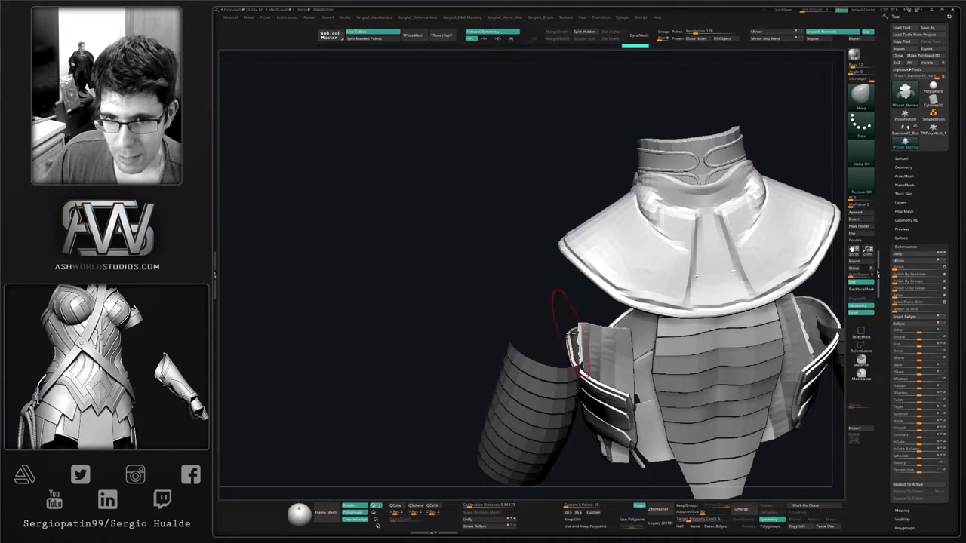
{"action": "left_click_drag", "start_coordinate": [580, 366], "coordinate": [573, 357]}
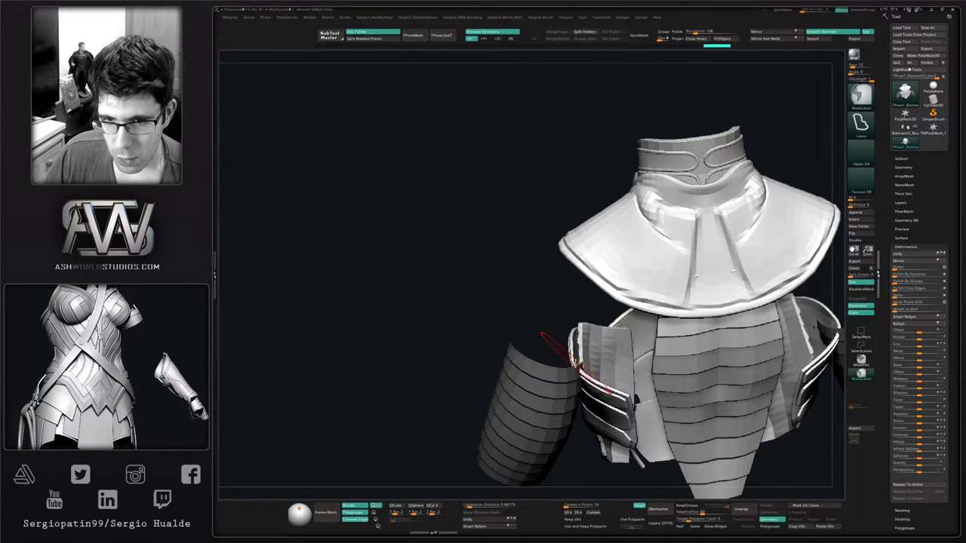
{"action": "mouse_move", "coordinate": [570, 366]}
{"action": "right_mouse_down"}
{"action": "mouse_move", "coordinate": [569, 343]}
{"action": "mouse_move", "coordinate": [536, 347]}
{"action": "mouse_move", "coordinate": [548, 339]}
{"action": "mouse_move", "coordinate": [536, 394]}
{"action": "right_mouse_up"}
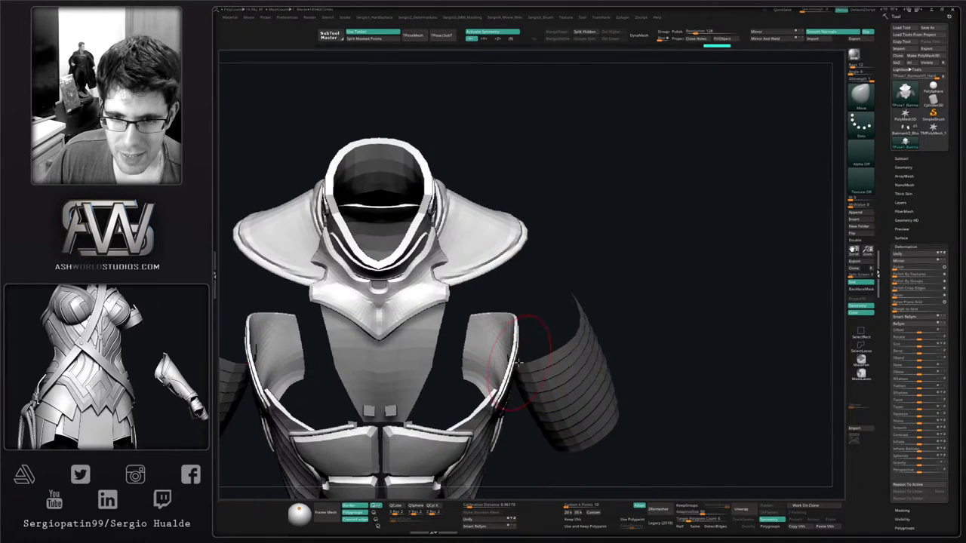
{"action": "left_click_drag", "start_coordinate": [517, 354], "coordinate": [511, 346]}
Invert the mask, enable Double display, and reshape the sleeve's upper inner edge where it meets the side armor
{"action": "left_click", "coordinate": [552, 334], "text": "ctrl"}
{"action": "right_click_drag", "start_coordinate": [552, 334], "coordinate": [560, 381]}
{"action": "left_click", "coordinate": [856, 241]}
{"action": "right_click_drag", "start_coordinate": [521, 342], "coordinate": [528, 336]}
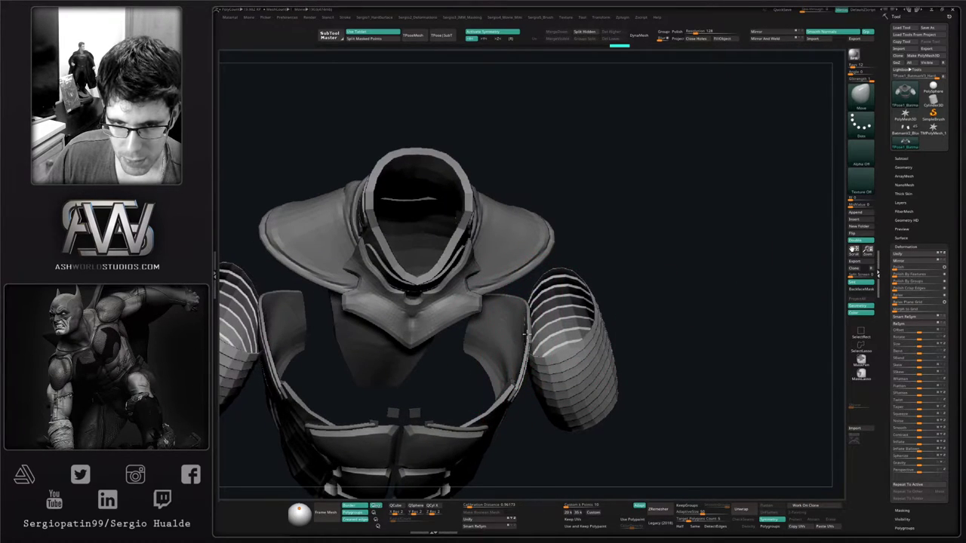
{"action": "left_click_drag", "start_coordinate": [526, 336], "coordinate": [533, 336]}
{"action": "right_click_drag", "start_coordinate": [533, 356], "coordinate": [538, 327]}
{"action": "left_click_drag", "start_coordinate": [532, 325], "coordinate": [535, 324]}
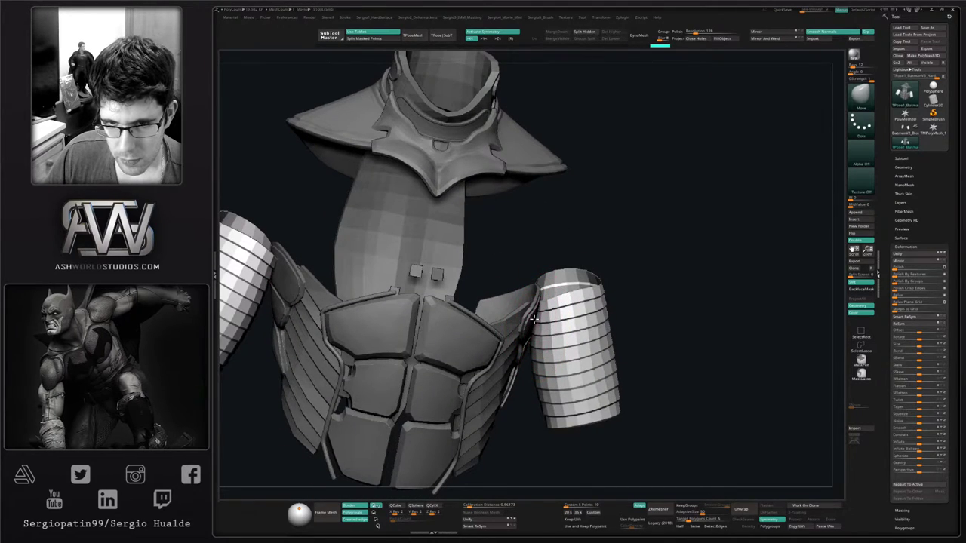
{"action": "right_click_drag", "start_coordinate": [534, 326], "coordinate": [533, 358]}
{"action": "left_click_drag", "start_coordinate": [534, 278], "coordinate": [537, 288]}
{"action": "right_click_drag", "start_coordinate": [538, 293], "coordinate": [545, 302]}
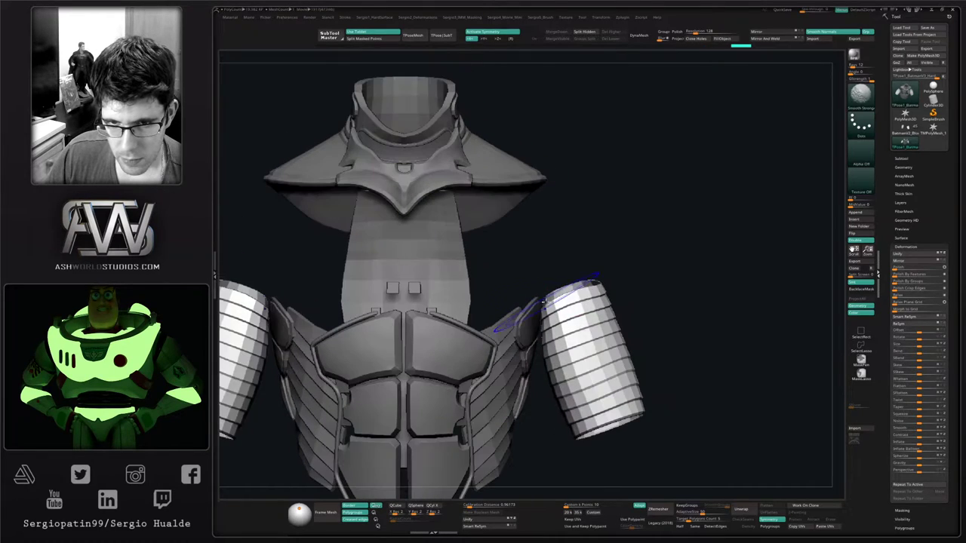
{"action": "left_click_drag", "start_coordinate": [542, 320], "coordinate": [539, 317]}
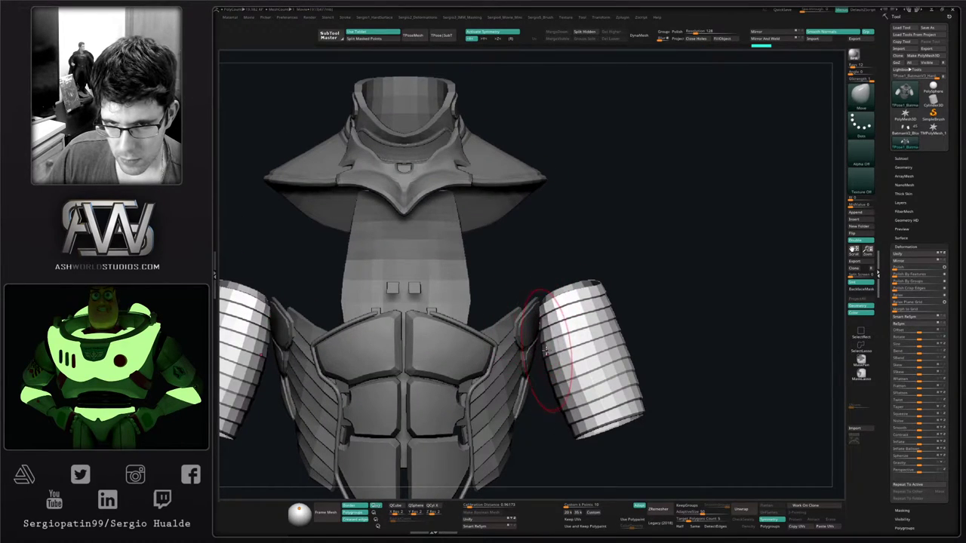
Refine the sleeve's inner rim beside the side armor with small Move brush adjustments
{"action": "right_click_drag", "start_coordinate": [541, 327], "coordinate": [570, 339], "text": "alt"}
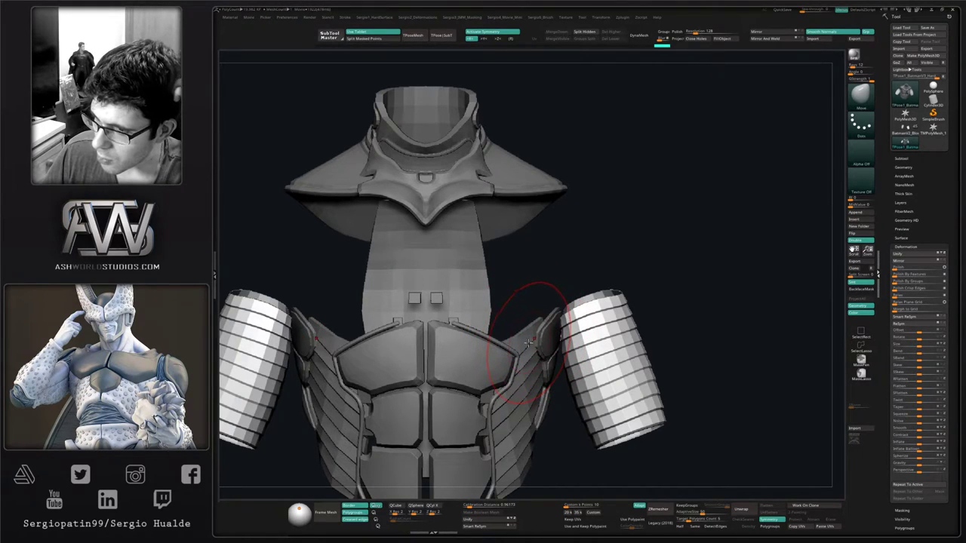
{"action": "right_click_drag", "start_coordinate": [529, 343], "coordinate": [554, 345]}
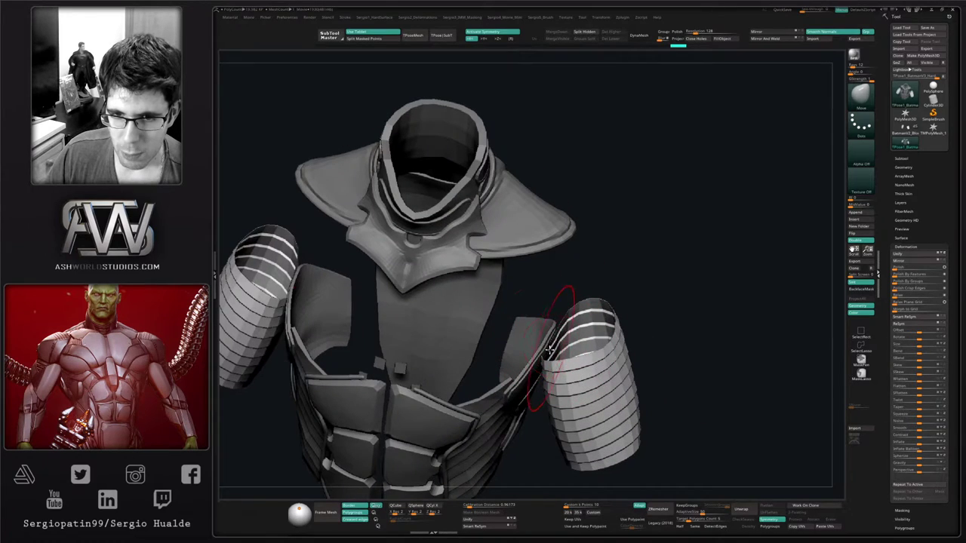
{"action": "left_click_drag", "start_coordinate": [549, 350], "coordinate": [555, 350]}
{"action": "mouse_move", "coordinate": [549, 351]}
{"action": "right_mouse_down"}
{"action": "mouse_move", "coordinate": [558, 329]}
{"action": "mouse_move", "coordinate": [555, 349]}
{"action": "right_mouse_up"}
{"action": "left_click_drag", "start_coordinate": [548, 363], "coordinate": [544, 364]}
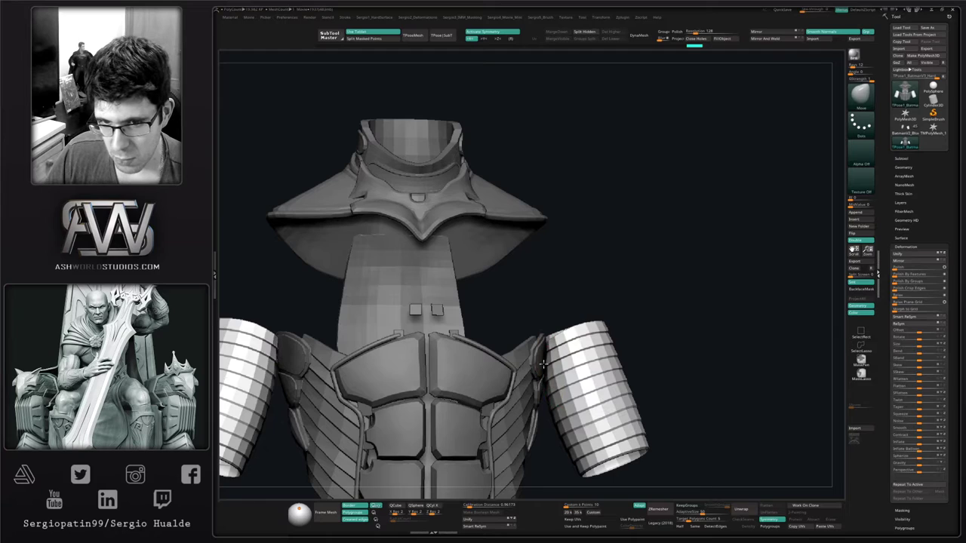
With the sleeves masked, nudge the side armor's outer edge from above and check the gap to the sleeve
{"action": "mouse_move", "coordinate": [545, 366]}
{"action": "right_mouse_down"}
{"action": "mouse_move", "coordinate": [618, 347]}
{"action": "mouse_move", "coordinate": [661, 382]}
{"action": "right_mouse_up"}
{"action": "left_click", "coordinate": [634, 356], "text": "alt"}
{"action": "left_click_drag", "start_coordinate": [632, 308], "coordinate": [621, 307]}
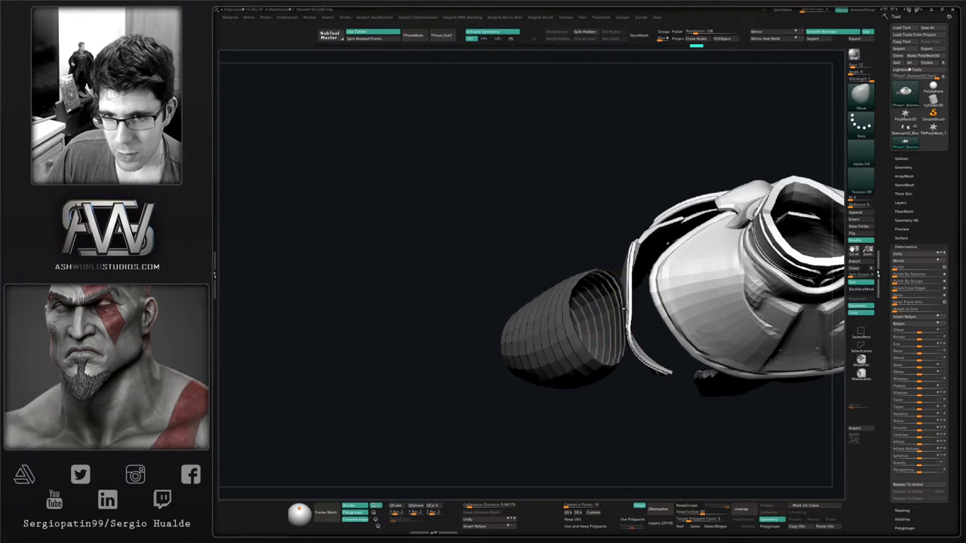
{"action": "right_click_drag", "start_coordinate": [624, 310], "coordinate": [612, 292]}
{"action": "right_click_drag", "start_coordinate": [596, 301], "coordinate": [604, 345]}
{"action": "mouse_move", "coordinate": [538, 350]}
{"action": "right_mouse_down"}
{"action": "mouse_move", "coordinate": [602, 346]}
{"action": "mouse_move", "coordinate": [648, 323]}
{"action": "mouse_move", "coordinate": [632, 314]}
{"action": "mouse_move", "coordinate": [638, 329]}
{"action": "mouse_move", "coordinate": [623, 328]}
{"action": "right_mouse_up"}
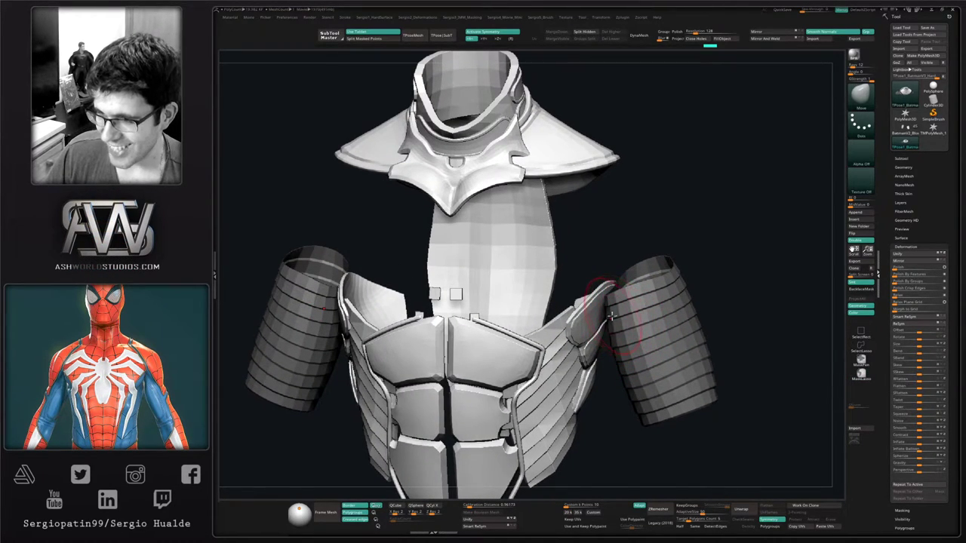
{"action": "right_click_drag", "start_coordinate": [627, 297], "coordinate": [667, 296], "text": "alt"}
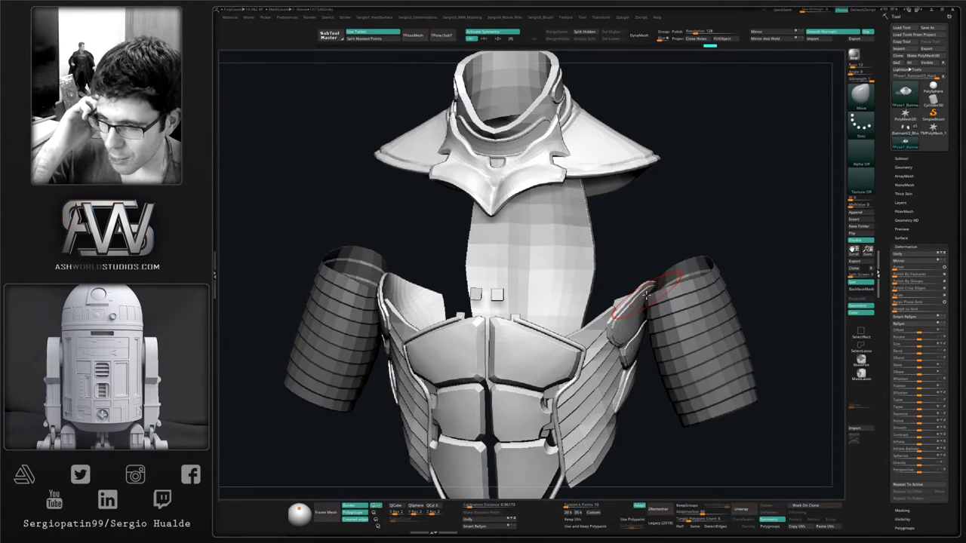
{"action": "right_click_drag", "start_coordinate": [643, 294], "coordinate": [594, 334]}
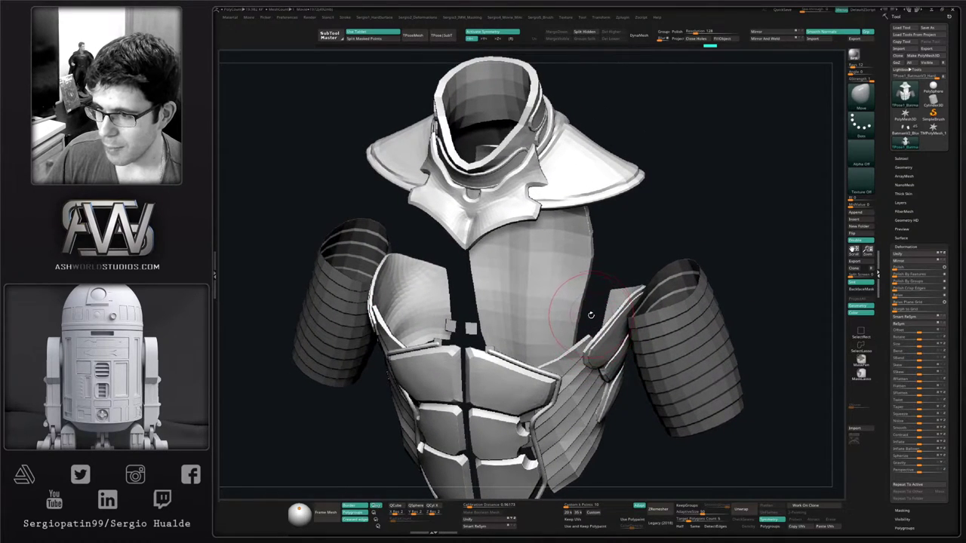
{"action": "right_click_drag", "start_coordinate": [589, 307], "coordinate": [614, 332]}
{"action": "right_click_drag", "start_coordinate": [614, 332], "coordinate": [630, 264], "text": "alt"}
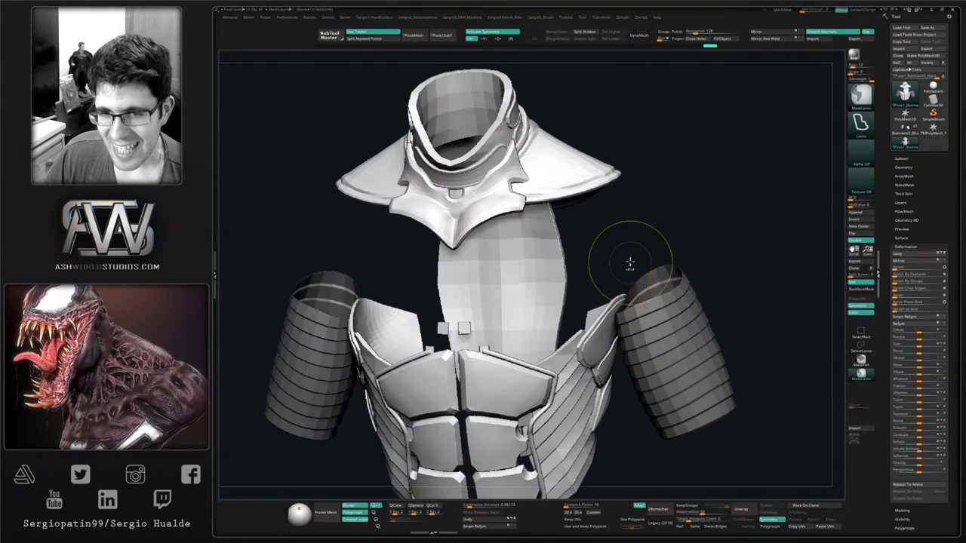
Keep only the sleeves masked, resize the Move brush, and adjust the side armor's outer edge beside the sleeve
{"action": "left_click", "coordinate": [635, 269], "text": "ctrl"}
{"action": "right_click_drag", "start_coordinate": [609, 315], "coordinate": [618, 305]}
{"action": "mouse_move", "coordinate": [618, 305]}
{"action": "right_mouse_down", "text": "alt"}
{"action": "mouse_move", "coordinate": [620, 349]}
{"action": "mouse_move", "coordinate": [612, 304]}
{"action": "right_mouse_up", "text": "alt"}
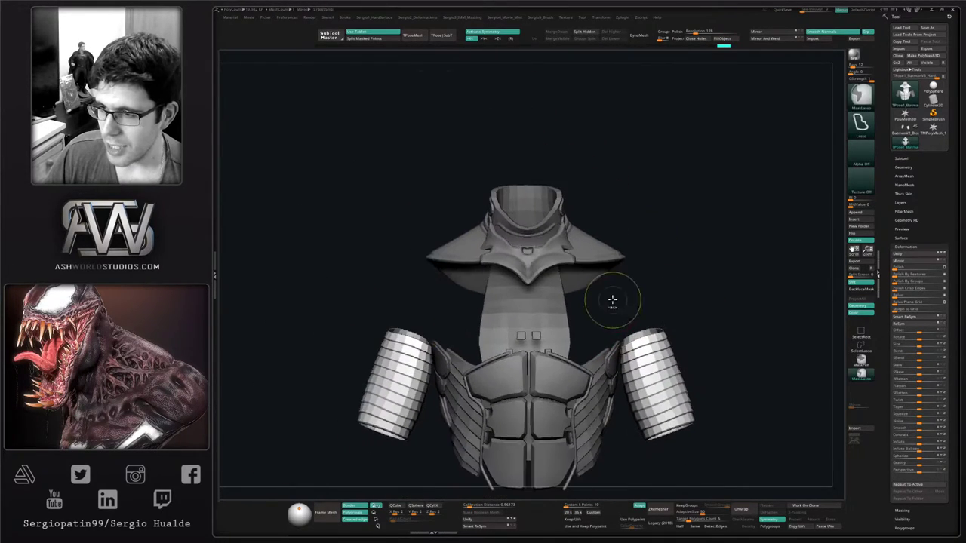
{"action": "left_click_drag", "start_coordinate": [677, 294], "coordinate": [692, 314], "text": "ctrl"}
{"action": "right_click_drag", "start_coordinate": [625, 331], "coordinate": [641, 355], "text": "alt"}
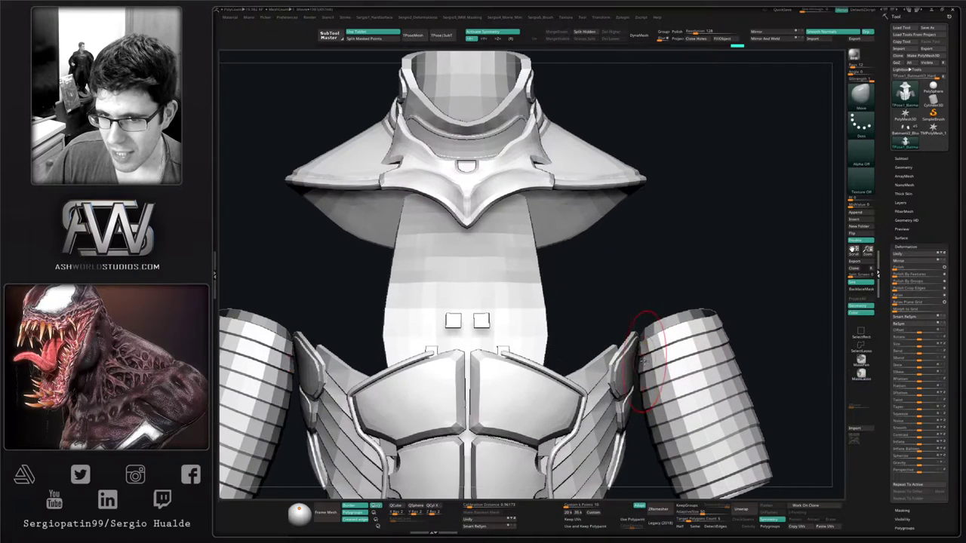
{"action": "key", "text": "ctrl+z"}
{"action": "left_click", "coordinate": [673, 295], "text": "ctrl"}
{"action": "key", "text": "s"}
{"action": "left_click_drag", "start_coordinate": [639, 339], "coordinate": [635, 370]}
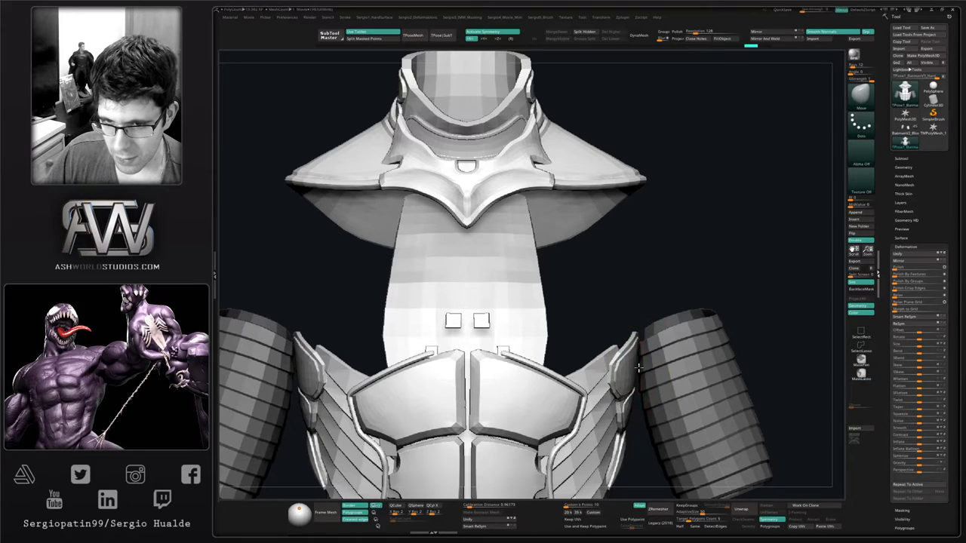
Invert the mask, resize the Move brush, and adjust the sleeve's inner side against the side armor from behind
{"action": "mouse_move", "coordinate": [637, 370]}
{"action": "right_mouse_down"}
{"action": "mouse_move", "coordinate": [604, 370]}
{"action": "mouse_move", "coordinate": [583, 344]}
{"action": "mouse_move", "coordinate": [600, 344]}
{"action": "right_mouse_up"}
{"action": "left_click", "coordinate": [479, 339], "text": "ctrl"}
{"action": "key", "text": "s"}
{"action": "left_click_drag", "start_coordinate": [598, 337], "coordinate": [606, 337]}
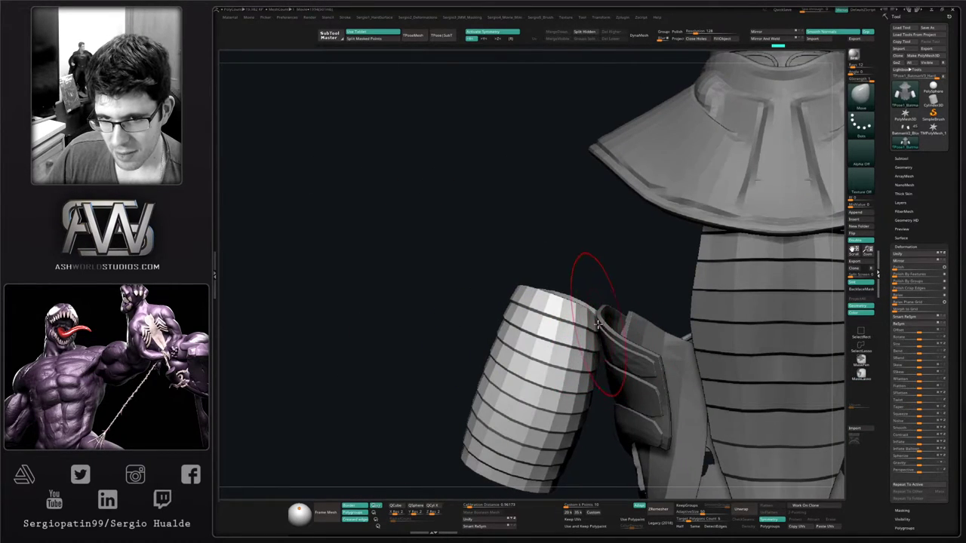
{"action": "right_click_drag", "start_coordinate": [602, 375], "coordinate": [603, 354]}
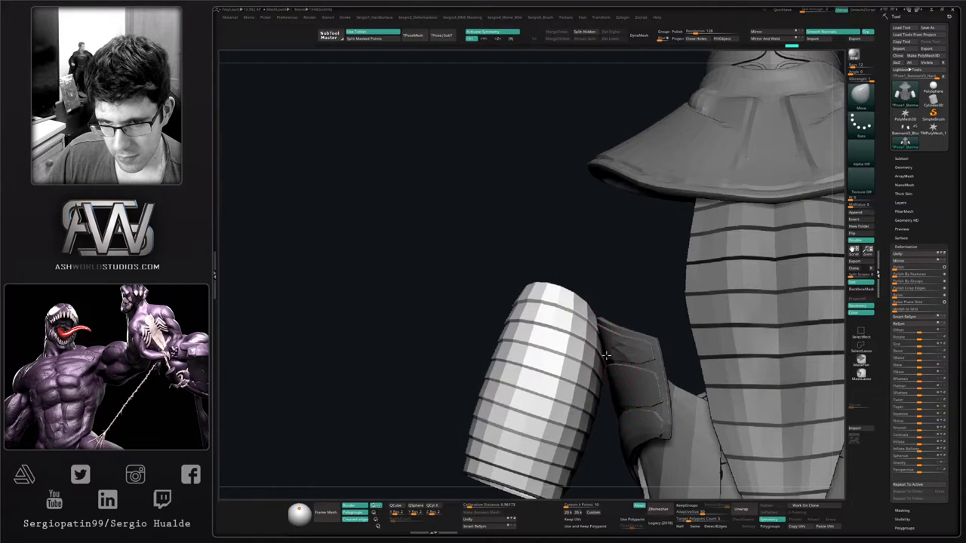
{"action": "left_click_drag", "start_coordinate": [598, 343], "coordinate": [602, 339]}
{"action": "mouse_move", "coordinate": [601, 328]}
{"action": "right_mouse_down"}
{"action": "mouse_move", "coordinate": [589, 338]}
{"action": "mouse_move", "coordinate": [615, 348]}
{"action": "right_mouse_up"}
{"action": "mouse_move", "coordinate": [588, 317]}
{"action": "right_mouse_down"}
{"action": "mouse_move", "coordinate": [596, 337]}
{"action": "mouse_move", "coordinate": [593, 317]}
{"action": "mouse_move", "coordinate": [612, 324]}
{"action": "mouse_move", "coordinate": [614, 310]}
{"action": "mouse_move", "coordinate": [602, 341]}
{"action": "mouse_move", "coordinate": [593, 283]}
{"action": "mouse_move", "coordinate": [607, 305]}
{"action": "mouse_move", "coordinate": [601, 321]}
{"action": "mouse_move", "coordinate": [642, 317]}
{"action": "mouse_move", "coordinate": [673, 337]}
{"action": "right_mouse_up"}
{"action": "key", "text": "space"}
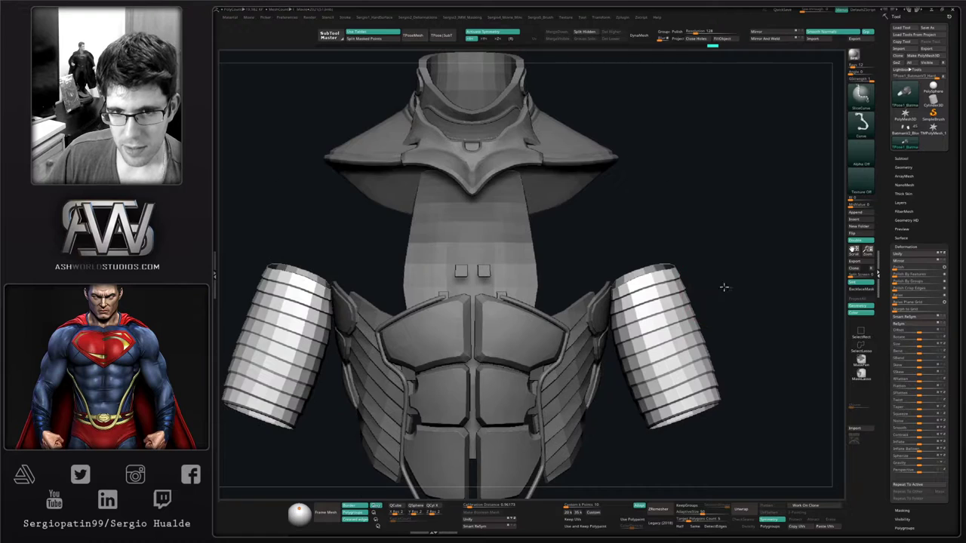
Unhide the whole suit, clear the mask, and nudge the lower waist area with the Move brush
{"action": "left_click", "coordinate": [725, 286], "text": "ctrl+shift"}
{"action": "left_click_drag", "start_coordinate": [729, 289], "coordinate": [733, 326], "text": "ctrl"}
{"action": "right_click_drag", "start_coordinate": [666, 339], "coordinate": [663, 278], "text": "ctrl"}
{"action": "mouse_move", "coordinate": [616, 396]}
{"action": "right_mouse_down", "text": "alt"}
{"action": "mouse_move", "coordinate": [601, 389]}
{"action": "mouse_move", "coordinate": [593, 358]}
{"action": "right_mouse_up", "text": "alt"}
{"action": "right_click_drag", "start_coordinate": [593, 358], "coordinate": [574, 393], "text": "ctrl"}
{"action": "left_click_drag", "start_coordinate": [594, 391], "coordinate": [599, 374]}
Examine the full torso's sleeves and waist from the side, above and front
{"action": "right_click_drag", "start_coordinate": [596, 372], "coordinate": [494, 368]}
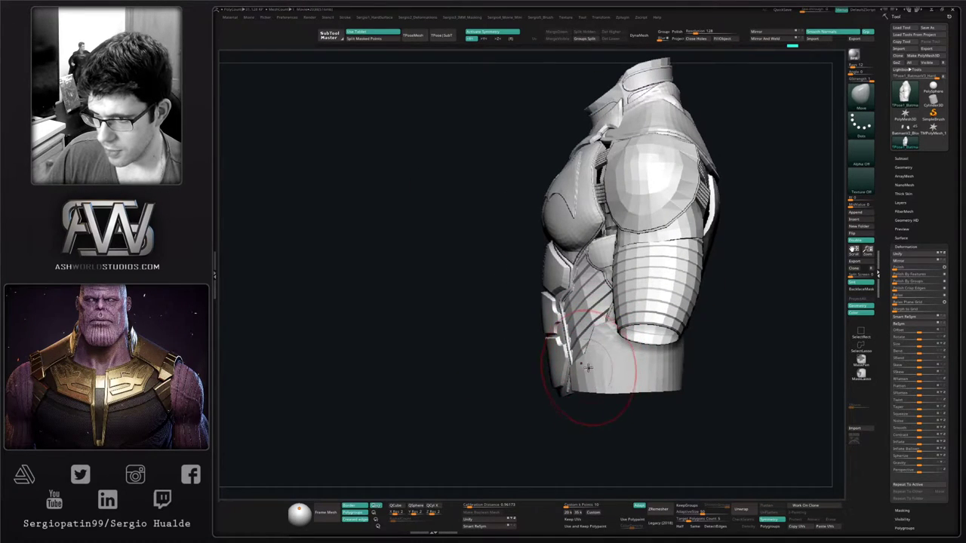
{"action": "right_click_drag", "start_coordinate": [588, 368], "coordinate": [586, 368]}
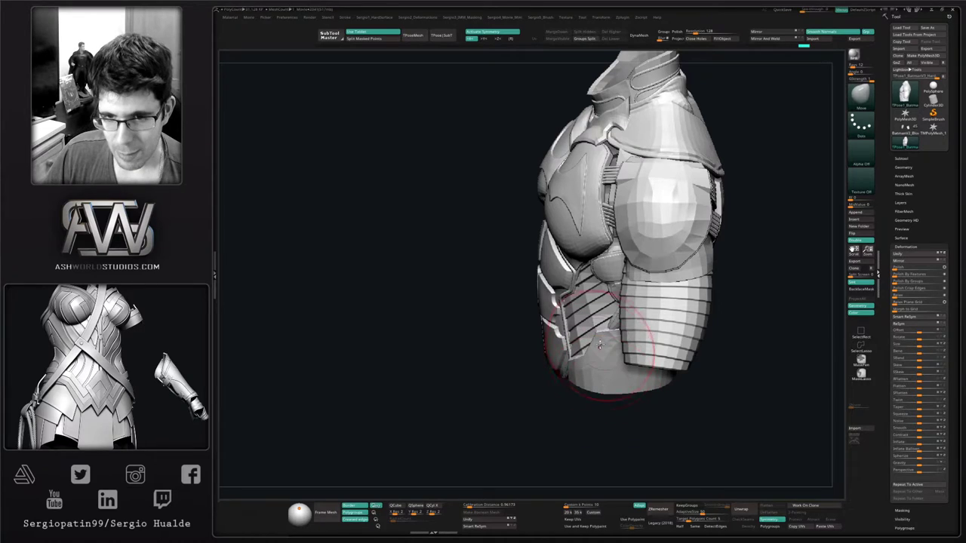
{"action": "mouse_move", "coordinate": [597, 337]}
{"action": "right_mouse_down"}
{"action": "mouse_move", "coordinate": [604, 345]}
{"action": "mouse_move", "coordinate": [575, 358]}
{"action": "right_mouse_up"}
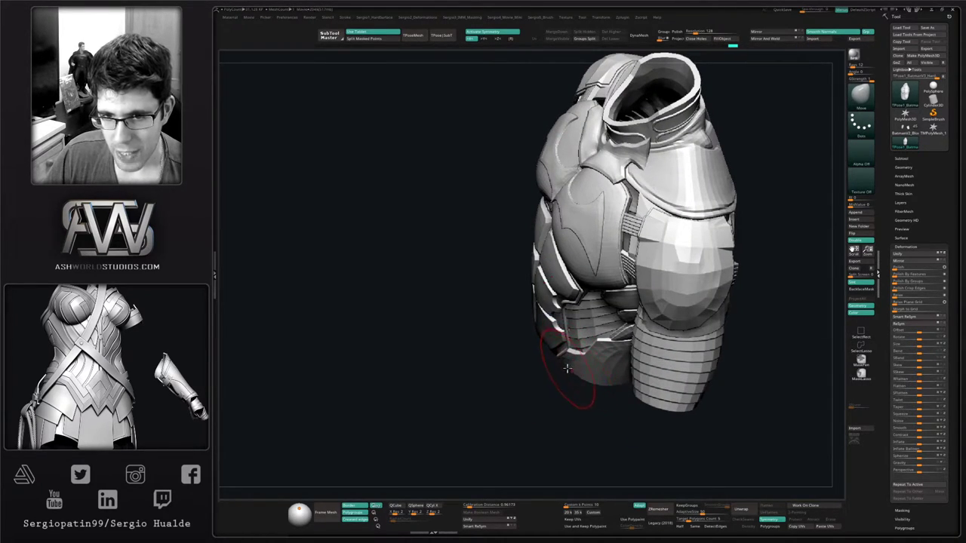
{"action": "mouse_move", "coordinate": [595, 383]}
{"action": "right_mouse_down"}
{"action": "mouse_move", "coordinate": [623, 360]}
{"action": "mouse_move", "coordinate": [598, 359]}
{"action": "mouse_move", "coordinate": [587, 376]}
{"action": "right_mouse_up"}
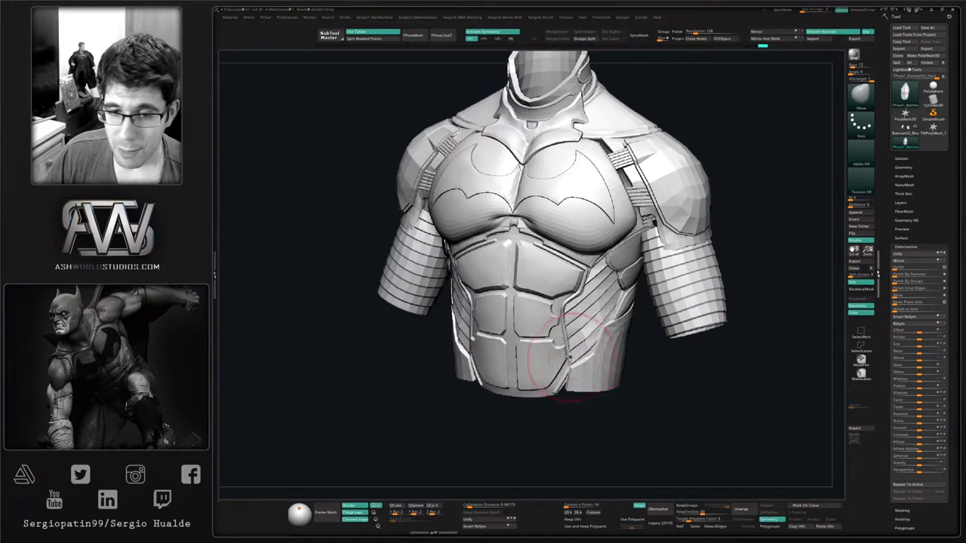
{"action": "mouse_move", "coordinate": [645, 313]}
{"action": "right_mouse_down", "text": "alt"}
{"action": "mouse_move", "coordinate": [636, 334]}
{"action": "mouse_move", "coordinate": [585, 354]}
{"action": "mouse_move", "coordinate": [603, 401]}
{"action": "mouse_move", "coordinate": [617, 395]}
{"action": "mouse_move", "coordinate": [610, 383]}
{"action": "mouse_move", "coordinate": [589, 410]}
{"action": "right_mouse_up", "text": "alt"}
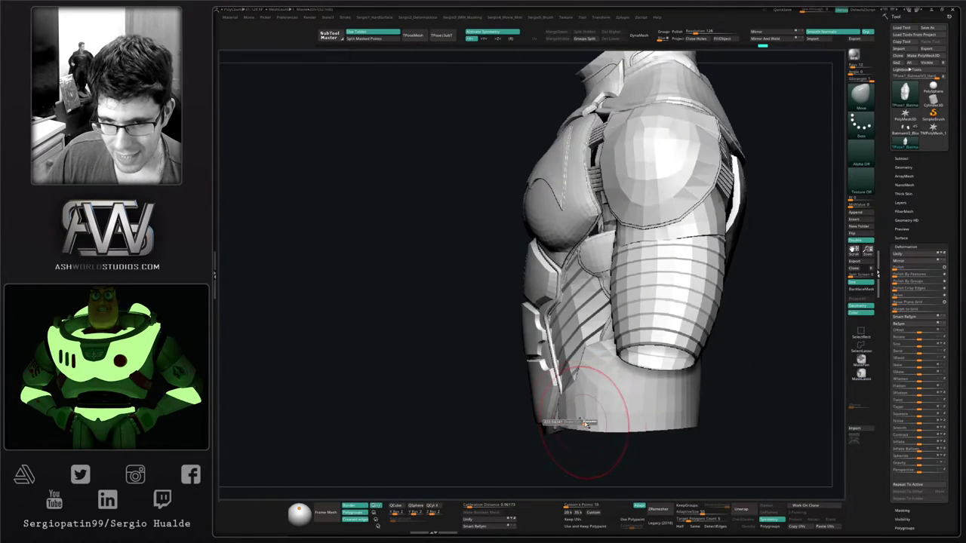
Adjust the lower waist's side and bottom edge with the Move brush, resizing the brush as needed
{"action": "left_click_drag", "start_coordinate": [582, 421], "coordinate": [571, 421]}
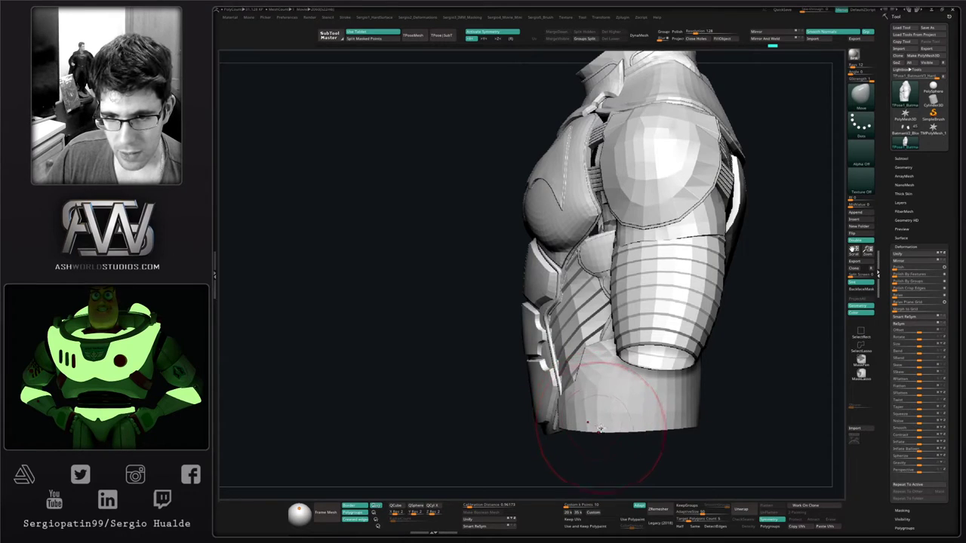
{"action": "left_click_drag", "start_coordinate": [603, 430], "coordinate": [598, 428]}
{"action": "right_click_drag", "start_coordinate": [598, 428], "coordinate": [608, 427]}
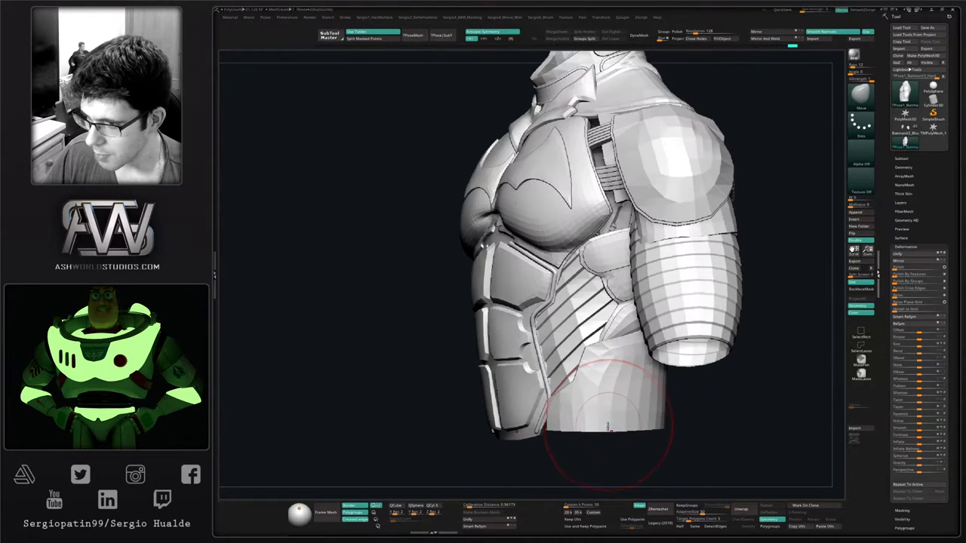
{"action": "right_click_drag", "start_coordinate": [603, 394], "coordinate": [599, 421]}
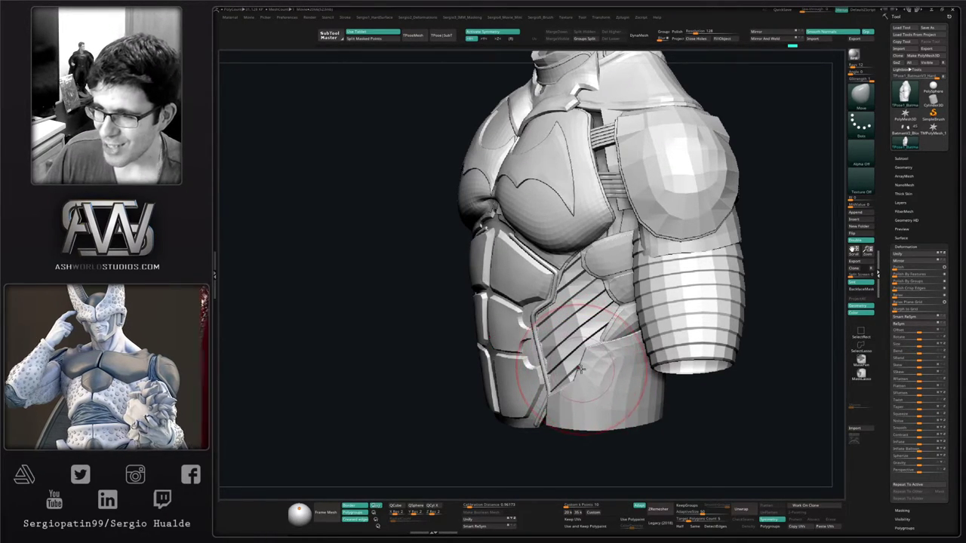
{"action": "right_click_drag", "start_coordinate": [581, 362], "coordinate": [615, 361]}
{"action": "mouse_move", "coordinate": [615, 361]}
{"action": "right_mouse_down", "text": "ctrl"}
{"action": "mouse_move", "coordinate": [597, 360]}
{"action": "mouse_move", "coordinate": [623, 420]}
{"action": "mouse_move", "coordinate": [584, 371]}
{"action": "mouse_move", "coordinate": [595, 394]}
{"action": "right_mouse_up", "text": "ctrl"}
{"action": "key", "text": "s"}
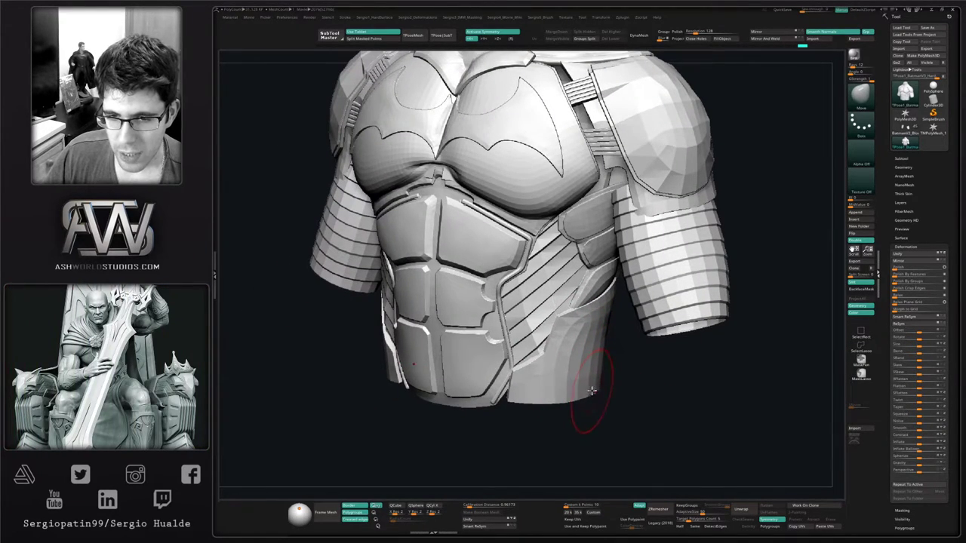
{"action": "mouse_move", "coordinate": [583, 425]}
{"action": "right_mouse_down", "text": "ctrl"}
{"action": "mouse_move", "coordinate": [577, 378]}
{"action": "mouse_move", "coordinate": [593, 375]}
{"action": "mouse_move", "coordinate": [586, 414]}
{"action": "right_mouse_up", "text": "ctrl"}
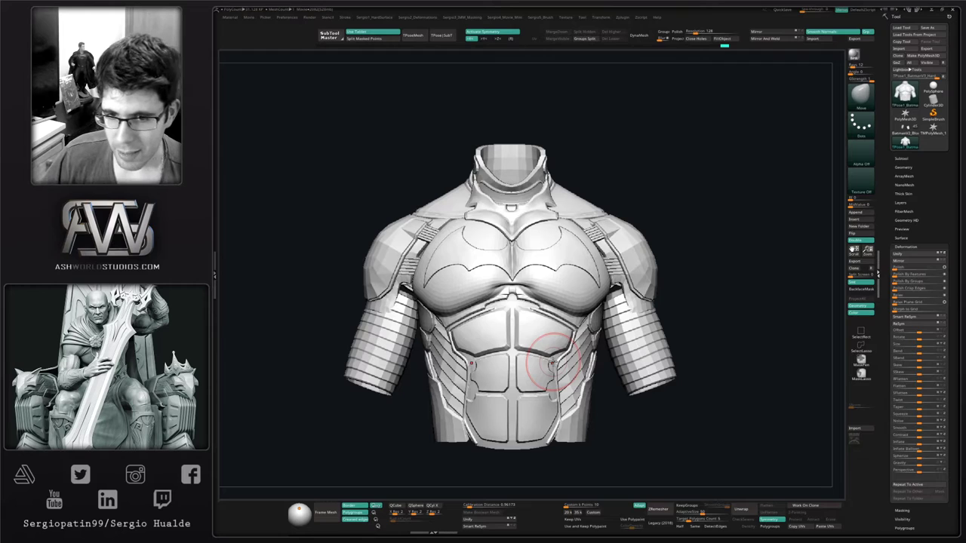
Refine the waist's outer contour with the Move brush from the side and behind
{"action": "mouse_move", "coordinate": [597, 395]}
{"action": "right_mouse_down"}
{"action": "mouse_move", "coordinate": [577, 416]}
{"action": "mouse_move", "coordinate": [535, 410]}
{"action": "right_mouse_up"}
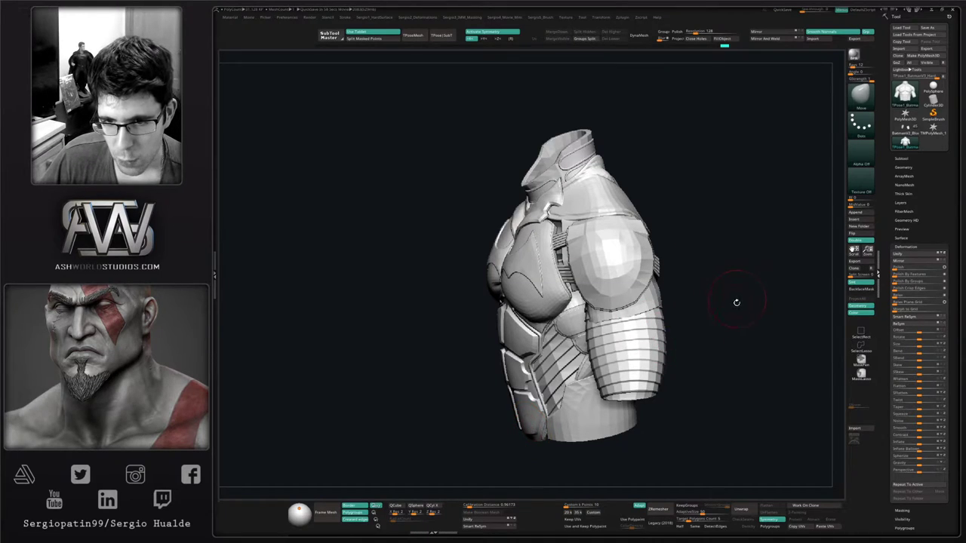
{"action": "mouse_move", "coordinate": [735, 302]}
{"action": "right_mouse_down"}
{"action": "mouse_move", "coordinate": [649, 384]}
{"action": "mouse_move", "coordinate": [606, 362]}
{"action": "mouse_move", "coordinate": [628, 362]}
{"action": "mouse_move", "coordinate": [625, 397]}
{"action": "mouse_move", "coordinate": [618, 384]}
{"action": "right_mouse_up"}
{"action": "left_click_drag", "start_coordinate": [618, 383], "coordinate": [611, 388]}
{"action": "right_click_drag", "start_coordinate": [611, 388], "coordinate": [576, 394]}
{"action": "left_click_drag", "start_coordinate": [577, 381], "coordinate": [579, 381]}
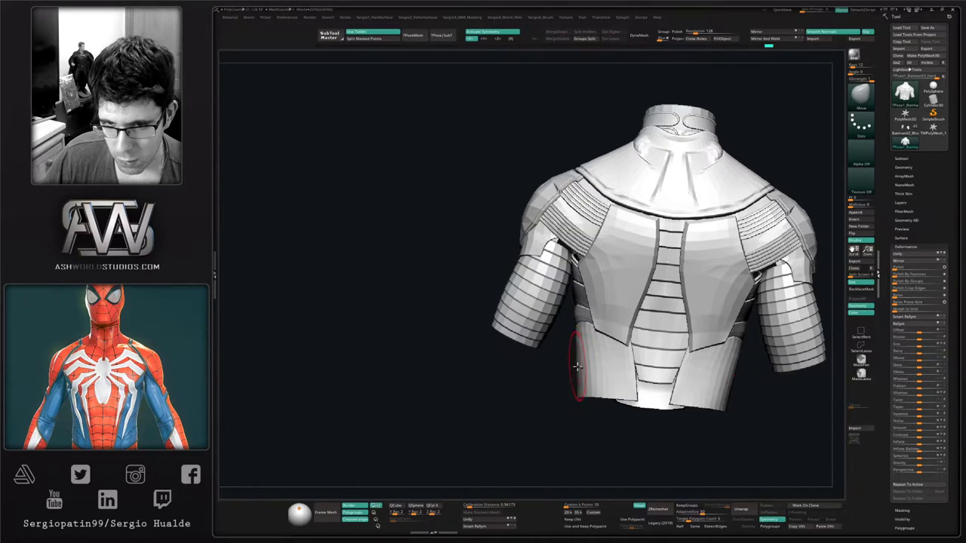
{"action": "right_click_drag", "start_coordinate": [579, 361], "coordinate": [570, 364]}
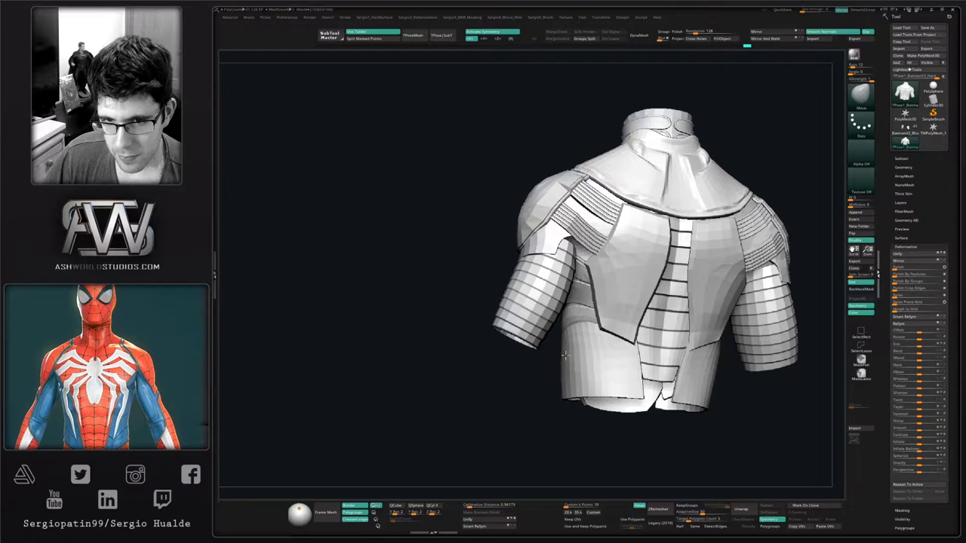
{"action": "right_click_drag", "start_coordinate": [571, 364], "coordinate": [613, 366]}
{"action": "right_click_drag", "start_coordinate": [613, 366], "coordinate": [587, 375], "text": "ctrl"}
{"action": "mouse_move", "coordinate": [587, 376]}
{"action": "right_mouse_down"}
{"action": "mouse_move", "coordinate": [586, 361]}
{"action": "mouse_move", "coordinate": [595, 385]}
{"action": "mouse_move", "coordinate": [606, 384]}
{"action": "mouse_move", "coordinate": [602, 373]}
{"action": "mouse_move", "coordinate": [578, 380]}
{"action": "right_mouse_up"}
Hide the arm sleeves, reshape the exposed side of the waist with the Move brush, and unhide the whole suit
{"action": "left_click", "coordinate": [652, 355], "text": "ctrl+shift"}
{"action": "left_click", "coordinate": [654, 355], "text": "ctrl+shift"}
{"action": "mouse_move", "coordinate": [602, 416]}
{"action": "left_mouse_down"}
{"action": "mouse_move", "coordinate": [600, 433]}
{"action": "mouse_move", "coordinate": [604, 426]}
{"action": "left_mouse_up"}
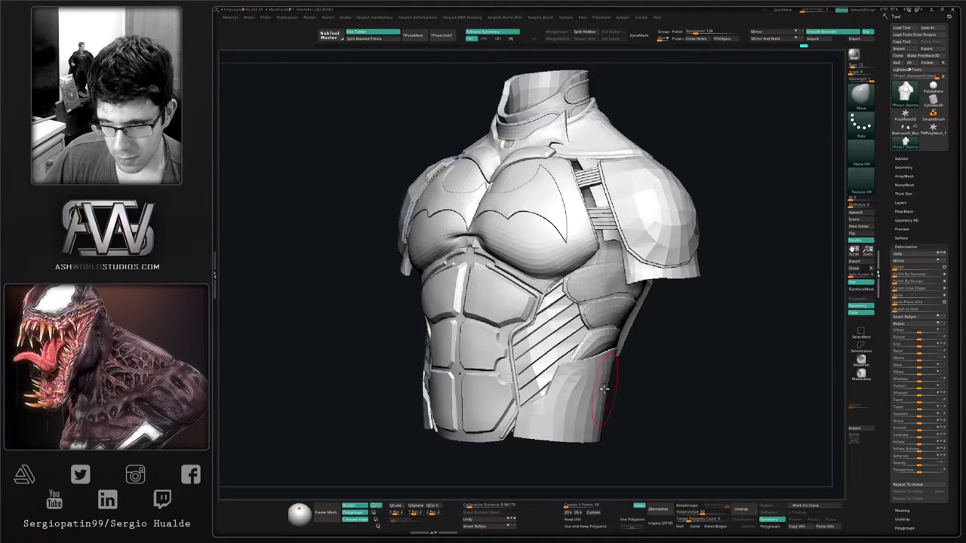
{"action": "right_click_drag", "start_coordinate": [611, 383], "coordinate": [632, 394]}
{"action": "left_click", "coordinate": [670, 359], "text": "ctrl+shift"}
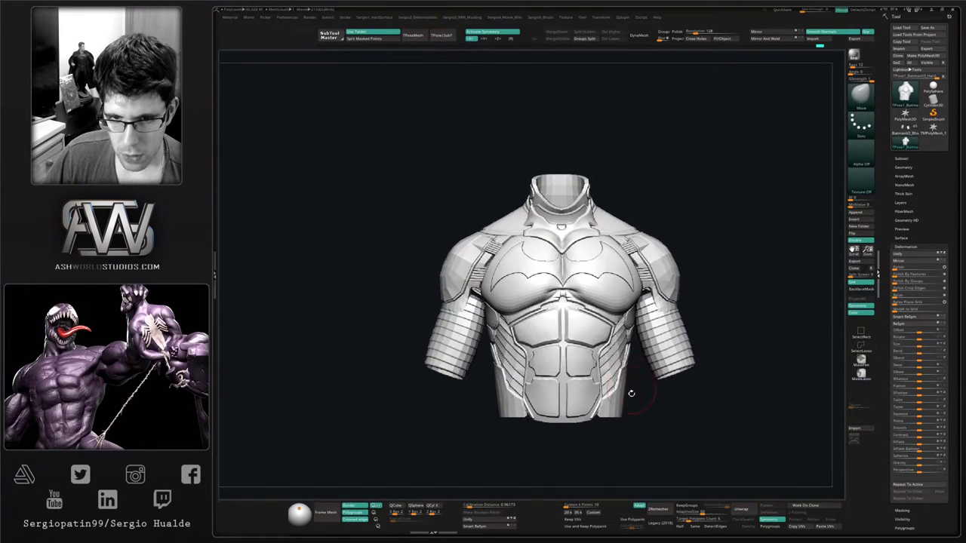
{"action": "key", "text": "ctrl+z"}
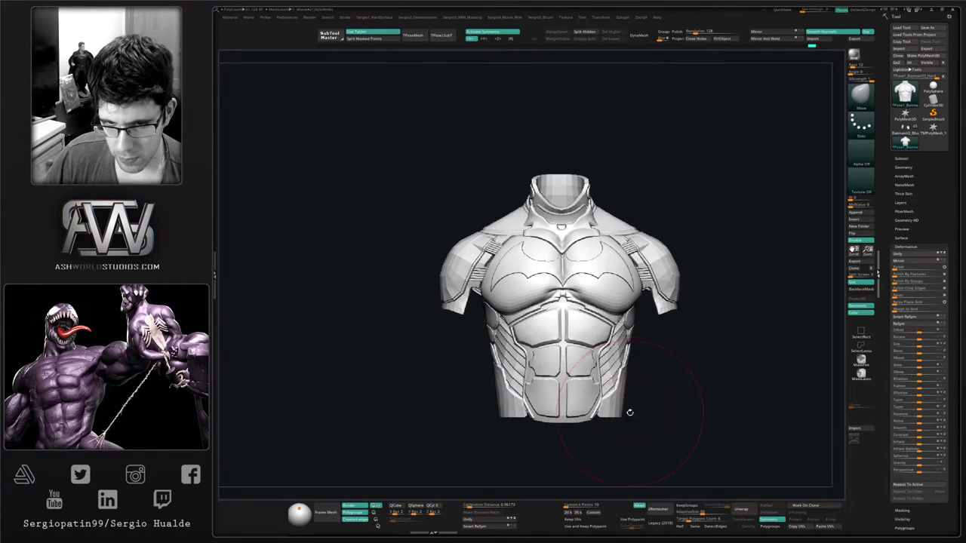
{"action": "mouse_move", "coordinate": [623, 416]}
{"action": "left_mouse_down"}
{"action": "mouse_move", "coordinate": [634, 406]}
{"action": "mouse_move", "coordinate": [624, 356]}
{"action": "left_mouse_up"}
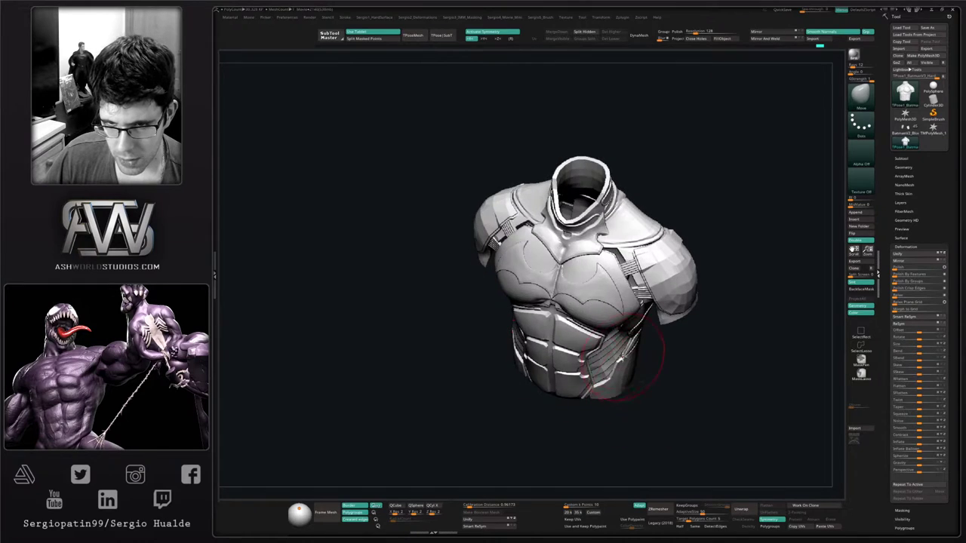
{"action": "mouse_move", "coordinate": [623, 336]}
{"action": "right_mouse_down"}
{"action": "mouse_move", "coordinate": [625, 327]}
{"action": "mouse_move", "coordinate": [679, 354]}
{"action": "mouse_move", "coordinate": [664, 365]}
{"action": "mouse_move", "coordinate": [677, 362]}
{"action": "mouse_move", "coordinate": [661, 327]}
{"action": "mouse_move", "coordinate": [658, 336]}
{"action": "mouse_move", "coordinate": [683, 350]}
{"action": "mouse_move", "coordinate": [658, 347]}
{"action": "mouse_move", "coordinate": [658, 304]}
{"action": "mouse_move", "coordinate": [664, 321]}
{"action": "right_mouse_up"}
{"action": "left_click", "coordinate": [661, 340], "text": "ctrl+shift"}
{"action": "right_click", "coordinate": [637, 355]}
{"action": "mouse_move", "coordinate": [707, 289]}
{"action": "right_mouse_down"}
{"action": "mouse_move", "coordinate": [796, 294]}
{"action": "mouse_move", "coordinate": [671, 276]}
{"action": "right_mouse_up"}
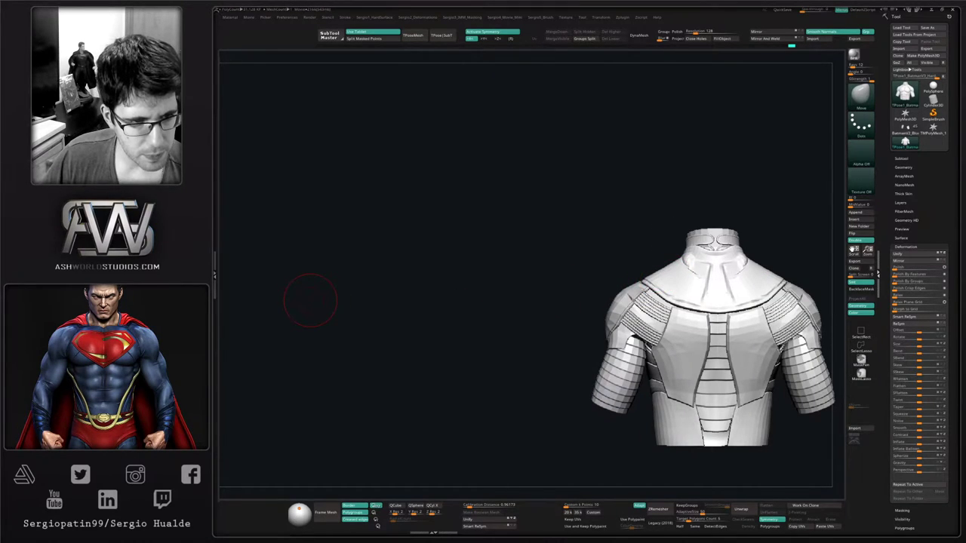
Mask everything except the two large back plates and reshape their outer sides with the Move brush
{"action": "right_click_drag", "start_coordinate": [606, 449], "coordinate": [602, 454]}
{"action": "key", "text": "w"}
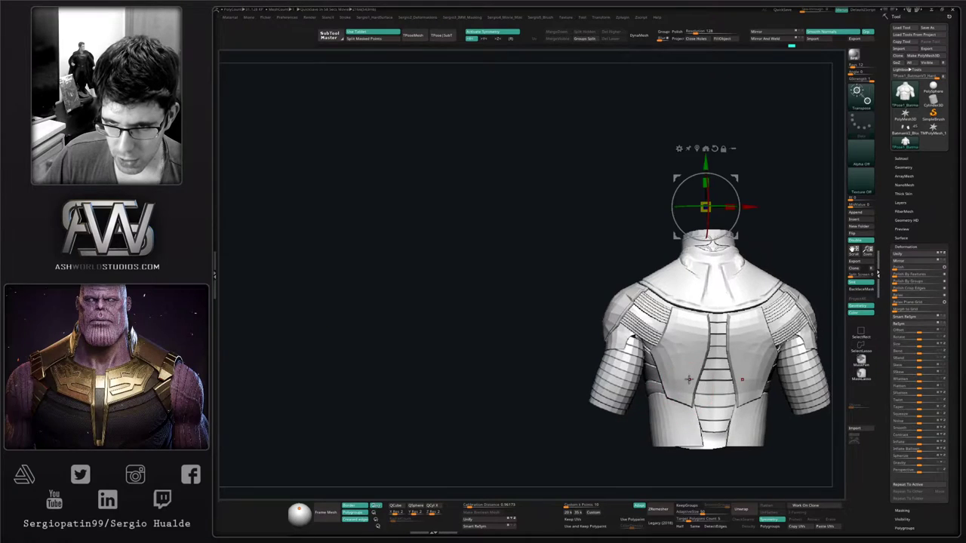
{"action": "left_click", "coordinate": [683, 379], "text": "ctrl"}
{"action": "key", "text": "q"}
{"action": "left_click_drag", "start_coordinate": [684, 405], "coordinate": [668, 397]}
{"action": "right_click_drag", "start_coordinate": [655, 386], "coordinate": [672, 380]}
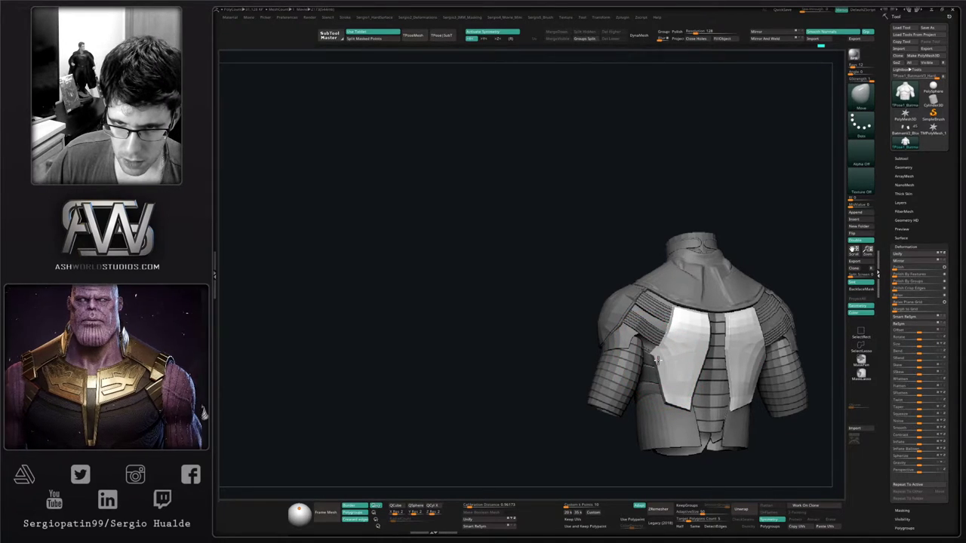
{"action": "left_click_drag", "start_coordinate": [658, 360], "coordinate": [655, 357]}
Fit the back plates' outer edges against the shoulder straps and upper arms with the Move brush
{"action": "mouse_move", "coordinate": [661, 361]}
{"action": "right_mouse_down"}
{"action": "mouse_move", "coordinate": [685, 361]}
{"action": "mouse_move", "coordinate": [651, 366]}
{"action": "right_mouse_up"}
{"action": "left_click_drag", "start_coordinate": [650, 366], "coordinate": [683, 374]}
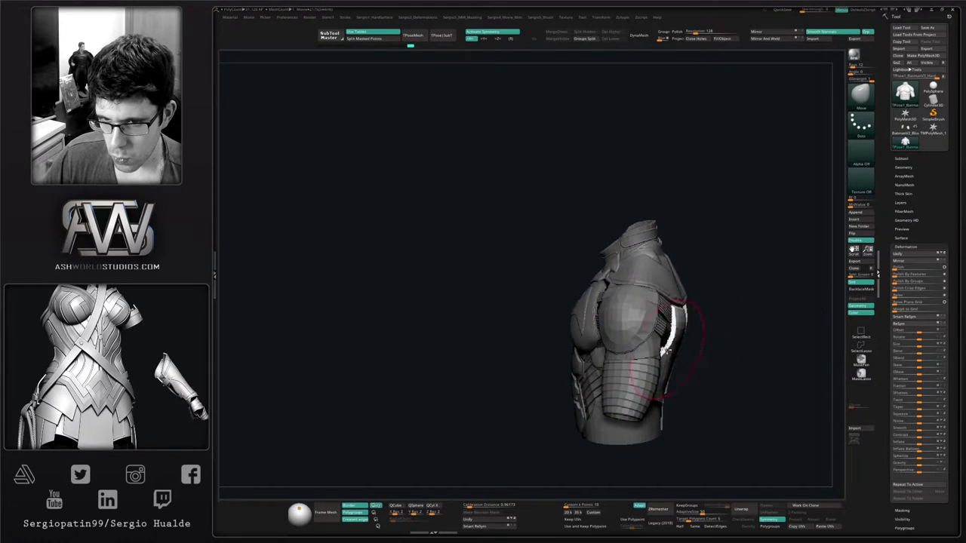
{"action": "left_click_drag", "start_coordinate": [671, 341], "coordinate": [664, 340]}
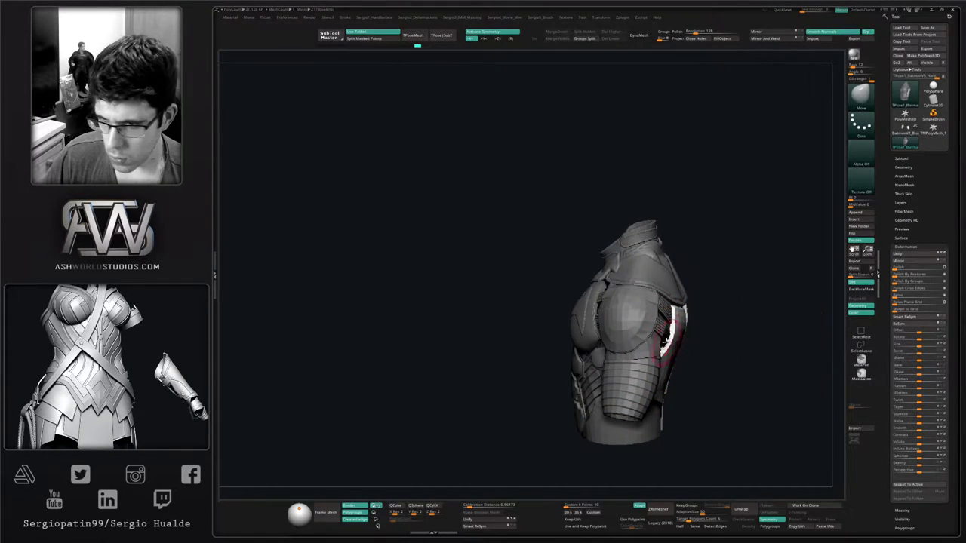
{"action": "right_click_drag", "start_coordinate": [665, 342], "coordinate": [649, 347]}
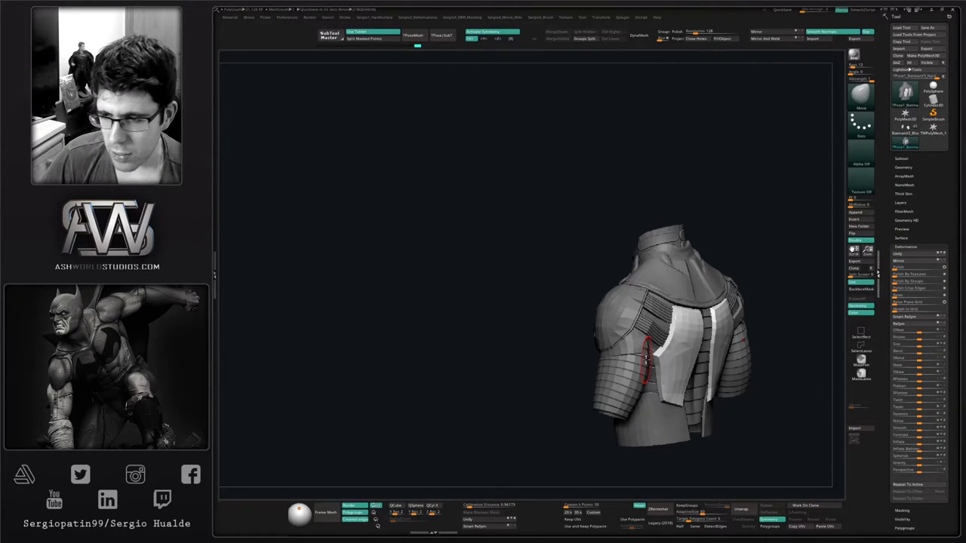
{"action": "mouse_move", "coordinate": [747, 253]}
{"action": "left_mouse_down"}
{"action": "mouse_move", "coordinate": [621, 317]}
{"action": "mouse_move", "coordinate": [611, 305]}
{"action": "left_mouse_up"}
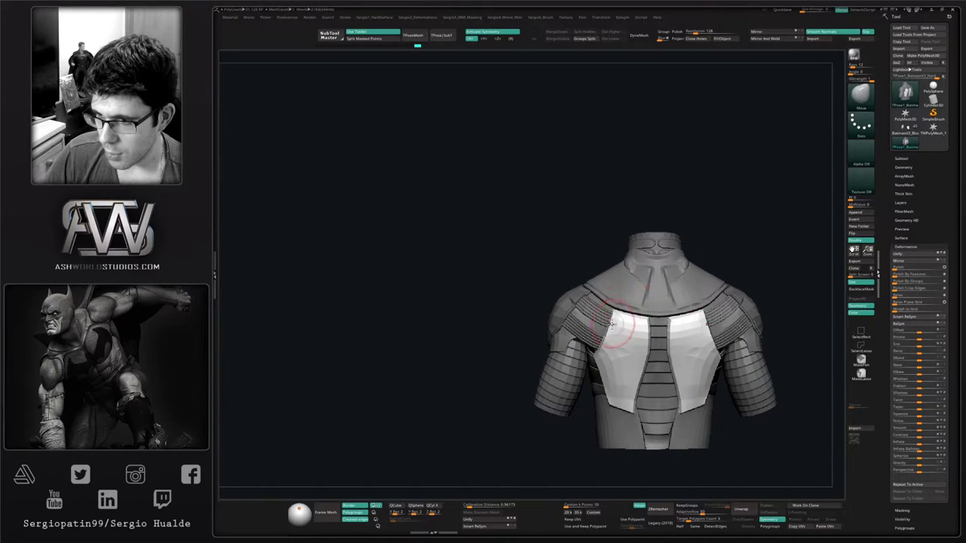
{"action": "right_click_drag", "start_coordinate": [616, 324], "coordinate": [651, 323]}
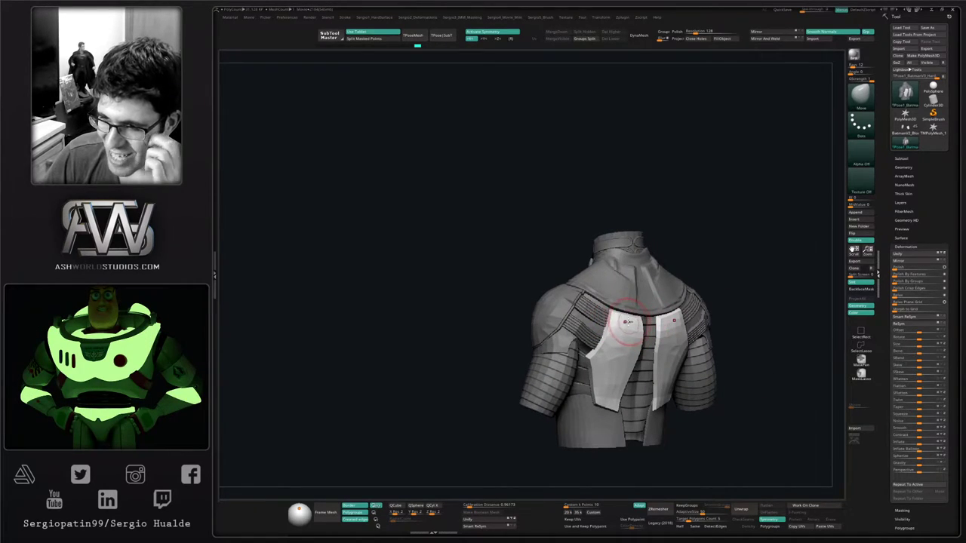
Clear the mask, mask everything except the segmented spine, and extend its lower end down to the waist's bottom edge
{"action": "right_click_drag", "start_coordinate": [648, 363], "coordinate": [594, 337], "text": "alt"}
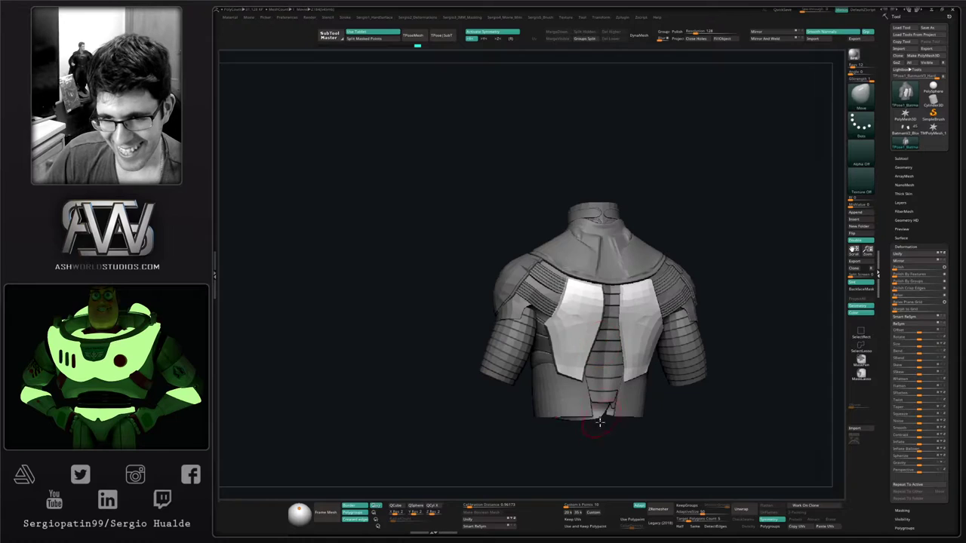
{"action": "left_click_drag", "start_coordinate": [589, 441], "coordinate": [591, 436], "text": "ctrl"}
{"action": "mouse_move", "coordinate": [592, 435]}
{"action": "right_mouse_down"}
{"action": "mouse_move", "coordinate": [559, 392]}
{"action": "mouse_move", "coordinate": [636, 401]}
{"action": "mouse_move", "coordinate": [644, 415]}
{"action": "right_mouse_up"}
{"action": "mouse_move", "coordinate": [643, 415]}
{"action": "right_mouse_down", "text": "alt"}
{"action": "mouse_move", "coordinate": [636, 378]}
{"action": "mouse_move", "coordinate": [594, 368]}
{"action": "right_mouse_up", "text": "alt"}
{"action": "key", "text": "w"}
{"action": "left_click", "coordinate": [592, 352], "text": "ctrl"}
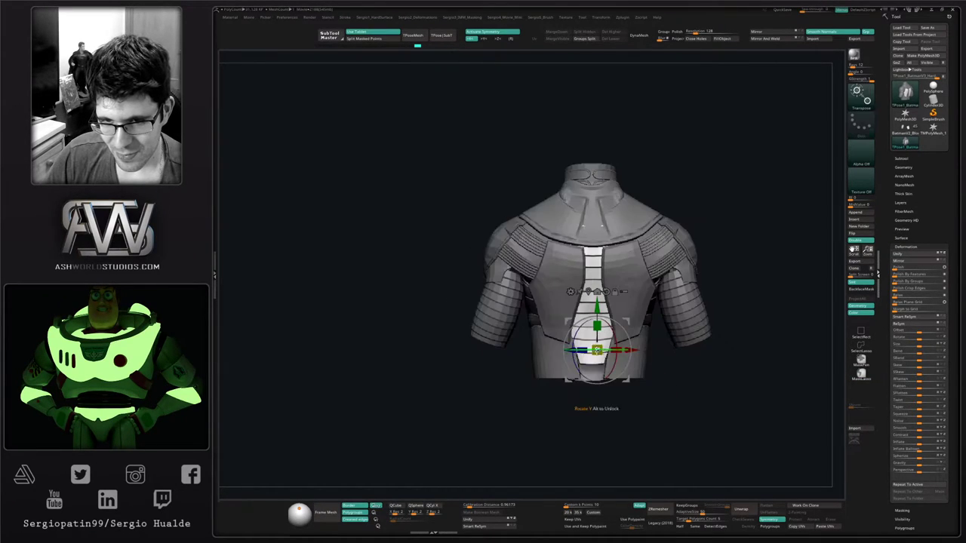
{"action": "key", "text": "q"}
{"action": "key", "text": "s"}
{"action": "left_click_drag", "start_coordinate": [588, 370], "coordinate": [601, 371]}
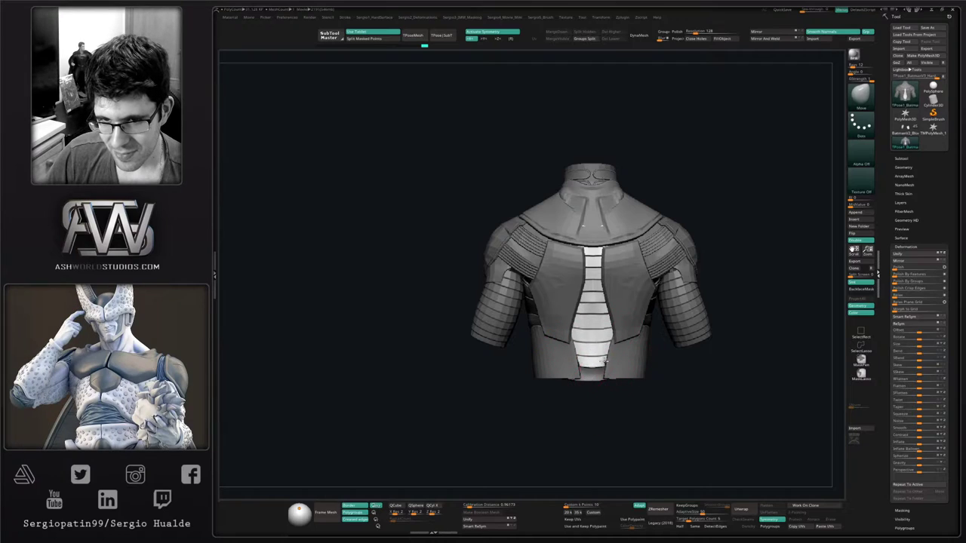
{"action": "right_click_drag", "start_coordinate": [609, 359], "coordinate": [592, 349]}
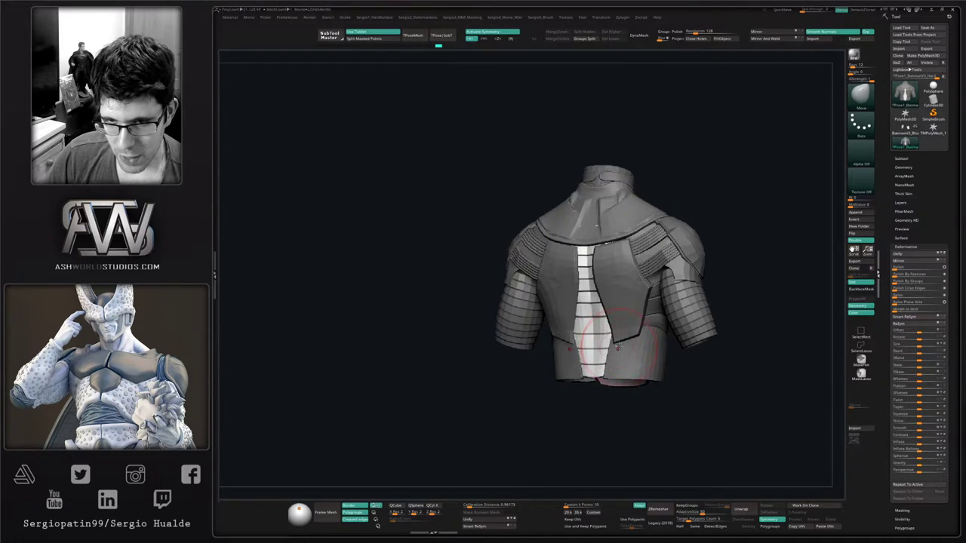
Isolate the segmented spine and even out the side contour and spacing of its lower bands with the Move brush
{"action": "left_click", "coordinate": [609, 340], "text": "ctrl+shift"}
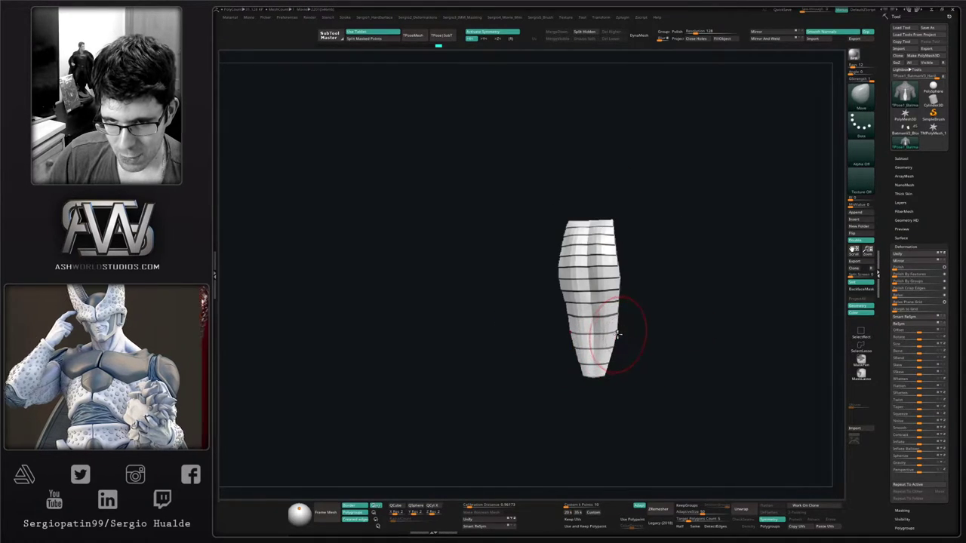
{"action": "left_click_drag", "start_coordinate": [613, 336], "coordinate": [619, 335]}
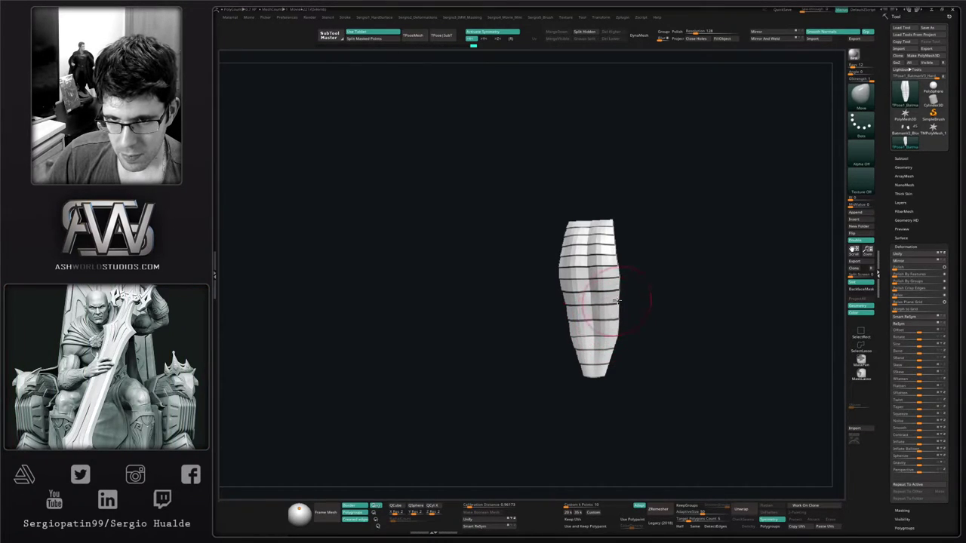
{"action": "mouse_move", "coordinate": [596, 306]}
{"action": "right_mouse_down"}
{"action": "mouse_move", "coordinate": [605, 307]}
{"action": "mouse_move", "coordinate": [587, 294]}
{"action": "right_mouse_up"}
{"action": "key", "text": "s"}
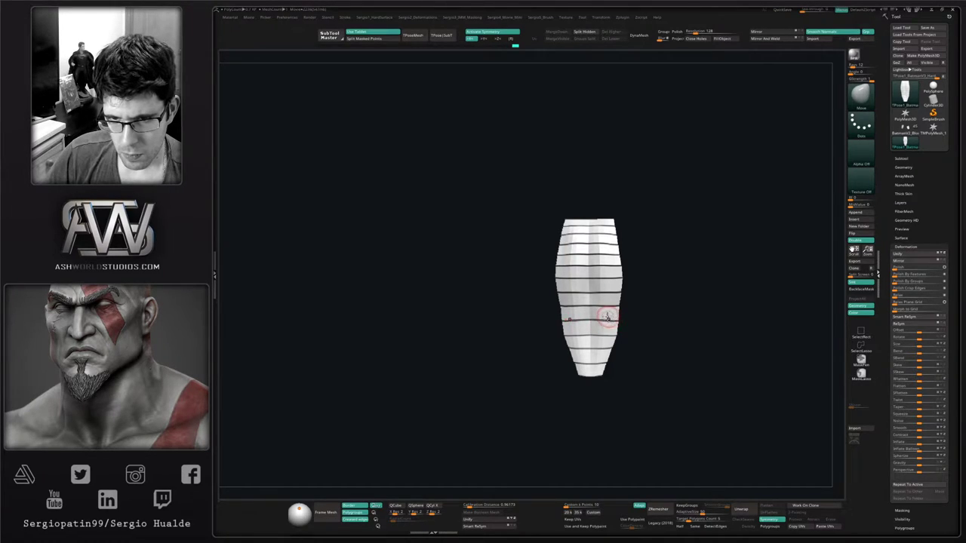
{"action": "right_click_drag", "start_coordinate": [607, 318], "coordinate": [617, 457], "text": "ctrl"}
{"action": "key", "text": "s"}
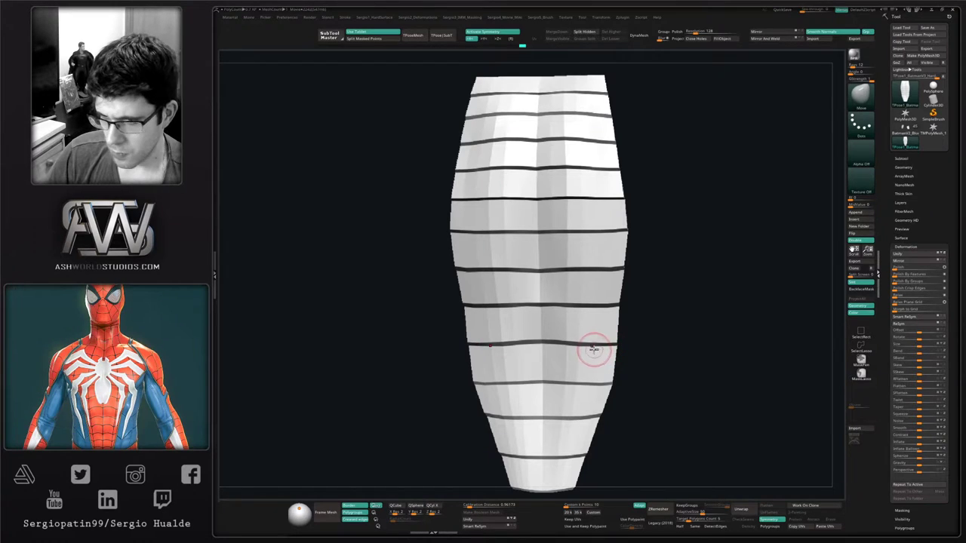
{"action": "left_click_drag", "start_coordinate": [589, 348], "coordinate": [577, 344]}
Unhide the whole suit, clear the mask, and transfer the TPose mesh changes back to the original subtools
{"action": "right_click_drag", "start_coordinate": [590, 345], "coordinate": [623, 306], "text": "ctrl"}
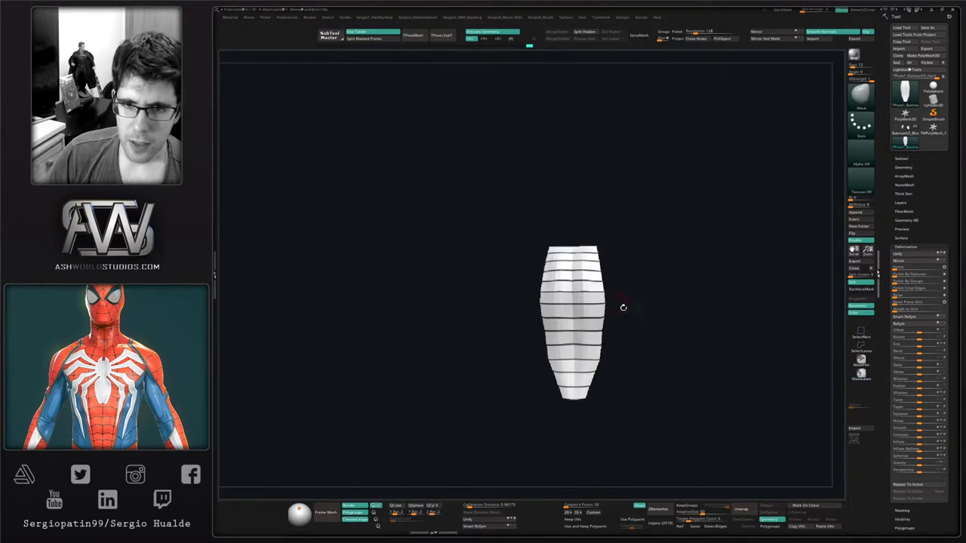
{"action": "left_click", "coordinate": [623, 306], "text": "ctrl+shift"}
{"action": "right_click_drag", "start_coordinate": [591, 379], "coordinate": [597, 354], "text": "ctrl"}
{"action": "right_click_drag", "start_coordinate": [598, 353], "coordinate": [614, 365]}
{"action": "left_click_drag", "start_coordinate": [610, 374], "coordinate": [621, 368], "text": "ctrl"}
{"action": "mouse_move", "coordinate": [621, 368]}
{"action": "right_mouse_down"}
{"action": "mouse_move", "coordinate": [601, 369]}
{"action": "mouse_move", "coordinate": [594, 304]}
{"action": "right_mouse_up"}
{"action": "key", "text": "ctrl+z"}
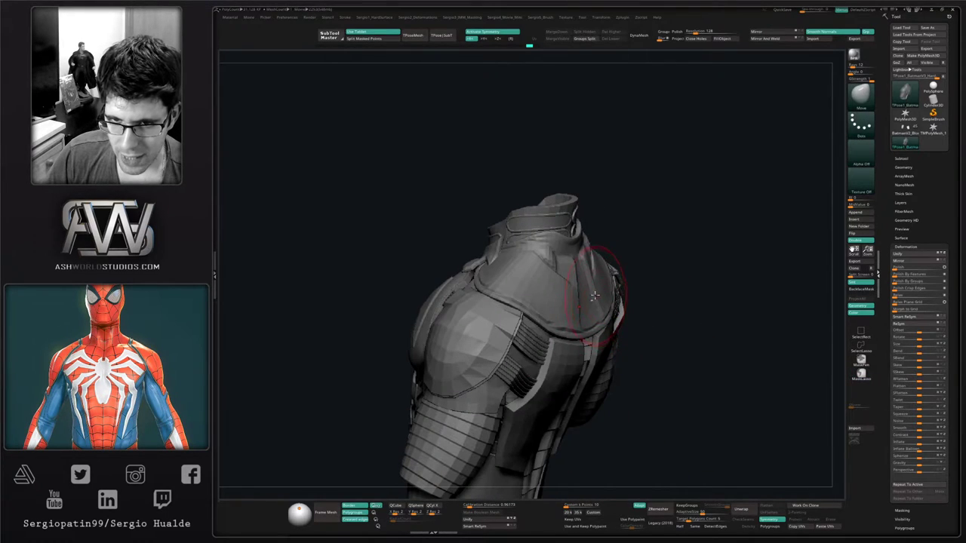
{"action": "left_click_drag", "start_coordinate": [594, 293], "coordinate": [595, 305]}
{"action": "mouse_move", "coordinate": [595, 305]}
{"action": "right_mouse_down"}
{"action": "mouse_move", "coordinate": [571, 332]}
{"action": "mouse_move", "coordinate": [577, 321]}
{"action": "mouse_move", "coordinate": [606, 364]}
{"action": "right_mouse_up"}
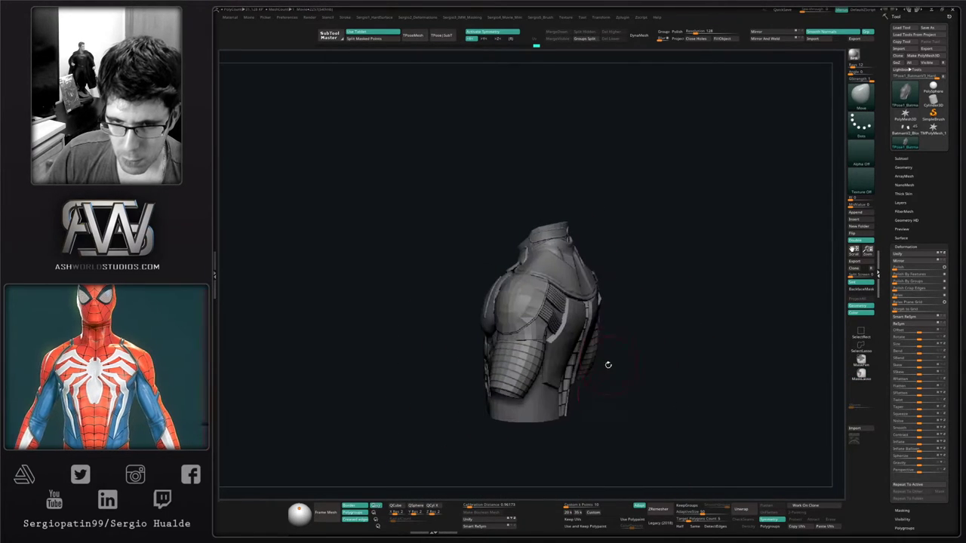
{"action": "right_click_drag", "start_coordinate": [484, 420], "coordinate": [627, 385]}
{"action": "left_click_drag", "start_coordinate": [681, 287], "coordinate": [672, 329], "text": "ctrl"}
{"action": "mouse_move", "coordinate": [585, 332]}
{"action": "right_mouse_down", "text": "ctrl"}
{"action": "mouse_move", "coordinate": [581, 366]}
{"action": "mouse_move", "coordinate": [578, 337]}
{"action": "mouse_move", "coordinate": [554, 345]}
{"action": "right_mouse_up", "text": "ctrl"}
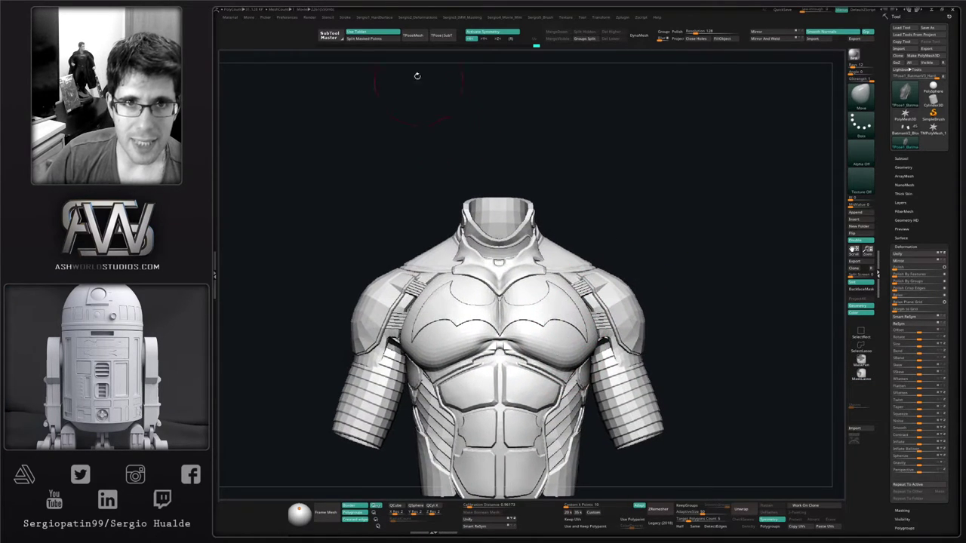
{"action": "left_click", "coordinate": [442, 35]}
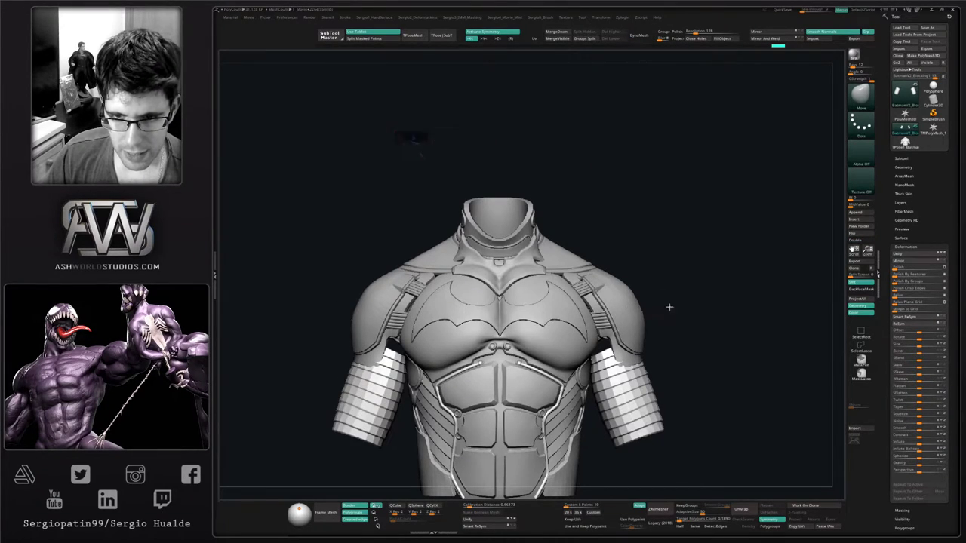
Adjust the upper inner edge of the segmented sleeve beneath the shoulder plate with the Move brush
{"action": "right_click_drag", "start_coordinate": [637, 340], "coordinate": [577, 329], "text": "alt"}
{"action": "mouse_move", "coordinate": [577, 330]}
{"action": "right_mouse_down"}
{"action": "mouse_move", "coordinate": [618, 332]}
{"action": "mouse_move", "coordinate": [569, 339]}
{"action": "right_mouse_up"}
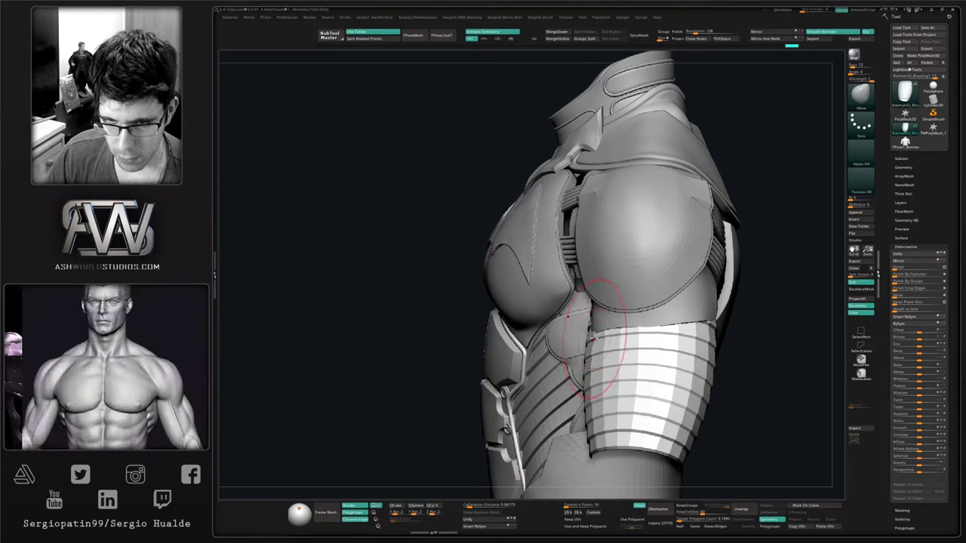
{"action": "left_click_drag", "start_coordinate": [592, 339], "coordinate": [603, 338]}
{"action": "right_click_drag", "start_coordinate": [634, 340], "coordinate": [643, 337]}
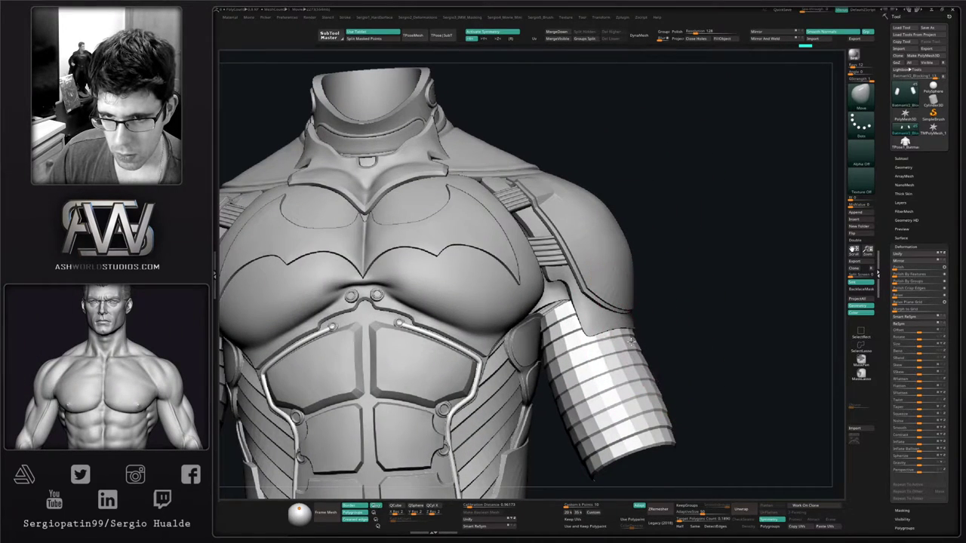
Duplicate the undersuit shoulder-and-arm subtool, hide the original, and keep the copy active with the whole suit visible
{"action": "left_click", "coordinate": [916, 160]}
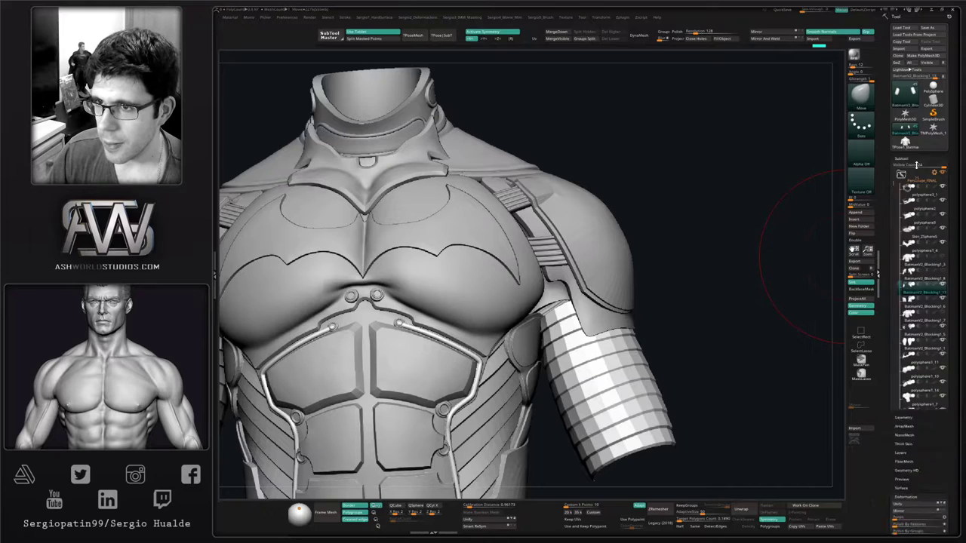
{"action": "left_click", "coordinate": [920, 280]}
{"action": "key", "text": "alt+s"}
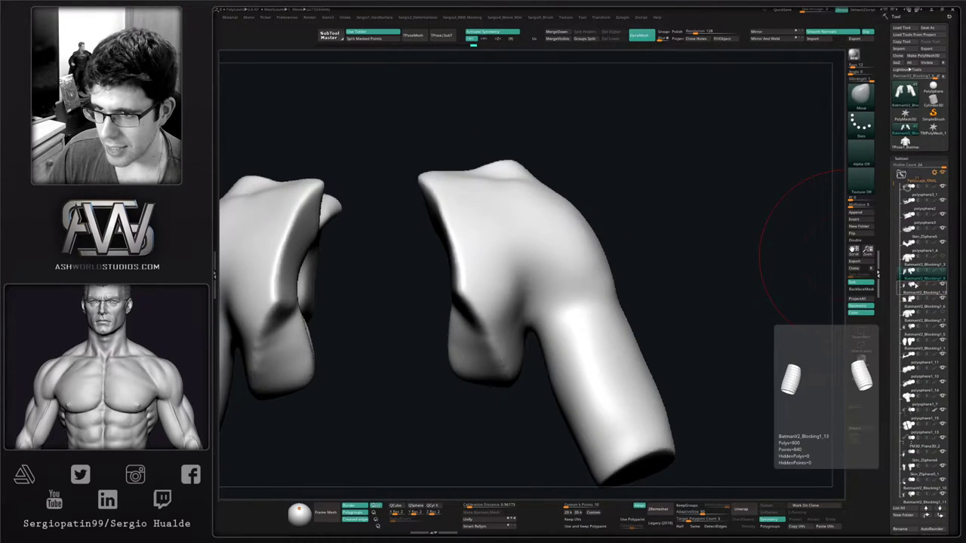
{"action": "left_click", "coordinate": [942, 270]}
{"action": "right_click_drag", "start_coordinate": [673, 357], "coordinate": [656, 302], "text": "ctrl"}
{"action": "key", "text": "ctrl+shift+d"}
{"action": "left_click", "coordinate": [926, 288]}
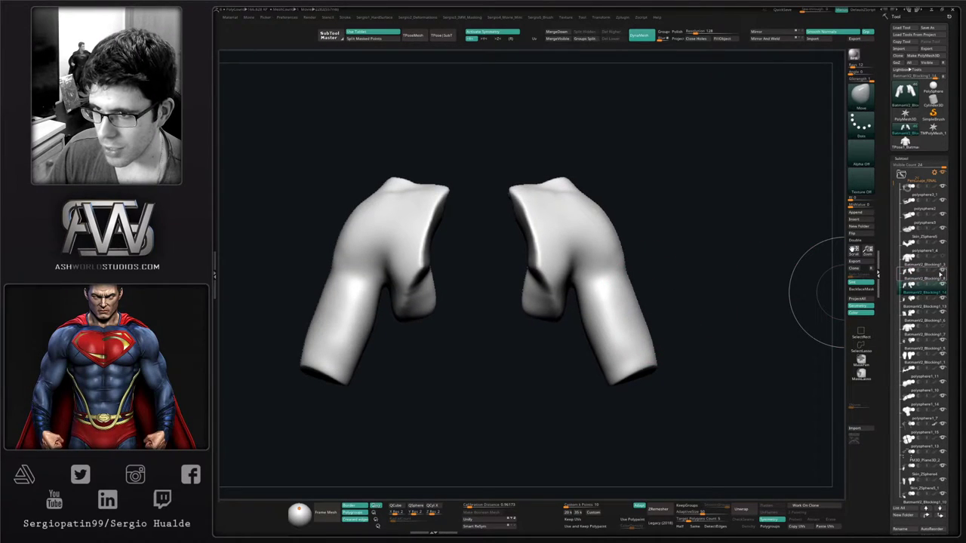
{"action": "left_click", "coordinate": [940, 273]}
{"action": "mouse_move", "coordinate": [555, 326]}
{"action": "right_mouse_down"}
{"action": "mouse_move", "coordinate": [576, 335]}
{"action": "mouse_move", "coordinate": [569, 323]}
{"action": "right_mouse_up"}
{"action": "key", "text": "shift+s"}
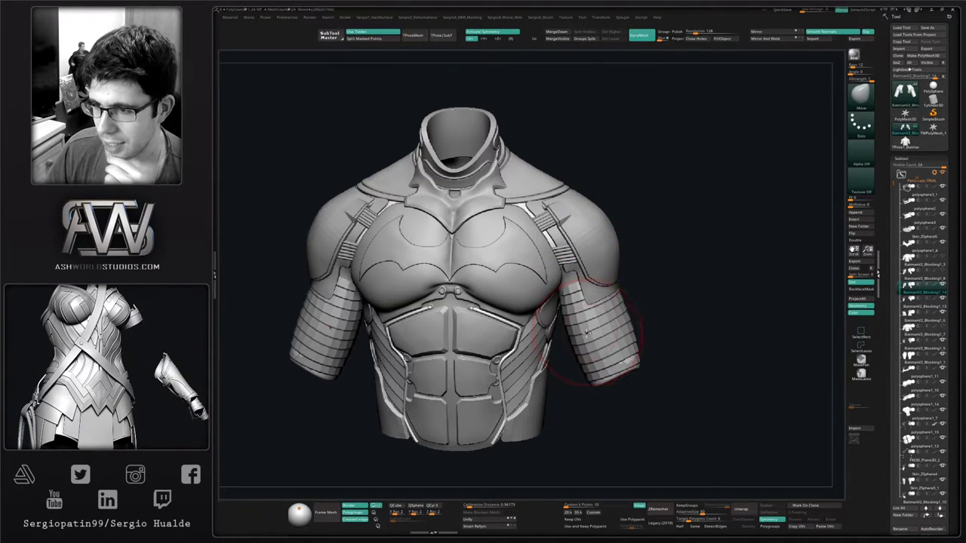
Flatten the cut end of the undersuit arm inside the sleeve opening with TrimDynamic and smooth its surface
{"action": "right_click_drag", "start_coordinate": [608, 369], "coordinate": [630, 422]}
{"action": "right_click_drag", "start_coordinate": [630, 422], "coordinate": [588, 344], "text": "alt"}
{"action": "key", "text": "b"}
{"action": "key", "text": "t"}
{"action": "key", "text": "d"}
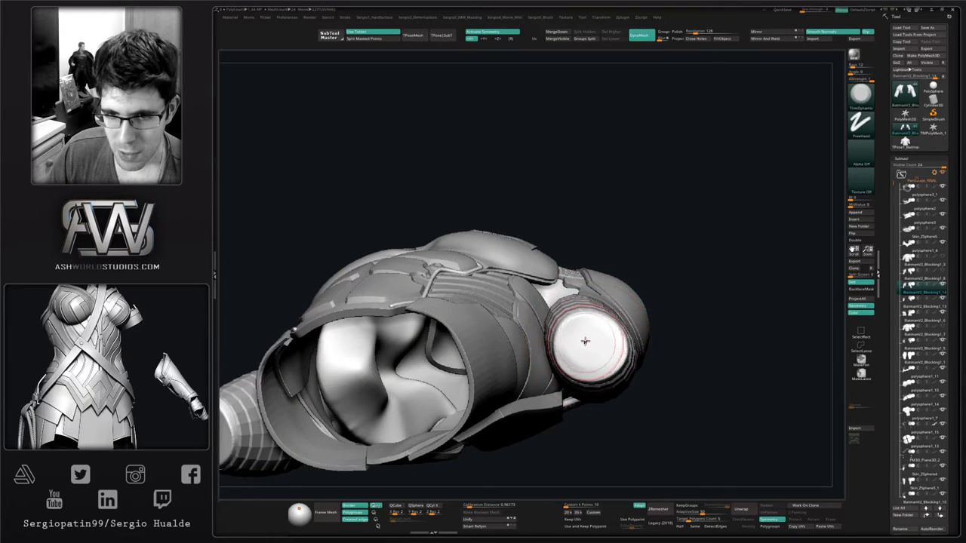
{"action": "mouse_move", "coordinate": [572, 327]}
{"action": "left_mouse_down"}
{"action": "mouse_move", "coordinate": [569, 342]}
{"action": "mouse_move", "coordinate": [600, 349]}
{"action": "mouse_move", "coordinate": [582, 349]}
{"action": "left_mouse_up"}
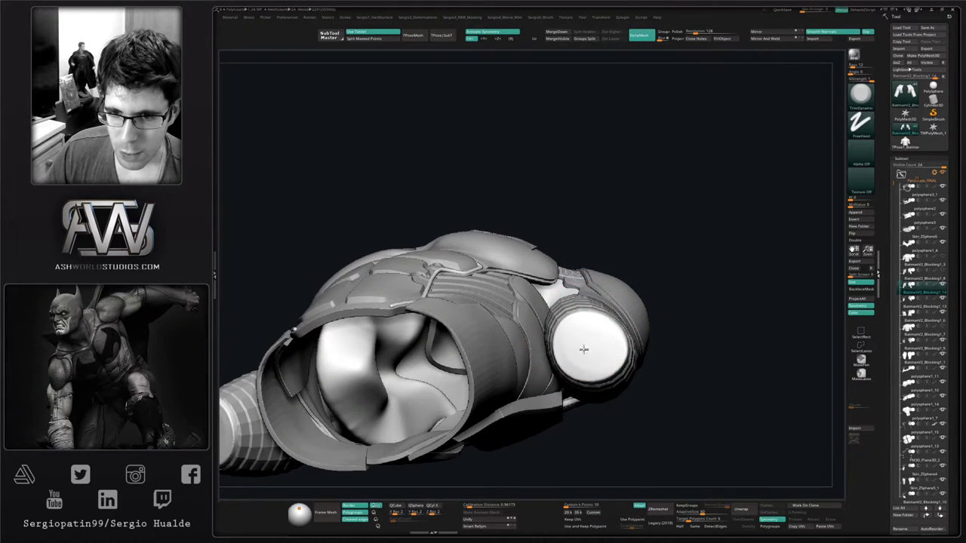
{"action": "mouse_move", "coordinate": [582, 349]}
{"action": "right_mouse_down"}
{"action": "mouse_move", "coordinate": [595, 351]}
{"action": "mouse_move", "coordinate": [577, 333]}
{"action": "right_mouse_up"}
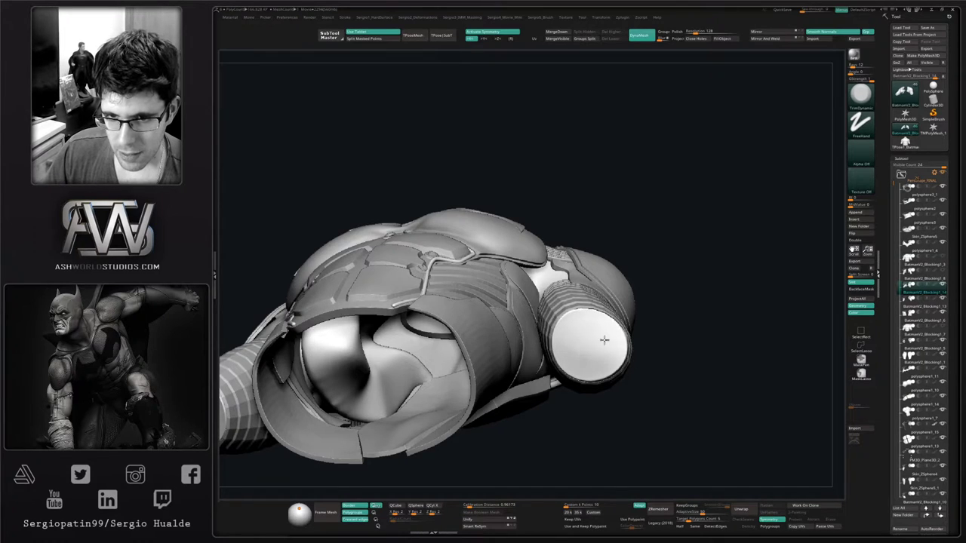
{"action": "mouse_move", "coordinate": [601, 347]}
{"action": "left_mouse_down", "text": "shift"}
{"action": "mouse_move", "coordinate": [574, 336]}
{"action": "mouse_move", "coordinate": [599, 344]}
{"action": "left_mouse_up", "text": "shift"}
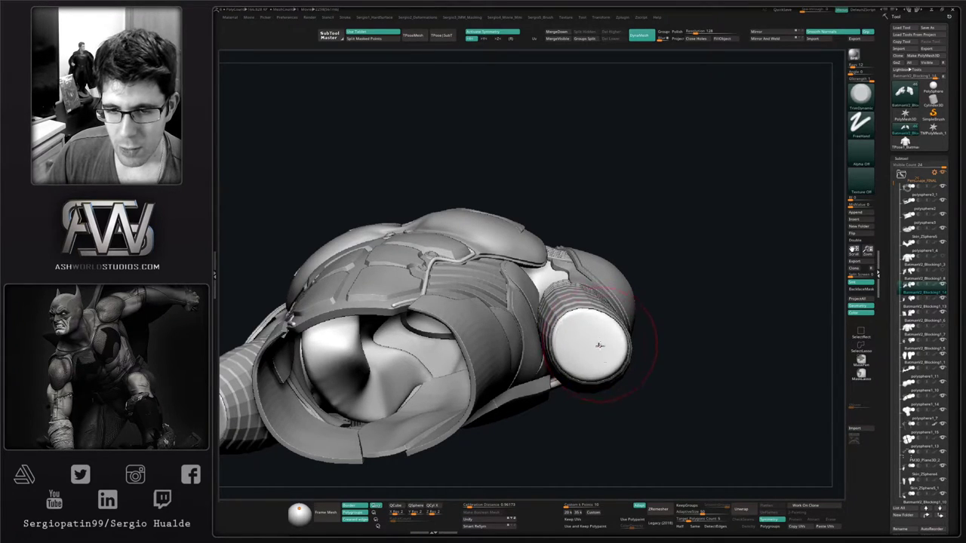
{"action": "mouse_move", "coordinate": [599, 344]}
{"action": "right_mouse_down"}
{"action": "mouse_move", "coordinate": [607, 341]}
{"action": "mouse_move", "coordinate": [585, 367]}
{"action": "right_mouse_up"}
Reshape the undersuit arm's lower end to follow the sleeve opening with the Move brush
{"action": "key", "text": "b"}
{"action": "key", "text": "m"}
{"action": "key", "text": "v"}
{"action": "left_click_drag", "start_coordinate": [582, 370], "coordinate": [588, 364]}
{"action": "key", "text": "space"}
{"action": "mouse_move", "coordinate": [591, 360]}
{"action": "right_mouse_down"}
{"action": "mouse_move", "coordinate": [597, 330]}
{"action": "mouse_move", "coordinate": [598, 370]}
{"action": "mouse_move", "coordinate": [606, 352]}
{"action": "mouse_move", "coordinate": [612, 357]}
{"action": "right_mouse_up"}
{"action": "left_click_drag", "start_coordinate": [581, 319], "coordinate": [572, 336]}
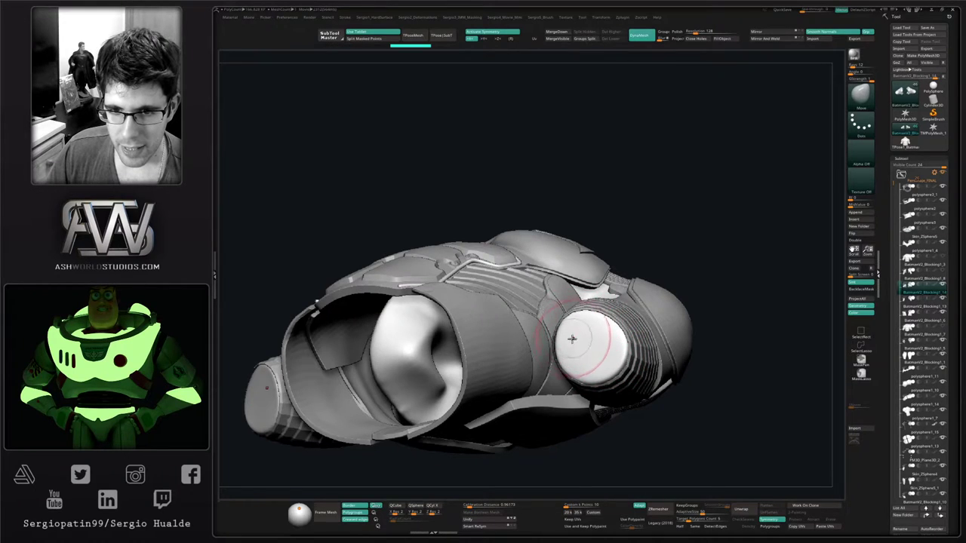
{"action": "mouse_move", "coordinate": [572, 338]}
{"action": "right_mouse_down"}
{"action": "mouse_move", "coordinate": [583, 351]}
{"action": "mouse_move", "coordinate": [602, 345]}
{"action": "right_mouse_up"}
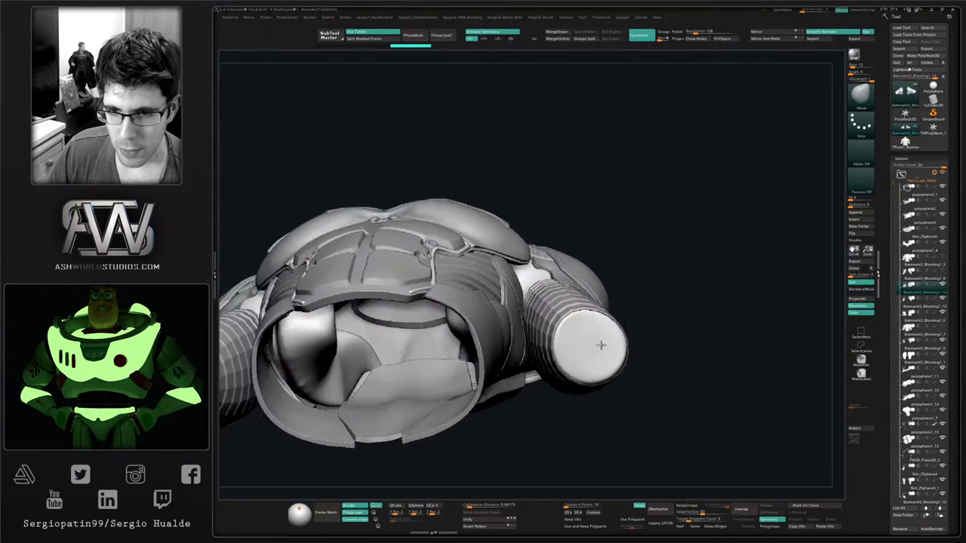
{"action": "left_click_drag", "start_coordinate": [601, 344], "coordinate": [596, 340]}
{"action": "right_click_drag", "start_coordinate": [596, 340], "coordinate": [600, 329]}
{"action": "mouse_move", "coordinate": [606, 351]}
{"action": "left_mouse_down"}
{"action": "mouse_move", "coordinate": [594, 370]}
{"action": "mouse_move", "coordinate": [580, 368]}
{"action": "left_mouse_up"}
Isolate the undersuit arms and even out the outer and rear surfaces above the cut end with TrimDynamic
{"action": "right_click_drag", "start_coordinate": [580, 367], "coordinate": [596, 407]}
{"action": "right_click_drag", "start_coordinate": [596, 407], "coordinate": [597, 332], "text": "ctrl"}
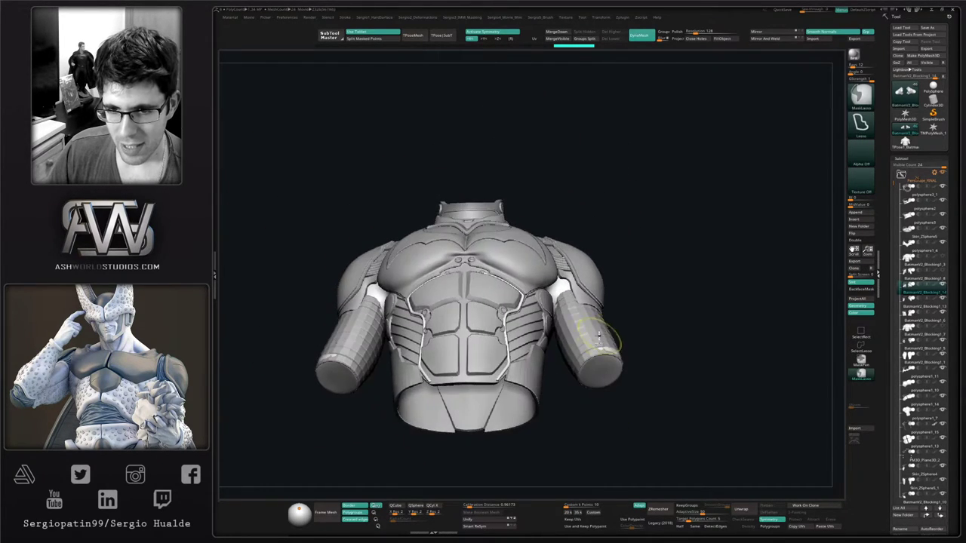
{"action": "right_click_drag", "start_coordinate": [619, 368], "coordinate": [618, 386]}
{"action": "right_click_drag", "start_coordinate": [597, 332], "coordinate": [618, 368]}
{"action": "mouse_move", "coordinate": [619, 386]}
{"action": "right_mouse_down"}
{"action": "mouse_move", "coordinate": [613, 397]}
{"action": "mouse_move", "coordinate": [611, 375]}
{"action": "right_mouse_up"}
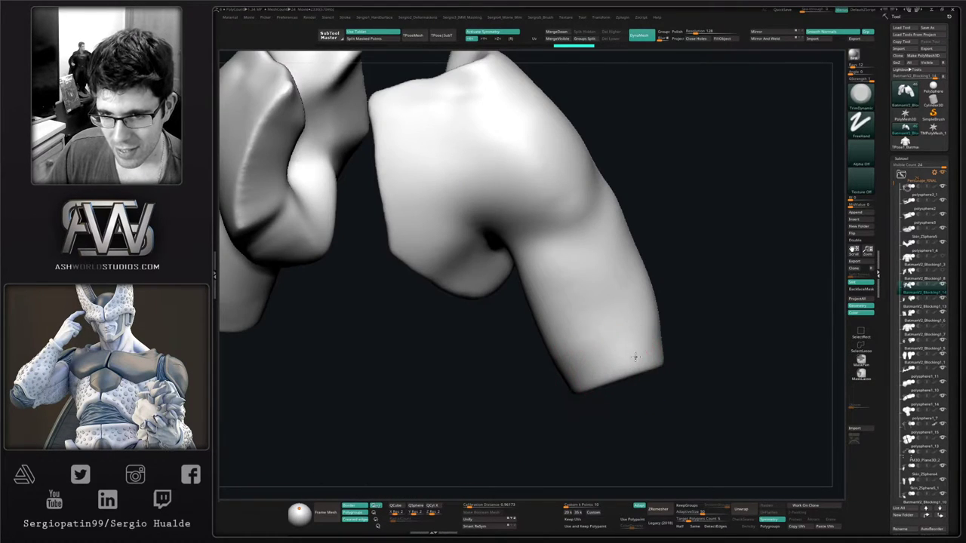
{"action": "mouse_move", "coordinate": [636, 357]}
{"action": "left_mouse_down"}
{"action": "mouse_move", "coordinate": [651, 352]}
{"action": "mouse_move", "coordinate": [573, 375]}
{"action": "mouse_move", "coordinate": [657, 352]}
{"action": "left_mouse_up"}
{"action": "right_click_drag", "start_coordinate": [657, 352], "coordinate": [601, 363]}
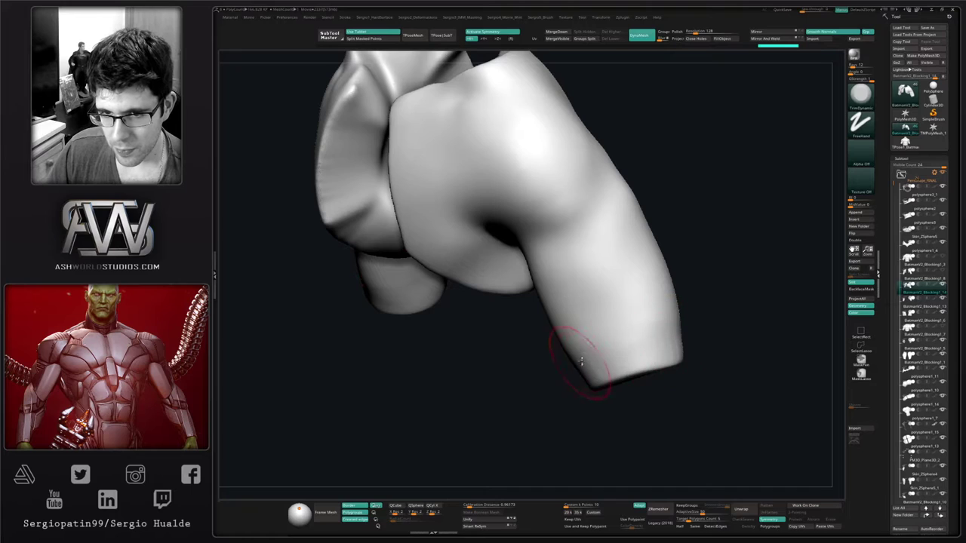
{"action": "mouse_move", "coordinate": [646, 304]}
{"action": "right_mouse_down"}
{"action": "mouse_move", "coordinate": [619, 323]}
{"action": "mouse_move", "coordinate": [591, 370]}
{"action": "mouse_move", "coordinate": [608, 298]}
{"action": "mouse_move", "coordinate": [600, 345]}
{"action": "mouse_move", "coordinate": [620, 315]}
{"action": "right_mouse_up"}
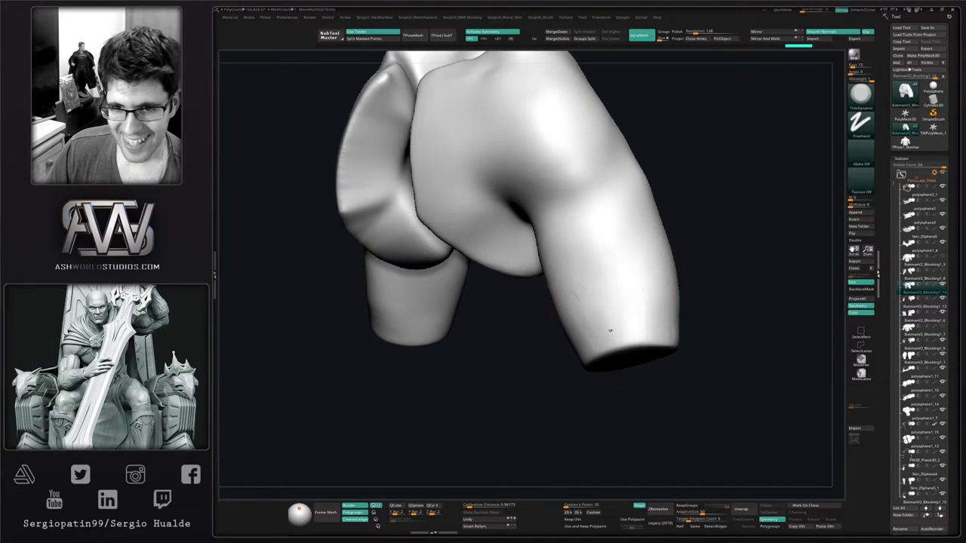
{"action": "right_click_drag", "start_coordinate": [628, 309], "coordinate": [628, 317]}
{"action": "mouse_move", "coordinate": [586, 324]}
{"action": "left_mouse_down"}
{"action": "mouse_move", "coordinate": [589, 276]}
{"action": "mouse_move", "coordinate": [550, 253]}
{"action": "mouse_move", "coordinate": [571, 261]}
{"action": "left_mouse_up"}
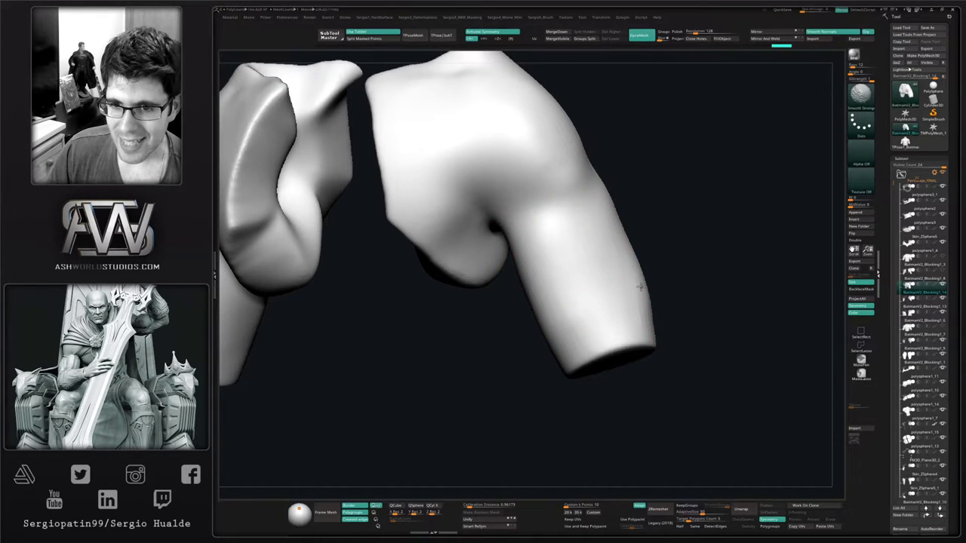
Smooth the sides and front of the isolated undersuit arms from the shoulder down to the cut end
{"action": "right_click_drag", "start_coordinate": [641, 286], "coordinate": [636, 315]}
{"action": "left_click_drag", "start_coordinate": [636, 314], "coordinate": [638, 310], "text": "shift"}
{"action": "right_click_drag", "start_coordinate": [639, 310], "coordinate": [661, 315]}
{"action": "left_click_drag", "start_coordinate": [662, 315], "coordinate": [689, 303], "text": "shift"}
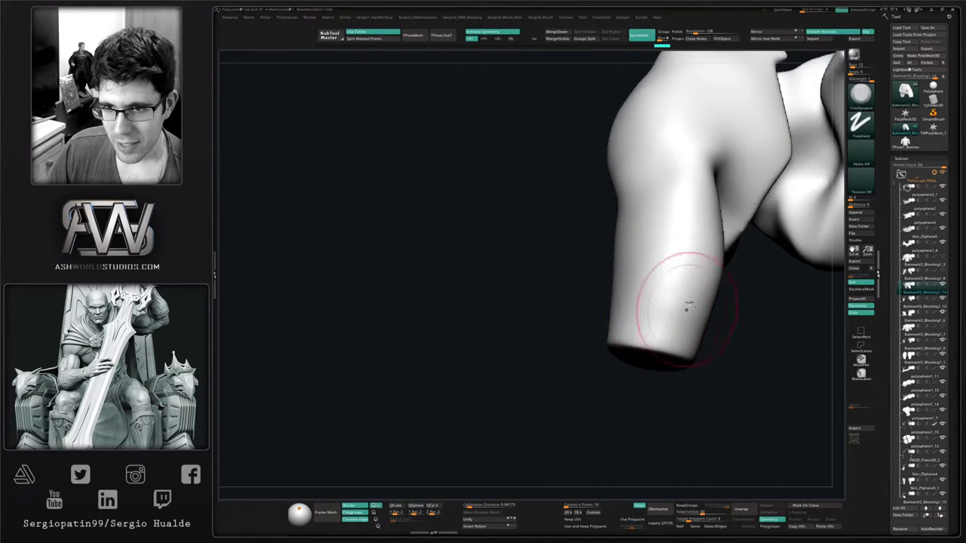
{"action": "right_click_drag", "start_coordinate": [689, 304], "coordinate": [631, 330]}
{"action": "mouse_move", "coordinate": [641, 294]}
{"action": "left_mouse_down", "text": "shift"}
{"action": "mouse_move", "coordinate": [653, 237]}
{"action": "mouse_move", "coordinate": [635, 273]}
{"action": "left_mouse_up", "text": "shift"}
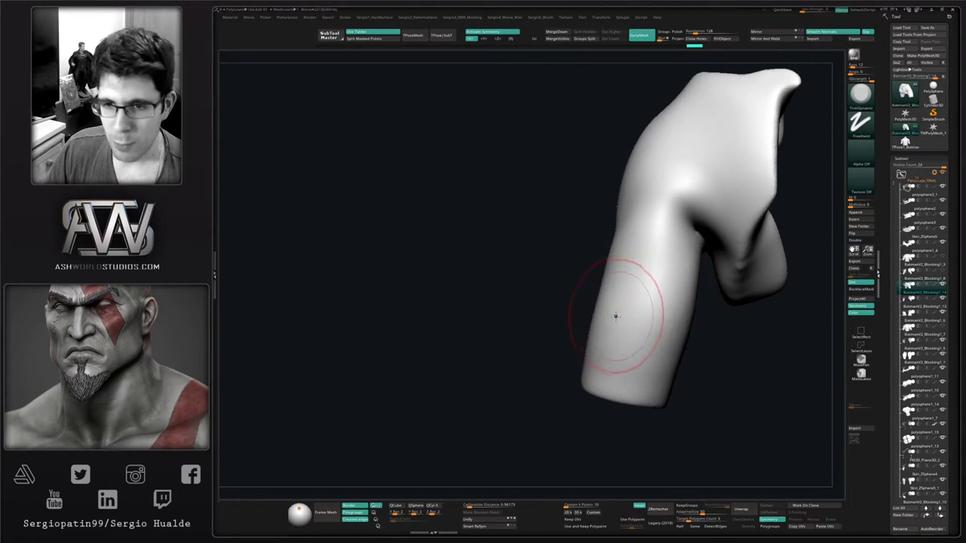
{"action": "left_click_drag", "start_coordinate": [616, 317], "coordinate": [632, 298], "text": "shift"}
{"action": "right_click_drag", "start_coordinate": [632, 298], "coordinate": [679, 306]}
{"action": "mouse_move", "coordinate": [679, 307]}
{"action": "left_mouse_down", "text": "shift"}
{"action": "mouse_move", "coordinate": [700, 265]}
{"action": "mouse_move", "coordinate": [701, 332]}
{"action": "left_mouse_up", "text": "shift"}
Smooth the underside and lower end of the undersuit arms and show the whole suit again
{"action": "mouse_move", "coordinate": [701, 332]}
{"action": "right_mouse_down"}
{"action": "mouse_move", "coordinate": [704, 364]}
{"action": "mouse_move", "coordinate": [669, 322]}
{"action": "right_mouse_up"}
{"action": "left_click_drag", "start_coordinate": [550, 319], "coordinate": [574, 300], "text": "shift"}
{"action": "right_click_drag", "start_coordinate": [573, 300], "coordinate": [525, 361]}
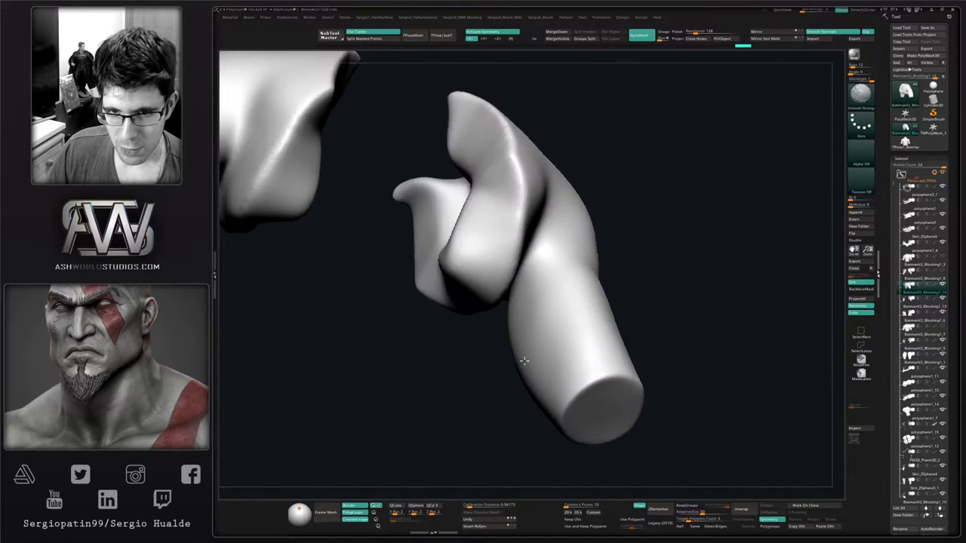
{"action": "left_click_drag", "start_coordinate": [557, 374], "coordinate": [569, 366], "text": "shift"}
{"action": "mouse_move", "coordinate": [569, 366]}
{"action": "right_mouse_down", "text": "ctrl"}
{"action": "mouse_move", "coordinate": [584, 395]}
{"action": "mouse_move", "coordinate": [606, 373]}
{"action": "right_mouse_up", "text": "ctrl"}
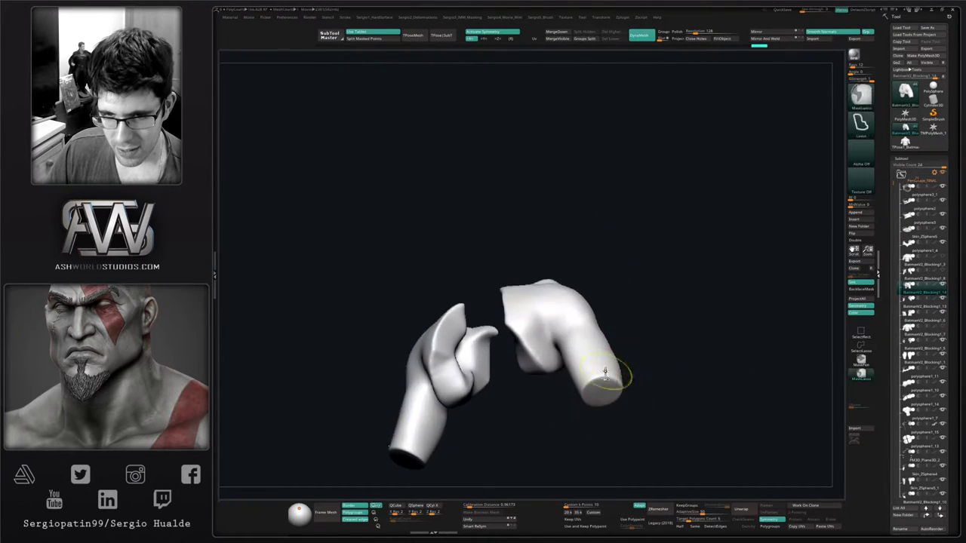
{"action": "left_click_drag", "start_coordinate": [606, 373], "coordinate": [611, 414], "text": "shift"}
{"action": "right_click_drag", "start_coordinate": [611, 414], "coordinate": [606, 332]}
{"action": "right_click_drag", "start_coordinate": [606, 332], "coordinate": [594, 373], "text": "ctrl"}
{"action": "key", "text": "alt+s"}
{"action": "right_click_drag", "start_coordinate": [681, 353], "coordinate": [711, 314], "text": "alt"}
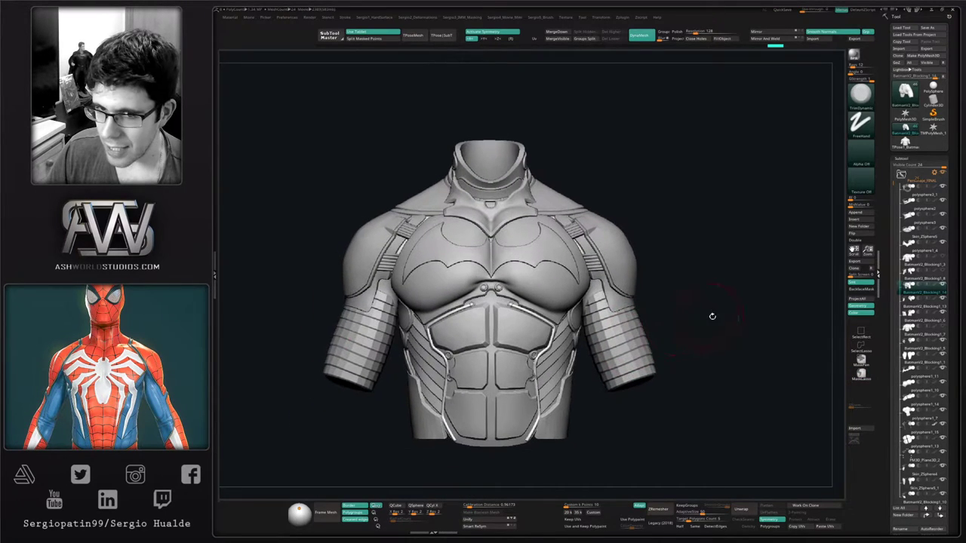
{"action": "right_click_drag", "start_coordinate": [590, 347], "coordinate": [588, 289], "text": "ctrl"}
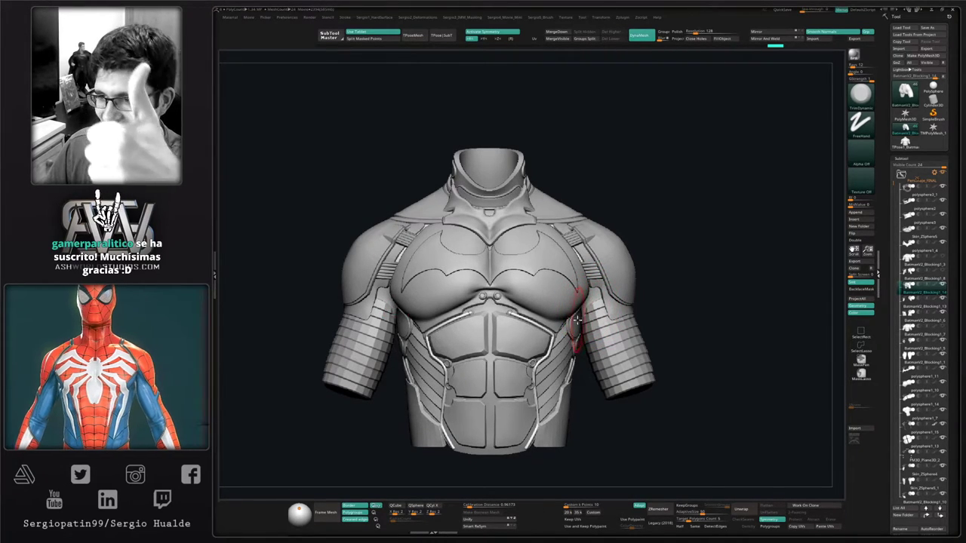
Lasso-mask the isolated undersuit arms to separate the upper-arm section from the shoulder and cut end, and bring back the suit
{"action": "key", "text": "alt+s"}
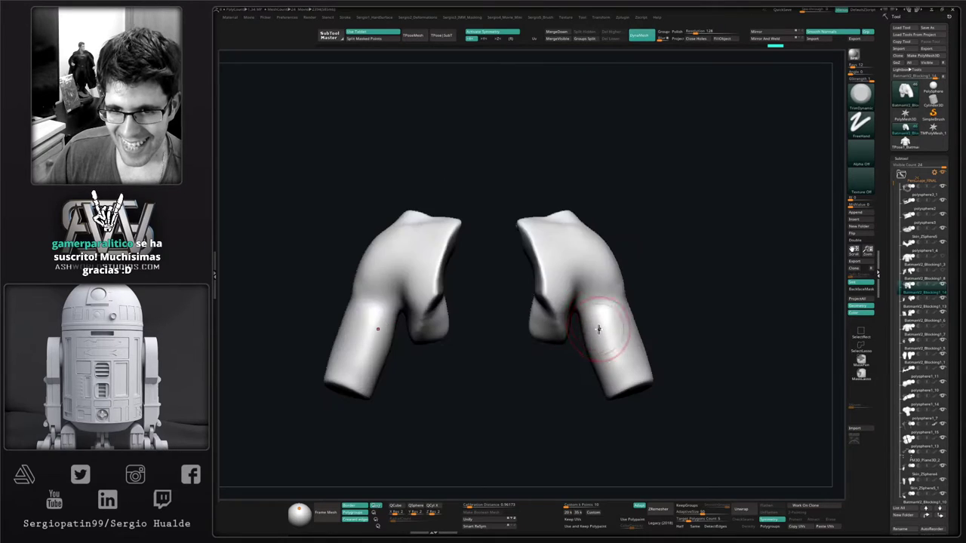
{"action": "right_click_drag", "start_coordinate": [596, 298], "coordinate": [612, 335], "text": "ctrl"}
{"action": "mouse_move", "coordinate": [687, 264]}
{"action": "left_mouse_down", "text": "ctrl"}
{"action": "mouse_move", "coordinate": [636, 253]}
{"action": "mouse_move", "coordinate": [570, 303]}
{"action": "left_mouse_up", "text": "ctrl"}
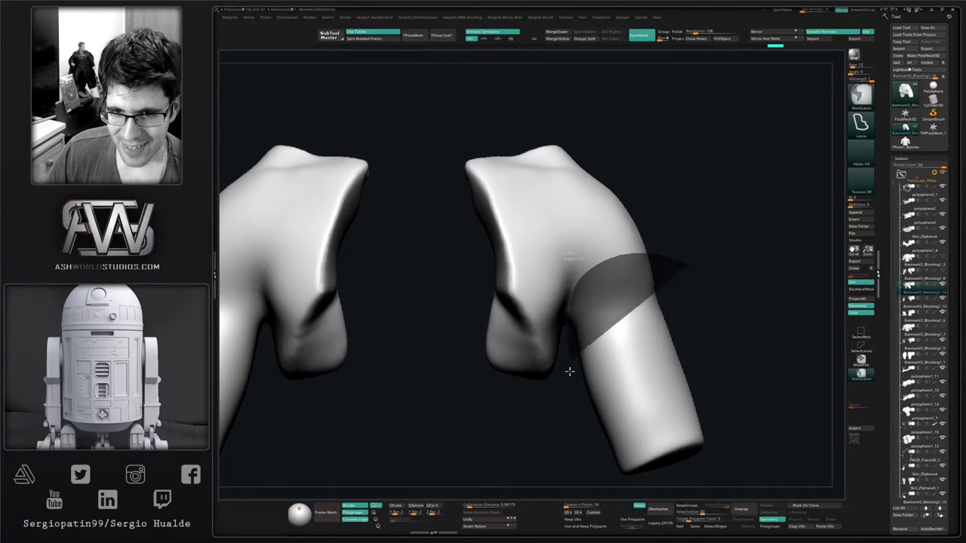
{"action": "left_click_drag", "start_coordinate": [570, 371], "coordinate": [712, 384], "text": "ctrl"}
{"action": "left_click", "coordinate": [693, 329], "text": "ctrl"}
{"action": "key", "text": "alt+s"}
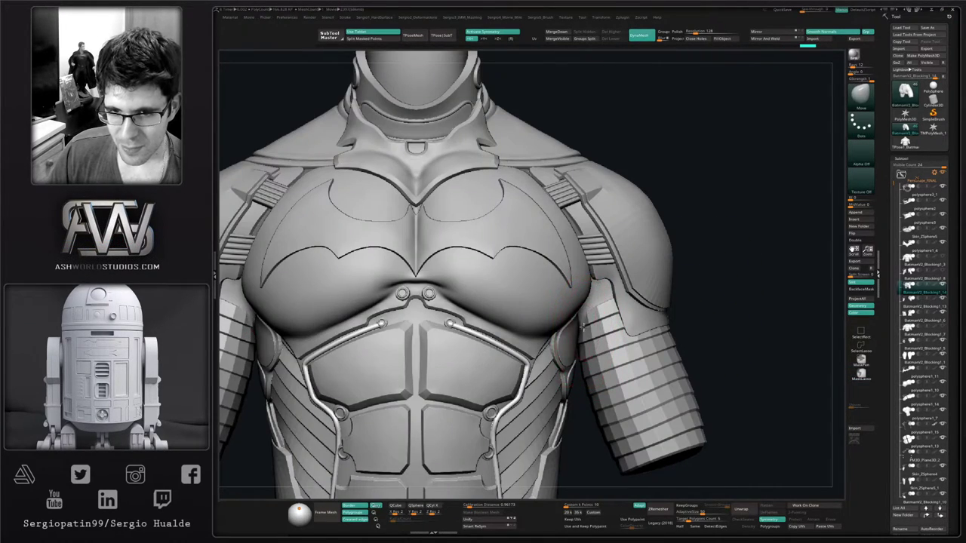
Nudge the inner upper arm of the undersuit at the front of the armpit with the Move brush
{"action": "right_click_drag", "start_coordinate": [590, 326], "coordinate": [517, 320]}
{"action": "right_click_drag", "start_coordinate": [587, 303], "coordinate": [658, 306]}
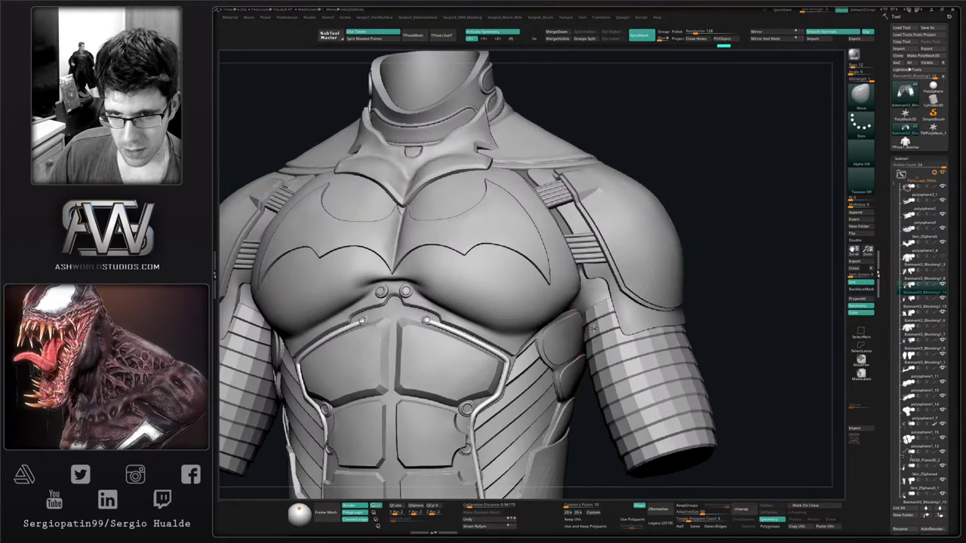
{"action": "left_click_drag", "start_coordinate": [579, 311], "coordinate": [580, 302]}
Examine how the arms and sleeves fit against the shoulder straps, side panels and back plates from behind and in front
{"action": "right_click_drag", "start_coordinate": [581, 304], "coordinate": [347, 323]}
{"action": "right_click_drag", "start_coordinate": [598, 351], "coordinate": [579, 335], "text": "alt"}
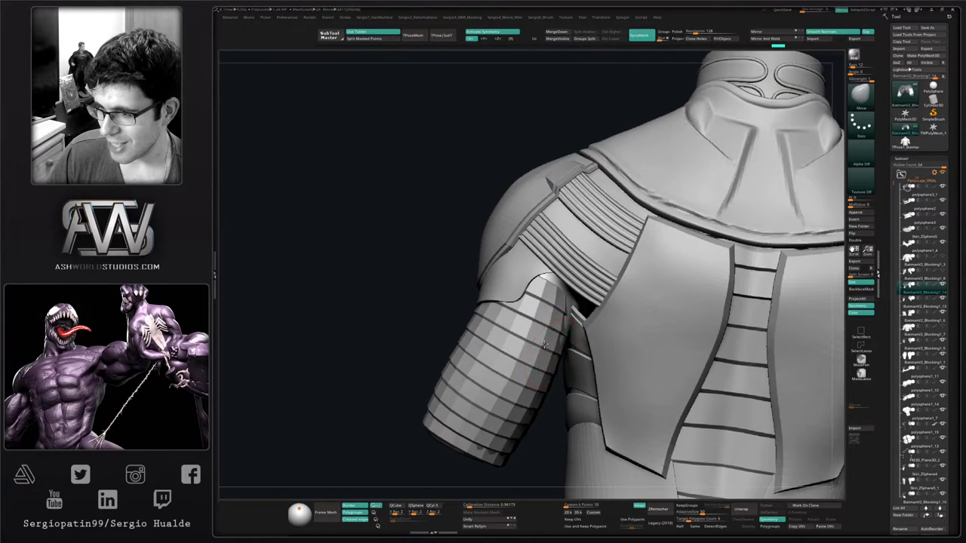
{"action": "right_click_drag", "start_coordinate": [560, 365], "coordinate": [541, 349], "text": "alt"}
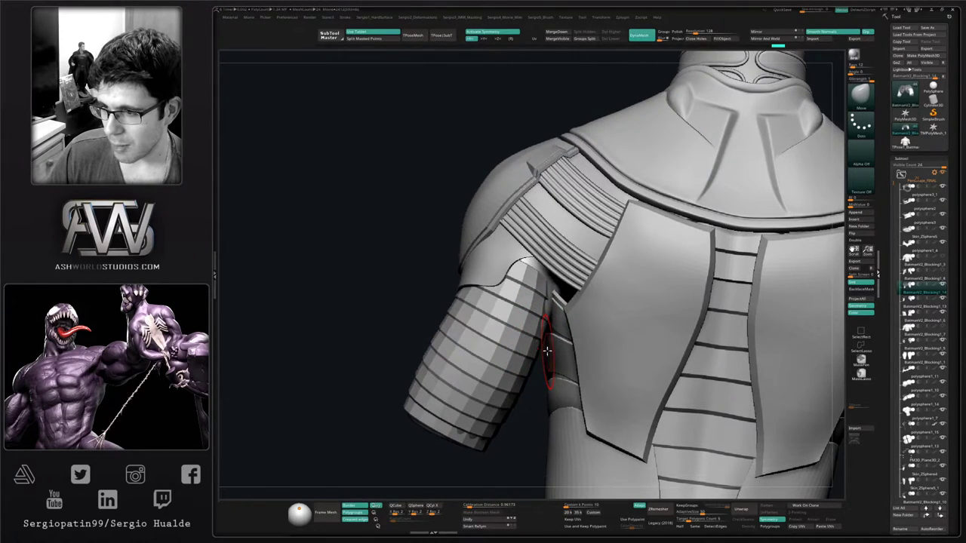
{"action": "right_click_drag", "start_coordinate": [545, 346], "coordinate": [648, 349]}
{"action": "right_click_drag", "start_coordinate": [649, 348], "coordinate": [603, 302], "text": "ctrl"}
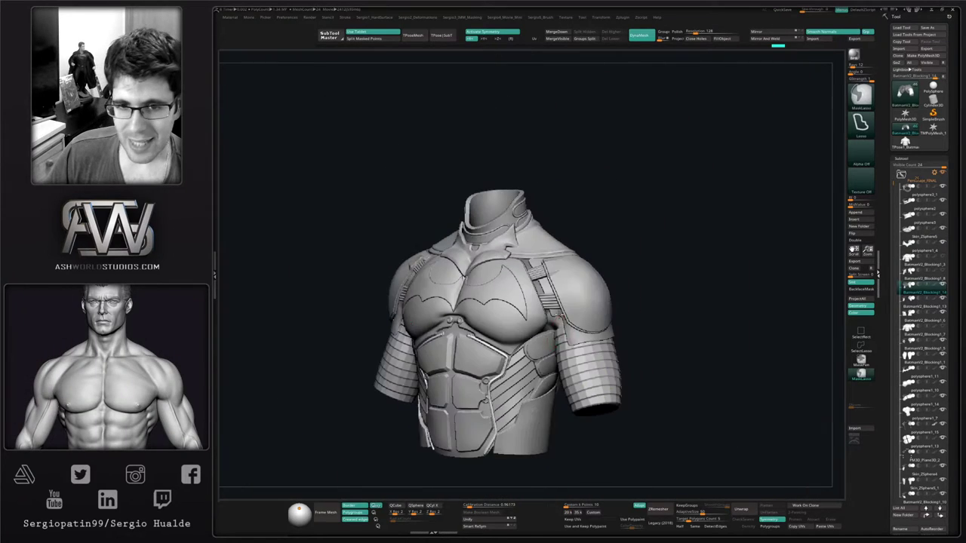
{"action": "right_click_drag", "start_coordinate": [520, 343], "coordinate": [558, 306]}
{"action": "mouse_move", "coordinate": [558, 306]}
{"action": "right_mouse_down", "text": "ctrl"}
{"action": "mouse_move", "coordinate": [564, 332]}
{"action": "mouse_move", "coordinate": [612, 324]}
{"action": "mouse_move", "coordinate": [607, 311]}
{"action": "mouse_move", "coordinate": [616, 362]}
{"action": "mouse_move", "coordinate": [615, 302]}
{"action": "mouse_move", "coordinate": [586, 319]}
{"action": "mouse_move", "coordinate": [625, 339]}
{"action": "mouse_move", "coordinate": [617, 290]}
{"action": "right_mouse_up", "text": "ctrl"}
{"action": "mouse_move", "coordinate": [618, 290]}
{"action": "right_mouse_down"}
{"action": "mouse_move", "coordinate": [617, 362]}
{"action": "mouse_move", "coordinate": [549, 338]}
{"action": "mouse_move", "coordinate": [561, 371]}
{"action": "mouse_move", "coordinate": [553, 375]}
{"action": "right_mouse_up"}
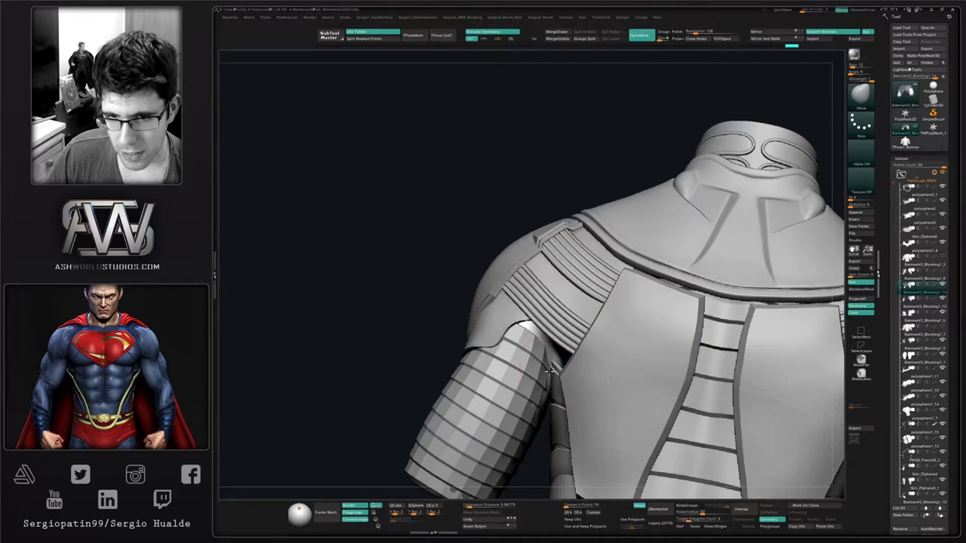
Invert the mask, isolate the undersuit arms, and pull the unmasked inner upper arm toward the rear of the armpit
{"action": "key", "text": "ctrl+i"}
{"action": "key", "text": "alt+s"}
{"action": "right_click_drag", "start_coordinate": [556, 403], "coordinate": [555, 362]}
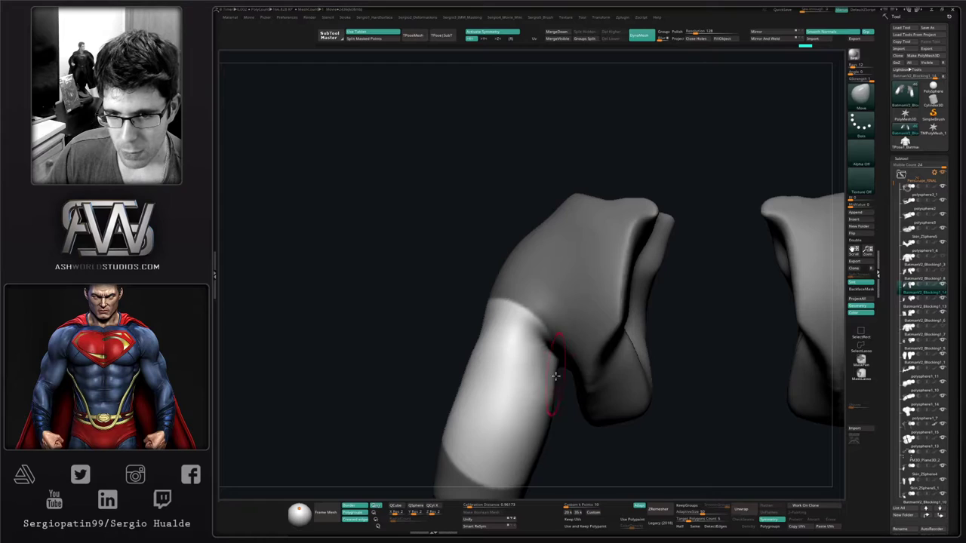
{"action": "mouse_move", "coordinate": [556, 375]}
{"action": "left_mouse_down"}
{"action": "mouse_move", "coordinate": [554, 388]}
{"action": "mouse_move", "coordinate": [558, 370]}
{"action": "left_mouse_up"}
{"action": "right_click_drag", "start_coordinate": [558, 370], "coordinate": [578, 443]}
Switch to the Standard brush and smooth the unmasked upper arm along the armpit crease
{"action": "key", "text": "b"}
{"action": "key", "text": "s"}
{"action": "key", "text": "t"}
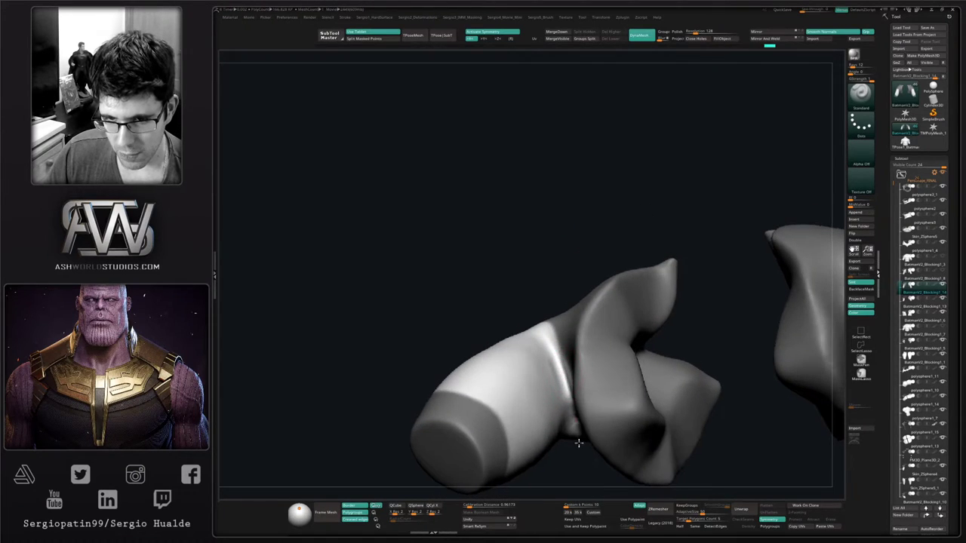
{"action": "right_click_drag", "start_coordinate": [571, 404], "coordinate": [560, 367]}
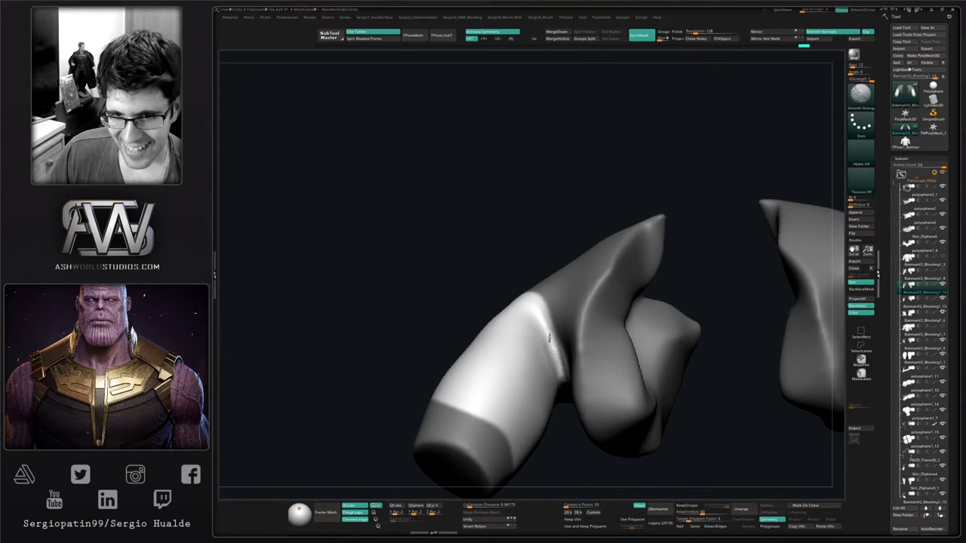
{"action": "left_click_drag", "start_coordinate": [562, 348], "coordinate": [563, 358], "text": "shift"}
{"action": "right_click_drag", "start_coordinate": [563, 358], "coordinate": [576, 404]}
{"action": "left_click_drag", "start_coordinate": [551, 369], "coordinate": [567, 366], "text": "shift"}
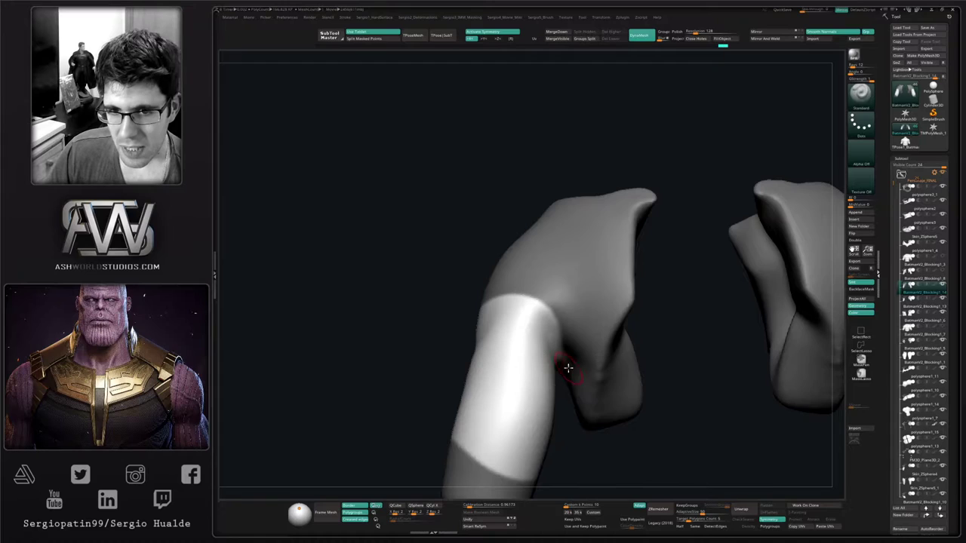
Switch to the Move brush and pull the undersuit's inner upper arm at the rear armpit beside the back plate
{"action": "right_click_drag", "start_coordinate": [567, 367], "coordinate": [572, 425]}
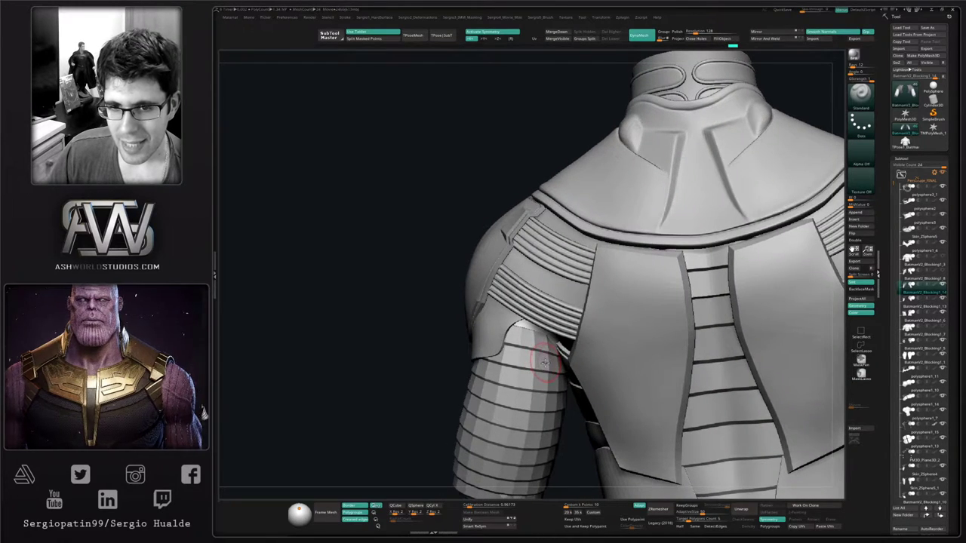
{"action": "key", "text": "b"}
{"action": "key", "text": "m"}
{"action": "key", "text": "v"}
{"action": "mouse_move", "coordinate": [550, 343]}
{"action": "right_mouse_down"}
{"action": "mouse_move", "coordinate": [578, 344]}
{"action": "mouse_move", "coordinate": [549, 340]}
{"action": "mouse_move", "coordinate": [558, 324]}
{"action": "mouse_move", "coordinate": [562, 390]}
{"action": "right_mouse_up"}
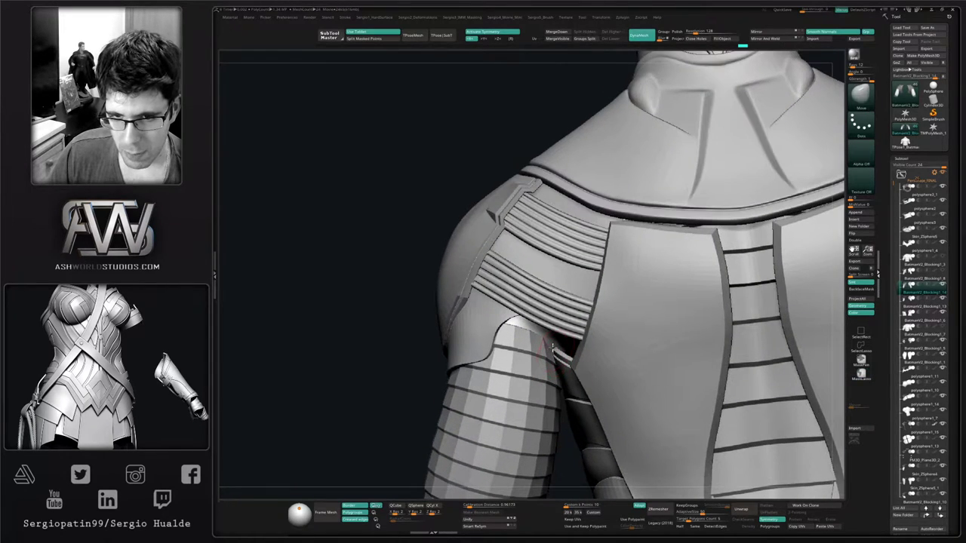
{"action": "key", "text": "shift+s"}
{"action": "right_click_drag", "start_coordinate": [559, 352], "coordinate": [561, 355]}
{"action": "left_click_drag", "start_coordinate": [561, 355], "coordinate": [577, 388]}
{"action": "right_click_drag", "start_coordinate": [591, 427], "coordinate": [578, 436]}
{"action": "right_click_drag", "start_coordinate": [578, 436], "coordinate": [576, 421], "text": "ctrl"}
Select and isolate the segmented sleeves and nudge their upper inner corner behind the armpit
{"action": "key", "text": "shift+s"}
{"action": "mouse_move", "coordinate": [559, 383]}
{"action": "right_mouse_down"}
{"action": "mouse_move", "coordinate": [564, 335]}
{"action": "mouse_move", "coordinate": [564, 442]}
{"action": "mouse_move", "coordinate": [555, 427]}
{"action": "right_mouse_up"}
{"action": "left_click", "coordinate": [550, 423], "text": "alt"}
{"action": "key", "text": "shift+s"}
{"action": "key", "text": "s"}
{"action": "left_click_drag", "start_coordinate": [553, 421], "coordinate": [555, 412]}
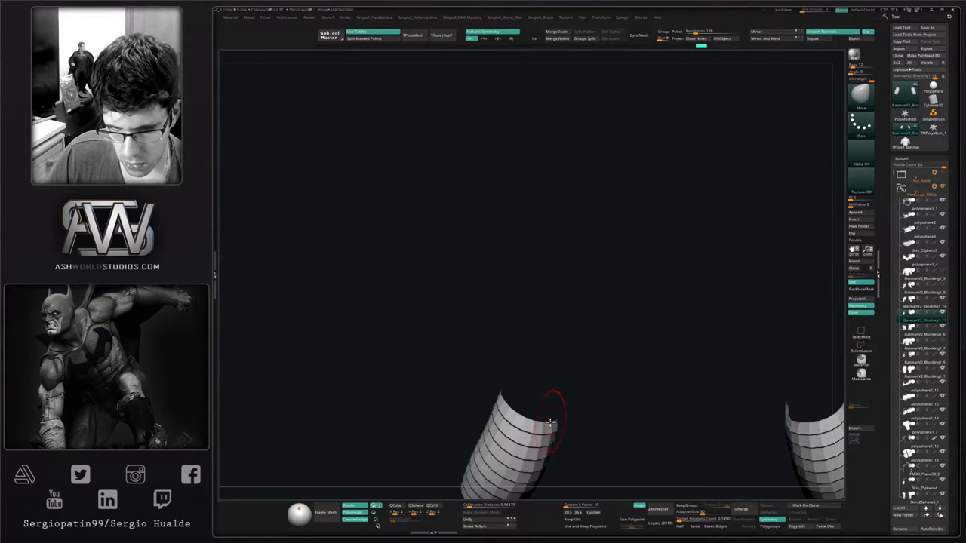
{"action": "right_click_drag", "start_coordinate": [554, 422], "coordinate": [555, 391]}
With the full suit shown, reshape the sleeve's inner edge where it meets the shoulder straps at the rear armpit
{"action": "key", "text": "shift+s"}
{"action": "right_click_drag", "start_coordinate": [562, 425], "coordinate": [572, 430]}
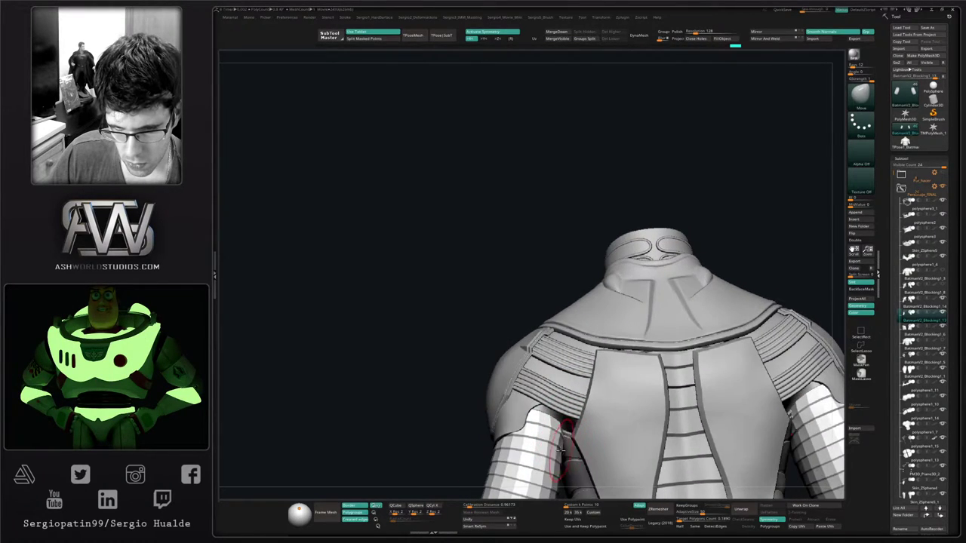
{"action": "left_click_drag", "start_coordinate": [568, 431], "coordinate": [566, 441]}
{"action": "right_click_drag", "start_coordinate": [567, 445], "coordinate": [561, 457]}
{"action": "left_click_drag", "start_coordinate": [559, 465], "coordinate": [562, 431]}
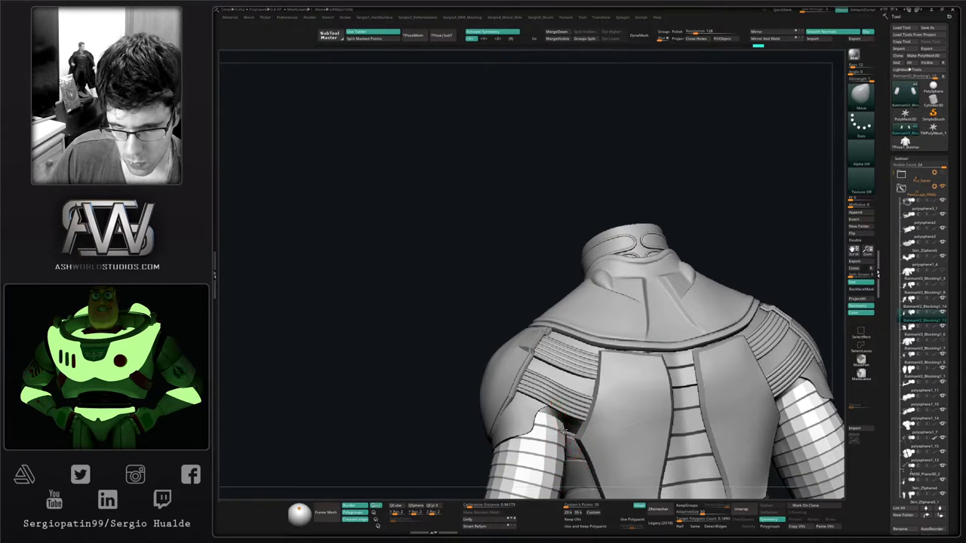
{"action": "right_click_drag", "start_coordinate": [562, 428], "coordinate": [555, 433]}
{"action": "left_click_drag", "start_coordinate": [557, 434], "coordinate": [559, 440]}
{"action": "right_click_drag", "start_coordinate": [559, 440], "coordinate": [566, 448]}
Reselect and isolate the undersuit arms and pull the inner arm just below the rear armpit crease downward
{"action": "left_click", "coordinate": [555, 415], "text": "alt"}
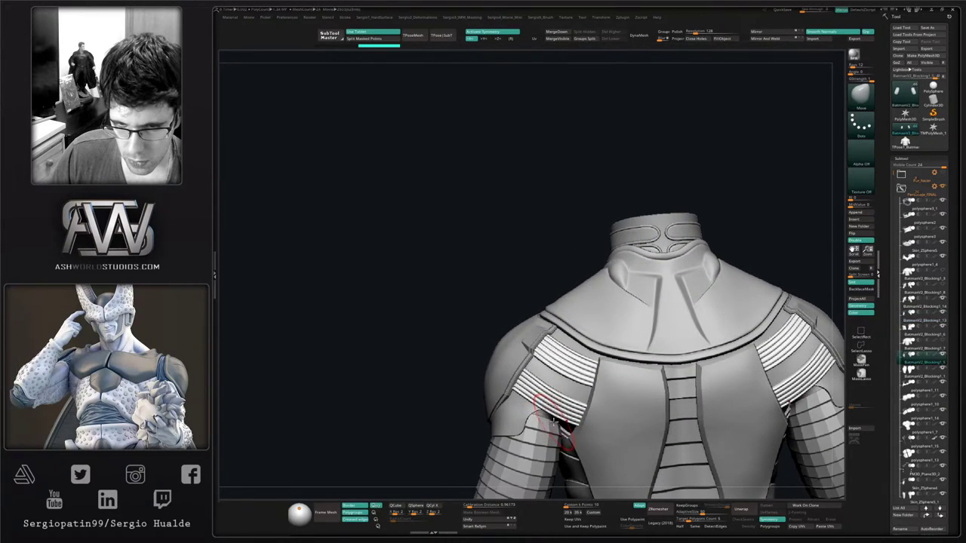
{"action": "left_click", "coordinate": [547, 418], "text": "alt"}
{"action": "key", "text": "alt+s"}
{"action": "key", "text": "ctrl+z"}
{"action": "key", "text": "ctrl+shift+z"}
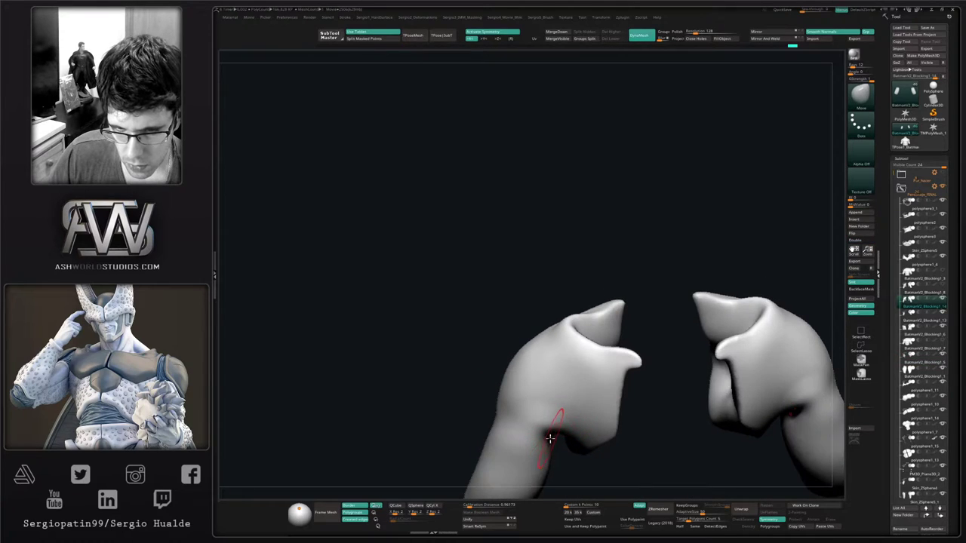
{"action": "left_click_drag", "start_coordinate": [550, 438], "coordinate": [550, 463]}
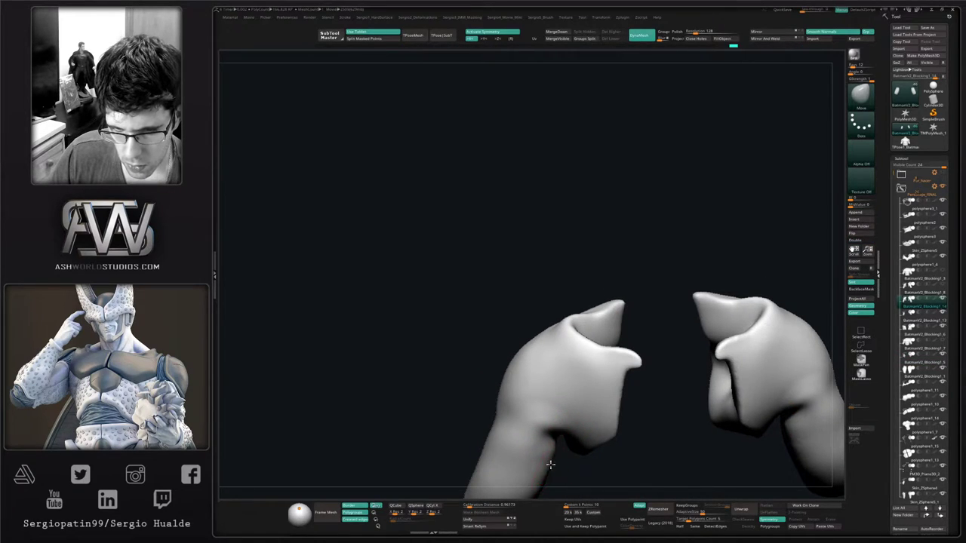
Switch to the Clay brush and build up the back of the undersuit's upper arm below the armpit
{"action": "key", "text": "alt+s"}
{"action": "right_click_drag", "start_coordinate": [556, 454], "coordinate": [541, 443]}
{"action": "key", "text": "alt+s"}
{"action": "key", "text": "b"}
{"action": "key", "text": "c"}
{"action": "key", "text": "l"}
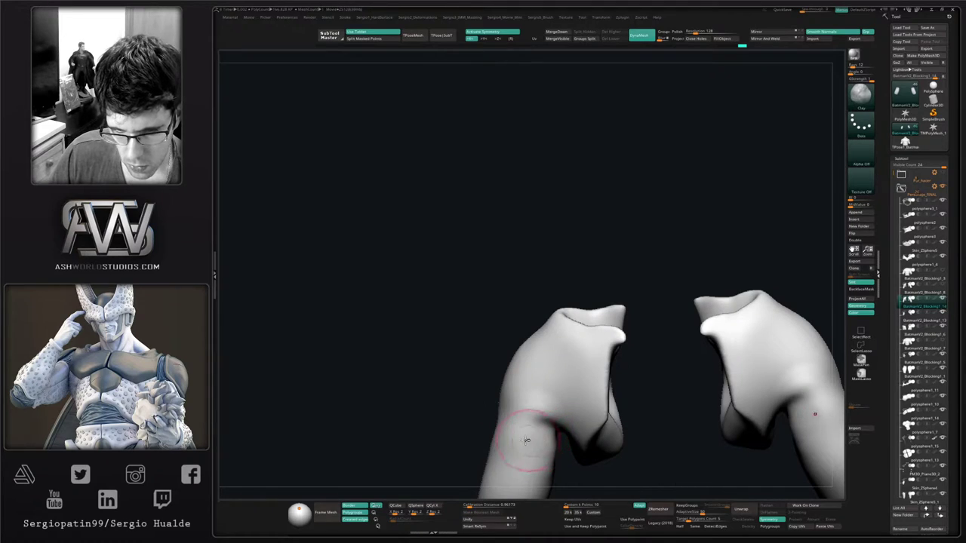
{"action": "key", "text": "alt+s"}
{"action": "left_click_drag", "start_coordinate": [527, 458], "coordinate": [526, 473]}
{"action": "mouse_move", "coordinate": [525, 469]}
{"action": "right_mouse_down"}
{"action": "mouse_move", "coordinate": [567, 455]}
{"action": "mouse_move", "coordinate": [545, 446]}
{"action": "mouse_move", "coordinate": [554, 378]}
{"action": "mouse_move", "coordinate": [566, 387]}
{"action": "mouse_move", "coordinate": [569, 335]}
{"action": "right_mouse_up"}
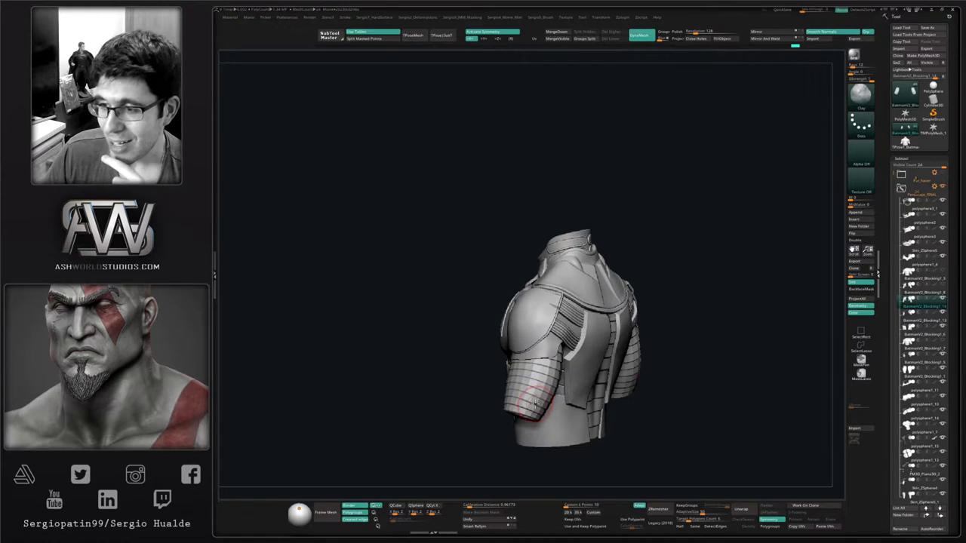
Examine how the segmented sleeves and undersuit arms sit against the shoulders and torso from behind and in front
{"action": "left_click_drag", "start_coordinate": [713, 422], "coordinate": [555, 399]}
{"action": "right_click_drag", "start_coordinate": [555, 398], "coordinate": [554, 412], "text": "ctrl"}
{"action": "right_click_drag", "start_coordinate": [571, 373], "coordinate": [542, 423]}
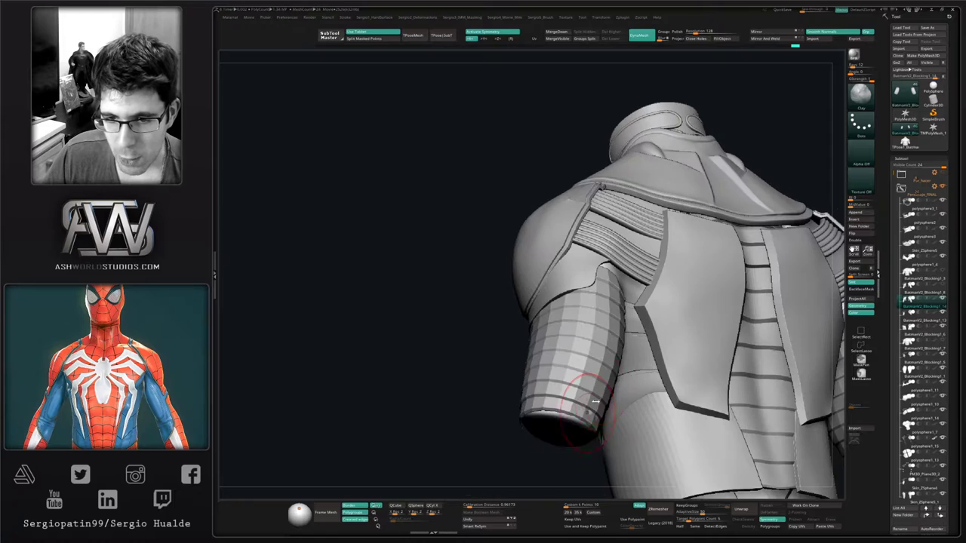
{"action": "left_click_drag", "start_coordinate": [589, 414], "coordinate": [589, 421]}
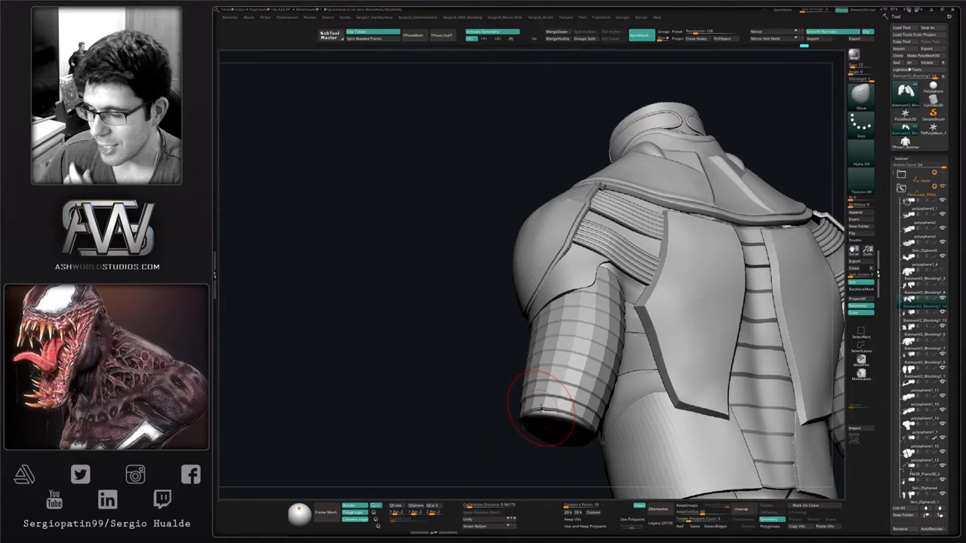
{"action": "left_click_drag", "start_coordinate": [485, 380], "coordinate": [536, 374]}
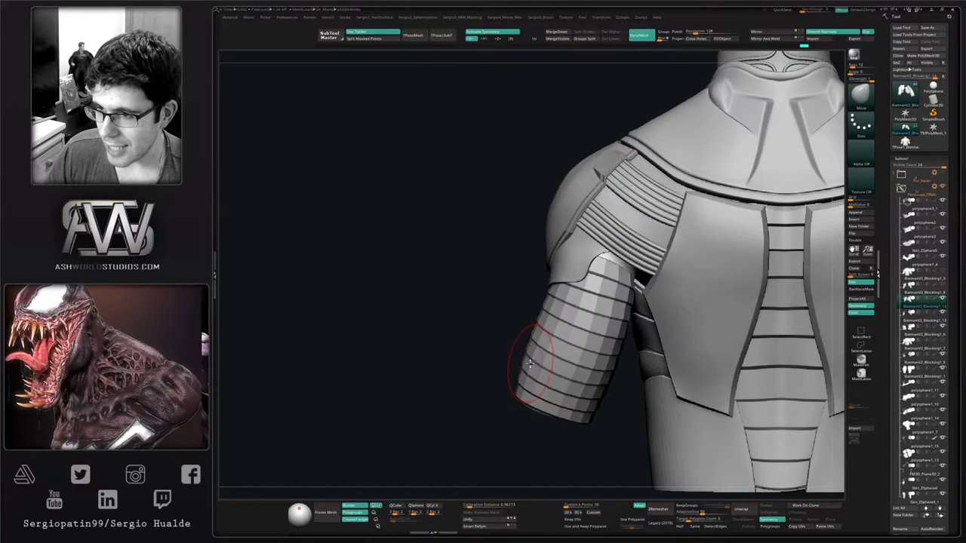
{"action": "right_click_drag", "start_coordinate": [559, 367], "coordinate": [549, 360], "text": "alt"}
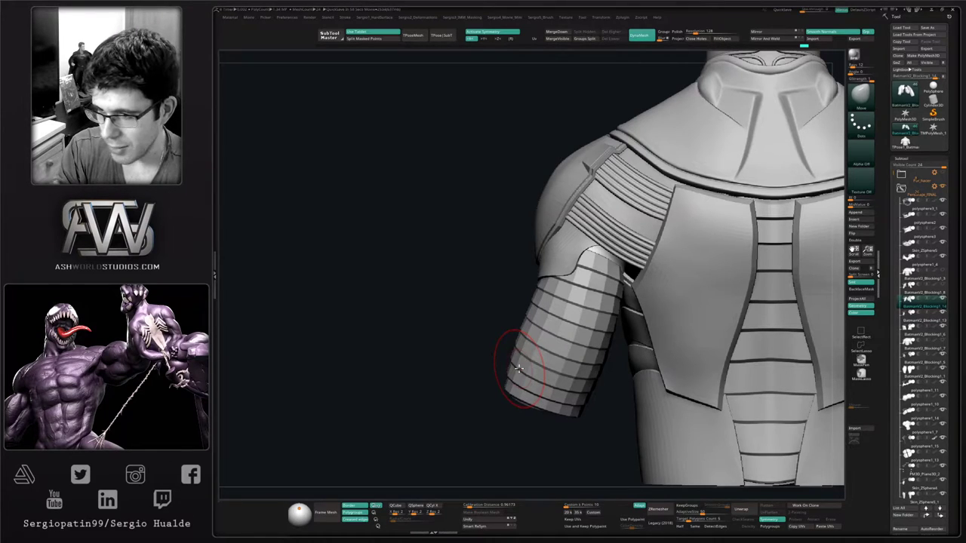
{"action": "right_click_drag", "start_coordinate": [667, 289], "coordinate": [658, 321], "text": "alt"}
{"action": "right_click_drag", "start_coordinate": [658, 322], "coordinate": [717, 336]}
{"action": "right_click_drag", "start_coordinate": [609, 337], "coordinate": [634, 329]}
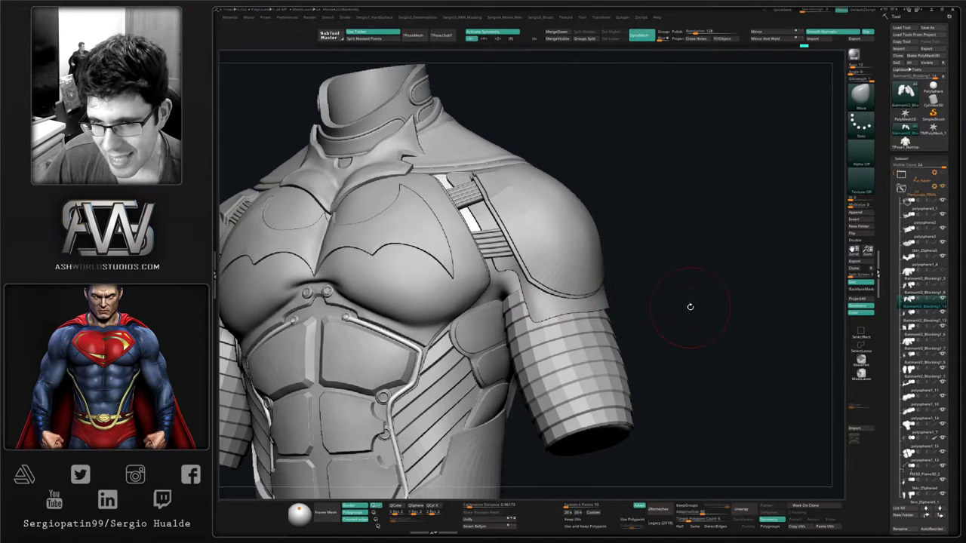
{"action": "left_click_drag", "start_coordinate": [690, 306], "coordinate": [678, 335]}
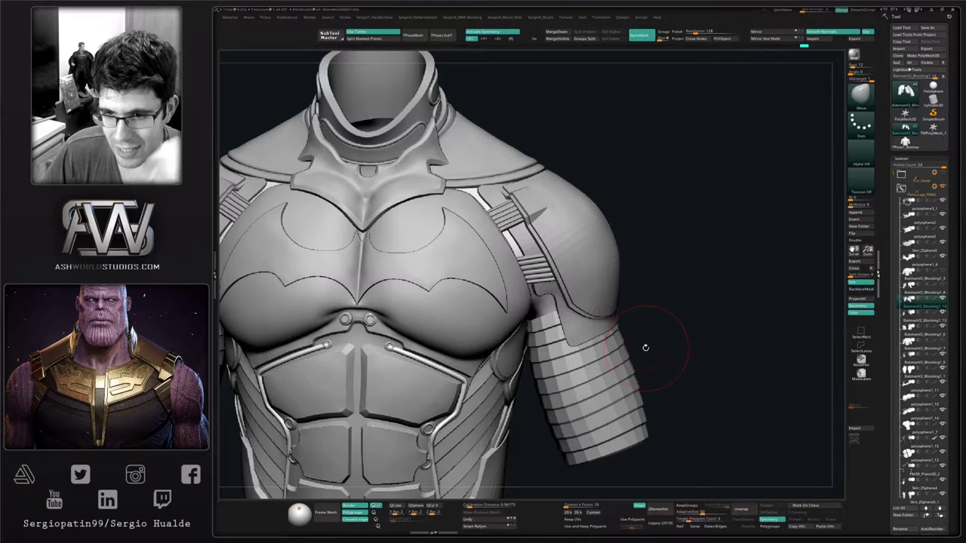
Select the segmented sleeves and nudge their lower cuff edge with a smaller Move brush
{"action": "left_click", "coordinate": [615, 402], "text": "alt"}
{"action": "right_click_drag", "start_coordinate": [625, 416], "coordinate": [608, 380], "text": "alt"}
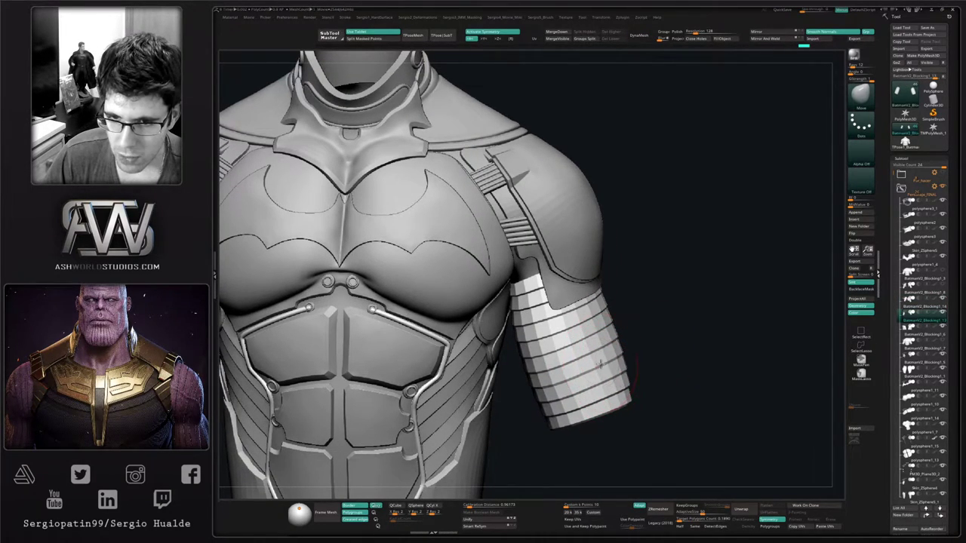
{"action": "right_click_drag", "start_coordinate": [596, 376], "coordinate": [580, 391]}
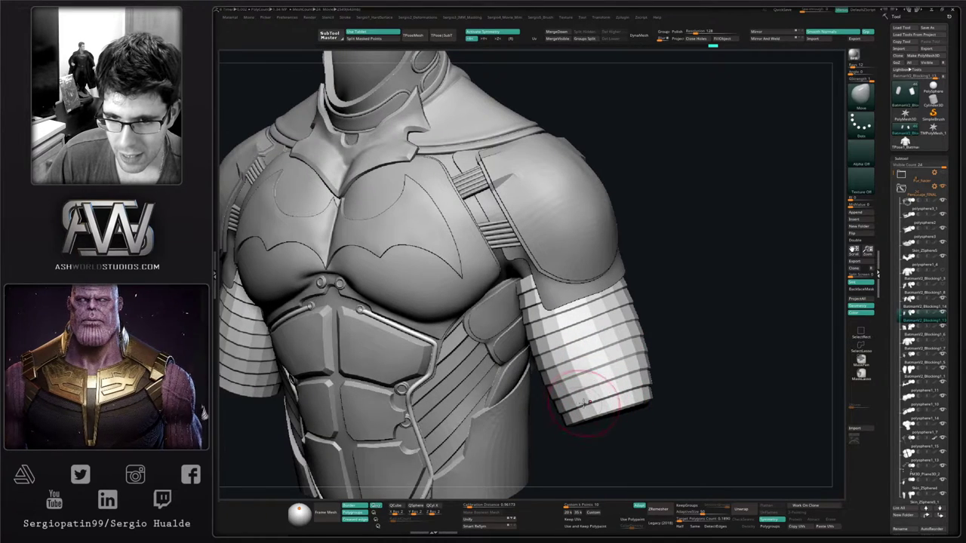
{"action": "left_click_drag", "start_coordinate": [589, 410], "coordinate": [590, 417]}
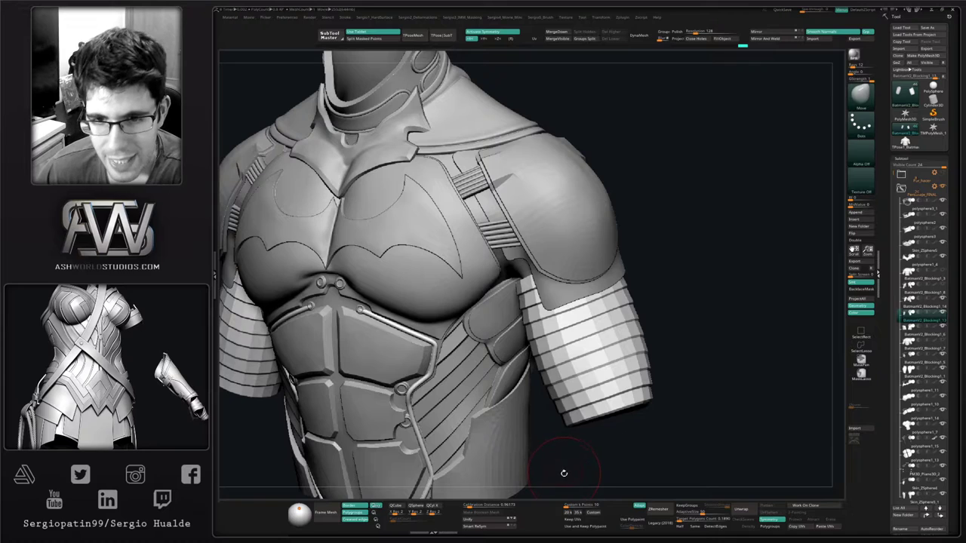
{"action": "right_click_drag", "start_coordinate": [595, 383], "coordinate": [598, 400], "text": "ctrl"}
{"action": "key", "text": "s"}
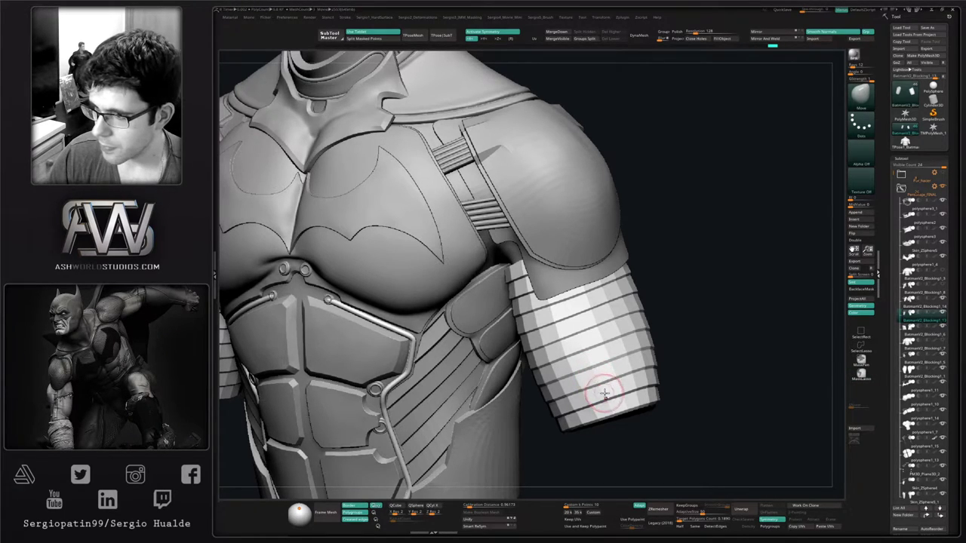
{"action": "mouse_move", "coordinate": [605, 393]}
{"action": "right_mouse_down"}
{"action": "mouse_move", "coordinate": [620, 385]}
{"action": "mouse_move", "coordinate": [627, 336]}
{"action": "mouse_move", "coordinate": [611, 328]}
{"action": "mouse_move", "coordinate": [605, 344]}
{"action": "right_mouse_up"}
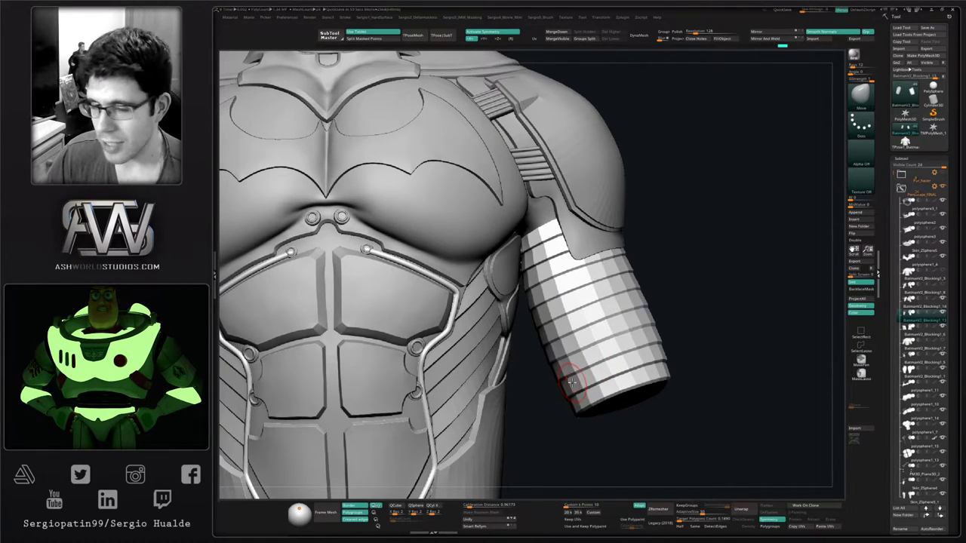
{"action": "right_click_drag", "start_coordinate": [700, 314], "coordinate": [698, 332]}
Select and isolate the undersuit arms and adjust the unmasked inner upper arm at the front of the armpit
{"action": "mouse_move", "coordinate": [525, 231]}
{"action": "right_mouse_down", "text": "alt"}
{"action": "mouse_move", "coordinate": [539, 296]}
{"action": "mouse_move", "coordinate": [560, 308]}
{"action": "right_mouse_up", "text": "alt"}
{"action": "left_click", "coordinate": [559, 292], "text": "alt"}
{"action": "key", "text": "alt+s"}
{"action": "mouse_move", "coordinate": [670, 228]}
{"action": "left_mouse_down", "text": "ctrl"}
{"action": "mouse_move", "coordinate": [535, 264]}
{"action": "mouse_move", "coordinate": [632, 416]}
{"action": "mouse_move", "coordinate": [672, 329]}
{"action": "left_mouse_up", "text": "ctrl"}
{"action": "left_click", "coordinate": [650, 273], "text": "ctrl"}
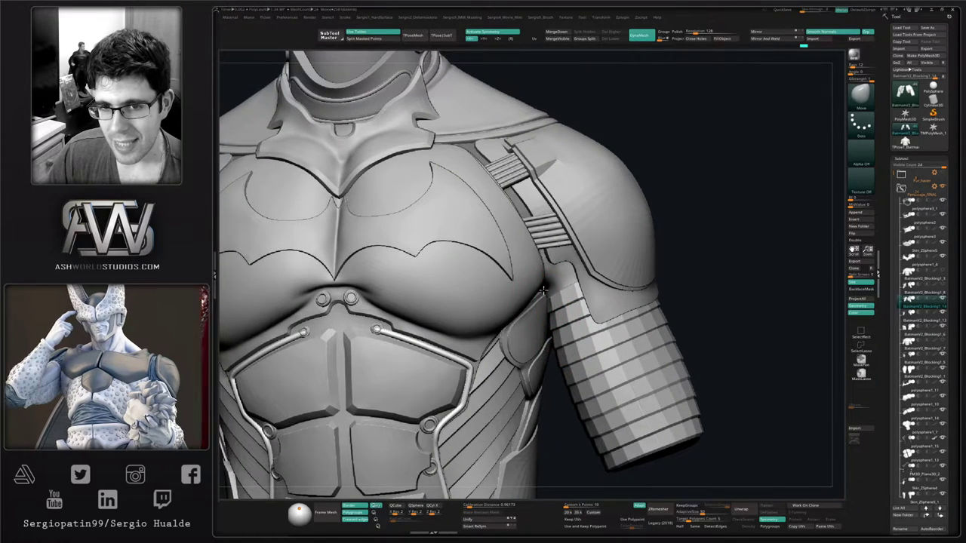
{"action": "left_click_drag", "start_coordinate": [545, 293], "coordinate": [555, 279]}
{"action": "mouse_move", "coordinate": [555, 310]}
{"action": "right_mouse_down"}
{"action": "mouse_move", "coordinate": [553, 287]}
{"action": "mouse_move", "coordinate": [549, 302]}
{"action": "right_mouse_up"}
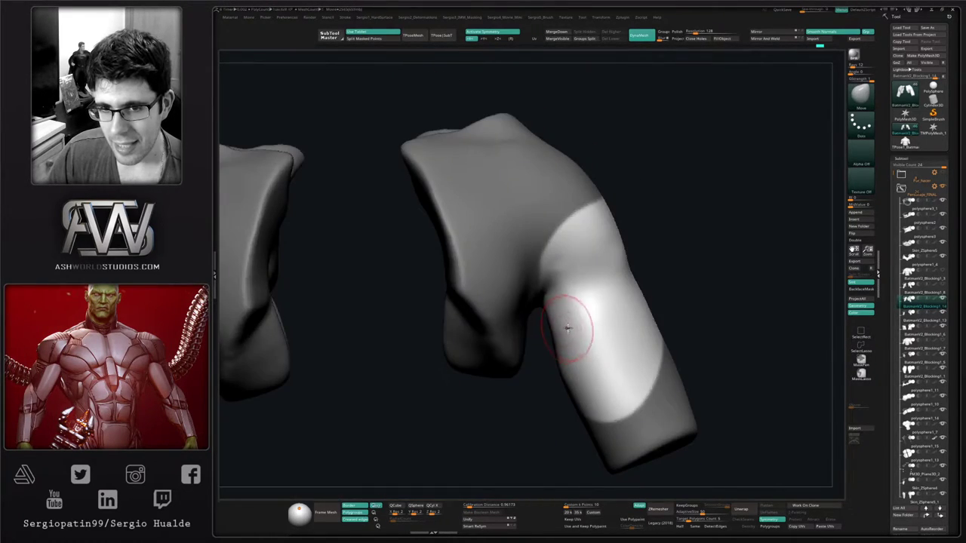
Clear the mask on the undersuit arms and smooth the transition between the armpit and upper arm
{"action": "key", "text": "ctrl"}
{"action": "left_click_drag", "start_coordinate": [649, 232], "coordinate": [652, 274], "text": "ctrl"}
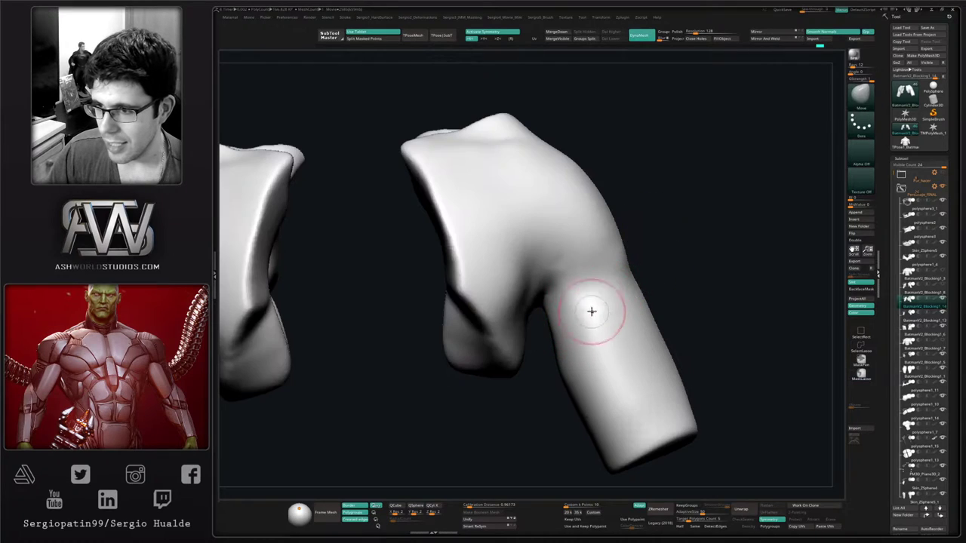
{"action": "left_click_drag", "start_coordinate": [591, 311], "coordinate": [573, 383], "text": "shift"}
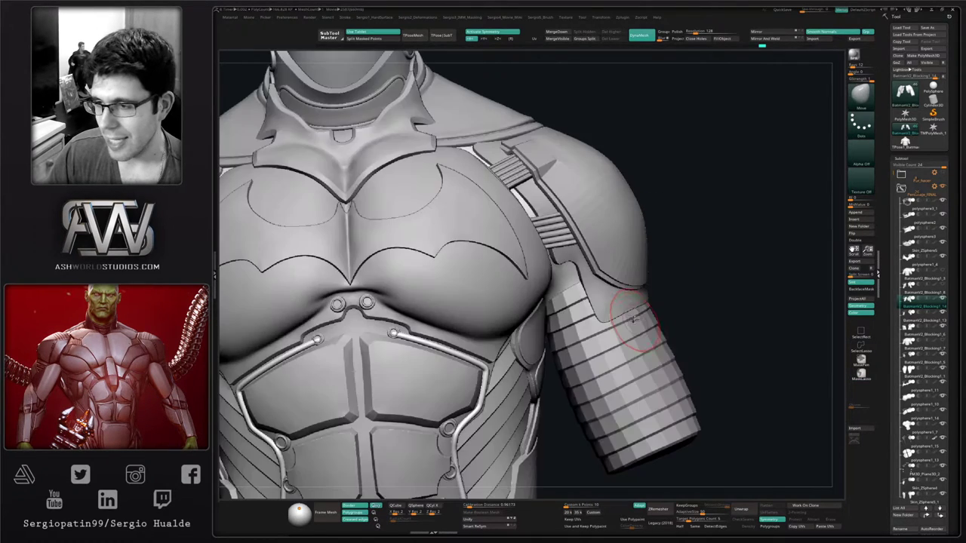
{"action": "mouse_move", "coordinate": [634, 305]}
{"action": "right_mouse_down"}
{"action": "mouse_move", "coordinate": [641, 317]}
{"action": "mouse_move", "coordinate": [528, 298]}
{"action": "mouse_move", "coordinate": [556, 301]}
{"action": "right_mouse_up"}
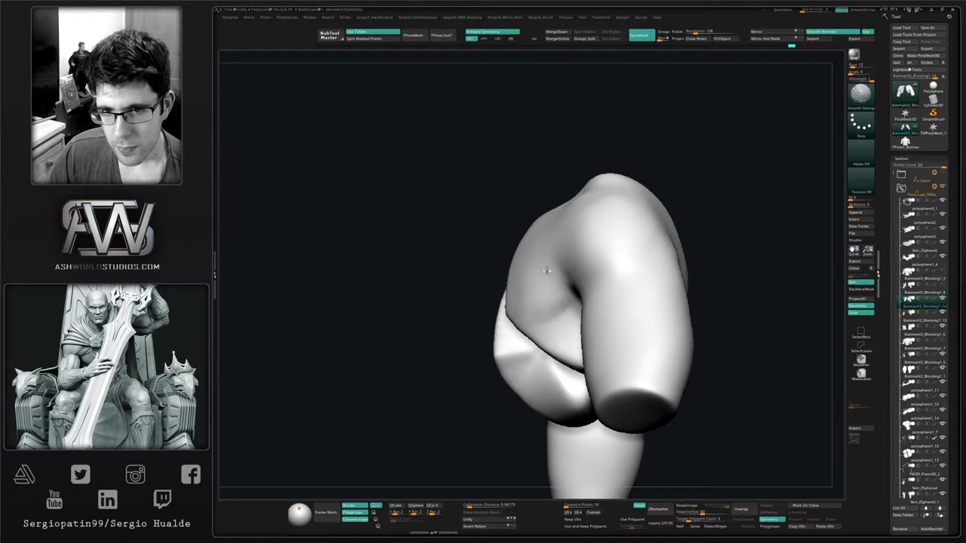
{"action": "right_click_drag", "start_coordinate": [547, 270], "coordinate": [568, 350]}
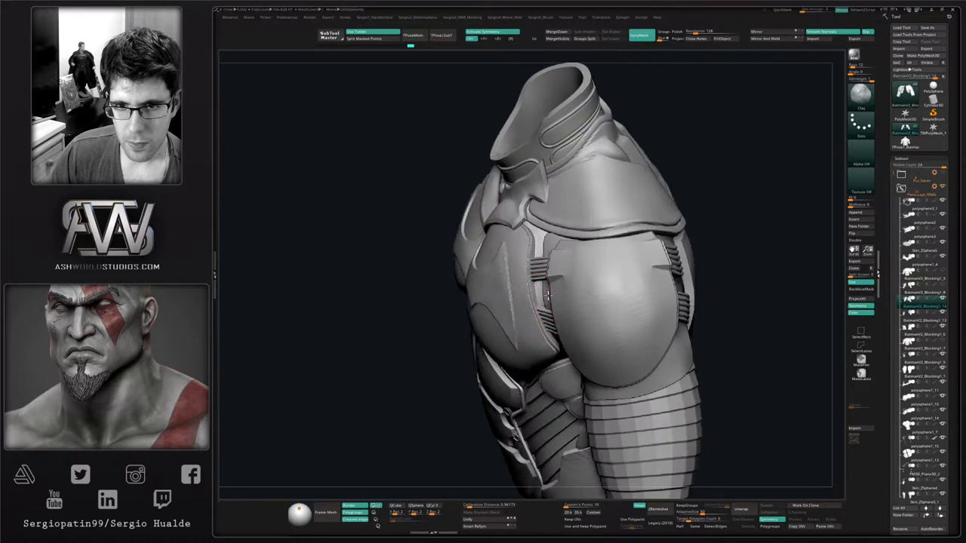
Switch to the Move brush and reshape the undersuit between the chest plate and sleeve at the front armpit
{"action": "right_click_drag", "start_coordinate": [549, 296], "coordinate": [538, 243]}
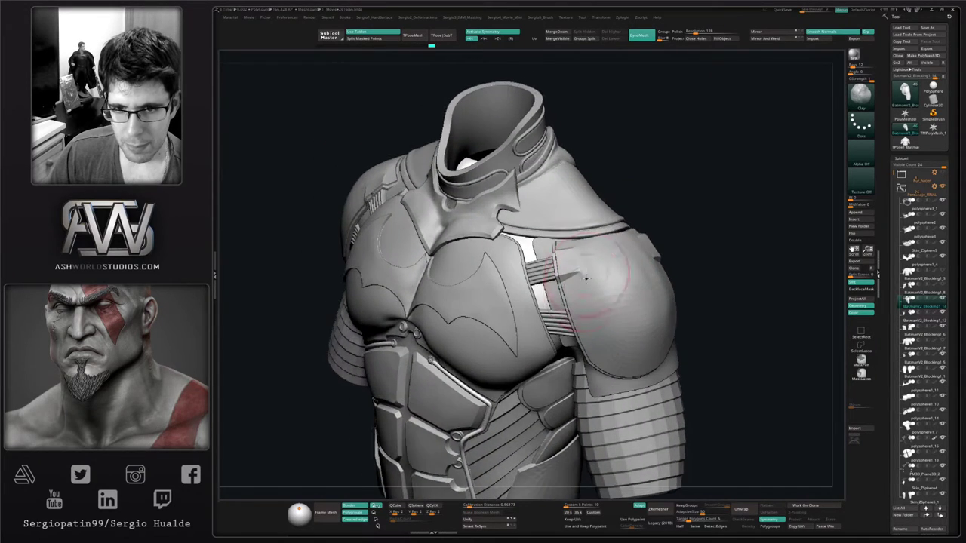
{"action": "left_click_drag", "start_coordinate": [586, 278], "coordinate": [539, 215]}
{"action": "left_click_drag", "start_coordinate": [586, 237], "coordinate": [582, 331]}
{"action": "right_click_drag", "start_coordinate": [582, 330], "coordinate": [578, 329]}
{"action": "key", "text": "b"}
{"action": "key", "text": "m"}
{"action": "key", "text": "v"}
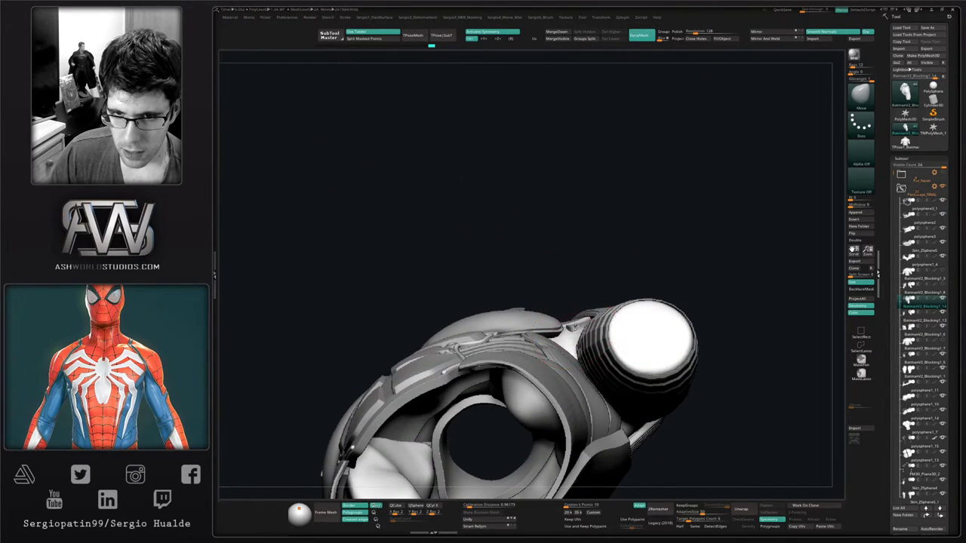
{"action": "left_click_drag", "start_coordinate": [570, 328], "coordinate": [581, 321]}
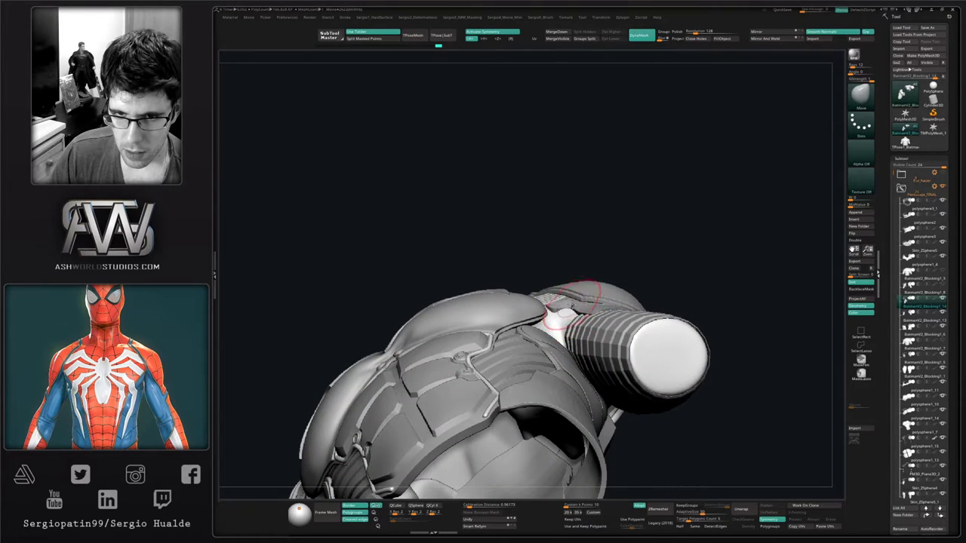
{"action": "mouse_move", "coordinate": [572, 302]}
{"action": "right_mouse_down"}
{"action": "mouse_move", "coordinate": [574, 326]}
{"action": "mouse_move", "coordinate": [556, 334]}
{"action": "mouse_move", "coordinate": [570, 259]}
{"action": "mouse_move", "coordinate": [557, 308]}
{"action": "mouse_move", "coordinate": [545, 310]}
{"action": "right_mouse_up"}
{"action": "left_click_drag", "start_coordinate": [546, 301], "coordinate": [543, 310]}
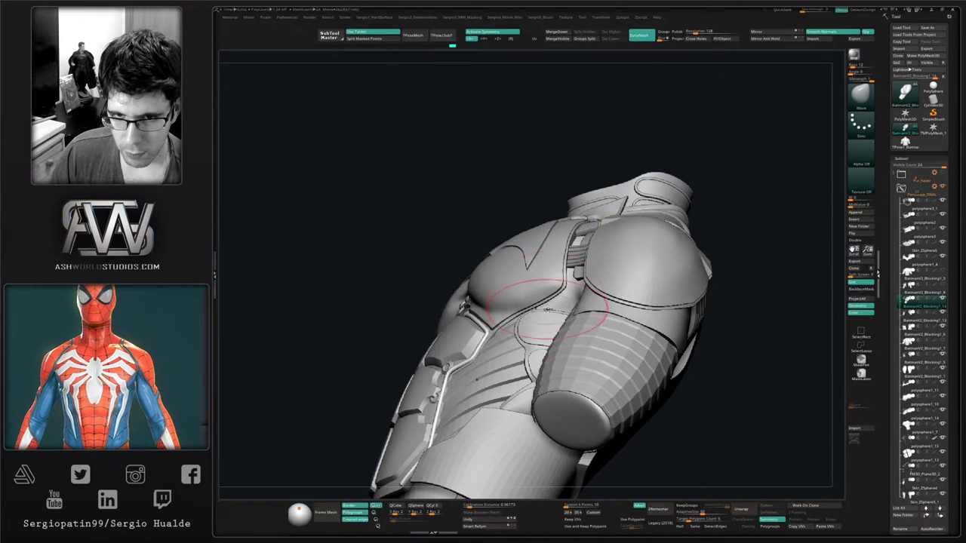
Refine the undersuit's front armpit surface with the Move brush so it tucks between the side panels, straps and sleeve
{"action": "right_click_drag", "start_coordinate": [543, 311], "coordinate": [540, 268]}
{"action": "key", "text": "alt+s"}
{"action": "mouse_move", "coordinate": [535, 314]}
{"action": "right_mouse_down"}
{"action": "mouse_move", "coordinate": [544, 308]}
{"action": "mouse_move", "coordinate": [539, 321]}
{"action": "mouse_move", "coordinate": [543, 305]}
{"action": "right_mouse_up"}
{"action": "key", "text": "alt+s"}
{"action": "left_click_drag", "start_coordinate": [540, 306], "coordinate": [534, 294]}
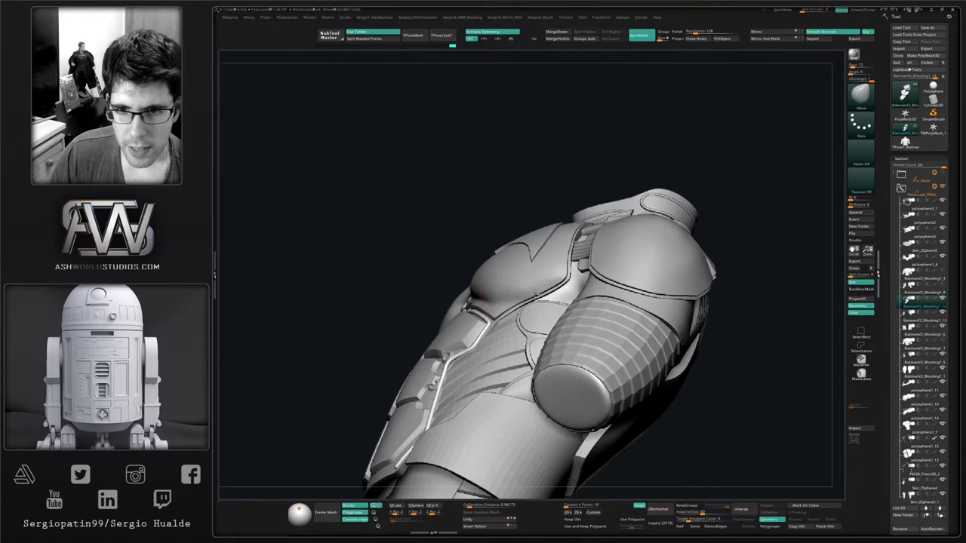
{"action": "mouse_move", "coordinate": [534, 294]}
{"action": "right_mouse_down"}
{"action": "mouse_move", "coordinate": [559, 277]}
{"action": "mouse_move", "coordinate": [571, 281]}
{"action": "right_mouse_up"}
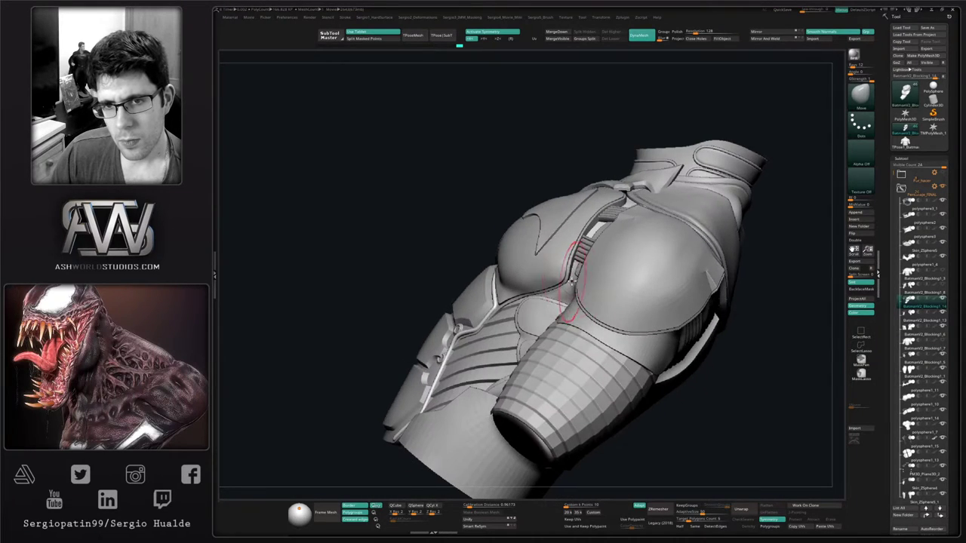
{"action": "mouse_move", "coordinate": [640, 172]}
{"action": "right_mouse_down"}
{"action": "mouse_move", "coordinate": [666, 198]}
{"action": "mouse_move", "coordinate": [638, 208]}
{"action": "mouse_move", "coordinate": [634, 197]}
{"action": "right_mouse_up"}
{"action": "mouse_move", "coordinate": [649, 197]}
{"action": "left_mouse_down"}
{"action": "mouse_move", "coordinate": [625, 185]}
{"action": "mouse_move", "coordinate": [603, 190]}
{"action": "left_mouse_up"}
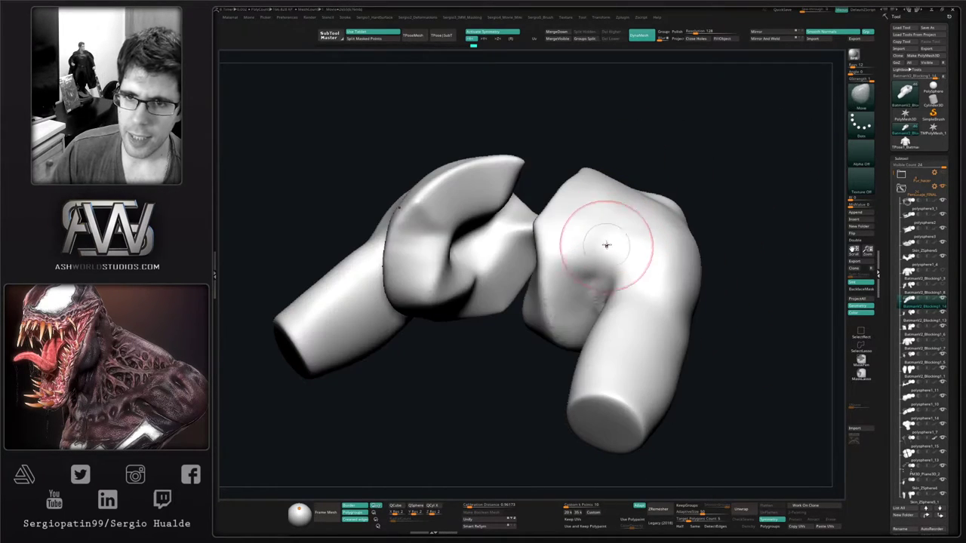
{"action": "key", "text": "f"}
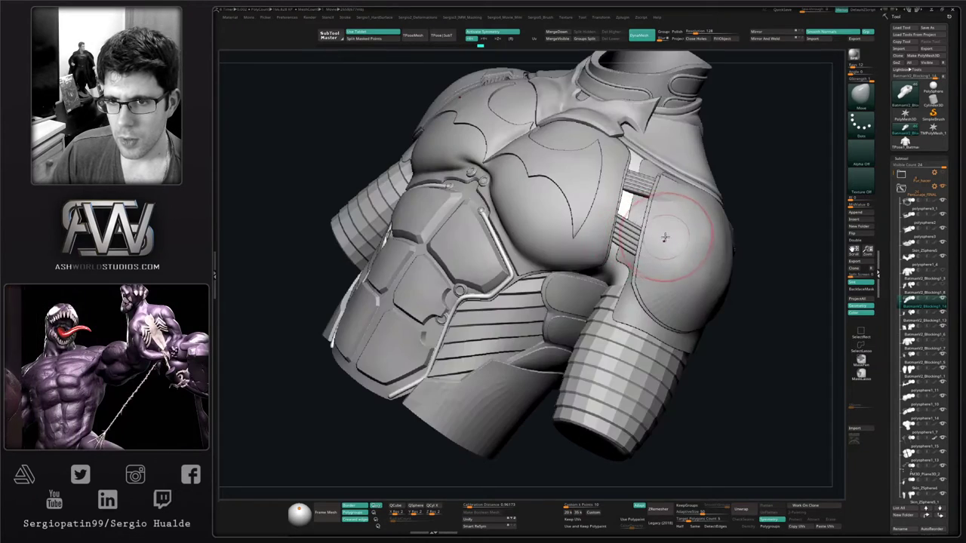
Examine how the chest plate, shoulder pads, straps and sleeves fit together around the armpit from front, side and top
{"action": "left_click_drag", "start_coordinate": [674, 241], "coordinate": [641, 310]}
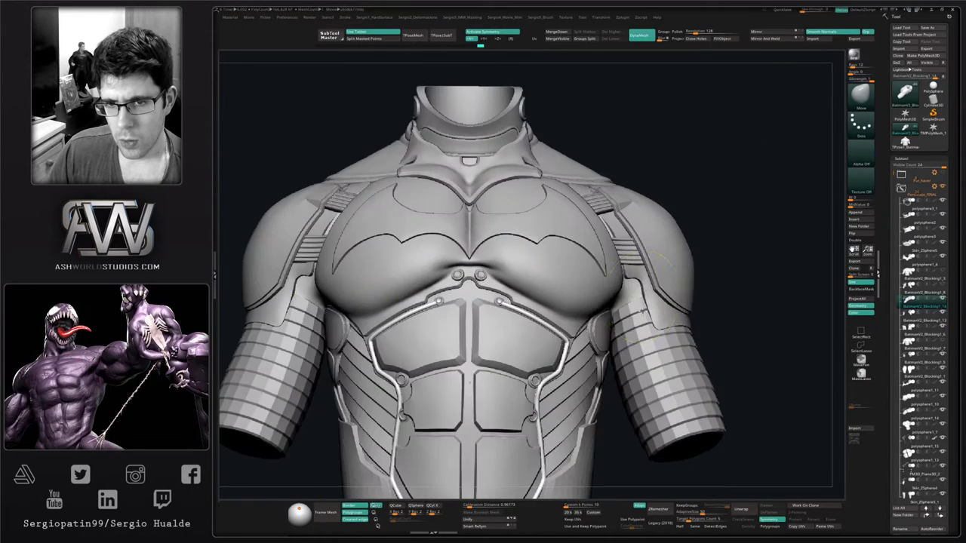
{"action": "mouse_move", "coordinate": [642, 309]}
{"action": "right_mouse_down", "text": "ctrl"}
{"action": "mouse_move", "coordinate": [702, 245]}
{"action": "mouse_move", "coordinate": [716, 280]}
{"action": "right_mouse_up", "text": "ctrl"}
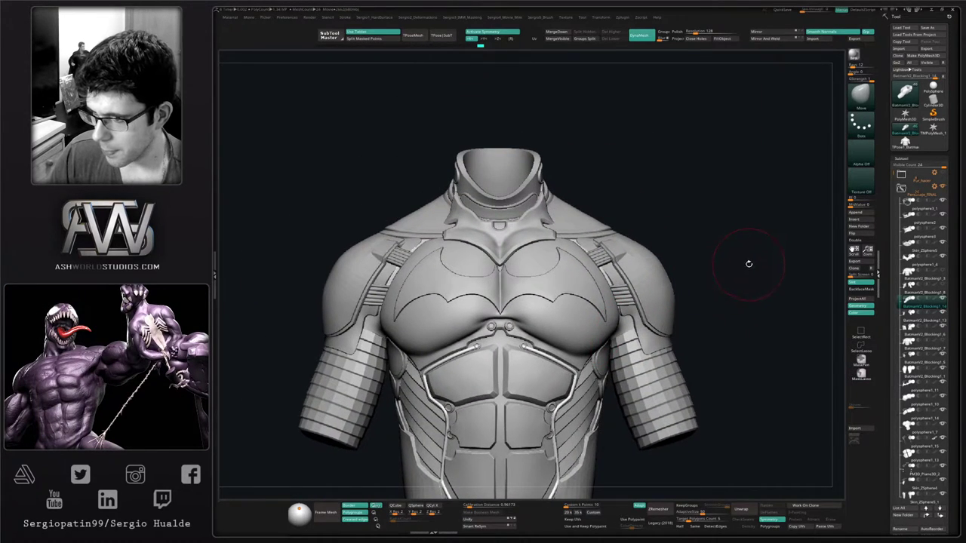
{"action": "left_click_drag", "start_coordinate": [759, 257], "coordinate": [752, 261]}
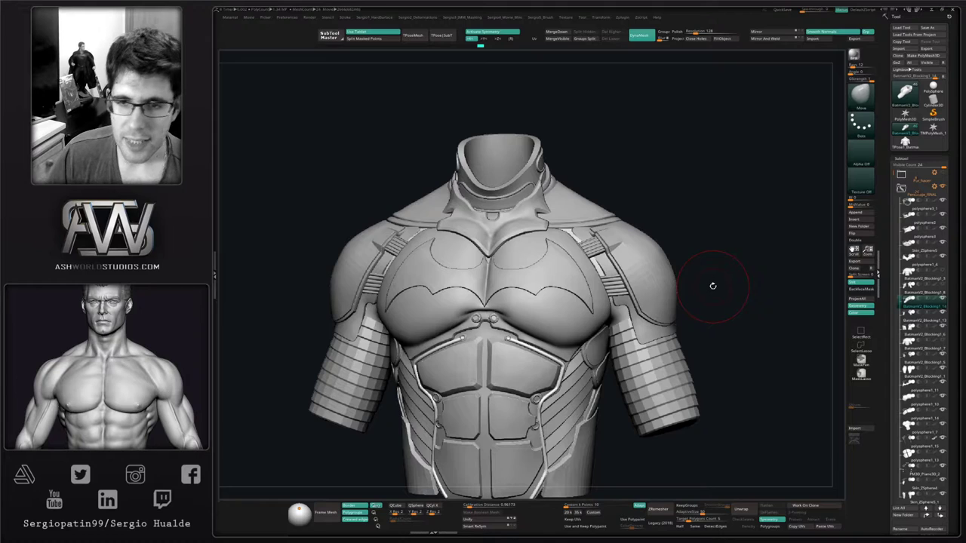
{"action": "right_click_drag", "start_coordinate": [635, 280], "coordinate": [650, 321], "text": "ctrl"}
{"action": "mouse_move", "coordinate": [669, 275]}
{"action": "right_mouse_down", "text": "alt"}
{"action": "mouse_move", "coordinate": [604, 317]}
{"action": "mouse_move", "coordinate": [571, 295]}
{"action": "mouse_move", "coordinate": [579, 315]}
{"action": "mouse_move", "coordinate": [610, 323]}
{"action": "mouse_move", "coordinate": [570, 329]}
{"action": "mouse_move", "coordinate": [556, 322]}
{"action": "mouse_move", "coordinate": [544, 281]}
{"action": "right_mouse_up", "text": "alt"}
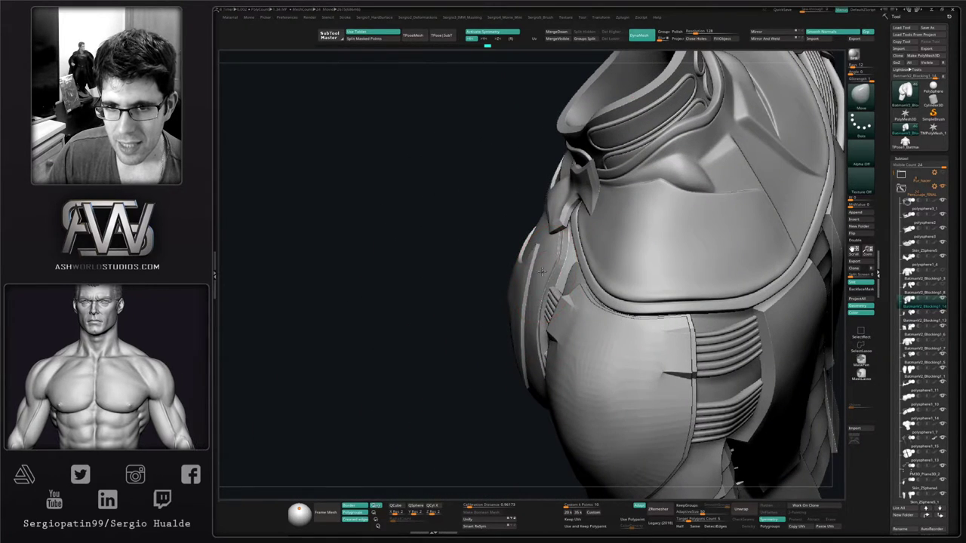
{"action": "left_click_drag", "start_coordinate": [534, 290], "coordinate": [534, 295]}
{"action": "right_click_drag", "start_coordinate": [536, 294], "coordinate": [569, 303]}
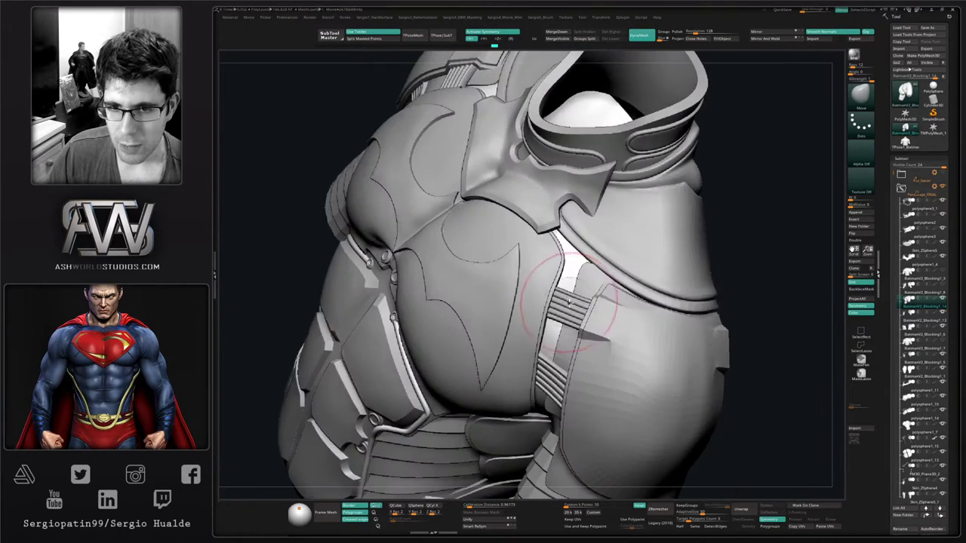
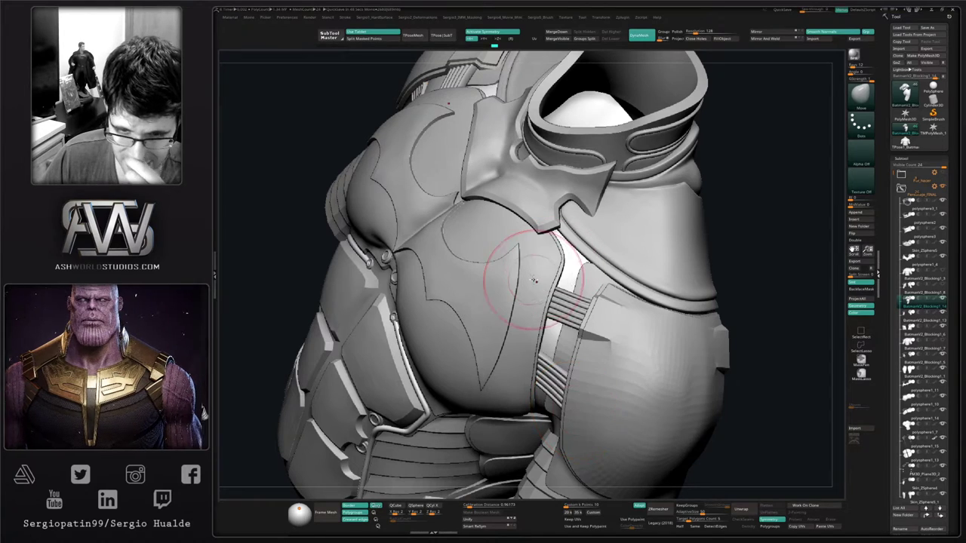
{"action": "right_click_drag", "start_coordinate": [569, 353], "coordinate": [571, 377]}
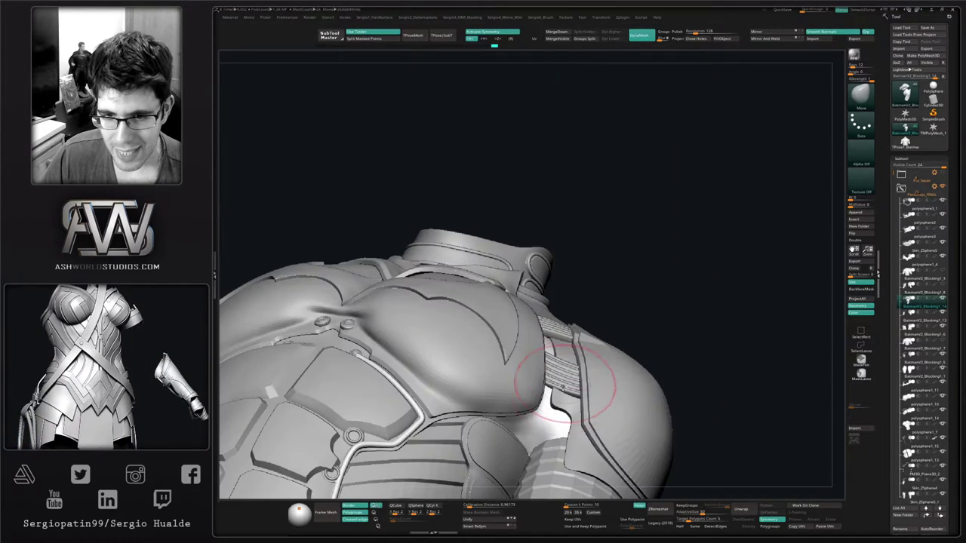
Isolate the under-layer of the shoulders and mask all of it except the front edge at the armpit notch
{"action": "left_click", "coordinate": [558, 412], "text": "alt"}
{"action": "mouse_move", "coordinate": [556, 410]}
{"action": "right_mouse_down", "text": "alt"}
{"action": "mouse_move", "coordinate": [555, 351]}
{"action": "mouse_move", "coordinate": [520, 360]}
{"action": "right_mouse_up", "text": "alt"}
{"action": "mouse_move", "coordinate": [519, 358]}
{"action": "left_mouse_down", "text": "ctrl"}
{"action": "mouse_move", "coordinate": [557, 369]}
{"action": "mouse_move", "coordinate": [550, 308]}
{"action": "left_mouse_up", "text": "ctrl"}
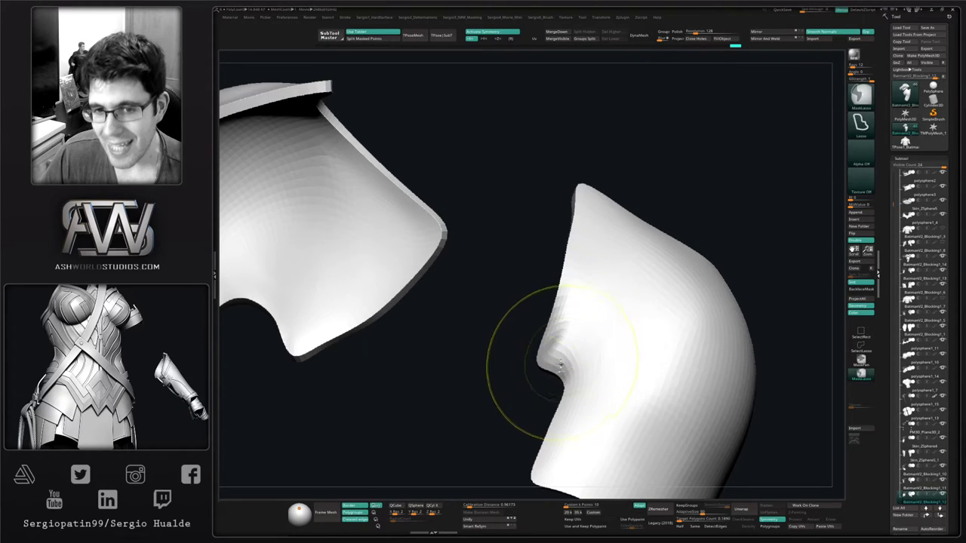
{"action": "left_click", "coordinate": [530, 390], "text": "ctrl"}
{"action": "right_click_drag", "start_coordinate": [554, 384], "coordinate": [534, 358]}
Adjust the unmasked front edge of the shoulder under-layer with the gizmo, clear the mask and bring back the full suit
{"action": "key", "text": "w"}
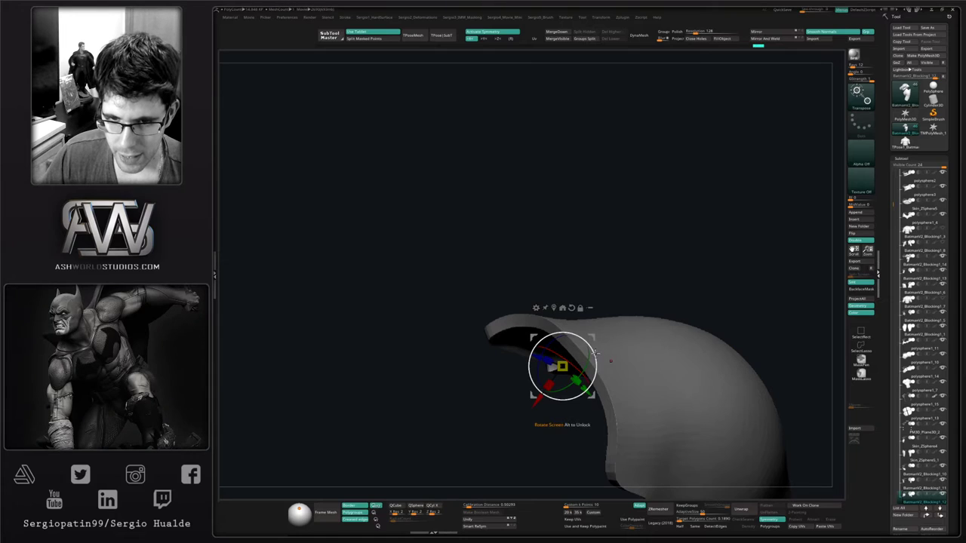
{"action": "left_click_drag", "start_coordinate": [593, 347], "coordinate": [591, 348]}
{"action": "key", "text": "q"}
{"action": "mouse_move", "coordinate": [587, 347]}
{"action": "right_mouse_down"}
{"action": "mouse_move", "coordinate": [582, 403]}
{"action": "mouse_move", "coordinate": [569, 317]}
{"action": "right_mouse_up"}
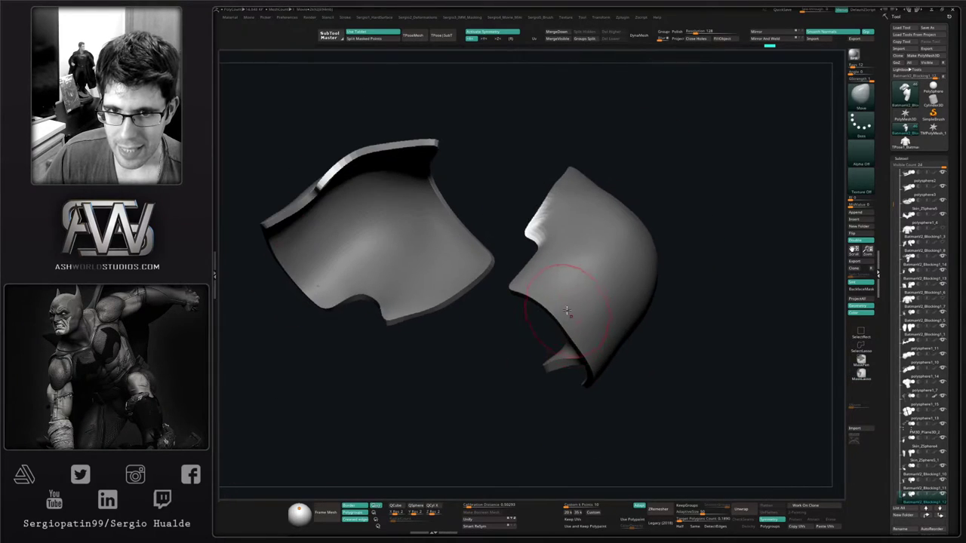
{"action": "left_click_drag", "start_coordinate": [729, 178], "coordinate": [664, 260], "text": "ctrl"}
{"action": "key", "text": "alt+s"}
{"action": "mouse_move", "coordinate": [626, 282]}
{"action": "right_mouse_down"}
{"action": "mouse_move", "coordinate": [549, 271]}
{"action": "mouse_move", "coordinate": [542, 314]}
{"action": "mouse_move", "coordinate": [546, 295]}
{"action": "mouse_move", "coordinate": [535, 311]}
{"action": "mouse_move", "coordinate": [553, 332]}
{"action": "mouse_move", "coordinate": [548, 304]}
{"action": "mouse_move", "coordinate": [560, 293]}
{"action": "mouse_move", "coordinate": [553, 332]}
{"action": "mouse_move", "coordinate": [540, 295]}
{"action": "mouse_move", "coordinate": [571, 293]}
{"action": "right_mouse_up"}
{"action": "key", "text": "s"}
{"action": "key", "text": "s"}
{"action": "left_click_drag", "start_coordinate": [571, 293], "coordinate": [676, 300]}
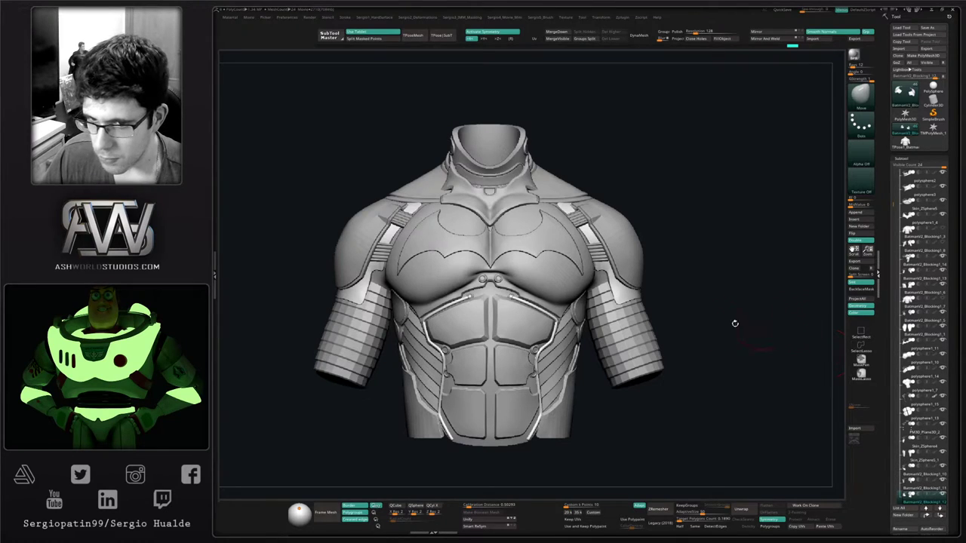
Duplicate the undersuit arms and make the copy the active subtool
{"action": "left_click", "coordinate": [645, 351], "text": "alt"}
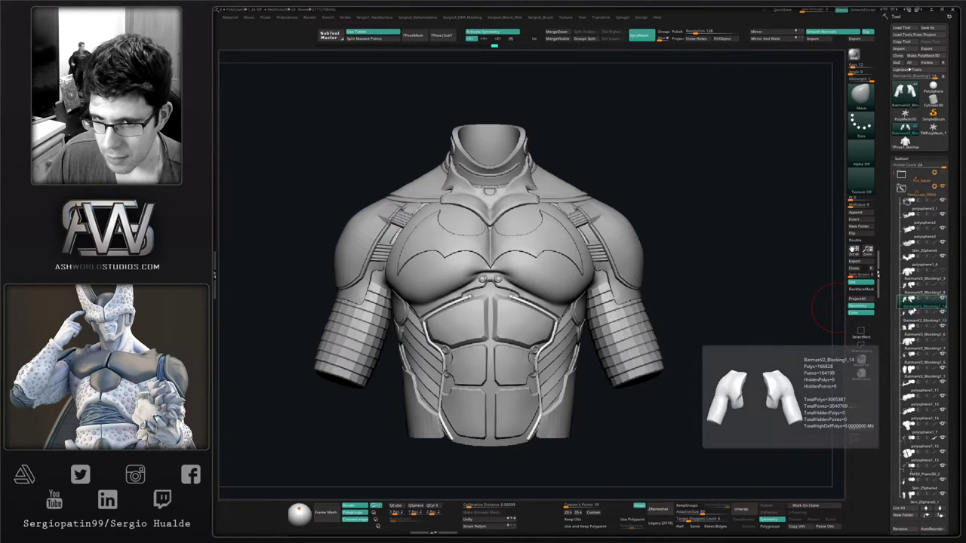
{"action": "left_click", "coordinate": [917, 293]}
{"action": "key", "text": "Delete"}
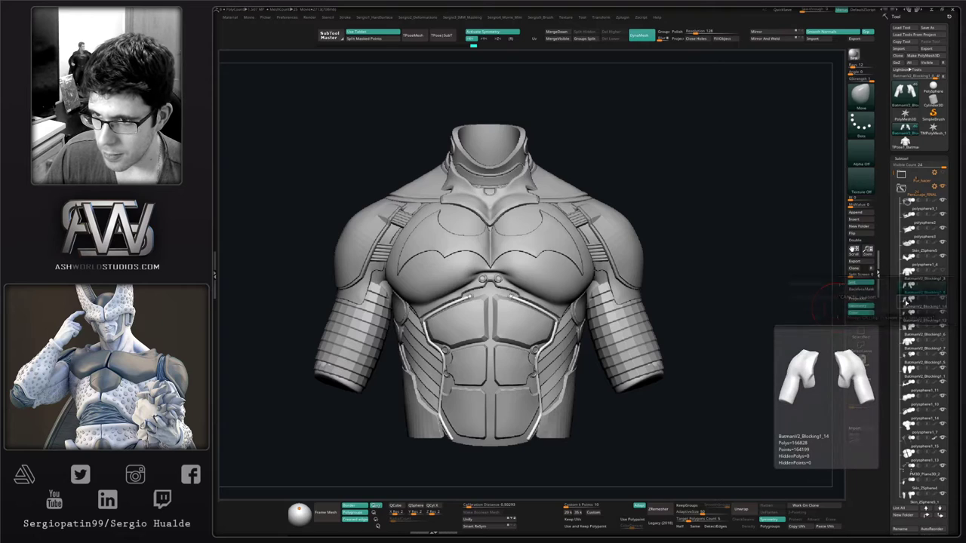
{"action": "left_click", "coordinate": [862, 318]}
{"action": "key", "text": "ctrl+shift+d"}
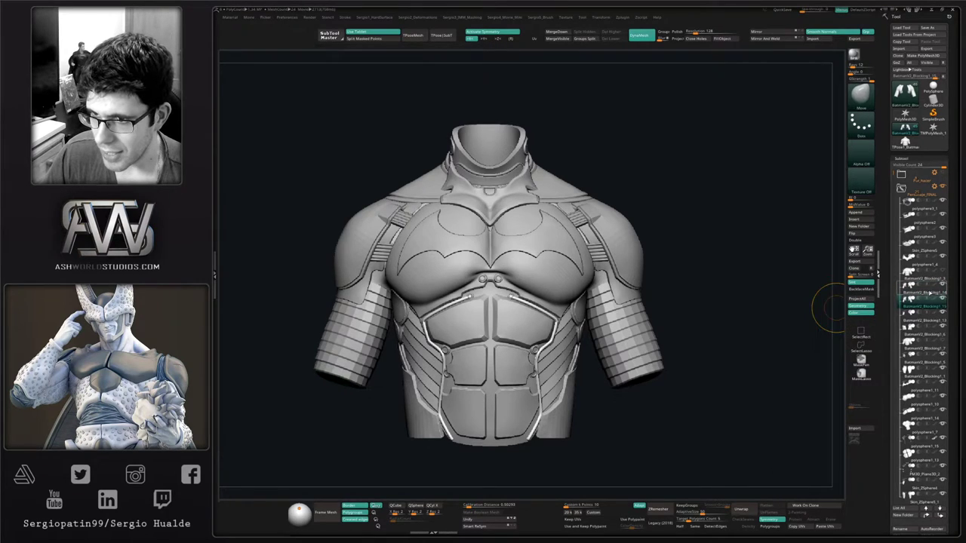
{"action": "left_click", "coordinate": [917, 303]}
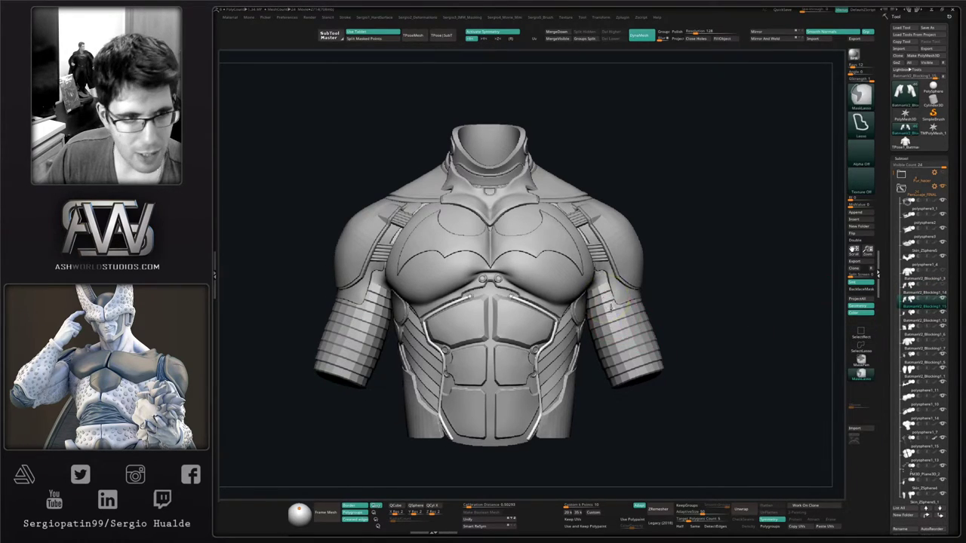
Isolate the duplicated arms and build up a raised band across the upper arm below the armpit with the ClayBuildup brush
{"action": "right_click_drag", "start_coordinate": [615, 308], "coordinate": [612, 287], "text": "ctrl"}
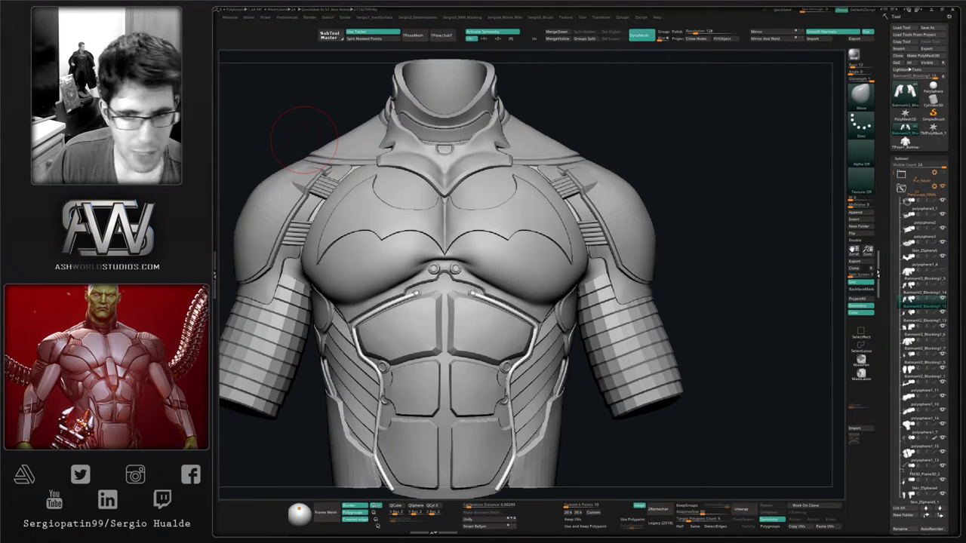
{"action": "key", "text": "alt+s"}
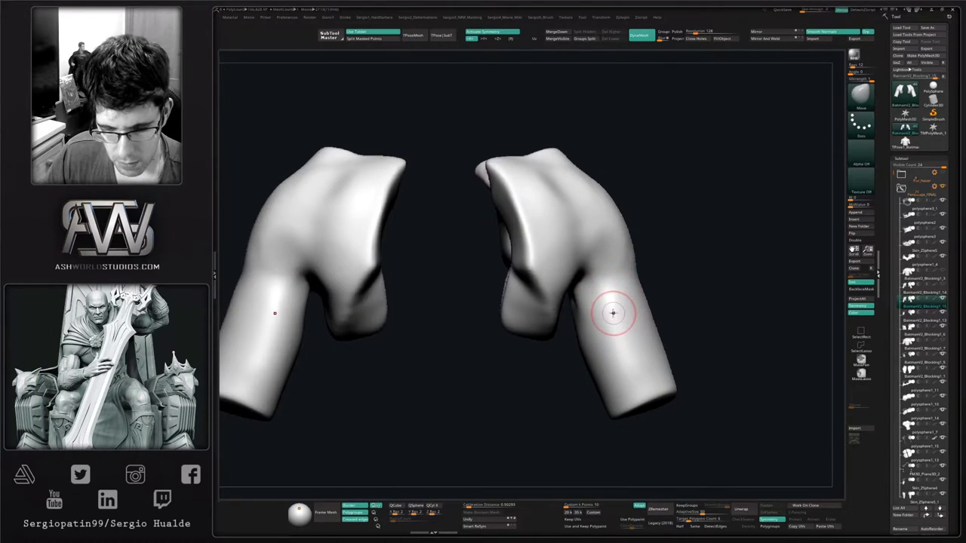
{"action": "key", "text": "b"}
{"action": "key", "text": "c"}
{"action": "key", "text": "b"}
{"action": "left_click_drag", "start_coordinate": [590, 303], "coordinate": [617, 296]}
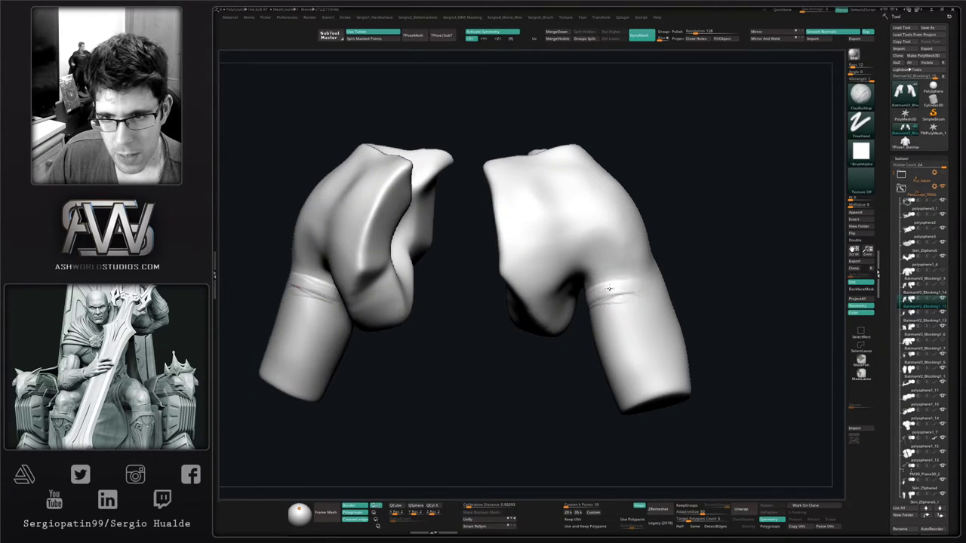
{"action": "left_click_drag", "start_coordinate": [589, 291], "coordinate": [646, 295]}
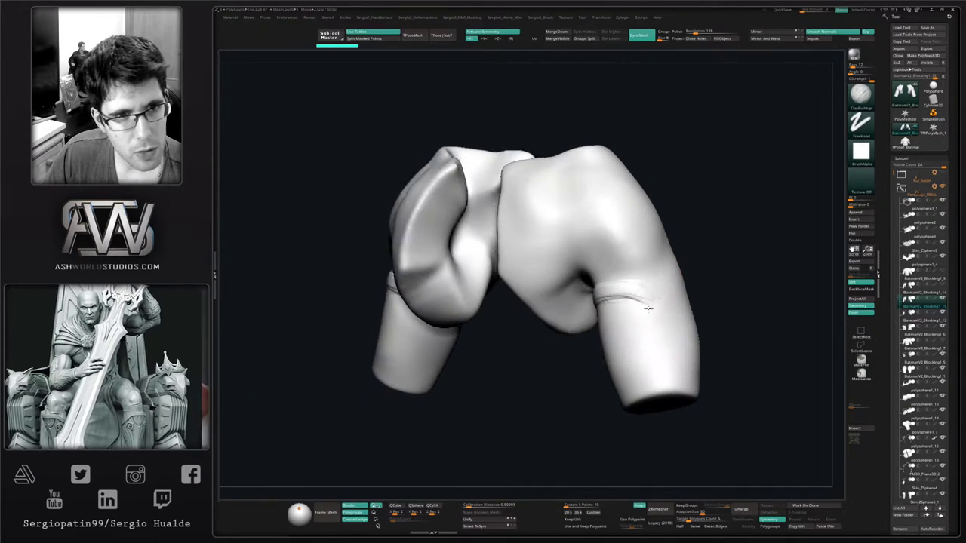
Continue the raised ClayBuildup outline down the outer side of the upper arm and across its lower end
{"action": "right_click_drag", "start_coordinate": [648, 308], "coordinate": [653, 308]}
{"action": "left_click_drag", "start_coordinate": [645, 306], "coordinate": [649, 369]}
{"action": "mouse_move", "coordinate": [644, 328]}
{"action": "left_mouse_down"}
{"action": "mouse_move", "coordinate": [659, 365]}
{"action": "mouse_move", "coordinate": [641, 388]}
{"action": "mouse_move", "coordinate": [617, 393]}
{"action": "left_mouse_up"}
{"action": "right_click_drag", "start_coordinate": [617, 392], "coordinate": [626, 408]}
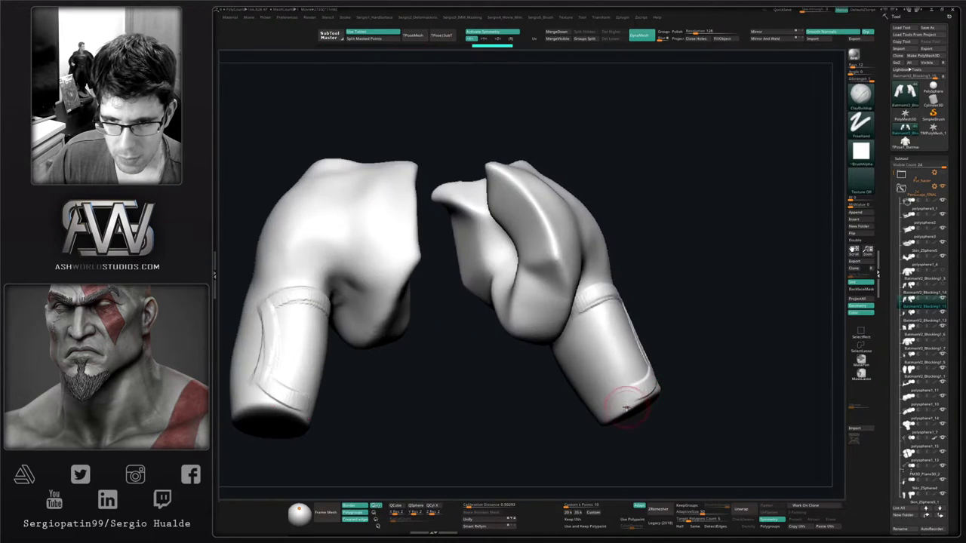
{"action": "left_click_drag", "start_coordinate": [637, 390], "coordinate": [610, 398]}
{"action": "right_click_drag", "start_coordinate": [609, 396], "coordinate": [611, 365]}
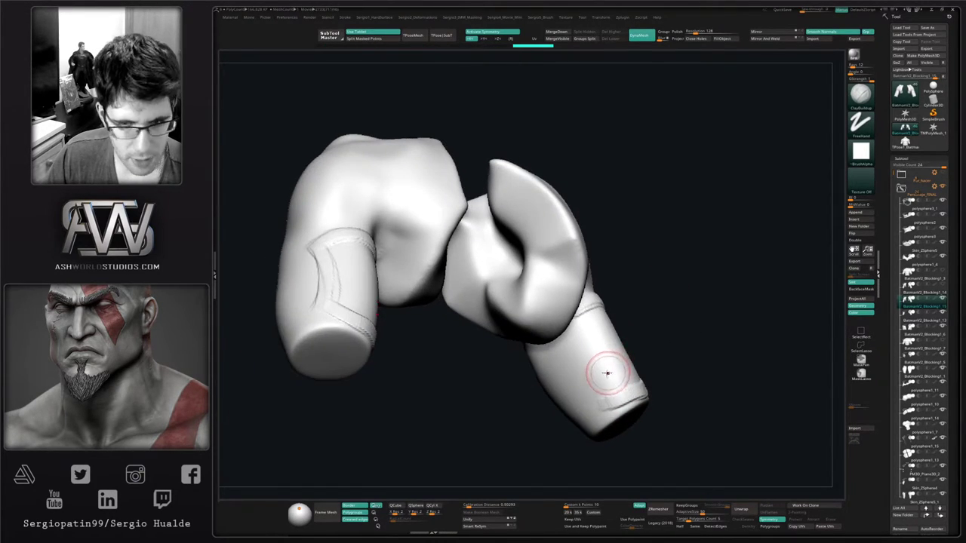
Close the raised outline along the inner side of the upper arm and thicken its lower corner with ClayBuildup strokes
{"action": "left_click_drag", "start_coordinate": [577, 347], "coordinate": [606, 393]}
{"action": "right_click_drag", "start_coordinate": [607, 396], "coordinate": [582, 362]}
{"action": "left_click_drag", "start_coordinate": [580, 352], "coordinate": [601, 403]}
{"action": "left_click_drag", "start_coordinate": [576, 332], "coordinate": [606, 394]}
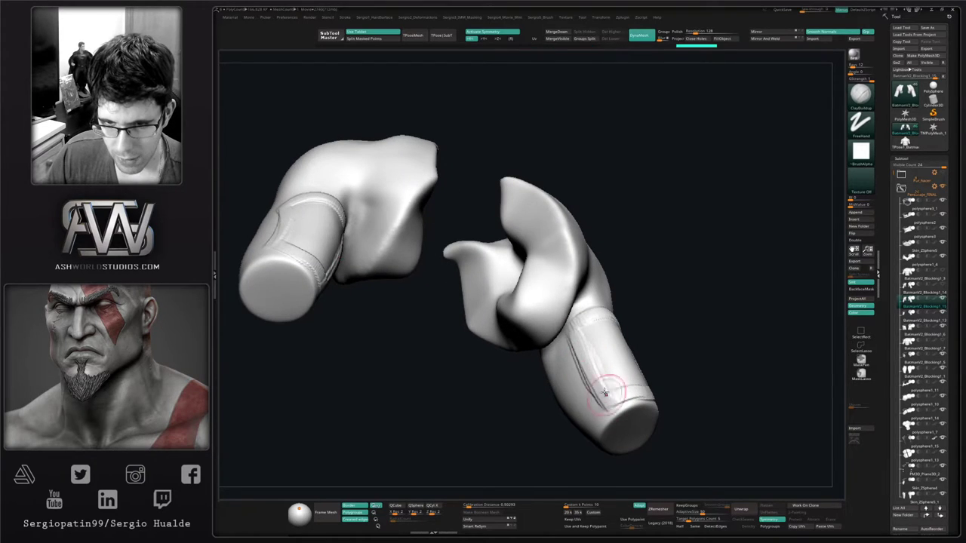
{"action": "right_click_drag", "start_coordinate": [610, 385], "coordinate": [614, 415]}
{"action": "left_click_drag", "start_coordinate": [608, 393], "coordinate": [627, 378]}
{"action": "right_click_drag", "start_coordinate": [627, 379], "coordinate": [642, 400]}
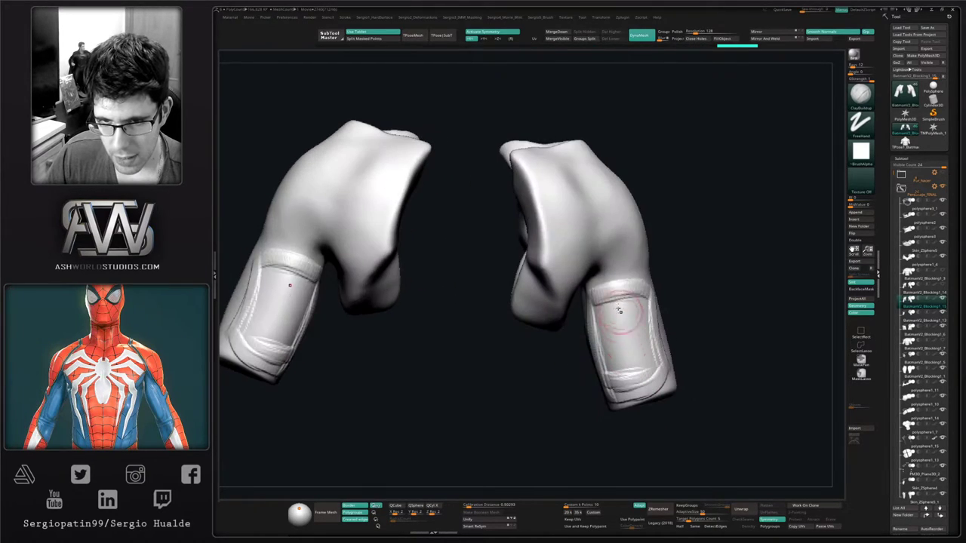
Fill the outlined front of the upper arm with crossing ClayBuildup strokes to add volume
{"action": "mouse_move", "coordinate": [621, 309]}
{"action": "left_mouse_down"}
{"action": "mouse_move", "coordinate": [631, 362]}
{"action": "mouse_move", "coordinate": [619, 384]}
{"action": "mouse_move", "coordinate": [658, 371]}
{"action": "left_mouse_up"}
{"action": "right_click_drag", "start_coordinate": [659, 361], "coordinate": [648, 368]}
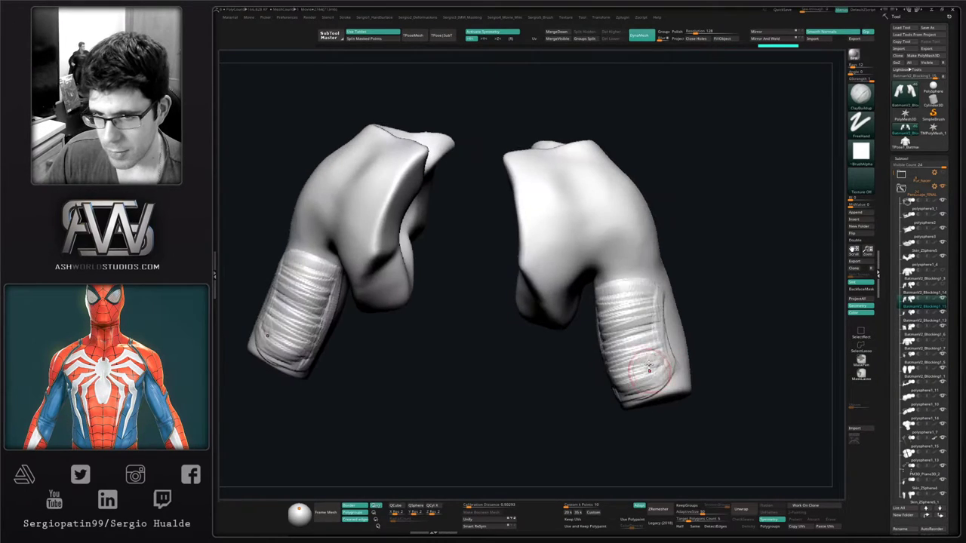
{"action": "left_click_drag", "start_coordinate": [656, 350], "coordinate": [621, 362]}
{"action": "right_click_drag", "start_coordinate": [621, 362], "coordinate": [612, 325]}
{"action": "mouse_move", "coordinate": [603, 302]}
{"action": "left_mouse_down"}
{"action": "mouse_move", "coordinate": [625, 390]}
{"action": "mouse_move", "coordinate": [605, 300]}
{"action": "left_mouse_up"}
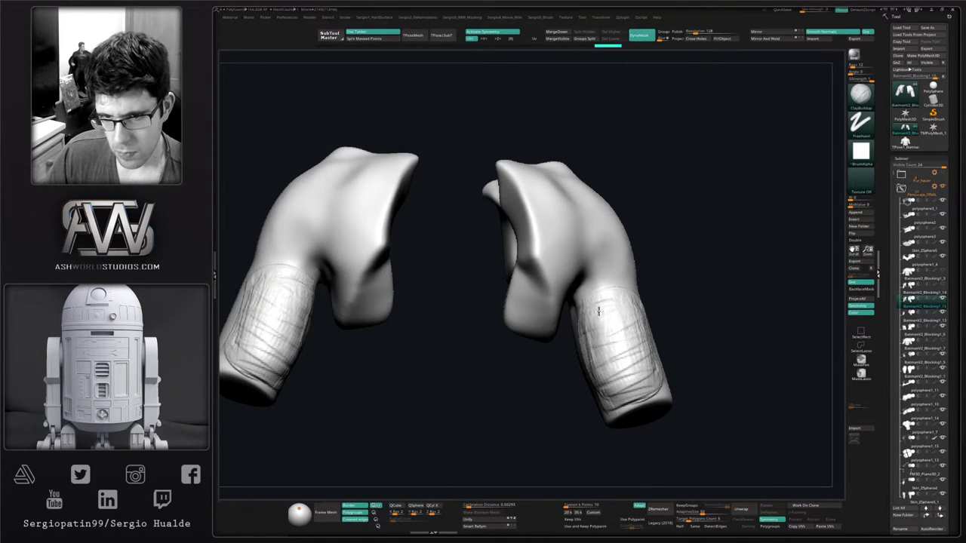
Show the full suit and pull the built-up upper arm outward over the segmented sleeve with the Move brush
{"action": "right_click_drag", "start_coordinate": [641, 317], "coordinate": [627, 392]}
{"action": "key", "text": "alt+s"}
{"action": "mouse_move", "coordinate": [658, 360]}
{"action": "right_mouse_down"}
{"action": "mouse_move", "coordinate": [656, 339]}
{"action": "mouse_move", "coordinate": [663, 356]}
{"action": "right_mouse_up"}
{"action": "key", "text": "b"}
{"action": "key", "text": "m"}
{"action": "key", "text": "v"}
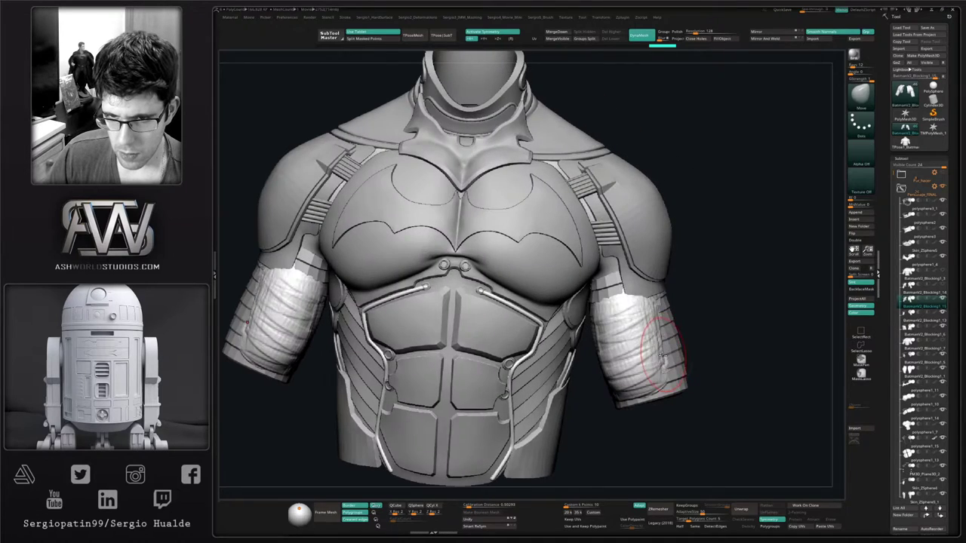
{"action": "left_click_drag", "start_coordinate": [664, 380], "coordinate": [672, 377]}
{"action": "left_click_drag", "start_coordinate": [656, 336], "coordinate": [663, 332]}
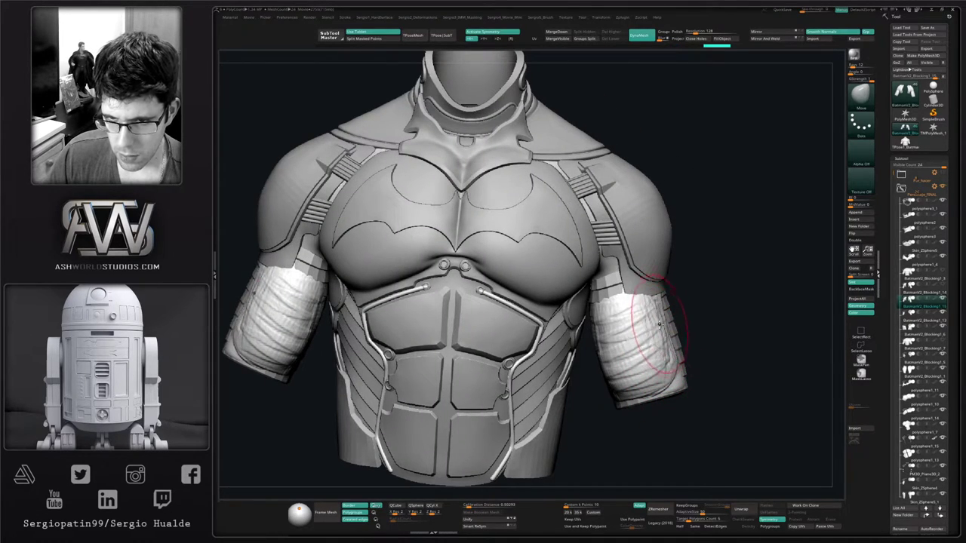
{"action": "right_click_drag", "start_coordinate": [664, 344], "coordinate": [665, 332]}
{"action": "left_click_drag", "start_coordinate": [666, 326], "coordinate": [640, 303]}
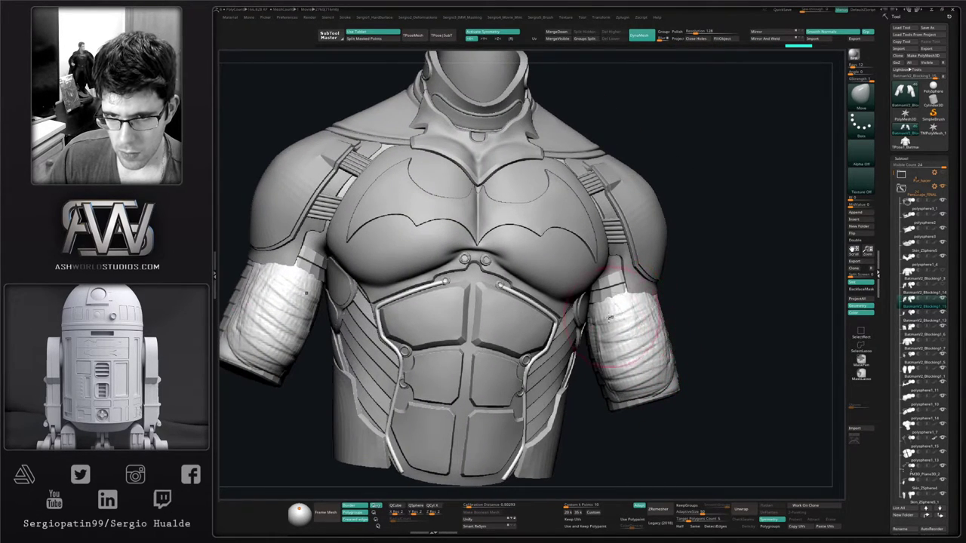
Move the inner and upper edges of the built-up arm surface so they cover the front of the sleeve near the armpit
{"action": "right_click_drag", "start_coordinate": [626, 321], "coordinate": [649, 279]}
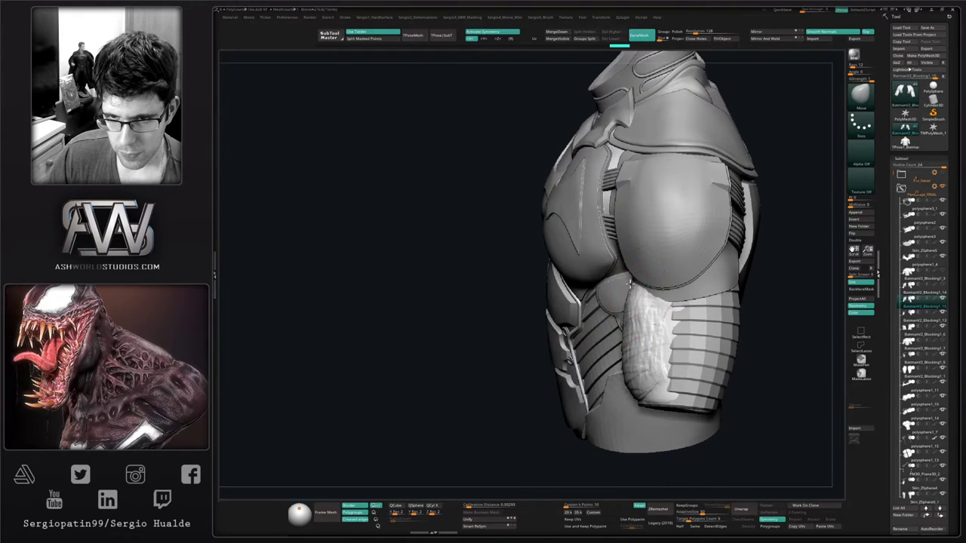
{"action": "right_click_drag", "start_coordinate": [623, 338], "coordinate": [676, 320]}
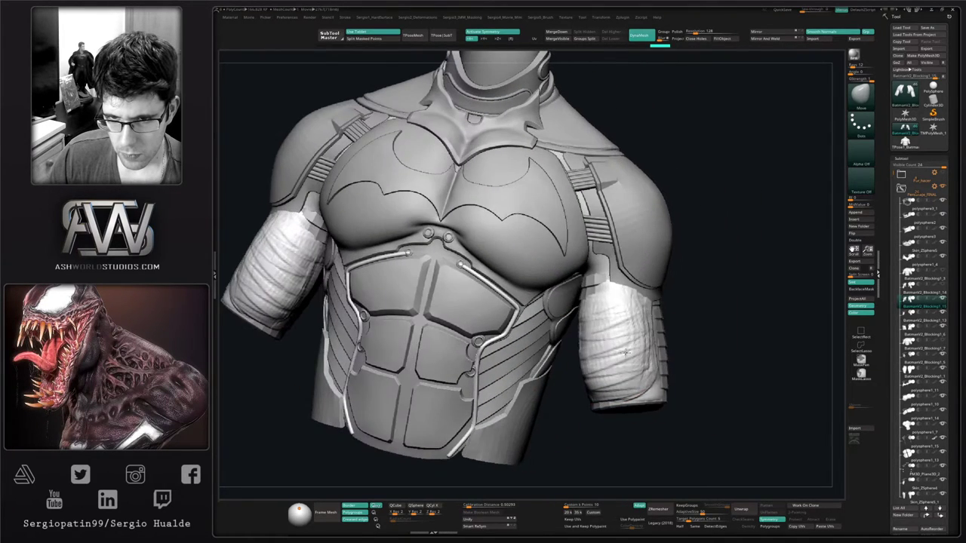
{"action": "left_click_drag", "start_coordinate": [613, 326], "coordinate": [605, 328]}
{"action": "mouse_move", "coordinate": [605, 309]}
{"action": "right_mouse_down"}
{"action": "mouse_move", "coordinate": [603, 294]}
{"action": "mouse_move", "coordinate": [594, 299]}
{"action": "right_mouse_up"}
{"action": "left_click_drag", "start_coordinate": [598, 301], "coordinate": [598, 305]}
{"action": "right_click_drag", "start_coordinate": [591, 308], "coordinate": [591, 306]}
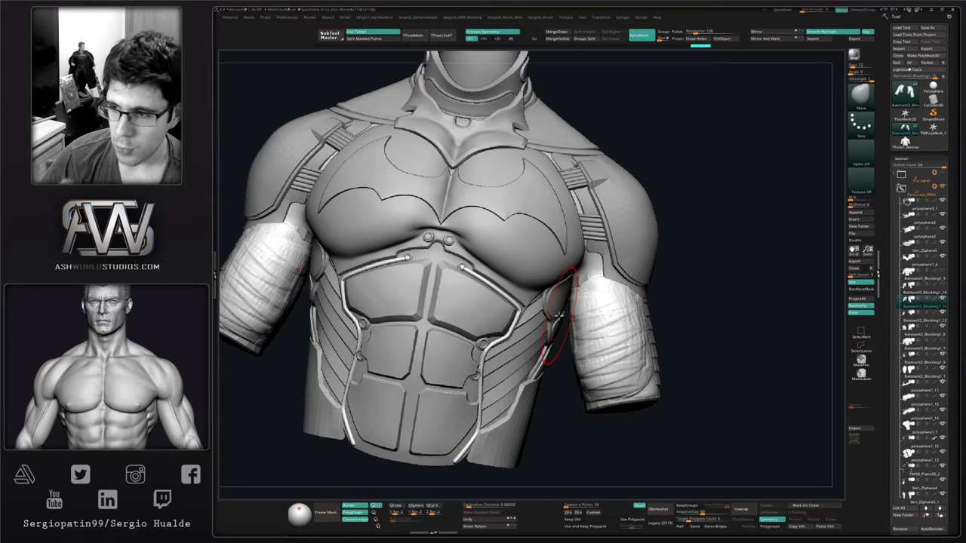
Isolate the duplicated arms in front view and mask both upper arms below the shoulder down to their open ends
{"action": "left_click_drag", "start_coordinate": [685, 342], "coordinate": [675, 339]}
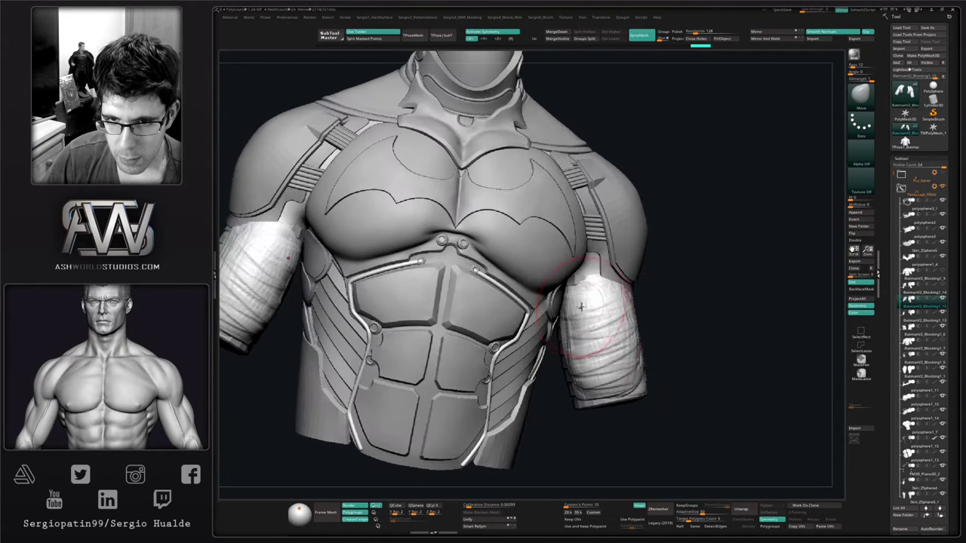
{"action": "key", "text": "alt+s"}
{"action": "mouse_move", "coordinate": [483, 306]}
{"action": "left_mouse_down"}
{"action": "mouse_move", "coordinate": [624, 316]}
{"action": "mouse_move", "coordinate": [701, 350]}
{"action": "mouse_move", "coordinate": [670, 369]}
{"action": "mouse_move", "coordinate": [650, 333]}
{"action": "left_mouse_up"}
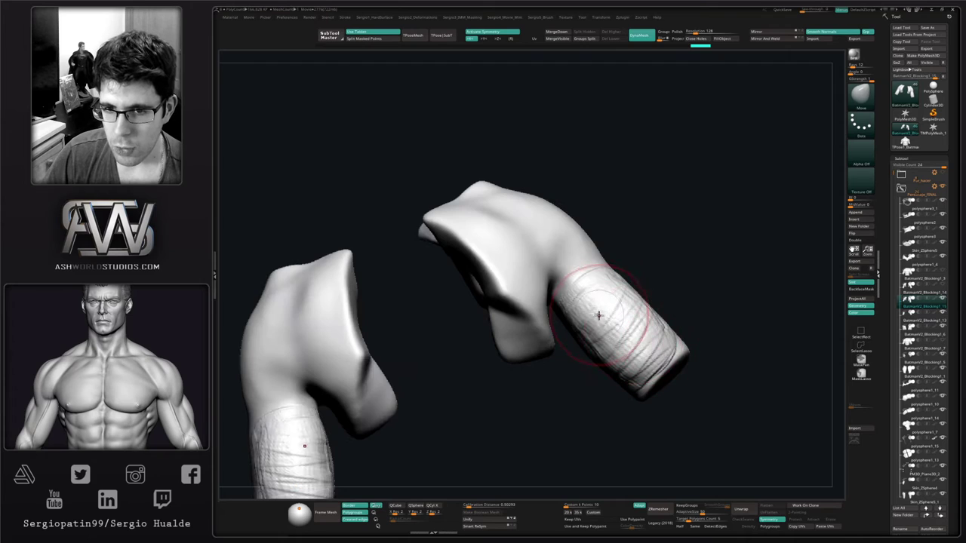
{"action": "left_click_drag", "start_coordinate": [579, 363], "coordinate": [586, 360], "text": "shift"}
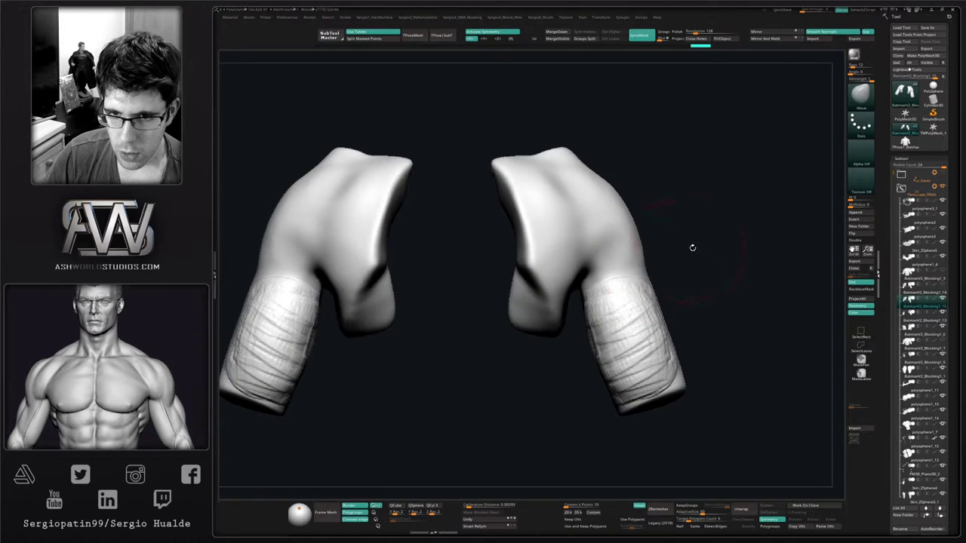
{"action": "mouse_move", "coordinate": [694, 214]}
{"action": "left_mouse_down", "text": "ctrl"}
{"action": "mouse_move", "coordinate": [613, 230]}
{"action": "mouse_move", "coordinate": [590, 264]}
{"action": "mouse_move", "coordinate": [693, 455]}
{"action": "mouse_move", "coordinate": [695, 441]}
{"action": "left_mouse_up", "text": "ctrl"}
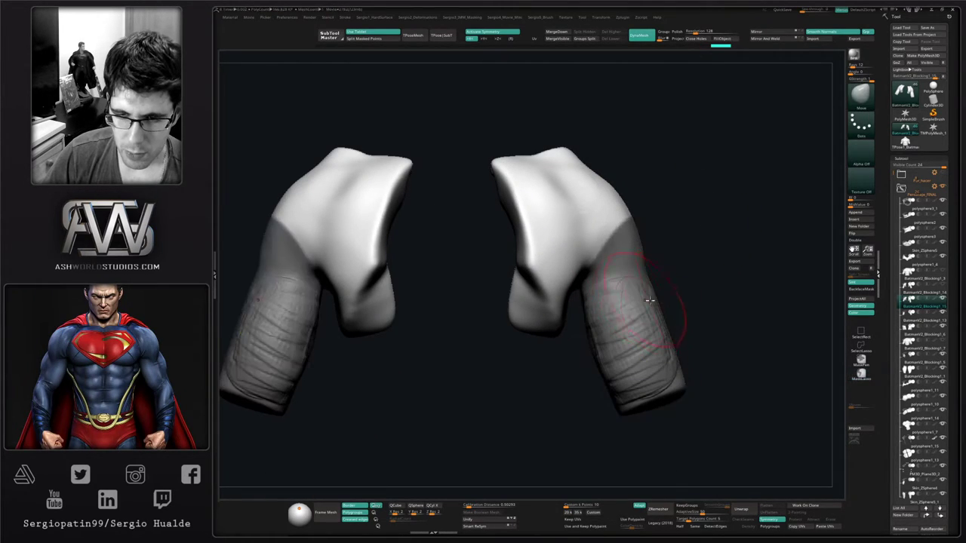
Clear the mask, cut the outer upper arm off the shoulder diagonally with SliceCurve, and mirror the cut to the other arm
{"action": "mouse_move", "coordinate": [561, 387]}
{"action": "left_mouse_down", "text": "ctrl"}
{"action": "mouse_move", "coordinate": [555, 364]}
{"action": "mouse_move", "coordinate": [651, 110]}
{"action": "left_mouse_up", "text": "ctrl"}
{"action": "key", "text": "ctrl+z"}
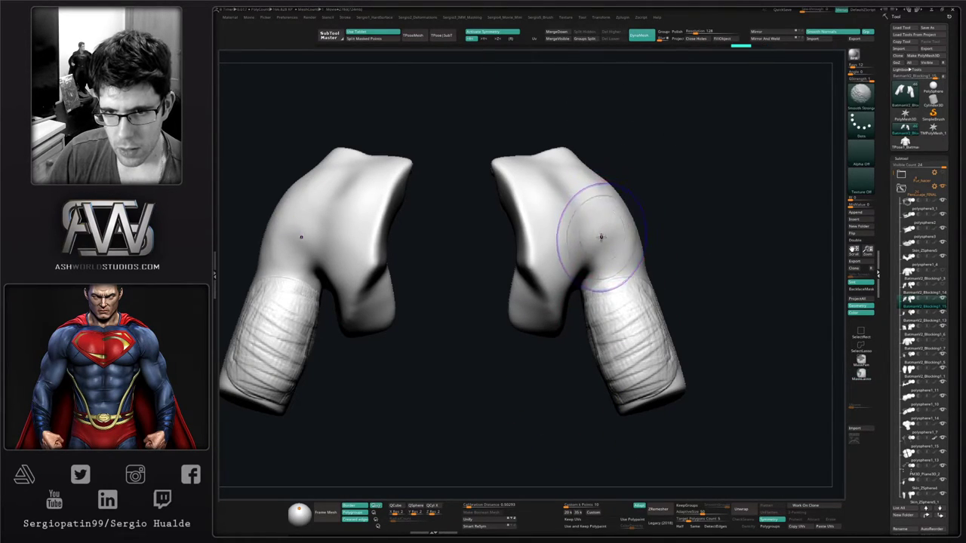
{"action": "key", "text": "shift+f"}
{"action": "key", "text": "ctrl+w"}
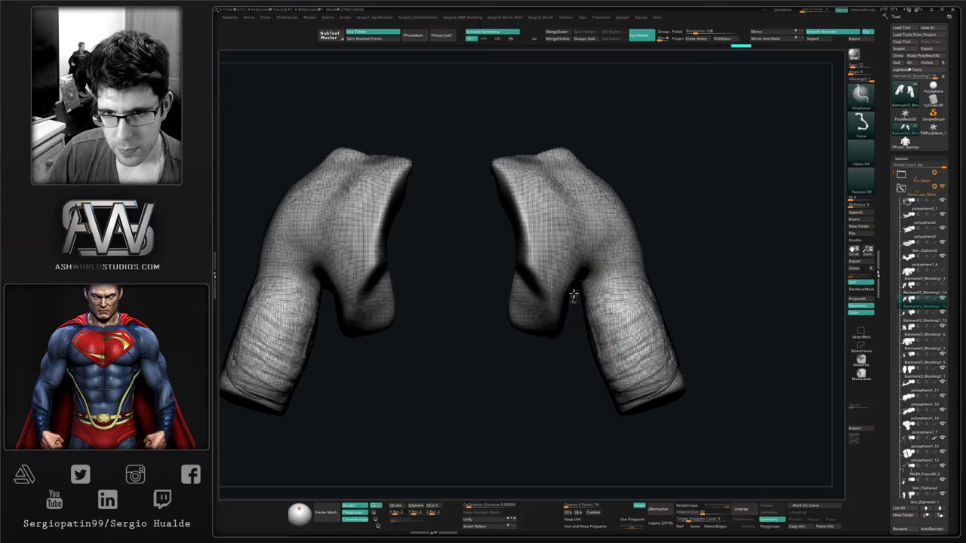
{"action": "left_click_drag", "start_coordinate": [571, 298], "coordinate": [635, 125], "text": "ctrl+shift"}
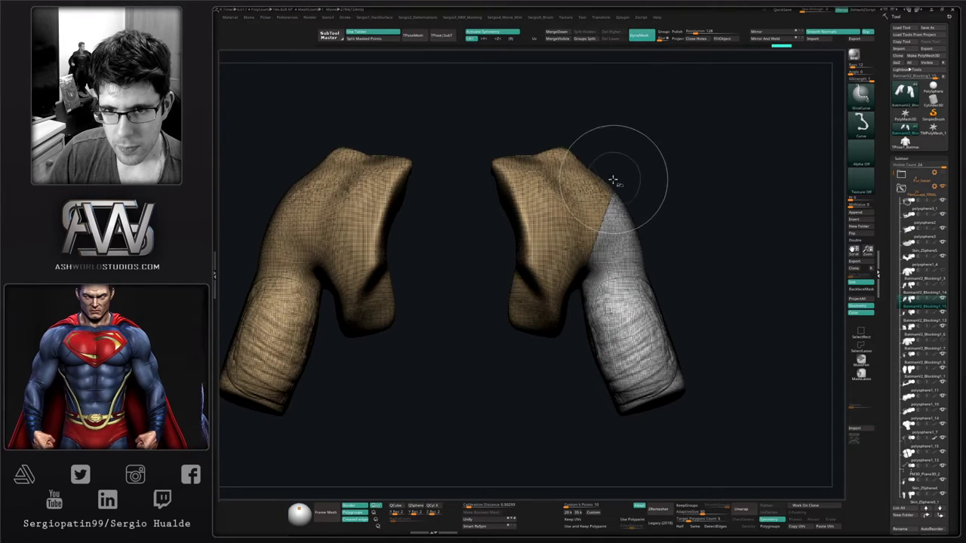
{"action": "left_click", "coordinate": [759, 32]}
{"action": "left_click", "coordinate": [762, 39]}
Keep only the two cut upper-arm sections, delete the shoulder parts, and remesh the pieces with DynaMesh
{"action": "left_click", "coordinate": [616, 269], "text": "ctrl+shift"}
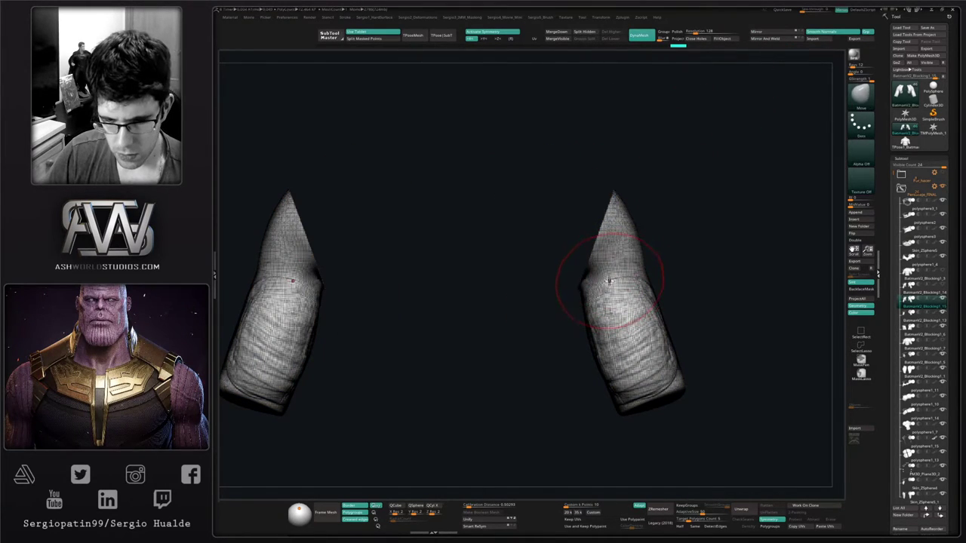
{"action": "key", "text": "Delete"}
{"action": "key", "text": "shift+f"}
{"action": "left_click_drag", "start_coordinate": [681, 266], "coordinate": [695, 293], "text": "ctrl"}
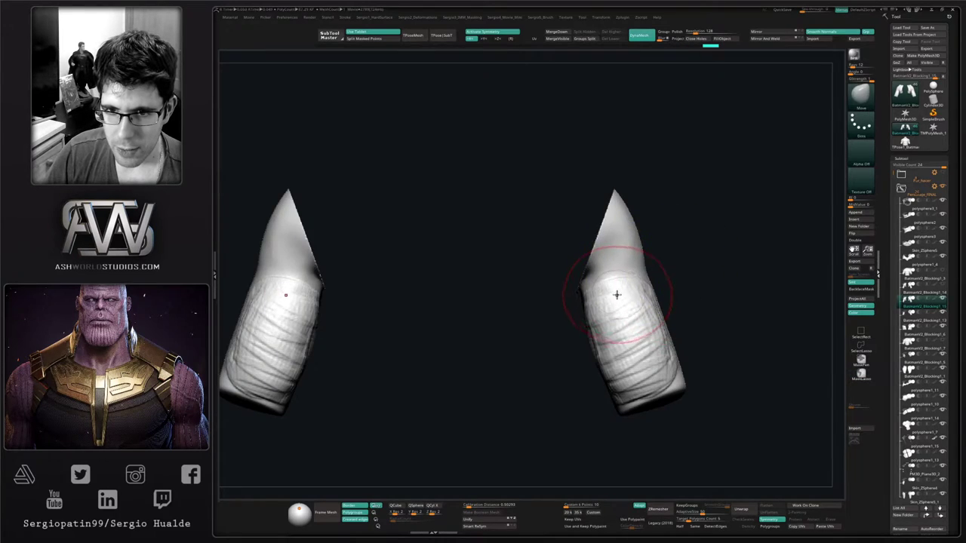
Smooth the wrinkled front panel of the upper arm with the stronger smoothing brush, from its inner side around to the outer side
{"action": "right_click_drag", "start_coordinate": [617, 293], "coordinate": [653, 329]}
{"action": "left_click_drag", "start_coordinate": [582, 224], "coordinate": [570, 204], "text": "shift"}
{"action": "key", "text": "5"}
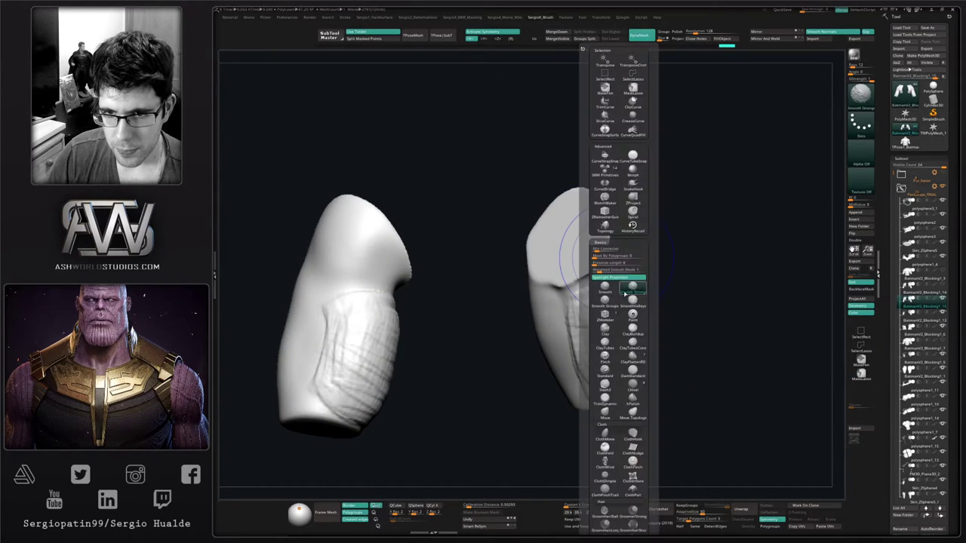
{"action": "left_click", "coordinate": [634, 288]}
{"action": "right_click_drag", "start_coordinate": [611, 327], "coordinate": [588, 328]}
{"action": "left_click_drag", "start_coordinate": [602, 329], "coordinate": [614, 361], "text": "shift"}
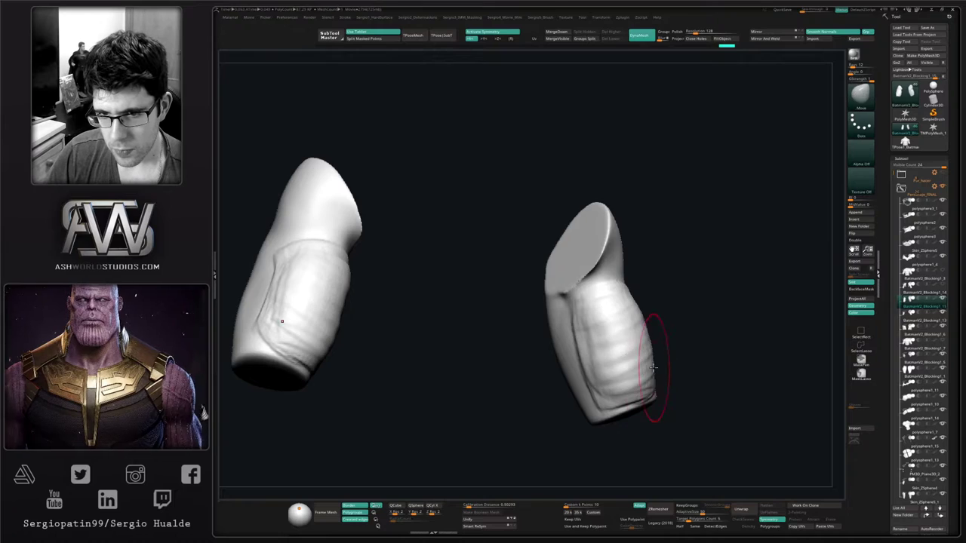
{"action": "right_click_drag", "start_coordinate": [616, 360], "coordinate": [632, 295]}
{"action": "left_click_drag", "start_coordinate": [633, 295], "coordinate": [656, 355], "text": "shift"}
{"action": "right_click_drag", "start_coordinate": [656, 355], "coordinate": [683, 353]}
{"action": "left_click_drag", "start_coordinate": [685, 352], "coordinate": [679, 360], "text": "shift"}
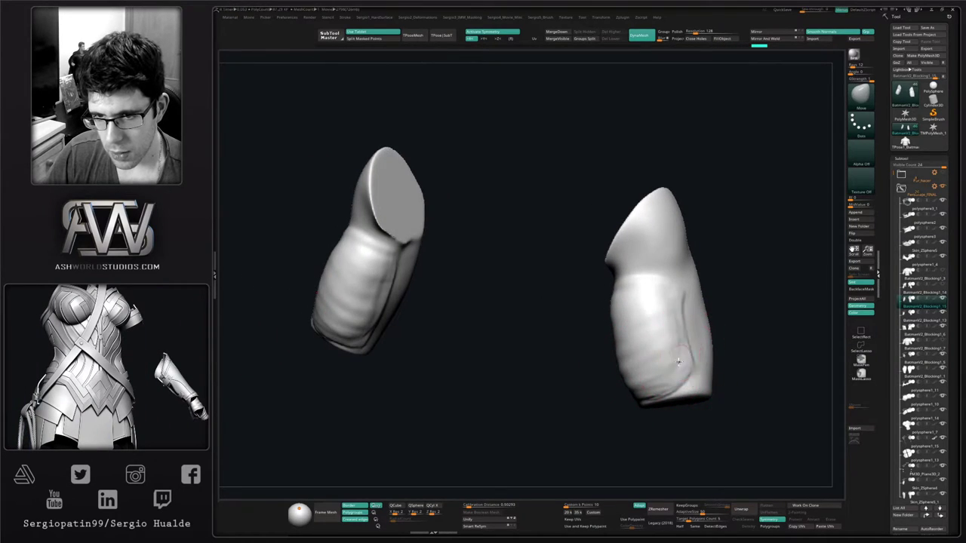
Build up the inner part of the upper arm's front panel with ClayBuildup strokes along its length
{"action": "mouse_move", "coordinate": [687, 360]}
{"action": "right_mouse_down"}
{"action": "mouse_move", "coordinate": [667, 363]}
{"action": "mouse_move", "coordinate": [658, 348]}
{"action": "mouse_move", "coordinate": [655, 371]}
{"action": "mouse_move", "coordinate": [643, 329]}
{"action": "right_mouse_up"}
{"action": "key", "text": "b"}
{"action": "key", "text": "c"}
{"action": "key", "text": "b"}
{"action": "key", "text": "space"}
{"action": "mouse_move", "coordinate": [595, 347]}
{"action": "left_mouse_down"}
{"action": "mouse_move", "coordinate": [653, 344]}
{"action": "mouse_move", "coordinate": [664, 370]}
{"action": "left_mouse_up"}
{"action": "right_click_drag", "start_coordinate": [664, 369], "coordinate": [689, 340]}
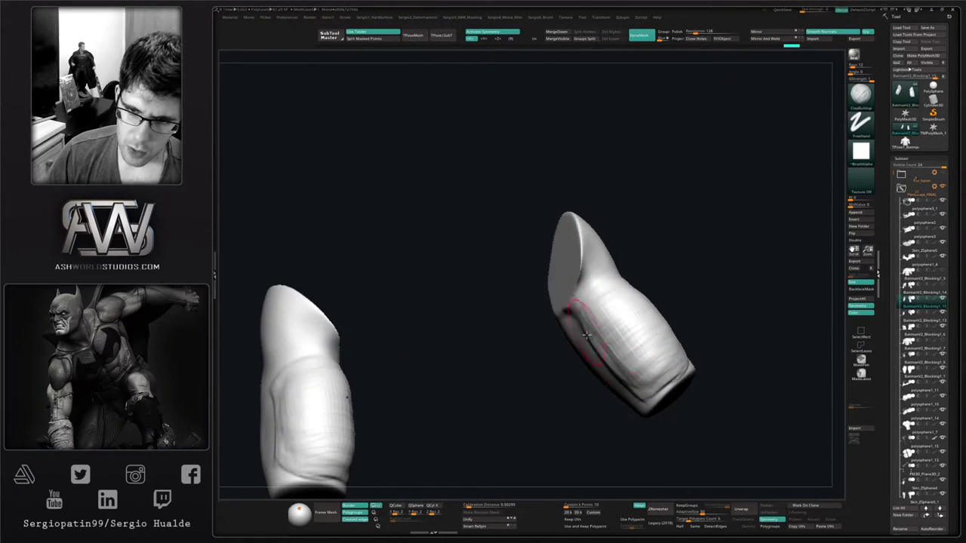
{"action": "right_click_drag", "start_coordinate": [664, 403], "coordinate": [658, 363], "text": "ctrl"}
{"action": "mouse_move", "coordinate": [658, 364]}
{"action": "right_mouse_down"}
{"action": "mouse_move", "coordinate": [652, 349]}
{"action": "mouse_move", "coordinate": [667, 364]}
{"action": "mouse_move", "coordinate": [636, 384]}
{"action": "mouse_move", "coordinate": [635, 327]}
{"action": "right_mouse_up"}
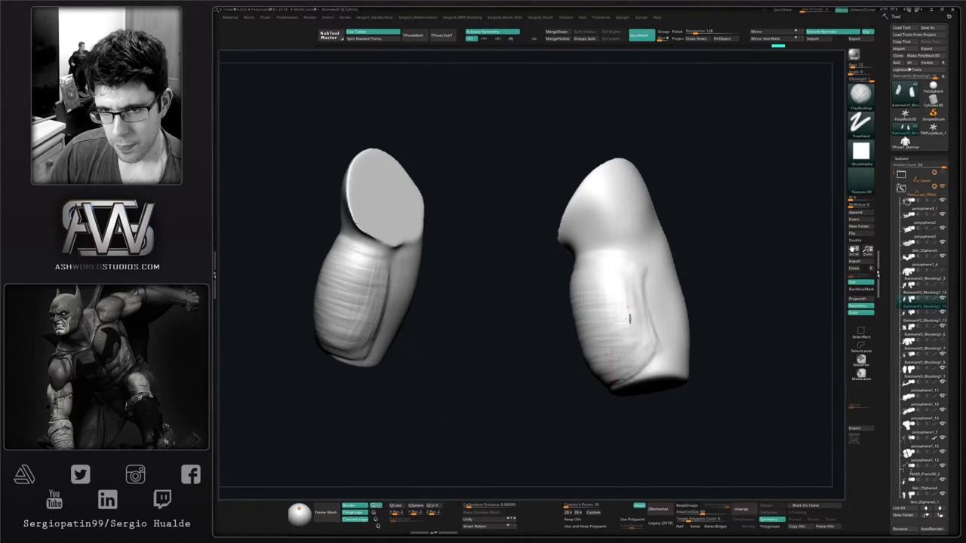
{"action": "right_click_drag", "start_coordinate": [665, 366], "coordinate": [667, 329]}
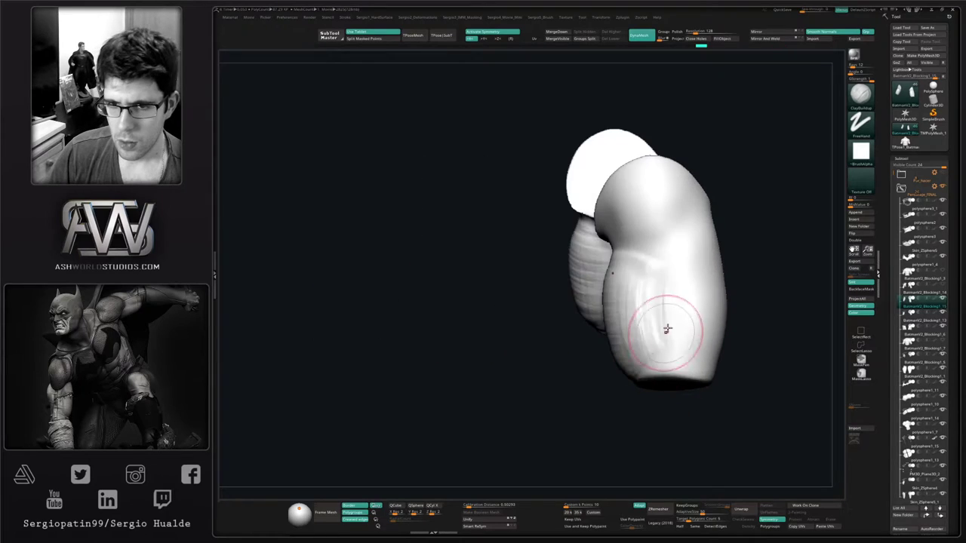
{"action": "mouse_move", "coordinate": [674, 295]}
{"action": "right_mouse_down"}
{"action": "mouse_move", "coordinate": [677, 347]}
{"action": "mouse_move", "coordinate": [670, 333]}
{"action": "right_mouse_up"}
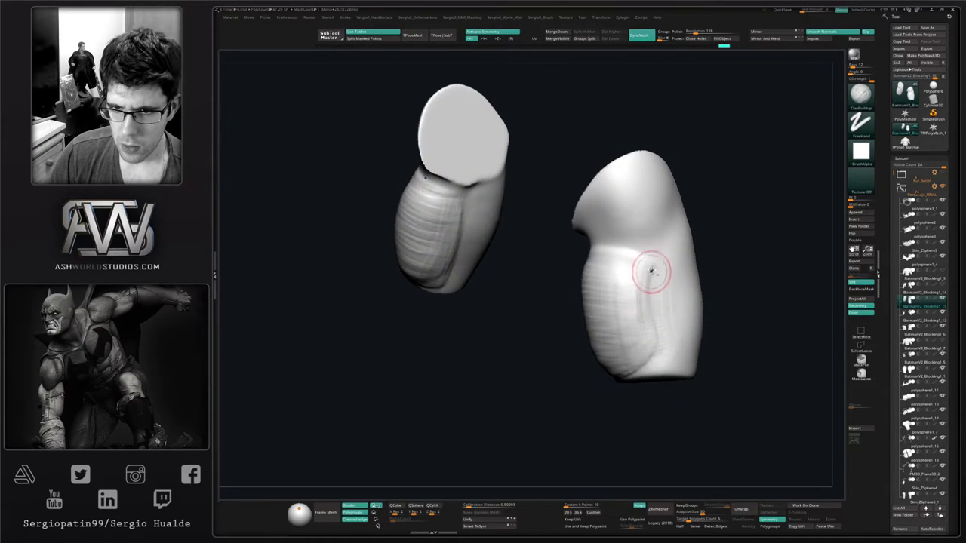
Add ClayBuildup strokes along the outer ridge and the inner edge of the upper arm's front panel
{"action": "left_click_drag", "start_coordinate": [651, 271], "coordinate": [643, 311]}
{"action": "right_click_drag", "start_coordinate": [662, 349], "coordinate": [645, 357]}
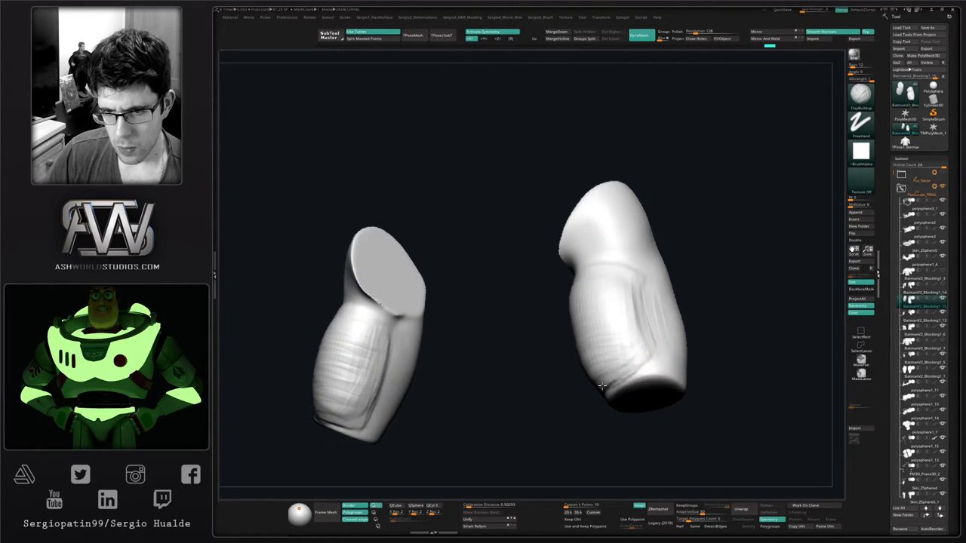
{"action": "right_click_drag", "start_coordinate": [602, 386], "coordinate": [645, 358]}
{"action": "right_click_drag", "start_coordinate": [597, 386], "coordinate": [629, 370]}
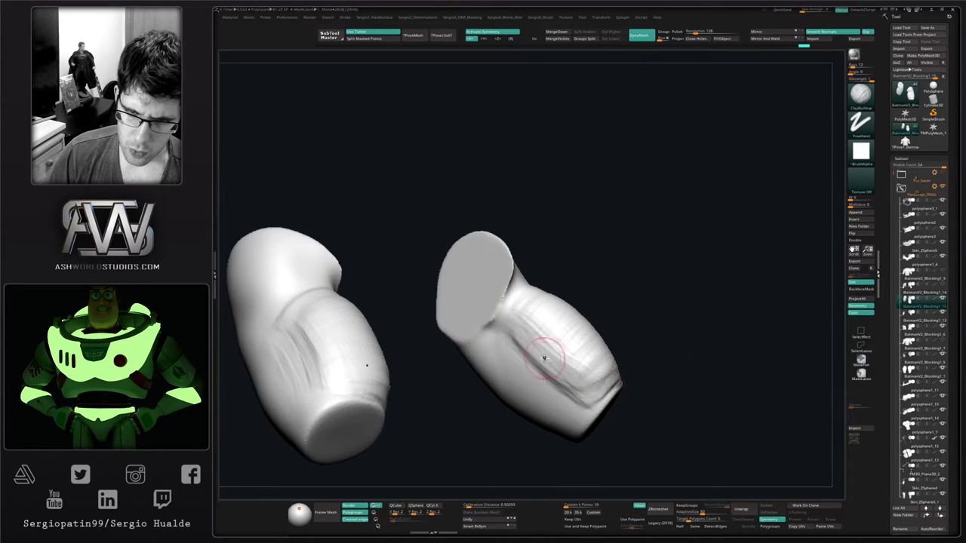
{"action": "mouse_move", "coordinate": [543, 355]}
{"action": "left_mouse_down"}
{"action": "mouse_move", "coordinate": [570, 390]}
{"action": "mouse_move", "coordinate": [564, 379]}
{"action": "mouse_move", "coordinate": [616, 388]}
{"action": "left_mouse_up"}
{"action": "right_click_drag", "start_coordinate": [616, 388], "coordinate": [588, 344]}
Show the full suit and adjust the upper arm's front panel where it meets the segmented sleeve with the Move brush
{"action": "key", "text": "alt+s"}
{"action": "mouse_move", "coordinate": [589, 343]}
{"action": "right_mouse_down", "text": "ctrl"}
{"action": "mouse_move", "coordinate": [582, 336]}
{"action": "mouse_move", "coordinate": [609, 345]}
{"action": "mouse_move", "coordinate": [618, 369]}
{"action": "mouse_move", "coordinate": [577, 354]}
{"action": "right_mouse_up", "text": "ctrl"}
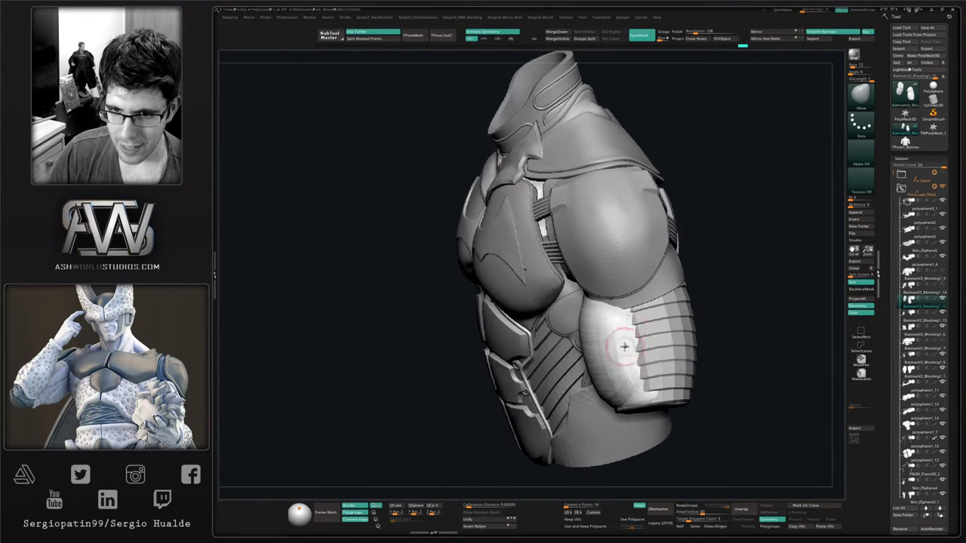
{"action": "left_click_drag", "start_coordinate": [625, 339], "coordinate": [631, 358]}
{"action": "mouse_move", "coordinate": [604, 347]}
{"action": "right_mouse_down"}
{"action": "mouse_move", "coordinate": [641, 355]}
{"action": "mouse_move", "coordinate": [619, 297]}
{"action": "mouse_move", "coordinate": [633, 338]}
{"action": "right_mouse_up"}
Isolate the arms and carve a DamStandard groove down the outer edge and along the lower edge of the front panel
{"action": "key", "text": "b"}
{"action": "key", "text": "d"}
{"action": "key", "text": "s"}
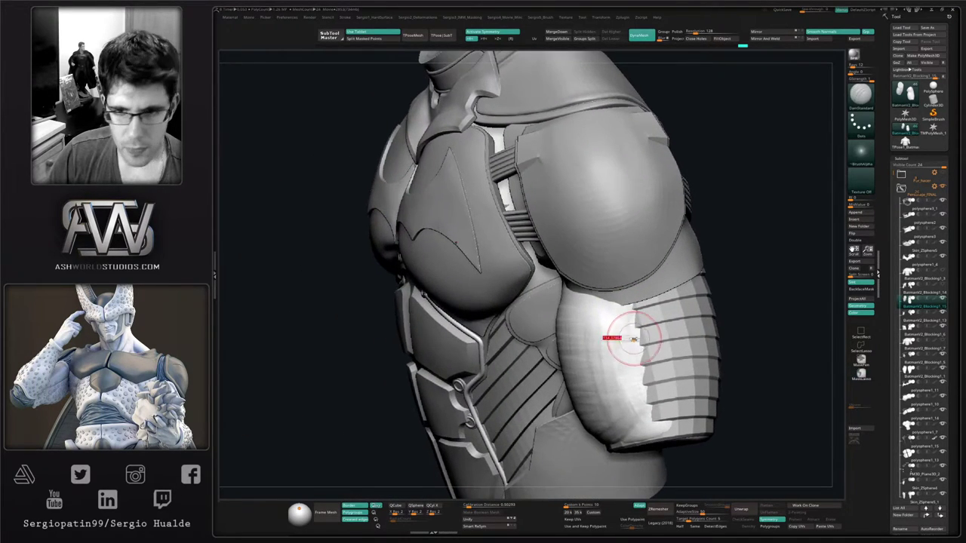
{"action": "key", "text": "alt+s"}
{"action": "mouse_move", "coordinate": [632, 306]}
{"action": "left_mouse_down"}
{"action": "mouse_move", "coordinate": [647, 382]}
{"action": "mouse_move", "coordinate": [629, 312]}
{"action": "left_mouse_up"}
{"action": "key", "text": "ctrl+z"}
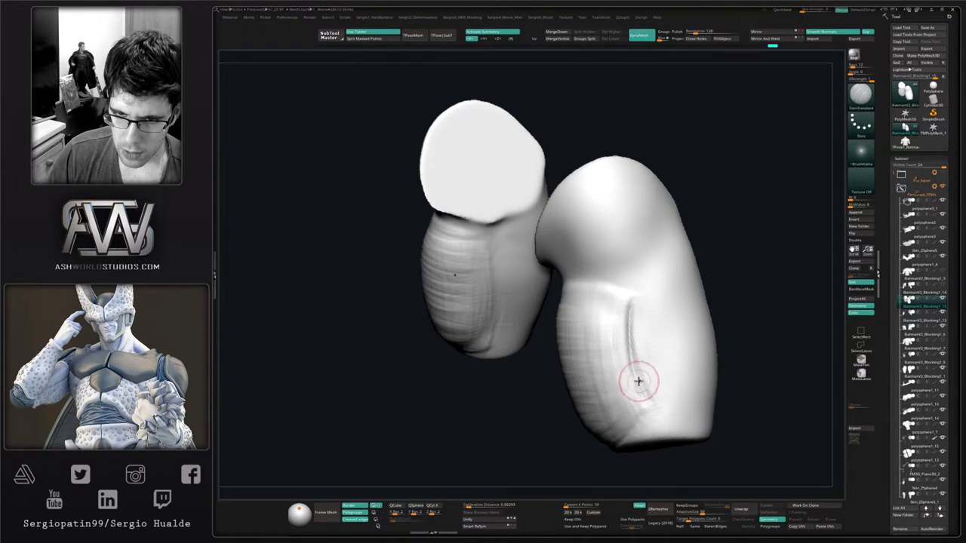
{"action": "mouse_move", "coordinate": [652, 408]}
{"action": "right_mouse_down"}
{"action": "mouse_move", "coordinate": [654, 340]}
{"action": "mouse_move", "coordinate": [641, 367]}
{"action": "mouse_move", "coordinate": [596, 404]}
{"action": "mouse_move", "coordinate": [628, 353]}
{"action": "right_mouse_up"}
{"action": "left_click_drag", "start_coordinate": [630, 351], "coordinate": [581, 388]}
{"action": "mouse_move", "coordinate": [582, 391]}
{"action": "right_mouse_down"}
{"action": "mouse_move", "coordinate": [608, 396]}
{"action": "mouse_move", "coordinate": [621, 381]}
{"action": "right_mouse_up"}
{"action": "left_click_drag", "start_coordinate": [633, 364], "coordinate": [608, 383]}
Carve the groove along the inner edge of the front panel, from below the shoulder cut down to the lower rim
{"action": "left_click_drag", "start_coordinate": [507, 306], "coordinate": [582, 366]}
{"action": "mouse_move", "coordinate": [526, 321]}
{"action": "left_mouse_down"}
{"action": "mouse_move", "coordinate": [599, 388]}
{"action": "mouse_move", "coordinate": [631, 374]}
{"action": "left_mouse_up"}
{"action": "key", "text": "ctrl+z"}
{"action": "mouse_move", "coordinate": [551, 286]}
{"action": "right_mouse_down", "text": "alt"}
{"action": "mouse_move", "coordinate": [542, 357]}
{"action": "mouse_move", "coordinate": [504, 358]}
{"action": "right_mouse_up", "text": "alt"}
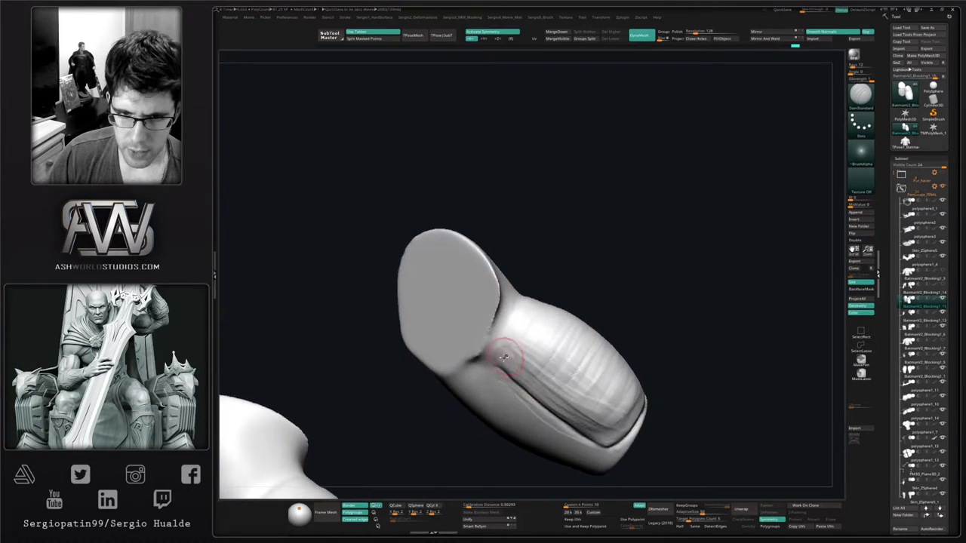
{"action": "left_click_drag", "start_coordinate": [507, 322], "coordinate": [501, 334]}
Carve the groove across the front panel's upper edge and connect it to the inner-edge groove at the corner
{"action": "mouse_move", "coordinate": [532, 321]}
{"action": "right_mouse_down"}
{"action": "mouse_move", "coordinate": [518, 367]}
{"action": "mouse_move", "coordinate": [573, 273]}
{"action": "right_mouse_up"}
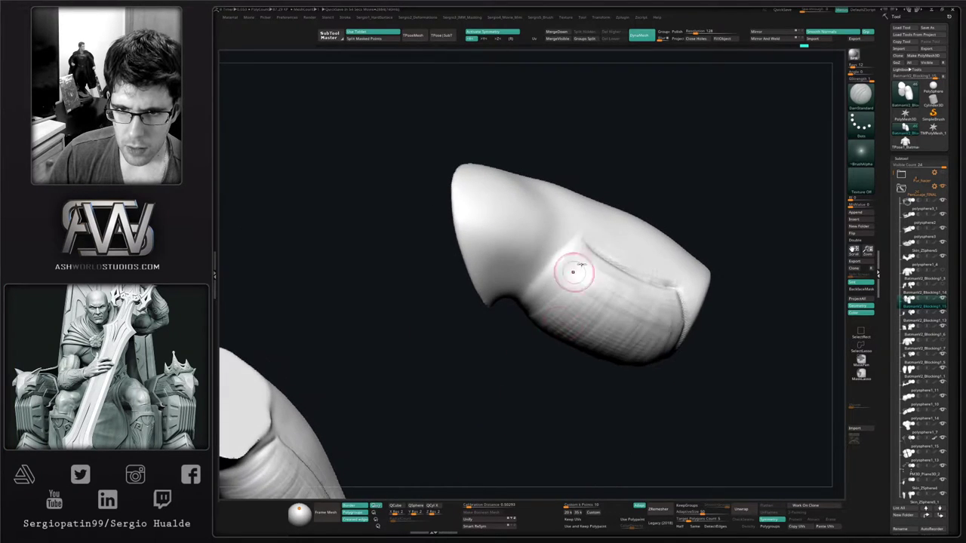
{"action": "left_click_drag", "start_coordinate": [592, 241], "coordinate": [513, 301]}
{"action": "key", "text": "ctrl+z"}
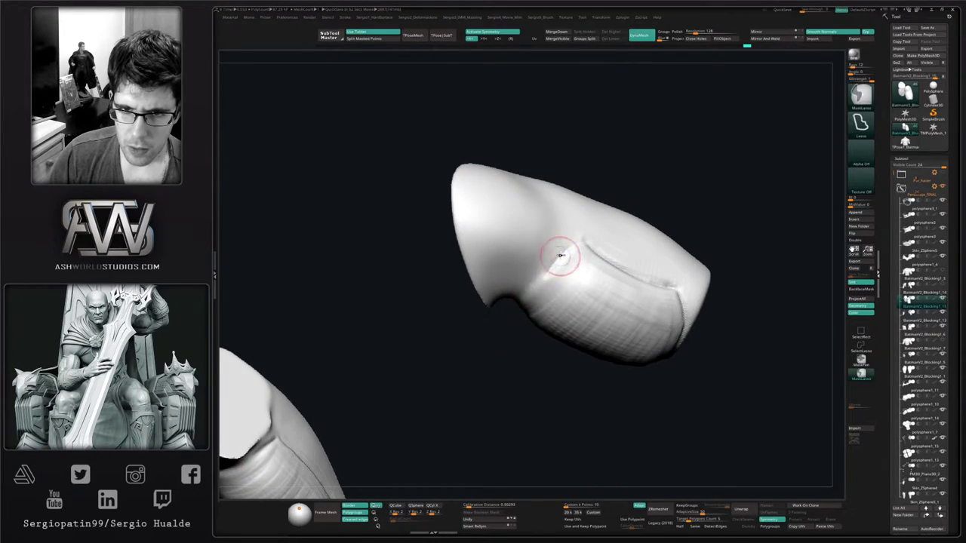
{"action": "left_click_drag", "start_coordinate": [578, 242], "coordinate": [521, 301]}
{"action": "right_click_drag", "start_coordinate": [521, 301], "coordinate": [549, 317]}
{"action": "left_click_drag", "start_coordinate": [536, 286], "coordinate": [502, 312]}
{"action": "right_click_drag", "start_coordinate": [502, 312], "coordinate": [545, 297]}
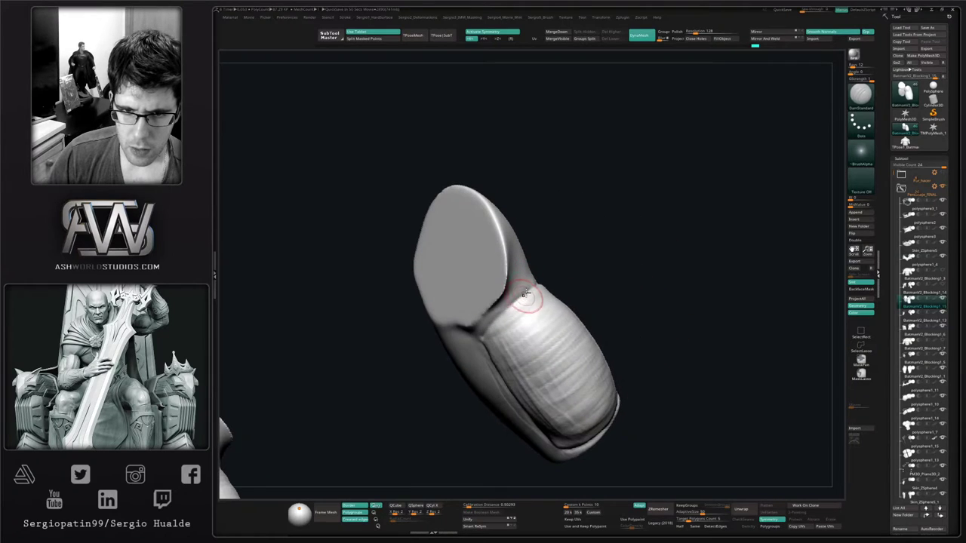
{"action": "left_click_drag", "start_coordinate": [528, 299], "coordinate": [479, 335]}
{"action": "right_click_drag", "start_coordinate": [479, 342], "coordinate": [517, 341]}
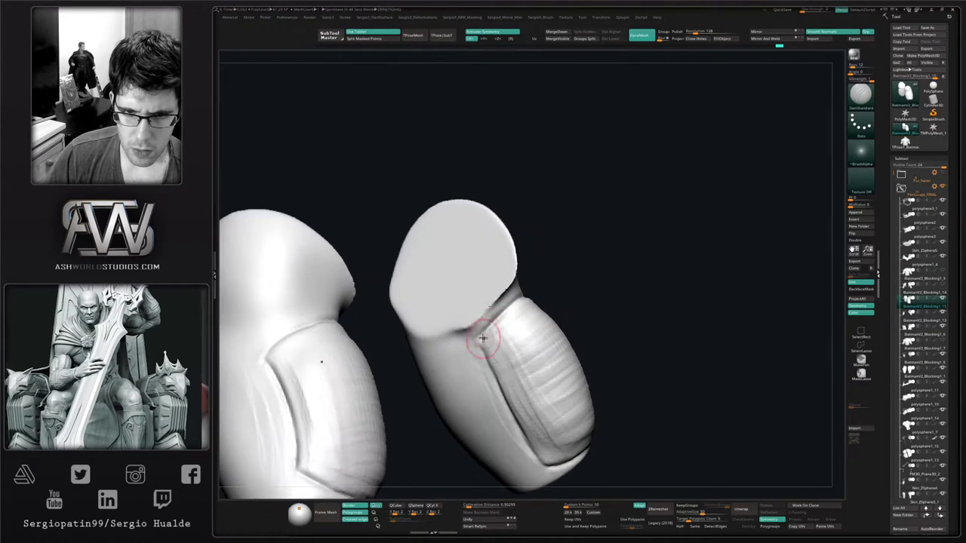
{"action": "left_click_drag", "start_coordinate": [483, 337], "coordinate": [488, 360]}
{"action": "right_click_drag", "start_coordinate": [483, 358], "coordinate": [581, 344], "text": "ctrl"}
{"action": "mouse_move", "coordinate": [581, 344]}
{"action": "right_mouse_down"}
{"action": "mouse_move", "coordinate": [552, 363]}
{"action": "mouse_move", "coordinate": [580, 339]}
{"action": "mouse_move", "coordinate": [567, 342]}
{"action": "mouse_move", "coordinate": [575, 303]}
{"action": "right_mouse_up"}
Show the full suit and reshape the upper part of the arm's front panel below the shoulder with the Move brush
{"action": "key", "text": "alt+s"}
{"action": "key", "text": "b"}
{"action": "key", "text": "m"}
{"action": "key", "text": "v"}
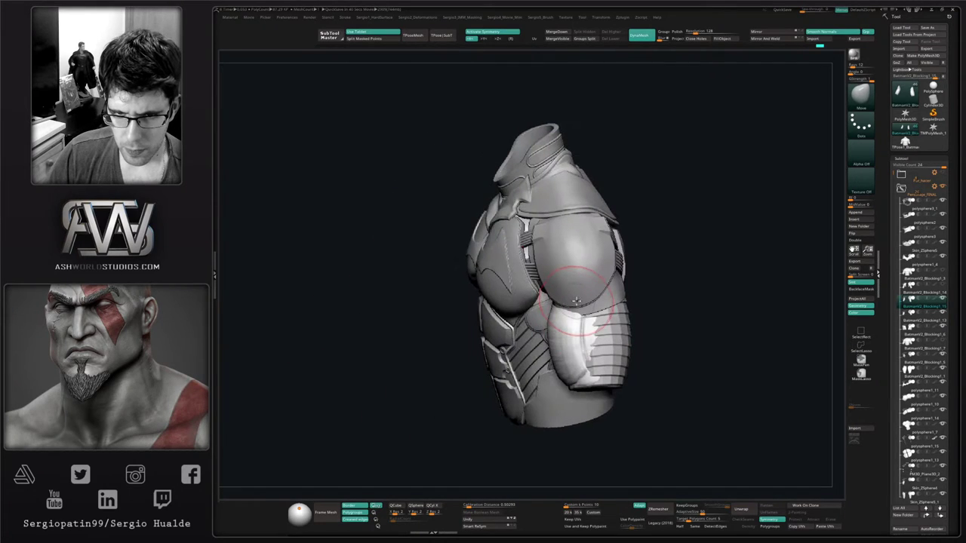
{"action": "left_click_drag", "start_coordinate": [562, 307], "coordinate": [571, 345]}
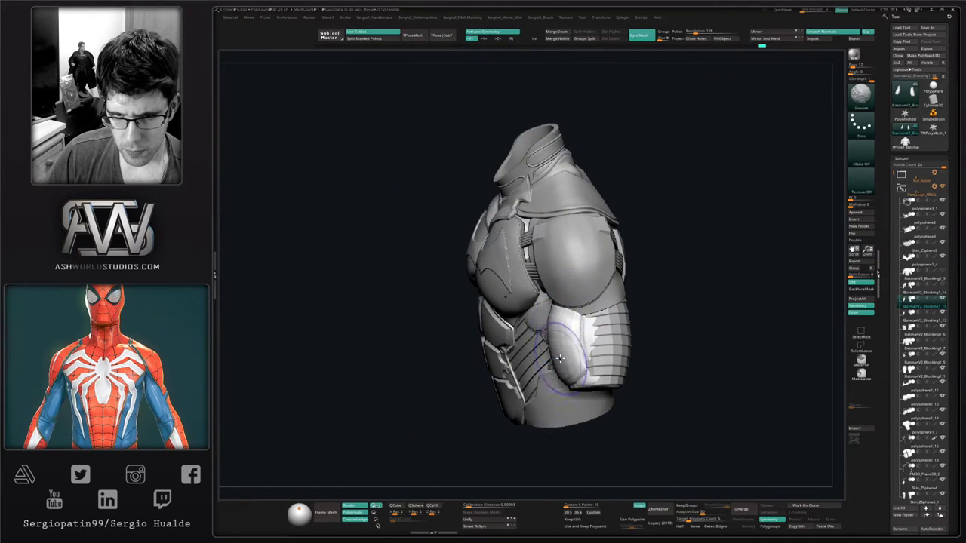
Smooth the front surface of the upper-arm panel from its top near the armpit down to the outer lower area
{"action": "right_click_drag", "start_coordinate": [571, 344], "coordinate": [532, 334]}
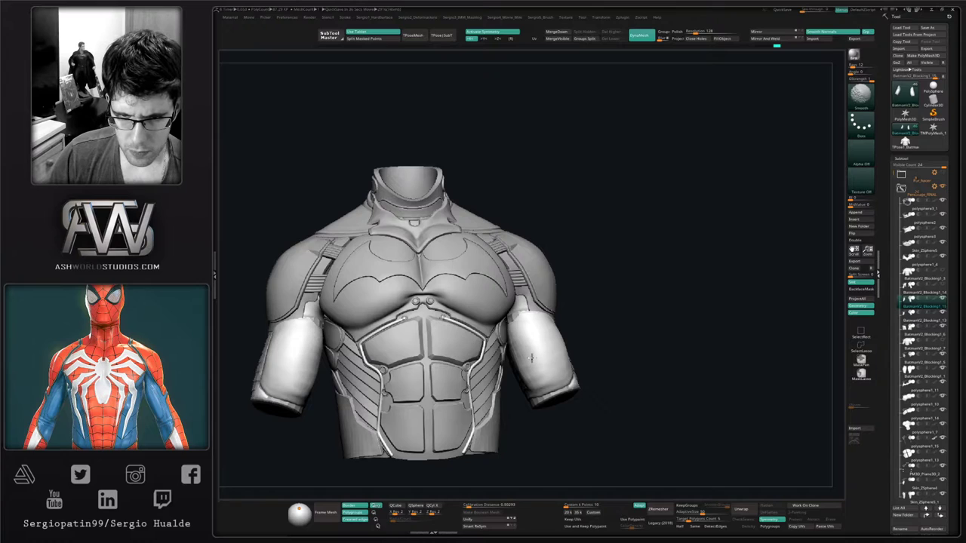
{"action": "left_click_drag", "start_coordinate": [527, 326], "coordinate": [523, 320], "text": "shift"}
{"action": "left_click_drag", "start_coordinate": [559, 367], "coordinate": [560, 362], "text": "shift"}
{"action": "right_click_drag", "start_coordinate": [561, 362], "coordinate": [533, 361]}
{"action": "left_click_drag", "start_coordinate": [559, 349], "coordinate": [564, 358], "text": "shift"}
{"action": "mouse_move", "coordinate": [565, 358]}
{"action": "right_mouse_down", "text": "ctrl"}
{"action": "mouse_move", "coordinate": [566, 287]}
{"action": "mouse_move", "coordinate": [589, 348]}
{"action": "mouse_move", "coordinate": [578, 319]}
{"action": "mouse_move", "coordinate": [584, 330]}
{"action": "right_mouse_up", "text": "ctrl"}
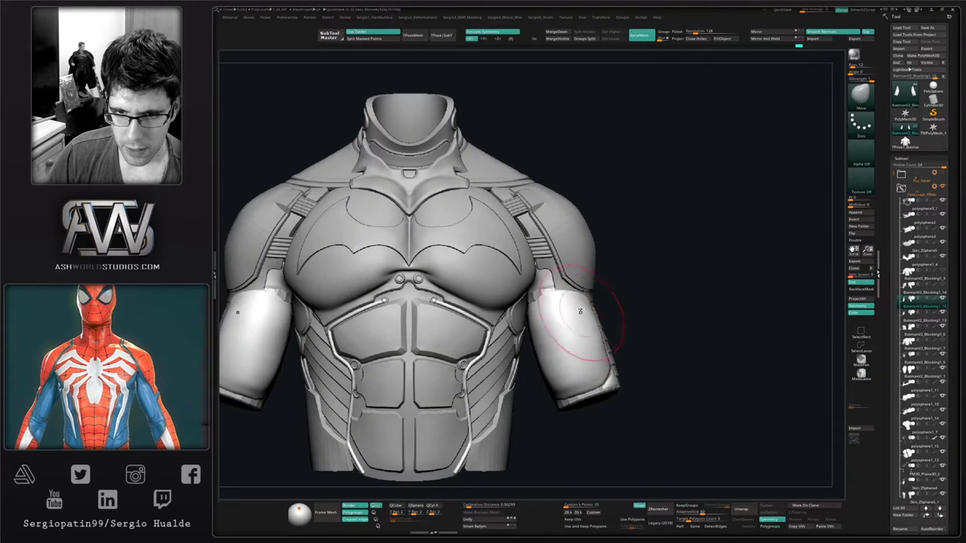
Move the panel surface below the shoulder and pull in its inner lower side to refine the upper arm's silhouette
{"action": "left_click_drag", "start_coordinate": [578, 312], "coordinate": [576, 305]}
{"action": "mouse_move", "coordinate": [566, 351]}
{"action": "right_mouse_down", "text": "alt"}
{"action": "mouse_move", "coordinate": [579, 334]}
{"action": "mouse_move", "coordinate": [556, 305]}
{"action": "mouse_move", "coordinate": [560, 261]}
{"action": "right_mouse_up", "text": "alt"}
{"action": "left_click_drag", "start_coordinate": [557, 375], "coordinate": [551, 374]}
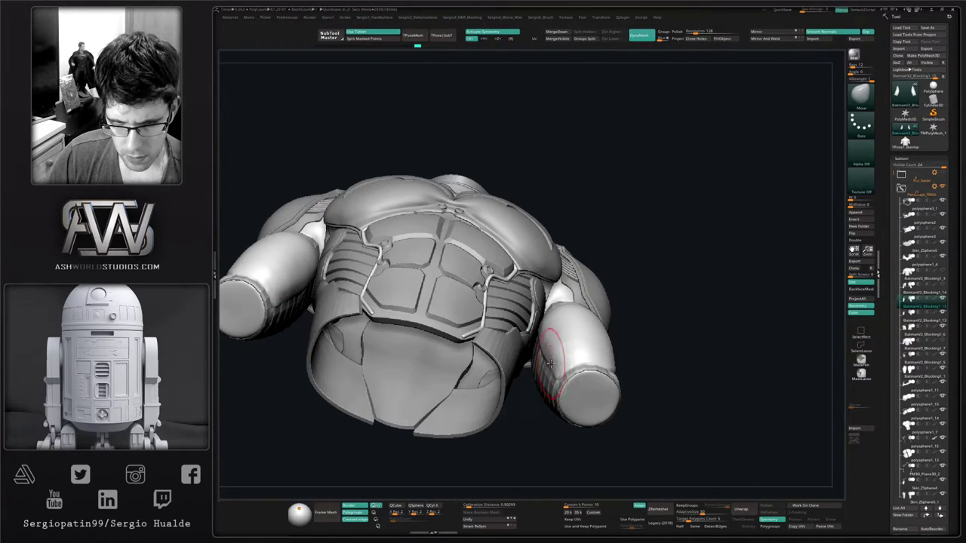
{"action": "mouse_move", "coordinate": [536, 353]}
{"action": "right_mouse_down"}
{"action": "mouse_move", "coordinate": [558, 378]}
{"action": "mouse_move", "coordinate": [544, 362]}
{"action": "mouse_move", "coordinate": [586, 373]}
{"action": "mouse_move", "coordinate": [579, 395]}
{"action": "mouse_move", "coordinate": [574, 367]}
{"action": "mouse_move", "coordinate": [578, 404]}
{"action": "mouse_move", "coordinate": [566, 386]}
{"action": "right_mouse_up"}
Isolate the arms and flatten the rim below the front panel with the TrimDynamic brush
{"action": "key", "text": "s"}
{"action": "key", "text": "alt+s"}
{"action": "left_click_drag", "start_coordinate": [540, 401], "coordinate": [585, 383]}
{"action": "right_click_drag", "start_coordinate": [593, 407], "coordinate": [537, 397]}
{"action": "left_click_drag", "start_coordinate": [577, 382], "coordinate": [615, 385]}
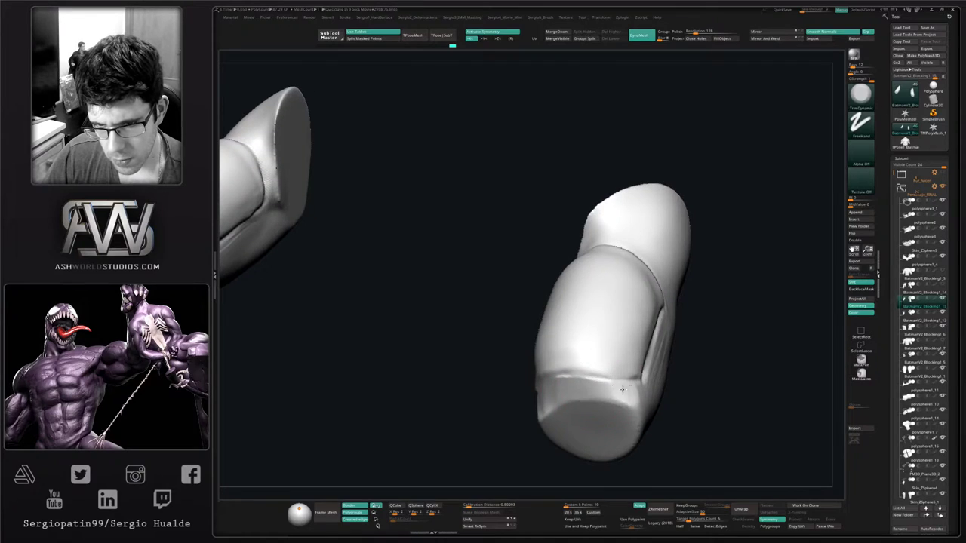
{"action": "right_click_drag", "start_coordinate": [560, 413], "coordinate": [626, 392]}
{"action": "left_click_drag", "start_coordinate": [625, 392], "coordinate": [609, 394]}
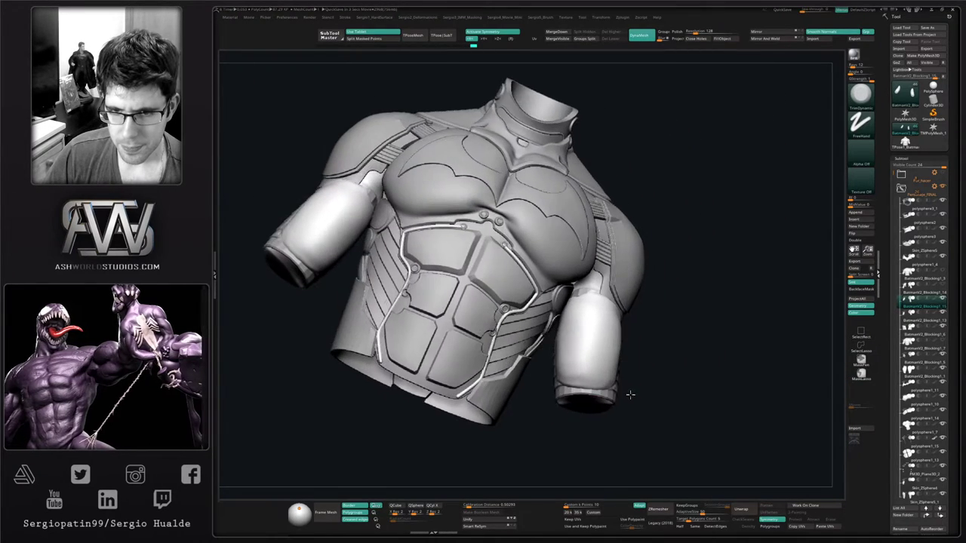
Examine how the upper-arm pieces fit against the shoulder plates and segmented sleeves from front and side angles
{"action": "right_click_drag", "start_coordinate": [628, 394], "coordinate": [612, 372]}
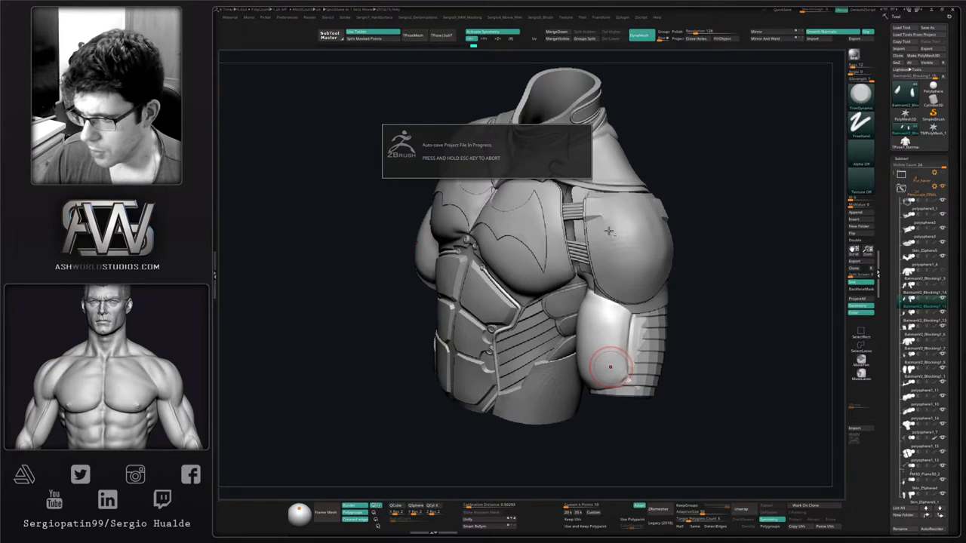
{"action": "mouse_move", "coordinate": [632, 284]}
{"action": "right_mouse_down"}
{"action": "mouse_move", "coordinate": [627, 326]}
{"action": "mouse_move", "coordinate": [664, 321]}
{"action": "mouse_move", "coordinate": [608, 317]}
{"action": "mouse_move", "coordinate": [628, 288]}
{"action": "mouse_move", "coordinate": [587, 269]}
{"action": "mouse_move", "coordinate": [605, 299]}
{"action": "right_mouse_up"}
{"action": "key", "text": "b"}
{"action": "key", "text": "m"}
{"action": "key", "text": "v"}
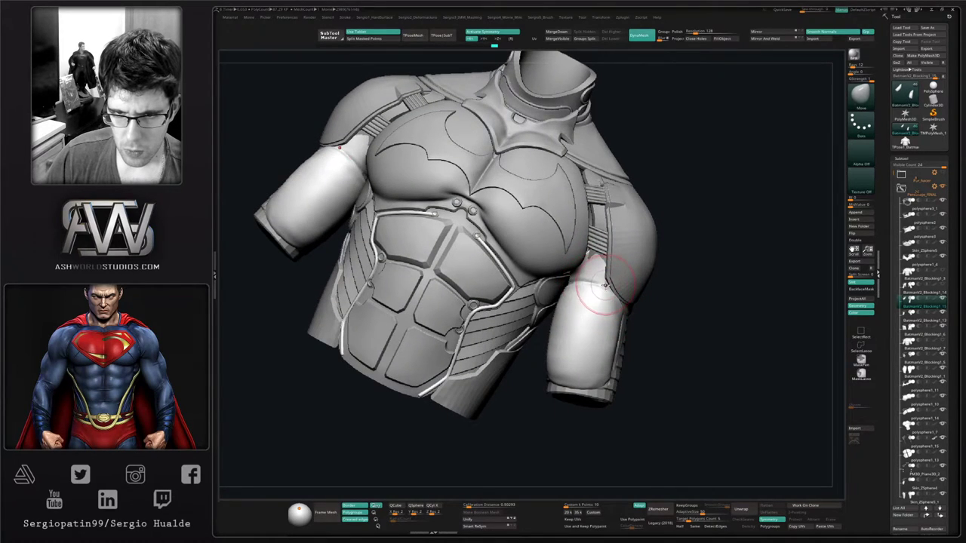
{"action": "right_click_drag", "start_coordinate": [605, 300], "coordinate": [593, 301]}
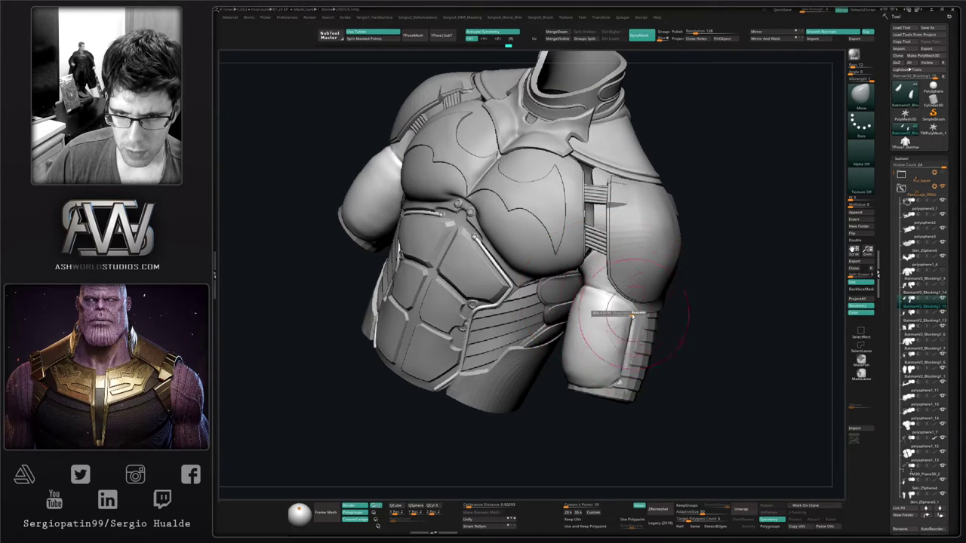
{"action": "mouse_move", "coordinate": [632, 309]}
{"action": "right_mouse_down"}
{"action": "mouse_move", "coordinate": [601, 308]}
{"action": "mouse_move", "coordinate": [627, 318]}
{"action": "right_mouse_up"}
{"action": "mouse_move", "coordinate": [643, 353]}
{"action": "right_mouse_down"}
{"action": "mouse_move", "coordinate": [617, 350]}
{"action": "mouse_move", "coordinate": [622, 317]}
{"action": "mouse_move", "coordinate": [655, 330]}
{"action": "mouse_move", "coordinate": [601, 305]}
{"action": "mouse_move", "coordinate": [606, 320]}
{"action": "mouse_move", "coordinate": [653, 320]}
{"action": "mouse_move", "coordinate": [654, 349]}
{"action": "mouse_move", "coordinate": [593, 341]}
{"action": "mouse_move", "coordinate": [605, 338]}
{"action": "mouse_move", "coordinate": [595, 330]}
{"action": "right_mouse_up"}
Isolate the arms, switch to ClayBuildup, and smooth the plain surface behind the front panel
{"action": "key", "text": "alt+s"}
{"action": "key", "text": "s"}
{"action": "right_click", "coordinate": [603, 339]}
{"action": "key", "text": "b"}
{"action": "key", "text": "c"}
{"action": "key", "text": "b"}
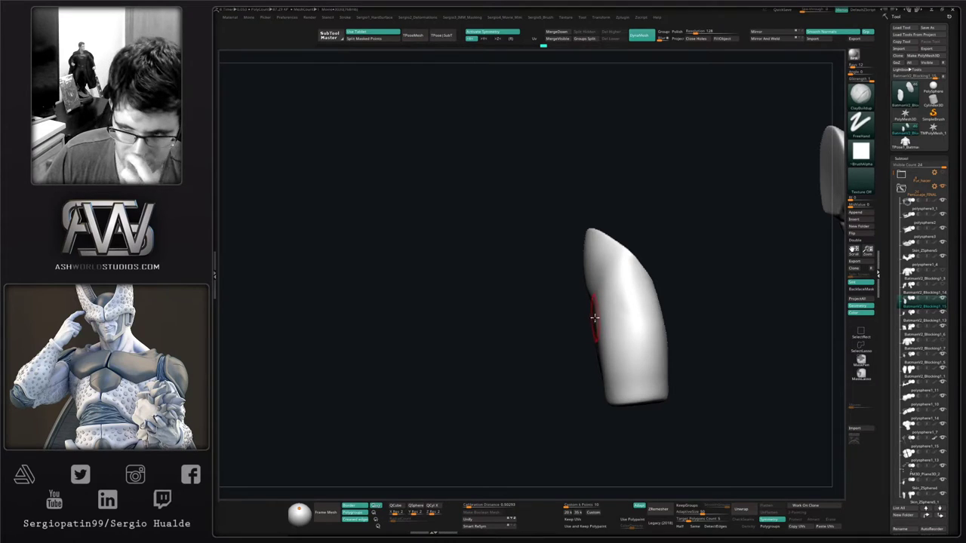
{"action": "mouse_move", "coordinate": [677, 277]}
{"action": "right_mouse_down"}
{"action": "mouse_move", "coordinate": [679, 300]}
{"action": "mouse_move", "coordinate": [644, 341]}
{"action": "right_mouse_up"}
{"action": "mouse_move", "coordinate": [650, 332]}
{"action": "left_mouse_down", "text": "shift"}
{"action": "mouse_move", "coordinate": [676, 327]}
{"action": "mouse_move", "coordinate": [638, 362]}
{"action": "left_mouse_up", "text": "shift"}
Build up the back of the upper arm with ClayBuildup strokes, from below the shoulder cut down to the lower rim
{"action": "mouse_move", "coordinate": [640, 362]}
{"action": "right_mouse_down"}
{"action": "mouse_move", "coordinate": [647, 338]}
{"action": "mouse_move", "coordinate": [623, 323]}
{"action": "mouse_move", "coordinate": [608, 334]}
{"action": "right_mouse_up"}
{"action": "key", "text": "alt+s"}
{"action": "key", "text": "alt+s"}
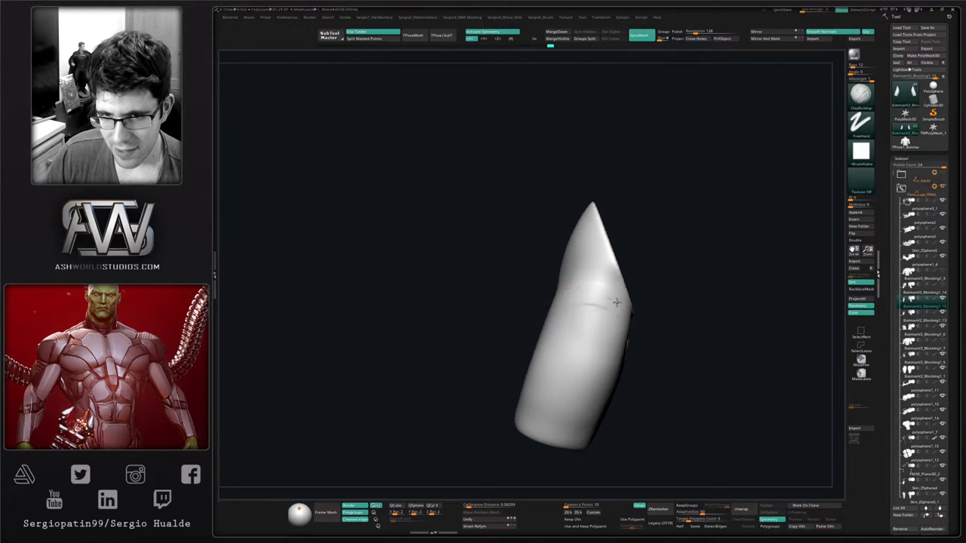
{"action": "right_click_drag", "start_coordinate": [620, 337], "coordinate": [621, 312]}
{"action": "left_click_drag", "start_coordinate": [621, 313], "coordinate": [633, 362]}
{"action": "right_click_drag", "start_coordinate": [633, 362], "coordinate": [637, 334]}
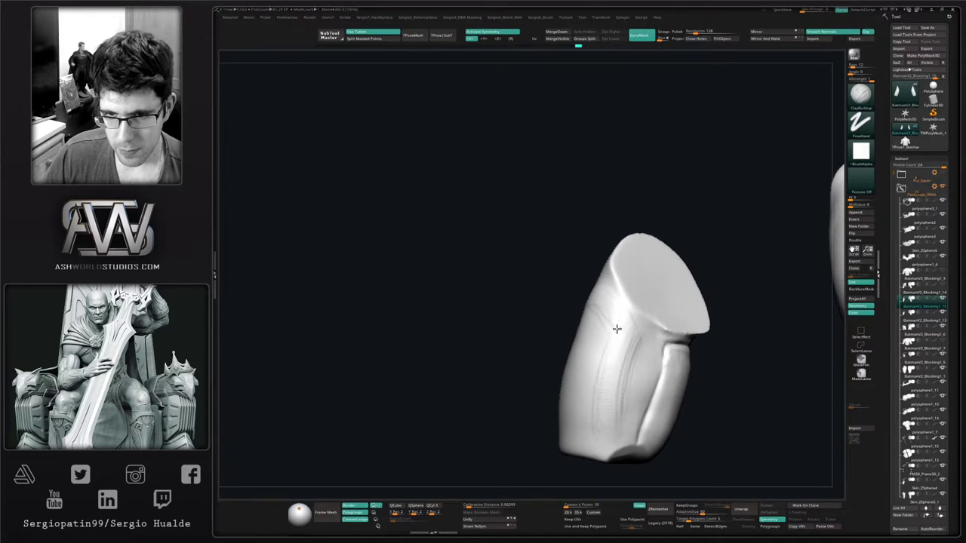
{"action": "left_click_drag", "start_coordinate": [609, 317], "coordinate": [615, 337]}
{"action": "right_click_drag", "start_coordinate": [615, 336], "coordinate": [630, 316]}
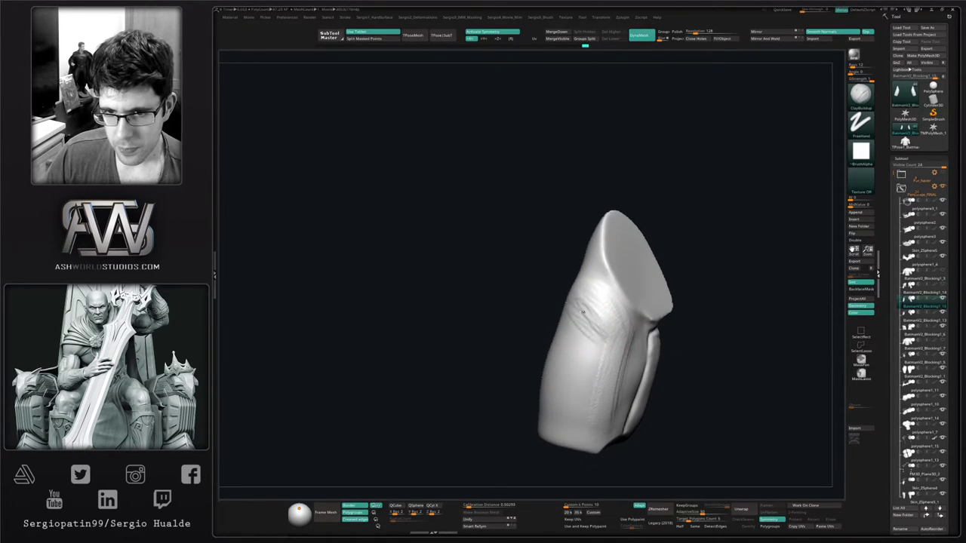
{"action": "left_click_drag", "start_coordinate": [582, 310], "coordinate": [569, 329]}
{"action": "left_click_drag", "start_coordinate": [554, 400], "coordinate": [596, 415]}
{"action": "mouse_move", "coordinate": [593, 417]}
{"action": "right_mouse_down", "text": "alt"}
{"action": "mouse_move", "coordinate": [581, 380]}
{"action": "mouse_move", "coordinate": [593, 389]}
{"action": "right_mouse_up", "text": "alt"}
{"action": "left_click_drag", "start_coordinate": [521, 372], "coordinate": [576, 385]}
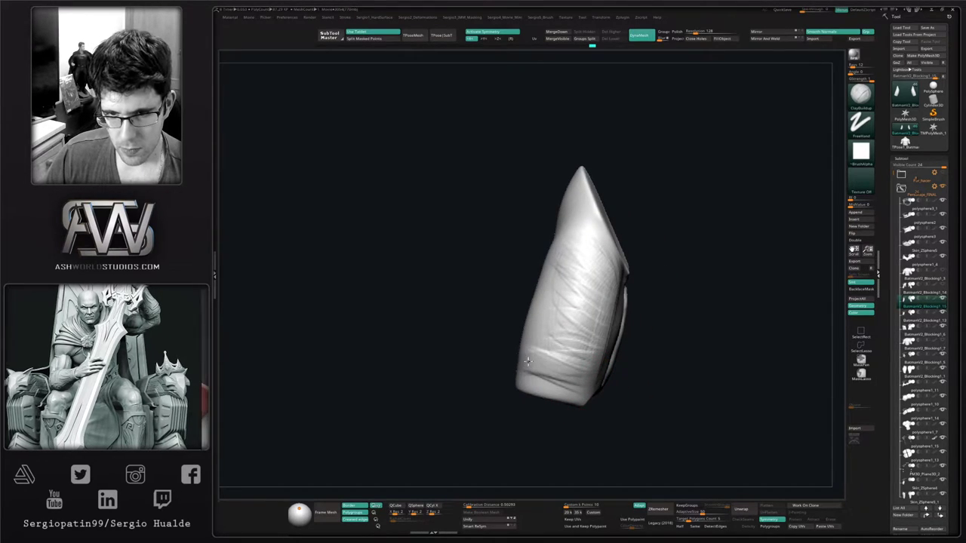
{"action": "right_click_drag", "start_coordinate": [577, 385], "coordinate": [546, 367]}
{"action": "left_click_drag", "start_coordinate": [524, 385], "coordinate": [523, 280]}
{"action": "right_click_drag", "start_coordinate": [524, 280], "coordinate": [556, 325]}
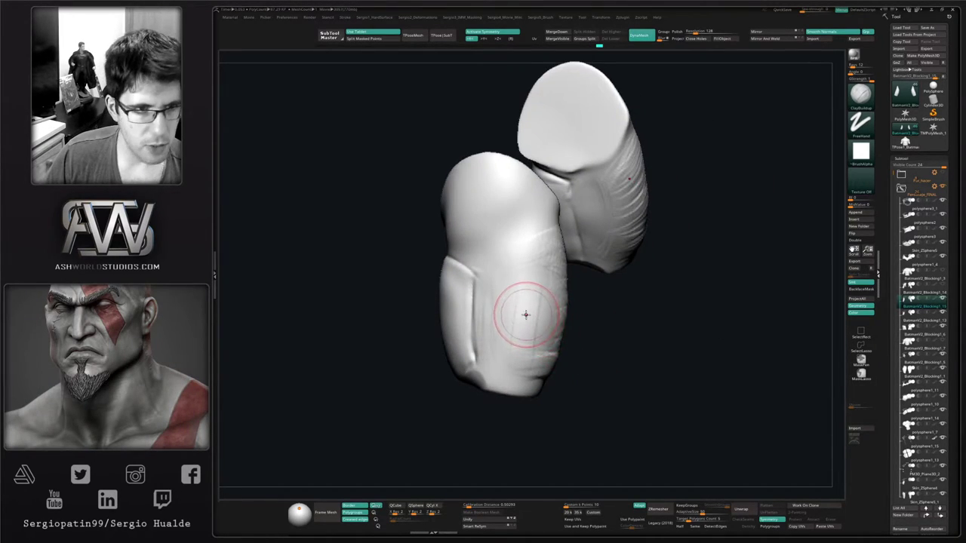
Layer more ClayBuildup strokes over the arm's outer rear side to form a raised, rounded rear pad behind the front panel
{"action": "left_click_drag", "start_coordinate": [501, 343], "coordinate": [521, 274]}
{"action": "mouse_move", "coordinate": [534, 345]}
{"action": "left_mouse_down"}
{"action": "mouse_move", "coordinate": [520, 270]}
{"action": "mouse_move", "coordinate": [544, 308]}
{"action": "mouse_move", "coordinate": [649, 314]}
{"action": "mouse_move", "coordinate": [603, 299]}
{"action": "left_mouse_up"}
{"action": "left_click_drag", "start_coordinate": [551, 241], "coordinate": [501, 261]}
{"action": "mouse_move", "coordinate": [561, 259]}
{"action": "left_mouse_down"}
{"action": "mouse_move", "coordinate": [520, 286]}
{"action": "mouse_move", "coordinate": [525, 294]}
{"action": "left_mouse_up"}
{"action": "mouse_move", "coordinate": [572, 267]}
{"action": "left_mouse_down"}
{"action": "mouse_move", "coordinate": [534, 303]}
{"action": "mouse_move", "coordinate": [540, 318]}
{"action": "left_mouse_up"}
{"action": "left_click_drag", "start_coordinate": [582, 299], "coordinate": [550, 346]}
{"action": "left_click_drag", "start_coordinate": [664, 301], "coordinate": [571, 331]}
{"action": "left_click_drag", "start_coordinate": [584, 294], "coordinate": [547, 326]}
{"action": "mouse_move", "coordinate": [573, 282]}
{"action": "left_mouse_down"}
{"action": "mouse_move", "coordinate": [539, 314]}
{"action": "mouse_move", "coordinate": [531, 298]}
{"action": "left_mouse_up"}
{"action": "mouse_move", "coordinate": [543, 251]}
{"action": "left_mouse_down"}
{"action": "mouse_move", "coordinate": [507, 279]}
{"action": "mouse_move", "coordinate": [525, 280]}
{"action": "left_mouse_up"}
{"action": "mouse_move", "coordinate": [566, 270]}
{"action": "left_mouse_down"}
{"action": "mouse_move", "coordinate": [533, 305]}
{"action": "mouse_move", "coordinate": [555, 324]}
{"action": "left_mouse_up"}
{"action": "left_click_drag", "start_coordinate": [590, 305], "coordinate": [558, 334]}
{"action": "mouse_move", "coordinate": [649, 325]}
{"action": "left_mouse_down"}
{"action": "mouse_move", "coordinate": [571, 335]}
{"action": "mouse_move", "coordinate": [545, 311]}
{"action": "left_mouse_up"}
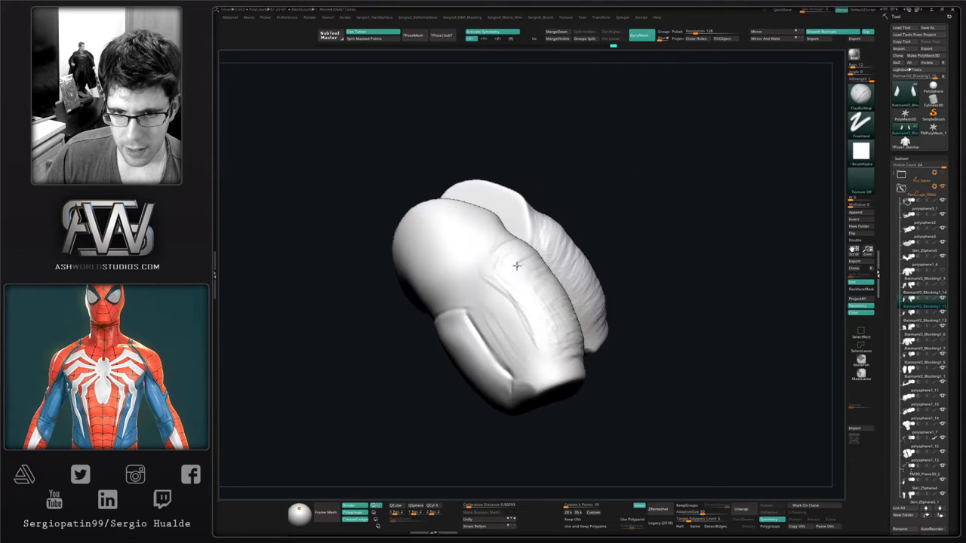
{"action": "left_click_drag", "start_coordinate": [517, 265], "coordinate": [529, 282]}
{"action": "left_click_drag", "start_coordinate": [643, 322], "coordinate": [544, 325]}
{"action": "left_click_drag", "start_coordinate": [614, 261], "coordinate": [607, 324]}
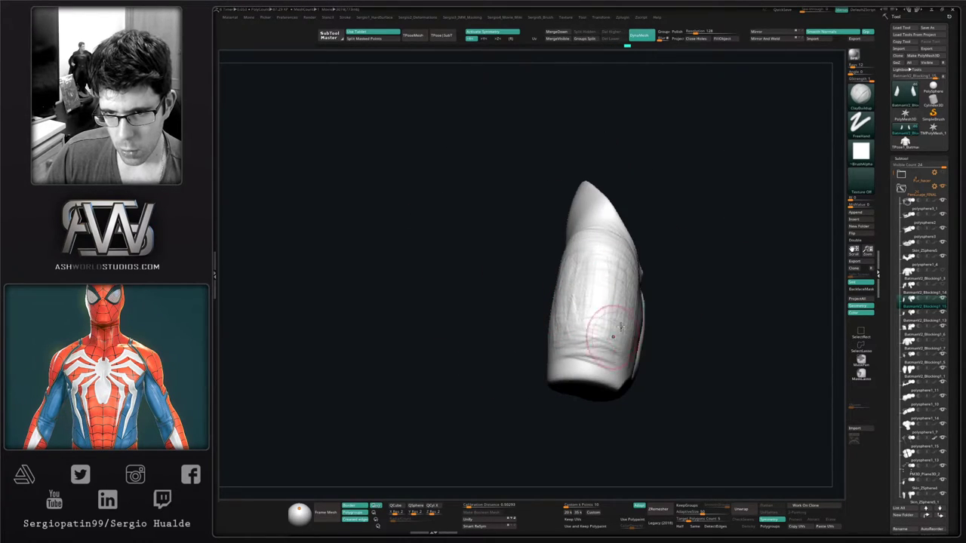
Carve a crease along the inner front edge of the rear pad with the DamStandard brush
{"action": "right_click_drag", "start_coordinate": [608, 323], "coordinate": [581, 302]}
{"action": "right_click_drag", "start_coordinate": [640, 253], "coordinate": [632, 316]}
{"action": "key", "text": "b"}
{"action": "key", "text": "d"}
{"action": "key", "text": "s"}
{"action": "key", "text": "s"}
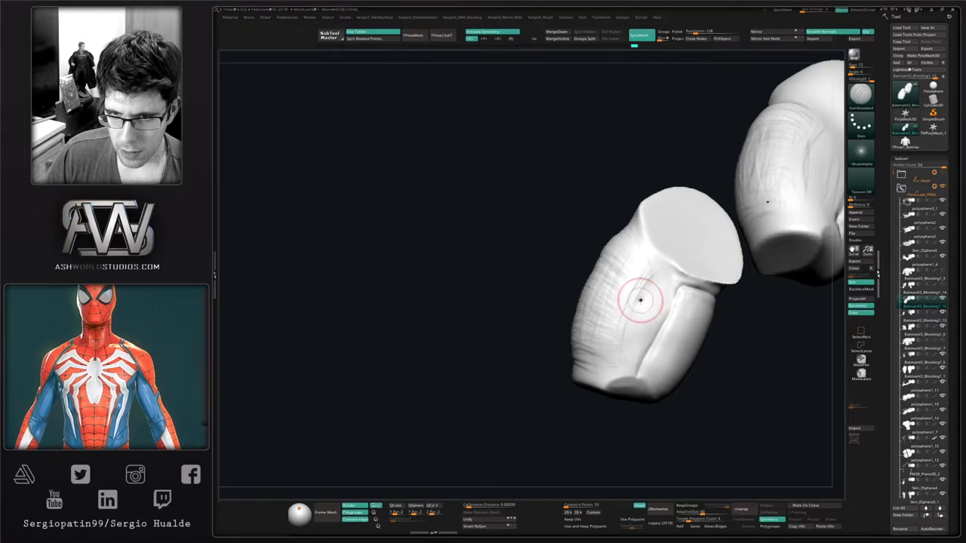
{"action": "key", "text": "s"}
{"action": "left_click_drag", "start_coordinate": [641, 300], "coordinate": [630, 346]}
{"action": "left_click_drag", "start_coordinate": [653, 262], "coordinate": [627, 374]}
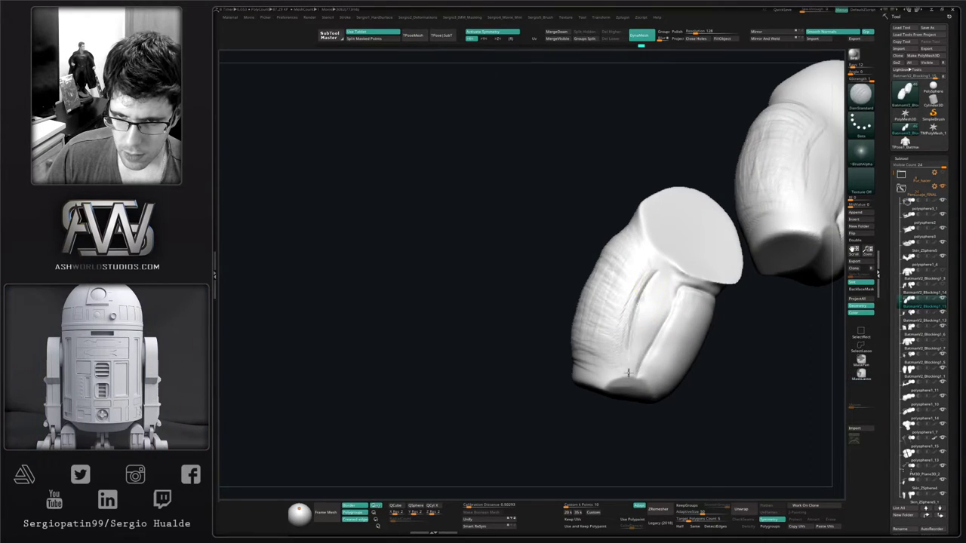
{"action": "left_click_drag", "start_coordinate": [628, 340], "coordinate": [625, 356]}
Define the rear pad's upper and outer front edges with DamStandard creases and soften the adjoining surface
{"action": "right_click_drag", "start_coordinate": [631, 361], "coordinate": [608, 279]}
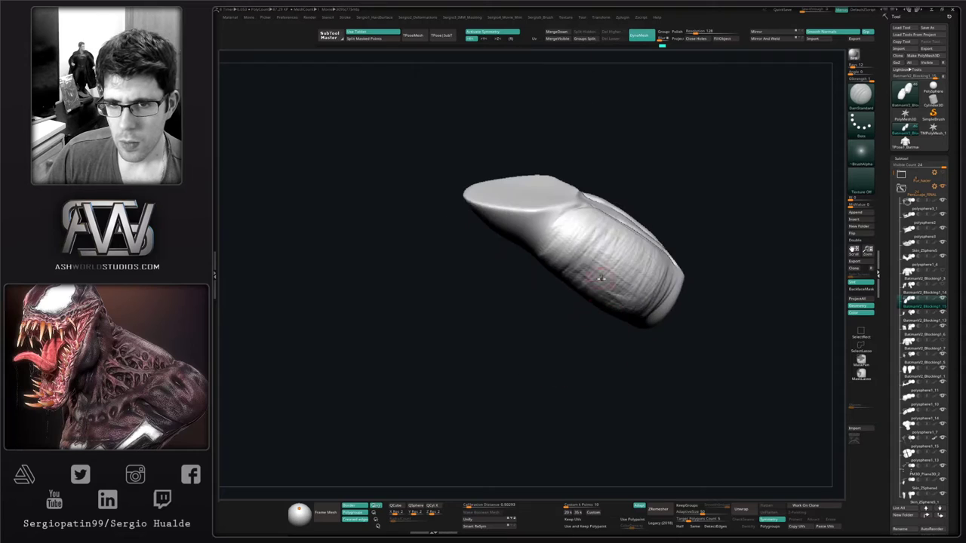
{"action": "right_click_drag", "start_coordinate": [550, 232], "coordinate": [570, 227]}
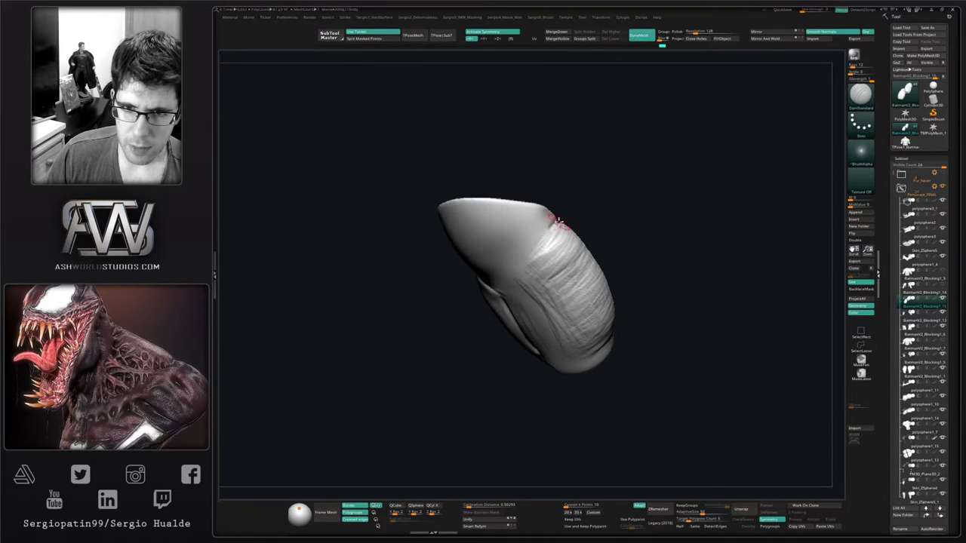
{"action": "right_click_drag", "start_coordinate": [525, 296], "coordinate": [532, 297]}
{"action": "left_click_drag", "start_coordinate": [520, 285], "coordinate": [556, 378]}
{"action": "key", "text": "ctrl+z"}
{"action": "mouse_move", "coordinate": [521, 287]}
{"action": "left_mouse_down"}
{"action": "mouse_move", "coordinate": [544, 370]}
{"action": "mouse_move", "coordinate": [547, 337]}
{"action": "left_mouse_up"}
{"action": "key", "text": "ctrl+z"}
{"action": "mouse_move", "coordinate": [553, 369]}
{"action": "right_mouse_down"}
{"action": "mouse_move", "coordinate": [544, 296]}
{"action": "mouse_move", "coordinate": [551, 311]}
{"action": "right_mouse_up"}
{"action": "left_click_drag", "start_coordinate": [515, 236], "coordinate": [505, 235], "text": "shift"}
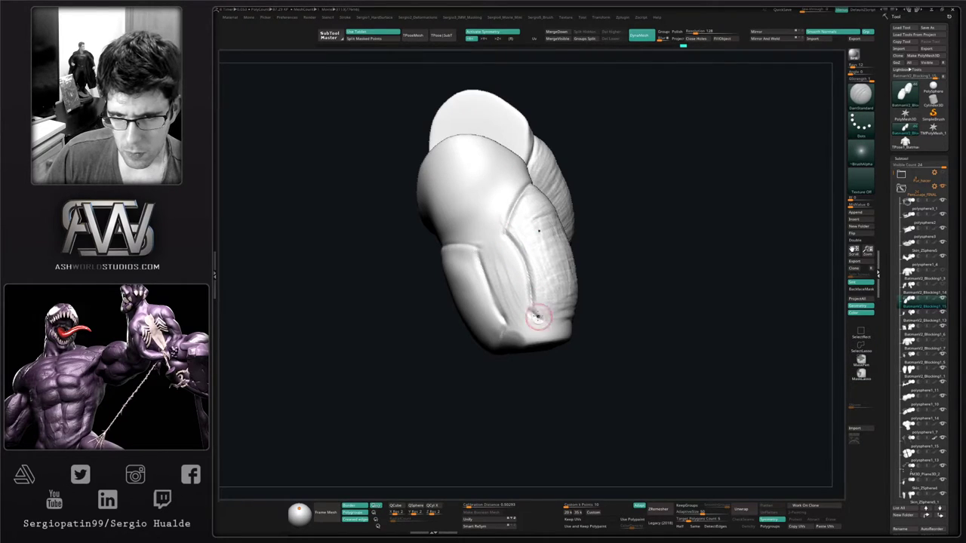
Carve the rear pad's bottom crease above the lower rim, joining it to the side creases
{"action": "mouse_move", "coordinate": [553, 329]}
{"action": "right_mouse_down"}
{"action": "mouse_move", "coordinate": [554, 363]}
{"action": "mouse_move", "coordinate": [580, 325]}
{"action": "mouse_move", "coordinate": [576, 307]}
{"action": "mouse_move", "coordinate": [562, 312]}
{"action": "right_mouse_up"}
{"action": "left_click_drag", "start_coordinate": [582, 308], "coordinate": [619, 304]}
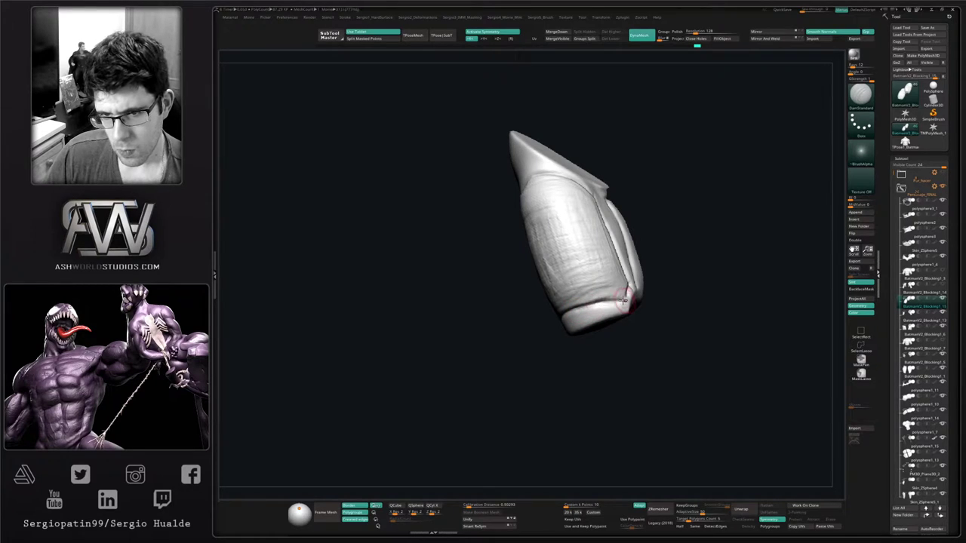
{"action": "right_click_drag", "start_coordinate": [629, 300], "coordinate": [615, 304]}
{"action": "left_click_drag", "start_coordinate": [616, 304], "coordinate": [632, 289]}
{"action": "mouse_move", "coordinate": [632, 288]}
{"action": "right_mouse_down", "text": "ctrl"}
{"action": "mouse_move", "coordinate": [636, 297]}
{"action": "mouse_move", "coordinate": [616, 269]}
{"action": "mouse_move", "coordinate": [610, 283]}
{"action": "right_mouse_up", "text": "ctrl"}
{"action": "key", "text": "alt+s"}
{"action": "right_click_drag", "start_coordinate": [610, 284], "coordinate": [576, 300], "text": "ctrl"}
{"action": "key", "text": "alt+s"}
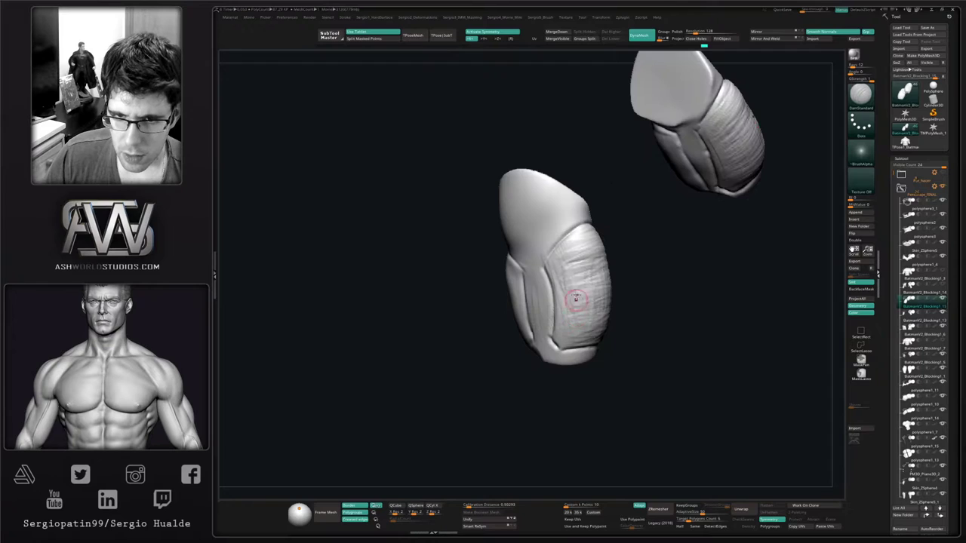
{"action": "left_click_drag", "start_coordinate": [559, 261], "coordinate": [605, 280], "text": "ctrl"}
{"action": "left_click", "coordinate": [858, 366], "text": "ctrl"}
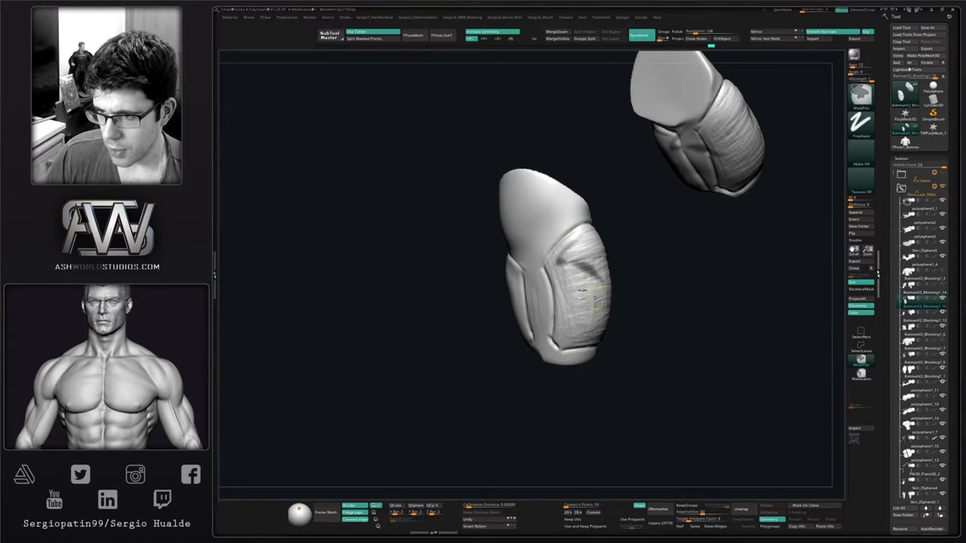
{"action": "key", "text": "ctrl+z"}
Mask the rear pad with MaskPen from its upper end down along the outer crease
{"action": "right_click_drag", "start_coordinate": [506, 246], "coordinate": [531, 272], "text": "ctrl"}
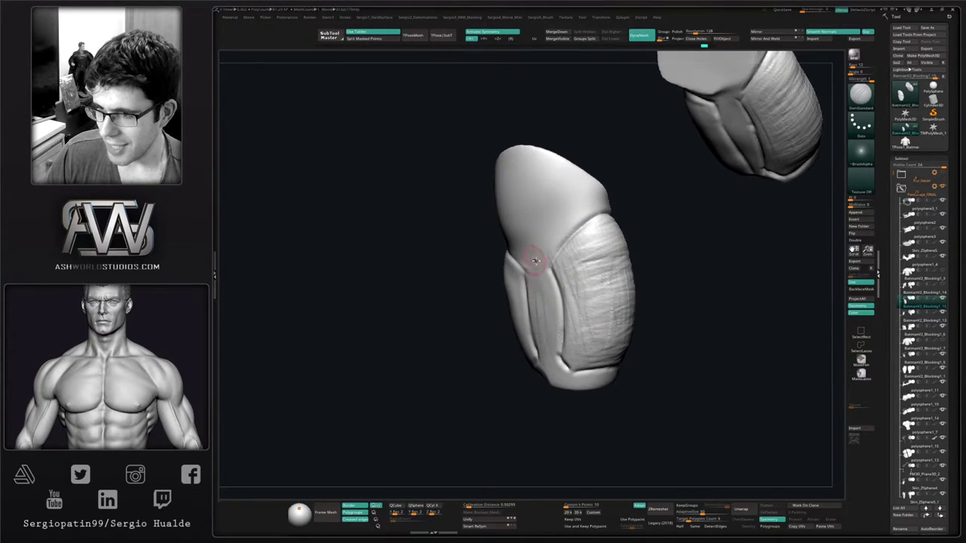
{"action": "mouse_move", "coordinate": [586, 242]}
{"action": "left_mouse_down", "text": "ctrl"}
{"action": "mouse_move", "coordinate": [575, 252]}
{"action": "mouse_move", "coordinate": [596, 247]}
{"action": "mouse_move", "coordinate": [599, 261]}
{"action": "left_mouse_up", "text": "ctrl"}
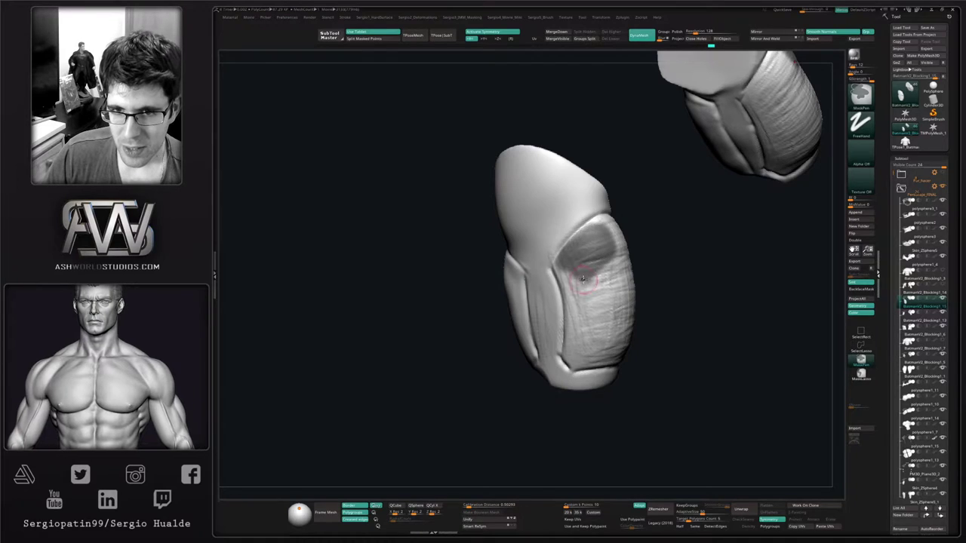
{"action": "right_click_drag", "start_coordinate": [582, 279], "coordinate": [571, 255]}
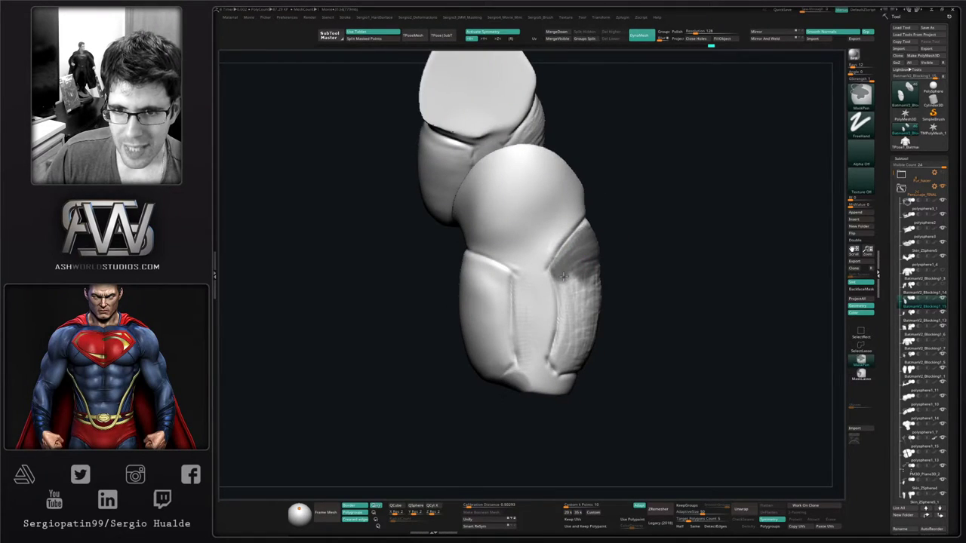
{"action": "mouse_move", "coordinate": [563, 277]}
{"action": "left_mouse_down", "text": "ctrl"}
{"action": "mouse_move", "coordinate": [581, 302]}
{"action": "mouse_move", "coordinate": [573, 315]}
{"action": "left_mouse_up", "text": "ctrl"}
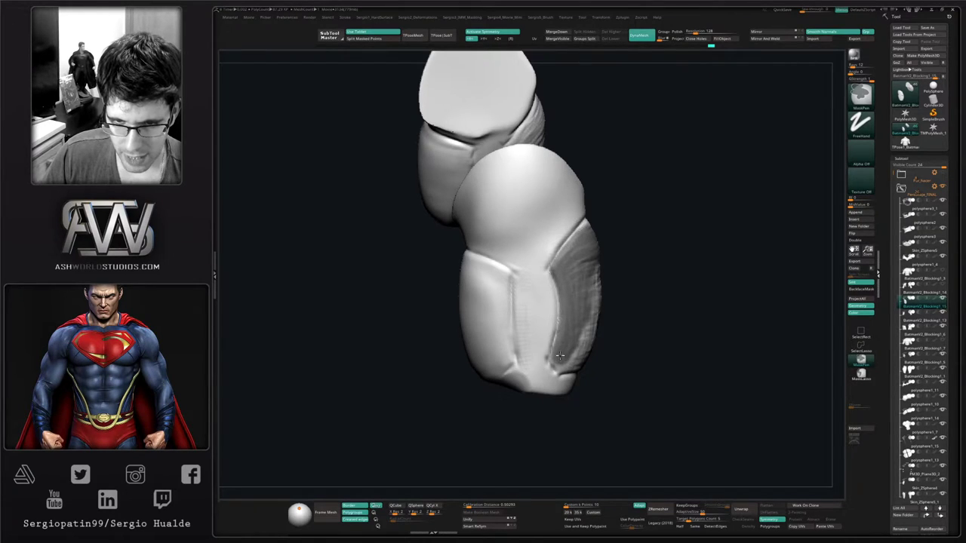
{"action": "left_click_drag", "start_coordinate": [562, 351], "coordinate": [580, 344], "text": "ctrl"}
{"action": "right_click_drag", "start_coordinate": [582, 343], "coordinate": [596, 346]}
{"action": "mouse_move", "coordinate": [570, 347]}
{"action": "left_mouse_down", "text": "ctrl"}
{"action": "mouse_move", "coordinate": [588, 362]}
{"action": "mouse_move", "coordinate": [588, 282]}
{"action": "mouse_move", "coordinate": [604, 314]}
{"action": "left_mouse_up", "text": "ctrl"}
{"action": "mouse_move", "coordinate": [604, 312]}
{"action": "right_mouse_down"}
{"action": "mouse_move", "coordinate": [639, 293]}
{"action": "mouse_move", "coordinate": [582, 256]}
{"action": "right_mouse_up"}
{"action": "right_click_drag", "start_coordinate": [582, 257], "coordinate": [588, 310], "text": "alt"}
{"action": "mouse_move", "coordinate": [588, 310]}
{"action": "left_mouse_down", "text": "ctrl"}
{"action": "mouse_move", "coordinate": [572, 303]}
{"action": "mouse_move", "coordinate": [609, 295]}
{"action": "mouse_move", "coordinate": [599, 326]}
{"action": "mouse_move", "coordinate": [625, 349]}
{"action": "left_mouse_up", "text": "ctrl"}
Extend the mask over the rear pad's back and inner side, filling it up to the surrounding creases
{"action": "right_click_drag", "start_coordinate": [625, 349], "coordinate": [619, 293]}
{"action": "mouse_move", "coordinate": [618, 290]}
{"action": "left_mouse_down", "text": "ctrl"}
{"action": "mouse_move", "coordinate": [584, 304]}
{"action": "mouse_move", "coordinate": [637, 291]}
{"action": "mouse_move", "coordinate": [648, 327]}
{"action": "left_mouse_up", "text": "ctrl"}
{"action": "right_click_drag", "start_coordinate": [649, 327], "coordinate": [648, 374]}
{"action": "mouse_move", "coordinate": [647, 322]}
{"action": "left_mouse_down", "text": "ctrl"}
{"action": "mouse_move", "coordinate": [630, 327]}
{"action": "mouse_move", "coordinate": [631, 351]}
{"action": "mouse_move", "coordinate": [667, 371]}
{"action": "left_mouse_up", "text": "ctrl"}
{"action": "mouse_move", "coordinate": [662, 332]}
{"action": "right_mouse_down"}
{"action": "mouse_move", "coordinate": [642, 373]}
{"action": "mouse_move", "coordinate": [639, 313]}
{"action": "mouse_move", "coordinate": [597, 332]}
{"action": "mouse_move", "coordinate": [600, 305]}
{"action": "right_mouse_up"}
{"action": "right_click_drag", "start_coordinate": [600, 304], "coordinate": [605, 324]}
{"action": "mouse_move", "coordinate": [582, 336]}
{"action": "left_mouse_down", "text": "ctrl"}
{"action": "mouse_move", "coordinate": [620, 329]}
{"action": "mouse_move", "coordinate": [569, 308]}
{"action": "mouse_move", "coordinate": [575, 287]}
{"action": "left_mouse_up", "text": "ctrl"}
{"action": "mouse_move", "coordinate": [575, 291]}
{"action": "right_mouse_down"}
{"action": "mouse_move", "coordinate": [593, 302]}
{"action": "mouse_move", "coordinate": [613, 346]}
{"action": "right_mouse_up"}
{"action": "mouse_move", "coordinate": [586, 264]}
{"action": "left_mouse_down", "text": "ctrl"}
{"action": "mouse_move", "coordinate": [604, 347]}
{"action": "mouse_move", "coordinate": [596, 362]}
{"action": "mouse_move", "coordinate": [610, 353]}
{"action": "left_mouse_up", "text": "ctrl"}
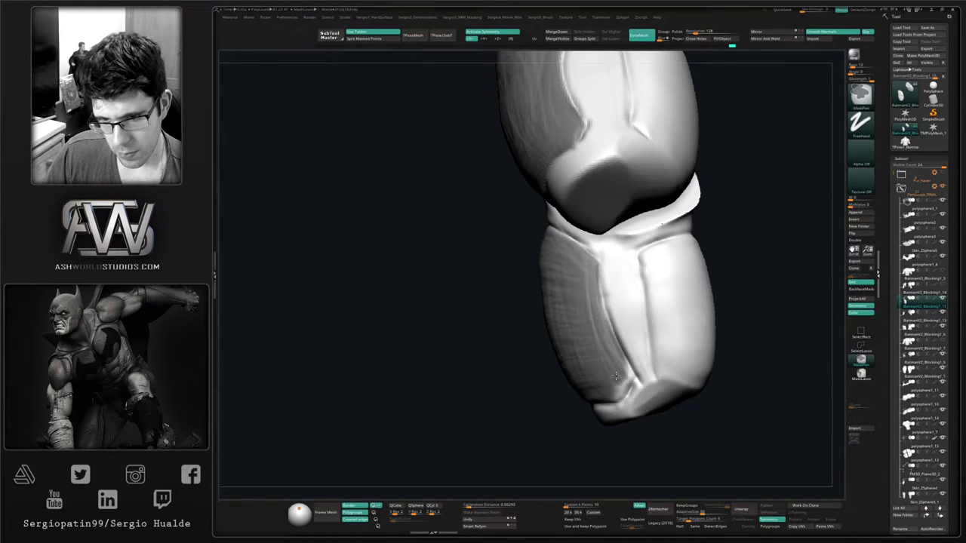
Invert the mask and reshape the rear pads' sides and lower end with the Move brush
{"action": "mouse_move", "coordinate": [612, 393]}
{"action": "right_mouse_down", "text": "ctrl"}
{"action": "mouse_move", "coordinate": [604, 354]}
{"action": "mouse_move", "coordinate": [627, 367]}
{"action": "mouse_move", "coordinate": [603, 357]}
{"action": "mouse_move", "coordinate": [572, 368]}
{"action": "mouse_move", "coordinate": [553, 391]}
{"action": "right_mouse_up", "text": "ctrl"}
{"action": "left_click", "coordinate": [627, 366], "text": "ctrl"}
{"action": "key", "text": "s"}
{"action": "key", "text": "b"}
{"action": "key", "text": "m"}
{"action": "key", "text": "v"}
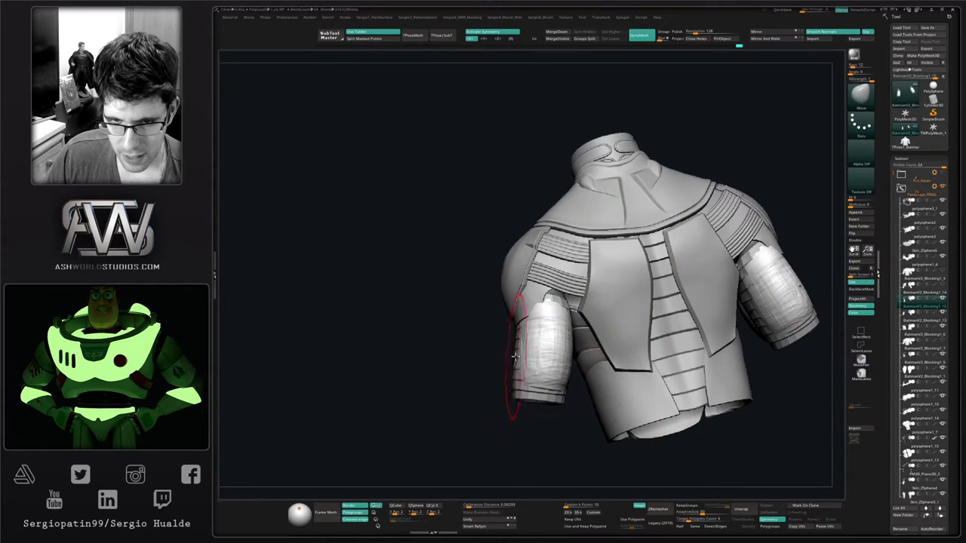
{"action": "left_click_drag", "start_coordinate": [521, 364], "coordinate": [513, 329]}
{"action": "mouse_move", "coordinate": [593, 370]}
{"action": "right_mouse_down"}
{"action": "mouse_move", "coordinate": [577, 360]}
{"action": "mouse_move", "coordinate": [586, 355]}
{"action": "right_mouse_up"}
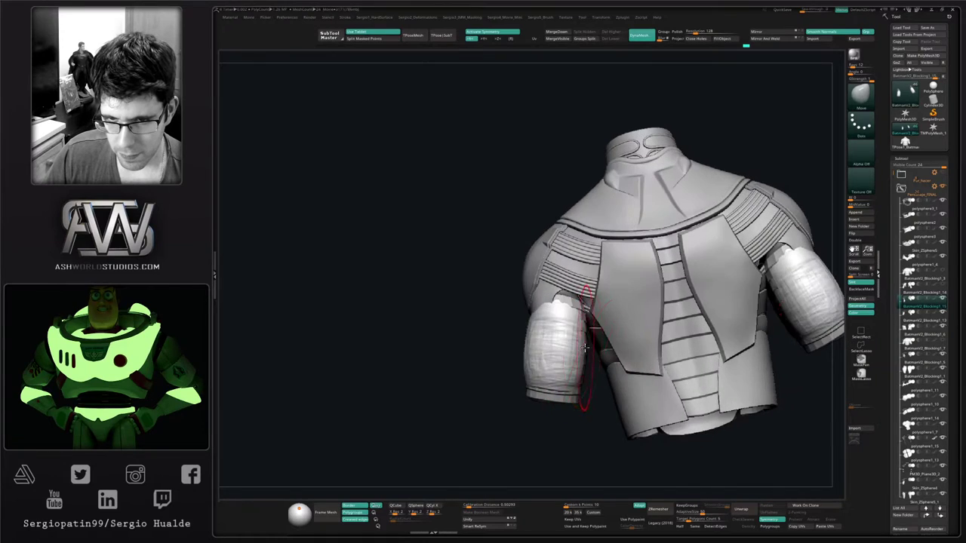
{"action": "left_click_drag", "start_coordinate": [576, 362], "coordinate": [581, 366]}
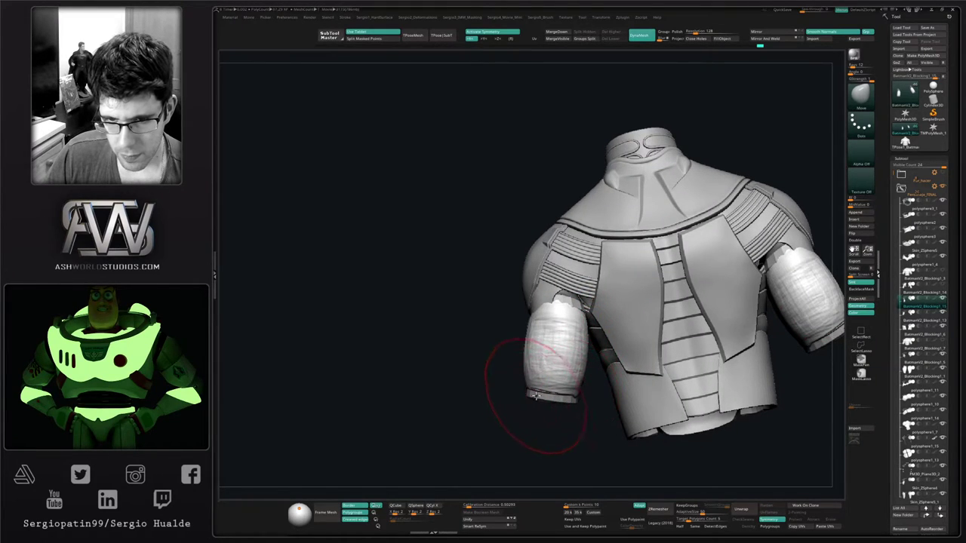
{"action": "right_click_drag", "start_coordinate": [535, 396], "coordinate": [532, 402]}
{"action": "left_click_drag", "start_coordinate": [520, 395], "coordinate": [521, 393]}
{"action": "mouse_move", "coordinate": [521, 393]}
{"action": "right_mouse_down"}
{"action": "mouse_move", "coordinate": [495, 392]}
{"action": "mouse_move", "coordinate": [519, 370]}
{"action": "mouse_move", "coordinate": [524, 401]}
{"action": "right_mouse_up"}
Adjust the rear pads' upper and inner contours below the ribbed shoulder straps with the Move brush
{"action": "right_click_drag", "start_coordinate": [541, 334], "coordinate": [535, 395], "text": "alt"}
{"action": "right_click_drag", "start_coordinate": [535, 394], "coordinate": [557, 390]}
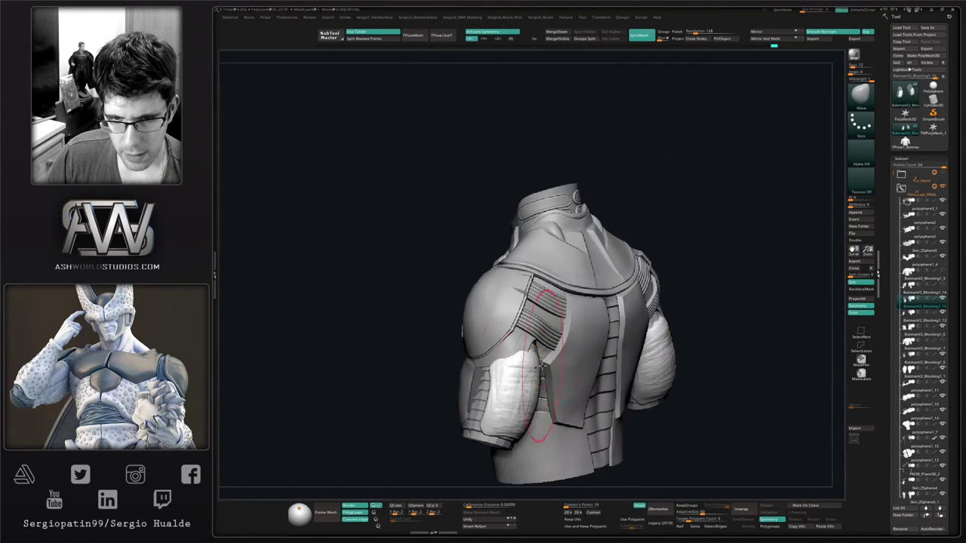
{"action": "mouse_move", "coordinate": [545, 353]}
{"action": "right_mouse_down"}
{"action": "mouse_move", "coordinate": [530, 351]}
{"action": "mouse_move", "coordinate": [550, 352]}
{"action": "mouse_move", "coordinate": [504, 369]}
{"action": "mouse_move", "coordinate": [521, 345]}
{"action": "mouse_move", "coordinate": [547, 356]}
{"action": "right_mouse_up"}
{"action": "left_click_drag", "start_coordinate": [547, 356], "coordinate": [544, 362]}
{"action": "right_click_drag", "start_coordinate": [544, 362], "coordinate": [537, 357]}
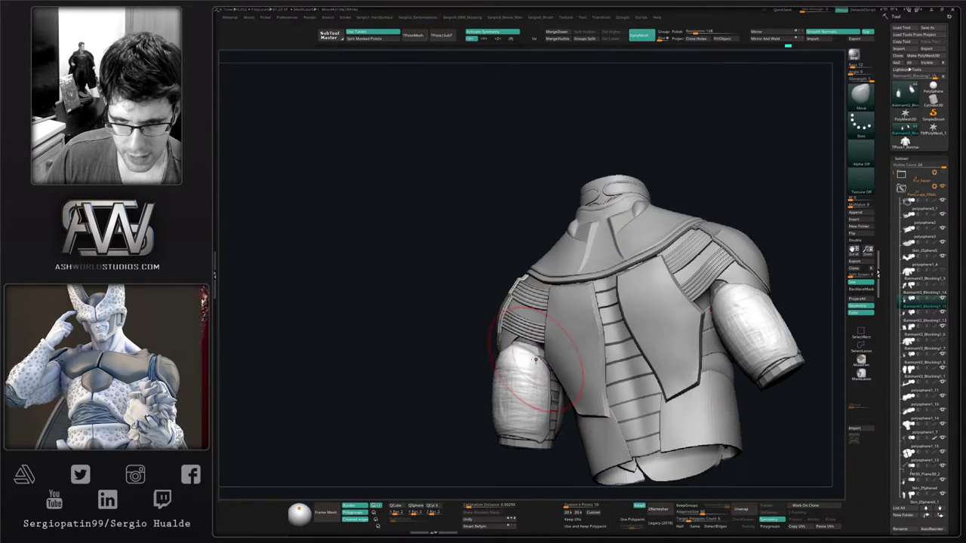
{"action": "left_click_drag", "start_coordinate": [534, 364], "coordinate": [538, 371]}
{"action": "right_click_drag", "start_coordinate": [538, 408], "coordinate": [548, 378]}
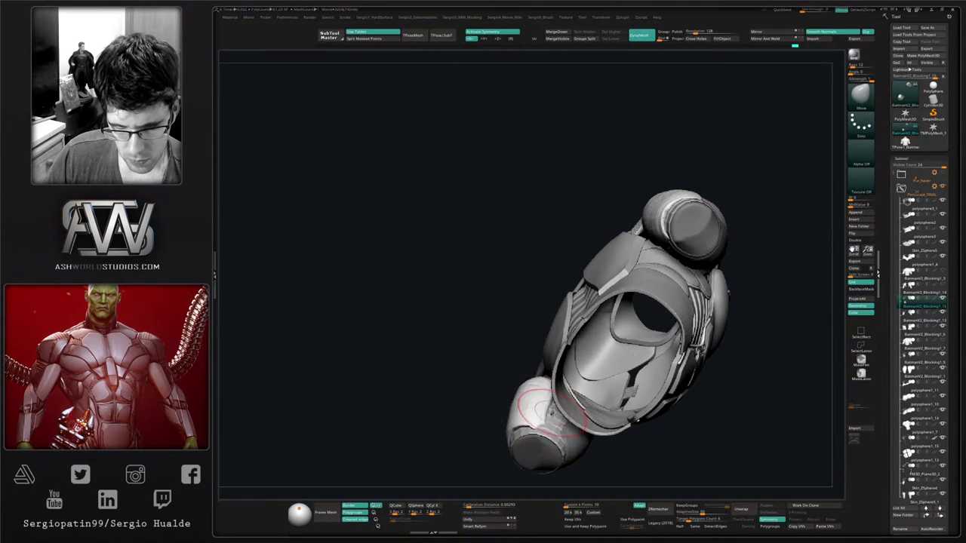
{"action": "mouse_move", "coordinate": [551, 413]}
{"action": "right_mouse_down"}
{"action": "mouse_move", "coordinate": [554, 439]}
{"action": "mouse_move", "coordinate": [541, 427]}
{"action": "right_mouse_up"}
{"action": "left_click_drag", "start_coordinate": [496, 351], "coordinate": [492, 345]}
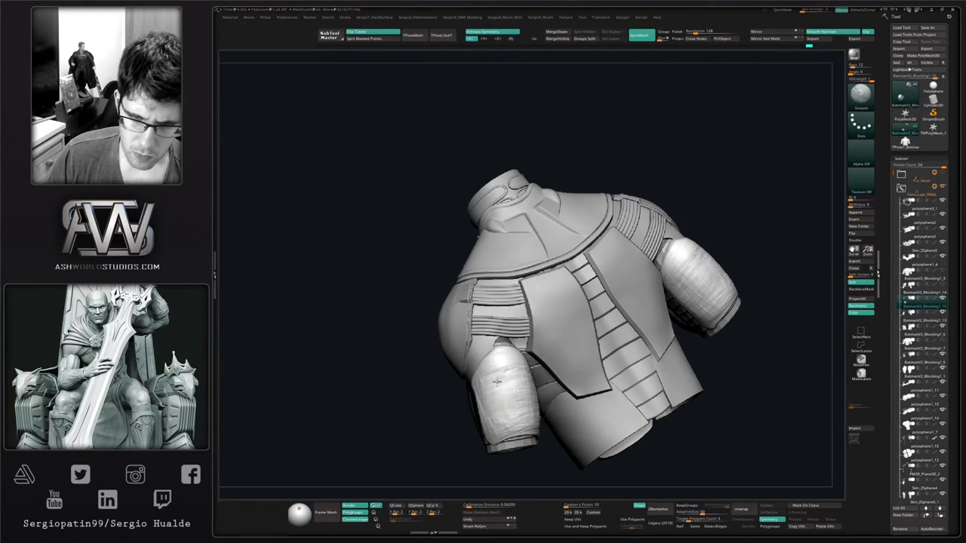
Smooth away the clay stroke marks across the upper and middle areas of the rear pads
{"action": "mouse_move", "coordinate": [504, 386]}
{"action": "right_mouse_down"}
{"action": "mouse_move", "coordinate": [539, 390]}
{"action": "mouse_move", "coordinate": [510, 389]}
{"action": "mouse_move", "coordinate": [498, 316]}
{"action": "right_mouse_up"}
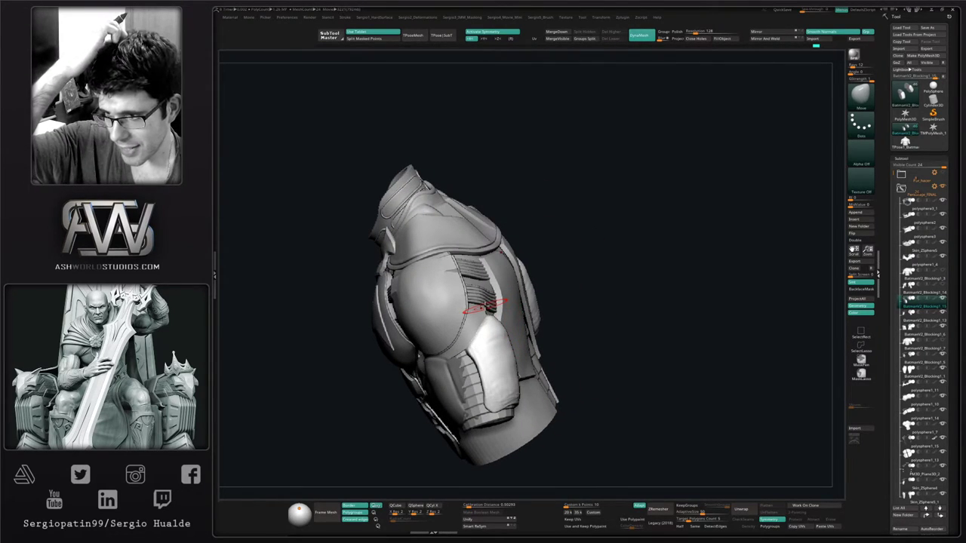
{"action": "mouse_move", "coordinate": [485, 355]}
{"action": "right_mouse_down", "text": "ctrl"}
{"action": "mouse_move", "coordinate": [494, 400]}
{"action": "mouse_move", "coordinate": [507, 355]}
{"action": "right_mouse_up", "text": "ctrl"}
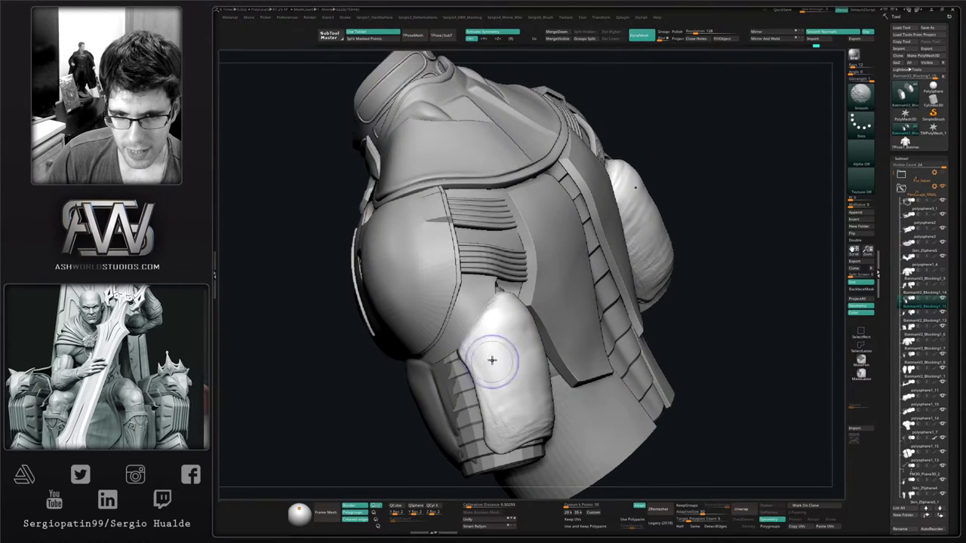
{"action": "right_click_drag", "start_coordinate": [549, 399], "coordinate": [575, 400]}
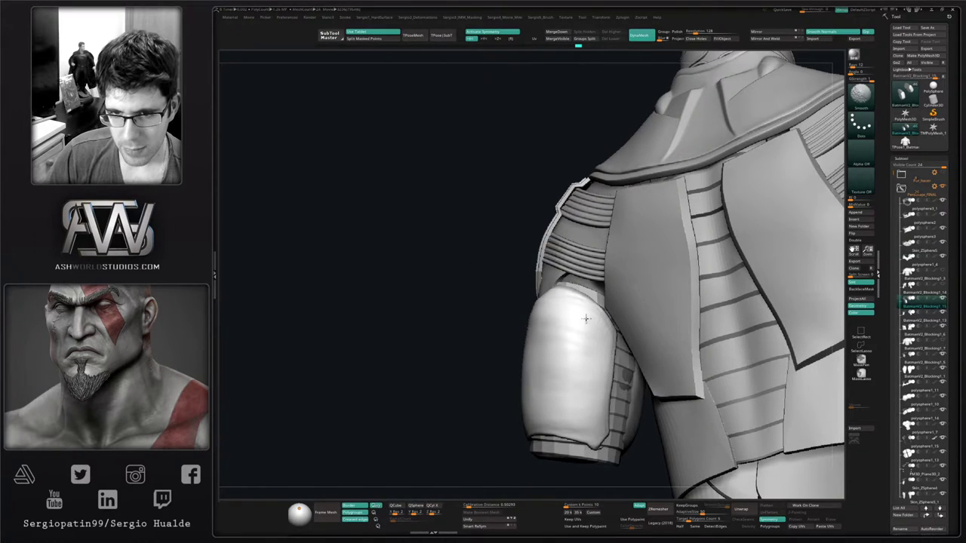
{"action": "mouse_move", "coordinate": [585, 319]}
{"action": "right_mouse_down"}
{"action": "mouse_move", "coordinate": [578, 369]}
{"action": "mouse_move", "coordinate": [592, 326]}
{"action": "right_mouse_up"}
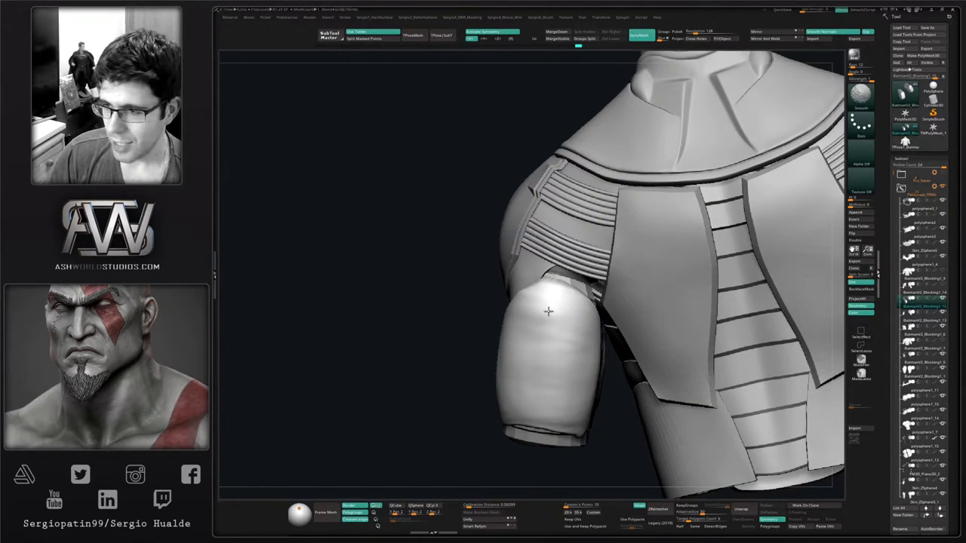
{"action": "mouse_move", "coordinate": [572, 368]}
{"action": "left_mouse_down", "text": "shift"}
{"action": "mouse_move", "coordinate": [520, 351]}
{"action": "mouse_move", "coordinate": [533, 312]}
{"action": "left_mouse_up", "text": "shift"}
{"action": "right_click_drag", "start_coordinate": [554, 353], "coordinate": [531, 337]}
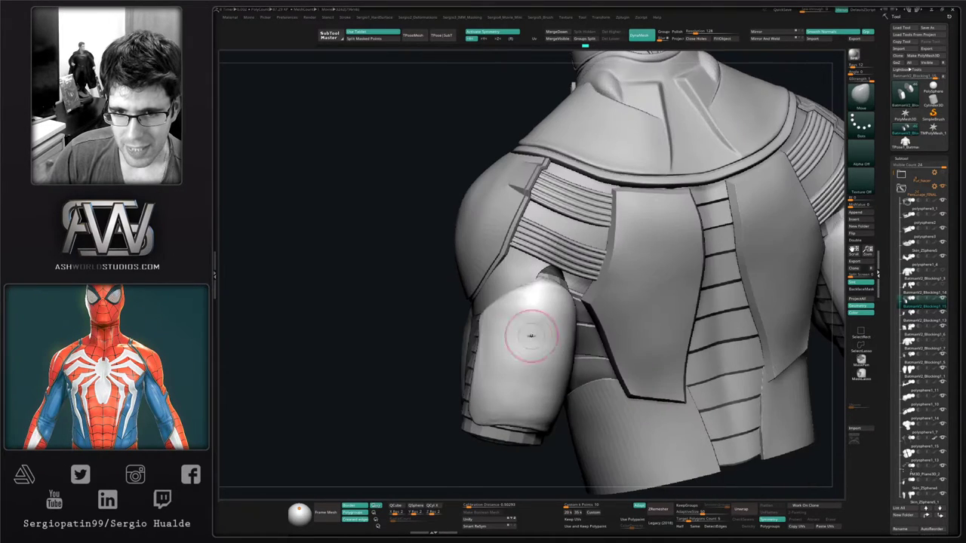
{"action": "left_click_drag", "start_coordinate": [531, 337], "coordinate": [525, 321], "text": "shift"}
Smooth the rear pads' lower area and upper transition into a clean rounded surface
{"action": "right_click_drag", "start_coordinate": [529, 385], "coordinate": [528, 377]}
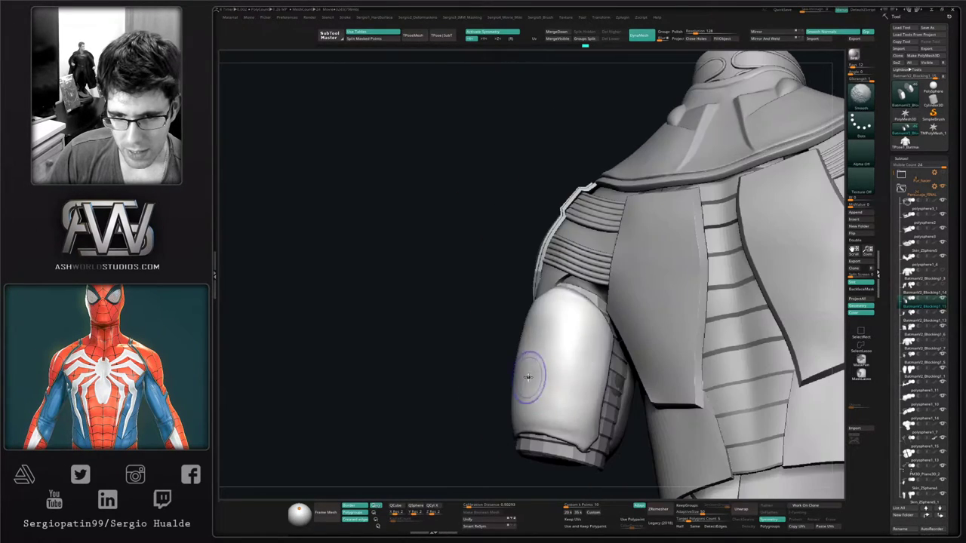
{"action": "left_click_drag", "start_coordinate": [583, 387], "coordinate": [584, 414], "text": "shift"}
{"action": "mouse_move", "coordinate": [575, 403]}
{"action": "right_mouse_down", "text": "ctrl"}
{"action": "mouse_move", "coordinate": [557, 379]}
{"action": "mouse_move", "coordinate": [563, 430]}
{"action": "mouse_move", "coordinate": [540, 389]}
{"action": "mouse_move", "coordinate": [567, 390]}
{"action": "right_mouse_up", "text": "ctrl"}
{"action": "left_click_drag", "start_coordinate": [574, 367], "coordinate": [572, 374], "text": "shift"}
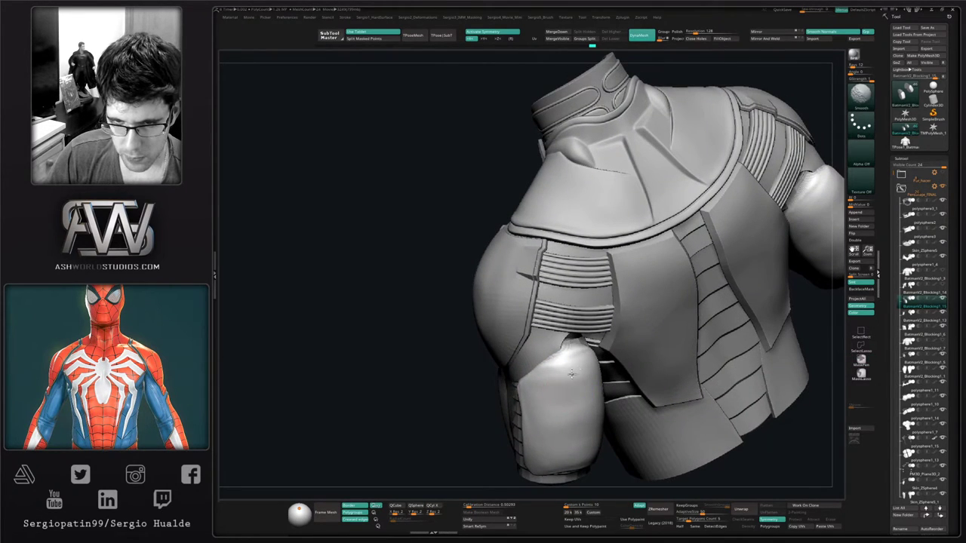
{"action": "right_click_drag", "start_coordinate": [558, 441], "coordinate": [546, 382], "text": "ctrl"}
{"action": "mouse_move", "coordinate": [546, 382]}
{"action": "right_mouse_down", "text": "shift"}
{"action": "mouse_move", "coordinate": [564, 394]}
{"action": "mouse_move", "coordinate": [522, 328]}
{"action": "mouse_move", "coordinate": [521, 370]}
{"action": "mouse_move", "coordinate": [535, 384]}
{"action": "mouse_move", "coordinate": [516, 360]}
{"action": "right_mouse_up", "text": "shift"}
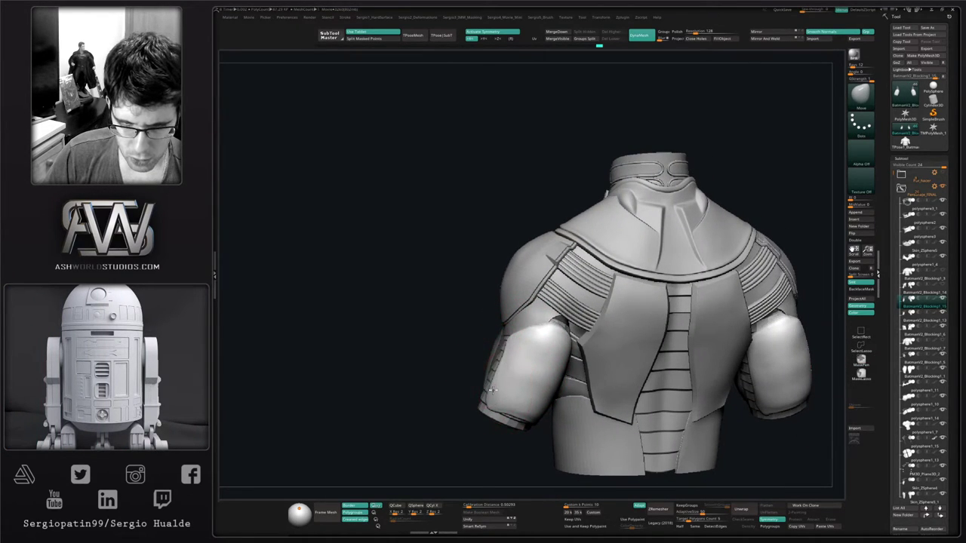
Clear the mask, isolate the upper-arm pieces and rework the recessed strip between front panel and rear pad with ClayBuildup
{"action": "mouse_move", "coordinate": [500, 357]}
{"action": "right_mouse_down"}
{"action": "mouse_move", "coordinate": [550, 377]}
{"action": "mouse_move", "coordinate": [546, 388]}
{"action": "mouse_move", "coordinate": [483, 358]}
{"action": "right_mouse_up"}
{"action": "key", "text": "s"}
{"action": "right_click_drag", "start_coordinate": [562, 361], "coordinate": [543, 369]}
{"action": "left_click_drag", "start_coordinate": [545, 349], "coordinate": [557, 360], "text": "ctrl"}
{"action": "key", "text": "b"}
{"action": "key", "text": "c"}
{"action": "key", "text": "b"}
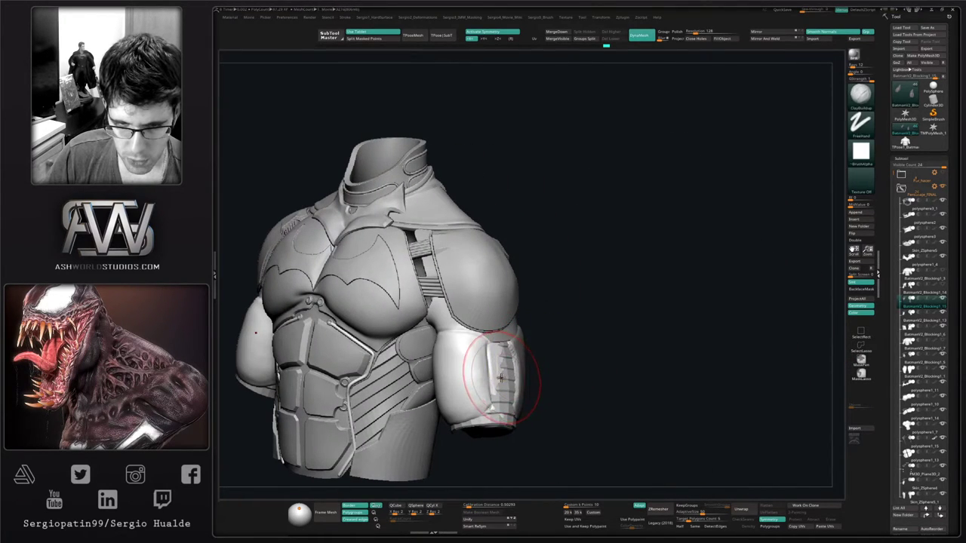
{"action": "right_click_drag", "start_coordinate": [502, 373], "coordinate": [503, 394], "text": "ctrl"}
{"action": "key", "text": "shift+alt+s"}
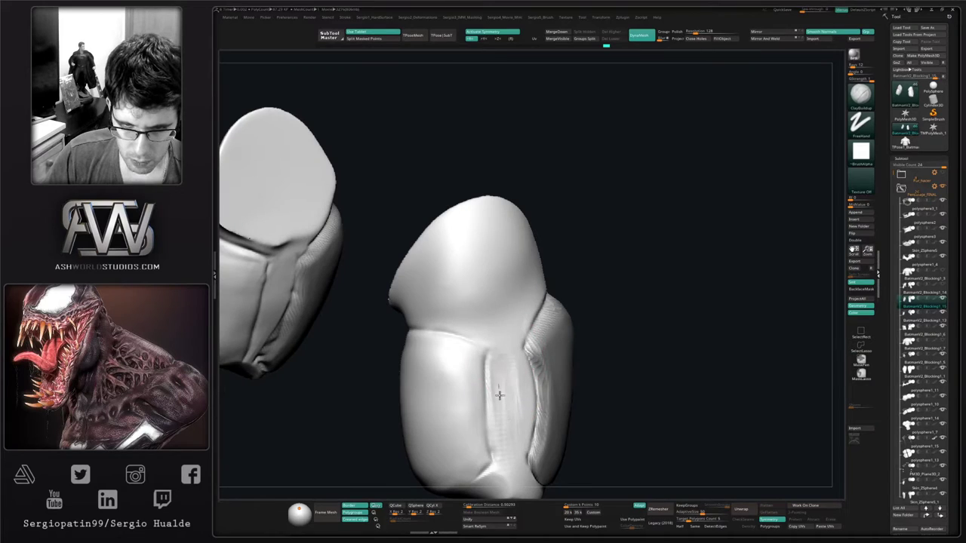
{"action": "mouse_move", "coordinate": [501, 413]}
{"action": "left_mouse_down"}
{"action": "mouse_move", "coordinate": [504, 393]}
{"action": "mouse_move", "coordinate": [515, 415]}
{"action": "mouse_move", "coordinate": [514, 384]}
{"action": "left_mouse_up"}
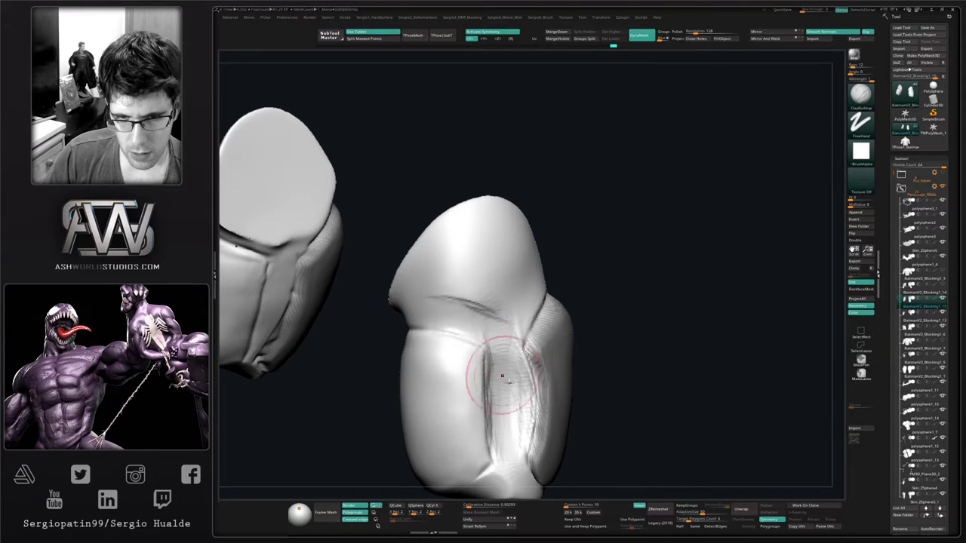
Continue the ClayBuildup strokes along the recessed strip from the arm pieces' lower end upward
{"action": "right_click_drag", "start_coordinate": [509, 382], "coordinate": [518, 410], "text": "ctrl"}
{"action": "key", "text": "shift+alt+s"}
{"action": "key", "text": "shift+alt+s"}
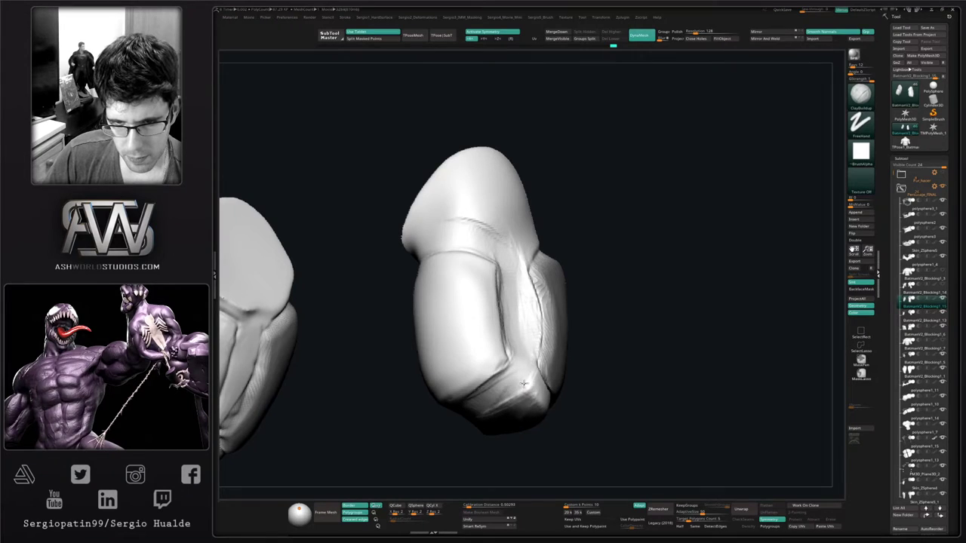
{"action": "mouse_move", "coordinate": [525, 397]}
{"action": "left_mouse_down"}
{"action": "mouse_move", "coordinate": [513, 304]}
{"action": "mouse_move", "coordinate": [519, 326]}
{"action": "left_mouse_up"}
{"action": "mouse_move", "coordinate": [517, 377]}
{"action": "right_mouse_down", "text": "ctrl"}
{"action": "mouse_move", "coordinate": [511, 355]}
{"action": "mouse_move", "coordinate": [510, 387]}
{"action": "mouse_move", "coordinate": [518, 377]}
{"action": "mouse_move", "coordinate": [489, 356]}
{"action": "mouse_move", "coordinate": [513, 344]}
{"action": "mouse_move", "coordinate": [484, 332]}
{"action": "mouse_move", "coordinate": [520, 359]}
{"action": "mouse_move", "coordinate": [513, 351]}
{"action": "mouse_move", "coordinate": [550, 323]}
{"action": "mouse_move", "coordinate": [478, 358]}
{"action": "mouse_move", "coordinate": [560, 323]}
{"action": "mouse_move", "coordinate": [549, 319]}
{"action": "mouse_move", "coordinate": [531, 339]}
{"action": "mouse_move", "coordinate": [566, 312]}
{"action": "right_mouse_up", "text": "ctrl"}
{"action": "key", "text": "shift+alt+s"}
Select and isolate the shoulder plates with the Move brush active, replacing the rectangular mask on their lower end with MaskLasso
{"action": "left_click", "coordinate": [553, 336], "text": "alt"}
{"action": "left_click", "coordinate": [571, 331], "text": "alt"}
{"action": "key", "text": "b"}
{"action": "key", "text": "m"}
{"action": "key", "text": "v"}
{"action": "left_click", "coordinate": [529, 310], "text": "alt"}
{"action": "key", "text": "alt+shift+s"}
{"action": "left_click_drag", "start_coordinate": [571, 302], "coordinate": [549, 305], "text": "ctrl"}
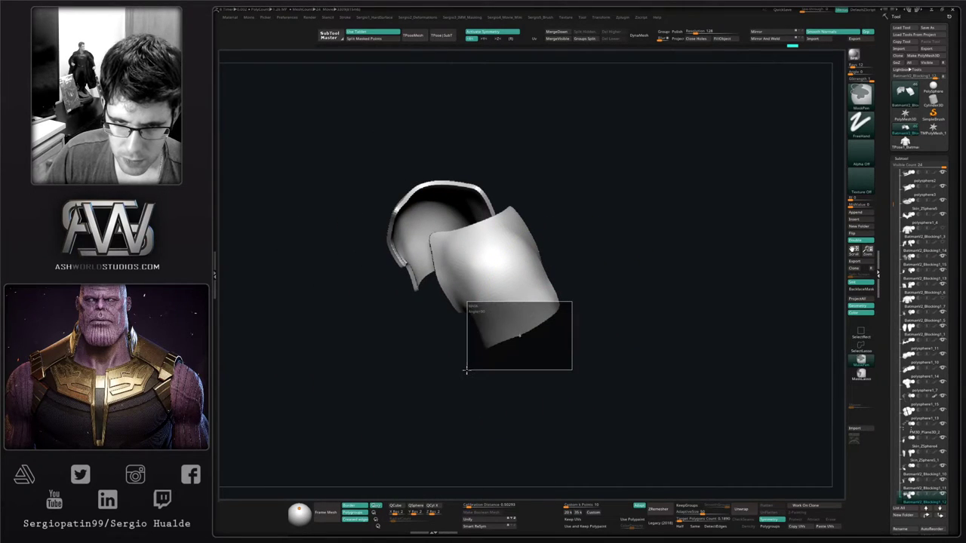
{"action": "left_click_drag", "start_coordinate": [467, 370], "coordinate": [466, 370], "text": "ctrl"}
{"action": "left_click", "coordinate": [861, 374], "text": "ctrl"}
{"action": "key", "text": "ctrl+z"}
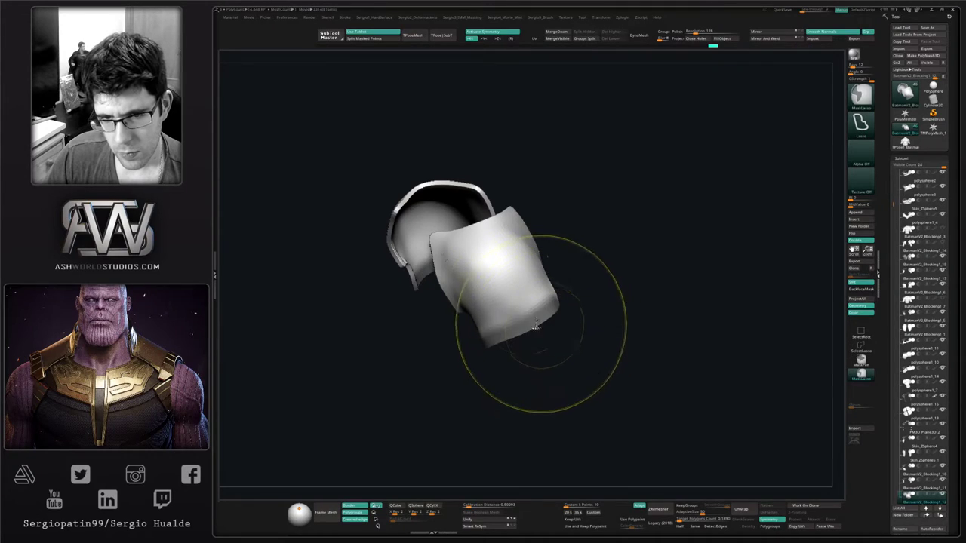
{"action": "left_click", "coordinate": [561, 336], "text": "ctrl"}
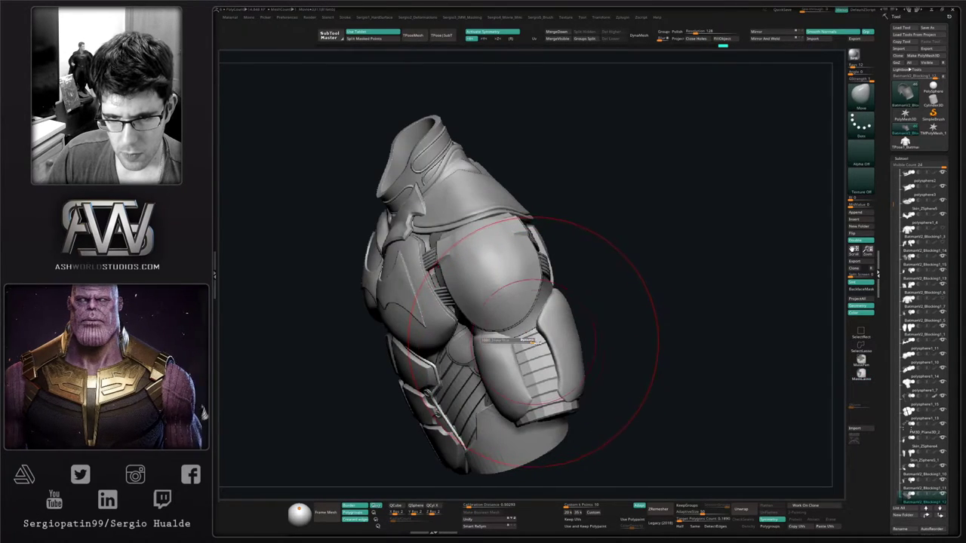
Reshape the shoulder plates' lower edge over the upper arms with the Move brush and clear the mask
{"action": "left_click_drag", "start_coordinate": [537, 338], "coordinate": [533, 348]}
{"action": "mouse_move", "coordinate": [534, 347]}
{"action": "right_mouse_down"}
{"action": "mouse_move", "coordinate": [588, 343]}
{"action": "mouse_move", "coordinate": [565, 330]}
{"action": "mouse_move", "coordinate": [511, 360]}
{"action": "right_mouse_up"}
{"action": "key", "text": "alt+s"}
{"action": "left_click_drag", "start_coordinate": [488, 347], "coordinate": [486, 350]}
{"action": "mouse_move", "coordinate": [486, 350]}
{"action": "right_mouse_down"}
{"action": "mouse_move", "coordinate": [489, 360]}
{"action": "mouse_move", "coordinate": [560, 348]}
{"action": "right_mouse_up"}
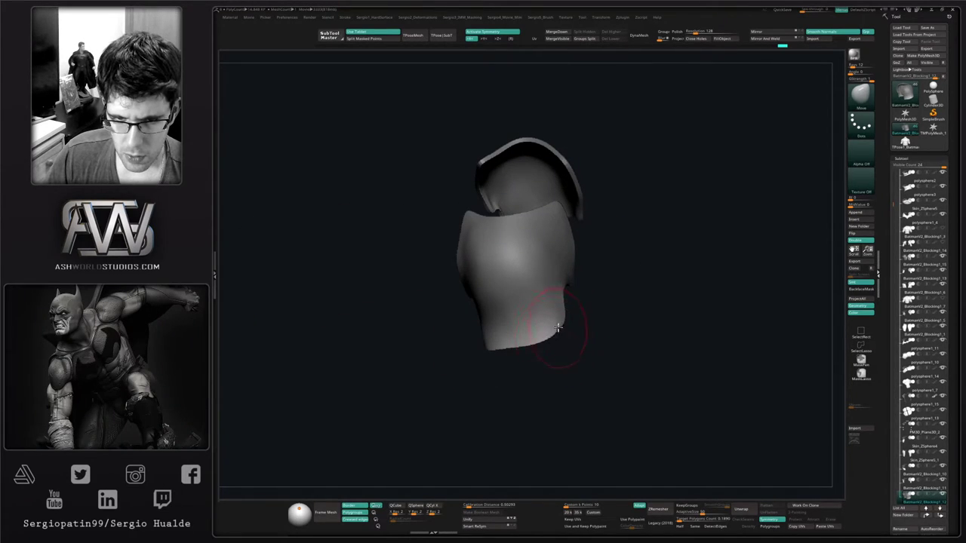
{"action": "left_click_drag", "start_coordinate": [515, 345], "coordinate": [516, 349]}
{"action": "mouse_move", "coordinate": [516, 349]}
{"action": "right_mouse_down"}
{"action": "mouse_move", "coordinate": [548, 366]}
{"action": "mouse_move", "coordinate": [519, 353]}
{"action": "right_mouse_up"}
{"action": "key", "text": "alt+s"}
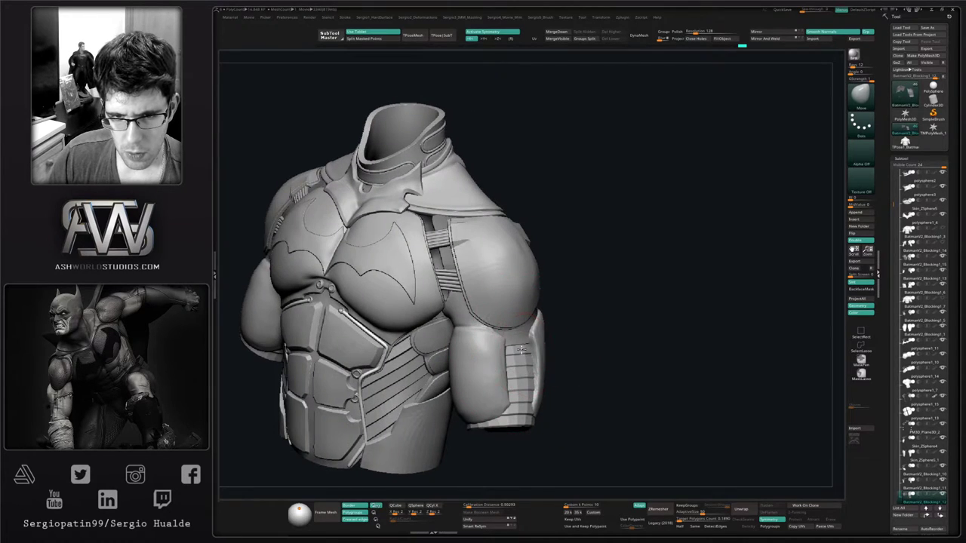
{"action": "left_click_drag", "start_coordinate": [523, 350], "coordinate": [526, 352]}
{"action": "left_click_drag", "start_coordinate": [588, 339], "coordinate": [589, 354], "text": "ctrl"}
Examine the torso from the front, back and underside, checking how the shoulder plates and upper-arm pieces fit together
{"action": "mouse_move", "coordinate": [589, 347]}
{"action": "right_mouse_down"}
{"action": "mouse_move", "coordinate": [549, 349]}
{"action": "mouse_move", "coordinate": [562, 340]}
{"action": "mouse_move", "coordinate": [542, 362]}
{"action": "mouse_move", "coordinate": [521, 362]}
{"action": "mouse_move", "coordinate": [626, 339]}
{"action": "mouse_move", "coordinate": [650, 309]}
{"action": "mouse_move", "coordinate": [603, 329]}
{"action": "mouse_move", "coordinate": [505, 290]}
{"action": "right_mouse_up"}
{"action": "right_click_drag", "start_coordinate": [506, 290], "coordinate": [651, 361], "text": "alt"}
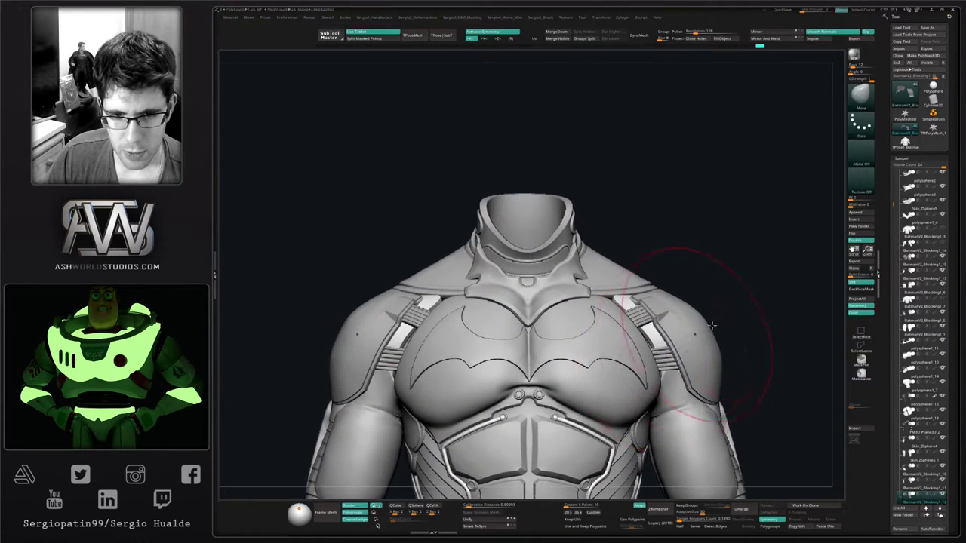
{"action": "right_click_drag", "start_coordinate": [760, 286], "coordinate": [764, 296]}
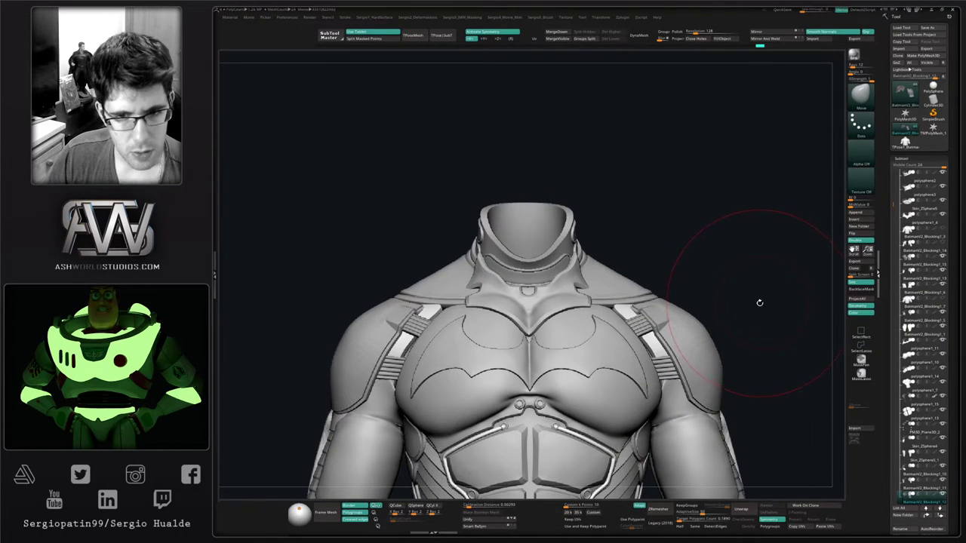
{"action": "mouse_move", "coordinate": [731, 348]}
{"action": "right_mouse_down", "text": "alt"}
{"action": "mouse_move", "coordinate": [722, 298]}
{"action": "mouse_move", "coordinate": [707, 310]}
{"action": "mouse_move", "coordinate": [646, 313]}
{"action": "mouse_move", "coordinate": [737, 316]}
{"action": "mouse_move", "coordinate": [735, 375]}
{"action": "mouse_move", "coordinate": [694, 362]}
{"action": "mouse_move", "coordinate": [754, 357]}
{"action": "mouse_move", "coordinate": [721, 374]}
{"action": "mouse_move", "coordinate": [721, 356]}
{"action": "mouse_move", "coordinate": [698, 354]}
{"action": "mouse_move", "coordinate": [717, 390]}
{"action": "right_mouse_up", "text": "alt"}
{"action": "right_click_drag", "start_coordinate": [716, 389], "coordinate": [672, 306], "text": "alt"}
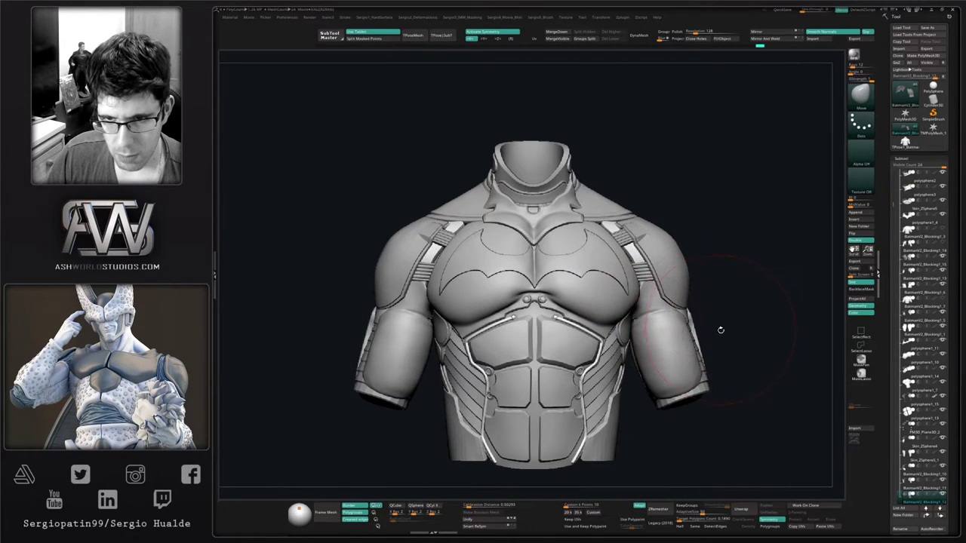
{"action": "right_click_drag", "start_coordinate": [721, 329], "coordinate": [645, 337]}
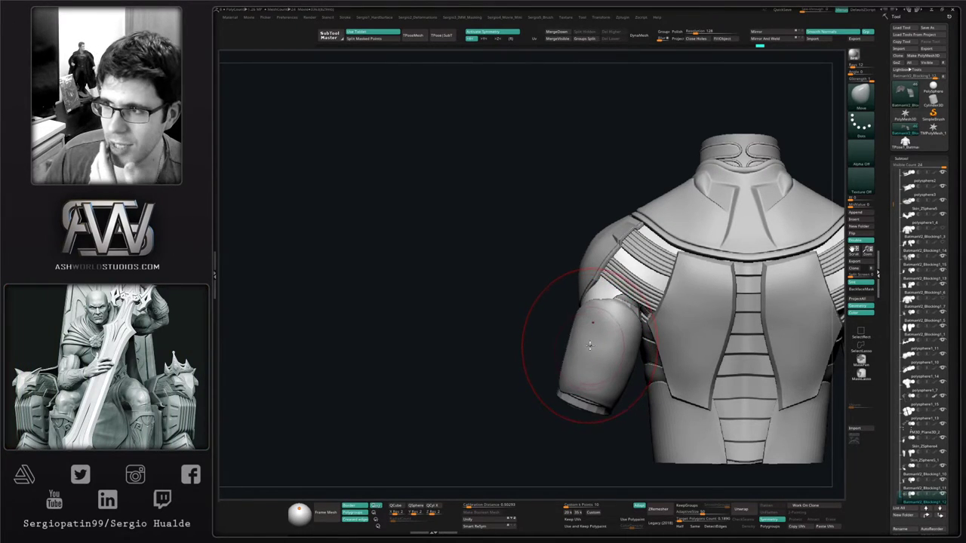
{"action": "left_click_drag", "start_coordinate": [528, 351], "coordinate": [688, 353]}
{"action": "key", "text": "s"}
{"action": "mouse_move", "coordinate": [638, 383]}
{"action": "left_mouse_down", "text": "alt"}
{"action": "mouse_move", "coordinate": [640, 349]}
{"action": "mouse_move", "coordinate": [669, 327]}
{"action": "mouse_move", "coordinate": [575, 330]}
{"action": "mouse_move", "coordinate": [676, 329]}
{"action": "mouse_move", "coordinate": [567, 341]}
{"action": "mouse_move", "coordinate": [673, 330]}
{"action": "left_mouse_up", "text": "alt"}
{"action": "left_click_drag", "start_coordinate": [588, 341], "coordinate": [640, 332]}
{"action": "left_click_drag", "start_coordinate": [528, 357], "coordinate": [620, 312], "text": "alt"}
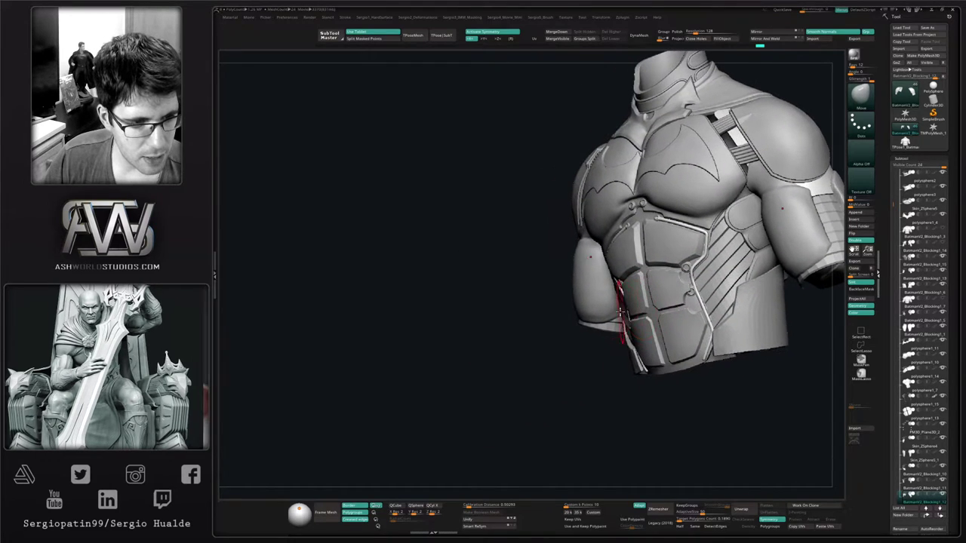
{"action": "mouse_move", "coordinate": [620, 311]}
{"action": "right_mouse_down", "text": "ctrl"}
{"action": "mouse_move", "coordinate": [607, 336]}
{"action": "mouse_move", "coordinate": [634, 308]}
{"action": "mouse_move", "coordinate": [617, 311]}
{"action": "mouse_move", "coordinate": [609, 288]}
{"action": "right_mouse_up", "text": "ctrl"}
{"action": "right_click_drag", "start_coordinate": [602, 332], "coordinate": [630, 293]}
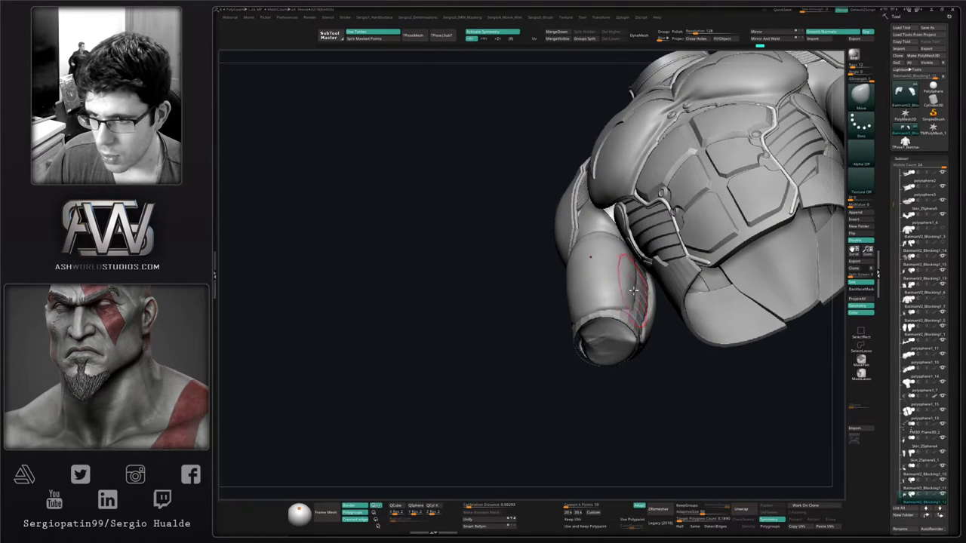
Select the small overlapping side pads and the shoulder plates in turn to inspect each in isolation
{"action": "left_click", "coordinate": [904, 484]}
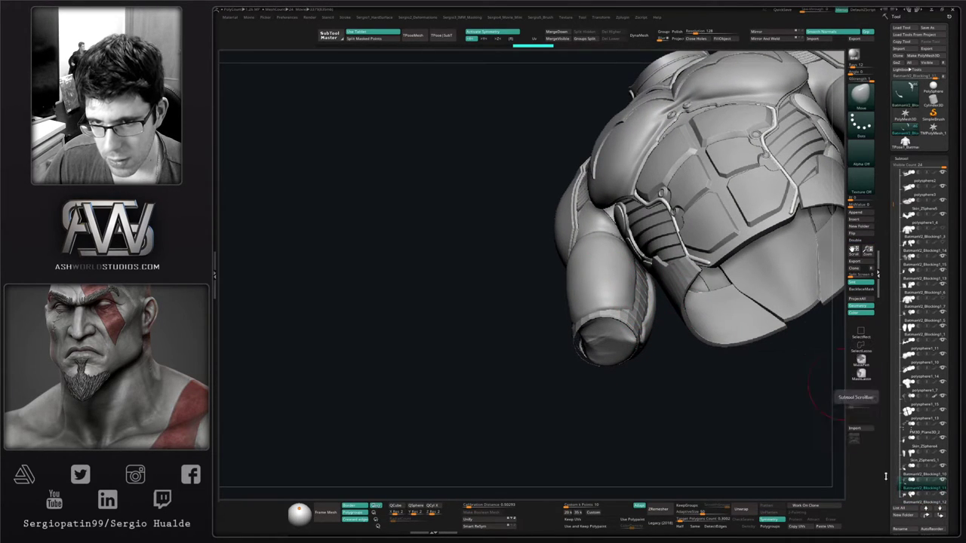
{"action": "left_click", "coordinate": [711, 399]}
{"action": "right_click_drag", "start_coordinate": [686, 349], "coordinate": [726, 377]}
{"action": "right_click_drag", "start_coordinate": [726, 377], "coordinate": [671, 325], "text": "alt"}
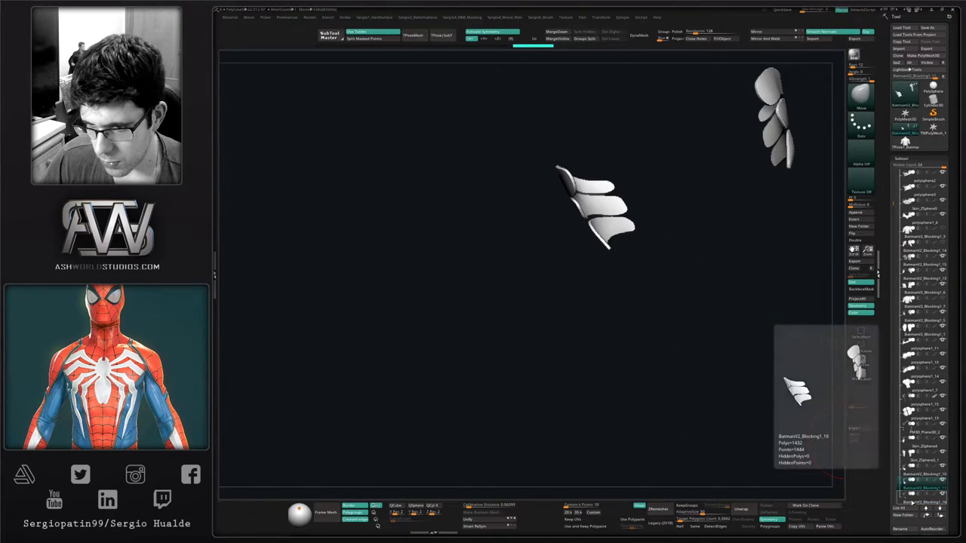
{"action": "left_click", "coordinate": [900, 493]}
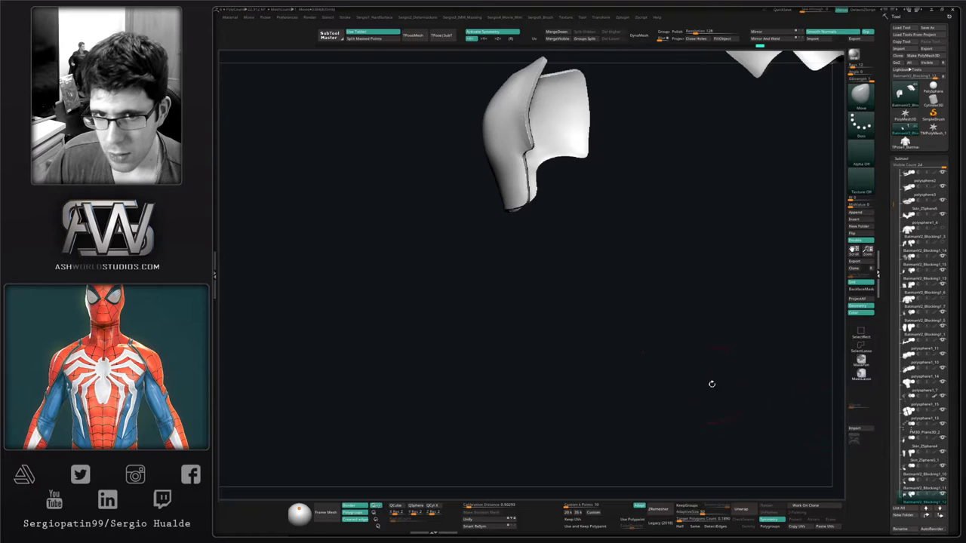
Duplicate the inner shoulder-and-arm subtool and select the copy
{"action": "left_click", "coordinate": [712, 384]}
{"action": "right_click_drag", "start_coordinate": [587, 270], "coordinate": [565, 246]}
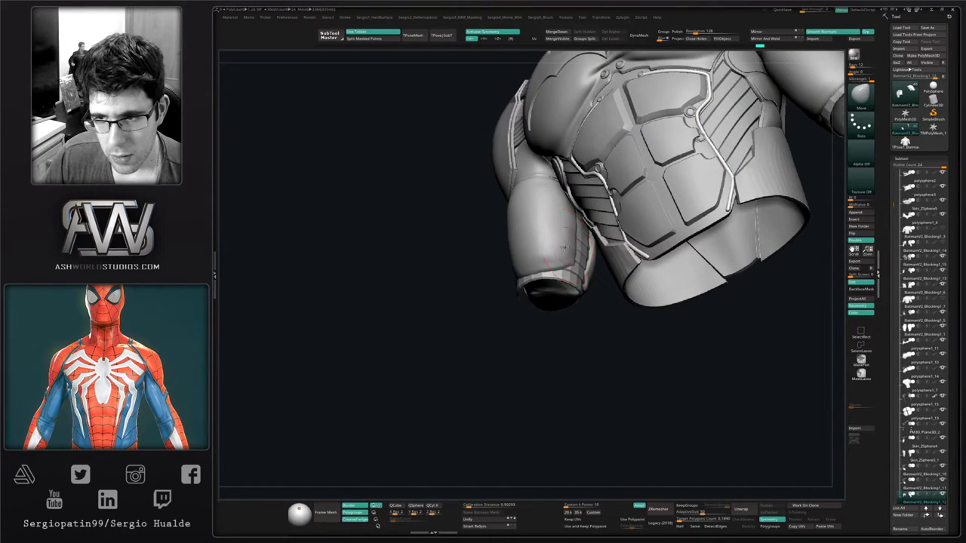
{"action": "left_click", "coordinate": [572, 256], "text": "alt"}
{"action": "left_click", "coordinate": [917, 293]}
{"action": "key", "text": "shift+s"}
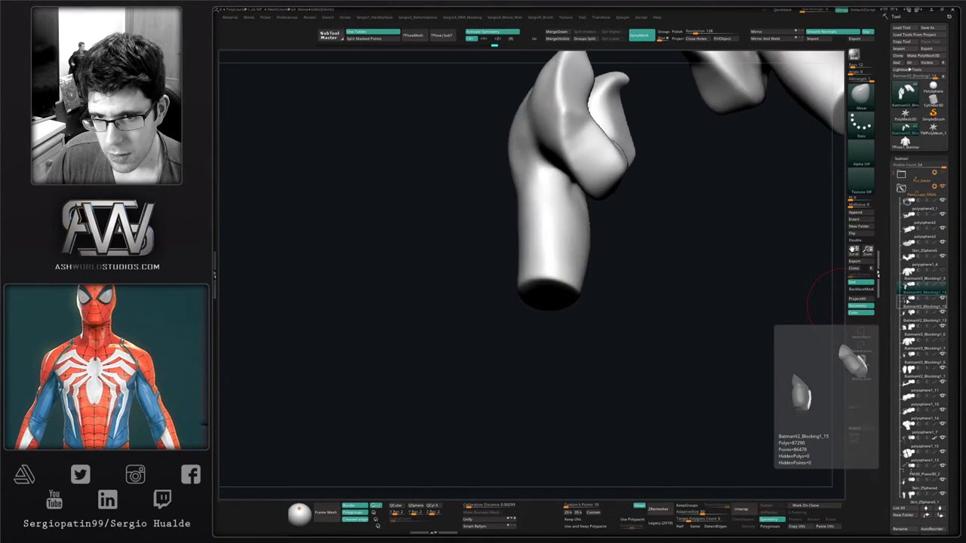
{"action": "key", "text": "ctrl+shift+d"}
{"action": "key", "text": "Down"}
{"action": "key", "text": "shift+s"}
Reshape the lower ends of the duplicated arms with the Move brush, adjusting how they extend below the outer sleeve plates
{"action": "right_click_drag", "start_coordinate": [593, 310], "coordinate": [586, 293]}
{"action": "left_click_drag", "start_coordinate": [586, 328], "coordinate": [590, 336]}
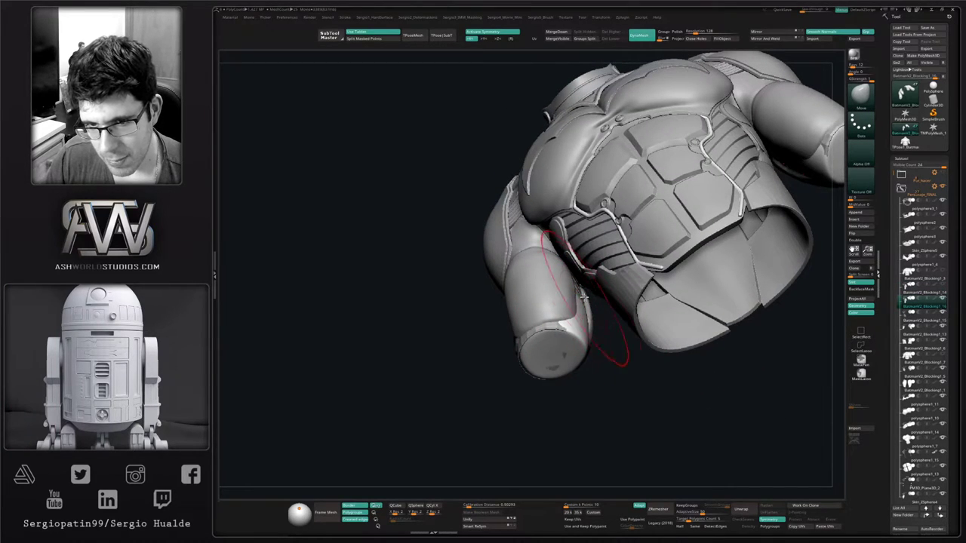
{"action": "mouse_move", "coordinate": [597, 298]}
{"action": "right_mouse_down"}
{"action": "mouse_move", "coordinate": [587, 270]}
{"action": "mouse_move", "coordinate": [594, 290]}
{"action": "mouse_move", "coordinate": [564, 298]}
{"action": "right_mouse_up"}
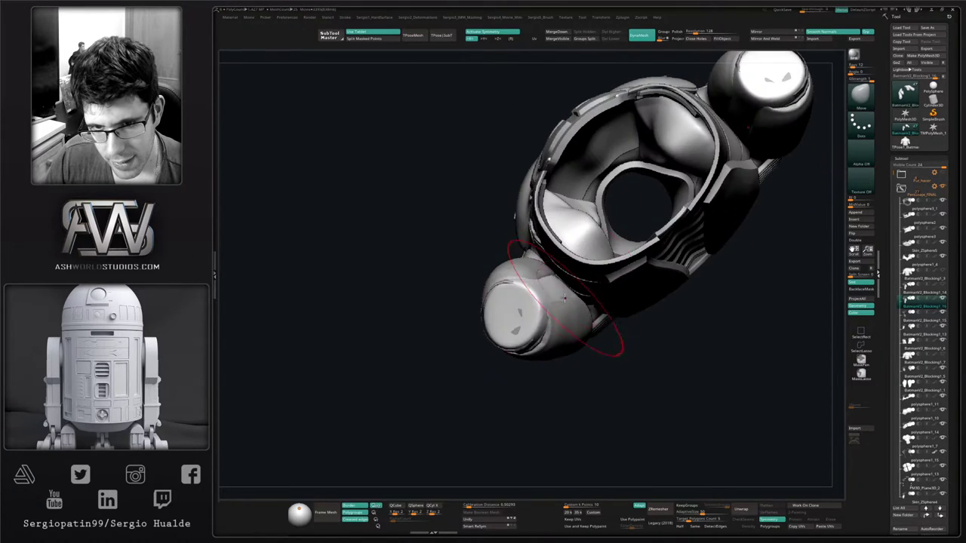
{"action": "left_click_drag", "start_coordinate": [557, 286], "coordinate": [552, 290]}
{"action": "mouse_move", "coordinate": [566, 317]}
{"action": "right_mouse_down"}
{"action": "mouse_move", "coordinate": [581, 371]}
{"action": "mouse_move", "coordinate": [595, 381]}
{"action": "right_mouse_up"}
{"action": "left_click_drag", "start_coordinate": [596, 381], "coordinate": [578, 330]}
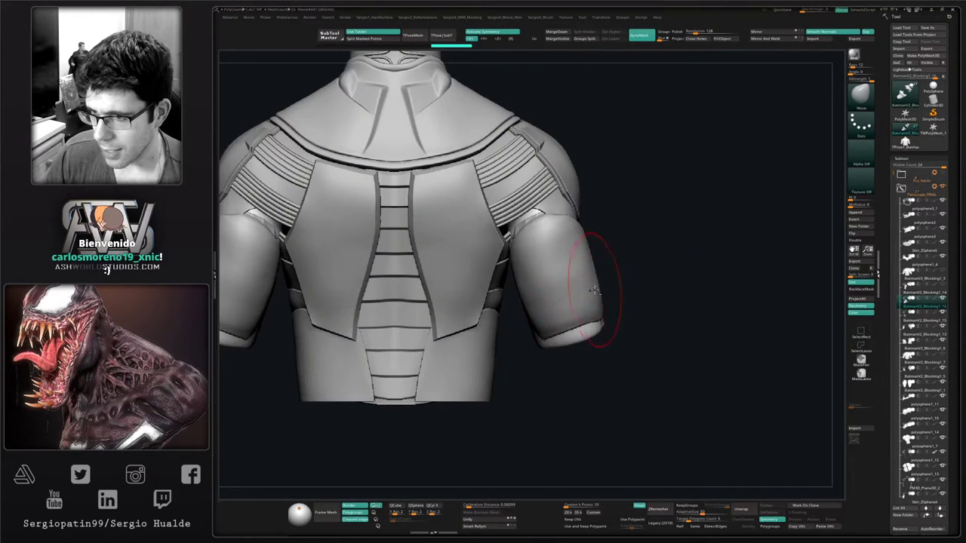
{"action": "right_click_drag", "start_coordinate": [595, 290], "coordinate": [615, 305], "text": "alt"}
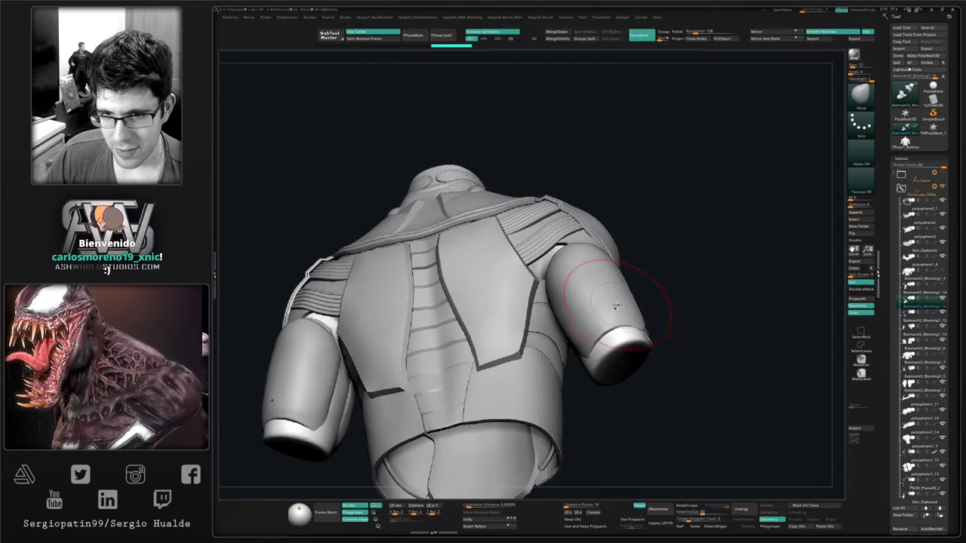
{"action": "right_click_drag", "start_coordinate": [643, 341], "coordinate": [653, 349]}
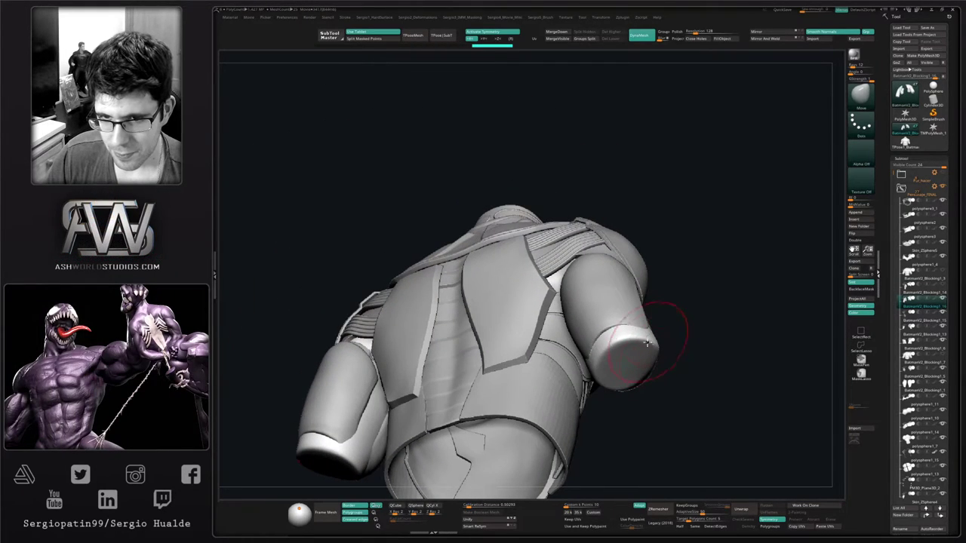
{"action": "left_click_drag", "start_coordinate": [616, 333], "coordinate": [642, 346]}
{"action": "mouse_move", "coordinate": [645, 344]}
{"action": "right_mouse_down"}
{"action": "mouse_move", "coordinate": [639, 338]}
{"action": "mouse_move", "coordinate": [634, 355]}
{"action": "mouse_move", "coordinate": [644, 334]}
{"action": "right_mouse_up"}
Carve grooves with the DamStandard brush into the exposed band at the lower end of the arm
{"action": "left_click_drag", "start_coordinate": [643, 335], "coordinate": [551, 329]}
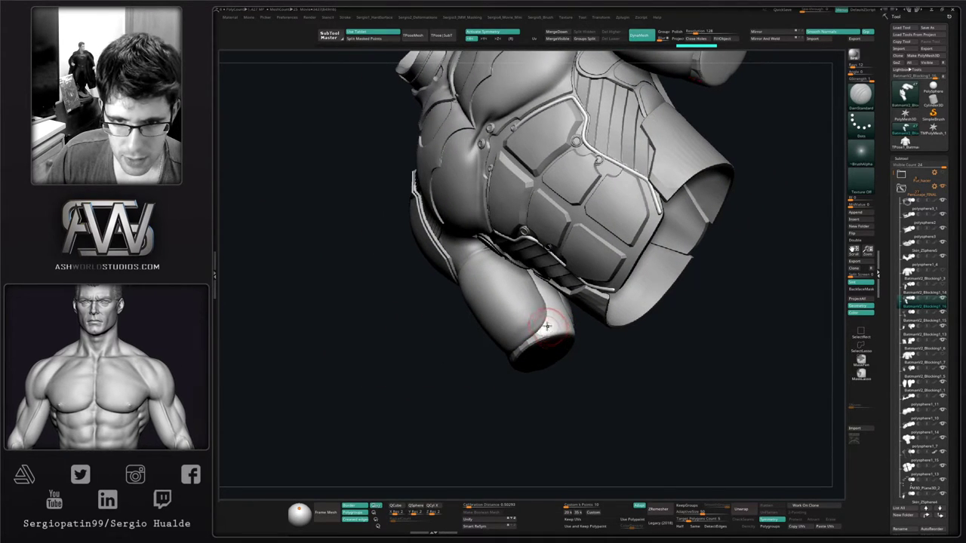
{"action": "right_click_drag", "start_coordinate": [558, 354], "coordinate": [567, 321]}
{"action": "left_click_drag", "start_coordinate": [566, 322], "coordinate": [556, 349]}
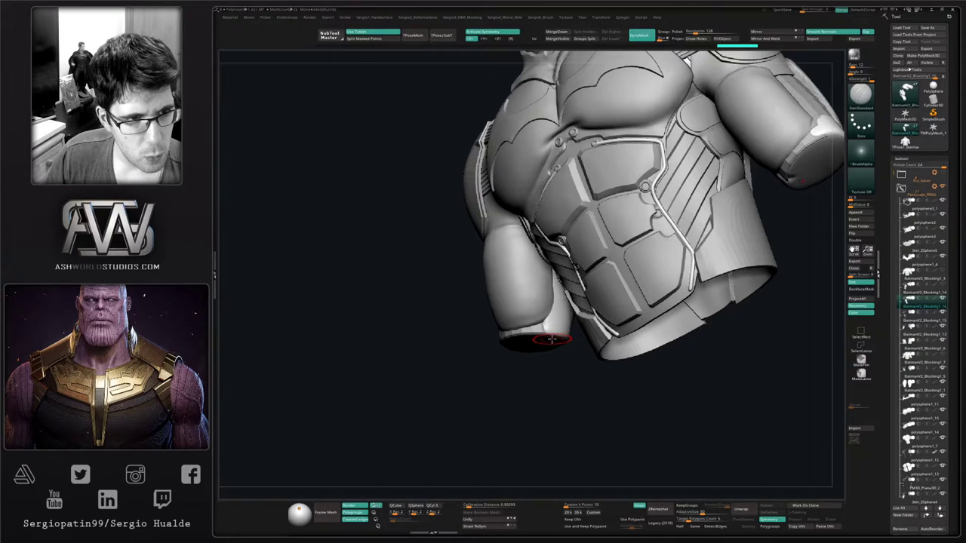
{"action": "left_click_drag", "start_coordinate": [552, 342], "coordinate": [585, 355]}
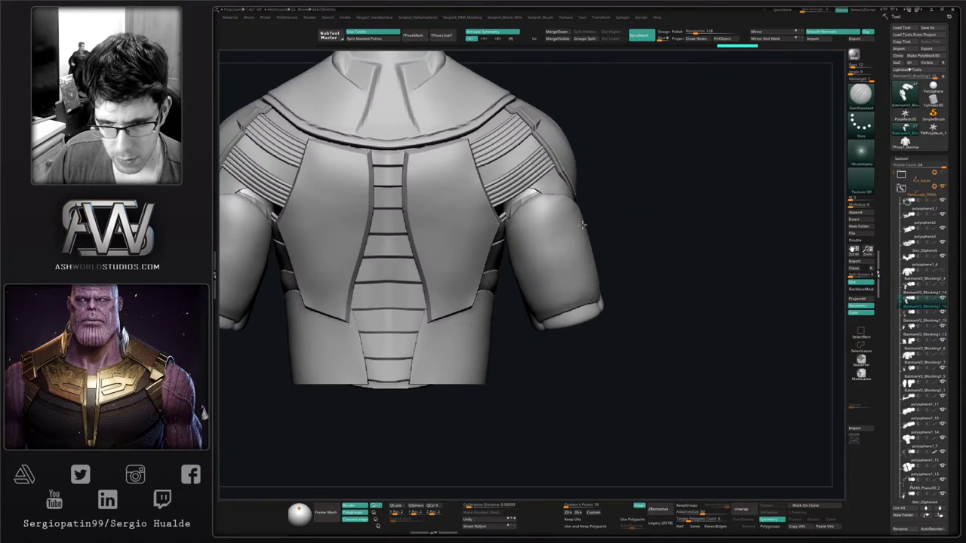
Isolate the arm subtool and deepen the short vertical grooves at its lower rim with DamStandard
{"action": "key", "text": "shift+s"}
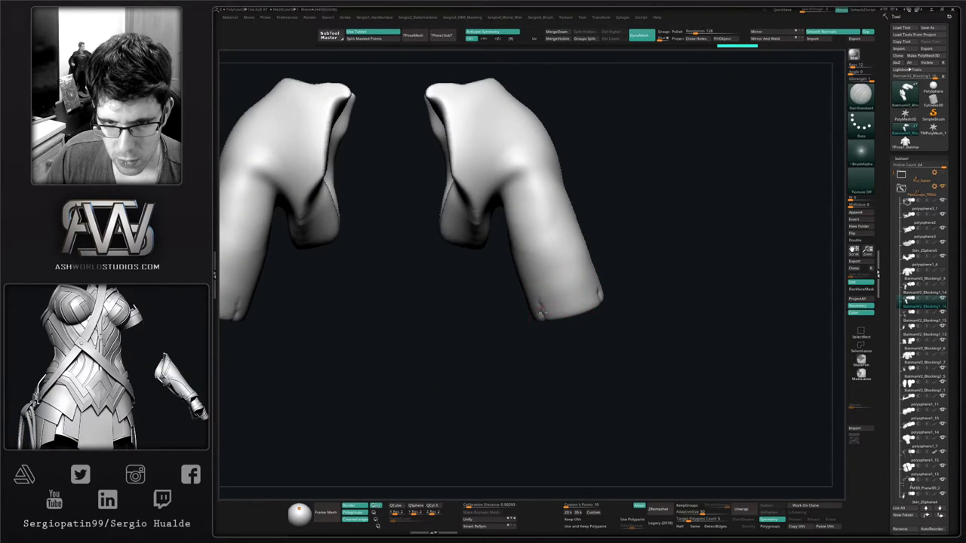
{"action": "left_click_drag", "start_coordinate": [541, 311], "coordinate": [541, 318]}
{"action": "right_click_drag", "start_coordinate": [542, 318], "coordinate": [546, 308]}
{"action": "left_click_drag", "start_coordinate": [563, 280], "coordinate": [542, 283]}
{"action": "mouse_move", "coordinate": [542, 283]}
{"action": "right_mouse_down"}
{"action": "mouse_move", "coordinate": [551, 325]}
{"action": "mouse_move", "coordinate": [596, 319]}
{"action": "mouse_move", "coordinate": [575, 306]}
{"action": "mouse_move", "coordinate": [606, 358]}
{"action": "mouse_move", "coordinate": [595, 313]}
{"action": "mouse_move", "coordinate": [620, 314]}
{"action": "mouse_move", "coordinate": [605, 322]}
{"action": "mouse_move", "coordinate": [615, 329]}
{"action": "right_mouse_up"}
Assign the outer arm portion its own polygroup and isolate it, hiding the shoulder and chest portion
{"action": "key", "text": "alt+shift+s"}
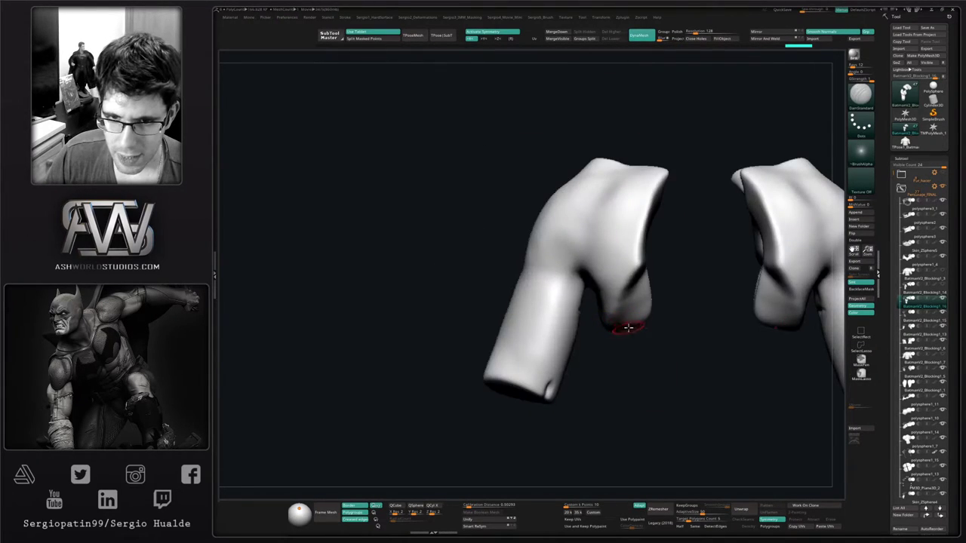
{"action": "mouse_move", "coordinate": [656, 381]}
{"action": "left_mouse_down", "text": "ctrl+shift"}
{"action": "mouse_move", "coordinate": [696, 180]}
{"action": "mouse_move", "coordinate": [635, 141]}
{"action": "mouse_move", "coordinate": [565, 176]}
{"action": "mouse_move", "coordinate": [586, 141]}
{"action": "mouse_move", "coordinate": [580, 132]}
{"action": "left_mouse_up", "text": "ctrl+shift"}
{"action": "key", "text": "shift+f"}
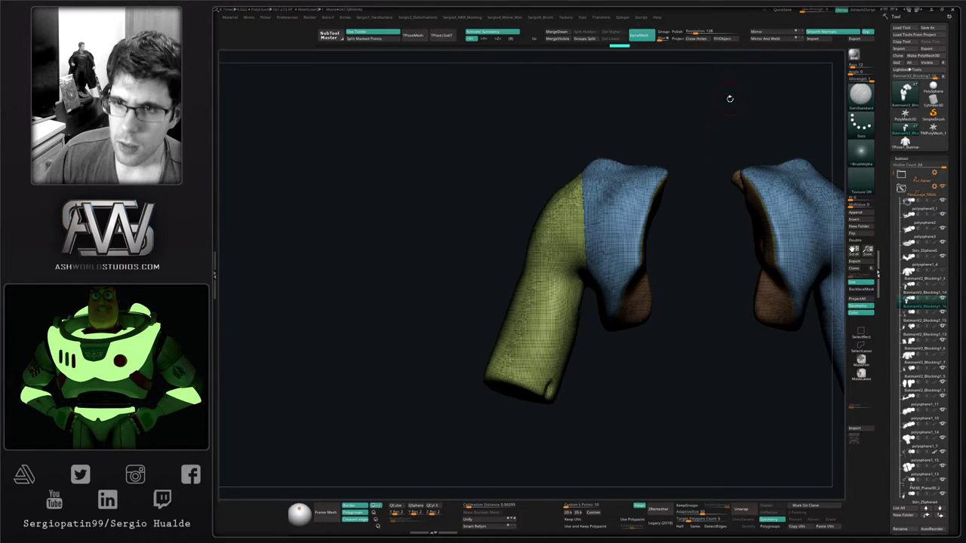
{"action": "left_click", "coordinate": [578, 261], "text": "ctrl+shift"}
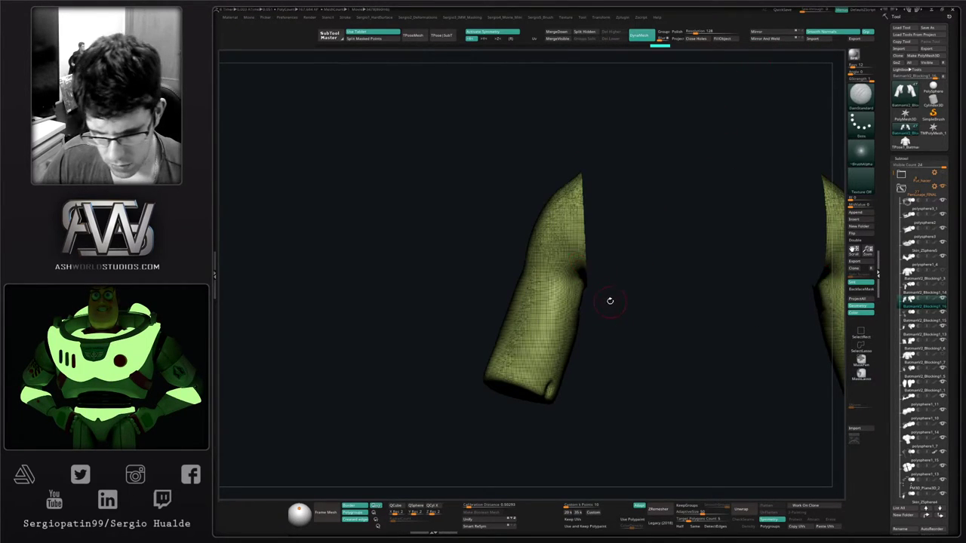
{"action": "key", "text": "shift+f"}
Carve a horizontal groove across the upper inner face of the arm, checking its placement against the full torso
{"action": "left_click_drag", "start_coordinate": [634, 317], "coordinate": [608, 315]}
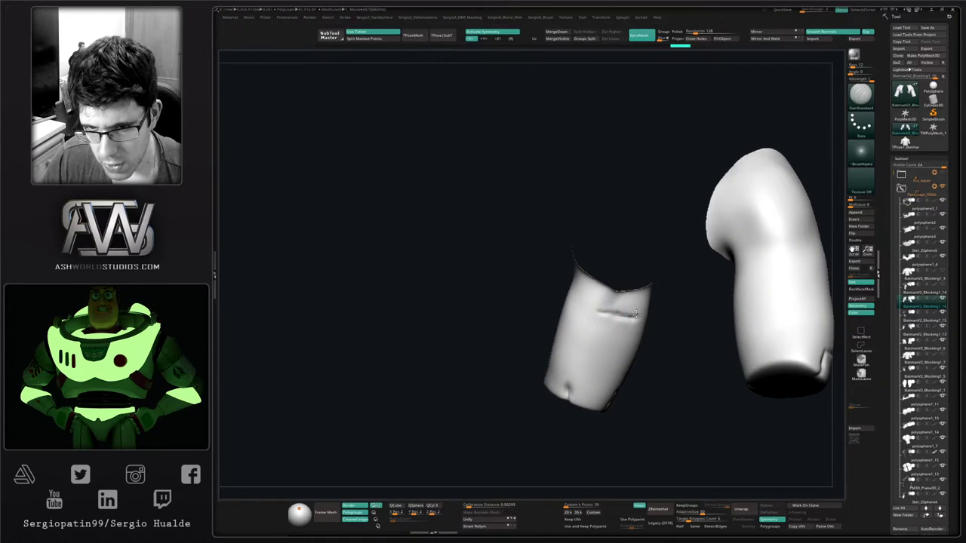
{"action": "right_click_drag", "start_coordinate": [624, 342], "coordinate": [623, 308]}
{"action": "key", "text": "alt+s"}
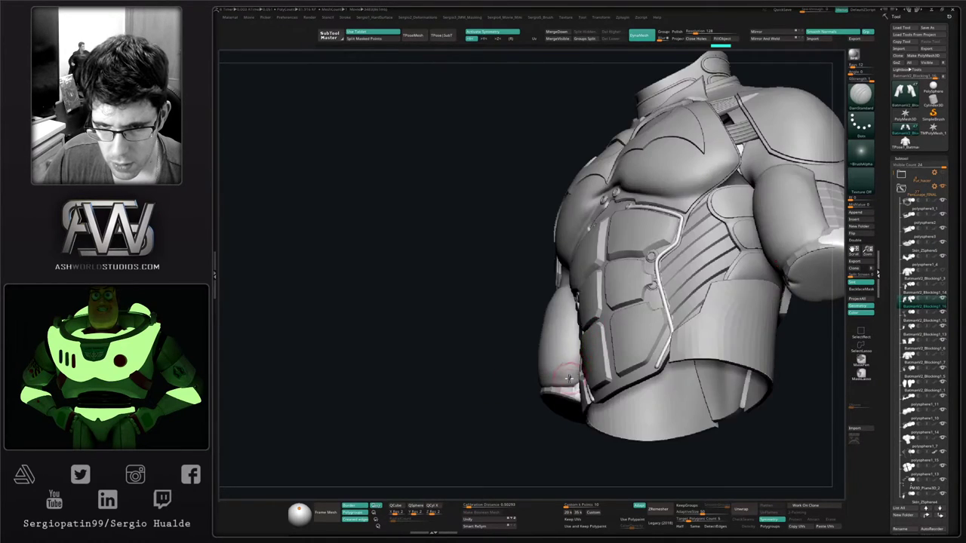
{"action": "right_click_drag", "start_coordinate": [569, 375], "coordinate": [578, 373]}
{"action": "key", "text": "alt+s"}
{"action": "mouse_move", "coordinate": [614, 324]}
{"action": "left_mouse_down"}
{"action": "mouse_move", "coordinate": [586, 310]}
{"action": "mouse_move", "coordinate": [571, 391]}
{"action": "left_mouse_up"}
Carve lengthwise grooves down the inner arm to outline a rectangular panel reaching the lower rim
{"action": "right_click_drag", "start_coordinate": [582, 307], "coordinate": [599, 317]}
{"action": "left_click_drag", "start_coordinate": [599, 317], "coordinate": [621, 351]}
{"action": "key", "text": "alt+s"}
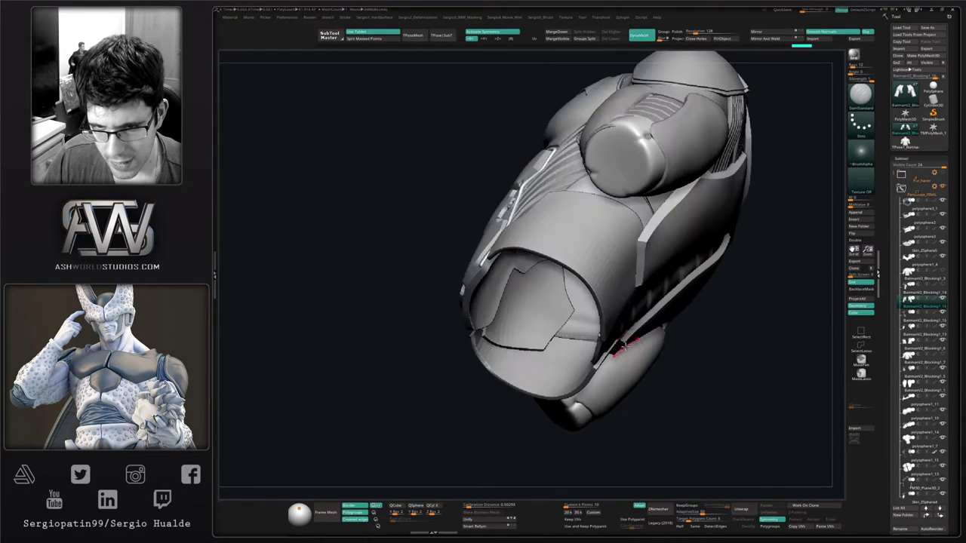
{"action": "right_click_drag", "start_coordinate": [628, 345], "coordinate": [629, 357]}
{"action": "left_click", "coordinate": [619, 355], "text": "ctrl+shift"}
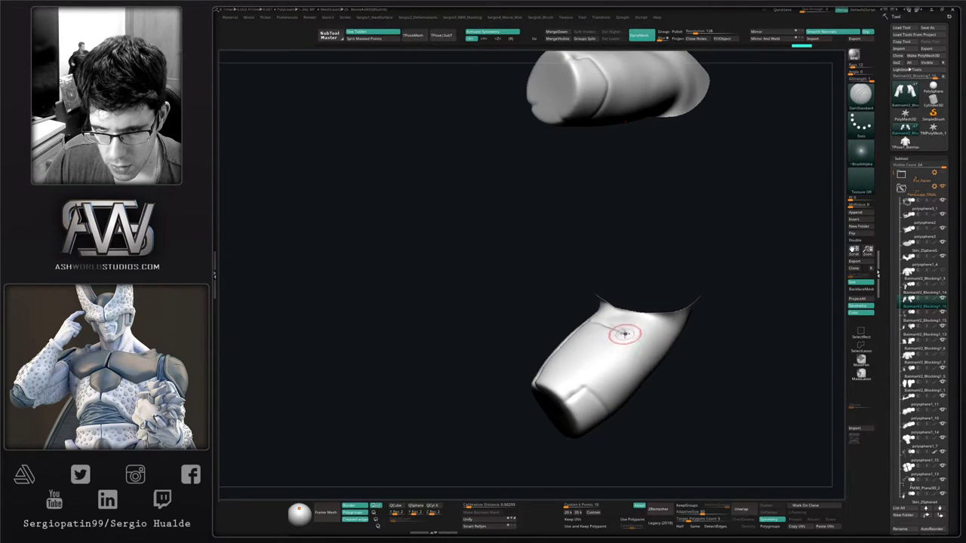
{"action": "mouse_move", "coordinate": [611, 358]}
{"action": "left_mouse_down"}
{"action": "mouse_move", "coordinate": [616, 345]}
{"action": "mouse_move", "coordinate": [579, 390]}
{"action": "mouse_move", "coordinate": [596, 374]}
{"action": "left_mouse_up"}
{"action": "right_click_drag", "start_coordinate": [608, 370], "coordinate": [579, 353]}
{"action": "left_click", "coordinate": [579, 352], "text": "ctrl+shift"}
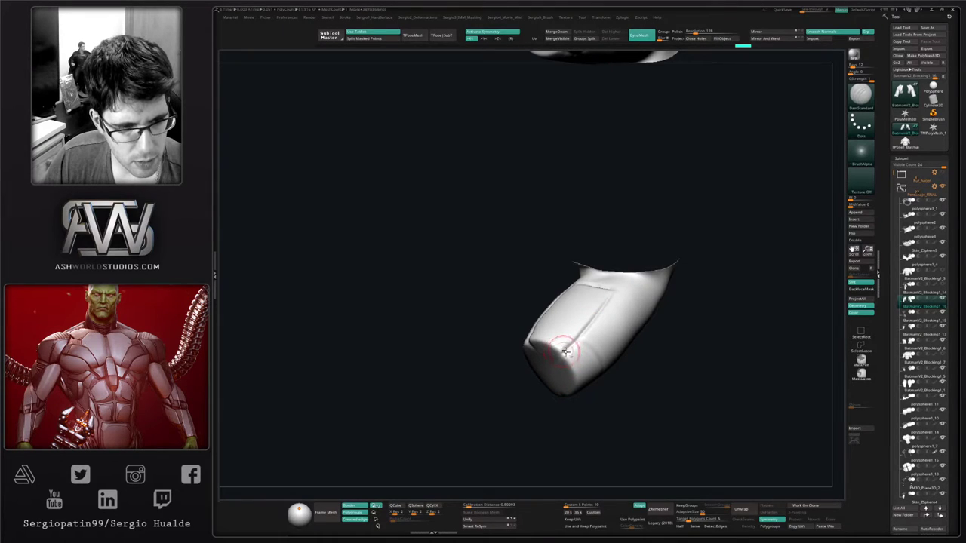
Change the masking brush to MaskPen and paint an initial mask on the outer cuff panel
{"action": "mouse_move", "coordinate": [566, 353]}
{"action": "right_mouse_down"}
{"action": "mouse_move", "coordinate": [597, 368]}
{"action": "mouse_move", "coordinate": [578, 363]}
{"action": "mouse_move", "coordinate": [548, 320]}
{"action": "mouse_move", "coordinate": [594, 340]}
{"action": "mouse_move", "coordinate": [565, 343]}
{"action": "right_mouse_up"}
{"action": "mouse_move", "coordinate": [565, 344]}
{"action": "right_mouse_down", "text": "ctrl"}
{"action": "mouse_move", "coordinate": [578, 370]}
{"action": "mouse_move", "coordinate": [568, 352]}
{"action": "right_mouse_up", "text": "ctrl"}
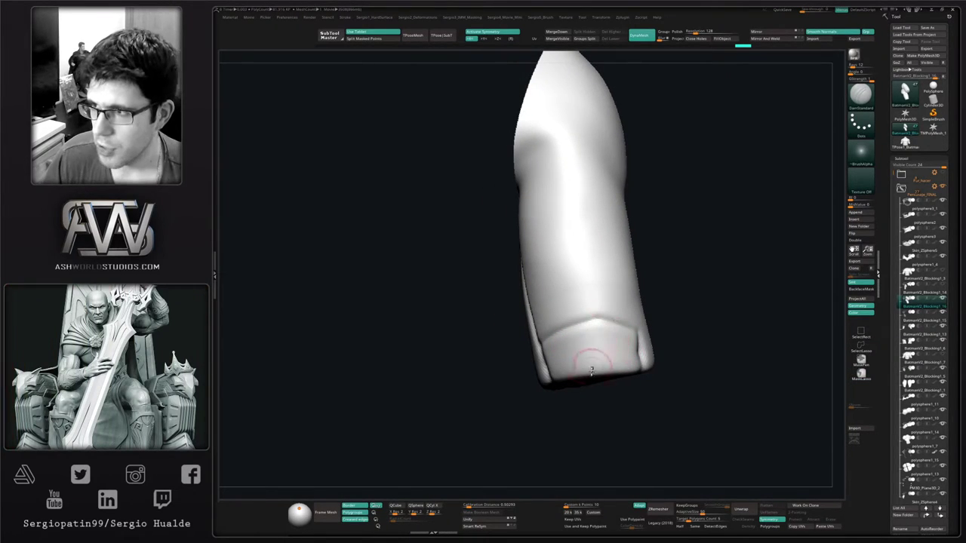
{"action": "left_click", "coordinate": [588, 349], "text": "ctrl"}
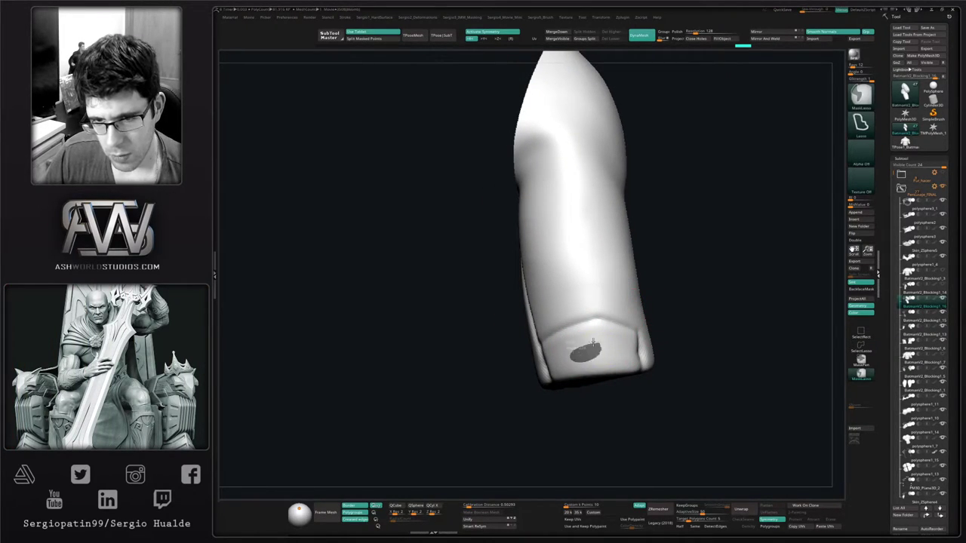
{"action": "key", "text": "ctrl+z"}
{"action": "left_click", "coordinate": [864, 361], "text": "ctrl"}
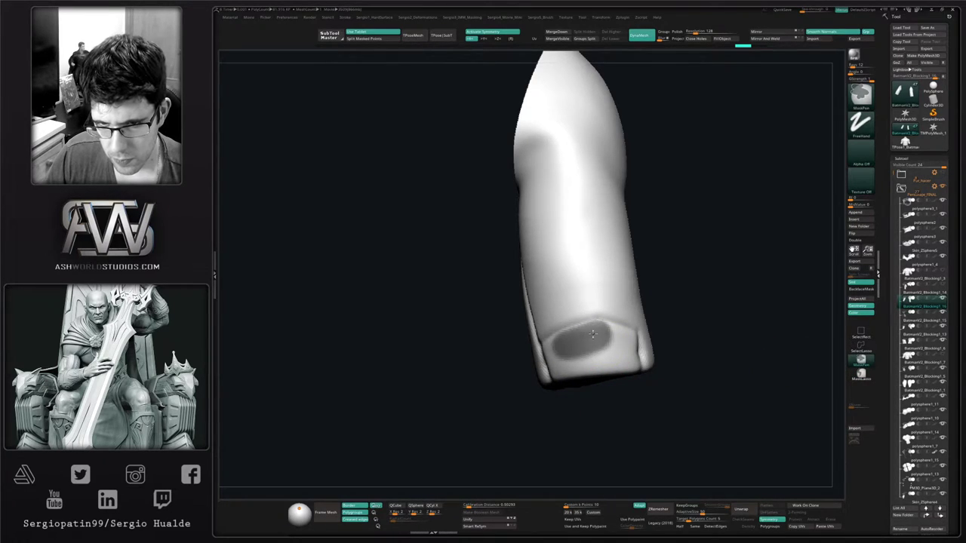
{"action": "right_click_drag", "start_coordinate": [552, 354], "coordinate": [575, 342]}
{"action": "key", "text": "shift+f"}
{"action": "key", "text": "ctrl+w"}
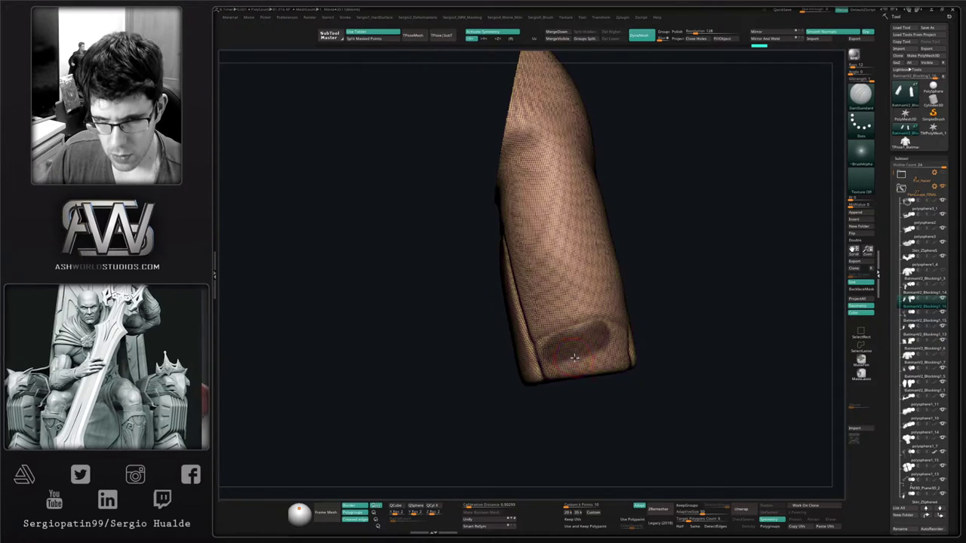
Extend the mask over the whole outer cuff panel up to its surrounding grooves
{"action": "key", "text": "shift+f"}
{"action": "mouse_move", "coordinate": [581, 341]}
{"action": "left_mouse_down", "text": "ctrl"}
{"action": "mouse_move", "coordinate": [550, 342]}
{"action": "mouse_move", "coordinate": [619, 339]}
{"action": "left_mouse_up", "text": "ctrl"}
{"action": "right_click_drag", "start_coordinate": [623, 339], "coordinate": [602, 331]}
{"action": "mouse_move", "coordinate": [601, 331]}
{"action": "left_mouse_down", "text": "ctrl"}
{"action": "mouse_move", "coordinate": [613, 336]}
{"action": "mouse_move", "coordinate": [592, 363]}
{"action": "mouse_move", "coordinate": [646, 350]}
{"action": "left_mouse_up", "text": "ctrl"}
{"action": "right_click_drag", "start_coordinate": [646, 350], "coordinate": [664, 344]}
Refine the cuff mask along its top and side grooves and trim it at the arm's flat end cap
{"action": "mouse_move", "coordinate": [567, 316]}
{"action": "right_mouse_down"}
{"action": "mouse_move", "coordinate": [555, 326]}
{"action": "mouse_move", "coordinate": [632, 317]}
{"action": "right_mouse_up"}
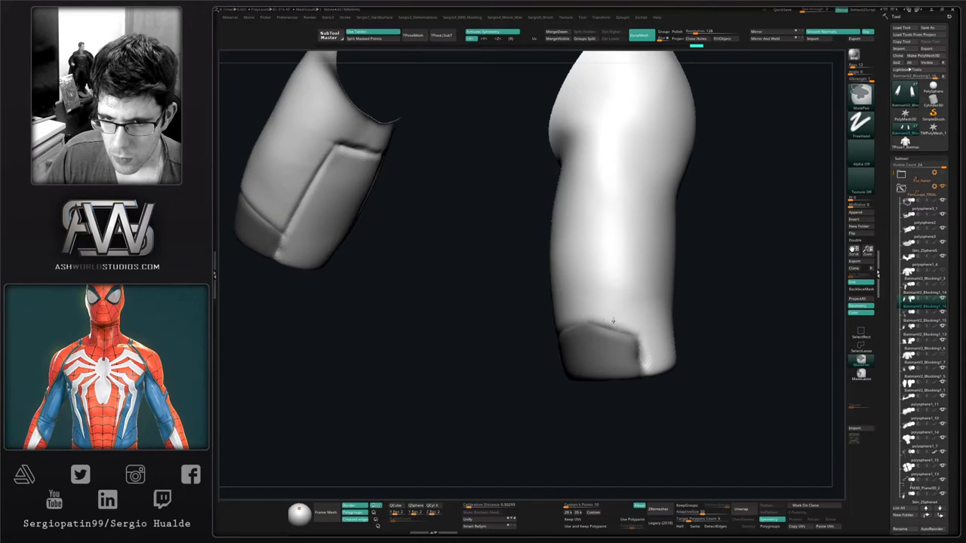
{"action": "left_click_drag", "start_coordinate": [629, 323], "coordinate": [638, 327], "text": "ctrl"}
{"action": "mouse_move", "coordinate": [655, 331]}
{"action": "right_mouse_down"}
{"action": "mouse_move", "coordinate": [659, 323]}
{"action": "mouse_move", "coordinate": [626, 327]}
{"action": "right_mouse_up"}
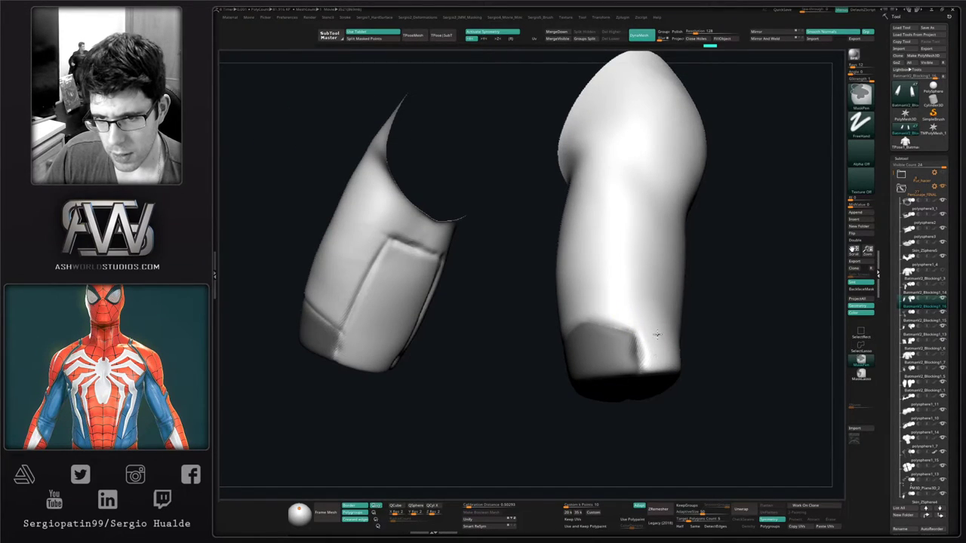
{"action": "left_click_drag", "start_coordinate": [648, 370], "coordinate": [649, 371], "text": "ctrl"}
{"action": "right_click_drag", "start_coordinate": [649, 371], "coordinate": [644, 362]}
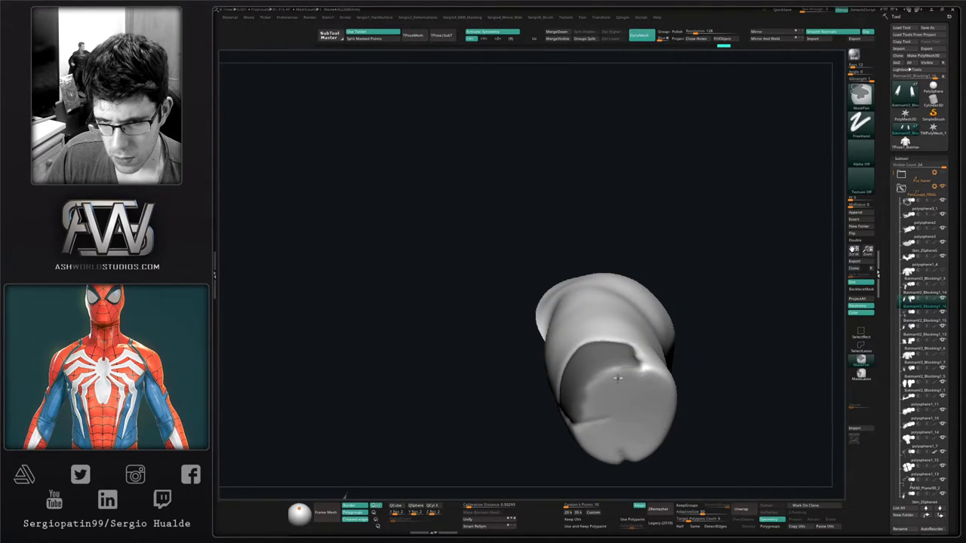
{"action": "left_click_drag", "start_coordinate": [613, 380], "coordinate": [634, 372], "text": "ctrl"}
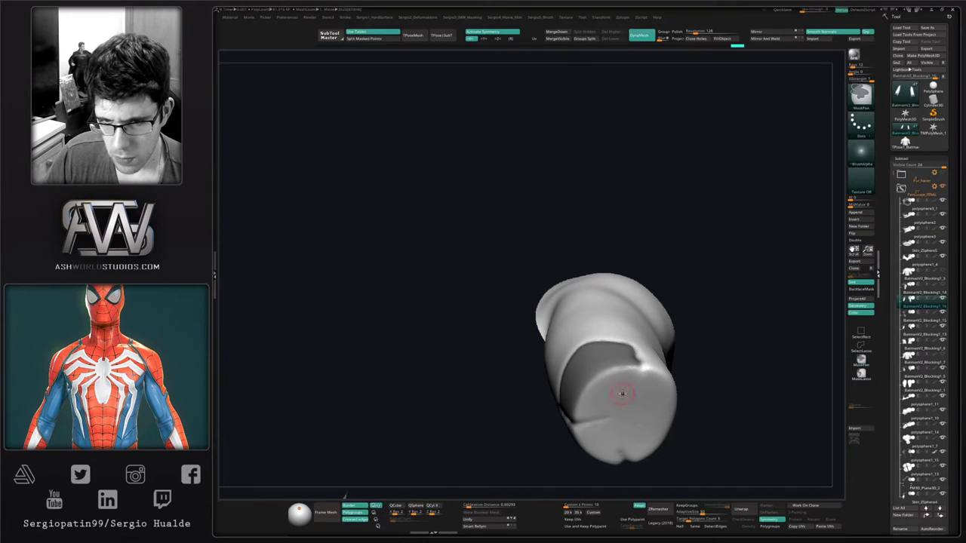
{"action": "mouse_move", "coordinate": [623, 394]}
{"action": "right_mouse_down"}
{"action": "mouse_move", "coordinate": [640, 403]}
{"action": "mouse_move", "coordinate": [614, 409]}
{"action": "mouse_move", "coordinate": [578, 442]}
{"action": "mouse_move", "coordinate": [556, 407]}
{"action": "mouse_move", "coordinate": [589, 355]}
{"action": "right_mouse_up"}
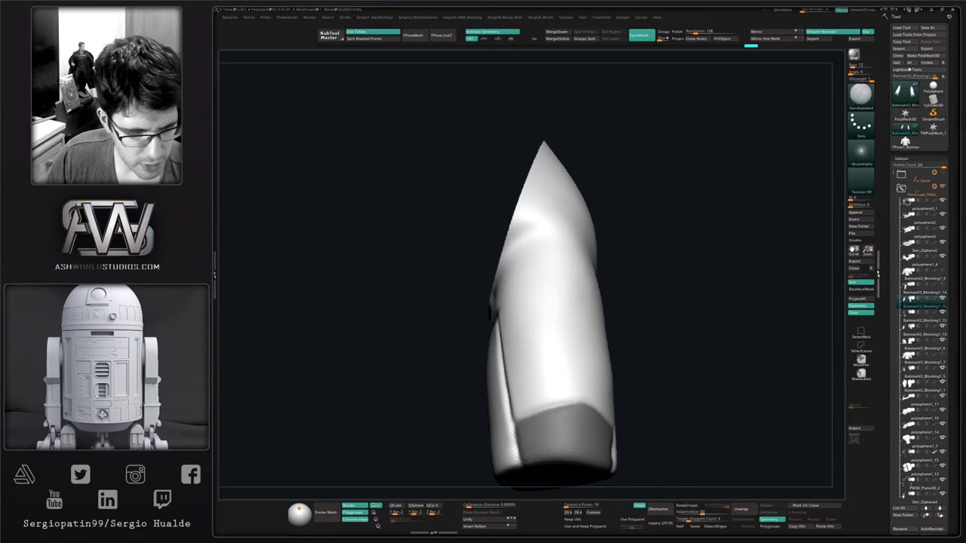
Turn the masked cuff panel into its own polygroup and hide it
{"action": "right_click_drag", "start_coordinate": [474, 440], "coordinate": [532, 411]}
{"action": "left_click_drag", "start_coordinate": [446, 415], "coordinate": [471, 438], "text": "ctrl"}
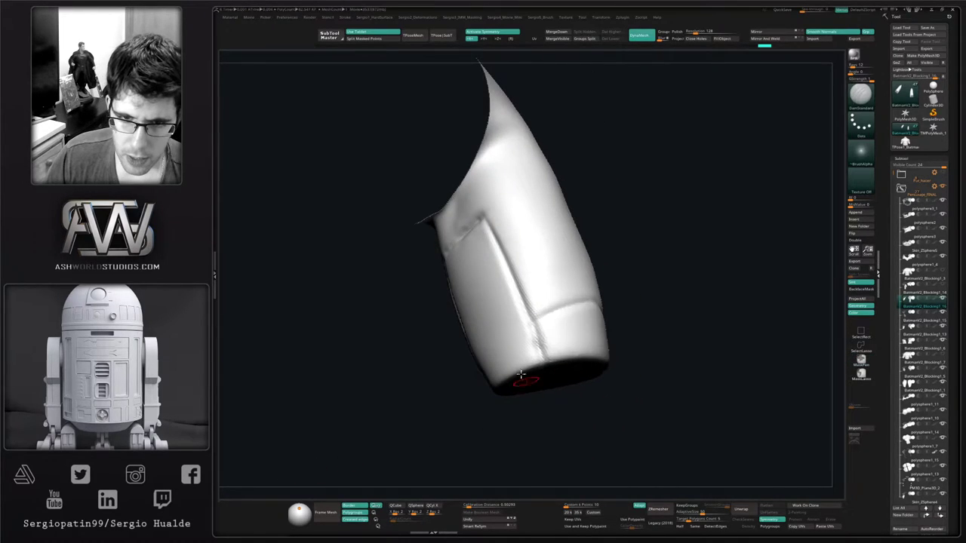
{"action": "right_click_drag", "start_coordinate": [520, 379], "coordinate": [501, 325]}
{"action": "left_click", "coordinate": [480, 325], "text": "ctrl+shift"}
{"action": "right_click_drag", "start_coordinate": [440, 305], "coordinate": [430, 275]}
Paint a mask over the rectangular inner-arm panel, filling it out to the carved borders
{"action": "mouse_move", "coordinate": [407, 267]}
{"action": "left_mouse_down", "text": "ctrl"}
{"action": "mouse_move", "coordinate": [447, 244]}
{"action": "mouse_move", "coordinate": [406, 273]}
{"action": "mouse_move", "coordinate": [421, 289]}
{"action": "mouse_move", "coordinate": [470, 287]}
{"action": "mouse_move", "coordinate": [447, 305]}
{"action": "mouse_move", "coordinate": [454, 260]}
{"action": "mouse_move", "coordinate": [453, 299]}
{"action": "mouse_move", "coordinate": [480, 324]}
{"action": "mouse_move", "coordinate": [494, 359]}
{"action": "mouse_move", "coordinate": [426, 320]}
{"action": "mouse_move", "coordinate": [413, 282]}
{"action": "left_mouse_up", "text": "ctrl"}
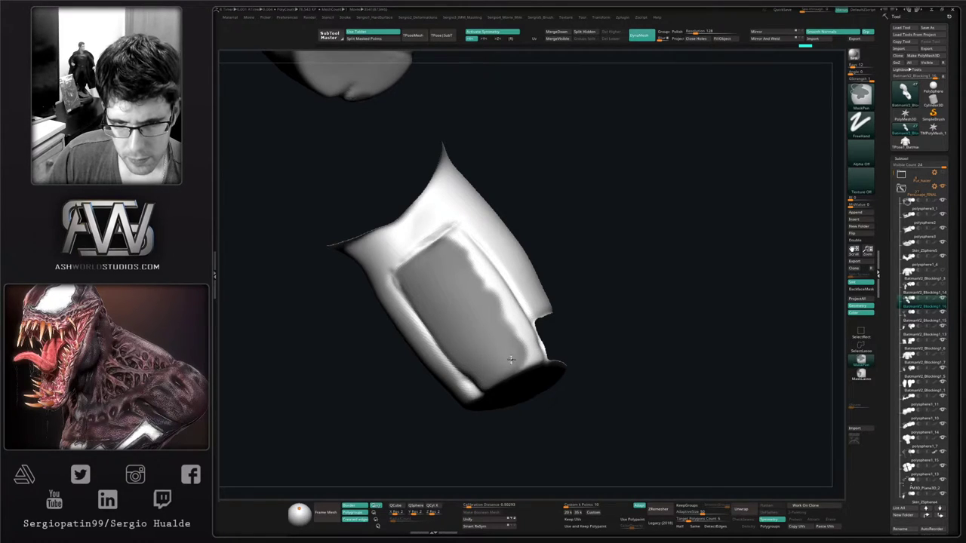
{"action": "left_click_drag", "start_coordinate": [504, 330], "coordinate": [452, 257], "text": "ctrl"}
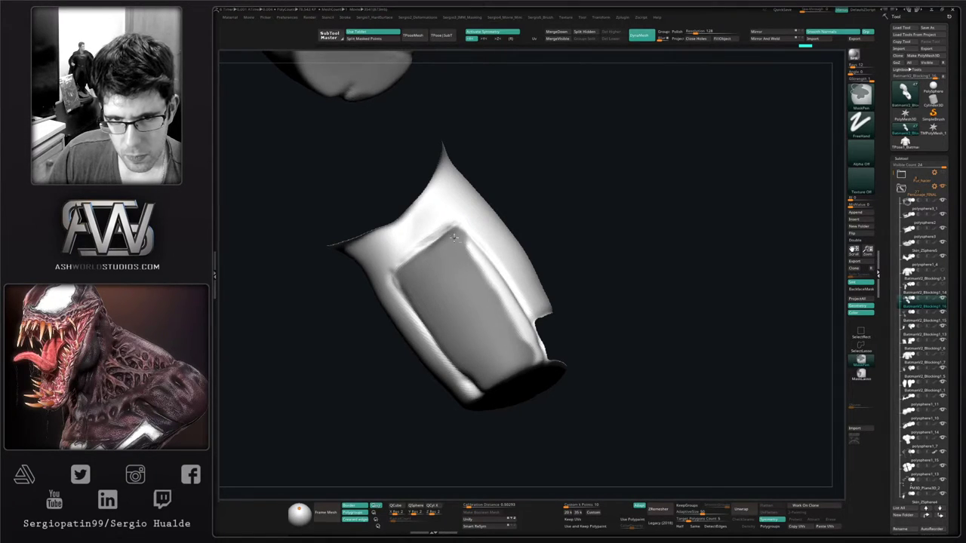
{"action": "left_click_drag", "start_coordinate": [496, 302], "coordinate": [511, 327], "text": "ctrl"}
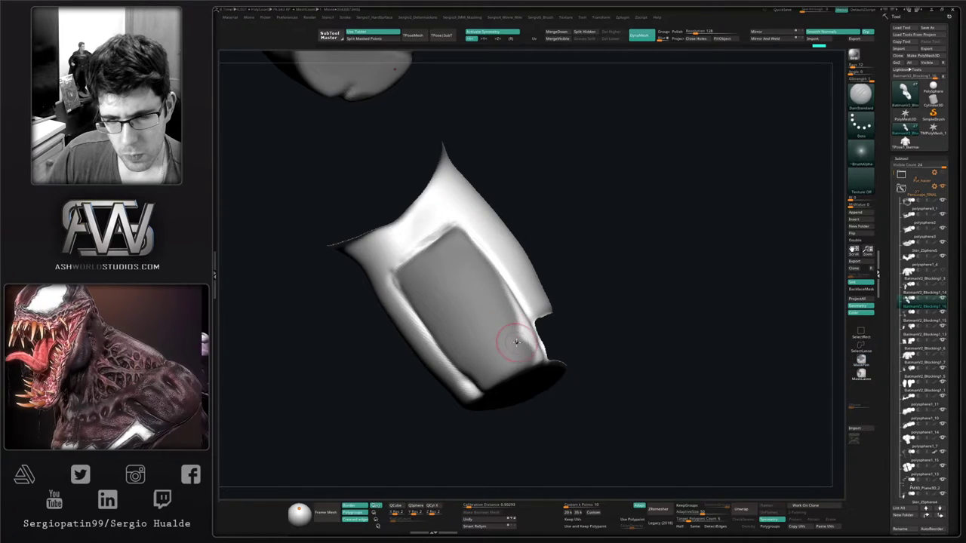
Refine the inner-panel mask along its side groove, lower corner and the edge of the end cap
{"action": "right_click_drag", "start_coordinate": [514, 338], "coordinate": [547, 332]}
{"action": "left_click_drag", "start_coordinate": [485, 267], "coordinate": [481, 249], "text": "ctrl"}
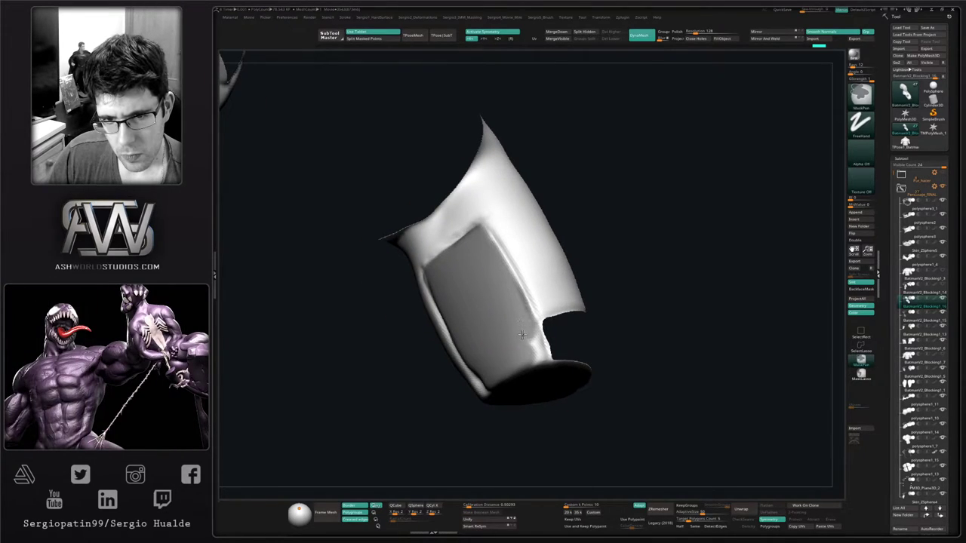
{"action": "right_click_drag", "start_coordinate": [531, 363], "coordinate": [537, 334]}
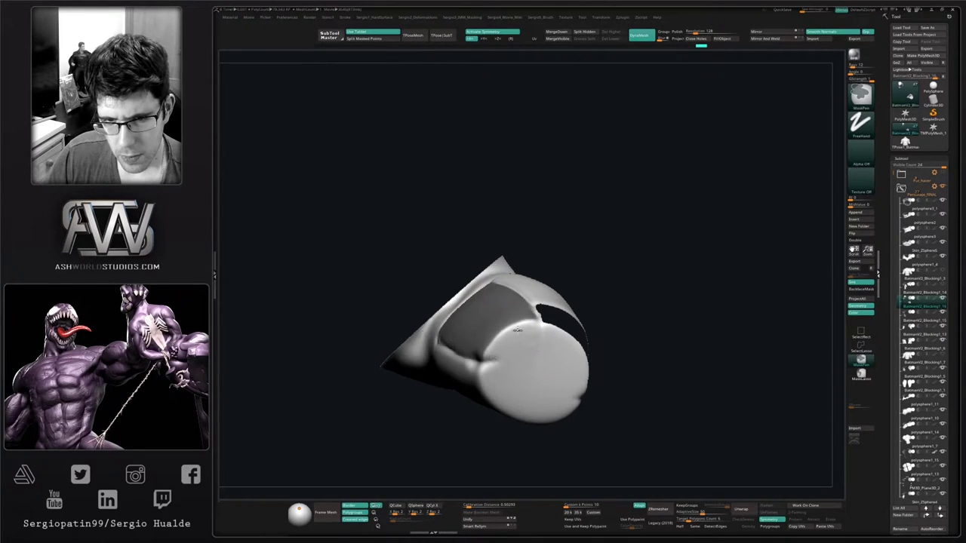
{"action": "left_click_drag", "start_coordinate": [517, 330], "coordinate": [533, 337], "text": "ctrl"}
{"action": "mouse_move", "coordinate": [531, 341]}
{"action": "right_mouse_down"}
{"action": "mouse_move", "coordinate": [528, 425]}
{"action": "mouse_move", "coordinate": [541, 483]}
{"action": "mouse_move", "coordinate": [581, 445]}
{"action": "right_mouse_up"}
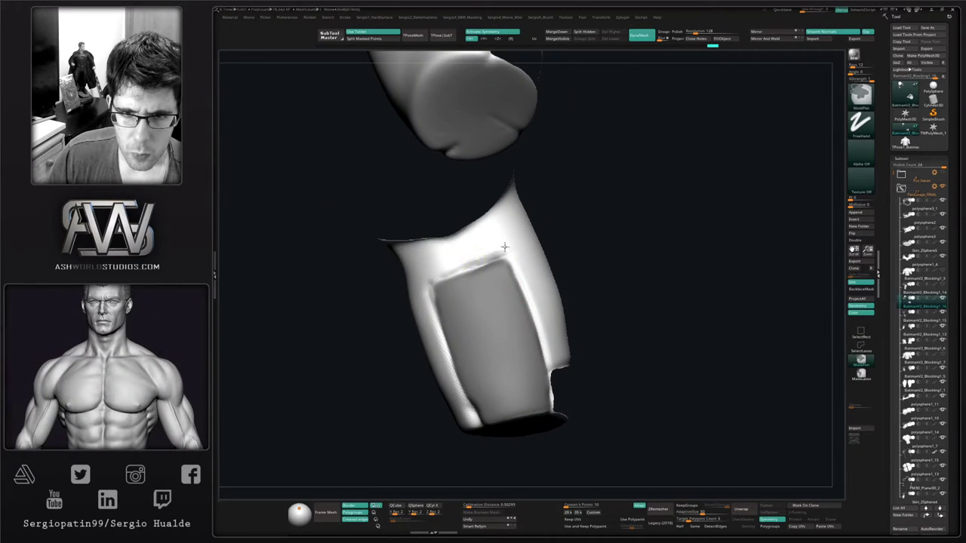
Refine the inner-panel mask along its upper groove and long side groove
{"action": "left_click_drag", "start_coordinate": [485, 256], "coordinate": [493, 259], "text": "ctrl"}
{"action": "right_click_drag", "start_coordinate": [443, 303], "coordinate": [459, 289]}
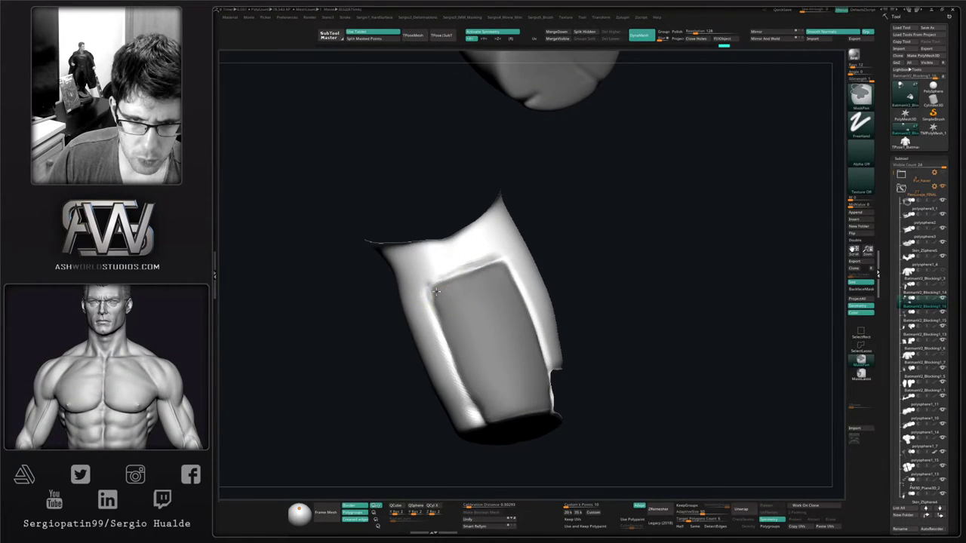
{"action": "left_click_drag", "start_coordinate": [448, 317], "coordinate": [461, 338], "text": "ctrl"}
{"action": "mouse_move", "coordinate": [475, 350]}
{"action": "right_mouse_down"}
{"action": "mouse_move", "coordinate": [488, 356]}
{"action": "mouse_move", "coordinate": [512, 343]}
{"action": "right_mouse_up"}
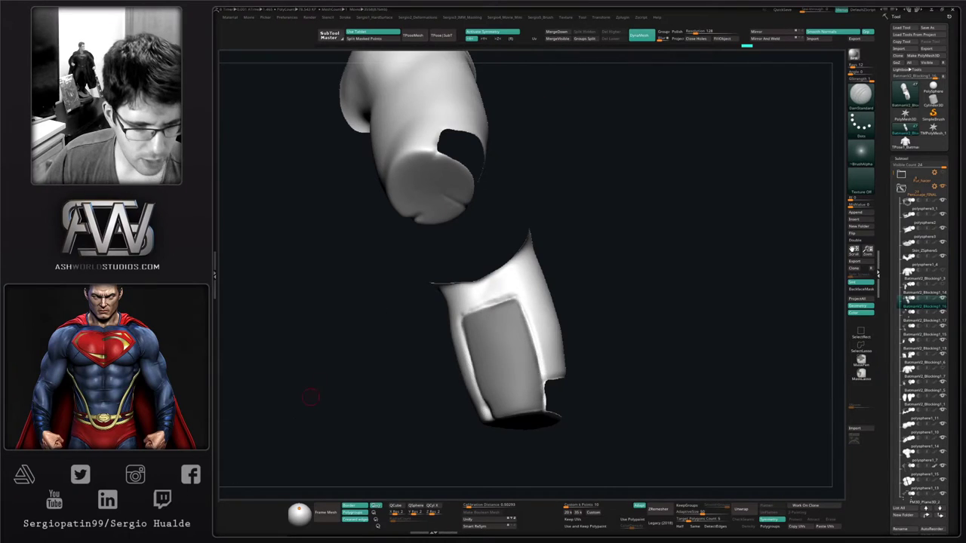
Make the masked inner-arm panel its own polygroup, isolate it, and reduce the mesh to the inner-arm and cuff panels
{"action": "key", "text": "ctrl+w"}
{"action": "left_click", "coordinate": [519, 347], "text": "ctrl+shift"}
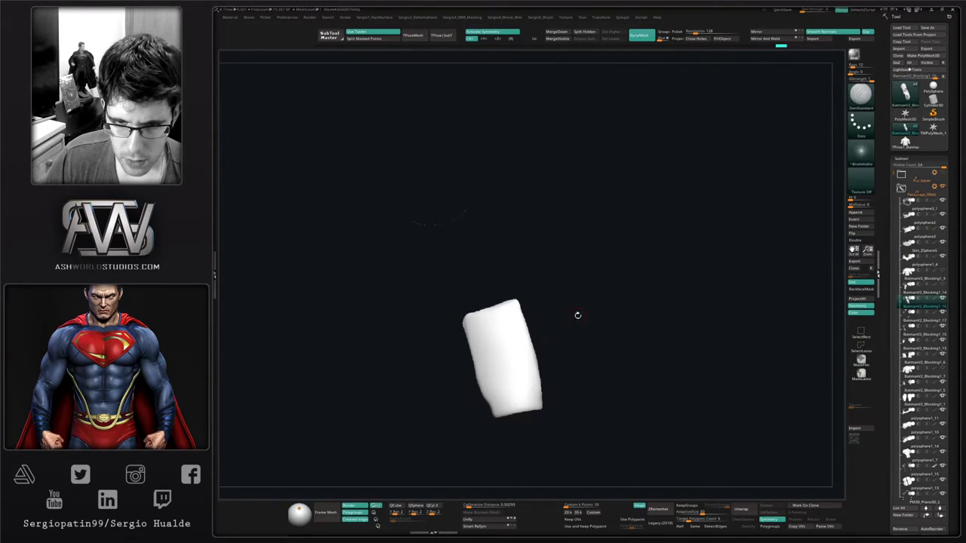
{"action": "right_click_drag", "start_coordinate": [589, 321], "coordinate": [590, 332]}
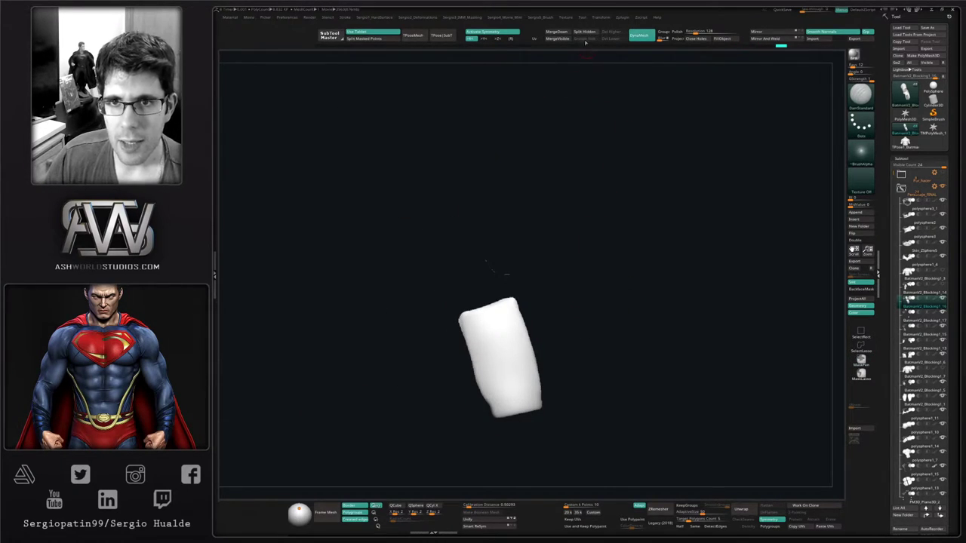
{"action": "left_click", "coordinate": [564, 33]}
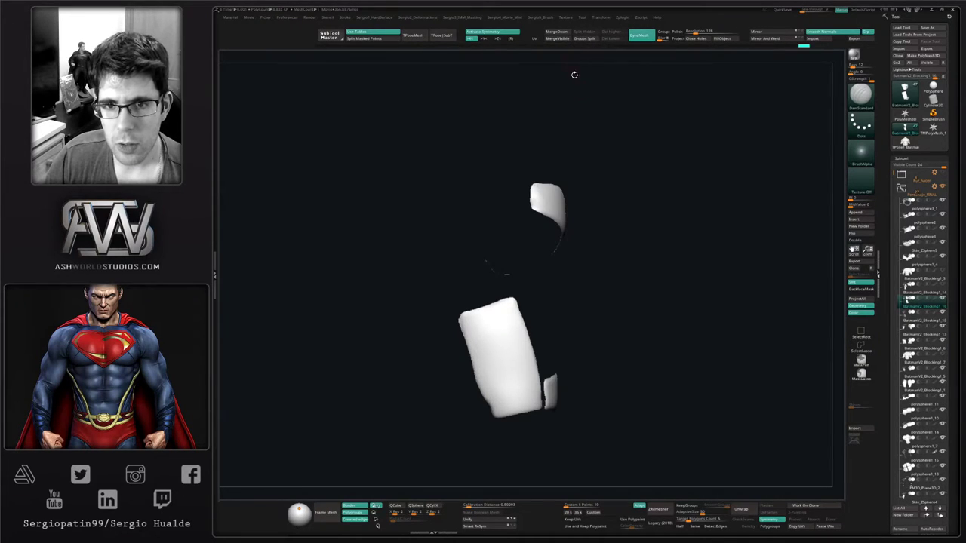
Display the wireframe and polygroups of the two panels and rebuild them at low resolution with ZRemesher
{"action": "mouse_move", "coordinate": [648, 259]}
{"action": "right_mouse_down"}
{"action": "mouse_move", "coordinate": [616, 261]}
{"action": "mouse_move", "coordinate": [635, 264]}
{"action": "right_mouse_up"}
{"action": "right_click_drag", "start_coordinate": [520, 377], "coordinate": [533, 378]}
{"action": "right_click_drag", "start_coordinate": [533, 378], "coordinate": [518, 332], "text": "alt"}
{"action": "right_click_drag", "start_coordinate": [517, 332], "coordinate": [528, 334]}
{"action": "key", "text": "shift+f"}
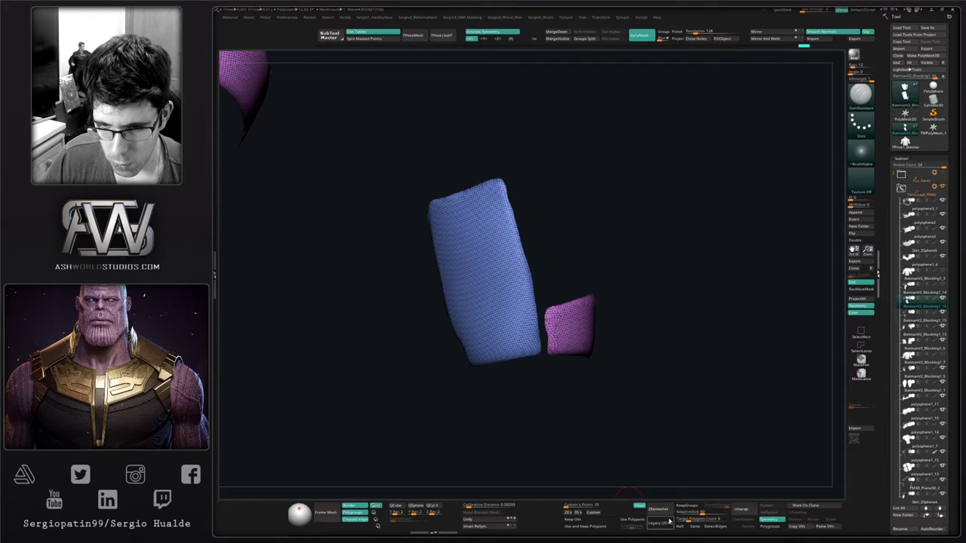
{"action": "left_click", "coordinate": [659, 509]}
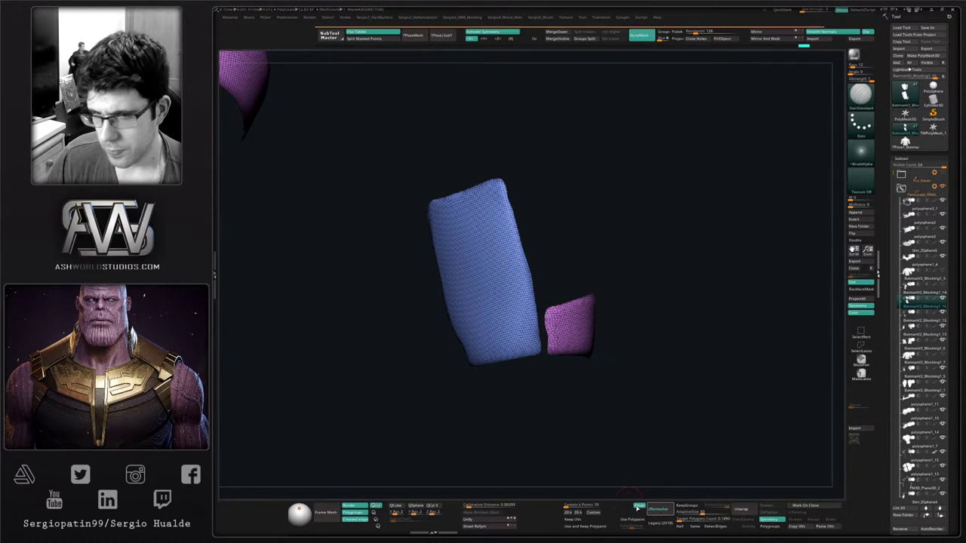
Pull the upper corners of the remeshed inner-arm panel into sharper points with the Move brush
{"action": "mouse_move", "coordinate": [646, 323]}
{"action": "right_mouse_down"}
{"action": "mouse_move", "coordinate": [601, 327]}
{"action": "mouse_move", "coordinate": [647, 329]}
{"action": "mouse_move", "coordinate": [613, 328]}
{"action": "right_mouse_up"}
{"action": "right_click_drag", "start_coordinate": [557, 309], "coordinate": [550, 299], "text": "ctrl"}
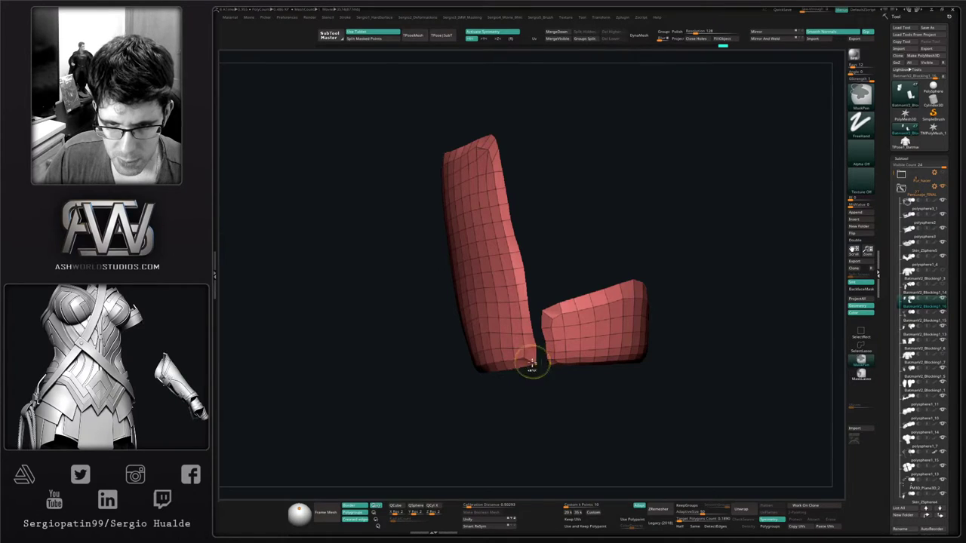
{"action": "left_click_drag", "start_coordinate": [532, 365], "coordinate": [548, 359]}
{"action": "left_click_drag", "start_coordinate": [439, 388], "coordinate": [452, 388]}
{"action": "key", "text": "b"}
{"action": "key", "text": "m"}
{"action": "key", "text": "v"}
{"action": "key", "text": "s"}
{"action": "left_click_drag", "start_coordinate": [393, 249], "coordinate": [430, 374], "text": "alt"}
{"action": "mouse_move", "coordinate": [420, 296]}
{"action": "left_mouse_down"}
{"action": "mouse_move", "coordinate": [411, 286]}
{"action": "mouse_move", "coordinate": [422, 300]}
{"action": "left_mouse_up"}
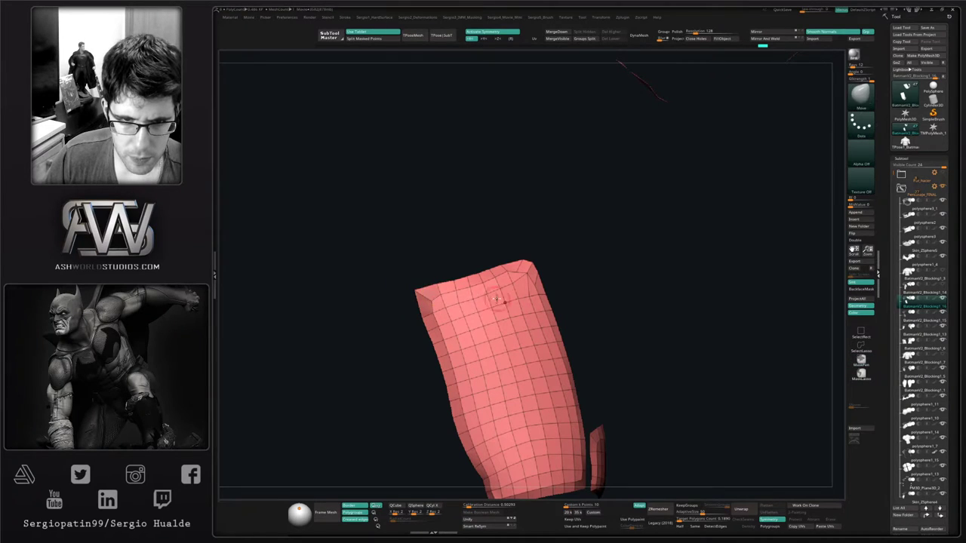
{"action": "right_click_drag", "start_coordinate": [502, 301], "coordinate": [481, 297]}
{"action": "left_click_drag", "start_coordinate": [531, 266], "coordinate": [544, 260]}
Sharpen the end corners of the cuff panel with the Move brush
{"action": "mouse_move", "coordinate": [562, 322]}
{"action": "left_mouse_down", "text": "alt"}
{"action": "mouse_move", "coordinate": [507, 257]}
{"action": "mouse_move", "coordinate": [546, 339]}
{"action": "mouse_move", "coordinate": [543, 368]}
{"action": "mouse_move", "coordinate": [523, 312]}
{"action": "mouse_move", "coordinate": [476, 305]}
{"action": "left_mouse_up", "text": "alt"}
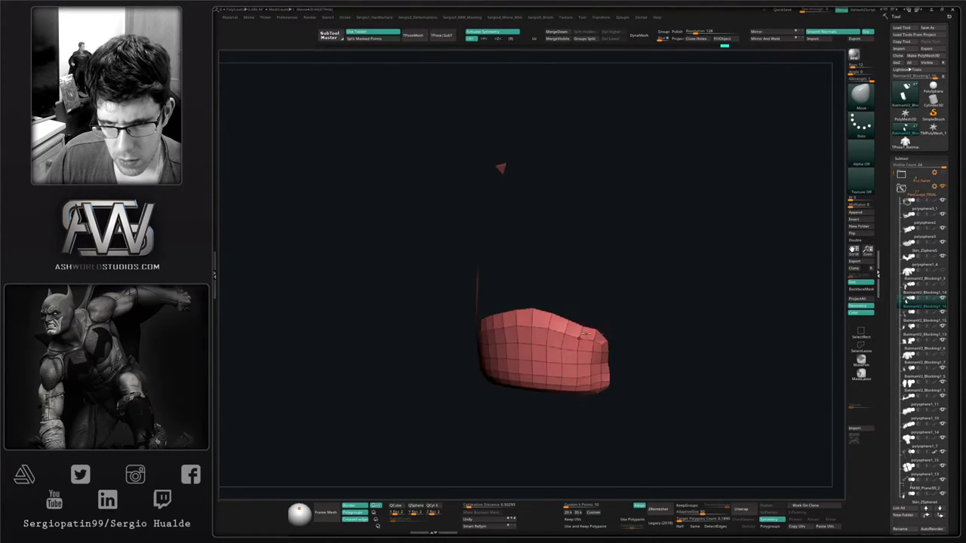
{"action": "left_click_drag", "start_coordinate": [632, 351], "coordinate": [606, 340]}
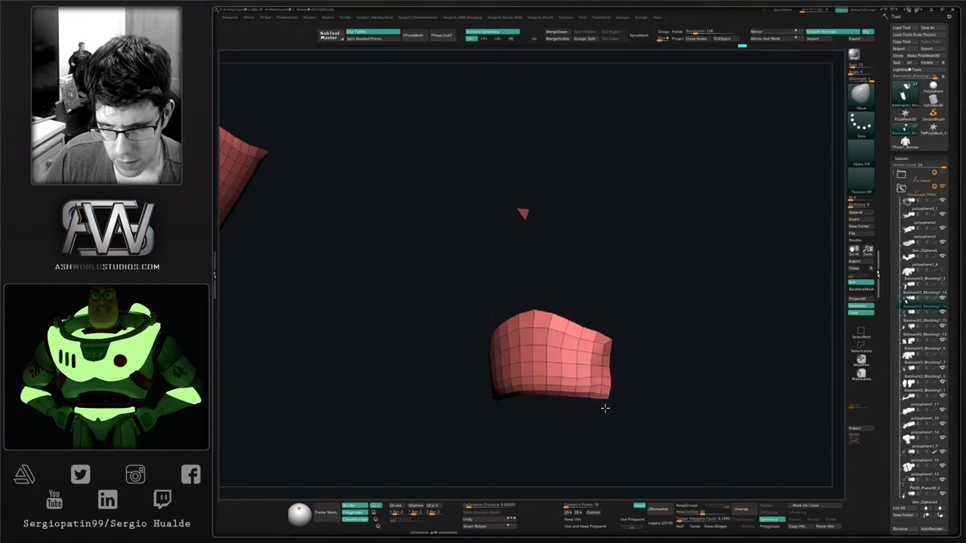
{"action": "key", "text": "ctrl"}
{"action": "left_click_drag", "start_coordinate": [604, 397], "coordinate": [615, 399], "text": "ctrl"}
Smooth the shape and borders of both remeshed panels with Polish By Features
{"action": "key", "text": "2"}
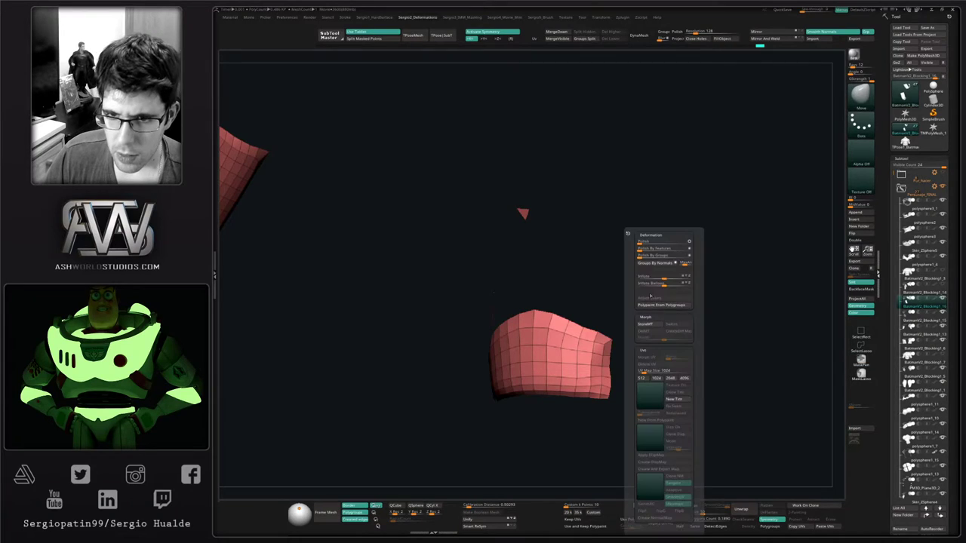
{"action": "left_click_drag", "start_coordinate": [640, 248], "coordinate": [647, 248]}
{"action": "right_click_drag", "start_coordinate": [554, 343], "coordinate": [596, 330]}
{"action": "right_click_drag", "start_coordinate": [596, 330], "coordinate": [618, 328]}
{"action": "key", "text": "2"}
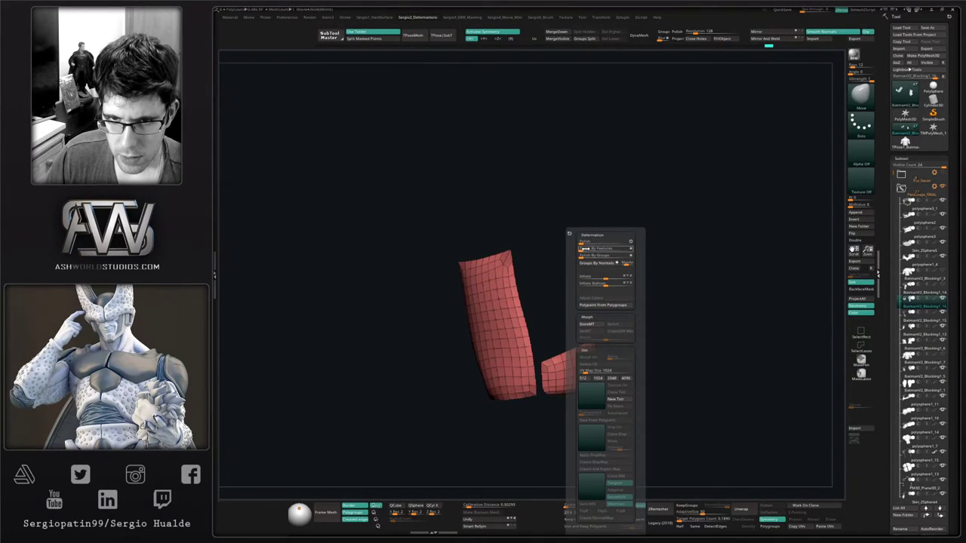
{"action": "left_click_drag", "start_coordinate": [614, 373], "coordinate": [494, 404]}
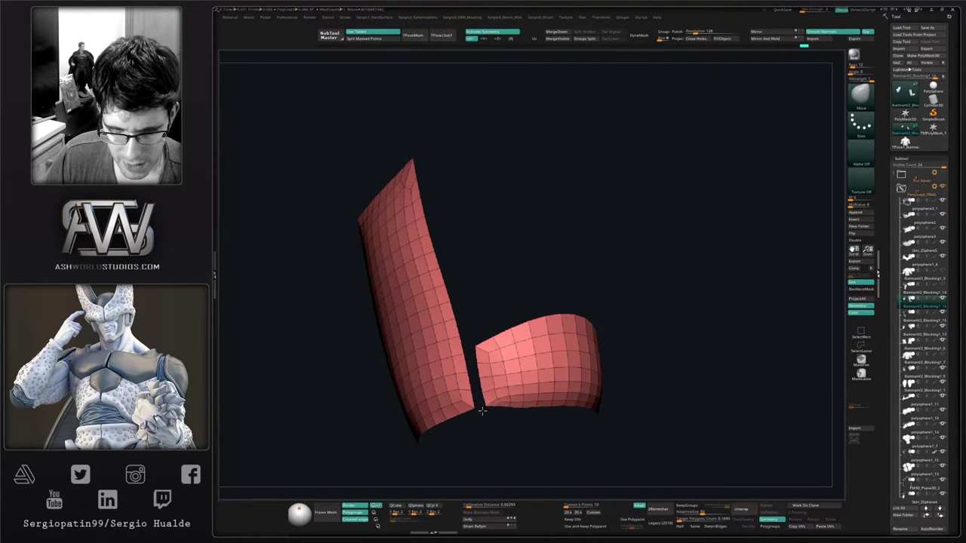
Bring the rest of the suit back into view and fit the red panel's lower edge to the arm
{"action": "right_click_drag", "start_coordinate": [503, 406], "coordinate": [560, 379]}
{"action": "key", "text": "alt+s"}
{"action": "right_click_drag", "start_coordinate": [483, 406], "coordinate": [527, 292]}
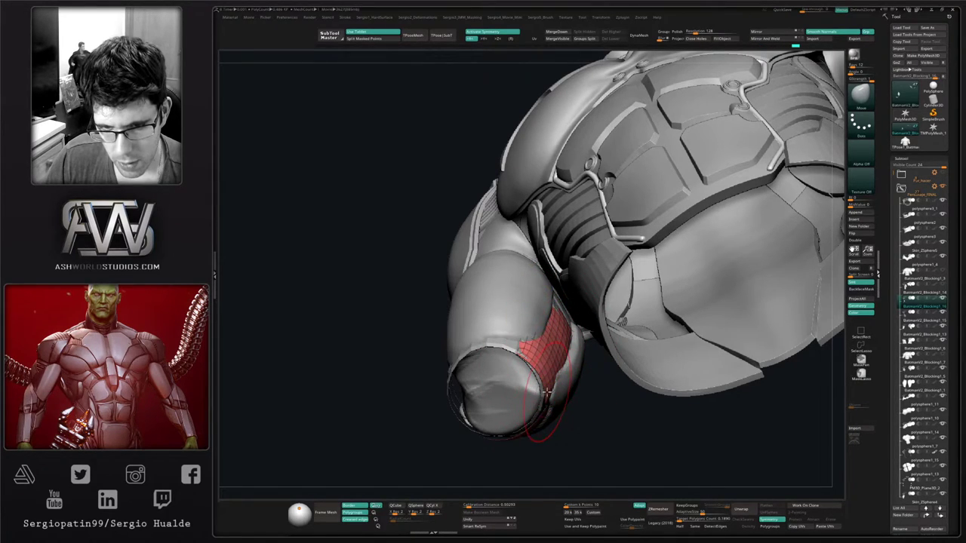
{"action": "left_click_drag", "start_coordinate": [545, 394], "coordinate": [552, 365]}
{"action": "mouse_move", "coordinate": [543, 390]}
{"action": "right_mouse_down"}
{"action": "mouse_move", "coordinate": [522, 368]}
{"action": "mouse_move", "coordinate": [574, 465]}
{"action": "mouse_move", "coordinate": [530, 373]}
{"action": "mouse_move", "coordinate": [554, 331]}
{"action": "mouse_move", "coordinate": [562, 353]}
{"action": "right_mouse_up"}
Isolate the panels again and adjust the inner-arm panel's upper corner with the Move Topological and Move brushes
{"action": "key", "text": "b"}
{"action": "key", "text": "m"}
{"action": "key", "text": "t"}
{"action": "key", "text": "alt+s"}
{"action": "key", "text": "s"}
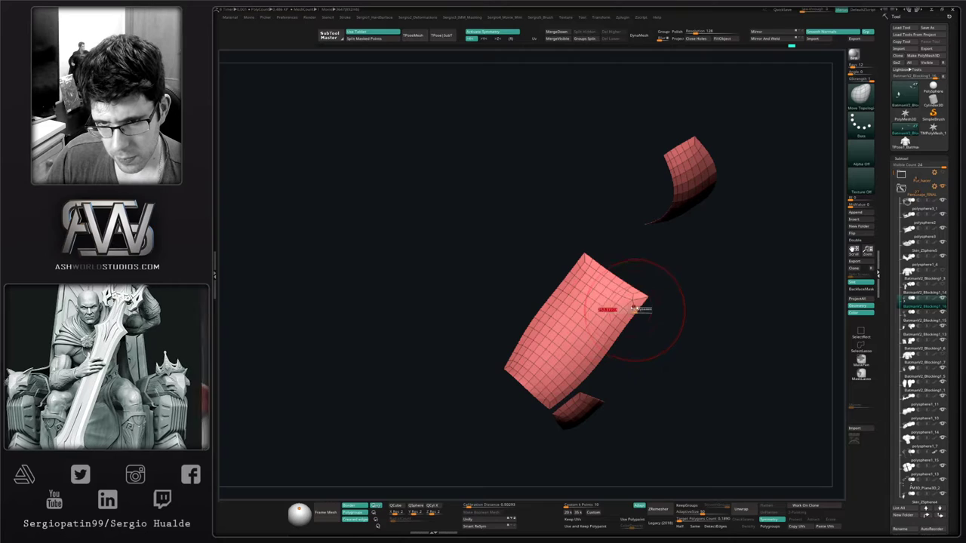
{"action": "left_click_drag", "start_coordinate": [632, 310], "coordinate": [620, 310]}
{"action": "right_click_drag", "start_coordinate": [630, 298], "coordinate": [626, 305], "text": "ctrl"}
{"action": "key", "text": "s"}
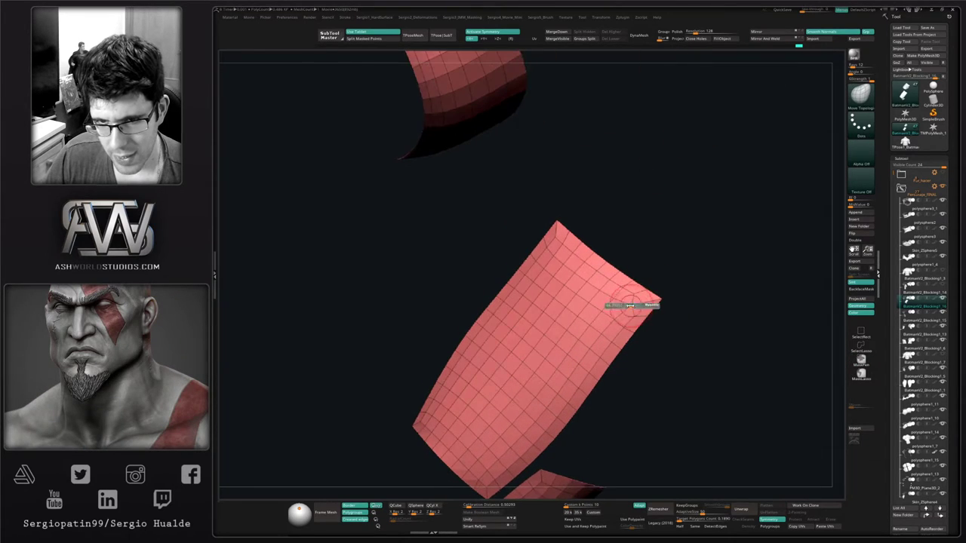
{"action": "key", "text": "b"}
{"action": "key", "text": "m"}
{"action": "key", "text": "v"}
{"action": "key", "text": "s"}
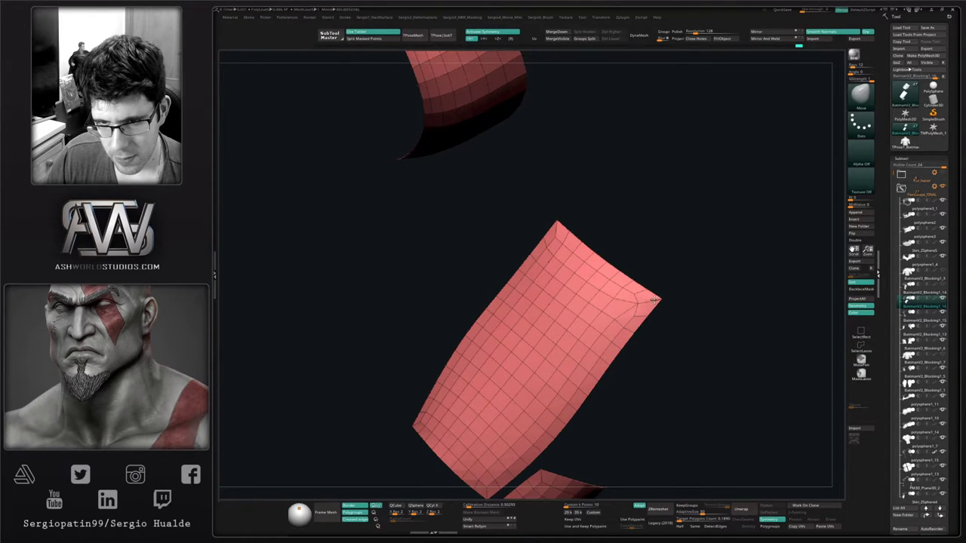
Delete the three irregular polygons just inside the inner-arm panel's upper corner with ZModeler
{"action": "mouse_move", "coordinate": [635, 317]}
{"action": "right_mouse_down", "text": "ctrl"}
{"action": "mouse_move", "coordinate": [639, 308]}
{"action": "mouse_move", "coordinate": [616, 326]}
{"action": "mouse_move", "coordinate": [596, 321]}
{"action": "mouse_move", "coordinate": [596, 307]}
{"action": "right_mouse_up", "text": "ctrl"}
{"action": "key", "text": "b"}
{"action": "key", "text": "z"}
{"action": "key", "text": "m"}
{"action": "key", "text": "space"}
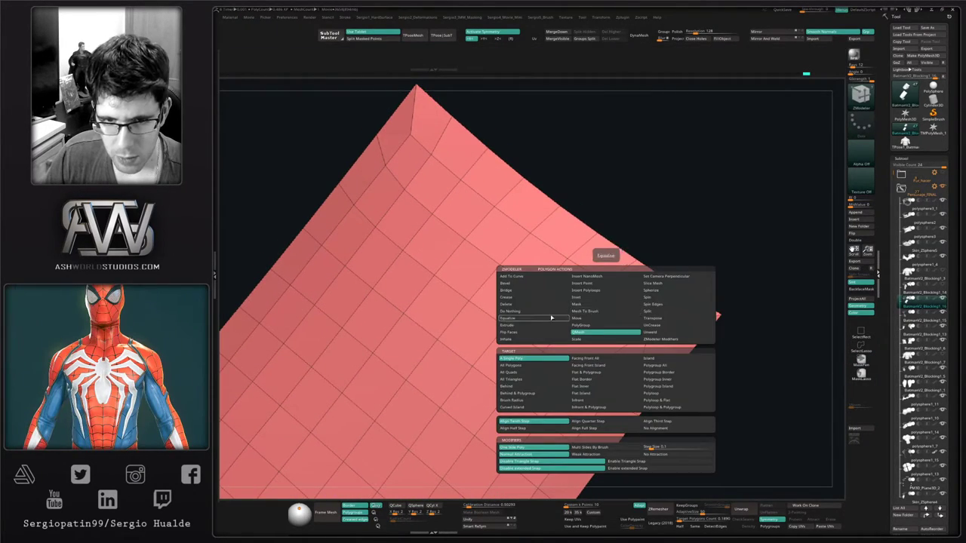
{"action": "left_click", "coordinate": [541, 304]}
{"action": "left_click", "coordinate": [608, 304]}
{"action": "left_click", "coordinate": [617, 371]}
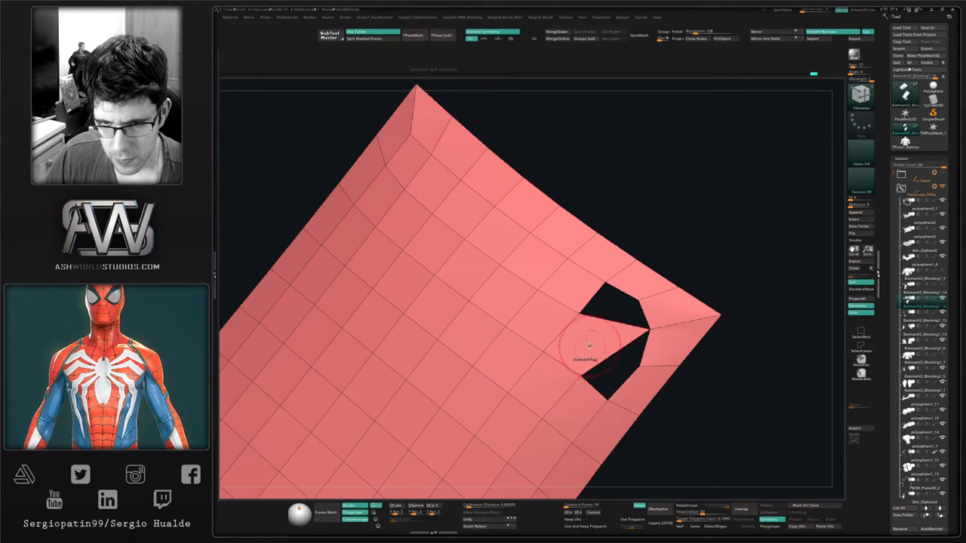
{"action": "left_click", "coordinate": [589, 346]}
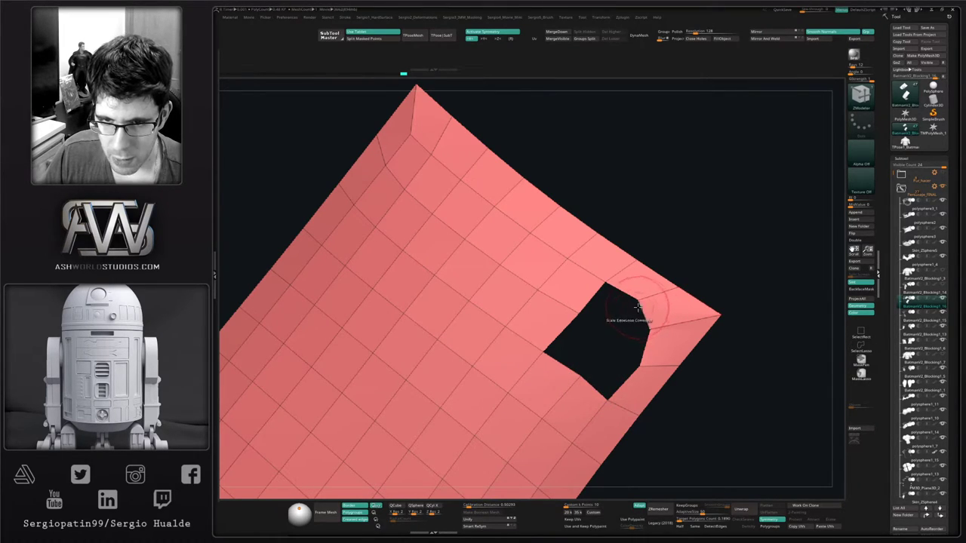
Try to close the hole near the panel's corner by bridging its neighbouring edges
{"action": "key", "text": "space"}
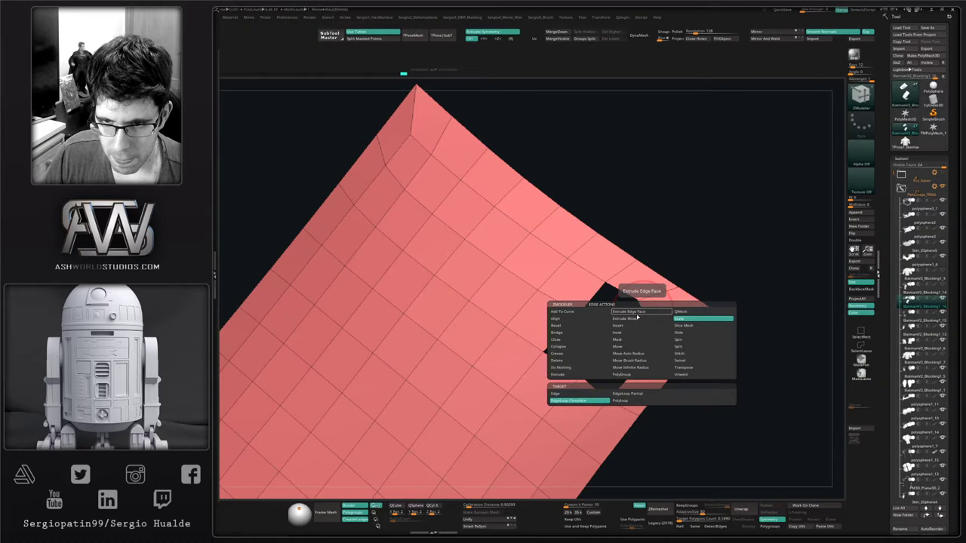
{"action": "left_click", "coordinate": [591, 333]}
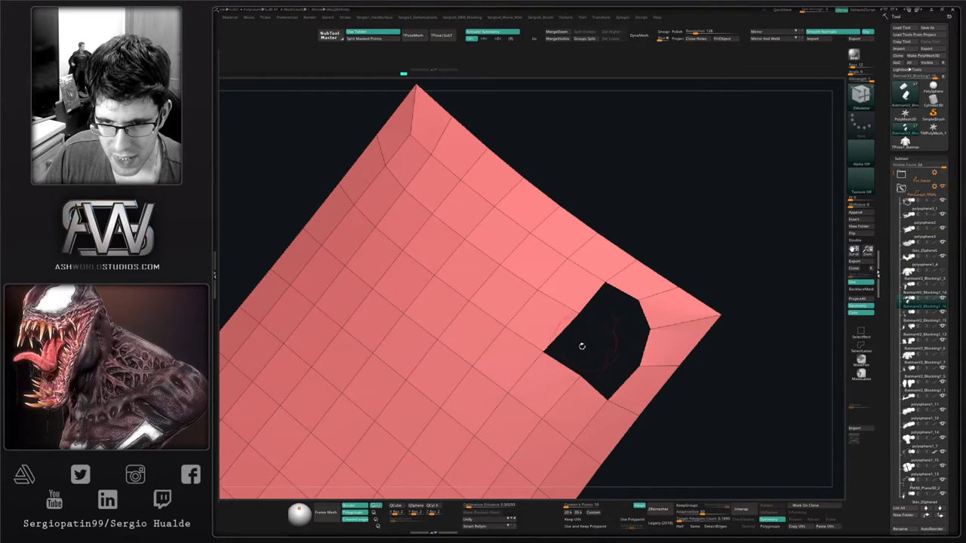
{"action": "left_click", "coordinate": [564, 332]}
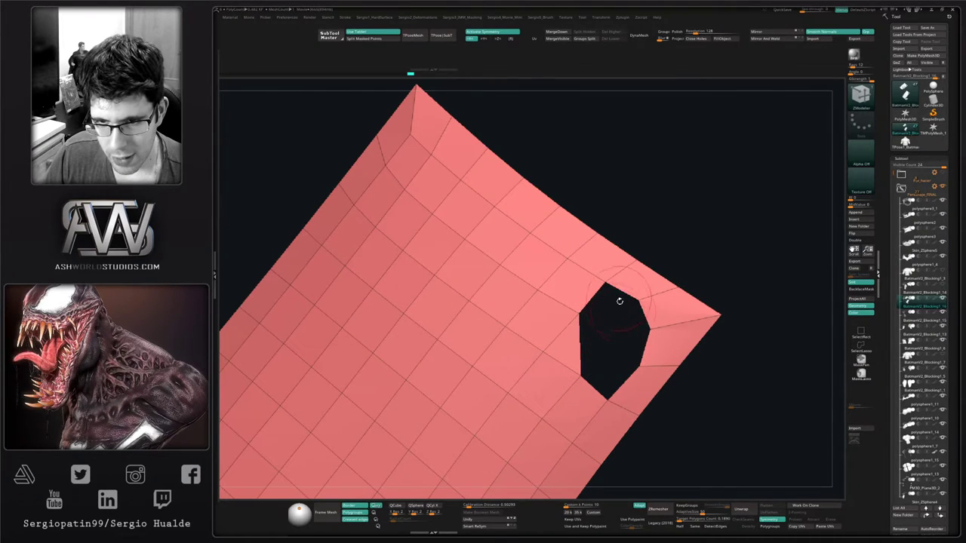
{"action": "left_click", "coordinate": [593, 299]}
{"action": "left_click", "coordinate": [645, 313]}
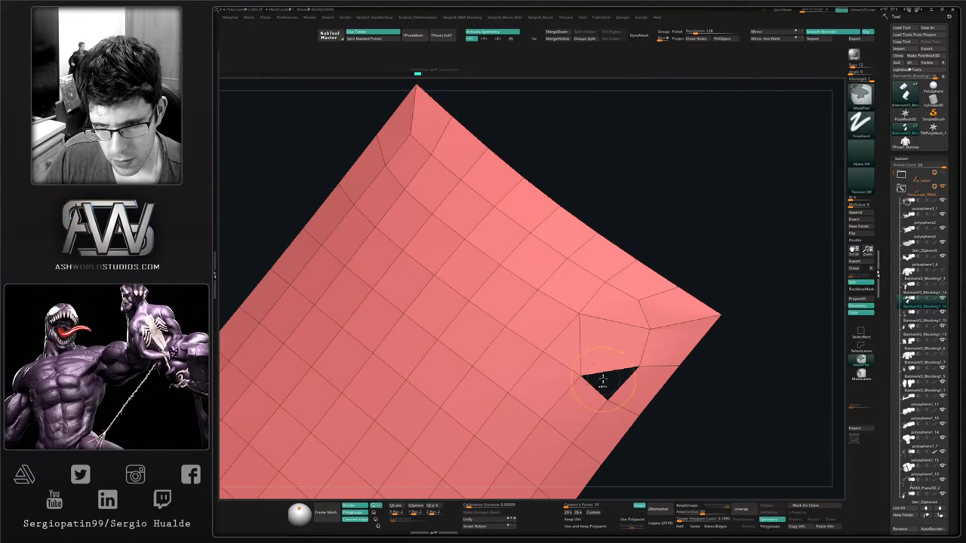
{"action": "key", "text": "ctrl+z"}
{"action": "key", "text": "ctrl+z"}
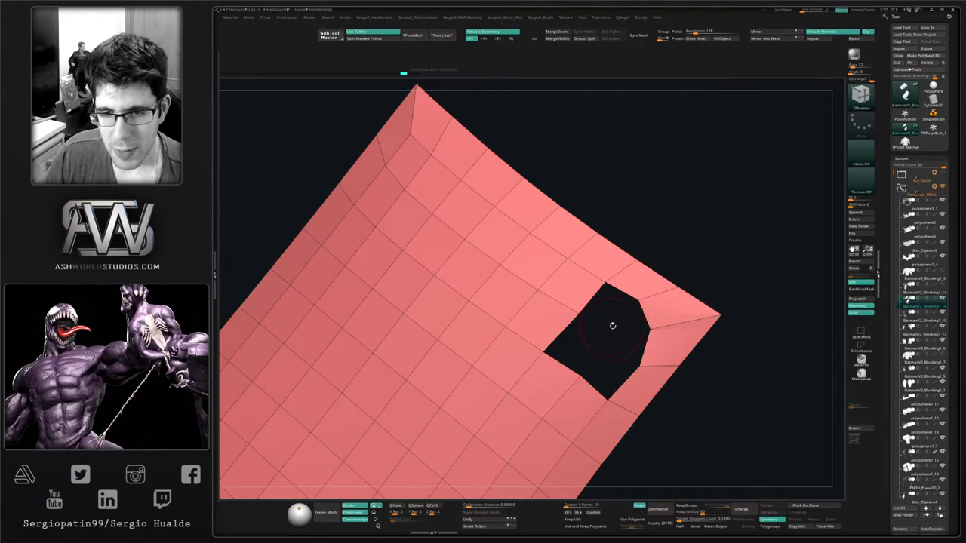
Delete the two extra edges running from the hole to the panel's border on either side of the corner
{"action": "key", "text": "space"}
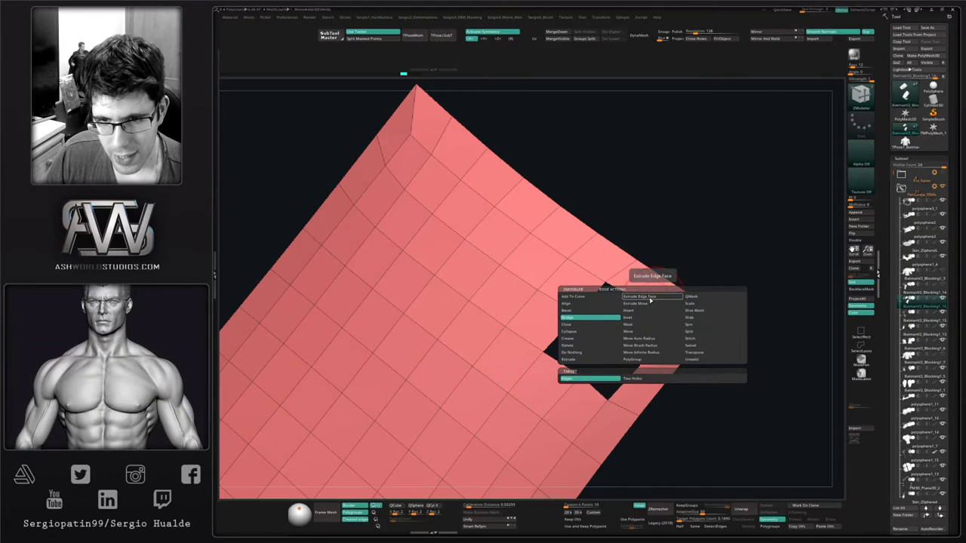
{"action": "left_click", "coordinate": [647, 310]}
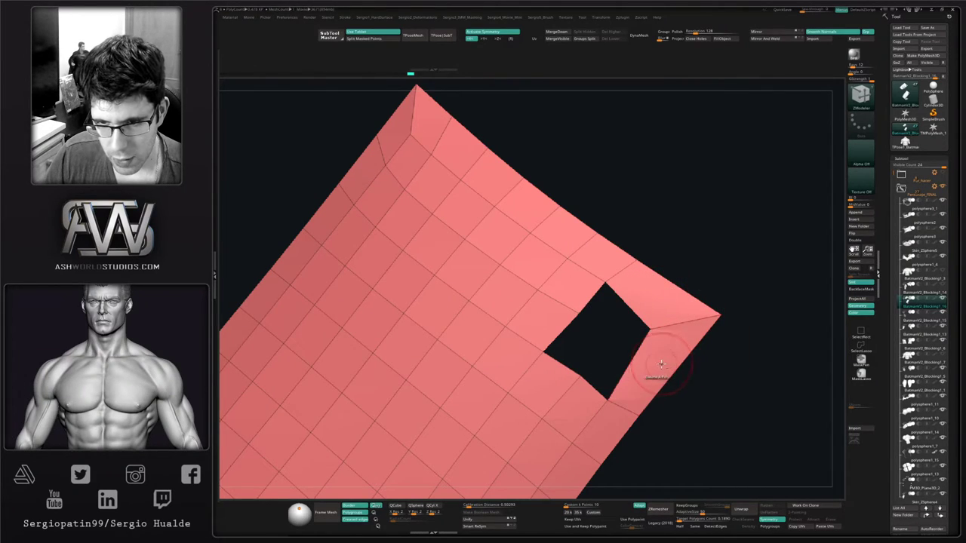
{"action": "key", "text": "space"}
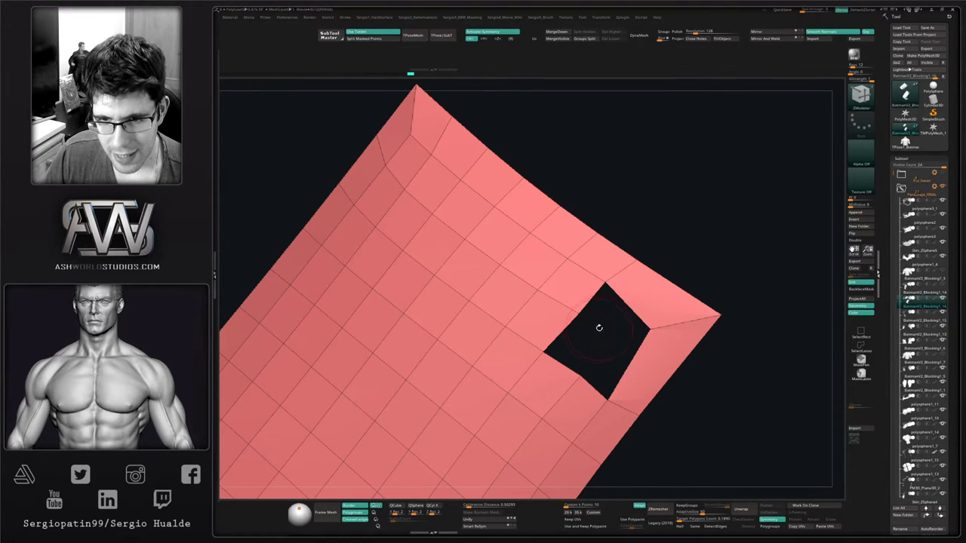
Bridge two opposite edges of the hole near the panel's corner and insert an edge loop through the new polygon
{"action": "key", "text": "space"}
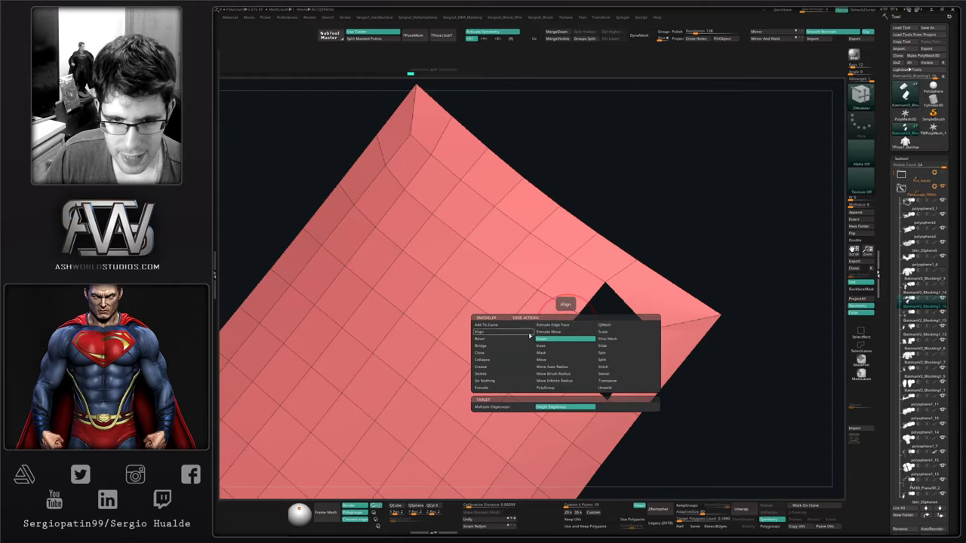
{"action": "left_click", "coordinate": [527, 345]}
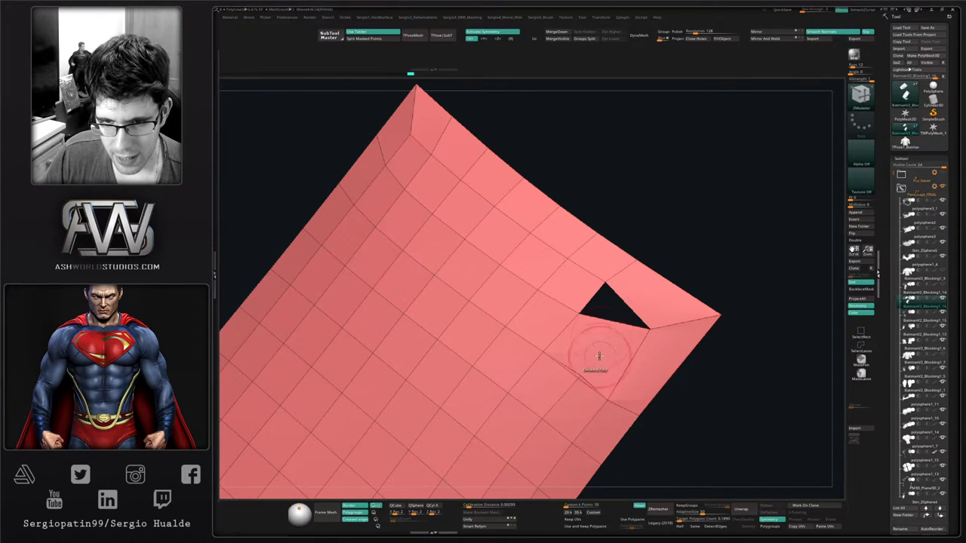
{"action": "key", "text": "space"}
{"action": "left_click", "coordinate": [595, 338]}
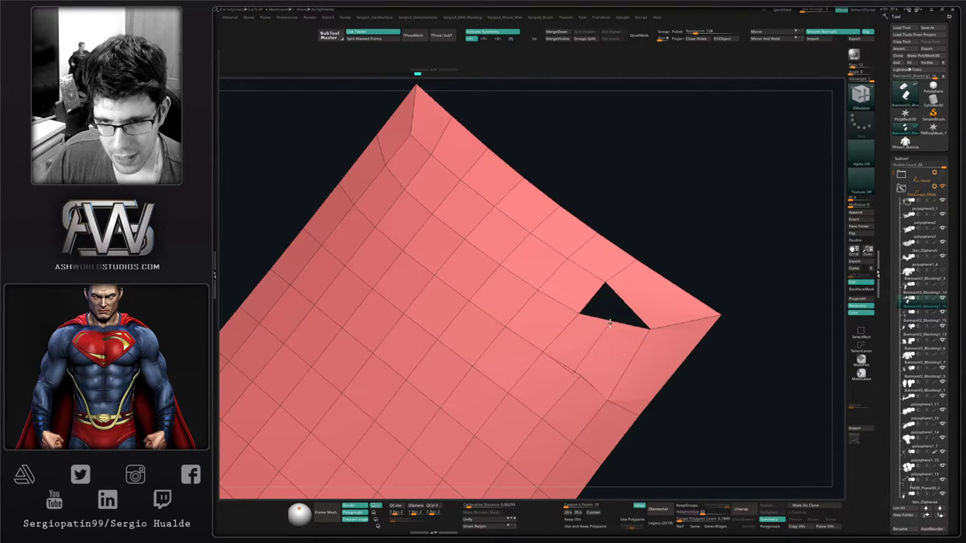
Pull apart the overlapping vertices along the new polygon's seam with the Move brush
{"action": "key", "text": "space"}
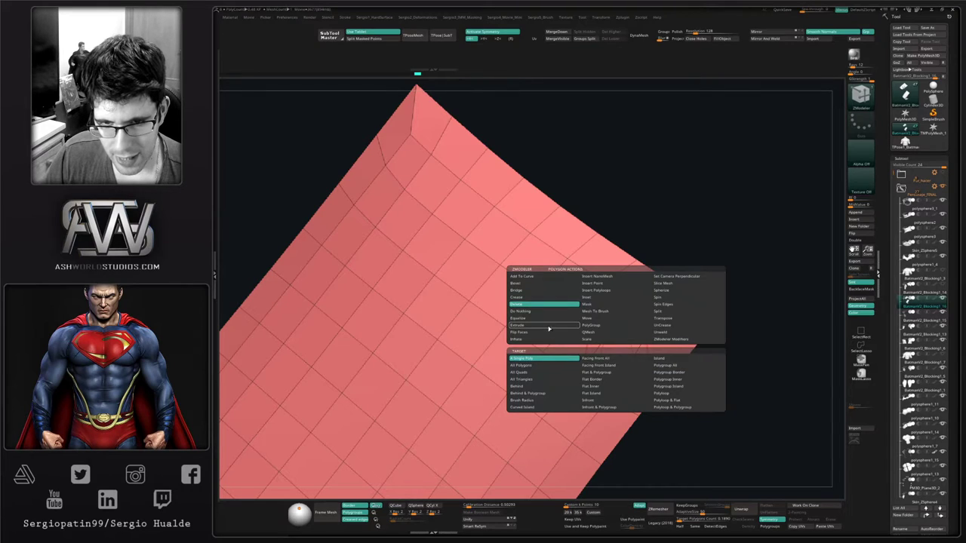
{"action": "left_click", "coordinate": [549, 329]}
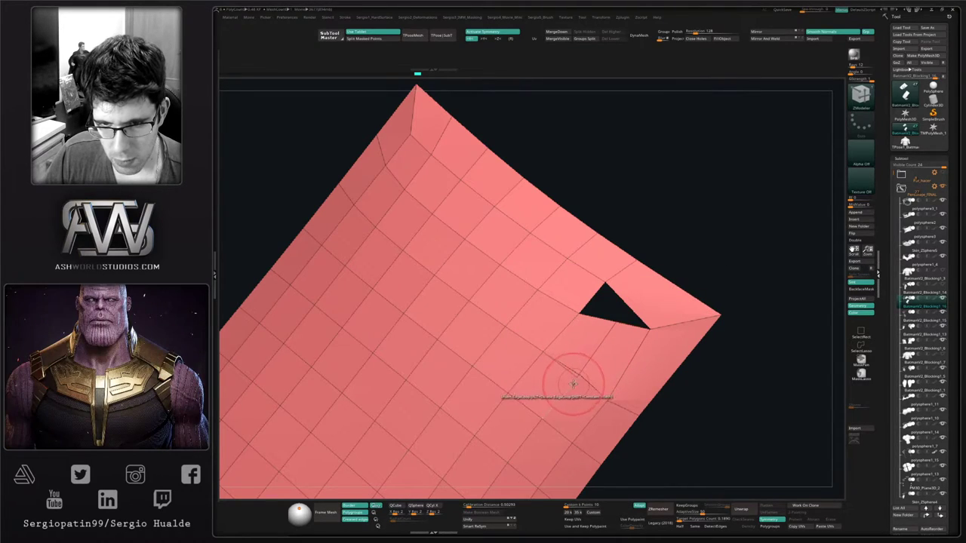
{"action": "right_click_drag", "start_coordinate": [577, 377], "coordinate": [574, 382], "text": "ctrl"}
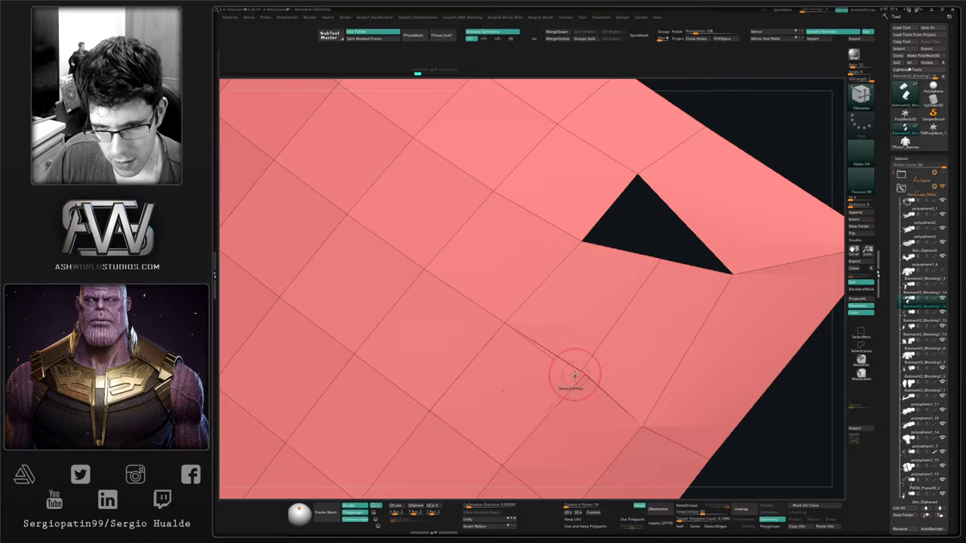
{"action": "left_click_drag", "start_coordinate": [578, 376], "coordinate": [577, 398]}
{"action": "right_click_drag", "start_coordinate": [578, 398], "coordinate": [572, 383]}
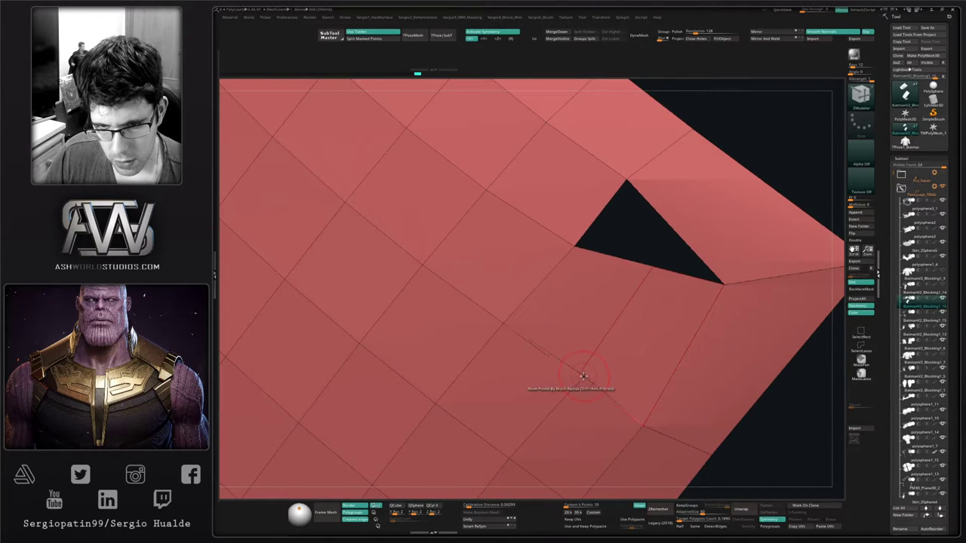
{"action": "key", "text": "b"}
{"action": "key", "text": "m"}
{"action": "key", "text": "v"}
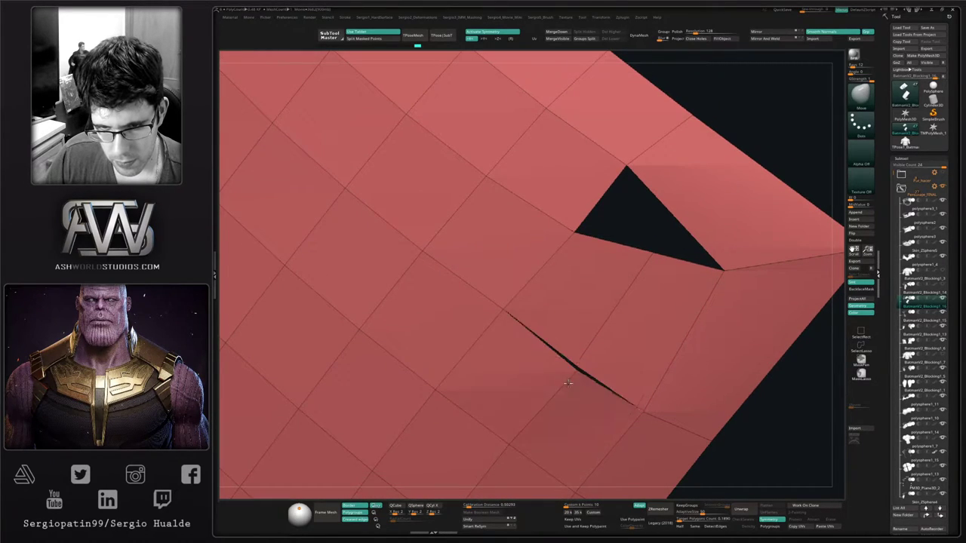
Stitch the inserted edge's end point to the matching vertex across the seam with ZModeler
{"action": "key", "text": "b"}
{"action": "key", "text": "z"}
{"action": "key", "text": "m"}
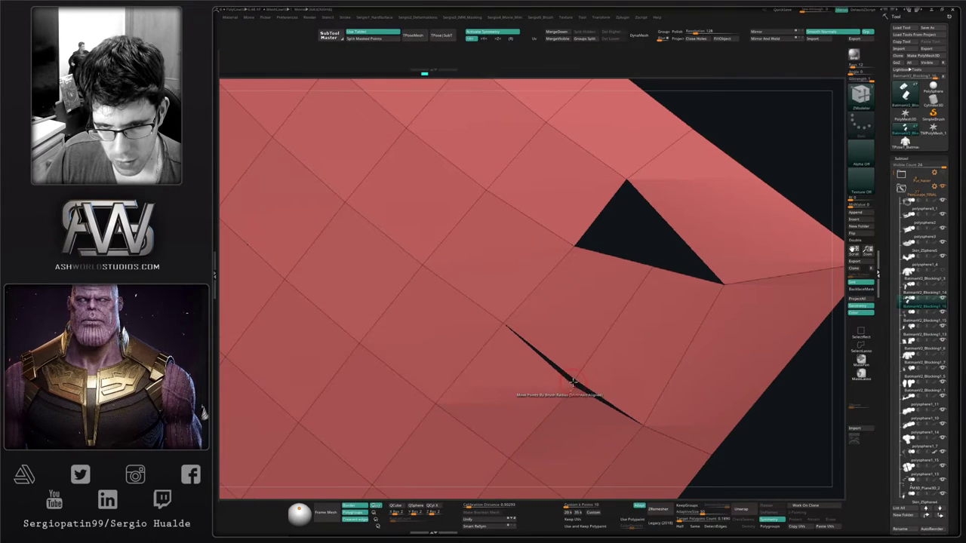
{"action": "key", "text": "space"}
{"action": "left_click", "coordinate": [614, 395]}
{"action": "left_click", "coordinate": [611, 402]}
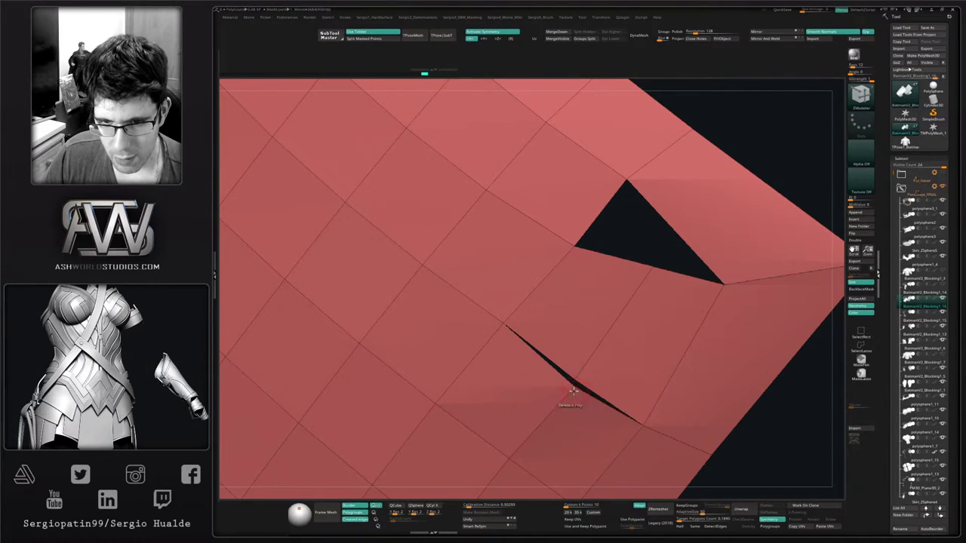
Reshape the remaining triangular hole into a four-sided one with the Move brush and close it by bridging its edges
{"action": "mouse_move", "coordinate": [575, 381]}
{"action": "right_mouse_down", "text": "ctrl"}
{"action": "mouse_move", "coordinate": [604, 330]}
{"action": "mouse_move", "coordinate": [571, 388]}
{"action": "mouse_move", "coordinate": [603, 355]}
{"action": "right_mouse_up", "text": "ctrl"}
{"action": "key", "text": "b"}
{"action": "key", "text": "m"}
{"action": "key", "text": "v"}
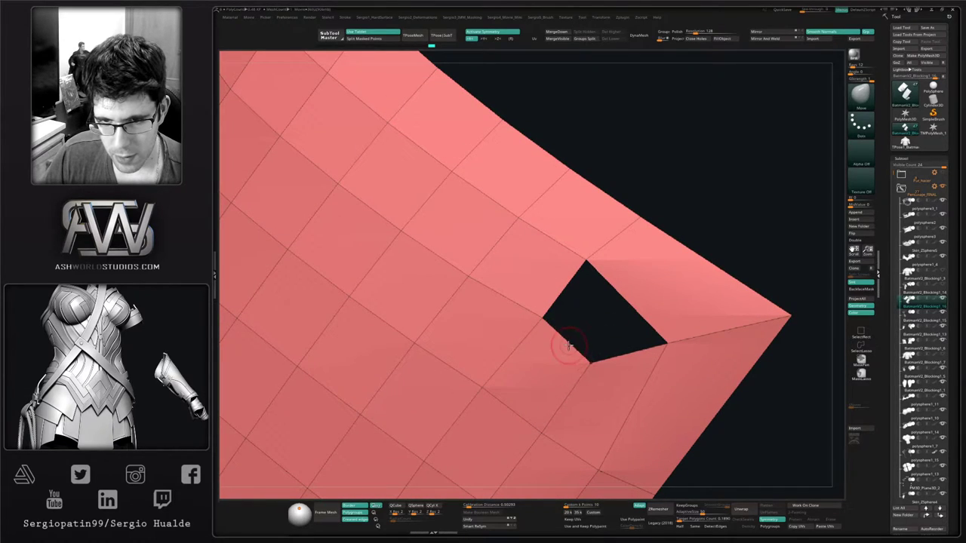
{"action": "key", "text": "b"}
{"action": "key", "text": "z"}
{"action": "key", "text": "m"}
{"action": "key", "text": "space"}
{"action": "left_click", "coordinate": [519, 354]}
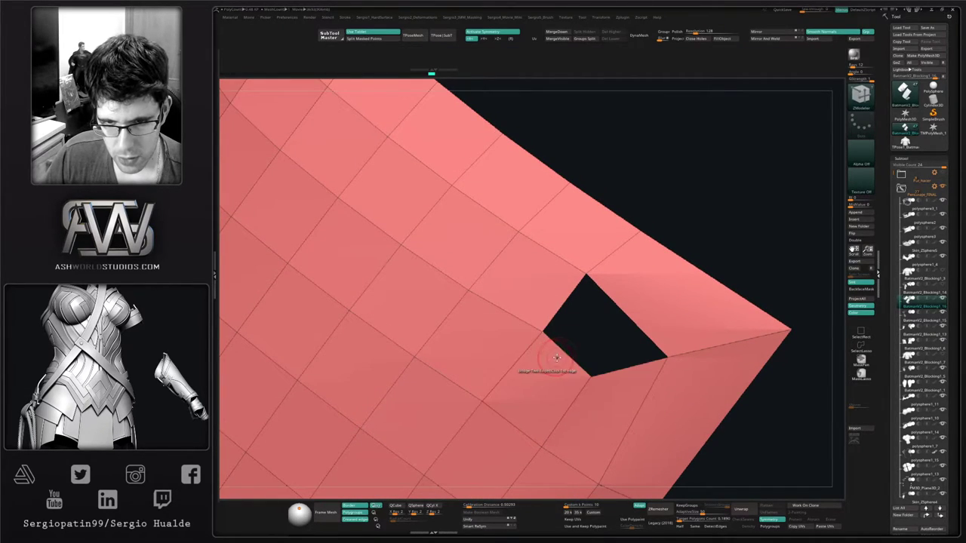
{"action": "left_click", "coordinate": [624, 310]}
Smooth the rebuilt polygons around the panel's corner and check the topology at the other corners
{"action": "right_click_drag", "start_coordinate": [626, 306], "coordinate": [609, 249], "text": "ctrl"}
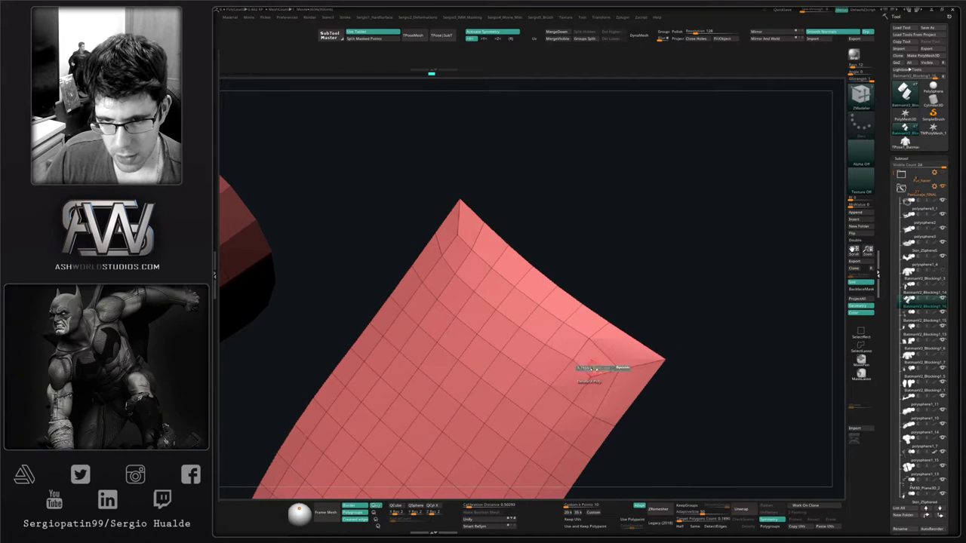
{"action": "left_click_drag", "start_coordinate": [600, 366], "coordinate": [595, 357], "text": "shift"}
{"action": "left_click_drag", "start_coordinate": [581, 397], "coordinate": [587, 379], "text": "shift"}
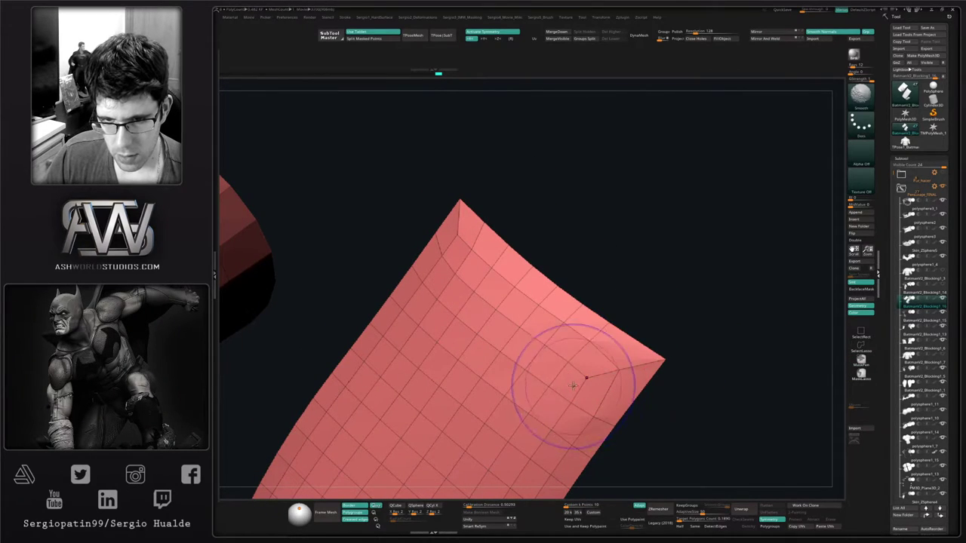
{"action": "right_click_drag", "start_coordinate": [586, 379], "coordinate": [564, 272], "text": "ctrl"}
{"action": "mouse_move", "coordinate": [564, 272]}
{"action": "right_mouse_down"}
{"action": "mouse_move", "coordinate": [581, 382]}
{"action": "mouse_move", "coordinate": [571, 332]}
{"action": "mouse_move", "coordinate": [558, 409]}
{"action": "mouse_move", "coordinate": [537, 363]}
{"action": "mouse_move", "coordinate": [579, 433]}
{"action": "mouse_move", "coordinate": [586, 397]}
{"action": "mouse_move", "coordinate": [567, 388]}
{"action": "mouse_move", "coordinate": [539, 395]}
{"action": "mouse_move", "coordinate": [552, 348]}
{"action": "mouse_move", "coordinate": [570, 384]}
{"action": "mouse_move", "coordinate": [560, 386]}
{"action": "mouse_move", "coordinate": [549, 369]}
{"action": "mouse_move", "coordinate": [568, 368]}
{"action": "mouse_move", "coordinate": [557, 304]}
{"action": "mouse_move", "coordinate": [597, 383]}
{"action": "right_mouse_up"}
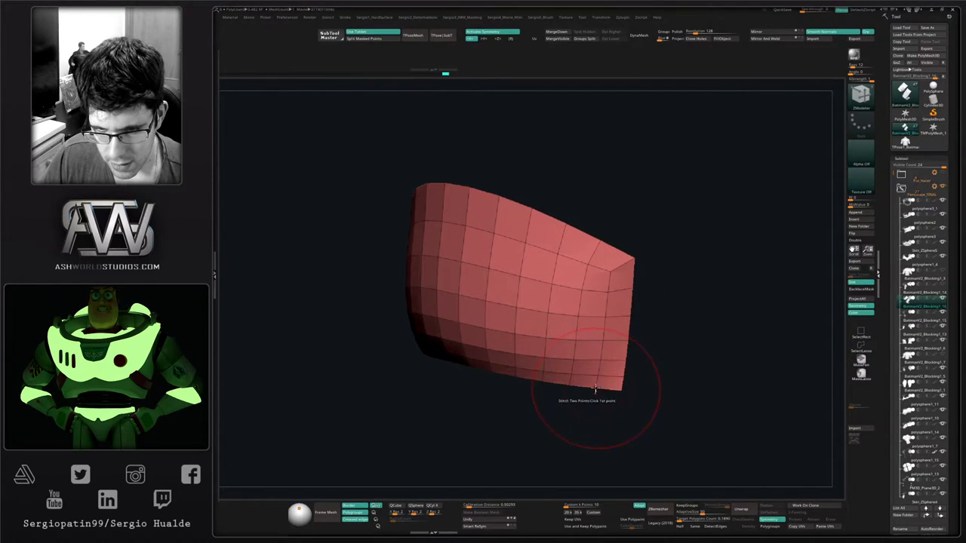
{"action": "key", "text": "space"}
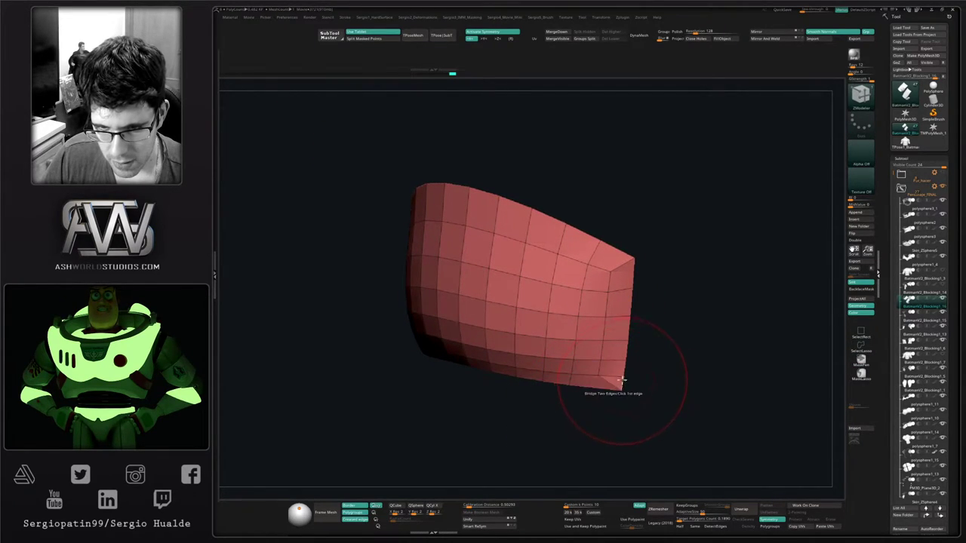
{"action": "mouse_move", "coordinate": [612, 414]}
{"action": "right_mouse_down", "text": "ctrl"}
{"action": "mouse_move", "coordinate": [580, 367]}
{"action": "mouse_move", "coordinate": [552, 375]}
{"action": "mouse_move", "coordinate": [592, 367]}
{"action": "mouse_move", "coordinate": [532, 338]}
{"action": "mouse_move", "coordinate": [578, 357]}
{"action": "mouse_move", "coordinate": [584, 345]}
{"action": "right_mouse_up", "text": "ctrl"}
Try thickening the arm panels with Panel Loops at two different thickness values and undo each result
{"action": "key", "text": "1"}
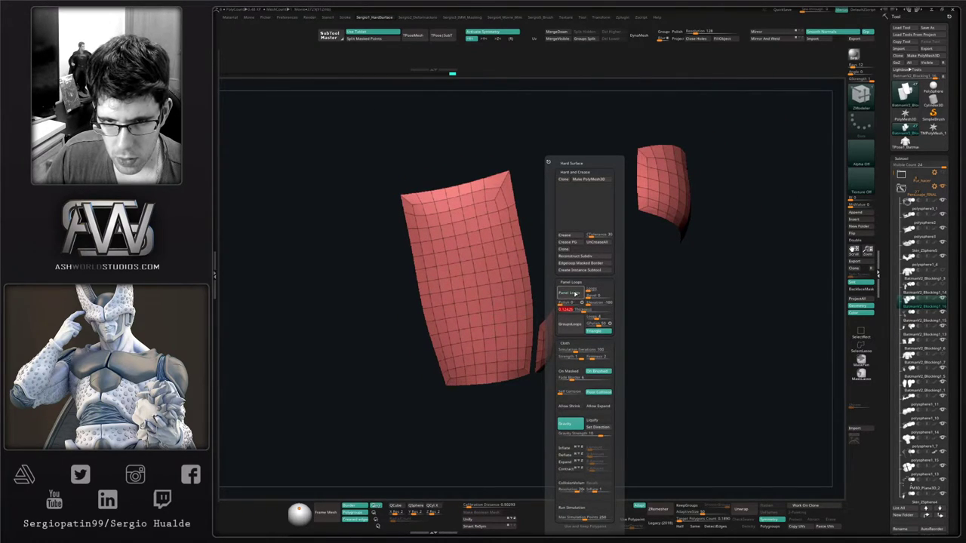
{"action": "left_click", "coordinate": [575, 293]}
{"action": "right_click_drag", "start_coordinate": [498, 382], "coordinate": [528, 355]}
{"action": "key", "text": "ctrl+z"}
{"action": "key", "text": "1"}
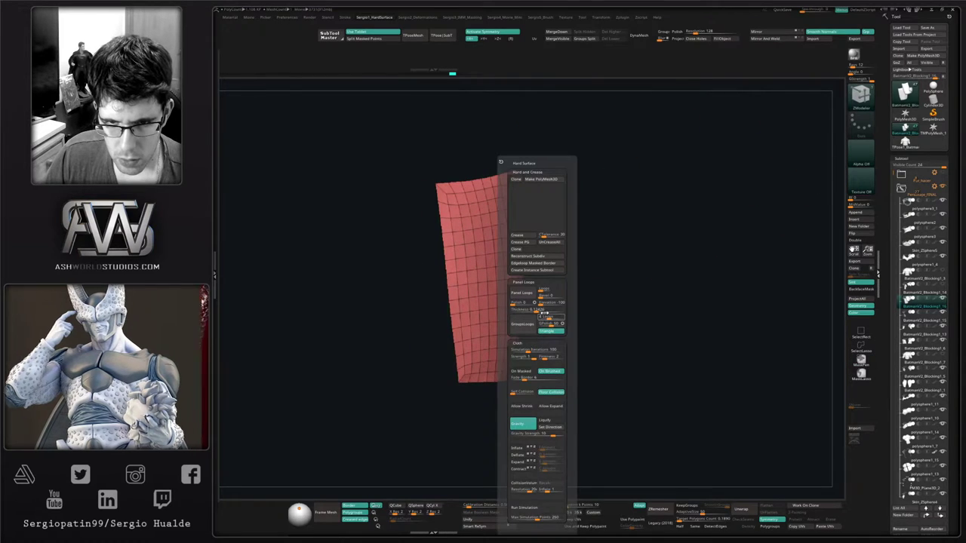
{"action": "left_click_drag", "start_coordinate": [536, 310], "coordinate": [531, 310]}
{"action": "left_click", "coordinate": [530, 292]}
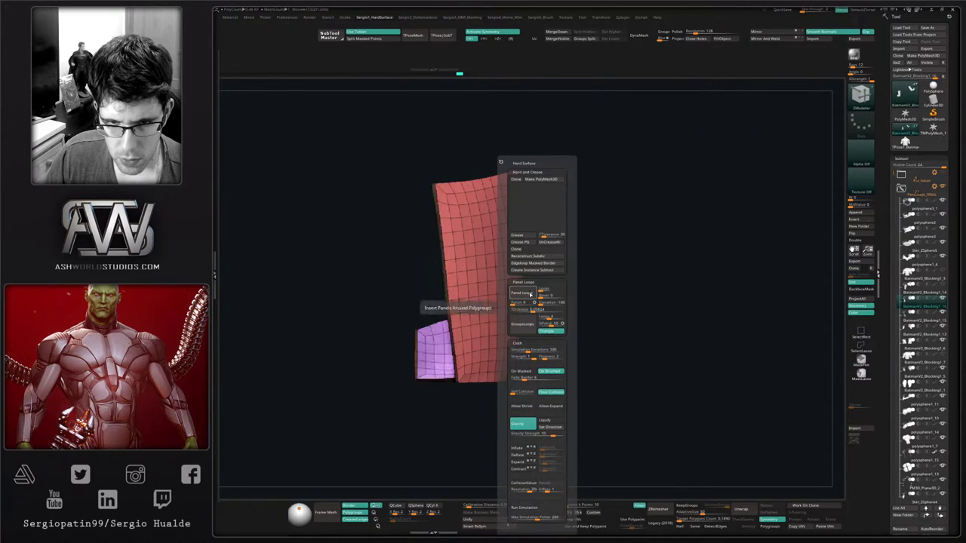
{"action": "key", "text": "ctrl+z"}
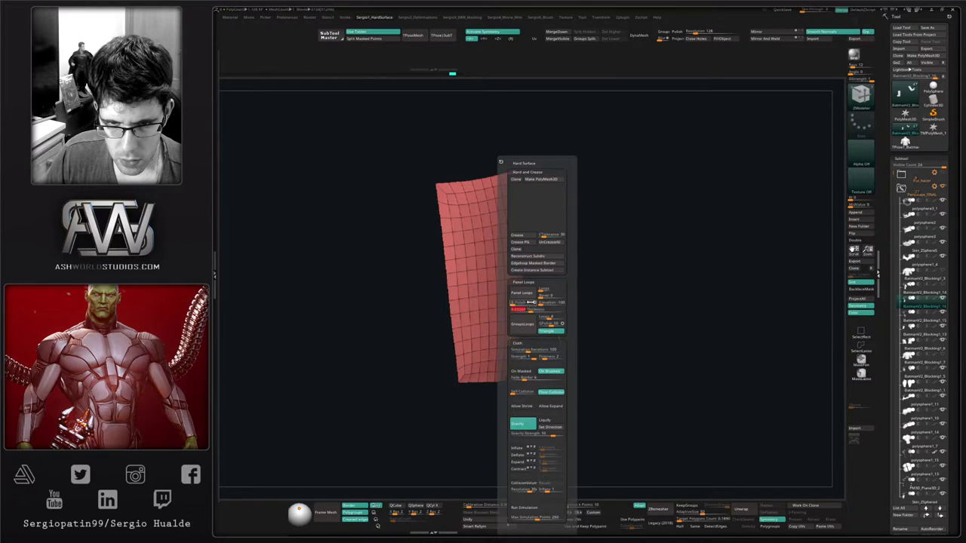
Apply Panel Loops to the arm panels with a reduced thickness and show the rest of the suit again
{"action": "left_click", "coordinate": [522, 293]}
{"action": "left_click_drag", "start_coordinate": [596, 316], "coordinate": [521, 364]}
{"action": "key", "text": "shift+s"}
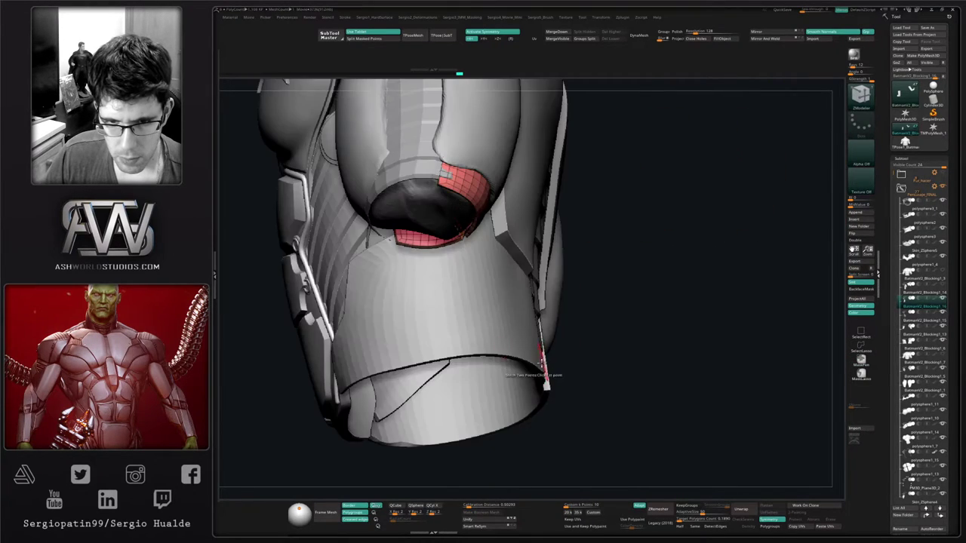
{"action": "right_click_drag", "start_coordinate": [542, 362], "coordinate": [658, 381]}
{"action": "right_click_drag", "start_coordinate": [468, 355], "coordinate": [592, 413], "text": "alt"}
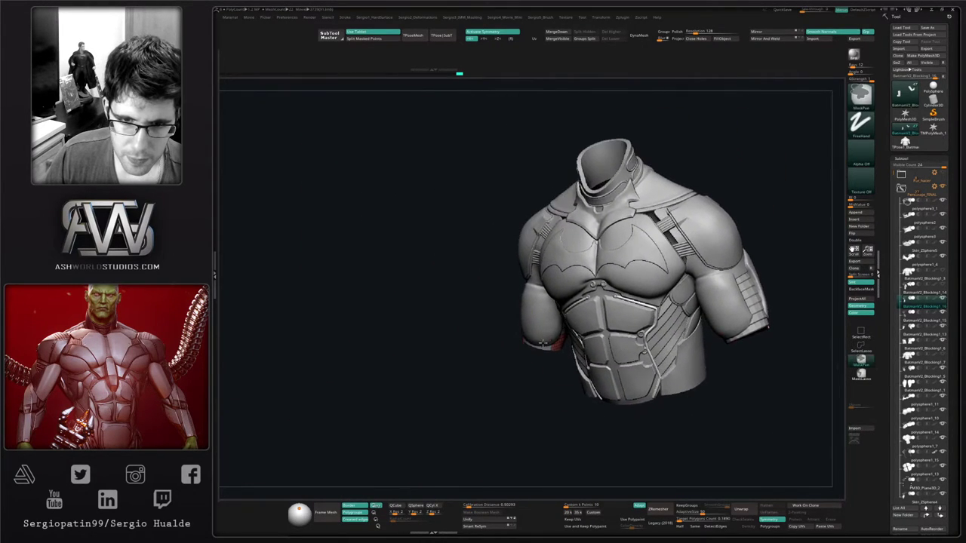
{"action": "right_click_drag", "start_coordinate": [543, 343], "coordinate": [587, 347], "text": "ctrl"}
Select the neighbouring arm panel and fit its lower edge with the Move brush
{"action": "left_click", "coordinate": [582, 349], "text": "alt"}
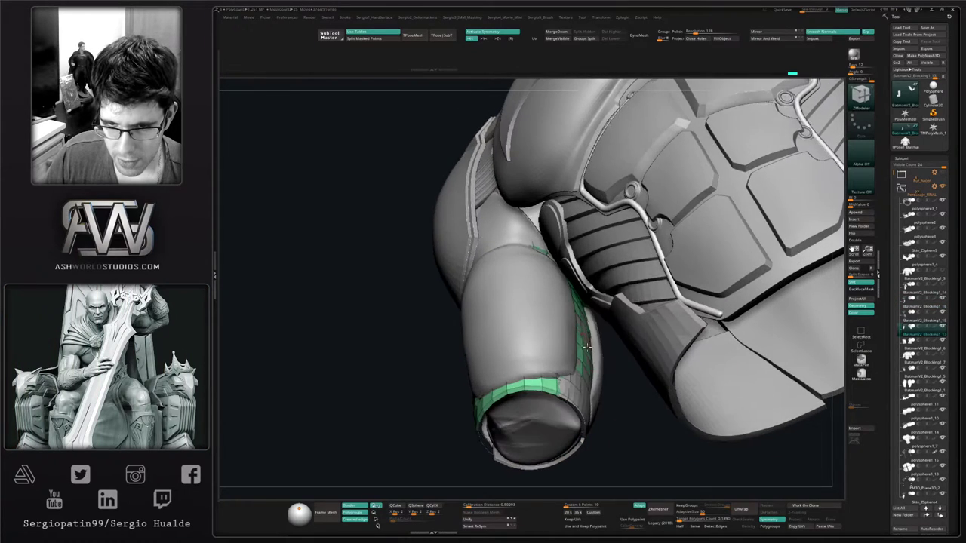
{"action": "key", "text": "b"}
{"action": "key", "text": "m"}
{"action": "key", "text": "v"}
{"action": "key", "text": "s"}
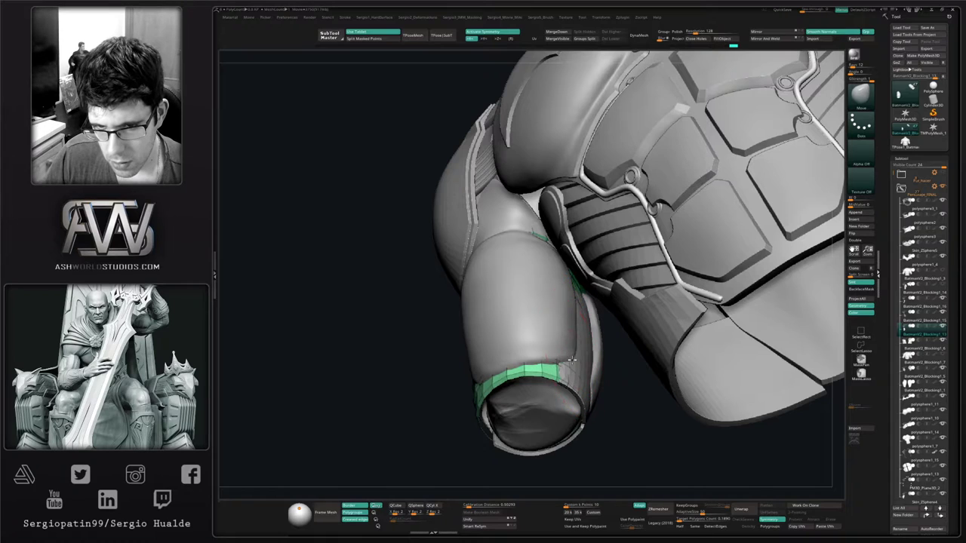
{"action": "mouse_move", "coordinate": [571, 372]}
{"action": "right_mouse_down"}
{"action": "mouse_move", "coordinate": [560, 341]}
{"action": "mouse_move", "coordinate": [601, 372]}
{"action": "mouse_move", "coordinate": [593, 352]}
{"action": "mouse_move", "coordinate": [588, 367]}
{"action": "right_mouse_up"}
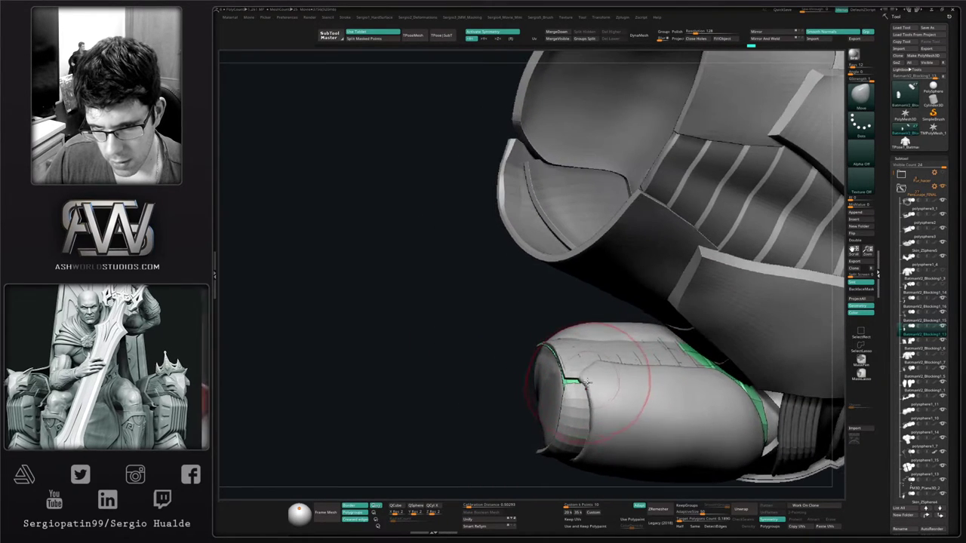
Select the thickened inner-arm panel and adjust and smooth its edge beside the gap with the Move Topological brush
{"action": "left_click", "coordinate": [578, 403], "text": "alt"}
{"action": "right_click_drag", "start_coordinate": [580, 403], "coordinate": [598, 389]}
{"action": "left_click_drag", "start_coordinate": [597, 389], "coordinate": [574, 380]}
{"action": "right_click_drag", "start_coordinate": [588, 398], "coordinate": [571, 390]}
{"action": "key", "text": "s"}
{"action": "mouse_move", "coordinate": [560, 386]}
{"action": "left_mouse_down", "text": "shift"}
{"action": "mouse_move", "coordinate": [551, 382]}
{"action": "mouse_move", "coordinate": [559, 379]}
{"action": "left_mouse_up", "text": "shift"}
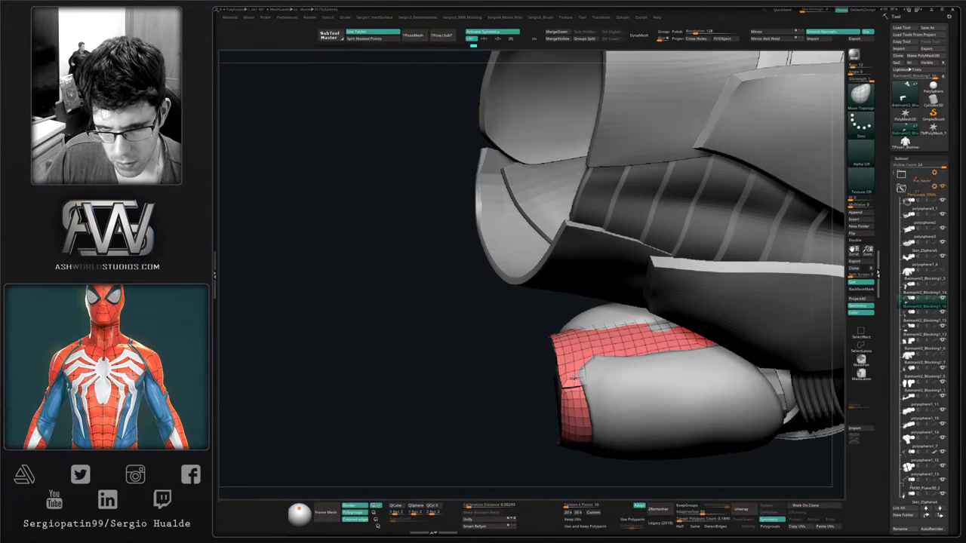
{"action": "mouse_move", "coordinate": [572, 379]}
{"action": "right_mouse_down"}
{"action": "mouse_move", "coordinate": [641, 249]}
{"action": "mouse_move", "coordinate": [625, 118]}
{"action": "mouse_move", "coordinate": [584, 151]}
{"action": "right_mouse_up"}
{"action": "key", "text": "s"}
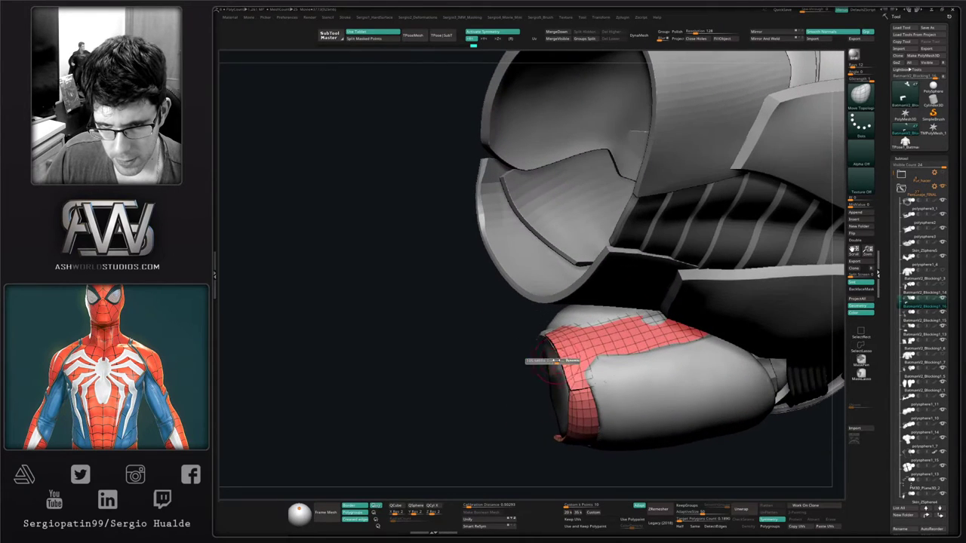
Select the underlying arm mesh, turn off its wireframe display, and view the whole torso from the front
{"action": "mouse_move", "coordinate": [572, 358]}
{"action": "right_mouse_down"}
{"action": "mouse_move", "coordinate": [555, 352]}
{"action": "mouse_move", "coordinate": [568, 348]}
{"action": "mouse_move", "coordinate": [581, 370]}
{"action": "right_mouse_up"}
{"action": "right_click_drag", "start_coordinate": [581, 369], "coordinate": [589, 347], "text": "ctrl"}
{"action": "mouse_move", "coordinate": [589, 347]}
{"action": "right_mouse_down", "text": "ctrl"}
{"action": "mouse_move", "coordinate": [591, 380]}
{"action": "mouse_move", "coordinate": [602, 344]}
{"action": "right_mouse_up", "text": "ctrl"}
{"action": "left_click", "coordinate": [601, 334], "text": "alt"}
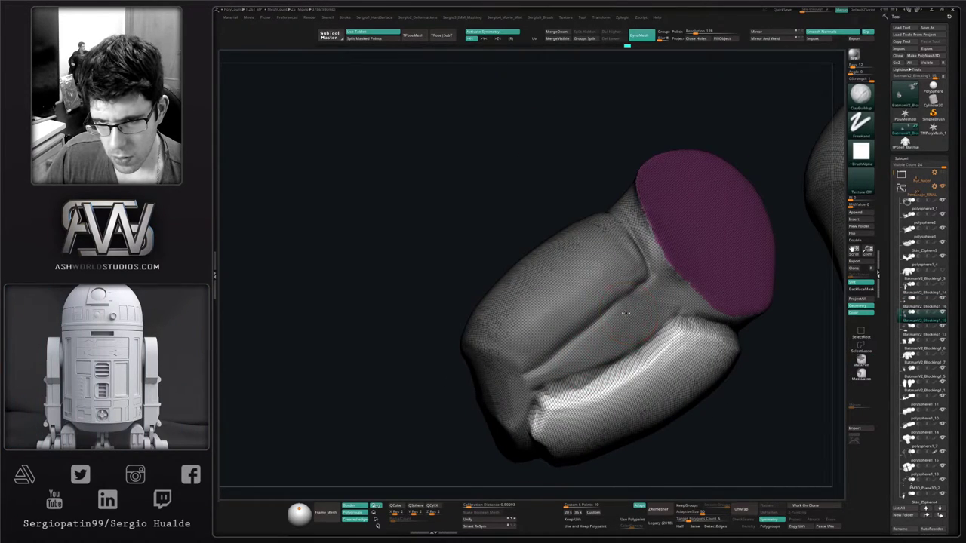
{"action": "key", "text": "shift+f"}
{"action": "left_click_drag", "start_coordinate": [429, 374], "coordinate": [461, 407], "text": "ctrl"}
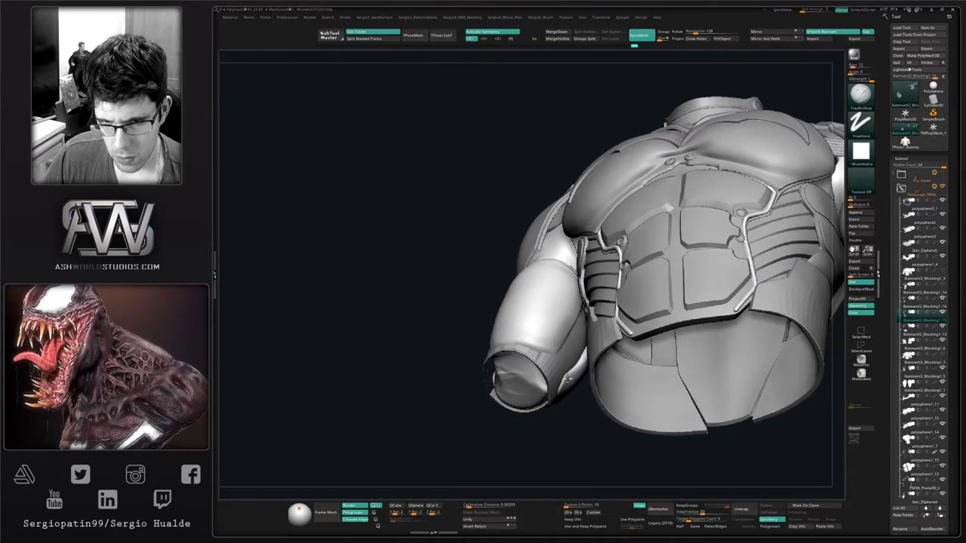
{"action": "left_click_drag", "start_coordinate": [567, 378], "coordinate": [376, 388]}
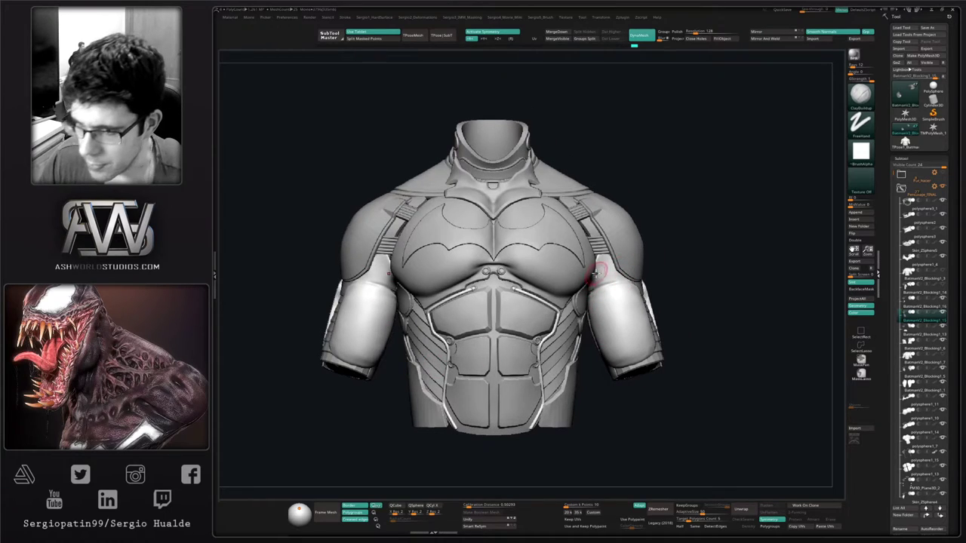
Expand the Movie controls and run a turntable of the full Batman torso
{"action": "key", "text": "ctrl"}
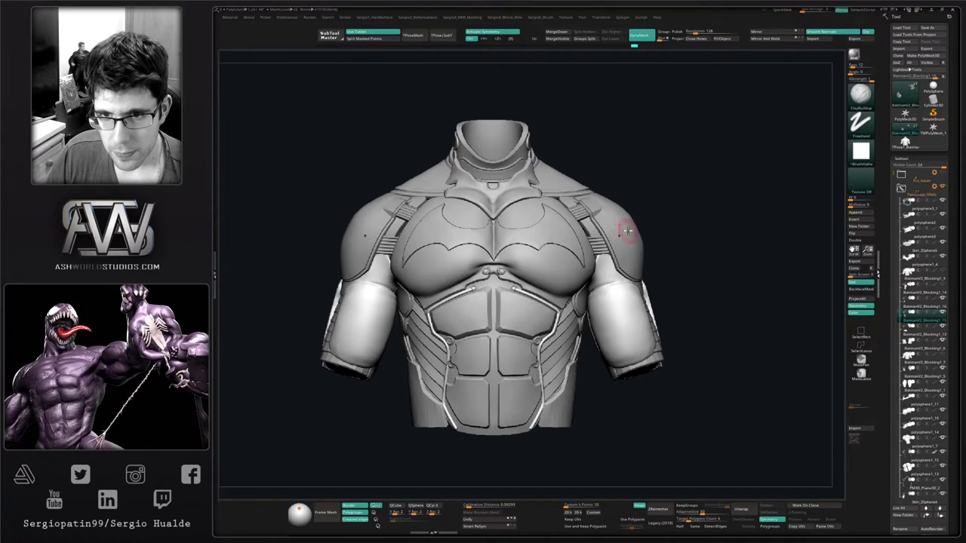
{"action": "key", "text": "4"}
{"action": "left_click", "coordinate": [663, 224]}
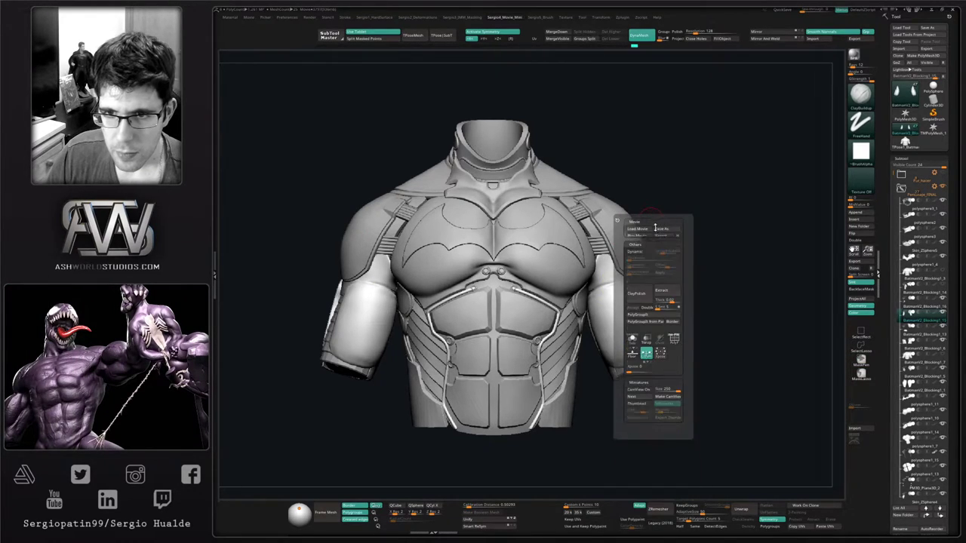
{"action": "left_click", "coordinate": [655, 221]}
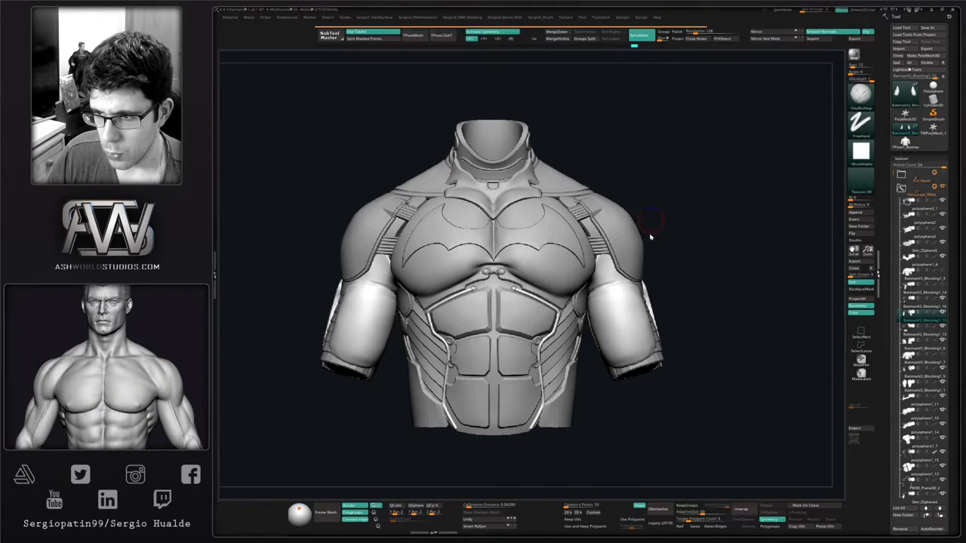
{"action": "key", "text": "4"}
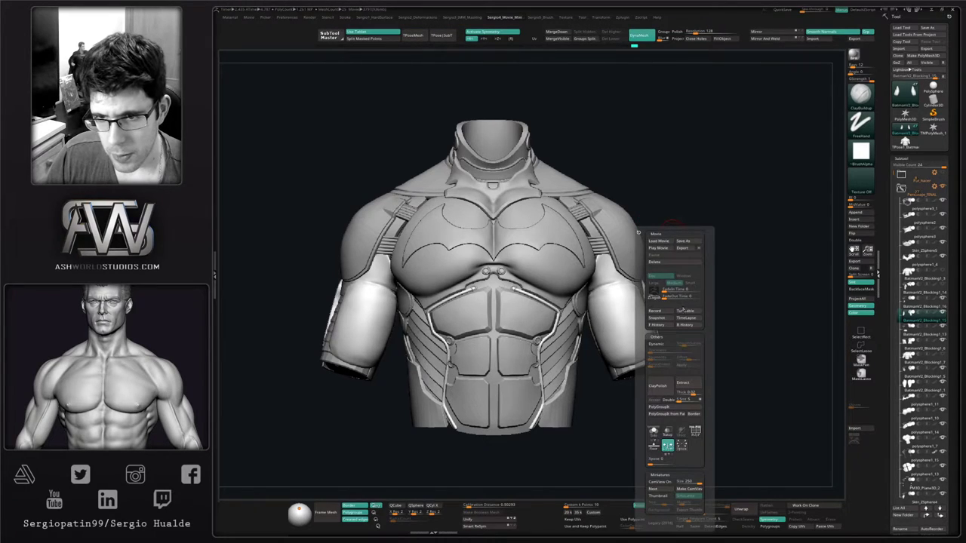
{"action": "left_click", "coordinate": [686, 320]}
{"action": "right_click_drag", "start_coordinate": [564, 312], "coordinate": [591, 300], "text": "ctrl"}
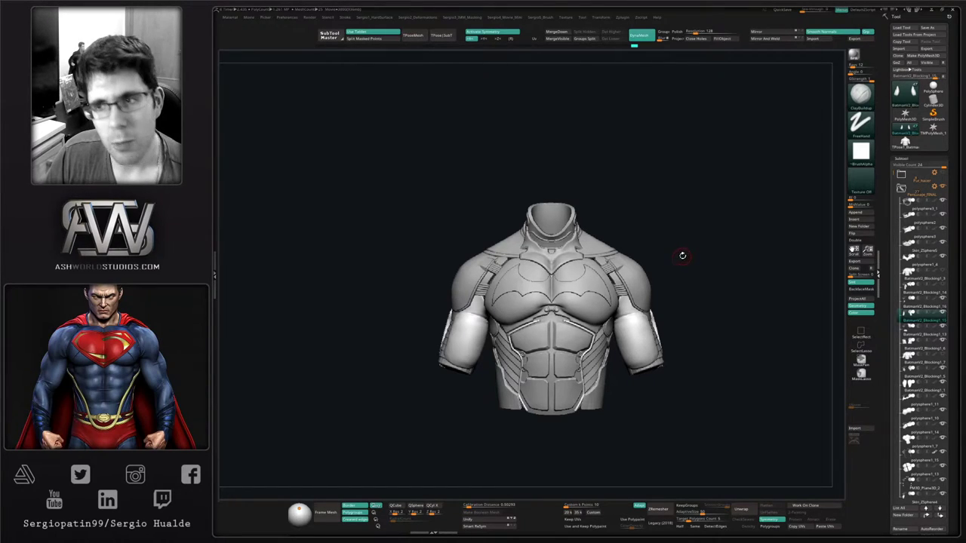
Create a Transpose Master mesh of the full suit and mask everything except the arms, shoulder plates and ribbed shoulder straps
{"action": "right_click_drag", "start_coordinate": [704, 261], "coordinate": [693, 261]}
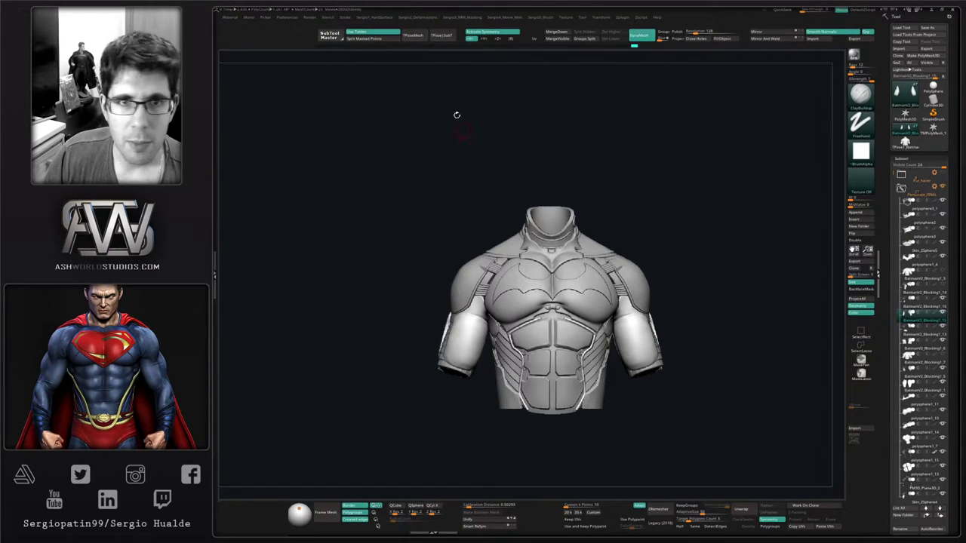
{"action": "left_click", "coordinate": [414, 36]}
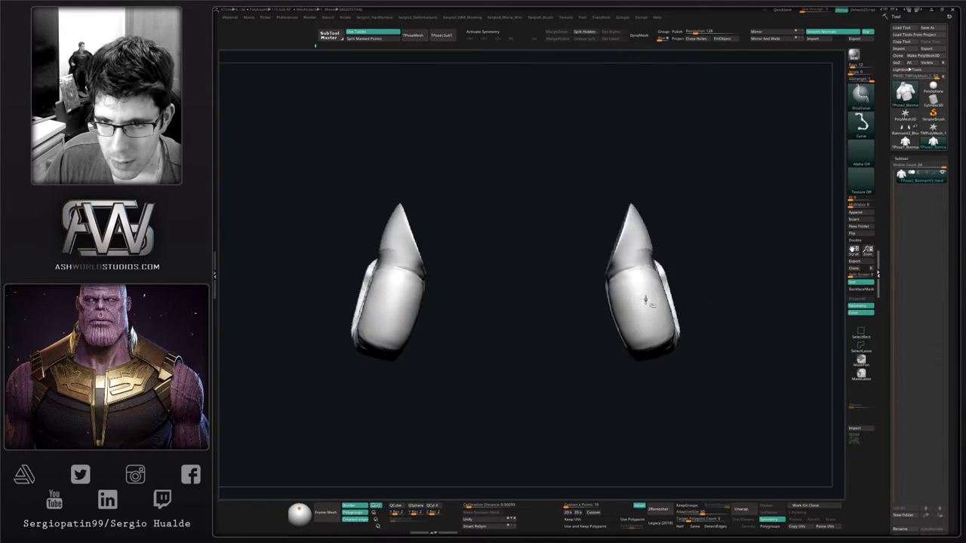
{"action": "left_click", "coordinate": [651, 307], "text": "ctrl+shift"}
{"action": "left_click", "coordinate": [624, 325], "text": "ctrl+shift"}
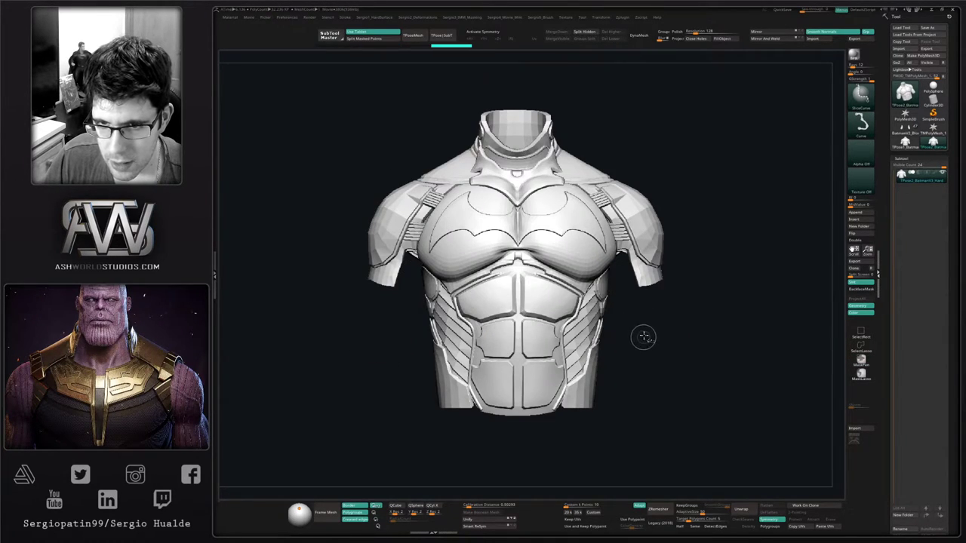
{"action": "left_click", "coordinate": [653, 278], "text": "ctrl+shift"}
{"action": "left_click_drag", "start_coordinate": [653, 271], "coordinate": [658, 319], "text": "alt"}
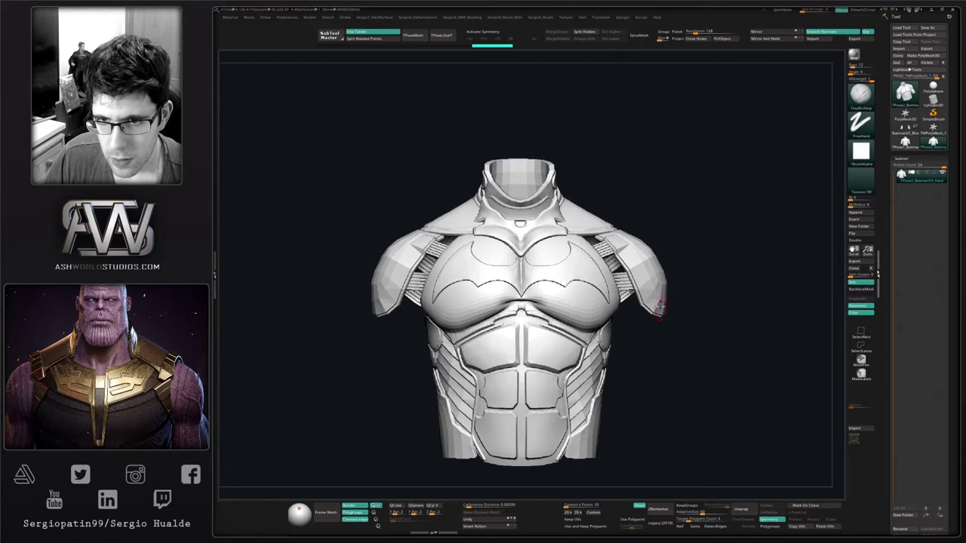
{"action": "left_click", "coordinate": [658, 298], "text": "ctrl+alt+shift"}
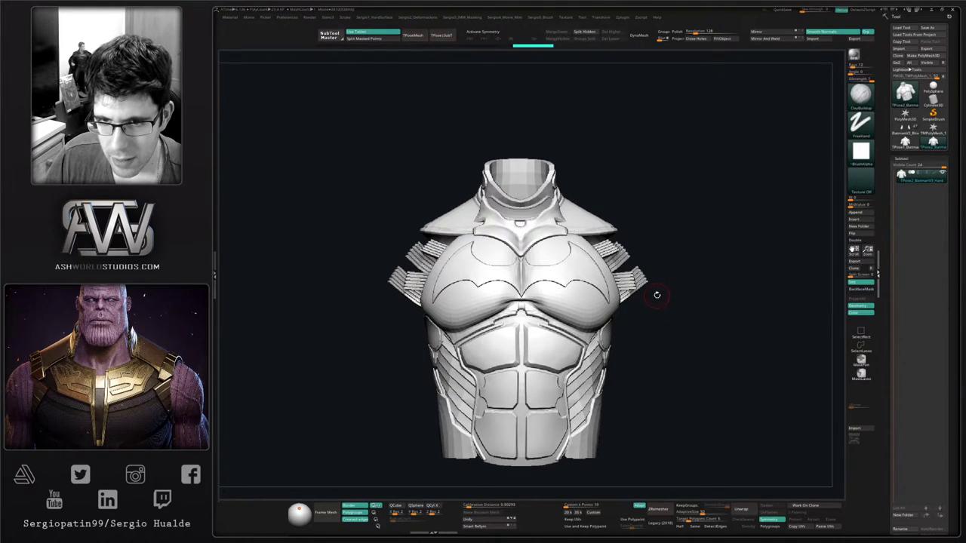
{"action": "left_click", "coordinate": [641, 281], "text": "ctrl+shift"}
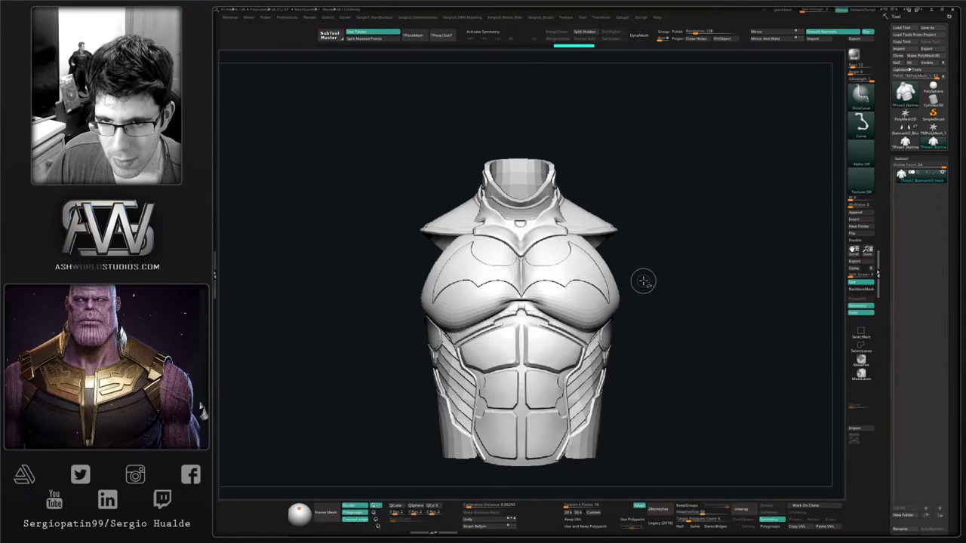
{"action": "left_click", "coordinate": [656, 287], "text": "ctrl"}
{"action": "left_click", "coordinate": [653, 299], "text": "ctrl+shift"}
{"action": "key", "text": "w"}
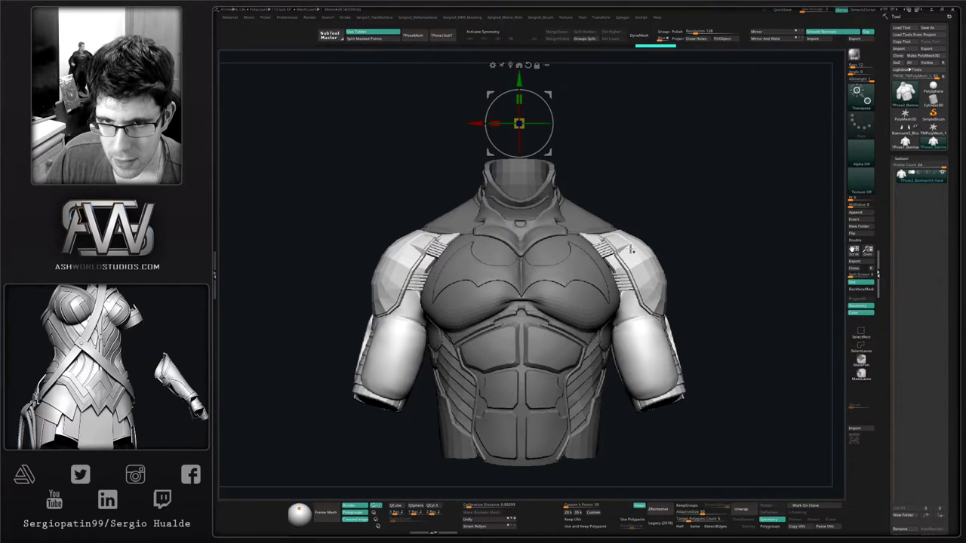
Place the gizmo on the shoulder, turn on X symmetry, and rotate both arms slightly outward from the torso
{"action": "left_click", "coordinate": [630, 255]}
{"action": "left_click", "coordinate": [642, 194]}
{"action": "key", "text": "x"}
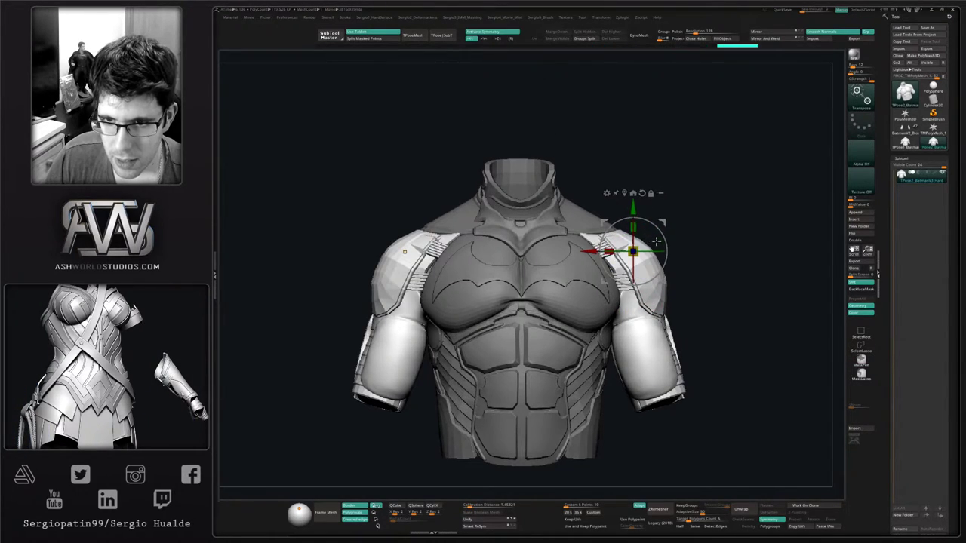
{"action": "mouse_move", "coordinate": [665, 239]}
{"action": "left_mouse_down"}
{"action": "mouse_move", "coordinate": [661, 223]}
{"action": "mouse_move", "coordinate": [658, 250]}
{"action": "mouse_move", "coordinate": [661, 222]}
{"action": "left_mouse_up"}
{"action": "key", "text": "q"}
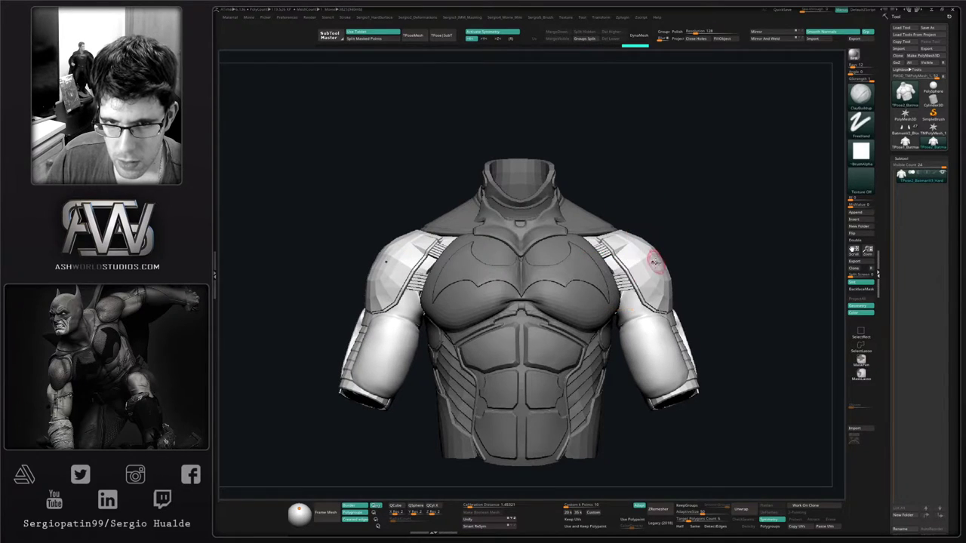
Compare the arm poses from the front by stepping back and forth through the undo history
{"action": "mouse_move", "coordinate": [652, 261]}
{"action": "right_mouse_down", "text": "alt"}
{"action": "mouse_move", "coordinate": [644, 305]}
{"action": "mouse_move", "coordinate": [692, 318]}
{"action": "right_mouse_up", "text": "alt"}
{"action": "key", "text": "w"}
{"action": "key", "text": "ctrl+z"}
{"action": "key", "text": "ctrl+z"}
{"action": "key", "text": "ctrl+z"}
{"action": "key", "text": "ctrl+z"}
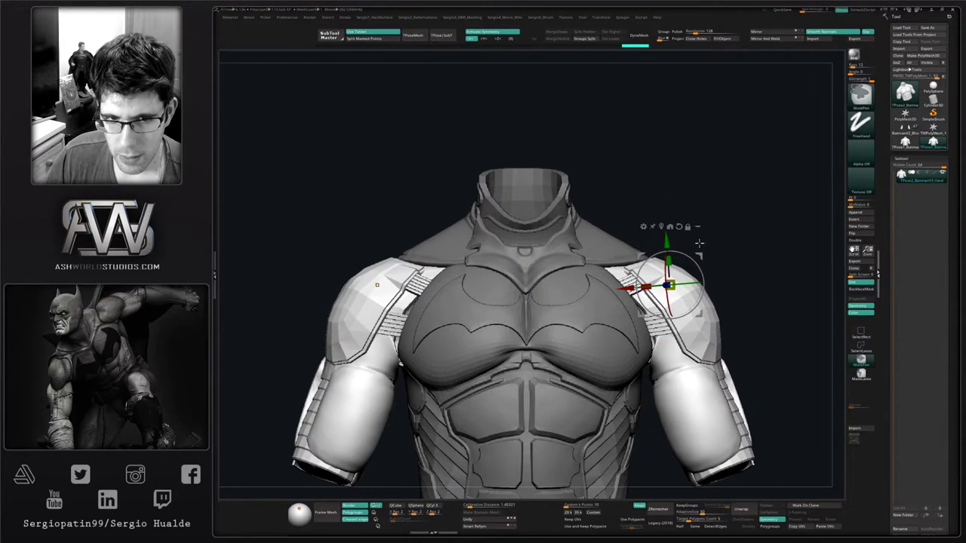
{"action": "key", "text": "ctrl+shift+z"}
{"action": "key", "text": "ctrl+shift+z"}
{"action": "key", "text": "ctrl+shift+z"}
{"action": "key", "text": "ctrl+shift+z"}
{"action": "key", "text": "ctrl+shift+z"}
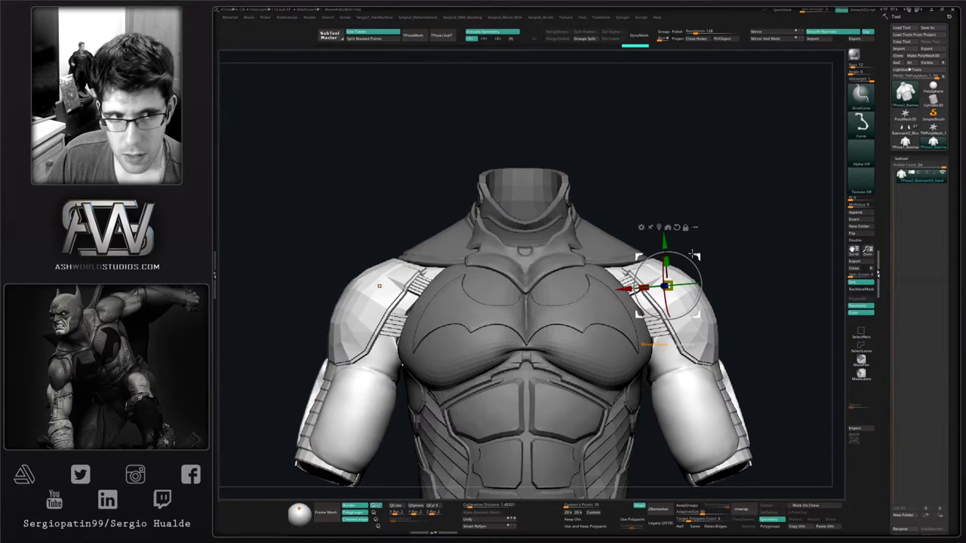
From the back view, shift both arms slightly inward toward the torso with the gizmo
{"action": "mouse_move", "coordinate": [617, 338]}
{"action": "right_mouse_down", "text": "ctrl"}
{"action": "mouse_move", "coordinate": [609, 302]}
{"action": "mouse_move", "coordinate": [528, 336]}
{"action": "right_mouse_up", "text": "ctrl"}
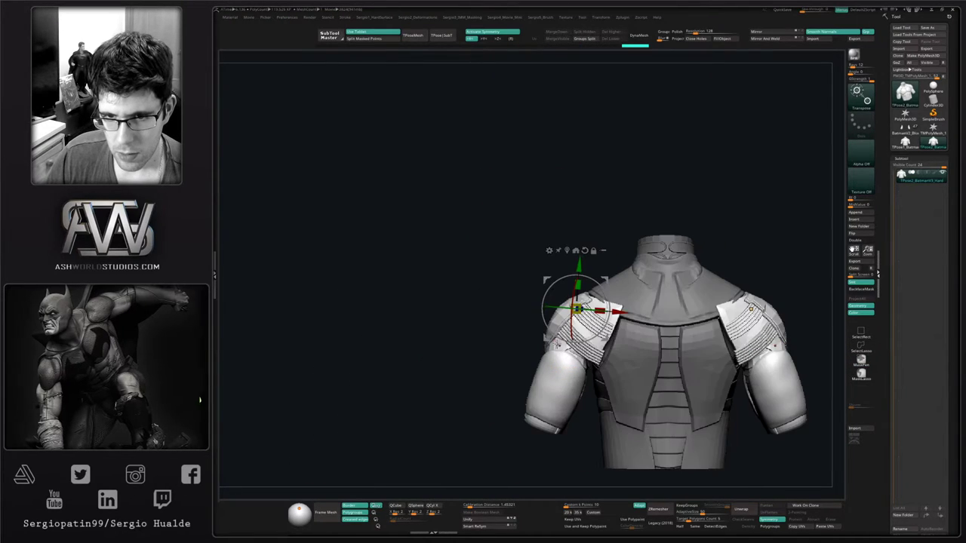
{"action": "key", "text": "q"}
{"action": "right_click_drag", "start_coordinate": [664, 354], "coordinate": [589, 337], "text": "alt"}
{"action": "key", "text": "w"}
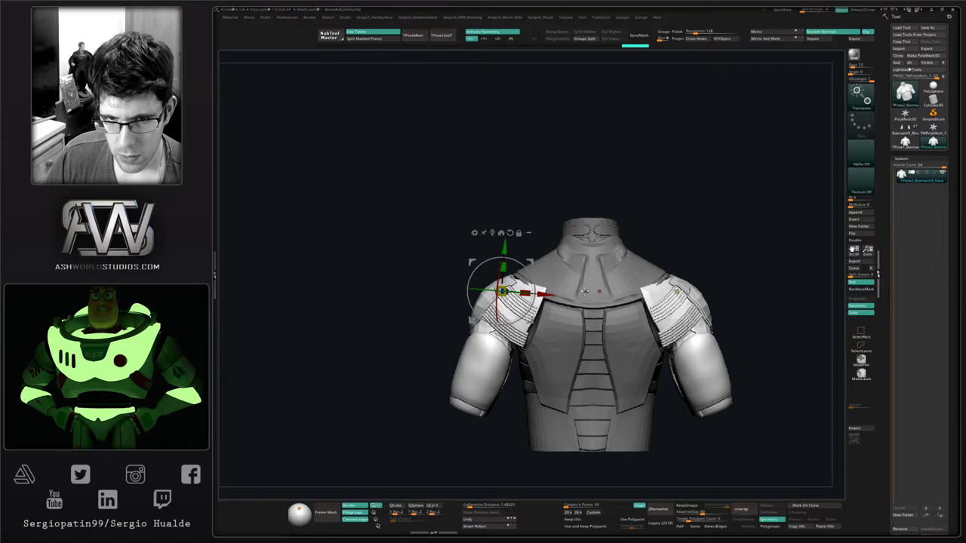
{"action": "left_click_drag", "start_coordinate": [543, 294], "coordinate": [548, 294]}
{"action": "key", "text": "q"}
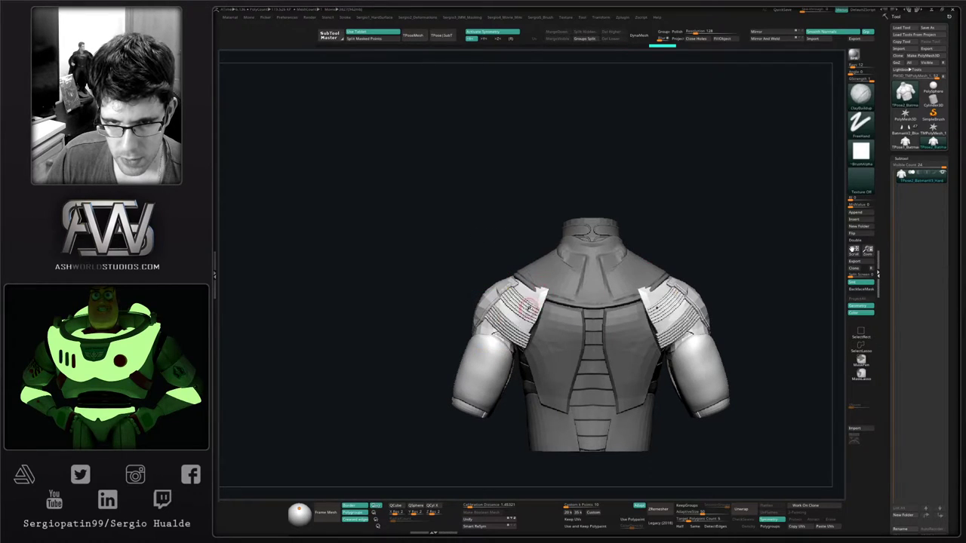
Switch to the Move brush and adjust the unmasked shoulder pieces beside the chest plate
{"action": "mouse_move", "coordinate": [527, 307]}
{"action": "right_mouse_down"}
{"action": "mouse_move", "coordinate": [644, 306]}
{"action": "mouse_move", "coordinate": [604, 309]}
{"action": "right_mouse_up"}
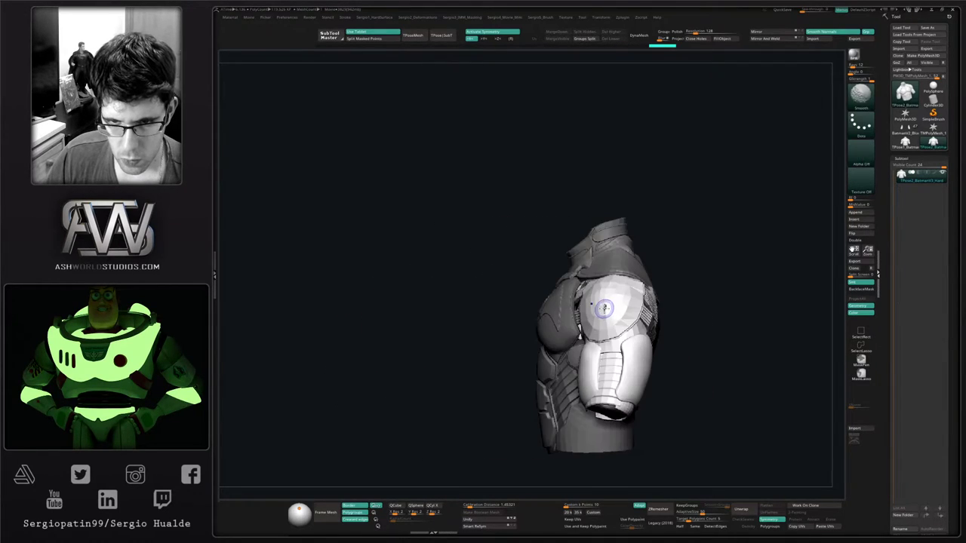
{"action": "key", "text": "w"}
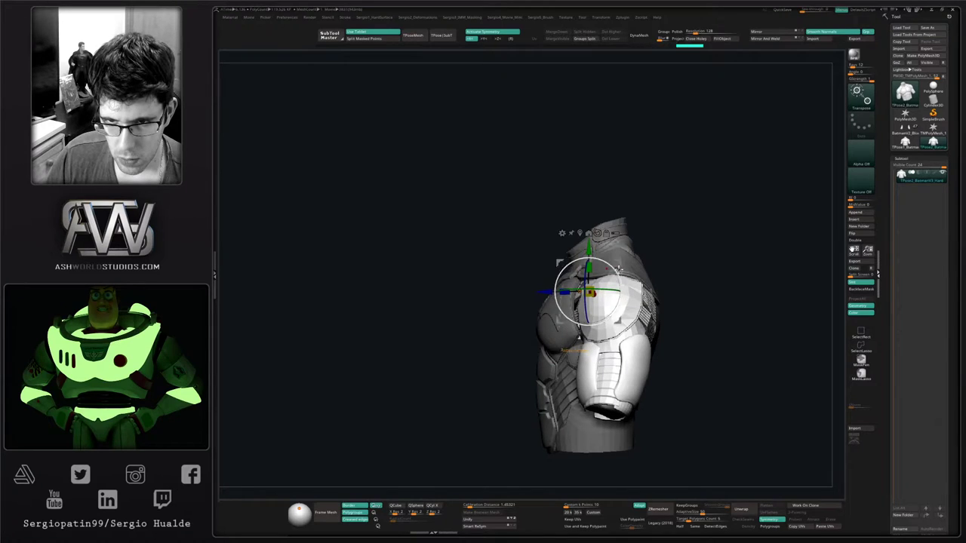
{"action": "key", "text": "q"}
{"action": "mouse_move", "coordinate": [677, 276]}
{"action": "right_mouse_down"}
{"action": "mouse_move", "coordinate": [641, 289]}
{"action": "mouse_move", "coordinate": [663, 297]}
{"action": "right_mouse_up"}
{"action": "mouse_move", "coordinate": [641, 300]}
{"action": "right_mouse_down", "text": "alt"}
{"action": "mouse_move", "coordinate": [571, 261]}
{"action": "mouse_move", "coordinate": [597, 298]}
{"action": "mouse_move", "coordinate": [619, 294]}
{"action": "mouse_move", "coordinate": [512, 287]}
{"action": "right_mouse_up", "text": "alt"}
{"action": "mouse_move", "coordinate": [594, 291]}
{"action": "right_mouse_down"}
{"action": "mouse_move", "coordinate": [609, 330]}
{"action": "mouse_move", "coordinate": [623, 331]}
{"action": "mouse_move", "coordinate": [626, 309]}
{"action": "mouse_move", "coordinate": [619, 298]}
{"action": "mouse_move", "coordinate": [619, 346]}
{"action": "right_mouse_up"}
{"action": "key", "text": "b"}
{"action": "key", "text": "m"}
{"action": "key", "text": "v"}
{"action": "right_click_drag", "start_coordinate": [563, 283], "coordinate": [577, 320], "text": "ctrl"}
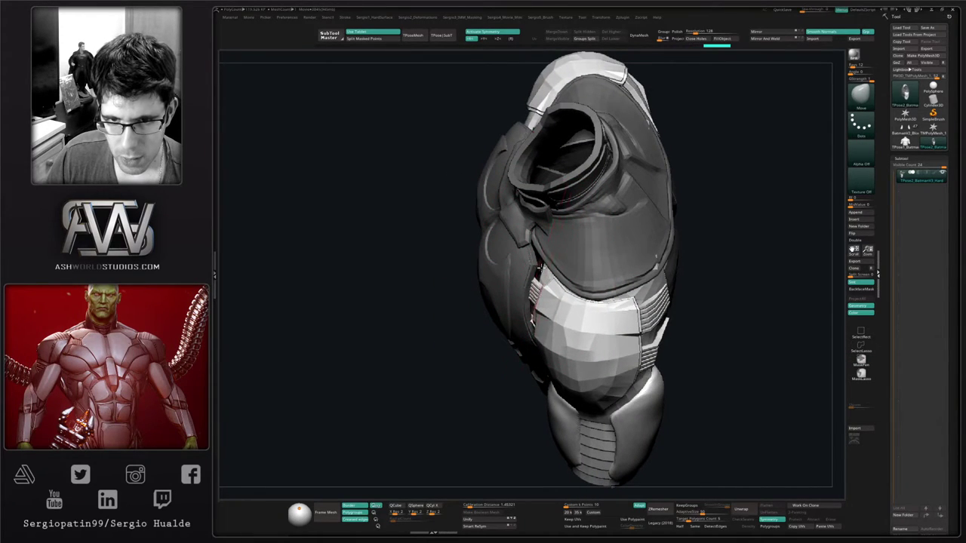
{"action": "mouse_move", "coordinate": [537, 270]}
{"action": "right_mouse_down"}
{"action": "mouse_move", "coordinate": [562, 258]}
{"action": "mouse_move", "coordinate": [555, 277]}
{"action": "right_mouse_up"}
{"action": "left_click_drag", "start_coordinate": [539, 277], "coordinate": [543, 280]}
{"action": "key", "text": "ctrl+z"}
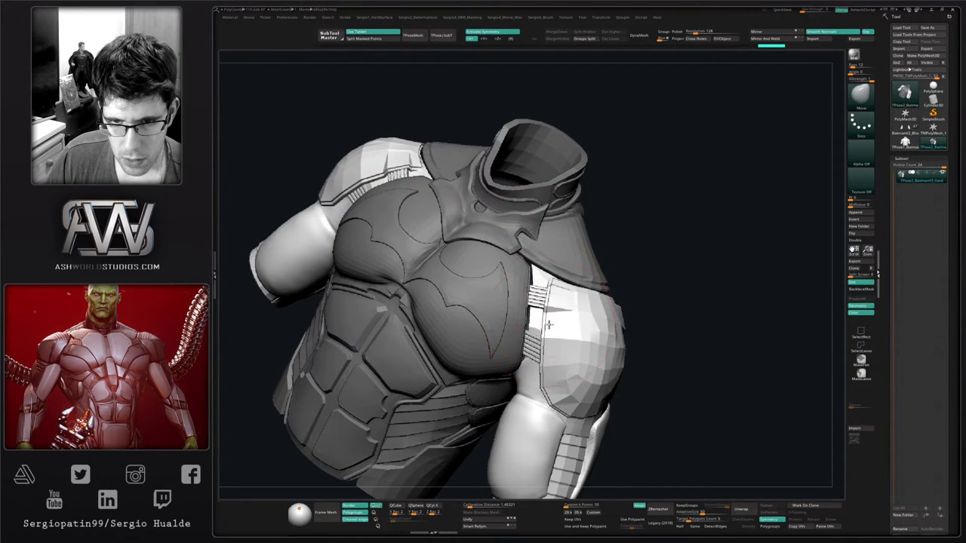
{"action": "left_click_drag", "start_coordinate": [550, 319], "coordinate": [550, 309]}
Resize the Move brush and fit the back edge of the ribbed shoulder straps against the back plate
{"action": "mouse_move", "coordinate": [550, 310]}
{"action": "right_mouse_down"}
{"action": "mouse_move", "coordinate": [560, 281]}
{"action": "mouse_move", "coordinate": [573, 310]}
{"action": "mouse_move", "coordinate": [602, 317]}
{"action": "right_mouse_up"}
{"action": "mouse_move", "coordinate": [511, 350]}
{"action": "right_mouse_down"}
{"action": "mouse_move", "coordinate": [504, 356]}
{"action": "mouse_move", "coordinate": [483, 332]}
{"action": "mouse_move", "coordinate": [498, 285]}
{"action": "right_mouse_up"}
{"action": "mouse_move", "coordinate": [532, 329]}
{"action": "right_mouse_down"}
{"action": "mouse_move", "coordinate": [540, 365]}
{"action": "mouse_move", "coordinate": [535, 330]}
{"action": "mouse_move", "coordinate": [575, 328]}
{"action": "mouse_move", "coordinate": [561, 322]}
{"action": "right_mouse_up"}
{"action": "right_click_drag", "start_coordinate": [623, 312], "coordinate": [585, 306]}
{"action": "key", "text": "s"}
{"action": "left_click_drag", "start_coordinate": [625, 301], "coordinate": [617, 302]}
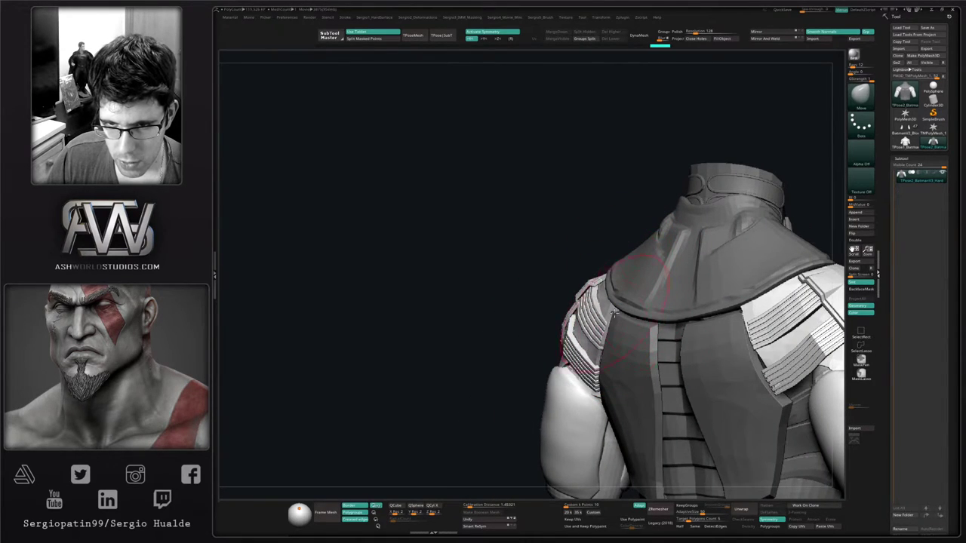
{"action": "right_click_drag", "start_coordinate": [614, 313], "coordinate": [592, 296]}
{"action": "left_click_drag", "start_coordinate": [559, 341], "coordinate": [561, 349]}
{"action": "key", "text": "ctrl+z"}
{"action": "right_click_drag", "start_coordinate": [559, 343], "coordinate": [555, 329]}
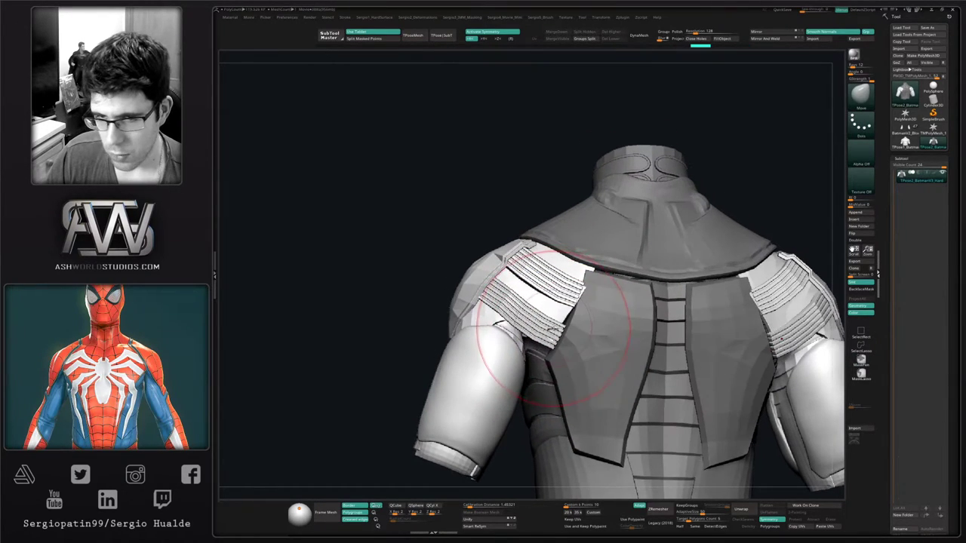
{"action": "left_click_drag", "start_coordinate": [555, 331], "coordinate": [565, 335]}
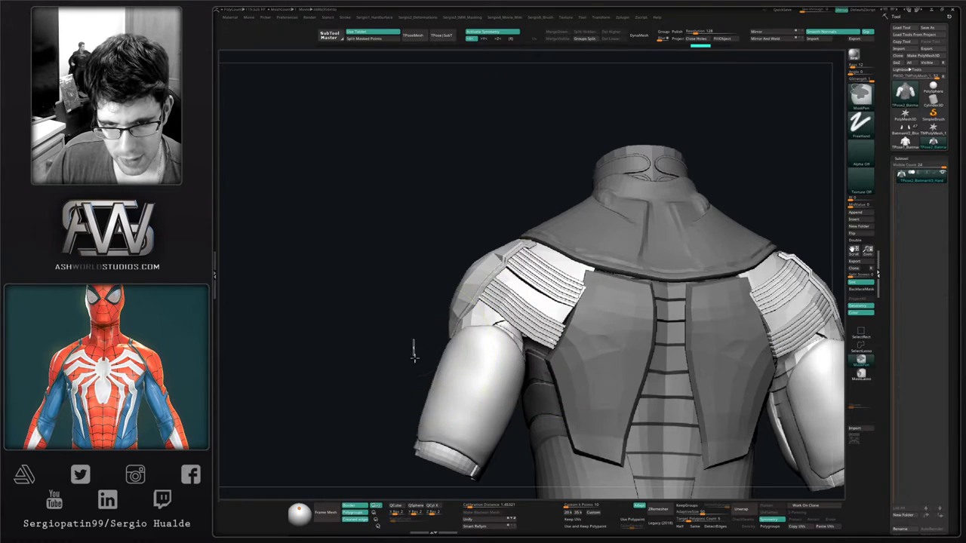
Isolate the ribbed shoulder straps and their underlying pieces by masking the rest of the suit
{"action": "left_click", "coordinate": [538, 327], "text": "ctrl+shift"}
{"action": "left_click", "coordinate": [538, 327], "text": "ctrl+shift"}
{"action": "left_click", "coordinate": [535, 322], "text": "ctrl+shift"}
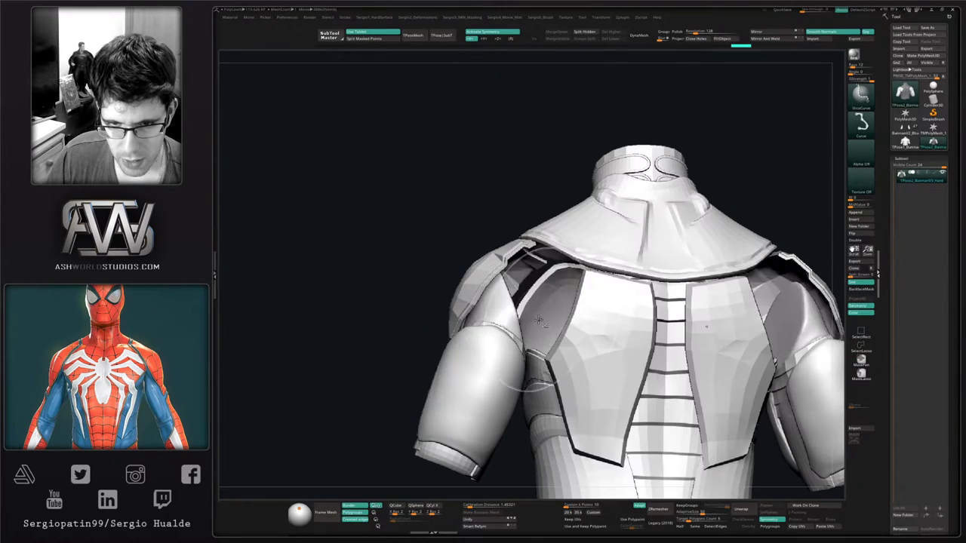
{"action": "left_click", "coordinate": [402, 317], "text": "ctrl"}
{"action": "left_click", "coordinate": [403, 317], "text": "ctrl+shift"}
Reshape the unmasked ribbed straps and underlying pieces with the Move brush to fit the shoulder from back to front
{"action": "left_click_drag", "start_coordinate": [558, 341], "coordinate": [571, 346]}
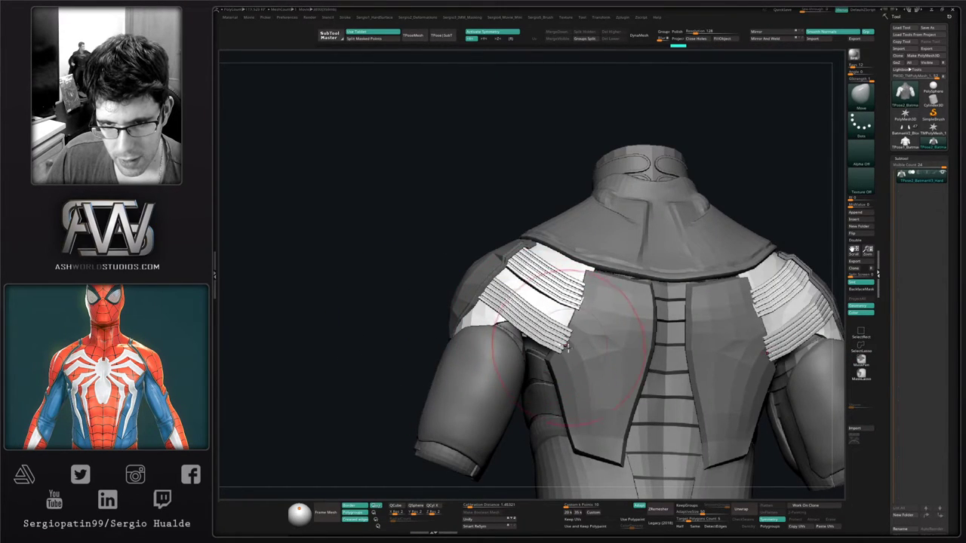
{"action": "mouse_move", "coordinate": [561, 343]}
{"action": "right_mouse_down"}
{"action": "mouse_move", "coordinate": [586, 339]}
{"action": "mouse_move", "coordinate": [571, 320]}
{"action": "right_mouse_up"}
{"action": "left_click_drag", "start_coordinate": [563, 323], "coordinate": [538, 339]}
{"action": "right_click_drag", "start_coordinate": [569, 304], "coordinate": [553, 344]}
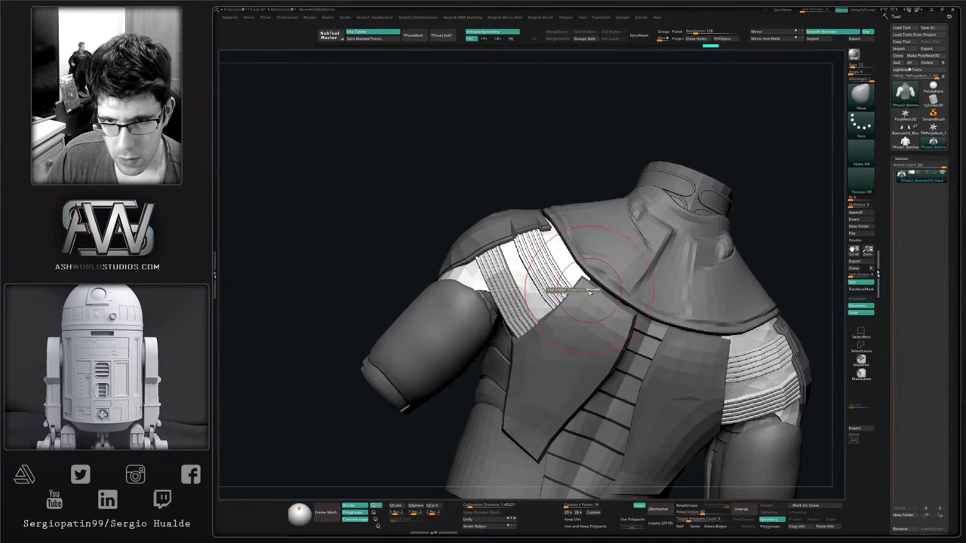
{"action": "mouse_move", "coordinate": [593, 284]}
{"action": "right_mouse_down"}
{"action": "mouse_move", "coordinate": [598, 276]}
{"action": "mouse_move", "coordinate": [606, 284]}
{"action": "mouse_move", "coordinate": [542, 303]}
{"action": "mouse_move", "coordinate": [561, 341]}
{"action": "right_mouse_up"}
{"action": "mouse_move", "coordinate": [561, 341]}
{"action": "right_mouse_down"}
{"action": "mouse_move", "coordinate": [551, 335]}
{"action": "mouse_move", "coordinate": [583, 340]}
{"action": "mouse_move", "coordinate": [560, 344]}
{"action": "right_mouse_up"}
{"action": "mouse_move", "coordinate": [559, 344]}
{"action": "right_mouse_down", "text": "ctrl"}
{"action": "mouse_move", "coordinate": [561, 355]}
{"action": "mouse_move", "coordinate": [547, 326]}
{"action": "mouse_move", "coordinate": [547, 338]}
{"action": "right_mouse_up", "text": "ctrl"}
{"action": "key", "text": "s"}
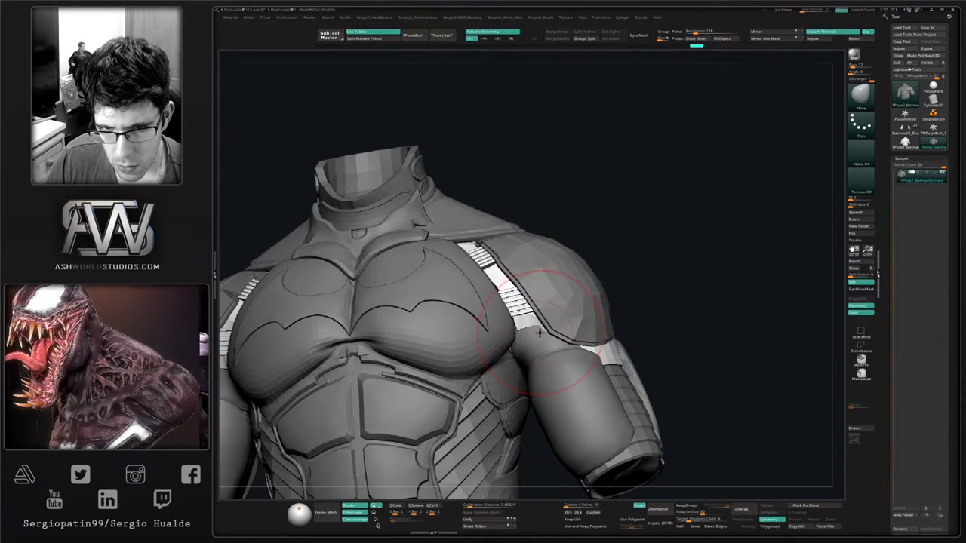
{"action": "right_click_drag", "start_coordinate": [551, 355], "coordinate": [516, 334]}
{"action": "right_click_drag", "start_coordinate": [557, 338], "coordinate": [535, 359]}
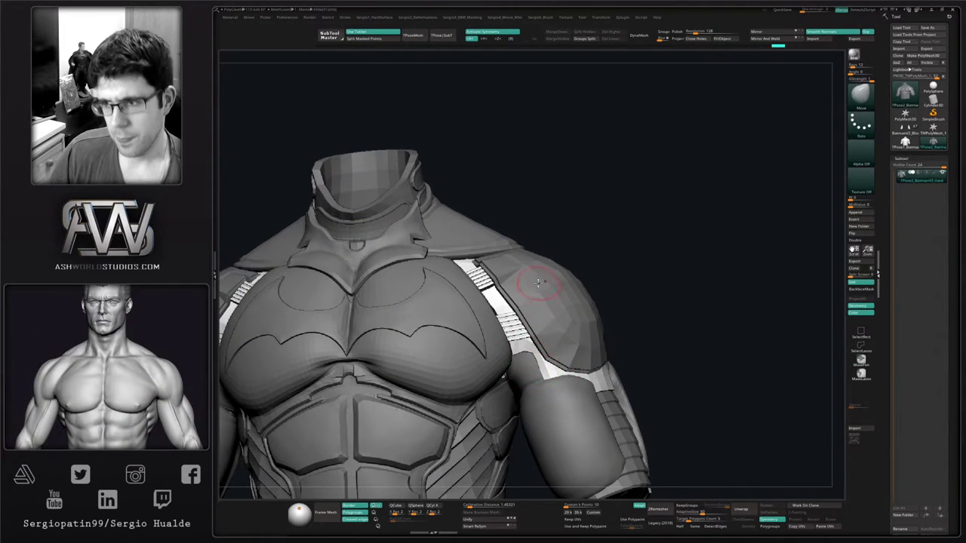
Clear the mask and return to a front view of the full torso
{"action": "right_click_drag", "start_coordinate": [529, 304], "coordinate": [532, 337], "text": "alt"}
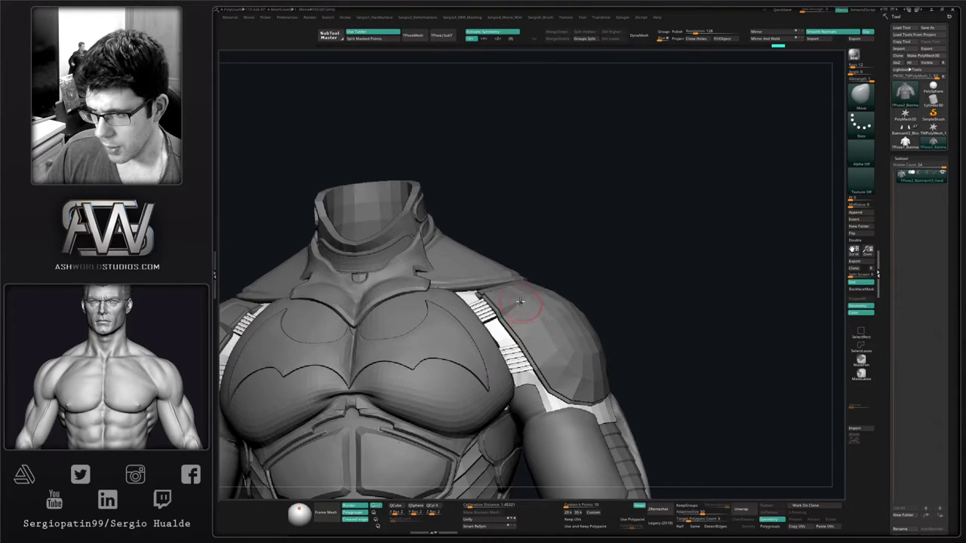
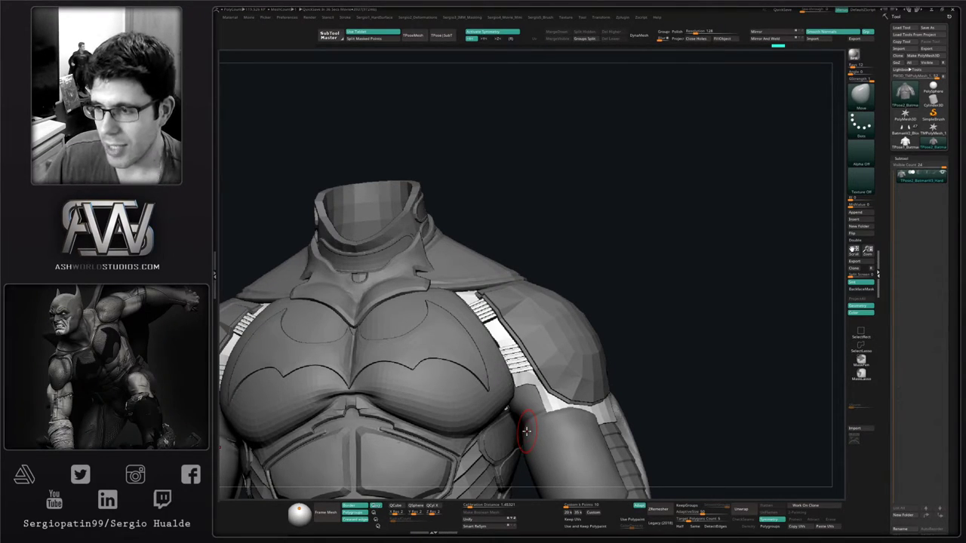
{"action": "right_click_drag", "start_coordinate": [652, 230], "coordinate": [659, 258]}
{"action": "right_click_drag", "start_coordinate": [549, 342], "coordinate": [563, 326]}
{"action": "right_click_drag", "start_coordinate": [563, 326], "coordinate": [584, 235], "text": "ctrl"}
{"action": "left_click_drag", "start_coordinate": [636, 252], "coordinate": [650, 265], "text": "ctrl"}
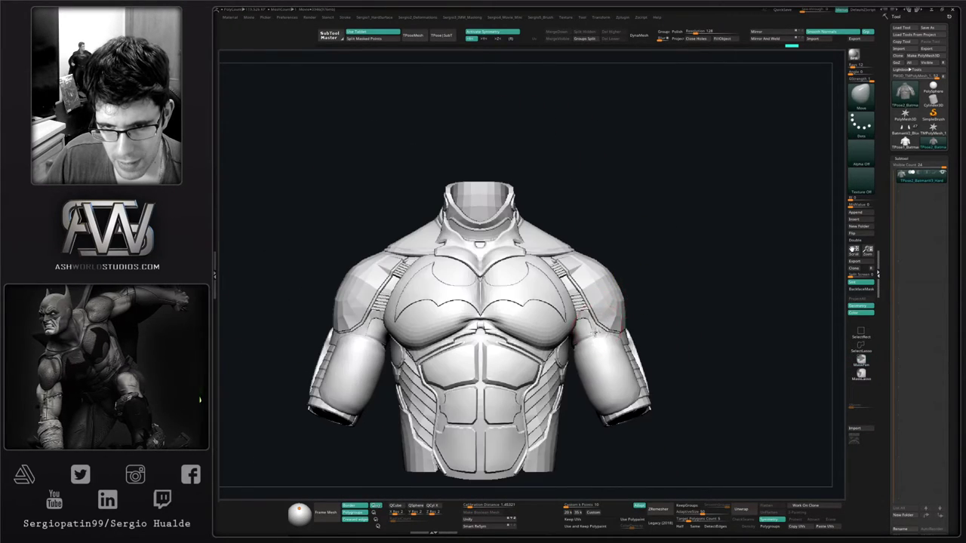
{"action": "mouse_move", "coordinate": [642, 275]}
{"action": "right_mouse_down"}
{"action": "mouse_move", "coordinate": [578, 324]}
{"action": "mouse_move", "coordinate": [586, 323]}
{"action": "mouse_move", "coordinate": [586, 377]}
{"action": "mouse_move", "coordinate": [584, 349]}
{"action": "mouse_move", "coordinate": [591, 363]}
{"action": "right_mouse_up"}
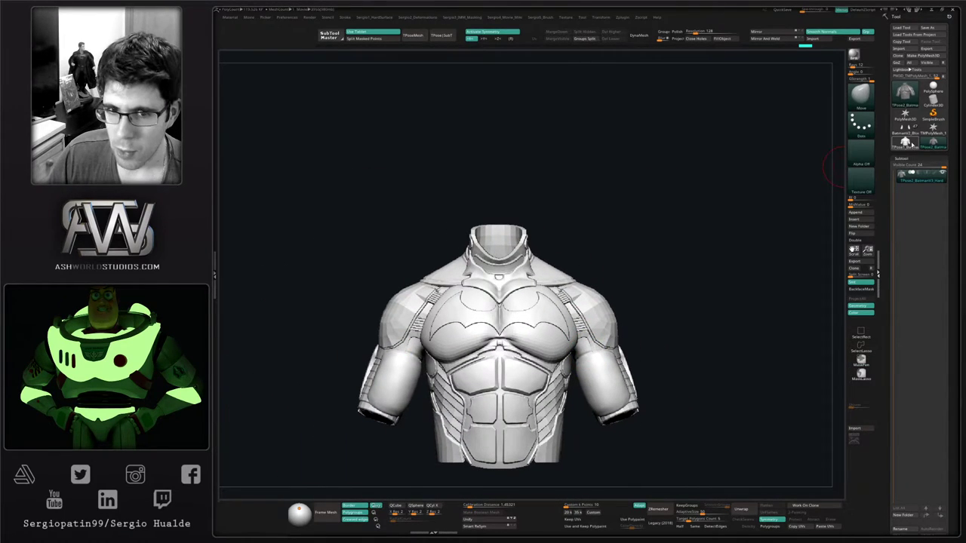
Compare the arm pose across the TPose1, TPose2 and original Batman tools by switching between them
{"action": "left_click", "coordinate": [911, 144]}
{"action": "left_click", "coordinate": [924, 146]}
{"action": "left_click", "coordinate": [905, 147]}
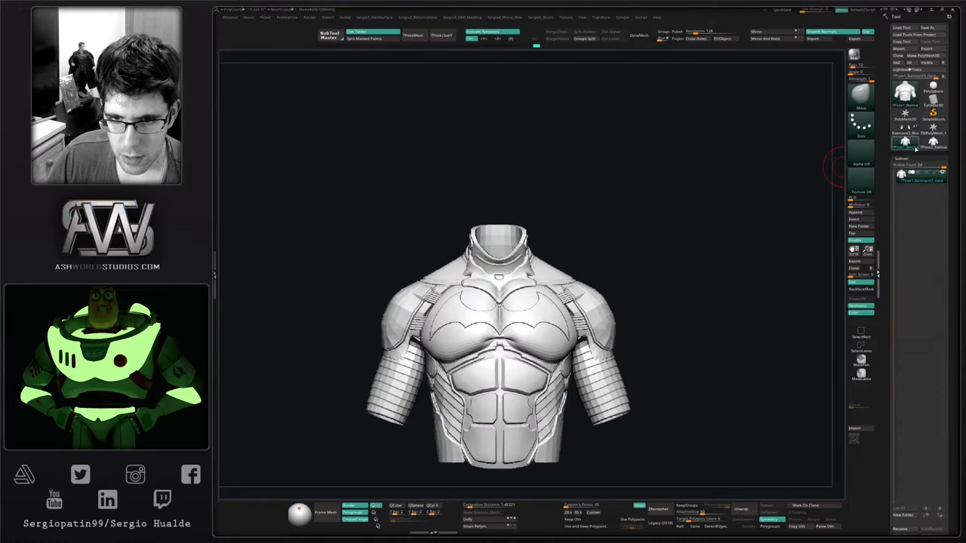
{"action": "left_click", "coordinate": [928, 144]}
{"action": "left_click", "coordinate": [909, 130]}
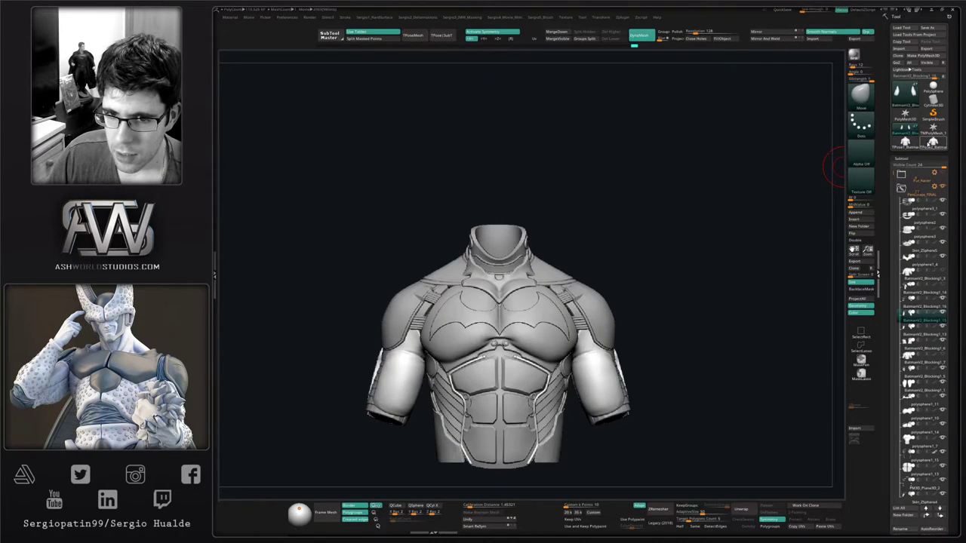
{"action": "left_click", "coordinate": [928, 143]}
{"action": "left_click", "coordinate": [910, 130]}
{"action": "left_click", "coordinate": [926, 146]}
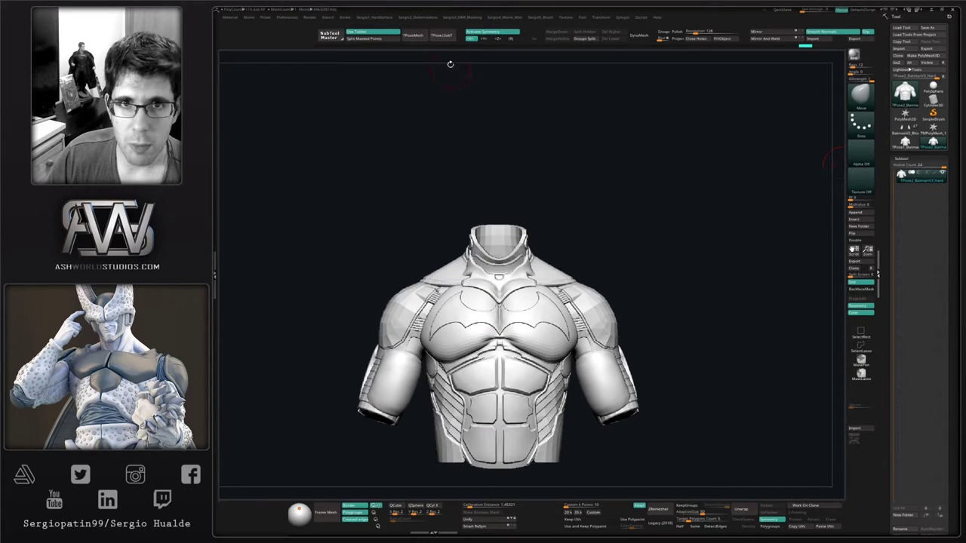
Transfer the adjusted Transpose Master pose back to the suit's subtools and inspect the result around the torso
{"action": "left_click", "coordinate": [443, 36]}
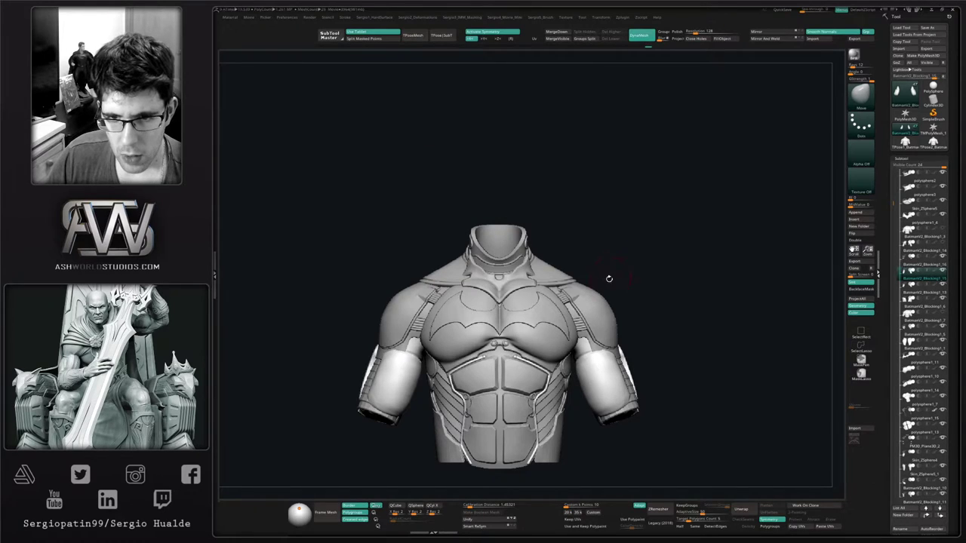
{"action": "mouse_move", "coordinate": [589, 276]}
{"action": "right_mouse_down", "text": "alt"}
{"action": "mouse_move", "coordinate": [579, 227]}
{"action": "mouse_move", "coordinate": [630, 317]}
{"action": "right_mouse_up", "text": "alt"}
{"action": "mouse_move", "coordinate": [630, 317]}
{"action": "right_mouse_down"}
{"action": "mouse_move", "coordinate": [618, 302]}
{"action": "mouse_move", "coordinate": [445, 317]}
{"action": "mouse_move", "coordinate": [426, 302]}
{"action": "mouse_move", "coordinate": [419, 328]}
{"action": "right_mouse_up"}
Isolate the upper-arm panel subtool and hide its pointed upper end with a lasso selection
{"action": "key", "text": "alt+s"}
{"action": "key", "text": "alt+s"}
{"action": "mouse_move", "coordinate": [618, 330]}
{"action": "right_mouse_down"}
{"action": "mouse_move", "coordinate": [635, 316]}
{"action": "mouse_move", "coordinate": [627, 302]}
{"action": "mouse_move", "coordinate": [686, 319]}
{"action": "mouse_move", "coordinate": [677, 292]}
{"action": "right_mouse_up"}
{"action": "key", "text": "alt+s"}
{"action": "key", "text": "b"}
{"action": "key", "text": "c"}
{"action": "key", "text": "b"}
{"action": "mouse_move", "coordinate": [688, 239]}
{"action": "left_mouse_down", "text": "ctrl+shift"}
{"action": "mouse_move", "coordinate": [597, 246]}
{"action": "mouse_move", "coordinate": [595, 296]}
{"action": "mouse_move", "coordinate": [670, 322]}
{"action": "left_mouse_up", "text": "ctrl+shift"}
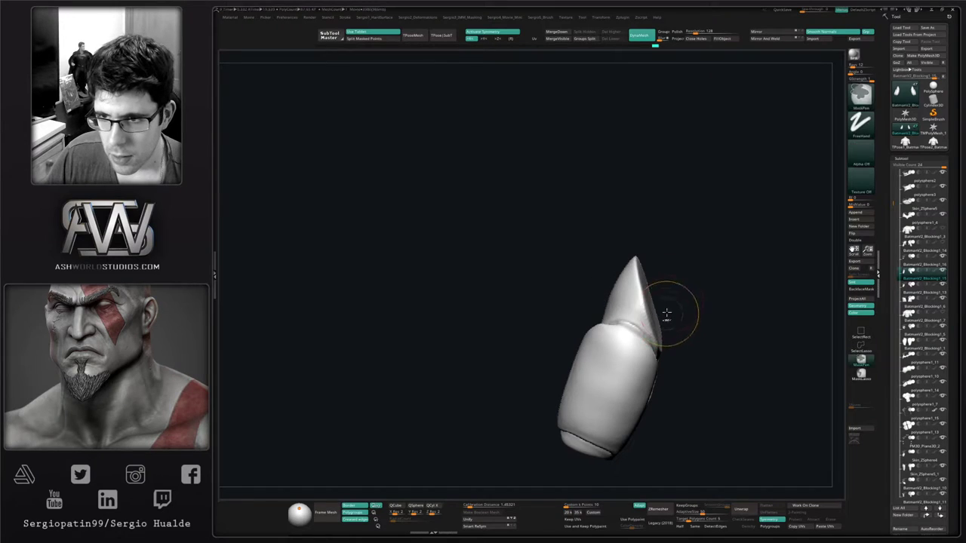
{"action": "left_click", "coordinate": [861, 346], "text": "ctrl+shift"}
{"action": "mouse_move", "coordinate": [695, 230]}
{"action": "left_mouse_down", "text": "ctrl+shift"}
{"action": "mouse_move", "coordinate": [562, 258]}
{"action": "mouse_move", "coordinate": [639, 308]}
{"action": "mouse_move", "coordinate": [683, 357]}
{"action": "left_mouse_up", "text": "ctrl+shift"}
Trim the remaining upper edge of the arm panels by lasso, delete the hidden geometry and show the full suit again
{"action": "mouse_move", "coordinate": [721, 334]}
{"action": "right_mouse_down"}
{"action": "mouse_move", "coordinate": [714, 342]}
{"action": "mouse_move", "coordinate": [754, 325]}
{"action": "mouse_move", "coordinate": [707, 300]}
{"action": "right_mouse_up"}
{"action": "left_click_drag", "start_coordinate": [629, 298], "coordinate": [603, 334], "text": "ctrl+alt+shift"}
{"action": "left_click_drag", "start_coordinate": [669, 321], "coordinate": [733, 277], "text": "ctrl+alt+shift"}
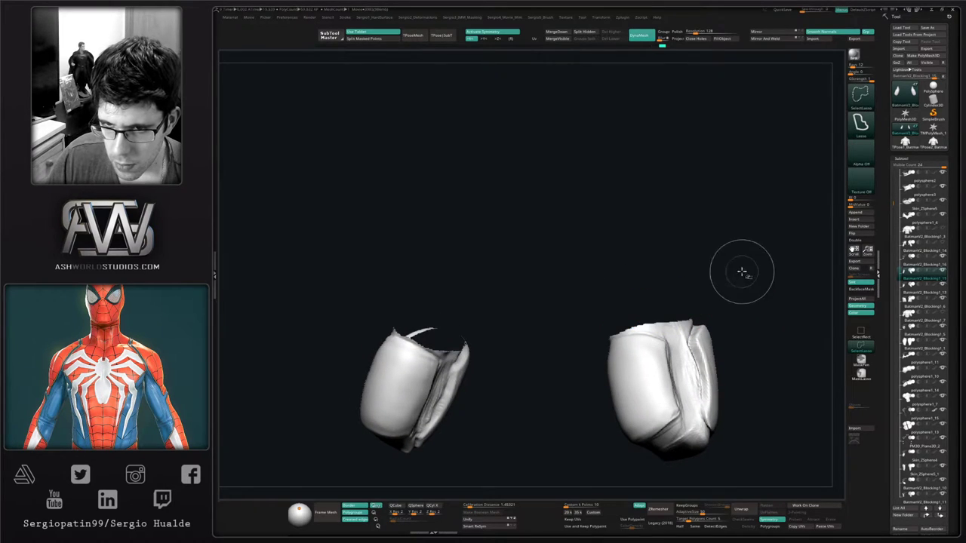
{"action": "right_click_drag", "start_coordinate": [747, 291], "coordinate": [731, 317]}
{"action": "key", "text": "Delete"}
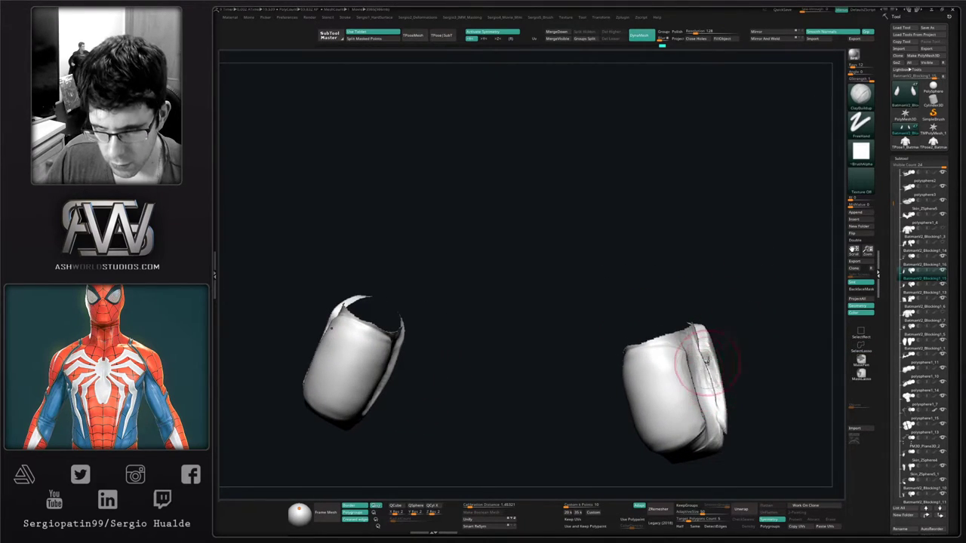
{"action": "left_click_drag", "start_coordinate": [731, 333], "coordinate": [744, 349], "text": "ctrl"}
{"action": "mouse_move", "coordinate": [685, 356]}
{"action": "right_mouse_down"}
{"action": "mouse_move", "coordinate": [674, 366]}
{"action": "mouse_move", "coordinate": [706, 372]}
{"action": "mouse_move", "coordinate": [696, 356]}
{"action": "mouse_move", "coordinate": [630, 354]}
{"action": "mouse_move", "coordinate": [629, 369]}
{"action": "mouse_move", "coordinate": [611, 349]}
{"action": "right_mouse_up"}
{"action": "key", "text": "alt+s"}
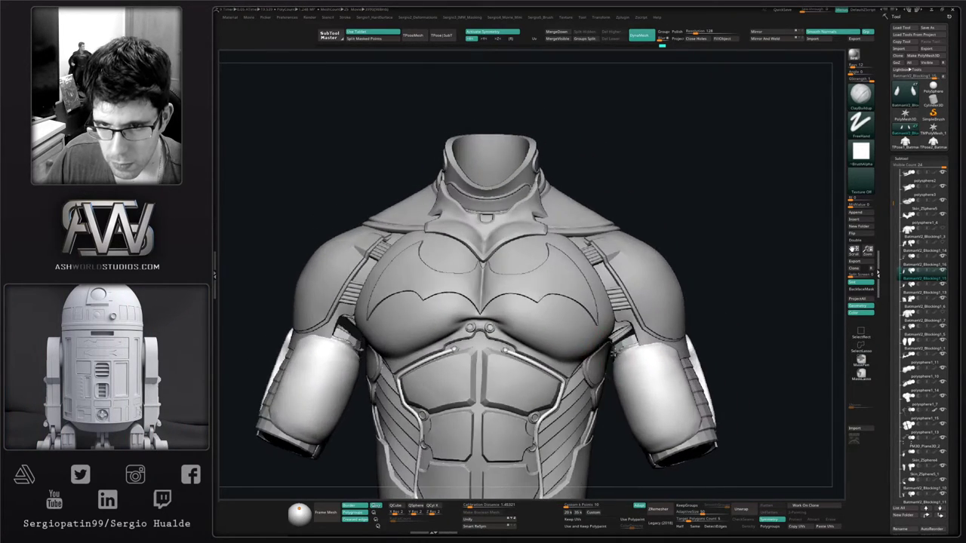
Select the underlying arm and shoulder subtool, isolate it and mask the lower arms with a lasso mask
{"action": "left_click", "coordinate": [932, 251]}
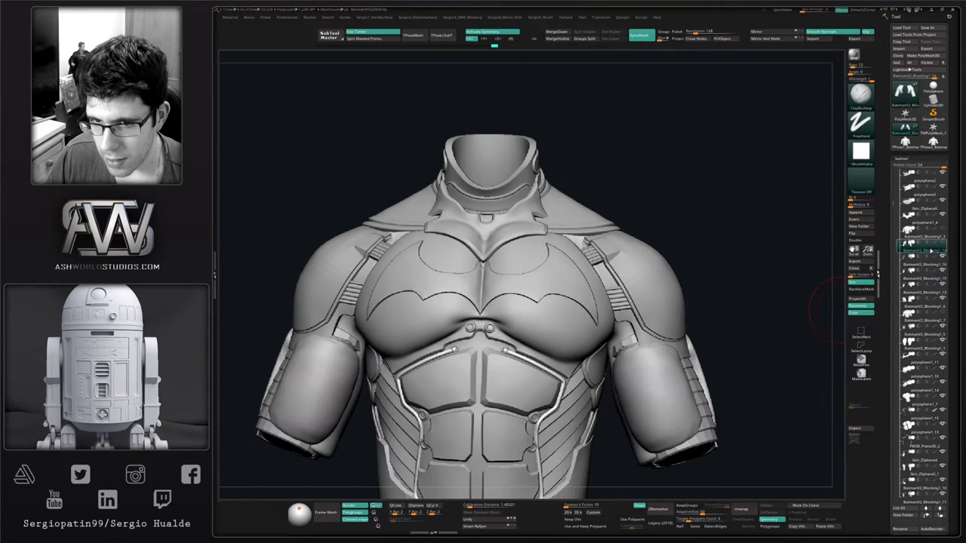
{"action": "key", "text": "s"}
{"action": "right_click_drag", "start_coordinate": [641, 381], "coordinate": [681, 327]}
{"action": "mouse_move", "coordinate": [698, 298]}
{"action": "left_mouse_down", "text": "ctrl"}
{"action": "mouse_move", "coordinate": [639, 308]}
{"action": "mouse_move", "coordinate": [596, 385]}
{"action": "left_mouse_up", "text": "ctrl"}
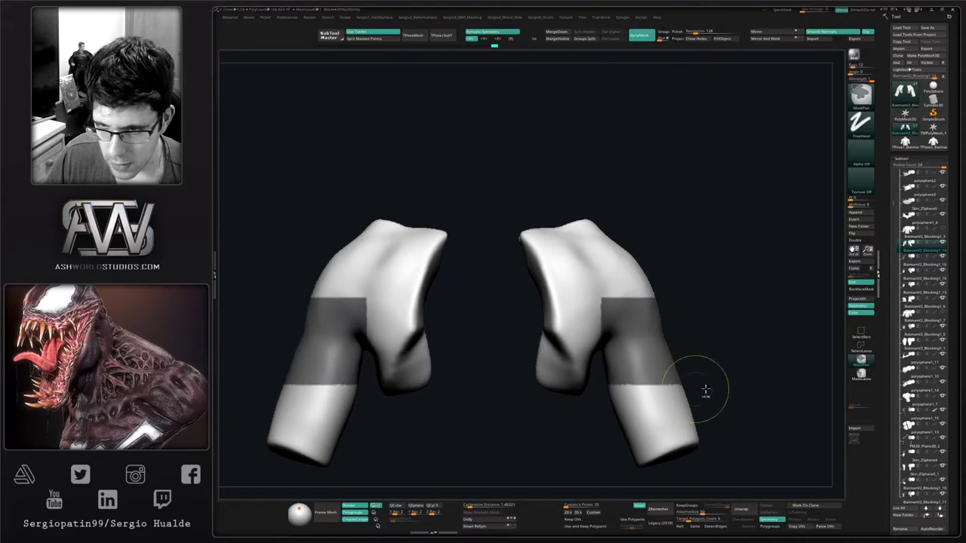
{"action": "right_click_drag", "start_coordinate": [754, 372], "coordinate": [735, 362]}
{"action": "mouse_move", "coordinate": [718, 283]}
{"action": "left_mouse_down", "text": "ctrl"}
{"action": "mouse_move", "coordinate": [628, 303]}
{"action": "mouse_move", "coordinate": [609, 399]}
{"action": "mouse_move", "coordinate": [733, 356]}
{"action": "left_mouse_up", "text": "ctrl"}
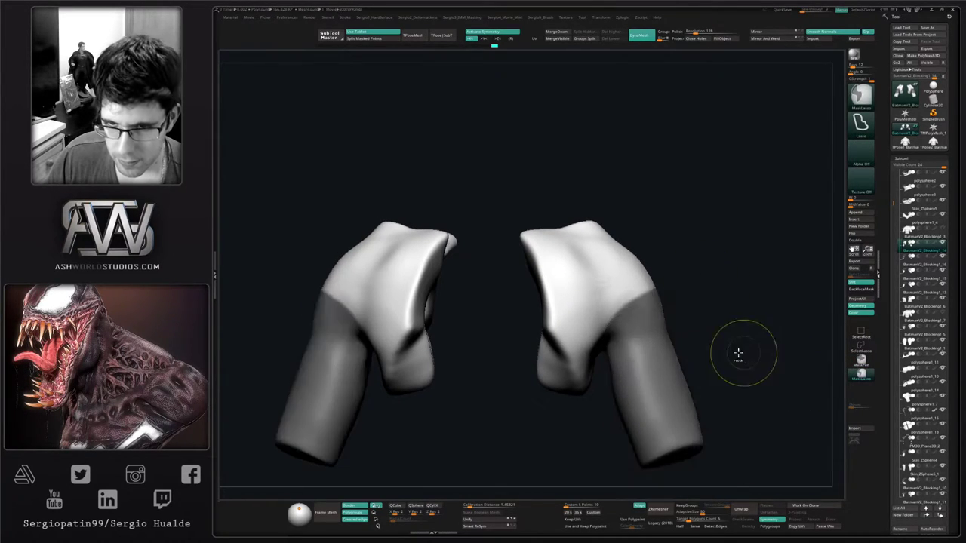
Soften and invert the arm mask, then reposition the transform gizmo at the shoulder
{"action": "left_click", "coordinate": [669, 377], "text": "ctrl"}
{"action": "key", "text": "s"}
{"action": "left_click", "coordinate": [719, 344], "text": "ctrl"}
{"action": "key", "text": "w"}
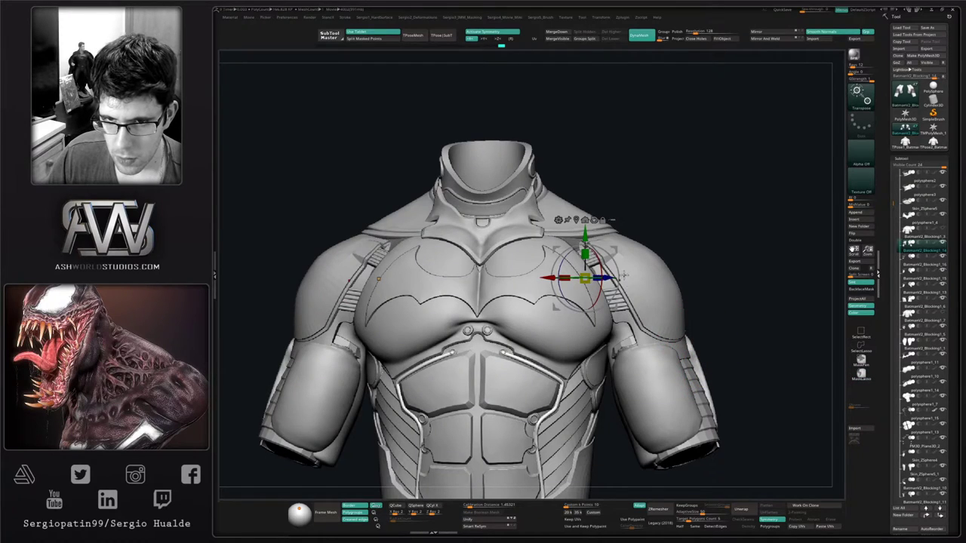
{"action": "left_click_drag", "start_coordinate": [614, 250], "coordinate": [627, 260], "text": "alt"}
{"action": "key", "text": "q"}
{"action": "left_click_drag", "start_coordinate": [762, 306], "coordinate": [570, 328]}
Reshape the underlying arm beneath the ribbed shoulder straps at the back using an enlarged Move brush
{"action": "key", "text": "b"}
{"action": "key", "text": "m"}
{"action": "key", "text": "v"}
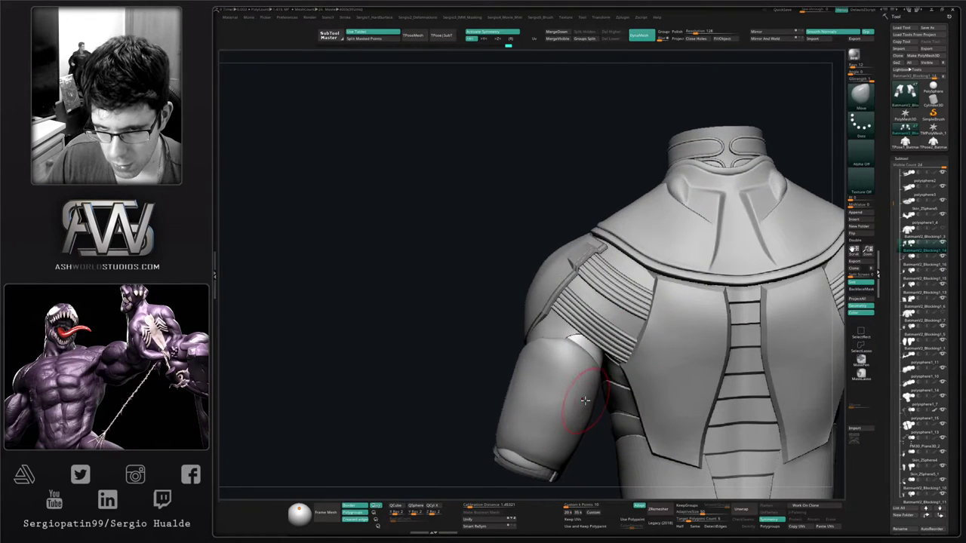
{"action": "key", "text": "]"}
{"action": "key", "text": "]"}
{"action": "key", "text": "]"}
{"action": "mouse_move", "coordinate": [592, 397]}
{"action": "right_mouse_down"}
{"action": "mouse_move", "coordinate": [582, 402]}
{"action": "mouse_move", "coordinate": [583, 354]}
{"action": "mouse_move", "coordinate": [594, 337]}
{"action": "right_mouse_up"}
{"action": "key", "text": "s"}
{"action": "mouse_move", "coordinate": [595, 370]}
{"action": "right_mouse_down"}
{"action": "mouse_move", "coordinate": [615, 370]}
{"action": "mouse_move", "coordinate": [576, 352]}
{"action": "mouse_move", "coordinate": [574, 369]}
{"action": "mouse_move", "coordinate": [565, 366]}
{"action": "mouse_move", "coordinate": [575, 349]}
{"action": "right_mouse_up"}
{"action": "key", "text": "s"}
{"action": "left_click_drag", "start_coordinate": [575, 348], "coordinate": [573, 344]}
{"action": "mouse_move", "coordinate": [574, 338]}
{"action": "right_mouse_down"}
{"action": "mouse_move", "coordinate": [576, 357]}
{"action": "mouse_move", "coordinate": [586, 343]}
{"action": "mouse_move", "coordinate": [578, 334]}
{"action": "mouse_move", "coordinate": [572, 371]}
{"action": "mouse_move", "coordinate": [588, 350]}
{"action": "mouse_move", "coordinate": [541, 319]}
{"action": "right_mouse_up"}
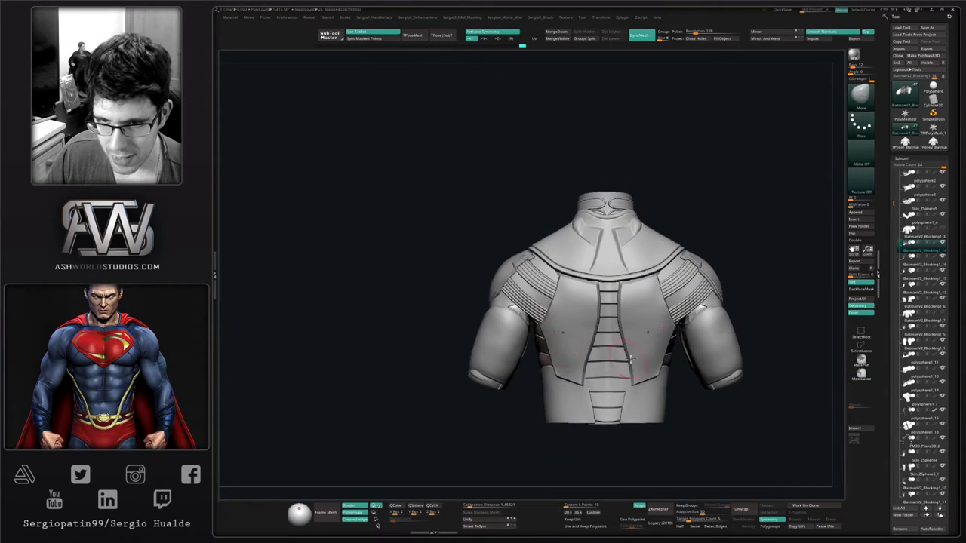
{"action": "right_click_drag", "start_coordinate": [628, 356], "coordinate": [545, 332]}
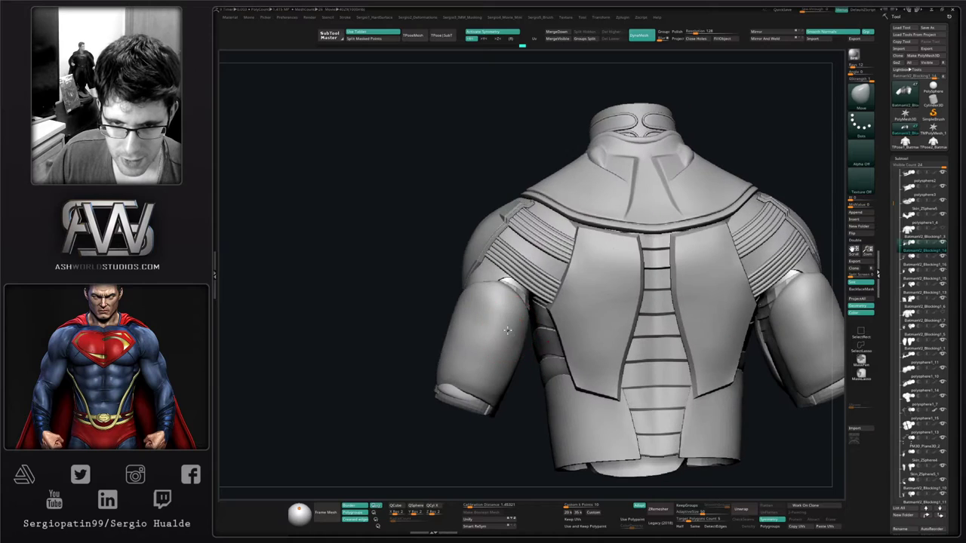
Select the upper-arm panel subtool and refine its shape from behind and the side with the Move brush
{"action": "left_click", "coordinate": [515, 325], "text": "alt"}
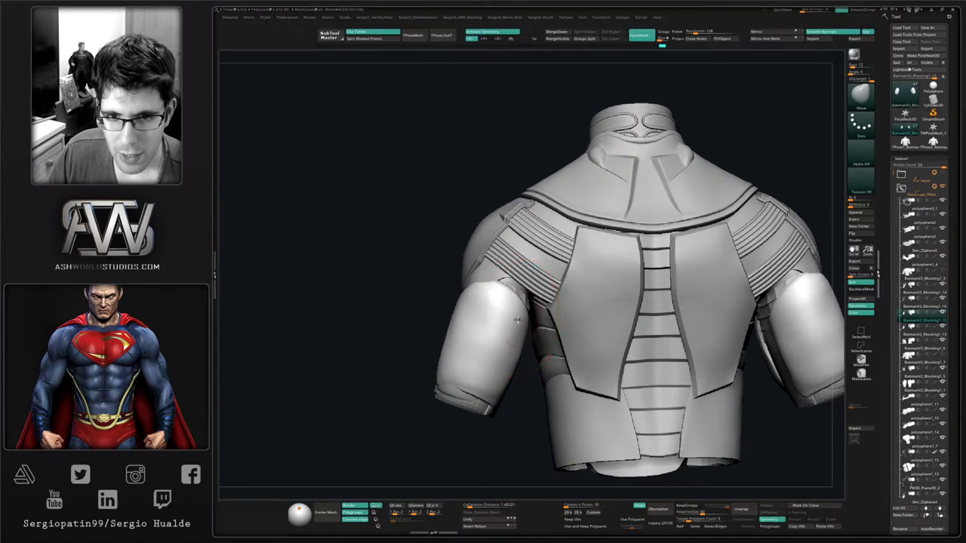
{"action": "mouse_move", "coordinate": [511, 358]}
{"action": "right_mouse_down"}
{"action": "mouse_move", "coordinate": [502, 329]}
{"action": "mouse_move", "coordinate": [487, 349]}
{"action": "right_mouse_up"}
{"action": "left_click_drag", "start_coordinate": [487, 350], "coordinate": [518, 350]}
{"action": "right_click_drag", "start_coordinate": [517, 349], "coordinate": [533, 367]}
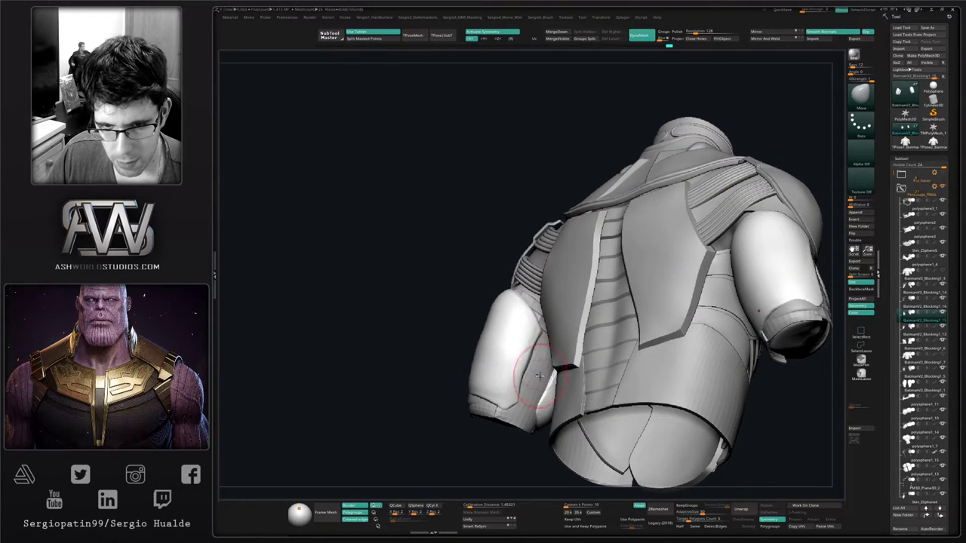
{"action": "key", "text": "ctrl+m"}
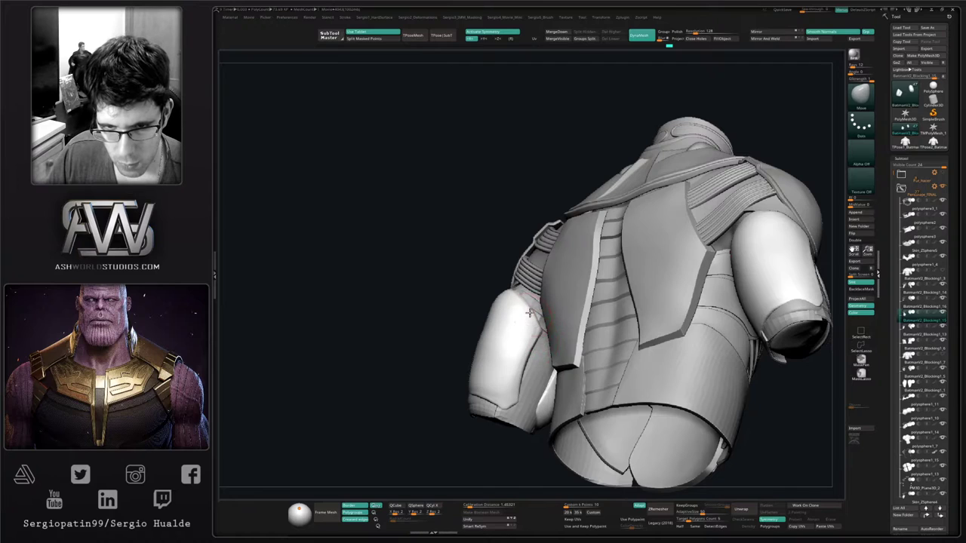
{"action": "mouse_move", "coordinate": [521, 320]}
{"action": "right_mouse_down"}
{"action": "mouse_move", "coordinate": [530, 326]}
{"action": "mouse_move", "coordinate": [468, 317]}
{"action": "right_mouse_up"}
{"action": "key", "text": "s"}
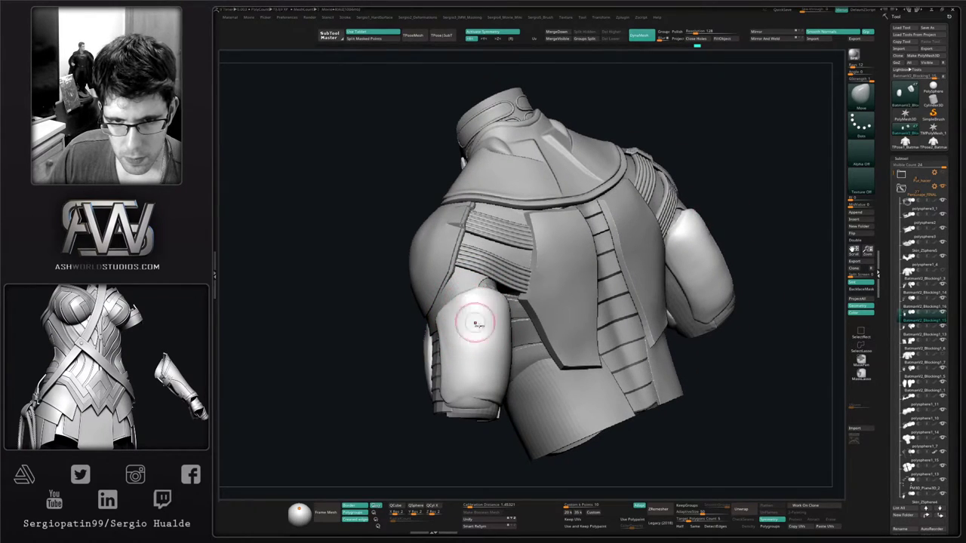
{"action": "mouse_move", "coordinate": [476, 325]}
{"action": "right_mouse_down"}
{"action": "mouse_move", "coordinate": [443, 328]}
{"action": "mouse_move", "coordinate": [457, 320]}
{"action": "right_mouse_up"}
{"action": "mouse_move", "coordinate": [457, 320]}
{"action": "right_mouse_down"}
{"action": "mouse_move", "coordinate": [485, 336]}
{"action": "mouse_move", "coordinate": [460, 334]}
{"action": "mouse_move", "coordinate": [444, 316]}
{"action": "mouse_move", "coordinate": [451, 343]}
{"action": "mouse_move", "coordinate": [478, 319]}
{"action": "mouse_move", "coordinate": [478, 303]}
{"action": "mouse_move", "coordinate": [452, 343]}
{"action": "mouse_move", "coordinate": [467, 364]}
{"action": "mouse_move", "coordinate": [470, 345]}
{"action": "mouse_move", "coordinate": [506, 346]}
{"action": "mouse_move", "coordinate": [461, 341]}
{"action": "mouse_move", "coordinate": [461, 353]}
{"action": "right_mouse_up"}
Isolate the upper-arm panels to examine their inner surfaces and lower ends, then show the full suit again
{"action": "key", "text": "b"}
{"action": "key", "text": "c"}
{"action": "key", "text": "b"}
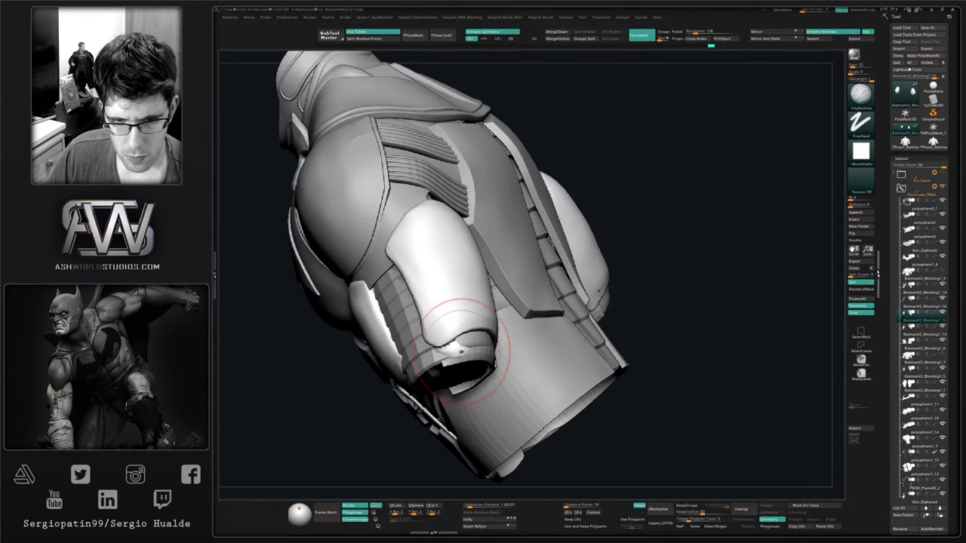
{"action": "key", "text": "alt+s"}
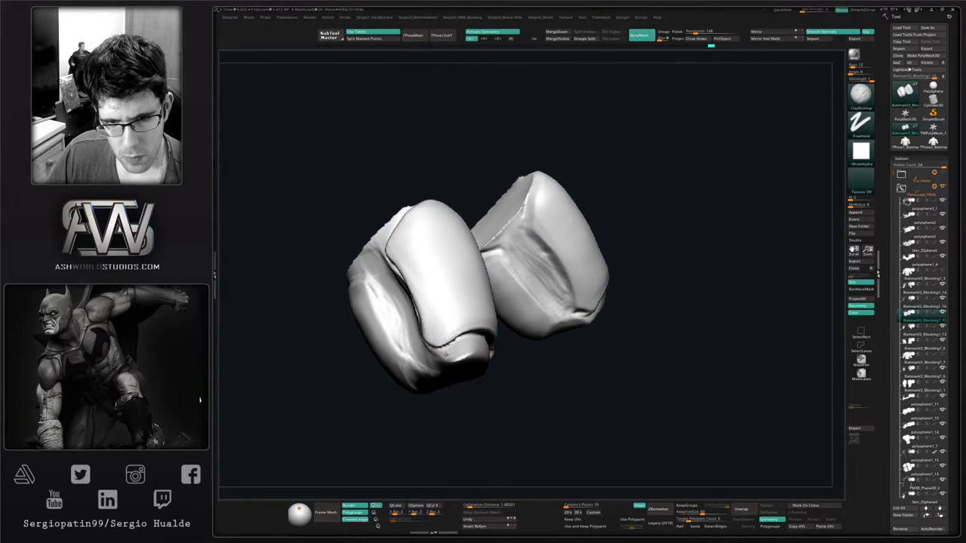
{"action": "right_click_drag", "start_coordinate": [450, 367], "coordinate": [467, 356]}
{"action": "key", "text": "alt+s"}
{"action": "mouse_move", "coordinate": [466, 356]}
{"action": "right_mouse_down"}
{"action": "mouse_move", "coordinate": [437, 345]}
{"action": "mouse_move", "coordinate": [466, 392]}
{"action": "mouse_move", "coordinate": [444, 377]}
{"action": "right_mouse_up"}
Adjust the lower end of the upper-arm panel with the Move brush, working from below
{"action": "key", "text": "b"}
{"action": "key", "text": "m"}
{"action": "key", "text": "v"}
{"action": "key", "text": "s"}
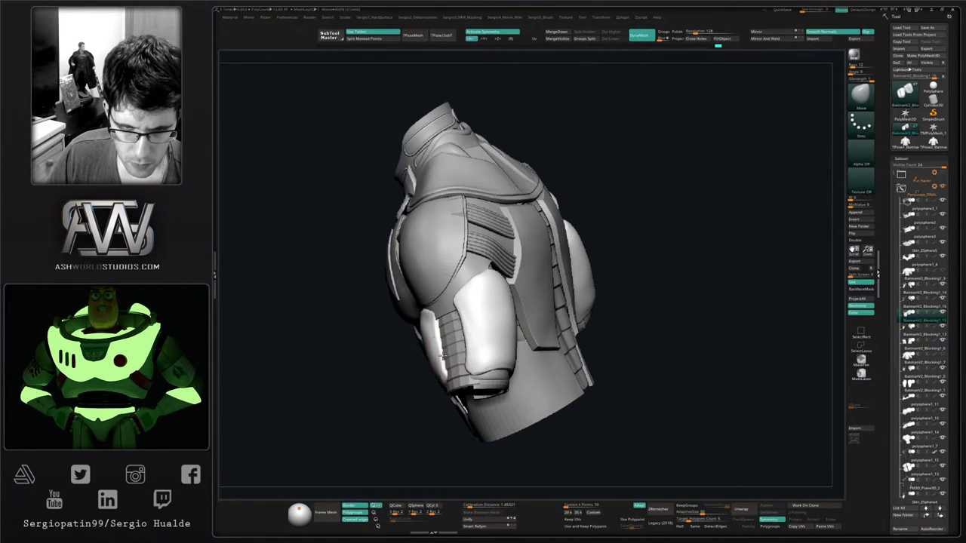
{"action": "right_click_drag", "start_coordinate": [439, 346], "coordinate": [442, 374]}
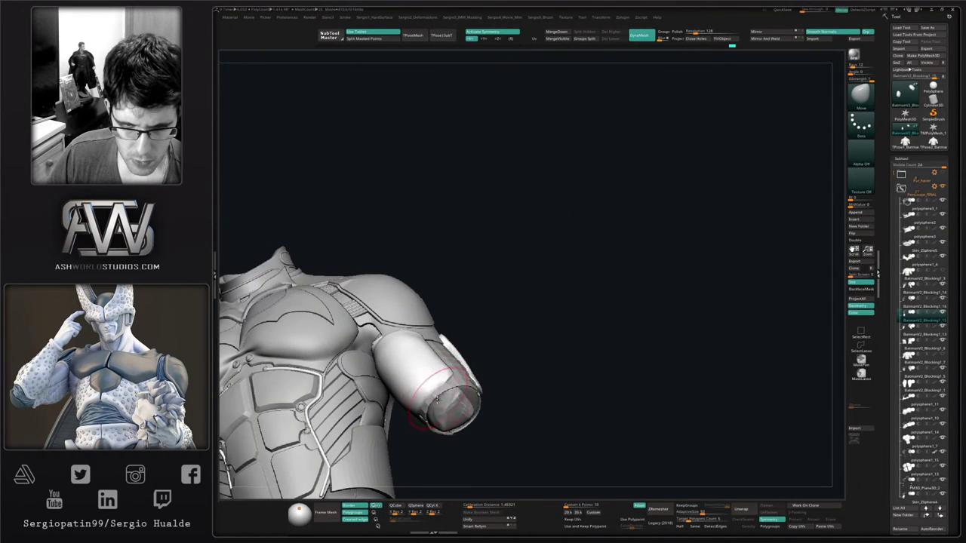
{"action": "mouse_move", "coordinate": [419, 419]}
{"action": "right_mouse_down"}
{"action": "mouse_move", "coordinate": [442, 404]}
{"action": "mouse_move", "coordinate": [397, 403]}
{"action": "mouse_move", "coordinate": [420, 394]}
{"action": "mouse_move", "coordinate": [403, 358]}
{"action": "right_mouse_up"}
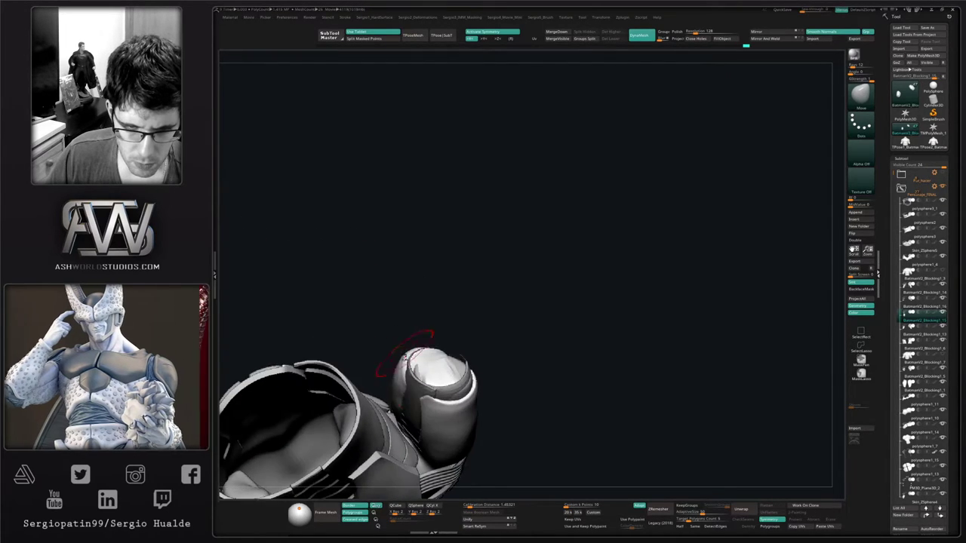
{"action": "left_click_drag", "start_coordinate": [398, 385], "coordinate": [402, 389]}
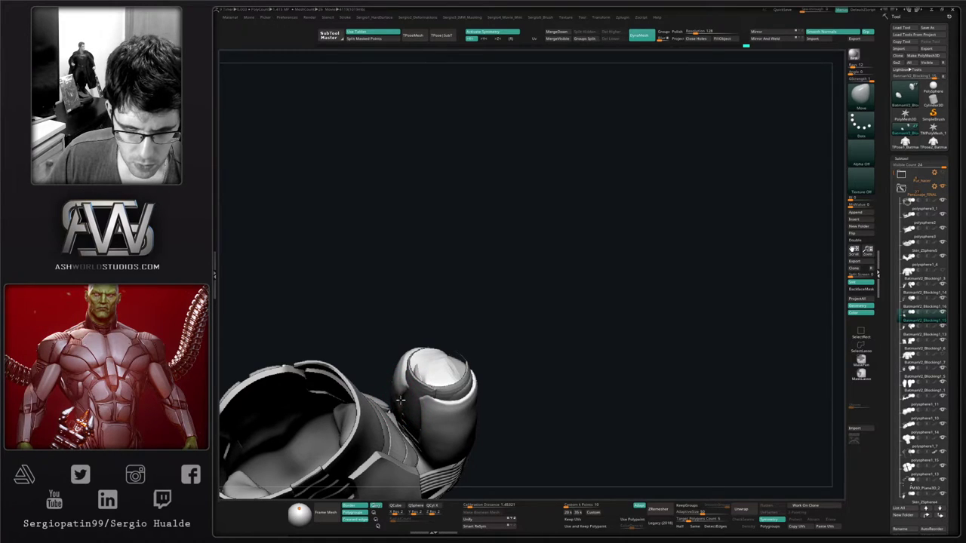
{"action": "right_click_drag", "start_coordinate": [406, 407], "coordinate": [411, 400]}
Isolate the arm panel and sculpt its lower end and inner edges with the ClayBuildup brush
{"action": "key", "text": "b"}
{"action": "key", "text": "c"}
{"action": "key", "text": "b"}
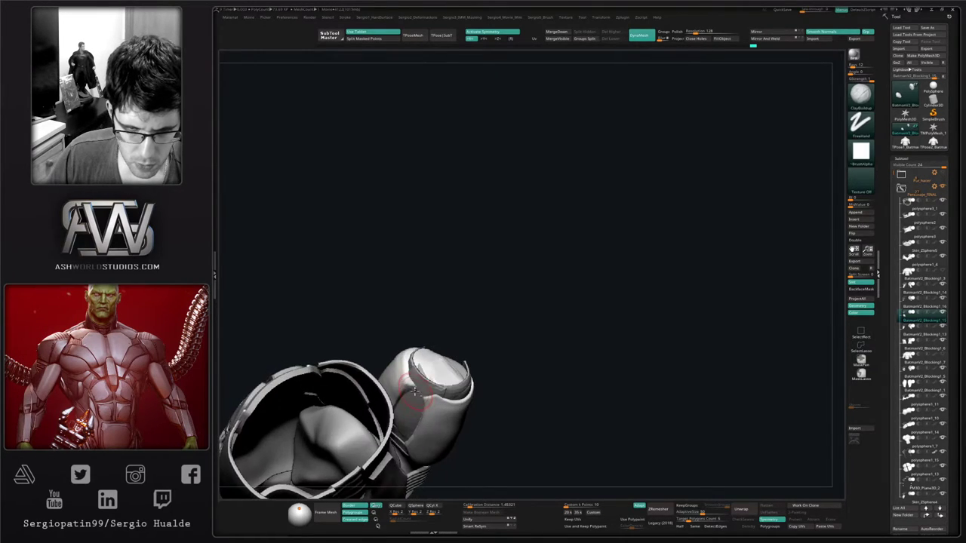
{"action": "key", "text": "alt+s"}
{"action": "right_click_drag", "start_coordinate": [410, 367], "coordinate": [415, 397], "text": "ctrl"}
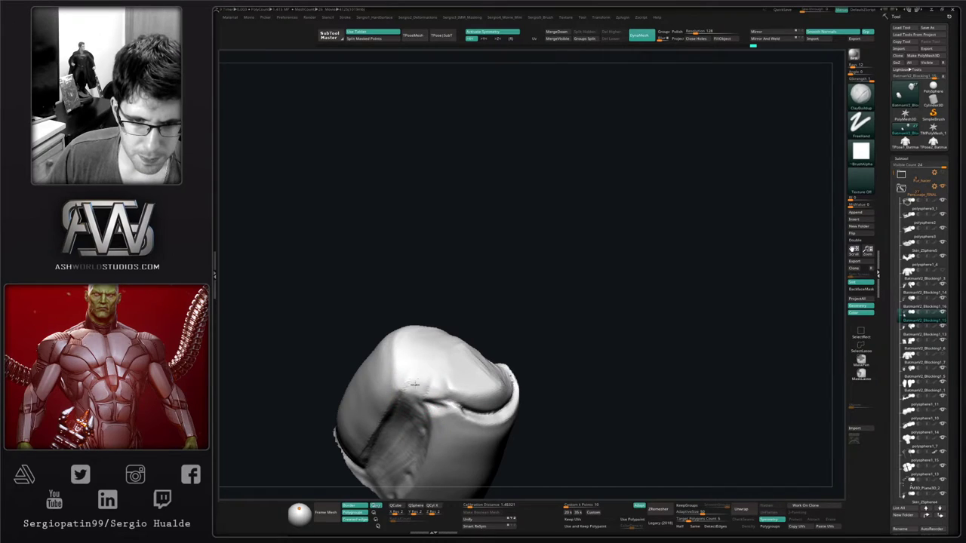
{"action": "left_click_drag", "start_coordinate": [437, 455], "coordinate": [444, 448]}
{"action": "left_click_drag", "start_coordinate": [436, 381], "coordinate": [422, 321]}
{"action": "left_click_drag", "start_coordinate": [453, 438], "coordinate": [458, 472]}
{"action": "mouse_move", "coordinate": [442, 315]}
{"action": "left_mouse_down"}
{"action": "mouse_move", "coordinate": [455, 308]}
{"action": "mouse_move", "coordinate": [459, 351]}
{"action": "left_mouse_up"}
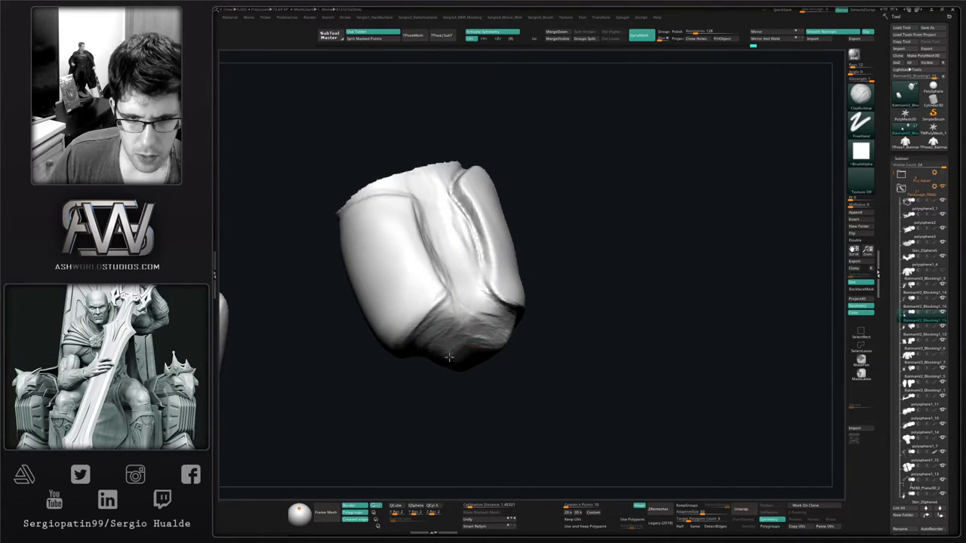
{"action": "left_click_drag", "start_coordinate": [483, 408], "coordinate": [478, 365], "text": "alt"}
Show the full suit from behind and create a new Transpose Master mesh from its visible subtools
{"action": "key", "text": "alt+s"}
{"action": "right_click_drag", "start_coordinate": [448, 327], "coordinate": [461, 325], "text": "shift"}
{"action": "right_click_drag", "start_coordinate": [482, 374], "coordinate": [508, 362], "text": "ctrl"}
{"action": "mouse_move", "coordinate": [498, 328]}
{"action": "right_mouse_down", "text": "ctrl"}
{"action": "mouse_move", "coordinate": [488, 359]}
{"action": "mouse_move", "coordinate": [481, 344]}
{"action": "mouse_move", "coordinate": [460, 355]}
{"action": "mouse_move", "coordinate": [461, 324]}
{"action": "right_mouse_up", "text": "ctrl"}
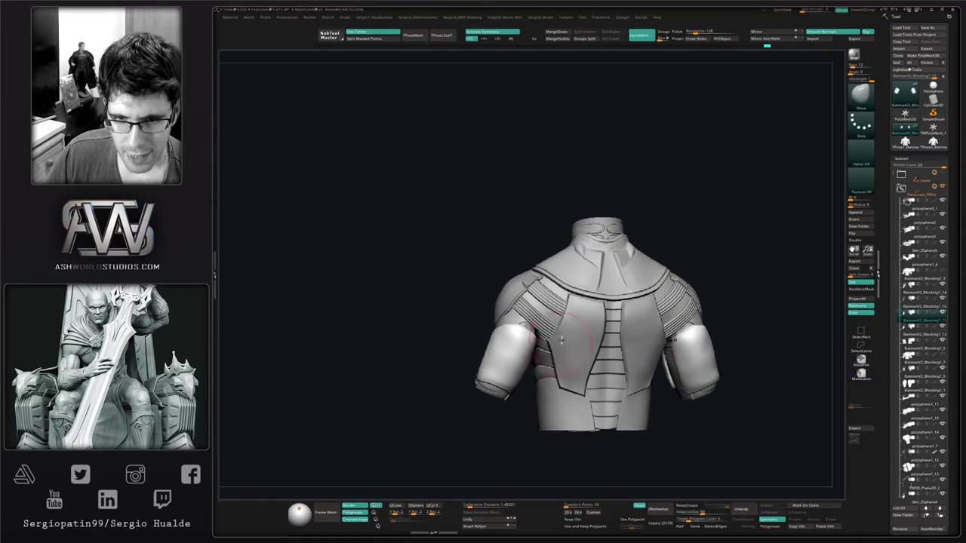
{"action": "right_click_drag", "start_coordinate": [563, 341], "coordinate": [486, 343], "text": "shift"}
{"action": "right_click_drag", "start_coordinate": [486, 344], "coordinate": [489, 396], "text": "ctrl"}
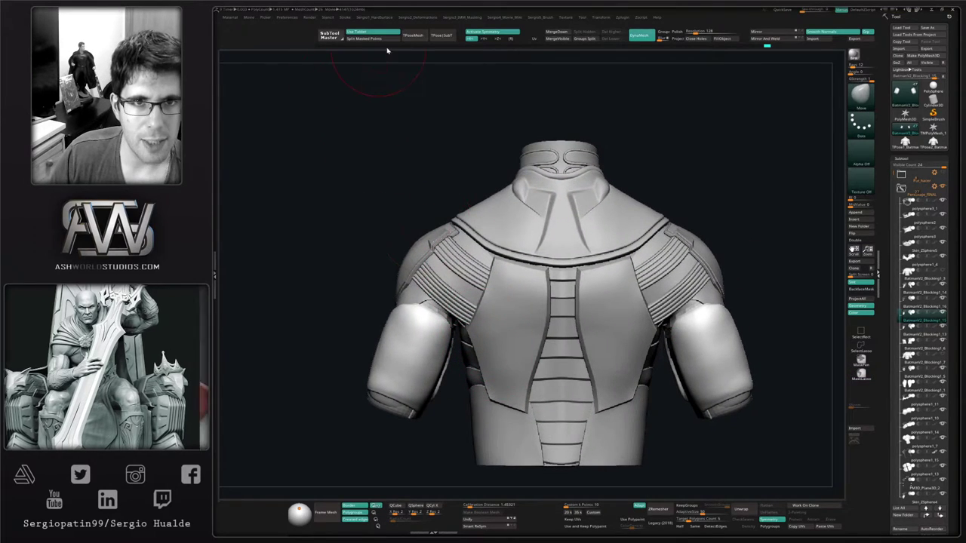
{"action": "left_click", "coordinate": [412, 36]}
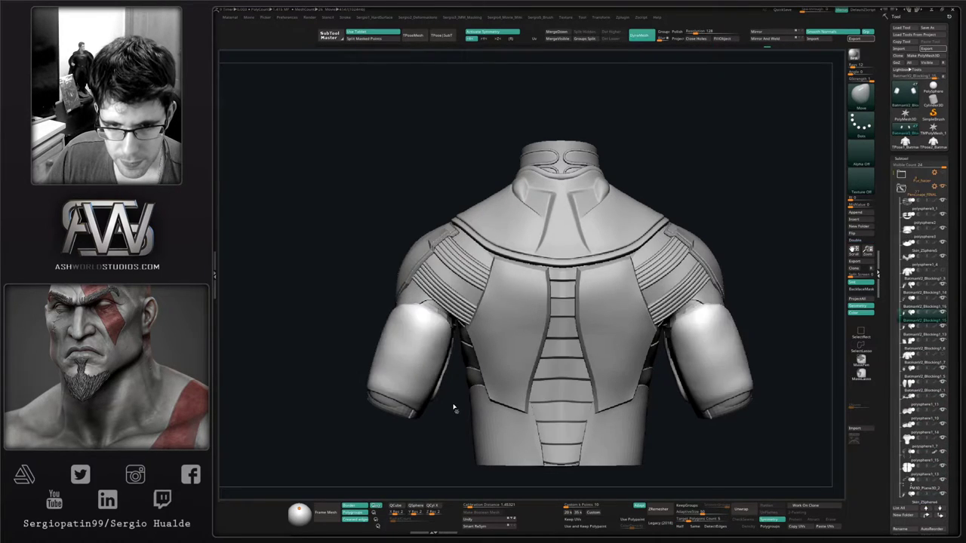
Hide the arm panels, cuffs, shoulder straps and shoulder pieces of the Transpose Master mesh one group at a time
{"action": "left_click", "coordinate": [424, 370], "text": "ctrl+shift"}
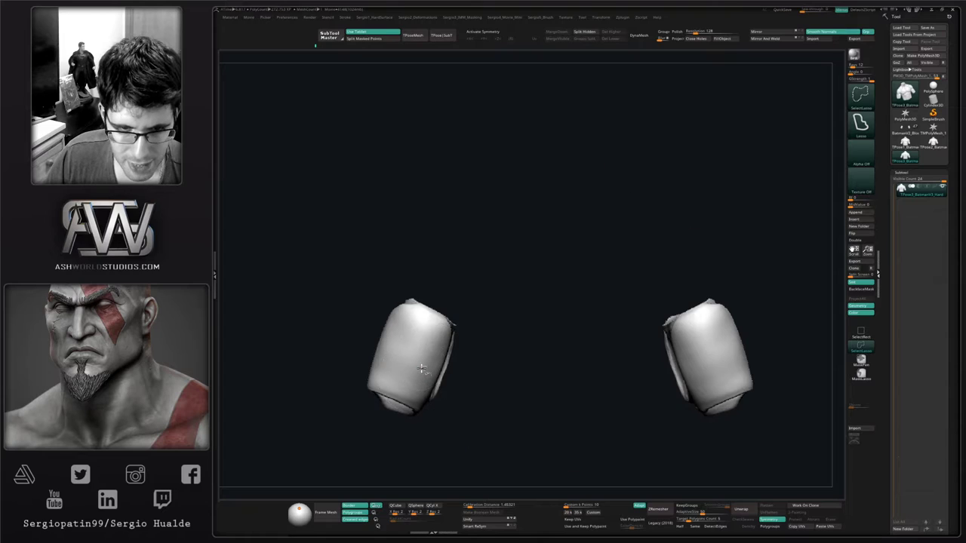
{"action": "left_click", "coordinate": [424, 370], "text": "ctrl+shift"}
{"action": "left_click", "coordinate": [414, 370], "text": "ctrl+shift"}
{"action": "left_click", "coordinate": [411, 370], "text": "ctrl+shift"}
{"action": "left_click", "coordinate": [394, 371], "text": "ctrl+shift"}
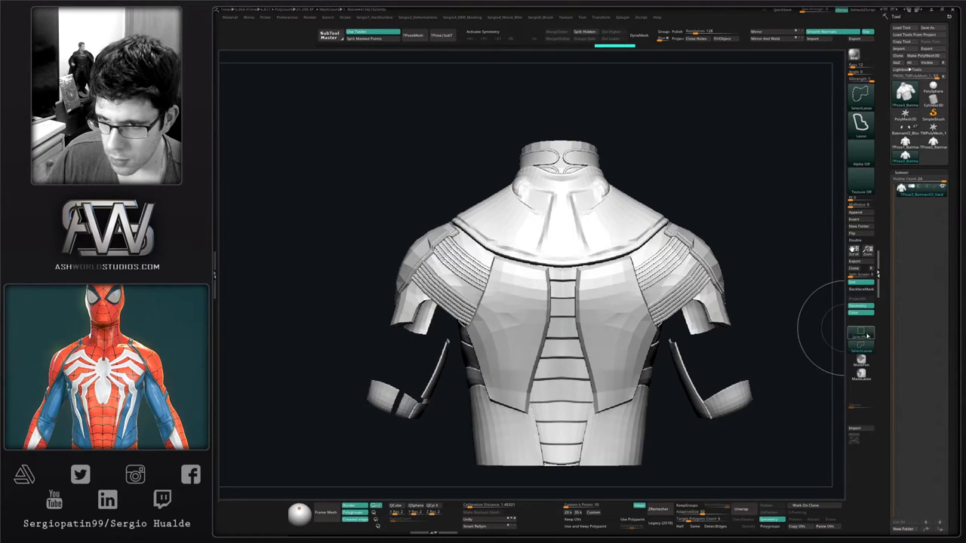
{"action": "left_click", "coordinate": [401, 392], "text": "ctrl+alt+shift"}
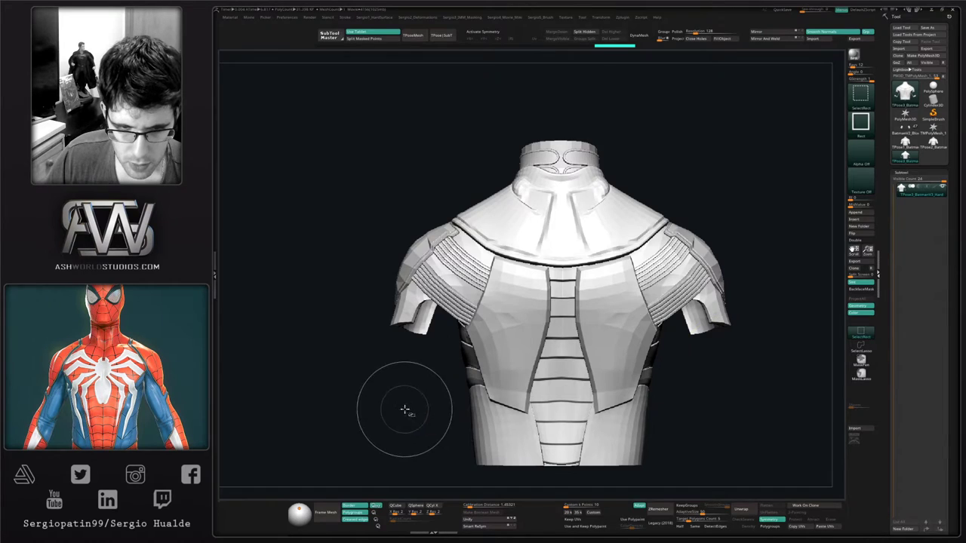
{"action": "left_click", "coordinate": [423, 328], "text": "ctrl+shift"}
{"action": "left_click", "coordinate": [435, 301], "text": "ctrl+shift"}
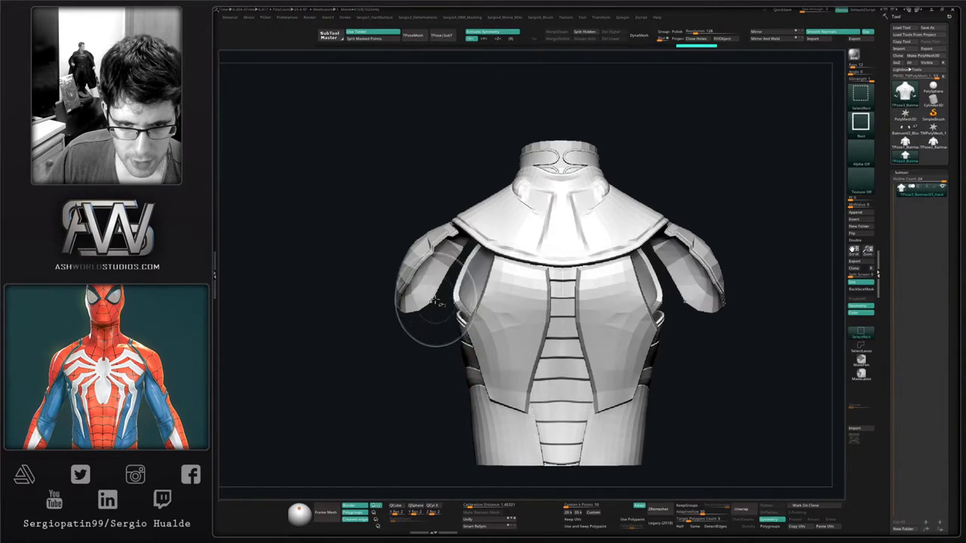
{"action": "left_click", "coordinate": [416, 307], "text": "ctrl+shift"}
Mask the arm and shoulder pieces, leave the torso unmasked, and hide the large back plates
{"action": "mouse_move", "coordinate": [437, 354]}
{"action": "right_mouse_down"}
{"action": "mouse_move", "coordinate": [476, 356]}
{"action": "mouse_move", "coordinate": [438, 365]}
{"action": "mouse_move", "coordinate": [457, 380]}
{"action": "right_mouse_up"}
{"action": "left_click", "coordinate": [435, 366], "text": "ctrl"}
{"action": "left_click", "coordinate": [433, 366], "text": "ctrl+shift"}
{"action": "left_click", "coordinate": [458, 370], "text": "ctrl"}
{"action": "right_click_drag", "start_coordinate": [453, 336], "coordinate": [462, 324]}
{"action": "left_click", "coordinate": [506, 324], "text": "ctrl+shift"}
{"action": "left_click", "coordinate": [504, 325], "text": "ctrl+shift"}
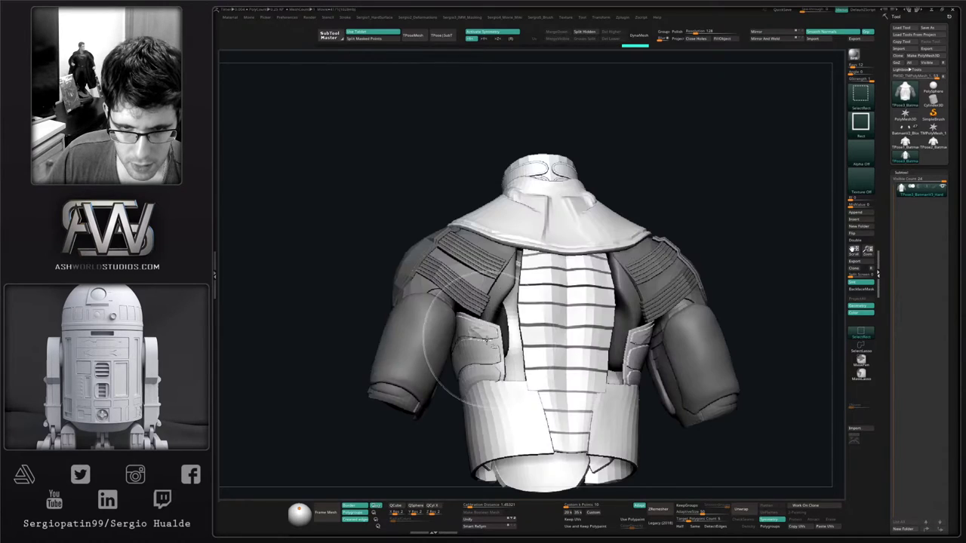
Reshape the side plates beneath the arms from behind with the Move brush
{"action": "right_click_drag", "start_coordinate": [457, 330], "coordinate": [449, 333]}
{"action": "left_click_drag", "start_coordinate": [452, 342], "coordinate": [443, 333]}
{"action": "right_click_drag", "start_coordinate": [445, 333], "coordinate": [459, 361]}
{"action": "left_click_drag", "start_coordinate": [462, 353], "coordinate": [458, 362]}
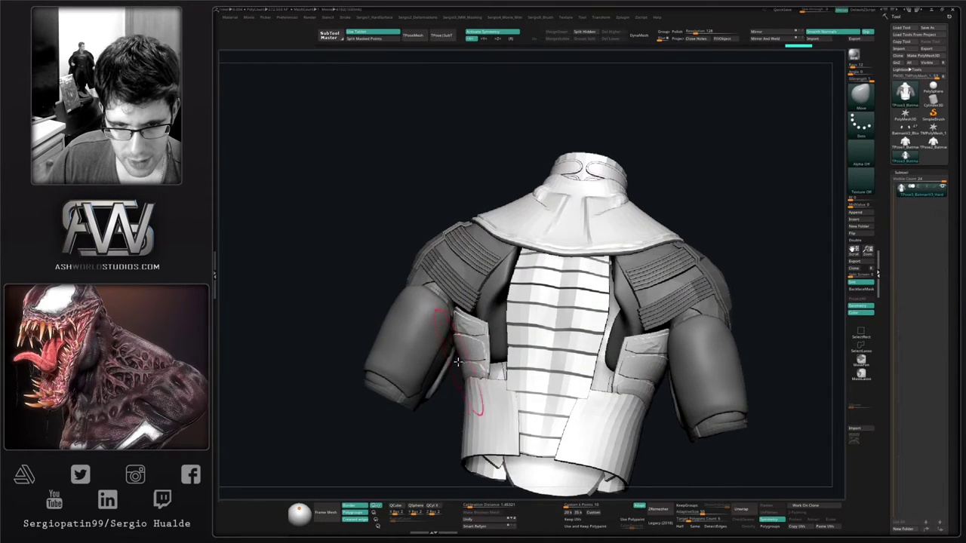
{"action": "right_click_drag", "start_coordinate": [461, 357], "coordinate": [449, 323], "text": "shift"}
{"action": "left_click_drag", "start_coordinate": [449, 339], "coordinate": [456, 339]}
Nudge the upper edges of the side plates beside the chest from the front with the Move brush
{"action": "mouse_move", "coordinate": [456, 338]}
{"action": "right_mouse_down"}
{"action": "mouse_move", "coordinate": [485, 373]}
{"action": "mouse_move", "coordinate": [514, 362]}
{"action": "mouse_move", "coordinate": [515, 338]}
{"action": "right_mouse_up"}
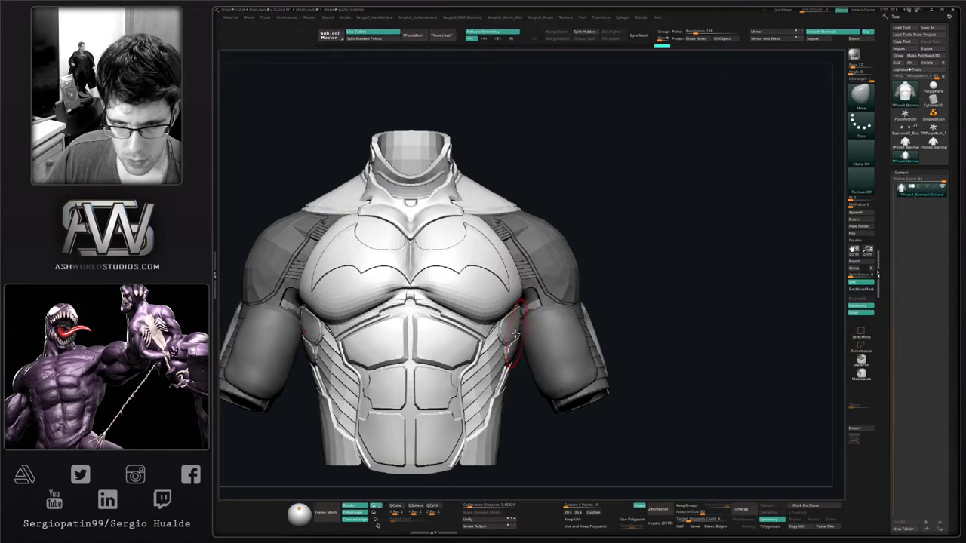
{"action": "left_click_drag", "start_coordinate": [522, 330], "coordinate": [515, 334]}
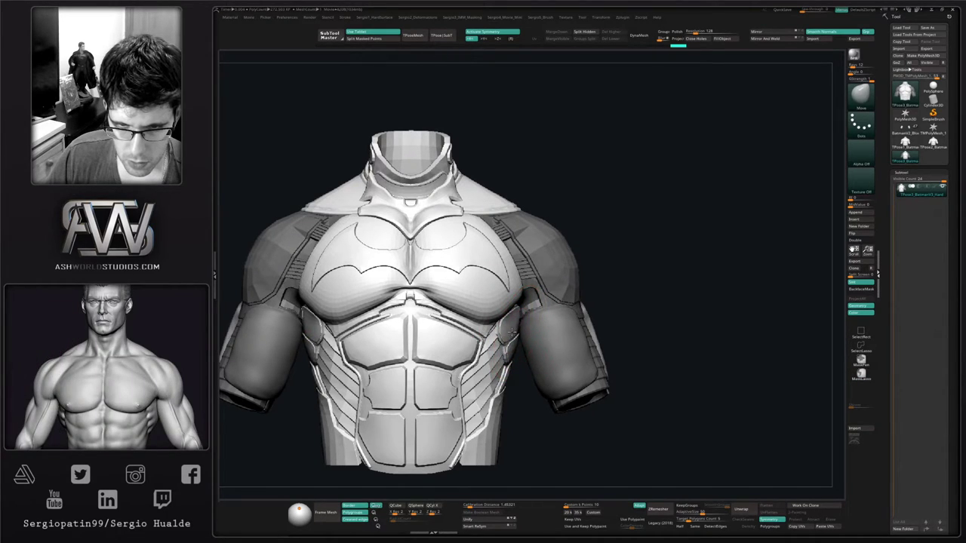
{"action": "right_click_drag", "start_coordinate": [508, 335], "coordinate": [516, 338]}
{"action": "left_click_drag", "start_coordinate": [516, 337], "coordinate": [519, 337]}
{"action": "right_click_drag", "start_coordinate": [519, 338], "coordinate": [511, 339]}
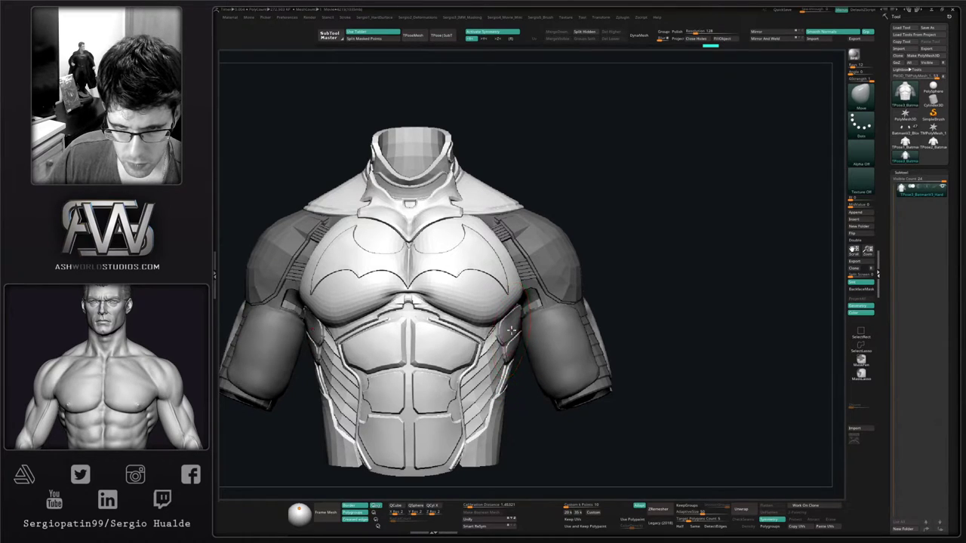
Show the hidden back plates again and clear the mask from the Transpose Master mesh
{"action": "right_click_drag", "start_coordinate": [511, 353], "coordinate": [521, 317]}
{"action": "right_click_drag", "start_coordinate": [563, 295], "coordinate": [494, 307]}
{"action": "left_click", "coordinate": [439, 327], "text": "ctrl+shift"}
{"action": "left_click_drag", "start_coordinate": [437, 330], "coordinate": [438, 344], "text": "ctrl"}
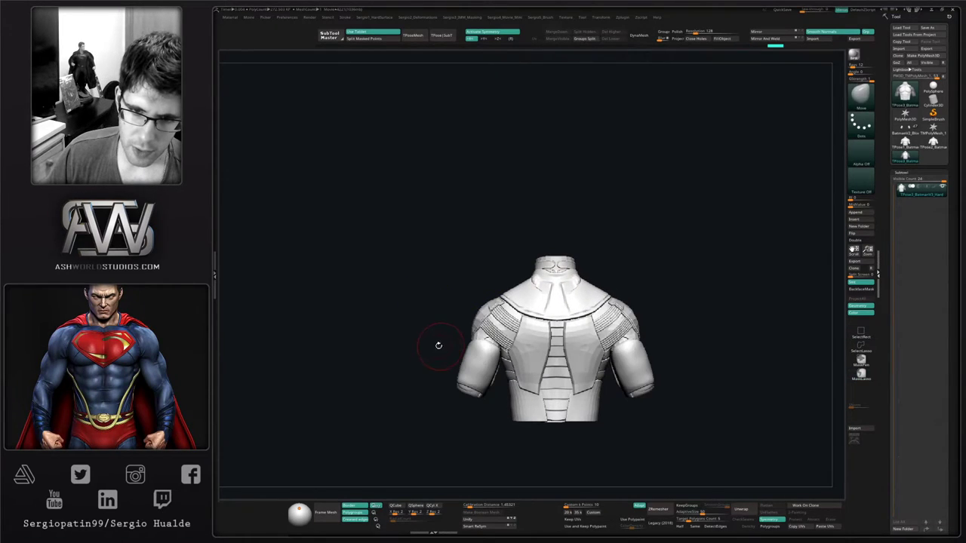
Mask the whole suit except the side plates beneath the armpits by hiding them while the rest is masked
{"action": "right_click_drag", "start_coordinate": [438, 345], "coordinate": [519, 342]}
{"action": "right_click_drag", "start_coordinate": [569, 321], "coordinate": [552, 326]}
{"action": "right_click_drag", "start_coordinate": [553, 326], "coordinate": [529, 446], "text": "ctrl"}
{"action": "mouse_move", "coordinate": [521, 368]}
{"action": "right_mouse_down"}
{"action": "mouse_move", "coordinate": [524, 359]}
{"action": "mouse_move", "coordinate": [508, 368]}
{"action": "mouse_move", "coordinate": [503, 354]}
{"action": "mouse_move", "coordinate": [539, 321]}
{"action": "mouse_move", "coordinate": [543, 282]}
{"action": "right_mouse_up"}
{"action": "right_click_drag", "start_coordinate": [542, 282], "coordinate": [544, 333], "text": "ctrl"}
{"action": "left_click", "coordinate": [559, 324], "text": "ctrl+shift"}
{"action": "left_click", "coordinate": [559, 324], "text": "ctrl+shift"}
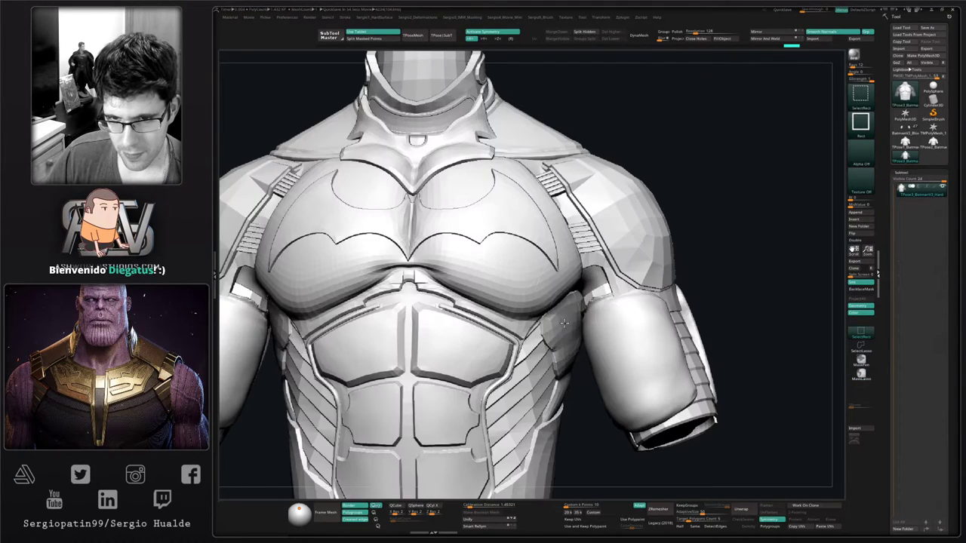
{"action": "left_click", "coordinate": [558, 324], "text": "ctrl+shift"}
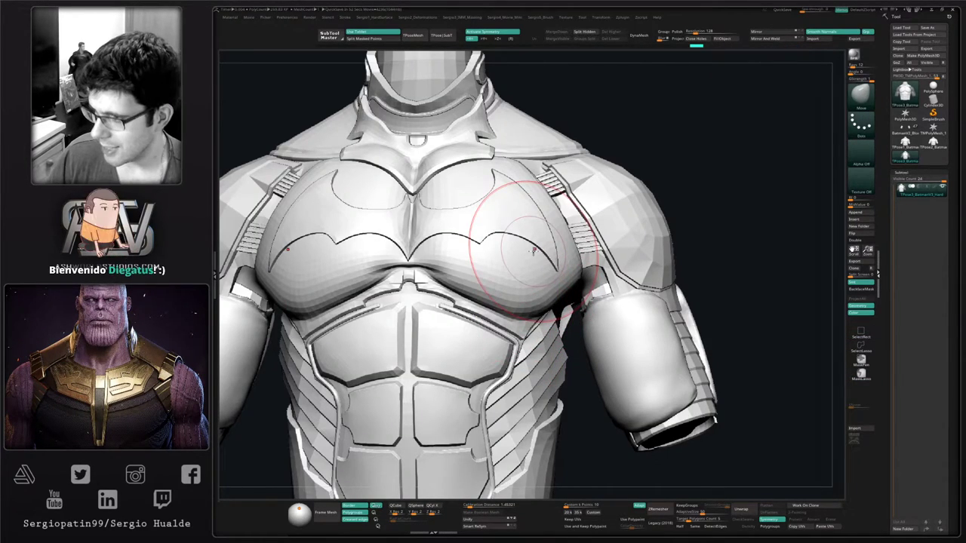
{"action": "left_click", "coordinate": [705, 278], "text": "ctrl"}
{"action": "right_click_drag", "start_coordinate": [708, 281], "coordinate": [711, 233], "text": "alt"}
{"action": "left_click", "coordinate": [717, 246], "text": "ctrl"}
{"action": "key", "text": "ctrl+a"}
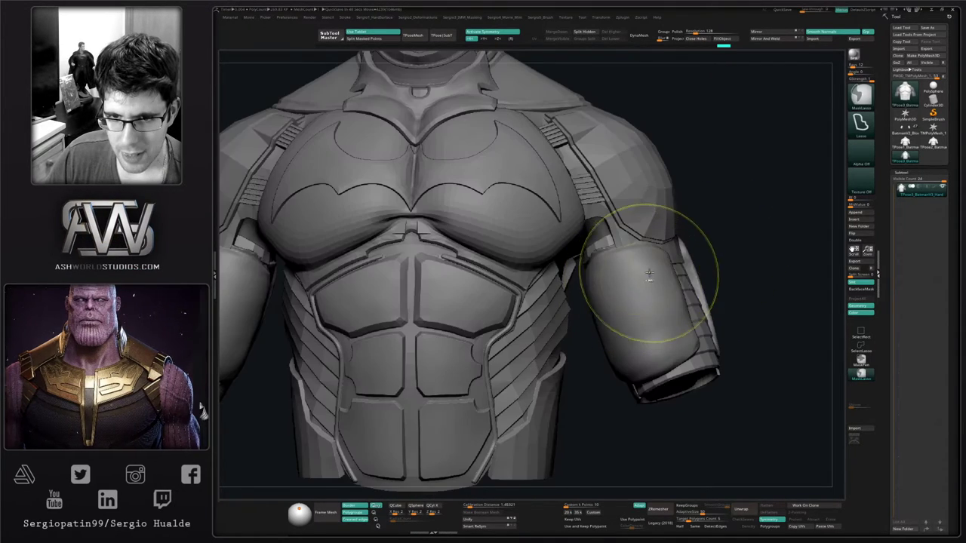
{"action": "left_click", "coordinate": [711, 262], "text": "ctrl+shift"}
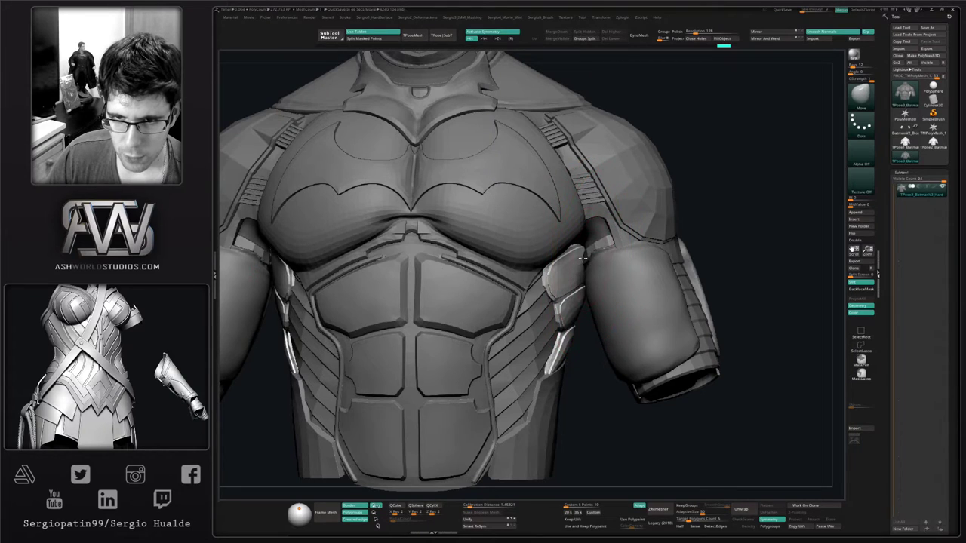
Move the unmasked side plates to follow the ribs and clear the upper arm, working from several angles
{"action": "right_click_drag", "start_coordinate": [583, 258], "coordinate": [430, 281]}
{"action": "right_click_drag", "start_coordinate": [625, 295], "coordinate": [703, 329]}
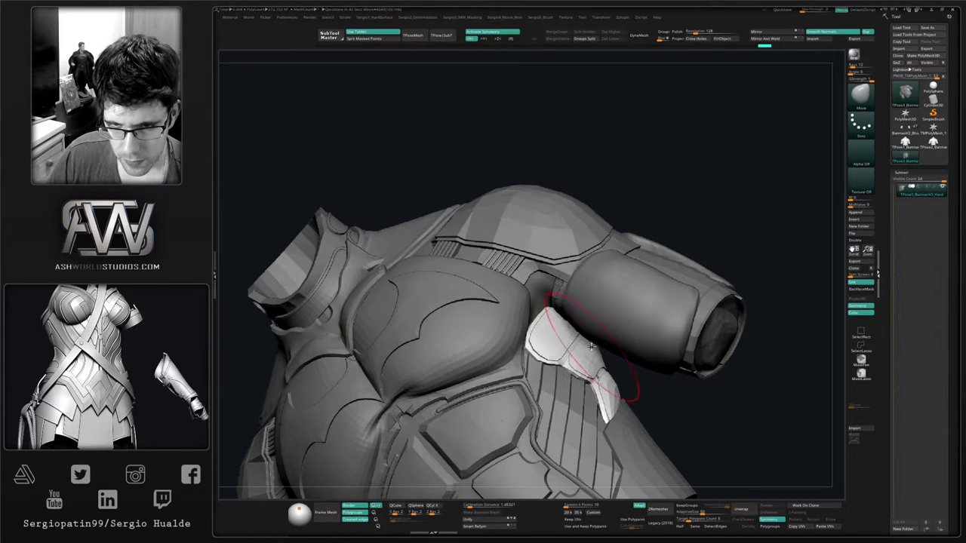
{"action": "left_click_drag", "start_coordinate": [591, 347], "coordinate": [596, 341]}
{"action": "right_click_drag", "start_coordinate": [596, 345], "coordinate": [582, 324]}
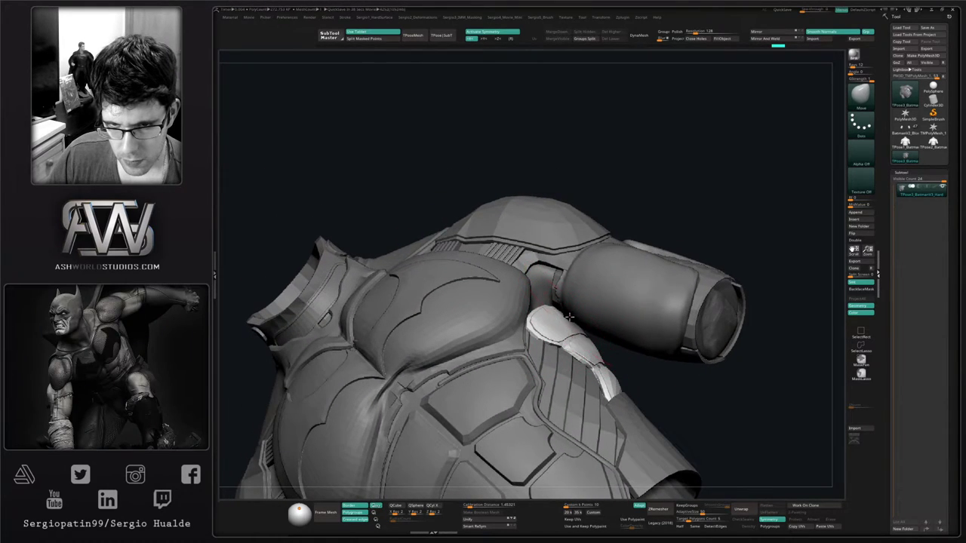
{"action": "left_click_drag", "start_coordinate": [567, 323], "coordinate": [562, 317]}
{"action": "right_click_drag", "start_coordinate": [560, 308], "coordinate": [568, 323]}
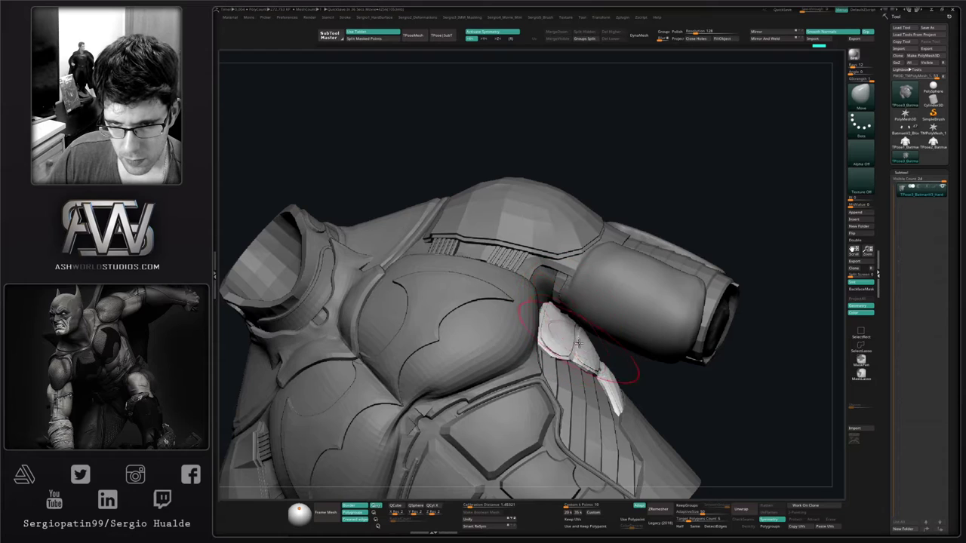
{"action": "left_click_drag", "start_coordinate": [581, 378], "coordinate": [578, 372]}
{"action": "right_click_drag", "start_coordinate": [578, 373], "coordinate": [541, 355]}
{"action": "left_click_drag", "start_coordinate": [543, 351], "coordinate": [540, 347]}
{"action": "mouse_move", "coordinate": [540, 350]}
{"action": "right_mouse_down"}
{"action": "mouse_move", "coordinate": [569, 371]}
{"action": "mouse_move", "coordinate": [572, 328]}
{"action": "right_mouse_up"}
Refine the middle edge of the side plates against the ribs with a resized Move brush
{"action": "key", "text": "s"}
{"action": "right_click_drag", "start_coordinate": [571, 329], "coordinate": [569, 337], "text": "ctrl"}
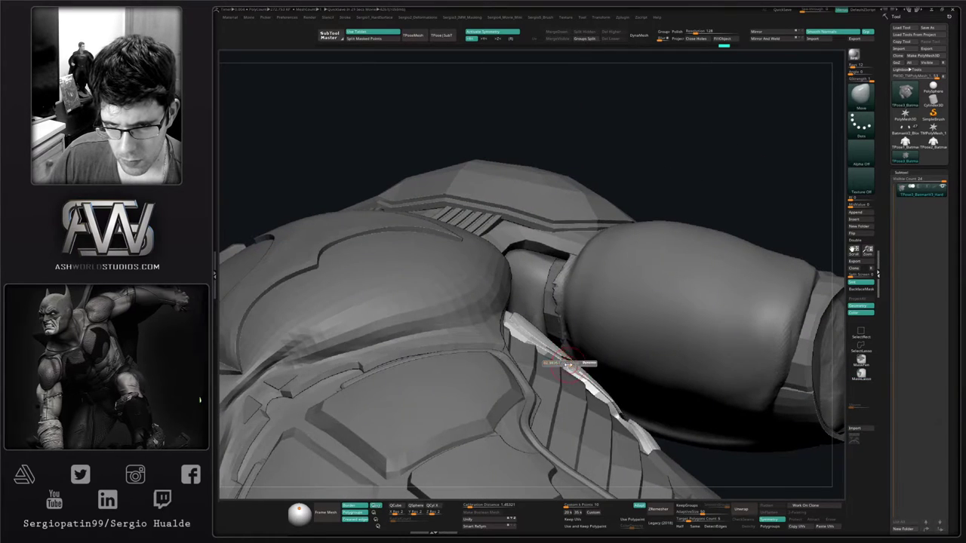
{"action": "left_click_drag", "start_coordinate": [566, 360], "coordinate": [571, 371]}
{"action": "mouse_move", "coordinate": [571, 371]}
{"action": "right_mouse_down", "text": "ctrl"}
{"action": "mouse_move", "coordinate": [569, 358]}
{"action": "mouse_move", "coordinate": [568, 402]}
{"action": "mouse_move", "coordinate": [596, 402]}
{"action": "mouse_move", "coordinate": [567, 400]}
{"action": "mouse_move", "coordinate": [567, 415]}
{"action": "mouse_move", "coordinate": [564, 358]}
{"action": "mouse_move", "coordinate": [585, 372]}
{"action": "mouse_move", "coordinate": [531, 410]}
{"action": "right_mouse_up", "text": "ctrl"}
{"action": "key", "text": "s"}
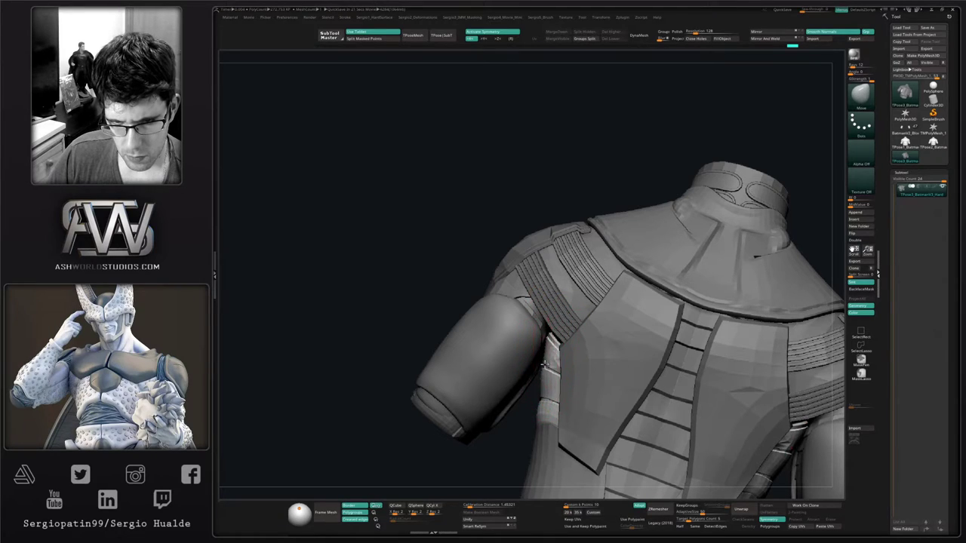
Clear the mask from the whole Transpose Master mesh and switch to the Move Topological brush
{"action": "right_click_drag", "start_coordinate": [549, 391], "coordinate": [537, 273]}
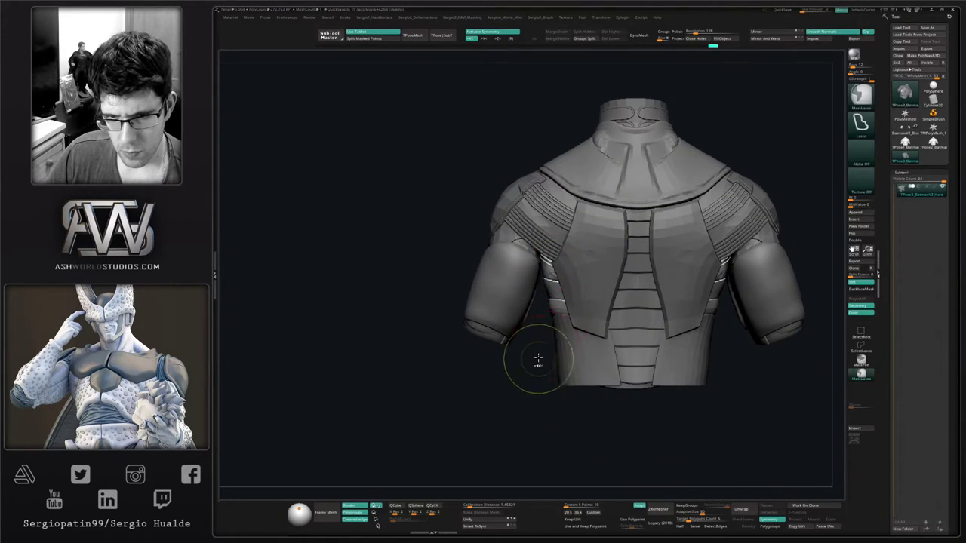
{"action": "left_click", "coordinate": [539, 360], "text": "ctrl"}
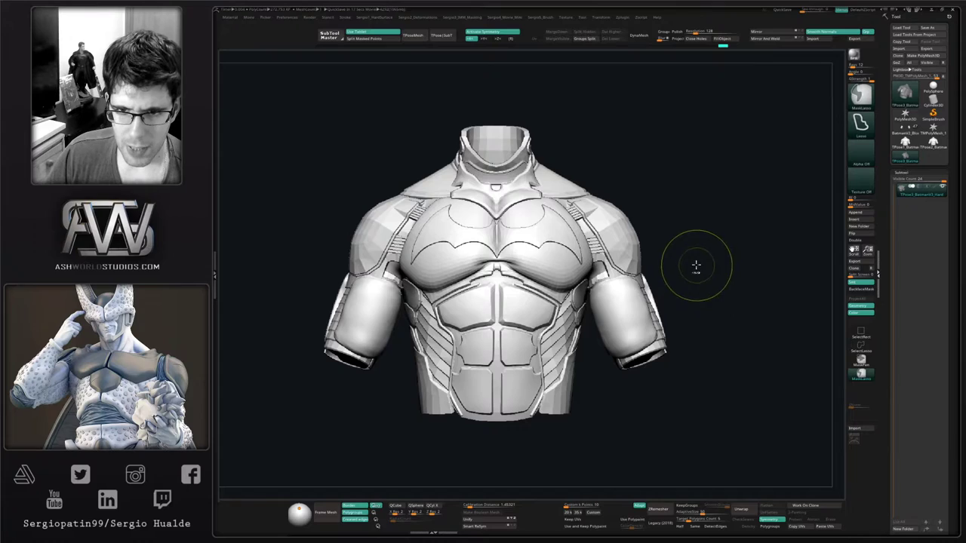
{"action": "mouse_move", "coordinate": [707, 299]}
{"action": "left_mouse_down"}
{"action": "mouse_move", "coordinate": [694, 295]}
{"action": "mouse_move", "coordinate": [702, 292]}
{"action": "mouse_move", "coordinate": [702, 303]}
{"action": "left_mouse_up"}
{"action": "right_click_drag", "start_coordinate": [610, 291], "coordinate": [608, 308], "text": "ctrl"}
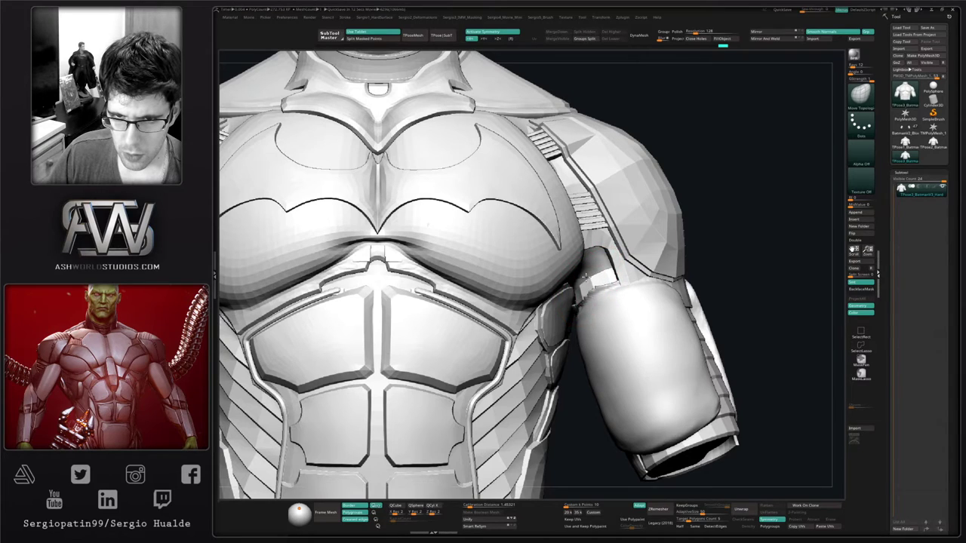
{"action": "right_click_drag", "start_coordinate": [600, 320], "coordinate": [597, 303], "text": "ctrl"}
{"action": "right_click_drag", "start_coordinate": [592, 324], "coordinate": [640, 317]}
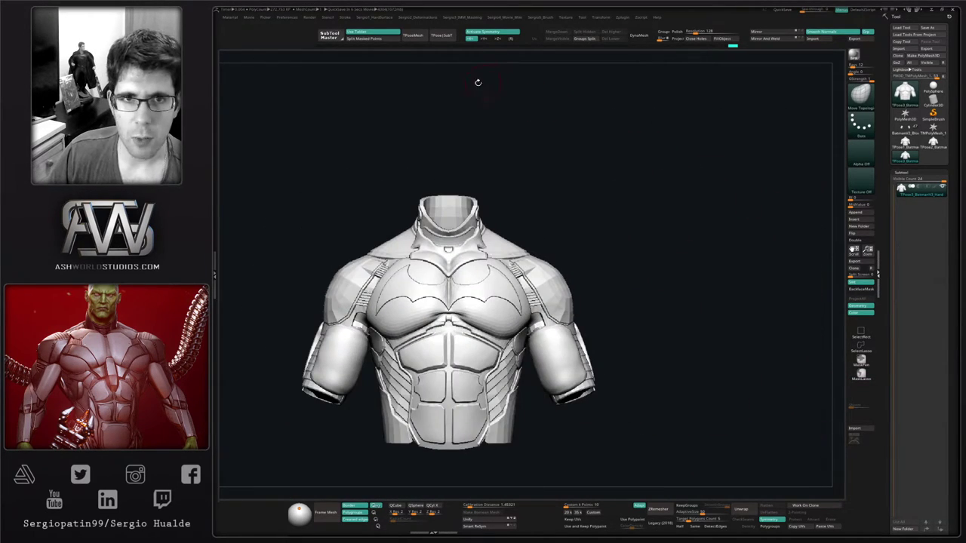
Transfer the Transpose Master adjustments back to the suit's original subtools
{"action": "mouse_move", "coordinate": [570, 209]}
{"action": "right_mouse_down", "text": "alt"}
{"action": "mouse_move", "coordinate": [603, 199]}
{"action": "mouse_move", "coordinate": [559, 207]}
{"action": "right_mouse_up", "text": "alt"}
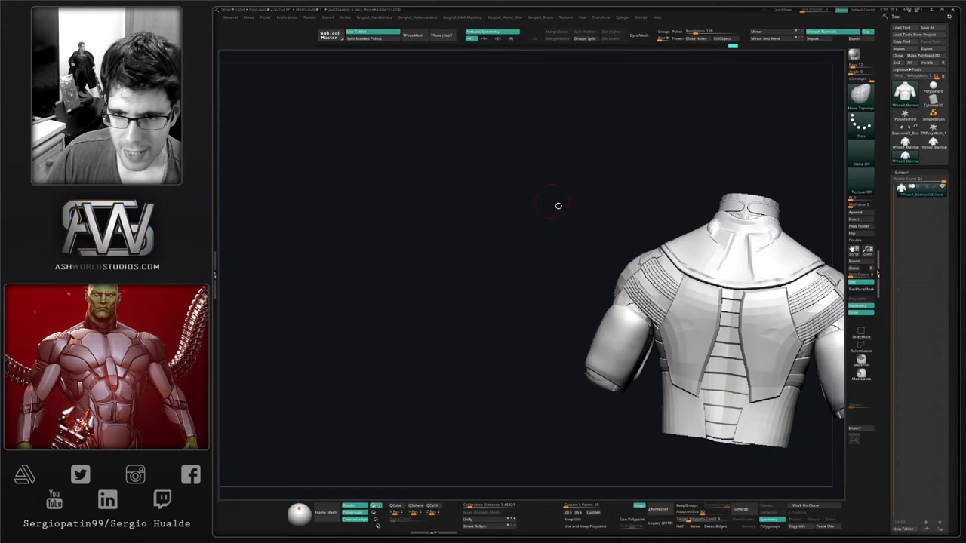
{"action": "right_click_drag", "start_coordinate": [677, 310], "coordinate": [632, 291], "text": "alt"}
{"action": "right_click_drag", "start_coordinate": [632, 291], "coordinate": [633, 338], "text": "ctrl"}
{"action": "right_click_drag", "start_coordinate": [633, 338], "coordinate": [621, 322]}
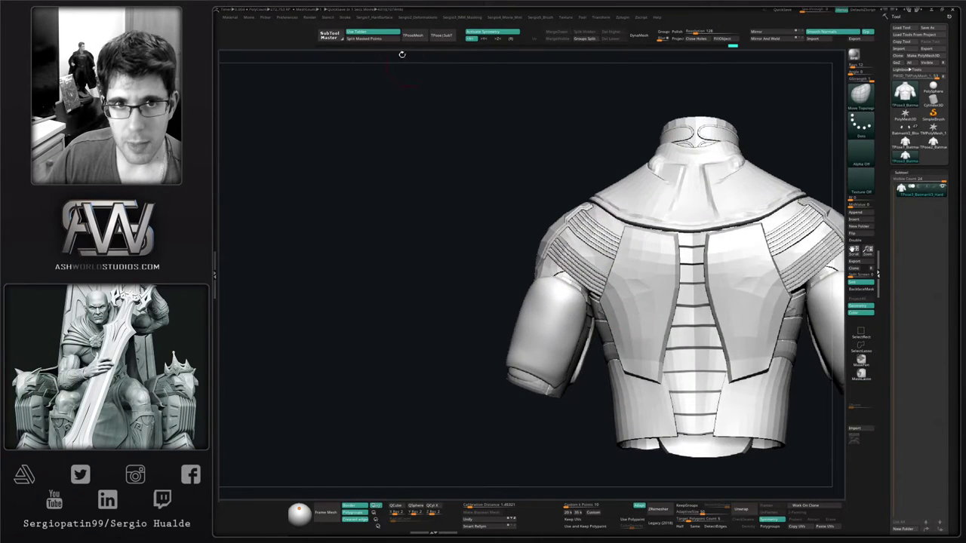
{"action": "left_click", "coordinate": [440, 38]}
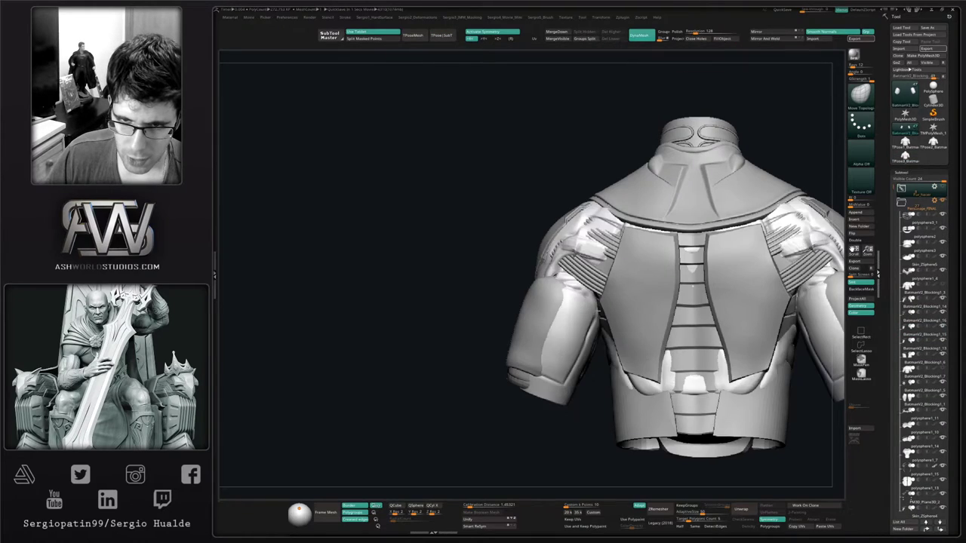
{"action": "key", "text": "Down"}
{"action": "key", "text": "Down"}
{"action": "key", "text": "Down"}
{"action": "key", "text": "Down"}
{"action": "key", "text": "Down"}
{"action": "key", "text": "Down"}
{"action": "key", "text": "Down"}
{"action": "key", "text": "Down"}
{"action": "key", "text": "Down"}
{"action": "key", "text": "Down"}
{"action": "key", "text": "Down"}
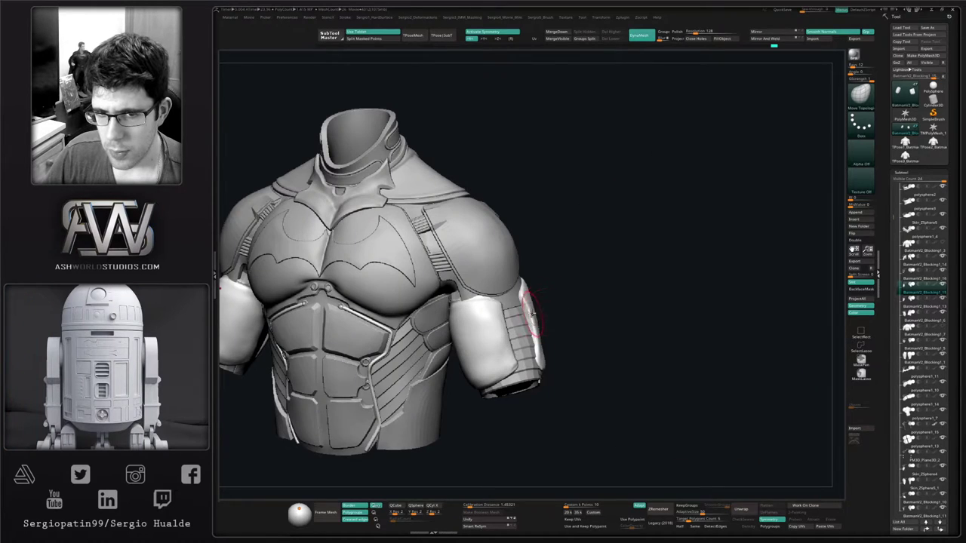
Show the Por_hacer folder's subtools and hide its cowl, head and cape, keeping the belt visible
{"action": "right_click_drag", "start_coordinate": [533, 314], "coordinate": [595, 309], "text": "ctrl"}
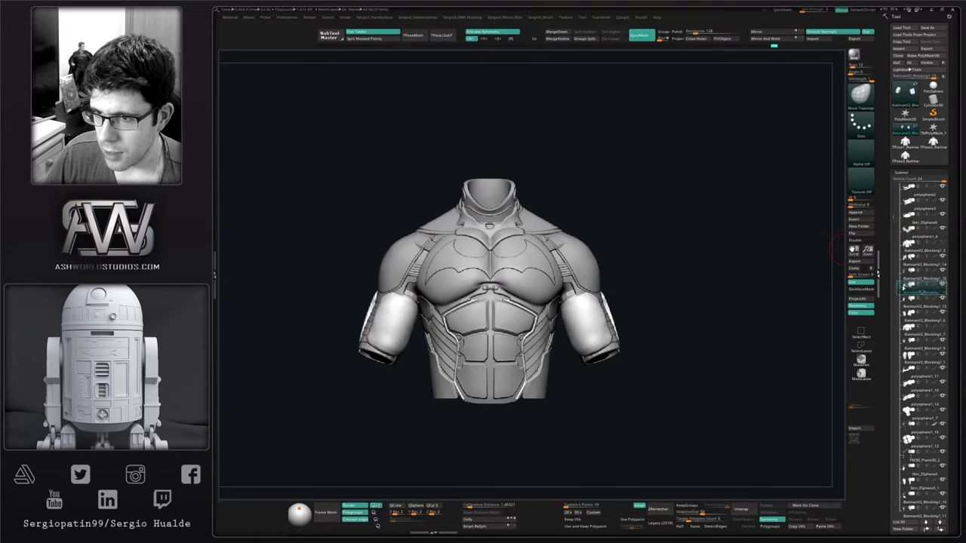
{"action": "left_click_drag", "start_coordinate": [903, 287], "coordinate": [905, 290]}
{"action": "left_click_drag", "start_coordinate": [892, 218], "coordinate": [888, 177]}
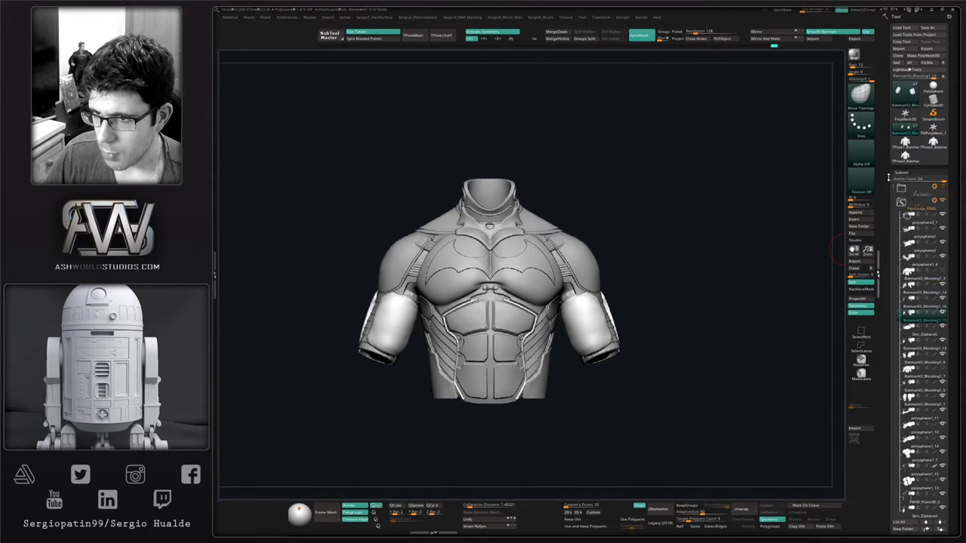
{"action": "left_click", "coordinate": [901, 193]}
{"action": "left_click", "coordinate": [942, 187]}
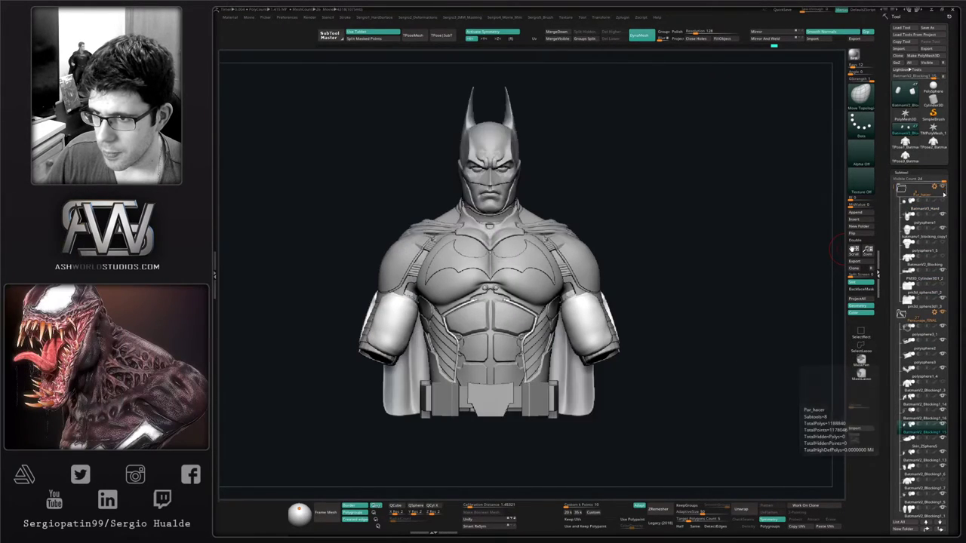
{"action": "left_click", "coordinate": [942, 217]}
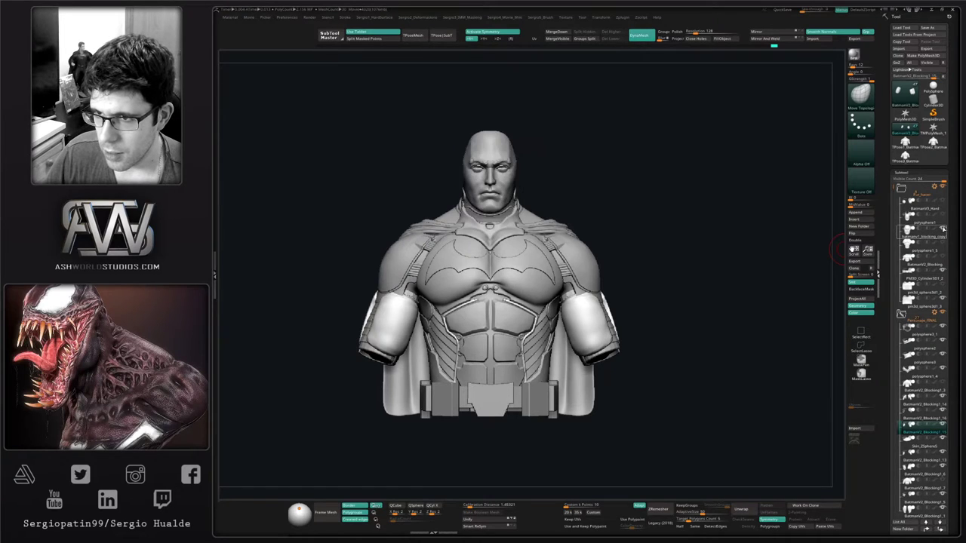
{"action": "left_click", "coordinate": [942, 231]}
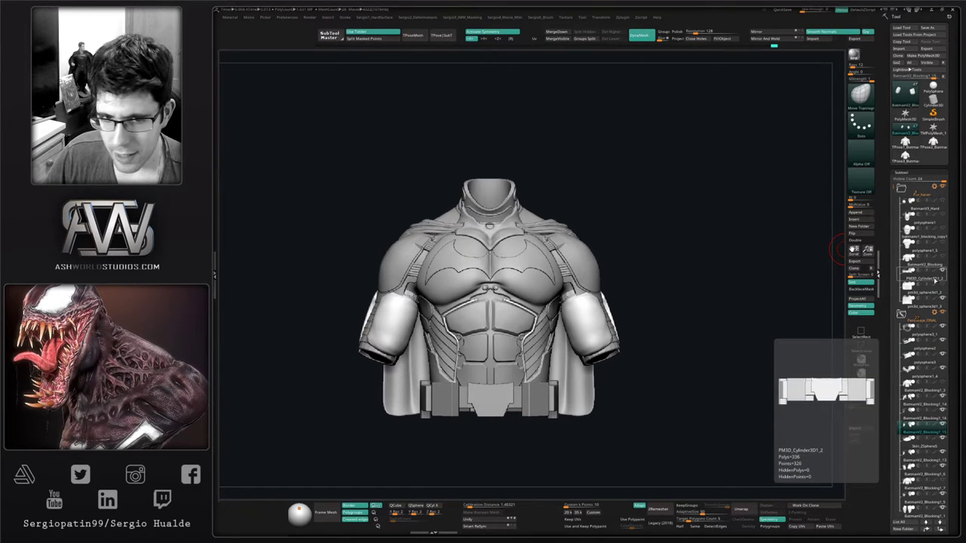
{"action": "left_click", "coordinate": [942, 297]}
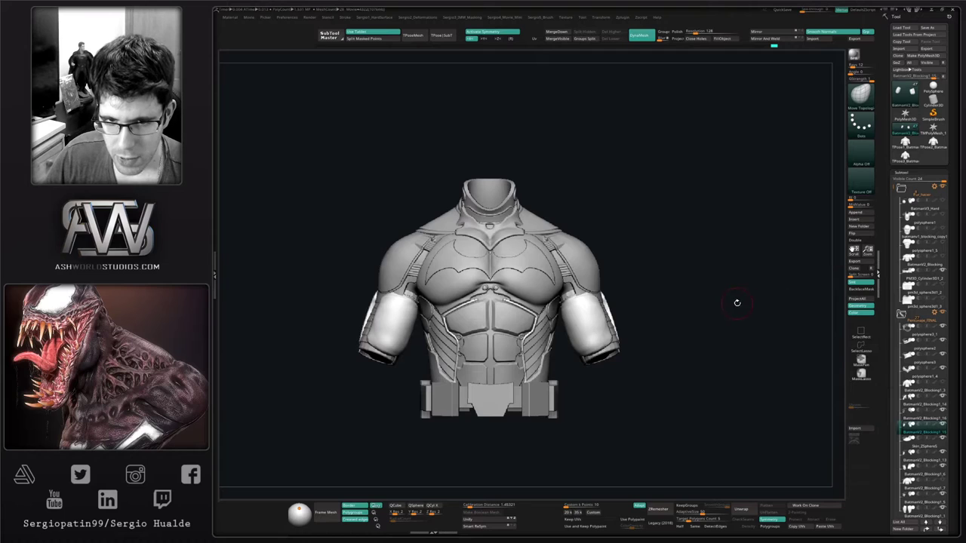
Examine the arm and torso proportions together with the belt, and collapse the Por_hacer folder
{"action": "right_click_drag", "start_coordinate": [737, 302], "coordinate": [637, 330]}
{"action": "right_click_drag", "start_coordinate": [637, 330], "coordinate": [721, 298]}
{"action": "right_click_drag", "start_coordinate": [720, 298], "coordinate": [715, 301]}
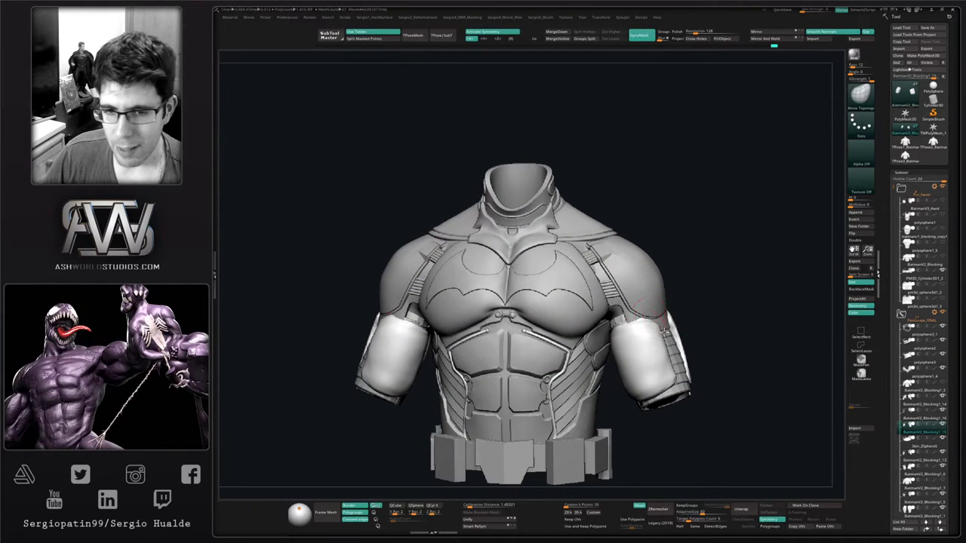
{"action": "right_click_drag", "start_coordinate": [666, 332], "coordinate": [691, 339], "text": "alt"}
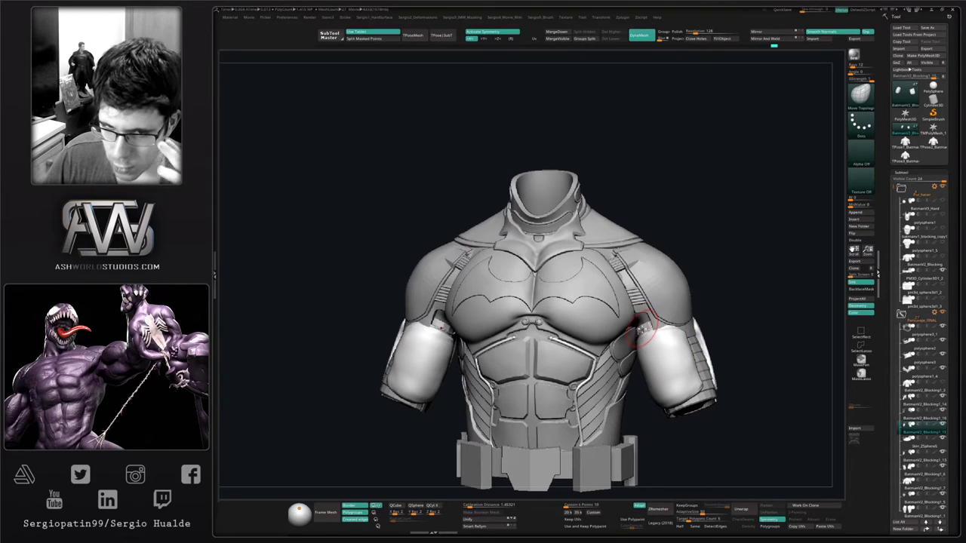
{"action": "right_click_drag", "start_coordinate": [631, 339], "coordinate": [659, 320], "text": "alt"}
{"action": "right_click_drag", "start_coordinate": [725, 277], "coordinate": [623, 319]}
{"action": "left_click_drag", "start_coordinate": [637, 320], "coordinate": [650, 277]}
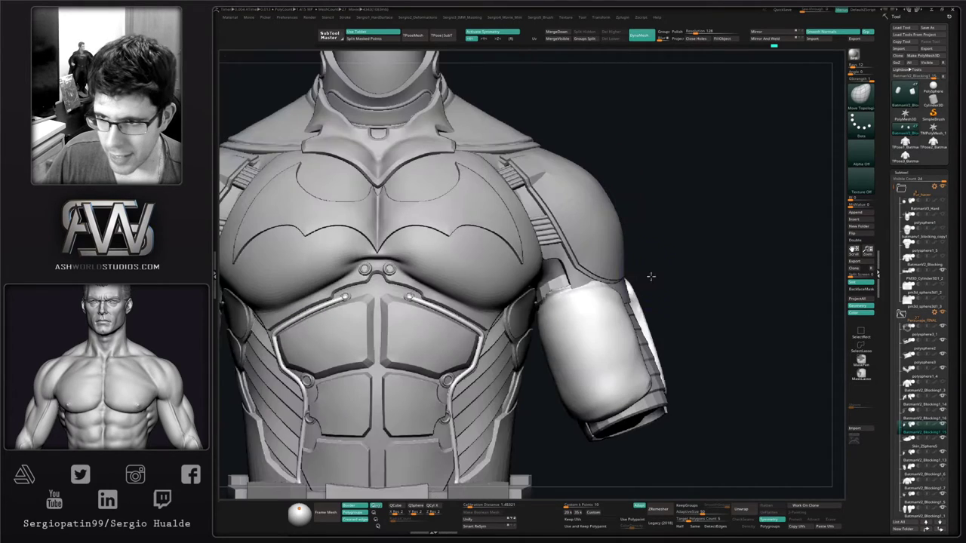
{"action": "left_click", "coordinate": [901, 190]}
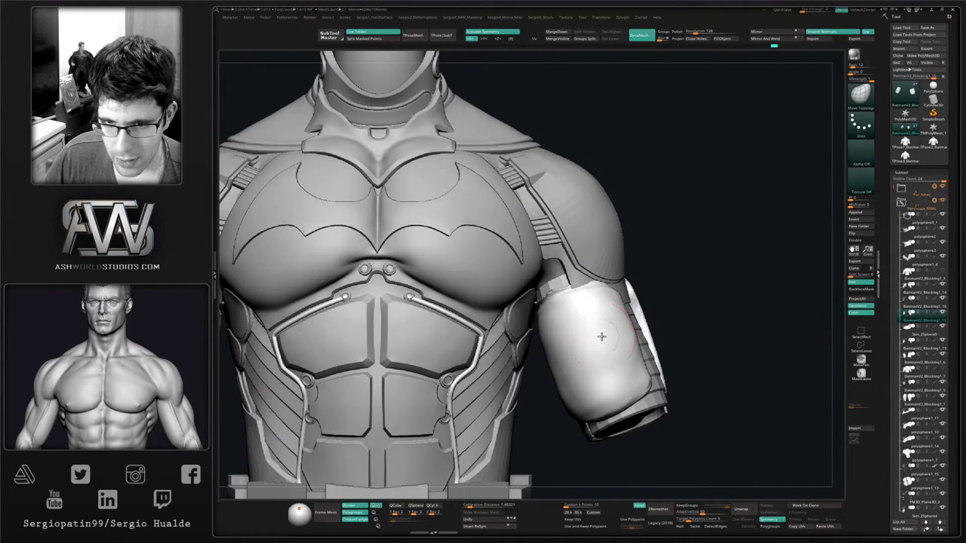
Isolate the upper arm subtool and duplicate it
{"action": "key", "text": "alt+s"}
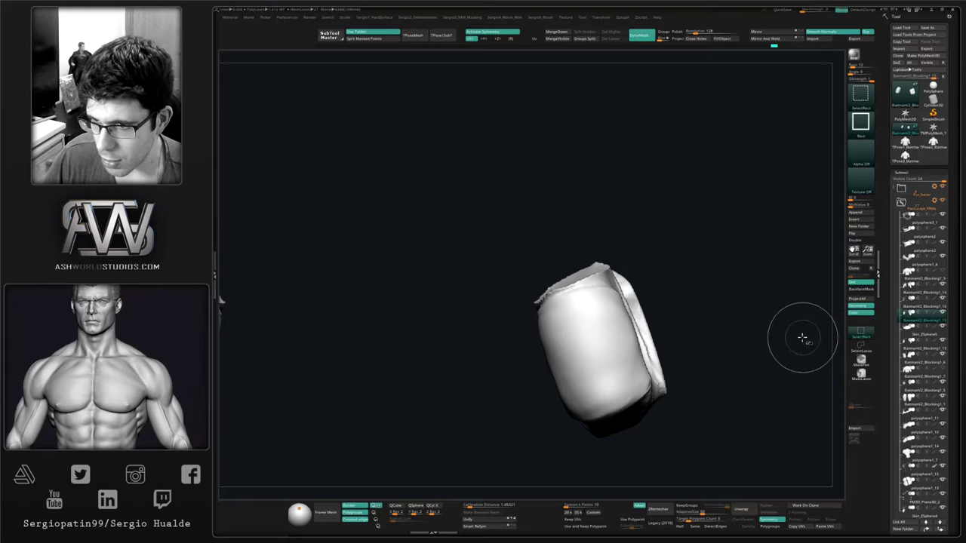
{"action": "key", "text": "ctrl+shift+d"}
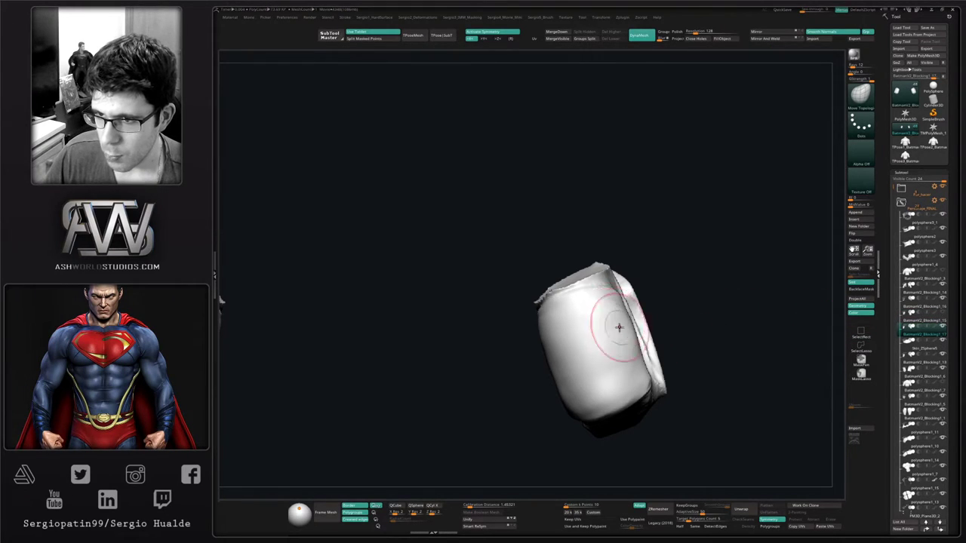
{"action": "right_click_drag", "start_coordinate": [618, 327], "coordinate": [588, 333]}
{"action": "right_click_drag", "start_coordinate": [589, 334], "coordinate": [601, 344], "text": "ctrl"}
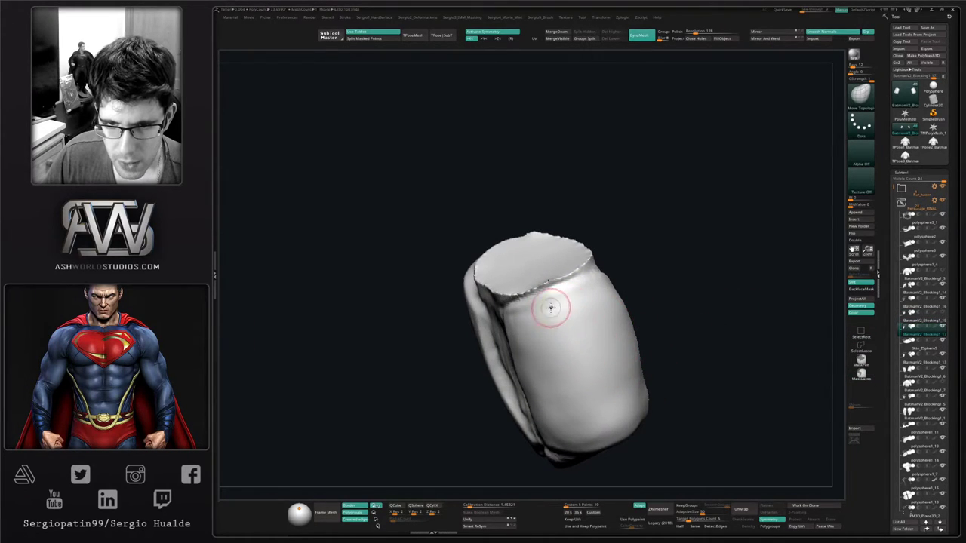
Mask the smooth raised panel area on the side of the upper arm piece, following its border
{"action": "left_click", "coordinate": [858, 363], "text": "ctrl"}
{"action": "key", "text": "ctrl+z"}
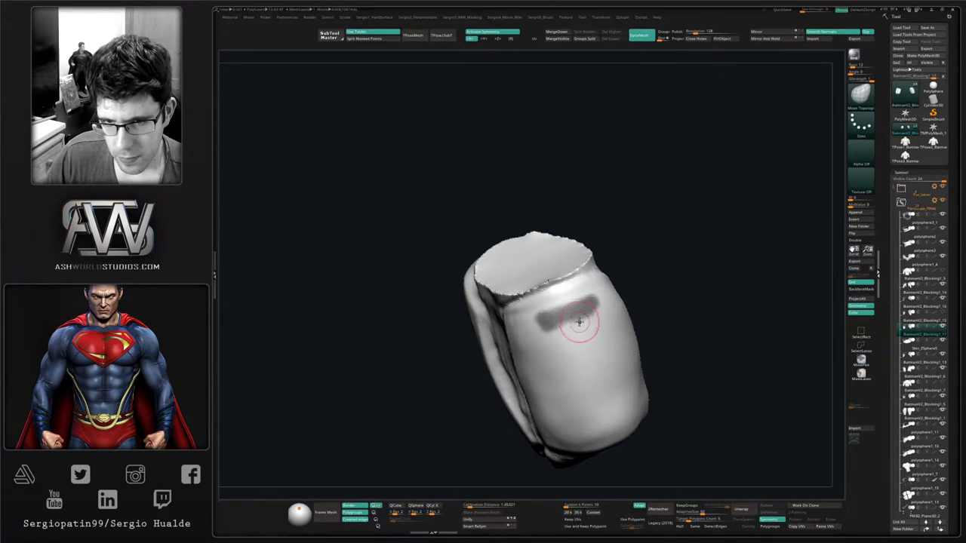
{"action": "mouse_move", "coordinate": [579, 322]}
{"action": "left_mouse_down", "text": "ctrl"}
{"action": "mouse_move", "coordinate": [612, 321]}
{"action": "mouse_move", "coordinate": [615, 333]}
{"action": "left_mouse_up", "text": "ctrl"}
{"action": "mouse_move", "coordinate": [602, 369]}
{"action": "left_mouse_down", "text": "ctrl"}
{"action": "mouse_move", "coordinate": [580, 414]}
{"action": "mouse_move", "coordinate": [613, 412]}
{"action": "left_mouse_up", "text": "ctrl"}
{"action": "right_click_drag", "start_coordinate": [581, 389], "coordinate": [566, 334]}
{"action": "mouse_move", "coordinate": [567, 325]}
{"action": "left_mouse_down", "text": "ctrl"}
{"action": "mouse_move", "coordinate": [538, 319]}
{"action": "mouse_move", "coordinate": [521, 330]}
{"action": "mouse_move", "coordinate": [532, 396]}
{"action": "mouse_move", "coordinate": [568, 400]}
{"action": "left_mouse_up", "text": "ctrl"}
{"action": "right_click_drag", "start_coordinate": [564, 381], "coordinate": [538, 371]}
{"action": "mouse_move", "coordinate": [538, 372]}
{"action": "left_mouse_down", "text": "ctrl"}
{"action": "mouse_move", "coordinate": [521, 400]}
{"action": "mouse_move", "coordinate": [530, 390]}
{"action": "mouse_move", "coordinate": [552, 403]}
{"action": "mouse_move", "coordinate": [578, 439]}
{"action": "left_mouse_up", "text": "ctrl"}
{"action": "right_click_drag", "start_coordinate": [578, 438], "coordinate": [565, 420]}
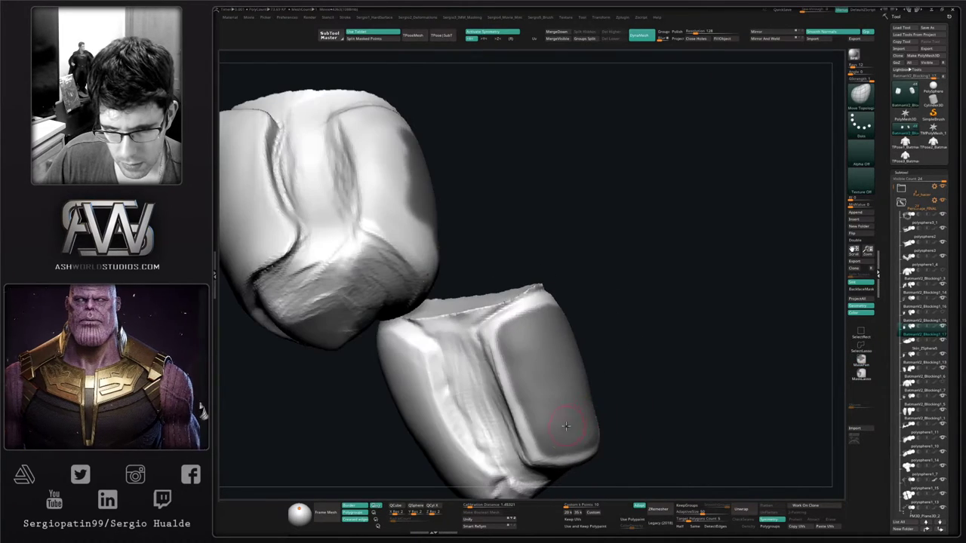
{"action": "left_click_drag", "start_coordinate": [538, 405], "coordinate": [532, 399], "text": "ctrl"}
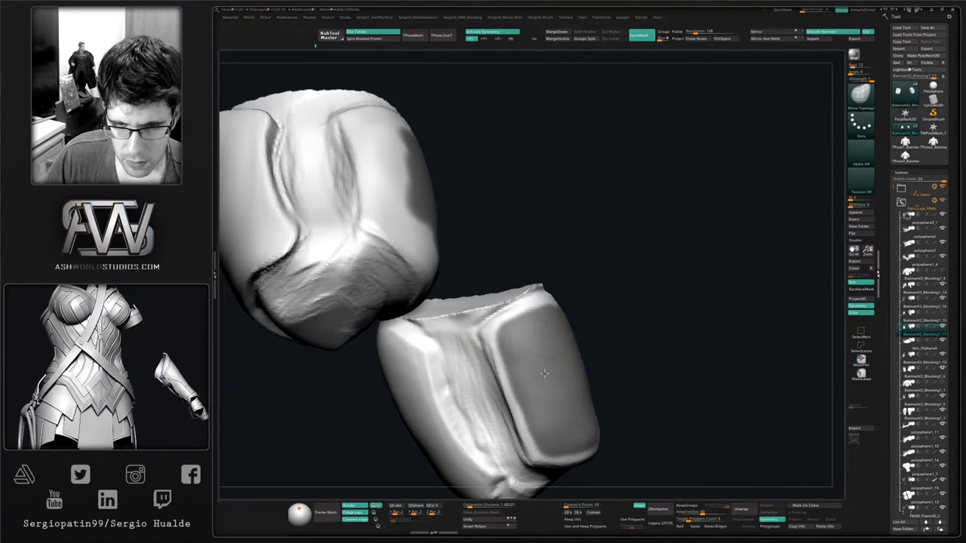
Extend the mask over the rest of the upper arm panel, filling it out to its edges and corners
{"action": "right_click_drag", "start_coordinate": [516, 343], "coordinate": [553, 339]}
{"action": "left_click_drag", "start_coordinate": [556, 297], "coordinate": [595, 290], "text": "ctrl"}
{"action": "right_click_drag", "start_coordinate": [632, 309], "coordinate": [591, 319]}
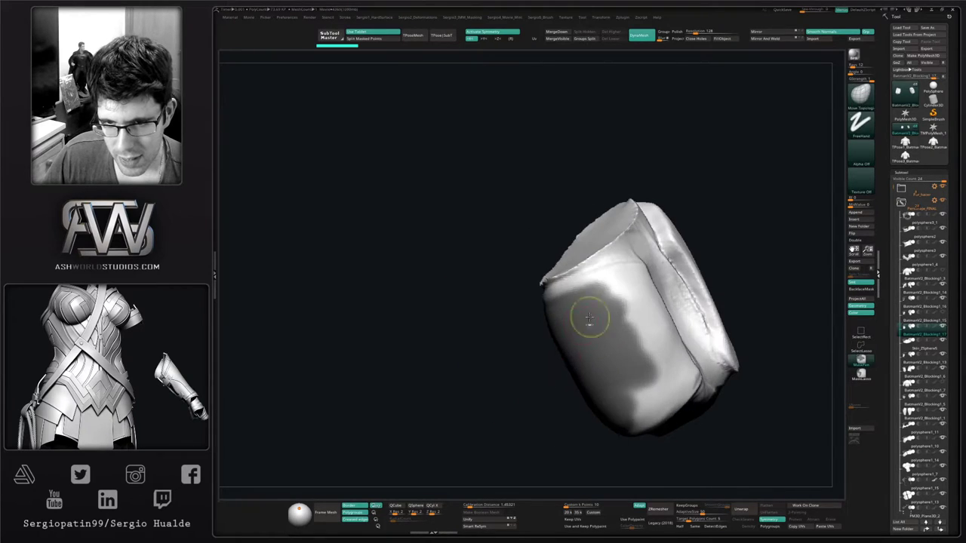
{"action": "mouse_move", "coordinate": [606, 294]}
{"action": "left_mouse_down", "text": "ctrl"}
{"action": "mouse_move", "coordinate": [631, 285]}
{"action": "mouse_move", "coordinate": [654, 346]}
{"action": "left_mouse_up", "text": "ctrl"}
{"action": "right_click_drag", "start_coordinate": [655, 345], "coordinate": [596, 325]}
{"action": "left_click_drag", "start_coordinate": [635, 274], "coordinate": [655, 337], "text": "ctrl"}
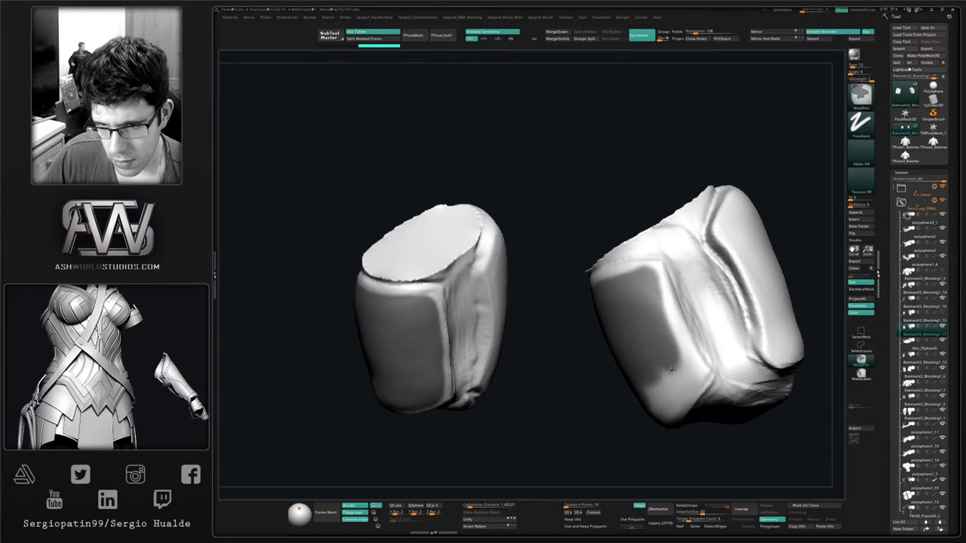
{"action": "mouse_move", "coordinate": [683, 371]}
{"action": "left_mouse_down", "text": "ctrl"}
{"action": "mouse_move", "coordinate": [667, 395]}
{"action": "mouse_move", "coordinate": [654, 389]}
{"action": "left_mouse_up", "text": "ctrl"}
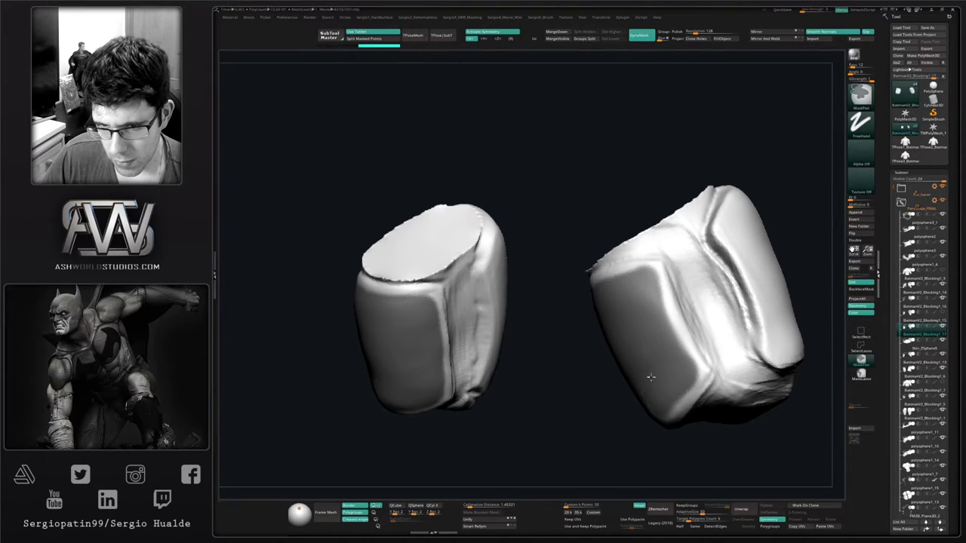
{"action": "right_click_drag", "start_coordinate": [651, 377], "coordinate": [672, 379]}
{"action": "left_click_drag", "start_coordinate": [670, 386], "coordinate": [664, 396], "text": "ctrl"}
{"action": "right_click_drag", "start_coordinate": [677, 378], "coordinate": [654, 405]}
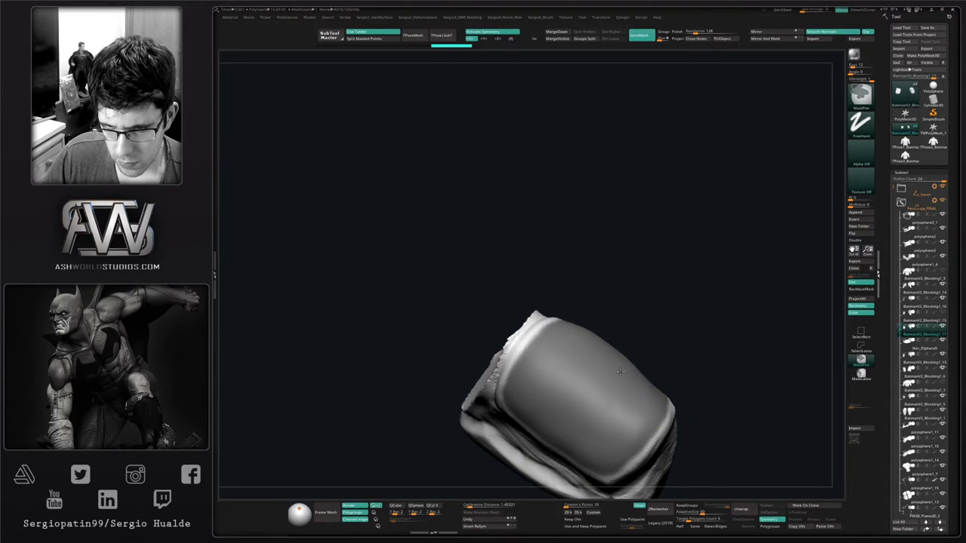
{"action": "right_click_drag", "start_coordinate": [619, 371], "coordinate": [654, 356]}
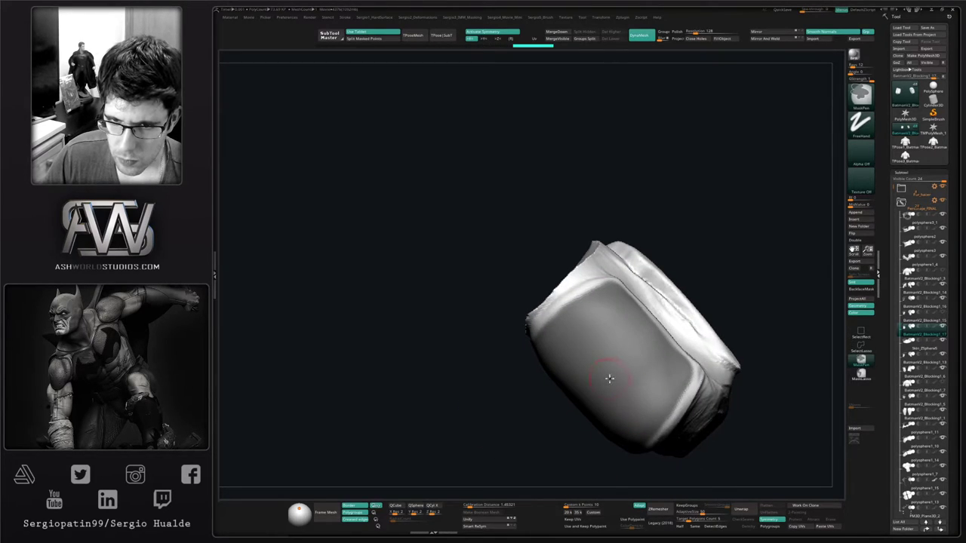
{"action": "right_click_drag", "start_coordinate": [609, 379], "coordinate": [565, 397]}
{"action": "left_click_drag", "start_coordinate": [522, 353], "coordinate": [551, 381], "text": "ctrl"}
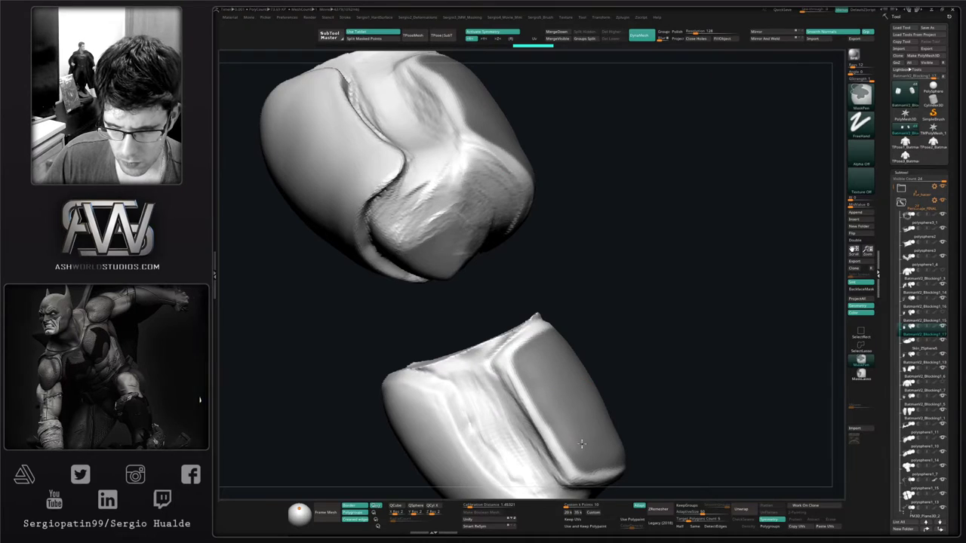
{"action": "left_click_drag", "start_coordinate": [582, 443], "coordinate": [606, 445], "text": "ctrl"}
Turn the masked panel area into its own polygroup and isolate it
{"action": "right_click_drag", "start_coordinate": [607, 446], "coordinate": [280, 486], "text": "alt"}
{"action": "key", "text": "ctrl+w"}
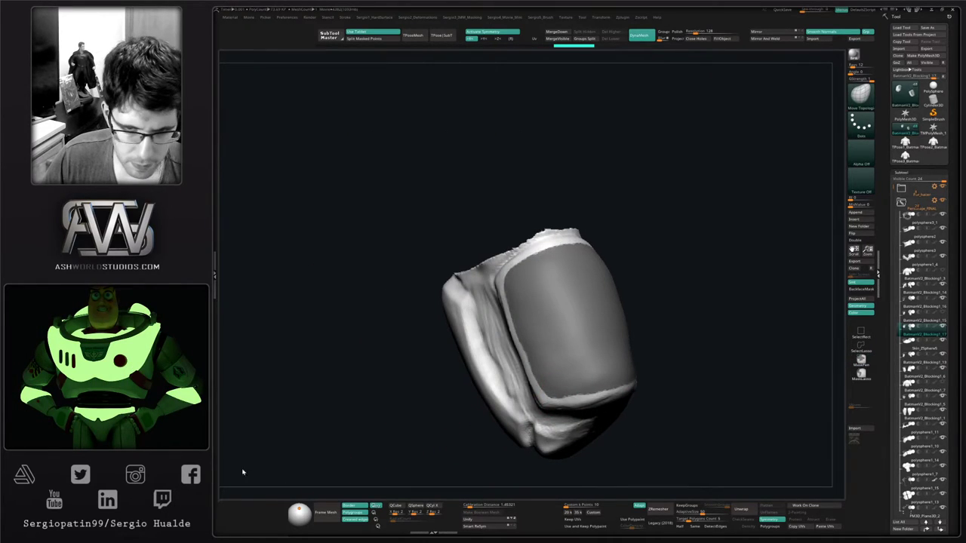
{"action": "left_click", "coordinate": [567, 350], "text": "ctrl+shift"}
{"action": "right_click_drag", "start_coordinate": [694, 343], "coordinate": [680, 358]}
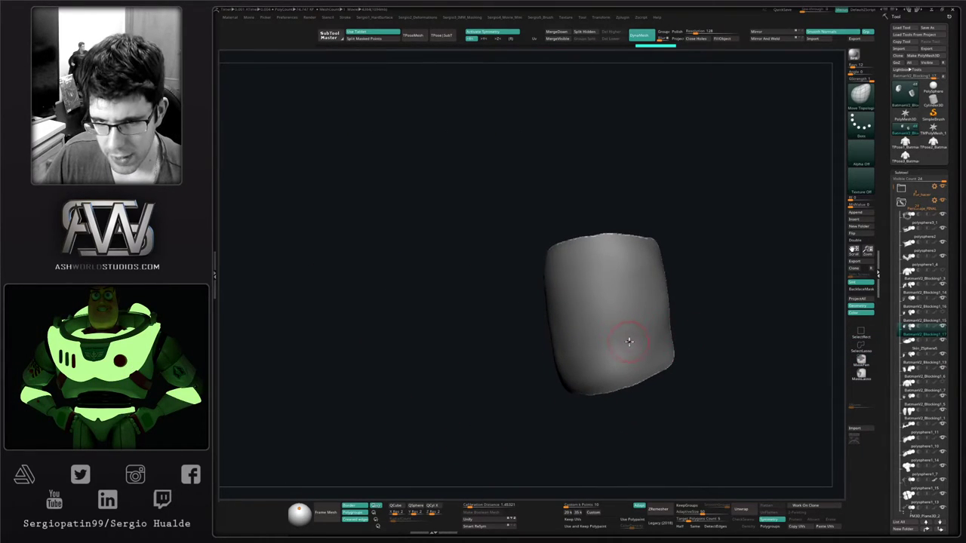
Display the wireframe and ZRemesh the isolated arm panel with the Half option down to a coarse grid
{"action": "key", "text": "shift+f"}
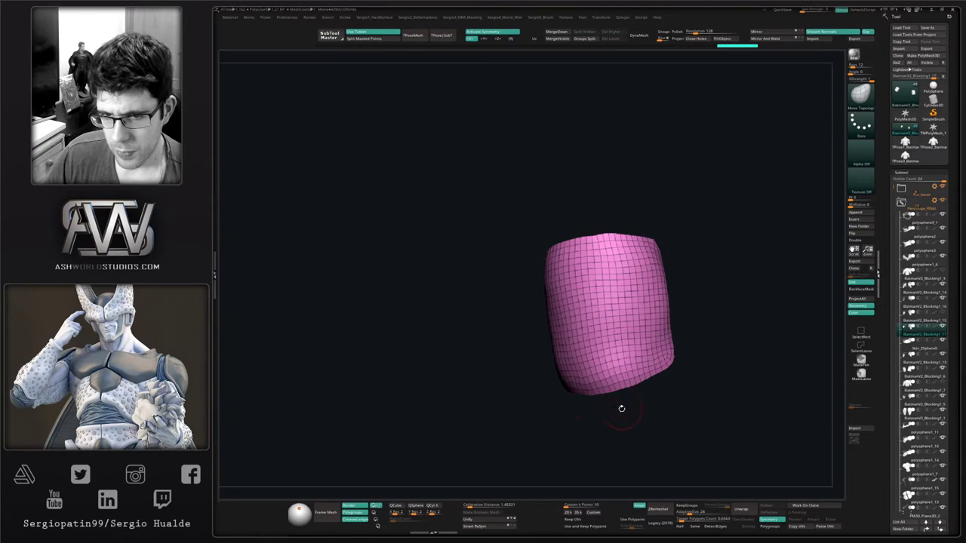
{"action": "left_click", "coordinate": [680, 526]}
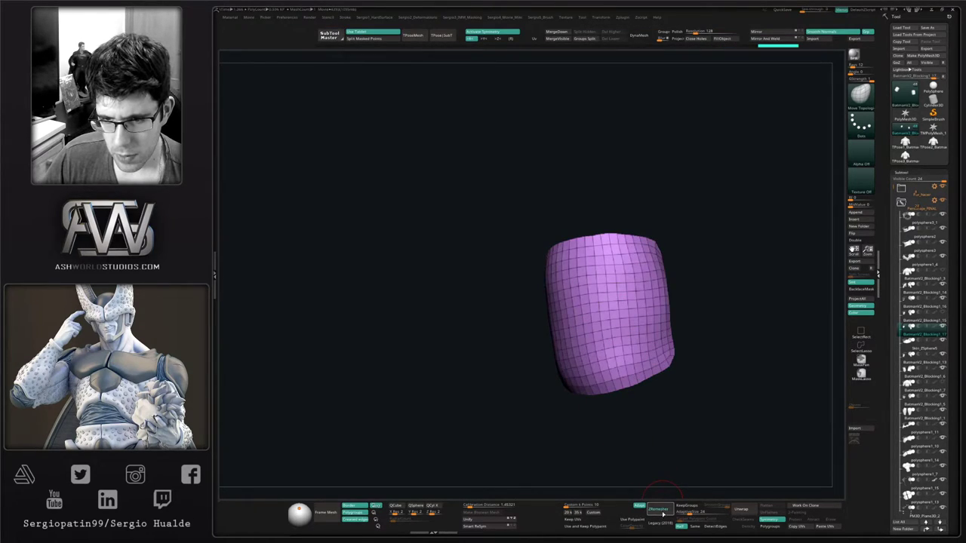
{"action": "left_click", "coordinate": [663, 514]}
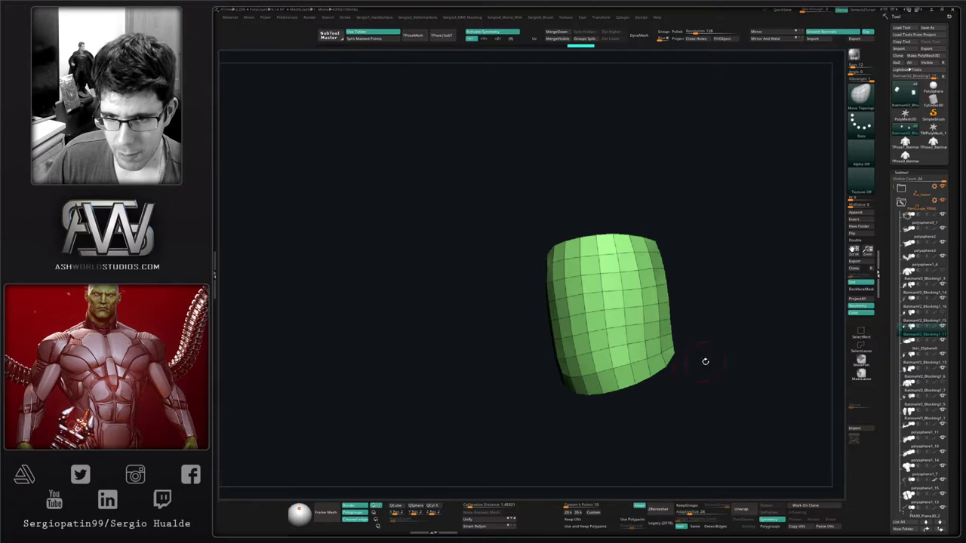
Stitch points at the arm panel's lower corner with ZModeler to form a single sharp corner
{"action": "mouse_move", "coordinate": [705, 363]}
{"action": "right_mouse_down"}
{"action": "mouse_move", "coordinate": [681, 399]}
{"action": "mouse_move", "coordinate": [648, 382]}
{"action": "right_mouse_up"}
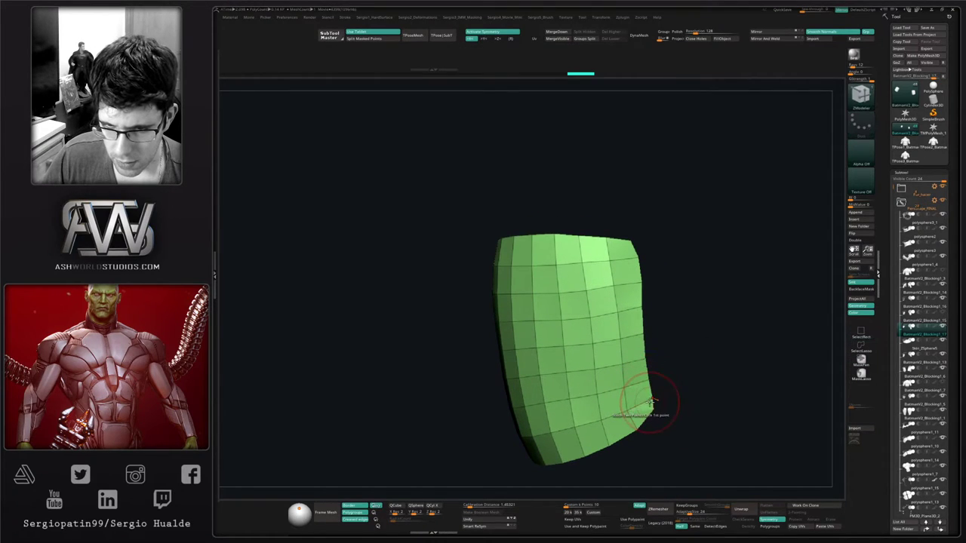
{"action": "key", "text": "space"}
{"action": "key", "text": "space"}
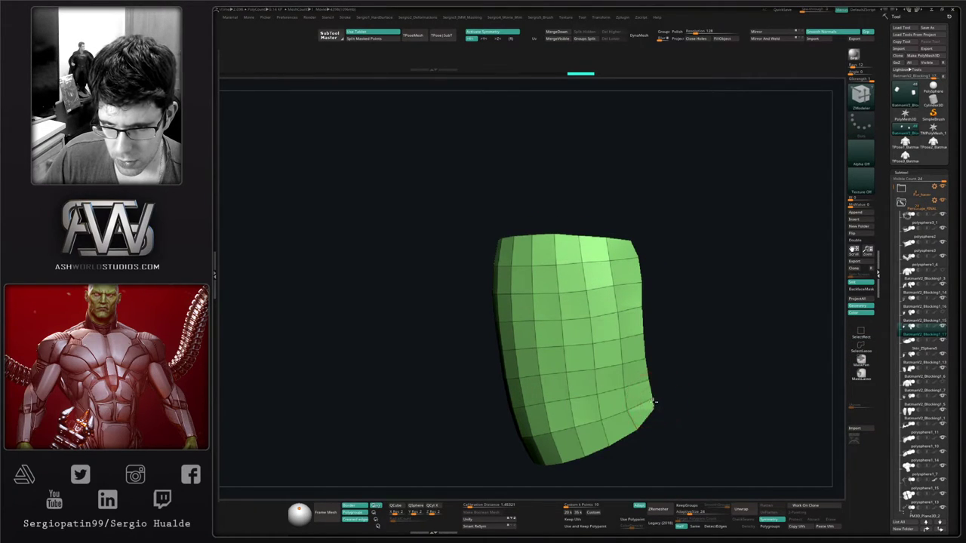
{"action": "left_click", "coordinate": [641, 430]}
{"action": "left_click", "coordinate": [653, 412]}
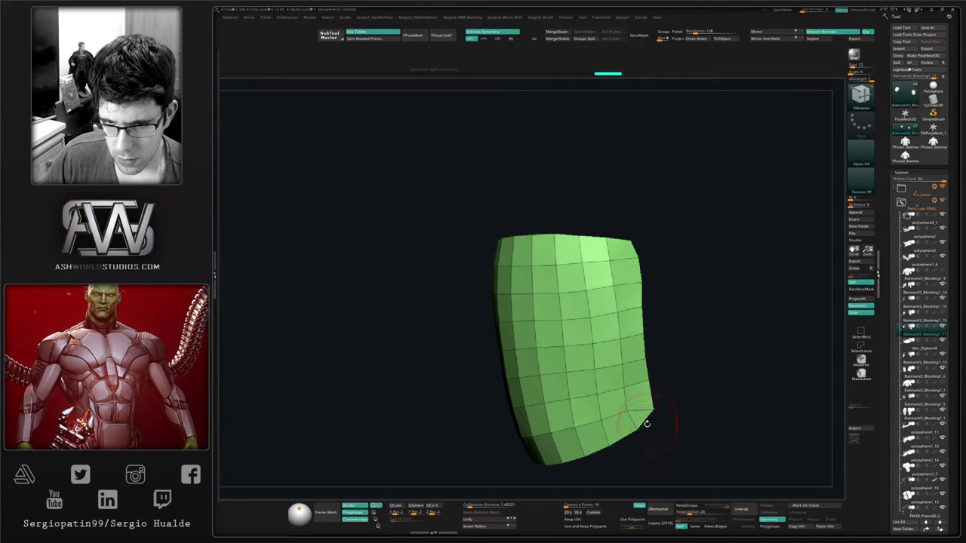
{"action": "left_click", "coordinate": [649, 412]}
{"action": "left_click", "coordinate": [640, 427]}
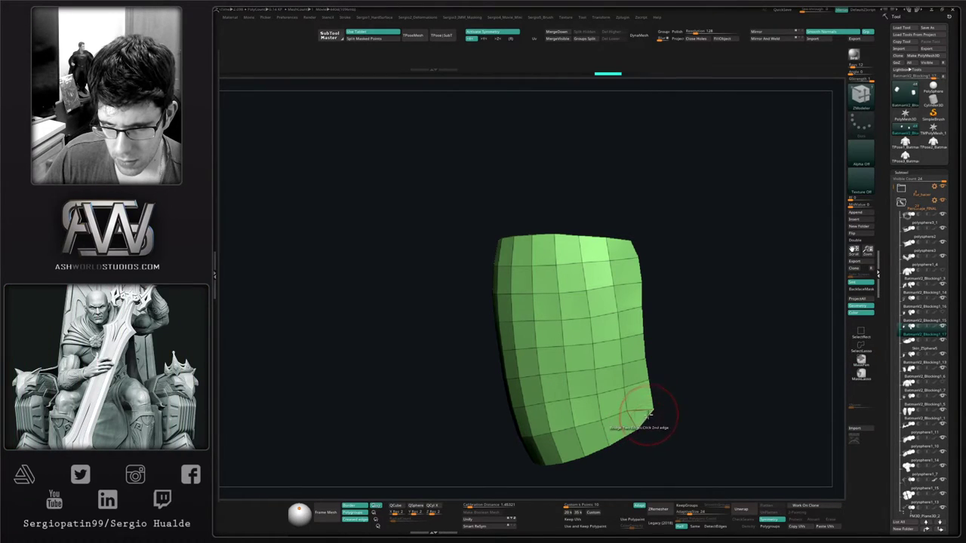
{"action": "left_click", "coordinate": [652, 409]}
Stitch the points at the arm panel's upper corner to form a matching sharp corner
{"action": "right_click_drag", "start_coordinate": [646, 361], "coordinate": [670, 412], "text": "alt"}
{"action": "left_click", "coordinate": [661, 308]}
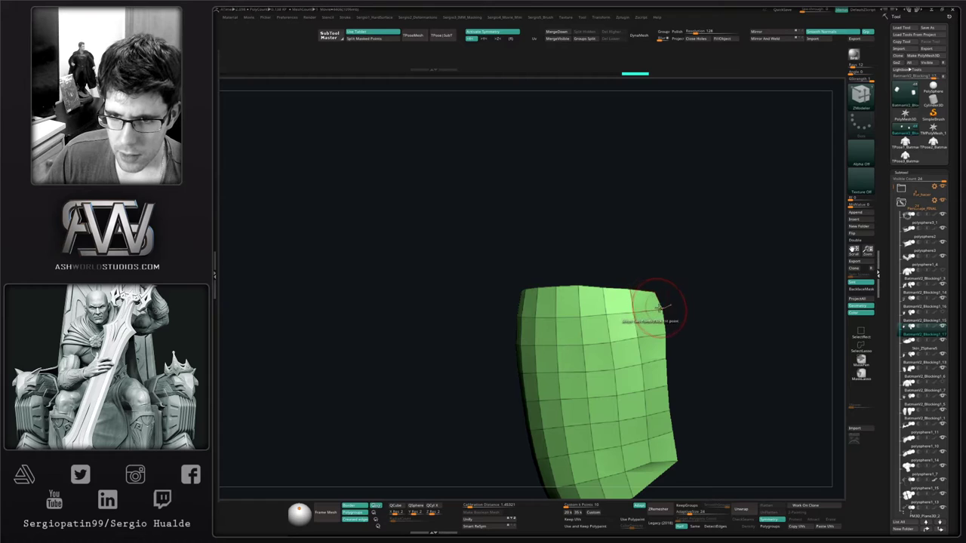
{"action": "left_click", "coordinate": [656, 293]}
{"action": "left_click", "coordinate": [632, 289]}
{"action": "left_click", "coordinate": [654, 292]}
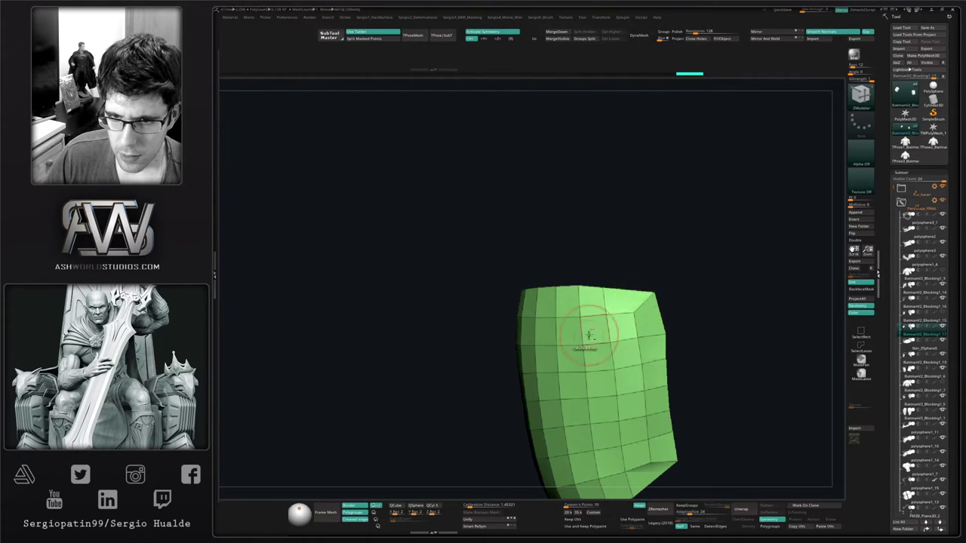
Switch to the Move brush and show the new panel against the suit together with the original upper arm subtool
{"action": "right_click_drag", "start_coordinate": [588, 335], "coordinate": [658, 345]}
{"action": "key", "text": "b"}
{"action": "key", "text": "m"}
{"action": "key", "text": "v"}
{"action": "left_click_drag", "start_coordinate": [547, 282], "coordinate": [546, 289]}
{"action": "right_click_drag", "start_coordinate": [549, 407], "coordinate": [557, 332], "text": "alt"}
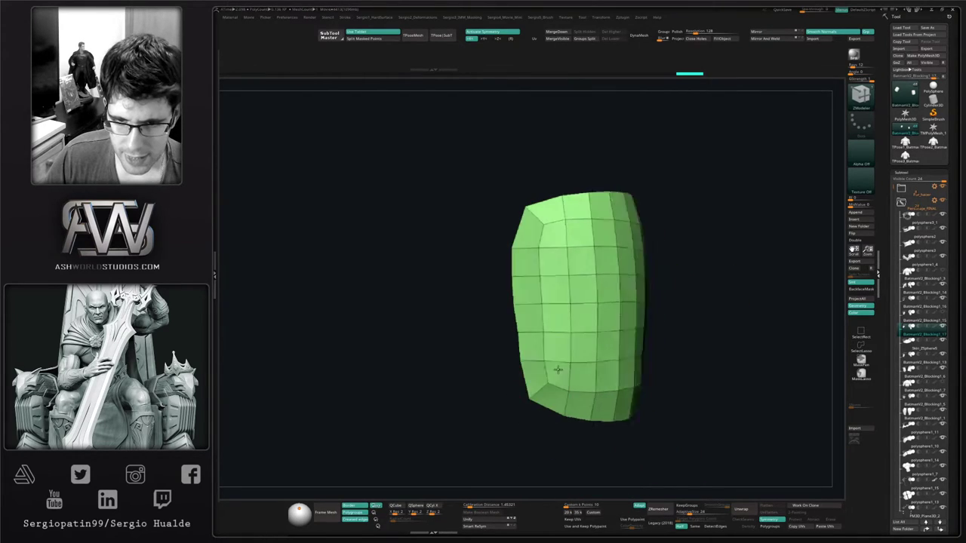
{"action": "right_click_drag", "start_coordinate": [556, 369], "coordinate": [565, 370]}
{"action": "key", "text": "alt+s"}
{"action": "right_click_drag", "start_coordinate": [705, 353], "coordinate": [686, 364]}
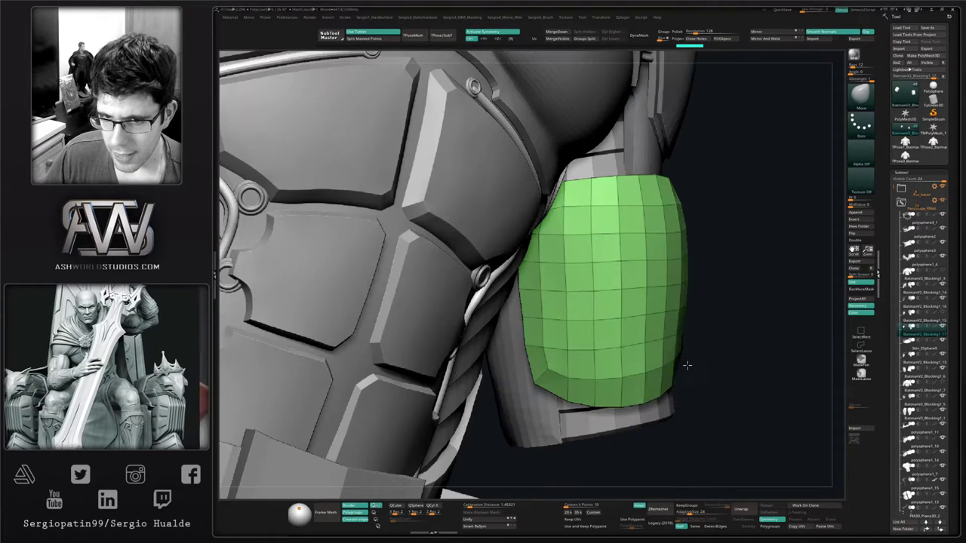
{"action": "right_click_drag", "start_coordinate": [564, 378], "coordinate": [545, 372]}
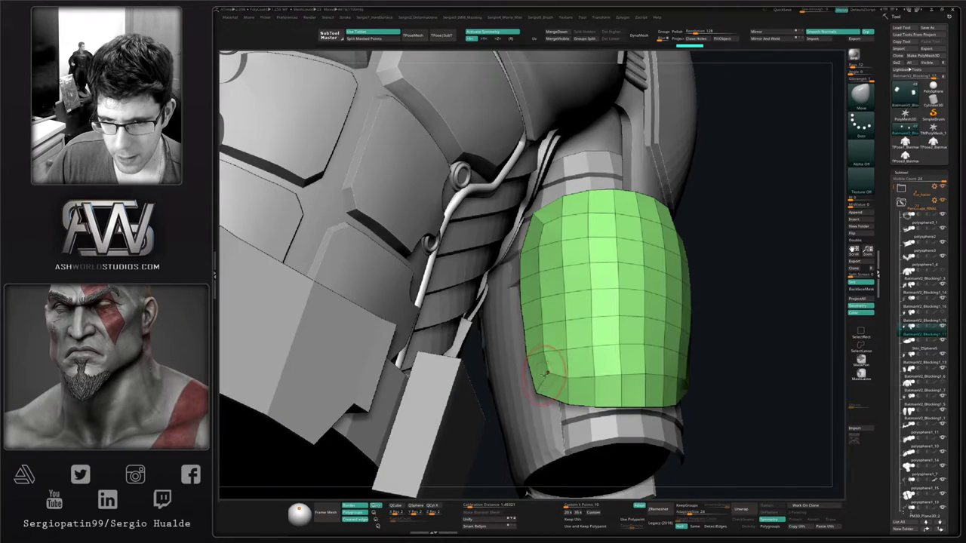
{"action": "left_click", "coordinate": [942, 313]}
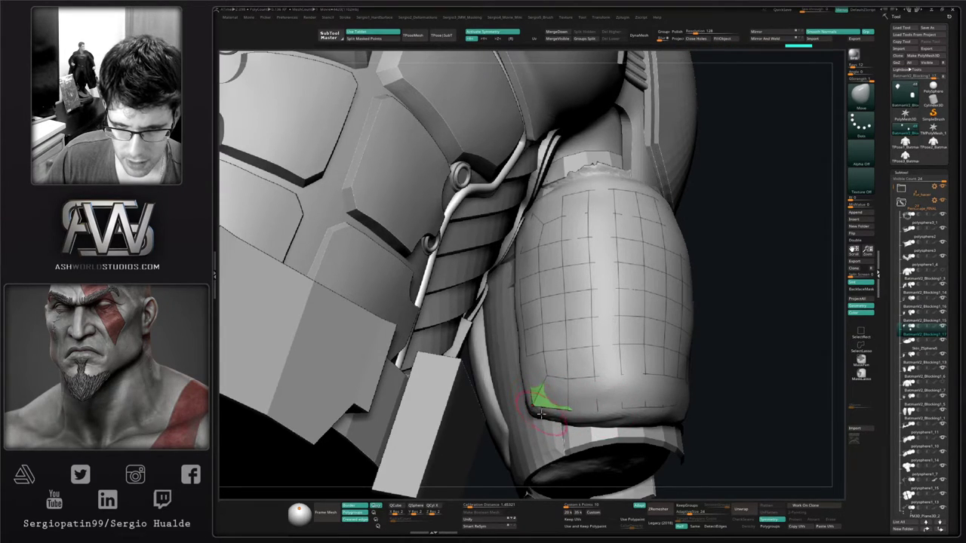
Pull the panel's lower edge and lower corners out to the original arm piece's bottom border with the Move brush
{"action": "right_click_drag", "start_coordinate": [541, 414], "coordinate": [541, 388]}
{"action": "left_click_drag", "start_coordinate": [541, 388], "coordinate": [536, 403]}
{"action": "right_click_drag", "start_coordinate": [575, 405], "coordinate": [602, 408]}
{"action": "key", "text": "s"}
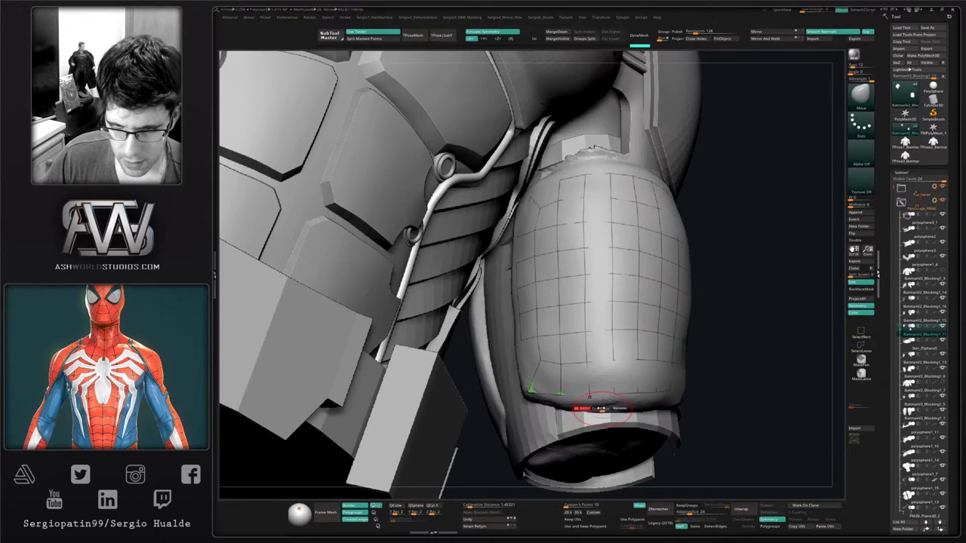
{"action": "mouse_move", "coordinate": [602, 408]}
{"action": "left_mouse_down"}
{"action": "mouse_move", "coordinate": [617, 397]}
{"action": "mouse_move", "coordinate": [588, 400]}
{"action": "mouse_move", "coordinate": [642, 402]}
{"action": "left_mouse_up"}
{"action": "right_click_drag", "start_coordinate": [650, 402], "coordinate": [688, 379]}
{"action": "left_click_drag", "start_coordinate": [685, 383], "coordinate": [684, 390]}
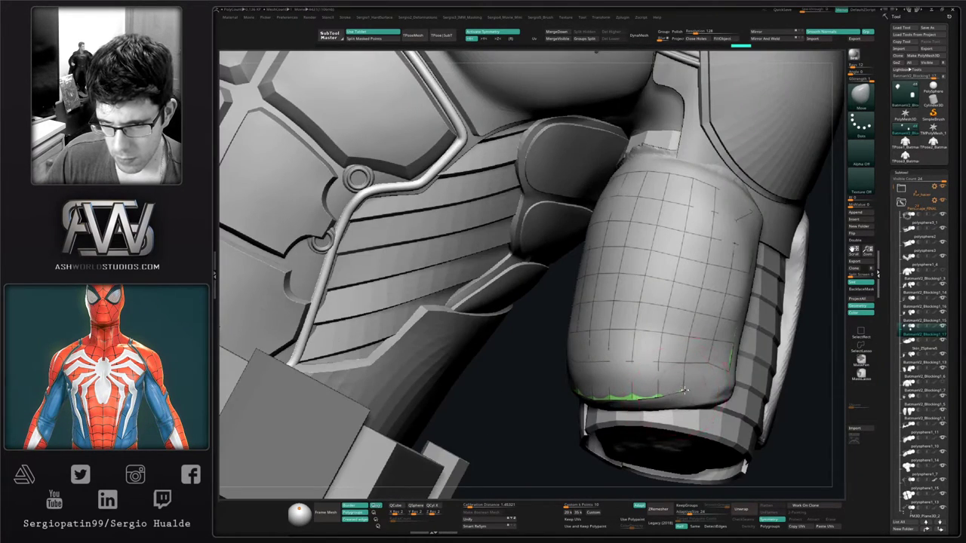
{"action": "mouse_move", "coordinate": [720, 393]}
{"action": "right_mouse_down"}
{"action": "mouse_move", "coordinate": [698, 375]}
{"action": "mouse_move", "coordinate": [708, 383]}
{"action": "right_mouse_up"}
{"action": "left_click_drag", "start_coordinate": [710, 382], "coordinate": [715, 378]}
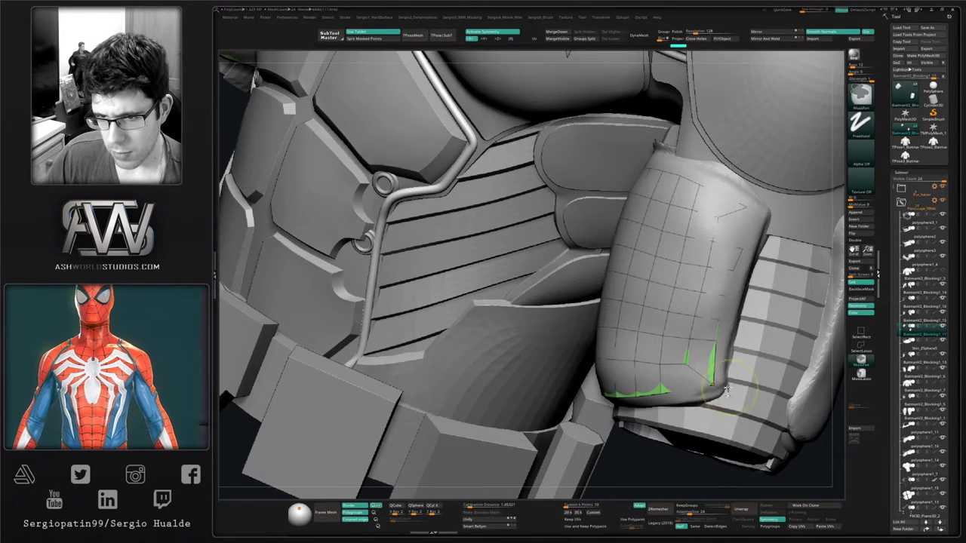
Pull the panel's vertical side edge and upper corner out to the arm piece's side border
{"action": "right_click_drag", "start_coordinate": [715, 377], "coordinate": [704, 362], "text": "ctrl"}
{"action": "right_click_drag", "start_coordinate": [705, 363], "coordinate": [717, 371]}
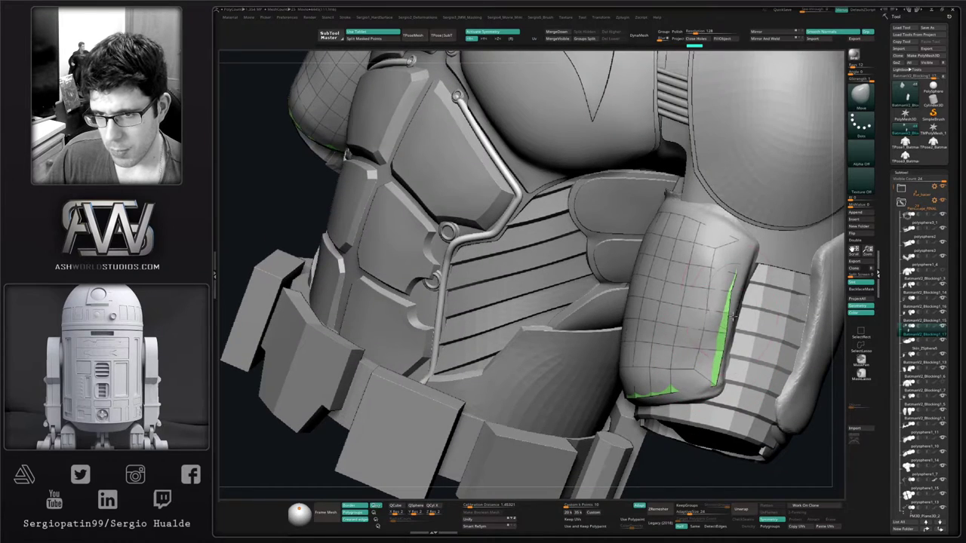
{"action": "mouse_move", "coordinate": [751, 238]}
{"action": "left_mouse_down"}
{"action": "mouse_move", "coordinate": [768, 243]}
{"action": "mouse_move", "coordinate": [745, 274]}
{"action": "left_mouse_up"}
{"action": "key", "text": "s"}
{"action": "right_click_drag", "start_coordinate": [757, 293], "coordinate": [744, 282]}
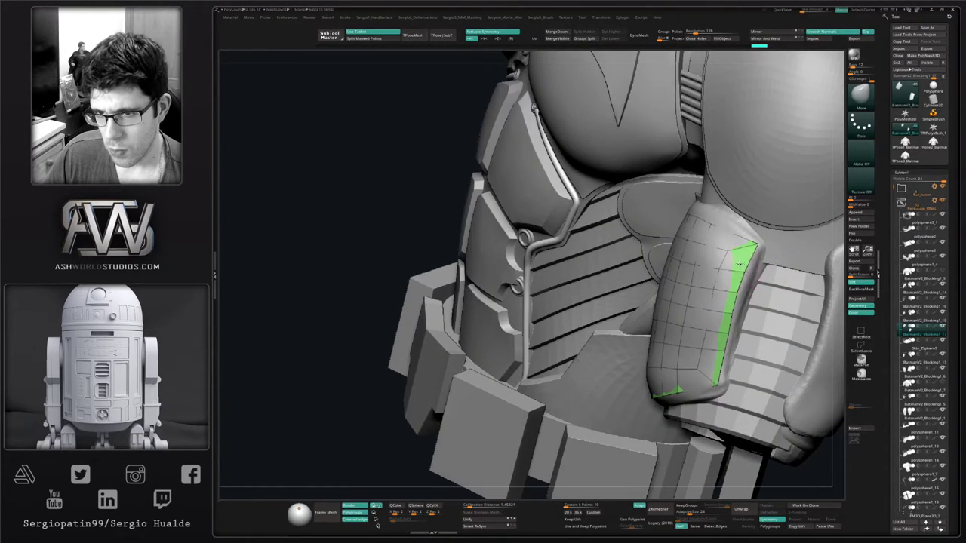
{"action": "right_click_drag", "start_coordinate": [719, 374], "coordinate": [702, 347]}
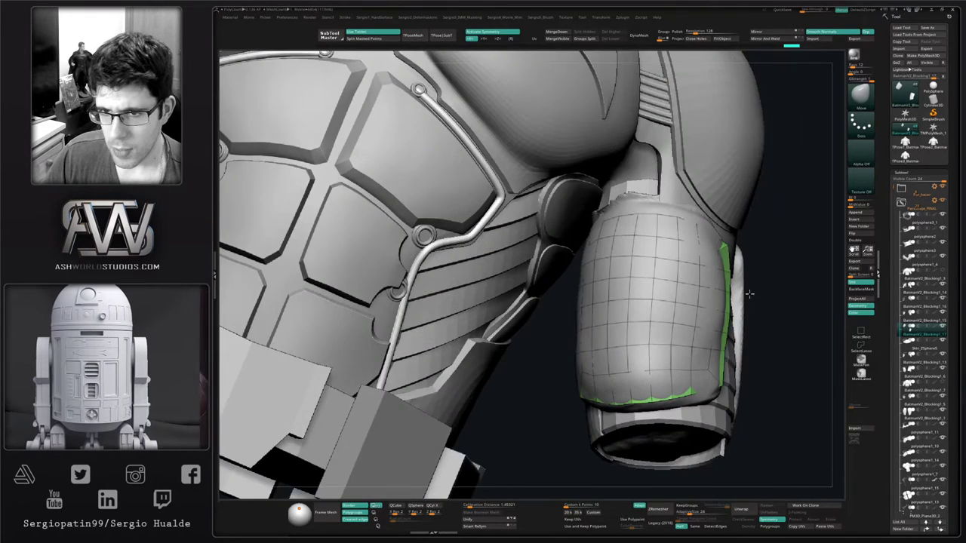
Raise the panel's upper edge and inner upper corner to match the top border of the original arm piece
{"action": "right_click_drag", "start_coordinate": [749, 293], "coordinate": [698, 332]}
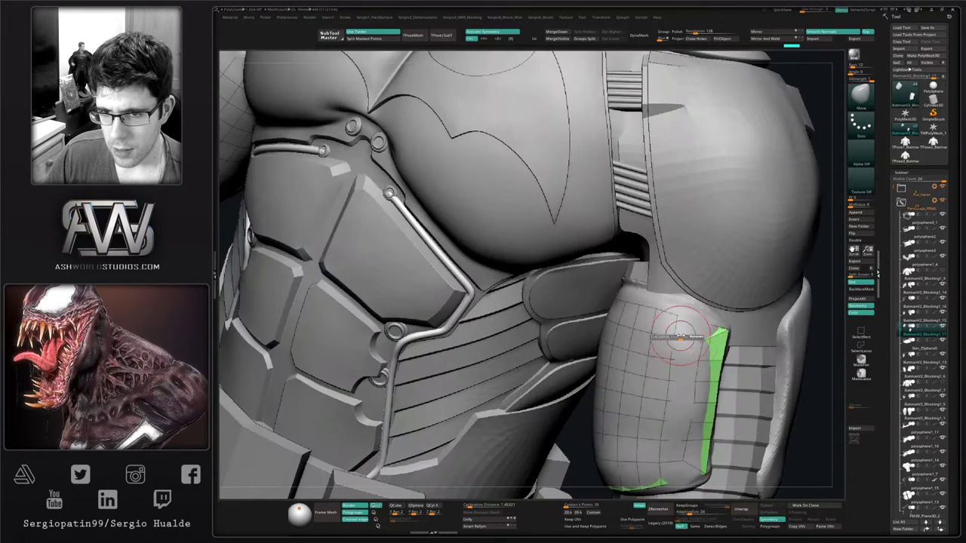
{"action": "right_click_drag", "start_coordinate": [628, 321], "coordinate": [653, 317]}
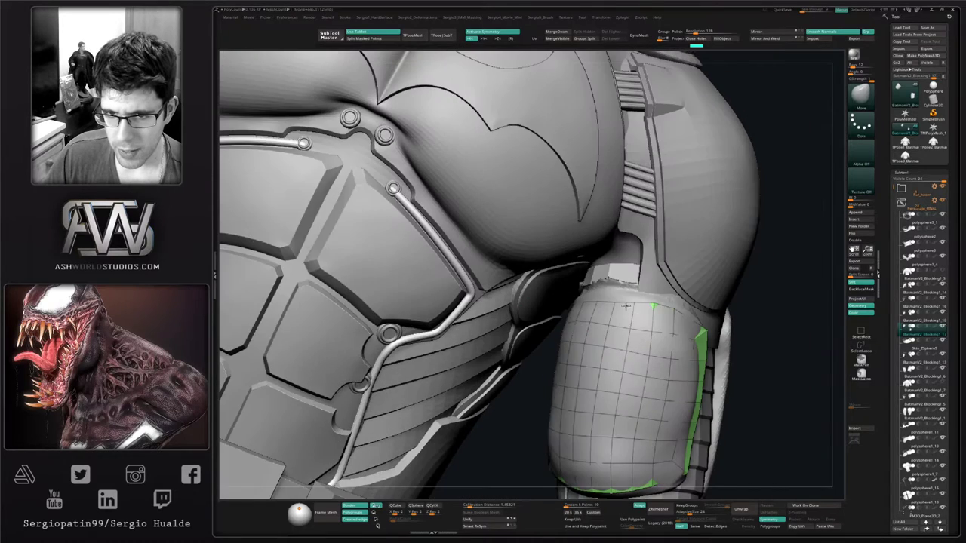
{"action": "left_click_drag", "start_coordinate": [602, 311], "coordinate": [605, 304]}
{"action": "right_click_drag", "start_coordinate": [606, 306], "coordinate": [628, 305]}
{"action": "left_click_drag", "start_coordinate": [592, 300], "coordinate": [587, 296]}
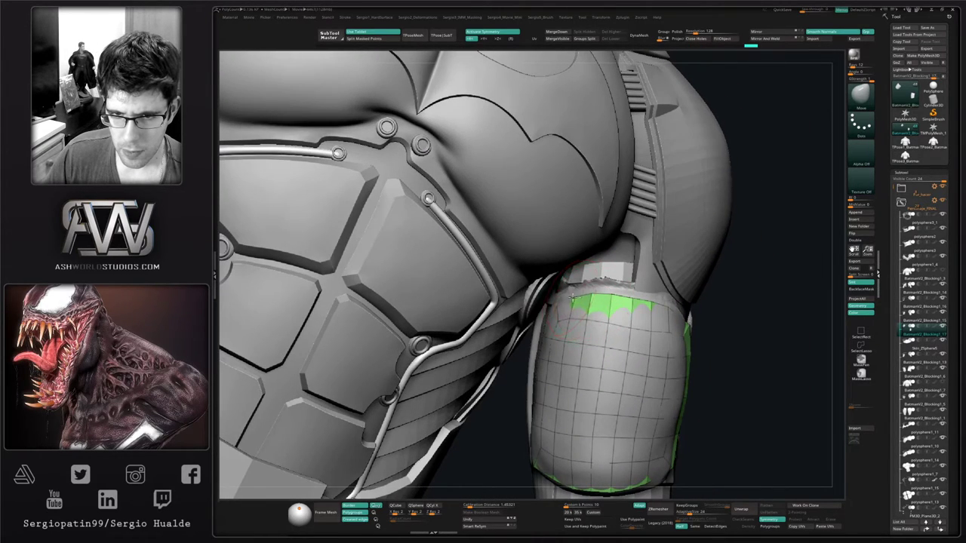
{"action": "right_click_drag", "start_coordinate": [546, 314], "coordinate": [559, 307]}
{"action": "left_click_drag", "start_coordinate": [560, 307], "coordinate": [557, 304]}
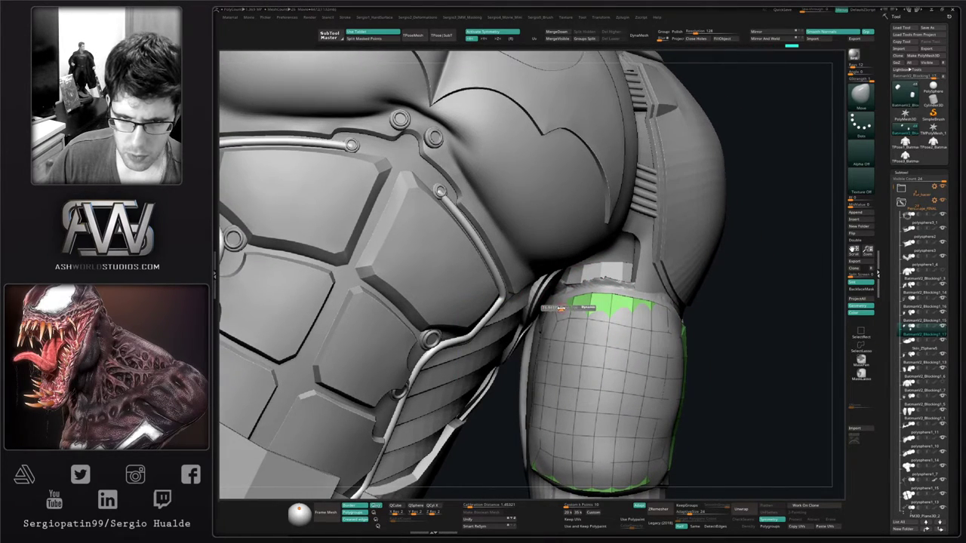
Isolate the upper arm panel, nudge its inner side edge, and smooth its polygon grid along that side and across the middle
{"action": "mouse_move", "coordinate": [578, 327]}
{"action": "right_mouse_down"}
{"action": "mouse_move", "coordinate": [573, 302]}
{"action": "mouse_move", "coordinate": [529, 324]}
{"action": "right_mouse_up"}
{"action": "key", "text": "alt+s"}
{"action": "left_click_drag", "start_coordinate": [530, 330], "coordinate": [527, 332]}
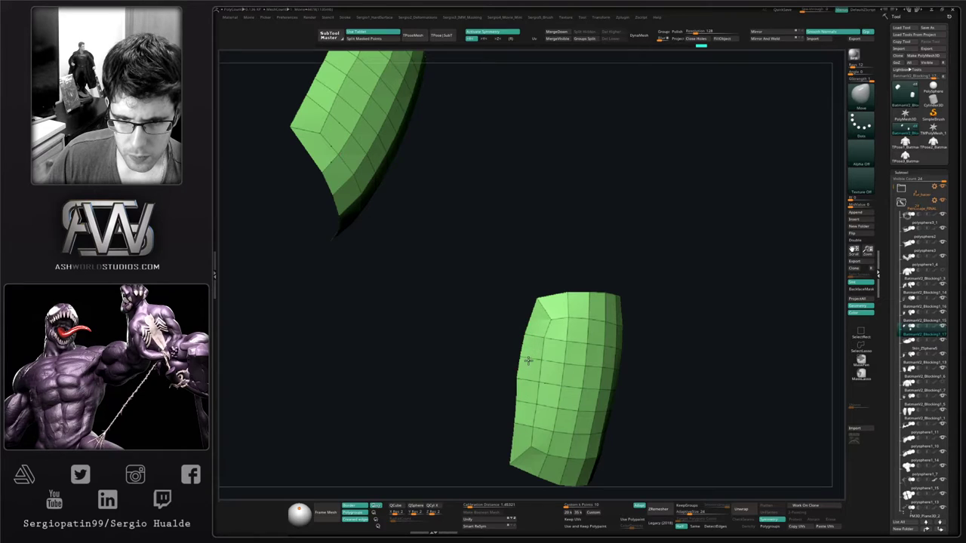
{"action": "right_click_drag", "start_coordinate": [528, 360], "coordinate": [530, 400]}
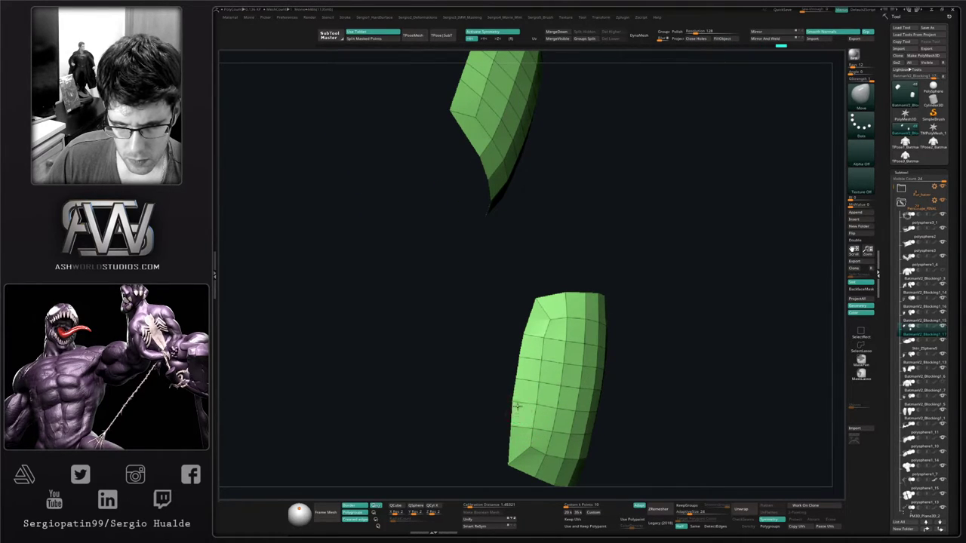
{"action": "left_click_drag", "start_coordinate": [558, 313], "coordinate": [549, 424], "text": "shift"}
{"action": "right_click_drag", "start_coordinate": [604, 414], "coordinate": [572, 408]}
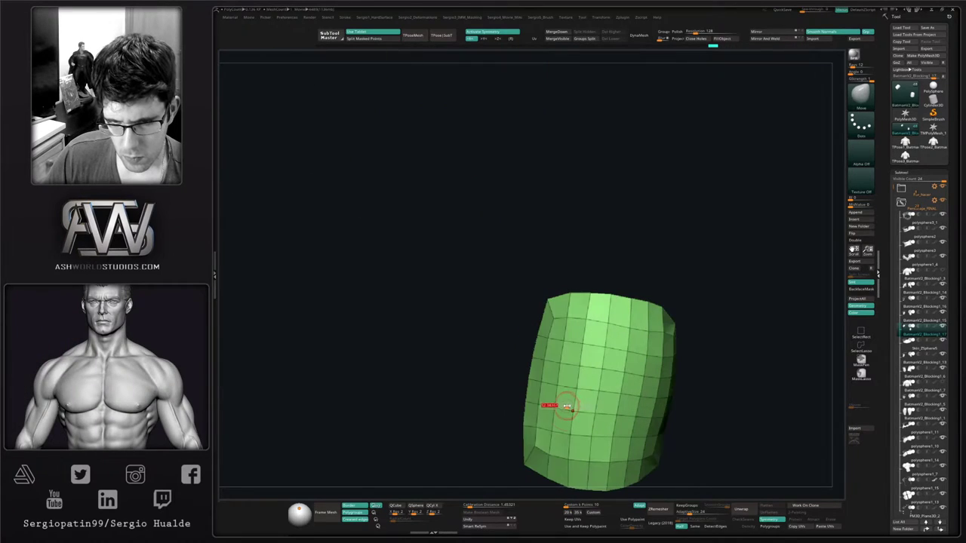
{"action": "mouse_move", "coordinate": [601, 370]}
{"action": "left_mouse_down", "text": "shift"}
{"action": "mouse_move", "coordinate": [612, 388]}
{"action": "mouse_move", "coordinate": [623, 376]}
{"action": "left_mouse_up", "text": "shift"}
{"action": "mouse_move", "coordinate": [624, 376]}
{"action": "right_mouse_down"}
{"action": "mouse_move", "coordinate": [636, 375]}
{"action": "mouse_move", "coordinate": [641, 418]}
{"action": "mouse_move", "coordinate": [632, 429]}
{"action": "right_mouse_up"}
Enlarge the Move brush and pull the panel's outer side edge slightly inward to even out its curve
{"action": "key", "text": "s"}
{"action": "left_click_drag", "start_coordinate": [632, 433], "coordinate": [617, 435]}
{"action": "mouse_move", "coordinate": [627, 438]}
{"action": "right_mouse_down", "text": "ctrl"}
{"action": "mouse_move", "coordinate": [607, 359]}
{"action": "mouse_move", "coordinate": [607, 392]}
{"action": "mouse_move", "coordinate": [601, 369]}
{"action": "right_mouse_up", "text": "ctrl"}
{"action": "key", "text": "s"}
{"action": "left_click_drag", "start_coordinate": [601, 368], "coordinate": [605, 357]}
{"action": "mouse_move", "coordinate": [605, 358]}
{"action": "right_mouse_down"}
{"action": "mouse_move", "coordinate": [612, 377]}
{"action": "mouse_move", "coordinate": [612, 365]}
{"action": "right_mouse_up"}
{"action": "mouse_move", "coordinate": [652, 390]}
{"action": "right_mouse_down"}
{"action": "mouse_move", "coordinate": [637, 377]}
{"action": "mouse_move", "coordinate": [657, 339]}
{"action": "mouse_move", "coordinate": [679, 338]}
{"action": "right_mouse_up"}
{"action": "left_click_drag", "start_coordinate": [643, 336], "coordinate": [636, 335]}
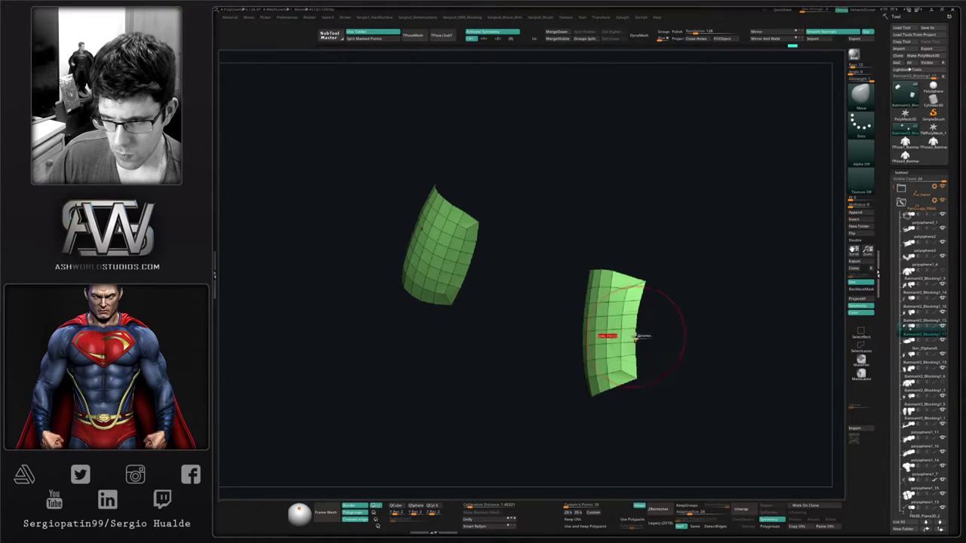
{"action": "mouse_move", "coordinate": [636, 338]}
{"action": "right_mouse_down"}
{"action": "mouse_move", "coordinate": [638, 354]}
{"action": "mouse_move", "coordinate": [633, 340]}
{"action": "right_mouse_up"}
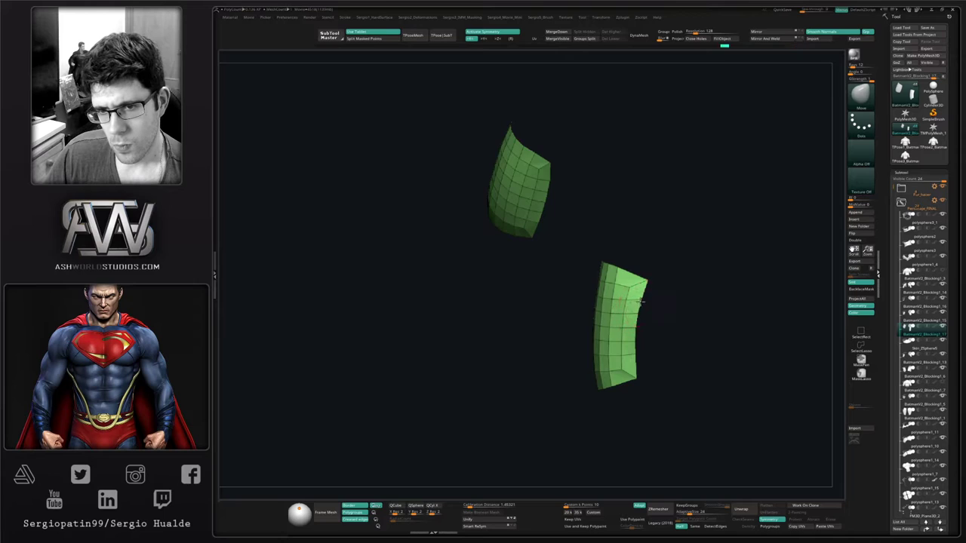
{"action": "left_click_drag", "start_coordinate": [640, 303], "coordinate": [637, 304]}
{"action": "mouse_move", "coordinate": [637, 332]}
{"action": "right_mouse_down"}
{"action": "mouse_move", "coordinate": [662, 360]}
{"action": "mouse_move", "coordinate": [639, 384]}
{"action": "right_mouse_up"}
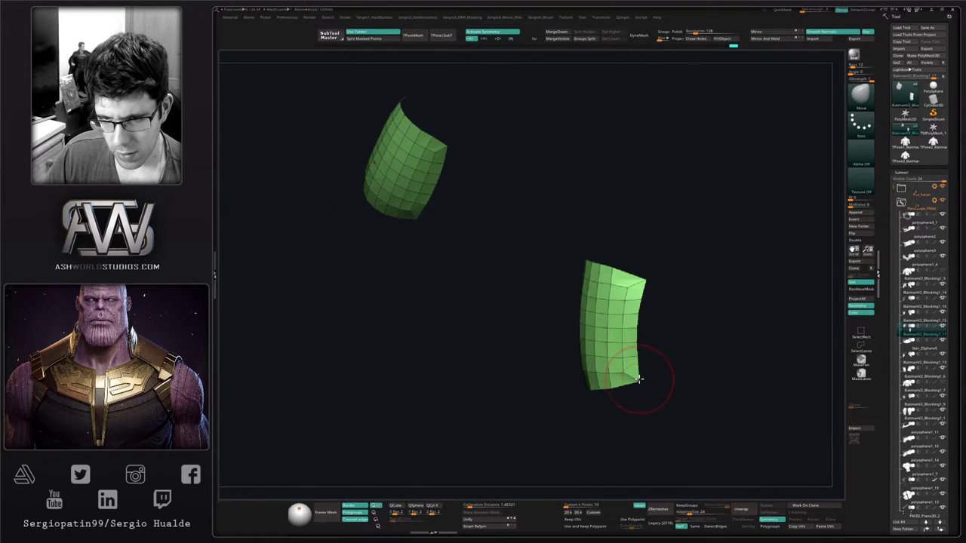
Show the suit again and adjust the panel's lower and upper outer corners to the arm piece's border with the Move brush
{"action": "key", "text": "alt+s"}
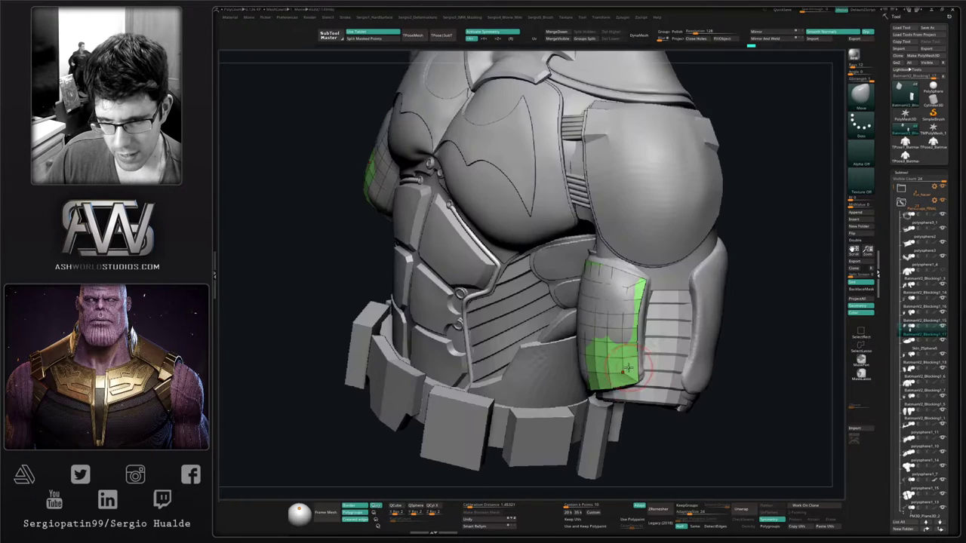
{"action": "left_click_drag", "start_coordinate": [636, 382], "coordinate": [634, 377]}
{"action": "mouse_move", "coordinate": [637, 373]}
{"action": "right_mouse_down"}
{"action": "mouse_move", "coordinate": [645, 377]}
{"action": "mouse_move", "coordinate": [630, 364]}
{"action": "mouse_move", "coordinate": [646, 308]}
{"action": "right_mouse_up"}
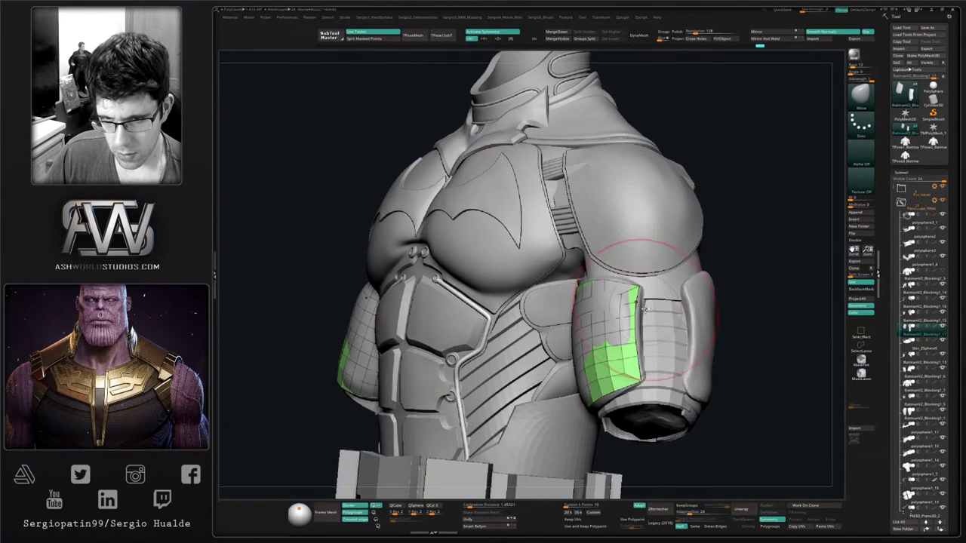
{"action": "left_click_drag", "start_coordinate": [634, 279], "coordinate": [633, 275]}
{"action": "mouse_move", "coordinate": [633, 276]}
{"action": "right_mouse_down"}
{"action": "mouse_move", "coordinate": [641, 314]}
{"action": "mouse_move", "coordinate": [634, 276]}
{"action": "right_mouse_up"}
{"action": "left_click_drag", "start_coordinate": [621, 269], "coordinate": [634, 309]}
{"action": "right_click_drag", "start_coordinate": [634, 308], "coordinate": [637, 281]}
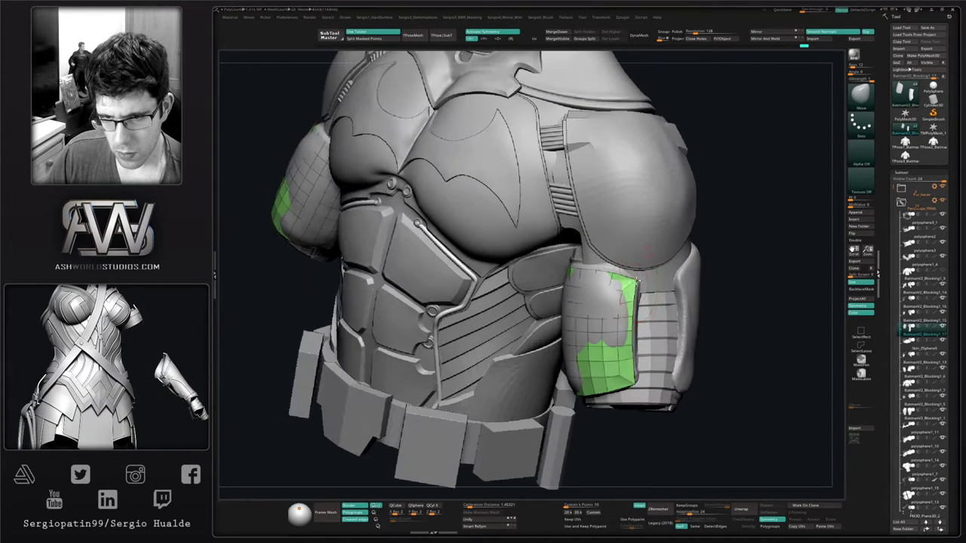
Isolate the panel, lasso-mask its interior faces up to the outermost border row, and invert the mask
{"action": "key", "text": "alt+s"}
{"action": "mouse_move", "coordinate": [642, 398]}
{"action": "right_mouse_down"}
{"action": "mouse_move", "coordinate": [655, 401]}
{"action": "mouse_move", "coordinate": [631, 378]}
{"action": "right_mouse_up"}
{"action": "mouse_move", "coordinate": [577, 303]}
{"action": "right_mouse_down", "text": "ctrl"}
{"action": "mouse_move", "coordinate": [575, 323]}
{"action": "mouse_move", "coordinate": [586, 313]}
{"action": "right_mouse_up", "text": "ctrl"}
{"action": "key", "text": "bracketleft"}
{"action": "key", "text": "bracketleft"}
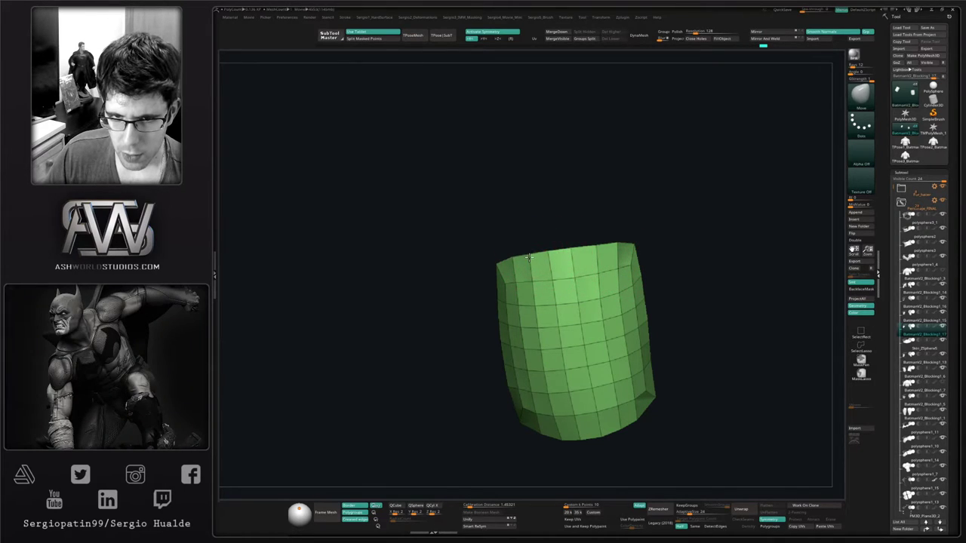
{"action": "right_click_drag", "start_coordinate": [576, 293], "coordinate": [606, 260]}
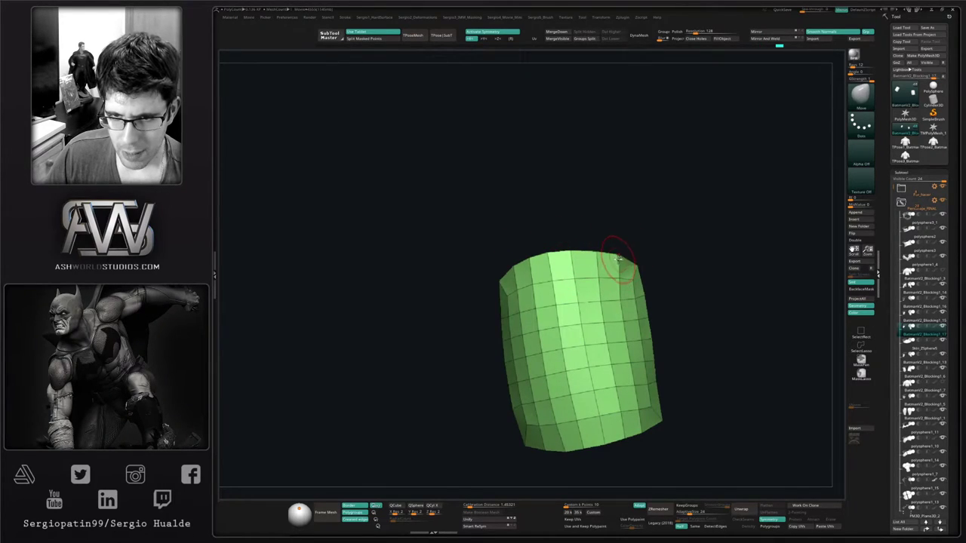
{"action": "mouse_move", "coordinate": [636, 277]}
{"action": "left_mouse_down", "text": "ctrl"}
{"action": "mouse_move", "coordinate": [561, 268]}
{"action": "mouse_move", "coordinate": [505, 292]}
{"action": "left_mouse_up", "text": "ctrl"}
{"action": "key", "text": "ctrl+z"}
{"action": "left_click", "coordinate": [861, 374], "text": "ctrl"}
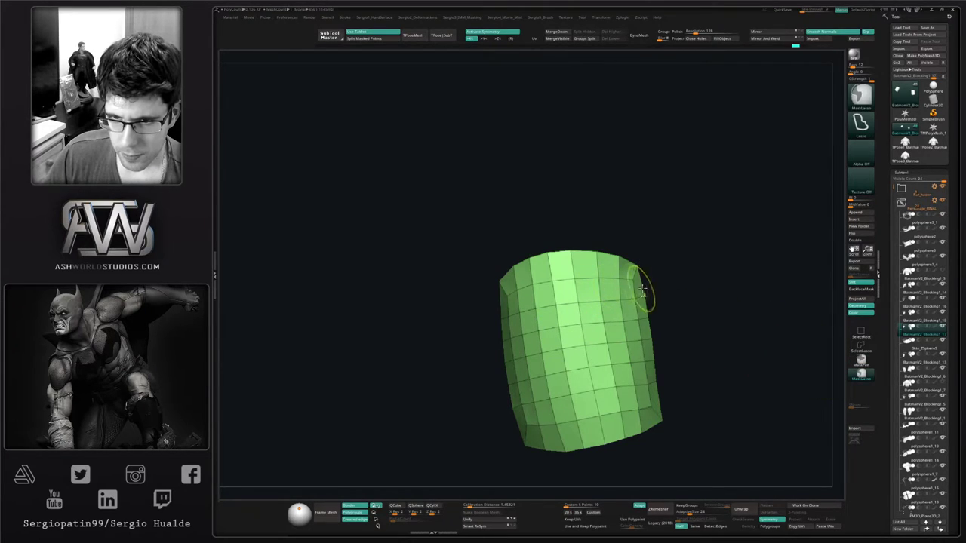
{"action": "mouse_move", "coordinate": [659, 279]}
{"action": "left_mouse_down", "text": "ctrl"}
{"action": "mouse_move", "coordinate": [604, 262]}
{"action": "mouse_move", "coordinate": [506, 285]}
{"action": "mouse_move", "coordinate": [505, 329]}
{"action": "mouse_move", "coordinate": [534, 432]}
{"action": "mouse_move", "coordinate": [630, 436]}
{"action": "mouse_move", "coordinate": [652, 411]}
{"action": "left_mouse_up", "text": "ctrl"}
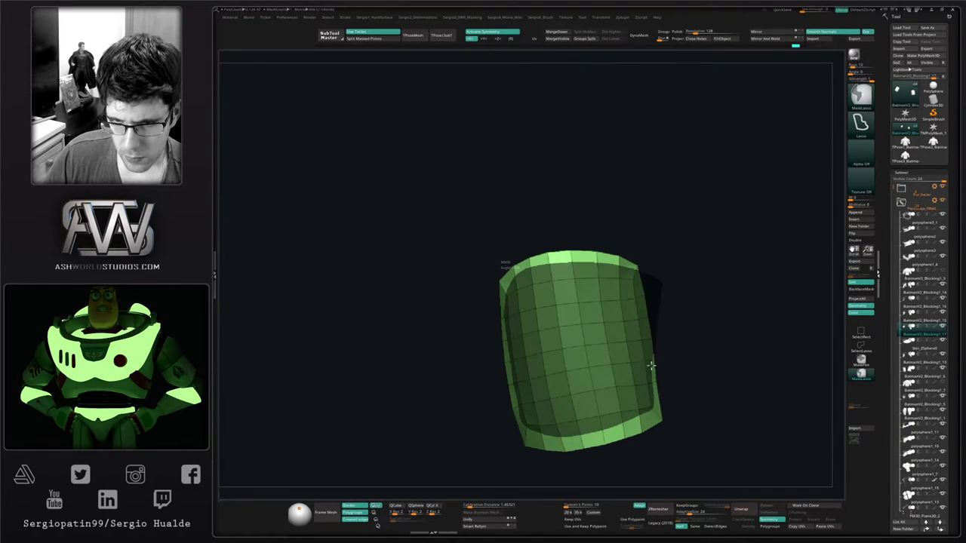
{"action": "left_click_drag", "start_coordinate": [640, 290], "coordinate": [653, 285], "text": "ctrl"}
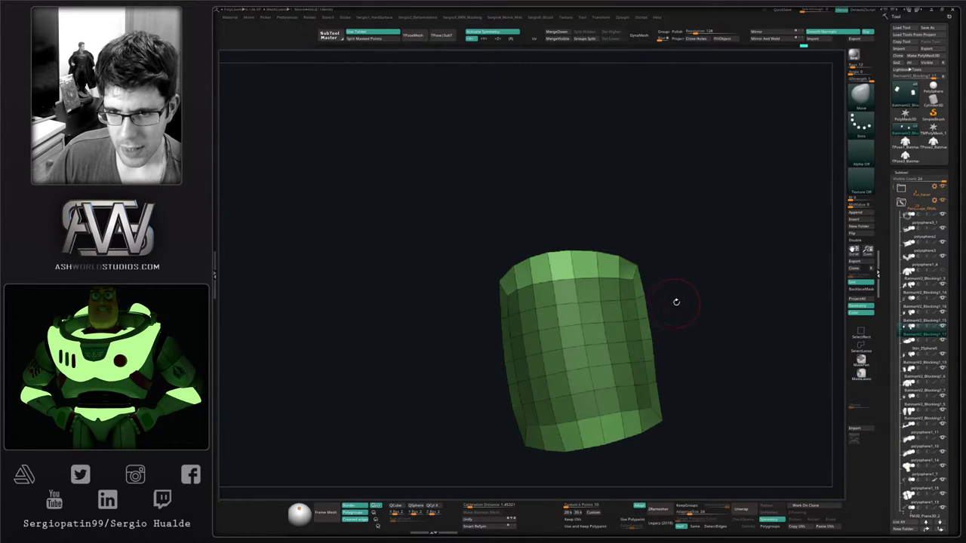
{"action": "left_click", "coordinate": [672, 310], "text": "ctrl"}
Pull the panel's interior outward with a large Move brush to give it volume above its border row
{"action": "mouse_move", "coordinate": [671, 312]}
{"action": "right_mouse_down", "text": "ctrl"}
{"action": "mouse_move", "coordinate": [596, 329]}
{"action": "mouse_move", "coordinate": [580, 375]}
{"action": "mouse_move", "coordinate": [587, 367]}
{"action": "right_mouse_up", "text": "ctrl"}
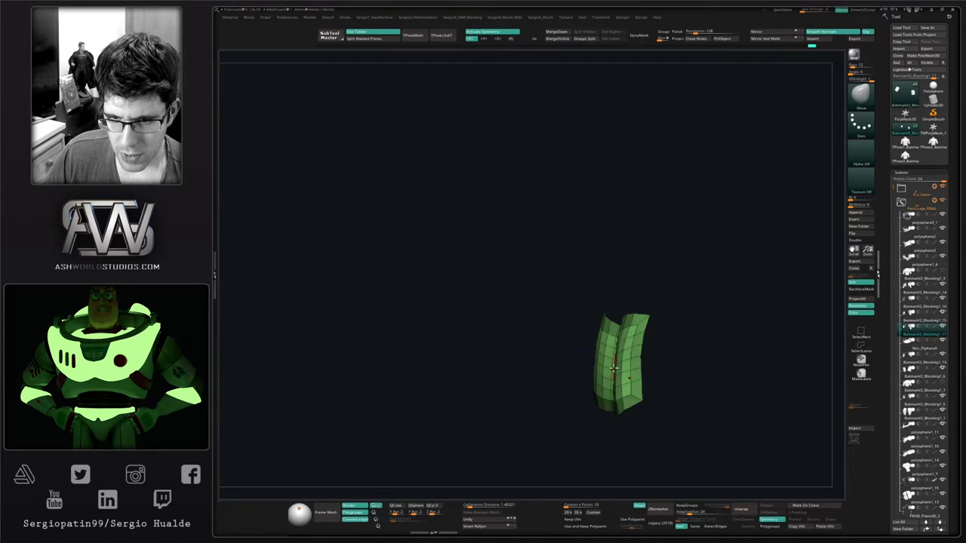
{"action": "key", "text": "s"}
{"action": "mouse_move", "coordinate": [618, 367]}
{"action": "left_mouse_down"}
{"action": "mouse_move", "coordinate": [639, 367]}
{"action": "mouse_move", "coordinate": [614, 360]}
{"action": "left_mouse_up"}
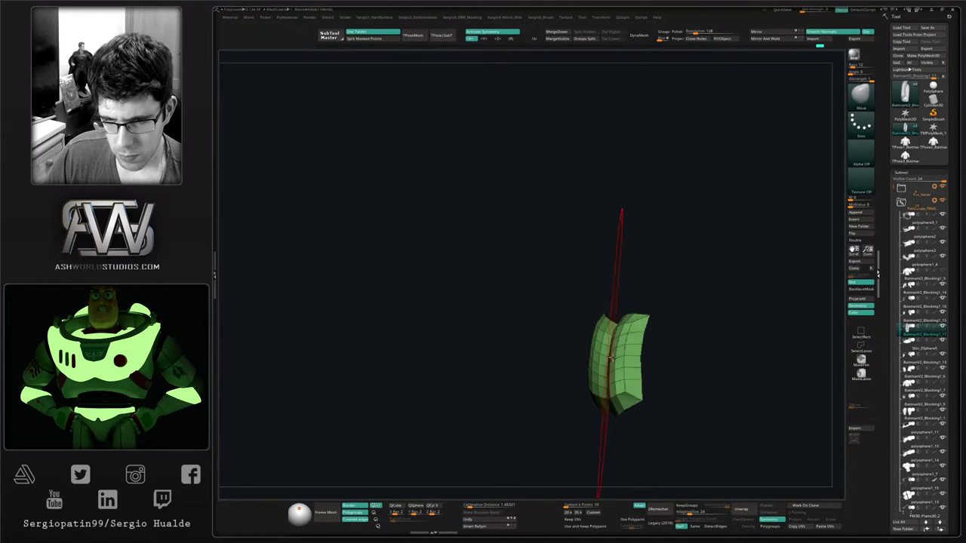
{"action": "mouse_move", "coordinate": [612, 359]}
{"action": "right_mouse_down"}
{"action": "mouse_move", "coordinate": [626, 342]}
{"action": "mouse_move", "coordinate": [577, 338]}
{"action": "right_mouse_up"}
{"action": "left_click_drag", "start_coordinate": [568, 332], "coordinate": [555, 325]}
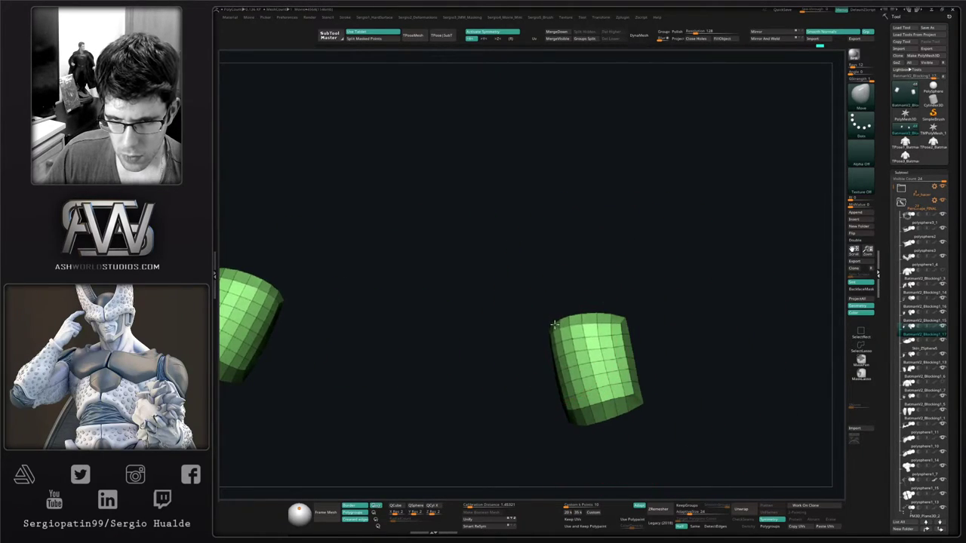
{"action": "right_click_drag", "start_coordinate": [616, 341], "coordinate": [612, 350]}
{"action": "left_click_drag", "start_coordinate": [619, 325], "coordinate": [628, 395]}
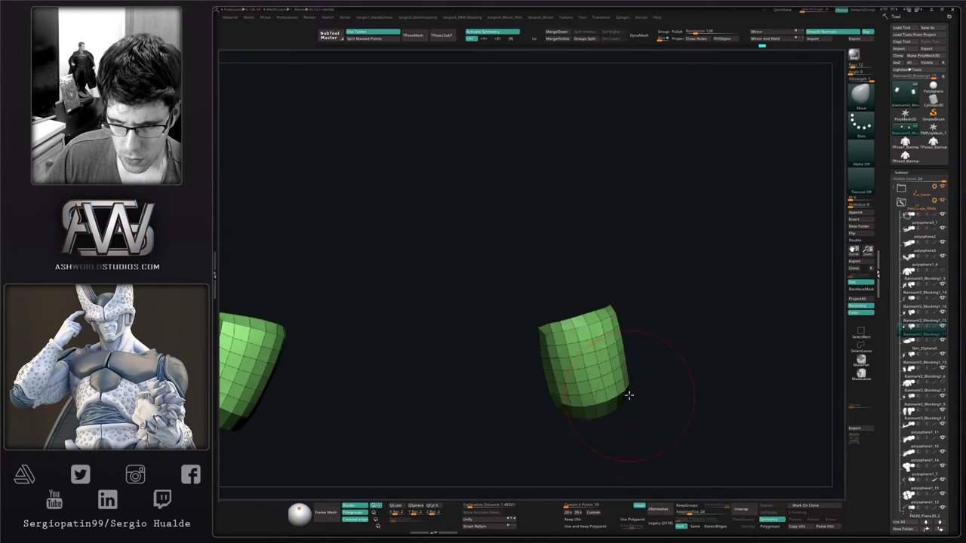
Shape the lower part of the panel's raised interior, moving its lower corners and lower edge into an even curve
{"action": "right_click_drag", "start_coordinate": [592, 403], "coordinate": [610, 392]}
{"action": "left_click_drag", "start_coordinate": [610, 392], "coordinate": [611, 403]}
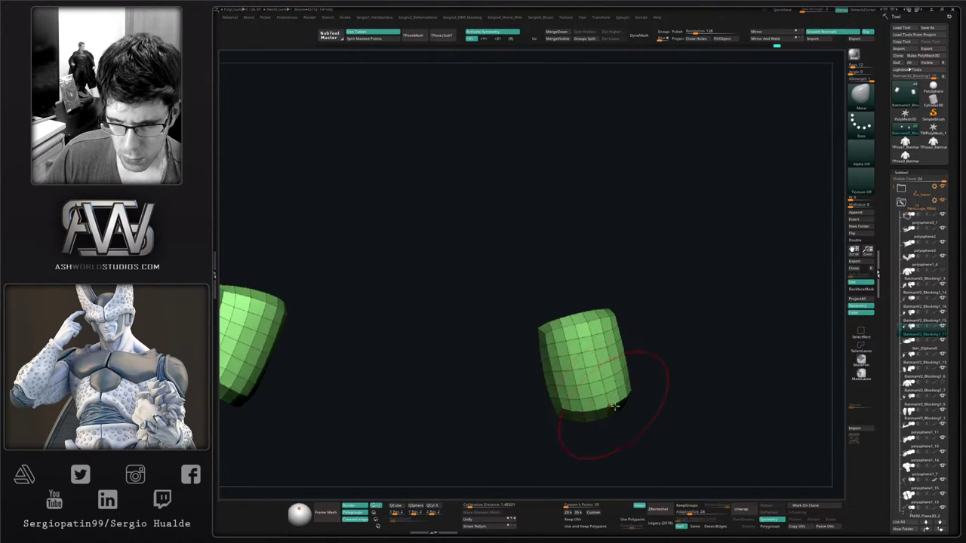
{"action": "right_click_drag", "start_coordinate": [611, 403], "coordinate": [617, 394]}
{"action": "left_click_drag", "start_coordinate": [613, 402], "coordinate": [610, 410]}
{"action": "right_click_drag", "start_coordinate": [613, 409], "coordinate": [609, 413]}
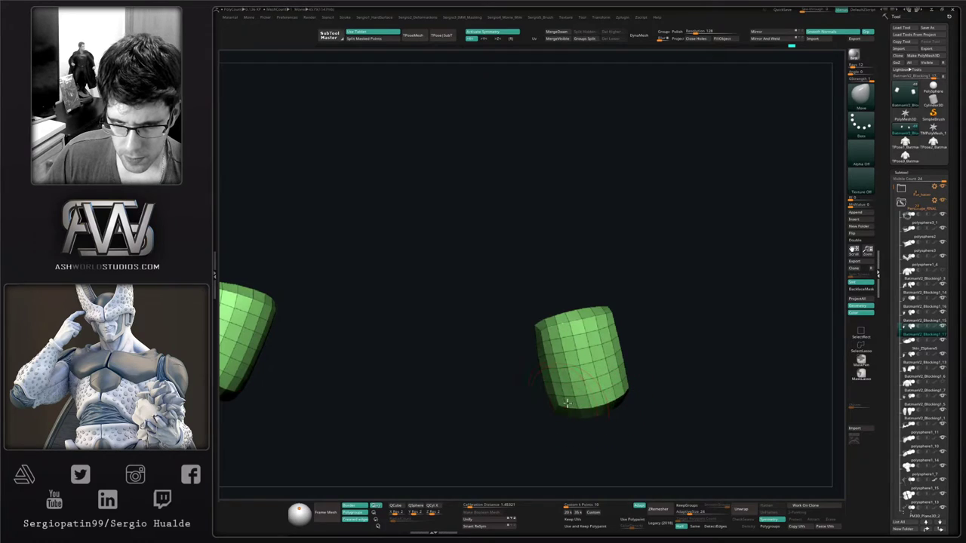
{"action": "left_click_drag", "start_coordinate": [554, 370], "coordinate": [559, 370]}
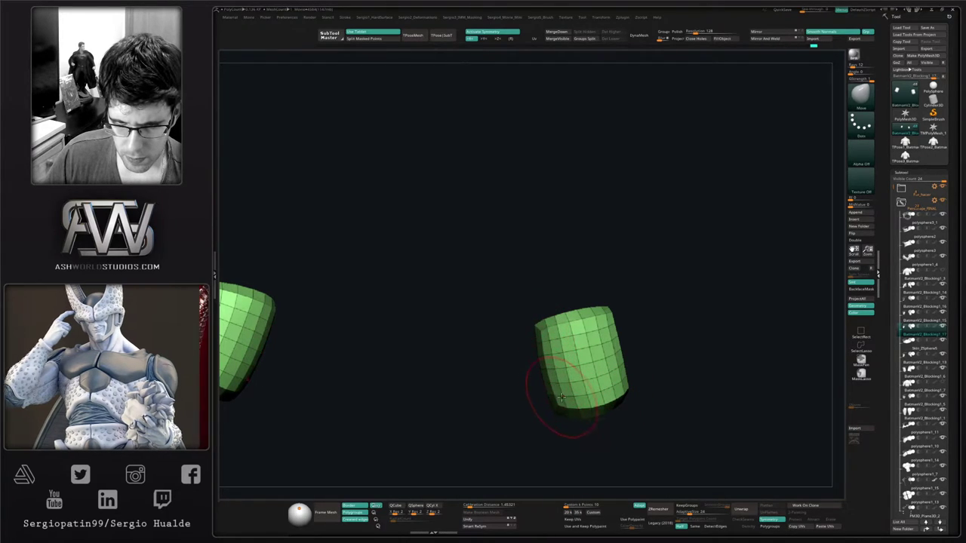
{"action": "right_click_drag", "start_coordinate": [565, 399], "coordinate": [578, 404]}
{"action": "left_click_drag", "start_coordinate": [578, 404], "coordinate": [579, 409]}
{"action": "right_click_drag", "start_coordinate": [579, 409], "coordinate": [596, 378]}
Refine the curvature of the panel's upper part and outer side with the Move brush
{"action": "right_click_drag", "start_coordinate": [606, 337], "coordinate": [562, 327]}
{"action": "mouse_move", "coordinate": [558, 326]}
{"action": "left_mouse_down"}
{"action": "mouse_move", "coordinate": [607, 340]}
{"action": "mouse_move", "coordinate": [576, 347]}
{"action": "mouse_move", "coordinate": [631, 390]}
{"action": "left_mouse_up"}
{"action": "right_click_drag", "start_coordinate": [630, 392], "coordinate": [621, 347]}
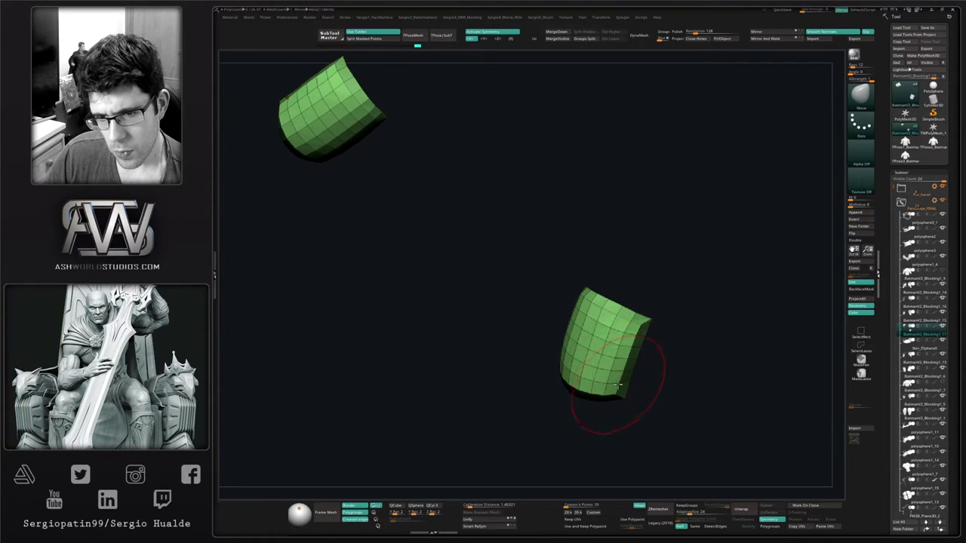
{"action": "left_click_drag", "start_coordinate": [630, 343], "coordinate": [627, 349]}
{"action": "right_click_drag", "start_coordinate": [649, 347], "coordinate": [628, 342]}
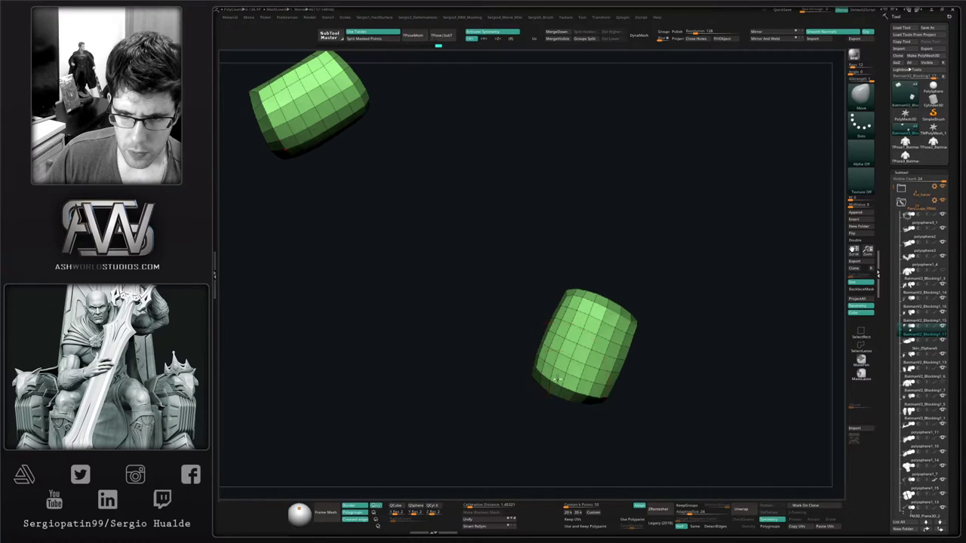
Reduce the Move brush size and reposition the points along the panel's lower border and lower inner corner
{"action": "mouse_move", "coordinate": [583, 437]}
{"action": "right_mouse_down"}
{"action": "mouse_move", "coordinate": [591, 384]}
{"action": "mouse_move", "coordinate": [606, 453]}
{"action": "right_mouse_up"}
{"action": "key", "text": "s"}
{"action": "right_click_drag", "start_coordinate": [565, 412], "coordinate": [560, 435], "text": "ctrl"}
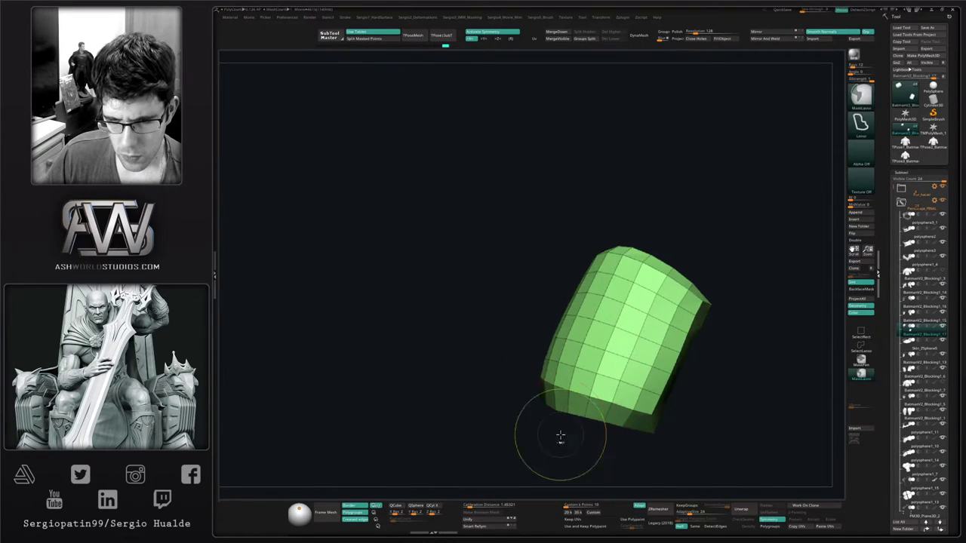
{"action": "left_click_drag", "start_coordinate": [560, 416], "coordinate": [556, 411]}
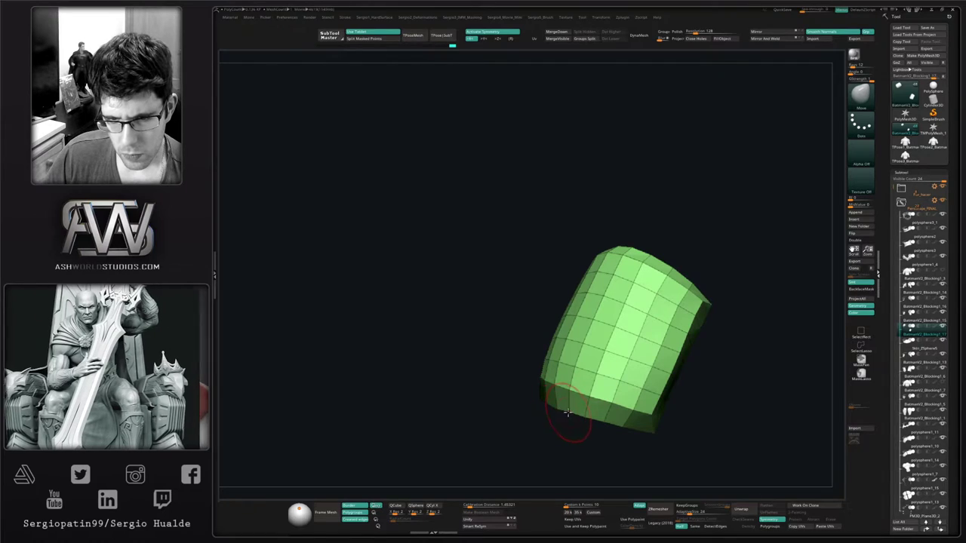
{"action": "right_click_drag", "start_coordinate": [578, 427], "coordinate": [602, 402]}
{"action": "left_click_drag", "start_coordinate": [603, 404], "coordinate": [561, 364]}
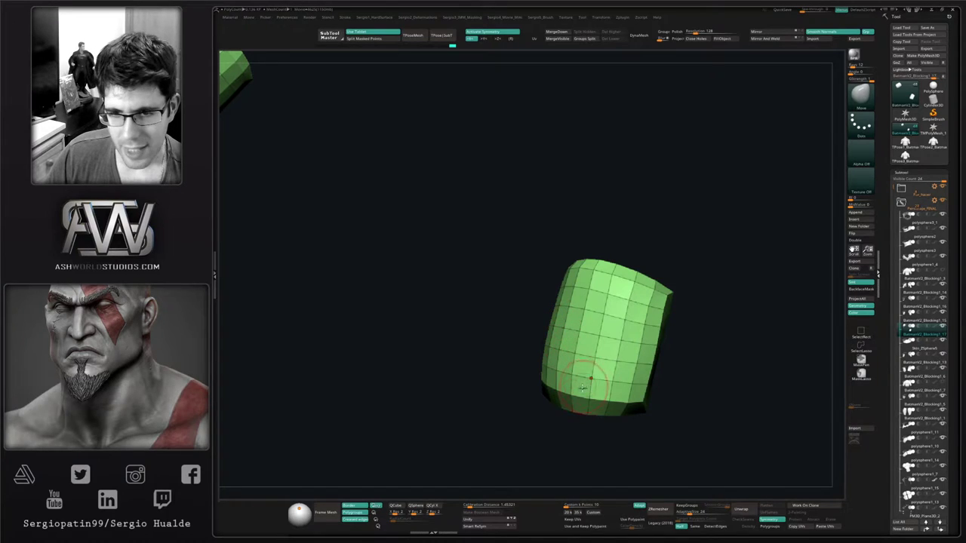
{"action": "mouse_move", "coordinate": [599, 410]}
{"action": "right_mouse_down"}
{"action": "mouse_move", "coordinate": [629, 421]}
{"action": "mouse_move", "coordinate": [604, 387]}
{"action": "mouse_move", "coordinate": [611, 382]}
{"action": "right_mouse_up"}
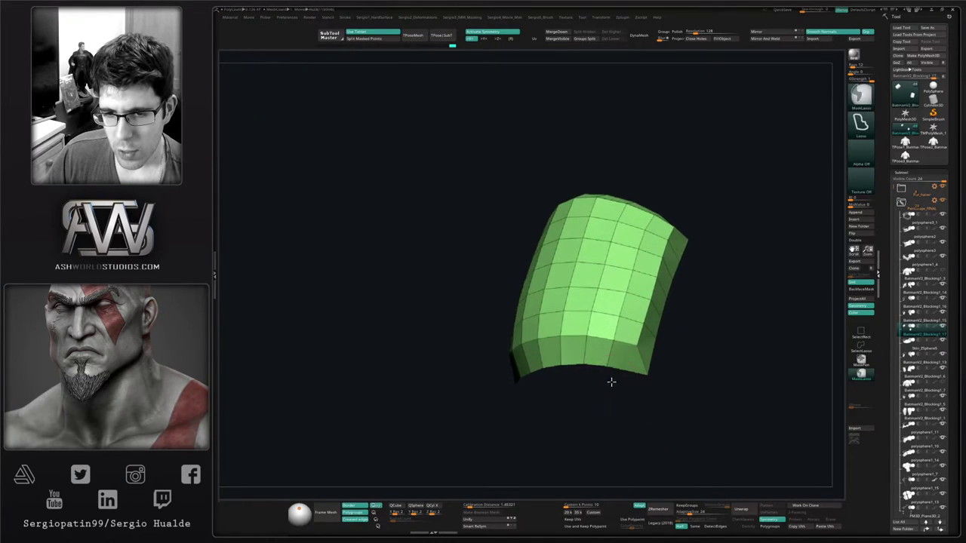
{"action": "left_click_drag", "start_coordinate": [623, 375], "coordinate": [623, 370]}
{"action": "right_click_drag", "start_coordinate": [594, 370], "coordinate": [584, 384]}
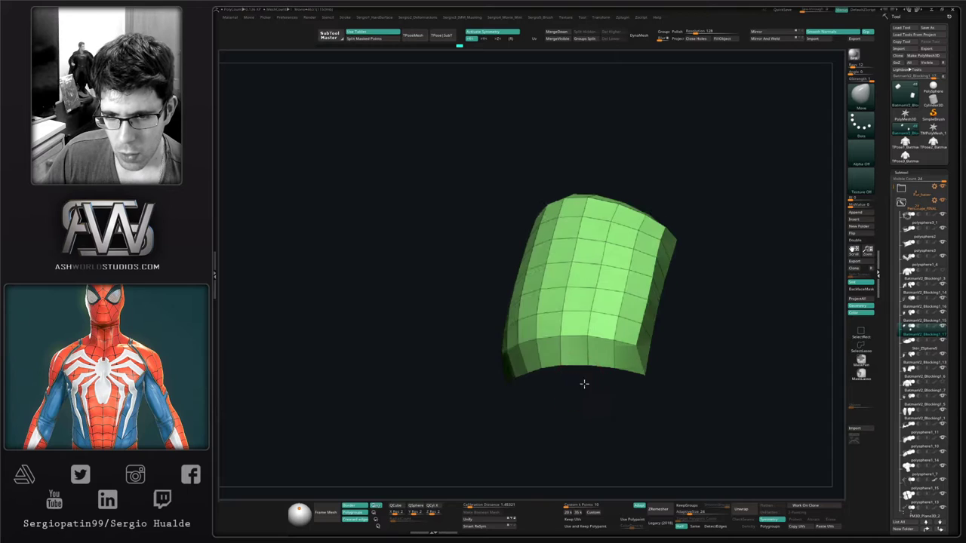
{"action": "left_click_drag", "start_coordinate": [584, 384], "coordinate": [571, 367]}
Even out the middle of the panel's lower border and pull its lower outer corner slightly inward
{"action": "mouse_move", "coordinate": [568, 368]}
{"action": "right_mouse_down"}
{"action": "mouse_move", "coordinate": [575, 362]}
{"action": "mouse_move", "coordinate": [517, 382]}
{"action": "mouse_move", "coordinate": [529, 396]}
{"action": "mouse_move", "coordinate": [517, 379]}
{"action": "mouse_move", "coordinate": [491, 389]}
{"action": "right_mouse_up"}
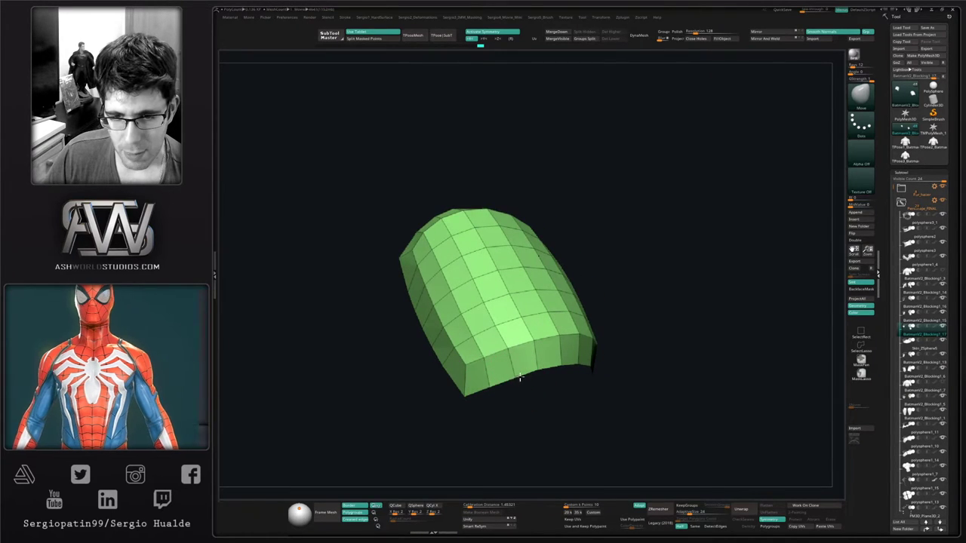
{"action": "right_click_drag", "start_coordinate": [531, 369], "coordinate": [527, 368]}
{"action": "left_click_drag", "start_coordinate": [528, 367], "coordinate": [533, 362]}
{"action": "mouse_move", "coordinate": [534, 365]}
{"action": "right_mouse_down"}
{"action": "mouse_move", "coordinate": [532, 375]}
{"action": "mouse_move", "coordinate": [541, 367]}
{"action": "right_mouse_up"}
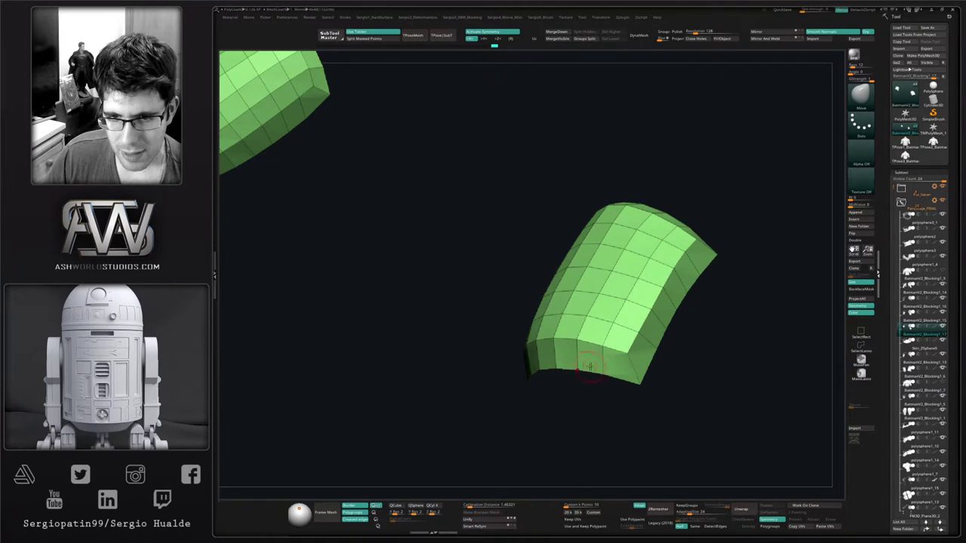
{"action": "right_click_drag", "start_coordinate": [616, 372], "coordinate": [645, 375]}
{"action": "left_click_drag", "start_coordinate": [650, 364], "coordinate": [643, 362]}
{"action": "mouse_move", "coordinate": [643, 362]}
{"action": "right_mouse_down"}
{"action": "mouse_move", "coordinate": [664, 348]}
{"action": "mouse_move", "coordinate": [675, 379]}
{"action": "mouse_move", "coordinate": [628, 384]}
{"action": "mouse_move", "coordinate": [697, 367]}
{"action": "mouse_move", "coordinate": [682, 382]}
{"action": "mouse_move", "coordinate": [658, 383]}
{"action": "mouse_move", "coordinate": [649, 410]}
{"action": "mouse_move", "coordinate": [639, 397]}
{"action": "mouse_move", "coordinate": [631, 453]}
{"action": "mouse_move", "coordinate": [623, 350]}
{"action": "mouse_move", "coordinate": [610, 403]}
{"action": "mouse_move", "coordinate": [628, 393]}
{"action": "mouse_move", "coordinate": [628, 346]}
{"action": "mouse_move", "coordinate": [649, 325]}
{"action": "right_mouse_up"}
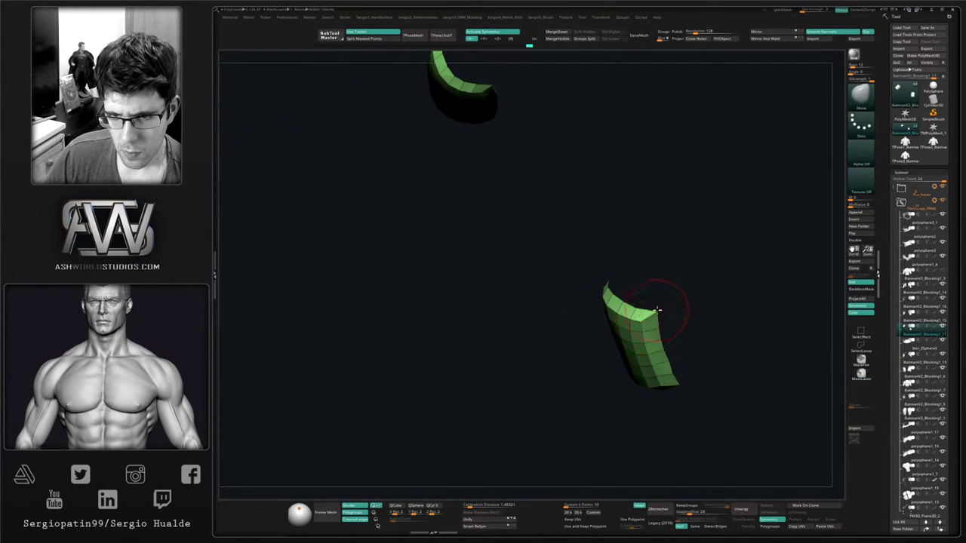
Show the whole suit again, nudge the panel's outer side, and review its fit on both upper arms
{"action": "right_click_drag", "start_coordinate": [664, 366], "coordinate": [642, 321]}
{"action": "right_click_drag", "start_coordinate": [641, 320], "coordinate": [642, 373], "text": "ctrl"}
{"action": "key", "text": "alt+s"}
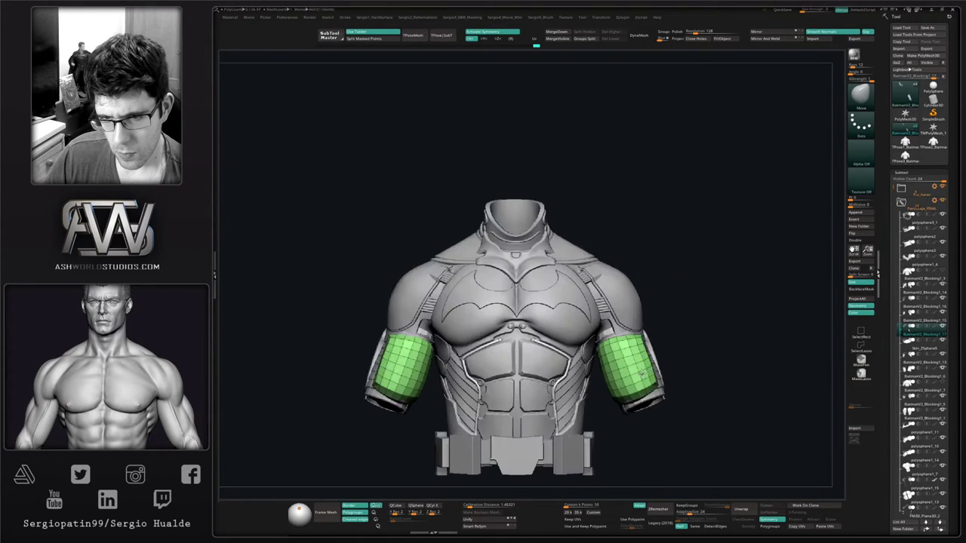
{"action": "left_click_drag", "start_coordinate": [647, 344], "coordinate": [640, 346]}
{"action": "mouse_move", "coordinate": [655, 362]}
{"action": "right_mouse_down"}
{"action": "mouse_move", "coordinate": [590, 366]}
{"action": "mouse_move", "coordinate": [656, 344]}
{"action": "right_mouse_up"}
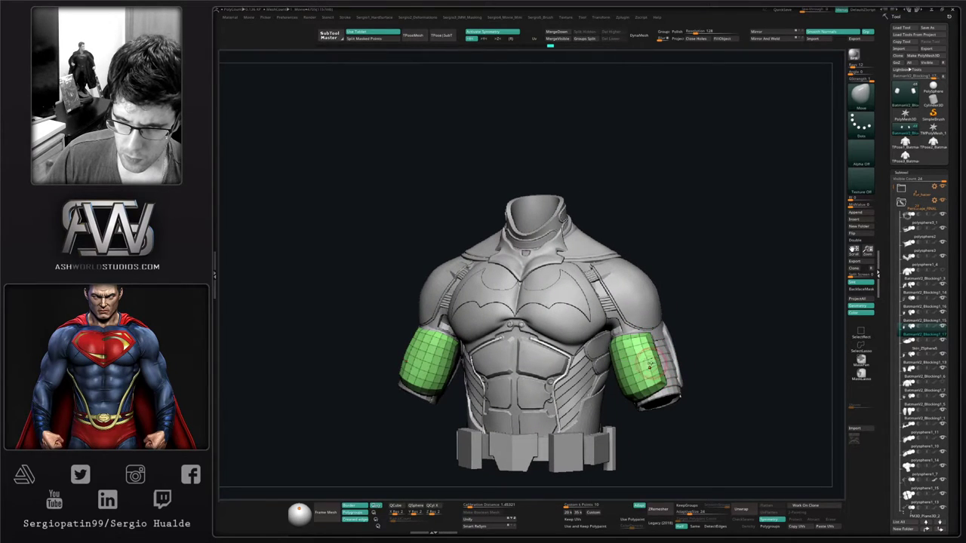
{"action": "right_click_drag", "start_coordinate": [650, 362], "coordinate": [659, 360]}
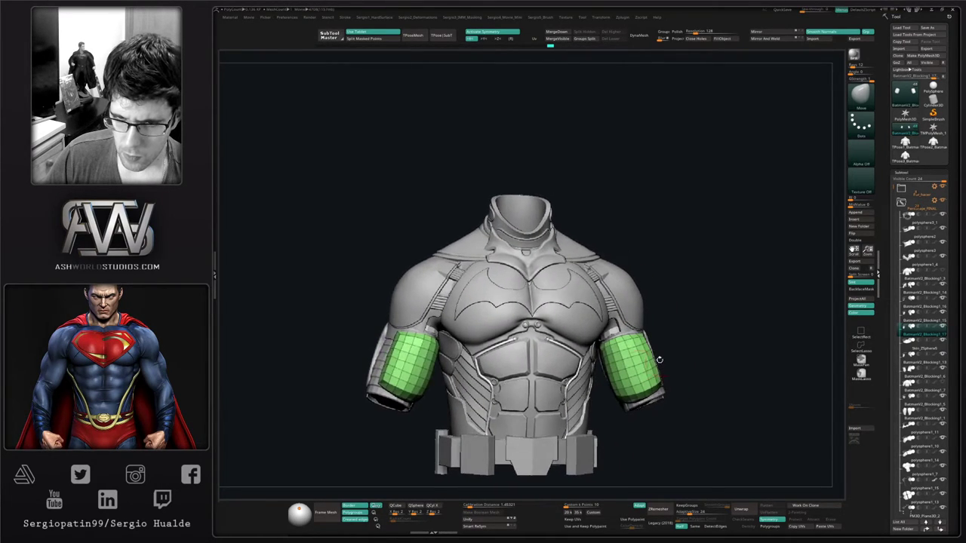
{"action": "right_click_drag", "start_coordinate": [624, 407], "coordinate": [607, 394]}
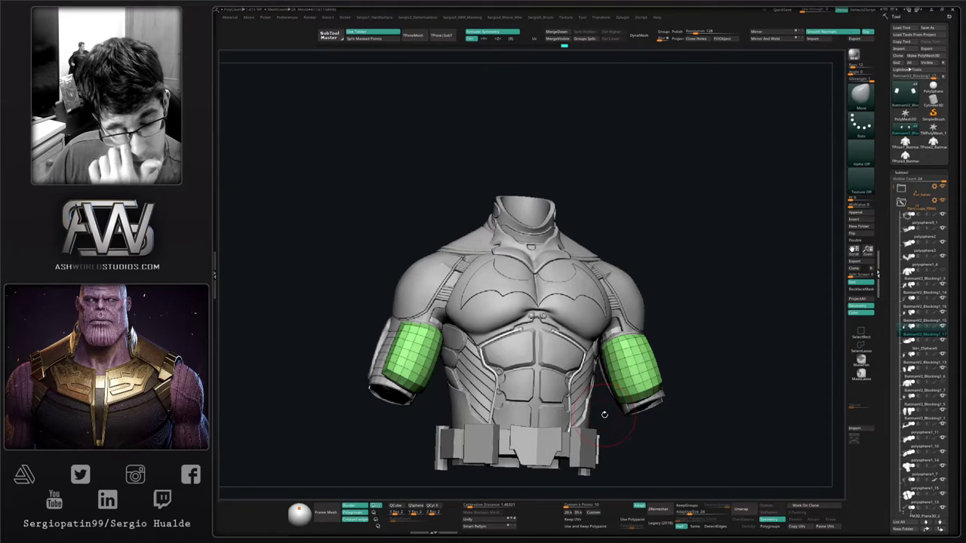
Resize the Move brush and nudge the panel's upper outer part to follow the arm, checking it from the front and side
{"action": "right_click_drag", "start_coordinate": [629, 349], "coordinate": [606, 365], "text": "ctrl"}
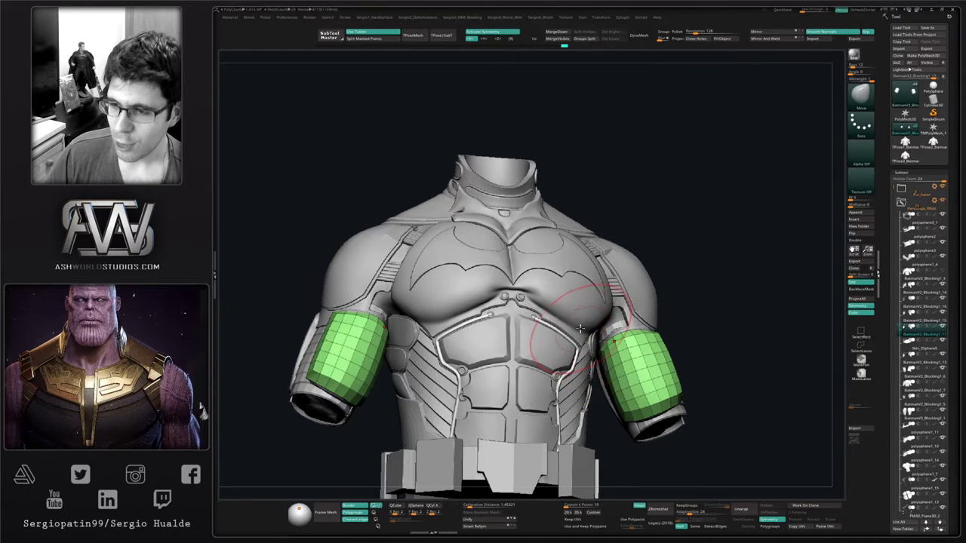
{"action": "right_click_drag", "start_coordinate": [596, 347], "coordinate": [610, 368]}
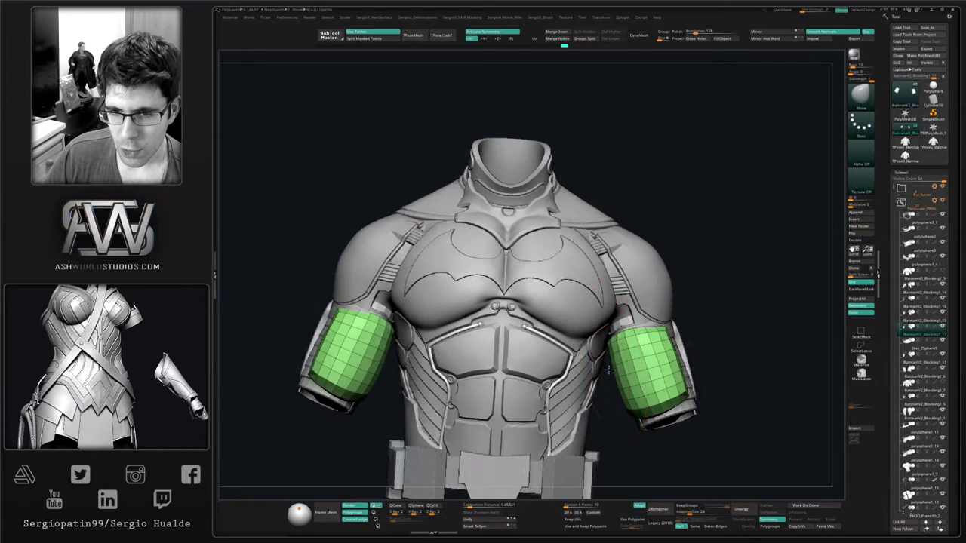
{"action": "mouse_move", "coordinate": [661, 343]}
{"action": "right_mouse_down"}
{"action": "mouse_move", "coordinate": [653, 339]}
{"action": "mouse_move", "coordinate": [664, 333]}
{"action": "right_mouse_up"}
{"action": "key", "text": "s"}
{"action": "left_click_drag", "start_coordinate": [666, 332], "coordinate": [661, 333]}
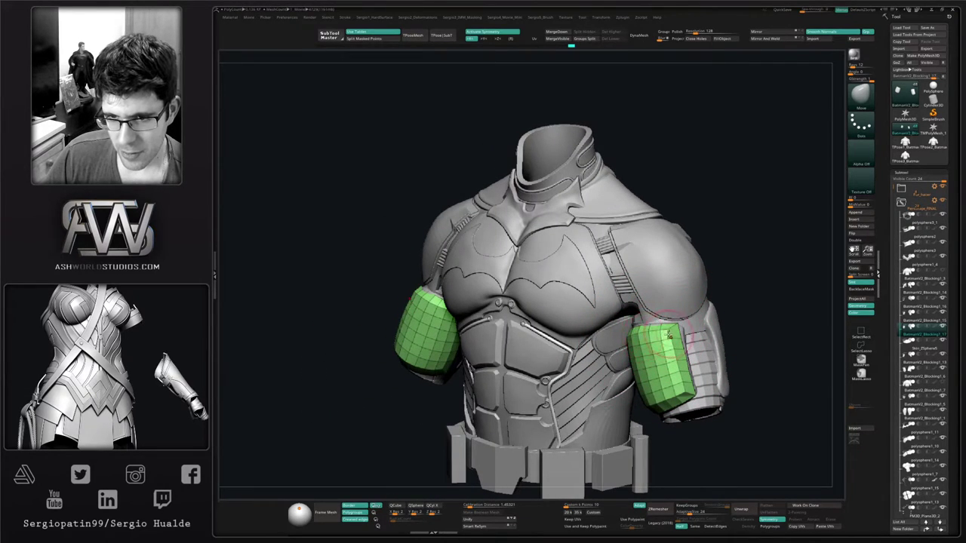
{"action": "right_click_drag", "start_coordinate": [668, 335], "coordinate": [646, 324]}
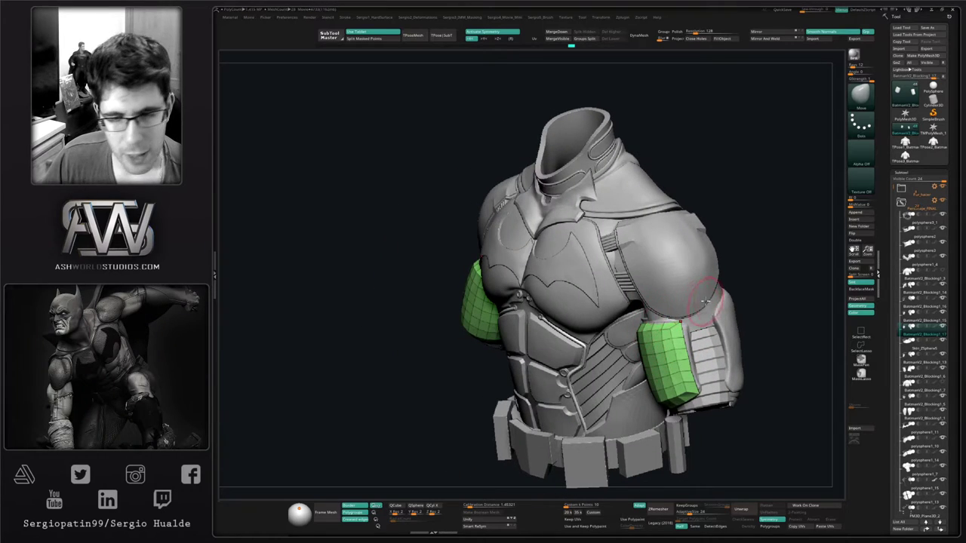
{"action": "left_click_drag", "start_coordinate": [757, 301], "coordinate": [698, 311]}
{"action": "right_click_drag", "start_coordinate": [692, 355], "coordinate": [688, 359]}
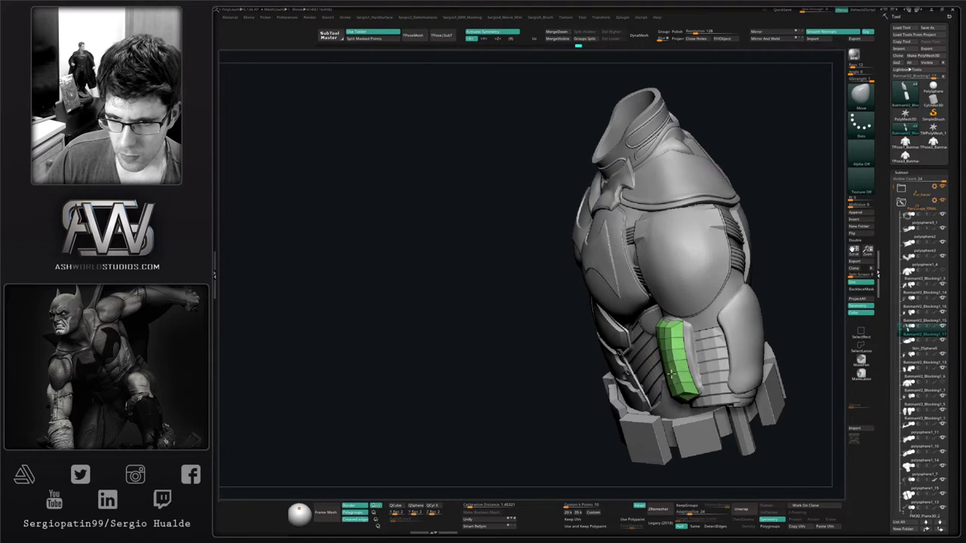
{"action": "mouse_move", "coordinate": [665, 363]}
{"action": "right_mouse_down"}
{"action": "mouse_move", "coordinate": [654, 362]}
{"action": "mouse_move", "coordinate": [697, 374]}
{"action": "mouse_move", "coordinate": [684, 425]}
{"action": "mouse_move", "coordinate": [672, 388]}
{"action": "mouse_move", "coordinate": [688, 363]}
{"action": "mouse_move", "coordinate": [677, 398]}
{"action": "mouse_move", "coordinate": [654, 417]}
{"action": "mouse_move", "coordinate": [612, 388]}
{"action": "right_mouse_up"}
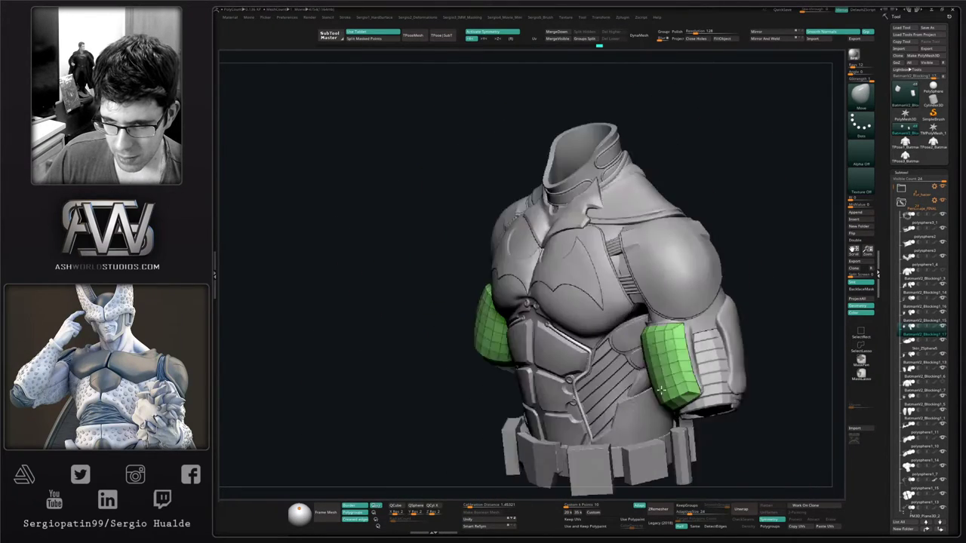
Isolate the arm panel and try to give it thickness with Panel Loops
{"action": "mouse_move", "coordinate": [661, 391]}
{"action": "right_mouse_down"}
{"action": "mouse_move", "coordinate": [679, 378]}
{"action": "mouse_move", "coordinate": [656, 347]}
{"action": "mouse_move", "coordinate": [665, 381]}
{"action": "right_mouse_up"}
{"action": "key", "text": "alt+s"}
{"action": "right_click_drag", "start_coordinate": [666, 381], "coordinate": [617, 391]}
{"action": "key", "text": "1"}
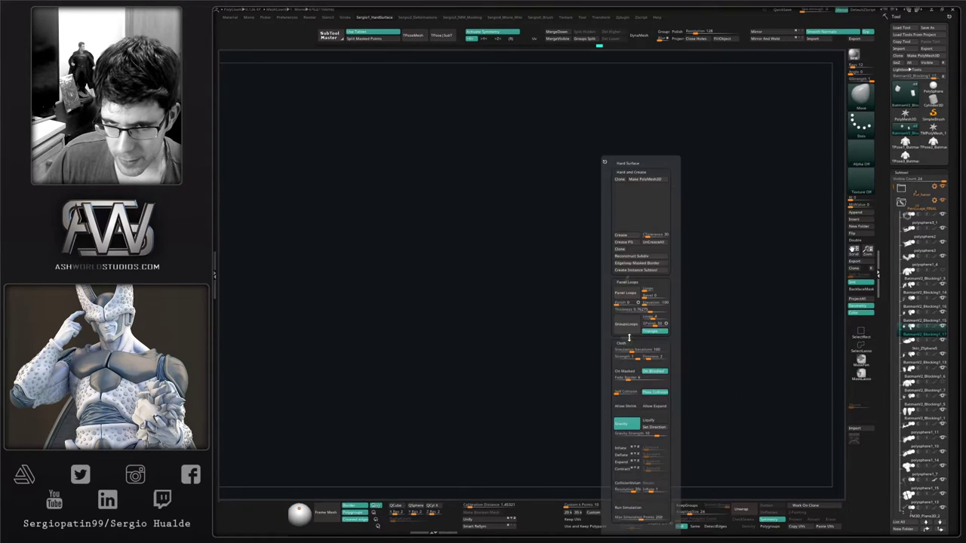
{"action": "left_click", "coordinate": [626, 294]}
{"action": "left_click", "coordinate": [624, 330], "text": "ctrl+shift"}
{"action": "key", "text": "1"}
{"action": "left_click_drag", "start_coordinate": [639, 309], "coordinate": [648, 310]}
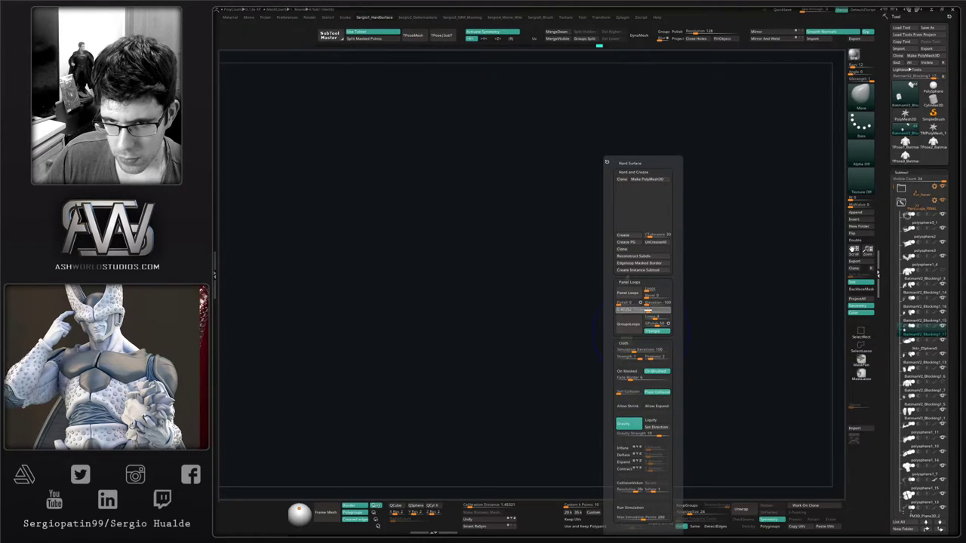
{"action": "left_click", "coordinate": [626, 295]}
{"action": "key", "text": "ctrl+z"}
{"action": "key", "text": "h"}
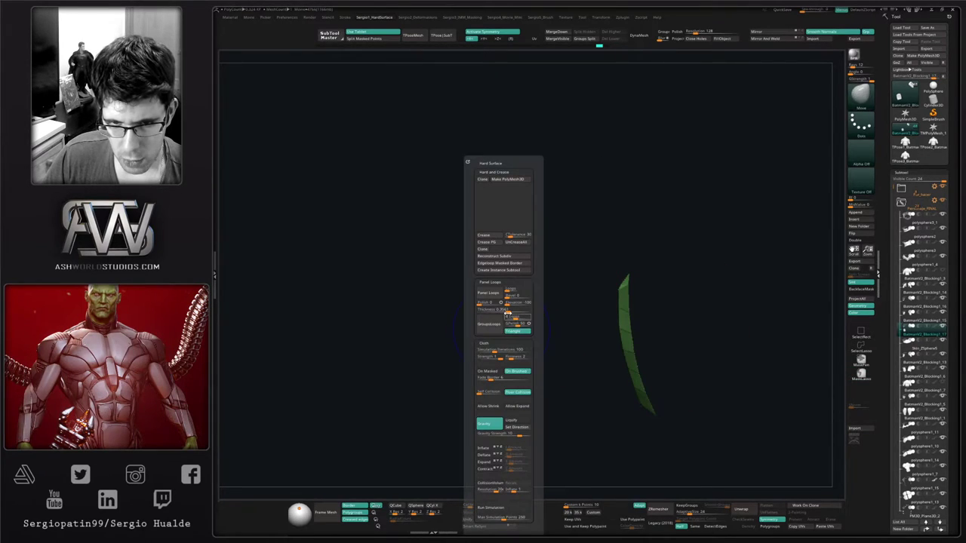
Thicken the arm panel with Panel Loops at a smaller thickness and show the whole suit again
{"action": "left_click_drag", "start_coordinate": [507, 310], "coordinate": [502, 311]}
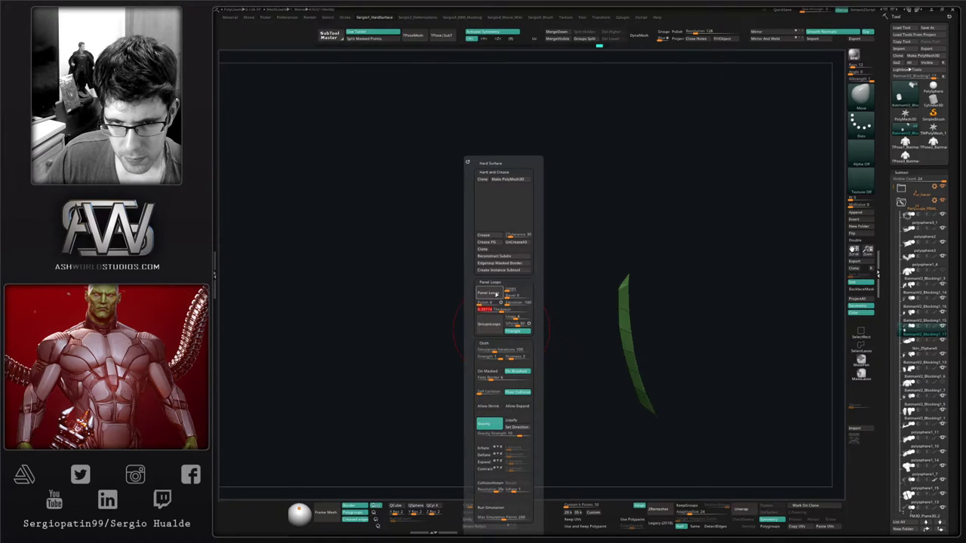
{"action": "left_click", "coordinate": [494, 293]}
{"action": "key", "text": "alt+s"}
{"action": "right_click_drag", "start_coordinate": [635, 346], "coordinate": [633, 323]}
Nudge the thickened panel's upper outer corner, lower outer side and lower border slightly outward with the Move brush
{"action": "left_click_drag", "start_coordinate": [638, 288], "coordinate": [643, 285]}
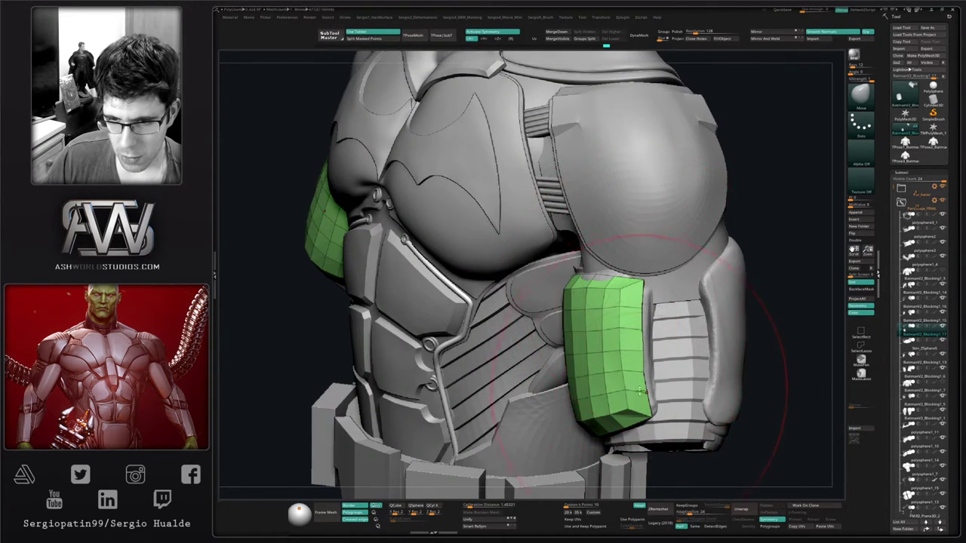
{"action": "left_click_drag", "start_coordinate": [642, 382], "coordinate": [646, 381]}
{"action": "left_click_drag", "start_coordinate": [581, 404], "coordinate": [587, 402]}
{"action": "right_click_drag", "start_coordinate": [587, 402], "coordinate": [483, 317], "text": "ctrl"}
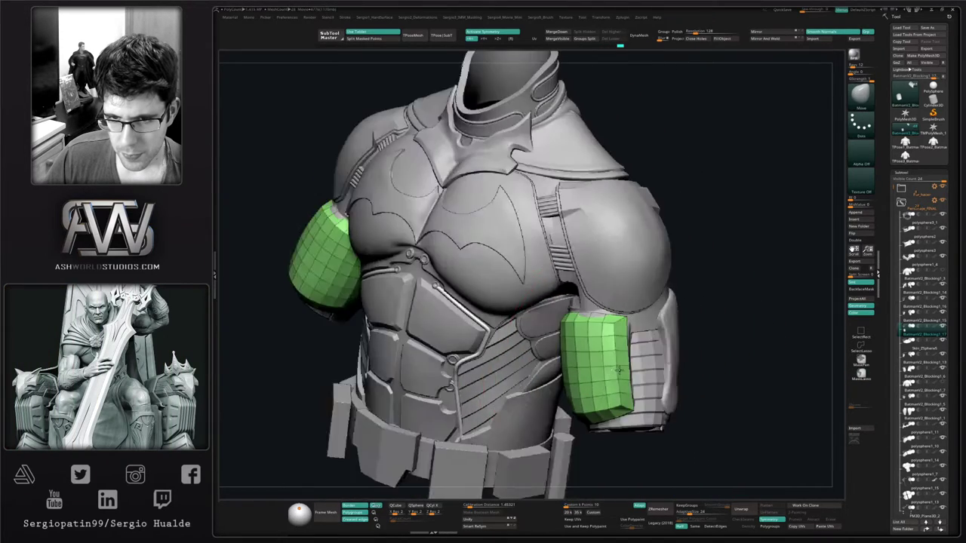
Resize the Move brush, pull the middle of the panel's outer side inward and nudge its lower border down
{"action": "right_click_drag", "start_coordinate": [392, 287], "coordinate": [423, 301]}
{"action": "key", "text": "s"}
{"action": "left_click_drag", "start_coordinate": [611, 370], "coordinate": [603, 370]}
{"action": "mouse_move", "coordinate": [603, 368]}
{"action": "right_mouse_down"}
{"action": "mouse_move", "coordinate": [612, 390]}
{"action": "mouse_move", "coordinate": [616, 365]}
{"action": "right_mouse_up"}
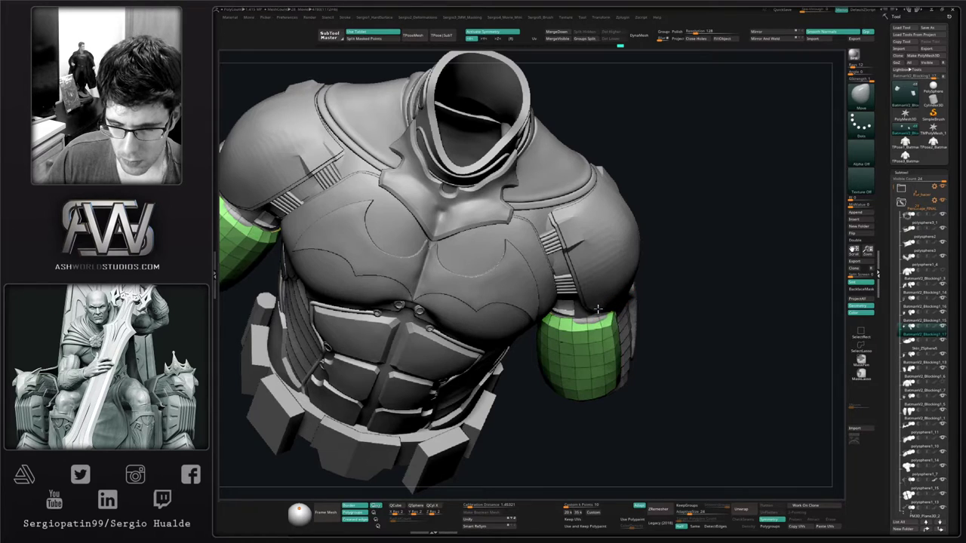
{"action": "right_click_drag", "start_coordinate": [609, 335], "coordinate": [614, 298]}
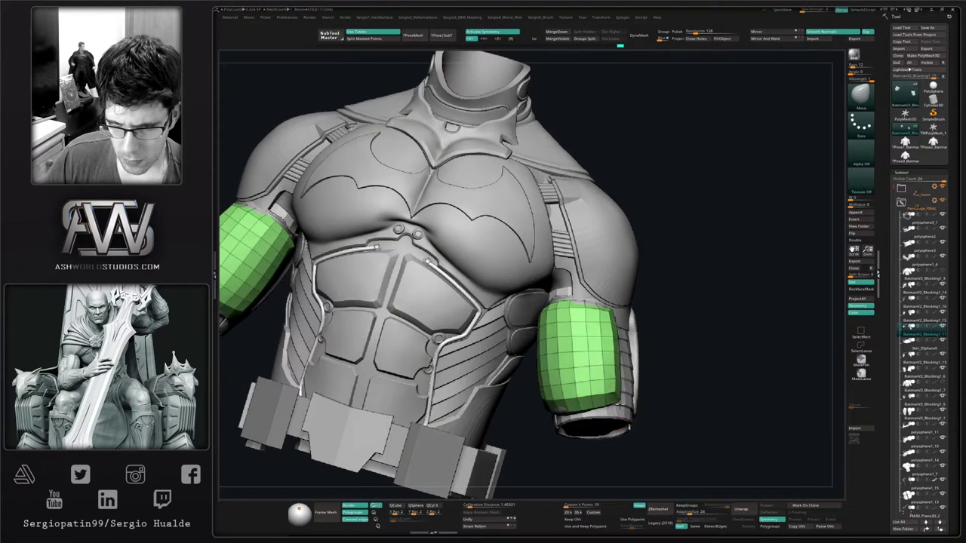
{"action": "left_click_drag", "start_coordinate": [598, 415], "coordinate": [597, 420]}
{"action": "right_click_drag", "start_coordinate": [597, 420], "coordinate": [600, 389]}
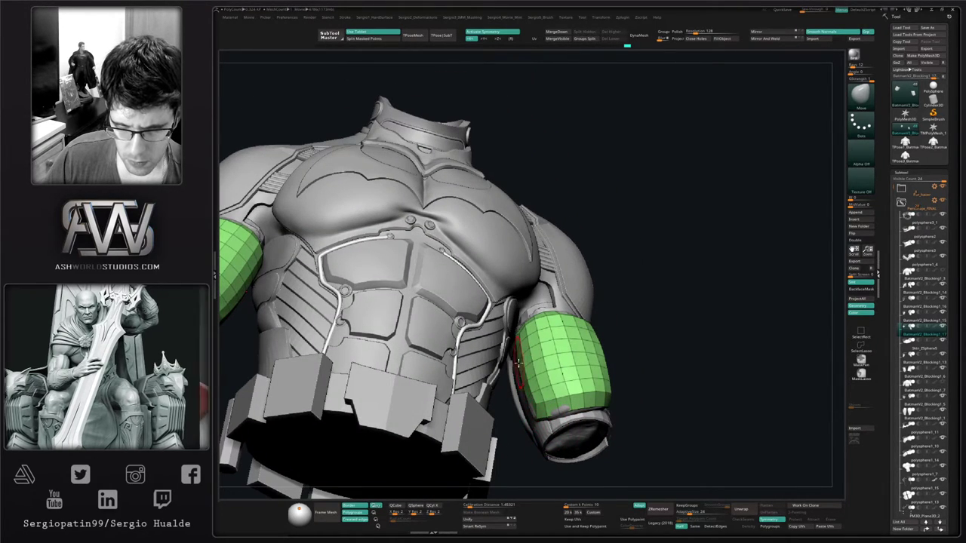
Resize the Move brush and pull the lower half of the panel's outer edge slightly inward
{"action": "right_click_drag", "start_coordinate": [576, 358], "coordinate": [537, 418]}
{"action": "right_click_drag", "start_coordinate": [591, 395], "coordinate": [608, 368]}
{"action": "right_click_drag", "start_coordinate": [608, 368], "coordinate": [612, 389], "text": "ctrl"}
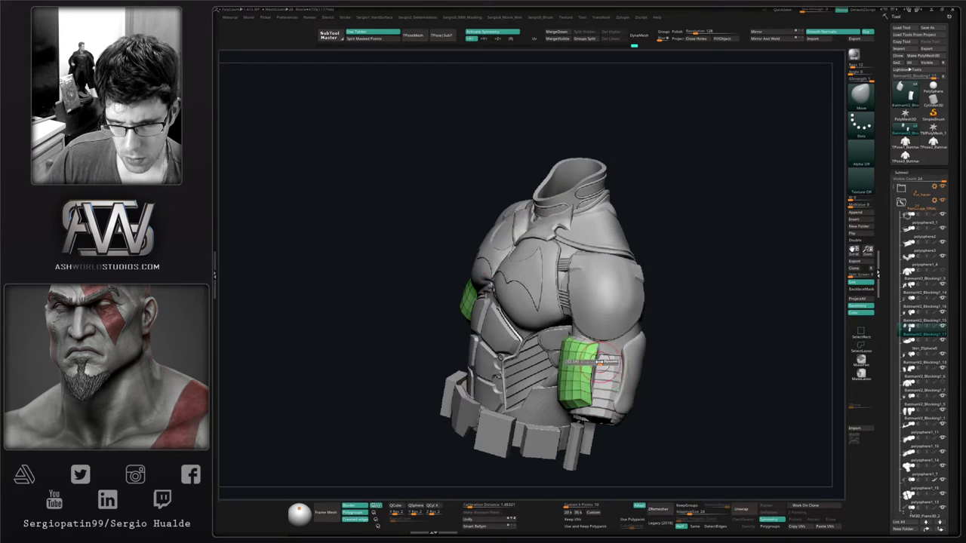
{"action": "mouse_move", "coordinate": [590, 390]}
{"action": "right_mouse_down"}
{"action": "mouse_move", "coordinate": [576, 379]}
{"action": "mouse_move", "coordinate": [634, 383]}
{"action": "right_mouse_up"}
{"action": "right_click_drag", "start_coordinate": [599, 351], "coordinate": [599, 391], "text": "ctrl"}
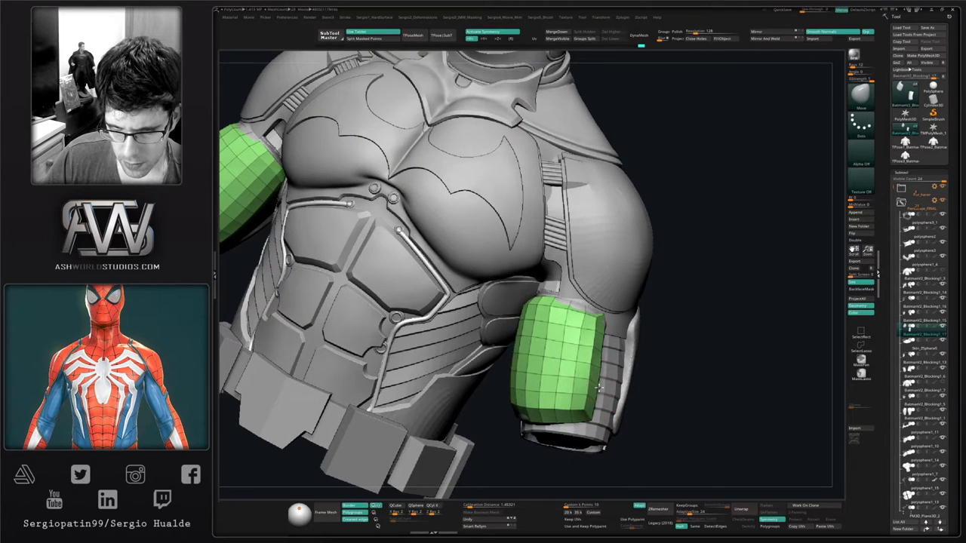
{"action": "key", "text": "s"}
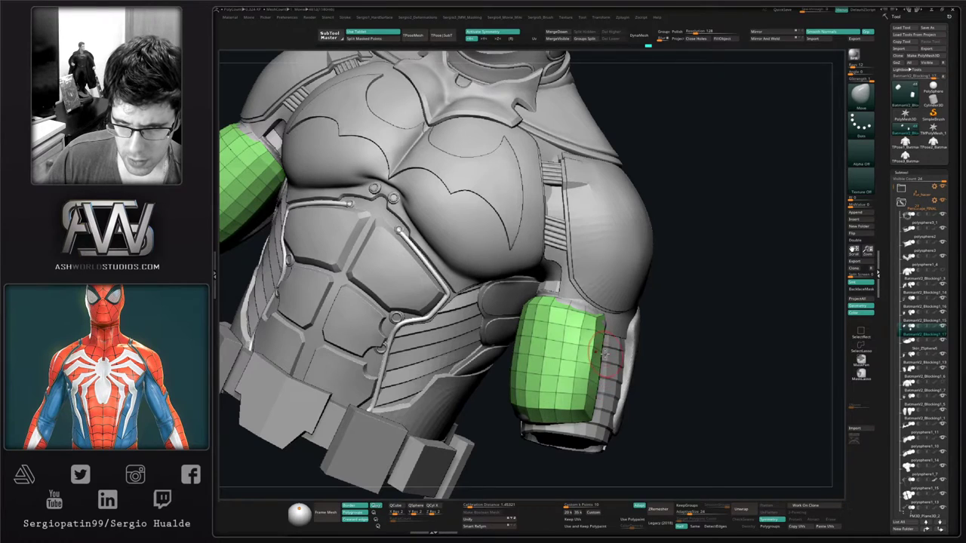
{"action": "left_click_drag", "start_coordinate": [600, 373], "coordinate": [595, 379]}
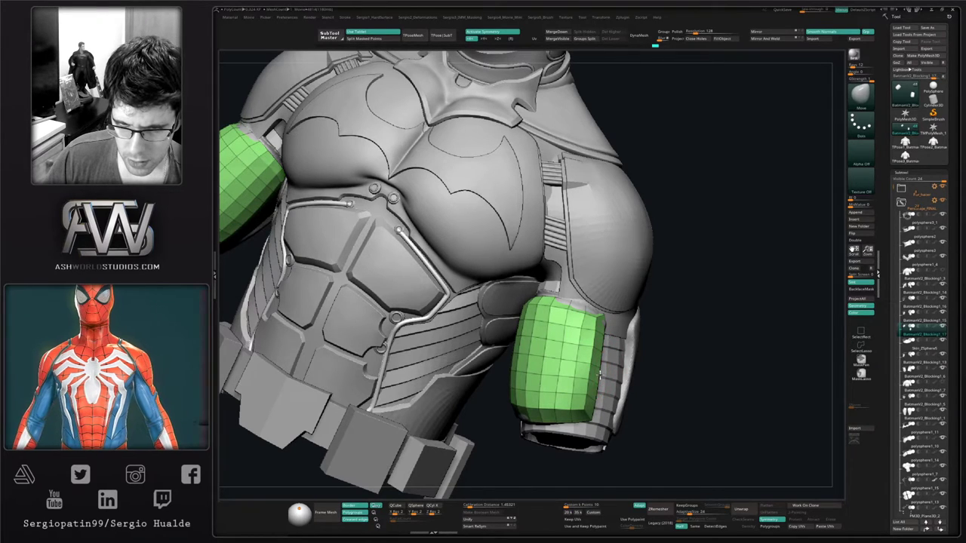
Soften the curve of the panel's outer side with small Move strokes, checking it from several angles
{"action": "right_click_drag", "start_coordinate": [598, 403], "coordinate": [598, 380], "text": "ctrl"}
{"action": "mouse_move", "coordinate": [598, 381]}
{"action": "right_mouse_down"}
{"action": "mouse_move", "coordinate": [556, 394]}
{"action": "mouse_move", "coordinate": [521, 383]}
{"action": "right_mouse_up"}
{"action": "left_click_drag", "start_coordinate": [550, 369], "coordinate": [546, 371]}
{"action": "right_click_drag", "start_coordinate": [527, 374], "coordinate": [598, 380]}
{"action": "left_click_drag", "start_coordinate": [566, 380], "coordinate": [555, 376]}
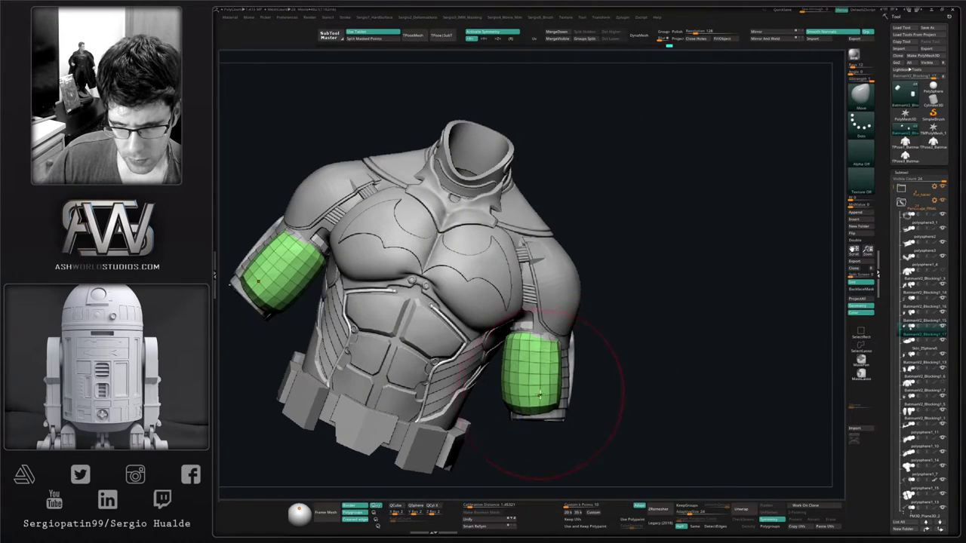
{"action": "right_click_drag", "start_coordinate": [539, 395], "coordinate": [512, 417]}
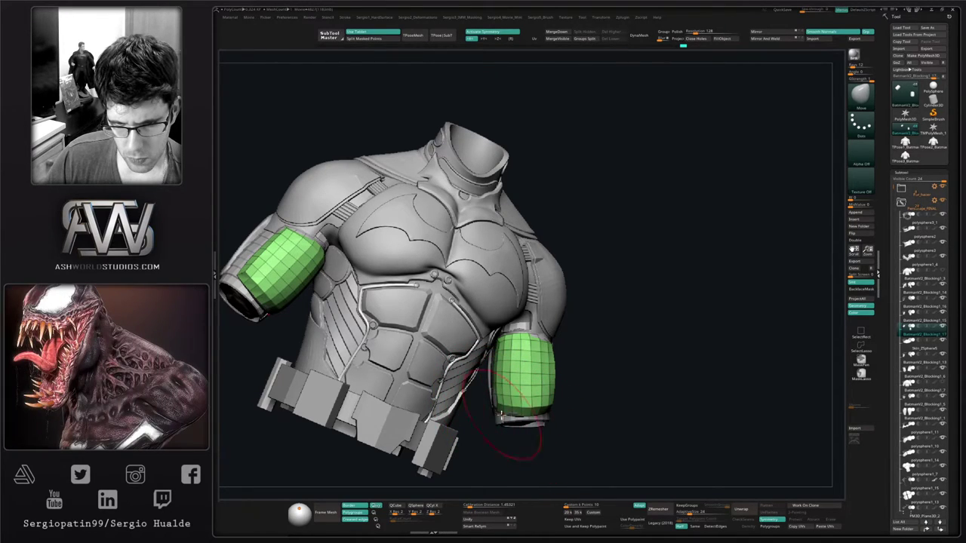
{"action": "right_click_drag", "start_coordinate": [501, 416], "coordinate": [532, 414]}
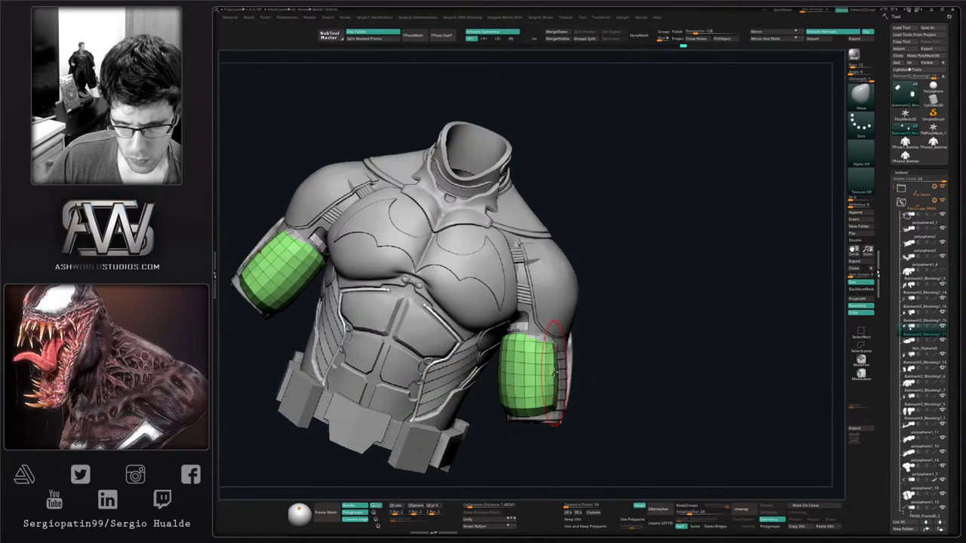
{"action": "left_click_drag", "start_coordinate": [553, 365], "coordinate": [551, 337]}
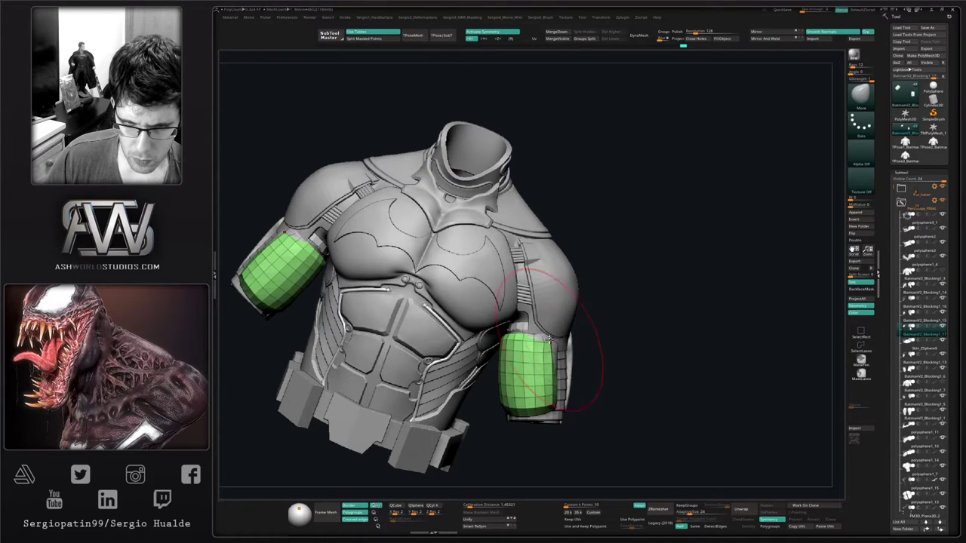
Adjust the Move brush size, nudge the panel's outer side inward from the front view, and review its side profile
{"action": "right_click_drag", "start_coordinate": [564, 366], "coordinate": [571, 369]}
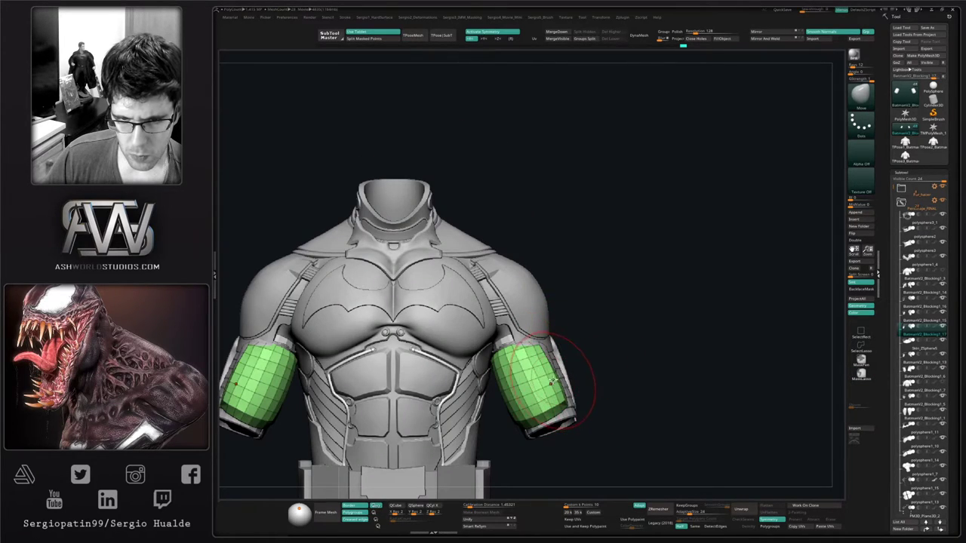
{"action": "key", "text": "s"}
{"action": "mouse_move", "coordinate": [552, 380]}
{"action": "left_mouse_down"}
{"action": "mouse_move", "coordinate": [531, 382]}
{"action": "mouse_move", "coordinate": [547, 382]}
{"action": "left_mouse_up"}
{"action": "mouse_move", "coordinate": [547, 377]}
{"action": "right_mouse_down"}
{"action": "mouse_move", "coordinate": [543, 389]}
{"action": "mouse_move", "coordinate": [481, 385]}
{"action": "right_mouse_up"}
{"action": "right_click_drag", "start_coordinate": [561, 375], "coordinate": [545, 365]}
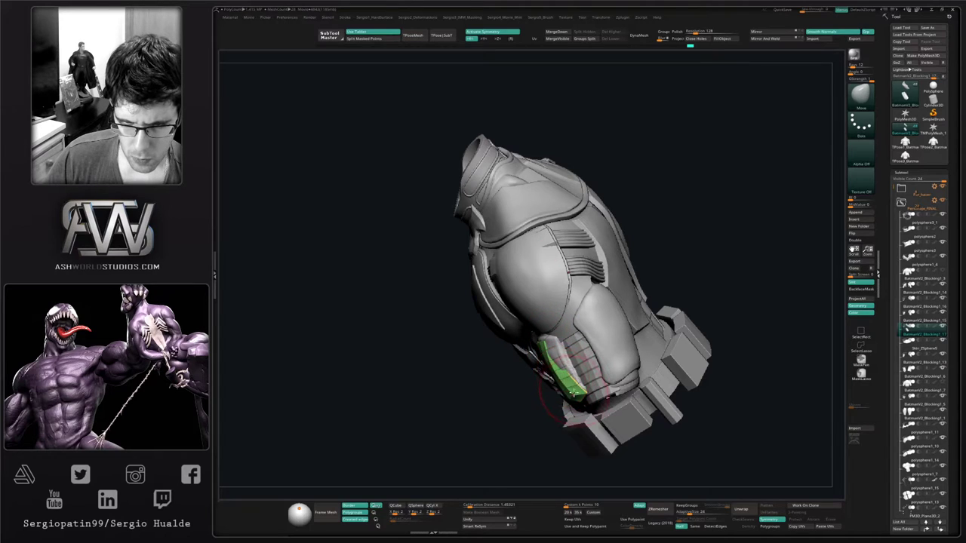
{"action": "right_click_drag", "start_coordinate": [575, 399], "coordinate": [633, 326]}
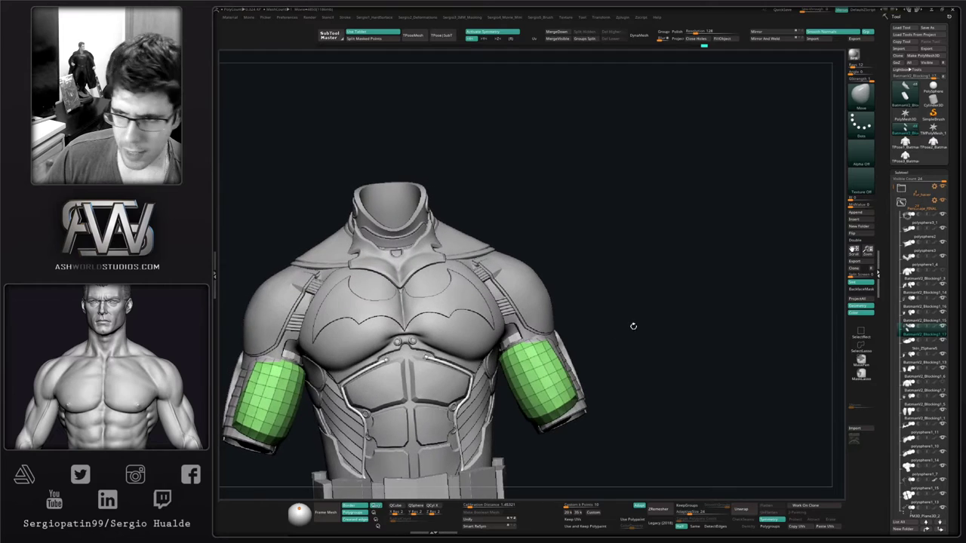
Select the blocked upper-arm subtool, isolate it, and hide its wireframe display
{"action": "left_click", "coordinate": [911, 317]}
{"action": "key", "text": "alt+shift+s"}
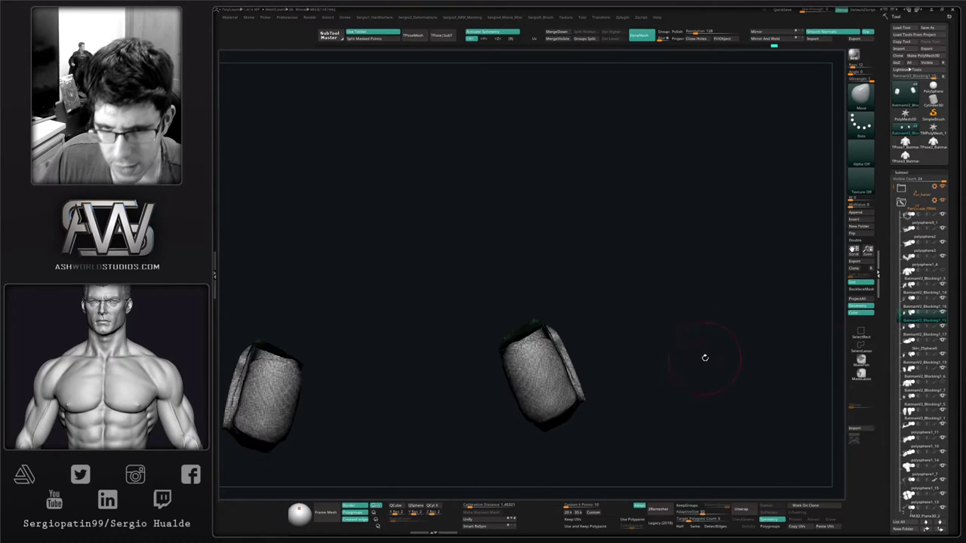
{"action": "key", "text": "alt+shift+s"}
{"action": "mouse_move", "coordinate": [792, 354]}
{"action": "right_mouse_down"}
{"action": "mouse_move", "coordinate": [623, 377]}
{"action": "mouse_move", "coordinate": [602, 354]}
{"action": "mouse_move", "coordinate": [638, 369]}
{"action": "right_mouse_up"}
{"action": "key", "text": "shift+f"}
{"action": "key", "text": "alt+shift+s"}
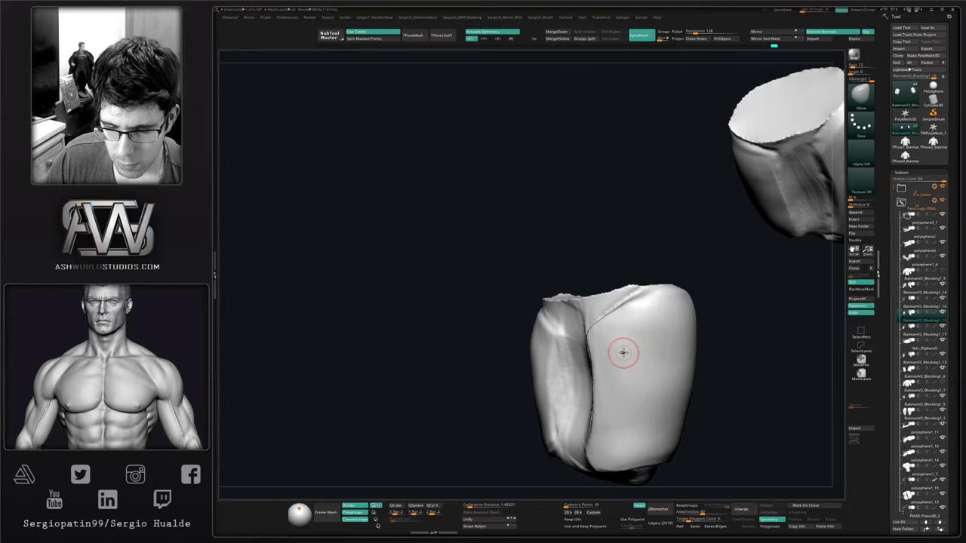
Set MaskPen as the masking brush and clear the test mask from the arm
{"action": "mouse_move", "coordinate": [641, 326]}
{"action": "left_mouse_down", "text": "ctrl"}
{"action": "mouse_move", "coordinate": [611, 344]}
{"action": "mouse_move", "coordinate": [643, 341]}
{"action": "left_mouse_up", "text": "ctrl"}
{"action": "left_click", "coordinate": [860, 361], "text": "ctrl"}
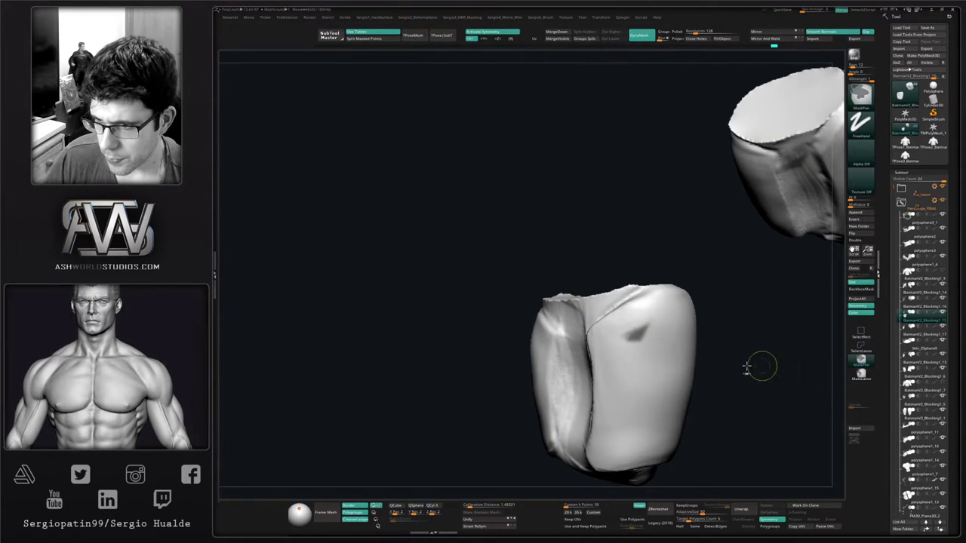
{"action": "left_click_drag", "start_coordinate": [760, 366], "coordinate": [746, 369], "text": "ctrl"}
Paint a mask over the raised panel next to the groove, from its upper border down to its lower end
{"action": "left_click_drag", "start_coordinate": [611, 346], "coordinate": [645, 306], "text": "ctrl"}
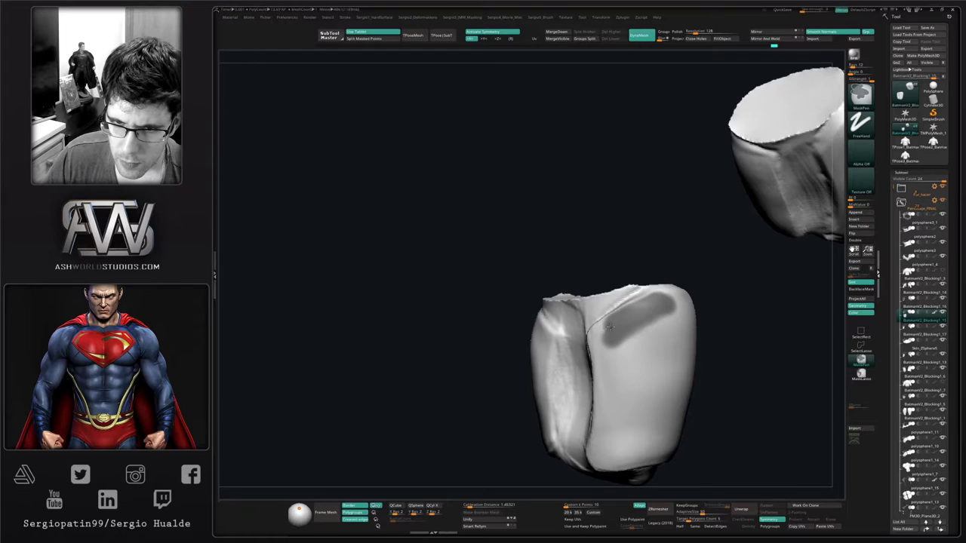
{"action": "left_click_drag", "start_coordinate": [598, 337], "coordinate": [608, 350], "text": "ctrl"}
{"action": "right_click_drag", "start_coordinate": [600, 347], "coordinate": [621, 335]}
{"action": "mouse_move", "coordinate": [599, 331]}
{"action": "left_mouse_down", "text": "ctrl"}
{"action": "mouse_move", "coordinate": [607, 405]}
{"action": "mouse_move", "coordinate": [611, 348]}
{"action": "mouse_move", "coordinate": [621, 405]}
{"action": "left_mouse_up", "text": "ctrl"}
{"action": "right_click_drag", "start_coordinate": [621, 404], "coordinate": [615, 347], "text": "alt"}
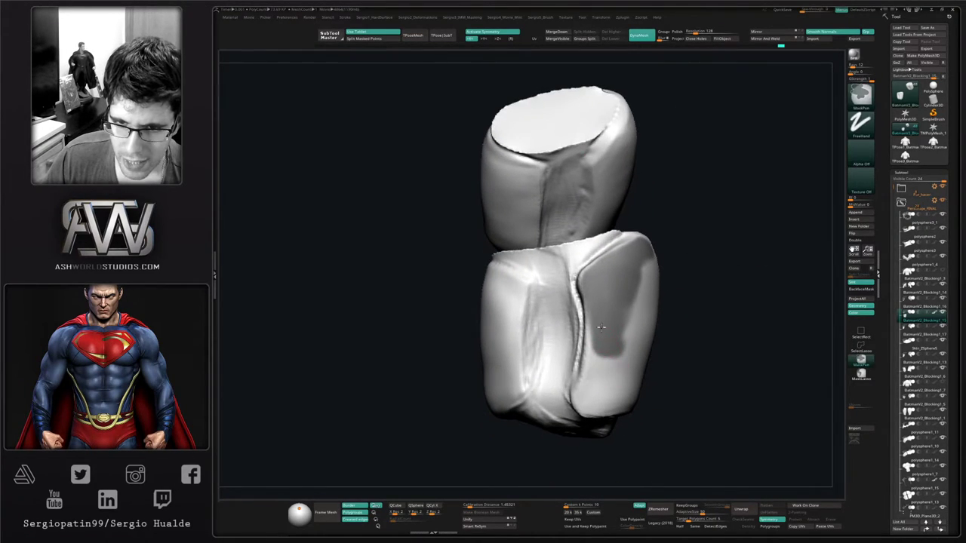
{"action": "mouse_move", "coordinate": [601, 322]}
{"action": "left_mouse_down", "text": "ctrl"}
{"action": "mouse_move", "coordinate": [586, 403]}
{"action": "mouse_move", "coordinate": [624, 366]}
{"action": "mouse_move", "coordinate": [611, 370]}
{"action": "mouse_move", "coordinate": [632, 294]}
{"action": "left_mouse_up", "text": "ctrl"}
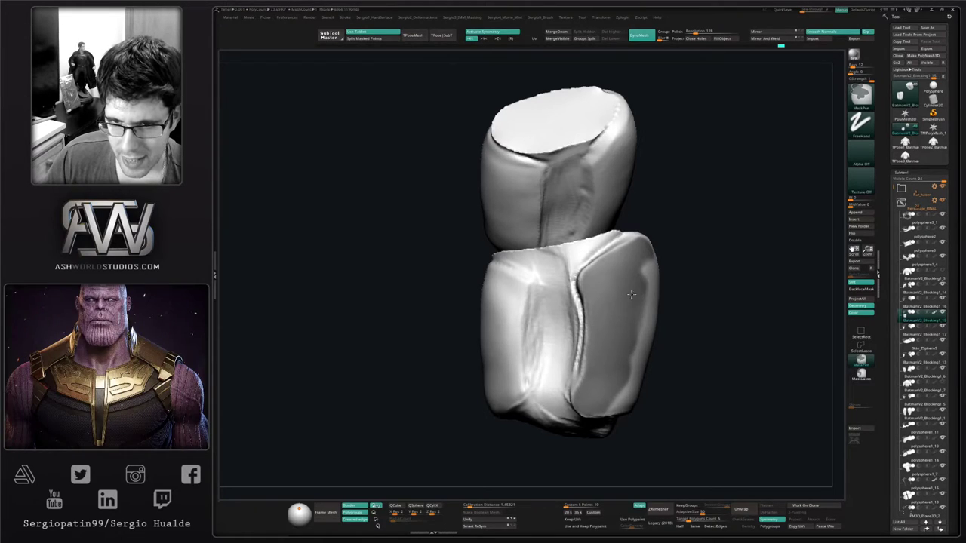
Extend the mask across the raised panel's outer side and fill it up toward the upper border
{"action": "mouse_move", "coordinate": [620, 370]}
{"action": "right_mouse_down"}
{"action": "mouse_move", "coordinate": [696, 356]}
{"action": "mouse_move", "coordinate": [612, 362]}
{"action": "right_mouse_up"}
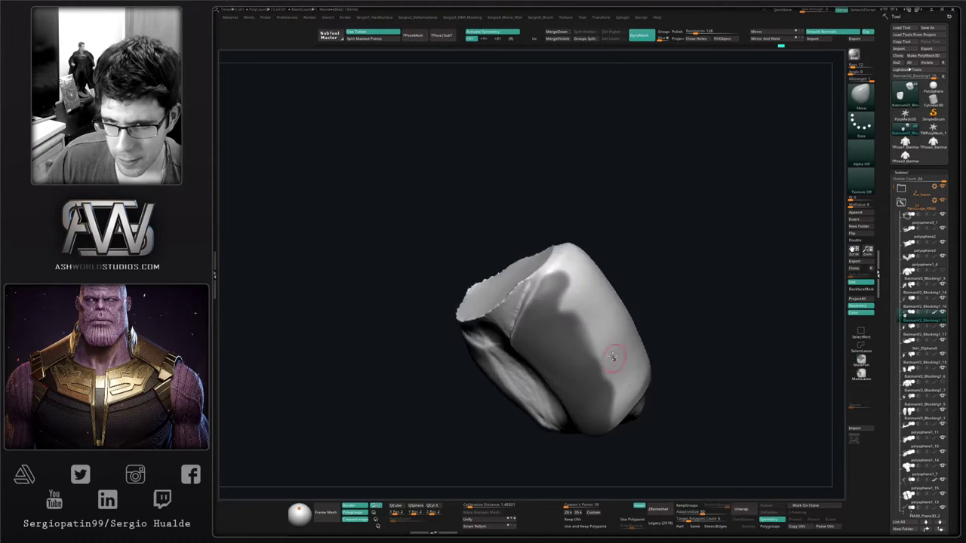
{"action": "mouse_move", "coordinate": [581, 323]}
{"action": "left_mouse_down", "text": "ctrl"}
{"action": "mouse_move", "coordinate": [563, 294]}
{"action": "mouse_move", "coordinate": [578, 285]}
{"action": "mouse_move", "coordinate": [615, 369]}
{"action": "mouse_move", "coordinate": [617, 404]}
{"action": "left_mouse_up", "text": "ctrl"}
{"action": "right_click_drag", "start_coordinate": [617, 403], "coordinate": [636, 390]}
{"action": "mouse_move", "coordinate": [655, 392]}
{"action": "left_mouse_down", "text": "ctrl"}
{"action": "mouse_move", "coordinate": [627, 437]}
{"action": "mouse_move", "coordinate": [670, 390]}
{"action": "mouse_move", "coordinate": [603, 304]}
{"action": "left_mouse_up", "text": "ctrl"}
{"action": "mouse_move", "coordinate": [603, 303]}
{"action": "right_mouse_down"}
{"action": "mouse_move", "coordinate": [619, 362]}
{"action": "mouse_move", "coordinate": [597, 370]}
{"action": "right_mouse_up"}
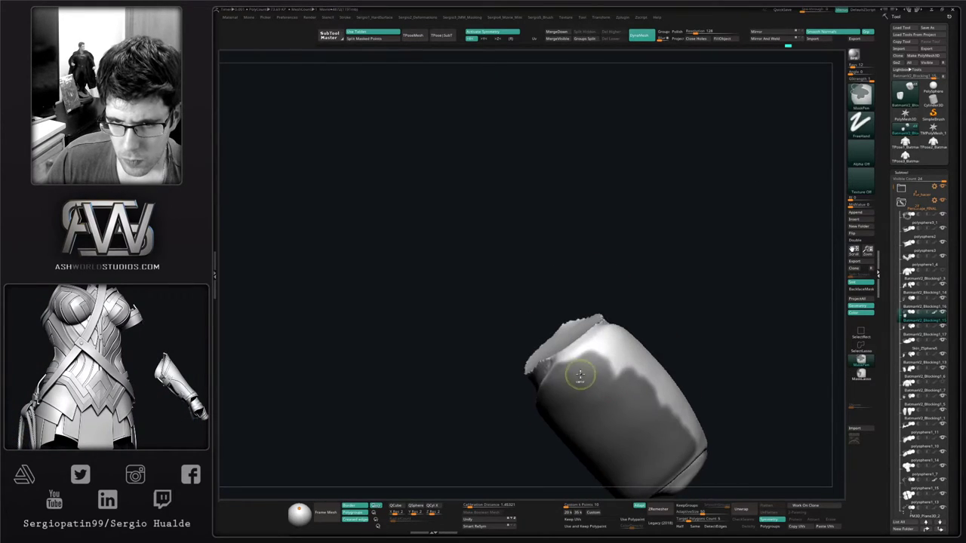
{"action": "left_click_drag", "start_coordinate": [580, 375], "coordinate": [557, 379], "text": "ctrl"}
{"action": "mouse_move", "coordinate": [610, 341]}
{"action": "left_mouse_down", "text": "ctrl"}
{"action": "mouse_move", "coordinate": [622, 365]}
{"action": "mouse_move", "coordinate": [619, 401]}
{"action": "left_mouse_up", "text": "ctrl"}
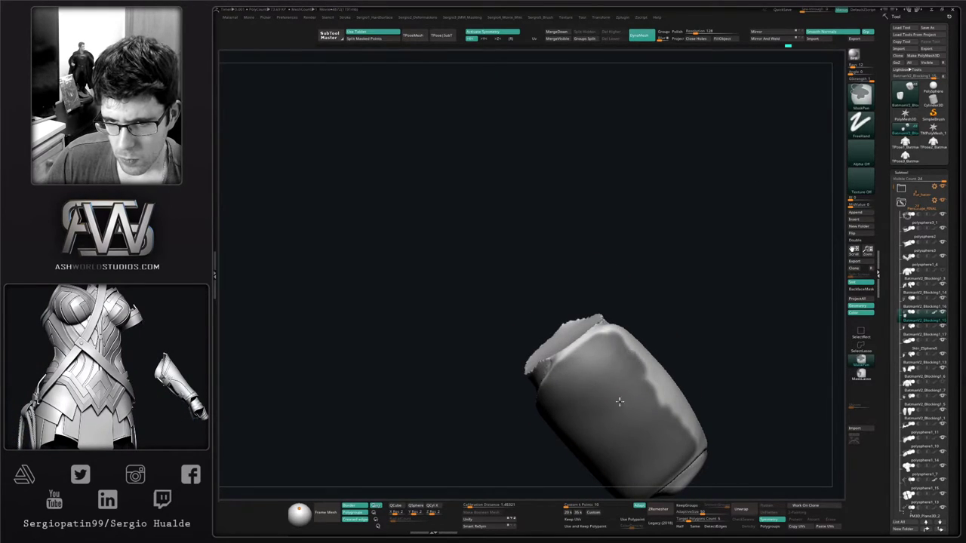
Complete the mask along the panel's far side, lower end and the edge beside the groove
{"action": "right_click_drag", "start_coordinate": [619, 401], "coordinate": [625, 360]}
{"action": "mouse_move", "coordinate": [633, 333]}
{"action": "left_mouse_down", "text": "ctrl"}
{"action": "mouse_move", "coordinate": [600, 359]}
{"action": "mouse_move", "coordinate": [615, 339]}
{"action": "mouse_move", "coordinate": [672, 378]}
{"action": "mouse_move", "coordinate": [696, 380]}
{"action": "left_mouse_up", "text": "ctrl"}
{"action": "mouse_move", "coordinate": [696, 380]}
{"action": "right_mouse_down"}
{"action": "mouse_move", "coordinate": [699, 329]}
{"action": "mouse_move", "coordinate": [681, 387]}
{"action": "mouse_move", "coordinate": [653, 383]}
{"action": "mouse_move", "coordinate": [612, 400]}
{"action": "right_mouse_up"}
{"action": "mouse_move", "coordinate": [610, 368]}
{"action": "left_mouse_down", "text": "ctrl"}
{"action": "mouse_move", "coordinate": [623, 396]}
{"action": "mouse_move", "coordinate": [632, 386]}
{"action": "left_mouse_up", "text": "ctrl"}
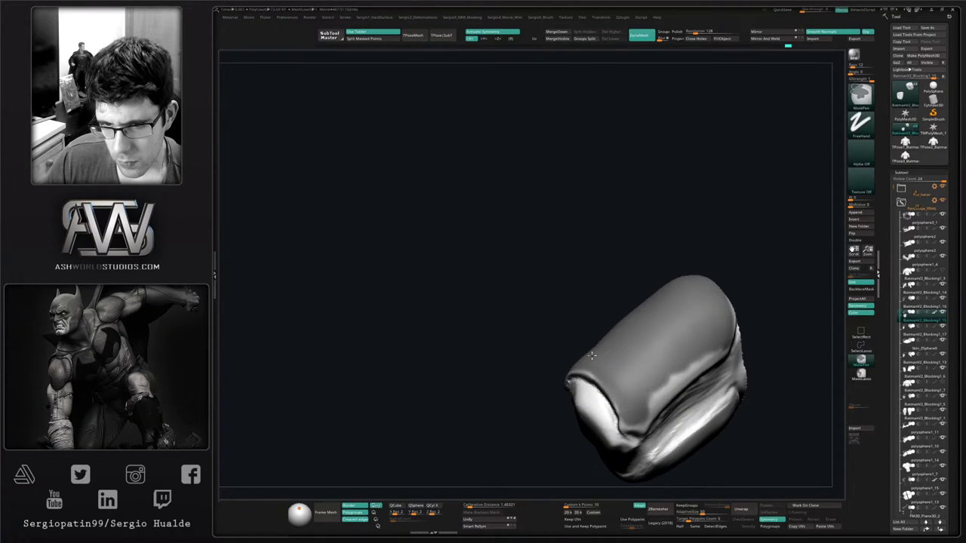
{"action": "left_click_drag", "start_coordinate": [659, 381], "coordinate": [654, 415], "text": "ctrl"}
{"action": "right_click_drag", "start_coordinate": [654, 414], "coordinate": [696, 363]}
{"action": "mouse_move", "coordinate": [696, 361]}
{"action": "left_mouse_down", "text": "ctrl"}
{"action": "mouse_move", "coordinate": [669, 388]}
{"action": "mouse_move", "coordinate": [730, 348]}
{"action": "left_mouse_up", "text": "ctrl"}
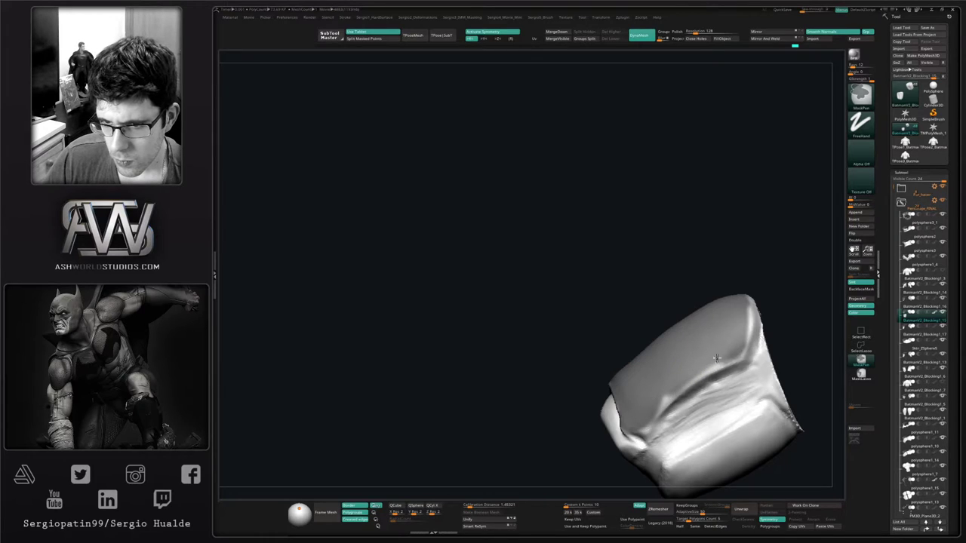
Refine the mask's edge along the groove down to the lower corner and check the masked panel from several angles
{"action": "left_click_drag", "start_coordinate": [672, 391], "coordinate": [650, 421], "text": "ctrl"}
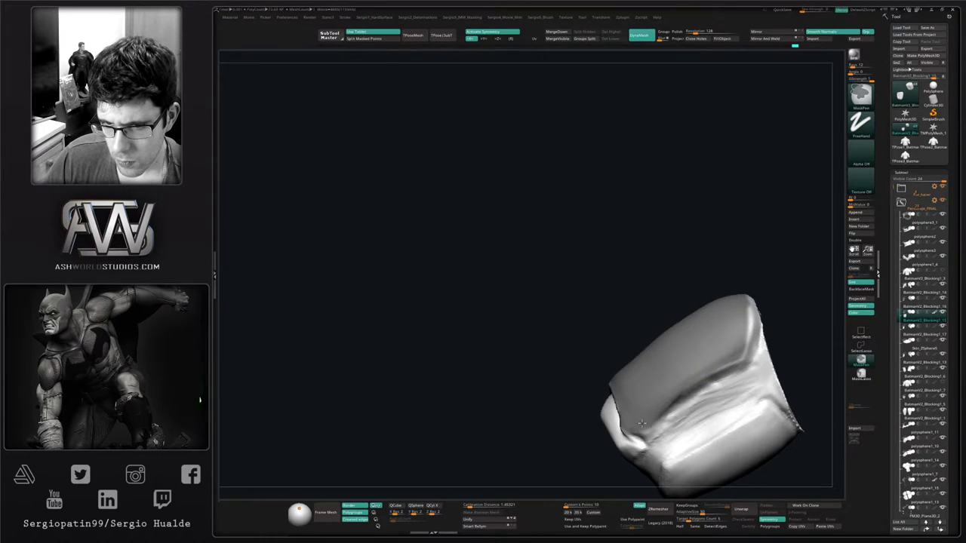
{"action": "right_click_drag", "start_coordinate": [653, 420], "coordinate": [701, 394]}
{"action": "left_click_drag", "start_coordinate": [705, 392], "coordinate": [666, 418], "text": "ctrl"}
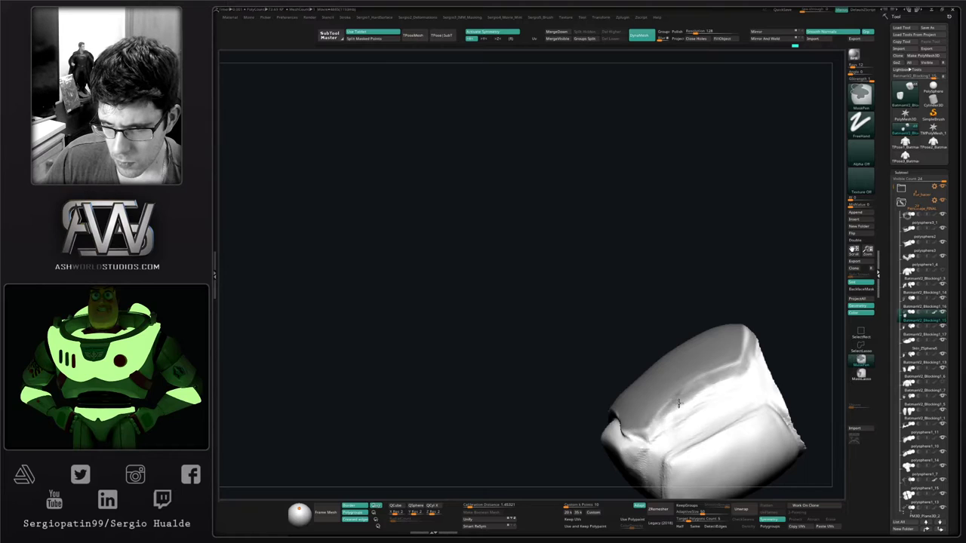
{"action": "right_click_drag", "start_coordinate": [749, 370], "coordinate": [628, 491]}
{"action": "right_click_drag", "start_coordinate": [593, 406], "coordinate": [638, 408]}
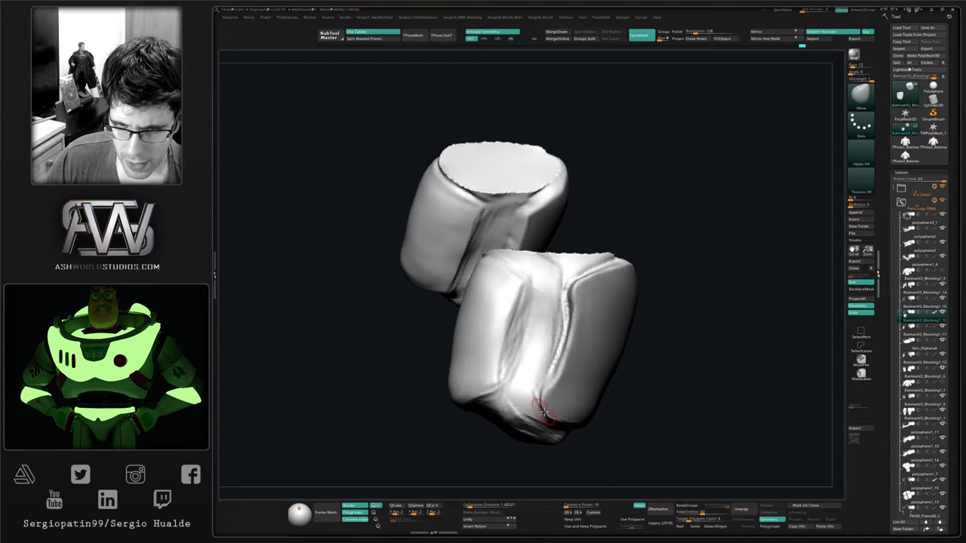
{"action": "right_click_drag", "start_coordinate": [581, 369], "coordinate": [741, 351]}
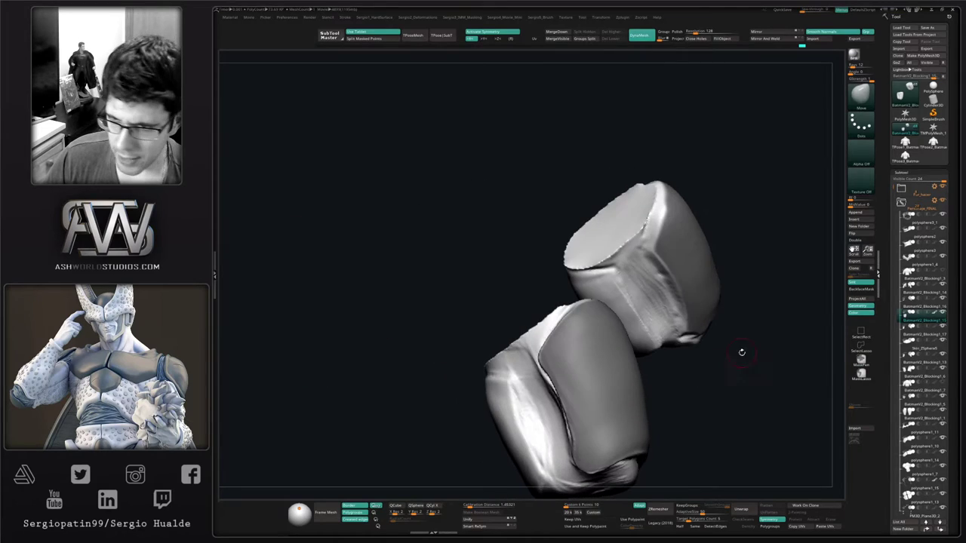
Duplicate the masked arm subtool and isolate the masked panel's polygons with the wireframe shown
{"action": "key", "text": "ctrl+shift+d"}
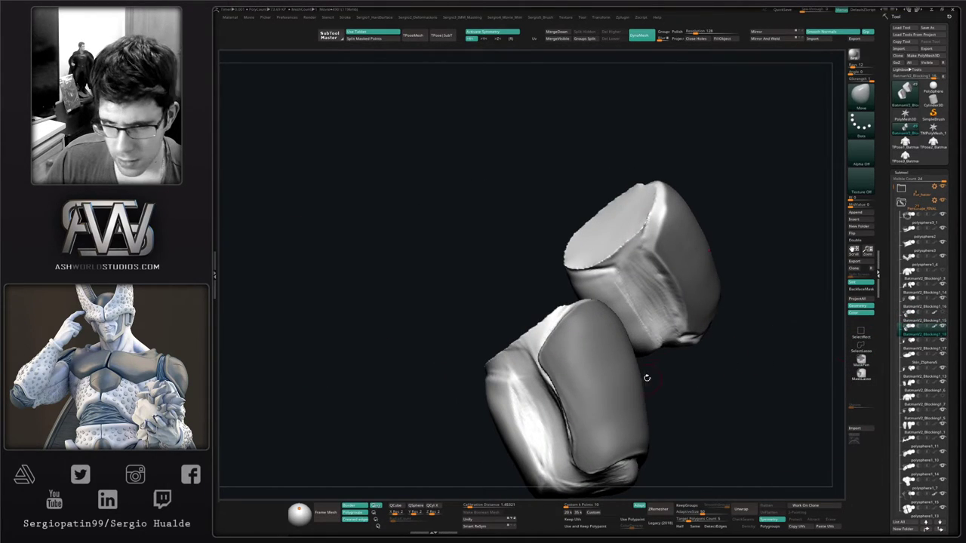
{"action": "key", "text": "shift+f"}
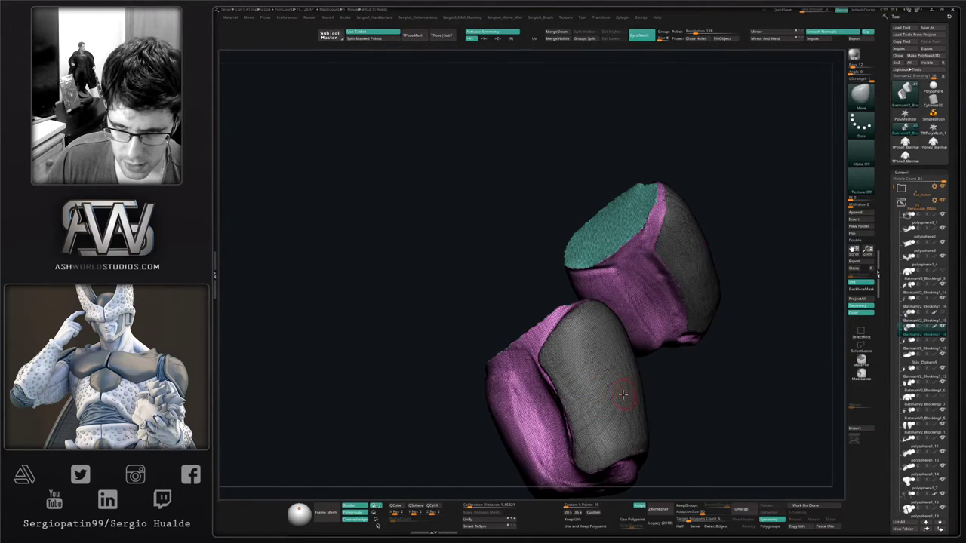
{"action": "left_click", "coordinate": [621, 390], "text": "ctrl+shift"}
{"action": "right_click_drag", "start_coordinate": [683, 387], "coordinate": [672, 409]}
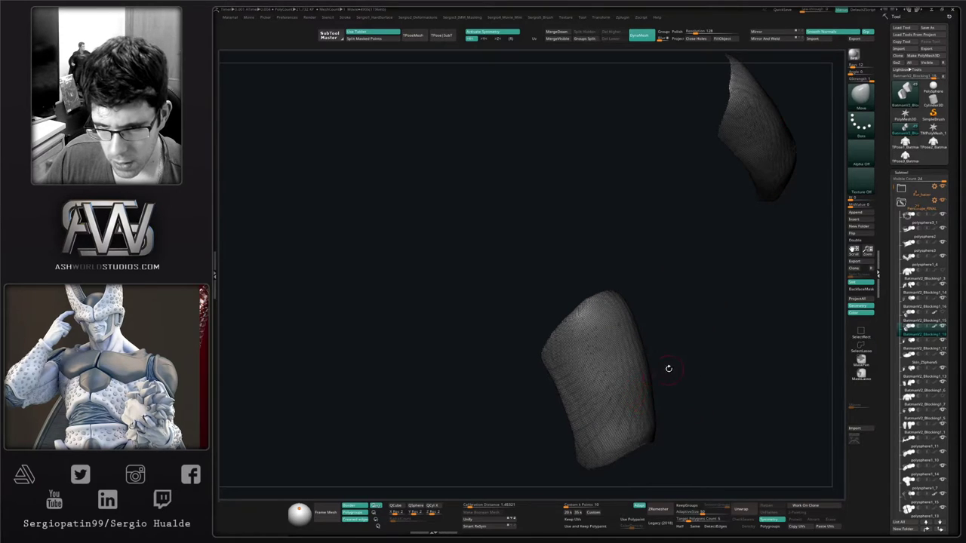
ZRemesh the isolated panel with Half enabled and smooth its upper border
{"action": "left_click", "coordinate": [665, 513]}
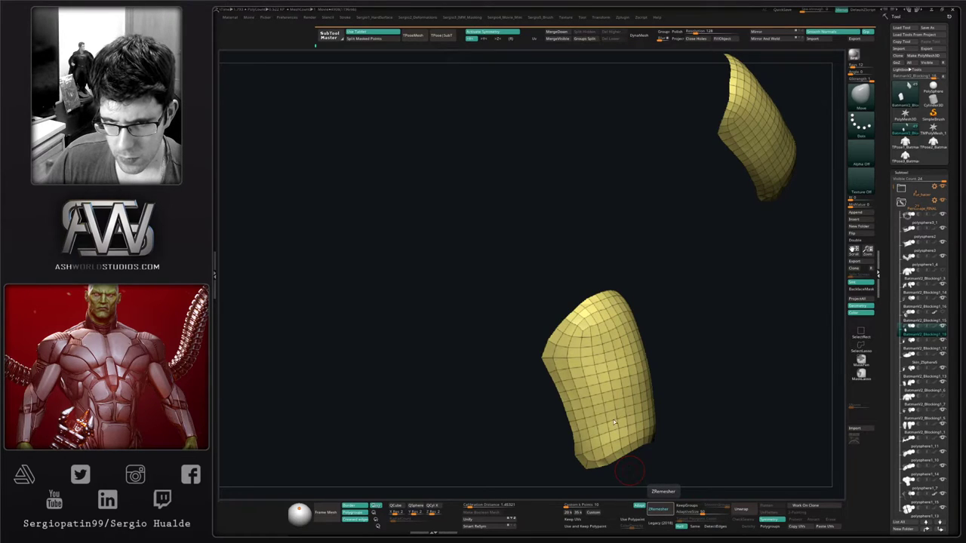
{"action": "mouse_move", "coordinate": [609, 431]}
{"action": "right_mouse_down"}
{"action": "mouse_move", "coordinate": [642, 400]}
{"action": "mouse_move", "coordinate": [668, 396]}
{"action": "mouse_move", "coordinate": [627, 349]}
{"action": "right_mouse_up"}
{"action": "mouse_move", "coordinate": [627, 349]}
{"action": "left_mouse_down", "text": "shift"}
{"action": "mouse_move", "coordinate": [596, 349]}
{"action": "mouse_move", "coordinate": [595, 310]}
{"action": "left_mouse_up", "text": "shift"}
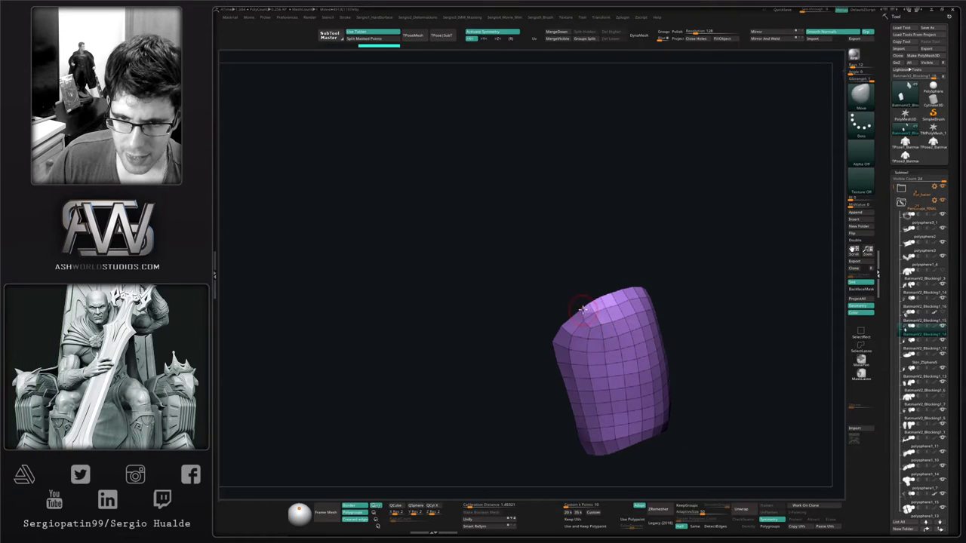
{"action": "right_click_drag", "start_coordinate": [576, 317], "coordinate": [578, 315]}
{"action": "left_click_drag", "start_coordinate": [578, 315], "coordinate": [579, 310], "text": "shift"}
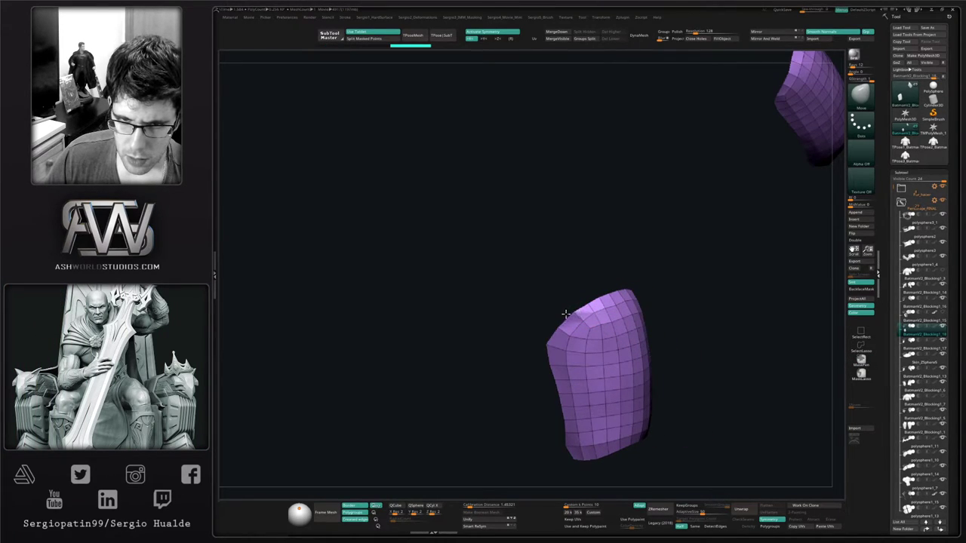
Adjust the panel's upper and lower corners with the Move brush, showing the rest of the suit for reference
{"action": "right_click_drag", "start_coordinate": [573, 318], "coordinate": [572, 349]}
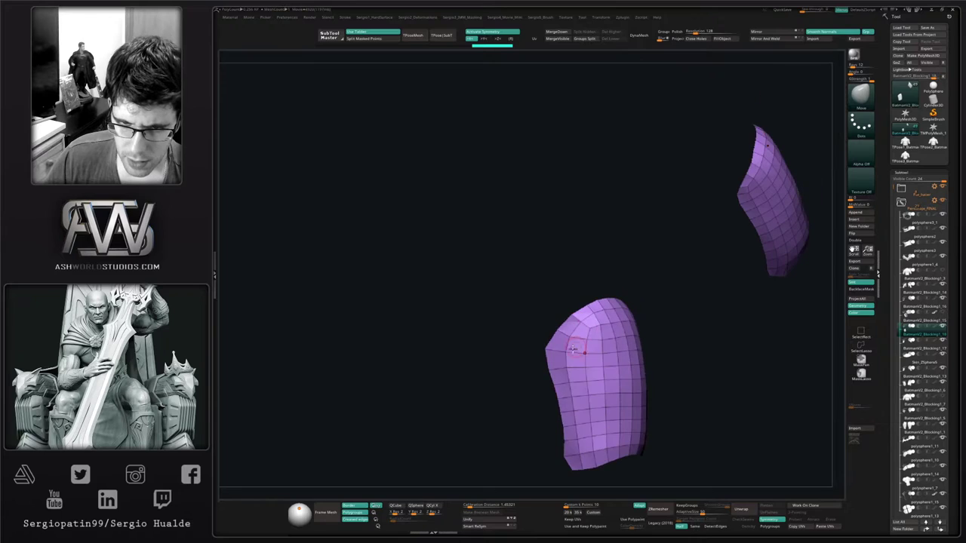
{"action": "left_click_drag", "start_coordinate": [544, 348], "coordinate": [542, 353]}
{"action": "right_click_drag", "start_coordinate": [560, 356], "coordinate": [575, 315], "text": "alt"}
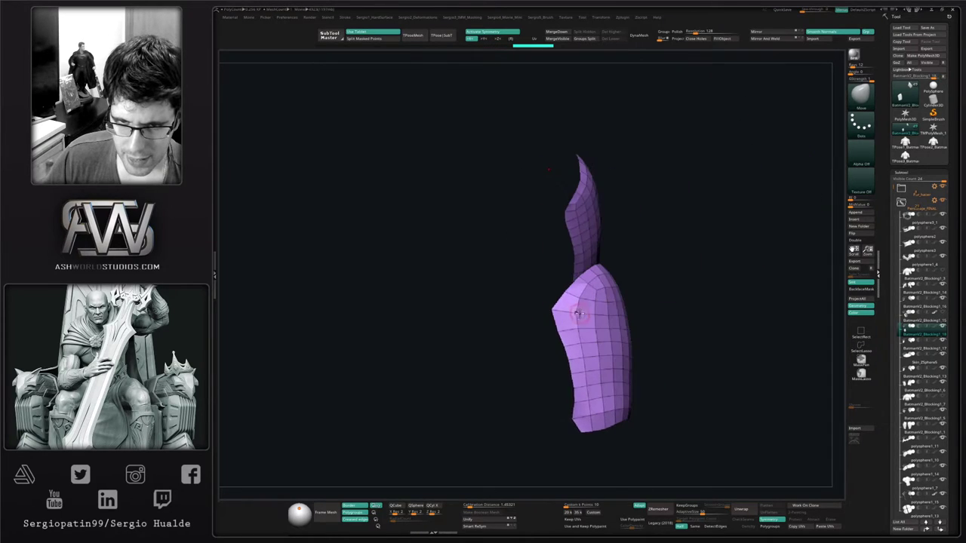
{"action": "key", "text": "alt+shift+s"}
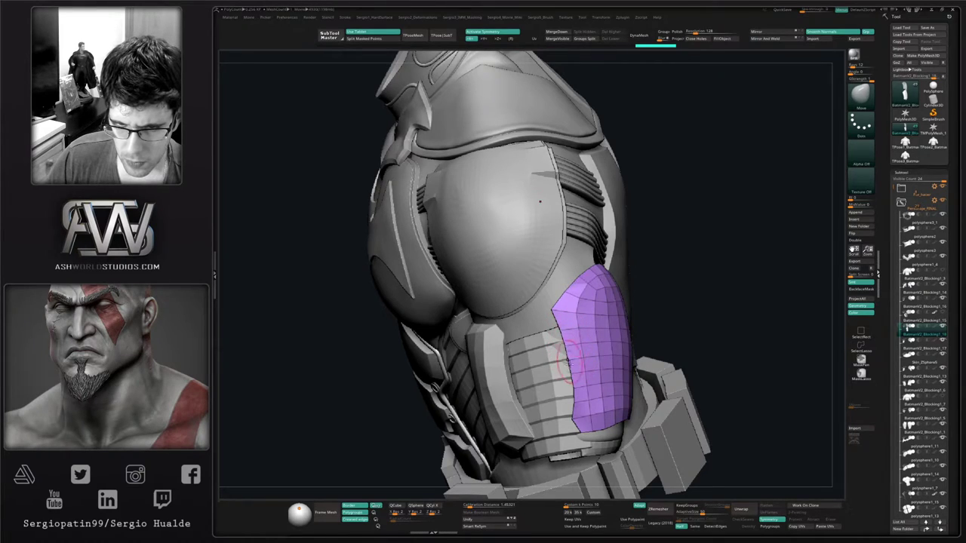
{"action": "mouse_move", "coordinate": [568, 359]}
{"action": "right_mouse_down"}
{"action": "mouse_move", "coordinate": [569, 381]}
{"action": "mouse_move", "coordinate": [649, 394]}
{"action": "mouse_move", "coordinate": [620, 387]}
{"action": "mouse_move", "coordinate": [683, 380]}
{"action": "right_mouse_up"}
{"action": "left_click_drag", "start_coordinate": [682, 380], "coordinate": [683, 387]}
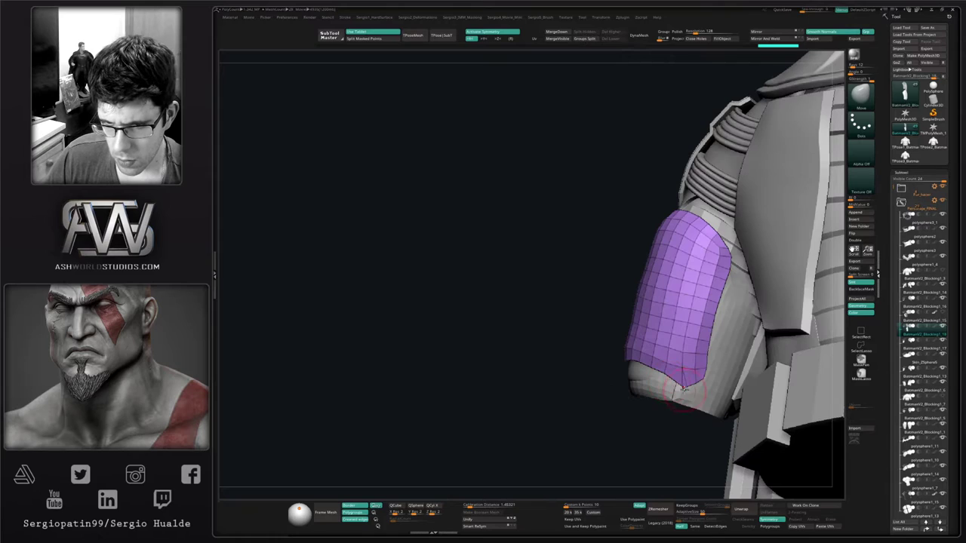
Isolate the panel again and collapse the short border edge at its lower corner with ZModeler
{"action": "right_click_drag", "start_coordinate": [680, 390], "coordinate": [686, 450], "text": "ctrl"}
{"action": "left_click", "coordinate": [699, 444]}
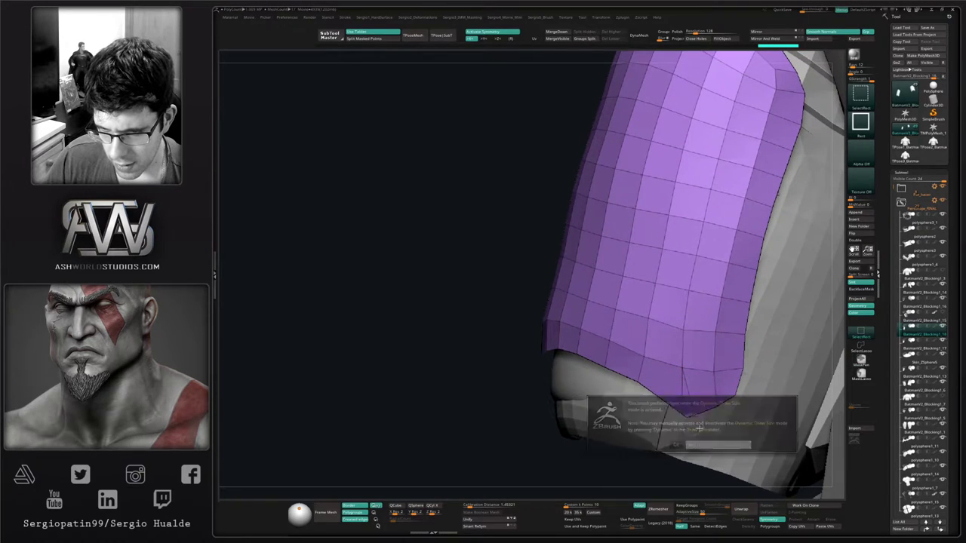
{"action": "key", "text": "b"}
{"action": "key", "text": "z"}
{"action": "key", "text": "m"}
{"action": "key", "text": "space"}
{"action": "key", "text": "alt+s"}
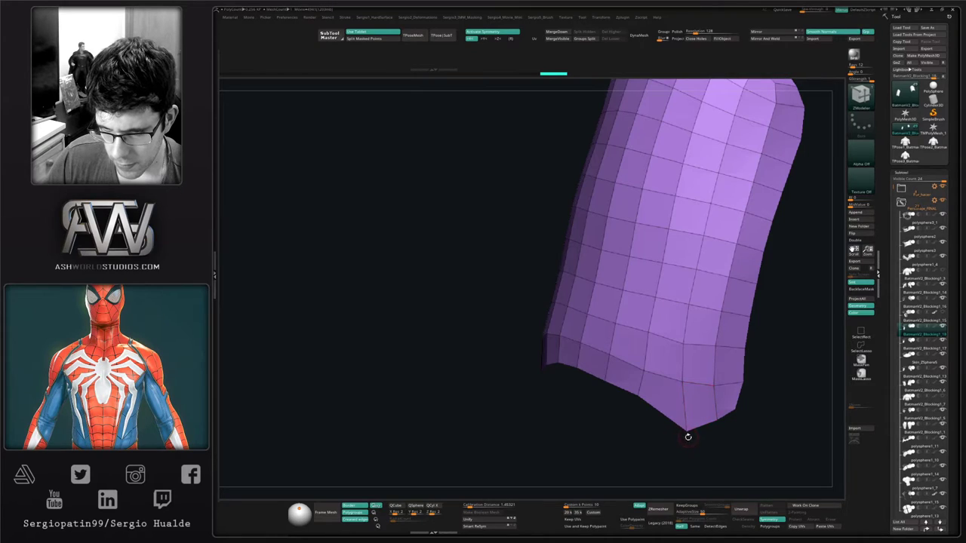
{"action": "right_click_drag", "start_coordinate": [688, 437], "coordinate": [692, 344], "text": "ctrl"}
{"action": "right_click_drag", "start_coordinate": [698, 400], "coordinate": [722, 516], "text": "ctrl"}
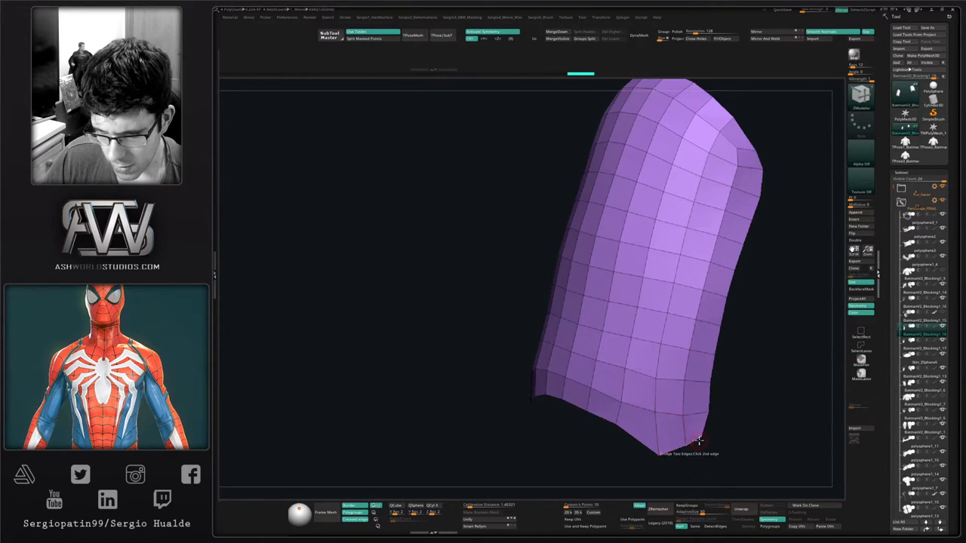
{"action": "left_click", "coordinate": [699, 441]}
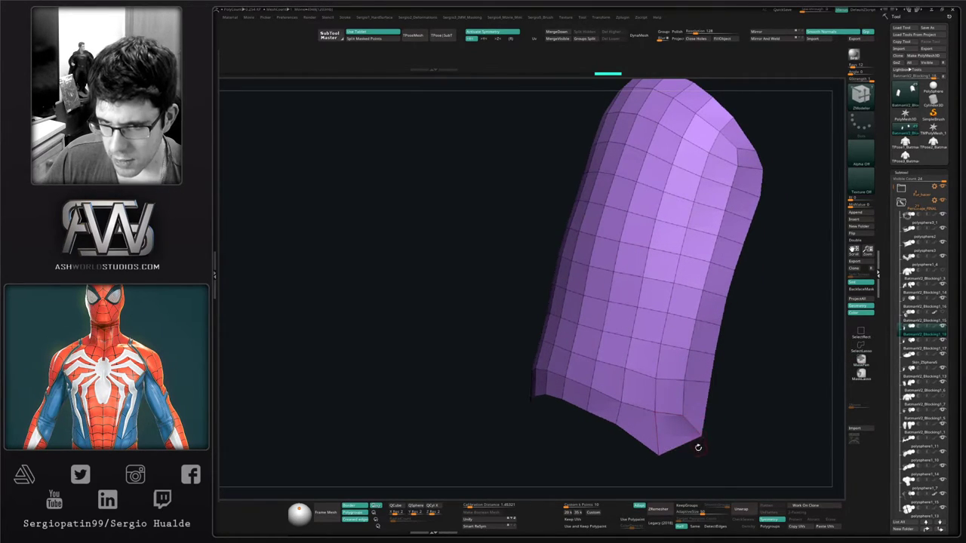
Switch back to the Move brush and check the panel's upper corner and outline from both sides
{"action": "right_click_drag", "start_coordinate": [698, 447], "coordinate": [696, 369], "text": "ctrl"}
{"action": "mouse_move", "coordinate": [737, 226]}
{"action": "right_mouse_down", "text": "alt"}
{"action": "mouse_move", "coordinate": [644, 352]}
{"action": "mouse_move", "coordinate": [646, 411]}
{"action": "right_mouse_up", "text": "alt"}
{"action": "key", "text": "b"}
{"action": "key", "text": "m"}
{"action": "key", "text": "v"}
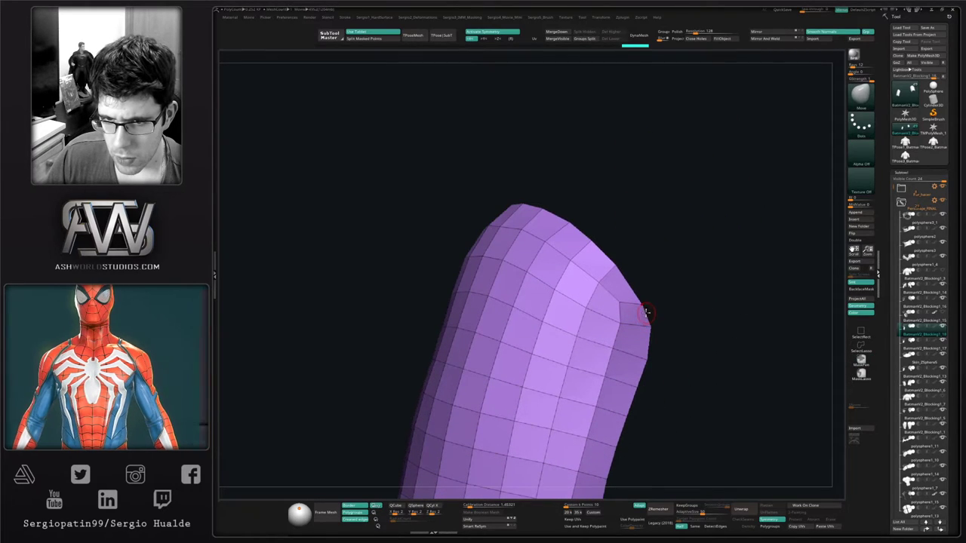
{"action": "right_click_drag", "start_coordinate": [639, 354], "coordinate": [637, 291], "text": "ctrl"}
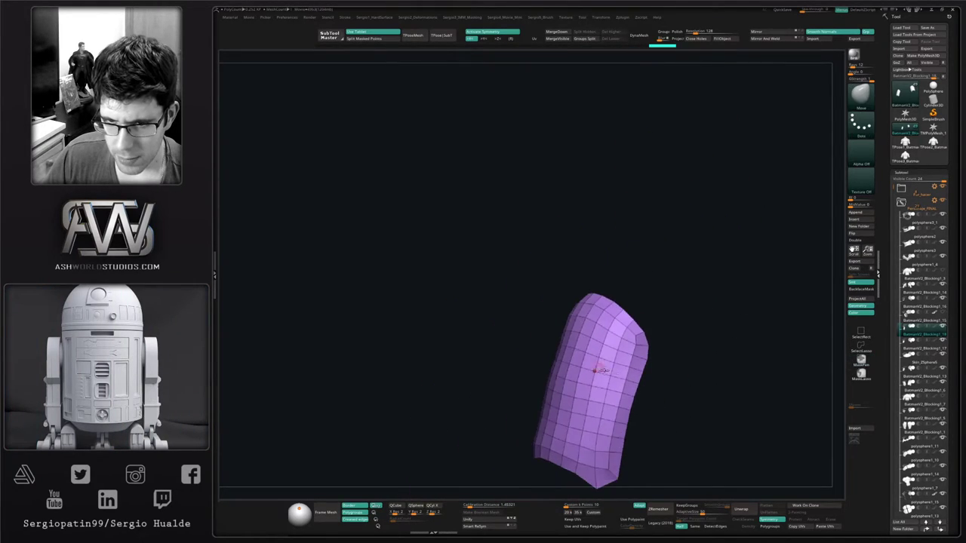
{"action": "right_click_drag", "start_coordinate": [601, 369], "coordinate": [597, 308]}
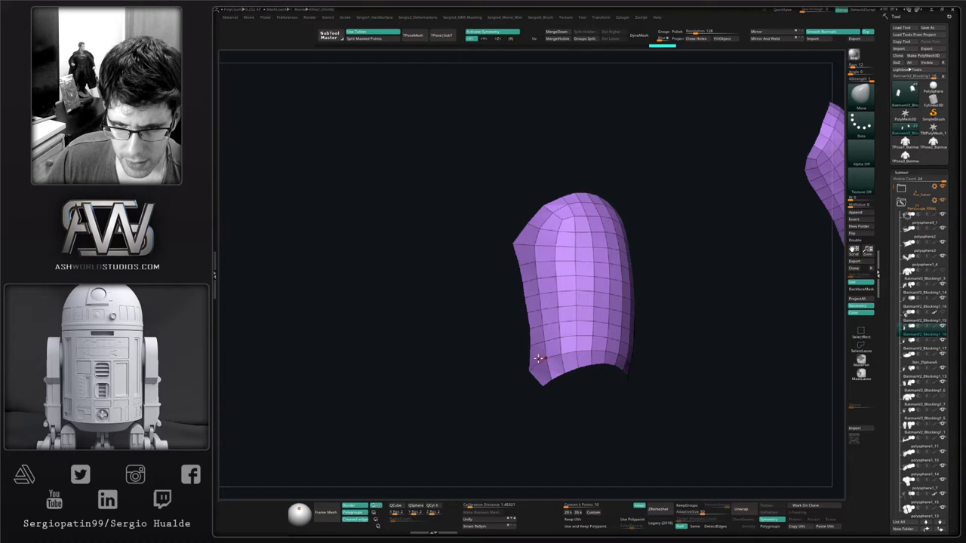
Collapse the remaining short edge at the panel's lower corner into a single point with ZModeler
{"action": "right_click_drag", "start_coordinate": [538, 358], "coordinate": [550, 388], "text": "ctrl"}
{"action": "key", "text": "b"}
{"action": "key", "text": "z"}
{"action": "key", "text": "m"}
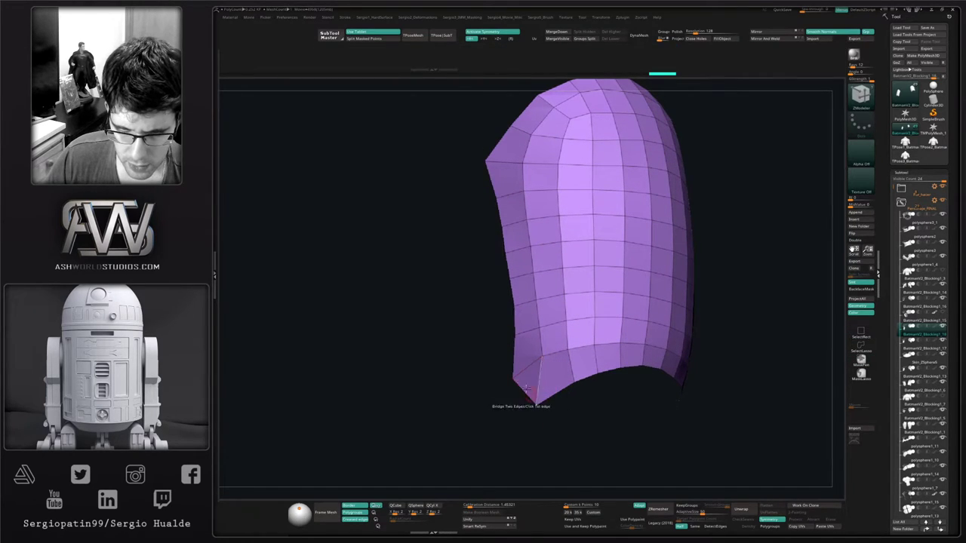
{"action": "left_click", "coordinate": [532, 405]}
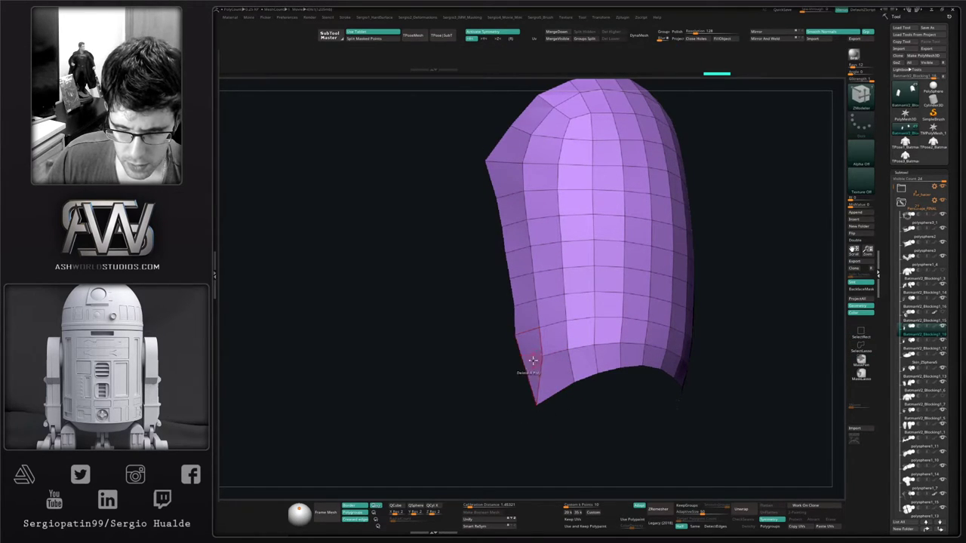
Reshape the lower corners of the isolated rear upper-arm plate with the Move brush
{"action": "right_click_drag", "start_coordinate": [532, 361], "coordinate": [511, 339]}
{"action": "key", "text": "b"}
{"action": "key", "text": "m"}
{"action": "key", "text": "v"}
{"action": "left_click_drag", "start_coordinate": [513, 320], "coordinate": [518, 408]}
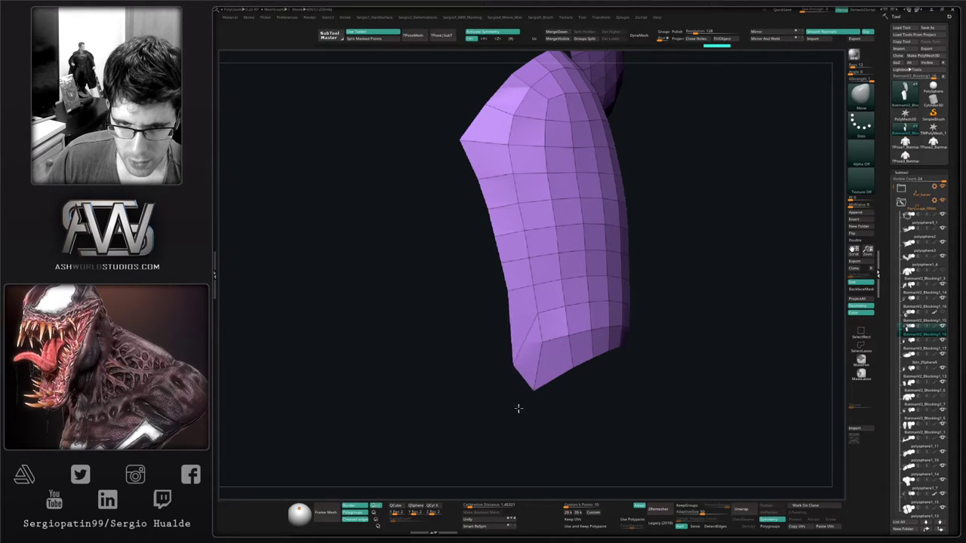
{"action": "right_click_drag", "start_coordinate": [519, 420], "coordinate": [578, 388]}
{"action": "mouse_move", "coordinate": [679, 402]}
{"action": "right_mouse_down", "text": "alt"}
{"action": "mouse_move", "coordinate": [644, 386]}
{"action": "mouse_move", "coordinate": [654, 399]}
{"action": "mouse_move", "coordinate": [635, 396]}
{"action": "right_mouse_up", "text": "alt"}
{"action": "key", "text": "s"}
{"action": "left_click_drag", "start_coordinate": [547, 363], "coordinate": [555, 354]}
{"action": "mouse_move", "coordinate": [555, 370]}
{"action": "right_mouse_down"}
{"action": "mouse_move", "coordinate": [543, 359]}
{"action": "mouse_move", "coordinate": [544, 333]}
{"action": "right_mouse_up"}
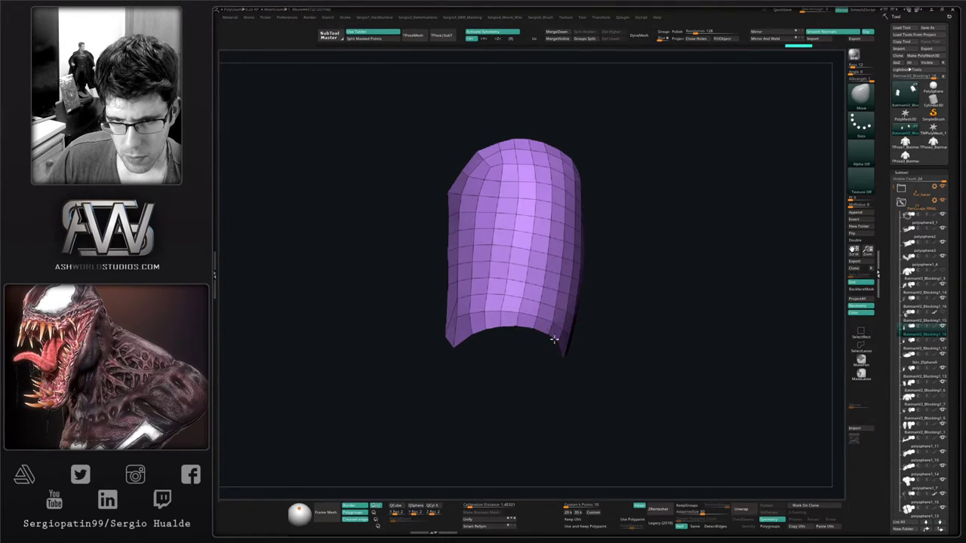
{"action": "left_click_drag", "start_coordinate": [552, 338], "coordinate": [555, 334]}
Smooth the lower edge and side of the upper-arm plate
{"action": "right_click_drag", "start_coordinate": [555, 333], "coordinate": [541, 313]}
{"action": "key", "text": "shift+space"}
{"action": "mouse_move", "coordinate": [561, 325]}
{"action": "left_mouse_down", "text": "shift"}
{"action": "mouse_move", "coordinate": [495, 307]}
{"action": "mouse_move", "coordinate": [496, 316]}
{"action": "left_mouse_up", "text": "shift"}
{"action": "right_click_drag", "start_coordinate": [497, 316], "coordinate": [507, 310]}
{"action": "mouse_move", "coordinate": [466, 317]}
{"action": "left_mouse_down", "text": "shift"}
{"action": "mouse_move", "coordinate": [489, 222]}
{"action": "mouse_move", "coordinate": [493, 256]}
{"action": "left_mouse_up", "text": "shift"}
{"action": "mouse_move", "coordinate": [500, 282]}
{"action": "right_mouse_down", "text": "alt"}
{"action": "mouse_move", "coordinate": [533, 319]}
{"action": "mouse_move", "coordinate": [486, 317]}
{"action": "right_mouse_up", "text": "alt"}
{"action": "mouse_move", "coordinate": [487, 313]}
{"action": "left_mouse_down", "text": "shift"}
{"action": "mouse_move", "coordinate": [507, 232]}
{"action": "mouse_move", "coordinate": [494, 253]}
{"action": "left_mouse_up", "text": "shift"}
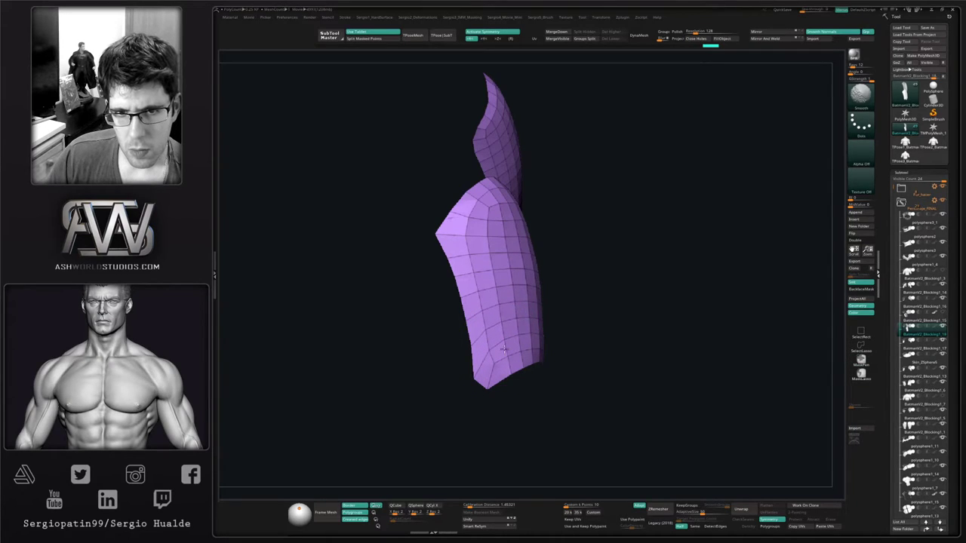
Mask the plate's upper side corner with the MaskLasso brush and invert the mask
{"action": "right_click_drag", "start_coordinate": [504, 348], "coordinate": [562, 338]}
{"action": "right_click", "coordinate": [485, 356]}
{"action": "mouse_move", "coordinate": [485, 355]}
{"action": "right_mouse_down", "text": "ctrl"}
{"action": "mouse_move", "coordinate": [537, 333]}
{"action": "mouse_move", "coordinate": [530, 305]}
{"action": "right_mouse_up", "text": "ctrl"}
{"action": "mouse_move", "coordinate": [529, 305]}
{"action": "right_mouse_down"}
{"action": "mouse_move", "coordinate": [507, 267]}
{"action": "mouse_move", "coordinate": [533, 267]}
{"action": "right_mouse_up"}
{"action": "left_click_drag", "start_coordinate": [458, 228], "coordinate": [483, 292], "text": "ctrl"}
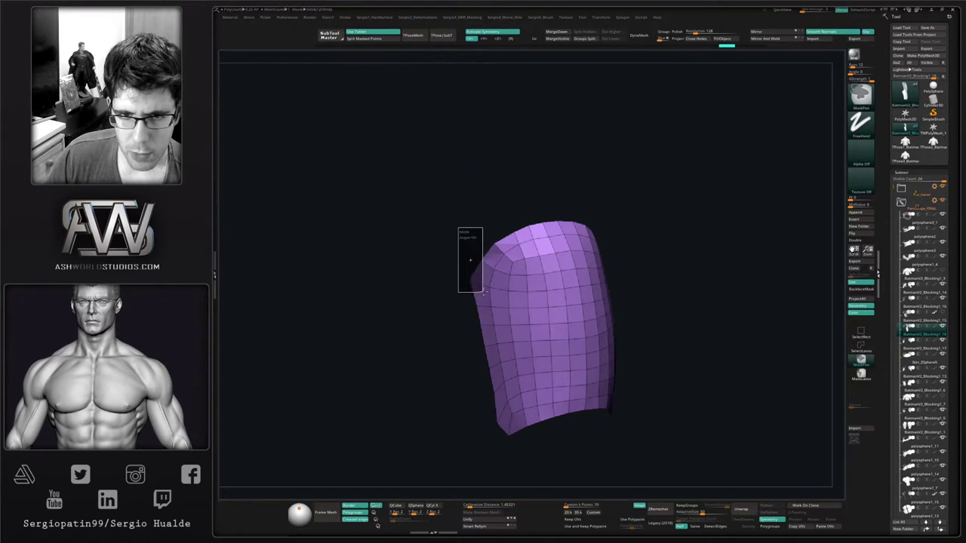
{"action": "left_click", "coordinate": [861, 373], "text": "ctrl"}
{"action": "mouse_move", "coordinate": [428, 245]}
{"action": "left_mouse_down", "text": "ctrl"}
{"action": "mouse_move", "coordinate": [449, 312]}
{"action": "mouse_move", "coordinate": [563, 200]}
{"action": "mouse_move", "coordinate": [522, 198]}
{"action": "left_mouse_up", "text": "ctrl"}
{"action": "left_click", "coordinate": [461, 230], "text": "ctrl"}
Adjust the plate's upper side edge with the Move brush, clearing the mask and resizing the brush between strokes
{"action": "right_click_drag", "start_coordinate": [522, 230], "coordinate": [492, 255]}
{"action": "left_click_drag", "start_coordinate": [518, 259], "coordinate": [513, 270]}
{"action": "right_click_drag", "start_coordinate": [513, 271], "coordinate": [515, 267]}
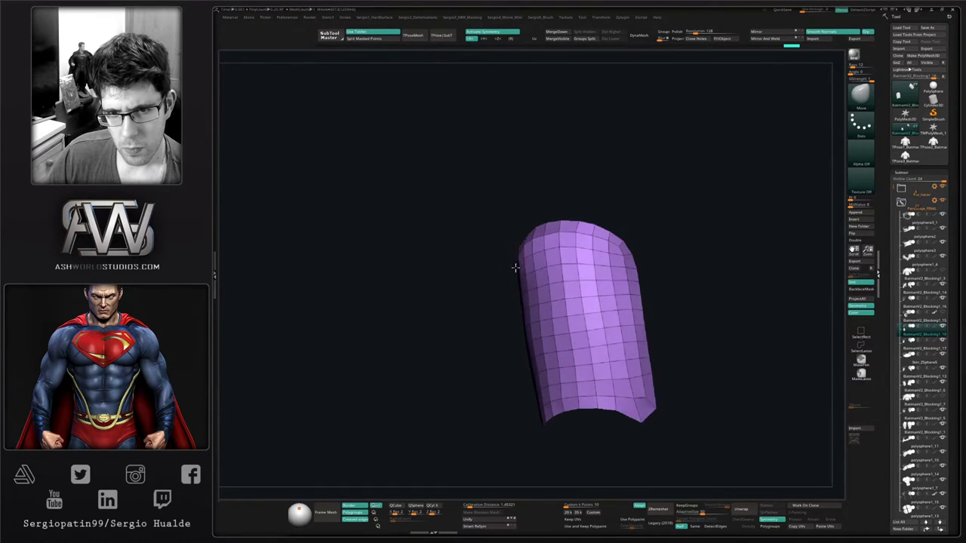
{"action": "mouse_move", "coordinate": [522, 306]}
{"action": "right_mouse_down"}
{"action": "mouse_move", "coordinate": [589, 299]}
{"action": "mouse_move", "coordinate": [576, 293]}
{"action": "right_mouse_up"}
{"action": "left_click_drag", "start_coordinate": [567, 289], "coordinate": [569, 311], "text": "ctrl"}
{"action": "key", "text": "s"}
{"action": "left_click_drag", "start_coordinate": [515, 249], "coordinate": [510, 249]}
{"action": "mouse_move", "coordinate": [509, 246]}
{"action": "right_mouse_down"}
{"action": "mouse_move", "coordinate": [497, 280]}
{"action": "mouse_move", "coordinate": [461, 278]}
{"action": "mouse_move", "coordinate": [555, 321]}
{"action": "mouse_move", "coordinate": [592, 364]}
{"action": "right_mouse_up"}
Show the full body and move the plate's lower and upper edges to follow the arm
{"action": "key", "text": "alt+s"}
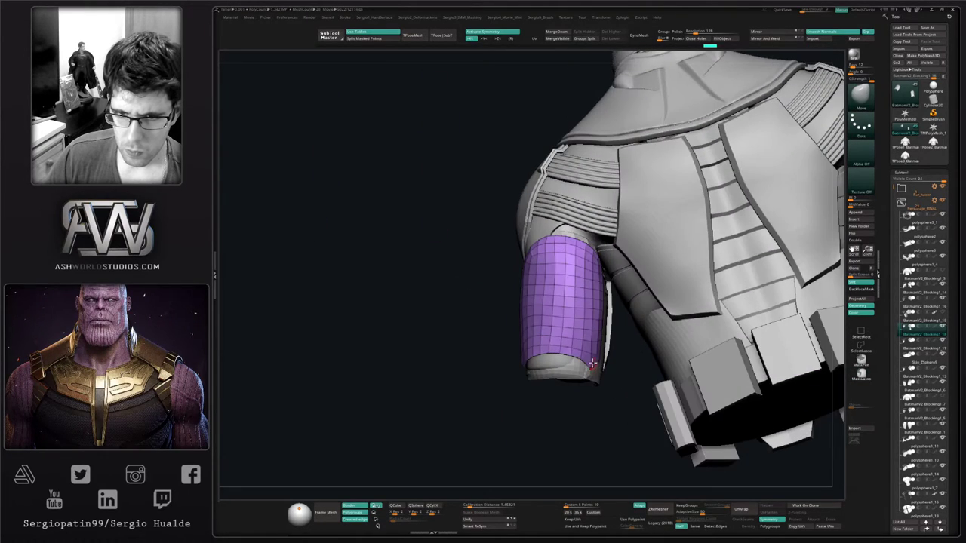
{"action": "left_click_drag", "start_coordinate": [603, 368], "coordinate": [593, 373]}
{"action": "right_click_drag", "start_coordinate": [593, 354], "coordinate": [589, 364]}
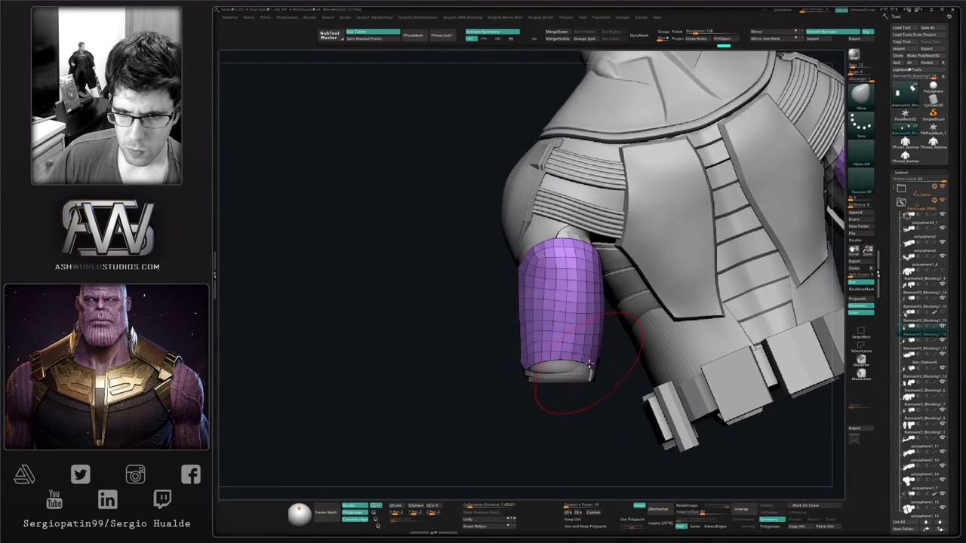
{"action": "right_click_drag", "start_coordinate": [542, 323], "coordinate": [514, 320]}
{"action": "left_click_drag", "start_coordinate": [579, 251], "coordinate": [580, 248]}
{"action": "mouse_move", "coordinate": [559, 273]}
{"action": "right_mouse_down"}
{"action": "mouse_move", "coordinate": [584, 285]}
{"action": "mouse_move", "coordinate": [529, 282]}
{"action": "right_mouse_up"}
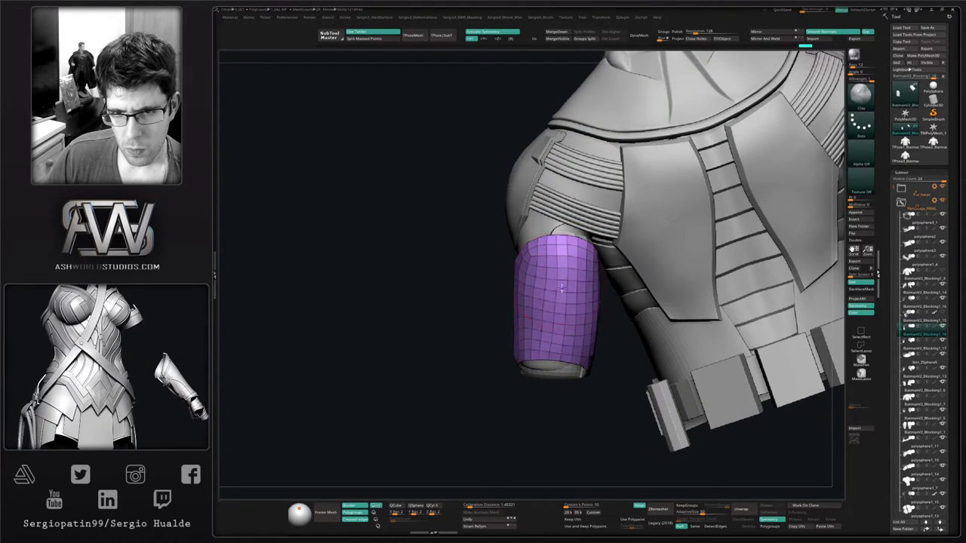
Return to the Move brush and refine how the plate's top sits against the back of the arm
{"action": "mouse_move", "coordinate": [559, 339]}
{"action": "right_mouse_down"}
{"action": "mouse_move", "coordinate": [550, 344]}
{"action": "mouse_move", "coordinate": [569, 314]}
{"action": "mouse_move", "coordinate": [552, 276]}
{"action": "right_mouse_up"}
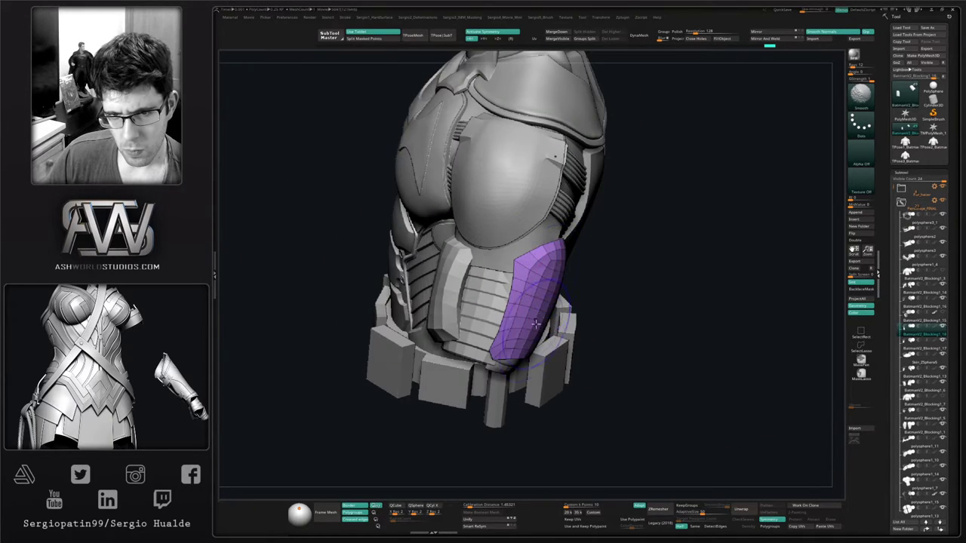
{"action": "mouse_move", "coordinate": [544, 349]}
{"action": "right_mouse_down"}
{"action": "mouse_move", "coordinate": [490, 313]}
{"action": "mouse_move", "coordinate": [511, 276]}
{"action": "right_mouse_up"}
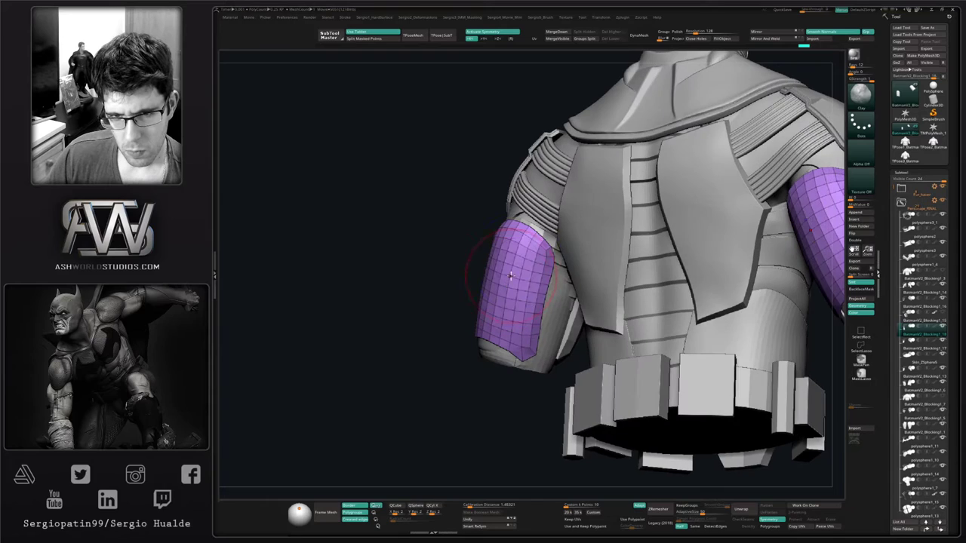
{"action": "mouse_move", "coordinate": [517, 344]}
{"action": "right_mouse_down"}
{"action": "mouse_move", "coordinate": [504, 332]}
{"action": "mouse_move", "coordinate": [517, 381]}
{"action": "mouse_move", "coordinate": [537, 365]}
{"action": "right_mouse_up"}
{"action": "key", "text": "b"}
{"action": "key", "text": "m"}
{"action": "key", "text": "v"}
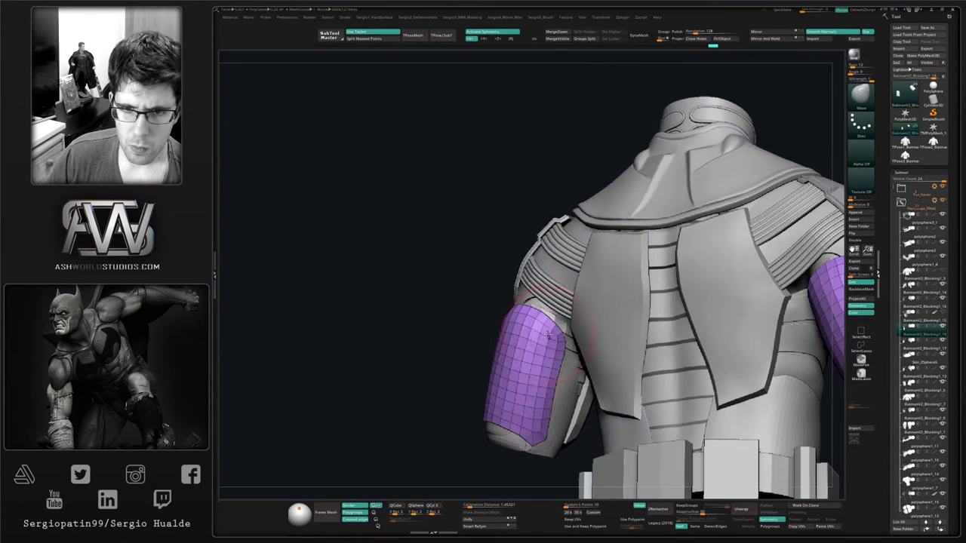
{"action": "right_click_drag", "start_coordinate": [556, 332], "coordinate": [466, 320]}
{"action": "mouse_move", "coordinate": [467, 303]}
{"action": "left_mouse_down"}
{"action": "mouse_move", "coordinate": [464, 292]}
{"action": "mouse_move", "coordinate": [467, 303]}
{"action": "left_mouse_up"}
{"action": "right_click_drag", "start_coordinate": [381, 305], "coordinate": [444, 325]}
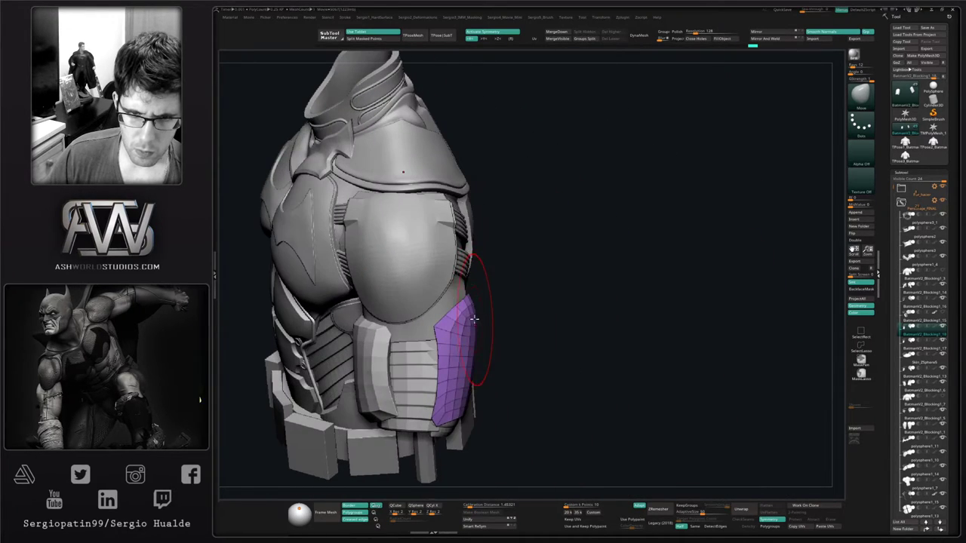
Pull the plate's upper side corner into line with the upper arm using the Move brush
{"action": "left_click_drag", "start_coordinate": [446, 324], "coordinate": [454, 325]}
{"action": "mouse_move", "coordinate": [452, 329]}
{"action": "right_mouse_down"}
{"action": "mouse_move", "coordinate": [485, 354]}
{"action": "mouse_move", "coordinate": [476, 327]}
{"action": "right_mouse_up"}
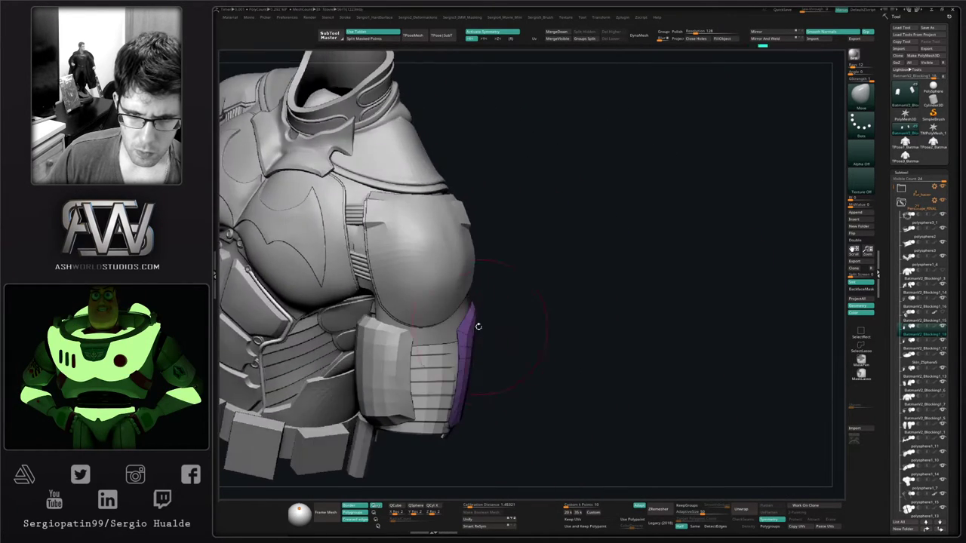
{"action": "left_click_drag", "start_coordinate": [473, 303], "coordinate": [471, 308]}
{"action": "mouse_move", "coordinate": [468, 324]}
{"action": "right_mouse_down"}
{"action": "mouse_move", "coordinate": [411, 321]}
{"action": "mouse_move", "coordinate": [473, 359]}
{"action": "mouse_move", "coordinate": [466, 334]}
{"action": "mouse_move", "coordinate": [420, 320]}
{"action": "mouse_move", "coordinate": [428, 355]}
{"action": "right_mouse_up"}
{"action": "right_click_drag", "start_coordinate": [514, 350], "coordinate": [494, 343]}
Isolate the plate and inset its open border with the ZModeler Inset edge action
{"action": "key", "text": "alt+s"}
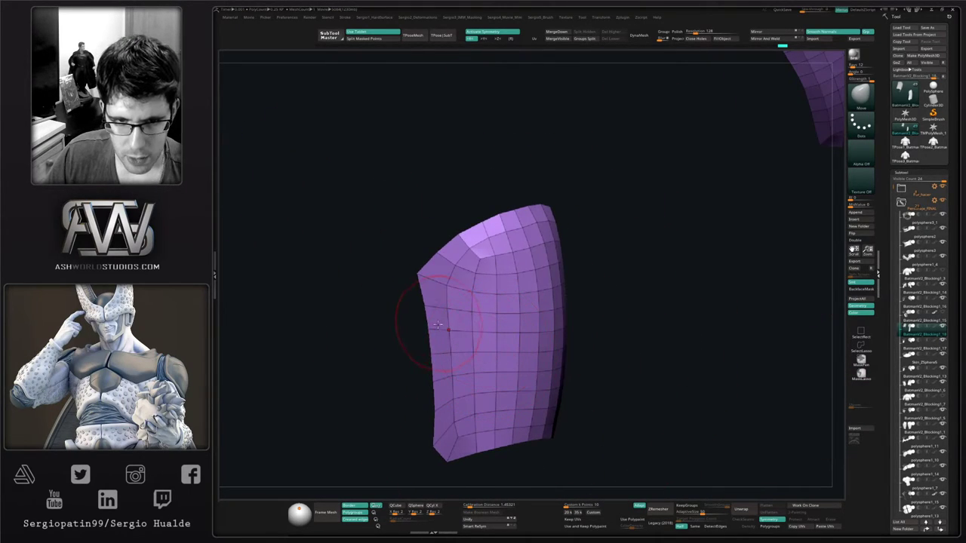
{"action": "key", "text": "ctrl+1"}
{"action": "key", "text": "space"}
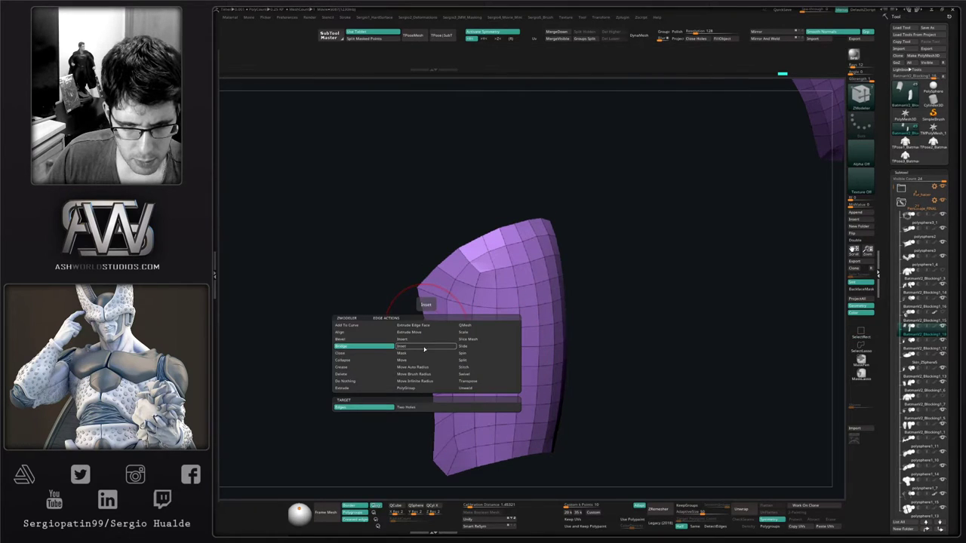
{"action": "left_click", "coordinate": [424, 349]}
{"action": "left_click", "coordinate": [428, 336]}
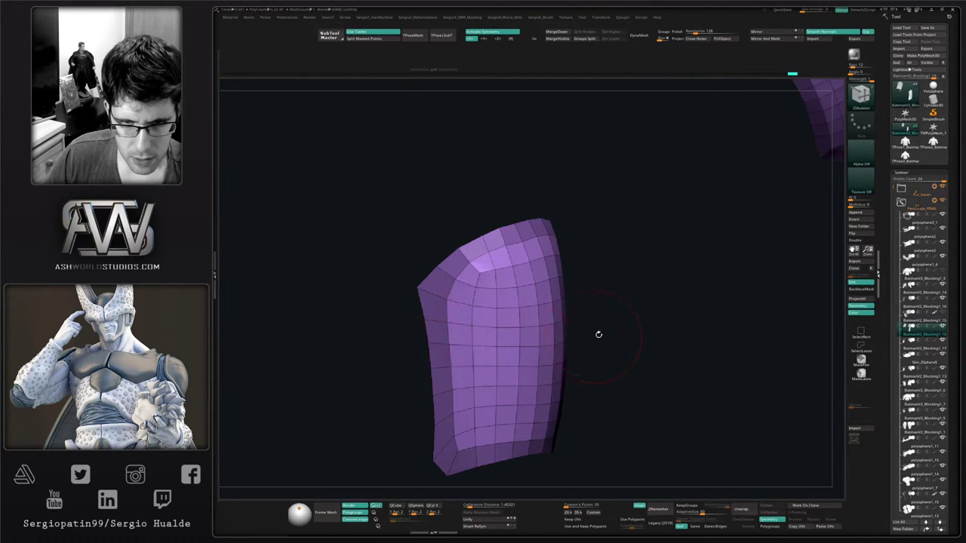
Reposition the plate's lower side corners with a resized Move brush
{"action": "mouse_move", "coordinate": [571, 327]}
{"action": "right_mouse_down"}
{"action": "mouse_move", "coordinate": [585, 330]}
{"action": "mouse_move", "coordinate": [448, 348]}
{"action": "mouse_move", "coordinate": [448, 337]}
{"action": "right_mouse_up"}
{"action": "key", "text": "b"}
{"action": "key", "text": "m"}
{"action": "key", "text": "v"}
{"action": "key", "text": "s"}
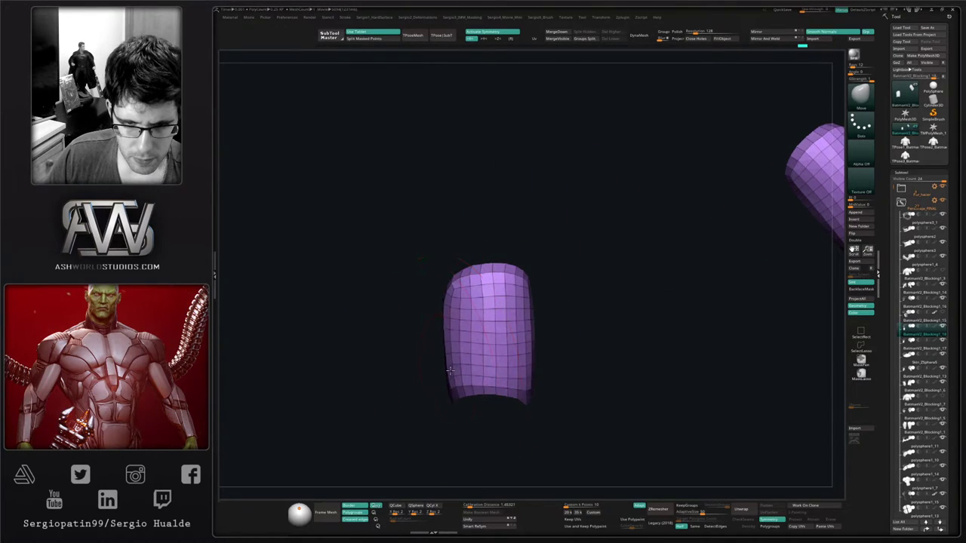
{"action": "mouse_move", "coordinate": [449, 369]}
{"action": "right_mouse_down"}
{"action": "mouse_move", "coordinate": [500, 392]}
{"action": "mouse_move", "coordinate": [456, 395]}
{"action": "mouse_move", "coordinate": [448, 369]}
{"action": "mouse_move", "coordinate": [452, 387]}
{"action": "right_mouse_up"}
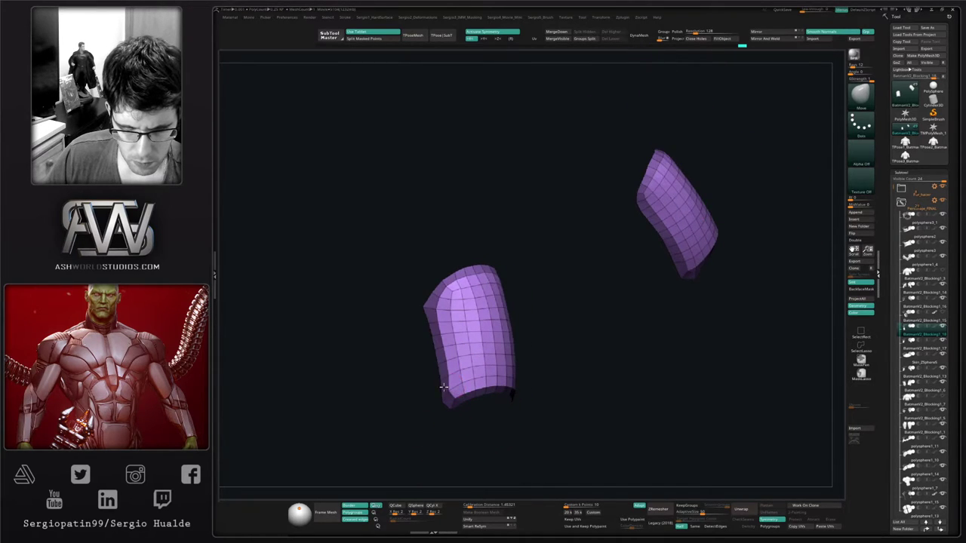
{"action": "left_click_drag", "start_coordinate": [443, 387], "coordinate": [448, 360]}
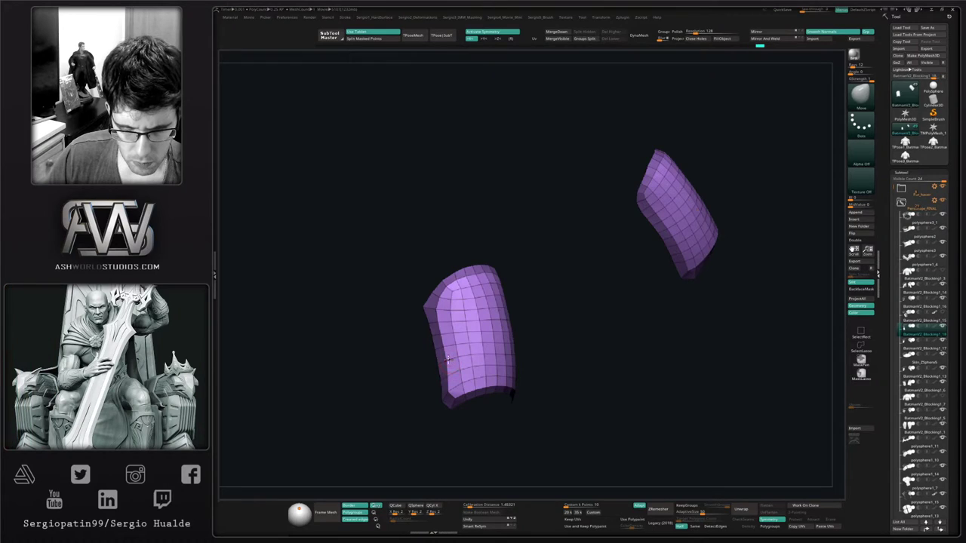
{"action": "right_click_drag", "start_coordinate": [459, 396], "coordinate": [475, 398]}
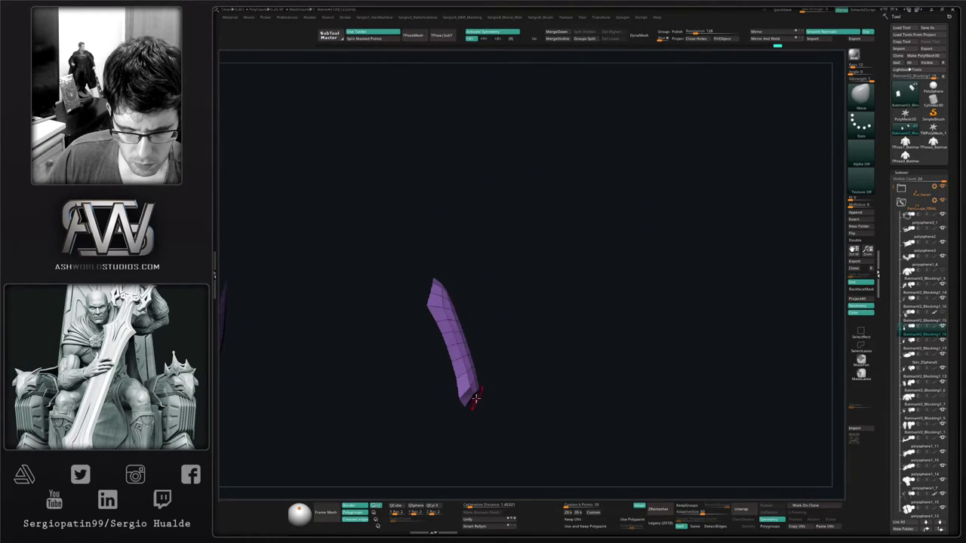
{"action": "left_click_drag", "start_coordinate": [473, 394], "coordinate": [469, 392]}
{"action": "mouse_move", "coordinate": [468, 397]}
{"action": "right_mouse_down"}
{"action": "mouse_move", "coordinate": [461, 409]}
{"action": "mouse_move", "coordinate": [425, 413]}
{"action": "mouse_move", "coordinate": [429, 397]}
{"action": "mouse_move", "coordinate": [464, 380]}
{"action": "mouse_move", "coordinate": [467, 393]}
{"action": "mouse_move", "coordinate": [484, 390]}
{"action": "right_mouse_up"}
{"action": "left_click_drag", "start_coordinate": [478, 397], "coordinate": [478, 387]}
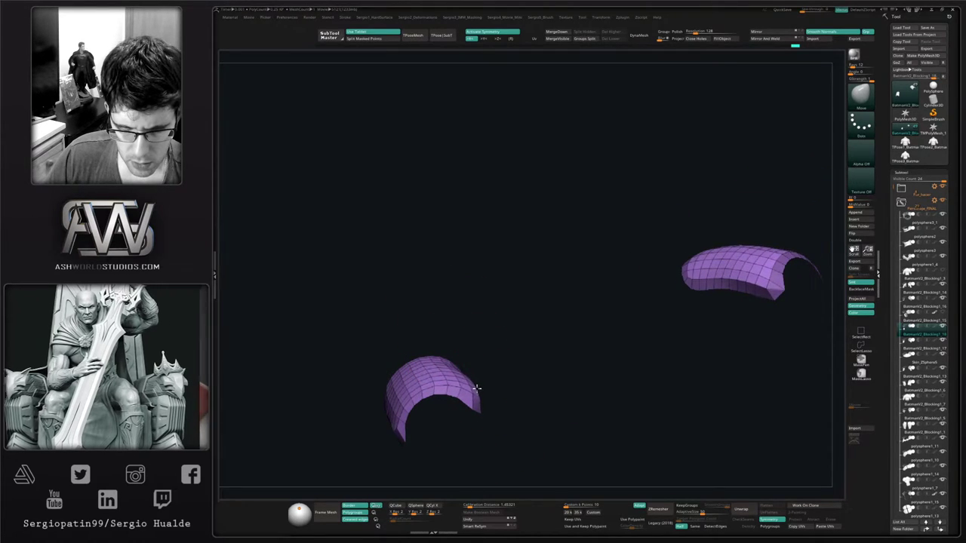
Adjust the curve of the plate's lower opening with the Move brush at a new size
{"action": "right_click_drag", "start_coordinate": [475, 394], "coordinate": [495, 395]}
{"action": "right_click_drag", "start_coordinate": [494, 354], "coordinate": [471, 415]}
{"action": "mouse_move", "coordinate": [433, 378]}
{"action": "right_mouse_down"}
{"action": "mouse_move", "coordinate": [470, 409]}
{"action": "mouse_move", "coordinate": [502, 358]}
{"action": "right_mouse_up"}
{"action": "key", "text": "s"}
{"action": "left_click_drag", "start_coordinate": [477, 400], "coordinate": [481, 398]}
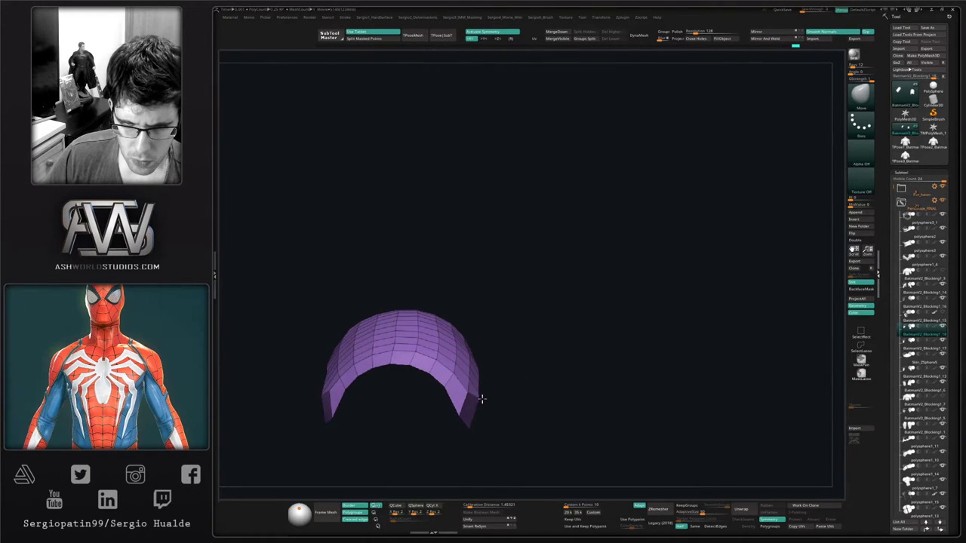
{"action": "mouse_move", "coordinate": [504, 405]}
{"action": "right_mouse_down"}
{"action": "mouse_move", "coordinate": [468, 408]}
{"action": "mouse_move", "coordinate": [474, 416]}
{"action": "mouse_move", "coordinate": [516, 344]}
{"action": "right_mouse_up"}
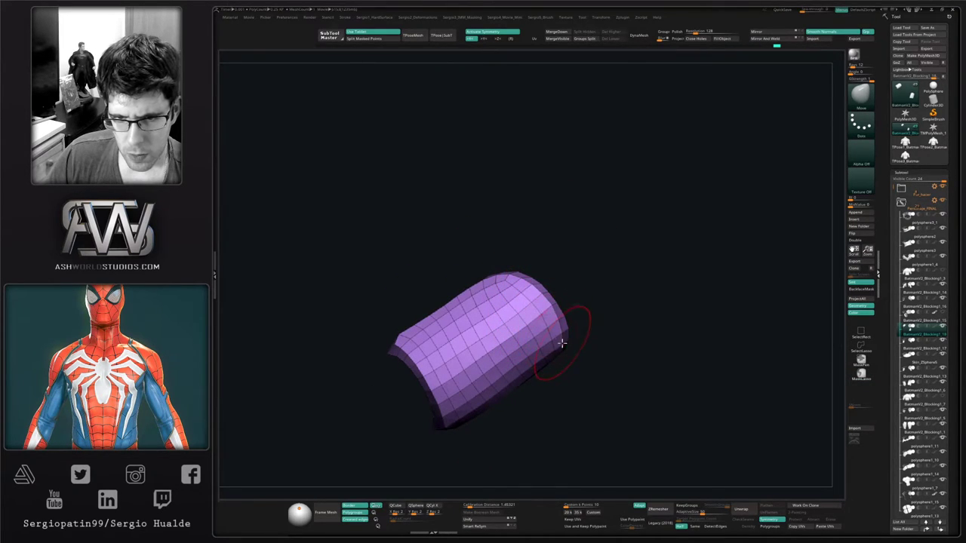
Refine the outline of the plate's upper end and long side with the Move brush
{"action": "mouse_move", "coordinate": [567, 341]}
{"action": "right_mouse_down"}
{"action": "mouse_move", "coordinate": [556, 293]}
{"action": "mouse_move", "coordinate": [570, 326]}
{"action": "right_mouse_up"}
{"action": "left_click_drag", "start_coordinate": [570, 326], "coordinate": [569, 319]}
{"action": "right_click_drag", "start_coordinate": [569, 319], "coordinate": [556, 335]}
{"action": "key", "text": "s"}
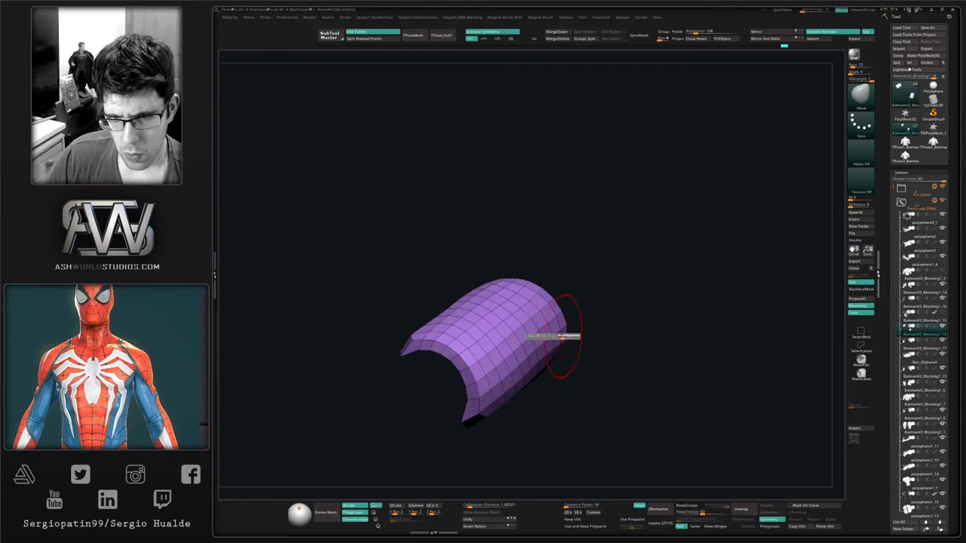
{"action": "left_click_drag", "start_coordinate": [556, 335], "coordinate": [564, 332]}
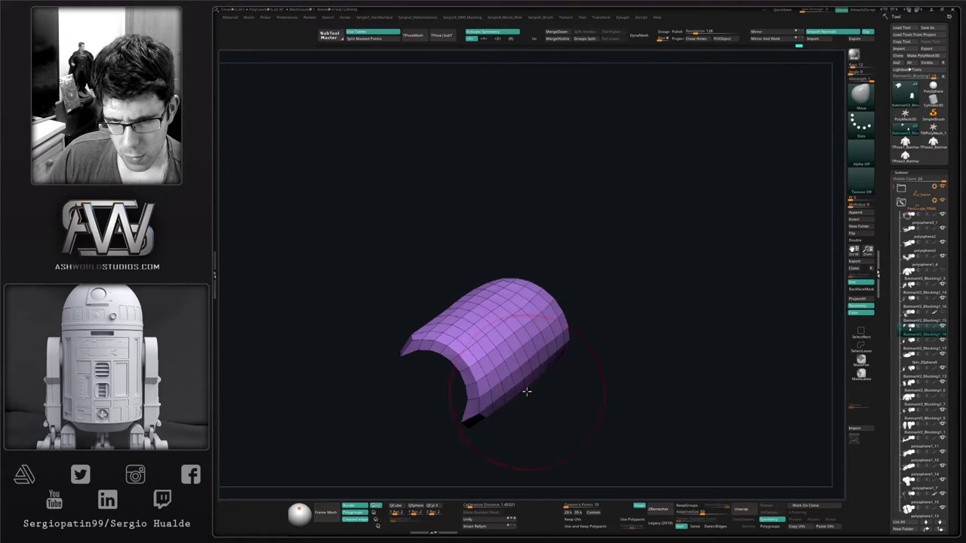
{"action": "left_click_drag", "start_coordinate": [527, 390], "coordinate": [525, 385]}
{"action": "mouse_move", "coordinate": [526, 385]}
{"action": "right_mouse_down", "text": "ctrl"}
{"action": "mouse_move", "coordinate": [522, 339]}
{"action": "mouse_move", "coordinate": [548, 364]}
{"action": "mouse_move", "coordinate": [530, 329]}
{"action": "right_mouse_up", "text": "ctrl"}
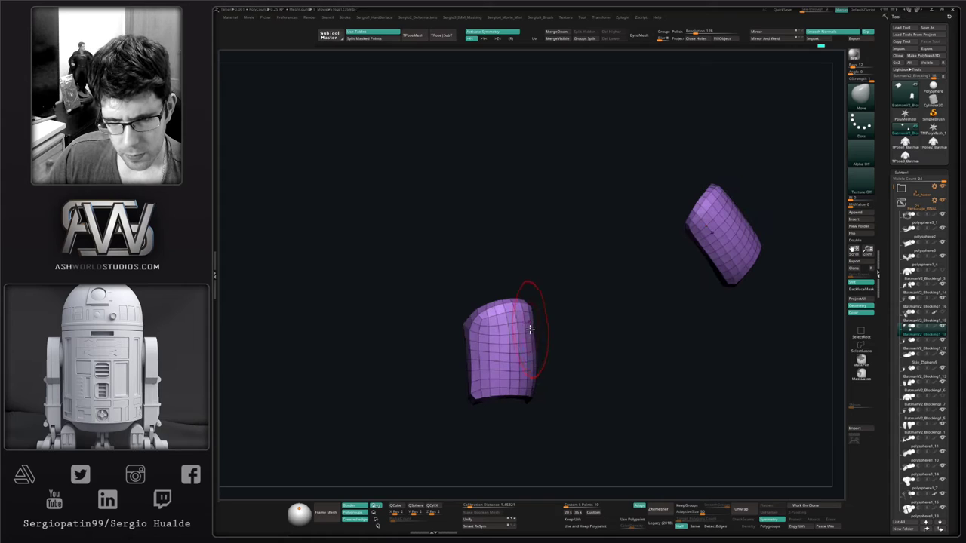
{"action": "left_click_drag", "start_coordinate": [537, 330], "coordinate": [533, 332]}
{"action": "mouse_move", "coordinate": [533, 332]}
{"action": "right_mouse_down", "text": "ctrl"}
{"action": "mouse_move", "coordinate": [535, 362]}
{"action": "mouse_move", "coordinate": [544, 347]}
{"action": "mouse_move", "coordinate": [532, 339]}
{"action": "mouse_move", "coordinate": [496, 355]}
{"action": "mouse_move", "coordinate": [513, 370]}
{"action": "mouse_move", "coordinate": [564, 340]}
{"action": "mouse_move", "coordinate": [567, 317]}
{"action": "mouse_move", "coordinate": [586, 317]}
{"action": "mouse_move", "coordinate": [562, 311]}
{"action": "right_mouse_up", "text": "ctrl"}
Lasso-mask the plate's long side edge, invert the mask and resize the Move brush
{"action": "key", "text": "s"}
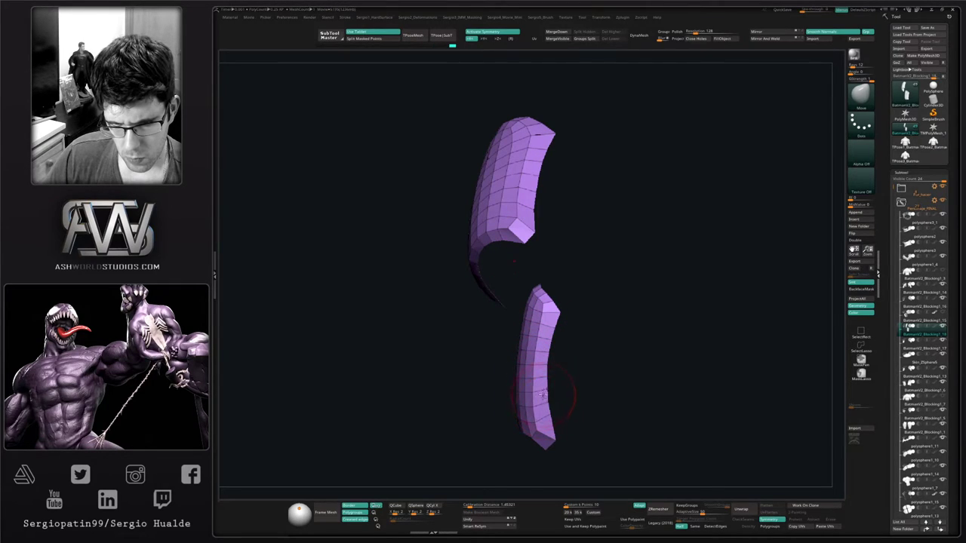
{"action": "mouse_move", "coordinate": [570, 310]}
{"action": "left_mouse_down", "text": "ctrl"}
{"action": "mouse_move", "coordinate": [544, 337]}
{"action": "mouse_move", "coordinate": [596, 434]}
{"action": "mouse_move", "coordinate": [597, 422]}
{"action": "left_mouse_up", "text": "ctrl"}
{"action": "right_click_drag", "start_coordinate": [550, 368], "coordinate": [547, 366]}
{"action": "left_click", "coordinate": [564, 355], "text": "ctrl"}
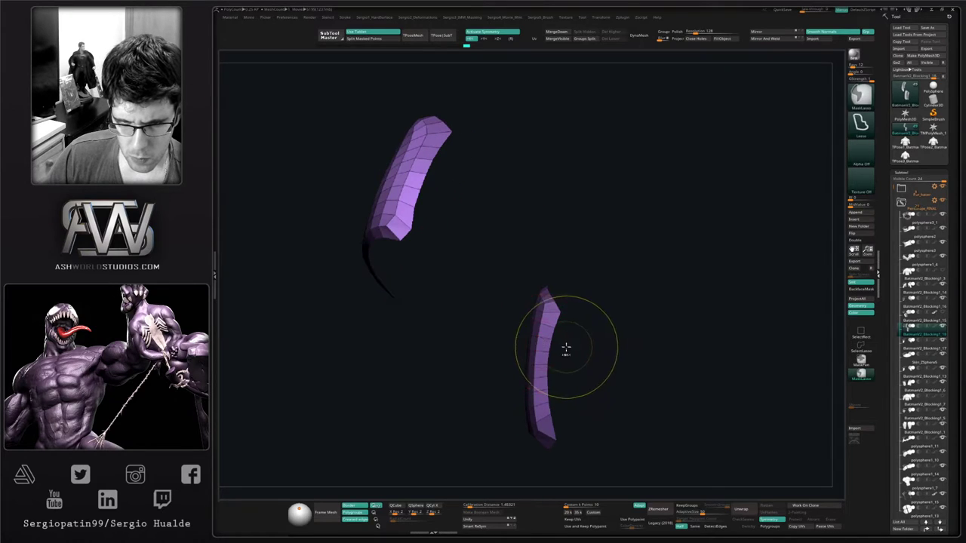
{"action": "left_click", "coordinate": [566, 349], "text": "ctrl"}
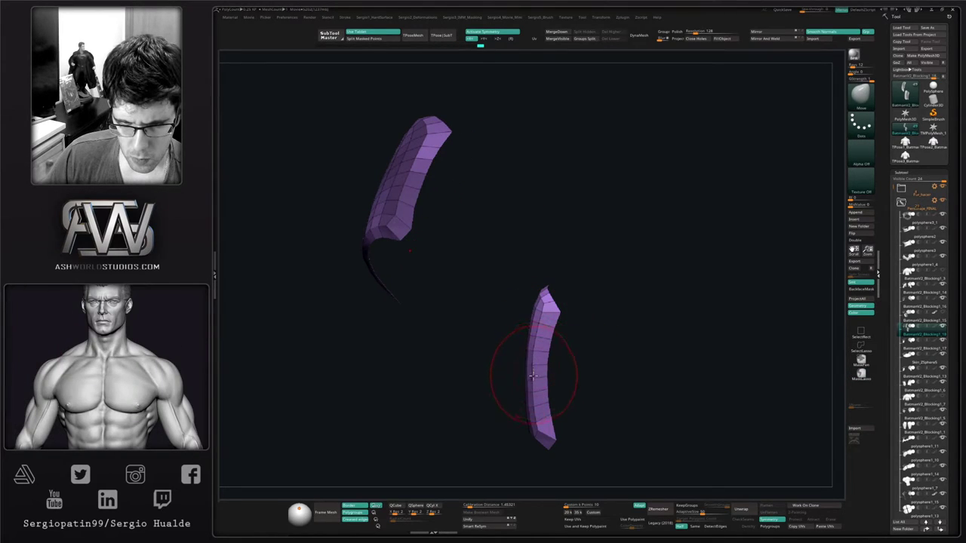
{"action": "key", "text": "s"}
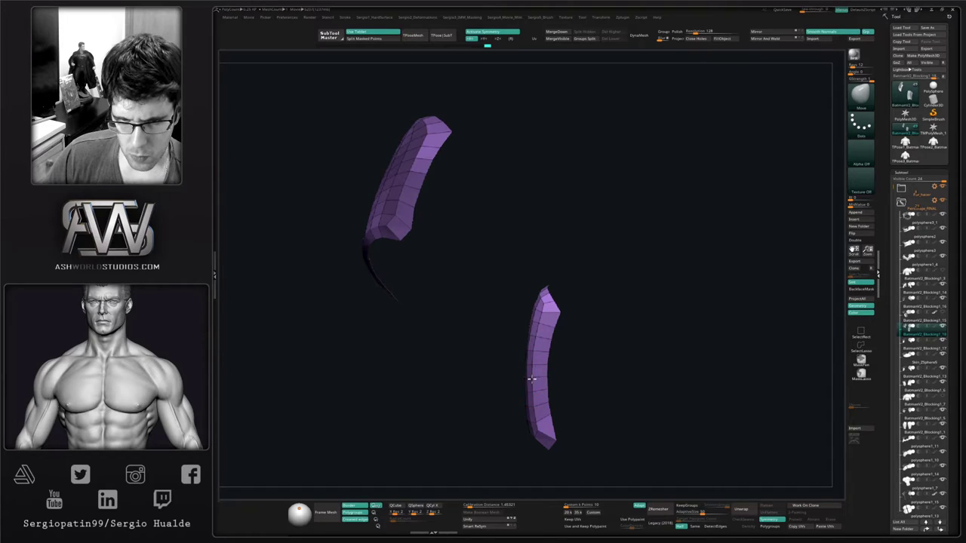
{"action": "mouse_move", "coordinate": [544, 371]}
{"action": "right_mouse_down", "text": "ctrl"}
{"action": "mouse_move", "coordinate": [531, 373]}
{"action": "mouse_move", "coordinate": [582, 376]}
{"action": "mouse_move", "coordinate": [555, 406]}
{"action": "mouse_move", "coordinate": [566, 379]}
{"action": "mouse_move", "coordinate": [472, 399]}
{"action": "mouse_move", "coordinate": [457, 391]}
{"action": "right_mouse_up", "text": "ctrl"}
Build up the plate's lower side with the Clay brush and return to the Move brush
{"action": "key", "text": "b"}
{"action": "key", "text": "c"}
{"action": "key", "text": "l"}
{"action": "left_click_drag", "start_coordinate": [444, 395], "coordinate": [450, 427]}
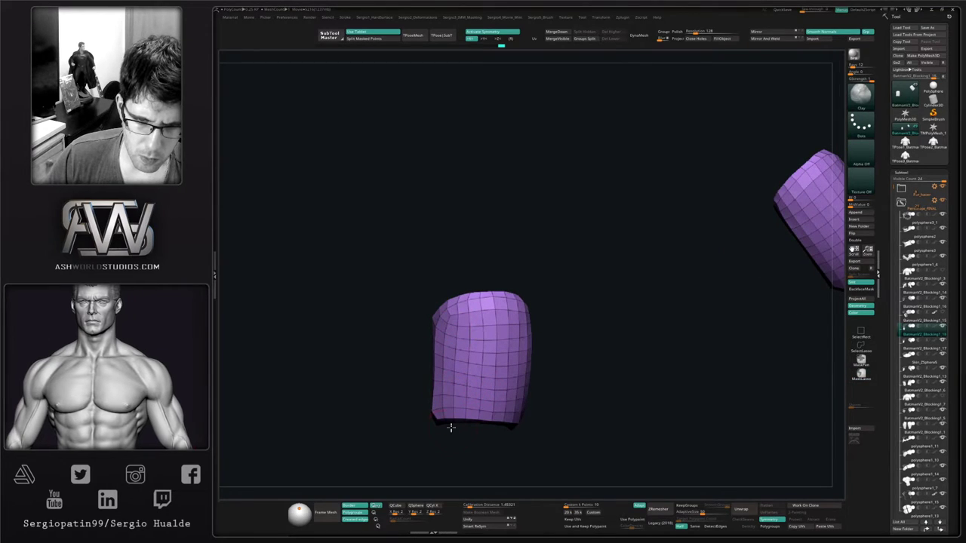
{"action": "left_click_drag", "start_coordinate": [456, 372], "coordinate": [459, 422]}
{"action": "mouse_move", "coordinate": [438, 394]}
{"action": "right_mouse_down"}
{"action": "mouse_move", "coordinate": [463, 383]}
{"action": "mouse_move", "coordinate": [445, 386]}
{"action": "right_mouse_up"}
{"action": "key", "text": "b"}
{"action": "key", "text": "m"}
{"action": "key", "text": "v"}
{"action": "key", "text": "s"}
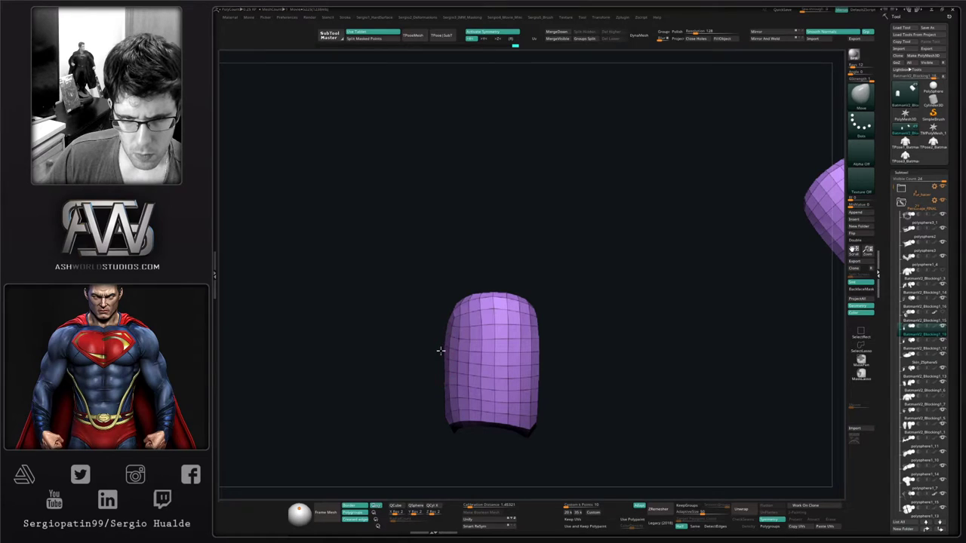
{"action": "right_click_drag", "start_coordinate": [471, 390], "coordinate": [506, 441]}
Show the full body, adjust the Panel Loops thickness and apply Panel Loops to the arm plate
{"action": "key", "text": "alt+s"}
{"action": "key", "text": "shift+1"}
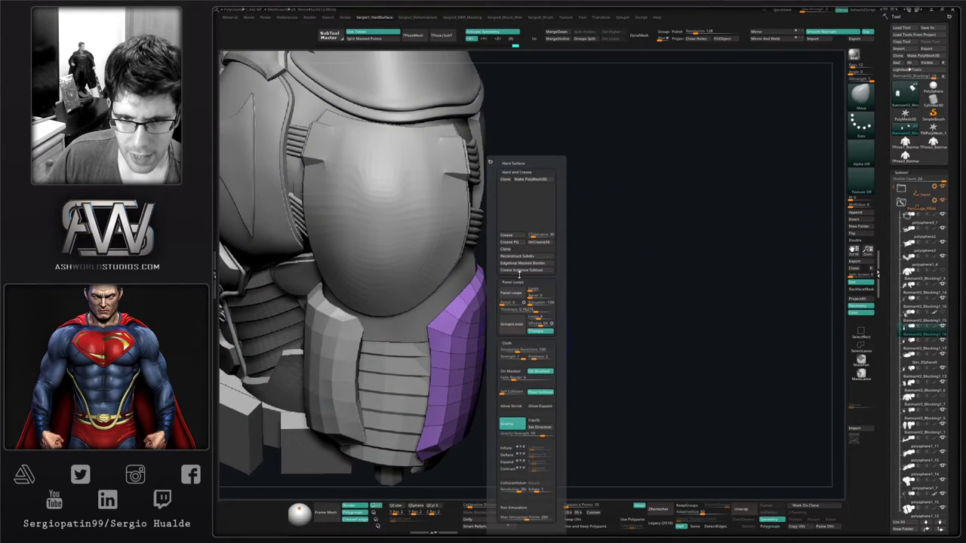
{"action": "left_click", "coordinate": [527, 310]}
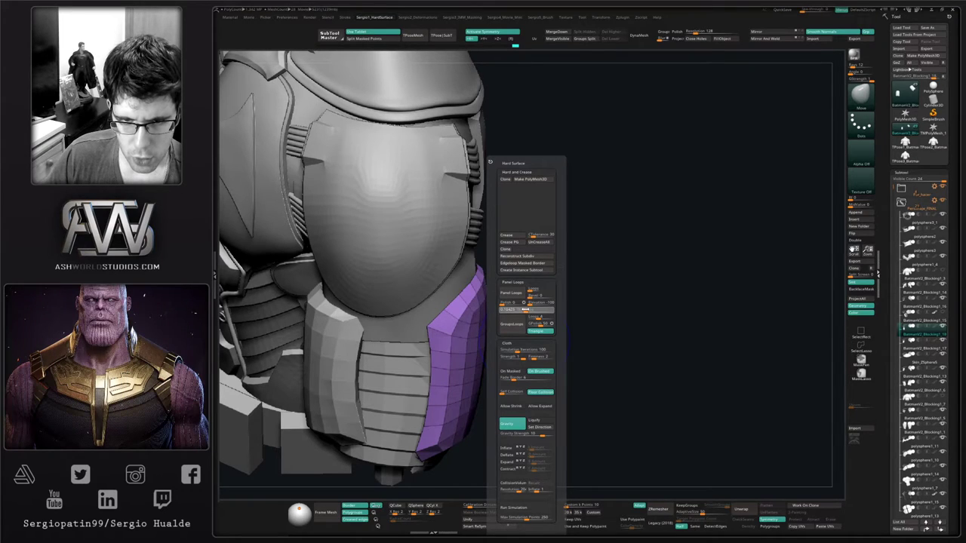
{"action": "left_click", "coordinate": [511, 293]}
Inspect the thickened plate in isolation and with the full body, and turn off the polyframe display
{"action": "right_click_drag", "start_coordinate": [422, 340], "coordinate": [483, 388]}
{"action": "key", "text": "alt+s"}
{"action": "key", "text": "alt+s"}
{"action": "key", "text": "shift+f"}
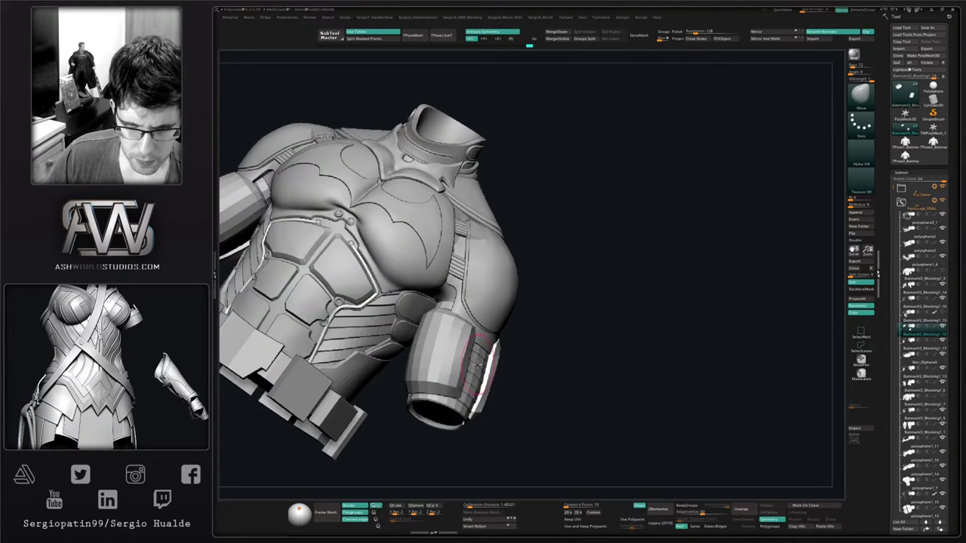
Nudge the rear upper-arm plate with the Move brush to fit it against the arm
{"action": "right_click_drag", "start_coordinate": [487, 390], "coordinate": [504, 346]}
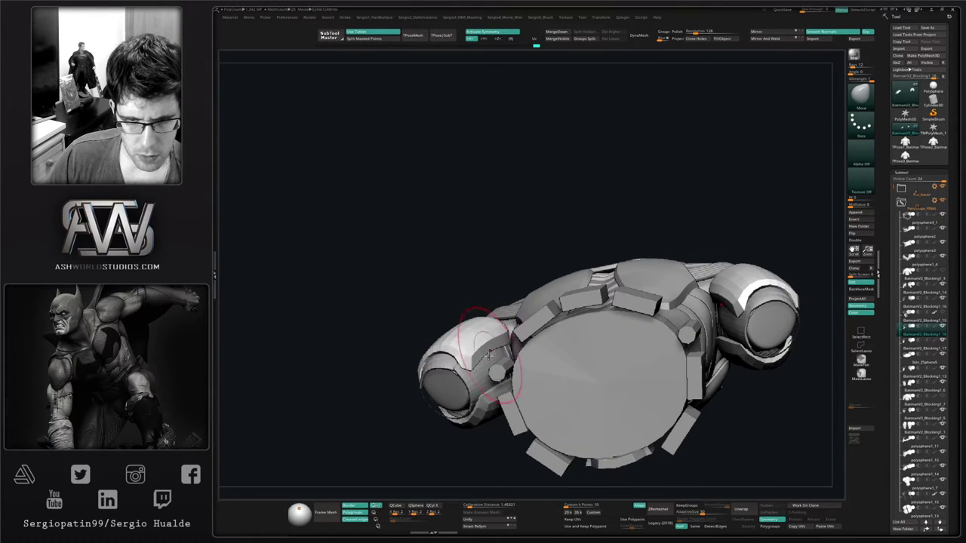
{"action": "mouse_move", "coordinate": [499, 347]}
{"action": "right_mouse_down"}
{"action": "mouse_move", "coordinate": [495, 358]}
{"action": "mouse_move", "coordinate": [489, 352]}
{"action": "mouse_move", "coordinate": [481, 311]}
{"action": "mouse_move", "coordinate": [499, 299]}
{"action": "right_mouse_up"}
{"action": "left_click_drag", "start_coordinate": [496, 303], "coordinate": [494, 297]}
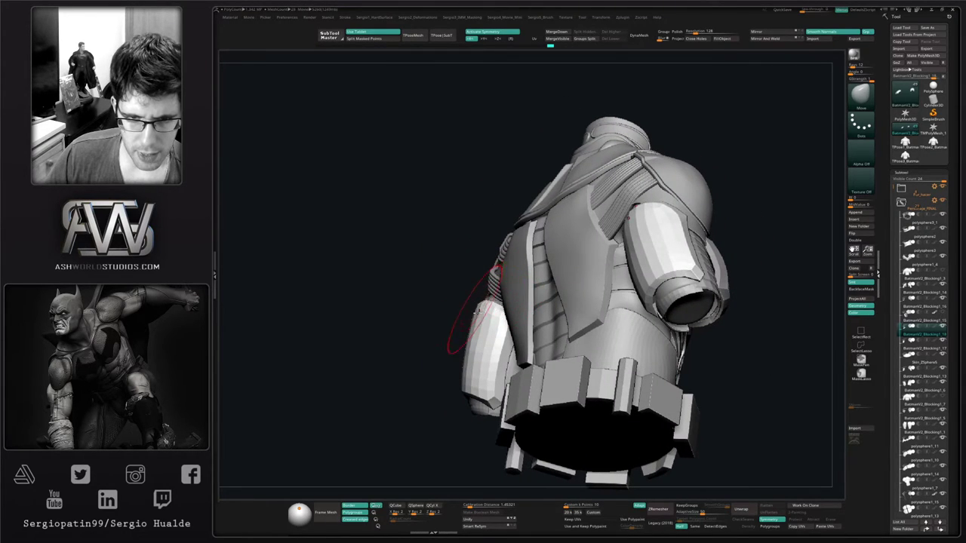
{"action": "mouse_move", "coordinate": [476, 312]}
{"action": "right_mouse_down"}
{"action": "mouse_move", "coordinate": [487, 370]}
{"action": "mouse_move", "coordinate": [489, 343]}
{"action": "mouse_move", "coordinate": [476, 356]}
{"action": "mouse_move", "coordinate": [512, 315]}
{"action": "mouse_move", "coordinate": [569, 321]}
{"action": "mouse_move", "coordinate": [561, 287]}
{"action": "mouse_move", "coordinate": [527, 326]}
{"action": "right_mouse_up"}
Isolate the rear arm plate, adjust its side edge with the Move brush and show the full body again
{"action": "key", "text": "alt+s"}
{"action": "left_click", "coordinate": [488, 350], "text": "ctrl+shift"}
{"action": "key", "text": "b"}
{"action": "key", "text": "z"}
{"action": "key", "text": "m"}
{"action": "key", "text": "b"}
{"action": "key", "text": "m"}
{"action": "key", "text": "v"}
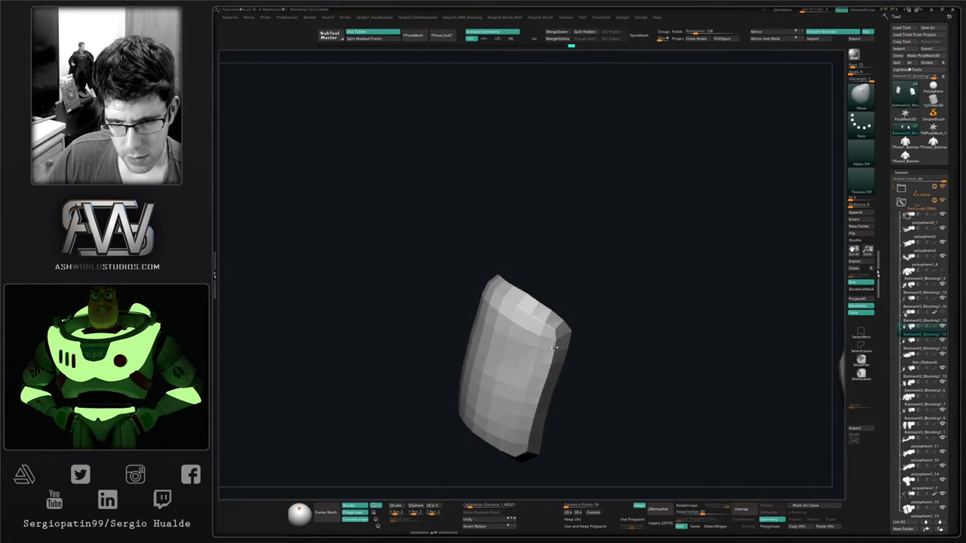
{"action": "mouse_move", "coordinate": [553, 347]}
{"action": "right_mouse_down"}
{"action": "mouse_move", "coordinate": [573, 330]}
{"action": "mouse_move", "coordinate": [530, 308]}
{"action": "mouse_move", "coordinate": [530, 338]}
{"action": "mouse_move", "coordinate": [520, 347]}
{"action": "right_mouse_up"}
{"action": "left_click_drag", "start_coordinate": [520, 347], "coordinate": [501, 353]}
{"action": "right_click_drag", "start_coordinate": [501, 353], "coordinate": [482, 438]}
{"action": "left_click", "coordinate": [551, 396], "text": "ctrl+shift"}
{"action": "key", "text": "shift+alt+s"}
Select the segmented upper-arm band, isolate it and reshape its upper corner with the Move brush, returning to the full body
{"action": "left_click", "coordinate": [440, 341], "text": "alt"}
{"action": "right_click_drag", "start_coordinate": [440, 342], "coordinate": [415, 364]}
{"action": "key", "text": "alt+s"}
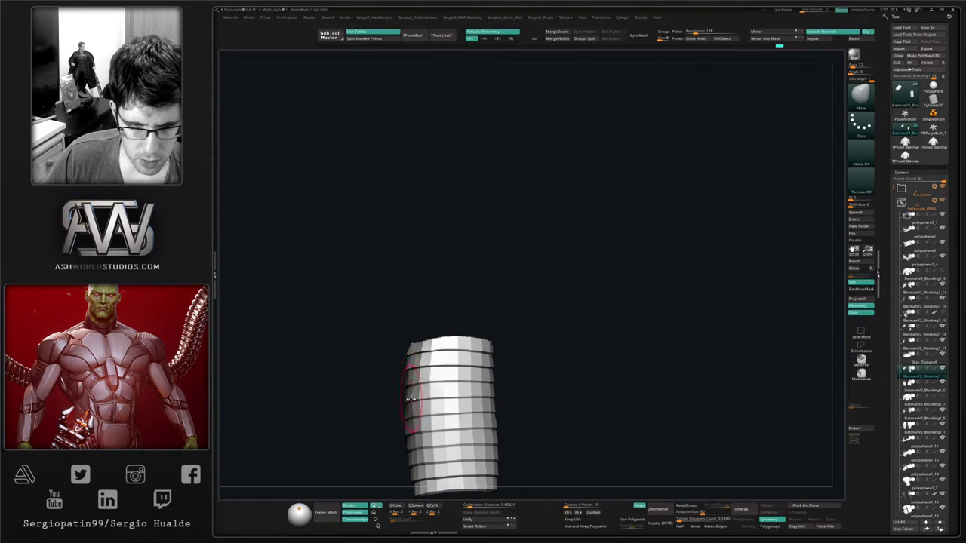
{"action": "left_click_drag", "start_coordinate": [410, 348], "coordinate": [413, 337]}
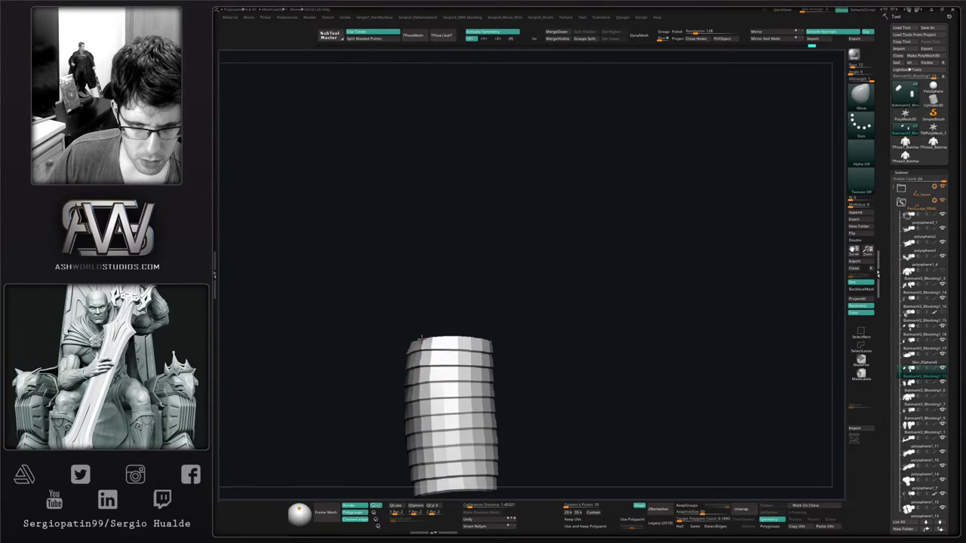
{"action": "right_click_drag", "start_coordinate": [415, 345], "coordinate": [426, 355]}
{"action": "left_click_drag", "start_coordinate": [412, 339], "coordinate": [414, 335]}
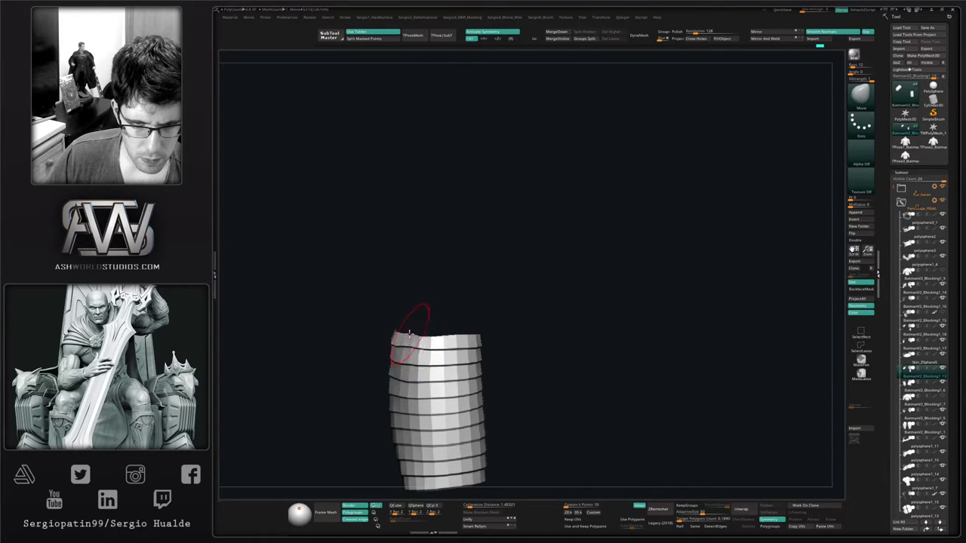
{"action": "left_click_drag", "start_coordinate": [404, 336], "coordinate": [404, 334]}
{"action": "right_click_drag", "start_coordinate": [406, 355], "coordinate": [452, 388]}
{"action": "key", "text": "alt+s"}
Select the front upper-arm plate and shift its outer edge with the Move brush to fit the segmented band
{"action": "mouse_move", "coordinate": [451, 389]}
{"action": "right_mouse_down", "text": "ctrl"}
{"action": "mouse_move", "coordinate": [454, 370]}
{"action": "mouse_move", "coordinate": [472, 390]}
{"action": "mouse_move", "coordinate": [551, 385]}
{"action": "right_mouse_up", "text": "ctrl"}
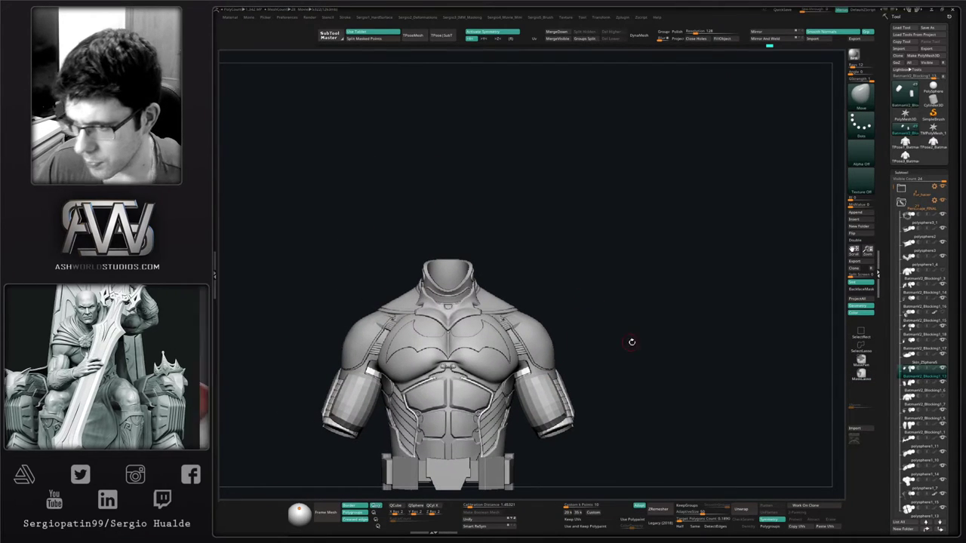
{"action": "mouse_move", "coordinate": [631, 341]}
{"action": "right_mouse_down"}
{"action": "mouse_move", "coordinate": [604, 357]}
{"action": "mouse_move", "coordinate": [615, 365]}
{"action": "right_mouse_up"}
{"action": "right_click_drag", "start_coordinate": [552, 440], "coordinate": [551, 453], "text": "ctrl"}
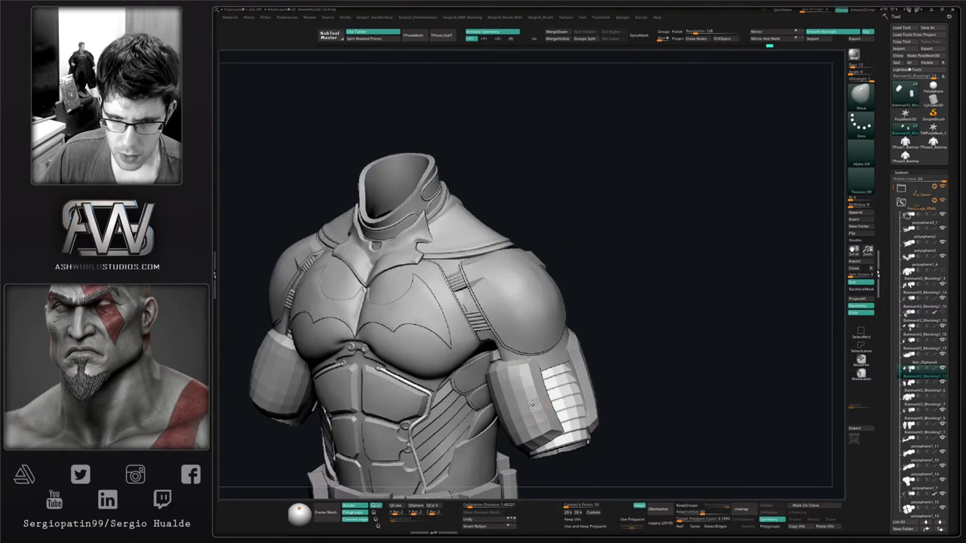
{"action": "left_click", "coordinate": [526, 418], "text": "alt"}
{"action": "right_click_drag", "start_coordinate": [526, 417], "coordinate": [512, 411]}
{"action": "right_click_drag", "start_coordinate": [555, 372], "coordinate": [534, 364]}
{"action": "left_click_drag", "start_coordinate": [546, 357], "coordinate": [542, 361]}
{"action": "mouse_move", "coordinate": [542, 360]}
{"action": "right_mouse_down"}
{"action": "mouse_move", "coordinate": [560, 391]}
{"action": "mouse_move", "coordinate": [549, 397]}
{"action": "right_mouse_up"}
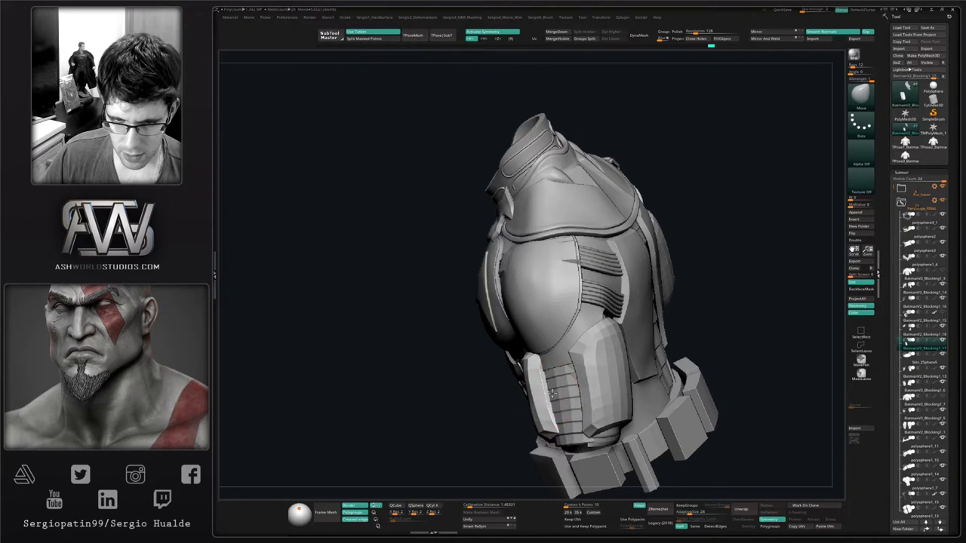
{"action": "left_click_drag", "start_coordinate": [552, 393], "coordinate": [548, 392]}
{"action": "mouse_move", "coordinate": [548, 392]}
{"action": "right_mouse_down"}
{"action": "mouse_move", "coordinate": [572, 402]}
{"action": "mouse_move", "coordinate": [552, 417]}
{"action": "mouse_move", "coordinate": [558, 437]}
{"action": "right_mouse_up"}
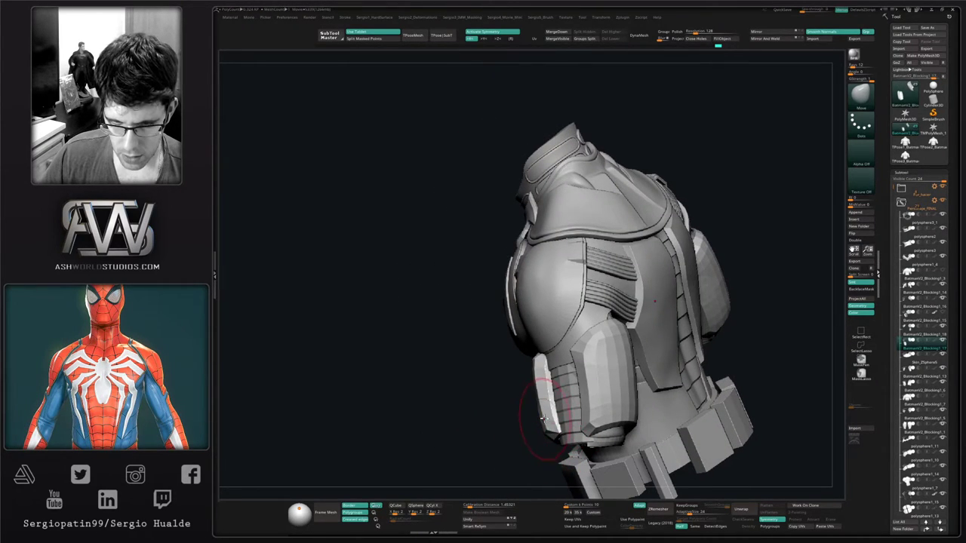
{"action": "left_click_drag", "start_coordinate": [542, 370], "coordinate": [540, 371]}
{"action": "mouse_move", "coordinate": [540, 371]}
{"action": "right_mouse_down"}
{"action": "mouse_move", "coordinate": [572, 387]}
{"action": "mouse_move", "coordinate": [546, 396]}
{"action": "mouse_move", "coordinate": [528, 384]}
{"action": "mouse_move", "coordinate": [549, 421]}
{"action": "right_mouse_up"}
Reshape the front arm plate's overall curve with a larger Move brush, then refine its side at a different brush size
{"action": "key", "text": "]"}
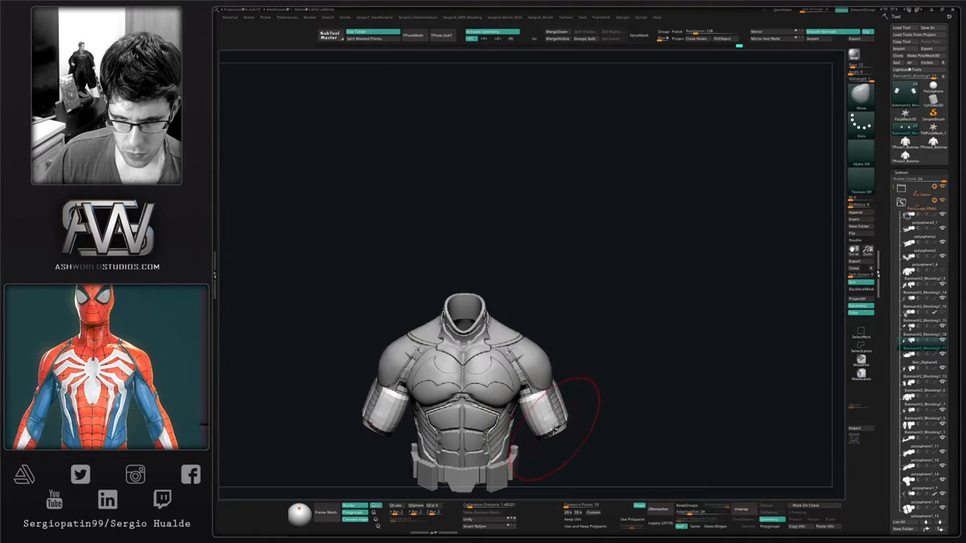
{"action": "left_click_drag", "start_coordinate": [542, 402], "coordinate": [539, 409]}
{"action": "right_click_drag", "start_coordinate": [563, 415], "coordinate": [551, 398]}
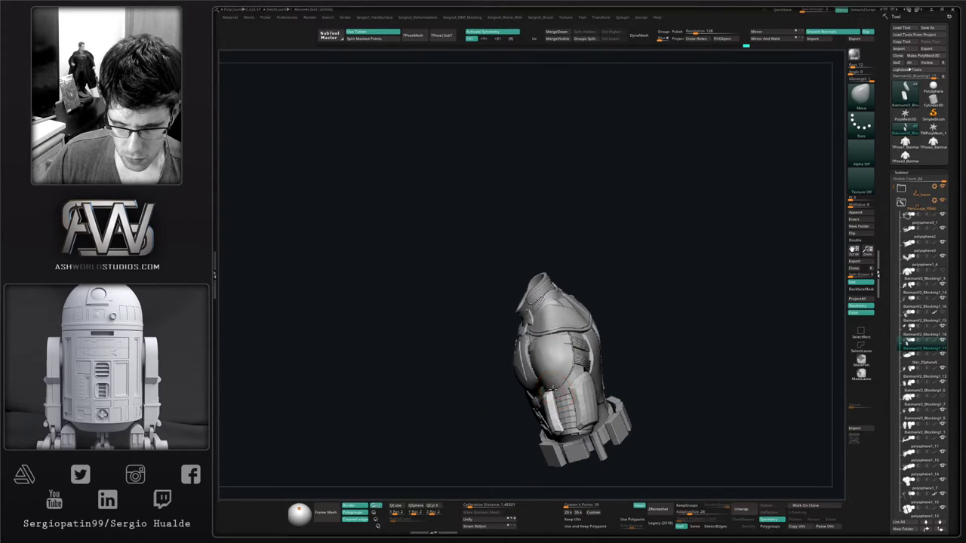
{"action": "right_click_drag", "start_coordinate": [558, 412], "coordinate": [541, 423]}
{"action": "key", "text": "s"}
{"action": "left_click_drag", "start_coordinate": [556, 414], "coordinate": [552, 412]}
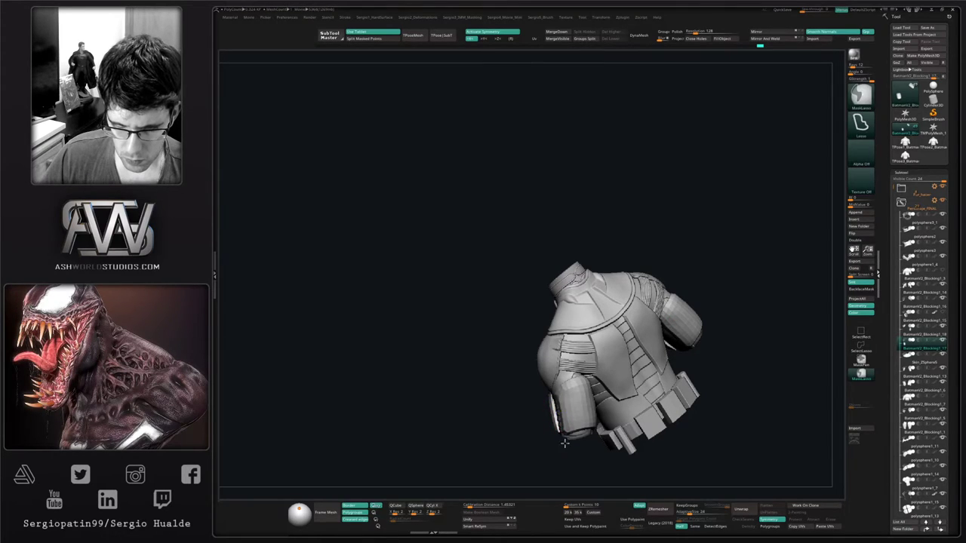
{"action": "right_click_drag", "start_coordinate": [561, 419], "coordinate": [554, 445], "text": "ctrl"}
{"action": "right_click_drag", "start_coordinate": [528, 415], "coordinate": [554, 396]}
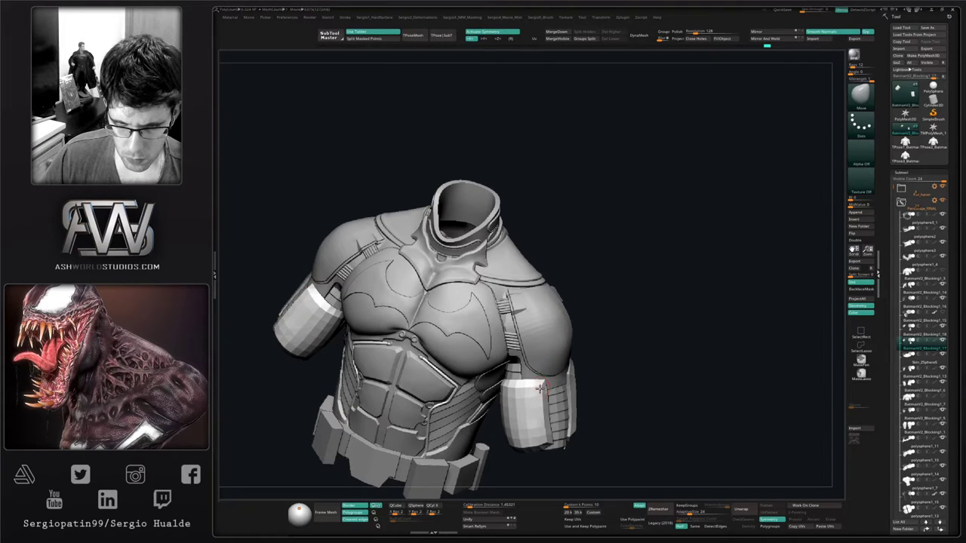
{"action": "right_click_drag", "start_coordinate": [540, 388], "coordinate": [563, 394]}
Isolate the front arm plate, smooth its surface from top to bottom and show the full body again
{"action": "key", "text": "s"}
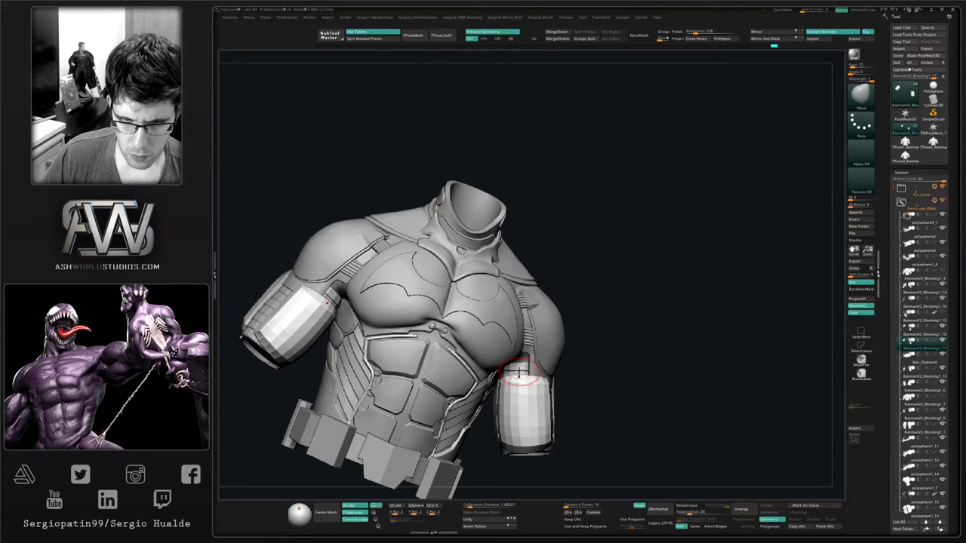
{"action": "mouse_move", "coordinate": [526, 389]}
{"action": "right_mouse_down"}
{"action": "mouse_move", "coordinate": [521, 409]}
{"action": "mouse_move", "coordinate": [557, 422]}
{"action": "mouse_move", "coordinate": [543, 405]}
{"action": "right_mouse_up"}
{"action": "key", "text": "alt+s"}
{"action": "mouse_move", "coordinate": [543, 370]}
{"action": "right_mouse_down", "text": "ctrl"}
{"action": "mouse_move", "coordinate": [547, 410]}
{"action": "mouse_move", "coordinate": [536, 405]}
{"action": "right_mouse_up", "text": "ctrl"}
{"action": "key", "text": "s"}
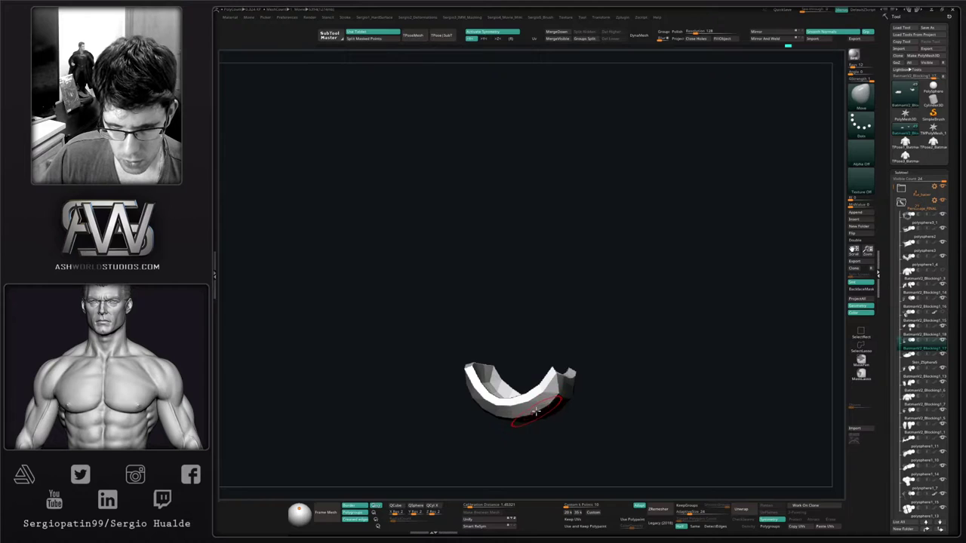
{"action": "mouse_move", "coordinate": [468, 415]}
{"action": "right_mouse_down"}
{"action": "mouse_move", "coordinate": [531, 385]}
{"action": "mouse_move", "coordinate": [518, 332]}
{"action": "mouse_move", "coordinate": [526, 331]}
{"action": "mouse_move", "coordinate": [545, 370]}
{"action": "mouse_move", "coordinate": [534, 342]}
{"action": "mouse_move", "coordinate": [526, 348]}
{"action": "right_mouse_up"}
{"action": "left_click_drag", "start_coordinate": [524, 336], "coordinate": [517, 375], "text": "shift"}
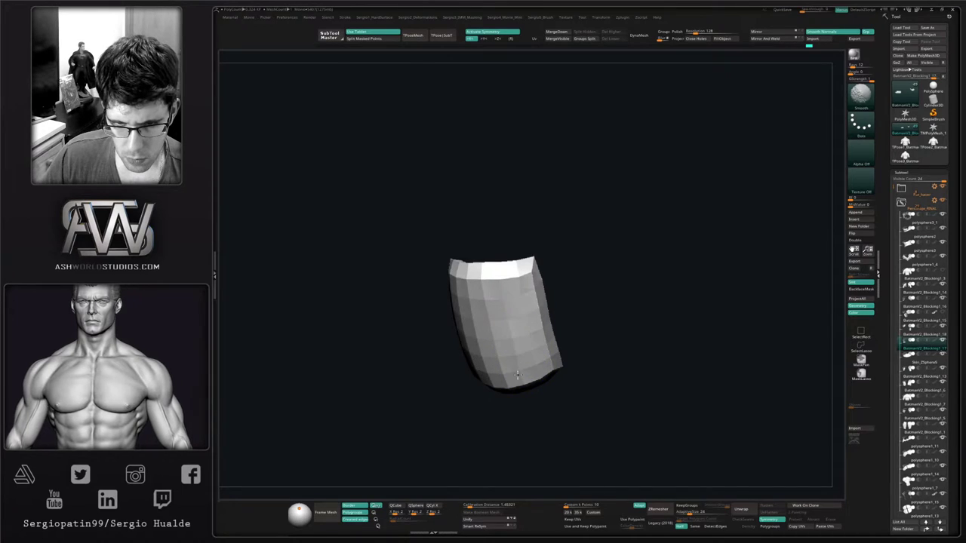
{"action": "right_click_drag", "start_coordinate": [517, 375], "coordinate": [575, 363], "text": "ctrl"}
{"action": "key", "text": "alt+s"}
{"action": "right_click_drag", "start_coordinate": [574, 363], "coordinate": [750, 360], "text": "ctrl"}
Delete the BatmanV2_Blocking1_15 upper-arm subtool, select BatmanV2_Blocking1_3 and show the full body
{"action": "left_click", "coordinate": [928, 334]}
{"action": "key", "text": "alt+s"}
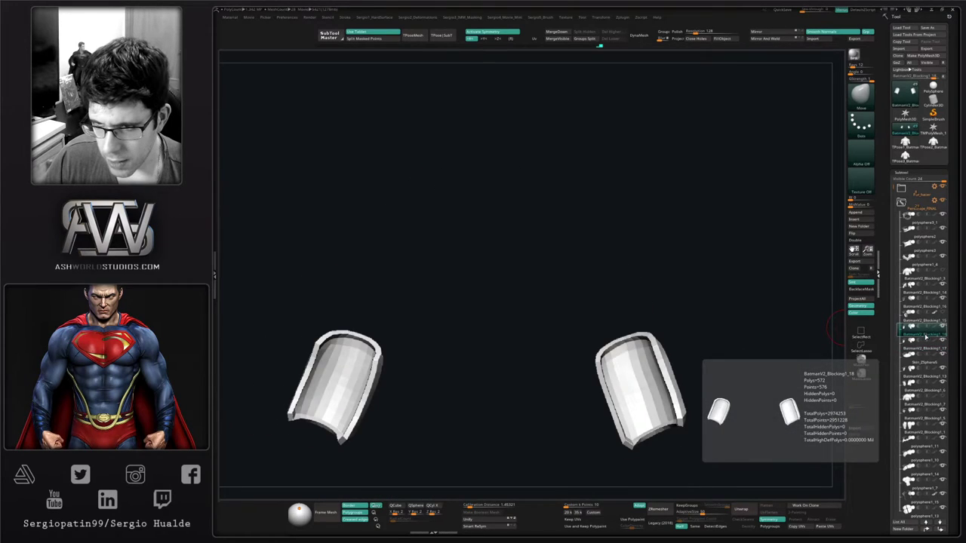
{"action": "left_click", "coordinate": [926, 320]}
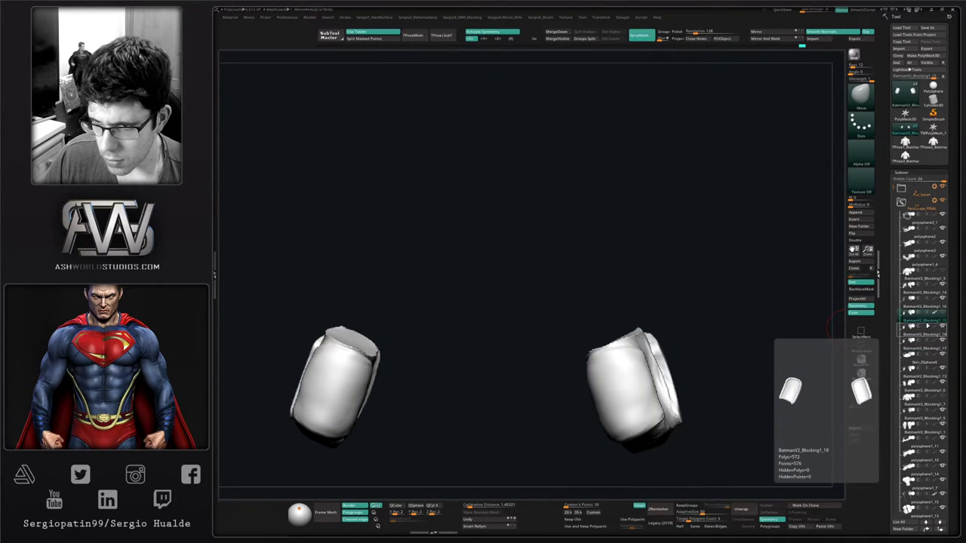
{"action": "key", "text": "ctrl+z"}
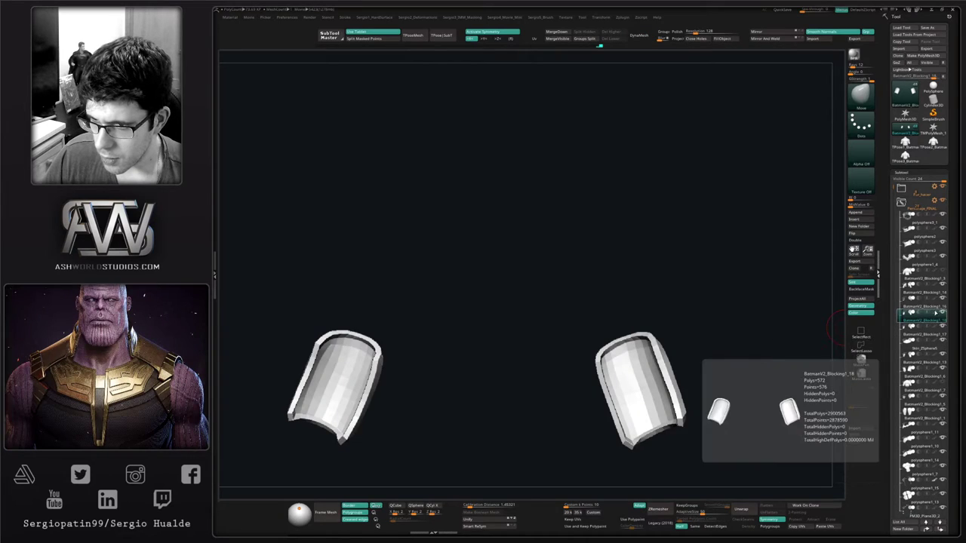
{"action": "left_click", "coordinate": [929, 280]}
{"action": "key", "text": "alt+s"}
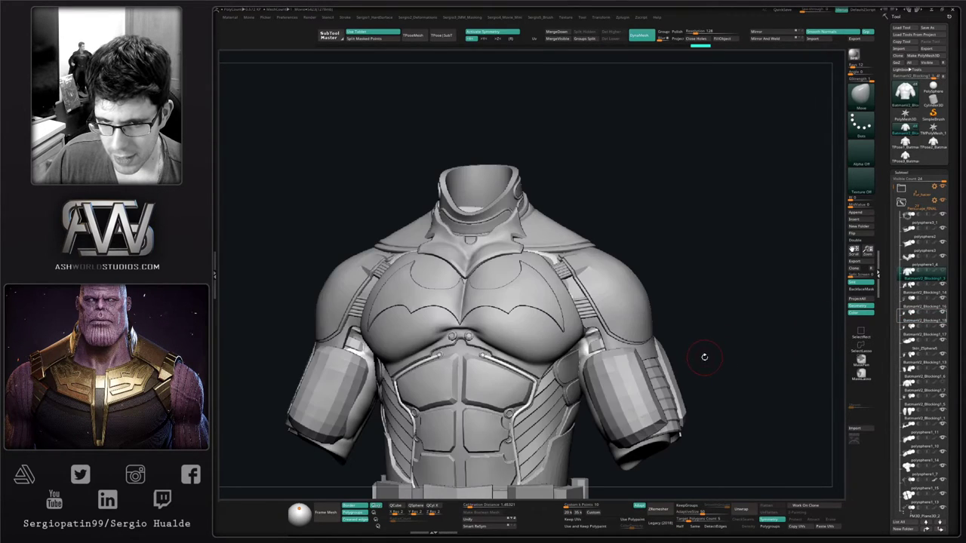
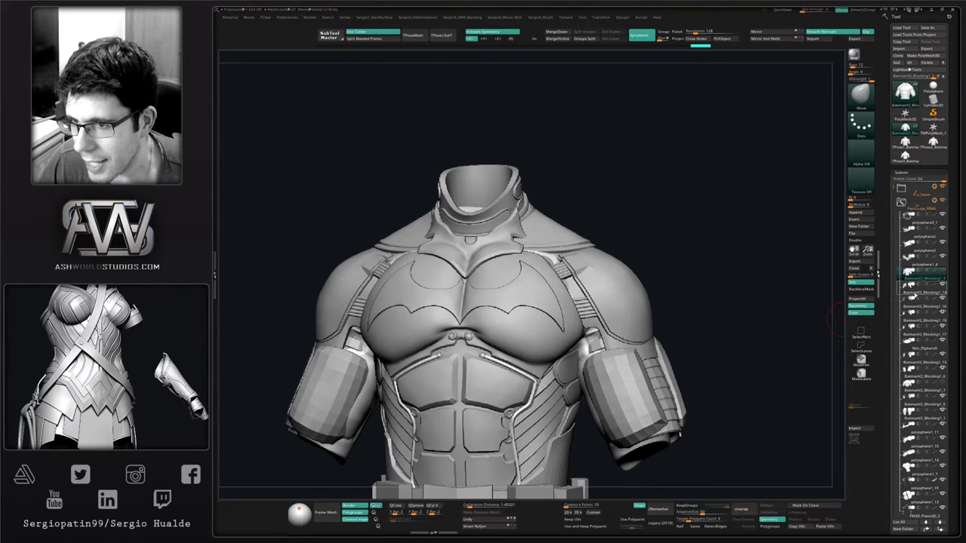
Select the BatmanV2_Blocking1_14 shoulder subtool and adjust it in the gap between chest and shoulder with the Move brush
{"action": "left_click", "coordinate": [915, 294]}
{"action": "key", "text": "alt+q"}
{"action": "key", "text": "alt+q"}
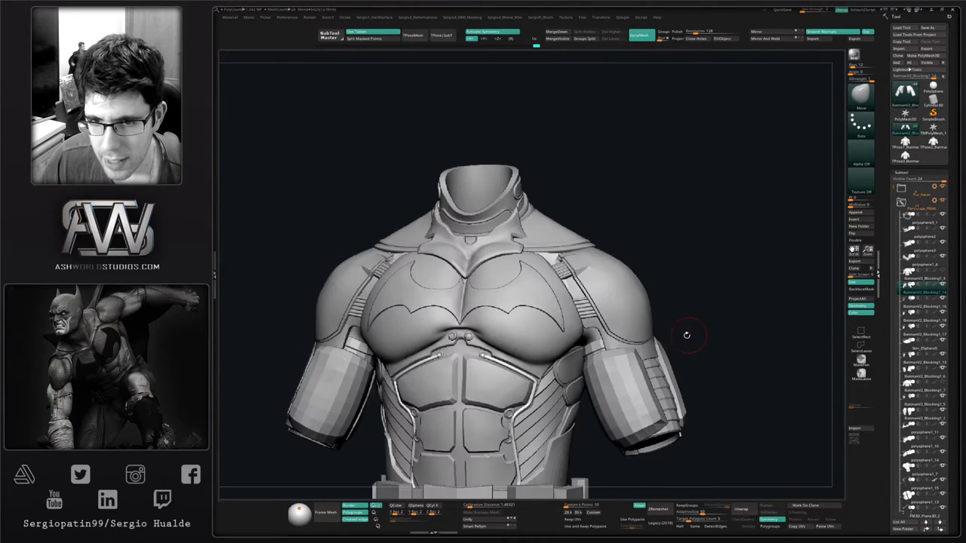
{"action": "left_click_drag", "start_coordinate": [686, 334], "coordinate": [672, 349]}
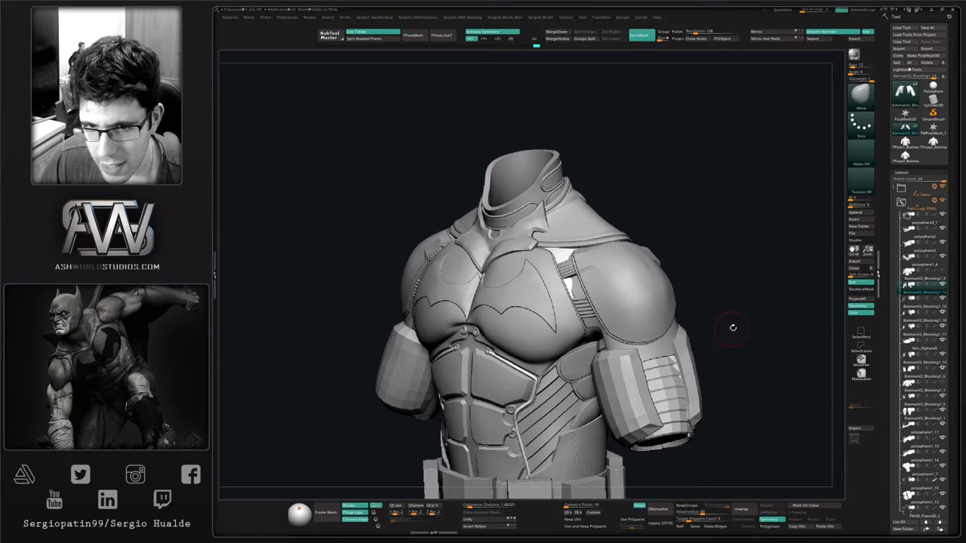
{"action": "left_click_drag", "start_coordinate": [732, 327], "coordinate": [691, 320]}
{"action": "mouse_move", "coordinate": [595, 256]}
{"action": "right_mouse_down", "text": "ctrl"}
{"action": "mouse_move", "coordinate": [570, 291]}
{"action": "mouse_move", "coordinate": [547, 291]}
{"action": "right_mouse_up", "text": "ctrl"}
{"action": "key", "text": "s"}
{"action": "left_click_drag", "start_coordinate": [547, 291], "coordinate": [564, 292]}
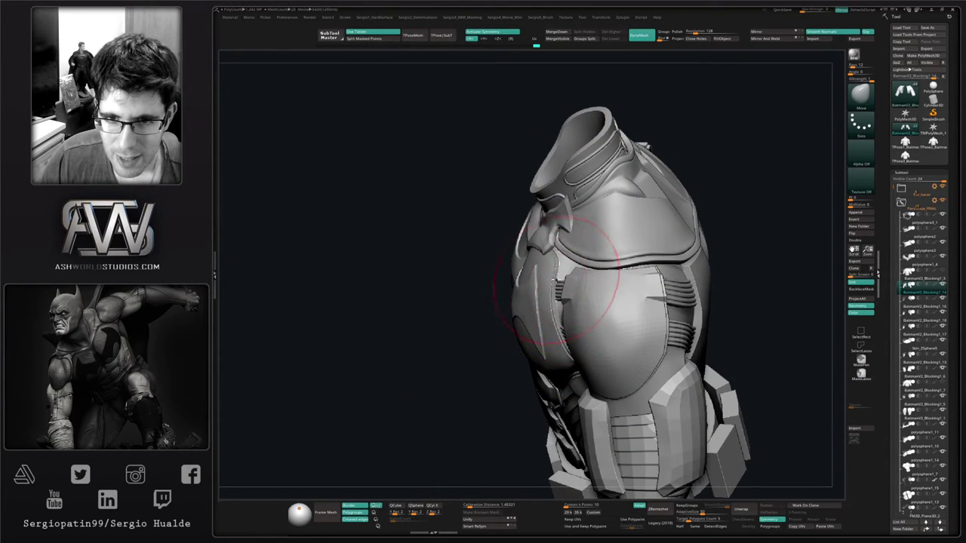
Refine the under-suit surface behind the front shoulder straps with a resized Move brush
{"action": "right_click_drag", "start_coordinate": [559, 272], "coordinate": [567, 282]}
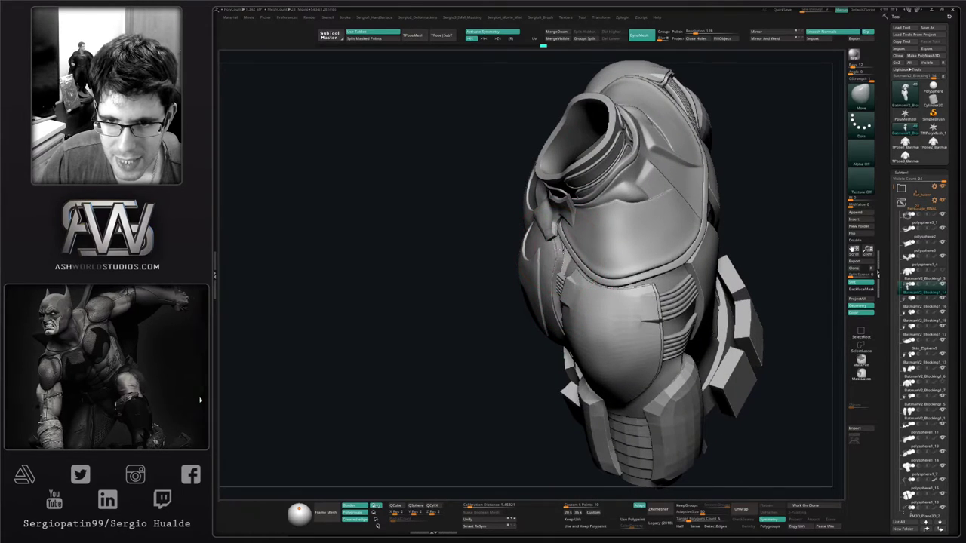
{"action": "mouse_move", "coordinate": [561, 273]}
{"action": "right_mouse_down"}
{"action": "mouse_move", "coordinate": [608, 242]}
{"action": "mouse_move", "coordinate": [559, 304]}
{"action": "mouse_move", "coordinate": [575, 269]}
{"action": "mouse_move", "coordinate": [578, 296]}
{"action": "right_mouse_up"}
{"action": "key", "text": "s"}
{"action": "left_click_drag", "start_coordinate": [562, 308], "coordinate": [555, 289]}
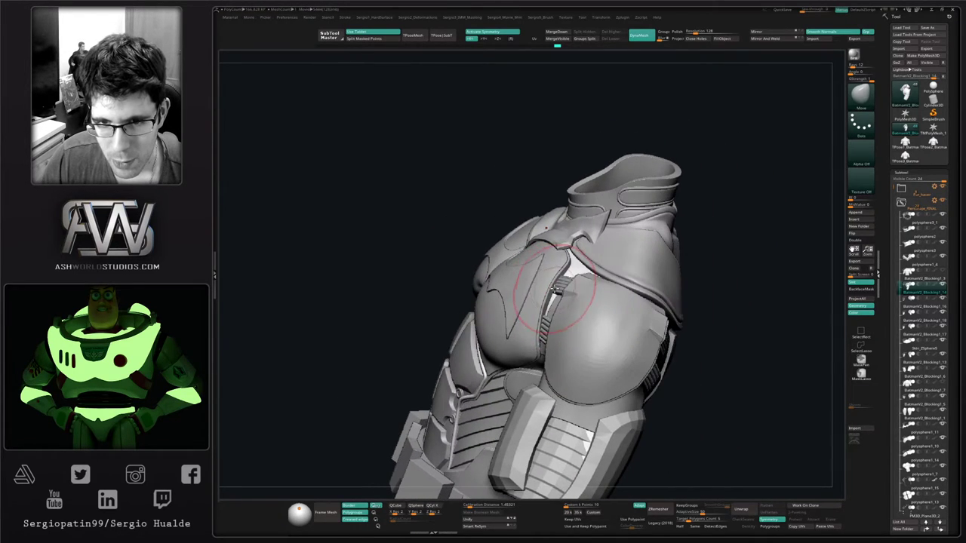
{"action": "right_click_drag", "start_coordinate": [548, 306], "coordinate": [513, 332]}
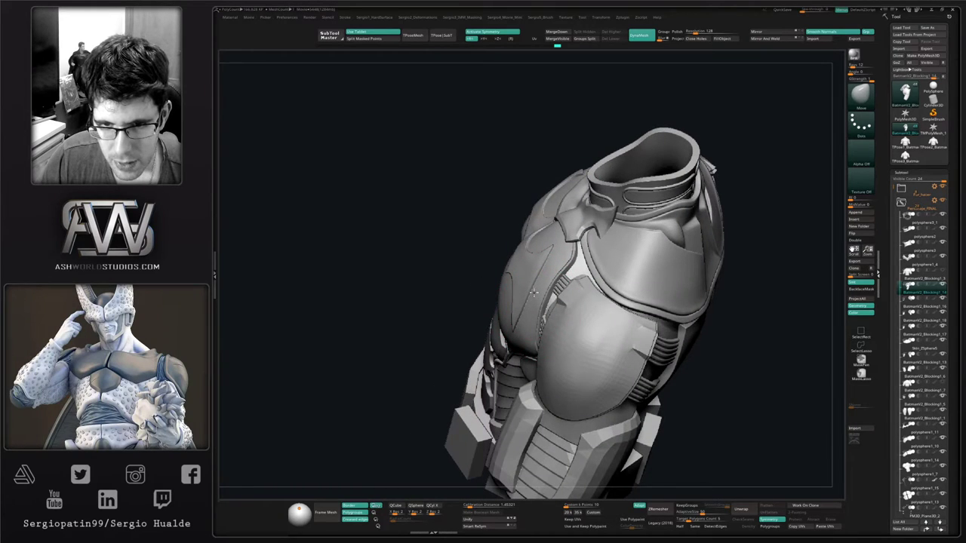
{"action": "left_click_drag", "start_coordinate": [557, 302], "coordinate": [552, 296]}
{"action": "mouse_move", "coordinate": [555, 298]}
{"action": "right_mouse_down"}
{"action": "mouse_move", "coordinate": [619, 308]}
{"action": "mouse_move", "coordinate": [577, 279]}
{"action": "mouse_move", "coordinate": [603, 313]}
{"action": "mouse_move", "coordinate": [683, 327]}
{"action": "mouse_move", "coordinate": [625, 317]}
{"action": "mouse_move", "coordinate": [629, 261]}
{"action": "right_mouse_up"}
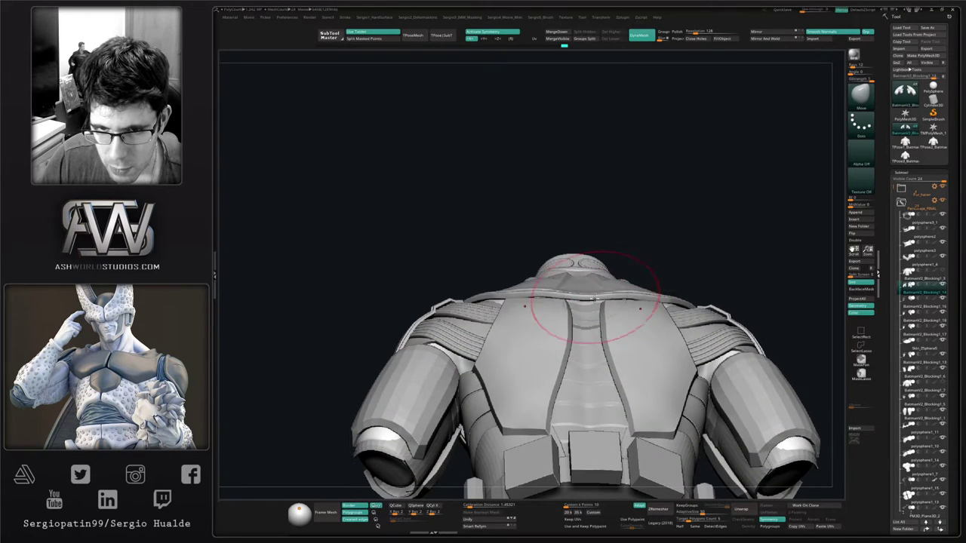
Check the shoulder under-layer from behind and adjust it around the upper back with the Move brush
{"action": "right_click_drag", "start_coordinate": [593, 299], "coordinate": [592, 316]}
{"action": "key", "text": "alt+s"}
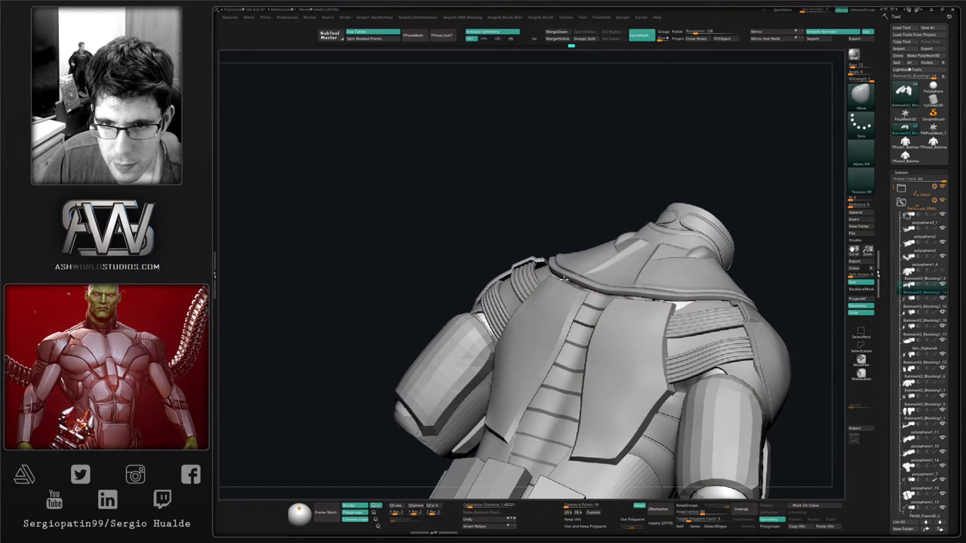
{"action": "right_click_drag", "start_coordinate": [564, 278], "coordinate": [626, 302]}
{"action": "left_click_drag", "start_coordinate": [510, 363], "coordinate": [519, 374]}
{"action": "right_click_drag", "start_coordinate": [528, 317], "coordinate": [621, 293]}
Select and isolate the segmented spine strip, and reshape its upper end beneath the cape collar
{"action": "left_click", "coordinate": [621, 300], "text": "alt"}
{"action": "key", "text": "alt+s"}
{"action": "left_click_drag", "start_coordinate": [649, 292], "coordinate": [641, 291]}
{"action": "mouse_move", "coordinate": [639, 292]}
{"action": "right_mouse_down"}
{"action": "mouse_move", "coordinate": [656, 287]}
{"action": "mouse_move", "coordinate": [639, 297]}
{"action": "mouse_move", "coordinate": [663, 301]}
{"action": "mouse_move", "coordinate": [655, 290]}
{"action": "right_mouse_up"}
{"action": "key", "text": "alt+s"}
{"action": "left_click", "coordinate": [638, 299], "text": "alt"}
{"action": "key", "text": "alt+s"}
{"action": "left_click_drag", "start_coordinate": [656, 291], "coordinate": [659, 293]}
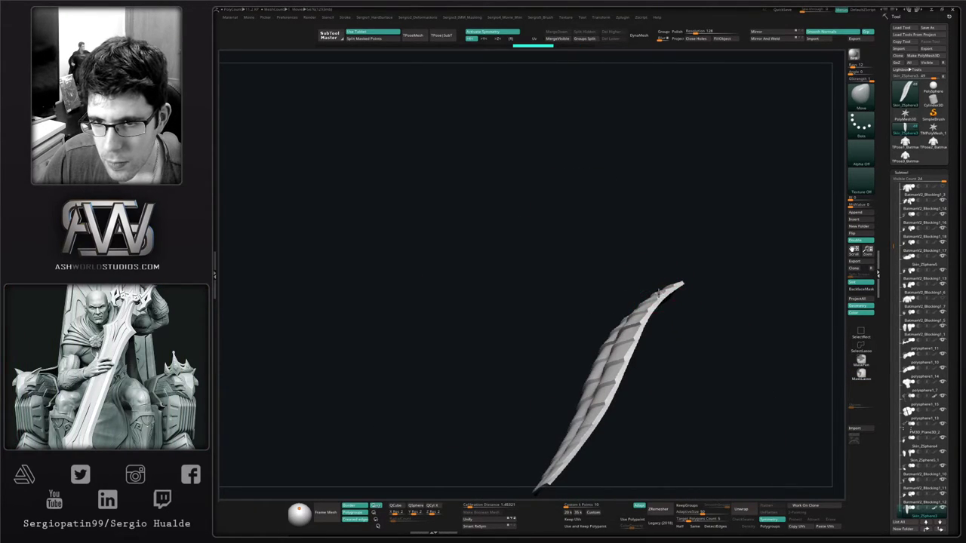
{"action": "key", "text": "alt+s"}
{"action": "mouse_move", "coordinate": [650, 294]}
{"action": "right_mouse_down"}
{"action": "mouse_move", "coordinate": [683, 311]}
{"action": "mouse_move", "coordinate": [658, 311]}
{"action": "right_mouse_up"}
Select the shoulder base shell behind the rear straps and move its upper edge beneath the cape collar
{"action": "mouse_move", "coordinate": [580, 320]}
{"action": "right_mouse_down", "text": "alt"}
{"action": "mouse_move", "coordinate": [622, 306]}
{"action": "mouse_move", "coordinate": [618, 279]}
{"action": "mouse_move", "coordinate": [626, 327]}
{"action": "mouse_move", "coordinate": [613, 336]}
{"action": "right_mouse_up", "text": "alt"}
{"action": "left_click", "coordinate": [589, 291], "text": "alt"}
{"action": "key", "text": "alt+s"}
{"action": "key", "text": "s"}
{"action": "key", "text": "ctrl+z"}
{"action": "left_click_drag", "start_coordinate": [611, 282], "coordinate": [615, 287]}
{"action": "key", "text": "alt+s"}
{"action": "mouse_move", "coordinate": [617, 289]}
{"action": "right_mouse_down"}
{"action": "mouse_move", "coordinate": [626, 266]}
{"action": "mouse_move", "coordinate": [615, 281]}
{"action": "right_mouse_up"}
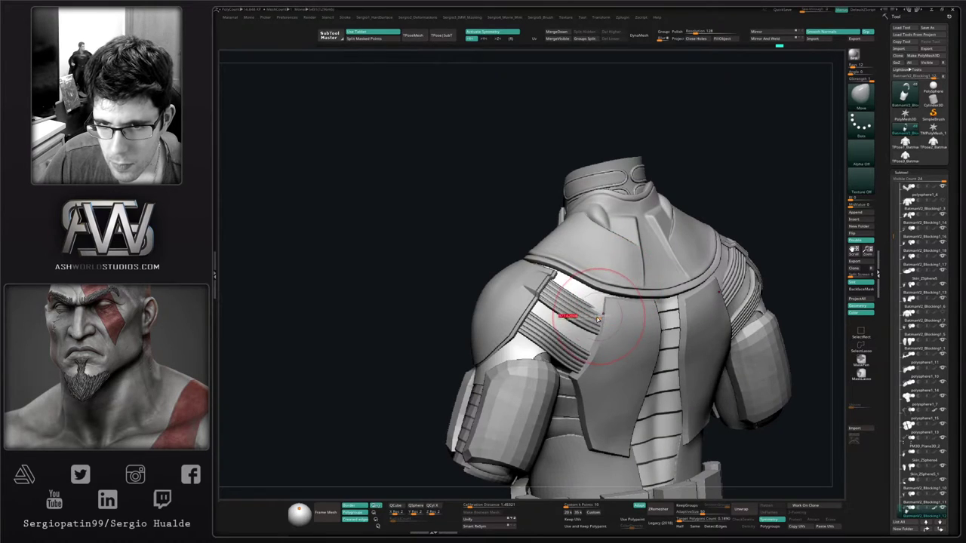
Adjust the shoulder shell around the rear straps with the Move brush and undo the last stroke near the collar
{"action": "right_click_drag", "start_coordinate": [597, 319], "coordinate": [634, 316]}
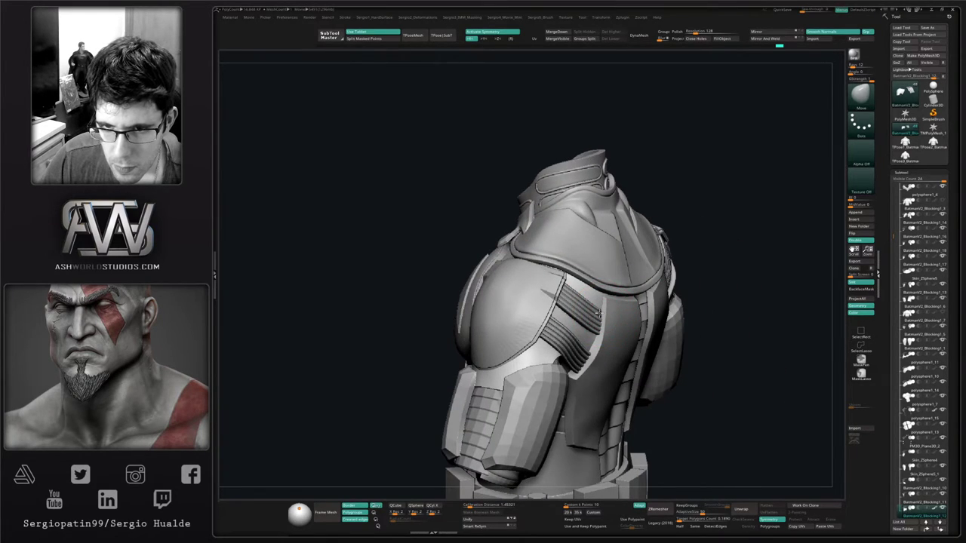
{"action": "left_click_drag", "start_coordinate": [600, 312], "coordinate": [606, 300]}
{"action": "right_click_drag", "start_coordinate": [595, 326], "coordinate": [560, 257]}
{"action": "mouse_move", "coordinate": [559, 257]}
{"action": "left_mouse_down"}
{"action": "mouse_move", "coordinate": [581, 248]}
{"action": "mouse_move", "coordinate": [564, 274]}
{"action": "left_mouse_up"}
{"action": "key", "text": "ctrl+z"}
Reshape the isolated shoulder shell's inner edge with a resized Move brush and compare it against the body in transparent view
{"action": "key", "text": "shift+s"}
{"action": "key", "text": "s"}
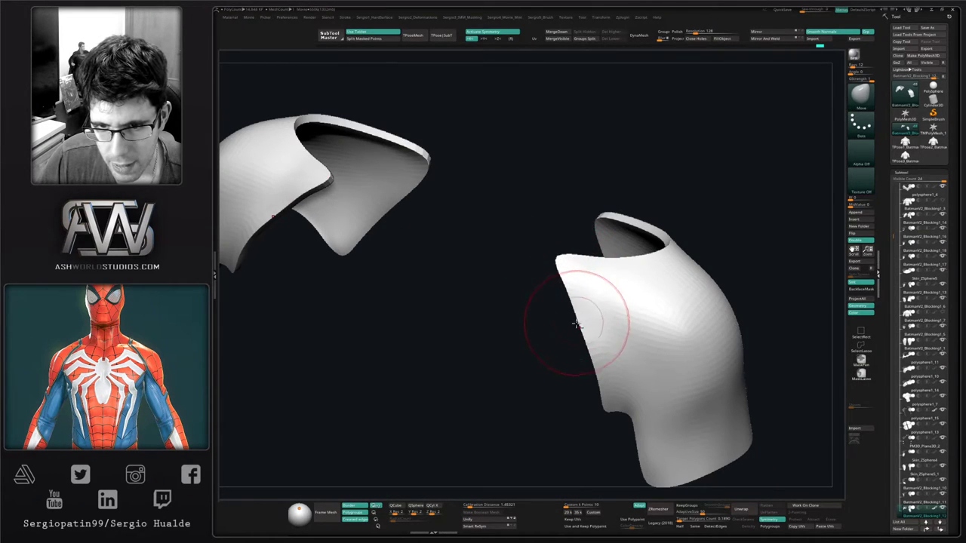
{"action": "left_click_drag", "start_coordinate": [576, 324], "coordinate": [581, 317]}
{"action": "key", "text": "shift+s"}
{"action": "mouse_move", "coordinate": [576, 283]}
{"action": "right_mouse_down"}
{"action": "mouse_move", "coordinate": [578, 268]}
{"action": "mouse_move", "coordinate": [620, 238]}
{"action": "mouse_move", "coordinate": [589, 257]}
{"action": "right_mouse_up"}
{"action": "key", "text": "shift+s"}
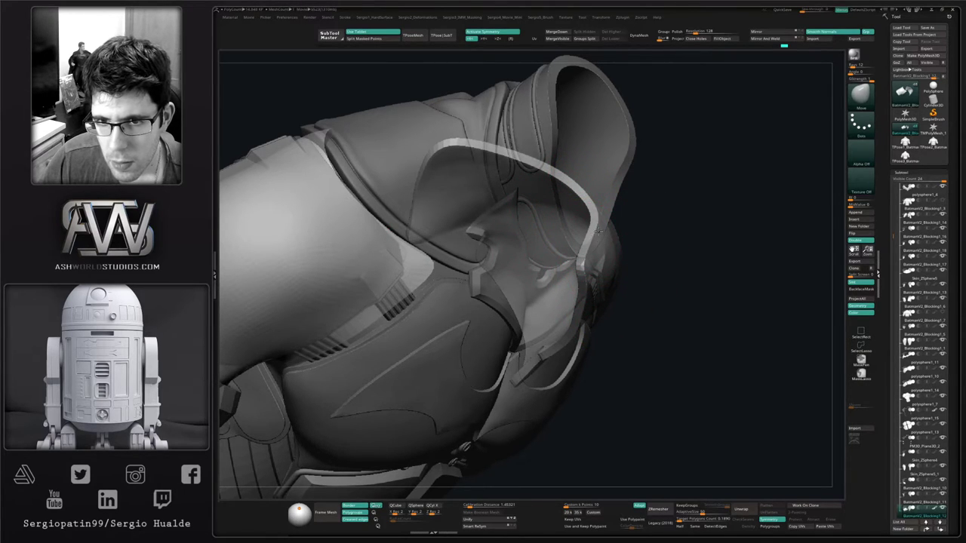
Adjust the shoulder shell's inner edge with the Move brush in transparent view and fit it around the front chest straps
{"action": "key", "text": "shift+s"}
{"action": "left_click_drag", "start_coordinate": [586, 239], "coordinate": [600, 238]}
{"action": "key", "text": "shift+s"}
{"action": "mouse_move", "coordinate": [603, 245]}
{"action": "right_mouse_down"}
{"action": "mouse_move", "coordinate": [578, 238]}
{"action": "mouse_move", "coordinate": [601, 254]}
{"action": "right_mouse_up"}
{"action": "key", "text": "shift+t"}
{"action": "key", "text": "s"}
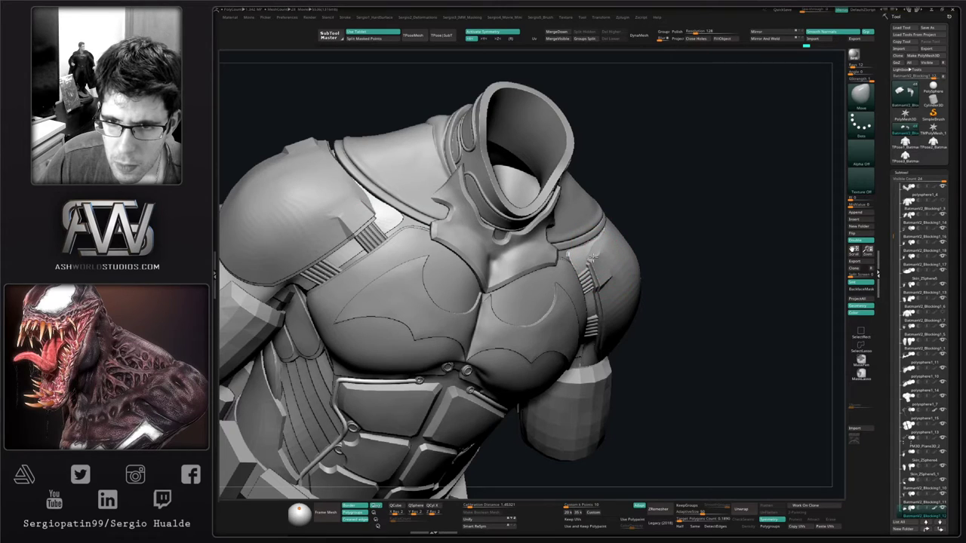
{"action": "left_click_drag", "start_coordinate": [582, 257], "coordinate": [585, 261]}
{"action": "mouse_move", "coordinate": [586, 264]}
{"action": "right_mouse_down"}
{"action": "mouse_move", "coordinate": [601, 251]}
{"action": "mouse_move", "coordinate": [596, 276]}
{"action": "mouse_move", "coordinate": [574, 273]}
{"action": "right_mouse_up"}
Isolate the shoulder shell and even out the curve of its upper inner edge with short Move strokes
{"action": "key", "text": "alt+s"}
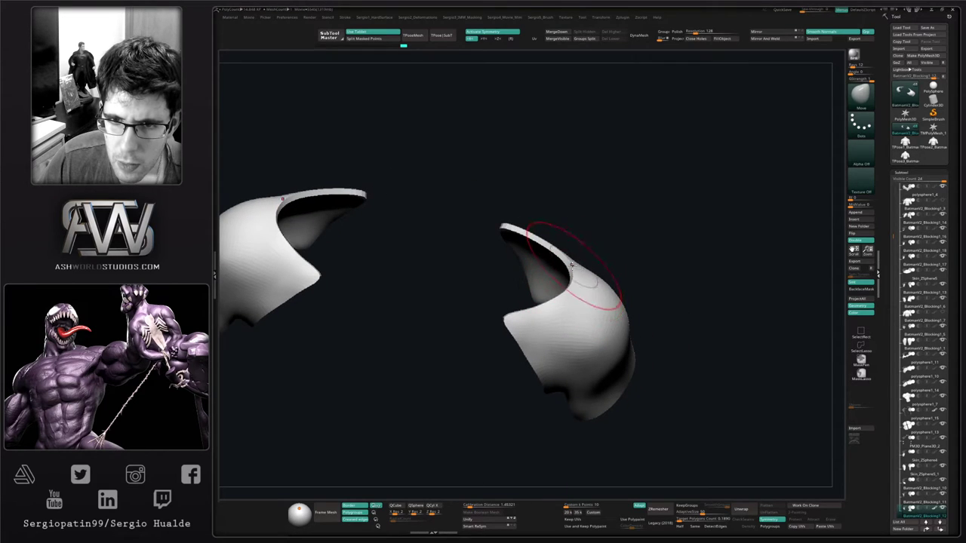
{"action": "left_click_drag", "start_coordinate": [571, 264], "coordinate": [578, 261]}
{"action": "key", "text": "alt+s"}
{"action": "right_click_drag", "start_coordinate": [577, 262], "coordinate": [581, 258]}
{"action": "left_click_drag", "start_coordinate": [581, 258], "coordinate": [579, 256]}
{"action": "right_click_drag", "start_coordinate": [579, 256], "coordinate": [593, 249]}
{"action": "key", "text": "alt+s"}
{"action": "left_click_drag", "start_coordinate": [571, 243], "coordinate": [575, 233]}
{"action": "key", "text": "alt+s"}
Reshape the rear tip of the isolated shoulder shell and bring the surrounding armor back into view
{"action": "right_click_drag", "start_coordinate": [582, 247], "coordinate": [573, 212]}
{"action": "key", "text": "alt+s"}
{"action": "left_click_drag", "start_coordinate": [571, 208], "coordinate": [576, 212]}
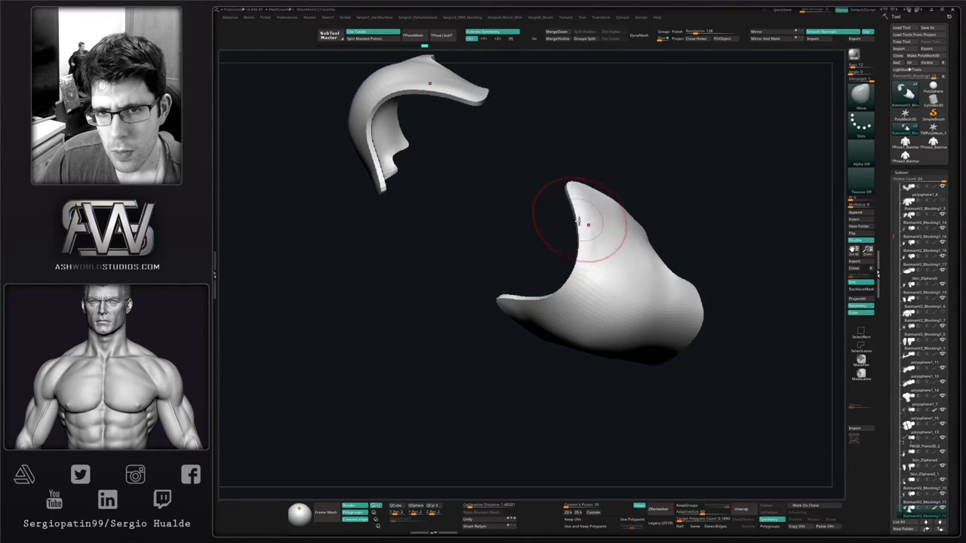
{"action": "key", "text": "alt+s"}
{"action": "right_click_drag", "start_coordinate": [571, 187], "coordinate": [565, 187]}
{"action": "key", "text": "alt+s"}
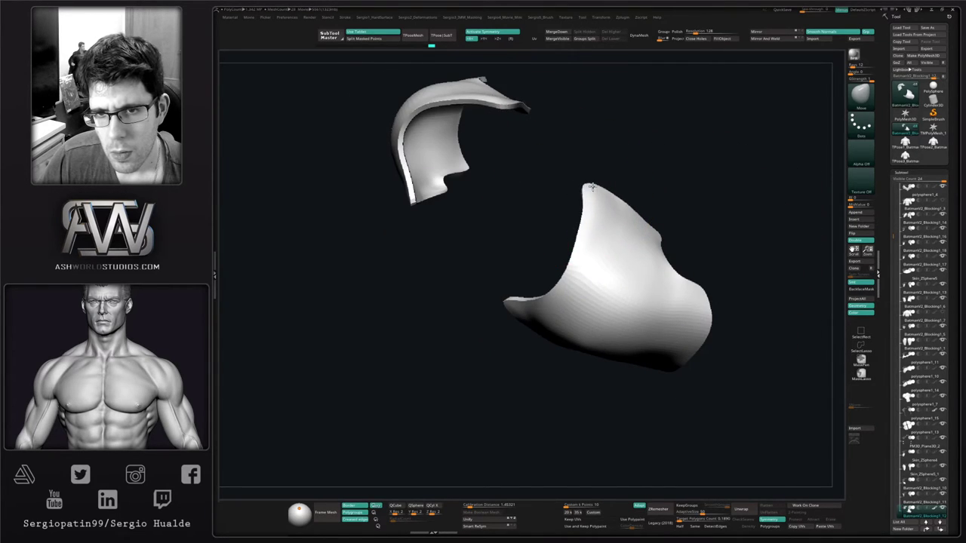
{"action": "left_click", "coordinate": [575, 187], "text": "ctrl+shift"}
{"action": "mouse_move", "coordinate": [575, 186]}
{"action": "right_mouse_down"}
{"action": "mouse_move", "coordinate": [592, 237]}
{"action": "mouse_move", "coordinate": [572, 194]}
{"action": "right_mouse_up"}
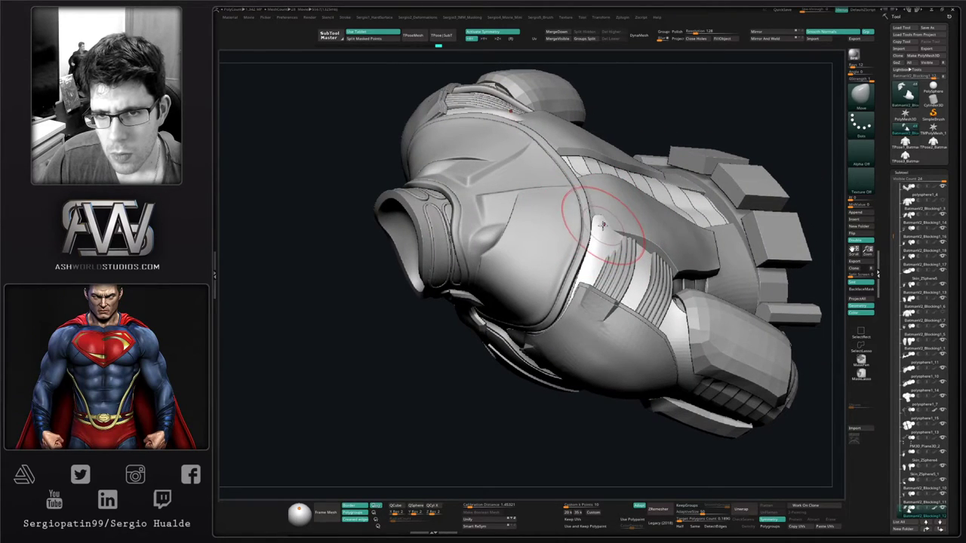
Fit the shoulder shell's rear tip beneath the cape collar border above the rear straps with the Move brush
{"action": "right_click_drag", "start_coordinate": [603, 224], "coordinate": [608, 230]}
{"action": "left_click_drag", "start_coordinate": [609, 230], "coordinate": [600, 228]}
{"action": "right_click_drag", "start_coordinate": [601, 228], "coordinate": [593, 225]}
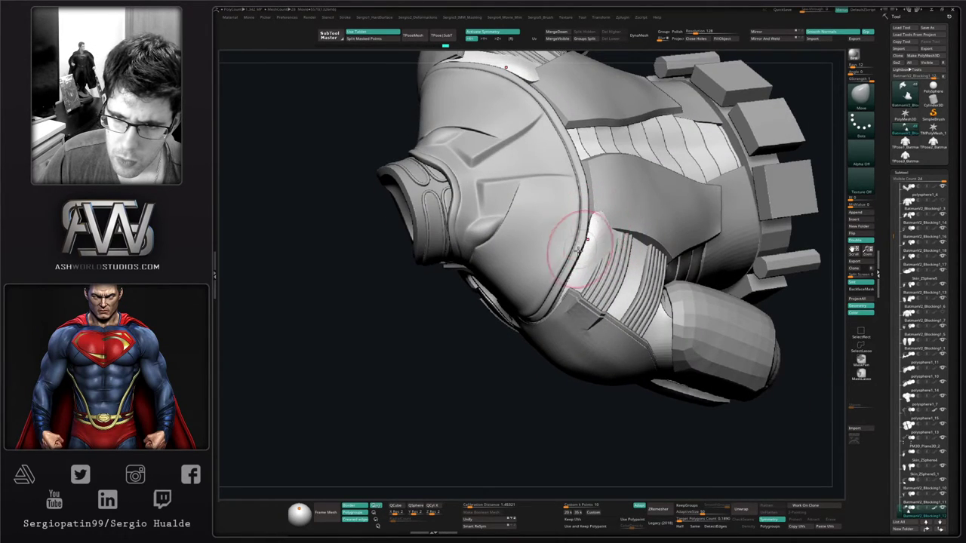
{"action": "left_click_drag", "start_coordinate": [572, 267], "coordinate": [575, 263]}
{"action": "mouse_move", "coordinate": [575, 262]}
{"action": "right_mouse_down"}
{"action": "mouse_move", "coordinate": [609, 214]}
{"action": "mouse_move", "coordinate": [623, 216]}
{"action": "mouse_move", "coordinate": [610, 225]}
{"action": "right_mouse_up"}
{"action": "left_click_drag", "start_coordinate": [604, 221], "coordinate": [608, 219]}
{"action": "right_click_drag", "start_coordinate": [608, 219], "coordinate": [593, 204]}
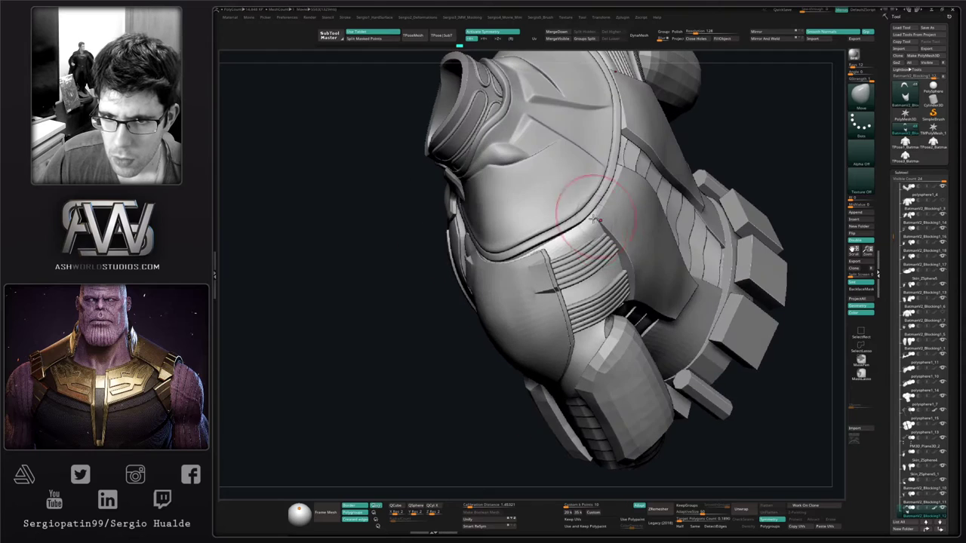
Drop the shoulder shell to a lower subdivision level and work its rear upper corner with the TrimDynamic brush
{"action": "key", "text": "ctrl+shift+t"}
{"action": "key", "text": "s"}
{"action": "left_click_drag", "start_coordinate": [597, 240], "coordinate": [593, 238]}
{"action": "key", "text": "alt+s"}
{"action": "left_click", "coordinate": [599, 223], "text": "ctrl+shift"}
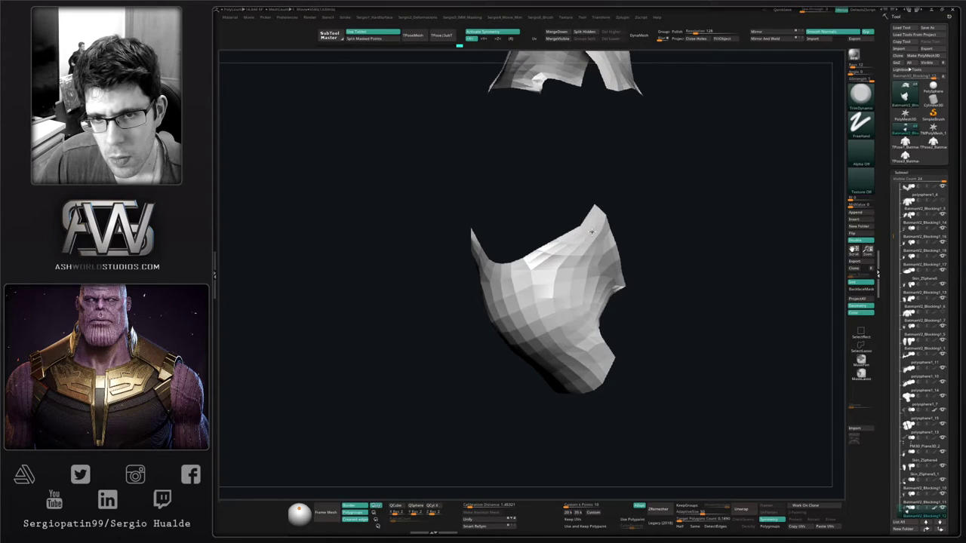
{"action": "mouse_move", "coordinate": [592, 231]}
{"action": "right_mouse_down"}
{"action": "mouse_move", "coordinate": [633, 218]}
{"action": "mouse_move", "coordinate": [598, 219]}
{"action": "mouse_move", "coordinate": [610, 212]}
{"action": "mouse_move", "coordinate": [602, 294]}
{"action": "right_mouse_up"}
{"action": "key", "text": "alt+s"}
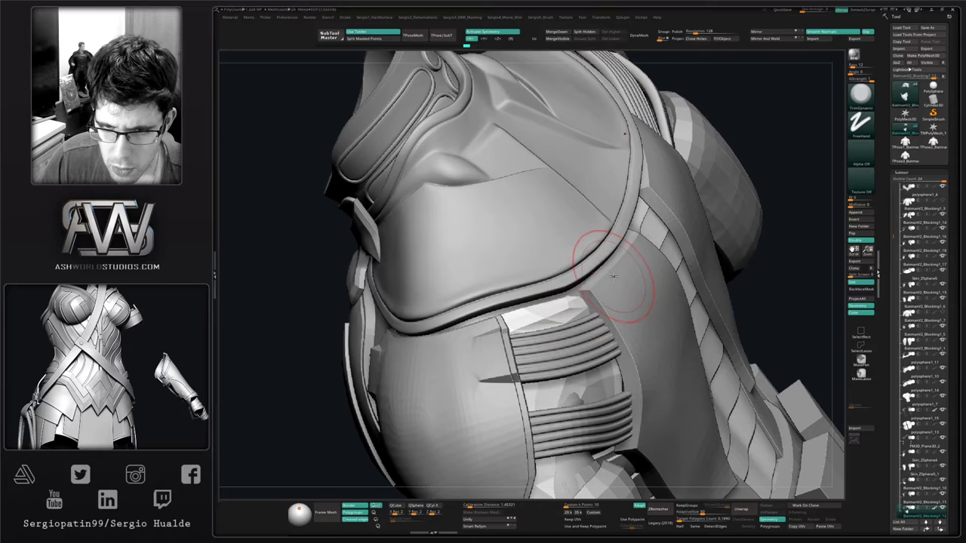
Return the shell to a smoother subdivision level and refine its rear upper tip with the Move brush
{"action": "left_click", "coordinate": [754, 271], "text": "ctrl+shift"}
{"action": "key", "text": "b"}
{"action": "key", "text": "m"}
{"action": "key", "text": "v"}
{"action": "mouse_move", "coordinate": [606, 289]}
{"action": "right_mouse_down"}
{"action": "mouse_move", "coordinate": [655, 289]}
{"action": "mouse_move", "coordinate": [587, 297]}
{"action": "mouse_move", "coordinate": [583, 290]}
{"action": "mouse_move", "coordinate": [607, 277]}
{"action": "right_mouse_up"}
{"action": "key", "text": "shift+s"}
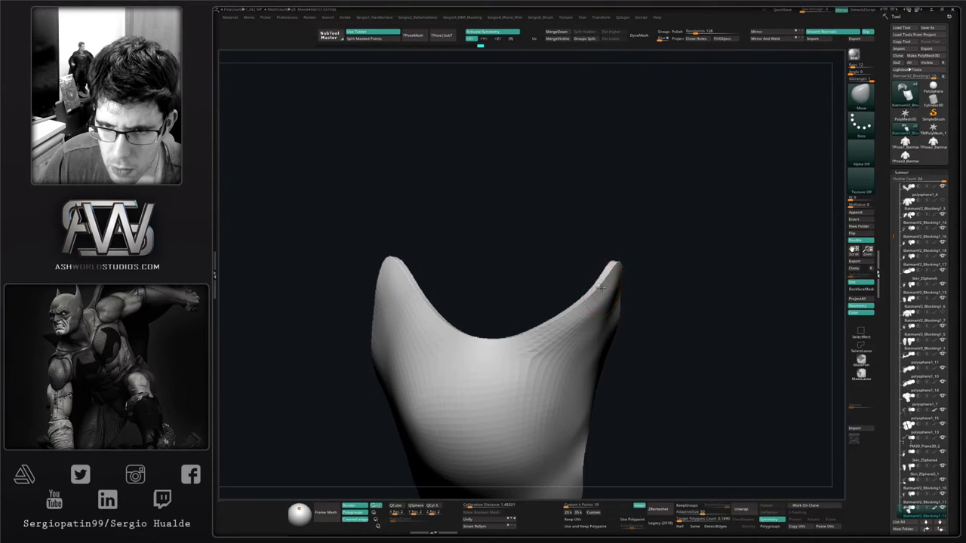
{"action": "right_click_drag", "start_coordinate": [571, 316], "coordinate": [629, 323]}
{"action": "key", "text": "shift+s"}
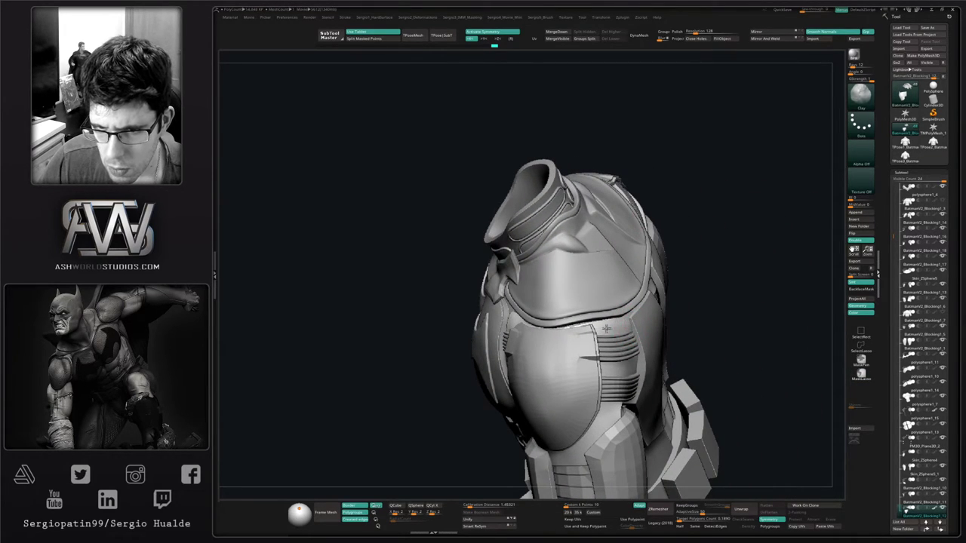
Select and isolate the faceted upper-arm armor plate and move its end corner with the Move brush
{"action": "mouse_move", "coordinate": [620, 339]}
{"action": "right_mouse_down"}
{"action": "mouse_move", "coordinate": [614, 335]}
{"action": "mouse_move", "coordinate": [632, 341]}
{"action": "mouse_move", "coordinate": [628, 313]}
{"action": "mouse_move", "coordinate": [632, 322]}
{"action": "right_mouse_up"}
{"action": "mouse_move", "coordinate": [632, 321]}
{"action": "right_mouse_down", "text": "ctrl"}
{"action": "mouse_move", "coordinate": [619, 328]}
{"action": "mouse_move", "coordinate": [599, 249]}
{"action": "mouse_move", "coordinate": [584, 284]}
{"action": "mouse_move", "coordinate": [644, 284]}
{"action": "mouse_move", "coordinate": [691, 239]}
{"action": "mouse_move", "coordinate": [712, 272]}
{"action": "mouse_move", "coordinate": [637, 361]}
{"action": "mouse_move", "coordinate": [602, 372]}
{"action": "mouse_move", "coordinate": [526, 314]}
{"action": "right_mouse_up", "text": "ctrl"}
{"action": "left_click", "coordinate": [628, 363], "text": "alt"}
{"action": "key", "text": "shift+s"}
{"action": "key", "text": "s"}
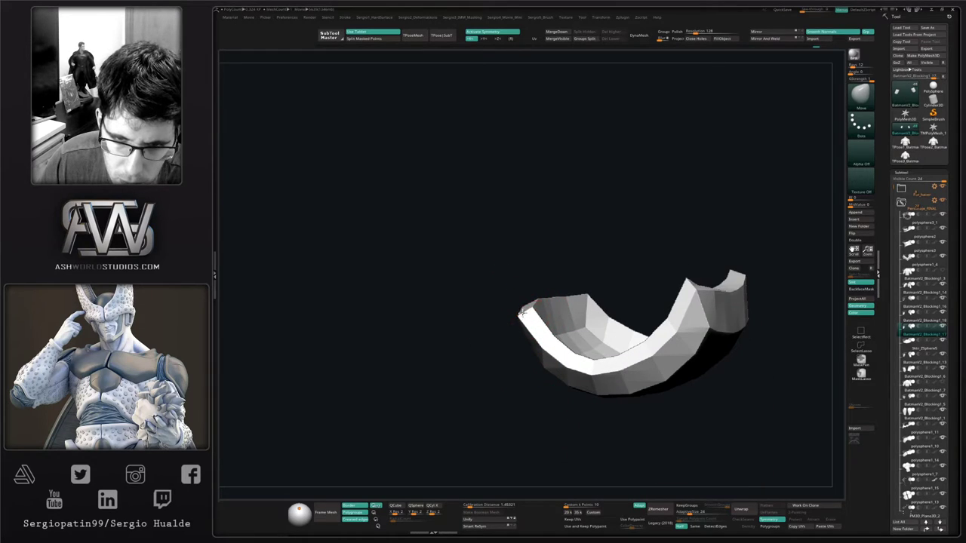
{"action": "left_click_drag", "start_coordinate": [530, 311], "coordinate": [537, 317]}
{"action": "right_click_drag", "start_coordinate": [554, 351], "coordinate": [558, 325], "text": "ctrl"}
{"action": "right_click_drag", "start_coordinate": [559, 325], "coordinate": [565, 252]}
{"action": "key", "text": "shift+s"}
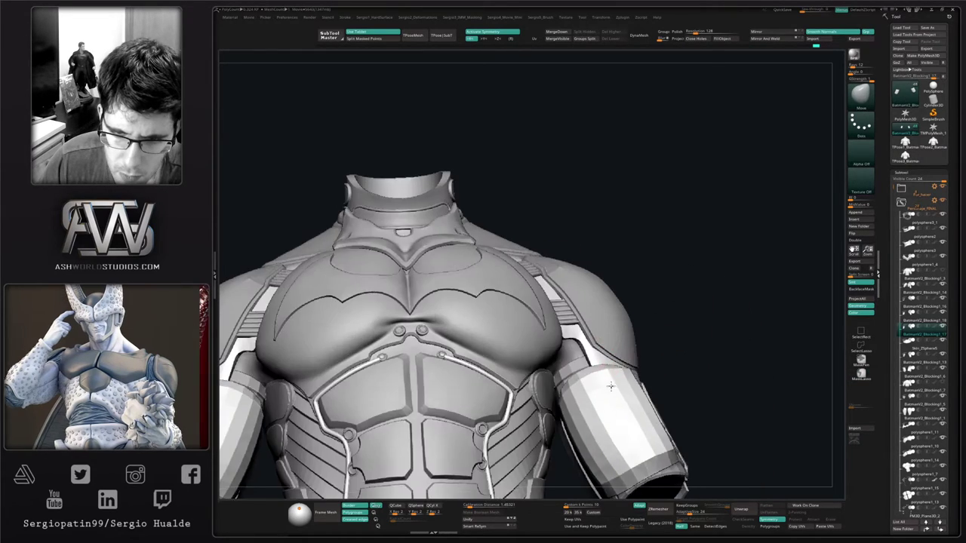
Select the shoulder and arm under-layer and adjust it beneath the upper-arm bands with the Move brush
{"action": "right_click_drag", "start_coordinate": [611, 386], "coordinate": [565, 332]}
{"action": "right_click_drag", "start_coordinate": [630, 347], "coordinate": [683, 327], "text": "ctrl"}
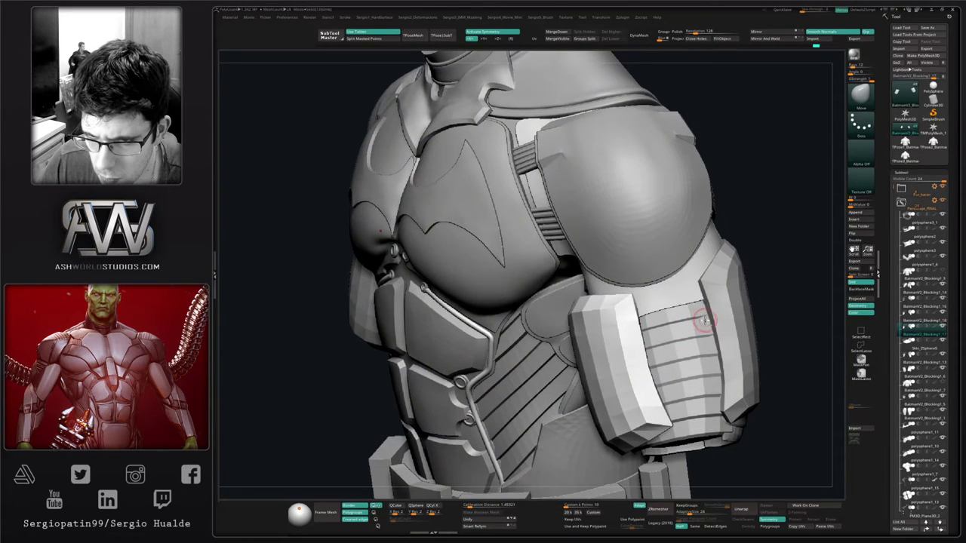
{"action": "left_click", "coordinate": [713, 359], "text": "alt"}
{"action": "right_click_drag", "start_coordinate": [715, 366], "coordinate": [698, 332]}
{"action": "right_click_drag", "start_coordinate": [698, 332], "coordinate": [722, 337]}
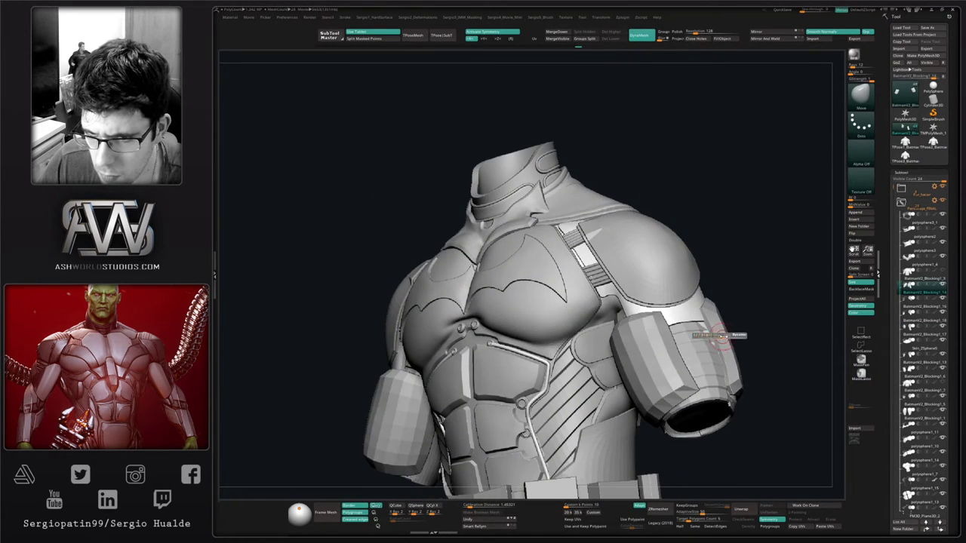
{"action": "left_click_drag", "start_coordinate": [723, 336], "coordinate": [726, 336]}
{"action": "right_click_drag", "start_coordinate": [727, 337], "coordinate": [717, 327]}
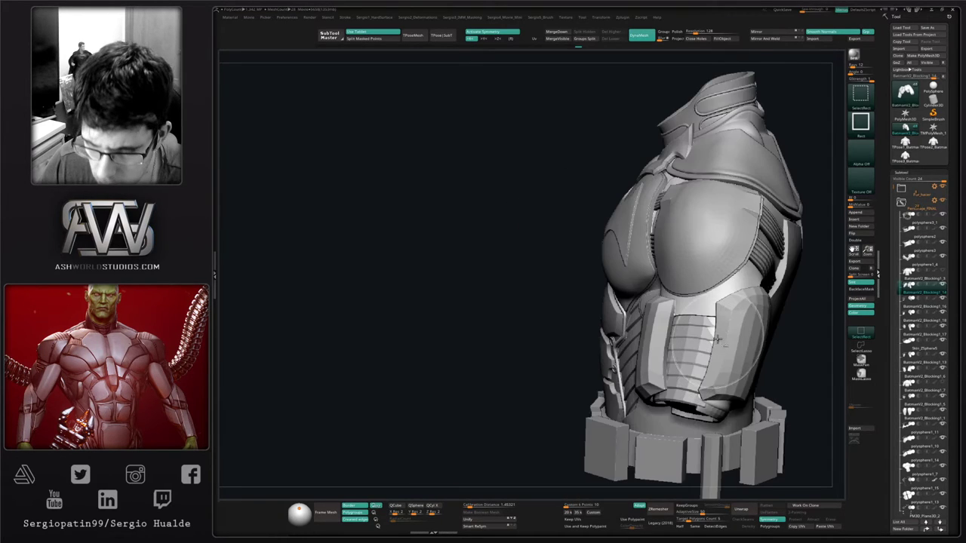
Isolate the arm under-layer, flatten its outer surface with TrimDynamic, and restore the surrounding armor
{"action": "key", "text": "ctrl+shift+s"}
{"action": "key", "text": "b"}
{"action": "key", "text": "t"}
{"action": "key", "text": "d"}
{"action": "mouse_move", "coordinate": [718, 327]}
{"action": "left_mouse_down"}
{"action": "mouse_move", "coordinate": [714, 314]}
{"action": "mouse_move", "coordinate": [719, 360]}
{"action": "mouse_move", "coordinate": [709, 306]}
{"action": "left_mouse_up"}
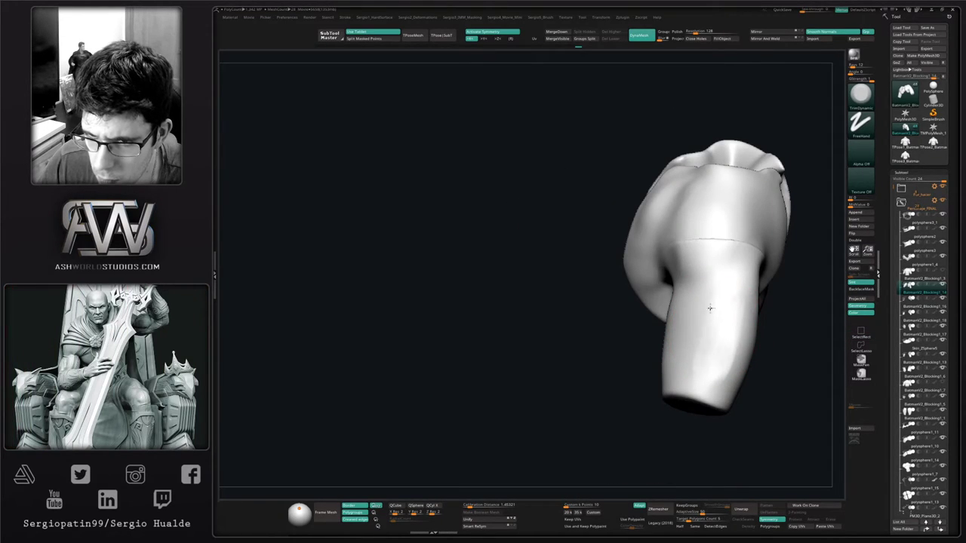
{"action": "key", "text": "ctrl+shift+s"}
{"action": "mouse_move", "coordinate": [742, 303]}
{"action": "right_mouse_down"}
{"action": "mouse_move", "coordinate": [722, 291]}
{"action": "mouse_move", "coordinate": [670, 341]}
{"action": "right_mouse_up"}
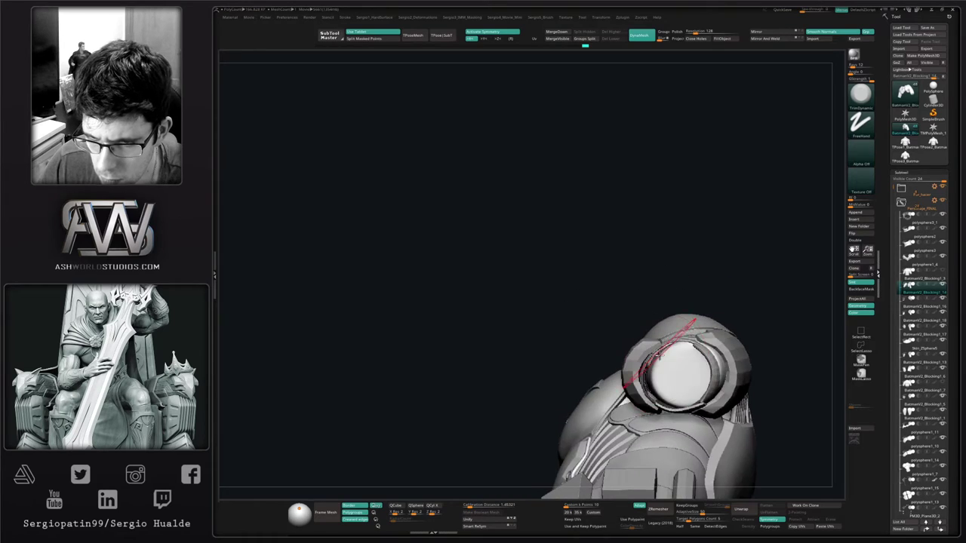
Select the armor piece beside the arm's lower opening and move its rim toward the arm with the Move brush
{"action": "key", "text": "b"}
{"action": "key", "text": "m"}
{"action": "key", "text": "v"}
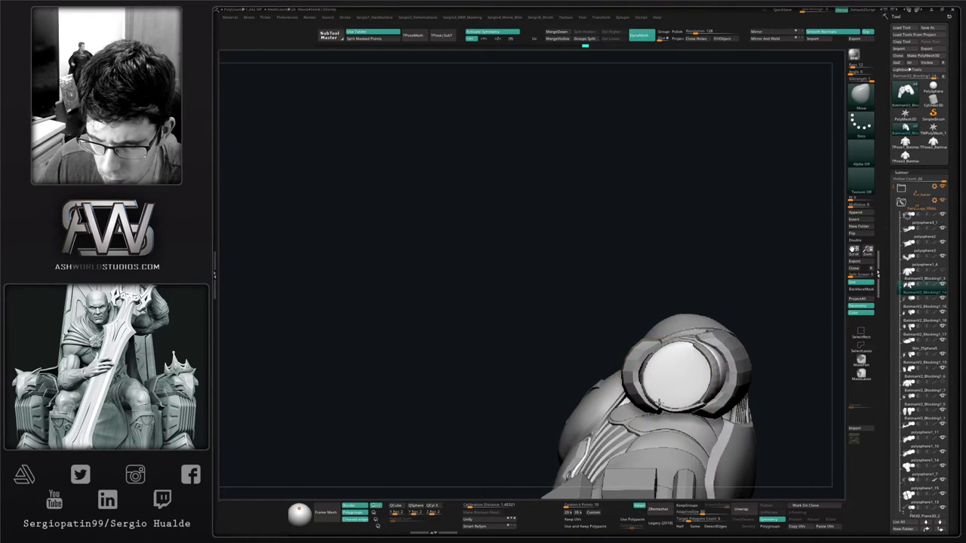
{"action": "mouse_move", "coordinate": [658, 363]}
{"action": "right_mouse_down"}
{"action": "mouse_move", "coordinate": [664, 388]}
{"action": "mouse_move", "coordinate": [642, 355]}
{"action": "right_mouse_up"}
{"action": "left_click", "coordinate": [647, 362], "text": "alt"}
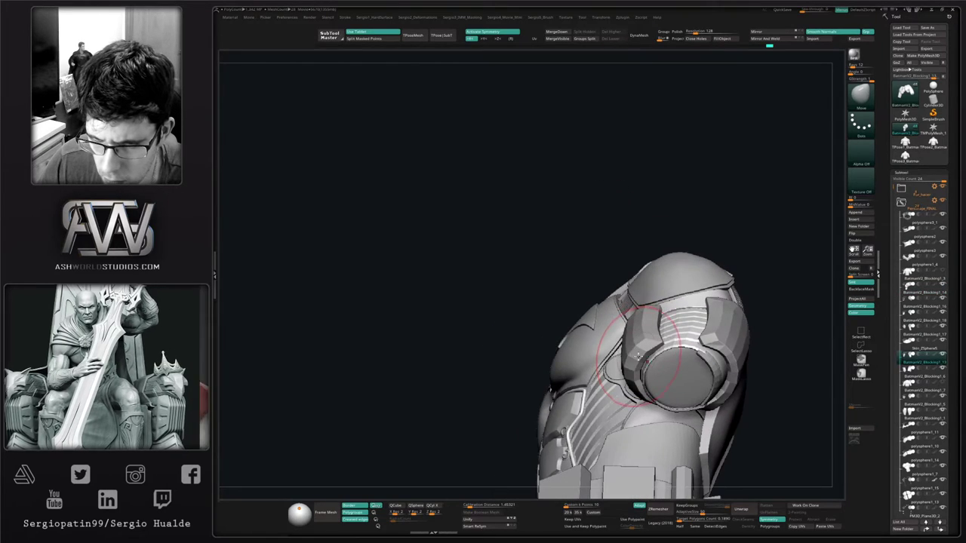
{"action": "left_click_drag", "start_coordinate": [640, 359], "coordinate": [653, 382]}
Select the inner rim piece on the rear of the upper arm and fit it around the arm opening
{"action": "left_click", "coordinate": [654, 384], "text": "alt"}
{"action": "right_click_drag", "start_coordinate": [658, 382], "coordinate": [673, 393]}
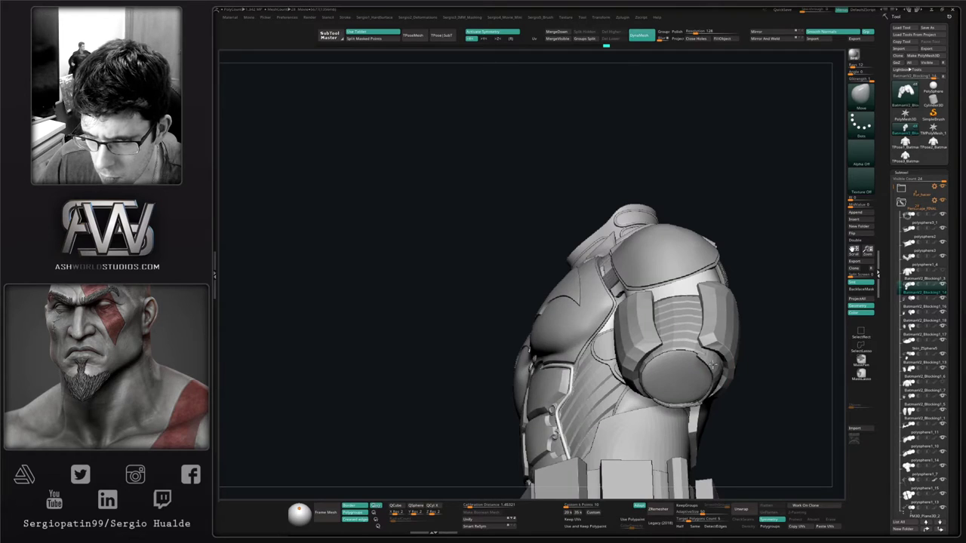
{"action": "right_click_drag", "start_coordinate": [712, 365], "coordinate": [719, 326]}
{"action": "left_click", "coordinate": [709, 324], "text": "alt"}
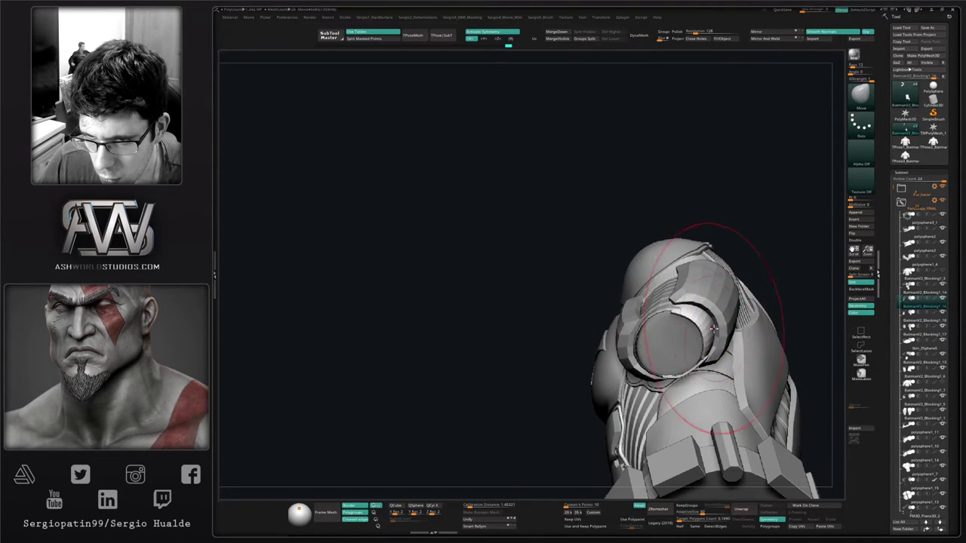
{"action": "mouse_move", "coordinate": [722, 339]}
{"action": "right_mouse_down"}
{"action": "mouse_move", "coordinate": [698, 333]}
{"action": "mouse_move", "coordinate": [714, 325]}
{"action": "mouse_move", "coordinate": [717, 362]}
{"action": "mouse_move", "coordinate": [709, 338]}
{"action": "mouse_move", "coordinate": [695, 348]}
{"action": "right_mouse_up"}
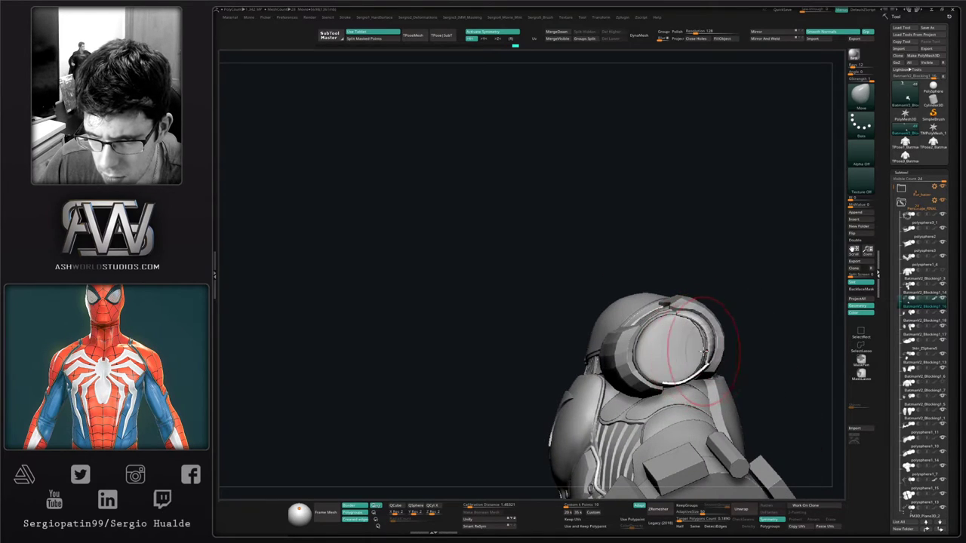
Inspect the rim pieces around the arm opening and reselect the shoulder and arm under-layer
{"action": "left_click", "coordinate": [698, 350], "text": "alt"}
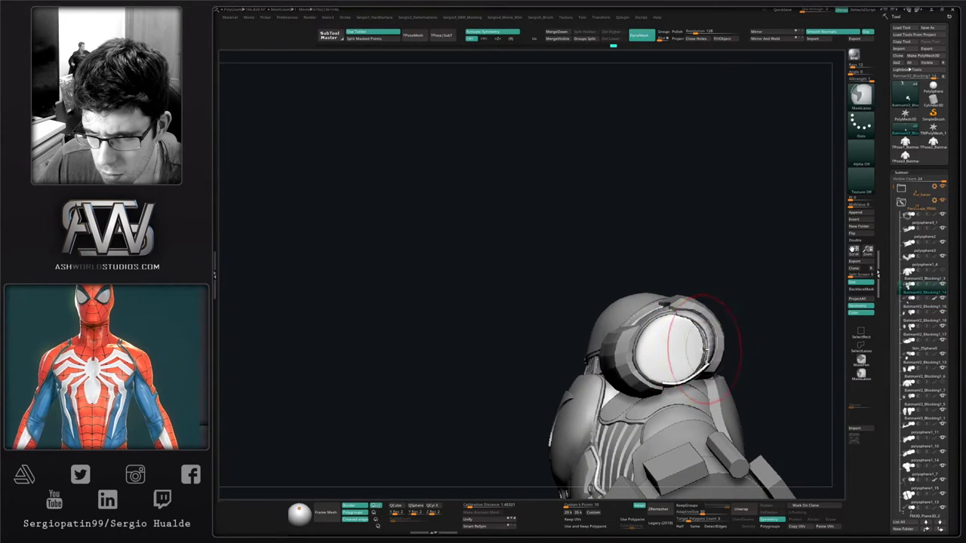
{"action": "key", "text": "shift+s"}
{"action": "key", "text": "shift+s"}
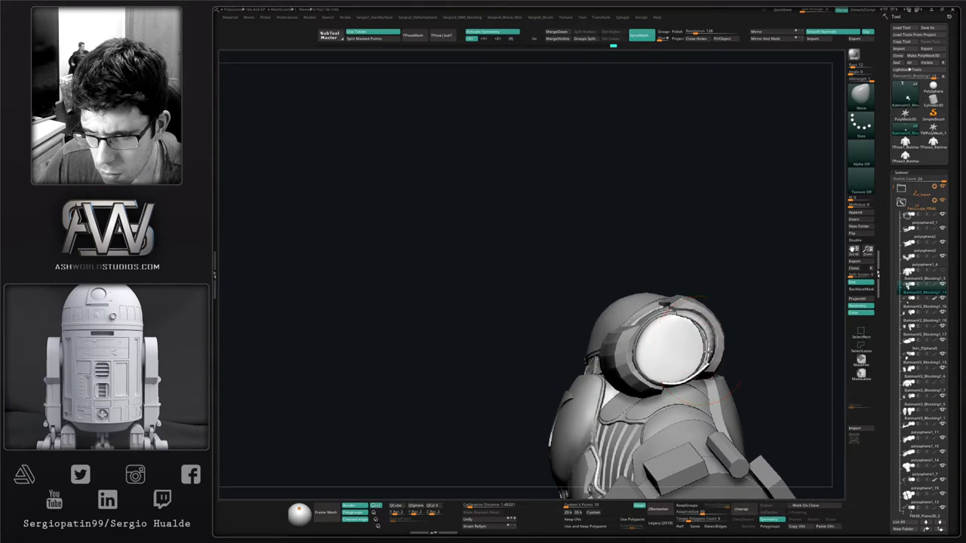
{"action": "right_click_drag", "start_coordinate": [707, 353], "coordinate": [753, 347]}
{"action": "left_click", "coordinate": [708, 356], "text": "alt"}
{"action": "right_click_drag", "start_coordinate": [753, 347], "coordinate": [709, 296], "text": "ctrl"}
{"action": "right_click_drag", "start_coordinate": [709, 296], "coordinate": [668, 337], "text": "alt"}
{"action": "mouse_move", "coordinate": [590, 301]}
{"action": "right_mouse_down"}
{"action": "mouse_move", "coordinate": [579, 298]}
{"action": "mouse_move", "coordinate": [591, 305]}
{"action": "mouse_move", "coordinate": [587, 323]}
{"action": "mouse_move", "coordinate": [578, 317]}
{"action": "right_mouse_up"}
{"action": "left_click", "coordinate": [582, 299], "text": "alt"}
Isolate the shoulder and arm under-layer and smooth the seam between the shoulder and the arm
{"action": "key", "text": "alt+s"}
{"action": "right_click_drag", "start_coordinate": [638, 248], "coordinate": [668, 254]}
{"action": "left_click_drag", "start_coordinate": [640, 254], "coordinate": [589, 249], "text": "shift"}
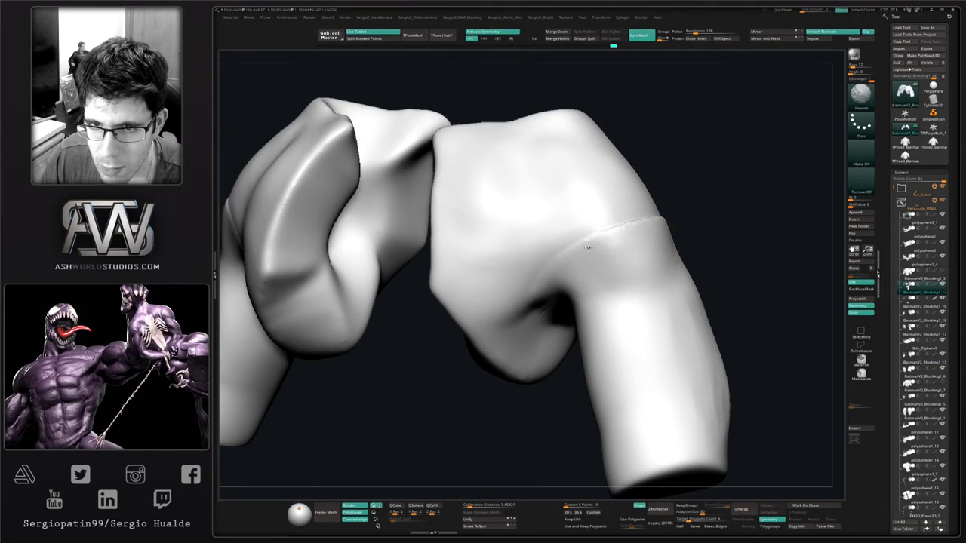
{"action": "right_click_drag", "start_coordinate": [618, 239], "coordinate": [587, 243]}
{"action": "right_click_drag", "start_coordinate": [587, 243], "coordinate": [588, 223], "text": "ctrl"}
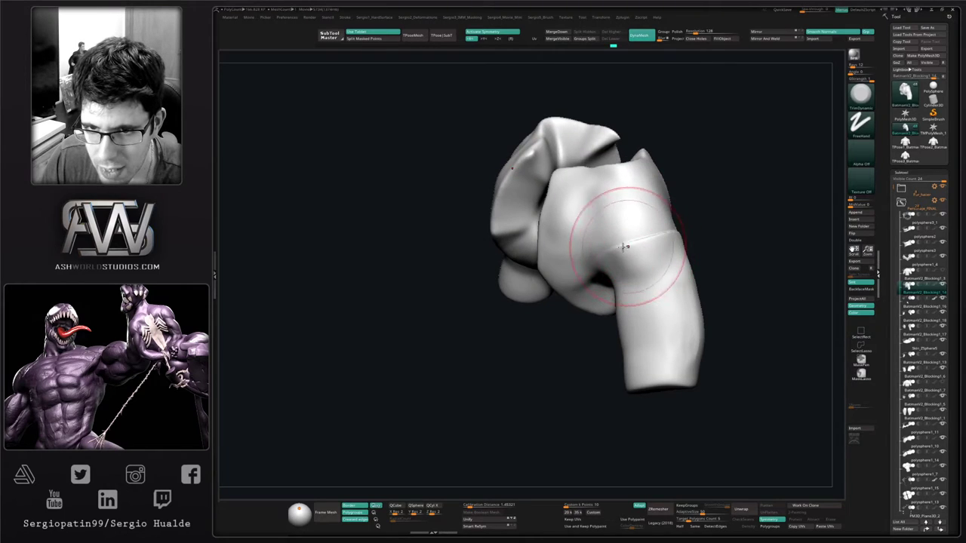
Flatten the raised seam across the under-layer's upper arm with TrimDynamic strokes from several sides
{"action": "left_click_drag", "start_coordinate": [679, 232], "coordinate": [641, 240]}
{"action": "right_click_drag", "start_coordinate": [664, 253], "coordinate": [631, 261]}
{"action": "left_click_drag", "start_coordinate": [713, 230], "coordinate": [701, 239]}
{"action": "right_click_drag", "start_coordinate": [670, 269], "coordinate": [674, 264]}
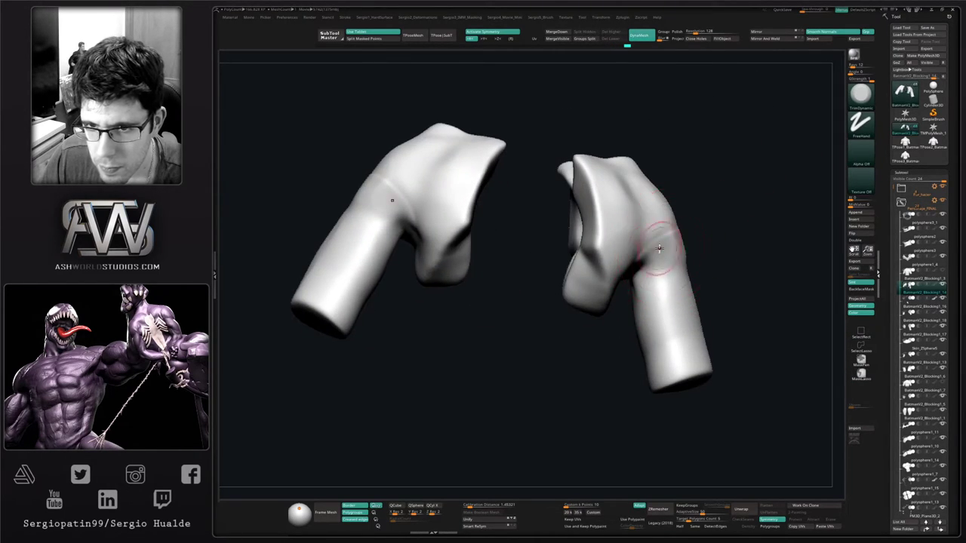
{"action": "left_click_drag", "start_coordinate": [674, 240], "coordinate": [653, 249]}
{"action": "right_click_drag", "start_coordinate": [709, 264], "coordinate": [673, 269]}
Smooth away the remaining seam line around the under-layer's shoulder and upper arm
{"action": "mouse_move", "coordinate": [655, 255]}
{"action": "left_mouse_down", "text": "shift"}
{"action": "mouse_move", "coordinate": [630, 263]}
{"action": "mouse_move", "coordinate": [619, 243]}
{"action": "left_mouse_up", "text": "shift"}
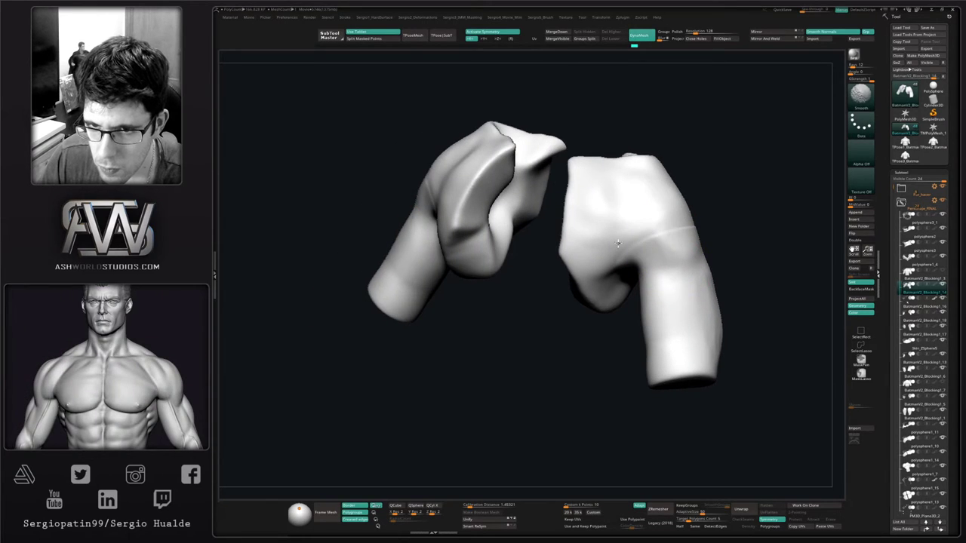
{"action": "right_click_drag", "start_coordinate": [689, 249], "coordinate": [649, 253]}
{"action": "right_click", "coordinate": [707, 237]}
{"action": "mouse_move", "coordinate": [700, 256]}
{"action": "left_mouse_down", "text": "shift"}
{"action": "mouse_move", "coordinate": [707, 237]}
{"action": "mouse_move", "coordinate": [681, 235]}
{"action": "left_mouse_up", "text": "shift"}
{"action": "key", "text": "Return"}
{"action": "right_click_drag", "start_coordinate": [690, 270], "coordinate": [655, 261]}
{"action": "left_click_drag", "start_coordinate": [655, 245], "coordinate": [661, 235], "text": "shift"}
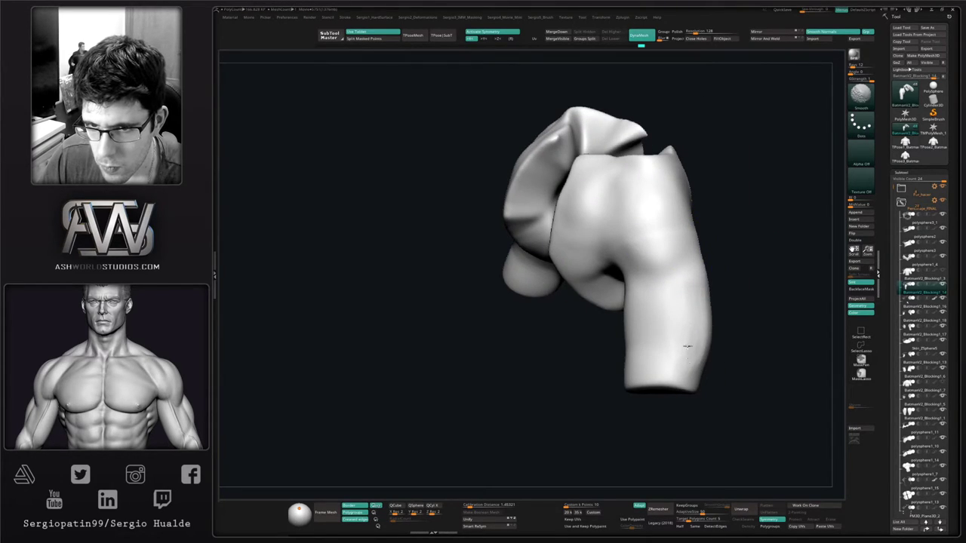
Smooth the under-layer's lower arm, armpit hollow and lower chest flap
{"action": "left_click_drag", "start_coordinate": [687, 346], "coordinate": [669, 346], "text": "shift"}
{"action": "right_click_drag", "start_coordinate": [636, 295], "coordinate": [671, 291]}
{"action": "left_click_drag", "start_coordinate": [639, 285], "coordinate": [624, 301], "text": "shift"}
{"action": "left_click_drag", "start_coordinate": [587, 259], "coordinate": [588, 266], "text": "shift"}
{"action": "right_click_drag", "start_coordinate": [589, 302], "coordinate": [589, 274]}
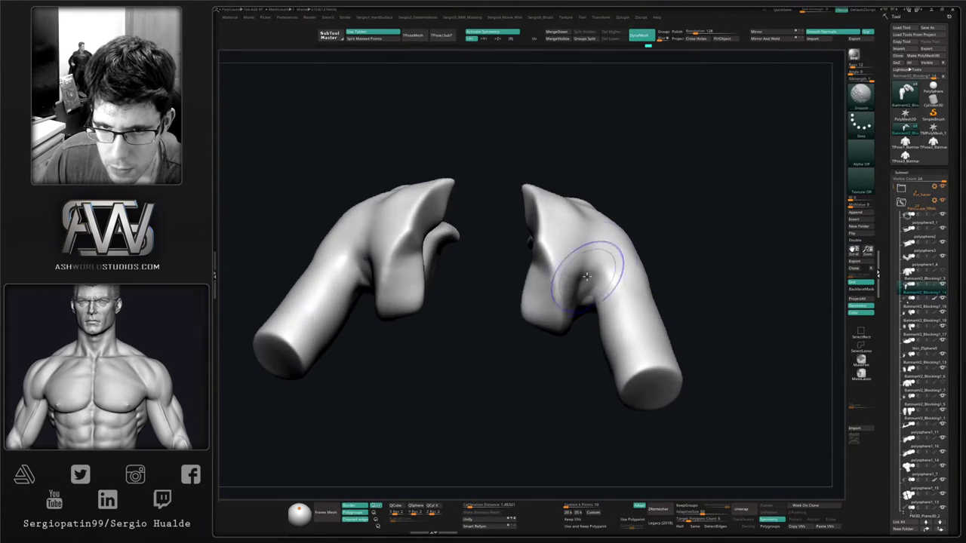
{"action": "left_click_drag", "start_coordinate": [561, 324], "coordinate": [558, 339], "text": "shift"}
{"action": "right_click_drag", "start_coordinate": [629, 346], "coordinate": [637, 369]}
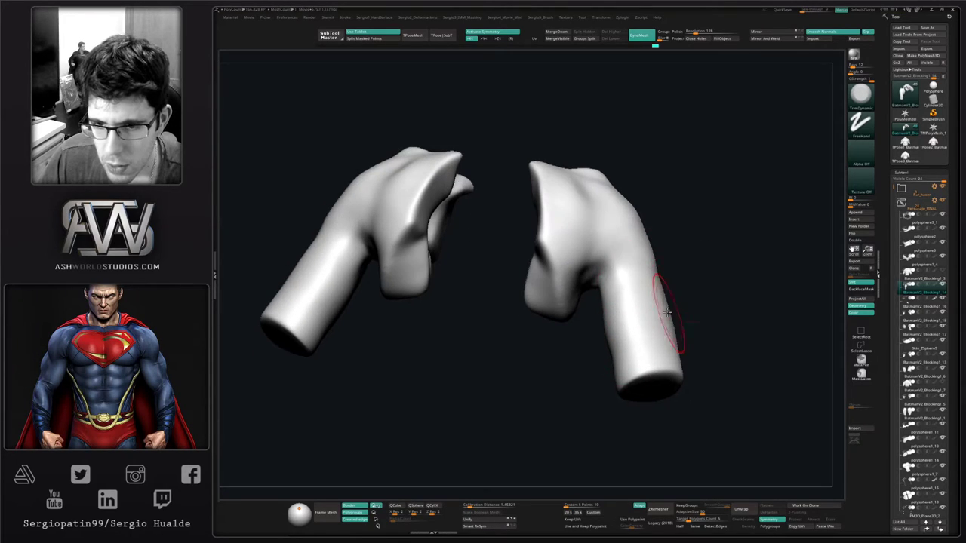
{"action": "left_click_drag", "start_coordinate": [602, 266], "coordinate": [596, 273], "text": "shift"}
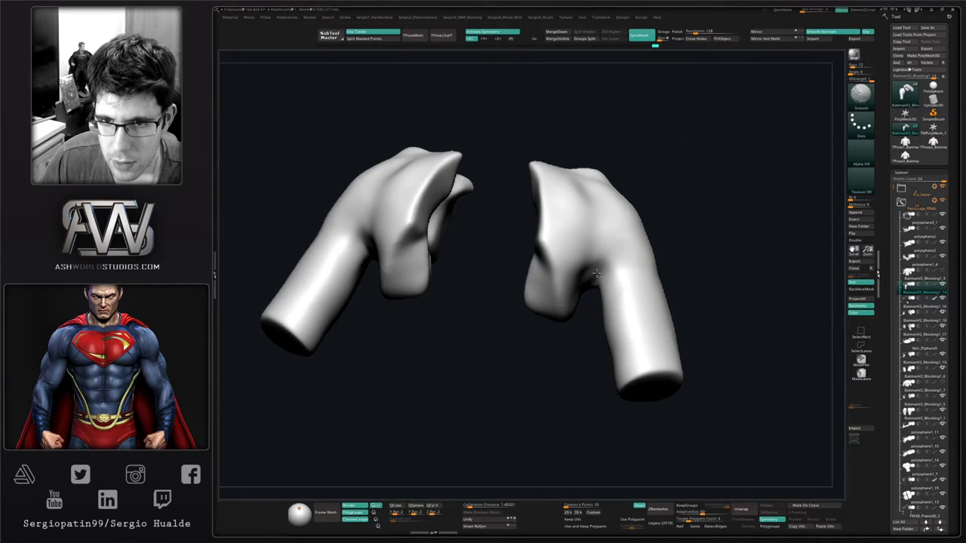
Compare the under-layer with the full armor, switch to the Move brush, and undo the last stroke
{"action": "right_click_drag", "start_coordinate": [578, 196], "coordinate": [716, 286]}
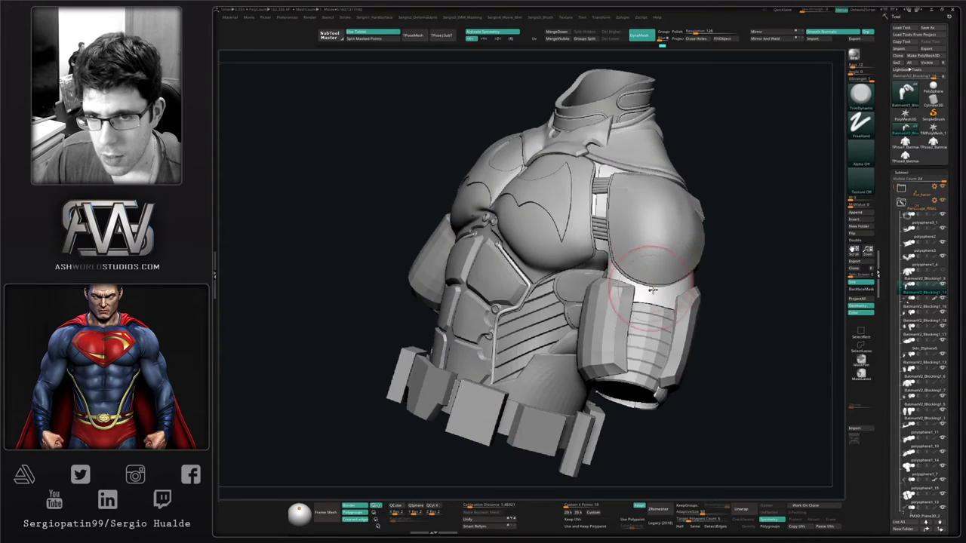
{"action": "mouse_move", "coordinate": [653, 290]}
{"action": "right_mouse_down", "text": "shift"}
{"action": "mouse_move", "coordinate": [651, 280]}
{"action": "mouse_move", "coordinate": [641, 317]}
{"action": "mouse_move", "coordinate": [586, 286]}
{"action": "mouse_move", "coordinate": [593, 305]}
{"action": "mouse_move", "coordinate": [603, 291]}
{"action": "mouse_move", "coordinate": [579, 303]}
{"action": "mouse_move", "coordinate": [598, 292]}
{"action": "right_mouse_up", "text": "shift"}
{"action": "key", "text": "b"}
{"action": "key", "text": "m"}
{"action": "key", "text": "v"}
{"action": "key", "text": "ctrl+z"}
Carve the armpit crease between the arm and chest flap of the under-layer with the DamStandard brush
{"action": "key", "text": "b"}
{"action": "key", "text": "d"}
{"action": "key", "text": "s"}
{"action": "key", "text": "shift+s"}
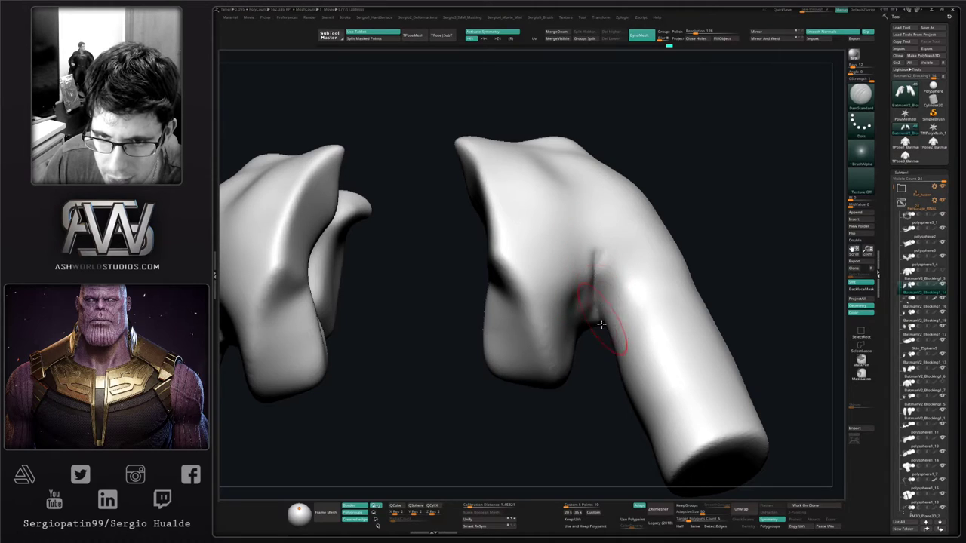
{"action": "key", "text": "shift+s"}
{"action": "right_click_drag", "start_coordinate": [601, 325], "coordinate": [581, 293]}
{"action": "key", "text": "shift+s"}
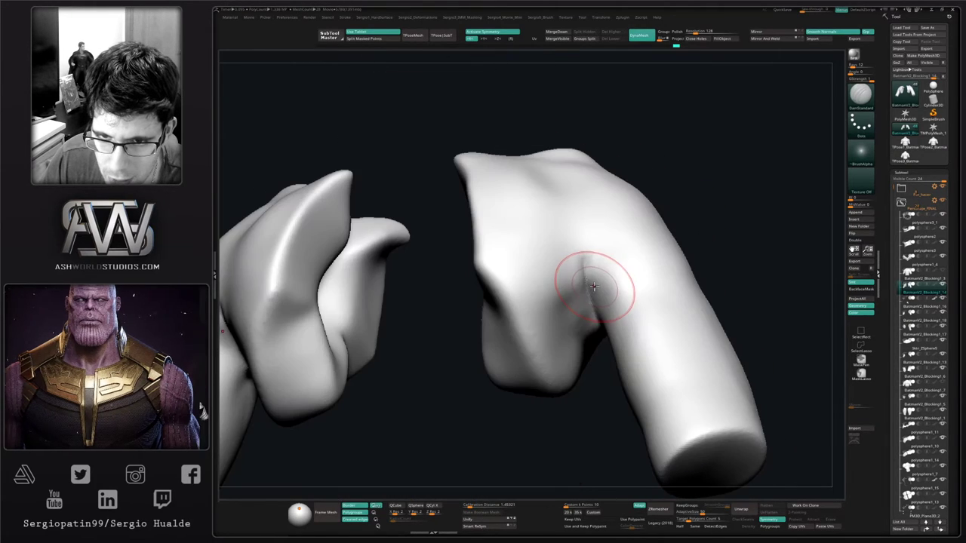
{"action": "mouse_move", "coordinate": [606, 339]}
{"action": "right_mouse_down"}
{"action": "mouse_move", "coordinate": [597, 291]}
{"action": "mouse_move", "coordinate": [593, 301]}
{"action": "right_mouse_up"}
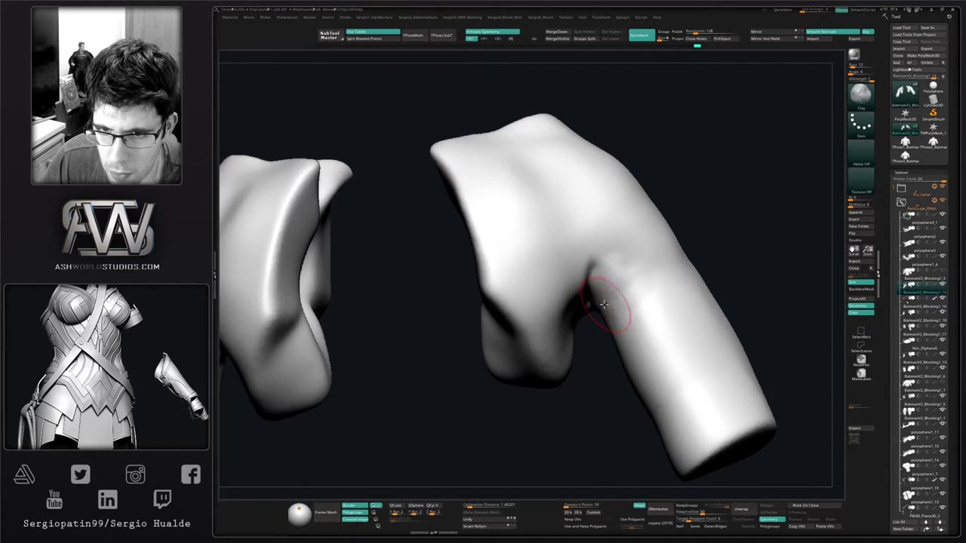
Fill out the under-layer's front armpit with the Clay brush, checking its fit against the full armor
{"action": "right_click_drag", "start_coordinate": [604, 313], "coordinate": [614, 292]}
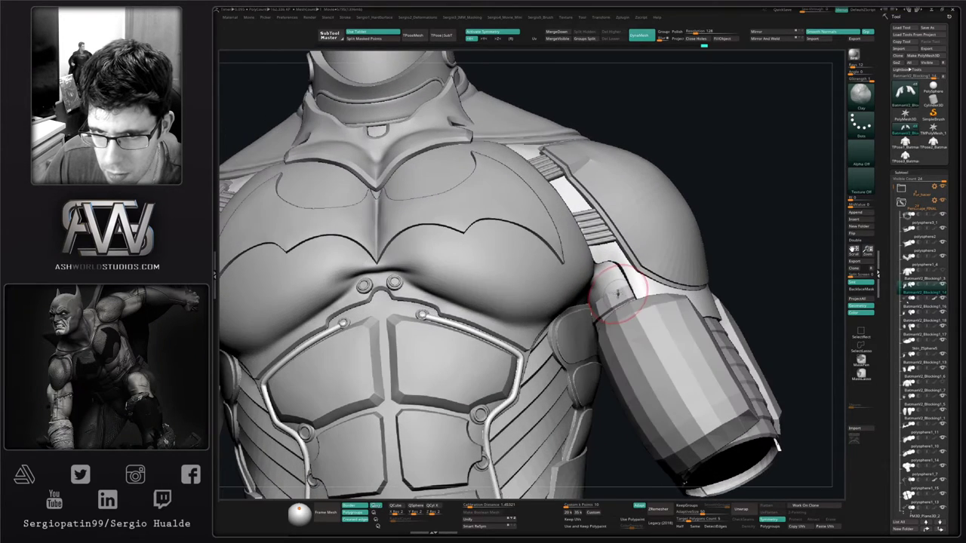
{"action": "mouse_move", "coordinate": [637, 301]}
{"action": "right_mouse_down"}
{"action": "mouse_move", "coordinate": [620, 286]}
{"action": "mouse_move", "coordinate": [608, 293]}
{"action": "right_mouse_up"}
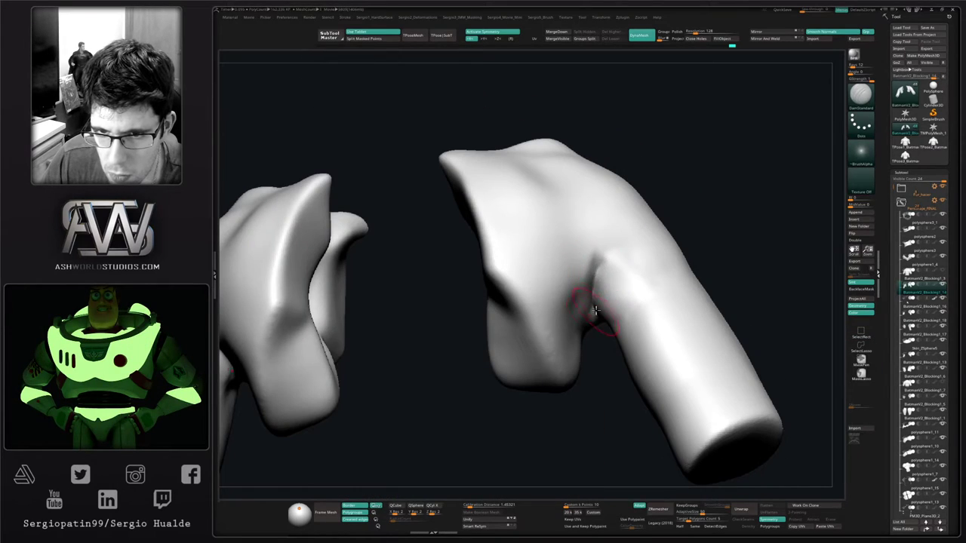
{"action": "right_click_drag", "start_coordinate": [597, 331], "coordinate": [613, 320]}
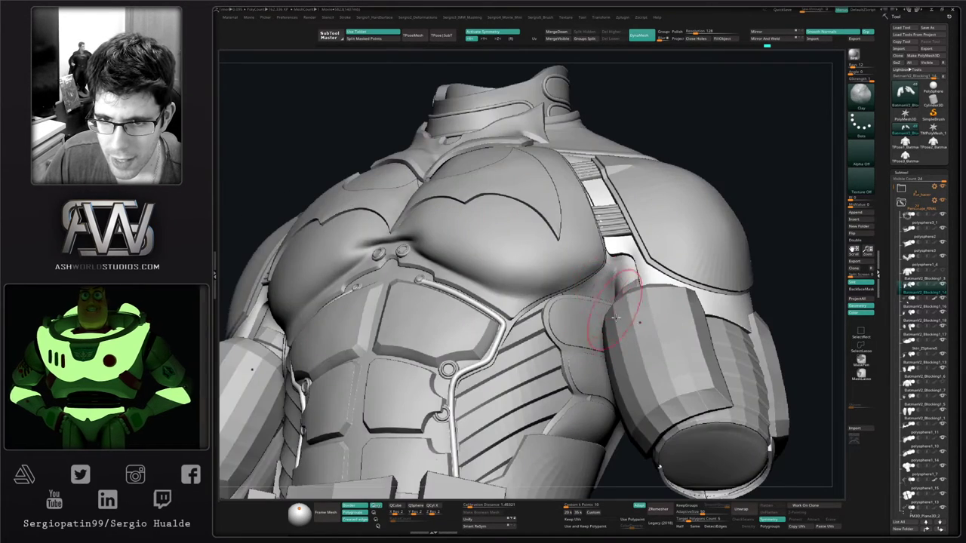
{"action": "right_click_drag", "start_coordinate": [614, 291], "coordinate": [621, 324]}
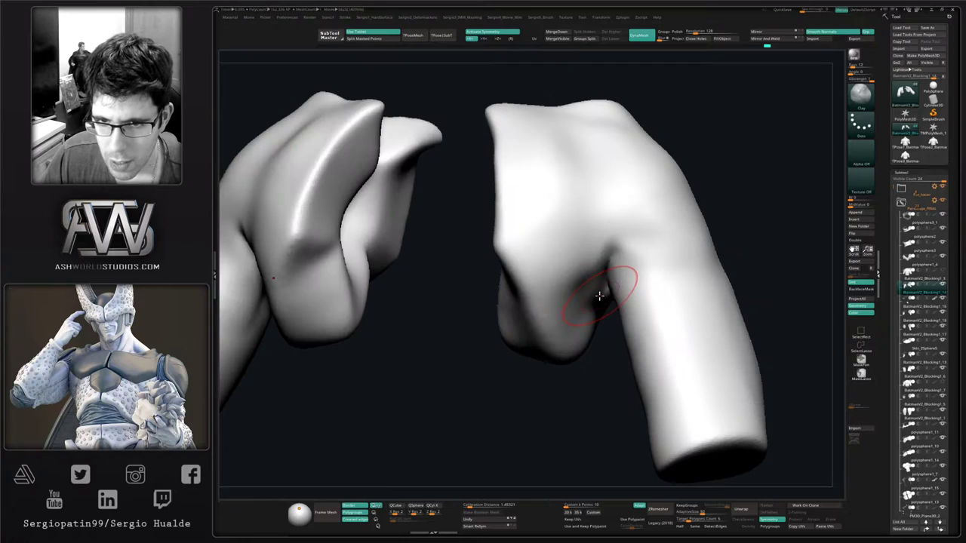
{"action": "right_click_drag", "start_coordinate": [598, 296], "coordinate": [591, 283]}
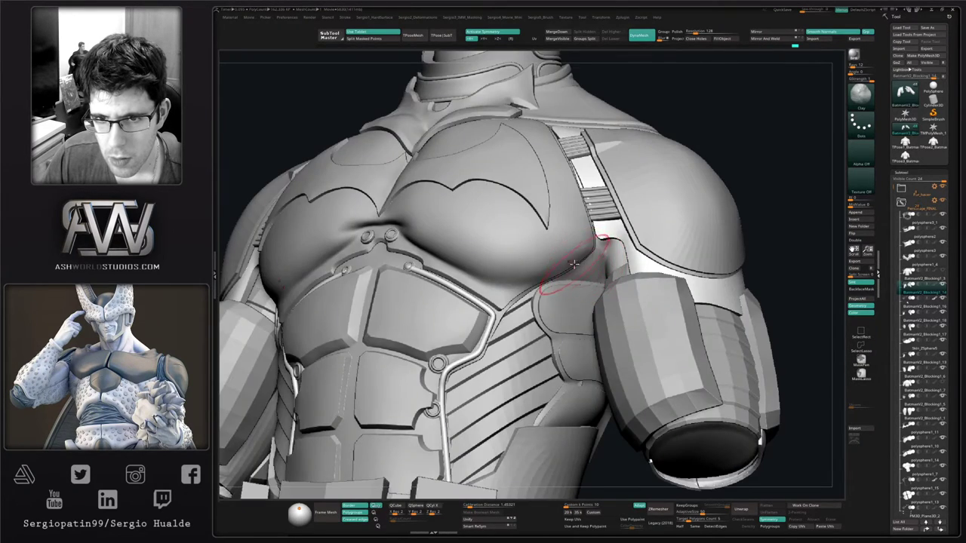
{"action": "mouse_move", "coordinate": [592, 279]}
{"action": "right_mouse_down"}
{"action": "mouse_move", "coordinate": [583, 260]}
{"action": "mouse_move", "coordinate": [621, 272]}
{"action": "mouse_move", "coordinate": [615, 279]}
{"action": "mouse_move", "coordinate": [627, 261]}
{"action": "right_mouse_up"}
Rework the under-layer's armpit fold from the front and side with DamStandard and Clay strokes
{"action": "key", "text": "b"}
{"action": "key", "text": "d"}
{"action": "key", "text": "s"}
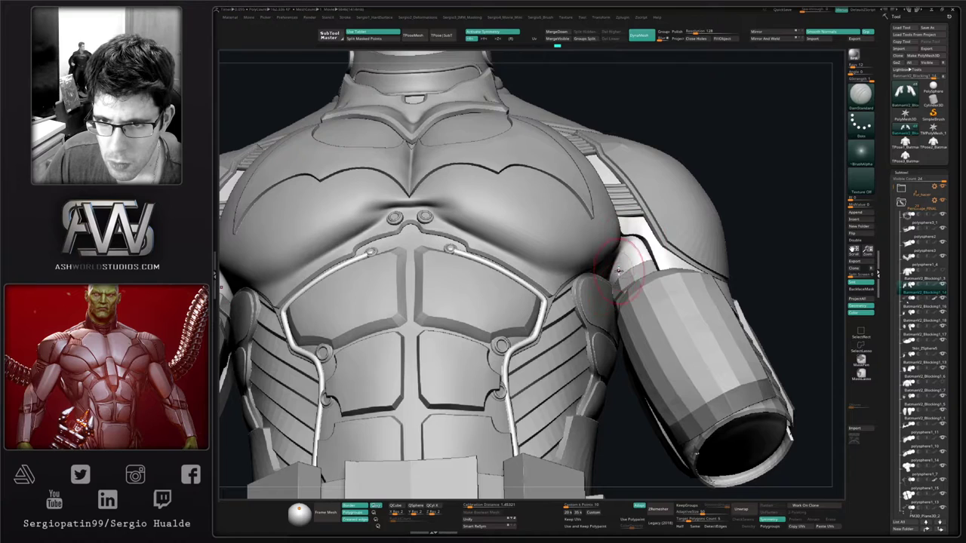
{"action": "right_click_drag", "start_coordinate": [623, 311], "coordinate": [578, 305]}
{"action": "right_click_drag", "start_coordinate": [577, 226], "coordinate": [573, 283], "text": "alt"}
{"action": "key", "text": "alt+s"}
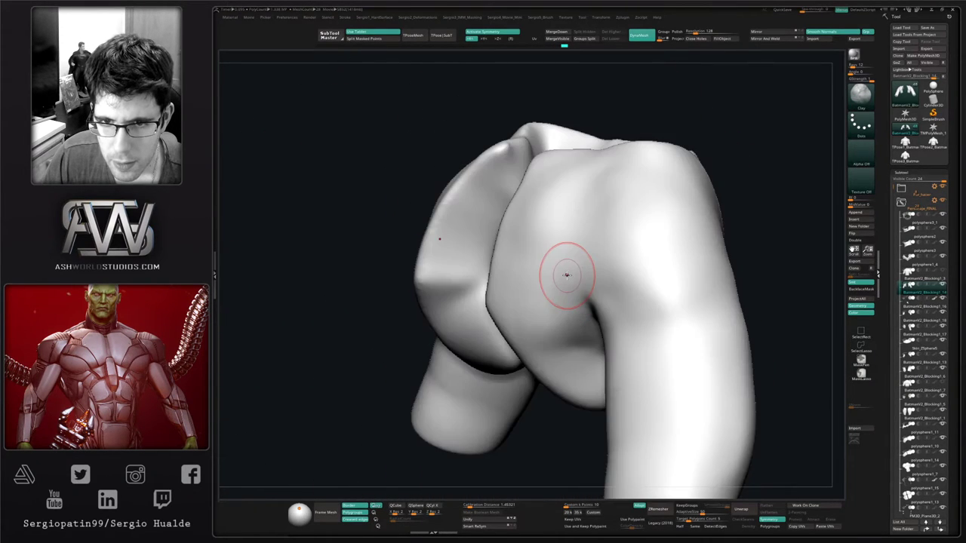
{"action": "key", "text": "alt+s"}
{"action": "right_click_drag", "start_coordinate": [566, 256], "coordinate": [559, 291], "text": "ctrl"}
Select the thin shell beneath the shoulder straps and fit its front edge beside the chest plate with the Move brush
{"action": "left_click", "coordinate": [582, 330], "text": "alt"}
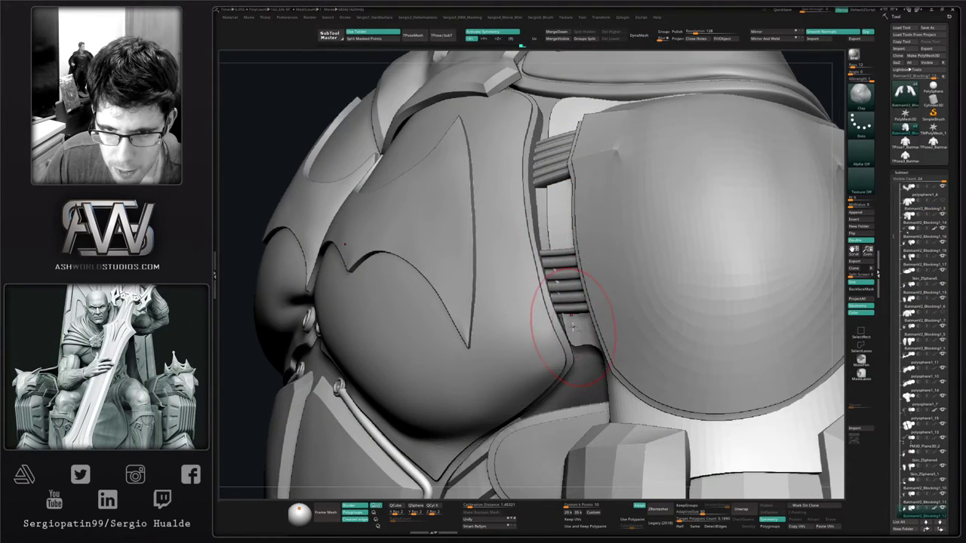
{"action": "right_click_drag", "start_coordinate": [576, 330], "coordinate": [513, 306]}
{"action": "key", "text": "b"}
{"action": "key", "text": "m"}
{"action": "key", "text": "v"}
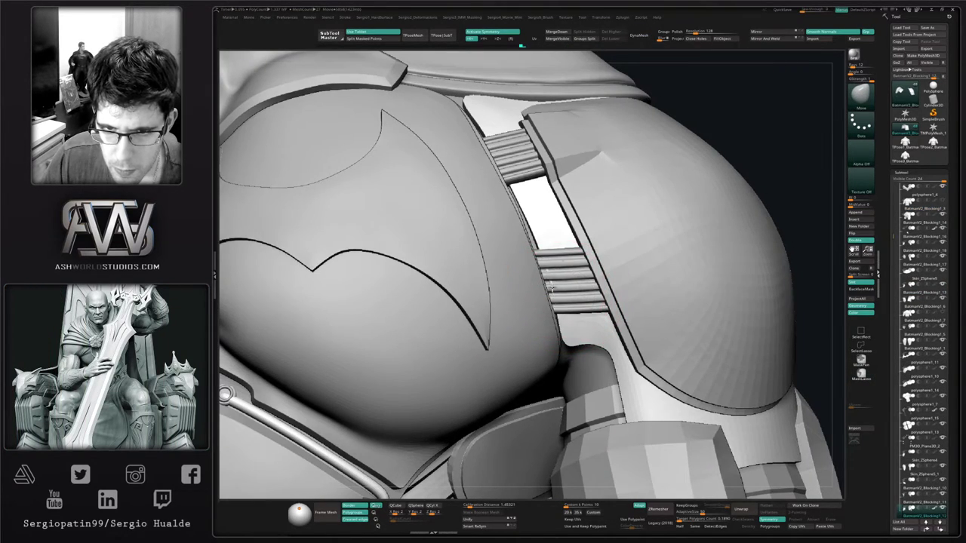
{"action": "right_click_drag", "start_coordinate": [558, 304], "coordinate": [547, 276], "text": "ctrl"}
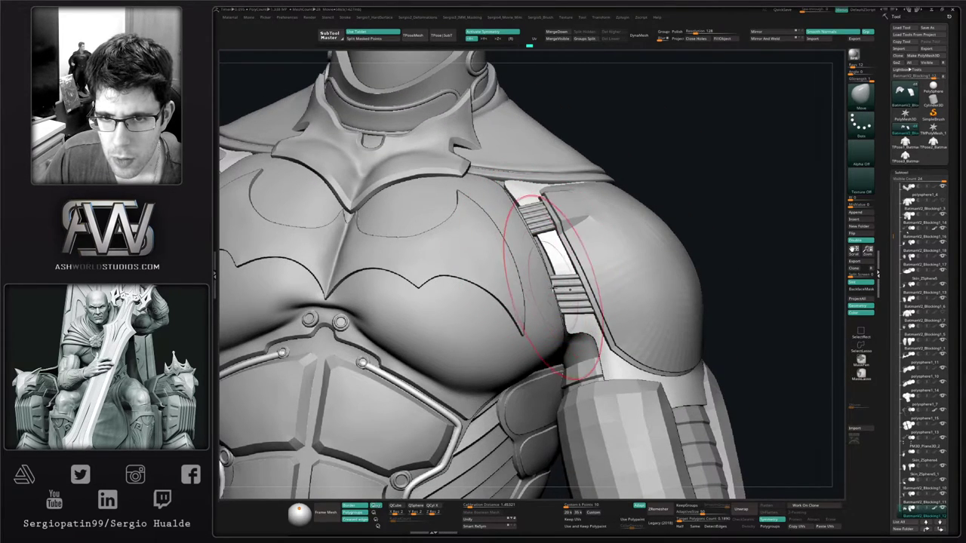
{"action": "right_click_drag", "start_coordinate": [569, 332], "coordinate": [586, 269]}
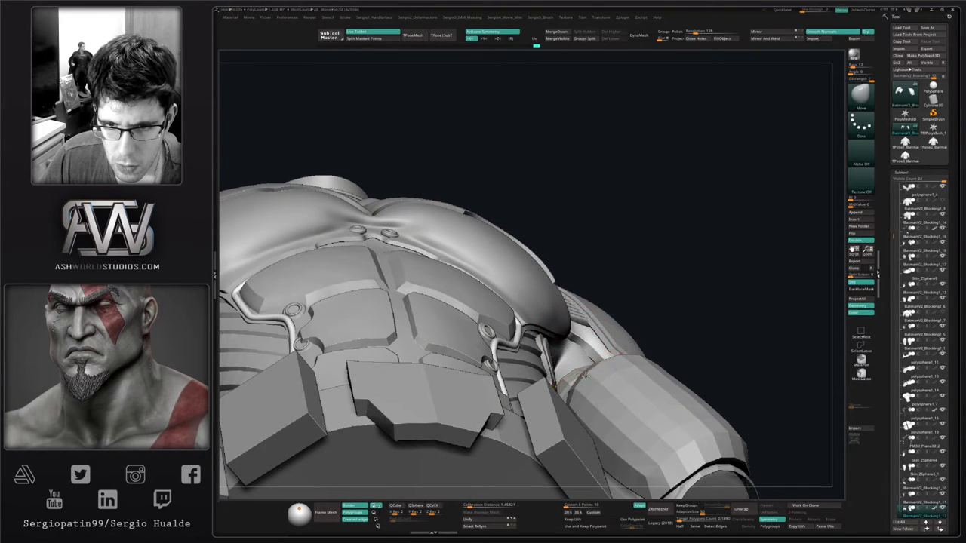
{"action": "mouse_move", "coordinate": [586, 376]}
{"action": "right_mouse_down"}
{"action": "mouse_move", "coordinate": [664, 358]}
{"action": "mouse_move", "coordinate": [595, 312]}
{"action": "mouse_move", "coordinate": [585, 336]}
{"action": "mouse_move", "coordinate": [612, 348]}
{"action": "mouse_move", "coordinate": [593, 353]}
{"action": "right_mouse_up"}
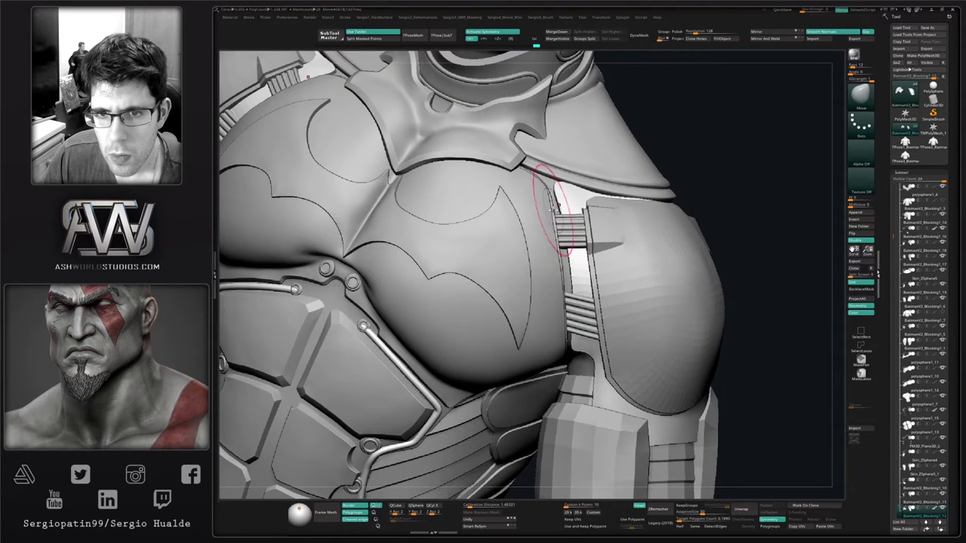
{"action": "right_click_drag", "start_coordinate": [554, 207], "coordinate": [541, 232]}
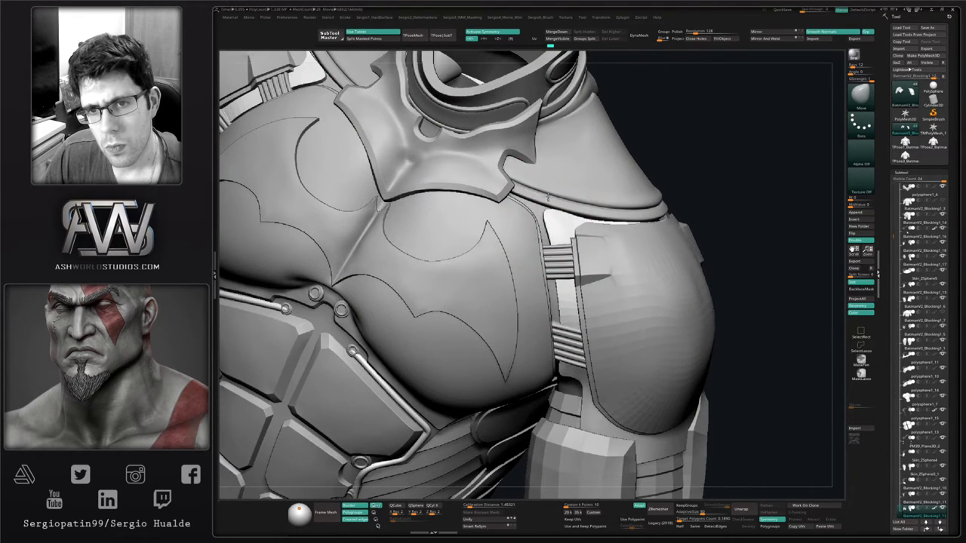
Move the strap shell's upper corner toward the cape edge and adjust the shell between the straps
{"action": "left_click_drag", "start_coordinate": [548, 205], "coordinate": [551, 208]}
{"action": "mouse_move", "coordinate": [551, 208]}
{"action": "right_mouse_down"}
{"action": "mouse_move", "coordinate": [545, 228]}
{"action": "mouse_move", "coordinate": [566, 233]}
{"action": "mouse_move", "coordinate": [567, 217]}
{"action": "right_mouse_up"}
{"action": "left_click_drag", "start_coordinate": [567, 217], "coordinate": [569, 220]}
{"action": "mouse_move", "coordinate": [569, 220]}
{"action": "right_mouse_down", "text": "ctrl"}
{"action": "mouse_move", "coordinate": [571, 254]}
{"action": "mouse_move", "coordinate": [570, 240]}
{"action": "right_mouse_up", "text": "ctrl"}
{"action": "right_click_drag", "start_coordinate": [571, 294], "coordinate": [558, 245]}
{"action": "mouse_move", "coordinate": [565, 315]}
{"action": "right_mouse_down", "text": "ctrl"}
{"action": "mouse_move", "coordinate": [570, 355]}
{"action": "mouse_move", "coordinate": [615, 332]}
{"action": "right_mouse_up", "text": "ctrl"}
{"action": "left_click_drag", "start_coordinate": [569, 294], "coordinate": [579, 293]}
{"action": "mouse_move", "coordinate": [681, 281]}
{"action": "right_mouse_down", "text": "alt"}
{"action": "mouse_move", "coordinate": [708, 251]}
{"action": "mouse_move", "coordinate": [704, 270]}
{"action": "right_mouse_up", "text": "alt"}
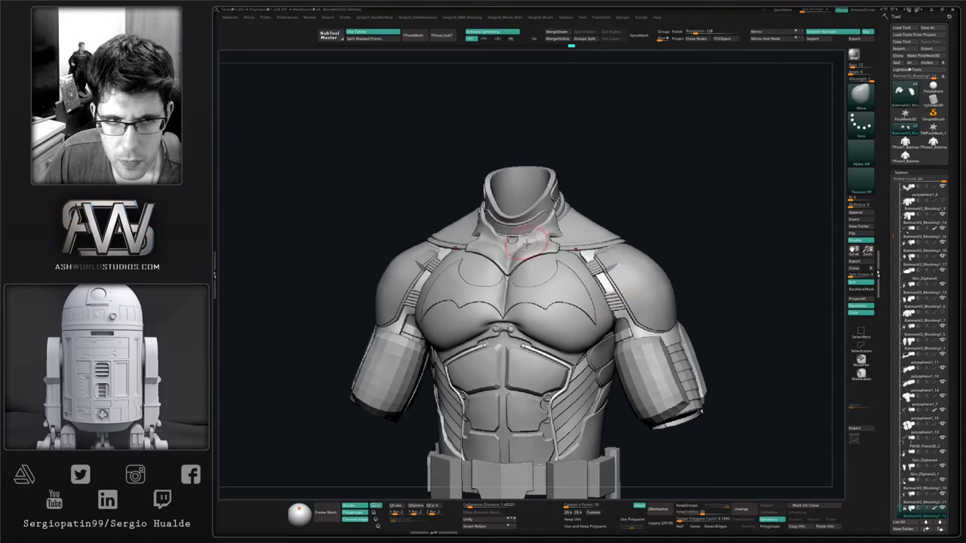
Isolate the front collar plate, turn off its dynamic subdivision and reduce the brush size
{"action": "right_click_drag", "start_coordinate": [512, 251], "coordinate": [524, 280], "text": "alt"}
{"action": "right_click_drag", "start_coordinate": [528, 336], "coordinate": [544, 283], "text": "ctrl"}
{"action": "left_click", "coordinate": [597, 270], "text": "alt"}
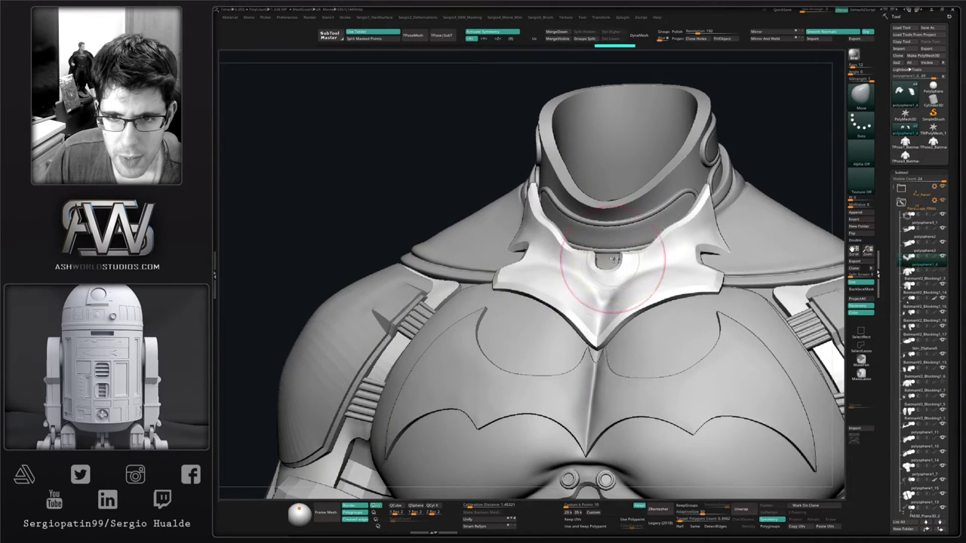
{"action": "key", "text": "alt+s"}
{"action": "right_click_drag", "start_coordinate": [614, 258], "coordinate": [527, 338], "text": "ctrl"}
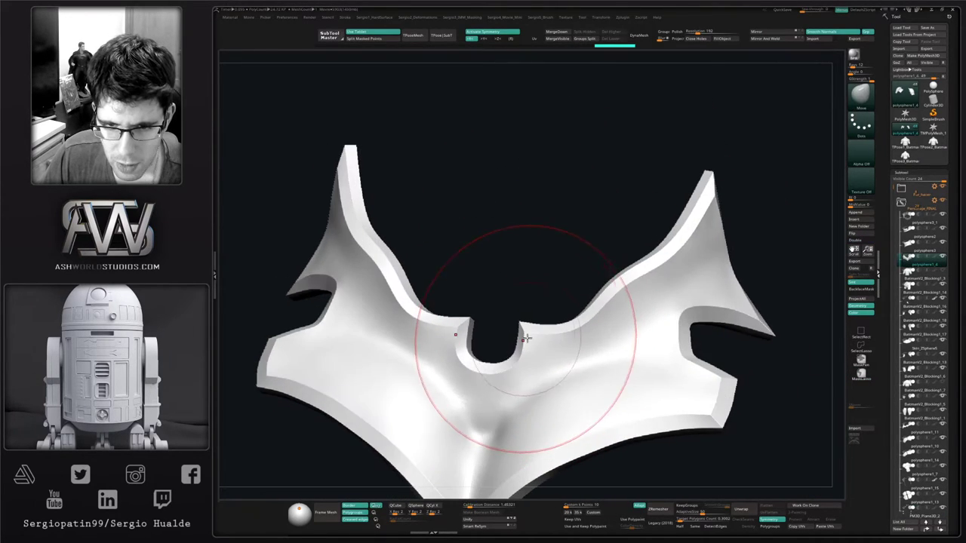
{"action": "key", "text": "["}
{"action": "key", "text": "["}
{"action": "key", "text": "shift+d"}
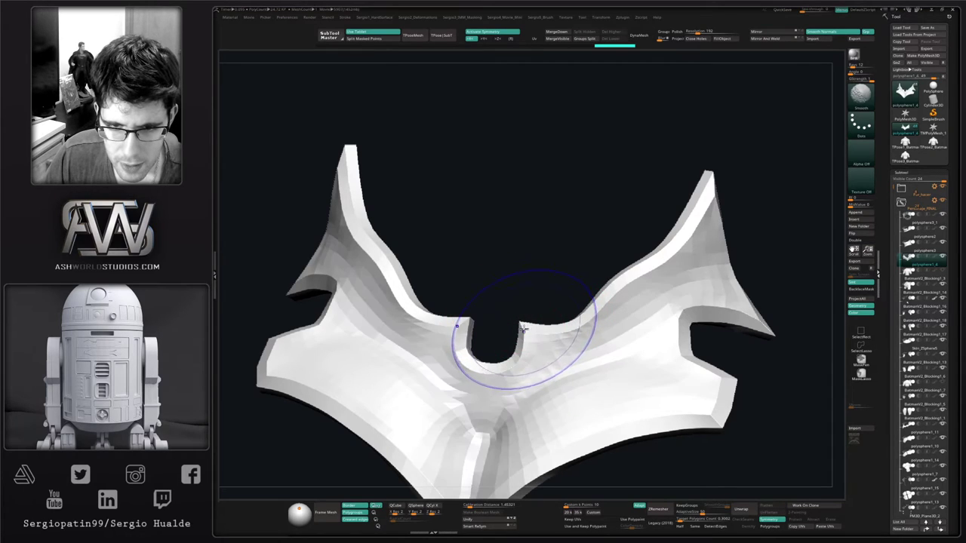
Pull the upper sides of the collar plate's central notch together into a keyhole shape and always auto-activate Dynamic Subdiv
{"action": "left_click_drag", "start_coordinate": [520, 319], "coordinate": [498, 319]}
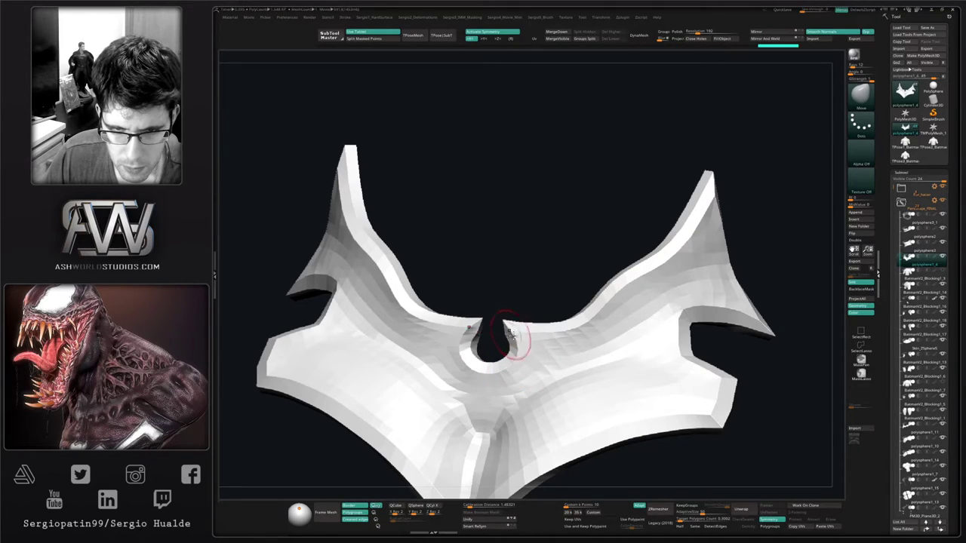
{"action": "right_click_drag", "start_coordinate": [511, 334], "coordinate": [510, 342]}
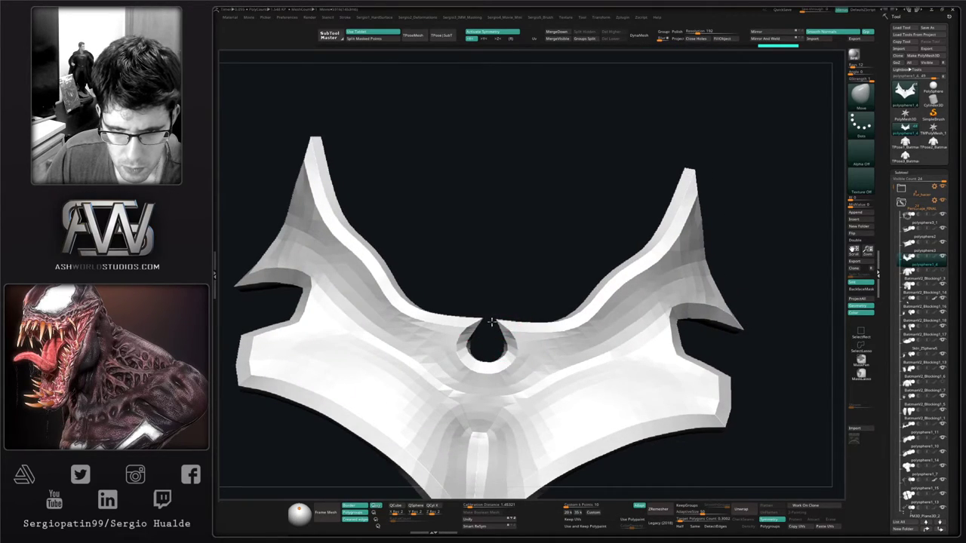
{"action": "key", "text": "ctrl+d"}
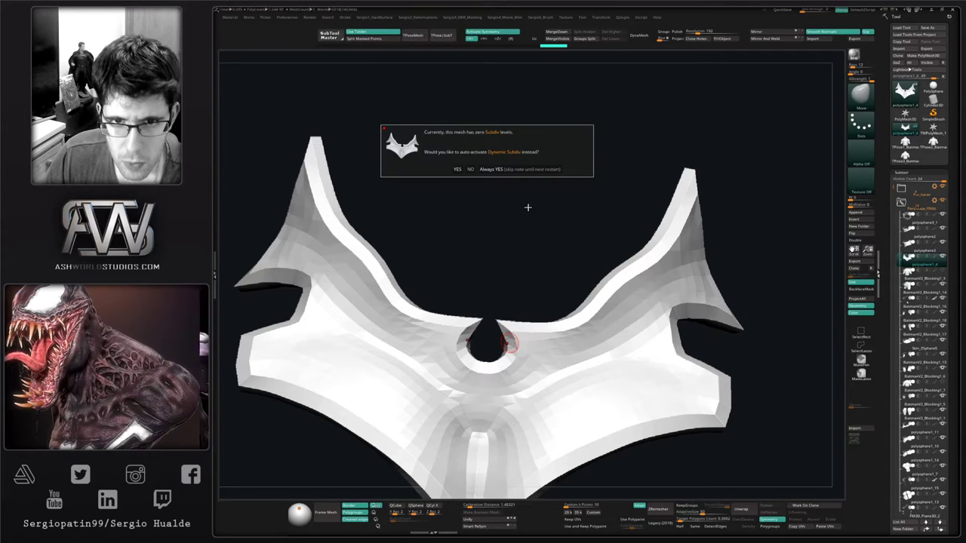
{"action": "left_click", "coordinate": [533, 170]}
{"action": "key", "text": "ctrl+d"}
Examine the reshaped collar plate within the full armor from the front, side and back
{"action": "mouse_move", "coordinate": [560, 341]}
{"action": "right_mouse_down", "text": "ctrl"}
{"action": "mouse_move", "coordinate": [557, 312]}
{"action": "mouse_move", "coordinate": [543, 375]}
{"action": "mouse_move", "coordinate": [568, 368]}
{"action": "mouse_move", "coordinate": [559, 308]}
{"action": "right_mouse_up", "text": "ctrl"}
{"action": "key", "text": "alt+s"}
{"action": "right_click_drag", "start_coordinate": [567, 378], "coordinate": [550, 302], "text": "alt"}
{"action": "mouse_move", "coordinate": [600, 336]}
{"action": "right_mouse_down"}
{"action": "mouse_move", "coordinate": [553, 318]}
{"action": "mouse_move", "coordinate": [557, 355]}
{"action": "mouse_move", "coordinate": [581, 338]}
{"action": "mouse_move", "coordinate": [649, 323]}
{"action": "mouse_move", "coordinate": [653, 283]}
{"action": "right_mouse_up"}
{"action": "mouse_move", "coordinate": [692, 246]}
{"action": "right_mouse_down"}
{"action": "mouse_move", "coordinate": [720, 258]}
{"action": "mouse_move", "coordinate": [612, 278]}
{"action": "mouse_move", "coordinate": [583, 302]}
{"action": "mouse_move", "coordinate": [612, 323]}
{"action": "mouse_move", "coordinate": [652, 290]}
{"action": "right_mouse_up"}
{"action": "right_click_drag", "start_coordinate": [652, 291], "coordinate": [530, 303], "text": "alt"}
{"action": "key", "text": "s"}
{"action": "key", "text": "s"}
Inspect the strap shell and the arm under-layer beneath the cape's back edge, isolating each piece
{"action": "left_click", "coordinate": [531, 305], "text": "alt"}
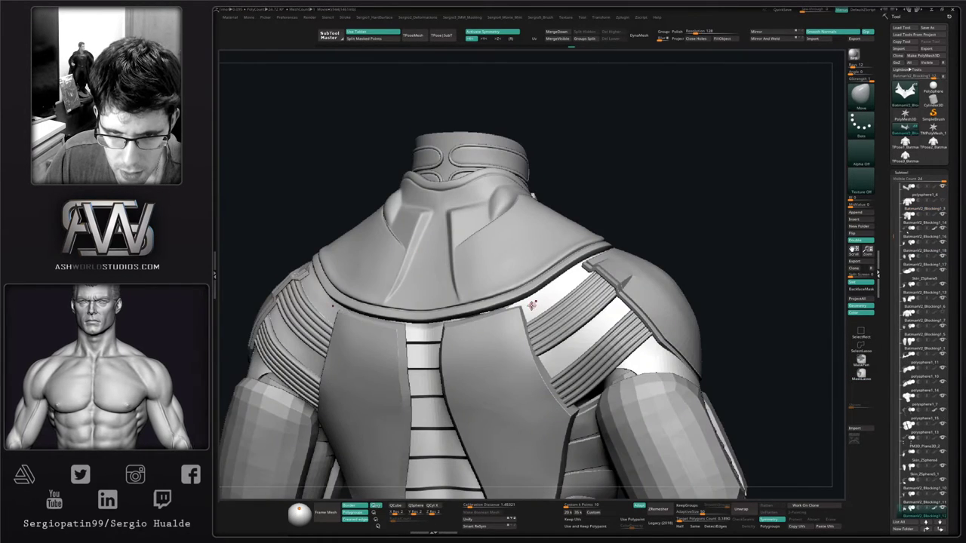
{"action": "key", "text": "s"}
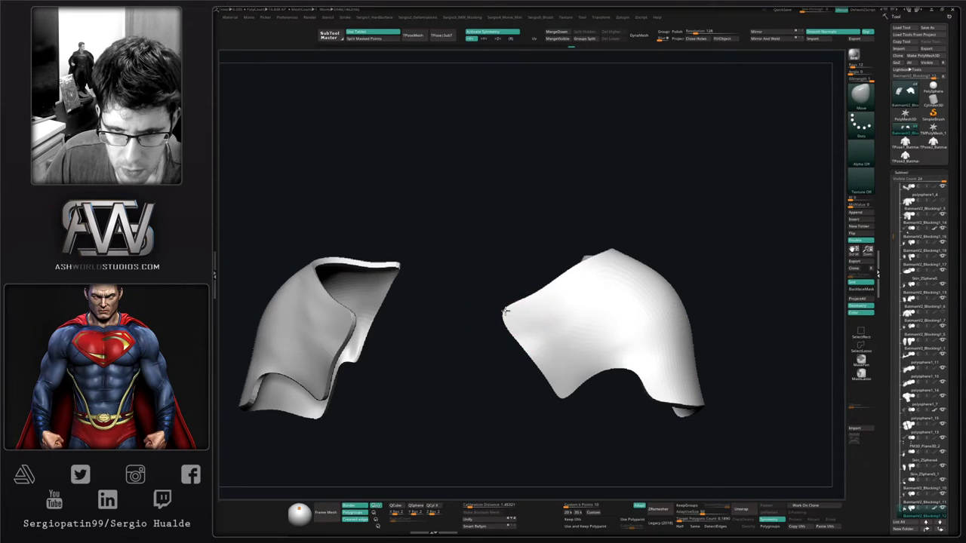
{"action": "right_click_drag", "start_coordinate": [552, 283], "coordinate": [573, 274]}
{"action": "key", "text": "s"}
{"action": "left_click", "coordinate": [574, 274], "text": "alt"}
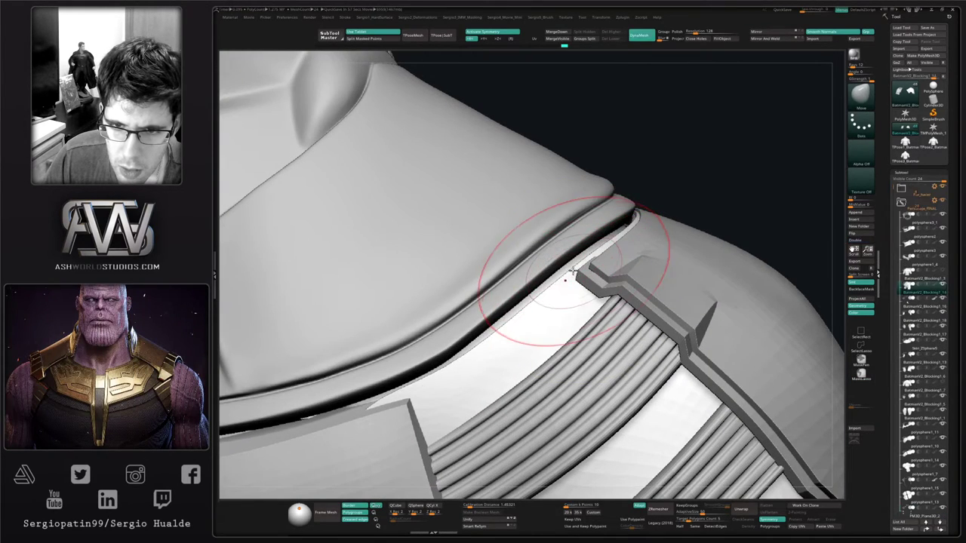
{"action": "key", "text": "s"}
{"action": "right_click_drag", "start_coordinate": [552, 352], "coordinate": [527, 347], "text": "ctrl"}
{"action": "right_click_drag", "start_coordinate": [516, 384], "coordinate": [529, 300], "text": "alt"}
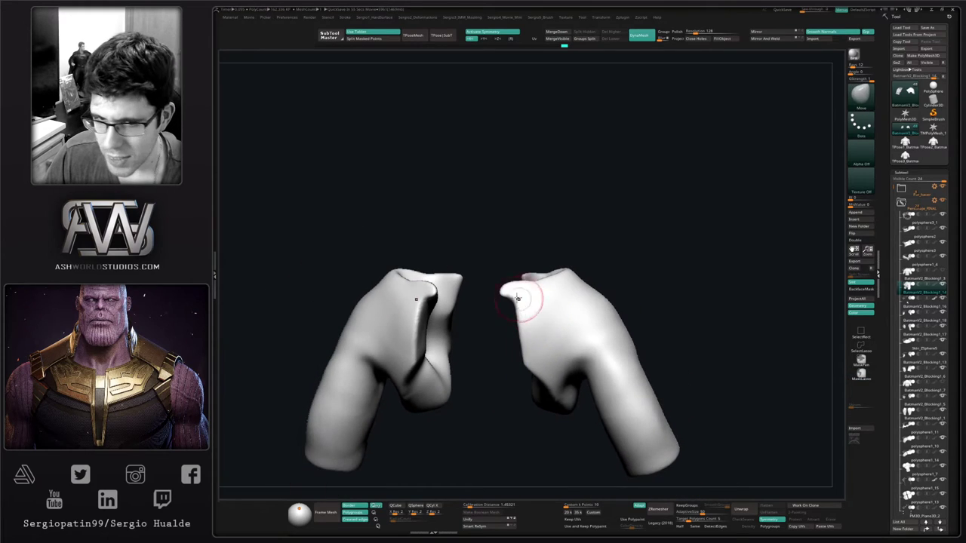
Duplicate the full upper-body base mesh and strip the arms from the copy, keeping only the torso
{"action": "left_click", "coordinate": [910, 278]}
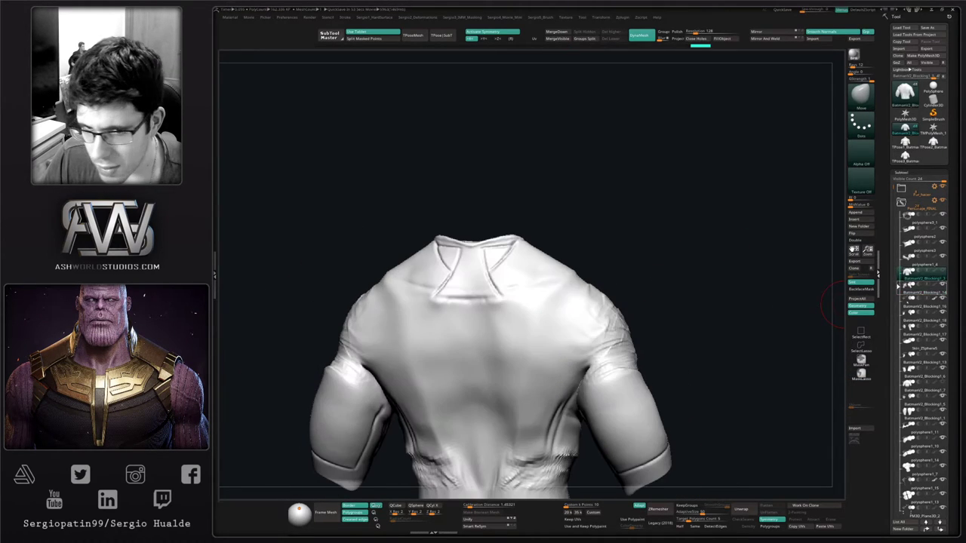
{"action": "key", "text": "ctrl+shift+d"}
{"action": "right_click_drag", "start_coordinate": [574, 330], "coordinate": [551, 354]}
{"action": "key", "text": "s"}
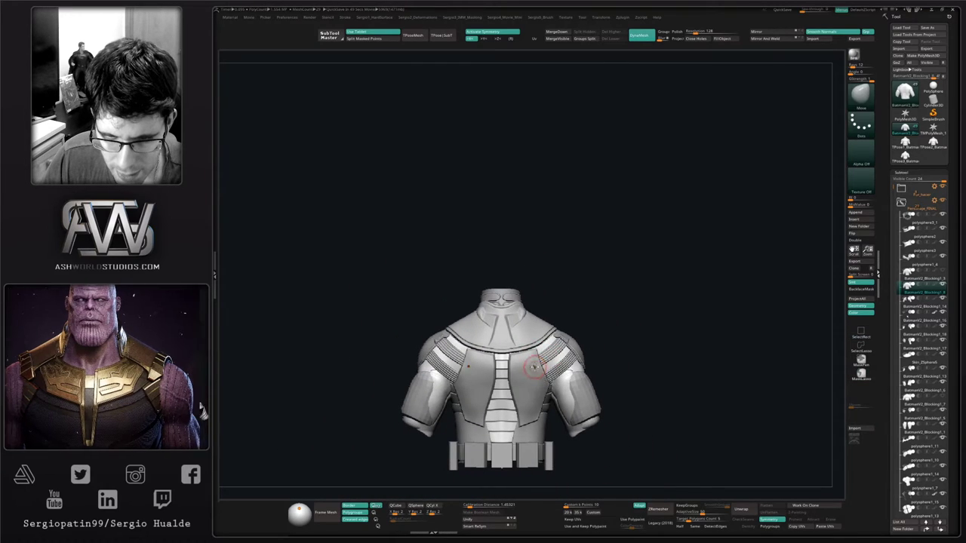
{"action": "key", "text": "s"}
{"action": "left_click", "coordinate": [535, 370], "text": "ctrl+shift"}
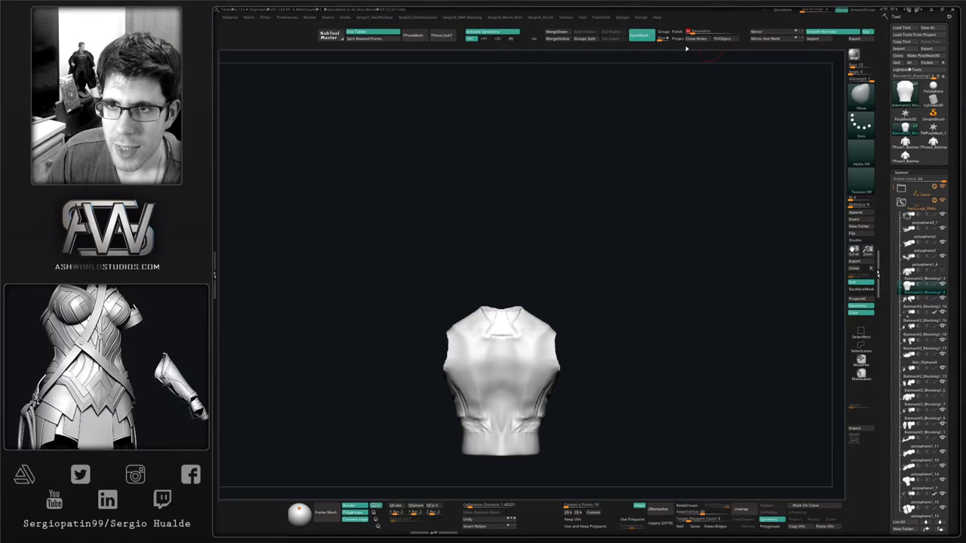
Smooth the isolated torso copy with the Smooth Stronger brush, flattening its collar, arm-socket and waist details into a plain rounded form
{"action": "right_click_drag", "start_coordinate": [595, 330], "coordinate": [546, 351]}
{"action": "key", "text": "s"}
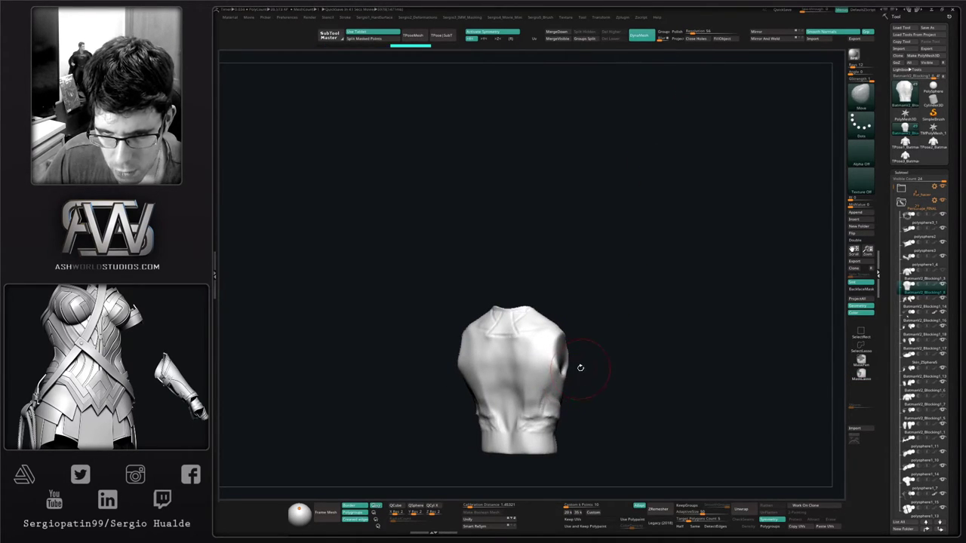
{"action": "left_click_drag", "start_coordinate": [580, 368], "coordinate": [523, 362]}
{"action": "key", "text": "ctrl+shift+z"}
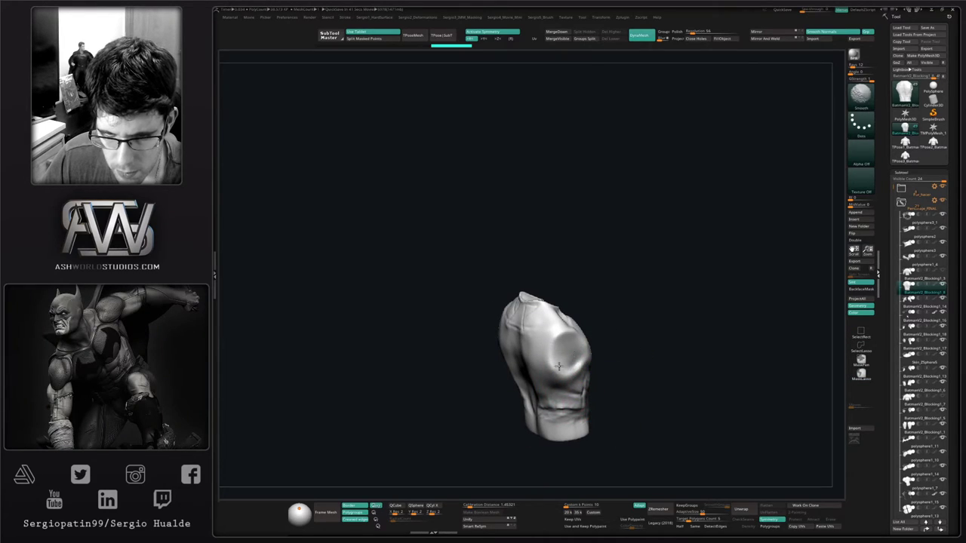
{"action": "key", "text": "b"}
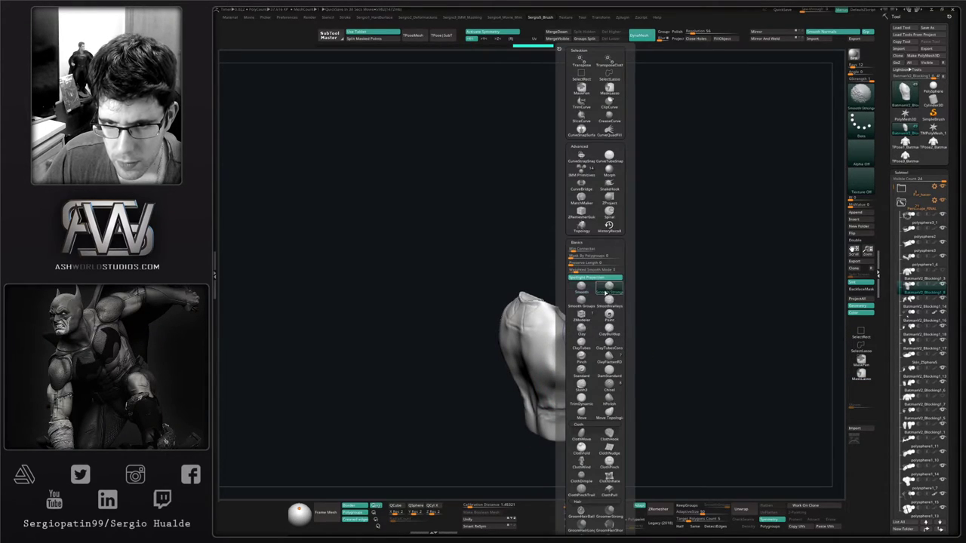
{"action": "left_click", "coordinate": [605, 290]}
{"action": "left_click_drag", "start_coordinate": [573, 413], "coordinate": [566, 423], "text": "shift"}
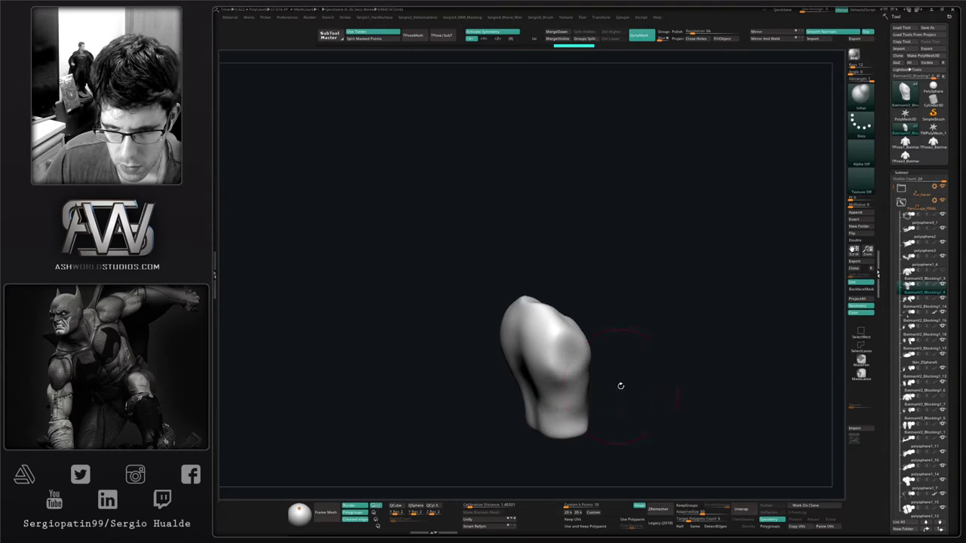
{"action": "left_click_drag", "start_coordinate": [621, 386], "coordinate": [657, 403]}
{"action": "mouse_move", "coordinate": [638, 413]}
{"action": "left_mouse_down", "text": "shift"}
{"action": "mouse_move", "coordinate": [614, 409]}
{"action": "mouse_move", "coordinate": [627, 375]}
{"action": "mouse_move", "coordinate": [607, 370]}
{"action": "left_mouse_up", "text": "shift"}
{"action": "left_click_drag", "start_coordinate": [568, 355], "coordinate": [562, 377], "text": "shift"}
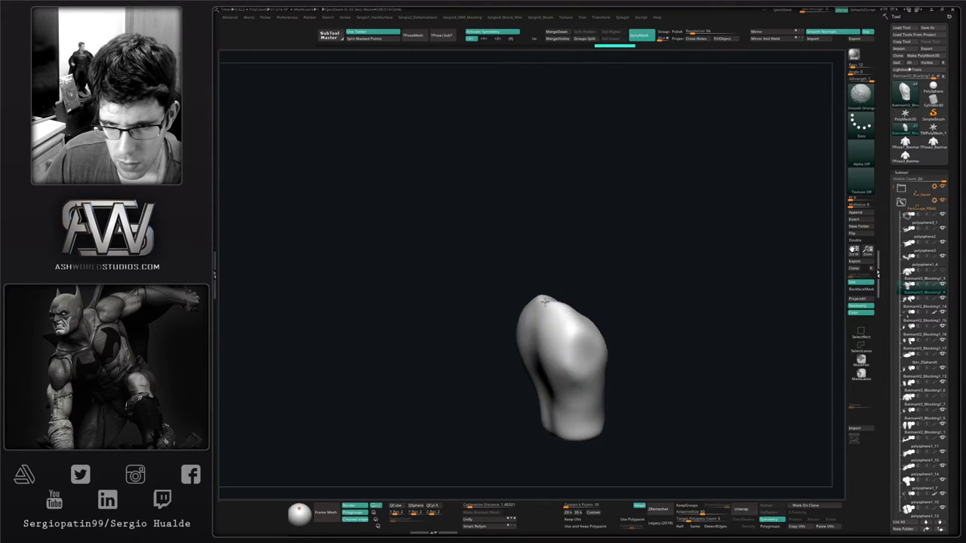
{"action": "left_click_drag", "start_coordinate": [641, 366], "coordinate": [619, 362]}
Show the full armor, restore the standard Smooth brush and prepare a smaller Move brush at the upper back
{"action": "key", "text": "alt+s"}
{"action": "right_click_drag", "start_coordinate": [569, 372], "coordinate": [584, 362], "text": "shift"}
{"action": "key", "text": "b"}
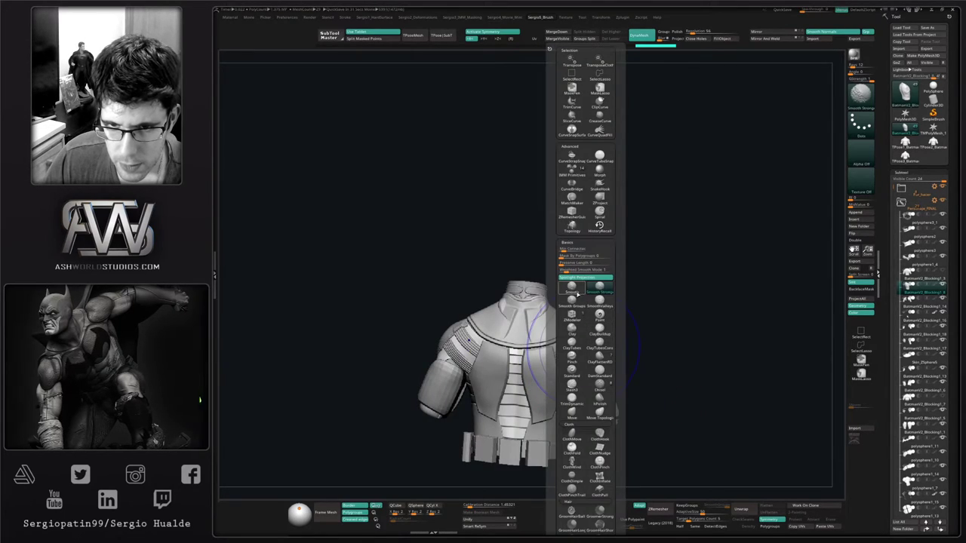
{"action": "right_click_drag", "start_coordinate": [478, 362], "coordinate": [545, 385], "text": "ctrl"}
{"action": "mouse_move", "coordinate": [545, 385]}
{"action": "right_mouse_down", "text": "alt"}
{"action": "mouse_move", "coordinate": [548, 335]}
{"action": "mouse_move", "coordinate": [593, 298]}
{"action": "right_mouse_up", "text": "alt"}
{"action": "key", "text": "b"}
{"action": "key", "text": "m"}
{"action": "key", "text": "v"}
{"action": "key", "text": "bracketleft"}
Reshape the torso under-layer's shoulders and upper back with the Move brush to fit beneath the cape
{"action": "key", "text": "alt+s"}
{"action": "key", "text": "alt+s"}
{"action": "key", "text": "alt+t"}
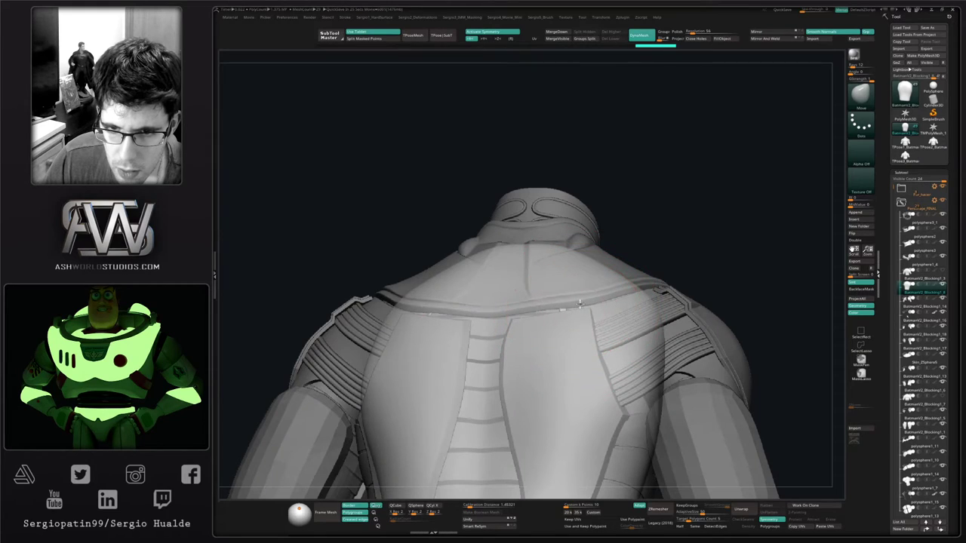
{"action": "key", "text": "alt+s"}
{"action": "right_click_drag", "start_coordinate": [619, 342], "coordinate": [604, 300], "text": "ctrl"}
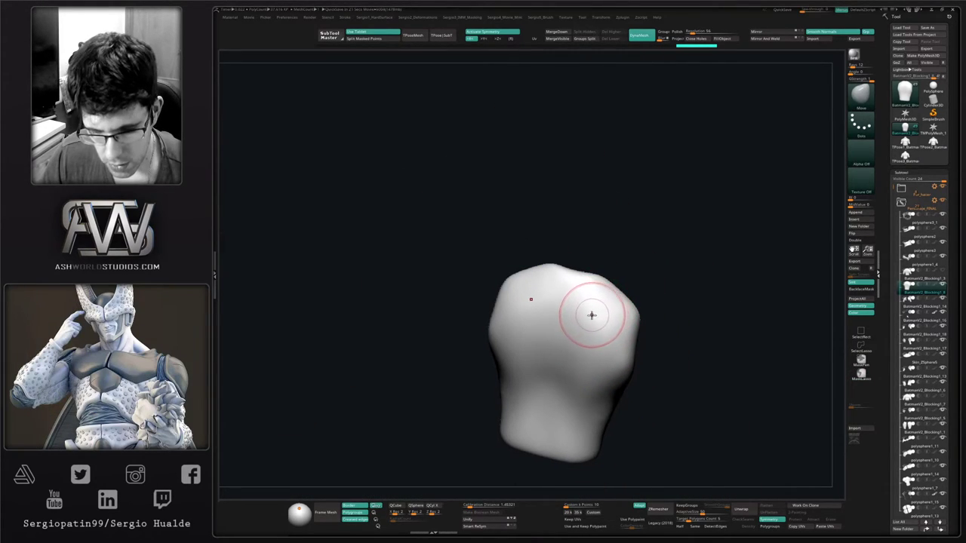
{"action": "key", "text": "alt+s"}
{"action": "mouse_move", "coordinate": [597, 311]}
{"action": "right_mouse_down"}
{"action": "mouse_move", "coordinate": [576, 336]}
{"action": "mouse_move", "coordinate": [588, 300]}
{"action": "mouse_move", "coordinate": [577, 325]}
{"action": "mouse_move", "coordinate": [674, 367]}
{"action": "mouse_move", "coordinate": [601, 351]}
{"action": "mouse_move", "coordinate": [646, 399]}
{"action": "mouse_move", "coordinate": [627, 347]}
{"action": "mouse_move", "coordinate": [610, 364]}
{"action": "mouse_move", "coordinate": [658, 362]}
{"action": "mouse_move", "coordinate": [604, 352]}
{"action": "mouse_move", "coordinate": [622, 358]}
{"action": "mouse_move", "coordinate": [634, 339]}
{"action": "mouse_move", "coordinate": [623, 328]}
{"action": "right_mouse_up"}
{"action": "key", "text": "alt+s"}
Check the torso under-layer's polygroups and its fit between the cape, shoulder straps and back plates
{"action": "left_click", "coordinate": [587, 401], "text": "ctrl+shift"}
{"action": "key", "text": "shift+f"}
{"action": "key", "text": "shift+f"}
{"action": "mouse_move", "coordinate": [624, 327]}
{"action": "right_mouse_down", "text": "ctrl"}
{"action": "mouse_move", "coordinate": [631, 321]}
{"action": "mouse_move", "coordinate": [643, 350]}
{"action": "right_mouse_up", "text": "ctrl"}
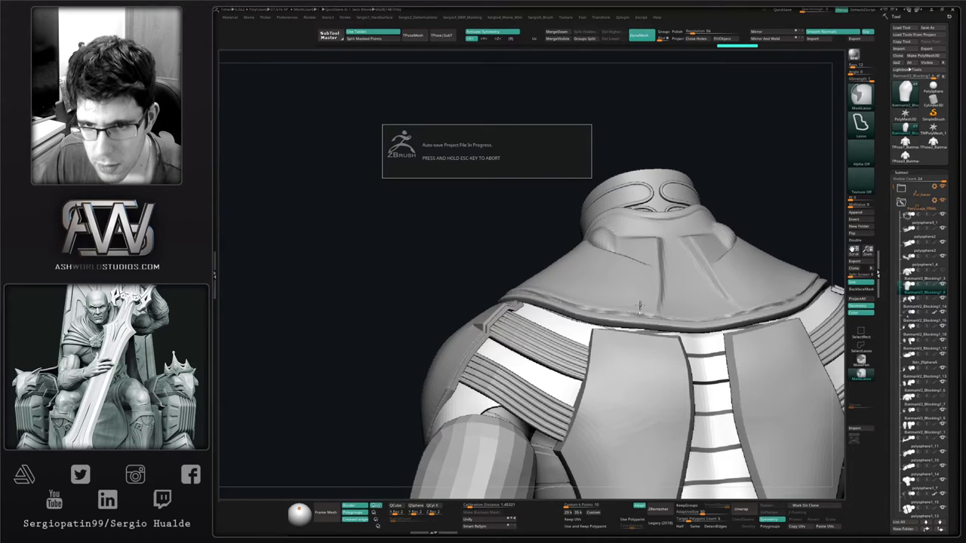
{"action": "mouse_move", "coordinate": [617, 293]}
{"action": "right_mouse_down", "text": "ctrl"}
{"action": "mouse_move", "coordinate": [627, 336]}
{"action": "mouse_move", "coordinate": [645, 347]}
{"action": "mouse_move", "coordinate": [612, 302]}
{"action": "mouse_move", "coordinate": [619, 285]}
{"action": "mouse_move", "coordinate": [597, 210]}
{"action": "mouse_move", "coordinate": [564, 219]}
{"action": "mouse_move", "coordinate": [585, 224]}
{"action": "right_mouse_up", "text": "ctrl"}
Expand the upper subtool folder and hide the utility belt to expose the waist opening
{"action": "right_click_drag", "start_coordinate": [701, 400], "coordinate": [667, 342]}
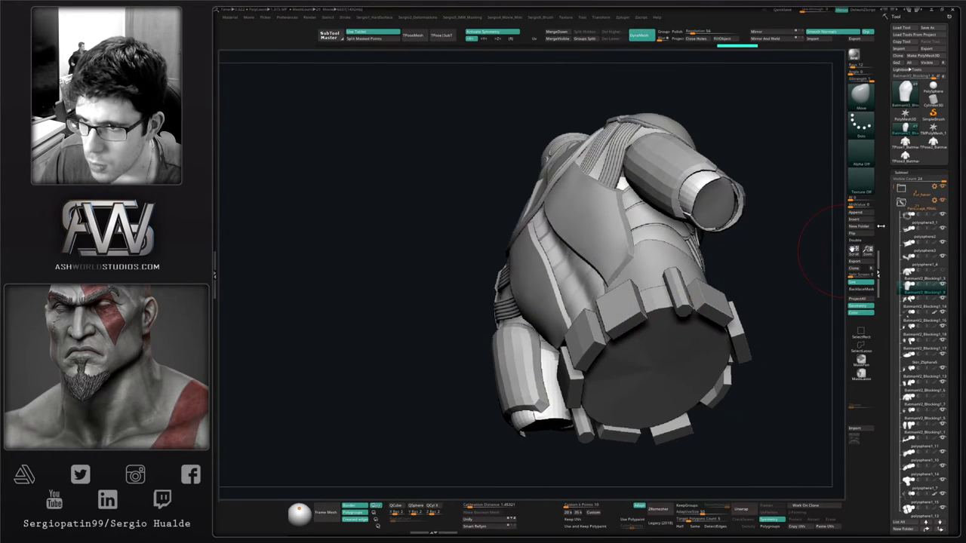
{"action": "left_click", "coordinate": [902, 189]}
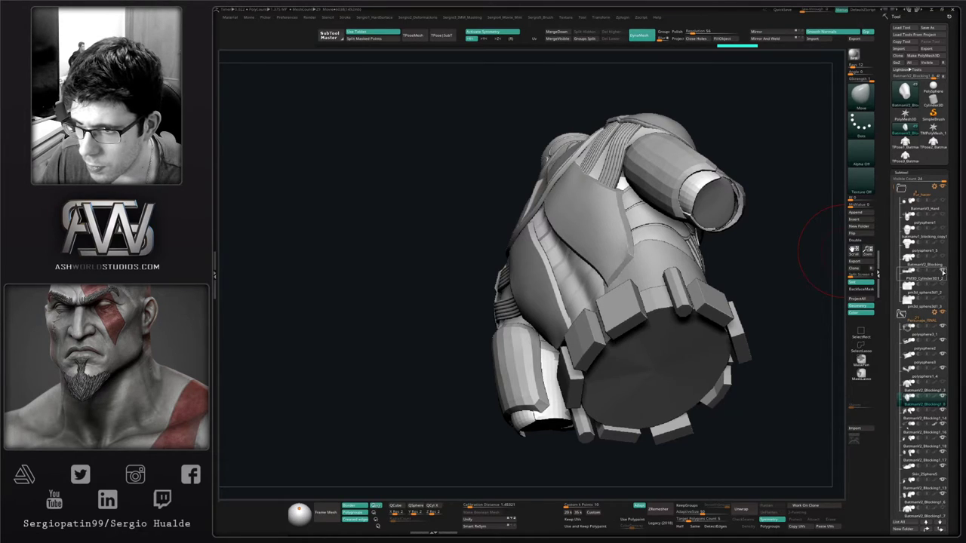
{"action": "left_click", "coordinate": [942, 271]}
Pull the lower end of the torso under-layer outward with the Move brush to fill the armor's waist opening
{"action": "right_click_drag", "start_coordinate": [716, 335], "coordinate": [697, 300], "text": "shift"}
{"action": "left_click_drag", "start_coordinate": [684, 318], "coordinate": [691, 319]}
{"action": "right_click_drag", "start_coordinate": [691, 318], "coordinate": [707, 317]}
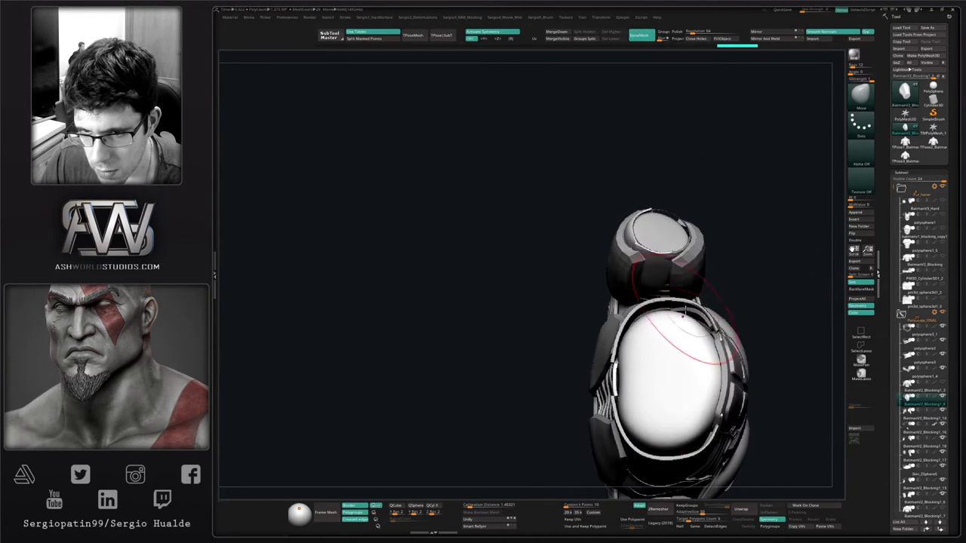
{"action": "mouse_move", "coordinate": [683, 331]}
{"action": "left_mouse_down"}
{"action": "mouse_move", "coordinate": [681, 315]}
{"action": "mouse_move", "coordinate": [642, 318]}
{"action": "left_mouse_up"}
{"action": "left_click_drag", "start_coordinate": [628, 380], "coordinate": [620, 381]}
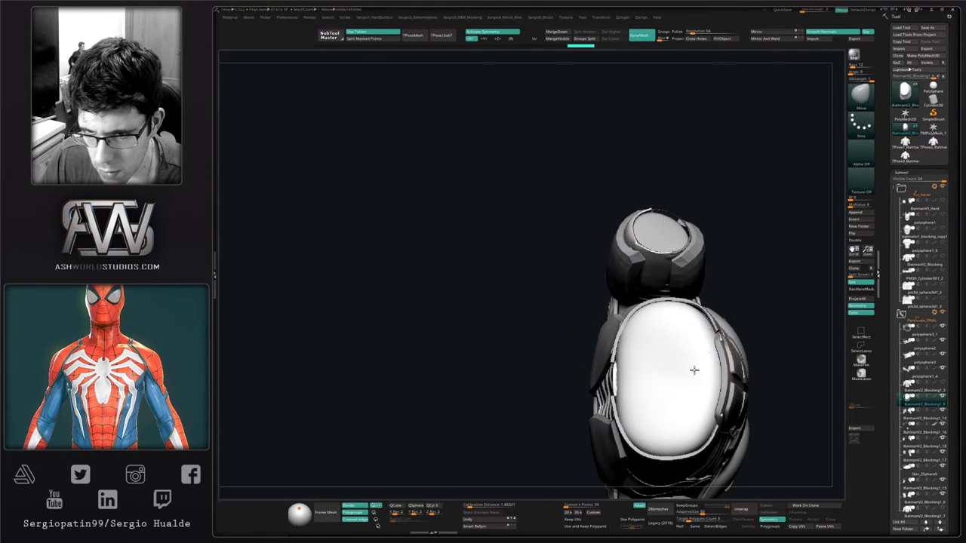
{"action": "right_click_drag", "start_coordinate": [711, 365], "coordinate": [700, 331]}
{"action": "left_click_drag", "start_coordinate": [701, 321], "coordinate": [709, 317]}
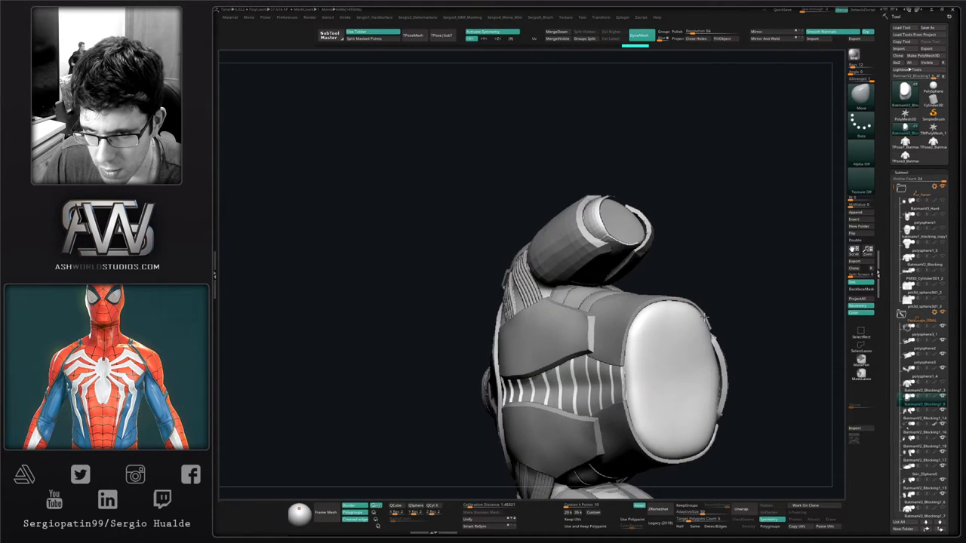
{"action": "left_click_drag", "start_coordinate": [710, 377], "coordinate": [717, 376]}
{"action": "mouse_move", "coordinate": [717, 376]}
{"action": "right_mouse_down"}
{"action": "mouse_move", "coordinate": [694, 387]}
{"action": "mouse_move", "coordinate": [684, 377]}
{"action": "right_mouse_up"}
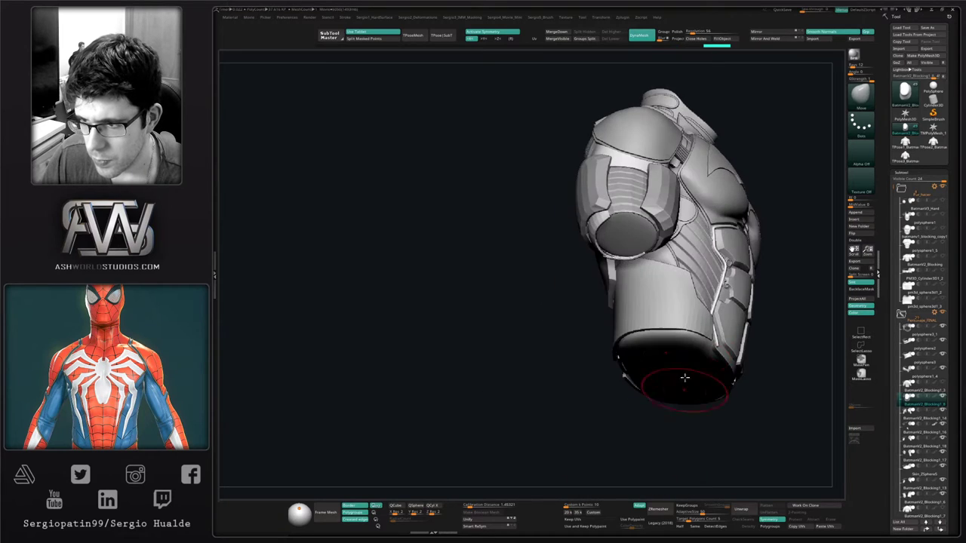
Fit the torso's side edge beneath the abdominal and rib plates, checking the armor from below and the front
{"action": "mouse_move", "coordinate": [684, 282]}
{"action": "right_mouse_down"}
{"action": "mouse_move", "coordinate": [680, 319]}
{"action": "mouse_move", "coordinate": [670, 312]}
{"action": "mouse_move", "coordinate": [680, 276]}
{"action": "mouse_move", "coordinate": [686, 343]}
{"action": "mouse_move", "coordinate": [654, 349]}
{"action": "mouse_move", "coordinate": [677, 378]}
{"action": "mouse_move", "coordinate": [663, 353]}
{"action": "mouse_move", "coordinate": [685, 290]}
{"action": "mouse_move", "coordinate": [676, 281]}
{"action": "right_mouse_up"}
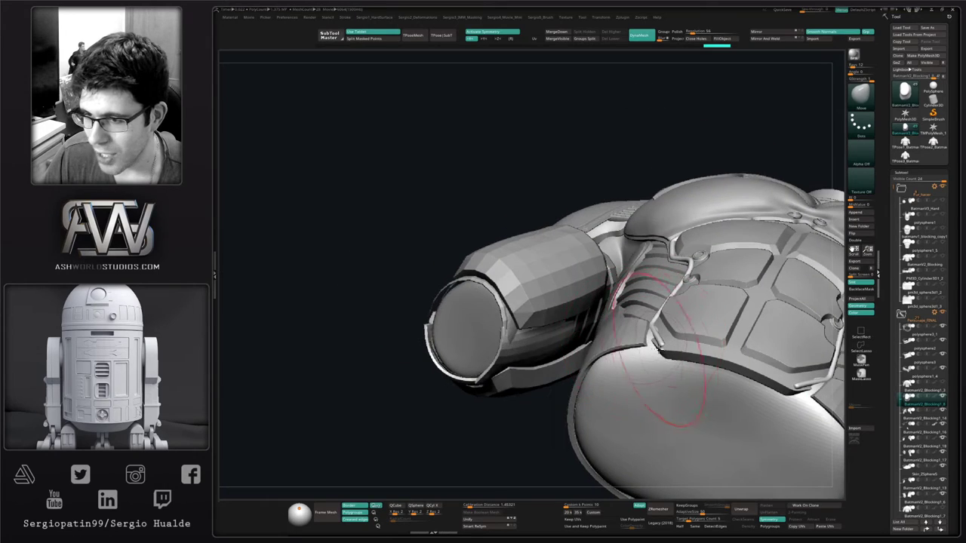
{"action": "right_click_drag", "start_coordinate": [659, 351], "coordinate": [642, 348]}
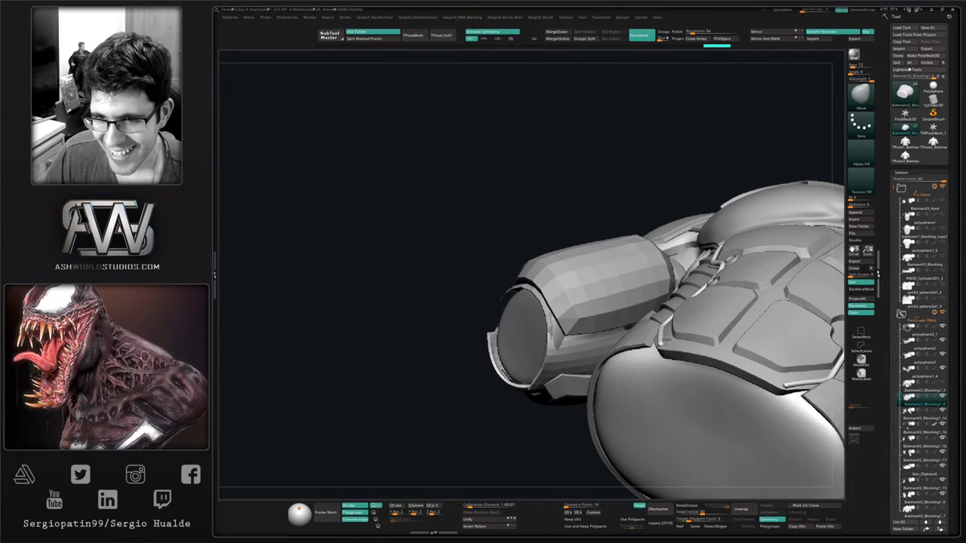
{"action": "mouse_move", "coordinate": [664, 344]}
{"action": "right_mouse_down"}
{"action": "mouse_move", "coordinate": [667, 378]}
{"action": "mouse_move", "coordinate": [664, 336]}
{"action": "right_mouse_up"}
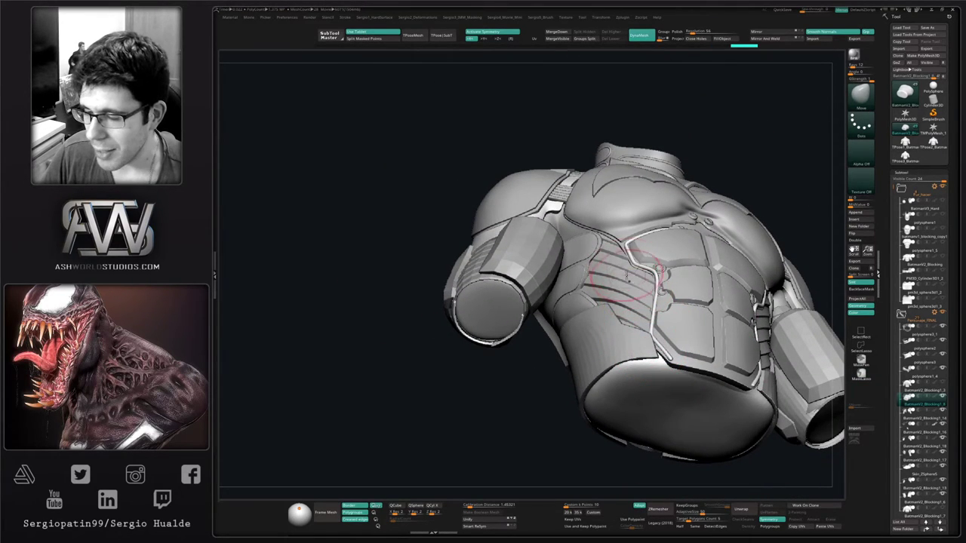
{"action": "right_click_drag", "start_coordinate": [631, 318], "coordinate": [655, 352]}
{"action": "right_click_drag", "start_coordinate": [695, 315], "coordinate": [589, 320], "text": "alt"}
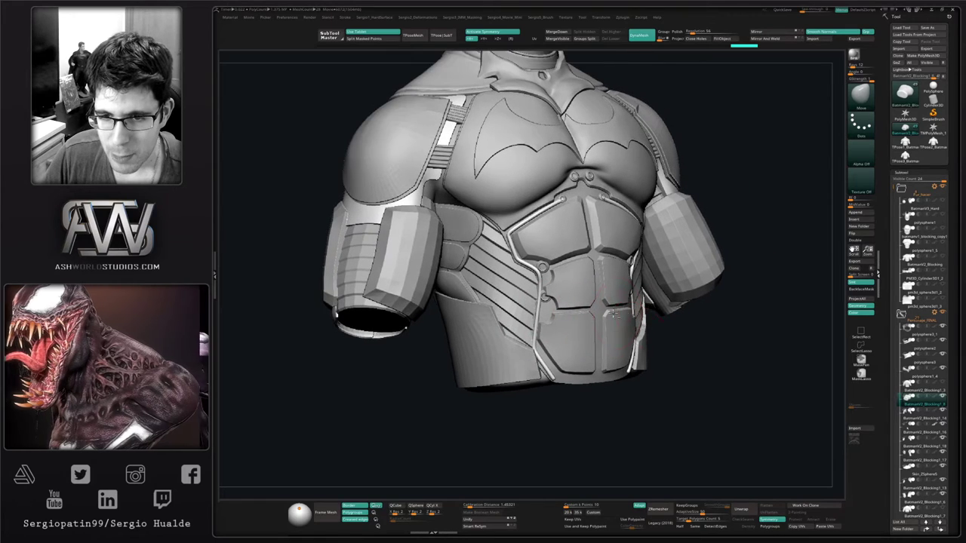
{"action": "right_click_drag", "start_coordinate": [661, 332], "coordinate": [645, 369]}
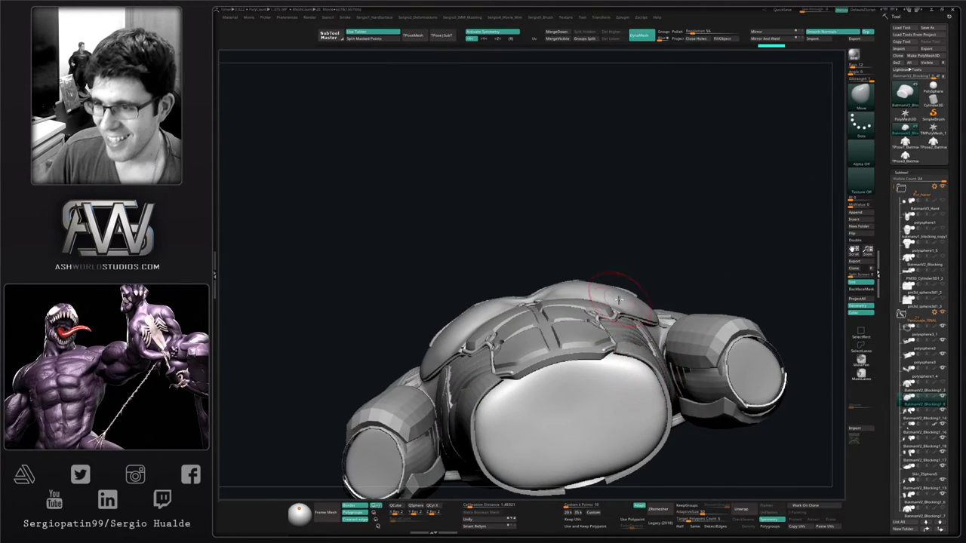
Refine the torso's waist edge around the armor rim and compare the under-layer with the back plates
{"action": "mouse_move", "coordinate": [646, 344]}
{"action": "right_mouse_down"}
{"action": "mouse_move", "coordinate": [634, 418]}
{"action": "mouse_move", "coordinate": [612, 407]}
{"action": "right_mouse_up"}
{"action": "left_click_drag", "start_coordinate": [612, 407], "coordinate": [620, 423]}
{"action": "right_click_drag", "start_coordinate": [620, 424], "coordinate": [619, 431]}
{"action": "left_click_drag", "start_coordinate": [618, 431], "coordinate": [630, 454]}
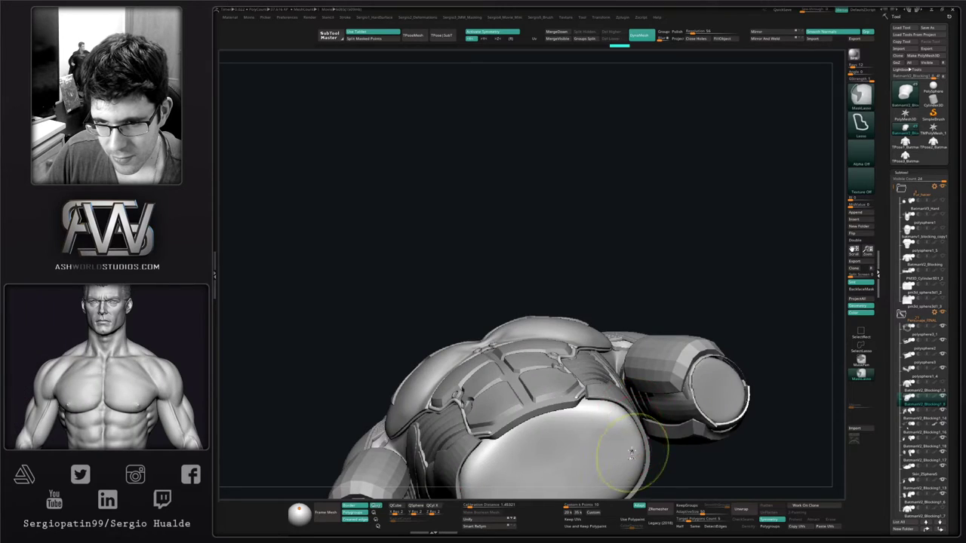
{"action": "mouse_move", "coordinate": [630, 454]}
{"action": "right_mouse_down", "text": "ctrl"}
{"action": "mouse_move", "coordinate": [621, 404]}
{"action": "mouse_move", "coordinate": [586, 401]}
{"action": "right_mouse_up", "text": "ctrl"}
{"action": "left_click_drag", "start_coordinate": [587, 401], "coordinate": [605, 380], "text": "shift"}
{"action": "mouse_move", "coordinate": [605, 380]}
{"action": "right_mouse_down"}
{"action": "mouse_move", "coordinate": [613, 417]}
{"action": "mouse_move", "coordinate": [584, 375]}
{"action": "mouse_move", "coordinate": [555, 364]}
{"action": "mouse_move", "coordinate": [537, 383]}
{"action": "mouse_move", "coordinate": [595, 335]}
{"action": "mouse_move", "coordinate": [578, 316]}
{"action": "mouse_move", "coordinate": [556, 332]}
{"action": "mouse_move", "coordinate": [543, 319]}
{"action": "right_mouse_up"}
{"action": "key", "text": "alt+s"}
{"action": "key", "text": "alt+s"}
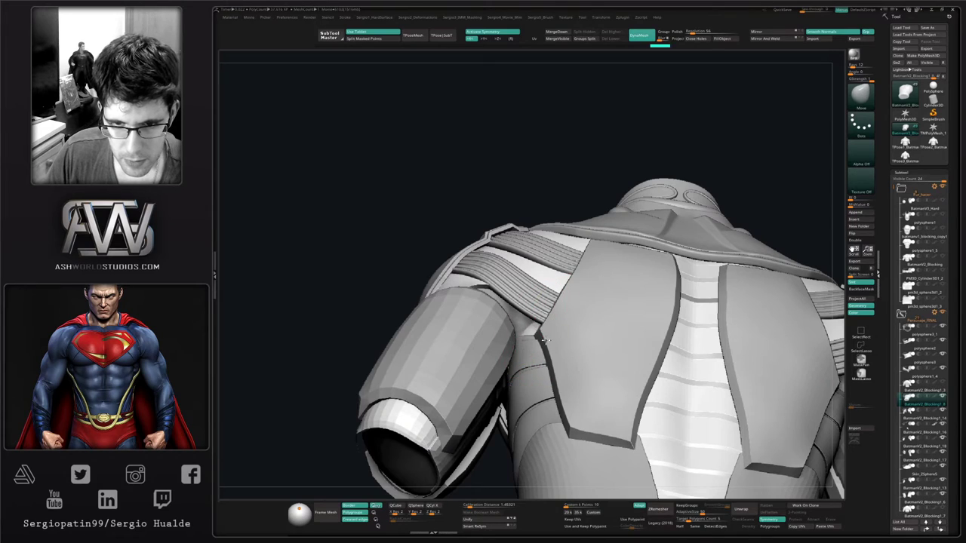
Isolate the arm under-layer and mask its upper-arm tube to separate it from the shoulder section
{"action": "left_click", "coordinate": [525, 327], "text": "alt"}
{"action": "mouse_move", "coordinate": [539, 326]}
{"action": "right_mouse_down"}
{"action": "mouse_move", "coordinate": [532, 365]}
{"action": "mouse_move", "coordinate": [528, 348]}
{"action": "mouse_move", "coordinate": [516, 385]}
{"action": "mouse_move", "coordinate": [513, 370]}
{"action": "right_mouse_up"}
{"action": "key", "text": "alt+s"}
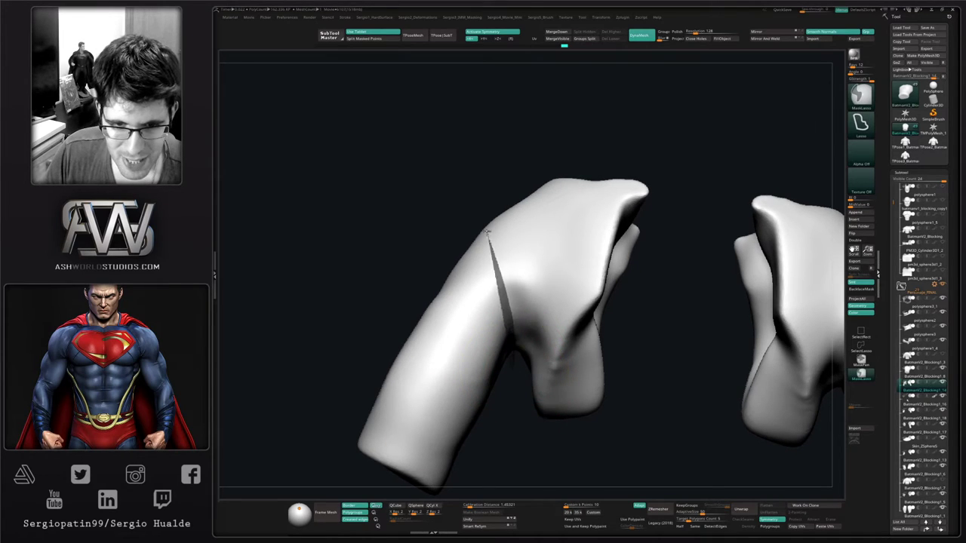
{"action": "mouse_move", "coordinate": [488, 232]}
{"action": "left_mouse_down", "text": "ctrl"}
{"action": "mouse_move", "coordinate": [454, 495]}
{"action": "mouse_move", "coordinate": [511, 423]}
{"action": "left_mouse_up", "text": "ctrl"}
{"action": "mouse_move", "coordinate": [505, 390]}
{"action": "right_mouse_down"}
{"action": "mouse_move", "coordinate": [576, 397]}
{"action": "mouse_move", "coordinate": [505, 412]}
{"action": "mouse_move", "coordinate": [546, 360]}
{"action": "right_mouse_up"}
{"action": "left_click_drag", "start_coordinate": [545, 360], "coordinate": [558, 369]}
Build up the unmasked area beside the armpit with the Clay brush and smooth its surface
{"action": "key", "text": "b"}
{"action": "key", "text": "c"}
{"action": "key", "text": "l"}
{"action": "mouse_move", "coordinate": [559, 370]}
{"action": "right_mouse_down"}
{"action": "mouse_move", "coordinate": [533, 354]}
{"action": "mouse_move", "coordinate": [530, 366]}
{"action": "right_mouse_up"}
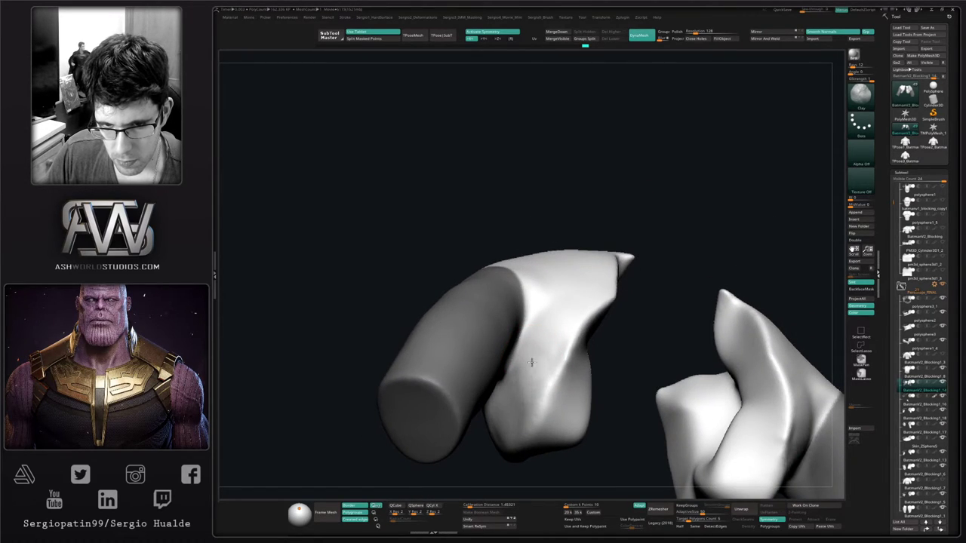
{"action": "mouse_move", "coordinate": [516, 402]}
{"action": "left_mouse_down", "text": "shift"}
{"action": "mouse_move", "coordinate": [519, 429]}
{"action": "mouse_move", "coordinate": [520, 393]}
{"action": "left_mouse_up", "text": "shift"}
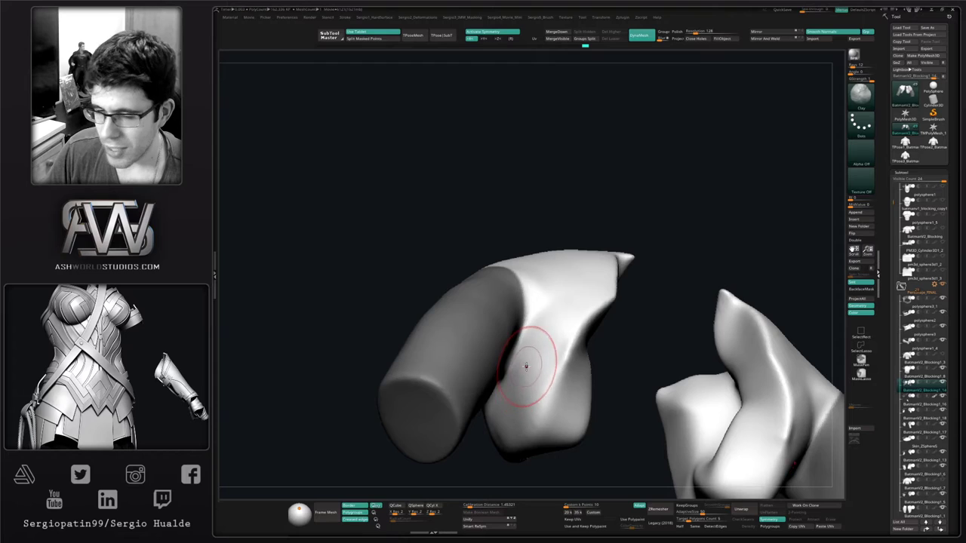
{"action": "right_click_drag", "start_coordinate": [526, 367], "coordinate": [533, 377]}
{"action": "left_click_drag", "start_coordinate": [566, 319], "coordinate": [581, 307], "text": "shift"}
Soften the crease across the back flap of the arm under-layer with further Clay and Smooth strokes
{"action": "right_click_drag", "start_coordinate": [581, 306], "coordinate": [563, 349]}
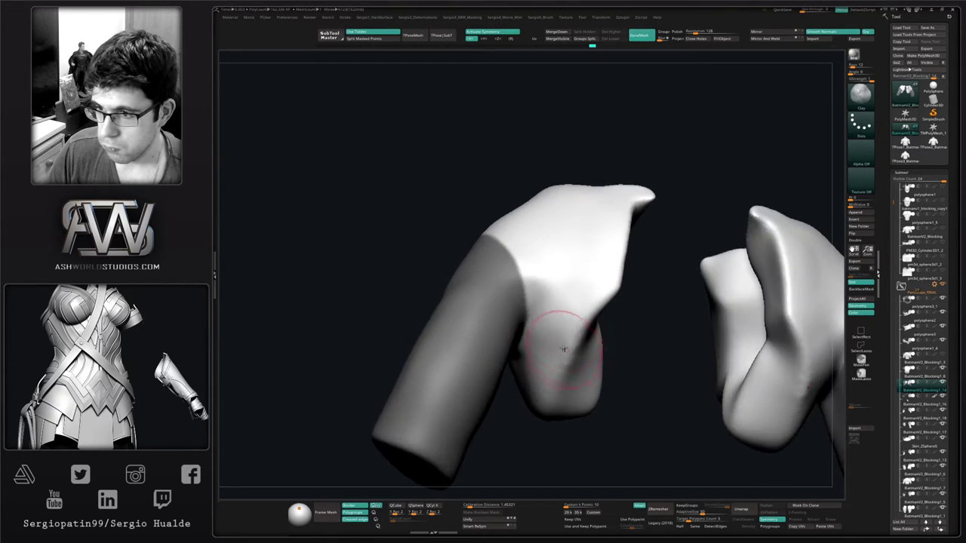
{"action": "mouse_move", "coordinate": [576, 319]}
{"action": "left_mouse_down", "text": "shift"}
{"action": "mouse_move", "coordinate": [578, 308]}
{"action": "mouse_move", "coordinate": [544, 356]}
{"action": "left_mouse_up", "text": "shift"}
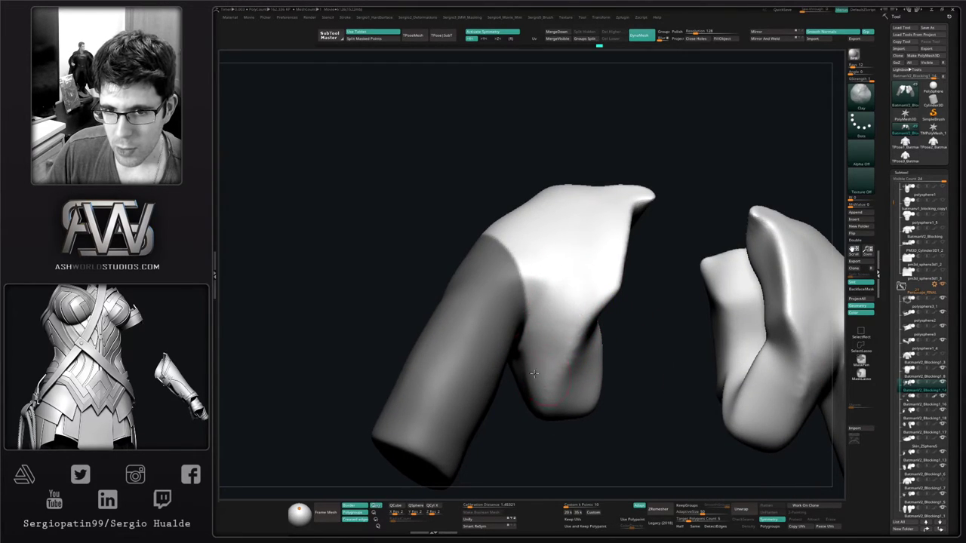
{"action": "left_click_drag", "start_coordinate": [576, 313], "coordinate": [564, 347]}
{"action": "mouse_move", "coordinate": [563, 363]}
{"action": "right_mouse_down"}
{"action": "mouse_move", "coordinate": [566, 330]}
{"action": "mouse_move", "coordinate": [528, 414]}
{"action": "mouse_move", "coordinate": [506, 430]}
{"action": "right_mouse_up"}
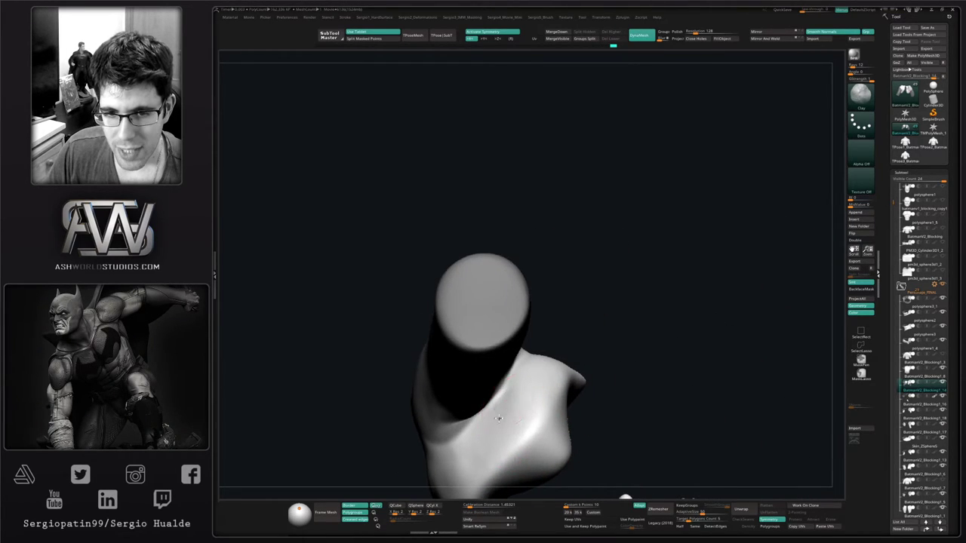
{"action": "left_click_drag", "start_coordinate": [519, 408], "coordinate": [499, 435], "text": "shift"}
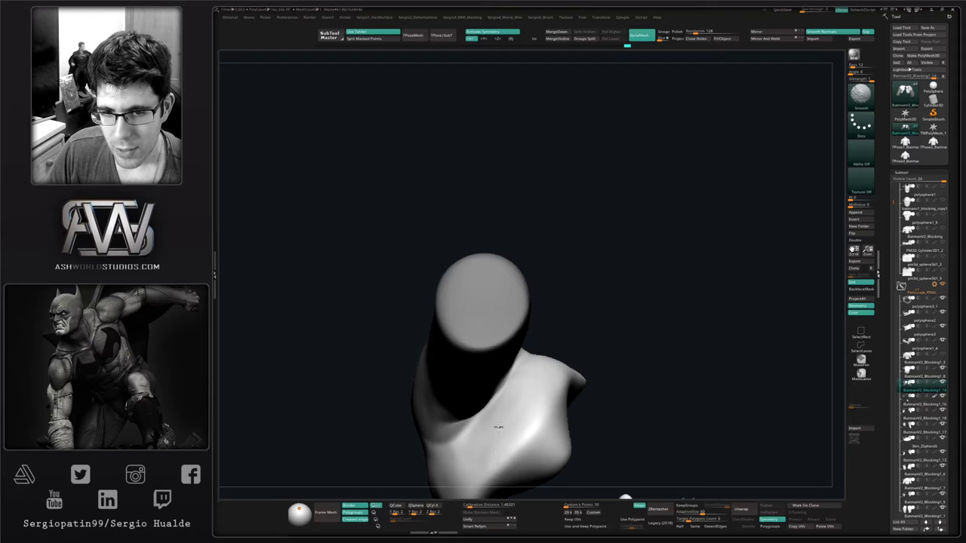
{"action": "right_click_drag", "start_coordinate": [557, 411], "coordinate": [544, 385]}
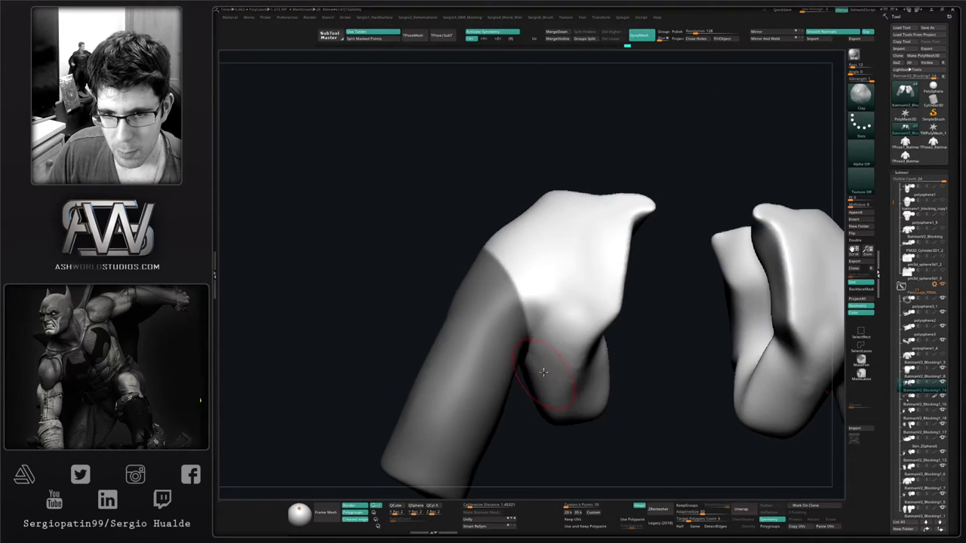
{"action": "right_click_drag", "start_coordinate": [543, 371], "coordinate": [530, 355]}
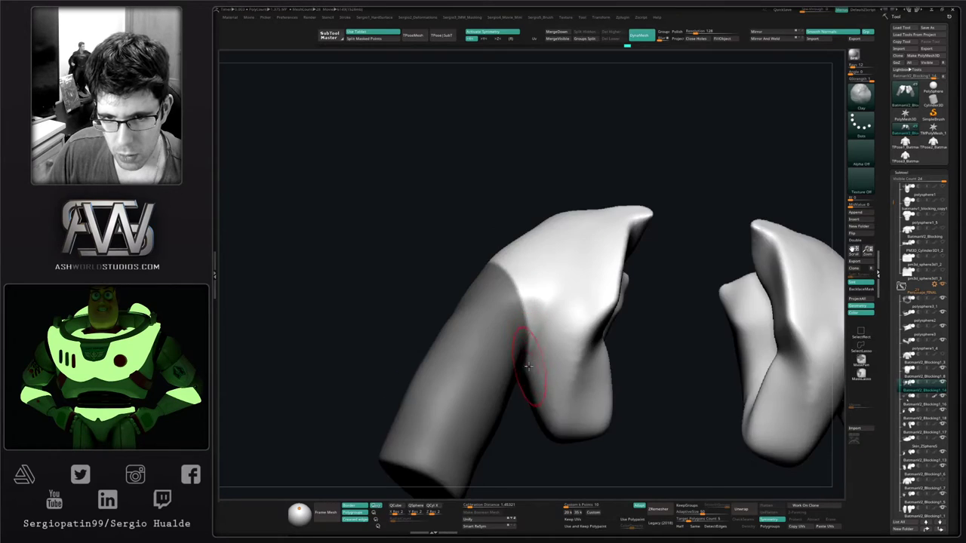
Extend the arm mask closer to the shoulder, add and smooth Clay on the armpit flap, and clear the mask
{"action": "key", "text": "ctrl"}
{"action": "left_click_drag", "start_coordinate": [555, 226], "coordinate": [453, 410], "text": "ctrl"}
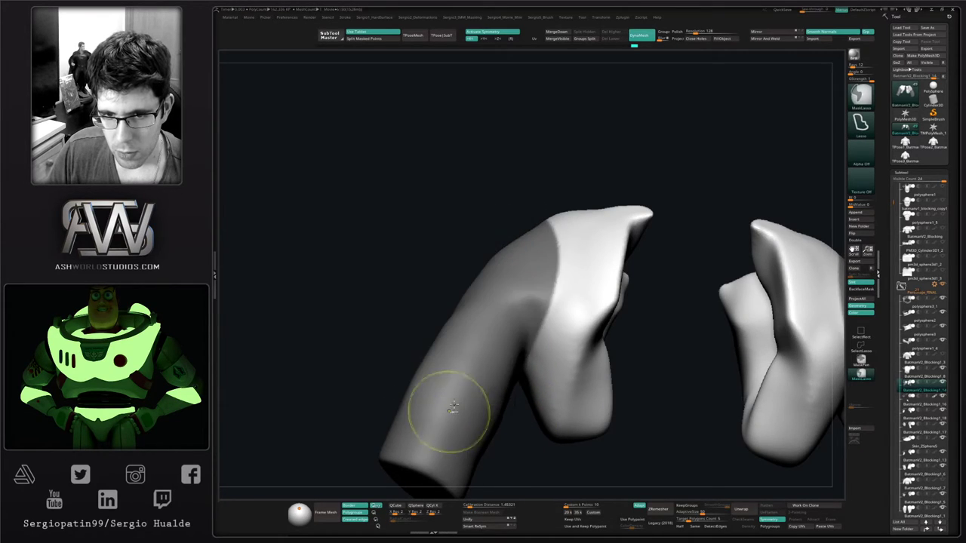
{"action": "key", "text": "ctrl+z"}
{"action": "left_click_drag", "start_coordinate": [541, 317], "coordinate": [403, 411], "text": "ctrl"}
{"action": "left_click_drag", "start_coordinate": [521, 409], "coordinate": [538, 379]}
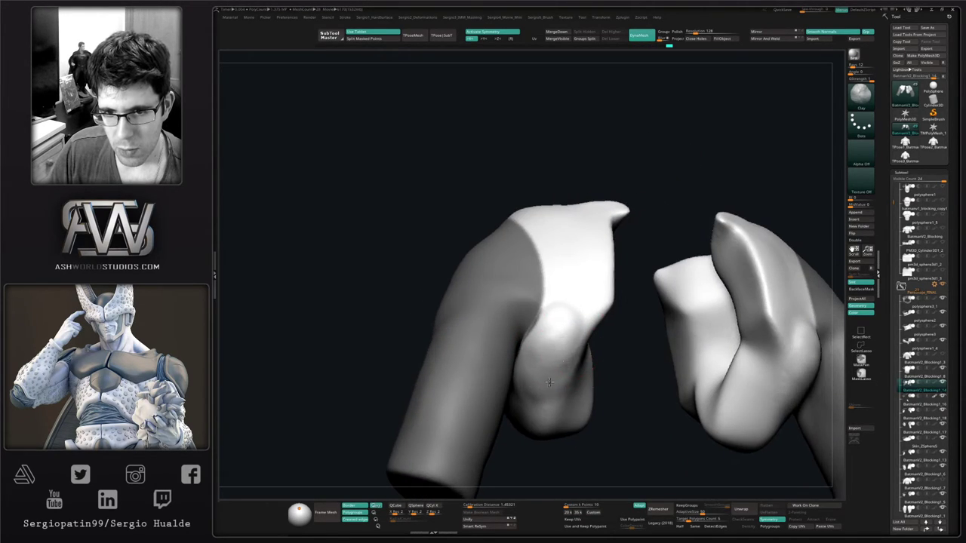
{"action": "left_click_drag", "start_coordinate": [587, 317], "coordinate": [595, 300]}
{"action": "mouse_move", "coordinate": [594, 300]}
{"action": "left_mouse_down"}
{"action": "mouse_move", "coordinate": [560, 315]}
{"action": "mouse_move", "coordinate": [582, 313]}
{"action": "left_mouse_up"}
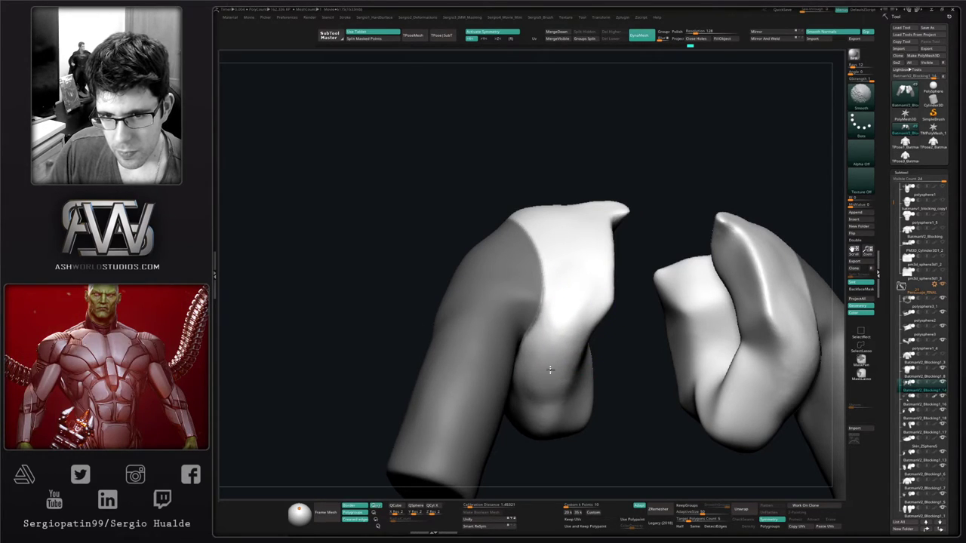
{"action": "mouse_move", "coordinate": [550, 370]}
{"action": "right_mouse_down"}
{"action": "mouse_move", "coordinate": [550, 334]}
{"action": "mouse_move", "coordinate": [538, 403]}
{"action": "mouse_move", "coordinate": [556, 388]}
{"action": "mouse_move", "coordinate": [606, 431]}
{"action": "right_mouse_up"}
{"action": "left_click_drag", "start_coordinate": [619, 427], "coordinate": [602, 422], "text": "ctrl"}
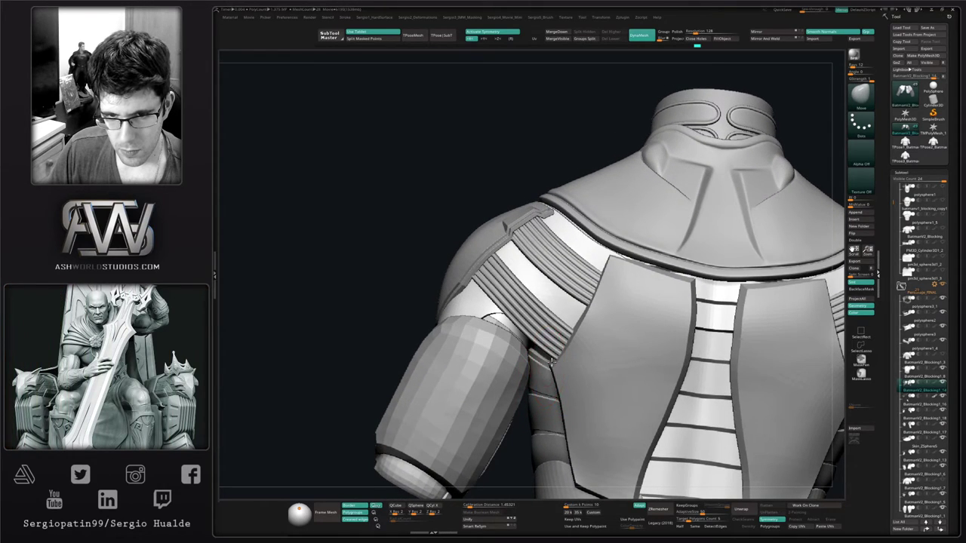
Reshape the armpit fold of the arm under-layer with the Move brush and flatten its crease with TrimDynamic
{"action": "left_click_drag", "start_coordinate": [548, 366], "coordinate": [552, 367]}
{"action": "mouse_move", "coordinate": [552, 367]}
{"action": "right_mouse_down"}
{"action": "mouse_move", "coordinate": [564, 355]}
{"action": "mouse_move", "coordinate": [560, 376]}
{"action": "mouse_move", "coordinate": [561, 321]}
{"action": "mouse_move", "coordinate": [530, 319]}
{"action": "mouse_move", "coordinate": [534, 365]}
{"action": "mouse_move", "coordinate": [560, 370]}
{"action": "right_mouse_up"}
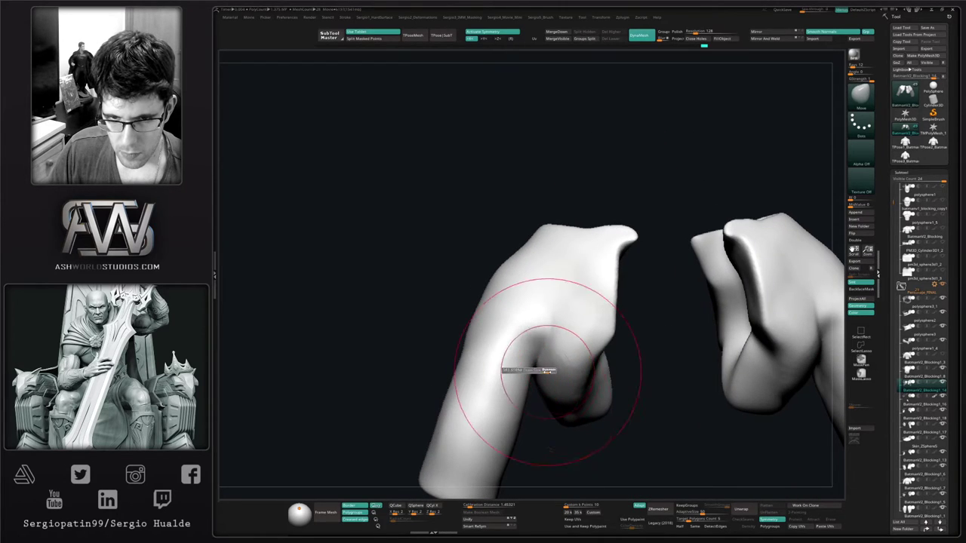
{"action": "left_click_drag", "start_coordinate": [547, 371], "coordinate": [542, 384]}
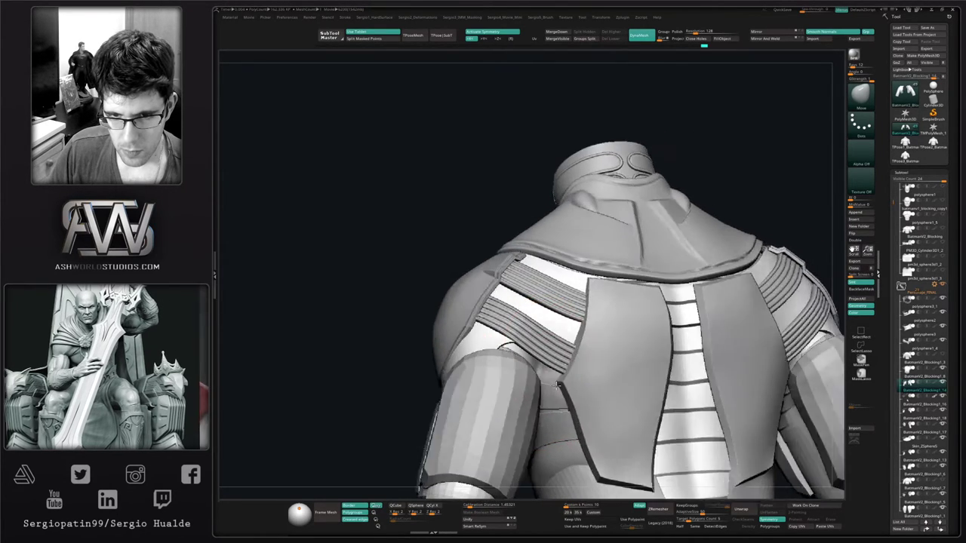
{"action": "key", "text": "space"}
{"action": "left_click_drag", "start_coordinate": [550, 376], "coordinate": [560, 349]}
{"action": "mouse_move", "coordinate": [559, 348]}
{"action": "right_mouse_down"}
{"action": "mouse_move", "coordinate": [551, 376]}
{"action": "mouse_move", "coordinate": [564, 399]}
{"action": "mouse_move", "coordinate": [581, 398]}
{"action": "right_mouse_up"}
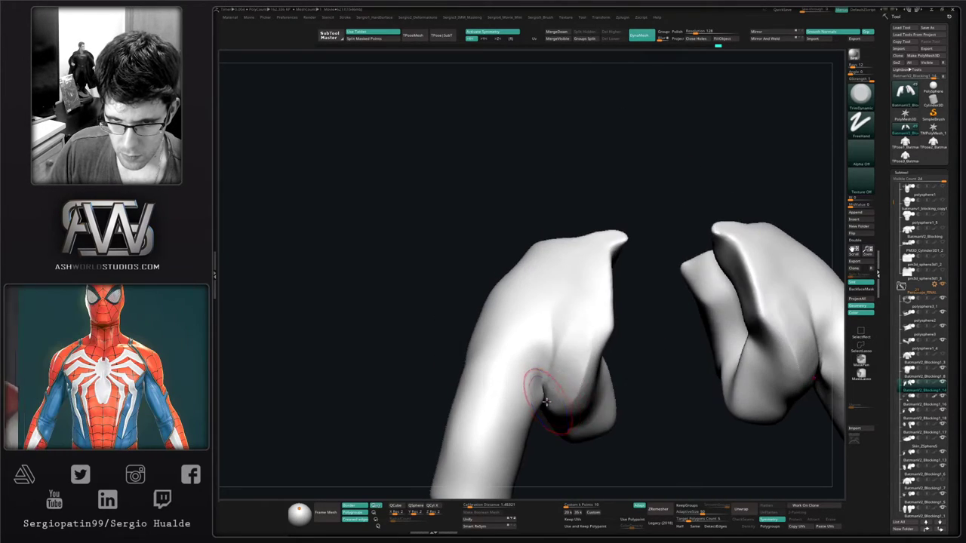
{"action": "key", "text": "shift"}
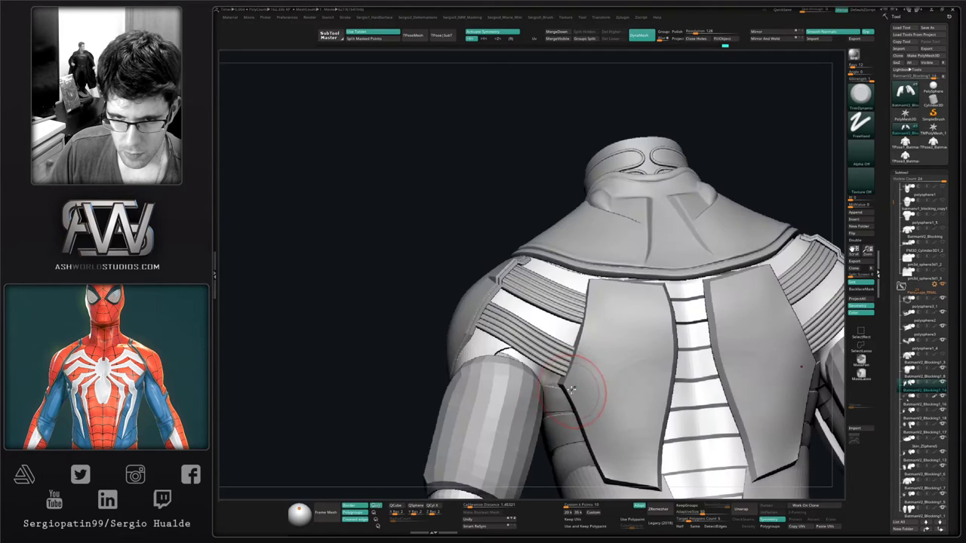
Mask the armpit flap of the arm under-layer and build up the unmasked arm surface beside it with ClayBuildup
{"action": "right_click_drag", "start_coordinate": [571, 388], "coordinate": [552, 380]}
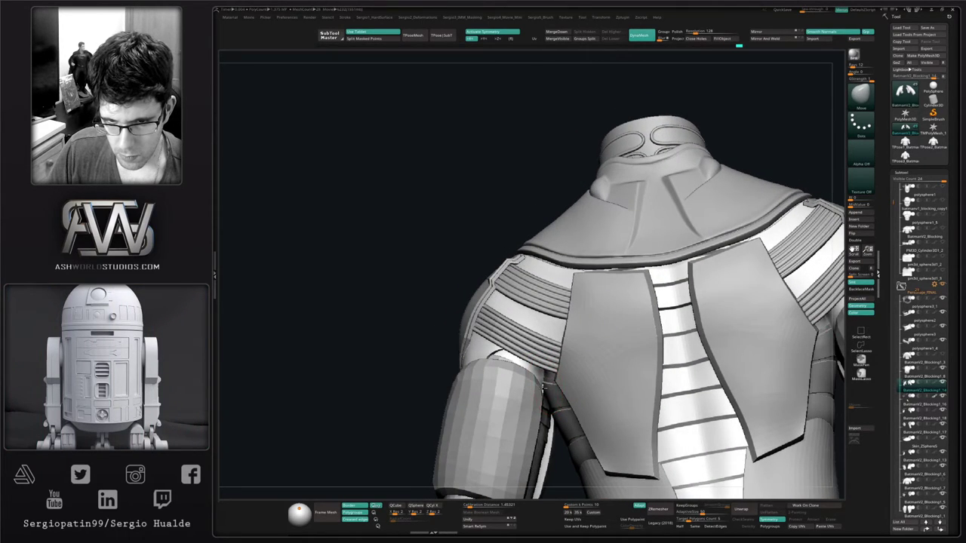
{"action": "right_click_drag", "start_coordinate": [549, 401], "coordinate": [542, 378]}
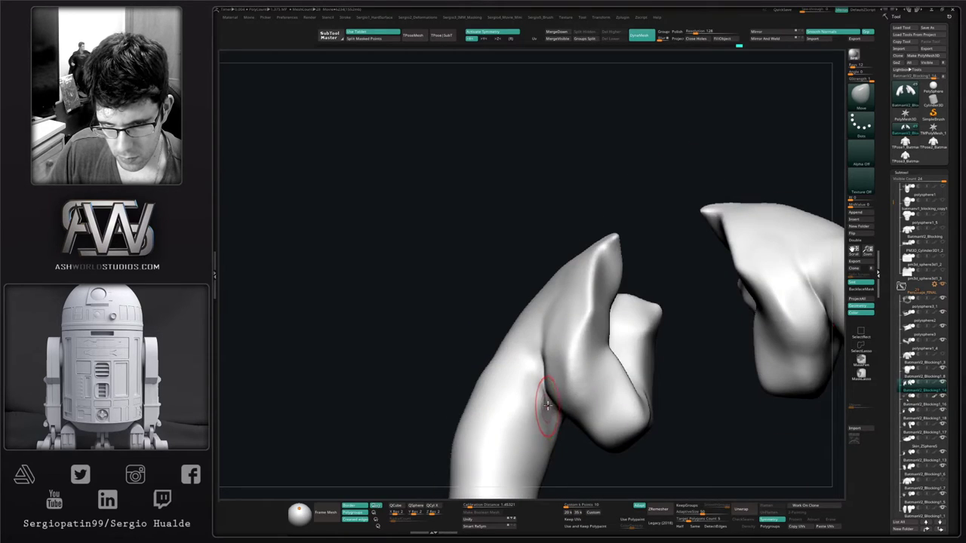
{"action": "right_click_drag", "start_coordinate": [538, 407], "coordinate": [568, 442]}
{"action": "mouse_move", "coordinate": [565, 408]}
{"action": "right_mouse_down"}
{"action": "mouse_move", "coordinate": [557, 402]}
{"action": "mouse_move", "coordinate": [578, 497]}
{"action": "right_mouse_up"}
{"action": "mouse_move", "coordinate": [595, 487]}
{"action": "left_mouse_down", "text": "ctrl"}
{"action": "mouse_move", "coordinate": [626, 300]}
{"action": "mouse_move", "coordinate": [545, 341]}
{"action": "left_mouse_up", "text": "ctrl"}
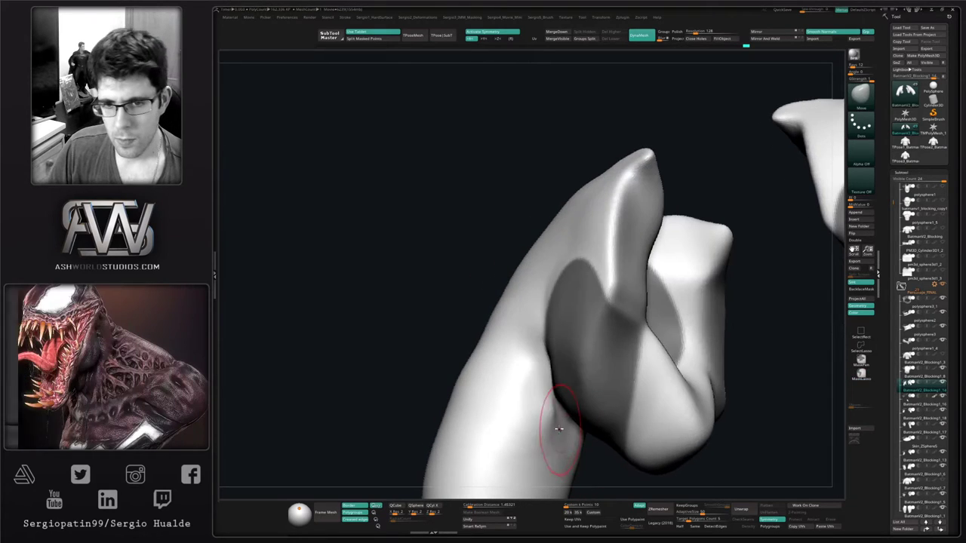
{"action": "key", "text": "b"}
{"action": "key", "text": "c"}
{"action": "key", "text": "b"}
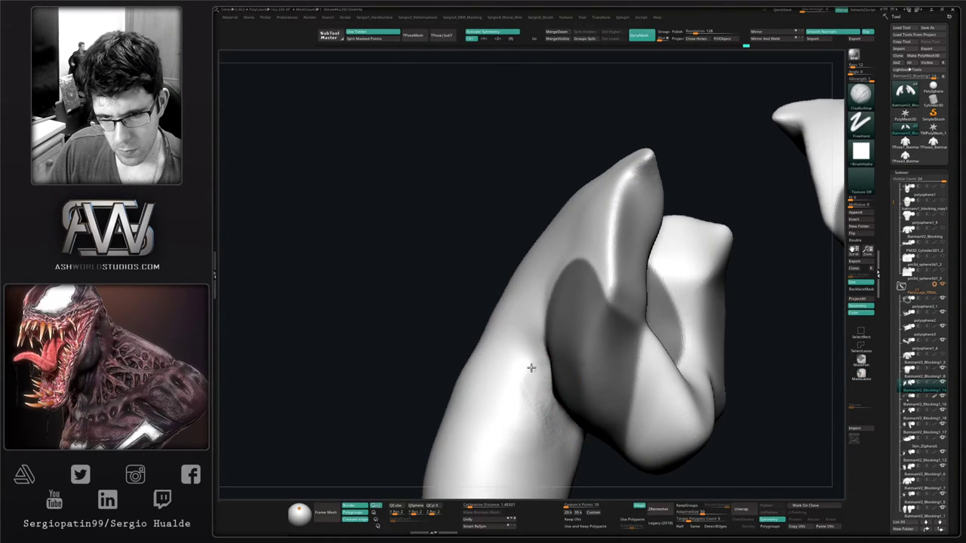
{"action": "right_click_drag", "start_coordinate": [541, 455], "coordinate": [555, 445]}
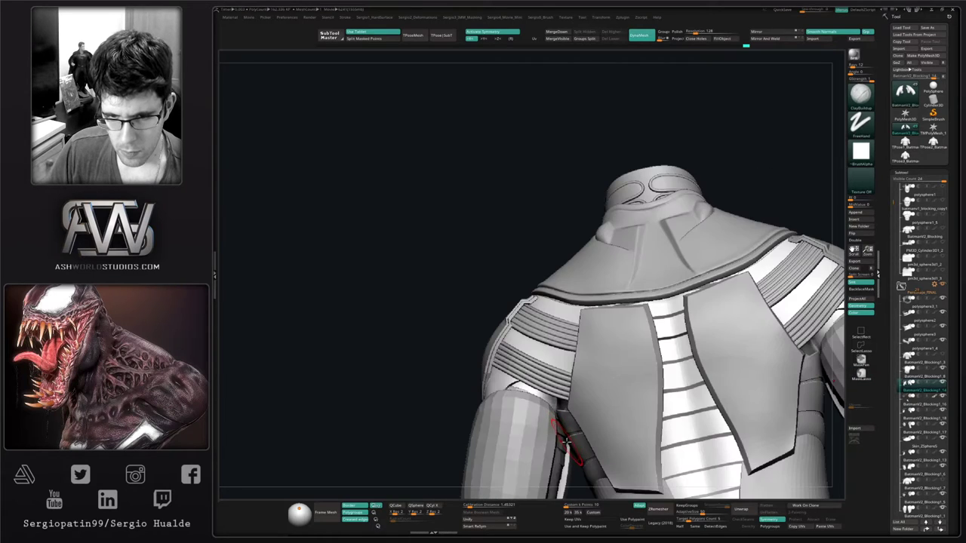
Select the armor plate on the inner upper arm and nudge its edge near the armpit with the Move brush
{"action": "mouse_move", "coordinate": [558, 422]}
{"action": "right_mouse_down"}
{"action": "mouse_move", "coordinate": [543, 404]}
{"action": "mouse_move", "coordinate": [554, 350]}
{"action": "mouse_move", "coordinate": [560, 407]}
{"action": "mouse_move", "coordinate": [571, 385]}
{"action": "right_mouse_up"}
{"action": "left_click", "coordinate": [556, 410], "text": "alt"}
{"action": "key", "text": "b"}
{"action": "key", "text": "m"}
{"action": "key", "text": "v"}
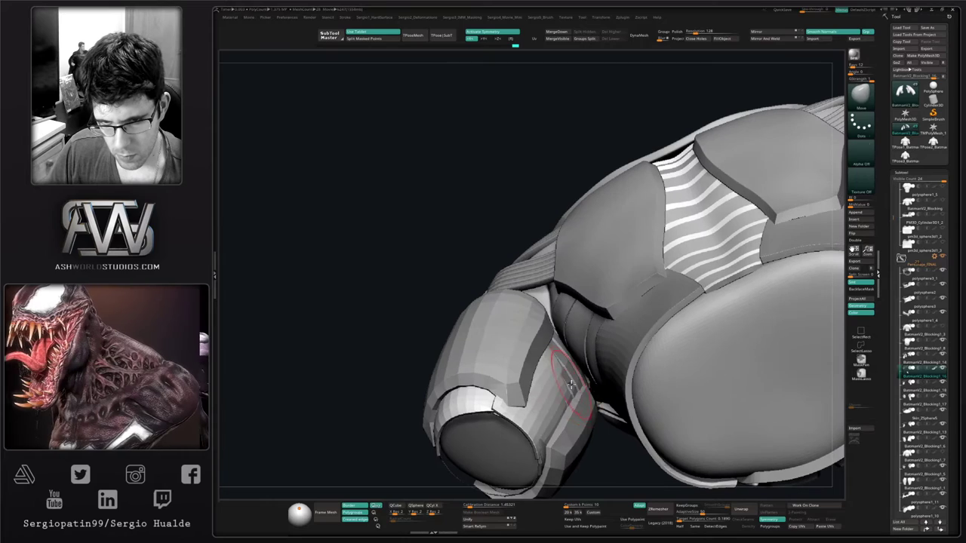
{"action": "left_click_drag", "start_coordinate": [572, 385], "coordinate": [586, 395]}
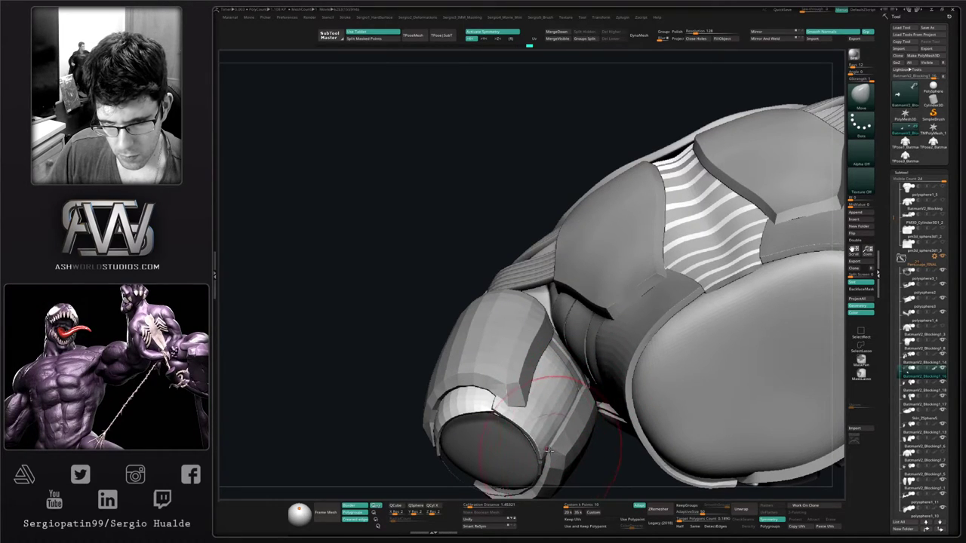
{"action": "right_click_drag", "start_coordinate": [538, 450], "coordinate": [553, 388]}
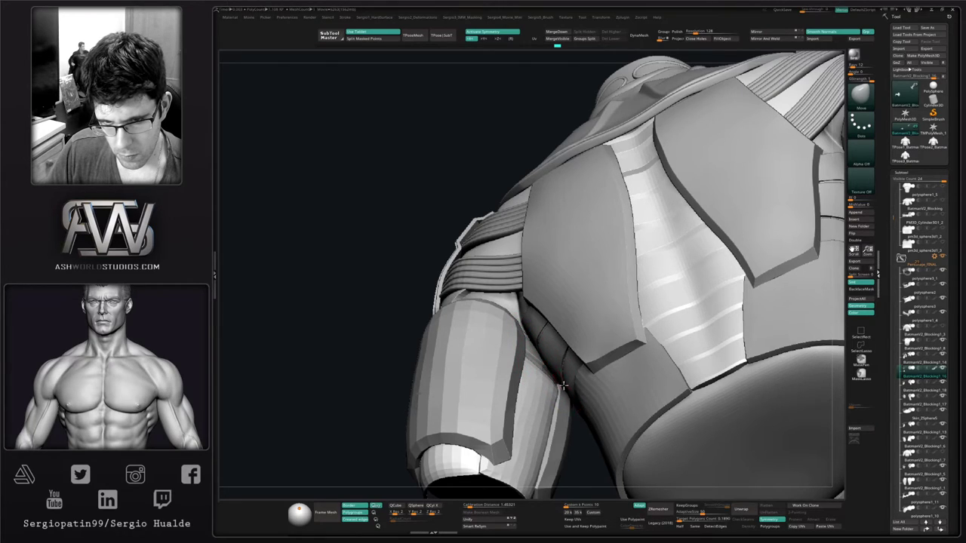
Isolate the inner upper-arm plate, smooth its surface, and bring the rest of the suit back into view
{"action": "key", "text": "alt+s"}
{"action": "mouse_move", "coordinate": [558, 391]}
{"action": "right_mouse_down"}
{"action": "mouse_move", "coordinate": [557, 404]}
{"action": "mouse_move", "coordinate": [568, 395]}
{"action": "mouse_move", "coordinate": [564, 414]}
{"action": "mouse_move", "coordinate": [578, 412]}
{"action": "right_mouse_up"}
{"action": "left_click", "coordinate": [546, 418], "text": "ctrl+shift"}
{"action": "left_click_drag", "start_coordinate": [590, 405], "coordinate": [593, 412], "text": "shift"}
{"action": "left_click", "coordinate": [610, 427], "text": "ctrl+shift"}
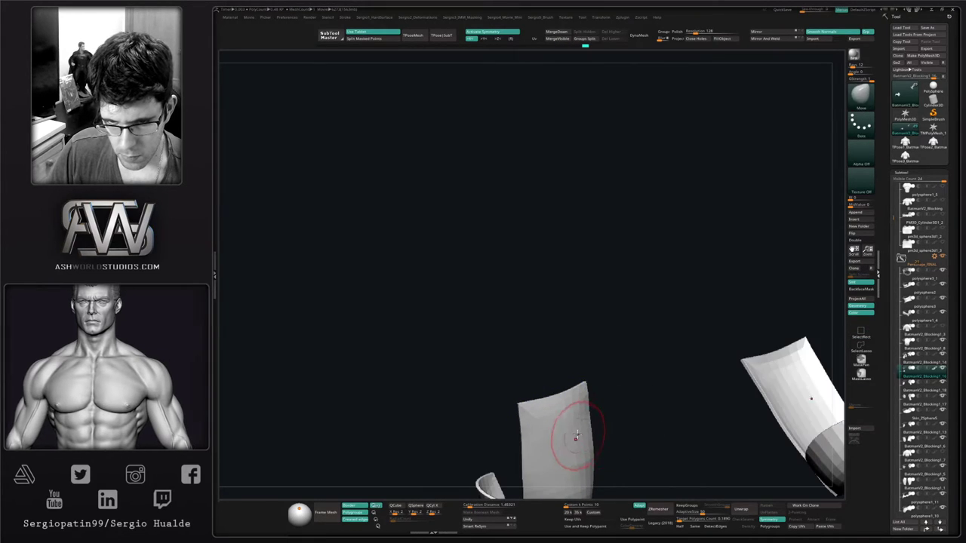
{"action": "mouse_move", "coordinate": [576, 438]}
{"action": "right_mouse_down"}
{"action": "mouse_move", "coordinate": [599, 412]}
{"action": "mouse_move", "coordinate": [575, 417]}
{"action": "mouse_move", "coordinate": [552, 344]}
{"action": "mouse_move", "coordinate": [572, 345]}
{"action": "mouse_move", "coordinate": [578, 384]}
{"action": "mouse_move", "coordinate": [611, 392]}
{"action": "mouse_move", "coordinate": [613, 354]}
{"action": "mouse_move", "coordinate": [724, 334]}
{"action": "mouse_move", "coordinate": [673, 323]}
{"action": "mouse_move", "coordinate": [617, 329]}
{"action": "mouse_move", "coordinate": [682, 321]}
{"action": "mouse_move", "coordinate": [664, 344]}
{"action": "mouse_move", "coordinate": [578, 339]}
{"action": "mouse_move", "coordinate": [628, 341]}
{"action": "mouse_move", "coordinate": [606, 359]}
{"action": "mouse_move", "coordinate": [624, 364]}
{"action": "right_mouse_up"}
{"action": "key", "text": "alt+s"}
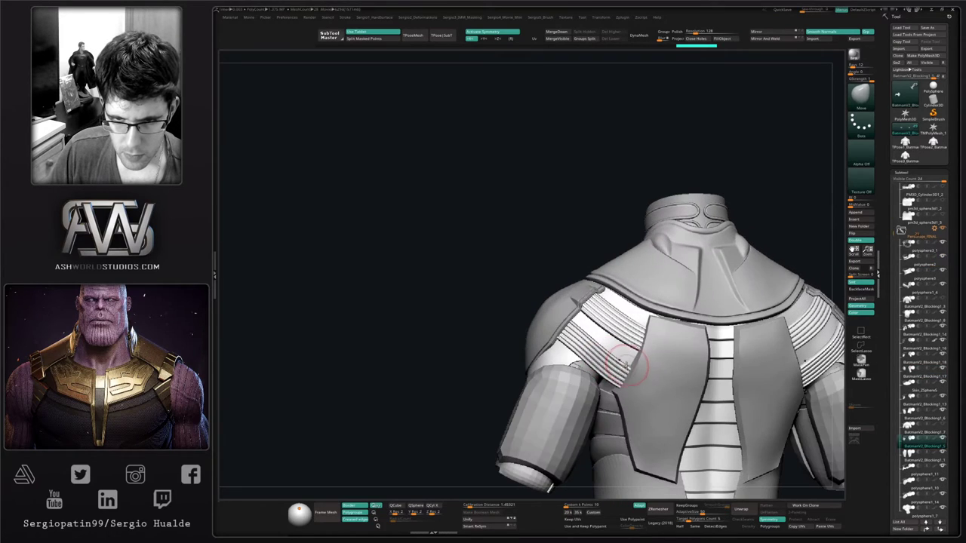
Adjust the ribbed shoulder straps at the back with Move Topological to fit them between the shoulder and back plate
{"action": "key", "text": "b"}
{"action": "key", "text": "m"}
{"action": "key", "text": "t"}
{"action": "mouse_move", "coordinate": [640, 368]}
{"action": "left_mouse_down"}
{"action": "mouse_move", "coordinate": [619, 352]}
{"action": "mouse_move", "coordinate": [587, 370]}
{"action": "mouse_move", "coordinate": [619, 383]}
{"action": "mouse_move", "coordinate": [594, 367]}
{"action": "mouse_move", "coordinate": [604, 362]}
{"action": "left_mouse_up"}
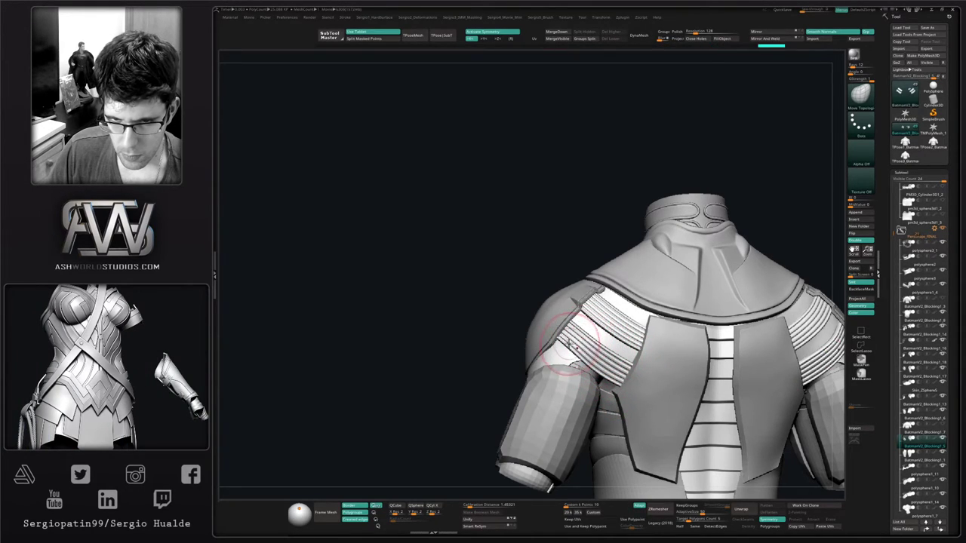
{"action": "left_click_drag", "start_coordinate": [581, 336], "coordinate": [577, 339]}
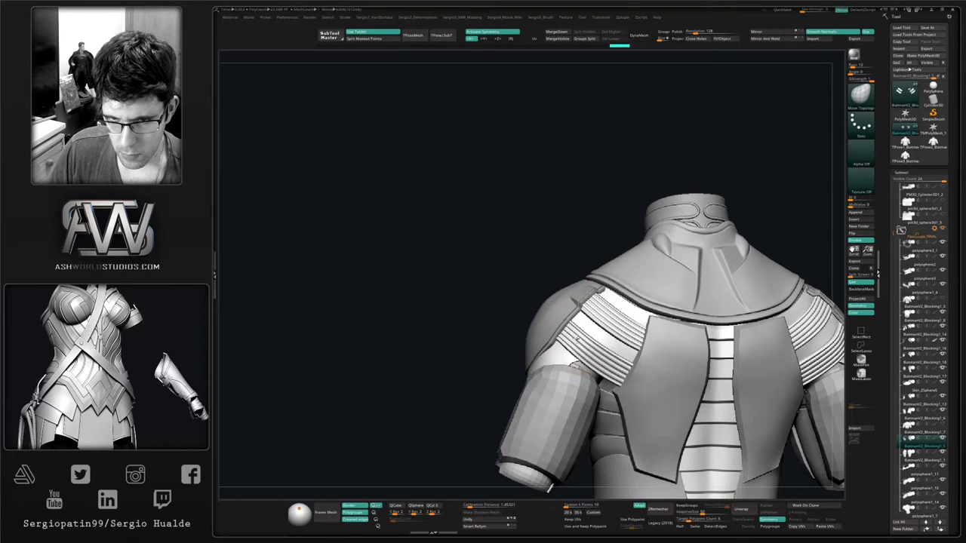
{"action": "mouse_move", "coordinate": [640, 336]}
{"action": "right_mouse_down"}
{"action": "mouse_move", "coordinate": [649, 350]}
{"action": "mouse_move", "coordinate": [585, 320]}
{"action": "right_mouse_up"}
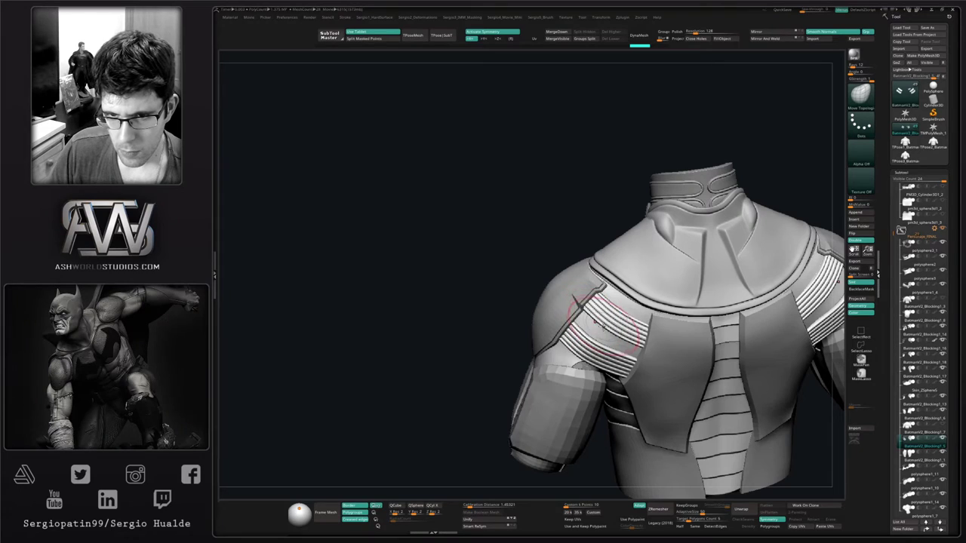
{"action": "left_click_drag", "start_coordinate": [601, 325], "coordinate": [597, 323]}
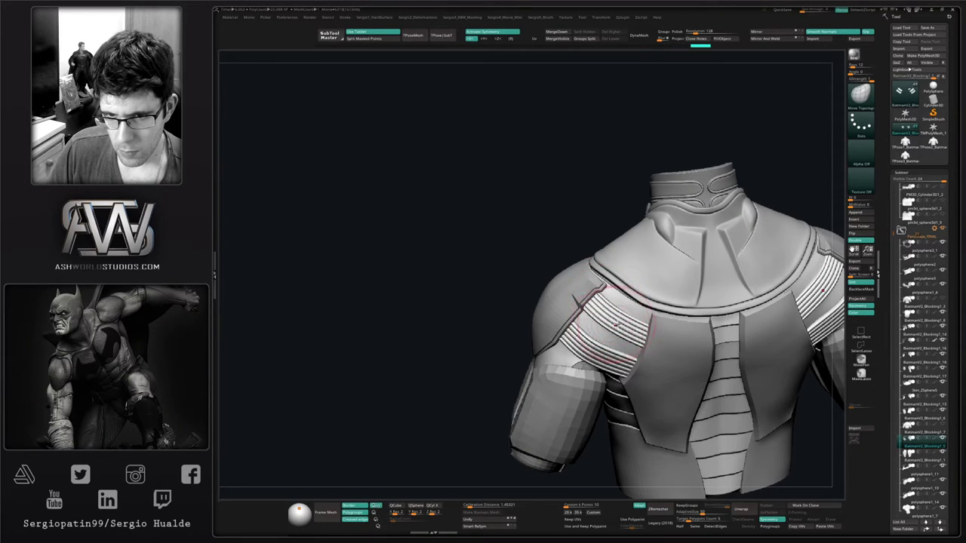
{"action": "right_click_drag", "start_coordinate": [635, 335], "coordinate": [654, 324]}
{"action": "left_click_drag", "start_coordinate": [654, 324], "coordinate": [667, 327]}
{"action": "right_click_drag", "start_coordinate": [667, 327], "coordinate": [642, 333]}
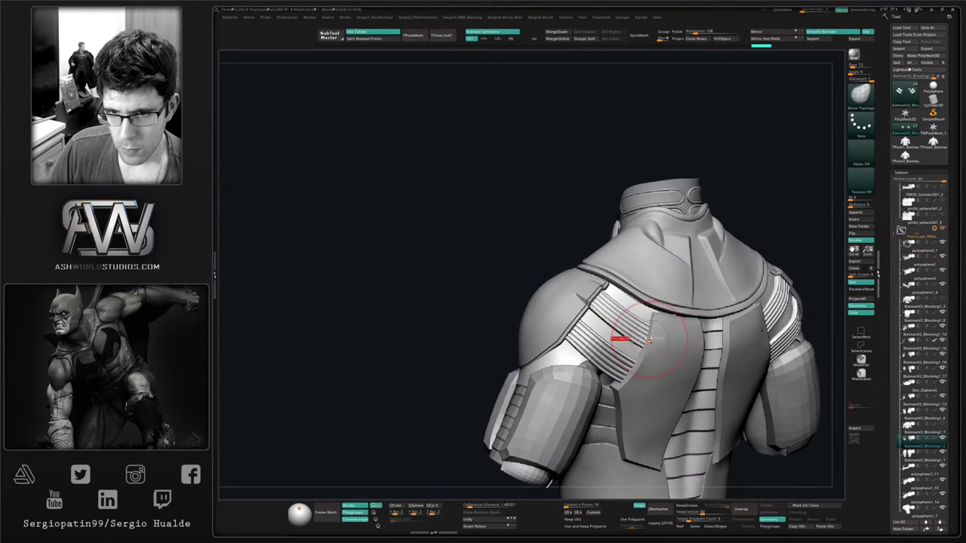
{"action": "left_click_drag", "start_coordinate": [643, 333], "coordinate": [651, 327]}
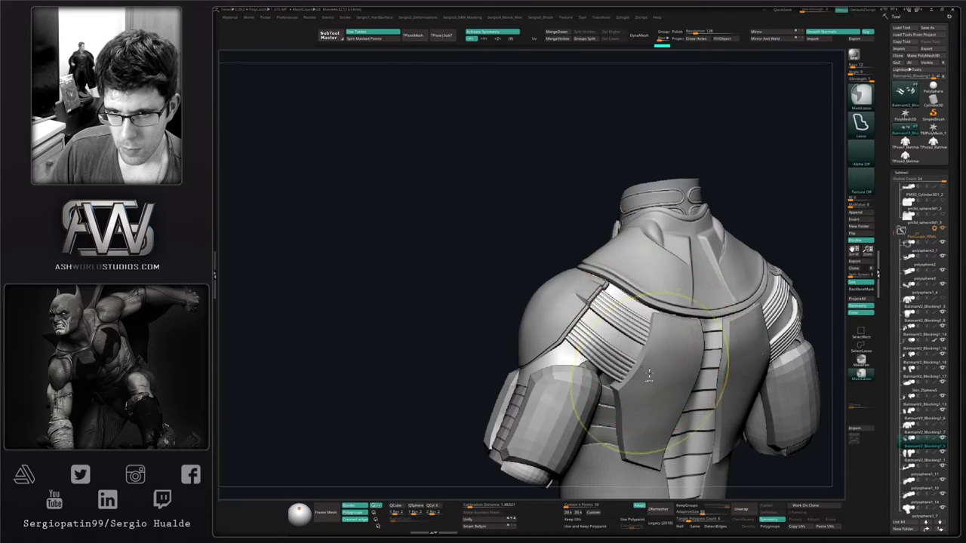
Select and isolate the faceted upper-arm armor plate, with its polygon wireframe displayed
{"action": "right_click_drag", "start_coordinate": [650, 376], "coordinate": [650, 332], "text": "ctrl"}
{"action": "mouse_move", "coordinate": [650, 332]}
{"action": "right_mouse_down"}
{"action": "mouse_move", "coordinate": [653, 347]}
{"action": "mouse_move", "coordinate": [613, 320]}
{"action": "mouse_move", "coordinate": [674, 337]}
{"action": "mouse_move", "coordinate": [688, 310]}
{"action": "mouse_move", "coordinate": [645, 339]}
{"action": "mouse_move", "coordinate": [643, 397]}
{"action": "mouse_move", "coordinate": [632, 322]}
{"action": "mouse_move", "coordinate": [629, 370]}
{"action": "right_mouse_up"}
{"action": "left_click", "coordinate": [643, 397], "text": "alt"}
{"action": "key", "text": "alt+s"}
{"action": "key", "text": "bracketleft"}
{"action": "key", "text": "bracketleft"}
{"action": "key", "text": "bracketleft"}
{"action": "key", "text": "bracketleft"}
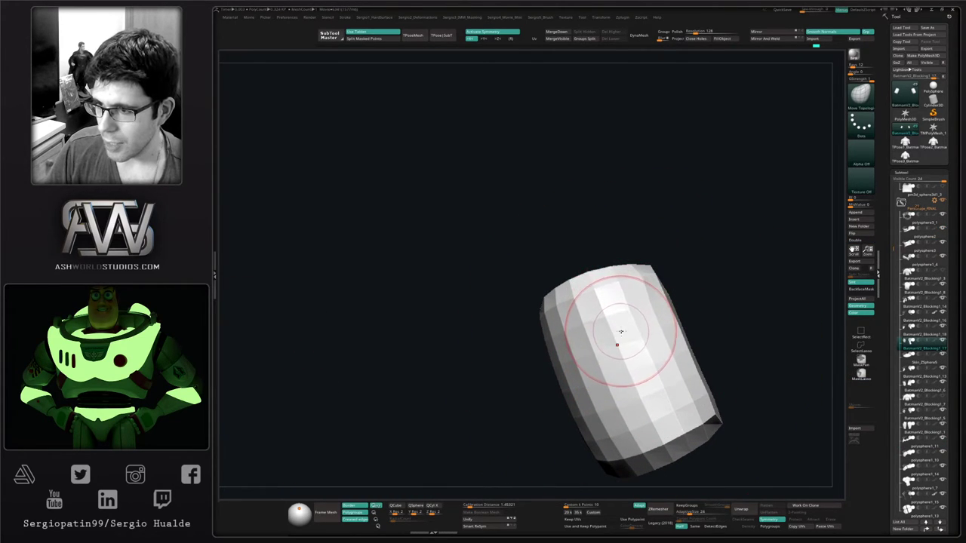
{"action": "key", "text": "shift+f"}
Reshape the upper edge and inner corner of the upper-arm plate with the Move brush
{"action": "key", "text": "b"}
{"action": "key", "text": "m"}
{"action": "key", "text": "v"}
{"action": "mouse_move", "coordinate": [640, 337]}
{"action": "right_mouse_down"}
{"action": "mouse_move", "coordinate": [651, 302]}
{"action": "mouse_move", "coordinate": [643, 327]}
{"action": "right_mouse_up"}
{"action": "key", "text": "s"}
{"action": "left_click_drag", "start_coordinate": [644, 326], "coordinate": [631, 327]}
{"action": "right_click_drag", "start_coordinate": [631, 327], "coordinate": [642, 331]}
{"action": "left_click_drag", "start_coordinate": [650, 293], "coordinate": [646, 300]}
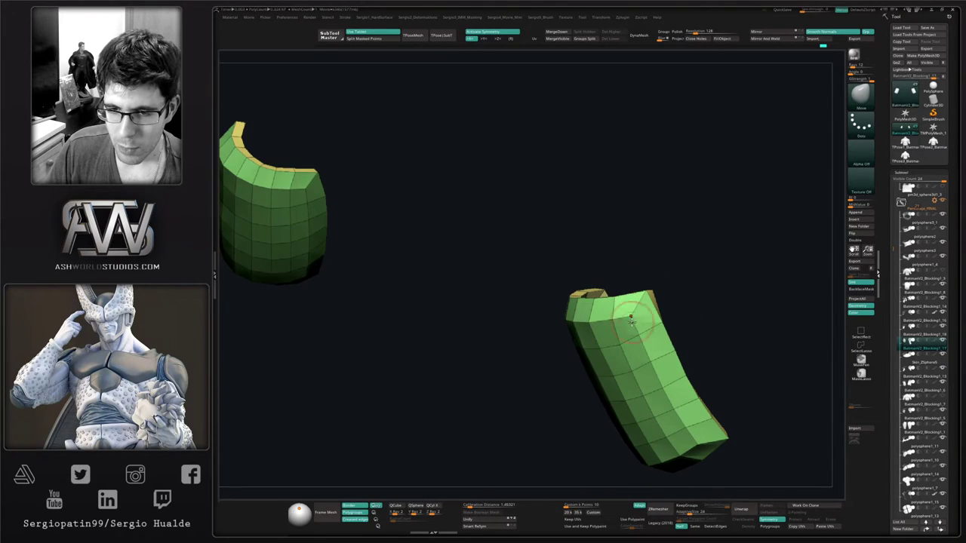
{"action": "right_click_drag", "start_coordinate": [655, 348], "coordinate": [642, 333]}
{"action": "left_click_drag", "start_coordinate": [645, 344], "coordinate": [639, 309]}
{"action": "left_click_drag", "start_coordinate": [663, 329], "coordinate": [637, 326]}
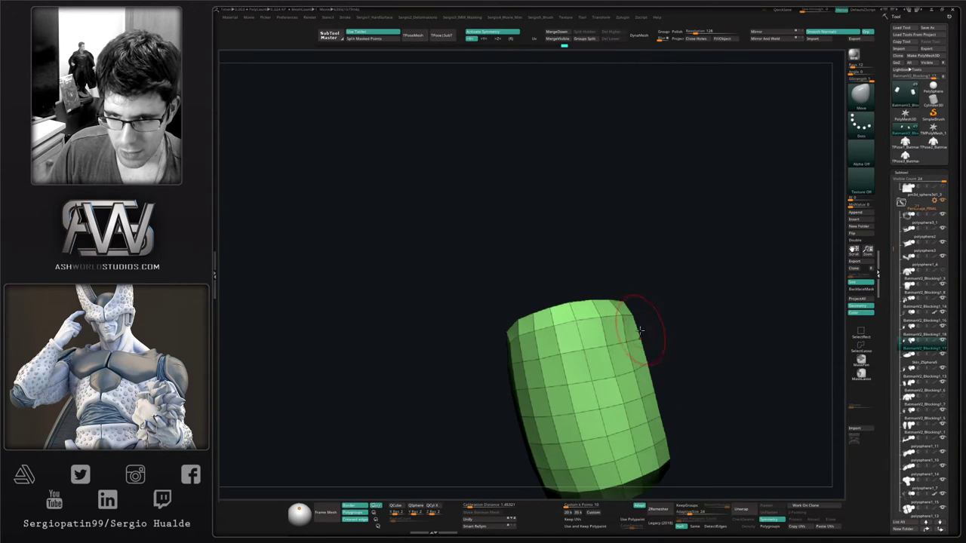
Refine the points along both upper corners of the upper-arm plate using a smaller Move brush
{"action": "key", "text": "ctrl"}
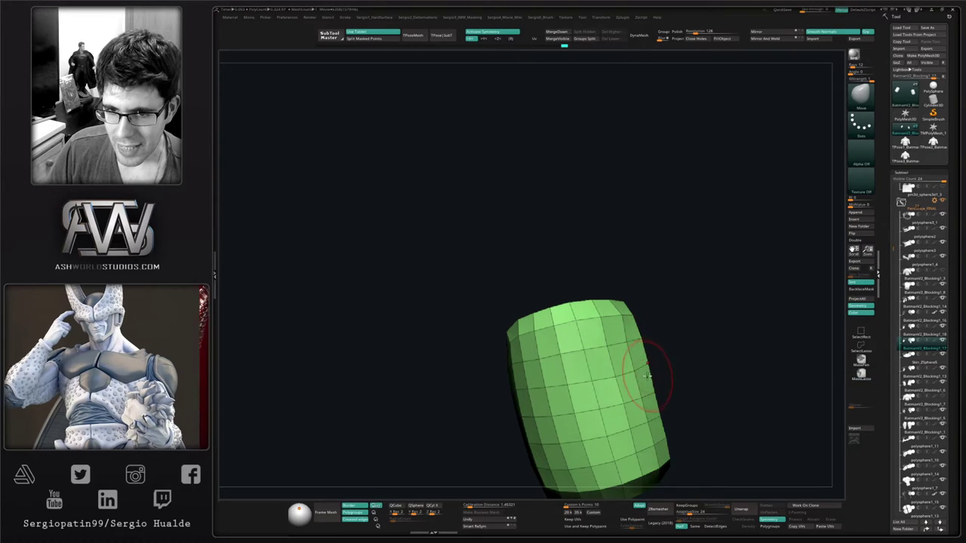
{"action": "right_click_drag", "start_coordinate": [646, 362], "coordinate": [639, 339]}
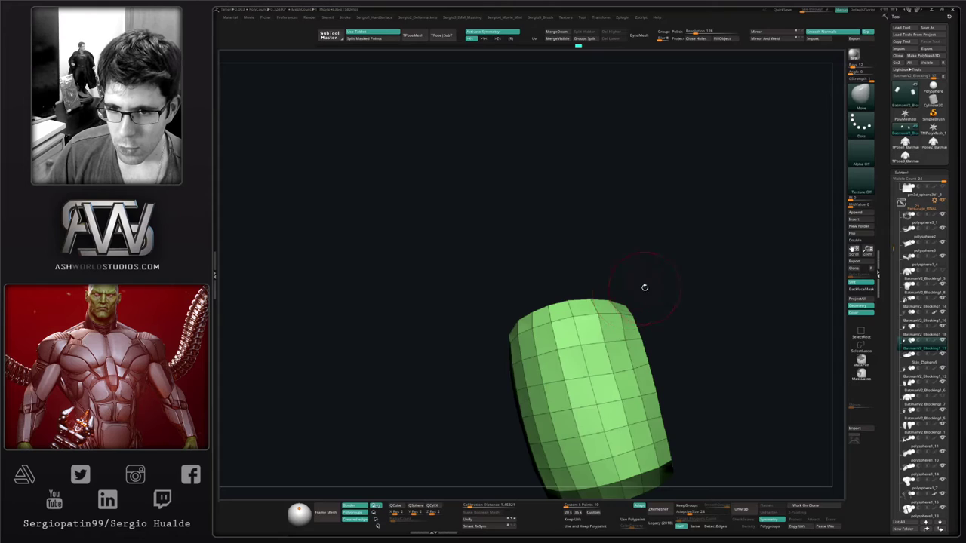
{"action": "right_click_drag", "start_coordinate": [644, 287], "coordinate": [621, 319]}
{"action": "key", "text": "s"}
{"action": "left_click_drag", "start_coordinate": [622, 319], "coordinate": [616, 319]}
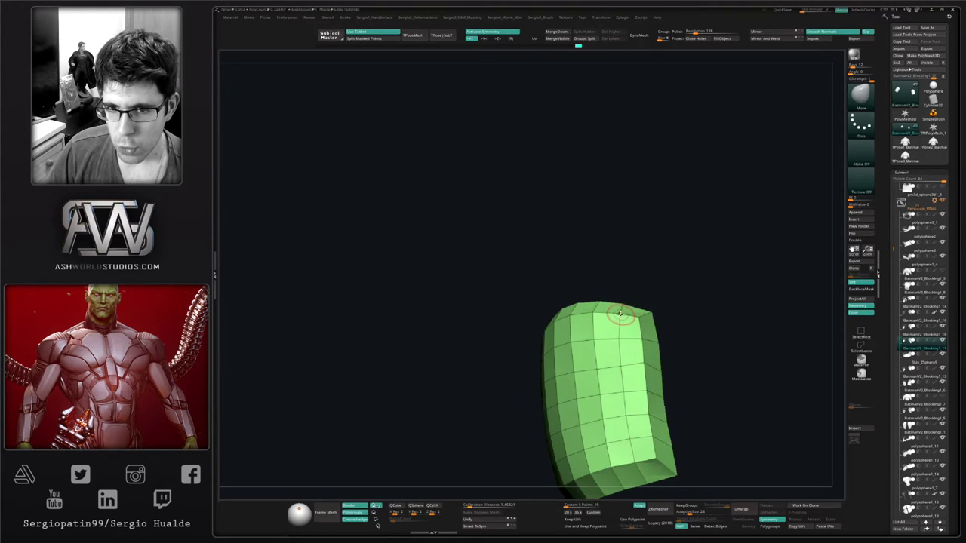
{"action": "right_click_drag", "start_coordinate": [613, 320], "coordinate": [578, 310]}
{"action": "right_click_drag", "start_coordinate": [532, 330], "coordinate": [548, 350]}
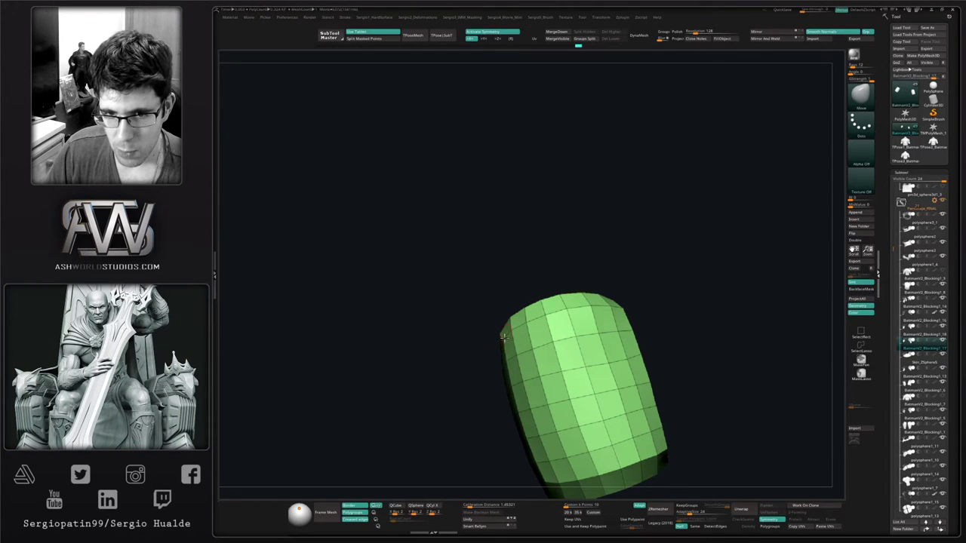
{"action": "mouse_move", "coordinate": [517, 354]}
{"action": "right_mouse_down"}
{"action": "mouse_move", "coordinate": [514, 365]}
{"action": "mouse_move", "coordinate": [520, 352]}
{"action": "right_mouse_up"}
{"action": "left_click_drag", "start_coordinate": [514, 350], "coordinate": [508, 337]}
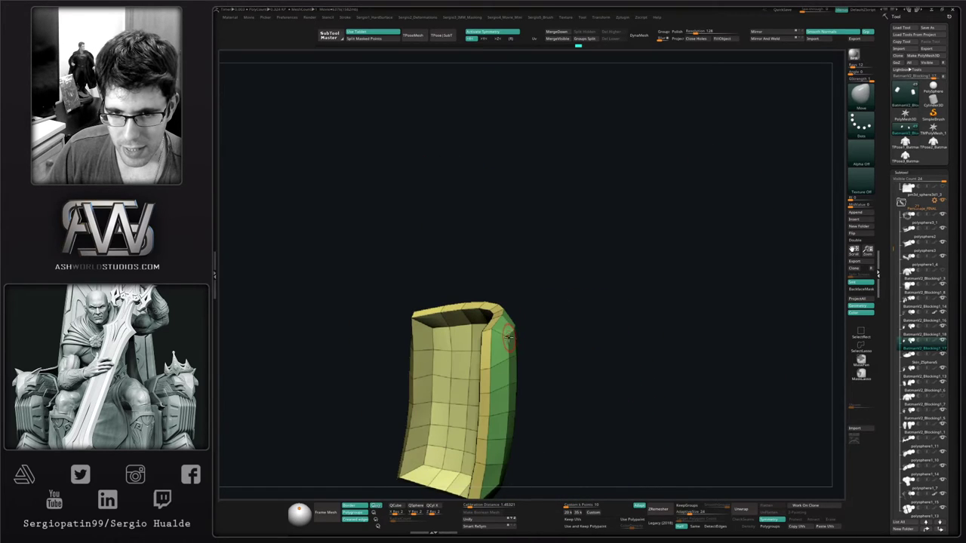
Smooth the lower area and the side edge of the upper-arm plate
{"action": "mouse_move", "coordinate": [526, 354]}
{"action": "right_mouse_down"}
{"action": "mouse_move", "coordinate": [480, 334]}
{"action": "mouse_move", "coordinate": [504, 381]}
{"action": "right_mouse_up"}
{"action": "mouse_move", "coordinate": [576, 381]}
{"action": "right_mouse_down", "text": "alt"}
{"action": "mouse_move", "coordinate": [530, 334]}
{"action": "mouse_move", "coordinate": [518, 335]}
{"action": "right_mouse_up", "text": "alt"}
{"action": "key", "text": "s"}
{"action": "right_click_drag", "start_coordinate": [585, 336], "coordinate": [557, 335]}
{"action": "key", "text": "b"}
{"action": "key", "text": "c"}
{"action": "key", "text": "l"}
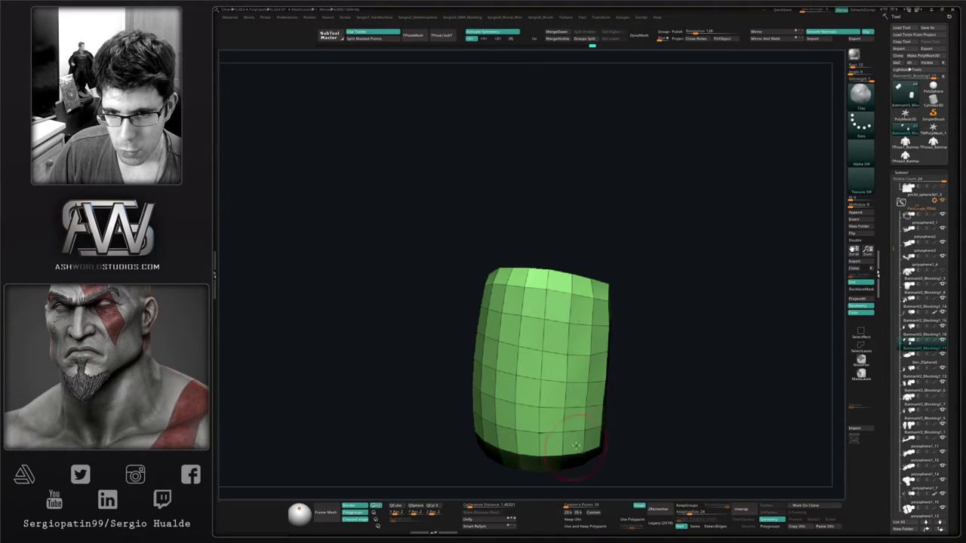
{"action": "mouse_move", "coordinate": [574, 366]}
{"action": "left_mouse_down", "text": "shift"}
{"action": "mouse_move", "coordinate": [569, 420]}
{"action": "mouse_move", "coordinate": [571, 358]}
{"action": "mouse_move", "coordinate": [561, 430]}
{"action": "left_mouse_up", "text": "shift"}
{"action": "key", "text": "b"}
{"action": "key", "text": "m"}
{"action": "key", "text": "v"}
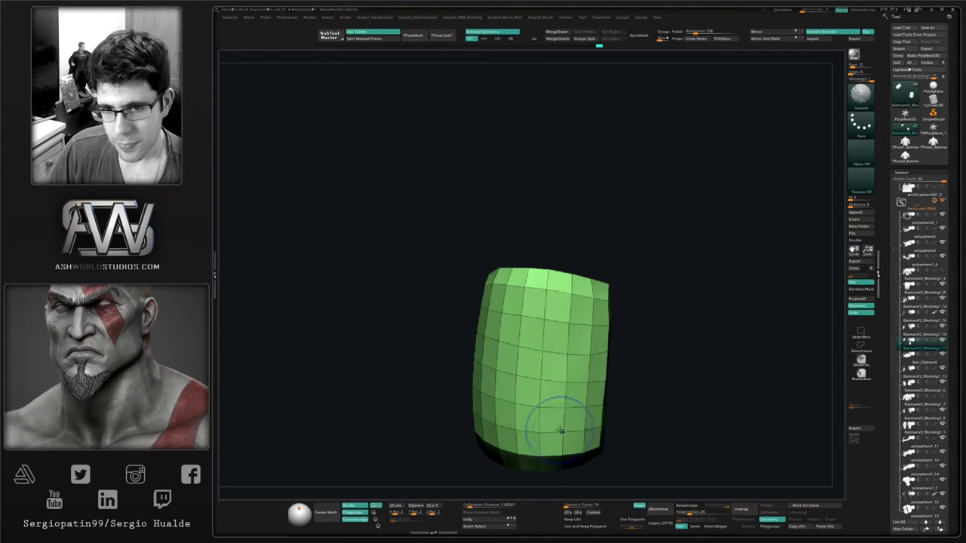
{"action": "right_click_drag", "start_coordinate": [608, 395], "coordinate": [588, 374]}
{"action": "left_click_drag", "start_coordinate": [588, 352], "coordinate": [589, 356], "text": "shift"}
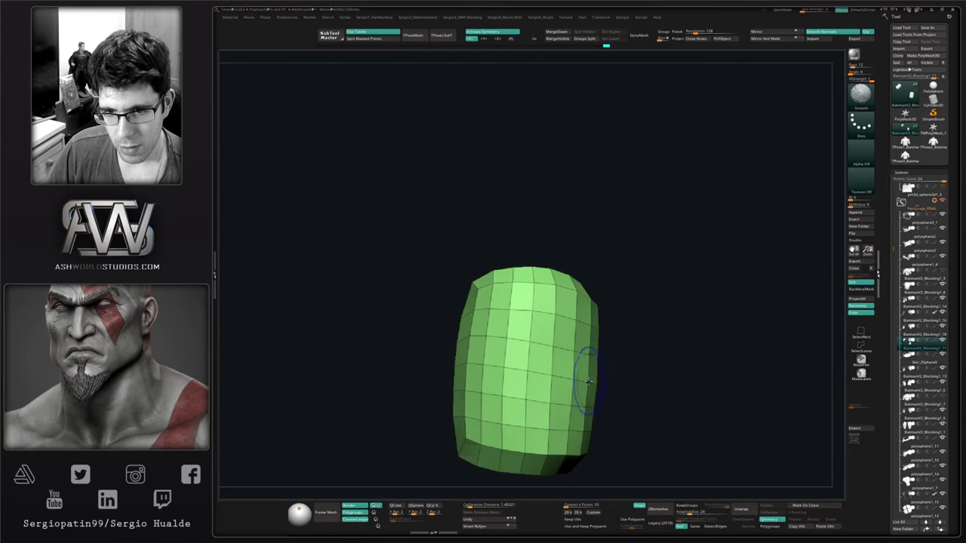
{"action": "right_click_drag", "start_coordinate": [579, 389], "coordinate": [555, 359]}
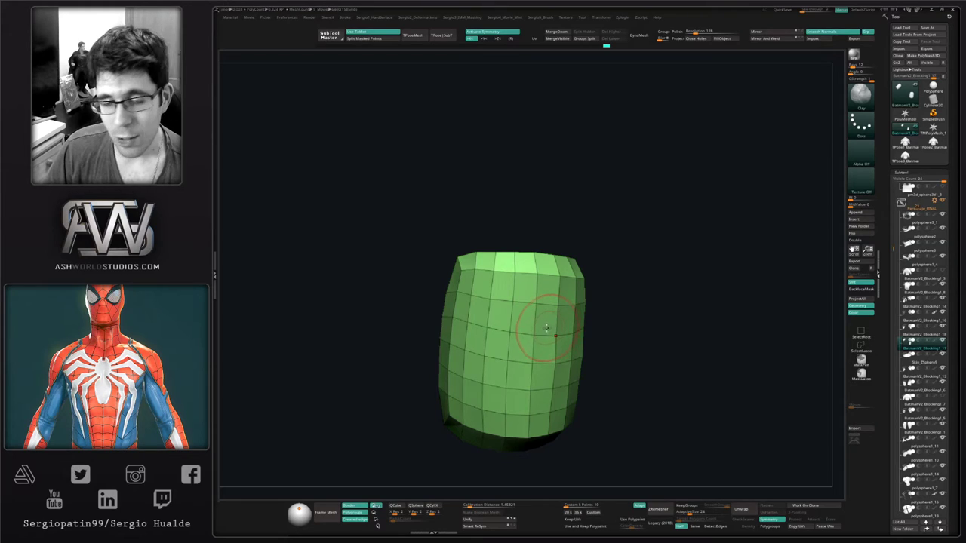
Adjust the points at the lower inner corner of the upper-arm plate with a smaller Move brush
{"action": "key", "text": "b"}
{"action": "key", "text": "m"}
{"action": "key", "text": "v"}
{"action": "mouse_move", "coordinate": [519, 384]}
{"action": "right_mouse_down"}
{"action": "mouse_move", "coordinate": [491, 404]}
{"action": "mouse_move", "coordinate": [505, 415]}
{"action": "right_mouse_up"}
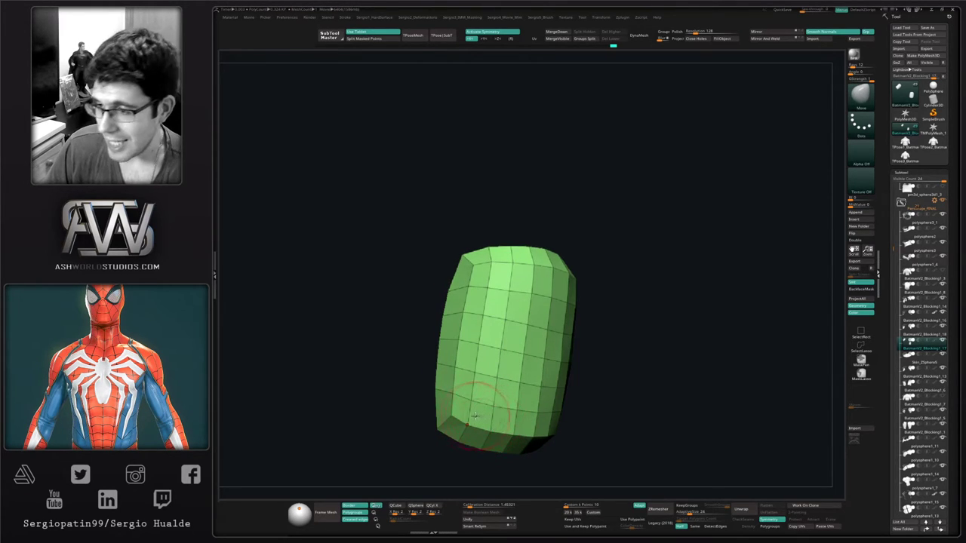
{"action": "right_click_drag", "start_coordinate": [495, 368], "coordinate": [476, 408]}
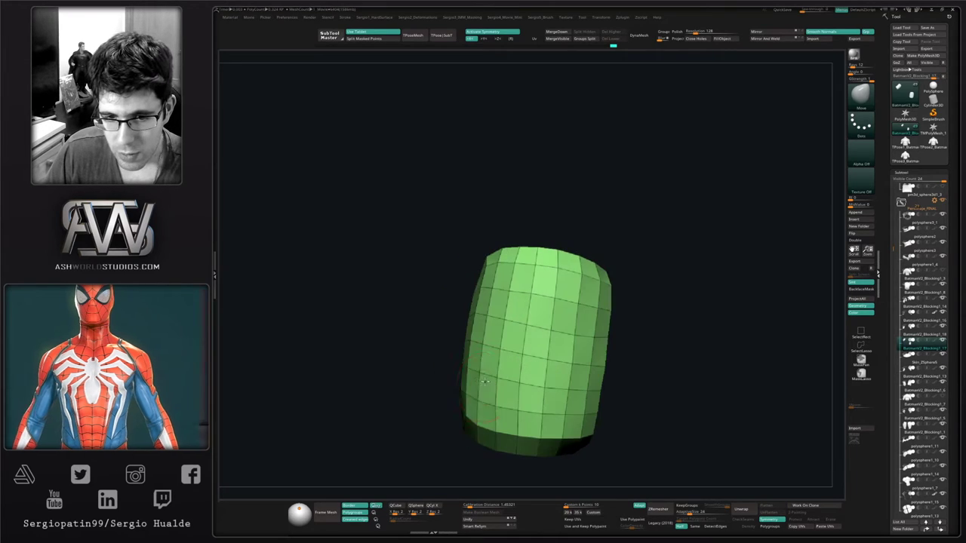
{"action": "key", "text": "s"}
{"action": "left_click_drag", "start_coordinate": [476, 408], "coordinate": [467, 408]}
{"action": "right_click_drag", "start_coordinate": [468, 408], "coordinate": [476, 419]}
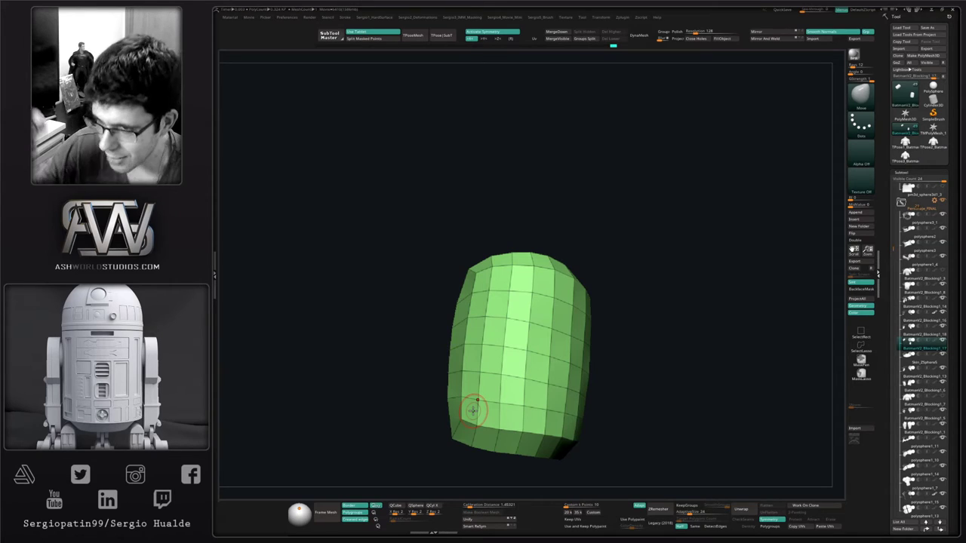
Reshape the opposite lower corner of the upper-arm plate with the Move brush and smooth its bottom rim
{"action": "right_click_drag", "start_coordinate": [684, 354], "coordinate": [592, 349]}
{"action": "right_click_drag", "start_coordinate": [571, 398], "coordinate": [559, 383]}
{"action": "left_click_drag", "start_coordinate": [566, 391], "coordinate": [569, 389]}
{"action": "right_click_drag", "start_coordinate": [569, 389], "coordinate": [542, 383]}
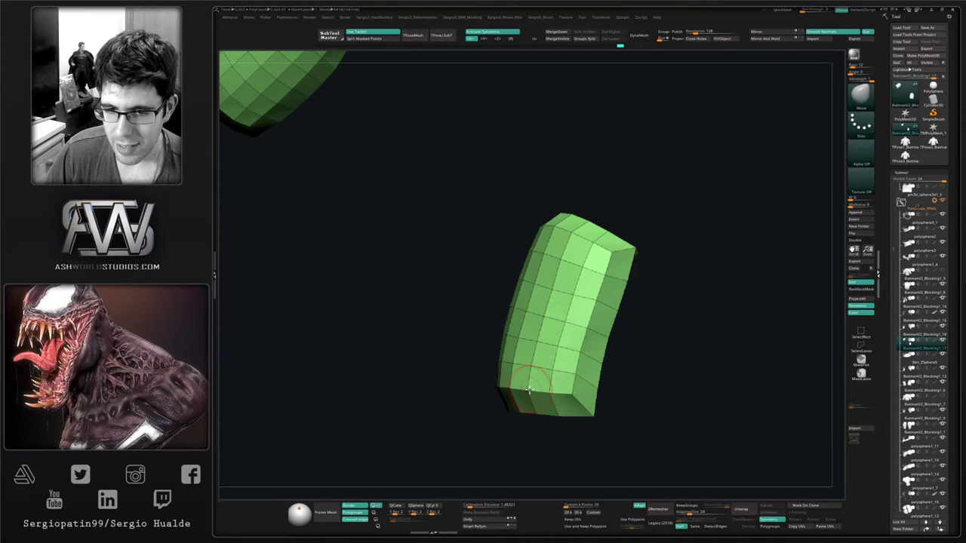
{"action": "right_click_drag", "start_coordinate": [518, 388], "coordinate": [514, 393]}
{"action": "left_click_drag", "start_coordinate": [533, 403], "coordinate": [539, 403], "text": "shift"}
{"action": "right_click_drag", "start_coordinate": [539, 403], "coordinate": [545, 381], "text": "ctrl"}
{"action": "mouse_move", "coordinate": [545, 381]}
{"action": "right_mouse_down"}
{"action": "mouse_move", "coordinate": [549, 371]}
{"action": "mouse_move", "coordinate": [547, 397]}
{"action": "mouse_move", "coordinate": [541, 389]}
{"action": "right_mouse_up"}
{"action": "right_click_drag", "start_coordinate": [555, 356], "coordinate": [564, 335]}
{"action": "right_click_drag", "start_coordinate": [564, 335], "coordinate": [561, 354], "text": "ctrl"}
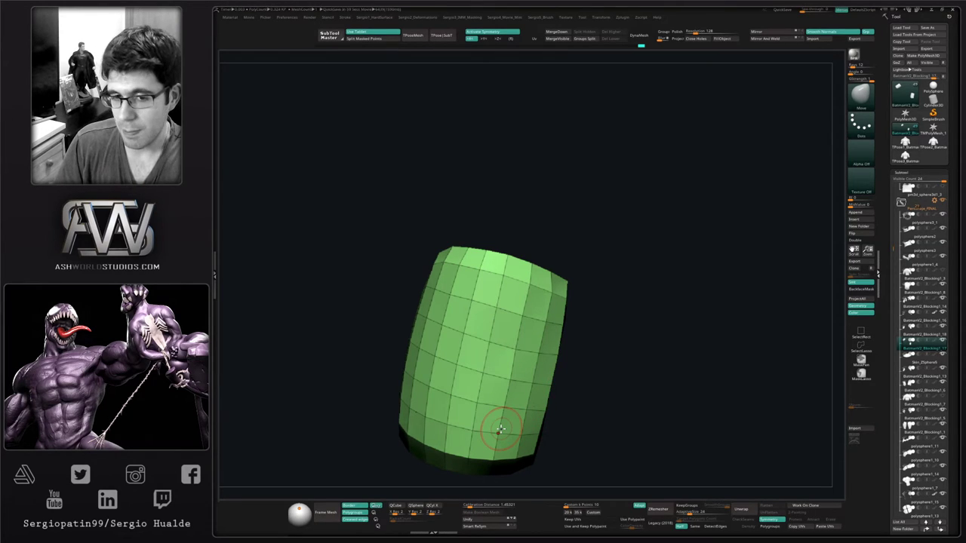
Refine the upper corner and side edge of the upper-arm plate with the Move brush
{"action": "left_click_drag", "start_coordinate": [613, 289], "coordinate": [578, 297]}
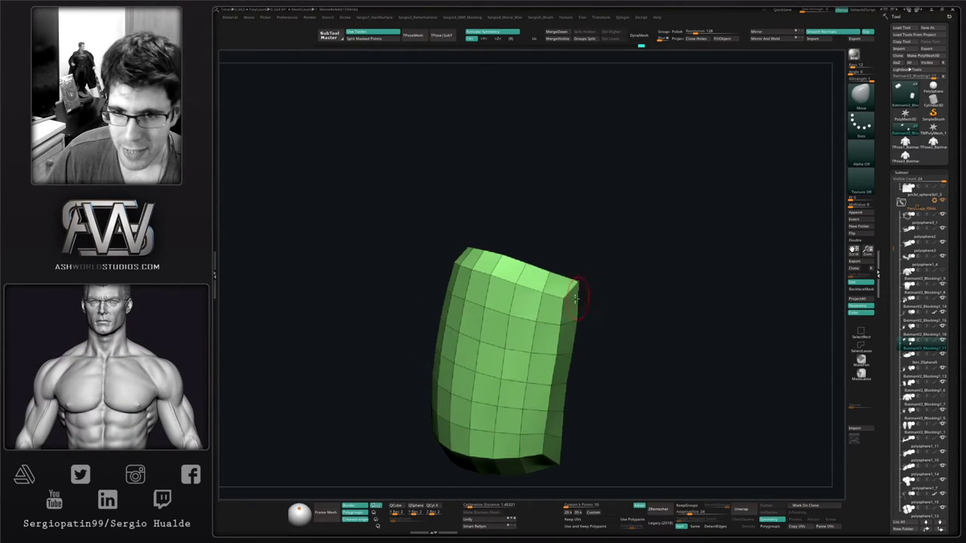
{"action": "left_click_drag", "start_coordinate": [574, 332], "coordinate": [549, 315]}
{"action": "right_click_drag", "start_coordinate": [548, 316], "coordinate": [560, 350]}
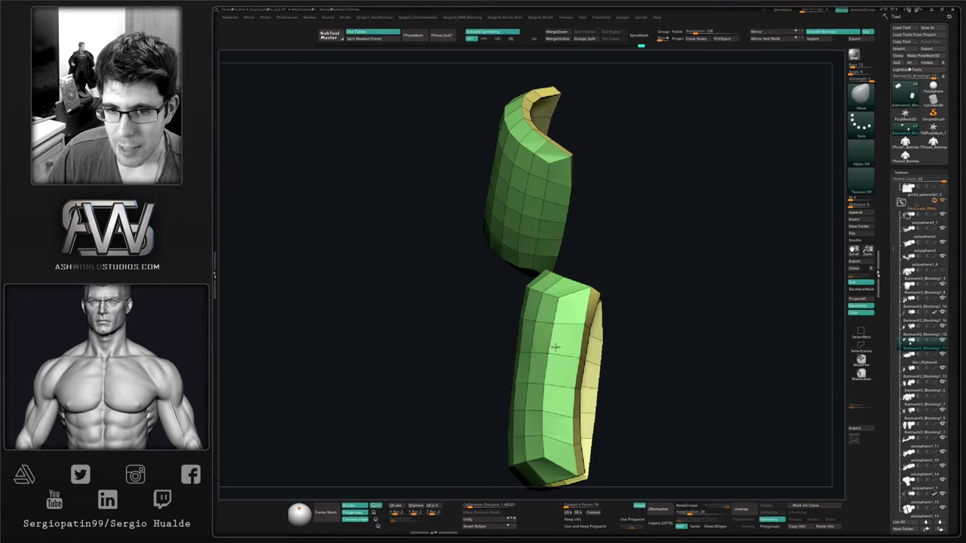
{"action": "mouse_move", "coordinate": [557, 407]}
{"action": "right_mouse_down"}
{"action": "mouse_move", "coordinate": [591, 405]}
{"action": "mouse_move", "coordinate": [535, 399]}
{"action": "mouse_move", "coordinate": [548, 398]}
{"action": "right_mouse_up"}
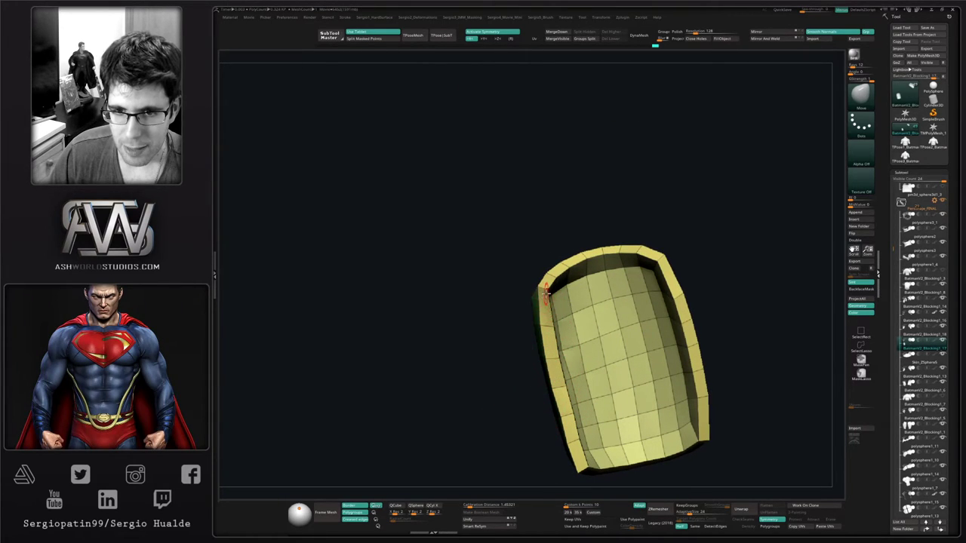
{"action": "right_click_drag", "start_coordinate": [560, 323], "coordinate": [588, 330]}
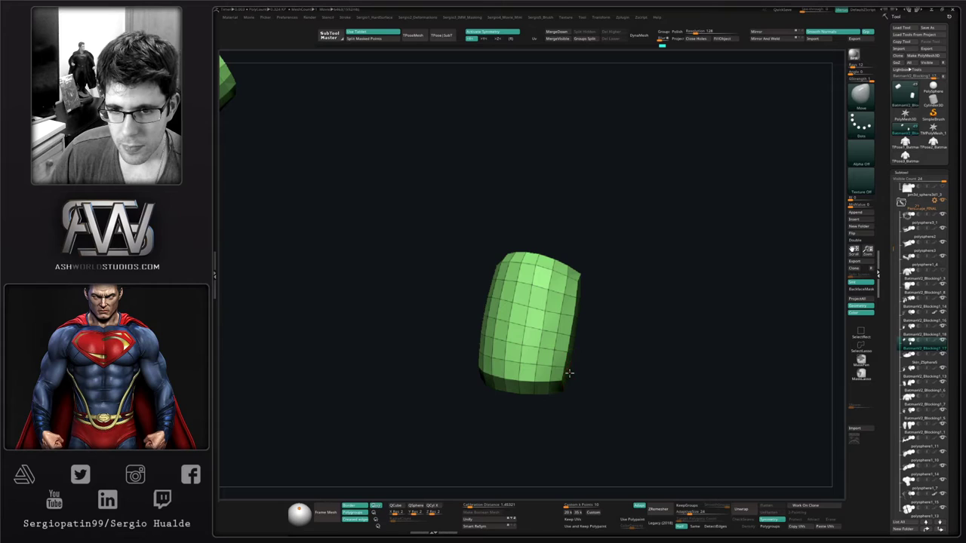
Using ZModeler's Crease action with the EdgeLoop Complete target, crease the outer and inner border loops of the upper-arm plate
{"action": "right_click_drag", "start_coordinate": [573, 372], "coordinate": [569, 350], "text": "ctrl"}
{"action": "key", "text": "space"}
{"action": "left_click", "coordinate": [528, 369]}
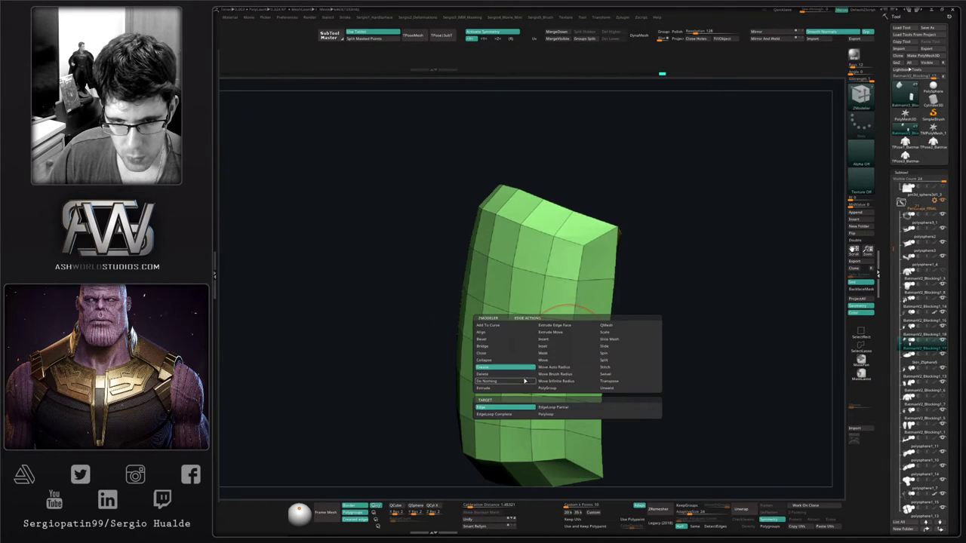
{"action": "left_click", "coordinate": [519, 415]}
{"action": "key", "text": "space"}
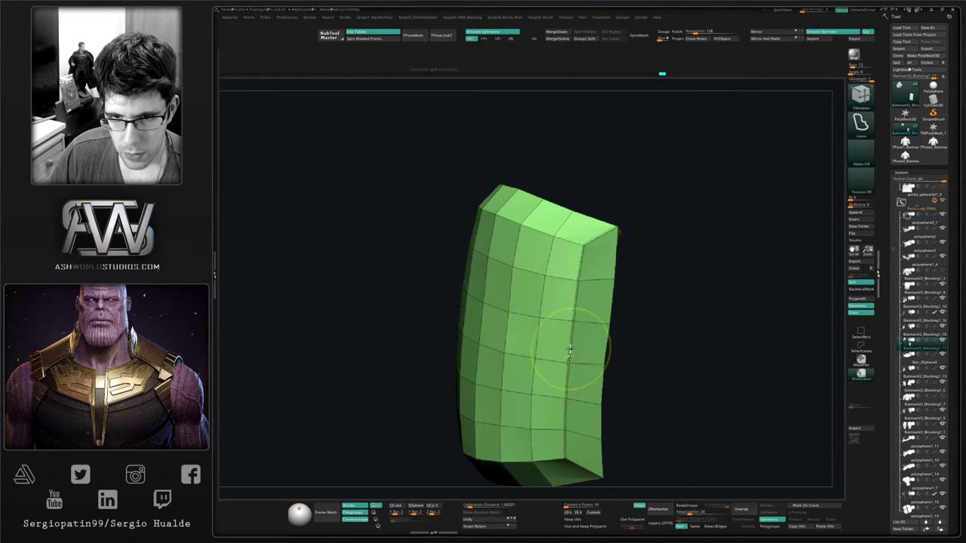
{"action": "left_click", "coordinate": [568, 241]}
{"action": "right_click_drag", "start_coordinate": [545, 290], "coordinate": [517, 323]}
{"action": "mouse_move", "coordinate": [631, 285]}
{"action": "right_mouse_down"}
{"action": "mouse_move", "coordinate": [613, 283]}
{"action": "mouse_move", "coordinate": [619, 261]}
{"action": "mouse_move", "coordinate": [557, 293]}
{"action": "right_mouse_up"}
{"action": "left_click", "coordinate": [625, 249]}
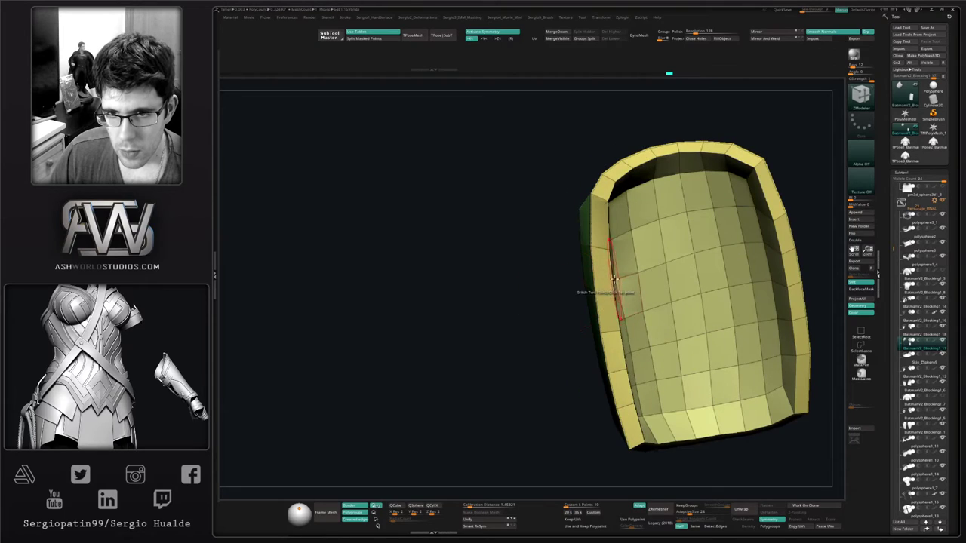
{"action": "right_click_drag", "start_coordinate": [615, 280], "coordinate": [610, 281]}
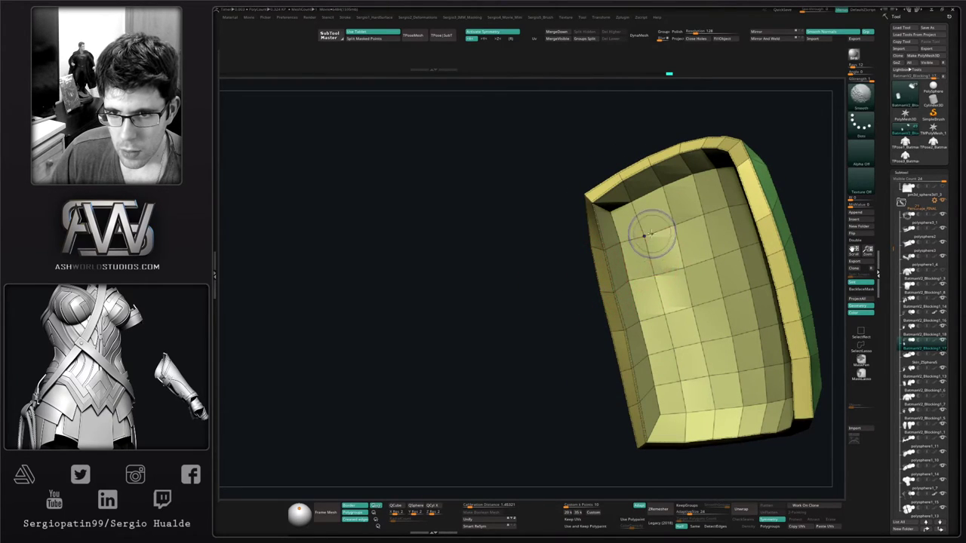
Preview the upper-arm plate subdivided and crease the short edges at its lower rim corners
{"action": "mouse_move", "coordinate": [676, 347]}
{"action": "right_mouse_down", "text": "ctrl"}
{"action": "mouse_move", "coordinate": [648, 255]}
{"action": "mouse_move", "coordinate": [689, 319]}
{"action": "mouse_move", "coordinate": [636, 334]}
{"action": "mouse_move", "coordinate": [636, 406]}
{"action": "mouse_move", "coordinate": [619, 340]}
{"action": "right_mouse_up", "text": "ctrl"}
{"action": "key", "text": "d"}
{"action": "mouse_move", "coordinate": [618, 339]}
{"action": "right_mouse_down", "text": "ctrl"}
{"action": "mouse_move", "coordinate": [614, 369]}
{"action": "mouse_move", "coordinate": [620, 324]}
{"action": "right_mouse_up", "text": "ctrl"}
{"action": "key", "text": "space"}
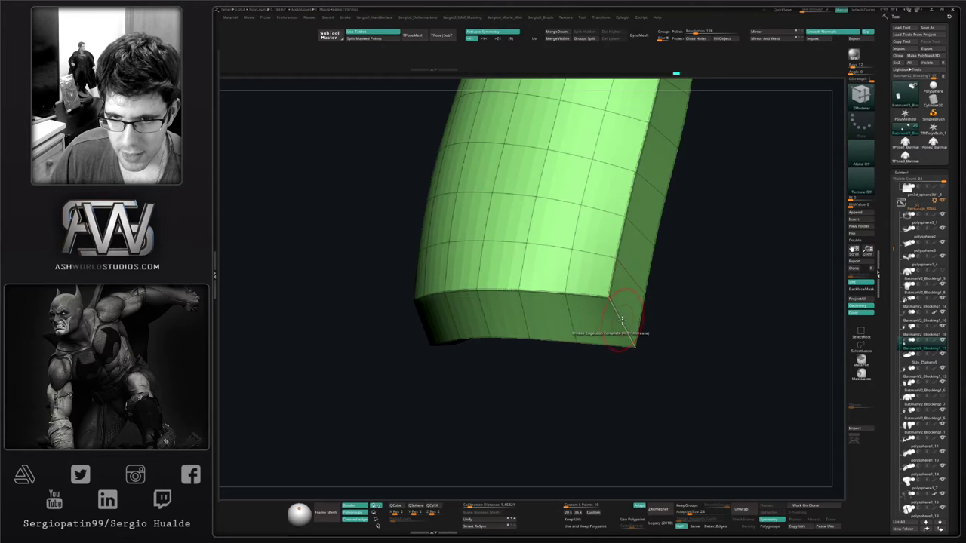
{"action": "right_click_drag", "start_coordinate": [622, 320], "coordinate": [626, 389]}
{"action": "right_click_drag", "start_coordinate": [626, 389], "coordinate": [631, 344], "text": "ctrl"}
{"action": "right_click_drag", "start_coordinate": [631, 344], "coordinate": [679, 359], "text": "ctrl"}
{"action": "left_click", "coordinate": [637, 341]}
{"action": "right_click_drag", "start_coordinate": [551, 345], "coordinate": [579, 309], "text": "ctrl"}
{"action": "left_click", "coordinate": [546, 317]}
Examine the upper-arm plate's inner rim with the wireframe hidden and shown, and turn off the subdivision preview
{"action": "mouse_move", "coordinate": [580, 309]}
{"action": "right_mouse_down"}
{"action": "mouse_move", "coordinate": [562, 326]}
{"action": "mouse_move", "coordinate": [592, 322]}
{"action": "mouse_move", "coordinate": [579, 309]}
{"action": "mouse_move", "coordinate": [596, 305]}
{"action": "right_mouse_up"}
{"action": "key", "text": "shift+f"}
{"action": "key", "text": "shift+f"}
{"action": "mouse_move", "coordinate": [565, 277]}
{"action": "right_mouse_down", "text": "ctrl"}
{"action": "mouse_move", "coordinate": [559, 313]}
{"action": "mouse_move", "coordinate": [531, 305]}
{"action": "right_mouse_up", "text": "ctrl"}
{"action": "key", "text": "space"}
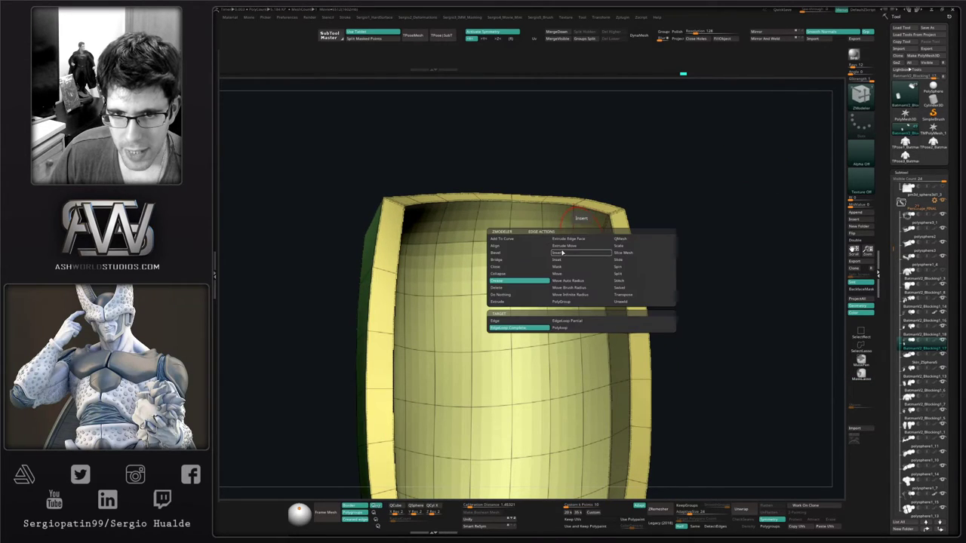
{"action": "key", "text": "shift+f"}
{"action": "mouse_move", "coordinate": [562, 263]}
{"action": "right_mouse_down"}
{"action": "mouse_move", "coordinate": [582, 247]}
{"action": "mouse_move", "coordinate": [521, 241]}
{"action": "right_mouse_up"}
{"action": "key", "text": "shift+d"}
{"action": "key", "text": "shift+f"}
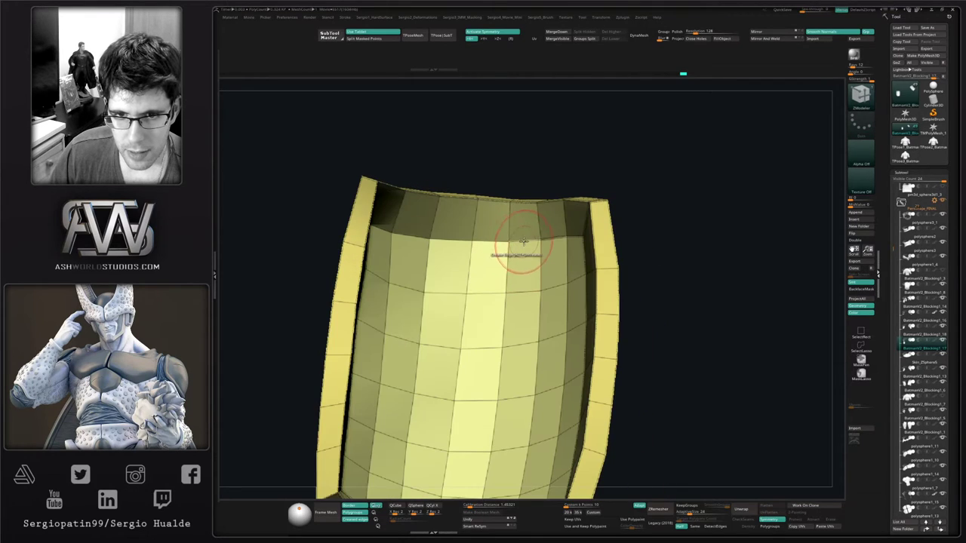
Select the neighbouring purple arm plate and isolate it with its polygon wireframe displayed
{"action": "right_click_drag", "start_coordinate": [407, 251], "coordinate": [379, 247]}
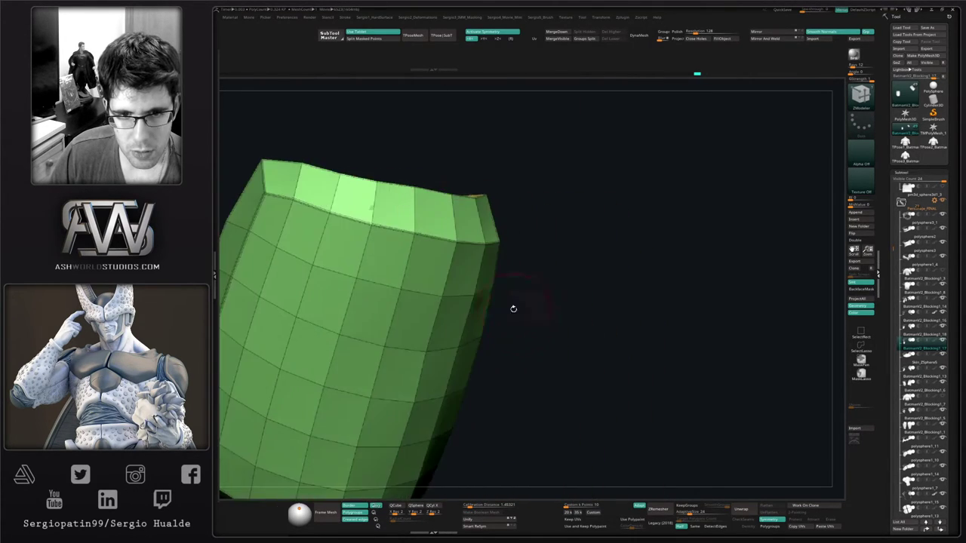
{"action": "right_click_drag", "start_coordinate": [511, 308], "coordinate": [490, 305]}
{"action": "key", "text": "alt+s"}
{"action": "left_click", "coordinate": [494, 304], "text": "alt"}
{"action": "right_click_drag", "start_coordinate": [490, 306], "coordinate": [490, 422], "text": "ctrl"}
{"action": "key", "text": "shift+f"}
{"action": "right_click_drag", "start_coordinate": [496, 324], "coordinate": [480, 420], "text": "ctrl"}
{"action": "key", "text": "alt+s"}
Try to crease the complete edge loop along the lower rim of the purple arm plate
{"action": "key", "text": "space"}
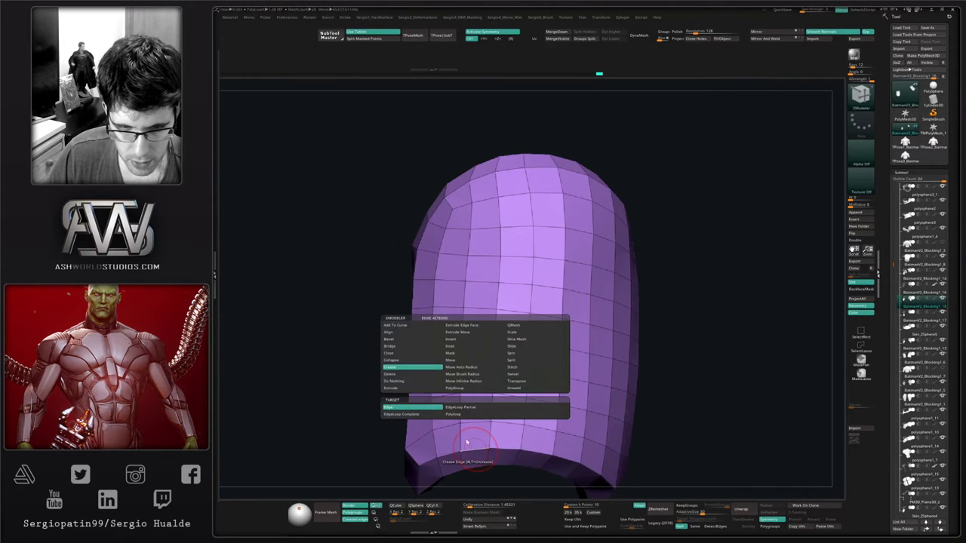
{"action": "left_click", "coordinate": [403, 414]}
{"action": "left_click", "coordinate": [471, 450]}
{"action": "right_click_drag", "start_coordinate": [462, 469], "coordinate": [506, 334], "text": "alt"}
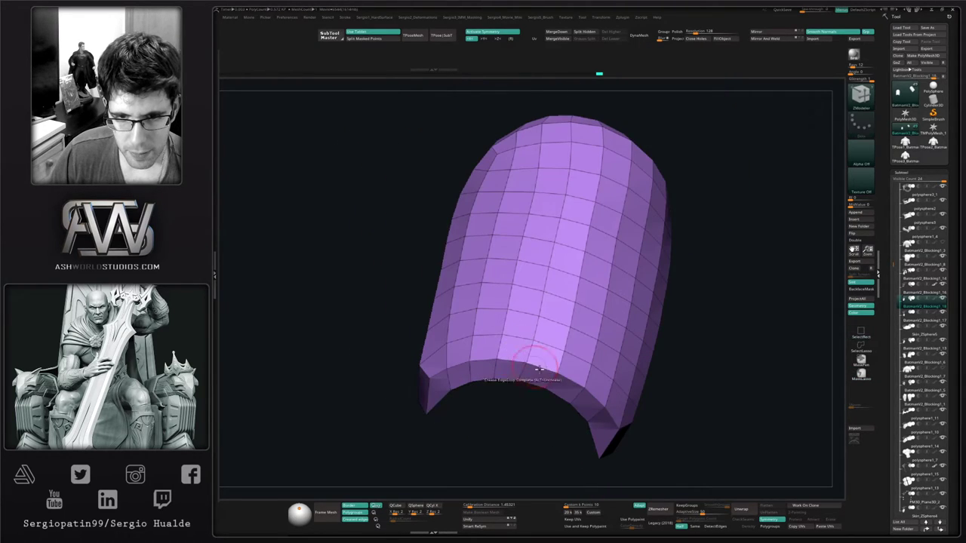
Hide the rim polygons along the purple plate's lower edge and corner, checking the hidden selection by inverting the visibility
{"action": "left_click_drag", "start_coordinate": [564, 403], "coordinate": [444, 374], "text": "ctrl+alt+shift"}
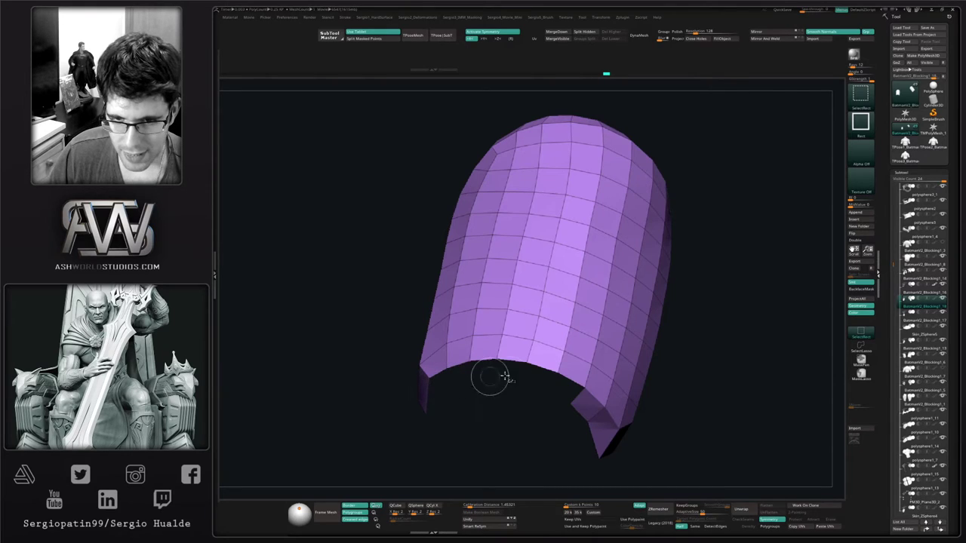
{"action": "left_click", "coordinate": [860, 347], "text": "ctrl+shift"}
{"action": "mouse_move", "coordinate": [627, 389]}
{"action": "right_mouse_down", "text": "alt"}
{"action": "mouse_move", "coordinate": [560, 305]}
{"action": "mouse_move", "coordinate": [578, 315]}
{"action": "mouse_move", "coordinate": [544, 335]}
{"action": "mouse_move", "coordinate": [556, 317]}
{"action": "right_mouse_up", "text": "alt"}
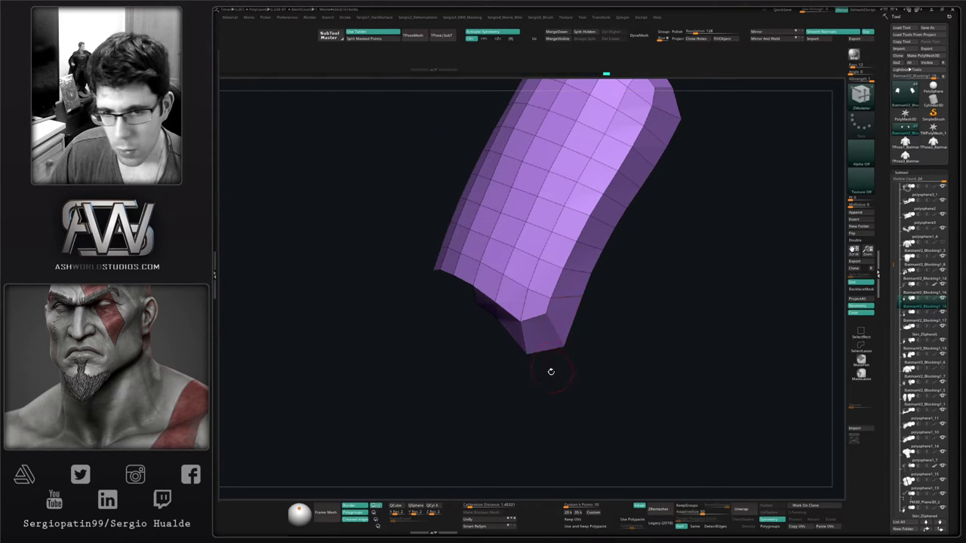
{"action": "left_click", "coordinate": [541, 335], "text": "ctrl+shift"}
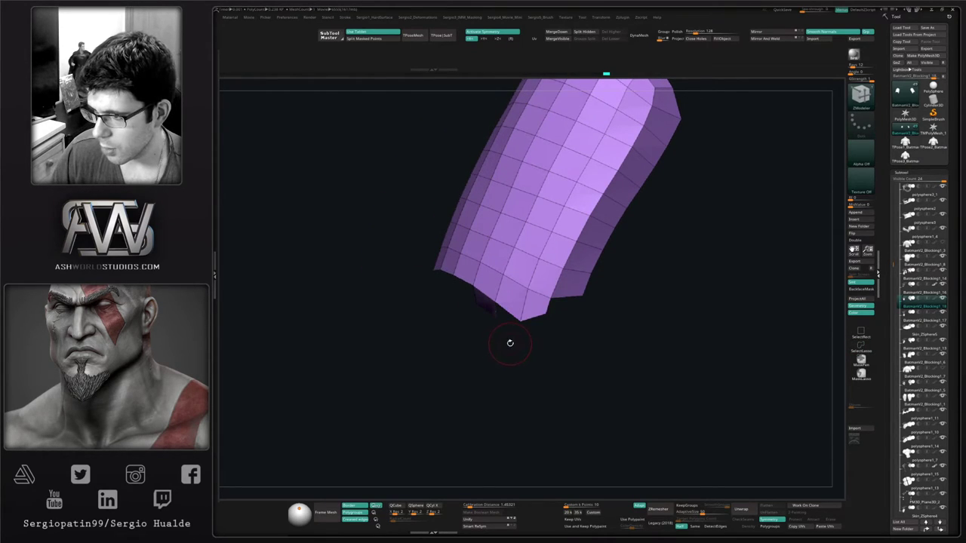
{"action": "right_click_drag", "start_coordinate": [519, 338], "coordinate": [511, 334]}
{"action": "left_click_drag", "start_coordinate": [511, 334], "coordinate": [467, 345], "text": "ctrl+shift"}
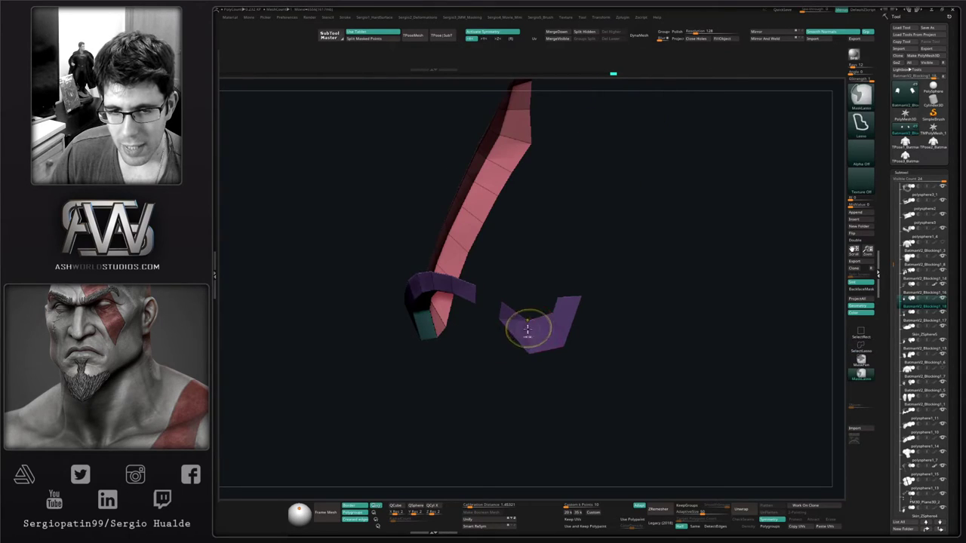
{"action": "key", "text": "ctrl+z"}
{"action": "left_click", "coordinate": [505, 315], "text": "ctrl+shift"}
{"action": "mouse_move", "coordinate": [537, 323]}
{"action": "right_mouse_down", "text": "alt"}
{"action": "mouse_move", "coordinate": [520, 367]}
{"action": "mouse_move", "coordinate": [483, 363]}
{"action": "right_mouse_up", "text": "alt"}
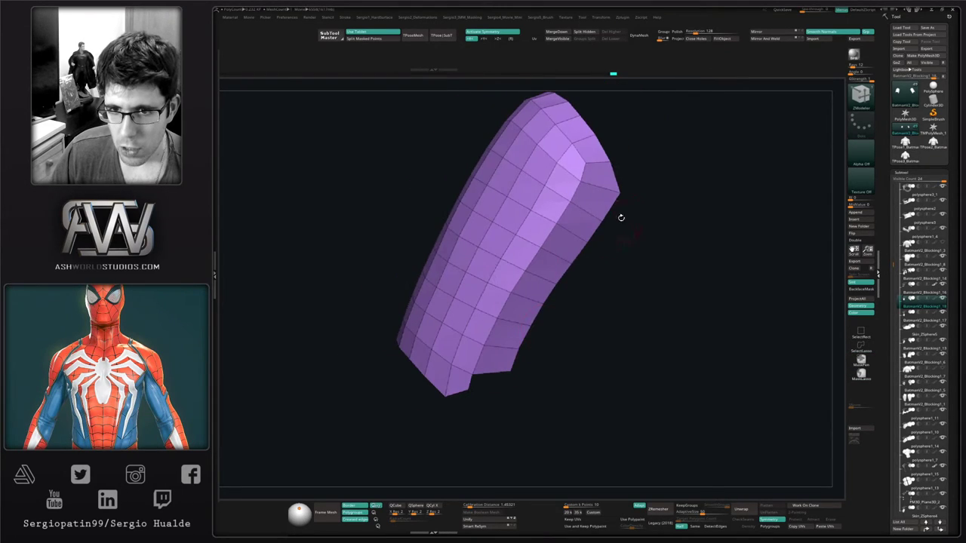
Hide the remaining rim polygons along the purple plate's sides and upper edge, leaving only its front surface displayed
{"action": "mouse_move", "coordinate": [635, 175]}
{"action": "left_mouse_down", "text": "ctrl+alt+shift"}
{"action": "mouse_move", "coordinate": [578, 240]}
{"action": "mouse_move", "coordinate": [498, 375]}
{"action": "mouse_move", "coordinate": [523, 394]}
{"action": "left_mouse_up", "text": "ctrl+alt+shift"}
{"action": "mouse_move", "coordinate": [614, 179]}
{"action": "right_mouse_down", "text": "alt"}
{"action": "mouse_move", "coordinate": [517, 305]}
{"action": "mouse_move", "coordinate": [513, 387]}
{"action": "mouse_move", "coordinate": [520, 336]}
{"action": "right_mouse_up", "text": "alt"}
{"action": "right_click_drag", "start_coordinate": [554, 222], "coordinate": [568, 246]}
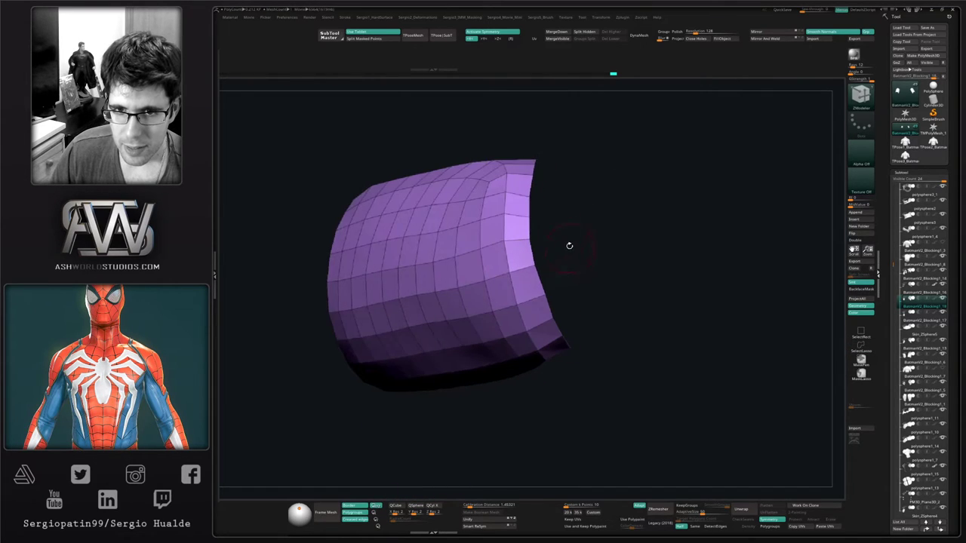
{"action": "mouse_move", "coordinate": [559, 146]}
{"action": "left_mouse_down", "text": "ctrl+alt+shift"}
{"action": "mouse_move", "coordinate": [538, 146]}
{"action": "mouse_move", "coordinate": [520, 263]}
{"action": "mouse_move", "coordinate": [595, 340]}
{"action": "left_mouse_up", "text": "ctrl+alt+shift"}
{"action": "mouse_move", "coordinate": [544, 309]}
{"action": "right_mouse_down", "text": "alt"}
{"action": "mouse_move", "coordinate": [556, 354]}
{"action": "mouse_move", "coordinate": [500, 325]}
{"action": "right_mouse_up", "text": "alt"}
{"action": "mouse_move", "coordinate": [484, 270]}
{"action": "right_mouse_down", "text": "alt"}
{"action": "mouse_move", "coordinate": [538, 353]}
{"action": "mouse_move", "coordinate": [435, 264]}
{"action": "right_mouse_up", "text": "alt"}
{"action": "mouse_move", "coordinate": [378, 205]}
{"action": "left_mouse_down", "text": "ctrl+alt+shift"}
{"action": "mouse_move", "coordinate": [368, 231]}
{"action": "mouse_move", "coordinate": [501, 271]}
{"action": "mouse_move", "coordinate": [557, 206]}
{"action": "left_mouse_up", "text": "ctrl+alt+shift"}
{"action": "mouse_move", "coordinate": [572, 313]}
{"action": "right_mouse_down", "text": "alt"}
{"action": "mouse_move", "coordinate": [565, 283]}
{"action": "mouse_move", "coordinate": [521, 359]}
{"action": "mouse_move", "coordinate": [539, 403]}
{"action": "mouse_move", "coordinate": [520, 302]}
{"action": "right_mouse_up", "text": "alt"}
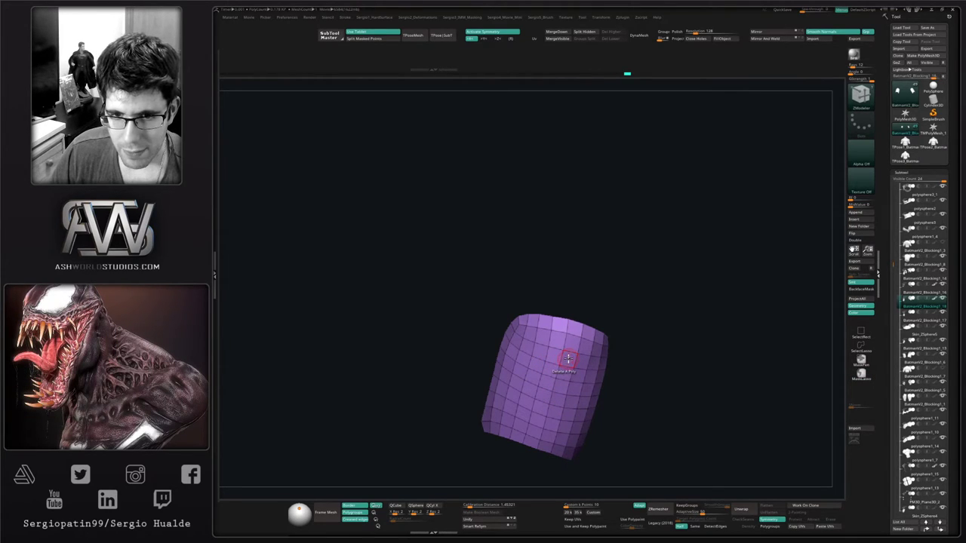
Bring back the purple plate's hidden rim and inner faces, with the border of the front surface creased
{"action": "key", "text": "ctrl+z"}
{"action": "right_click_drag", "start_coordinate": [569, 360], "coordinate": [524, 336]}
{"action": "right_click_drag", "start_coordinate": [596, 316], "coordinate": [521, 291], "text": "ctrl"}
{"action": "right_click_drag", "start_coordinate": [521, 290], "coordinate": [532, 346], "text": "alt"}
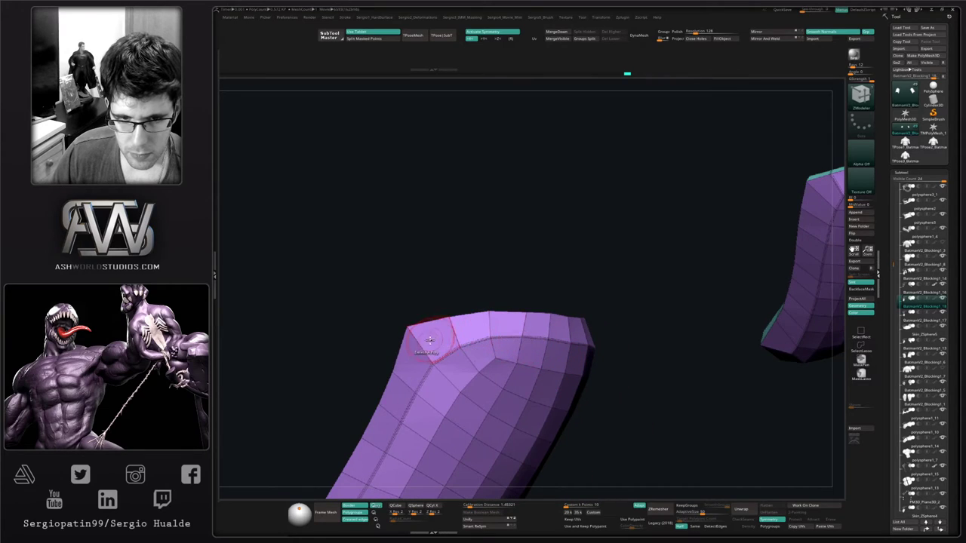
{"action": "mouse_move", "coordinate": [421, 343]}
{"action": "right_mouse_down"}
{"action": "mouse_move", "coordinate": [474, 362]}
{"action": "mouse_move", "coordinate": [523, 319]}
{"action": "mouse_move", "coordinate": [604, 332]}
{"action": "mouse_move", "coordinate": [492, 309]}
{"action": "right_mouse_up"}
{"action": "key", "text": "ctrl+z"}
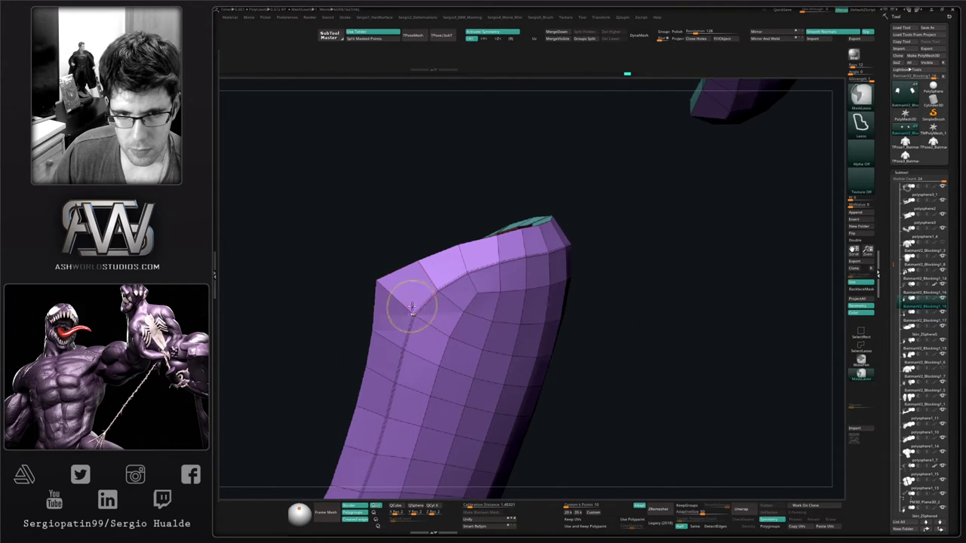
Set the ZModeler crease target to a single Edge and crease the short rim edge at the purple plate's upper corner
{"action": "key", "text": "space"}
{"action": "left_click", "coordinate": [347, 386]}
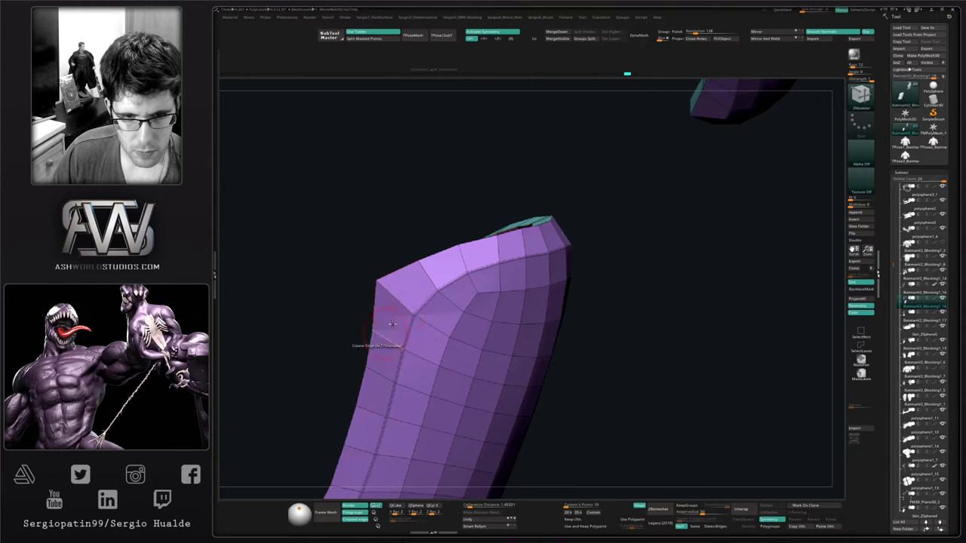
{"action": "mouse_move", "coordinate": [398, 300]}
{"action": "right_mouse_down"}
{"action": "mouse_move", "coordinate": [416, 293]}
{"action": "mouse_move", "coordinate": [411, 304]}
{"action": "mouse_move", "coordinate": [424, 282]}
{"action": "mouse_move", "coordinate": [464, 292]}
{"action": "mouse_move", "coordinate": [495, 261]}
{"action": "mouse_move", "coordinate": [553, 250]}
{"action": "mouse_move", "coordinate": [516, 264]}
{"action": "mouse_move", "coordinate": [547, 313]}
{"action": "mouse_move", "coordinate": [571, 329]}
{"action": "mouse_move", "coordinate": [564, 198]}
{"action": "mouse_move", "coordinate": [617, 323]}
{"action": "mouse_move", "coordinate": [619, 375]}
{"action": "mouse_move", "coordinate": [665, 347]}
{"action": "right_mouse_up"}
{"action": "left_click", "coordinate": [385, 284]}
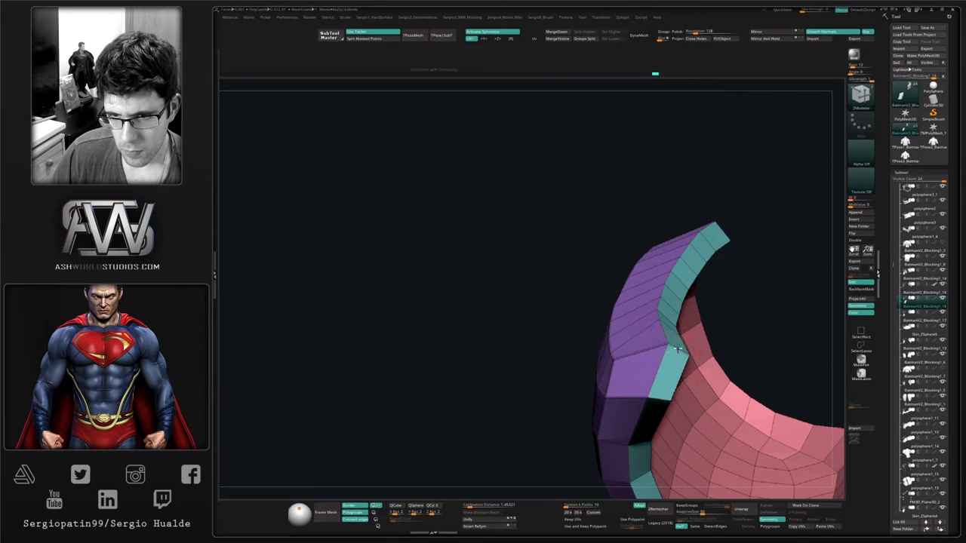
Crease the remaining short corner edges on the inner side and rim thickness of the purple plate
{"action": "right_click_drag", "start_coordinate": [658, 396], "coordinate": [710, 380]}
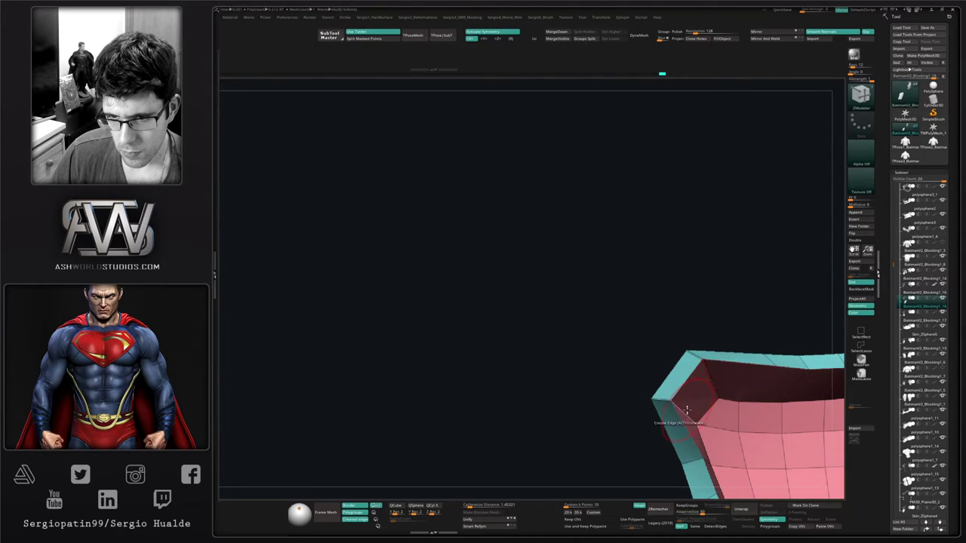
{"action": "right_click_drag", "start_coordinate": [685, 412], "coordinate": [643, 301]}
{"action": "mouse_move", "coordinate": [584, 390]}
{"action": "right_mouse_down", "text": "alt"}
{"action": "mouse_move", "coordinate": [657, 295]}
{"action": "mouse_move", "coordinate": [599, 289]}
{"action": "mouse_move", "coordinate": [662, 252]}
{"action": "mouse_move", "coordinate": [587, 327]}
{"action": "mouse_move", "coordinate": [597, 325]}
{"action": "mouse_move", "coordinate": [586, 277]}
{"action": "right_mouse_up", "text": "alt"}
{"action": "right_click_drag", "start_coordinate": [545, 386], "coordinate": [558, 361]}
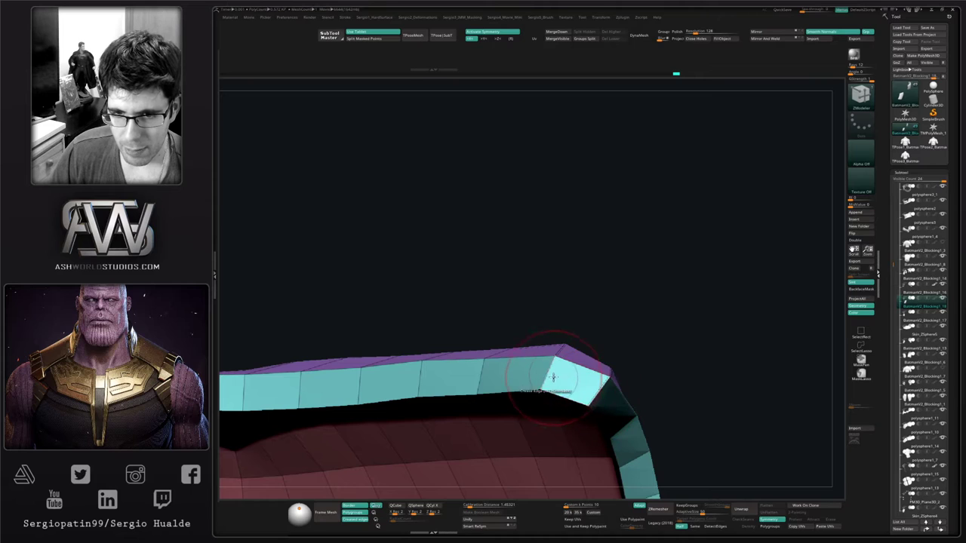
{"action": "mouse_move", "coordinate": [574, 400]}
{"action": "right_mouse_down"}
{"action": "mouse_move", "coordinate": [587, 260]}
{"action": "mouse_move", "coordinate": [555, 267]}
{"action": "right_mouse_up"}
Reposition the rim points at the end corners of the purple plate with the Move brush
{"action": "key", "text": "b"}
{"action": "key", "text": "m"}
{"action": "key", "text": "v"}
{"action": "left_click_drag", "start_coordinate": [604, 225], "coordinate": [626, 230]}
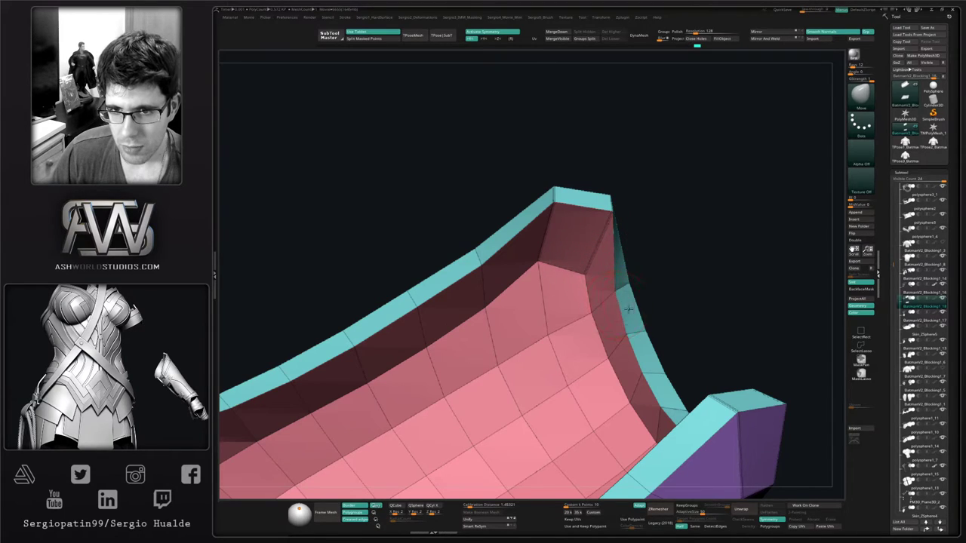
{"action": "right_click_drag", "start_coordinate": [628, 308], "coordinate": [567, 265]}
{"action": "left_click_drag", "start_coordinate": [586, 266], "coordinate": [589, 265]}
{"action": "mouse_move", "coordinate": [589, 266]}
{"action": "right_mouse_down"}
{"action": "mouse_move", "coordinate": [651, 254]}
{"action": "mouse_move", "coordinate": [606, 271]}
{"action": "right_mouse_up"}
{"action": "right_click_drag", "start_coordinate": [536, 258], "coordinate": [571, 267]}
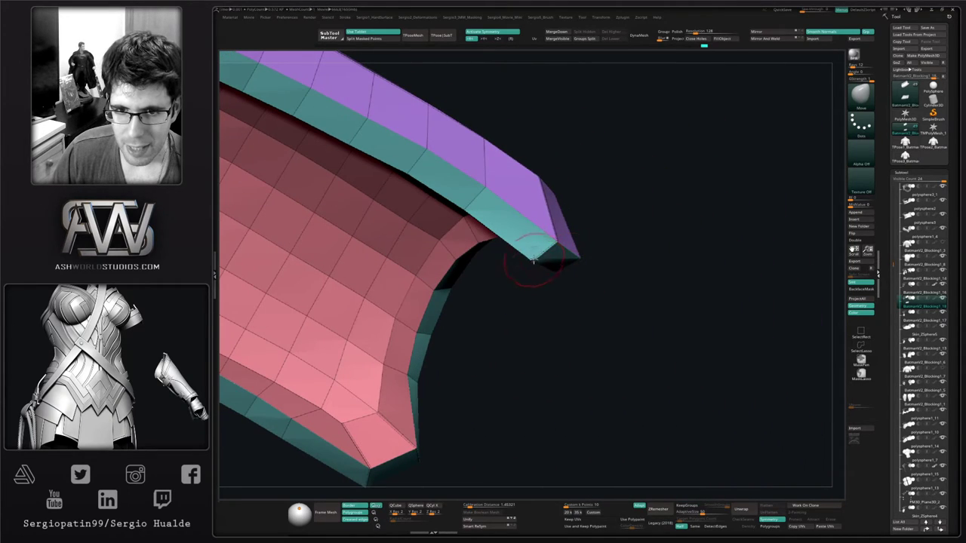
{"action": "mouse_move", "coordinate": [550, 300]}
{"action": "right_mouse_down", "text": "ctrl"}
{"action": "mouse_move", "coordinate": [533, 291]}
{"action": "mouse_move", "coordinate": [528, 333]}
{"action": "mouse_move", "coordinate": [535, 301]}
{"action": "right_mouse_up", "text": "ctrl"}
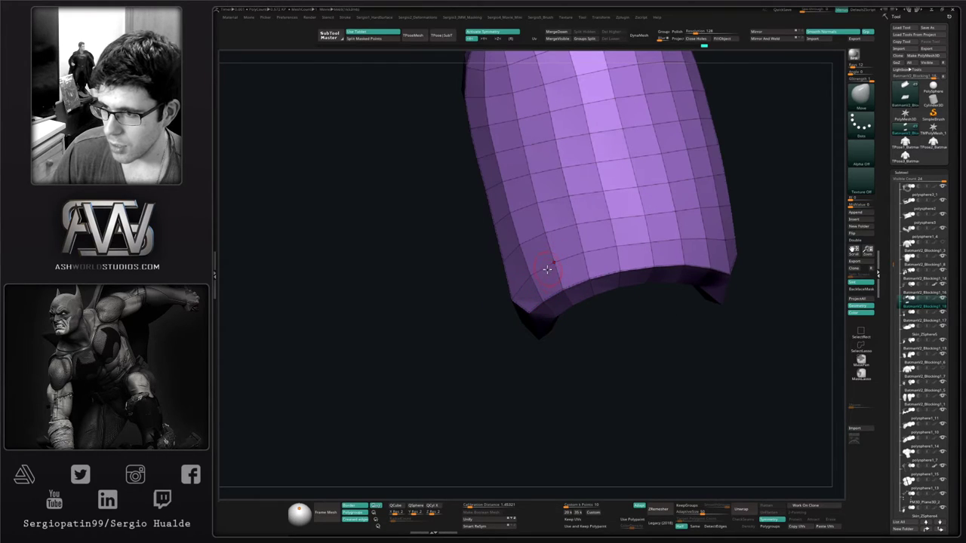
Inspect the purple upper-arm plate's rim and end corners, both isolated and together with the surrounding suit parts
{"action": "right_click_drag", "start_coordinate": [547, 262], "coordinate": [563, 408]}
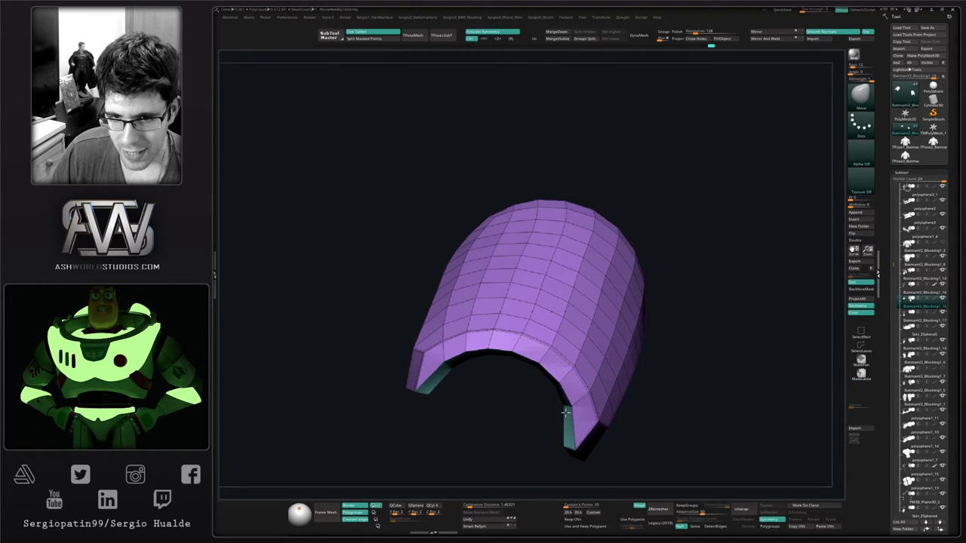
{"action": "mouse_move", "coordinate": [561, 444]}
{"action": "right_mouse_down", "text": "ctrl"}
{"action": "mouse_move", "coordinate": [549, 348]}
{"action": "mouse_move", "coordinate": [562, 345]}
{"action": "mouse_move", "coordinate": [526, 339]}
{"action": "mouse_move", "coordinate": [589, 360]}
{"action": "mouse_move", "coordinate": [644, 260]}
{"action": "mouse_move", "coordinate": [580, 313]}
{"action": "mouse_move", "coordinate": [616, 306]}
{"action": "right_mouse_up", "text": "ctrl"}
{"action": "key", "text": "shift+s"}
{"action": "key", "text": "shift+s"}
{"action": "key", "text": "shift+s"}
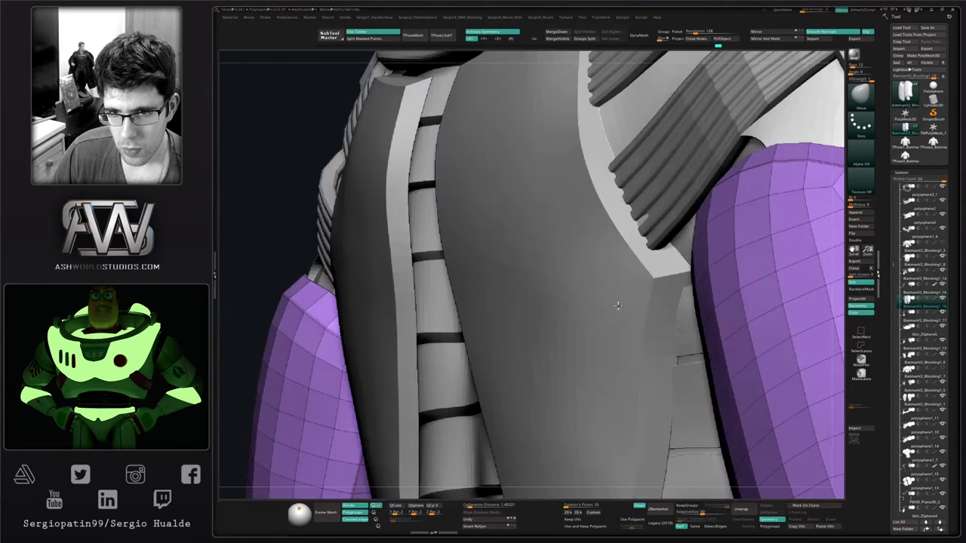
{"action": "key", "text": "shift+s"}
{"action": "right_click_drag", "start_coordinate": [562, 337], "coordinate": [667, 243], "text": "alt"}
{"action": "right_click_drag", "start_coordinate": [527, 316], "coordinate": [567, 294], "text": "ctrl"}
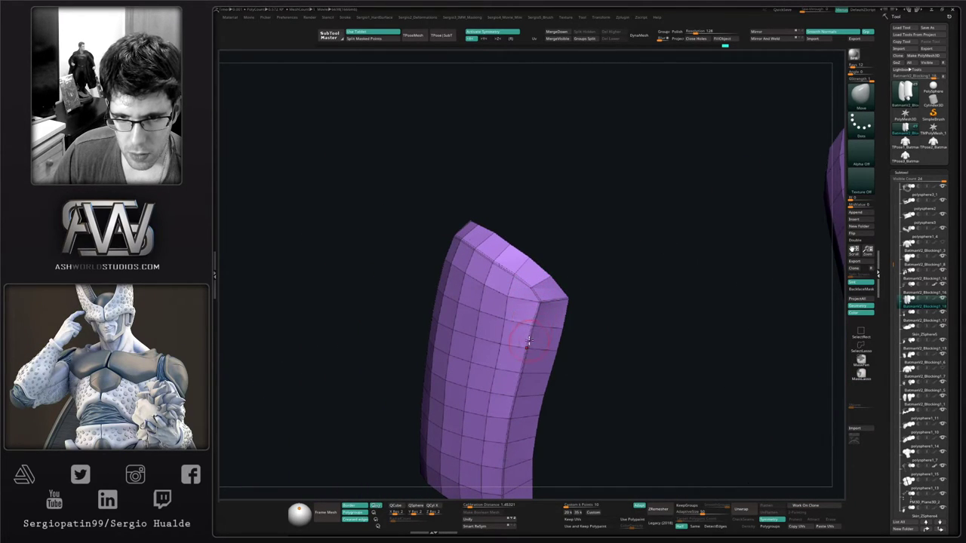
Set the ZModeler crease target to EdgeLoop Complete and crease the edge loop along the purple plate's inner rim
{"action": "mouse_move", "coordinate": [528, 341]}
{"action": "right_mouse_down"}
{"action": "mouse_move", "coordinate": [494, 306]}
{"action": "mouse_move", "coordinate": [555, 327]}
{"action": "mouse_move", "coordinate": [527, 343]}
{"action": "mouse_move", "coordinate": [483, 332]}
{"action": "mouse_move", "coordinate": [510, 341]}
{"action": "mouse_move", "coordinate": [525, 394]}
{"action": "mouse_move", "coordinate": [517, 364]}
{"action": "mouse_move", "coordinate": [496, 403]}
{"action": "mouse_move", "coordinate": [482, 336]}
{"action": "mouse_move", "coordinate": [484, 348]}
{"action": "right_mouse_up"}
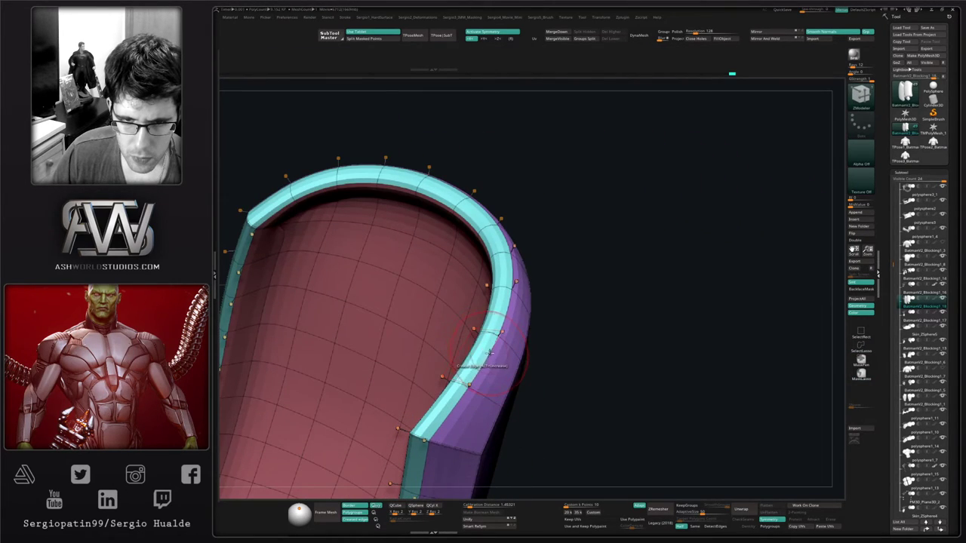
{"action": "key", "text": "space"}
{"action": "left_click", "coordinate": [445, 415]}
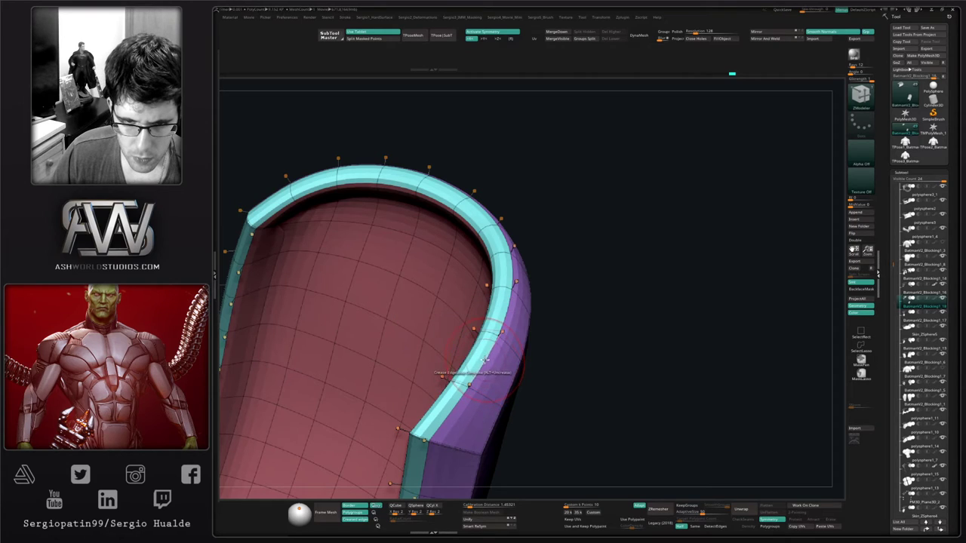
{"action": "right_click_drag", "start_coordinate": [484, 361], "coordinate": [442, 365]}
{"action": "left_click", "coordinate": [441, 359]}
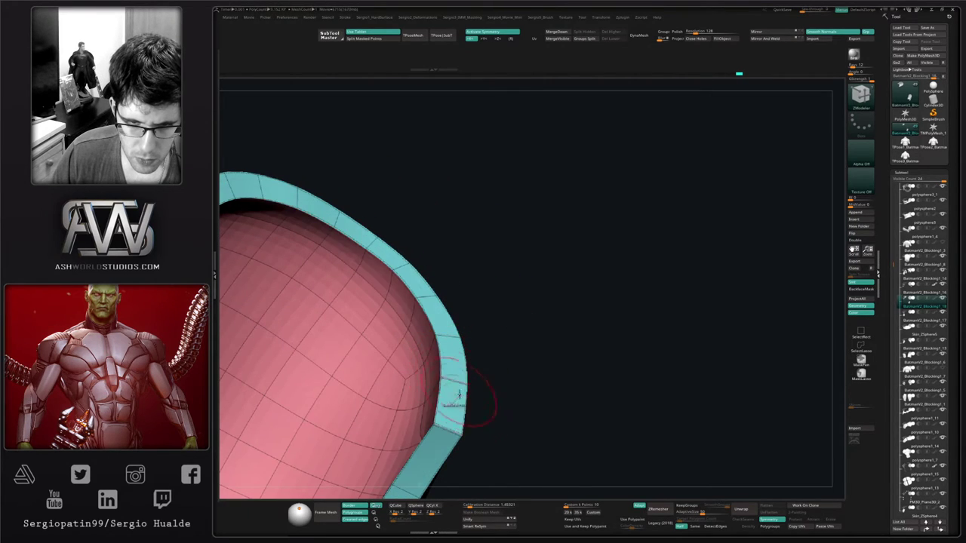
Hide the polygon wireframe and nudge the edge of the rear upper-arm plate beside the ribbed bands with the Move brush
{"action": "mouse_move", "coordinate": [478, 403]}
{"action": "right_mouse_down", "text": "ctrl"}
{"action": "mouse_move", "coordinate": [482, 370]}
{"action": "mouse_move", "coordinate": [506, 422]}
{"action": "mouse_move", "coordinate": [491, 393]}
{"action": "mouse_move", "coordinate": [521, 319]}
{"action": "mouse_move", "coordinate": [506, 317]}
{"action": "mouse_move", "coordinate": [513, 329]}
{"action": "mouse_move", "coordinate": [561, 346]}
{"action": "mouse_move", "coordinate": [554, 317]}
{"action": "mouse_move", "coordinate": [573, 313]}
{"action": "mouse_move", "coordinate": [550, 295]}
{"action": "mouse_move", "coordinate": [463, 302]}
{"action": "mouse_move", "coordinate": [468, 277]}
{"action": "right_mouse_up", "text": "ctrl"}
{"action": "key", "text": "shift+f"}
{"action": "key", "text": "b"}
{"action": "key", "text": "m"}
{"action": "key", "text": "v"}
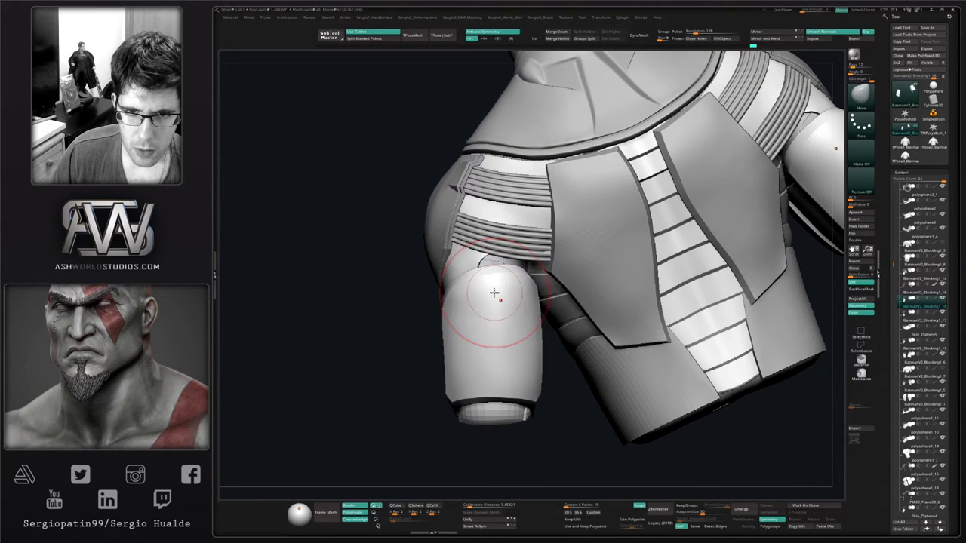
{"action": "right_click_drag", "start_coordinate": [487, 294], "coordinate": [484, 292]}
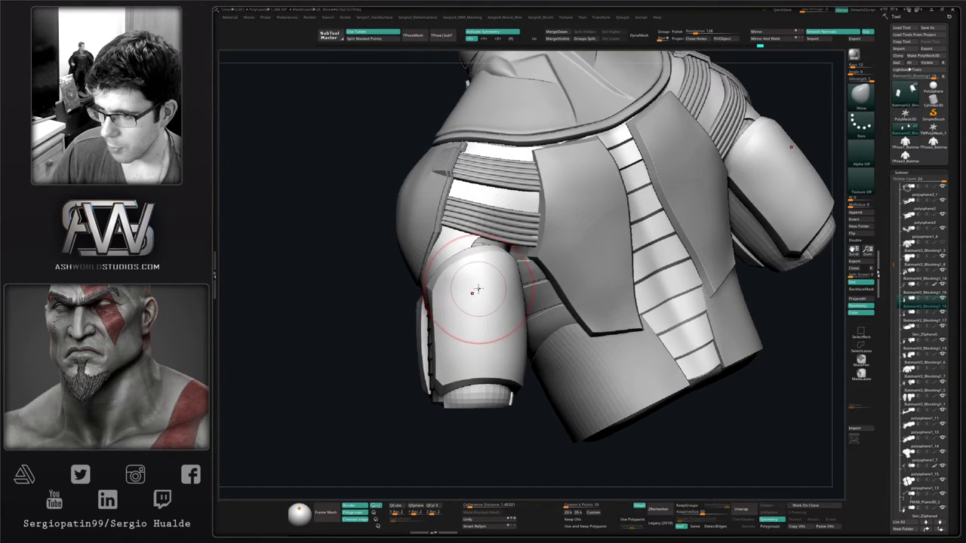
{"action": "right_click_drag", "start_coordinate": [466, 290], "coordinate": [501, 299]}
{"action": "right_click_drag", "start_coordinate": [437, 306], "coordinate": [487, 308]}
{"action": "key", "text": "s"}
{"action": "left_click_drag", "start_coordinate": [441, 310], "coordinate": [433, 310]}
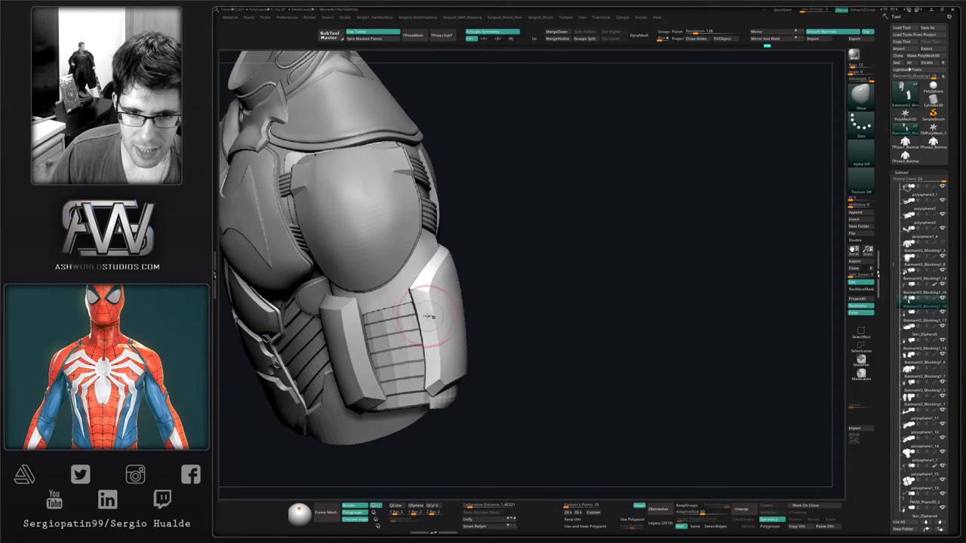
Adjust the lower part of the rear upper-arm plate's edge with the Move brush at a new brush size
{"action": "right_click_drag", "start_coordinate": [428, 317], "coordinate": [472, 302]}
{"action": "key", "text": "s"}
{"action": "left_click_drag", "start_coordinate": [420, 368], "coordinate": [426, 368]}
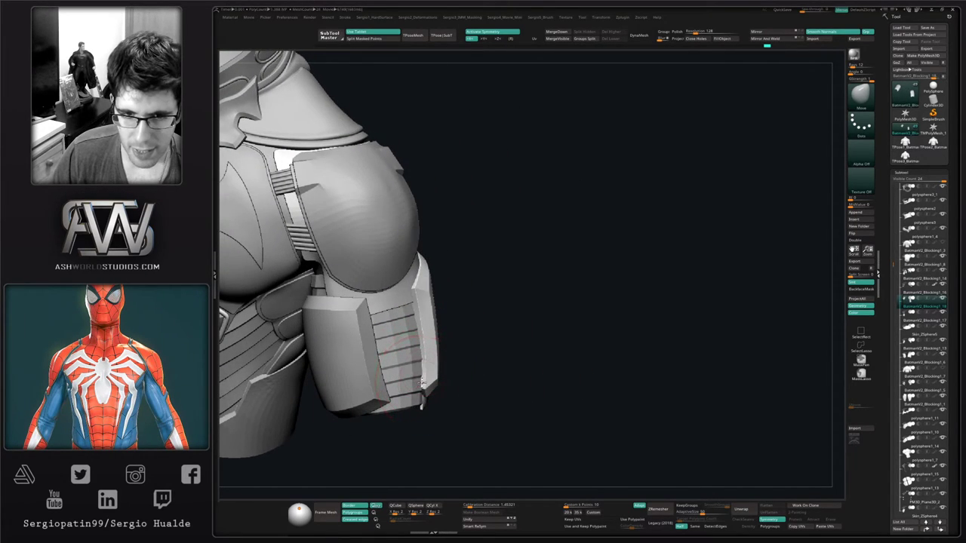
{"action": "right_click_drag", "start_coordinate": [421, 383], "coordinate": [432, 338]}
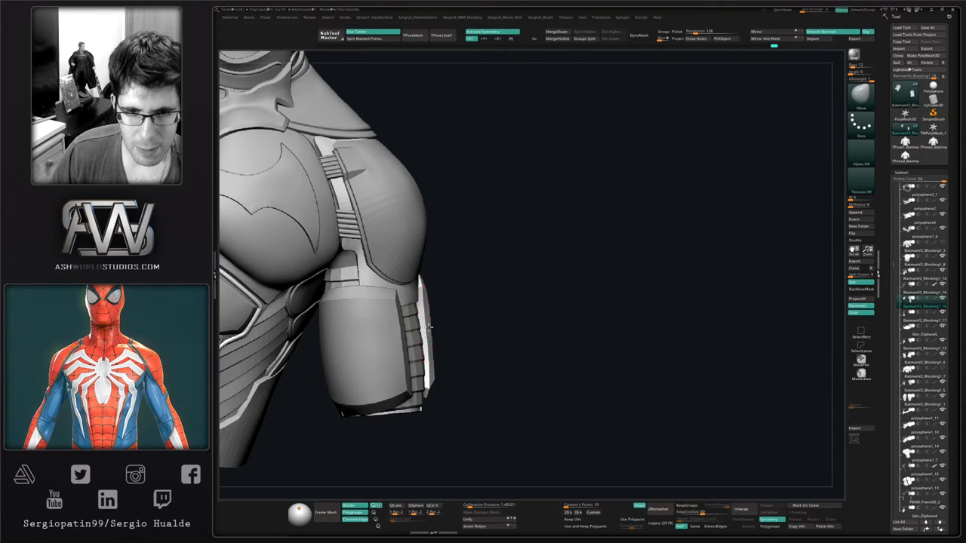
{"action": "mouse_move", "coordinate": [429, 327]}
{"action": "right_mouse_down"}
{"action": "mouse_move", "coordinate": [448, 287]}
{"action": "mouse_move", "coordinate": [436, 317]}
{"action": "mouse_move", "coordinate": [439, 282]}
{"action": "mouse_move", "coordinate": [452, 290]}
{"action": "mouse_move", "coordinate": [466, 253]}
{"action": "mouse_move", "coordinate": [471, 277]}
{"action": "mouse_move", "coordinate": [458, 280]}
{"action": "mouse_move", "coordinate": [459, 261]}
{"action": "mouse_move", "coordinate": [482, 348]}
{"action": "mouse_move", "coordinate": [481, 330]}
{"action": "mouse_move", "coordinate": [446, 336]}
{"action": "mouse_move", "coordinate": [519, 354]}
{"action": "mouse_move", "coordinate": [483, 368]}
{"action": "right_mouse_up"}
Select the inner sleeve piece of the upper arm and nudge it at the arm opening with the Move brush
{"action": "key", "text": "alt+s"}
{"action": "key", "text": "s"}
{"action": "key", "text": "alt+s"}
{"action": "right_click_drag", "start_coordinate": [497, 371], "coordinate": [487, 330], "text": "alt"}
{"action": "mouse_move", "coordinate": [487, 330]}
{"action": "right_mouse_down", "text": "ctrl"}
{"action": "mouse_move", "coordinate": [489, 382]}
{"action": "mouse_move", "coordinate": [494, 350]}
{"action": "right_mouse_up", "text": "ctrl"}
{"action": "left_click", "coordinate": [487, 357], "text": "alt"}
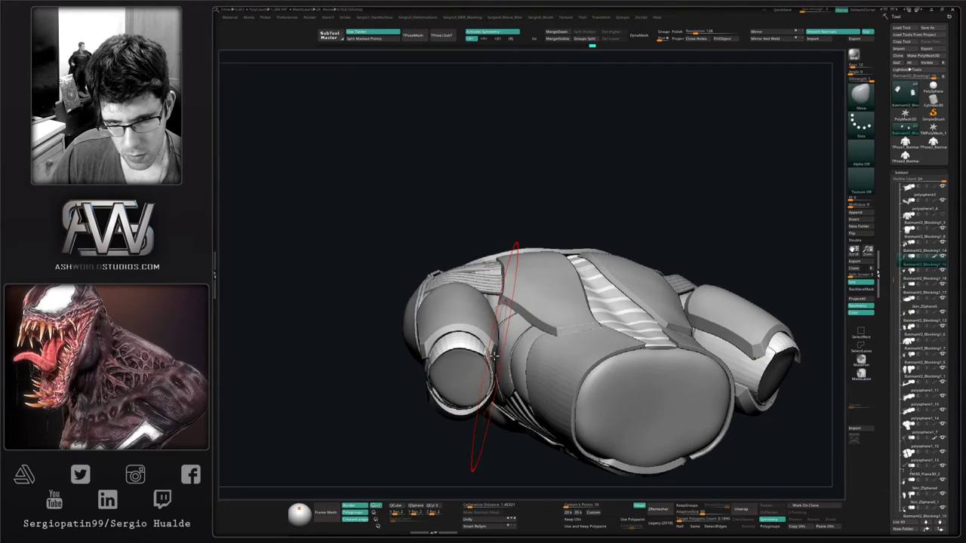
{"action": "left_click_drag", "start_coordinate": [432, 358], "coordinate": [435, 357]}
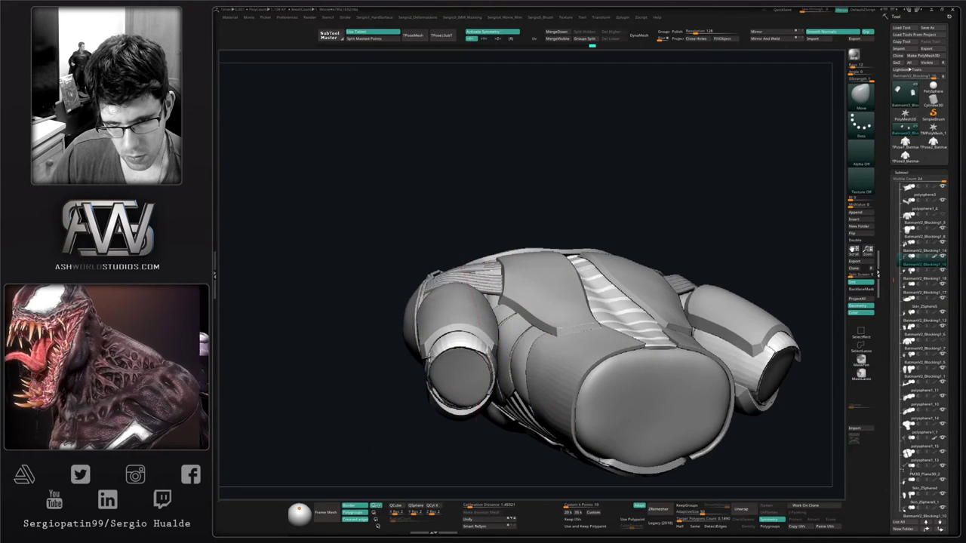
{"action": "right_click_drag", "start_coordinate": [482, 389], "coordinate": [487, 366]}
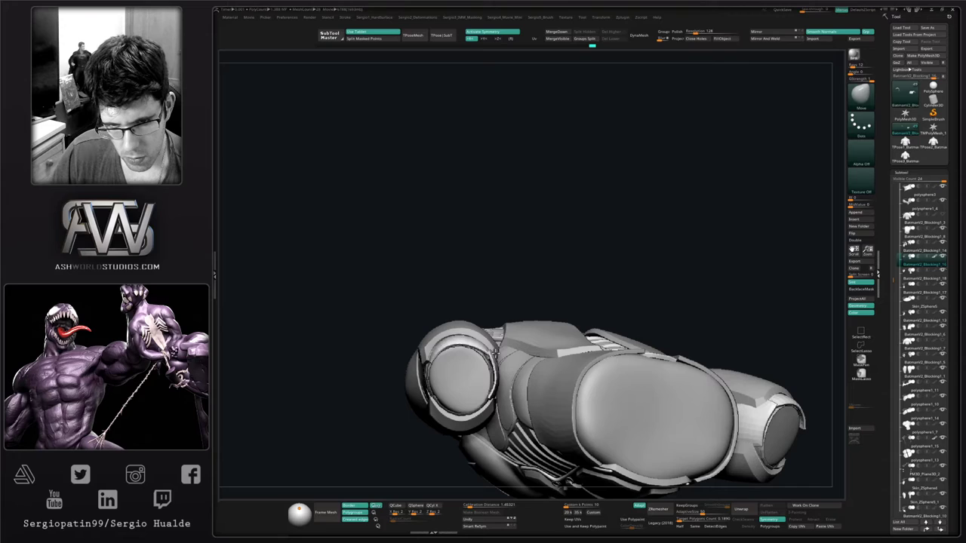
{"action": "right_click_drag", "start_coordinate": [492, 376], "coordinate": [515, 368]}
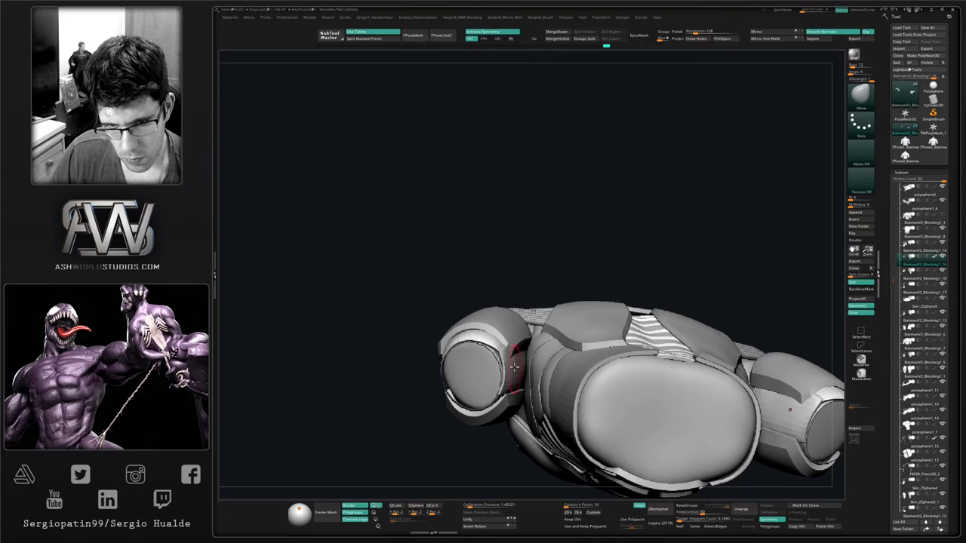
{"action": "right_click_drag", "start_coordinate": [514, 367], "coordinate": [509, 396]}
{"action": "mouse_move", "coordinate": [509, 396]}
{"action": "right_mouse_down"}
{"action": "mouse_move", "coordinate": [518, 404]}
{"action": "mouse_move", "coordinate": [511, 435]}
{"action": "mouse_move", "coordinate": [472, 420]}
{"action": "mouse_move", "coordinate": [504, 355]}
{"action": "mouse_move", "coordinate": [499, 370]}
{"action": "right_mouse_up"}
Reselect the rear upper-arm plate, reshape its lower end with the Move brush and check its wireframe
{"action": "left_click", "coordinate": [497, 373], "text": "alt"}
{"action": "key", "text": "s"}
{"action": "mouse_move", "coordinate": [495, 411]}
{"action": "right_mouse_down"}
{"action": "mouse_move", "coordinate": [499, 382]}
{"action": "mouse_move", "coordinate": [508, 387]}
{"action": "mouse_move", "coordinate": [464, 410]}
{"action": "mouse_move", "coordinate": [464, 399]}
{"action": "mouse_move", "coordinate": [509, 334]}
{"action": "mouse_move", "coordinate": [521, 368]}
{"action": "right_mouse_up"}
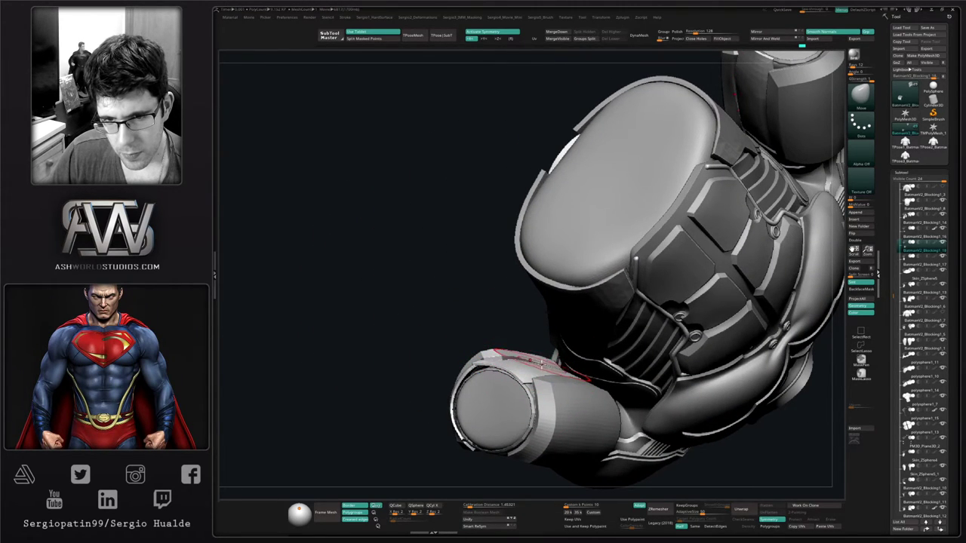
{"action": "right_click_drag", "start_coordinate": [551, 366], "coordinate": [544, 405]}
{"action": "key", "text": "alt+shift+s"}
{"action": "key", "text": "alt+shift+s"}
{"action": "left_click_drag", "start_coordinate": [545, 405], "coordinate": [533, 396]}
{"action": "mouse_move", "coordinate": [531, 394]}
{"action": "right_mouse_down"}
{"action": "mouse_move", "coordinate": [513, 409]}
{"action": "mouse_move", "coordinate": [510, 400]}
{"action": "right_mouse_up"}
{"action": "mouse_move", "coordinate": [510, 400]}
{"action": "right_mouse_down"}
{"action": "mouse_move", "coordinate": [518, 379]}
{"action": "mouse_move", "coordinate": [488, 391]}
{"action": "mouse_move", "coordinate": [485, 366]}
{"action": "mouse_move", "coordinate": [492, 423]}
{"action": "right_mouse_up"}
{"action": "key", "text": "shift+f"}
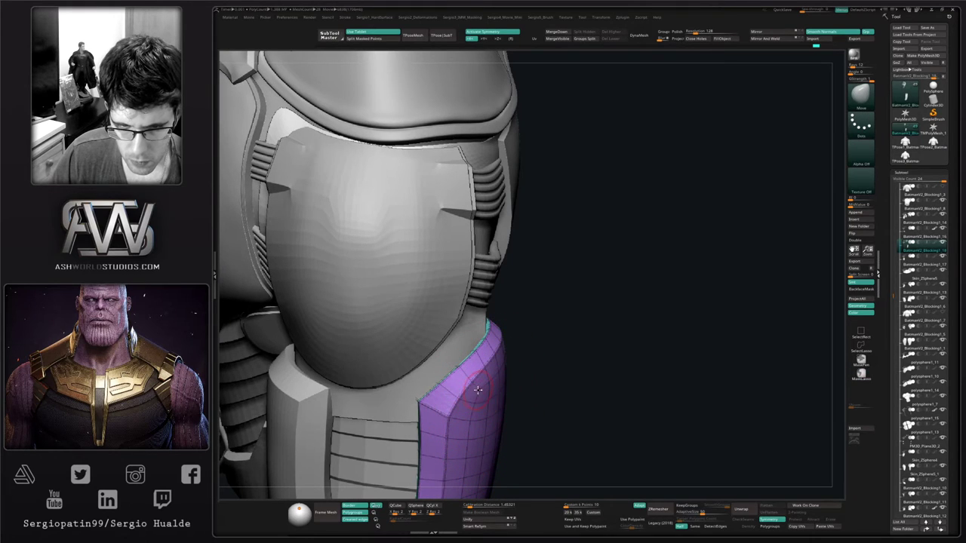
{"action": "key", "text": "shift+f"}
Select the front upper-arm plate and nudge its upper end below the shoulder cap with the Move brush
{"action": "right_click_drag", "start_coordinate": [500, 409], "coordinate": [507, 347], "text": "ctrl"}
{"action": "right_click_drag", "start_coordinate": [507, 347], "coordinate": [483, 390]}
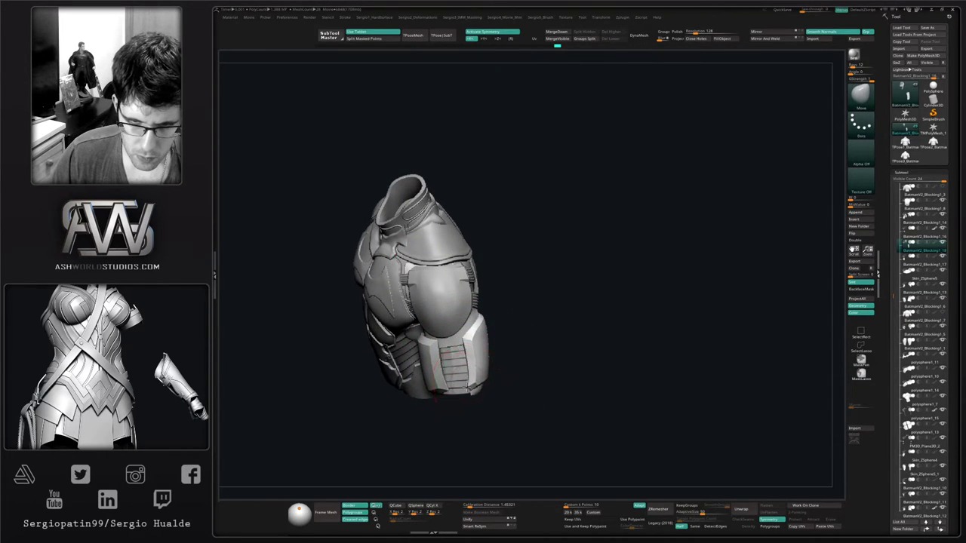
{"action": "right_click_drag", "start_coordinate": [468, 388], "coordinate": [500, 383]}
{"action": "left_click", "coordinate": [440, 351], "text": "alt"}
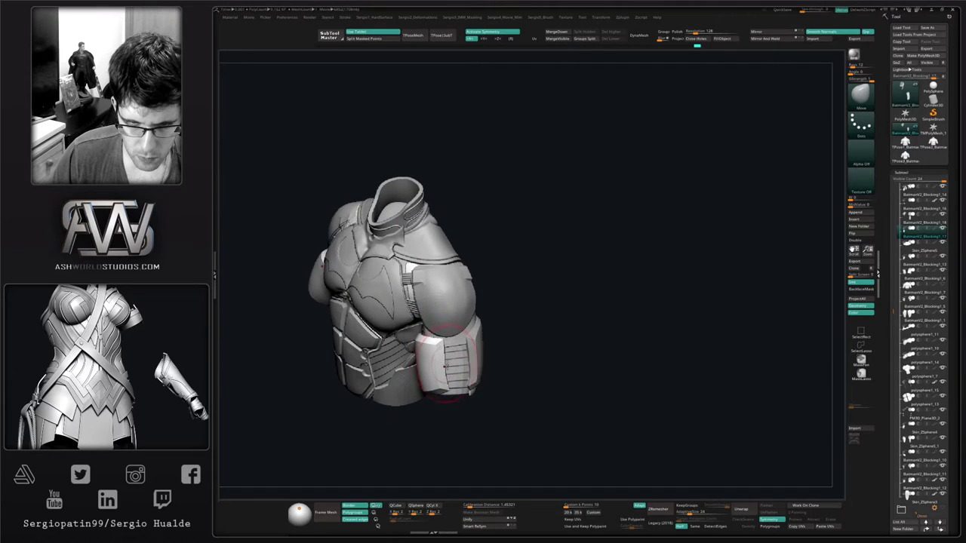
{"action": "right_click_drag", "start_coordinate": [444, 367], "coordinate": [456, 364]}
{"action": "left_click_drag", "start_coordinate": [452, 337], "coordinate": [455, 332]}
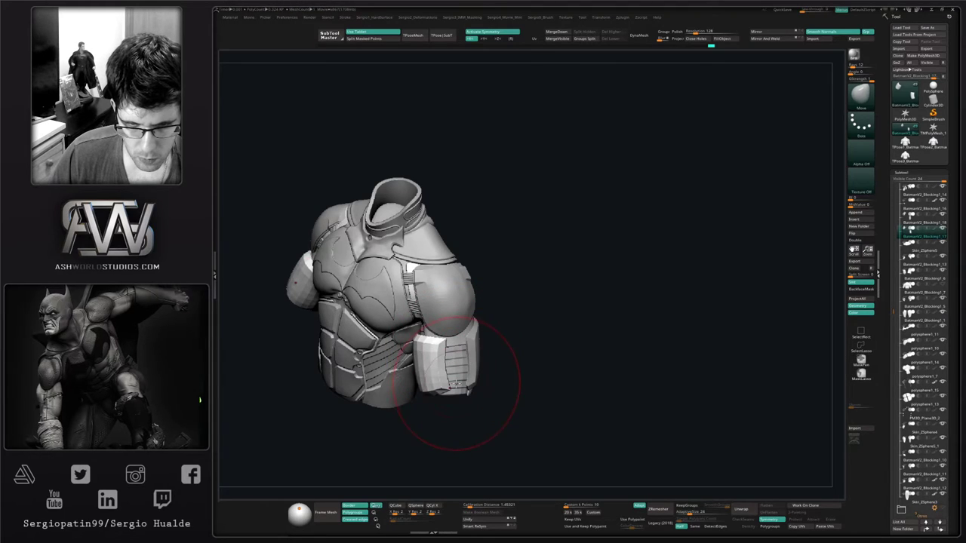
Refine the upper outer corner of the front upper-arm plate with a resized Move brush
{"action": "mouse_move", "coordinate": [455, 384]}
{"action": "right_mouse_down"}
{"action": "mouse_move", "coordinate": [476, 380]}
{"action": "mouse_move", "coordinate": [469, 373]}
{"action": "mouse_move", "coordinate": [496, 380]}
{"action": "mouse_move", "coordinate": [489, 370]}
{"action": "right_mouse_up"}
{"action": "left_click", "coordinate": [481, 378], "text": "alt"}
{"action": "right_click_drag", "start_coordinate": [489, 370], "coordinate": [488, 428]}
{"action": "left_click", "coordinate": [456, 376], "text": "alt"}
{"action": "right_click_drag", "start_coordinate": [456, 376], "coordinate": [456, 427], "text": "ctrl"}
{"action": "key", "text": "s"}
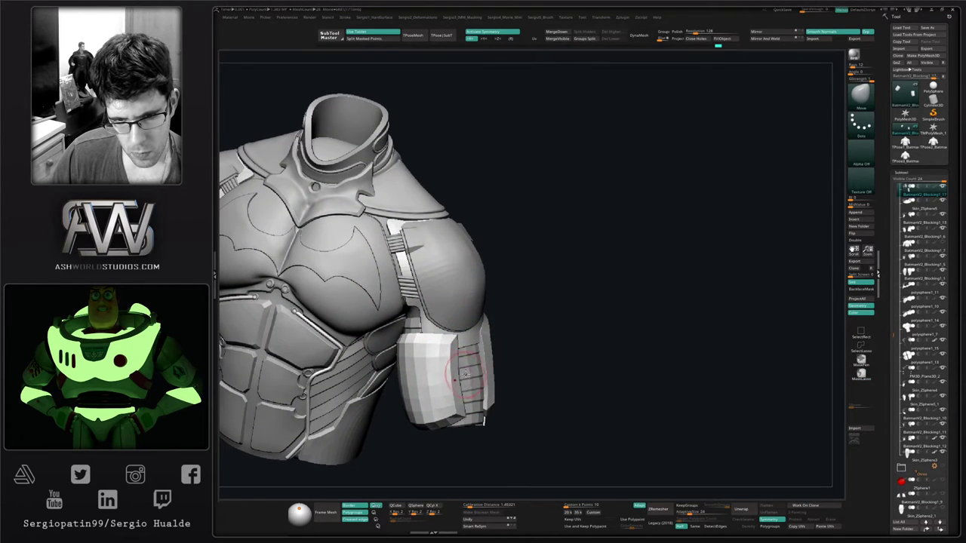
{"action": "right_click_drag", "start_coordinate": [466, 373], "coordinate": [458, 356]}
{"action": "left_click_drag", "start_coordinate": [456, 333], "coordinate": [452, 336]}
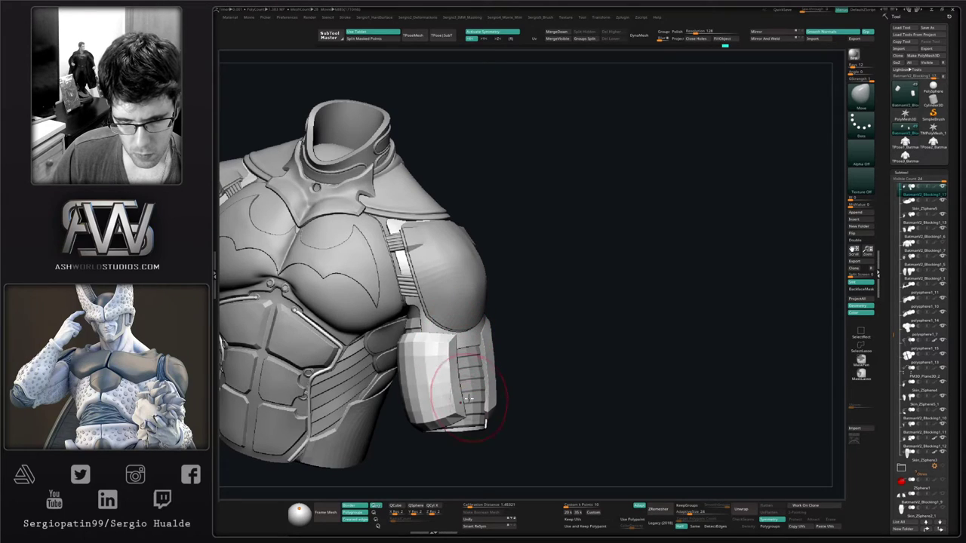
Review the fit and silhouette of the upper-arm plates against the whole torso from several angles
{"action": "mouse_move", "coordinate": [463, 406]}
{"action": "right_mouse_down", "text": "ctrl"}
{"action": "mouse_move", "coordinate": [455, 385]}
{"action": "mouse_move", "coordinate": [463, 370]}
{"action": "mouse_move", "coordinate": [515, 343]}
{"action": "mouse_move", "coordinate": [538, 359]}
{"action": "mouse_move", "coordinate": [507, 362]}
{"action": "mouse_move", "coordinate": [566, 359]}
{"action": "mouse_move", "coordinate": [561, 351]}
{"action": "right_mouse_up", "text": "ctrl"}
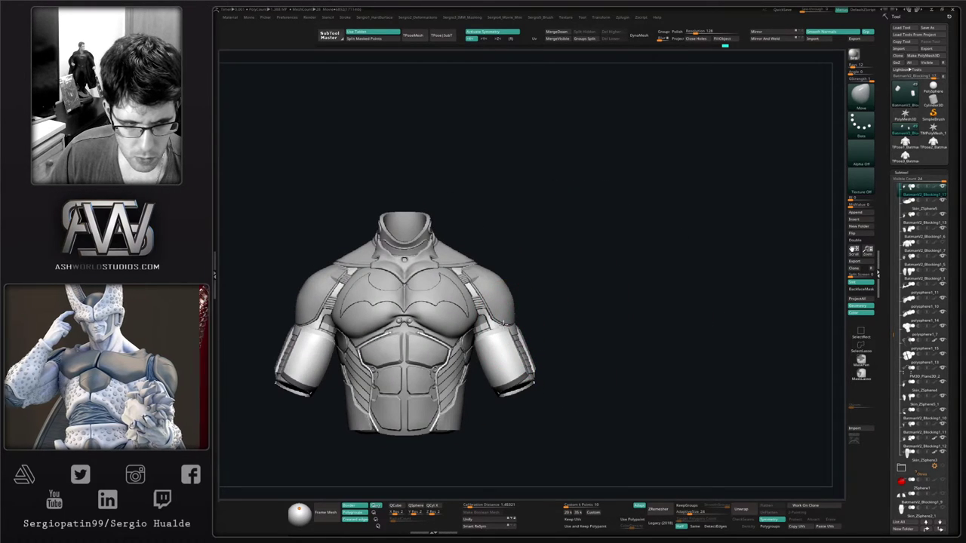
{"action": "mouse_move", "coordinate": [511, 332]}
{"action": "right_mouse_down", "text": "alt"}
{"action": "mouse_move", "coordinate": [542, 326]}
{"action": "mouse_move", "coordinate": [538, 353]}
{"action": "right_mouse_up", "text": "alt"}
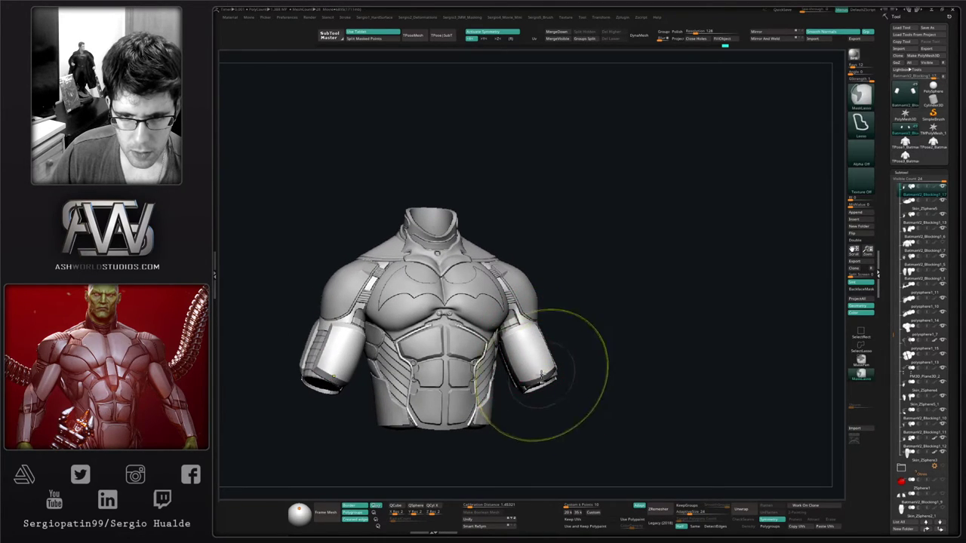
{"action": "right_click_drag", "start_coordinate": [540, 368], "coordinate": [532, 361]}
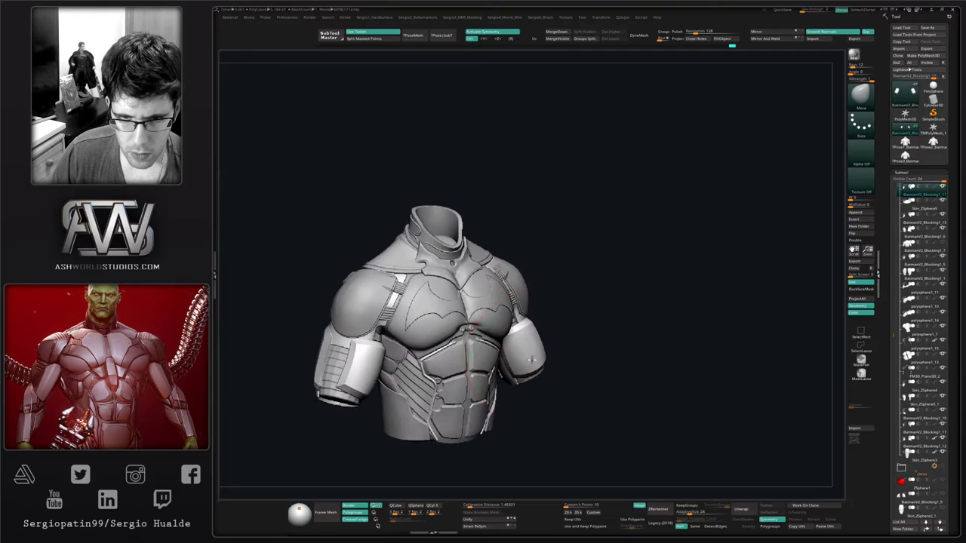
{"action": "right_click_drag", "start_coordinate": [519, 326], "coordinate": [500, 342]}
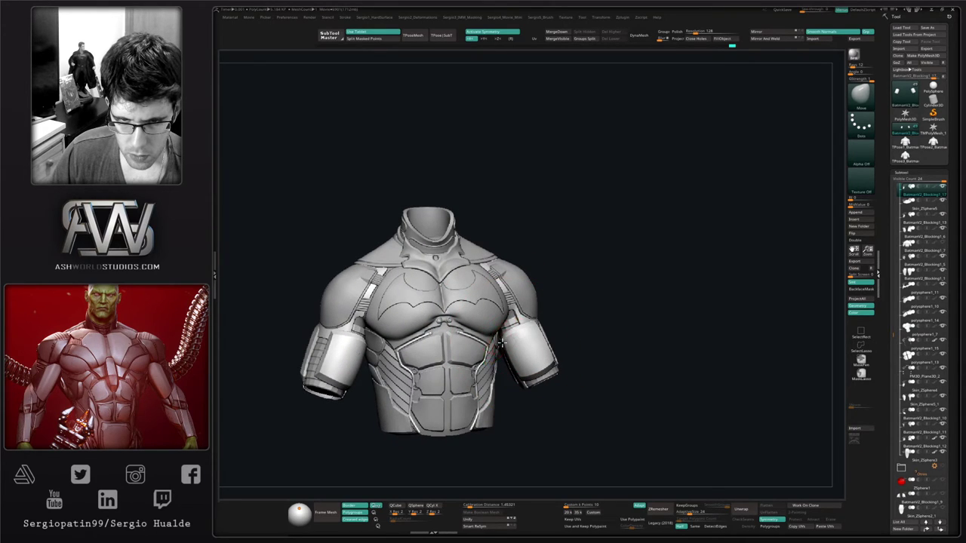
{"action": "left_click_drag", "start_coordinate": [526, 354], "coordinate": [513, 351], "text": "shift"}
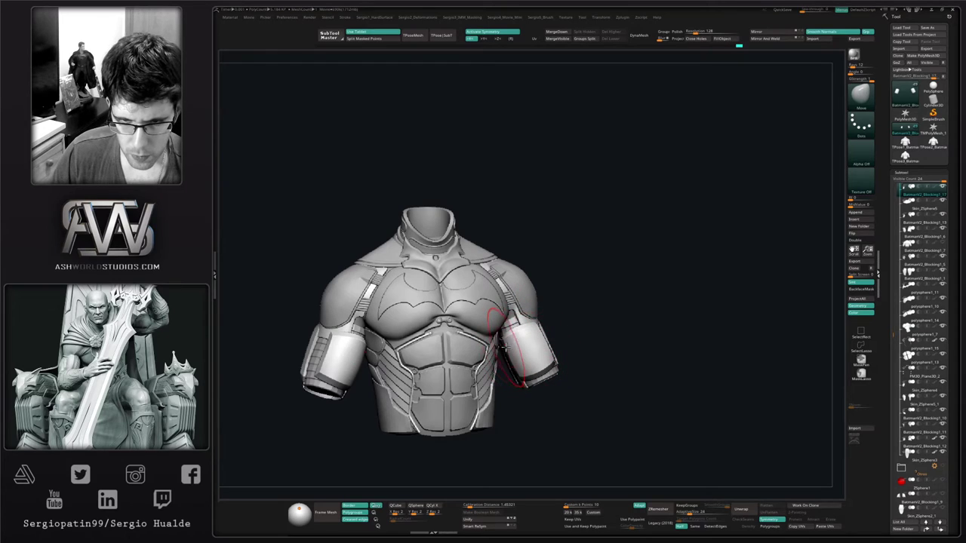
{"action": "right_click_drag", "start_coordinate": [524, 351], "coordinate": [483, 333]}
{"action": "mouse_move", "coordinate": [483, 333]}
{"action": "right_mouse_down", "text": "ctrl"}
{"action": "mouse_move", "coordinate": [519, 289]}
{"action": "mouse_move", "coordinate": [553, 342]}
{"action": "mouse_move", "coordinate": [536, 360]}
{"action": "mouse_move", "coordinate": [531, 323]}
{"action": "mouse_move", "coordinate": [543, 334]}
{"action": "mouse_move", "coordinate": [545, 326]}
{"action": "right_mouse_up", "text": "ctrl"}
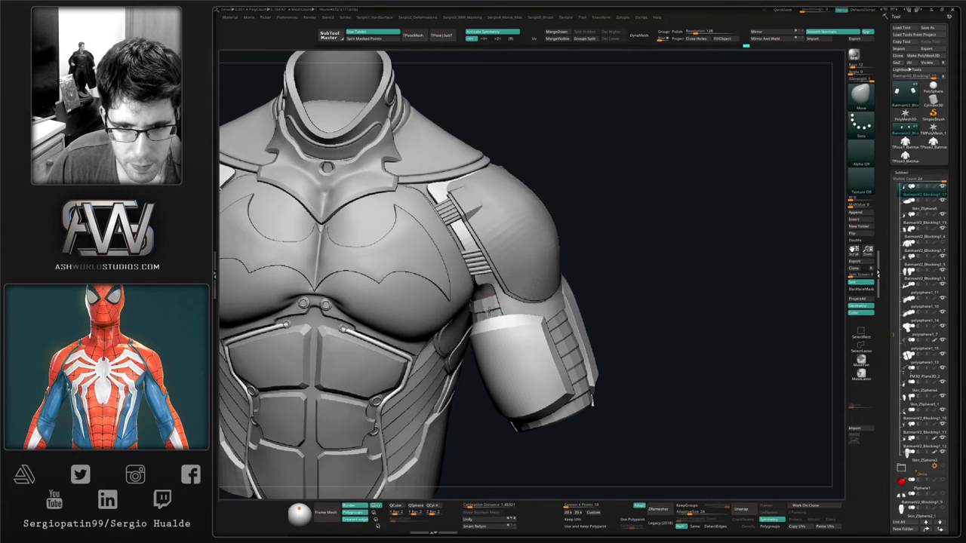
{"action": "mouse_move", "coordinate": [486, 311]}
{"action": "right_mouse_down"}
{"action": "mouse_move", "coordinate": [504, 374]}
{"action": "mouse_move", "coordinate": [479, 363]}
{"action": "mouse_move", "coordinate": [483, 350]}
{"action": "right_mouse_up"}
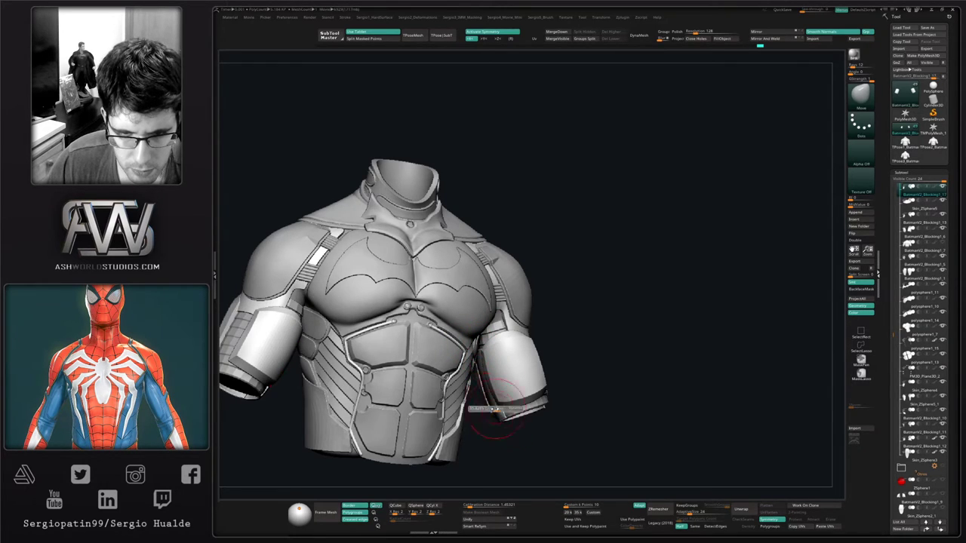
{"action": "right_click_drag", "start_coordinate": [498, 412], "coordinate": [459, 335], "text": "ctrl"}
{"action": "right_click_drag", "start_coordinate": [510, 360], "coordinate": [578, 370], "text": "alt"}
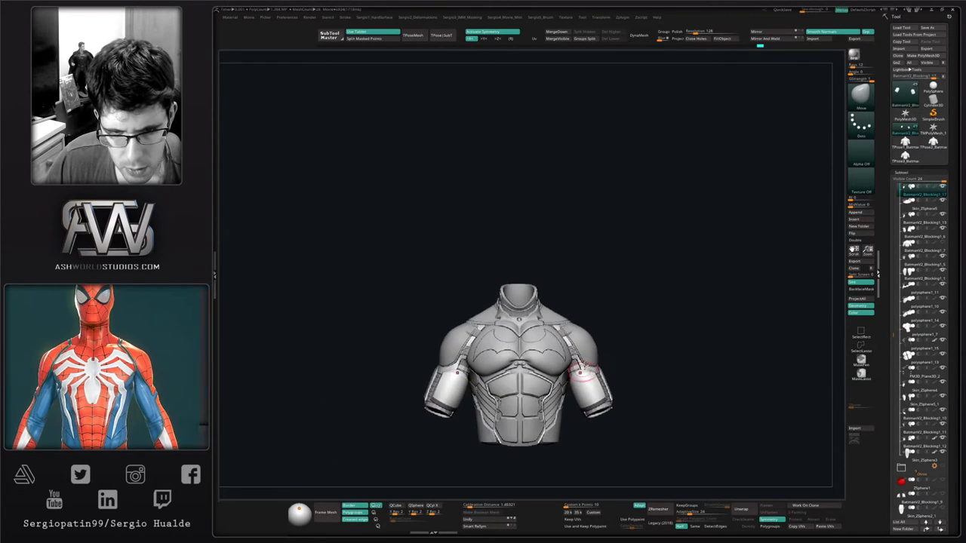
{"action": "mouse_move", "coordinate": [625, 330]}
{"action": "right_mouse_down"}
{"action": "mouse_move", "coordinate": [599, 388]}
{"action": "mouse_move", "coordinate": [552, 376]}
{"action": "mouse_move", "coordinate": [565, 383]}
{"action": "mouse_move", "coordinate": [575, 358]}
{"action": "right_mouse_up"}
Isolate the ribbed upper-arm bands, apply Panel Loops with an adjusted thickness, and show the full suit again
{"action": "left_click", "coordinate": [572, 364], "text": "alt"}
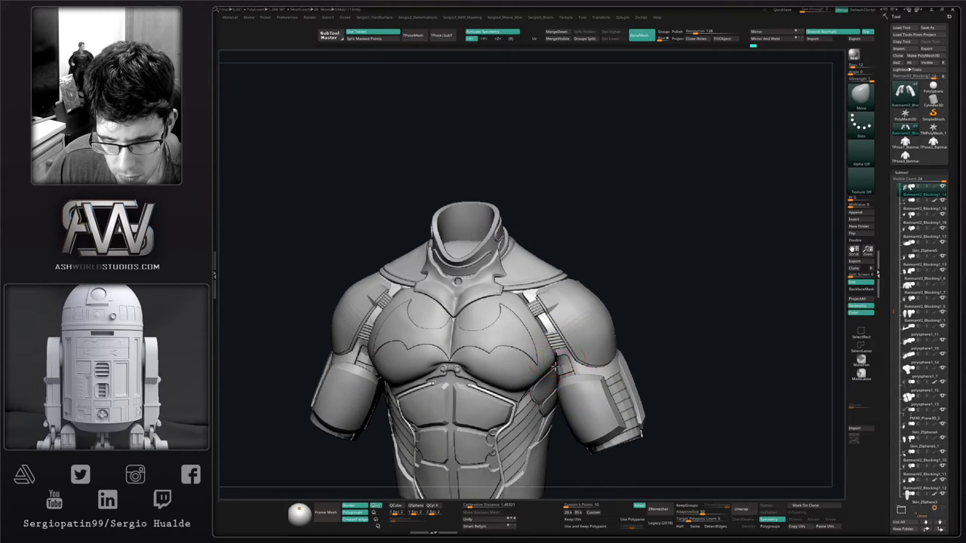
{"action": "right_click_drag", "start_coordinate": [554, 366], "coordinate": [589, 366]}
{"action": "left_click", "coordinate": [562, 371], "text": "alt"}
{"action": "key", "text": "alt+s"}
{"action": "key", "text": "1"}
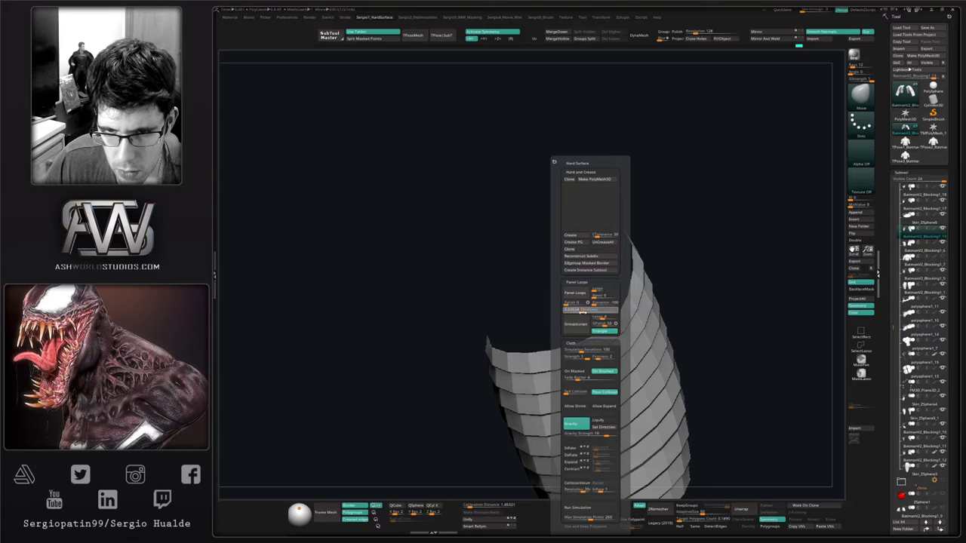
{"action": "left_click", "coordinate": [574, 293]}
{"action": "key", "text": "ctrl+z"}
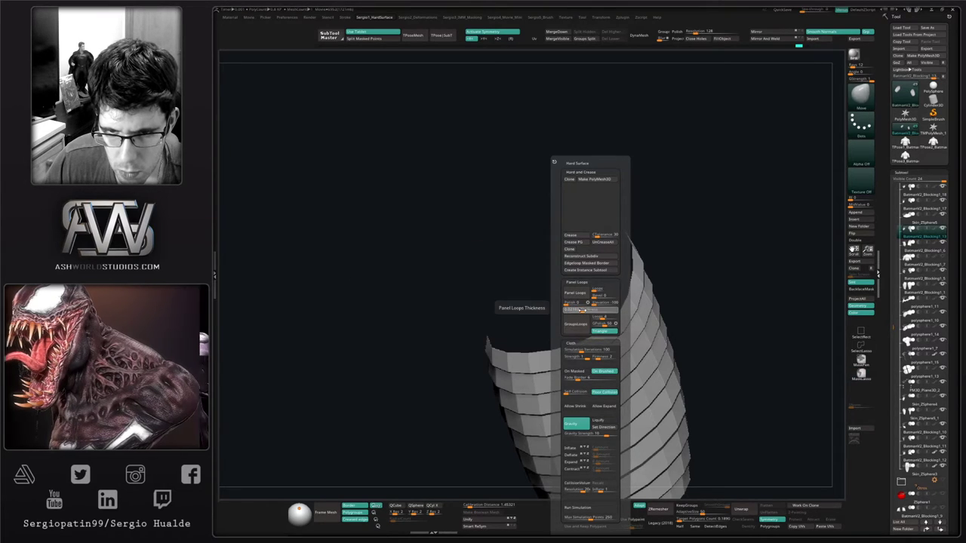
{"action": "left_click", "coordinate": [582, 310]}
{"action": "left_click", "coordinate": [580, 295]}
{"action": "key", "text": "alt+s"}
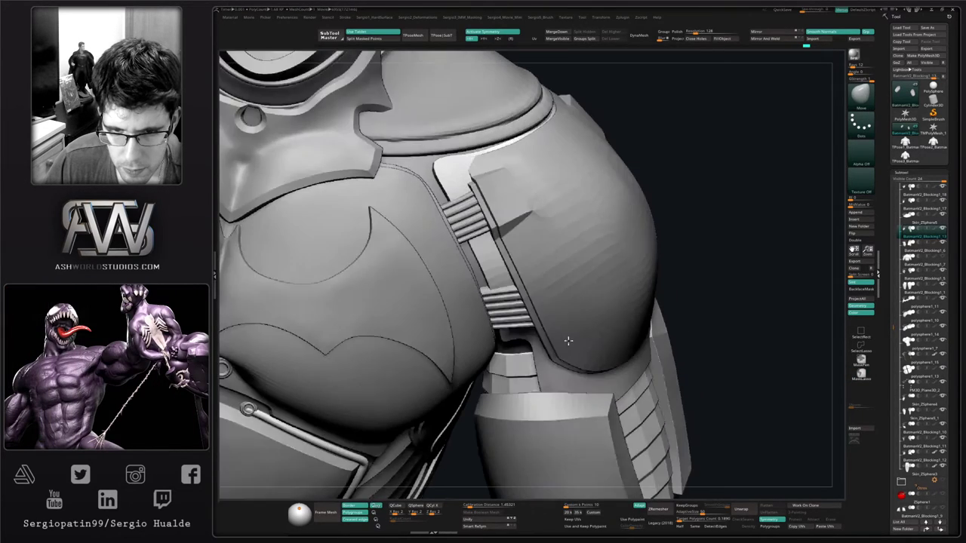
{"action": "mouse_move", "coordinate": [568, 342]}
{"action": "right_mouse_down"}
{"action": "mouse_move", "coordinate": [545, 380]}
{"action": "mouse_move", "coordinate": [538, 370]}
{"action": "right_mouse_up"}
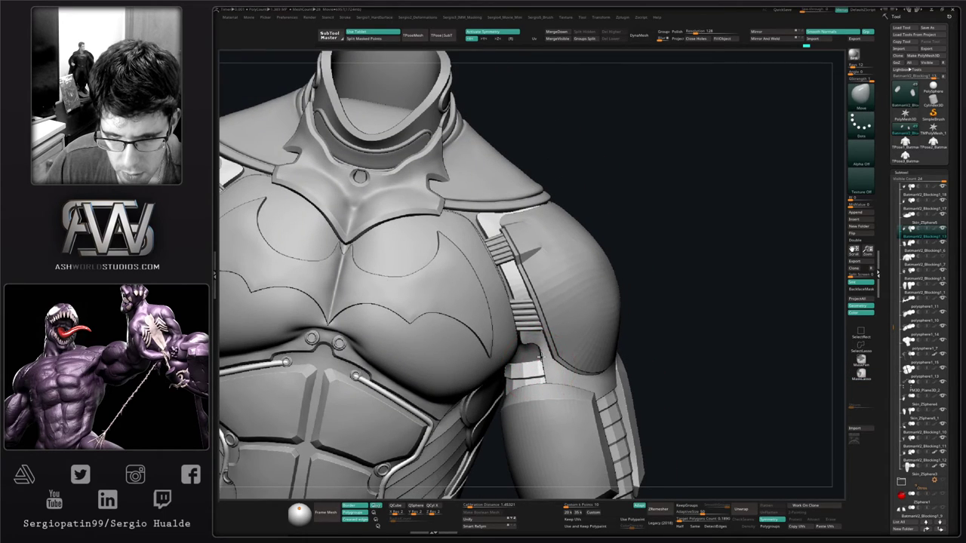
Nudge the top edge of the segmented upper-arm sleeve upward at the rear armpit with the Move brush, checking it isolated and in place
{"action": "right_click_drag", "start_coordinate": [515, 367], "coordinate": [547, 344]}
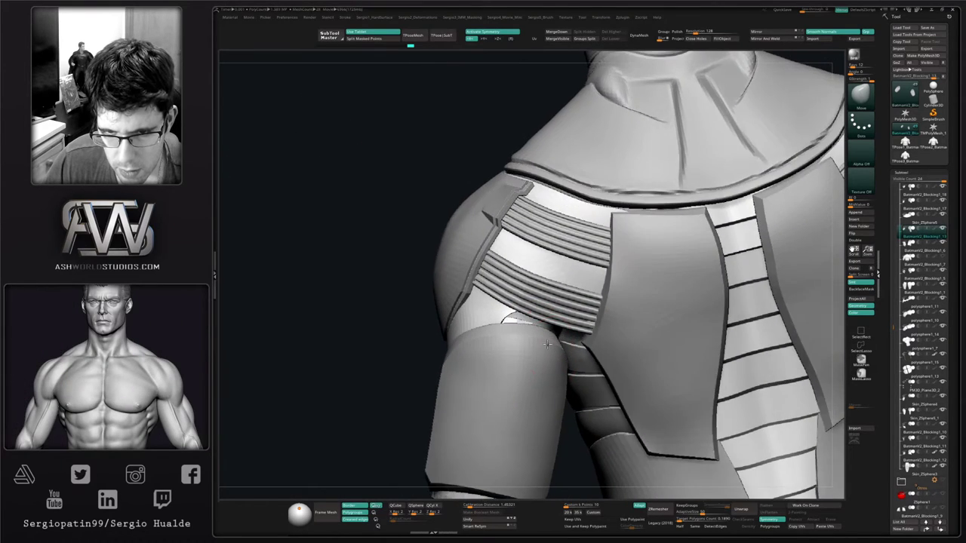
{"action": "left_click", "coordinate": [547, 344], "text": "ctrl+shift"}
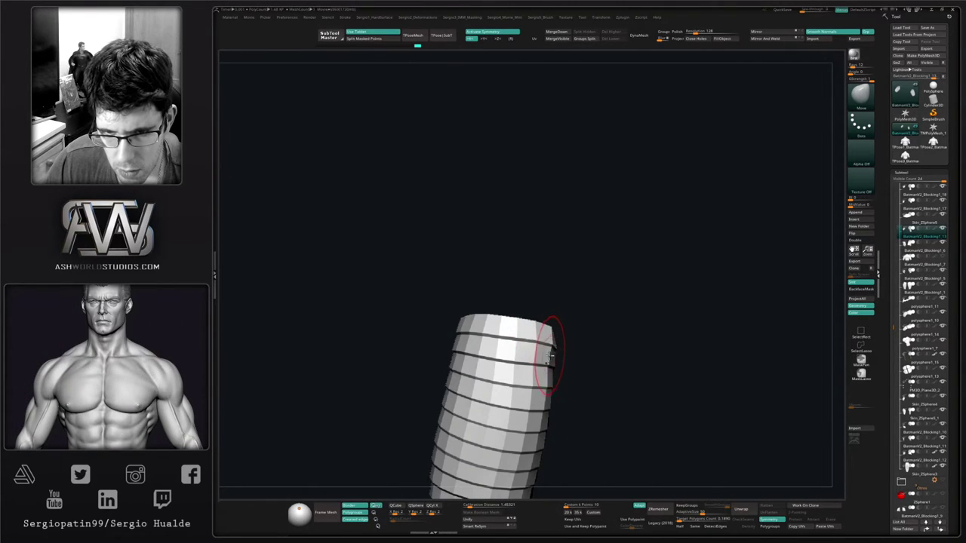
{"action": "key", "text": "alt+s"}
{"action": "right_click_drag", "start_coordinate": [539, 349], "coordinate": [553, 336]}
{"action": "left_click_drag", "start_coordinate": [552, 336], "coordinate": [550, 324]}
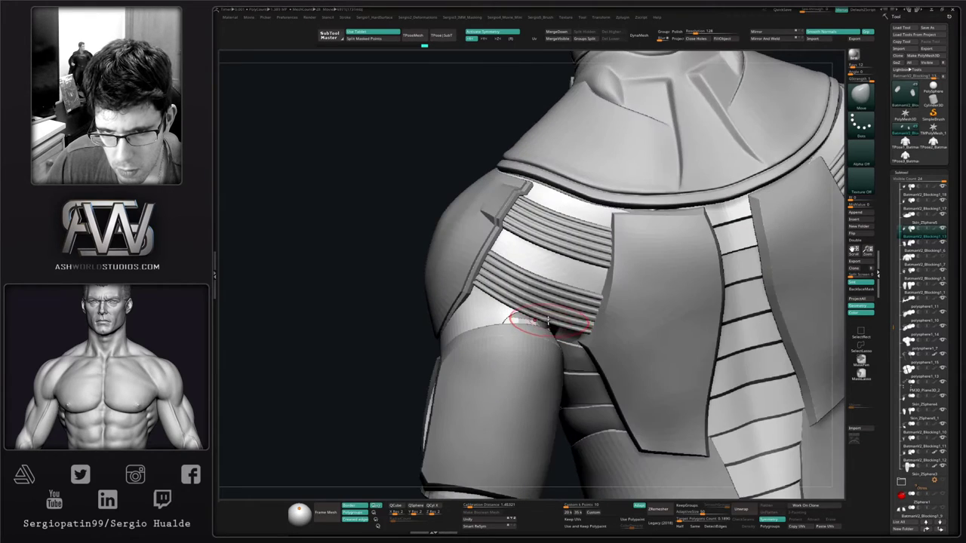
{"action": "key", "text": "alt+s"}
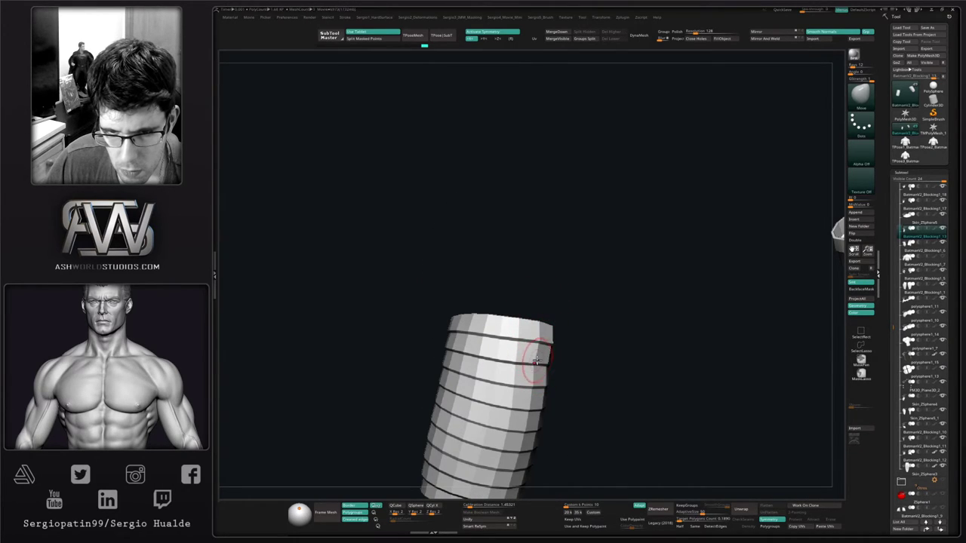
{"action": "left_click", "coordinate": [548, 344], "text": "ctrl+shift"}
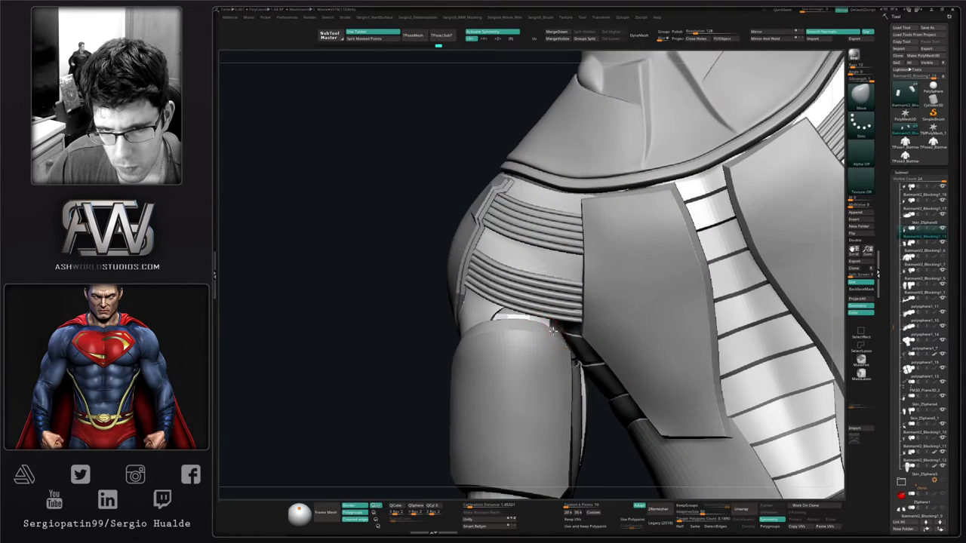
{"action": "left_click", "coordinate": [553, 330], "text": "ctrl+shift"}
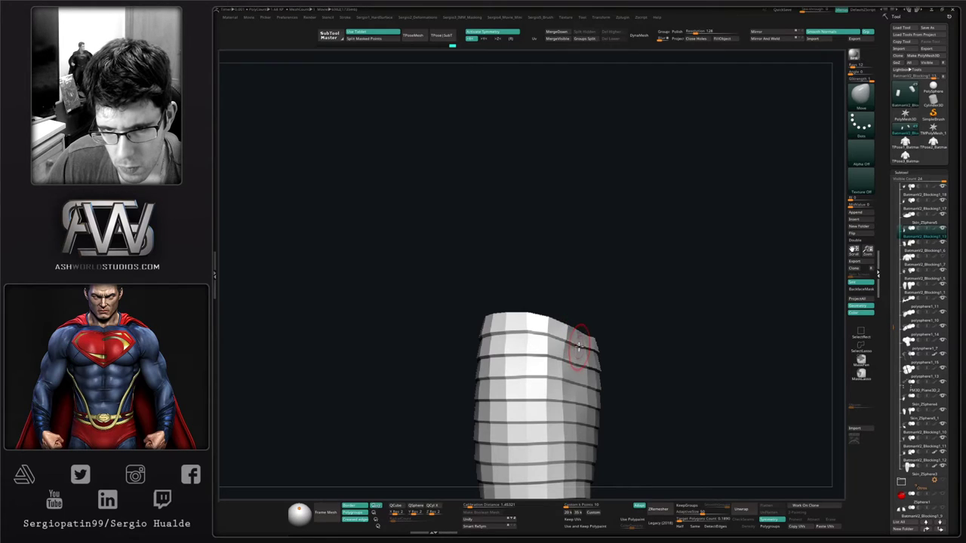
{"action": "left_click", "coordinate": [578, 345], "text": "ctrl+shift"}
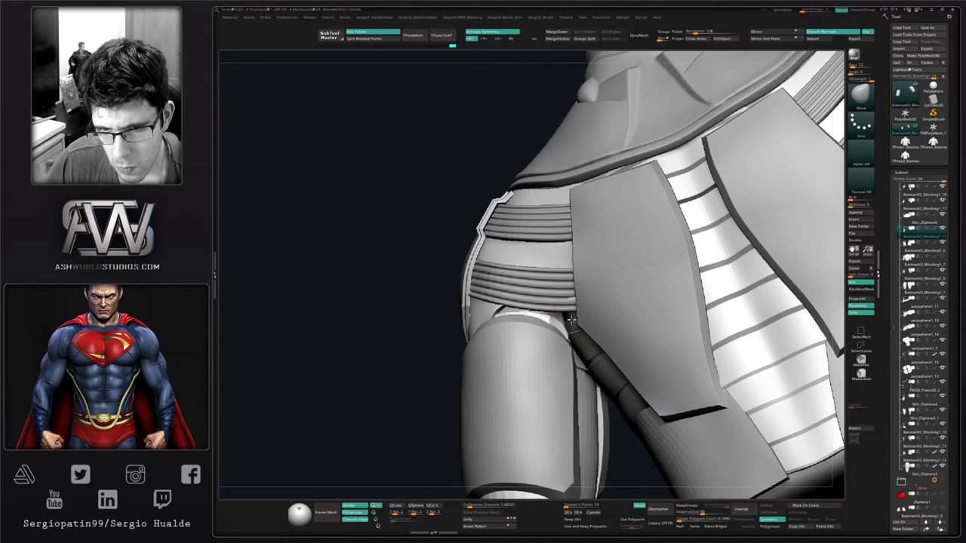
{"action": "right_click_drag", "start_coordinate": [557, 322], "coordinate": [562, 319]}
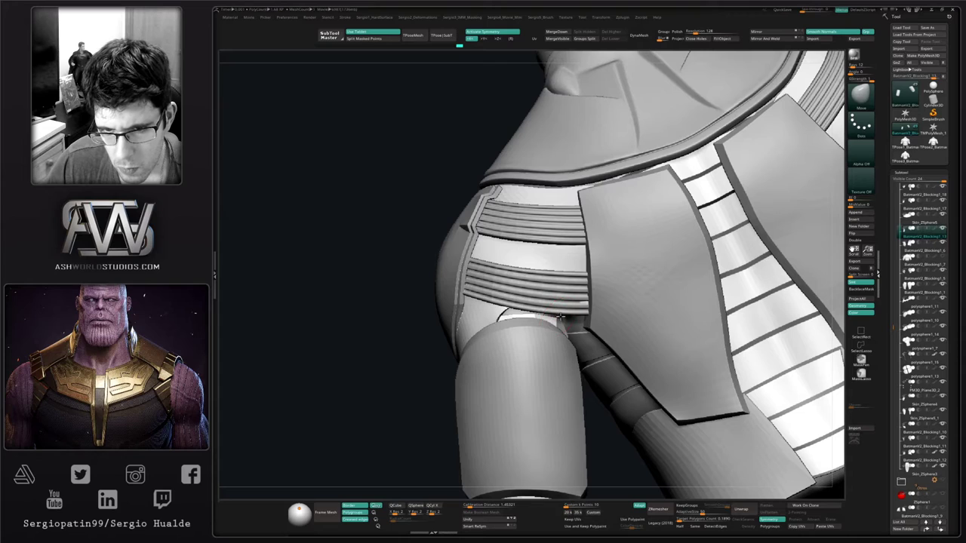
{"action": "left_click", "coordinate": [572, 333], "text": "ctrl+shift"}
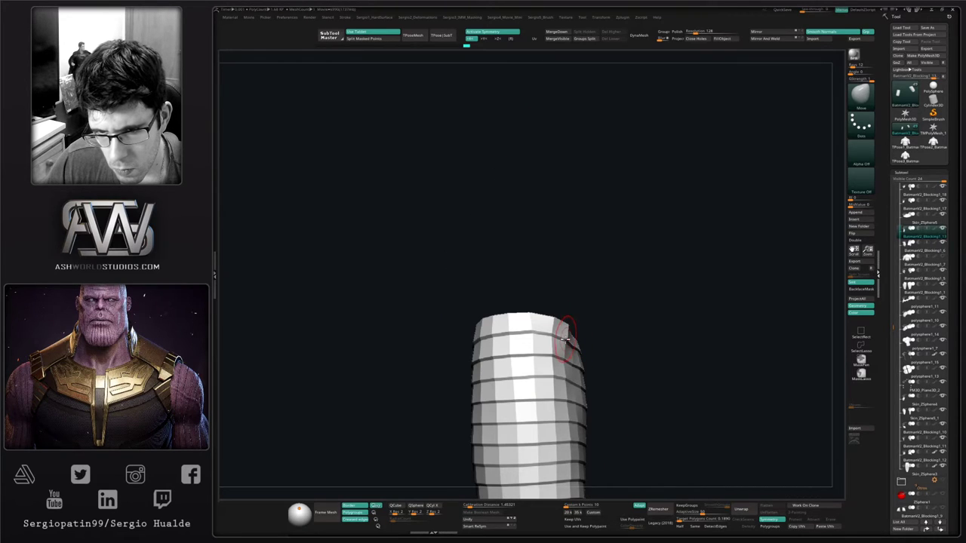
{"action": "mouse_move", "coordinate": [570, 353]}
{"action": "right_mouse_down"}
{"action": "mouse_move", "coordinate": [593, 360]}
{"action": "mouse_move", "coordinate": [582, 324]}
{"action": "mouse_move", "coordinate": [585, 345]}
{"action": "right_mouse_up"}
{"action": "left_click", "coordinate": [592, 360], "text": "ctrl+shift"}
Select the smooth undersuit arm mesh, isolate it, smooth its armpit area, and show the full suit again
{"action": "left_click", "coordinate": [557, 330], "text": "alt"}
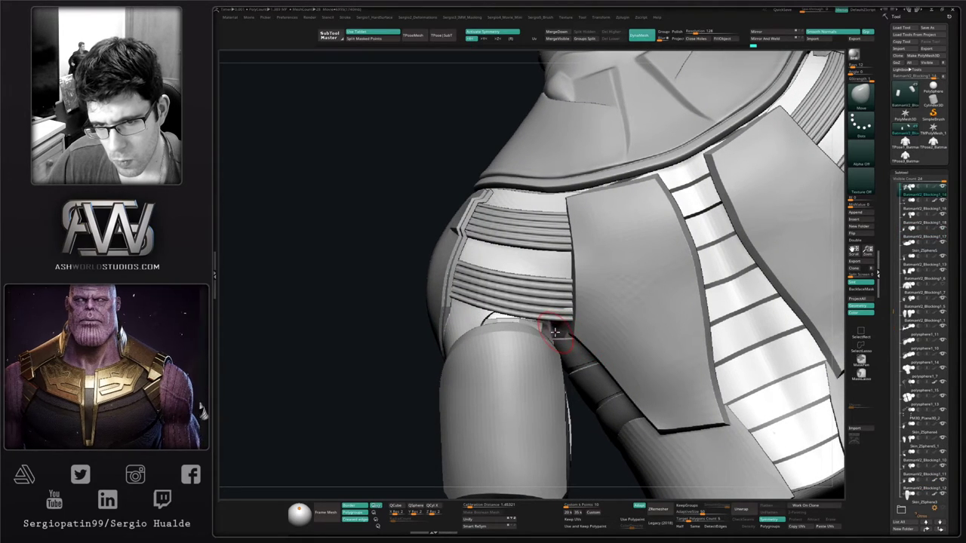
{"action": "key", "text": "alt+s"}
{"action": "right_click_drag", "start_coordinate": [552, 304], "coordinate": [555, 358], "text": "ctrl"}
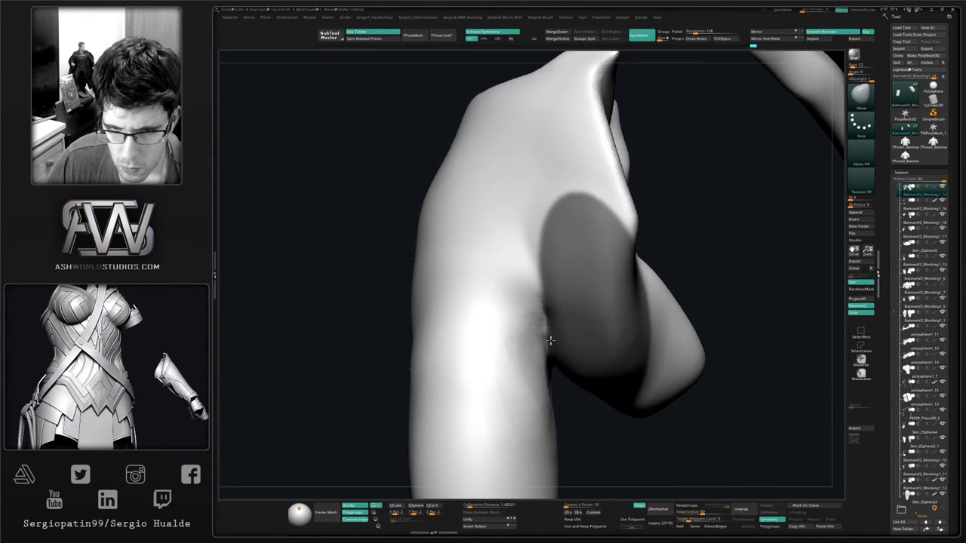
{"action": "key", "text": "alt+s"}
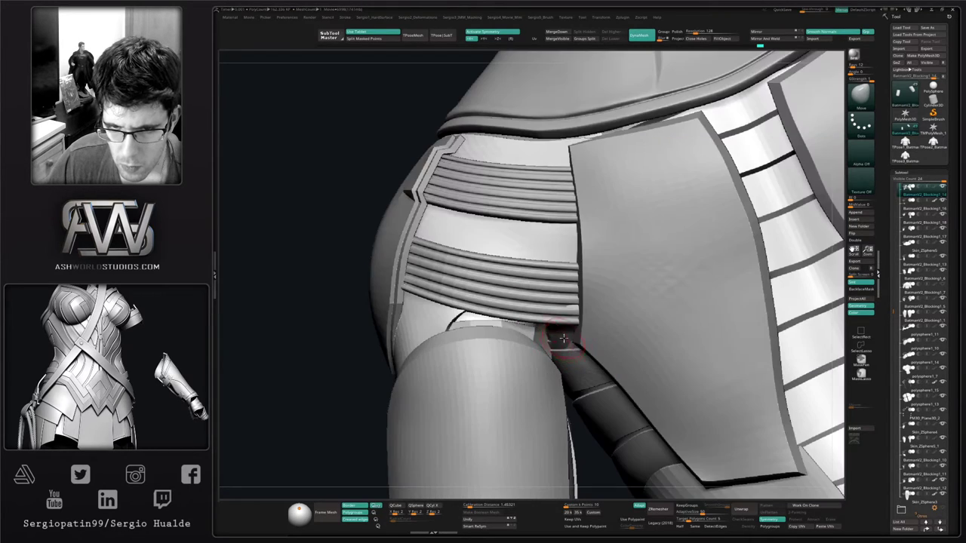
{"action": "mouse_move", "coordinate": [554, 340]}
{"action": "right_mouse_down"}
{"action": "mouse_move", "coordinate": [556, 327]}
{"action": "mouse_move", "coordinate": [394, 362]}
{"action": "right_mouse_up"}
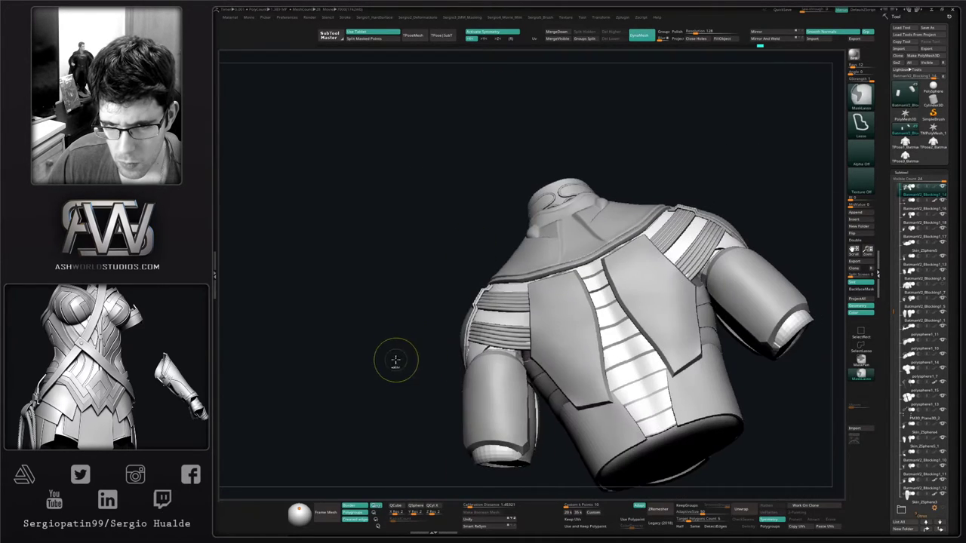
{"action": "key", "text": "alt+s"}
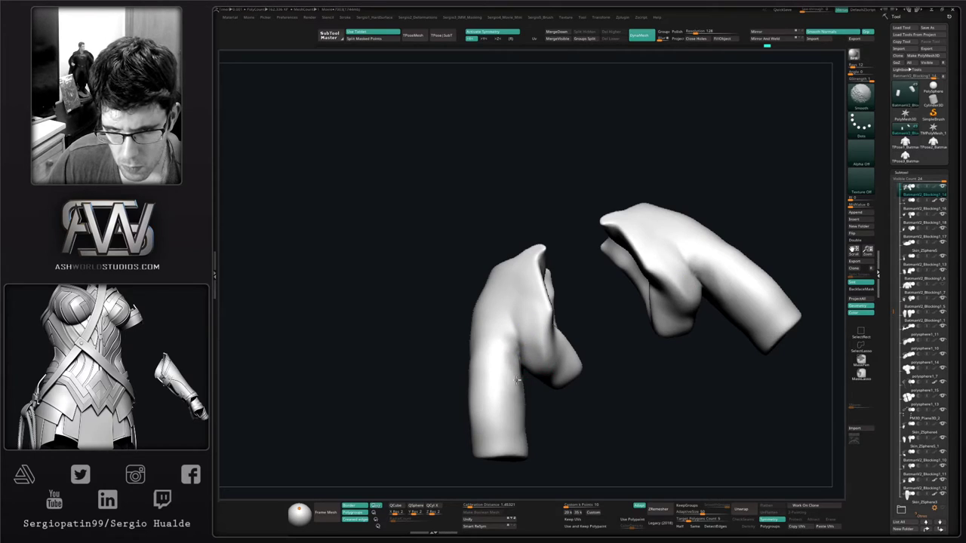
{"action": "left_click_drag", "start_coordinate": [502, 370], "coordinate": [533, 319], "text": "shift"}
{"action": "mouse_move", "coordinate": [533, 332]}
{"action": "right_mouse_down", "text": "ctrl"}
{"action": "mouse_move", "coordinate": [468, 349]}
{"action": "mouse_move", "coordinate": [555, 361]}
{"action": "right_mouse_up", "text": "ctrl"}
{"action": "key", "text": "alt+s"}
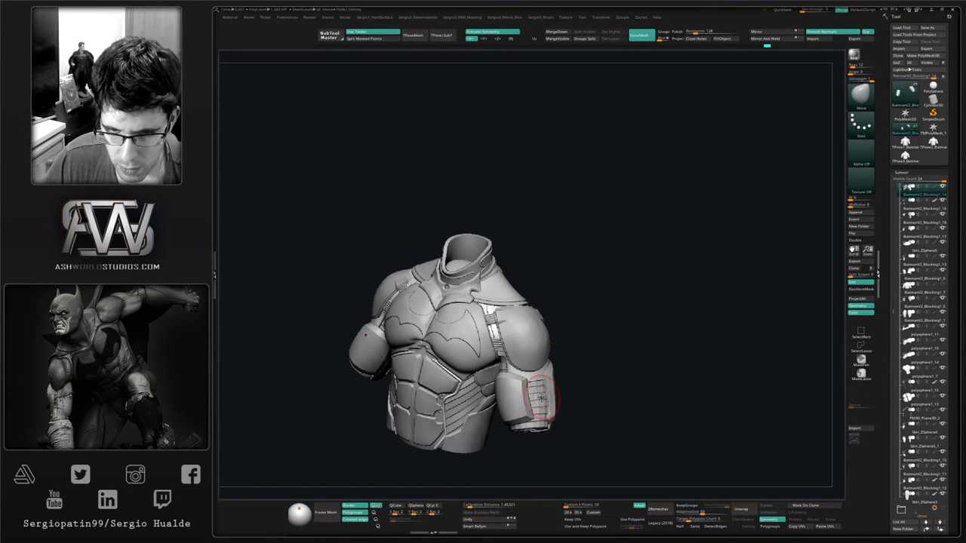
Isolate the segmented upper-arm sleeve with its polyframe shown and crease its edges by polygroup with Crease PG
{"action": "left_click", "coordinate": [542, 399], "text": "alt"}
{"action": "key", "text": "alt+s"}
{"action": "mouse_move", "coordinate": [540, 395]}
{"action": "right_mouse_down", "text": "ctrl"}
{"action": "mouse_move", "coordinate": [522, 351]}
{"action": "mouse_move", "coordinate": [542, 352]}
{"action": "right_mouse_up", "text": "ctrl"}
{"action": "key", "text": "shift+f"}
{"action": "key", "text": "space"}
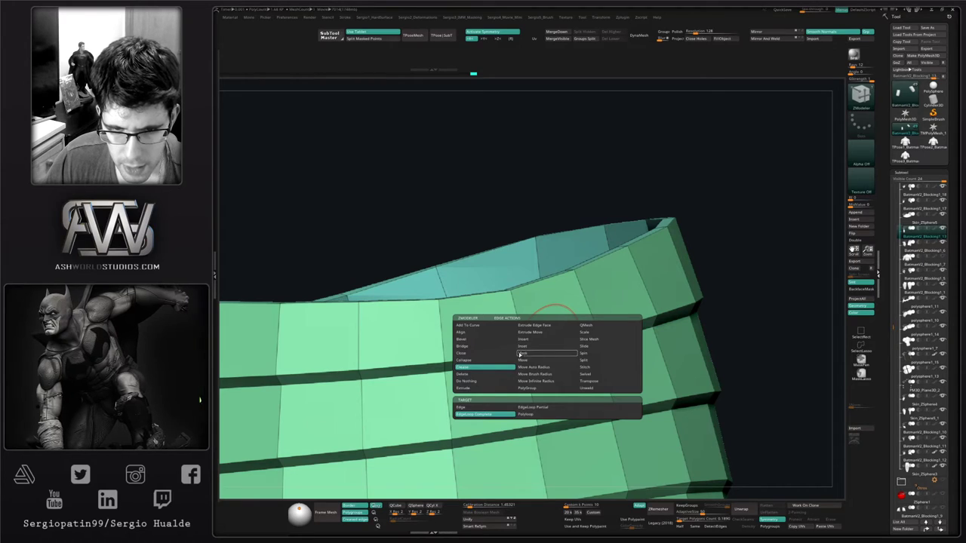
{"action": "key", "text": "ctrl+1"}
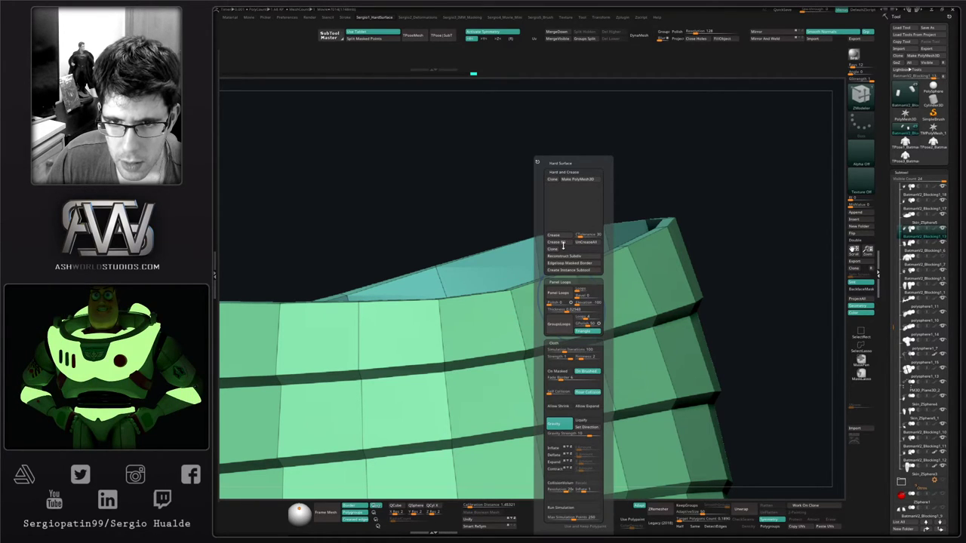
{"action": "left_click", "coordinate": [561, 243]}
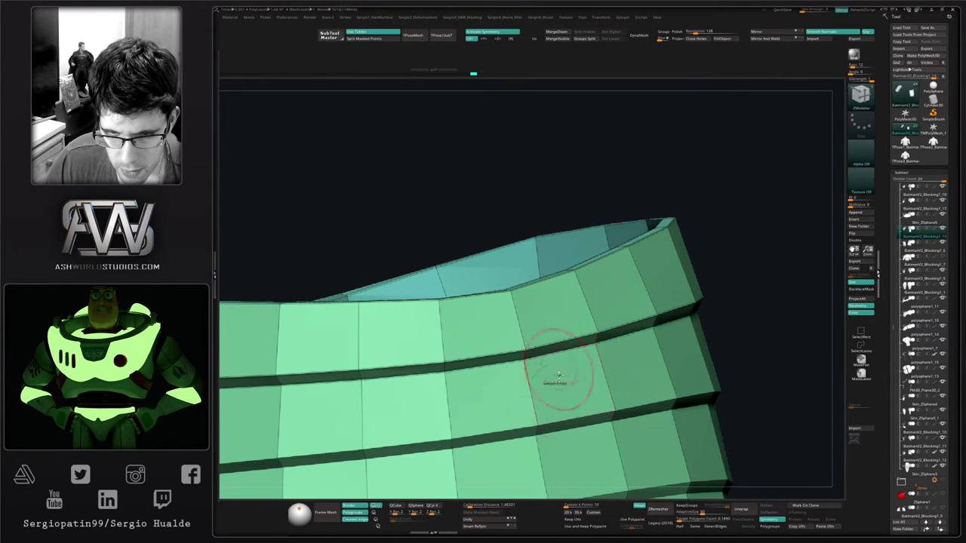
Crease the complete edge loops on both sides of the grooves along the upper half of the sleeve with ZModeler
{"action": "right_click_drag", "start_coordinate": [558, 375], "coordinate": [535, 318], "text": "alt"}
{"action": "left_click", "coordinate": [540, 290]}
{"action": "left_click", "coordinate": [540, 300]}
{"action": "right_click_drag", "start_coordinate": [546, 385], "coordinate": [537, 323], "text": "alt"}
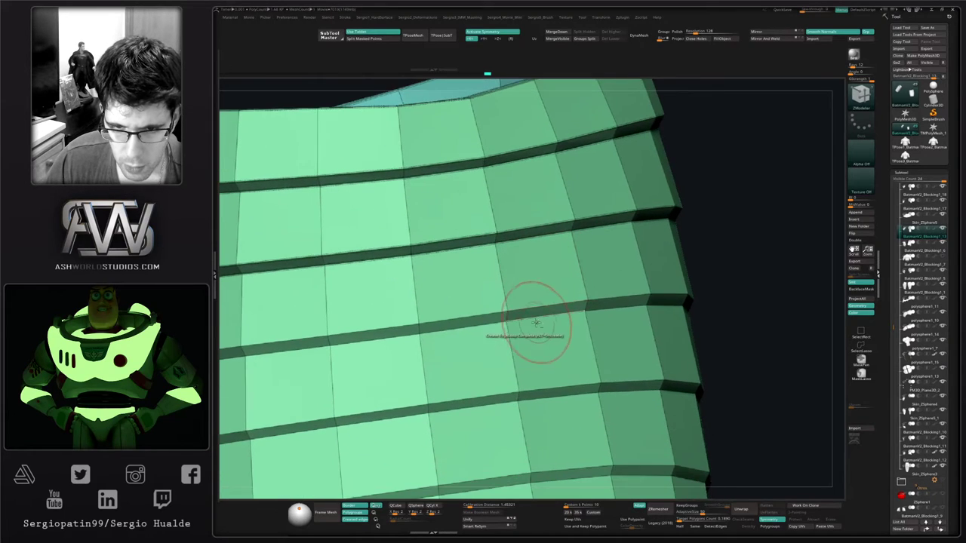
{"action": "left_click", "coordinate": [546, 308]}
{"action": "left_click", "coordinate": [548, 317]}
{"action": "right_click_drag", "start_coordinate": [561, 384], "coordinate": [548, 319], "text": "alt"}
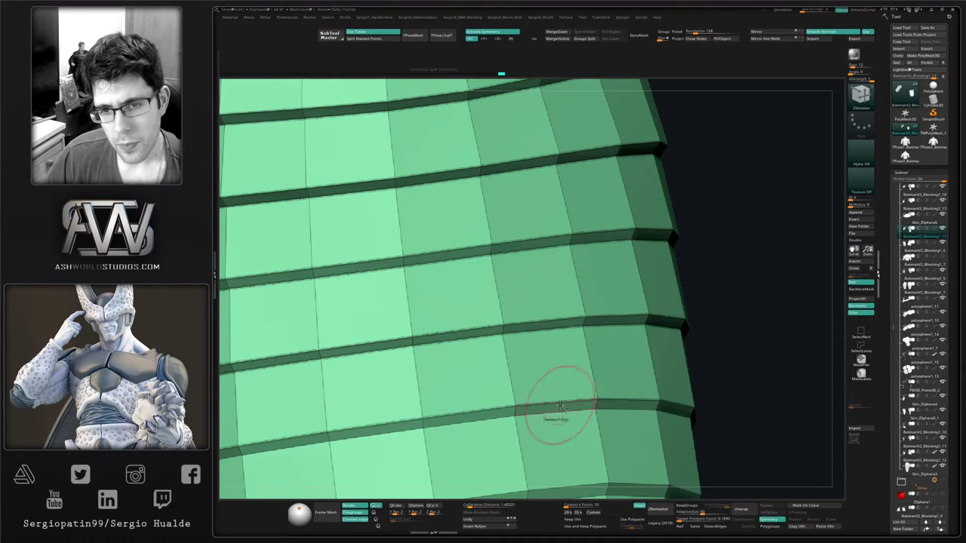
{"action": "right_click_drag", "start_coordinate": [556, 403], "coordinate": [537, 284]}
{"action": "left_click", "coordinate": [547, 354]}
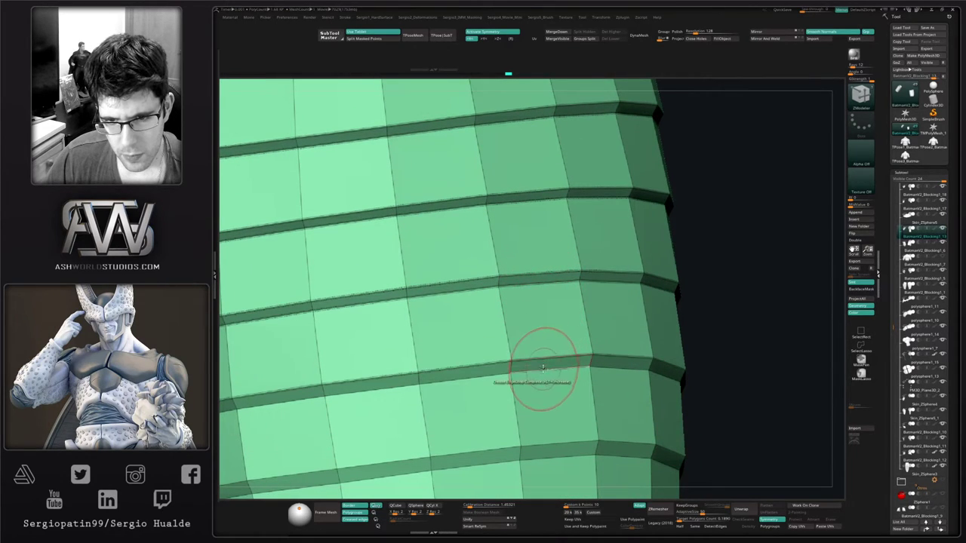
{"action": "left_click", "coordinate": [543, 371]}
Crease the complete edge loops bordering the remaining grooves down to the sleeve's lower rim, undoing the stray face edit
{"action": "right_click_drag", "start_coordinate": [541, 378], "coordinate": [530, 228], "text": "alt"}
{"action": "left_click", "coordinate": [529, 295]}
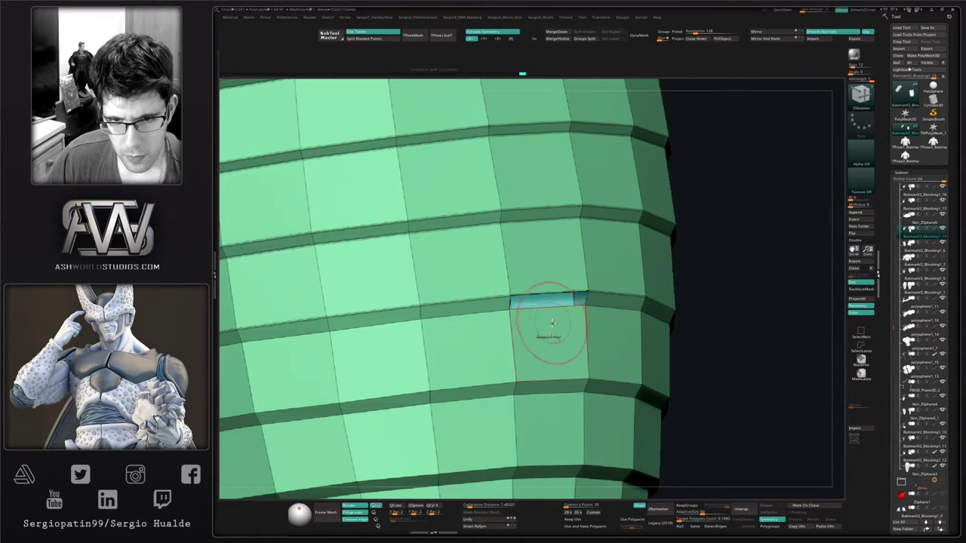
{"action": "key", "text": "ctrl+z"}
{"action": "left_click", "coordinate": [545, 308]}
{"action": "right_click_drag", "start_coordinate": [541, 293], "coordinate": [522, 172], "text": "alt"}
{"action": "left_click", "coordinate": [533, 262]}
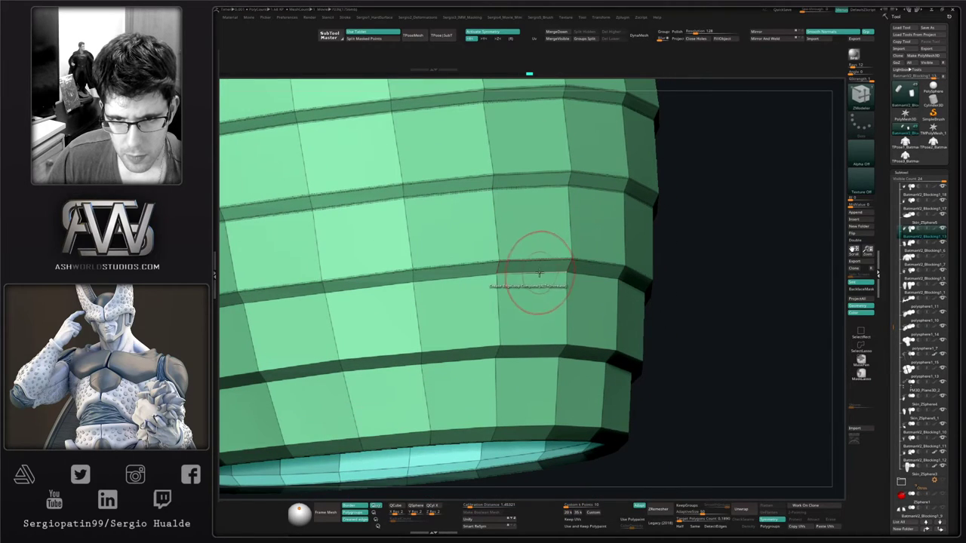
{"action": "left_click", "coordinate": [540, 274]}
{"action": "left_click", "coordinate": [535, 347]}
{"action": "left_click", "coordinate": [529, 362]}
{"action": "right_click_drag", "start_coordinate": [526, 374], "coordinate": [513, 269], "text": "alt"}
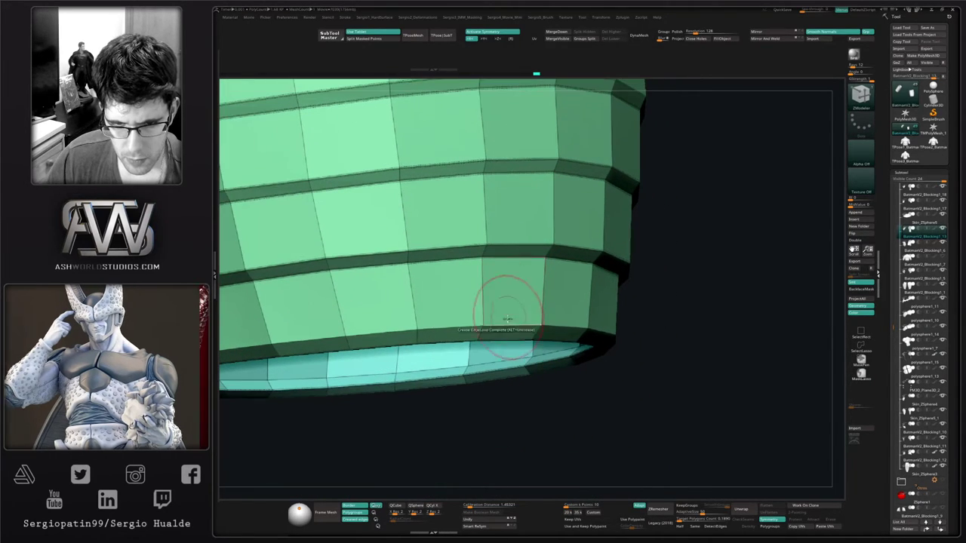
{"action": "left_click", "coordinate": [511, 326]}
Turn on dynamic subdivision for the sleeve, hide the polyframe and show the full suit
{"action": "mouse_move", "coordinate": [511, 326]}
{"action": "right_mouse_down", "text": "ctrl"}
{"action": "mouse_move", "coordinate": [483, 189]}
{"action": "mouse_move", "coordinate": [496, 316]}
{"action": "mouse_move", "coordinate": [511, 280]}
{"action": "mouse_move", "coordinate": [529, 329]}
{"action": "mouse_move", "coordinate": [507, 330]}
{"action": "mouse_move", "coordinate": [518, 320]}
{"action": "mouse_move", "coordinate": [567, 352]}
{"action": "mouse_move", "coordinate": [518, 316]}
{"action": "right_mouse_up", "text": "ctrl"}
{"action": "key", "text": "d"}
{"action": "key", "text": "shift+f"}
{"action": "key", "text": "ctrl+shift+s"}
Isolate the V-shaped upper-arm piece, crease it by polygroup, turn on dynamic subdivision and show the full suit
{"action": "left_click", "coordinate": [528, 345], "text": "alt"}
{"action": "key", "text": "ctrl+shift+s"}
{"action": "left_click", "coordinate": [535, 324], "text": "ctrl+shift"}
{"action": "right_click_drag", "start_coordinate": [535, 362], "coordinate": [575, 369]}
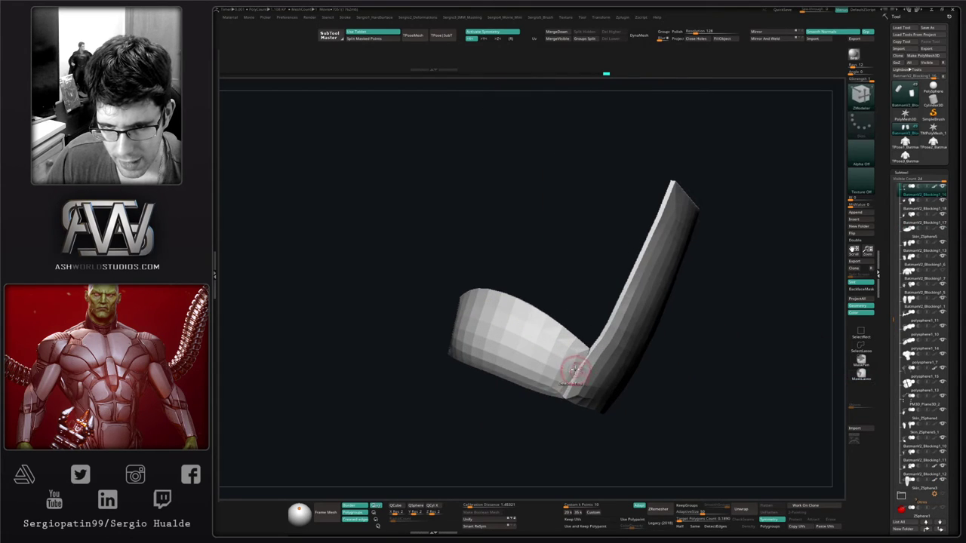
{"action": "key", "text": "ctrl+1"}
{"action": "left_click", "coordinate": [562, 242]}
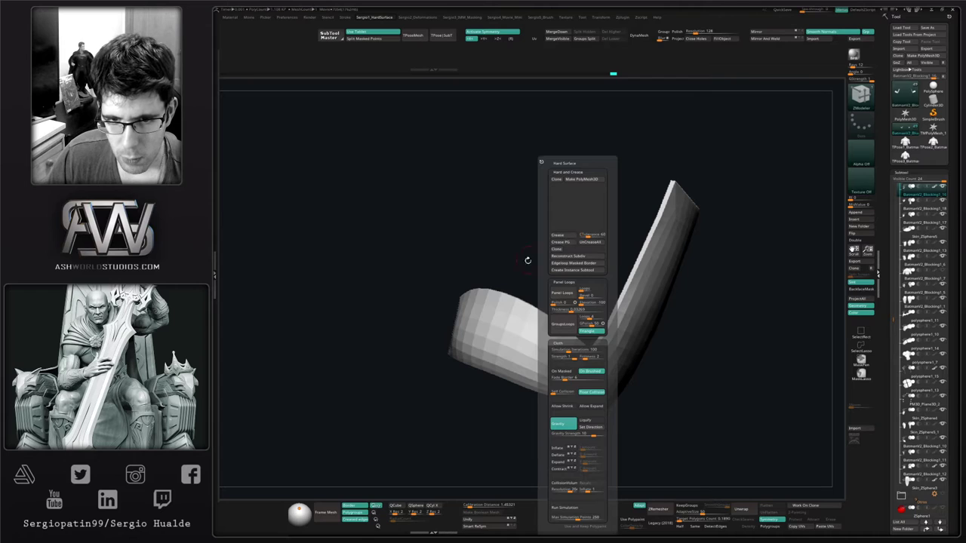
{"action": "key", "text": "d"}
{"action": "right_click_drag", "start_coordinate": [524, 293], "coordinate": [528, 313], "text": "ctrl"}
{"action": "left_click", "coordinate": [539, 343], "text": "ctrl+shift"}
{"action": "key", "text": "ctrl+shift+s"}
Review the creased upper-arm pieces on the whole torso from the front and back
{"action": "right_click_drag", "start_coordinate": [528, 313], "coordinate": [522, 349]}
{"action": "right_click_drag", "start_coordinate": [521, 349], "coordinate": [585, 354], "text": "alt"}
{"action": "mouse_move", "coordinate": [573, 301]}
{"action": "right_mouse_down", "text": "ctrl"}
{"action": "mouse_move", "coordinate": [581, 335]}
{"action": "mouse_move", "coordinate": [581, 284]}
{"action": "right_mouse_up", "text": "ctrl"}
{"action": "right_click_drag", "start_coordinate": [601, 335], "coordinate": [663, 273]}
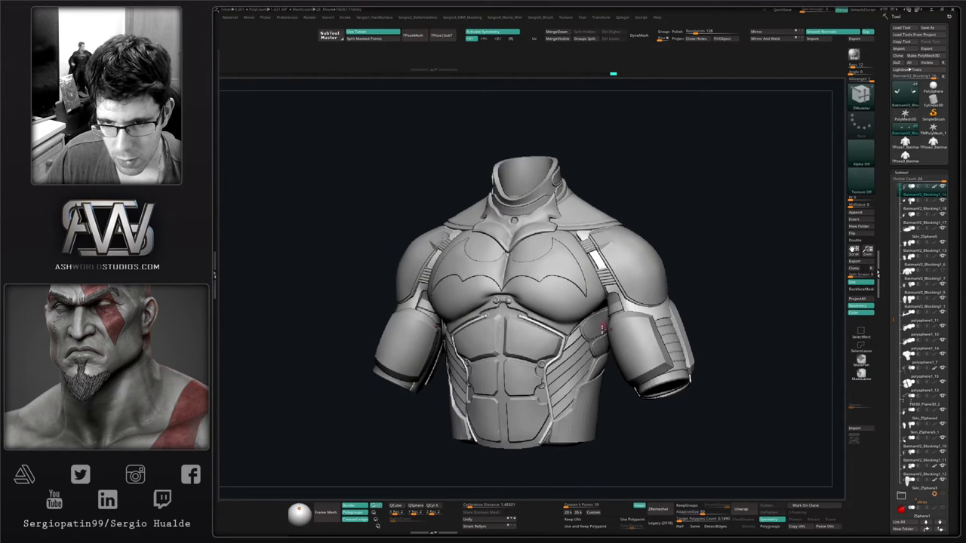
{"action": "right_click_drag", "start_coordinate": [602, 328], "coordinate": [532, 315]}
{"action": "right_click_drag", "start_coordinate": [558, 321], "coordinate": [536, 320]}
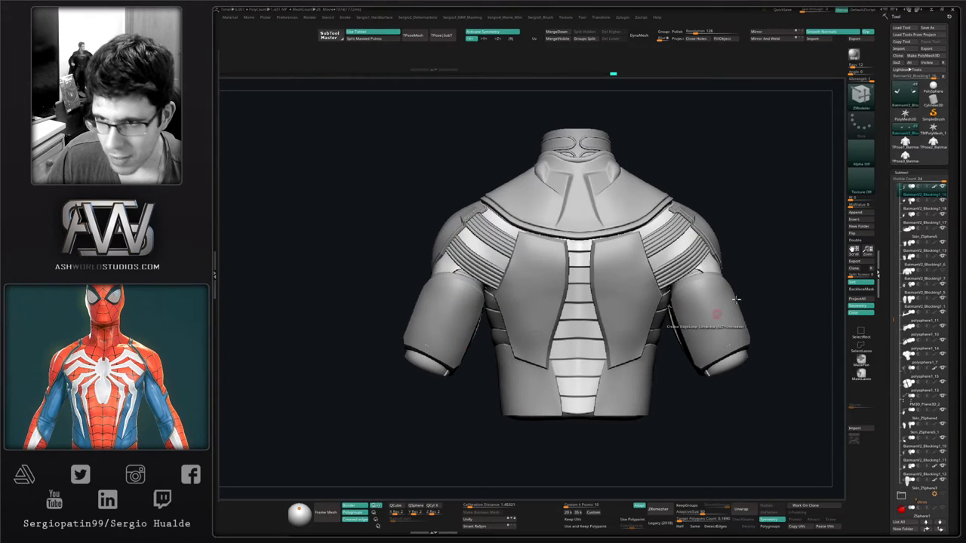
Make the belt pouches subtool visible around the waist and select it as the active subtool
{"action": "left_click_drag", "start_coordinate": [892, 192], "coordinate": [895, 175]}
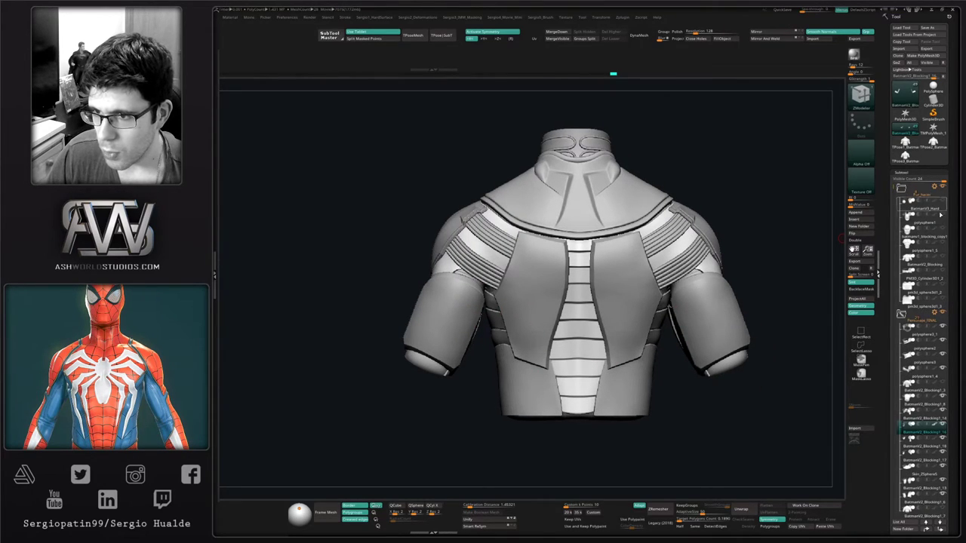
{"action": "left_click", "coordinate": [934, 292]}
{"action": "left_click", "coordinate": [942, 271]}
{"action": "right_click_drag", "start_coordinate": [553, 364], "coordinate": [593, 366]}
{"action": "key", "text": "w"}
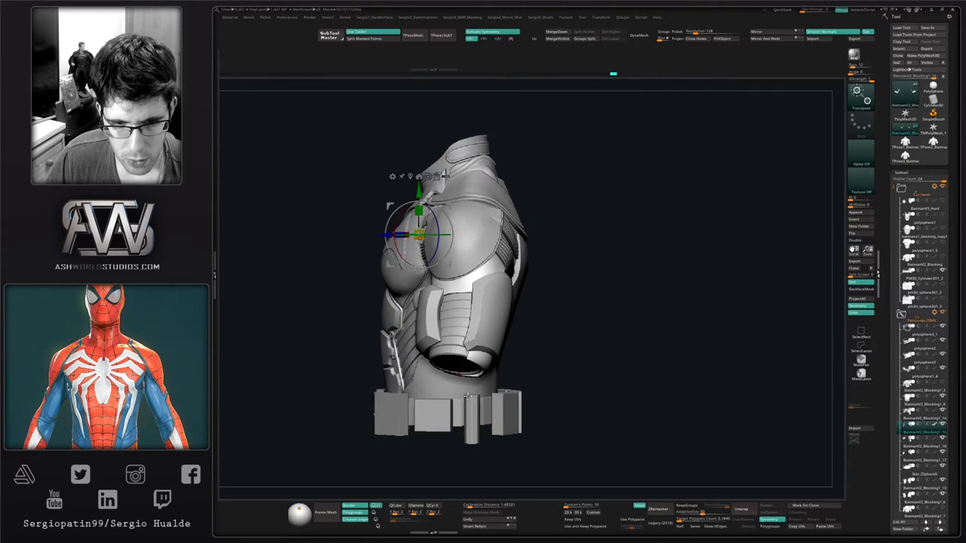
{"action": "left_click", "coordinate": [426, 413], "text": "alt"}
{"action": "left_click_drag", "start_coordinate": [475, 369], "coordinate": [415, 381], "text": "alt"}
{"action": "key", "text": "q"}
Review the torso together with the belt pouches from the back, side and front
{"action": "left_click_drag", "start_coordinate": [573, 365], "coordinate": [527, 392]}
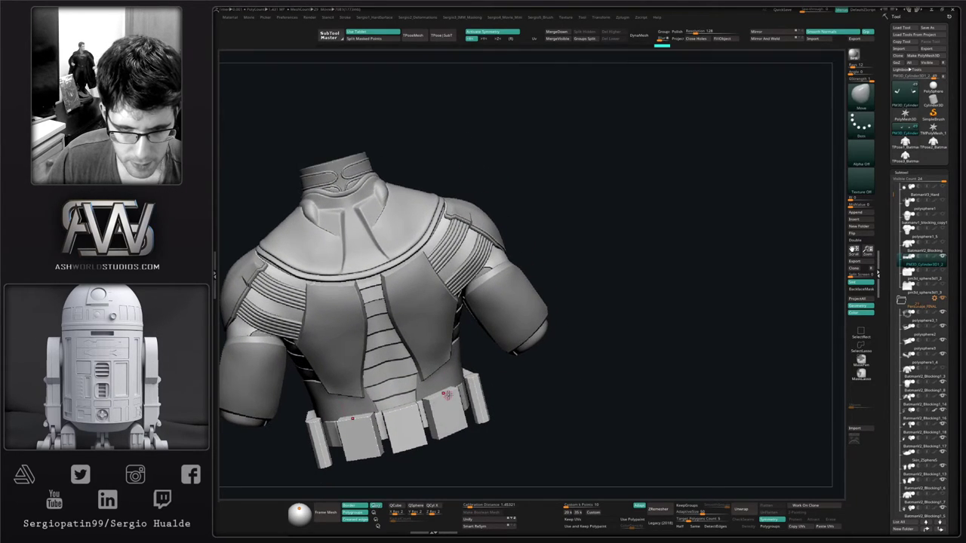
{"action": "left_click_drag", "start_coordinate": [463, 379], "coordinate": [479, 390]}
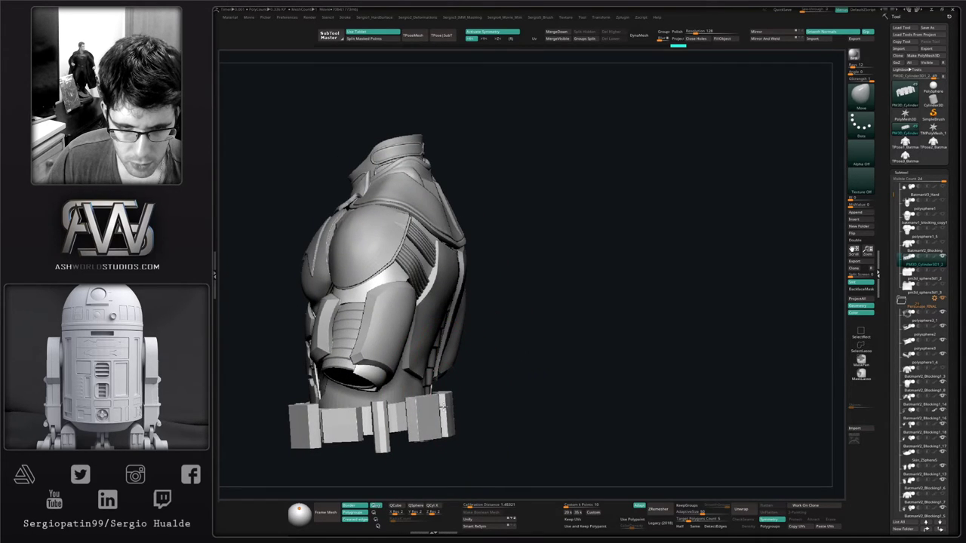
{"action": "mouse_move", "coordinate": [456, 424]}
{"action": "right_mouse_down", "text": "ctrl"}
{"action": "mouse_move", "coordinate": [455, 395]}
{"action": "mouse_move", "coordinate": [433, 446]}
{"action": "mouse_move", "coordinate": [446, 424]}
{"action": "mouse_move", "coordinate": [457, 427]}
{"action": "mouse_move", "coordinate": [443, 434]}
{"action": "mouse_move", "coordinate": [464, 438]}
{"action": "mouse_move", "coordinate": [453, 443]}
{"action": "mouse_move", "coordinate": [536, 467]}
{"action": "right_mouse_up", "text": "ctrl"}
{"action": "mouse_move", "coordinate": [487, 343]}
{"action": "right_mouse_down", "text": "ctrl"}
{"action": "mouse_move", "coordinate": [482, 381]}
{"action": "mouse_move", "coordinate": [546, 364]}
{"action": "right_mouse_up", "text": "ctrl"}
{"action": "mouse_move", "coordinate": [661, 306]}
{"action": "right_mouse_down", "text": "alt"}
{"action": "mouse_move", "coordinate": [714, 367]}
{"action": "mouse_move", "coordinate": [711, 407]}
{"action": "right_mouse_up", "text": "alt"}
{"action": "right_click_drag", "start_coordinate": [704, 293], "coordinate": [712, 359], "text": "alt"}
{"action": "right_click_drag", "start_coordinate": [731, 291], "coordinate": [656, 345], "text": "alt"}
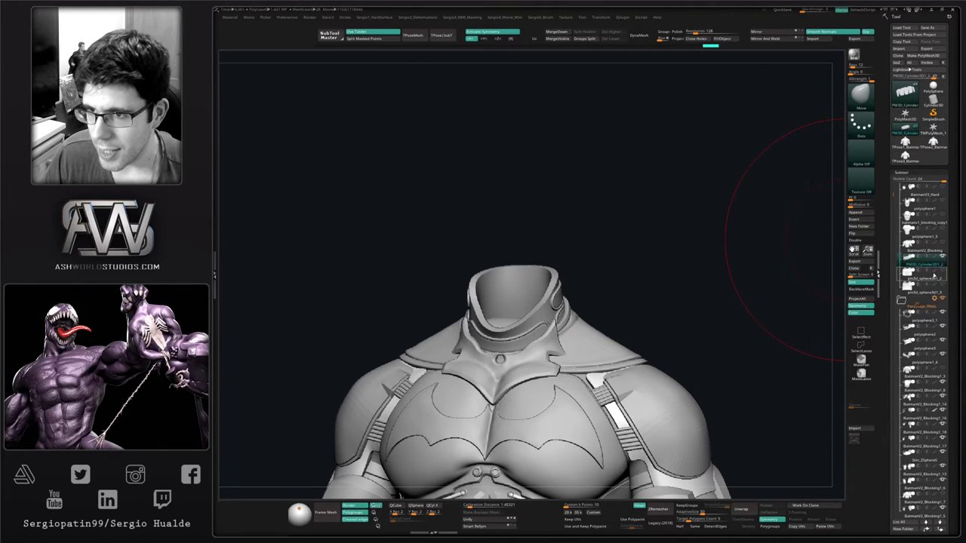
Show the draped cape piece over the shoulders and review the upper torso with it from several angles
{"action": "left_click", "coordinate": [942, 286]}
{"action": "right_click_drag", "start_coordinate": [608, 291], "coordinate": [603, 189], "text": "alt"}
{"action": "right_click_drag", "start_coordinate": [602, 189], "coordinate": [620, 267], "text": "ctrl"}
{"action": "mouse_move", "coordinate": [620, 267]}
{"action": "right_mouse_down"}
{"action": "mouse_move", "coordinate": [609, 280]}
{"action": "mouse_move", "coordinate": [619, 286]}
{"action": "right_mouse_up"}
{"action": "right_click_drag", "start_coordinate": [619, 286], "coordinate": [612, 188], "text": "alt"}
{"action": "right_click_drag", "start_coordinate": [613, 188], "coordinate": [631, 193], "text": "shift"}
{"action": "right_click_drag", "start_coordinate": [631, 302], "coordinate": [612, 261], "text": "ctrl"}
{"action": "right_click_drag", "start_coordinate": [678, 231], "coordinate": [600, 269], "text": "alt"}
{"action": "left_click_drag", "start_coordinate": [599, 268], "coordinate": [567, 270]}
{"action": "left_click_drag", "start_coordinate": [430, 272], "coordinate": [663, 270]}
{"action": "right_click_drag", "start_coordinate": [663, 269], "coordinate": [608, 258]}
{"action": "right_click_drag", "start_coordinate": [520, 222], "coordinate": [516, 264], "text": "alt"}
{"action": "right_click_drag", "start_coordinate": [516, 264], "coordinate": [565, 338], "text": "ctrl"}
{"action": "right_click_drag", "start_coordinate": [565, 338], "coordinate": [569, 363], "text": "alt"}
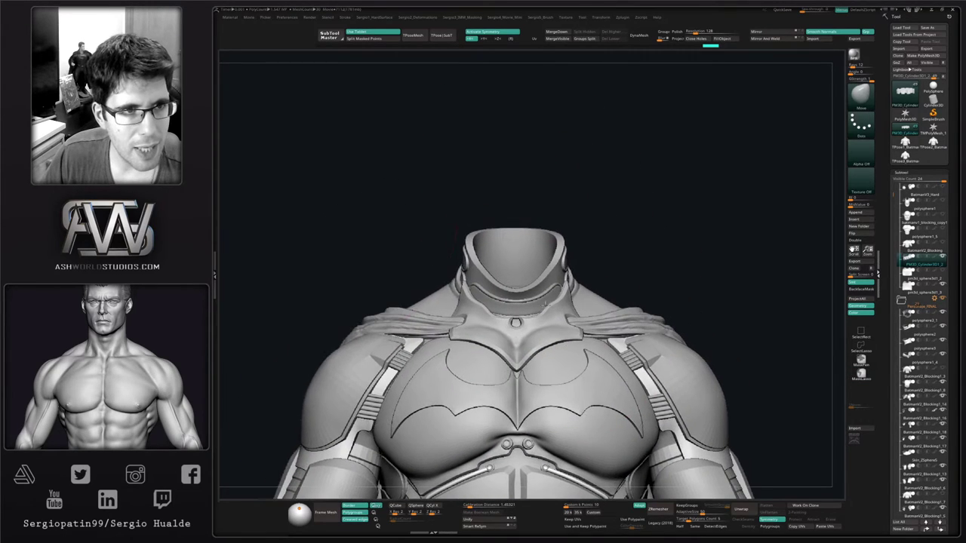
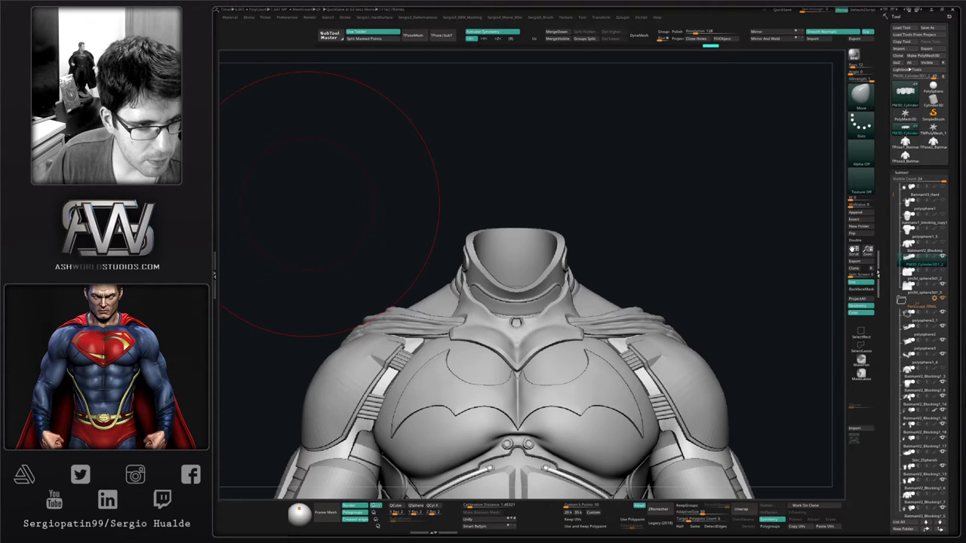
Make the face and the pointed-ear cowl subtools visible above the torso
{"action": "left_click_drag", "start_coordinate": [717, 219], "coordinate": [695, 240]}
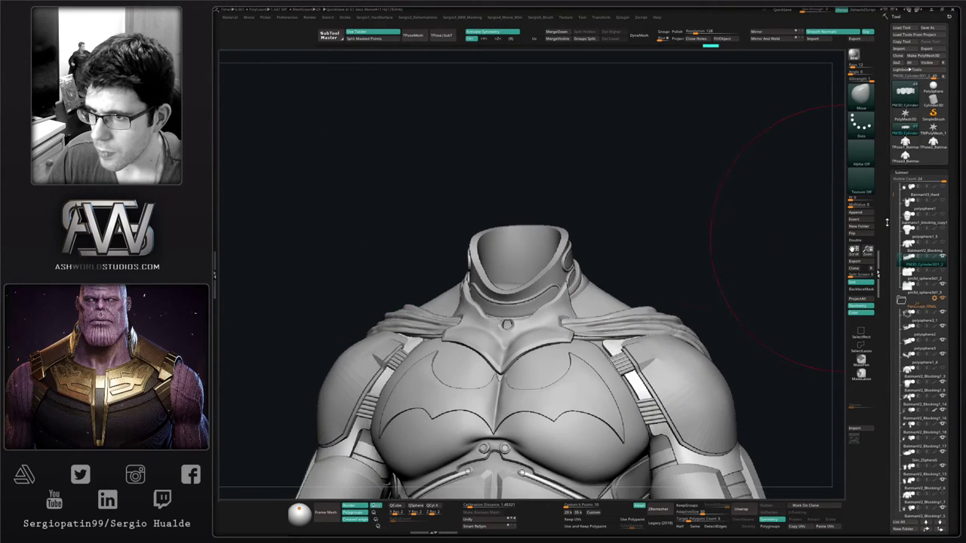
{"action": "left_click", "coordinate": [943, 215]}
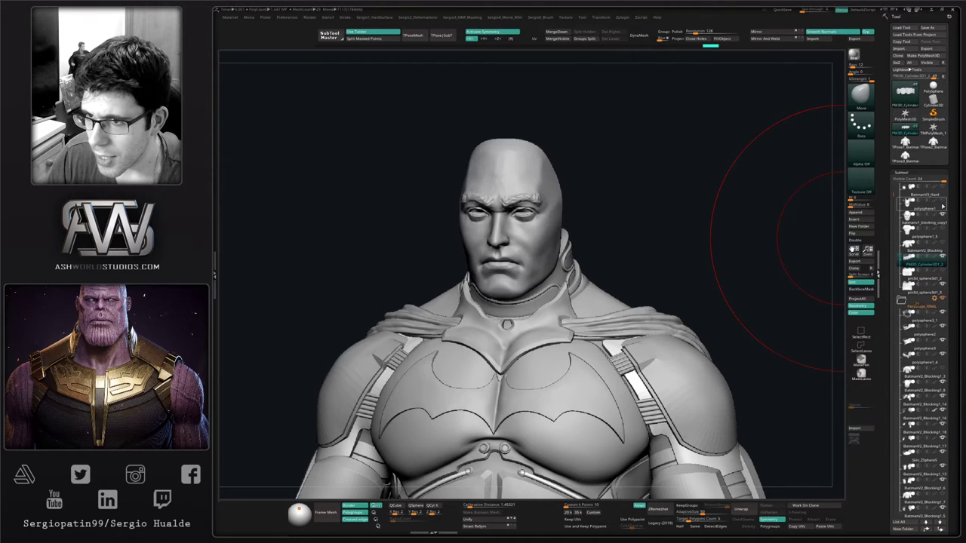
{"action": "left_click", "coordinate": [943, 201]}
{"action": "right_click_drag", "start_coordinate": [625, 287], "coordinate": [610, 278], "text": "ctrl"}
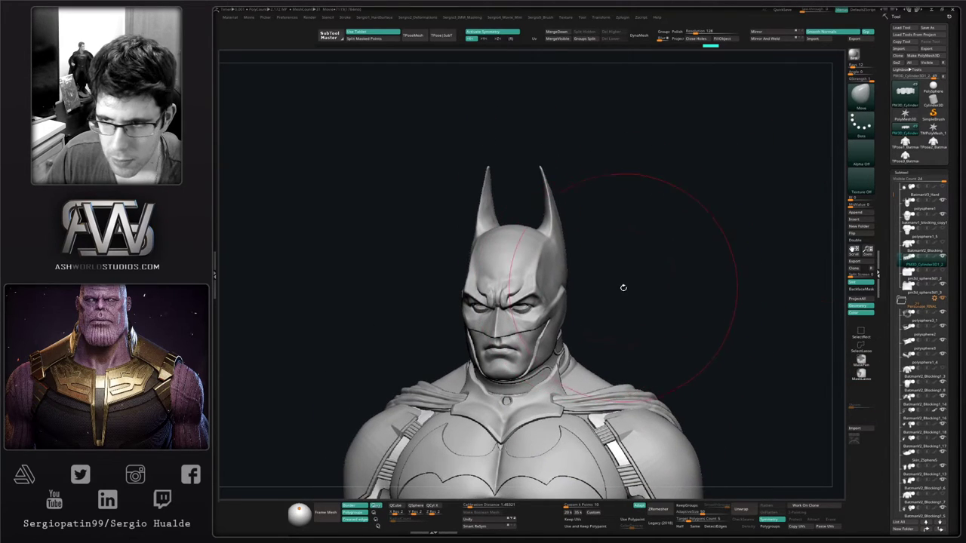
{"action": "left_click_drag", "start_coordinate": [623, 286], "coordinate": [614, 286]}
Select the cowl as the active subtool, display its polygroups and review it up close from the front and at an angle
{"action": "left_click", "coordinate": [560, 305], "text": "alt"}
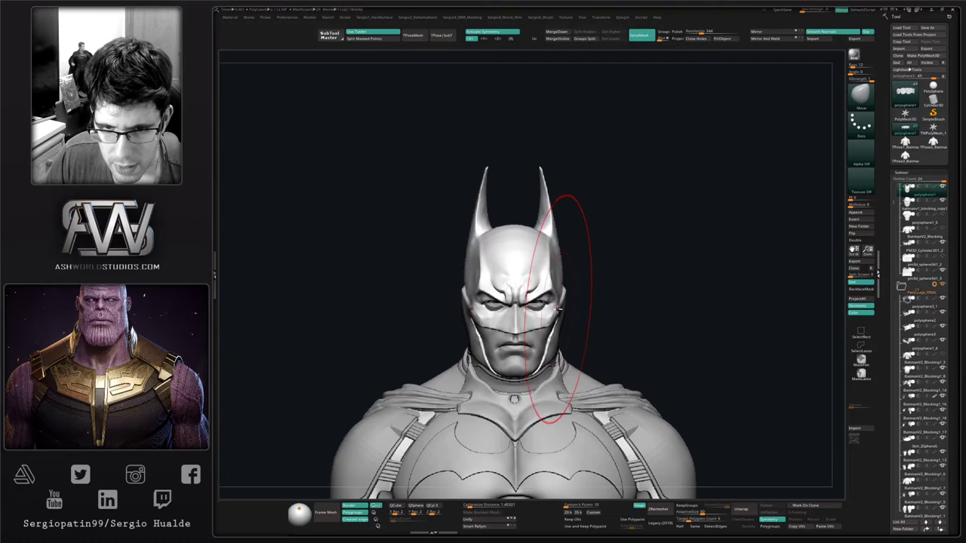
{"action": "key", "text": "shift+f"}
{"action": "left_click_drag", "start_coordinate": [895, 205], "coordinate": [895, 189]}
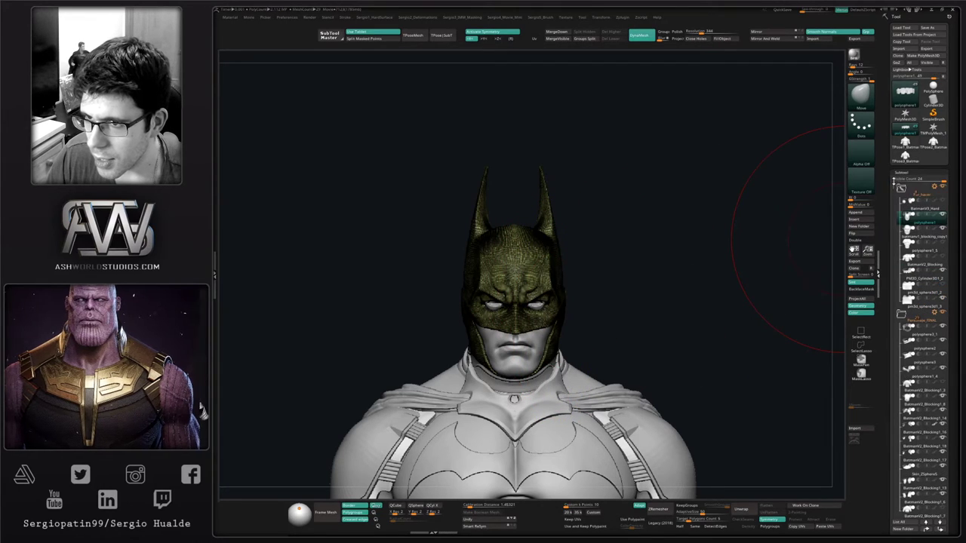
{"action": "right_click_drag", "start_coordinate": [559, 288], "coordinate": [628, 298], "text": "ctrl"}
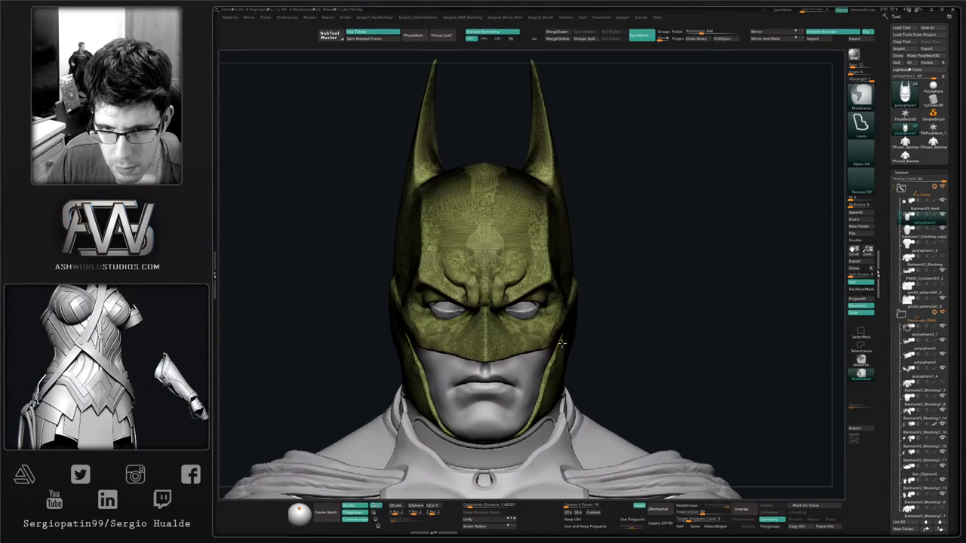
{"action": "left_click_drag", "start_coordinate": [667, 293], "coordinate": [654, 301]}
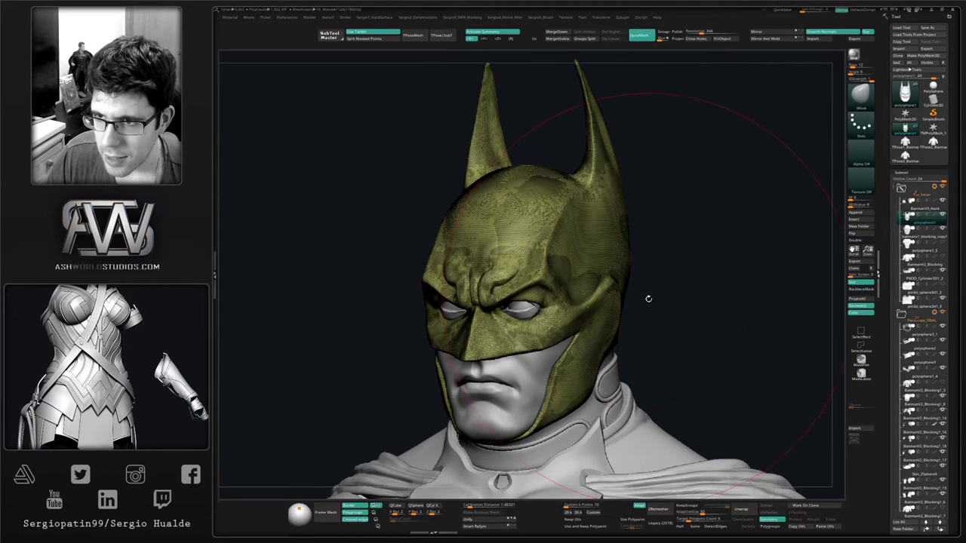
Assign a single polygroup to the eyes and another single polygroup to the cowl
{"action": "left_click", "coordinate": [923, 208]}
{"action": "key", "text": "alt+s"}
{"action": "key", "text": "alt+s"}
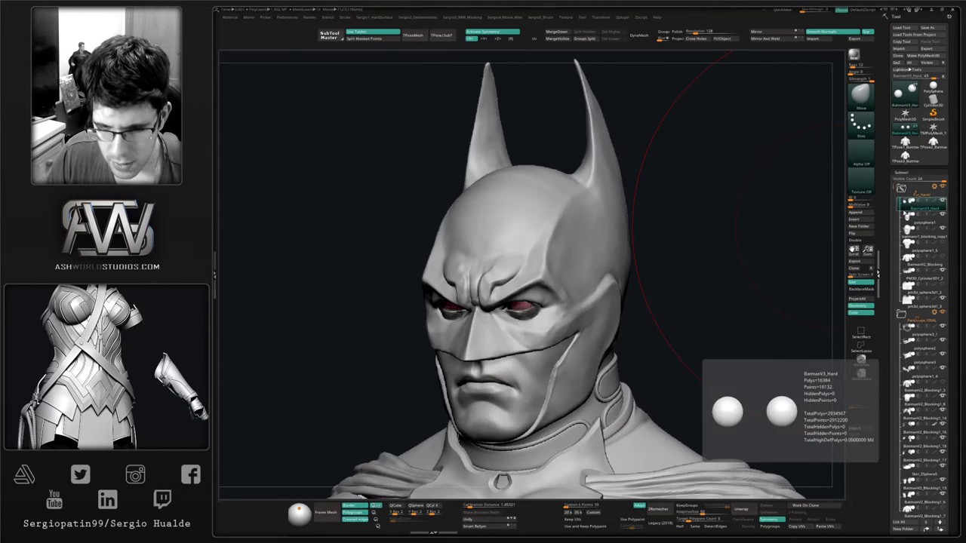
{"action": "key", "text": "ctrl+w"}
{"action": "left_click", "coordinate": [916, 222]}
{"action": "key", "text": "ctrl+w"}
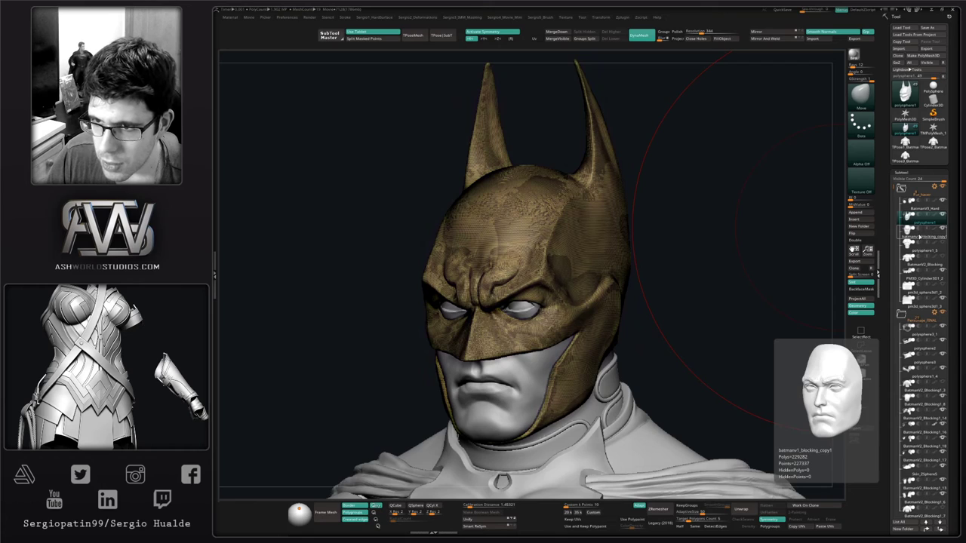
Check the face's polygroups in isolation, and merge the eyes, cowl and face into one subtool
{"action": "left_click", "coordinate": [917, 236]}
{"action": "key", "text": "alt+s"}
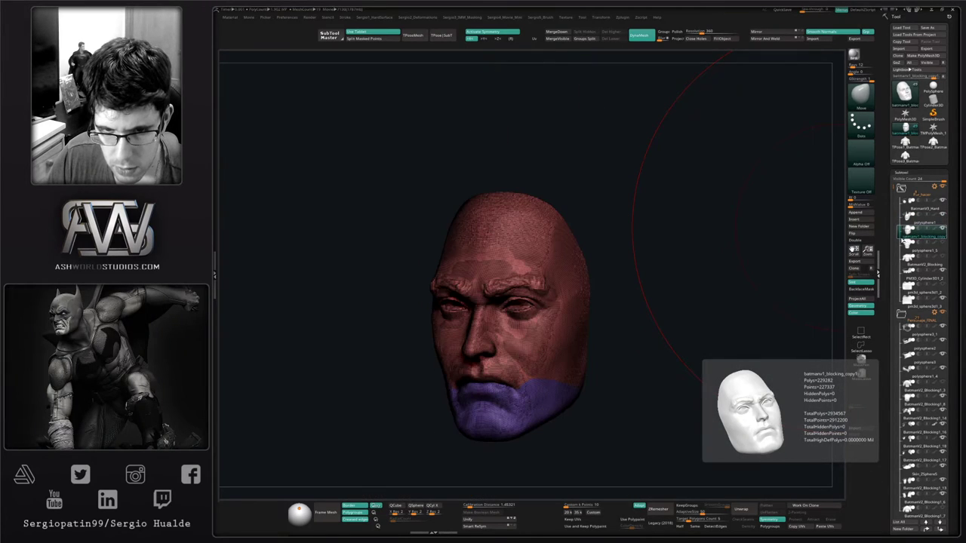
{"action": "key", "text": "alt+s"}
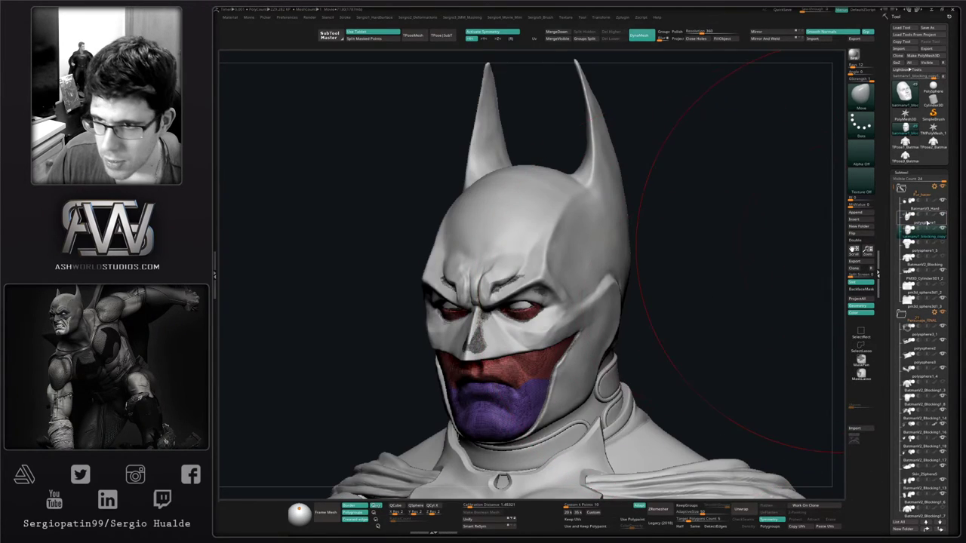
{"action": "left_click", "coordinate": [923, 210]}
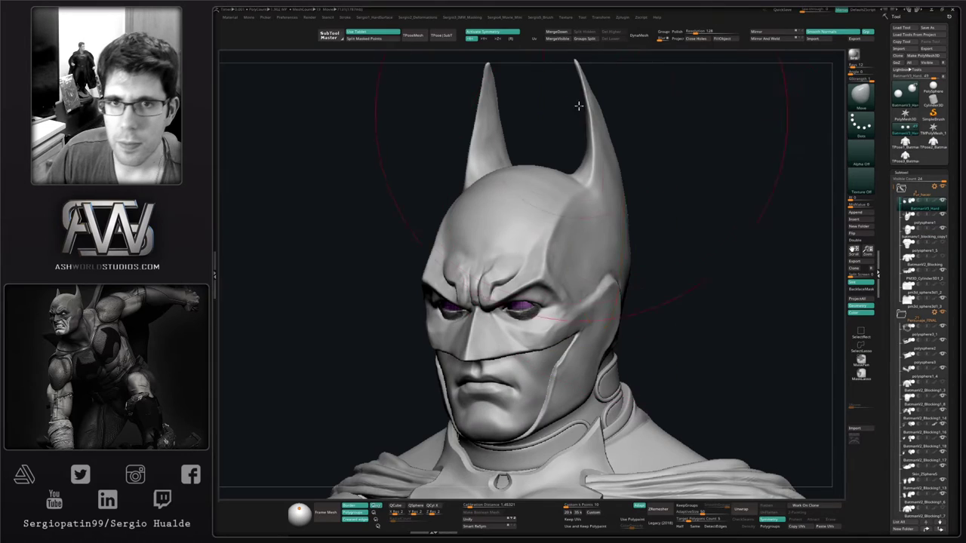
{"action": "left_click", "coordinate": [560, 34]}
{"action": "left_click", "coordinate": [563, 34]}
Hide the polygroup display, centre the gizmo on the merged head and lower its pivot to chin level
{"action": "mouse_move", "coordinate": [643, 260]}
{"action": "right_mouse_down", "text": "ctrl"}
{"action": "mouse_move", "coordinate": [634, 338]}
{"action": "mouse_move", "coordinate": [584, 324]}
{"action": "mouse_move", "coordinate": [572, 291]}
{"action": "right_mouse_up", "text": "ctrl"}
{"action": "key", "text": "shift+f"}
{"action": "key", "text": "w"}
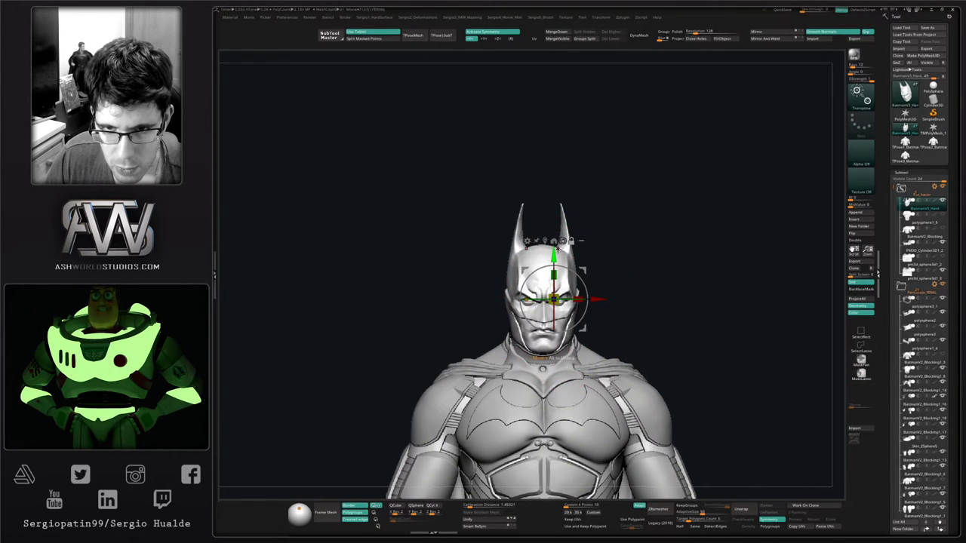
{"action": "left_click", "coordinate": [545, 241]}
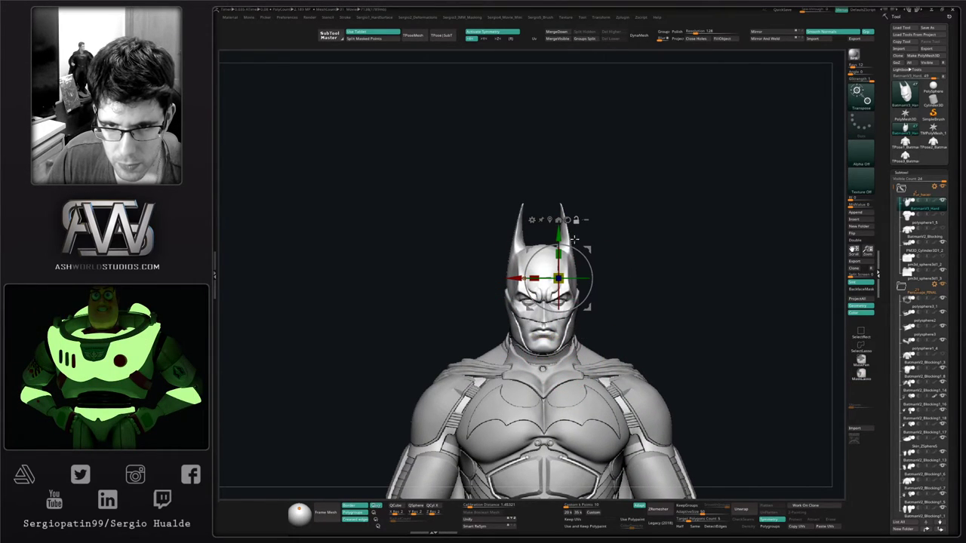
{"action": "left_click", "coordinate": [559, 220]}
{"action": "left_click_drag", "start_coordinate": [542, 235], "coordinate": [541, 287], "text": "alt"}
{"action": "left_click_drag", "start_coordinate": [642, 298], "coordinate": [556, 303], "text": "shift"}
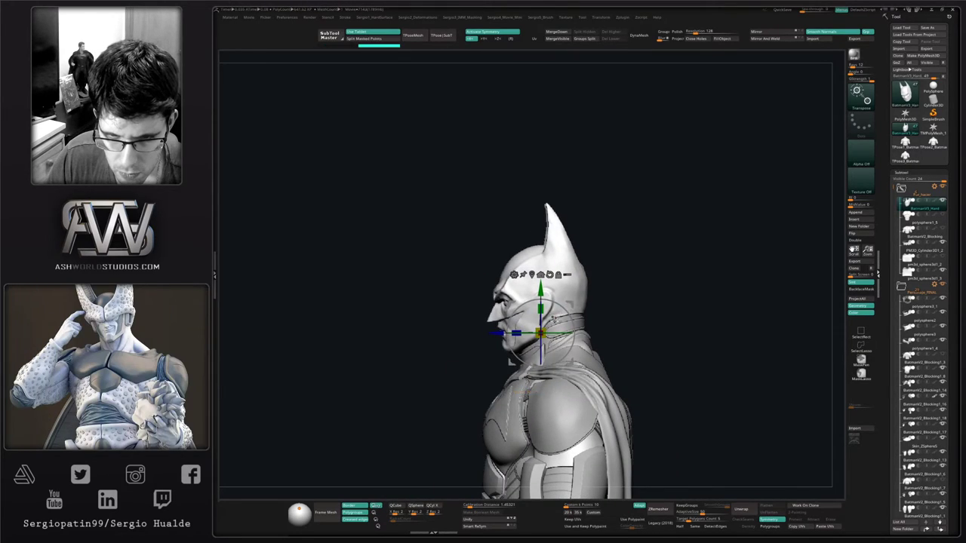
Adjust the merged head on the neck from the chin-level pivot and compare it before and after the change
{"action": "left_click_drag", "start_coordinate": [547, 329], "coordinate": [630, 311]}
{"action": "key", "text": "ctrl+z"}
{"action": "key", "text": "ctrl+shift+z"}
{"action": "right_click_drag", "start_coordinate": [630, 311], "coordinate": [612, 332]}
{"action": "mouse_move", "coordinate": [613, 332]}
{"action": "right_mouse_down", "text": "ctrl"}
{"action": "mouse_move", "coordinate": [588, 281]}
{"action": "mouse_move", "coordinate": [594, 332]}
{"action": "right_mouse_up", "text": "ctrl"}
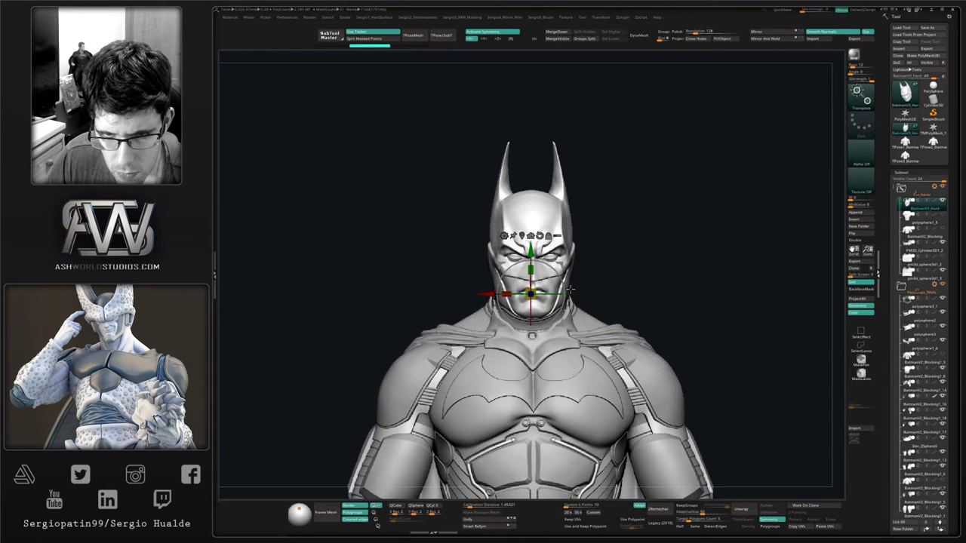
{"action": "key", "text": "ctrl+z"}
{"action": "key", "text": "ctrl+shift+z"}
Reshape the chin and the cheek area of the merged head symmetrically with a smaller Move brush
{"action": "key", "text": "q"}
{"action": "right_click_drag", "start_coordinate": [552, 277], "coordinate": [554, 312], "text": "ctrl"}
{"action": "key", "text": "bracketleft"}
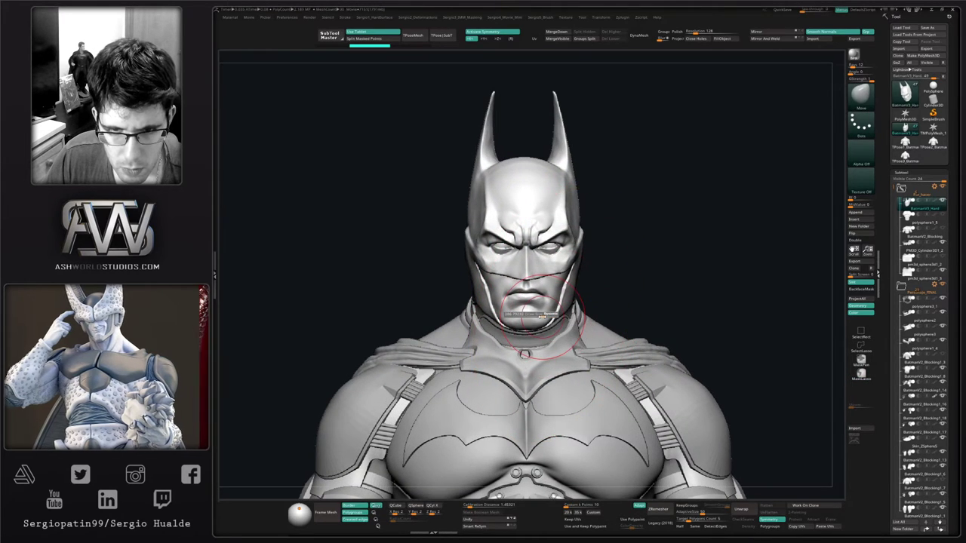
{"action": "left_click_drag", "start_coordinate": [539, 324], "coordinate": [538, 328]}
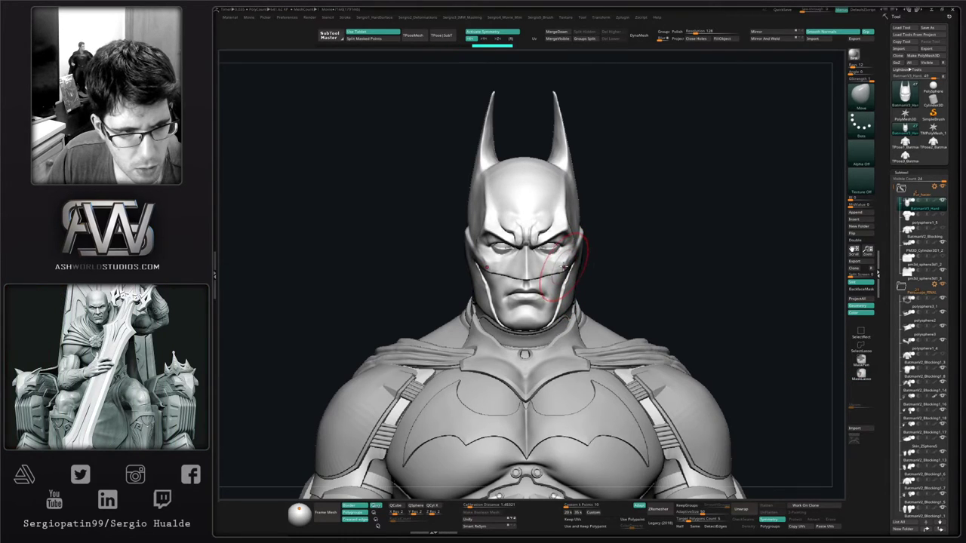
{"action": "right_click_drag", "start_coordinate": [570, 242], "coordinate": [538, 302], "text": "alt"}
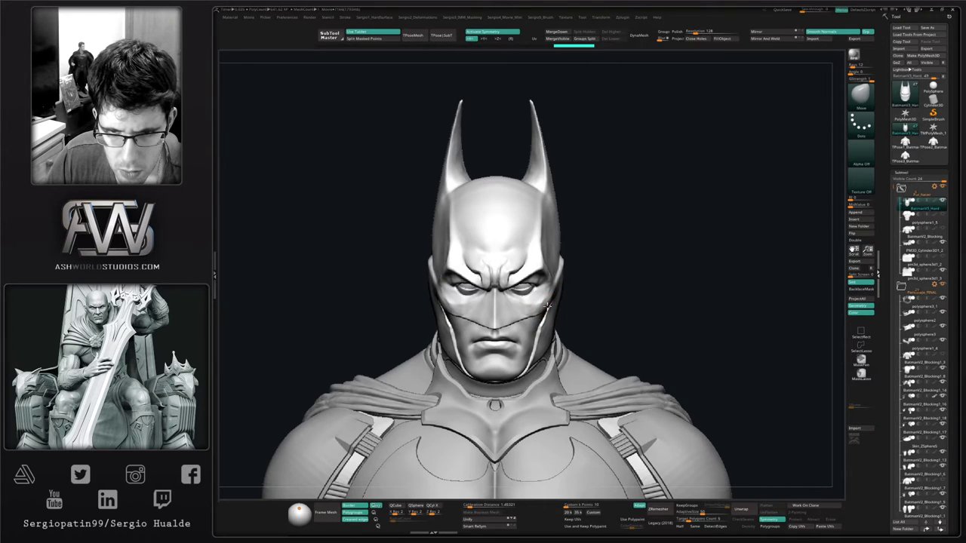
{"action": "left_click_drag", "start_coordinate": [548, 305], "coordinate": [540, 321]}
{"action": "mouse_move", "coordinate": [541, 320]}
{"action": "right_mouse_down"}
{"action": "mouse_move", "coordinate": [537, 303]}
{"action": "mouse_move", "coordinate": [521, 339]}
{"action": "right_mouse_up"}
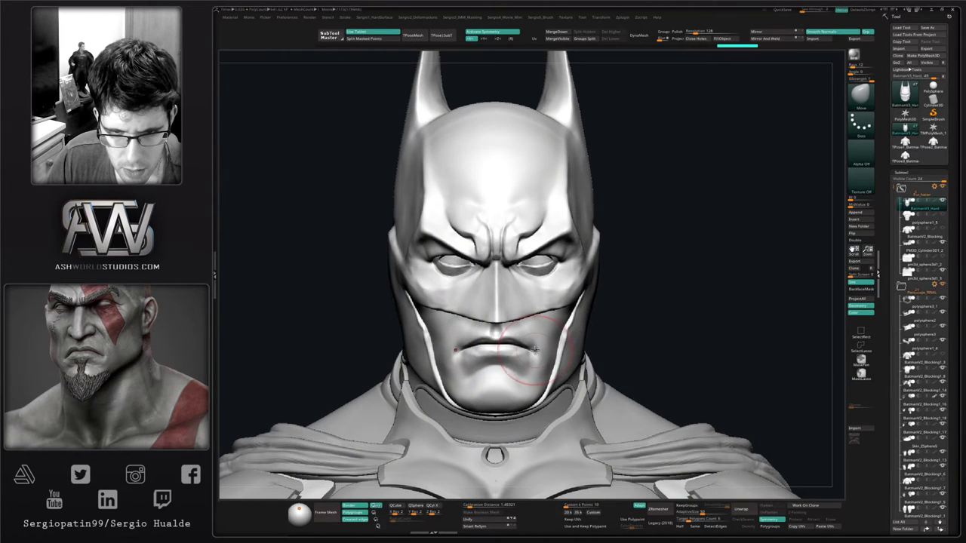
{"action": "right_click_drag", "start_coordinate": [577, 351], "coordinate": [537, 353]}
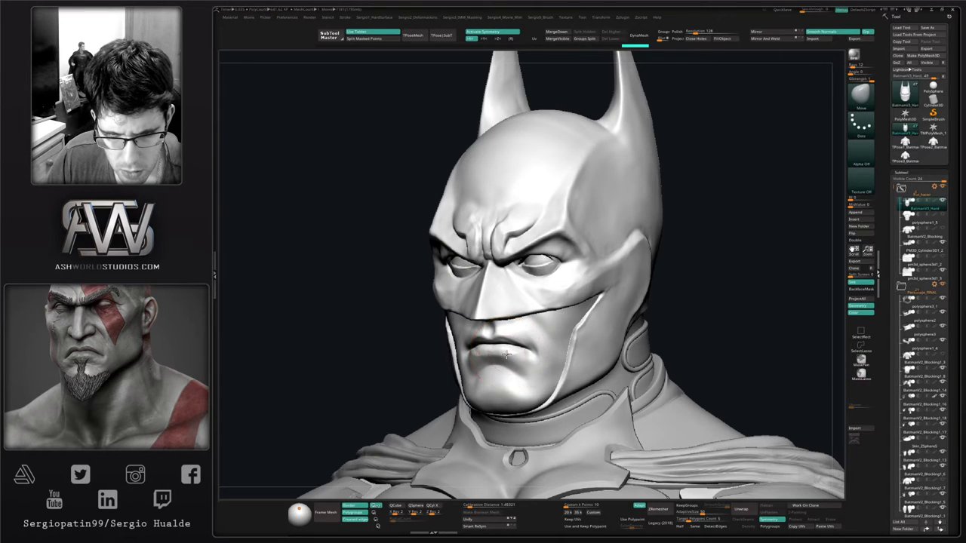
Switch to the Clay brush for the chin and view the jawline from the front and side
{"action": "mouse_move", "coordinate": [515, 375]}
{"action": "right_mouse_down", "text": "alt"}
{"action": "mouse_move", "coordinate": [526, 323]}
{"action": "mouse_move", "coordinate": [567, 324]}
{"action": "right_mouse_up", "text": "alt"}
{"action": "key", "text": "b"}
{"action": "key", "text": "c"}
{"action": "key", "text": "l"}
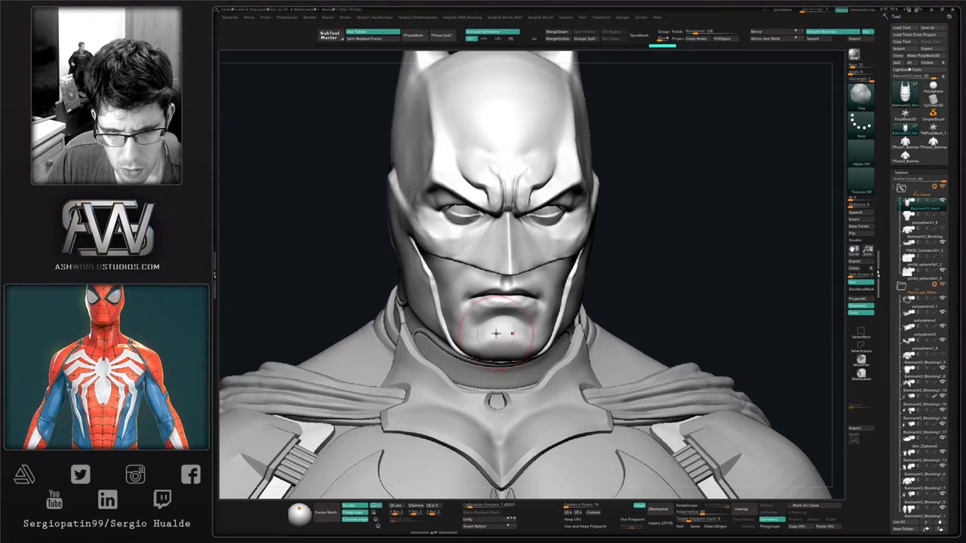
{"action": "right_click_drag", "start_coordinate": [463, 337], "coordinate": [510, 337]}
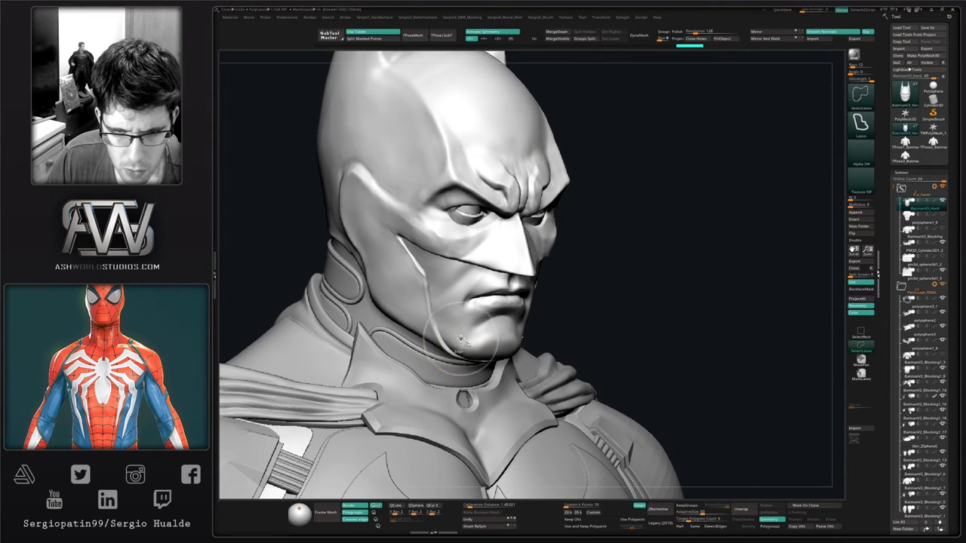
Switch to rectangular selection, isolate the lower face and smooth the chin, then show the full head again
{"action": "left_click", "coordinate": [462, 339], "text": "ctrl+shift"}
{"action": "left_click", "coordinate": [572, 320], "text": "ctrl+shift"}
{"action": "left_click", "coordinate": [861, 333], "text": "ctrl+shift"}
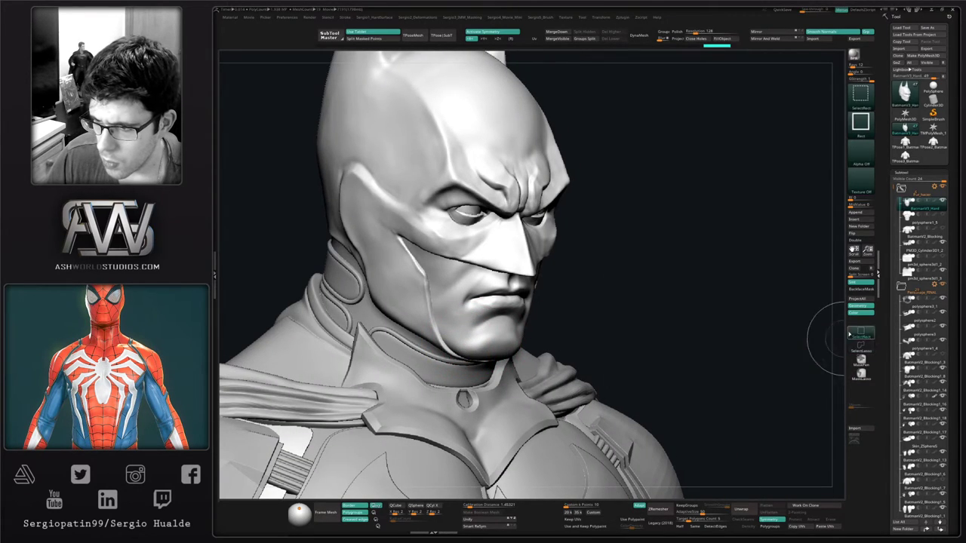
{"action": "left_click", "coordinate": [461, 347], "text": "ctrl+shift"}
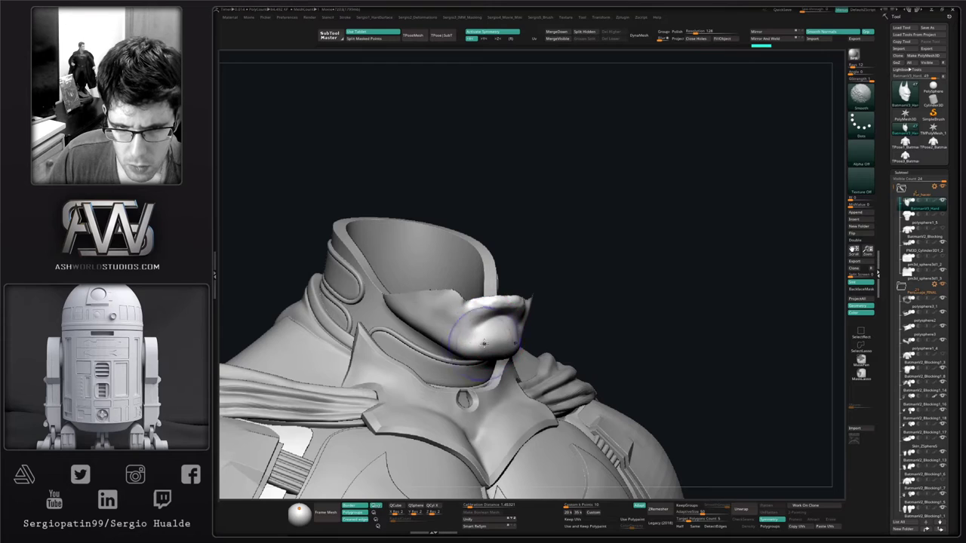
{"action": "right_click_drag", "start_coordinate": [507, 344], "coordinate": [446, 336], "text": "shift"}
{"action": "left_click", "coordinate": [591, 319], "text": "ctrl+shift"}
Build up the cheek beside the mouth corner with the Clay brush and smooth the transition toward the cowl
{"action": "right_click_drag", "start_coordinate": [565, 334], "coordinate": [494, 332]}
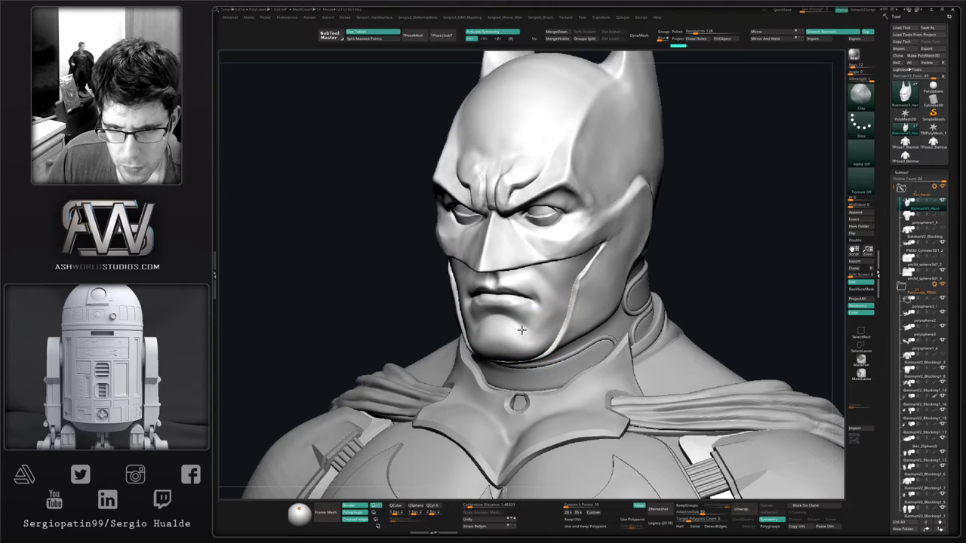
{"action": "mouse_move", "coordinate": [552, 320]}
{"action": "left_mouse_down"}
{"action": "mouse_move", "coordinate": [545, 323]}
{"action": "mouse_move", "coordinate": [549, 311]}
{"action": "left_mouse_up"}
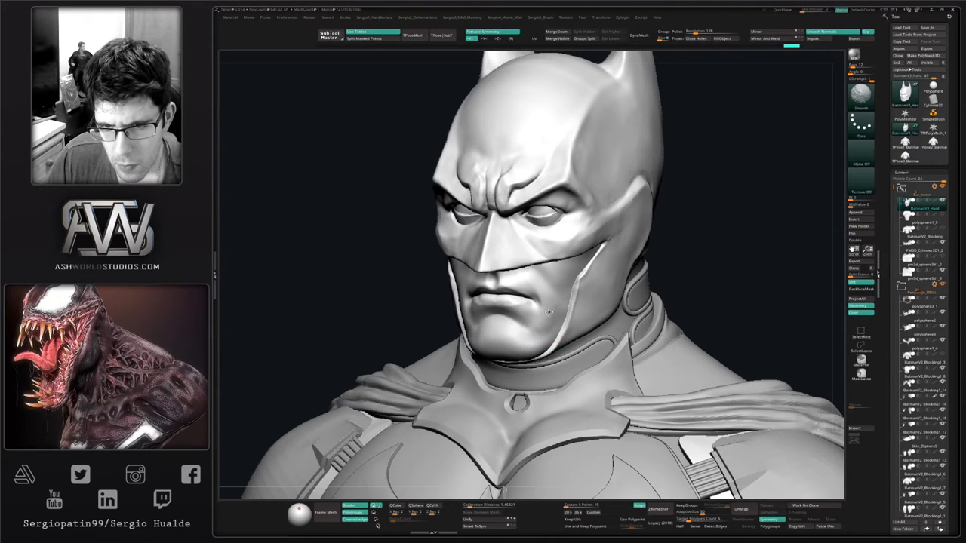
{"action": "right_click_drag", "start_coordinate": [554, 337], "coordinate": [614, 336]}
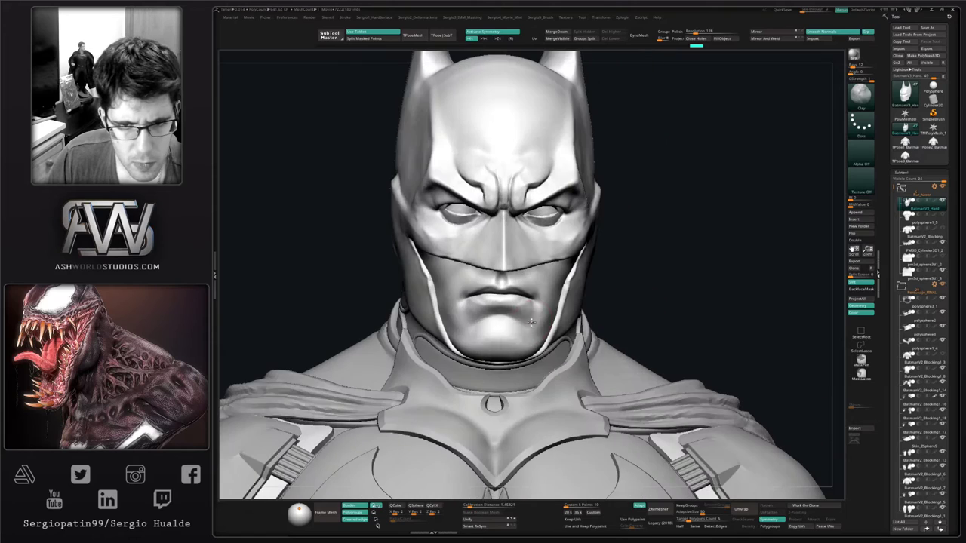
{"action": "left_click_drag", "start_coordinate": [555, 269], "coordinate": [557, 281], "text": "shift"}
{"action": "mouse_move", "coordinate": [557, 281]}
{"action": "right_mouse_down"}
{"action": "mouse_move", "coordinate": [502, 283]}
{"action": "mouse_move", "coordinate": [596, 320]}
{"action": "right_mouse_up"}
{"action": "right_click_drag", "start_coordinate": [531, 323], "coordinate": [470, 322]}
{"action": "right_click_drag", "start_coordinate": [470, 321], "coordinate": [590, 331], "text": "ctrl"}
Reshape the cowl's cheek area below the eye with the Move brush, adjusting the brush size
{"action": "key", "text": "b"}
{"action": "key", "text": "m"}
{"action": "key", "text": "v"}
{"action": "mouse_move", "coordinate": [562, 255]}
{"action": "right_mouse_down", "text": "alt"}
{"action": "mouse_move", "coordinate": [537, 280]}
{"action": "mouse_move", "coordinate": [519, 282]}
{"action": "mouse_move", "coordinate": [535, 289]}
{"action": "mouse_move", "coordinate": [518, 295]}
{"action": "right_mouse_up", "text": "alt"}
{"action": "left_click_drag", "start_coordinate": [467, 287], "coordinate": [477, 279]}
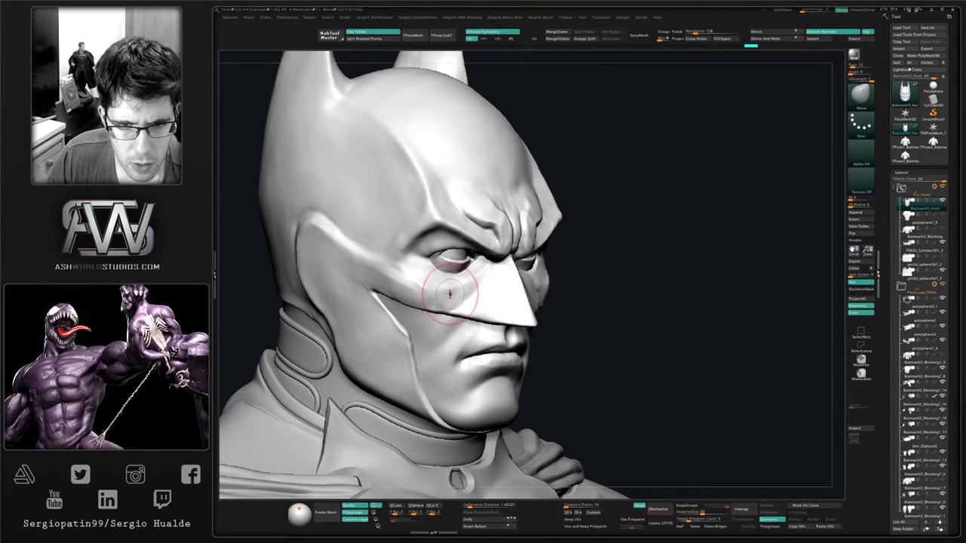
{"action": "right_click_drag", "start_coordinate": [447, 298], "coordinate": [454, 301]}
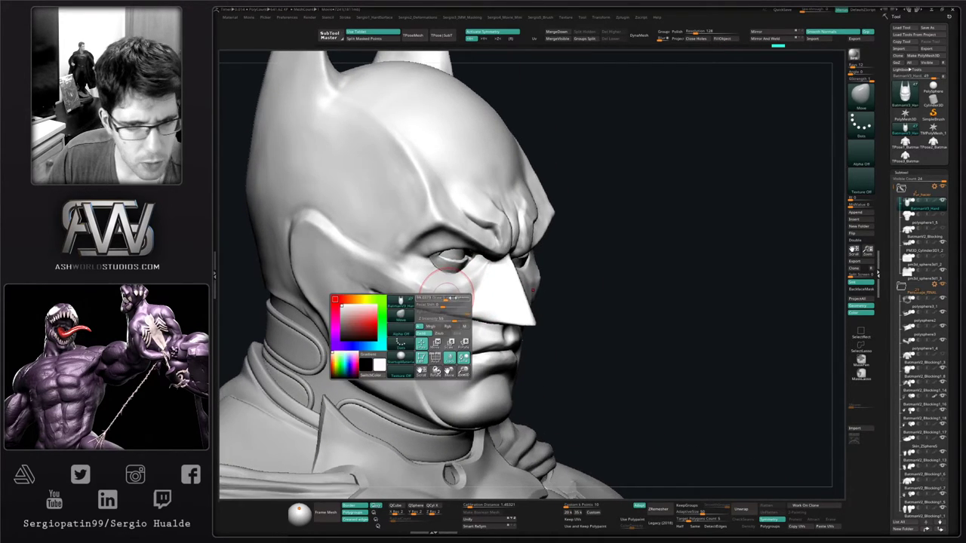
{"action": "left_click_drag", "start_coordinate": [450, 288], "coordinate": [463, 288]}
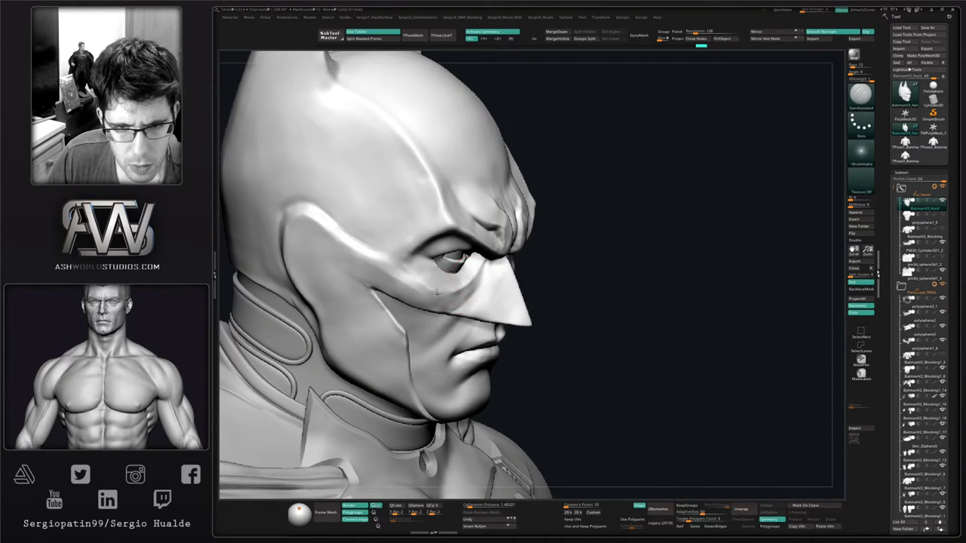
Carve crease lines into the cowl below and beside the eye with the DamStandard brush
{"action": "left_click_drag", "start_coordinate": [436, 293], "coordinate": [452, 291]}
{"action": "mouse_move", "coordinate": [453, 291]}
{"action": "right_mouse_down"}
{"action": "mouse_move", "coordinate": [411, 280]}
{"action": "mouse_move", "coordinate": [428, 232]}
{"action": "right_mouse_up"}
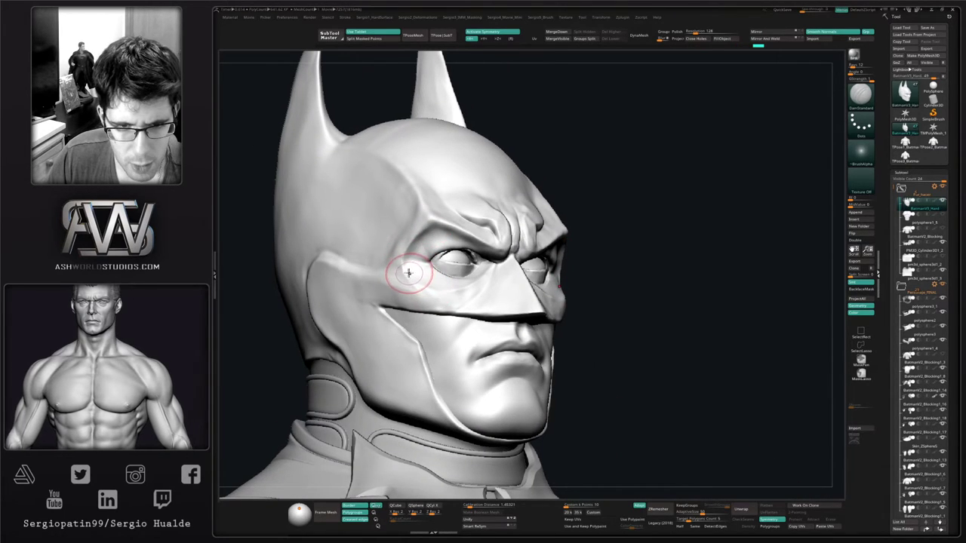
{"action": "left_click_drag", "start_coordinate": [410, 274], "coordinate": [442, 295]}
{"action": "right_click_drag", "start_coordinate": [442, 295], "coordinate": [423, 282]}
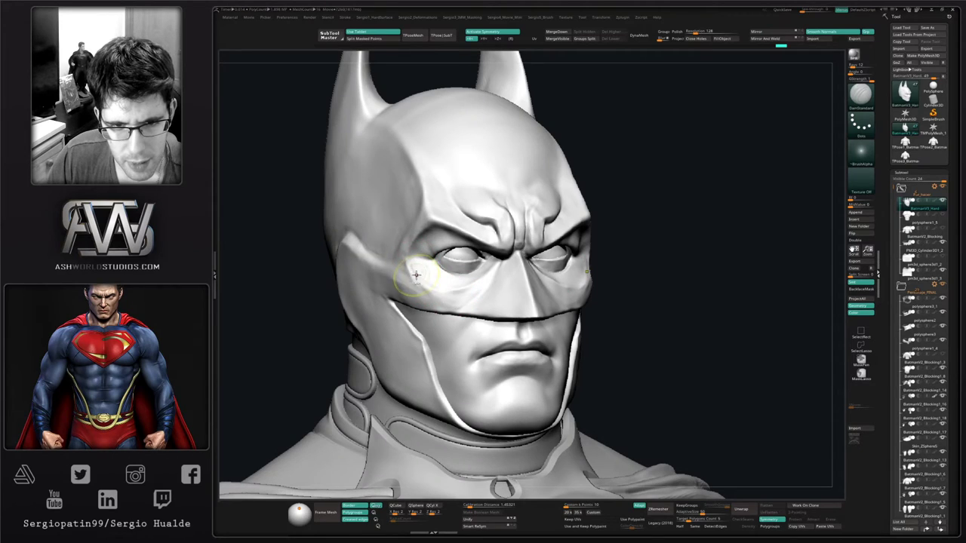
Smooth the cowl's cheek surface under the eye and along its outer side
{"action": "key", "text": "shift"}
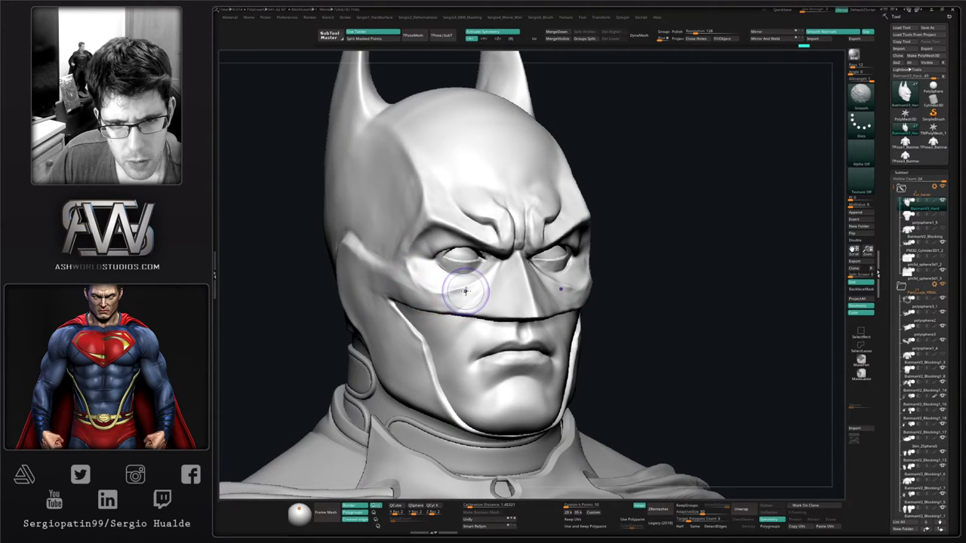
{"action": "left_click_drag", "start_coordinate": [458, 299], "coordinate": [469, 297], "text": "shift"}
{"action": "right_click_drag", "start_coordinate": [469, 297], "coordinate": [430, 296]}
{"action": "mouse_move", "coordinate": [494, 329]}
{"action": "right_mouse_down", "text": "ctrl"}
{"action": "mouse_move", "coordinate": [500, 304]}
{"action": "mouse_move", "coordinate": [563, 289]}
{"action": "mouse_move", "coordinate": [573, 309]}
{"action": "mouse_move", "coordinate": [558, 302]}
{"action": "right_mouse_up", "text": "ctrl"}
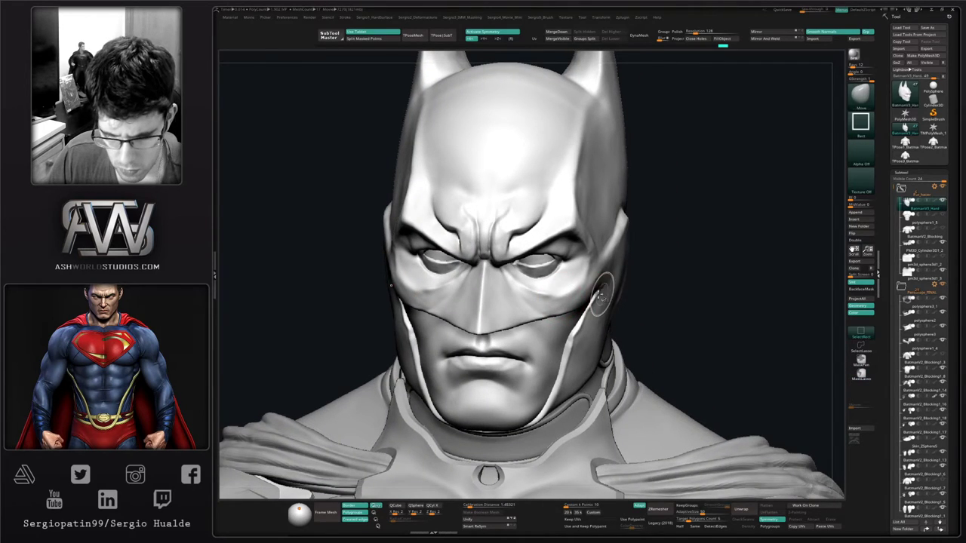
{"action": "left_click_drag", "start_coordinate": [602, 282], "coordinate": [603, 293], "text": "shift"}
{"action": "right_click_drag", "start_coordinate": [603, 293], "coordinate": [522, 272]}
Isolate the cowl and flatten the surface under the eye with TrimDynamic, then show the full head
{"action": "left_click", "coordinate": [576, 282], "text": "ctrl+shift"}
{"action": "left_click_drag", "start_coordinate": [534, 273], "coordinate": [544, 277]}
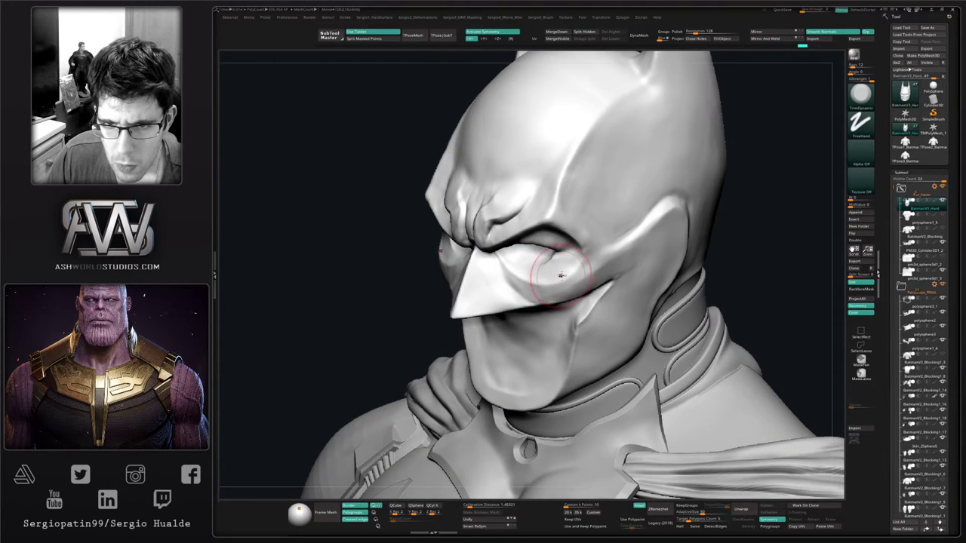
{"action": "right_click_drag", "start_coordinate": [561, 275], "coordinate": [588, 261]}
{"action": "right_click_drag", "start_coordinate": [547, 296], "coordinate": [537, 271]}
{"action": "left_click_drag", "start_coordinate": [535, 272], "coordinate": [516, 274]}
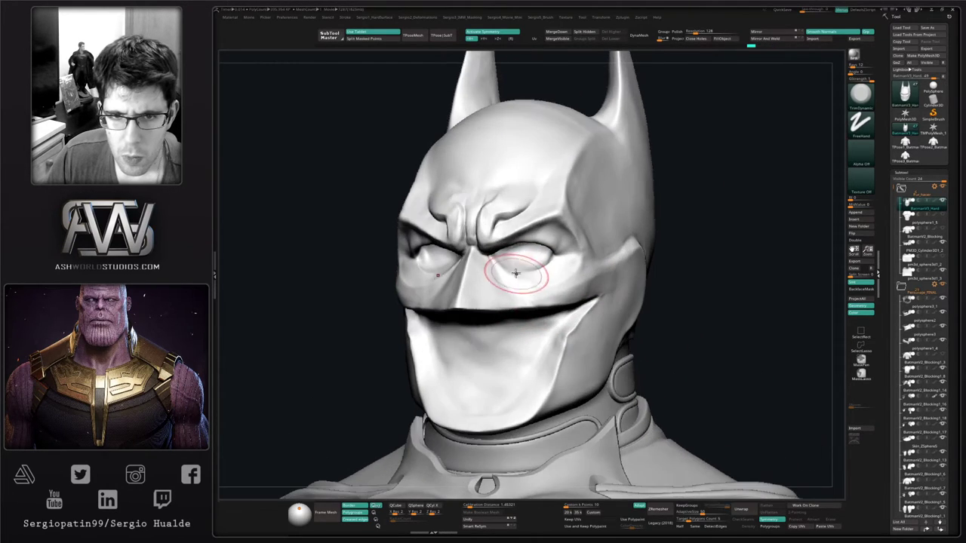
{"action": "right_click_drag", "start_coordinate": [515, 237], "coordinate": [532, 266]}
{"action": "left_click", "coordinate": [659, 245], "text": "ctrl+shift"}
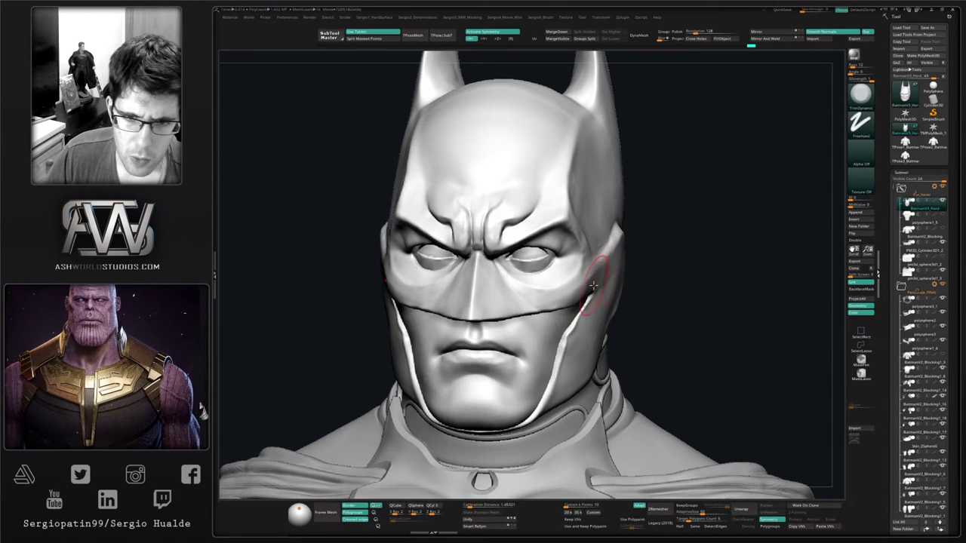
Mask the head except the eyes with the transform gizmo active, then clear the mask
{"action": "mouse_move", "coordinate": [556, 308]}
{"action": "right_mouse_down", "text": "ctrl"}
{"action": "mouse_move", "coordinate": [548, 283]}
{"action": "mouse_move", "coordinate": [565, 282]}
{"action": "mouse_move", "coordinate": [545, 281]}
{"action": "mouse_move", "coordinate": [573, 302]}
{"action": "mouse_move", "coordinate": [550, 295]}
{"action": "mouse_move", "coordinate": [571, 295]}
{"action": "right_mouse_up", "text": "ctrl"}
{"action": "key", "text": "w"}
{"action": "left_click", "coordinate": [545, 292], "text": "ctrl"}
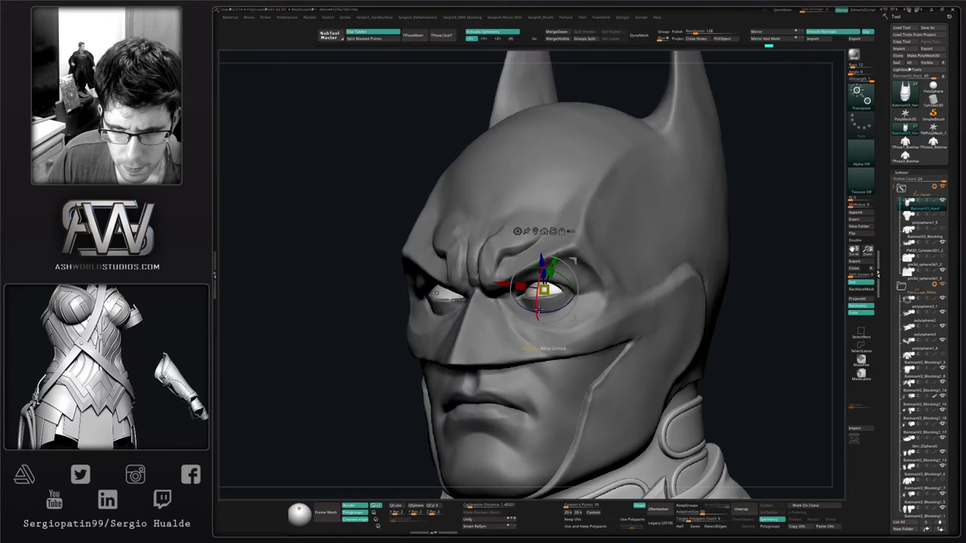
{"action": "key", "text": "q"}
{"action": "mouse_move", "coordinate": [383, 350]}
{"action": "right_mouse_down", "text": "ctrl"}
{"action": "mouse_move", "coordinate": [377, 334]}
{"action": "mouse_move", "coordinate": [412, 339]}
{"action": "right_mouse_up", "text": "ctrl"}
{"action": "left_click", "coordinate": [387, 342], "text": "ctrl"}
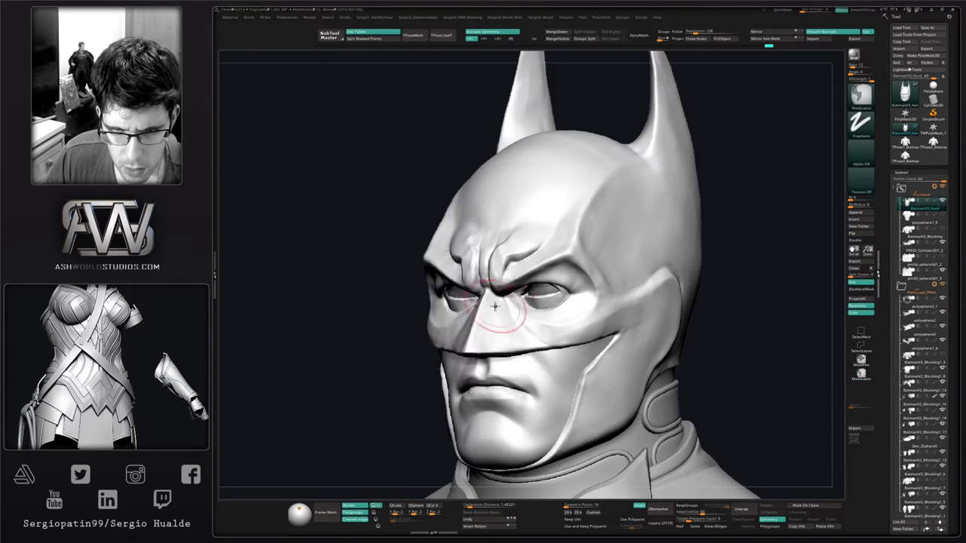
Pull the brow and upper edge of the cowl's eye opening down with a resized Move brush
{"action": "key", "text": "b"}
{"action": "key", "text": "m"}
{"action": "key", "text": "v"}
{"action": "key", "text": "s"}
{"action": "left_click_drag", "start_coordinate": [539, 277], "coordinate": [536, 287]}
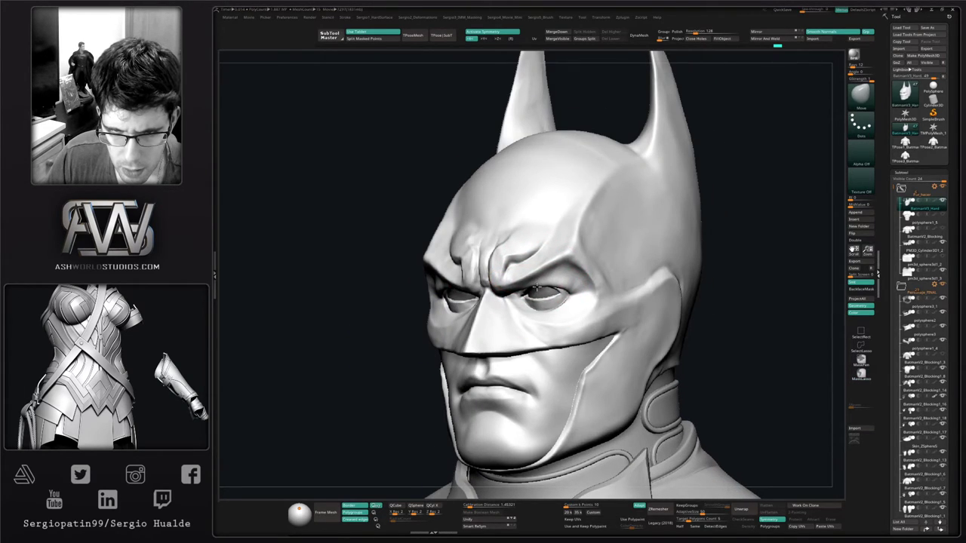
{"action": "mouse_move", "coordinate": [535, 289]}
{"action": "right_mouse_down", "text": "shift"}
{"action": "mouse_move", "coordinate": [562, 290]}
{"action": "mouse_move", "coordinate": [537, 300]}
{"action": "right_mouse_up", "text": "shift"}
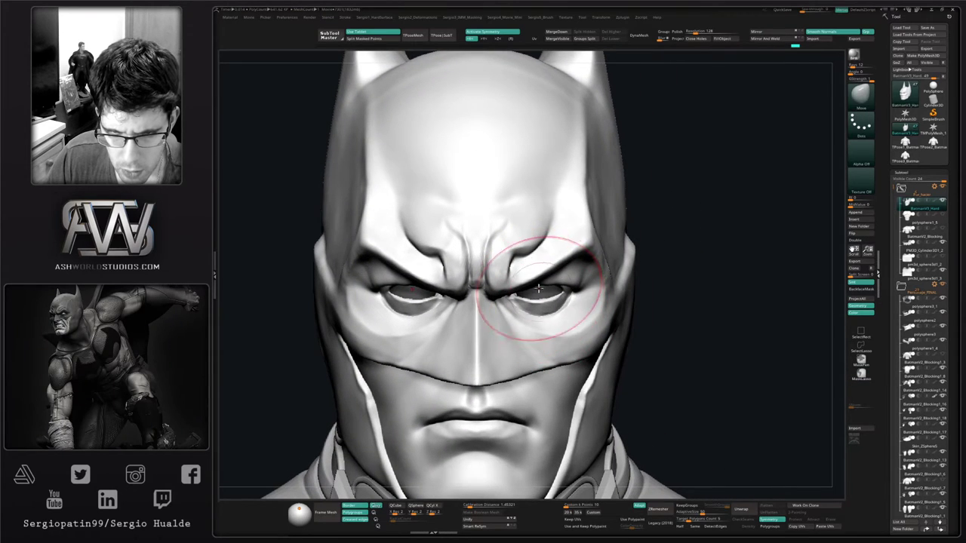
{"action": "left_click_drag", "start_coordinate": [536, 275], "coordinate": [534, 284]}
{"action": "mouse_move", "coordinate": [592, 287]}
{"action": "right_mouse_down"}
{"action": "mouse_move", "coordinate": [554, 290]}
{"action": "mouse_move", "coordinate": [614, 283]}
{"action": "right_mouse_up"}
Lasso-mask a band across the brows and adjust the area below it around the eyes with the Move brush
{"action": "mouse_move", "coordinate": [692, 246]}
{"action": "left_mouse_down", "text": "ctrl"}
{"action": "mouse_move", "coordinate": [685, 264]}
{"action": "mouse_move", "coordinate": [591, 290]}
{"action": "left_mouse_up", "text": "ctrl"}
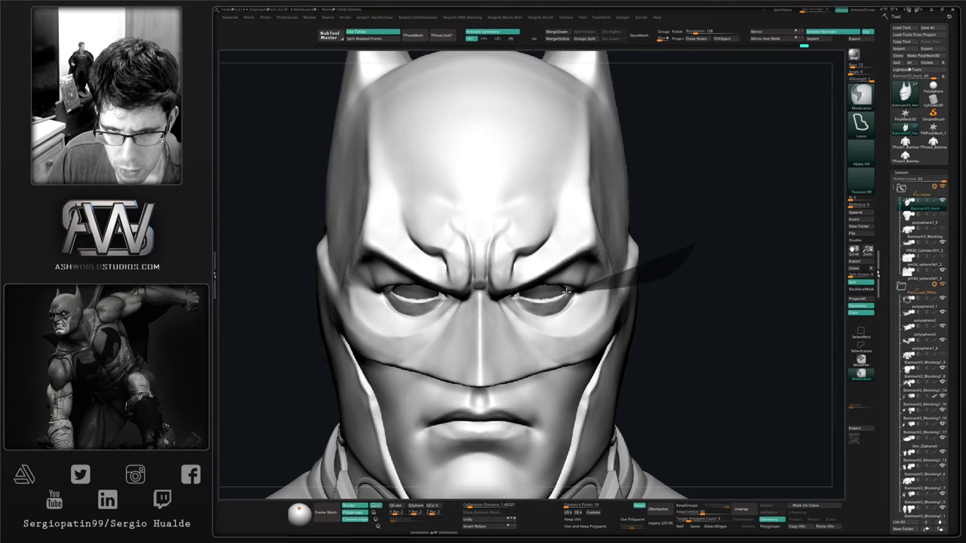
{"action": "left_click_drag", "start_coordinate": [528, 292], "coordinate": [522, 198], "text": "ctrl"}
{"action": "right_click_drag", "start_coordinate": [568, 299], "coordinate": [528, 299]}
{"action": "left_click_drag", "start_coordinate": [545, 296], "coordinate": [548, 300]}
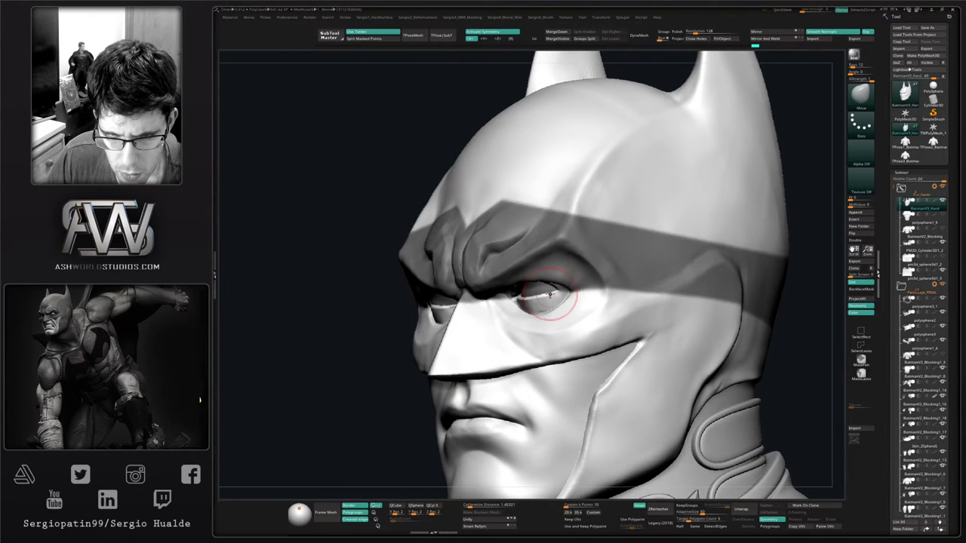
{"action": "right_click_drag", "start_coordinate": [532, 314], "coordinate": [570, 316]}
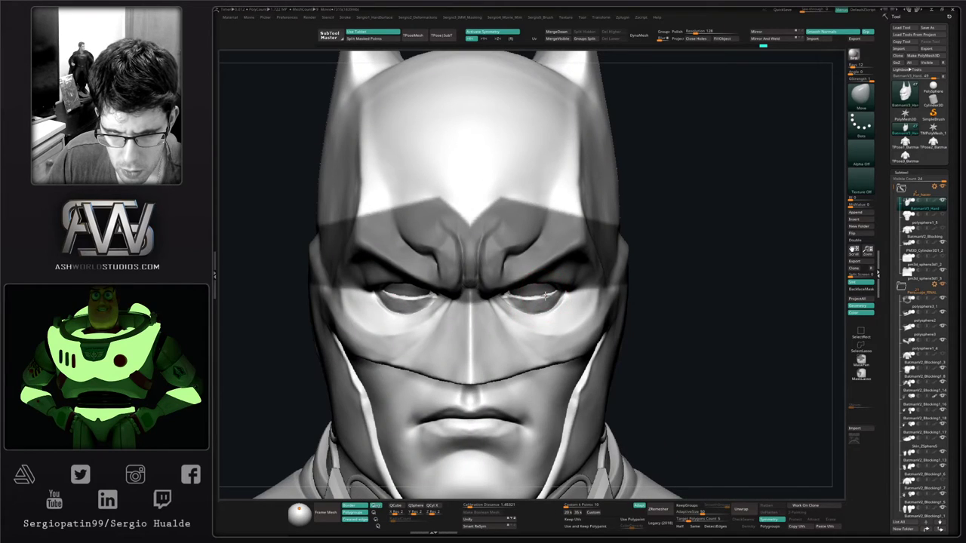
{"action": "left_click_drag", "start_coordinate": [543, 297], "coordinate": [543, 294]}
{"action": "right_click_drag", "start_coordinate": [543, 328], "coordinate": [520, 313], "text": "alt"}
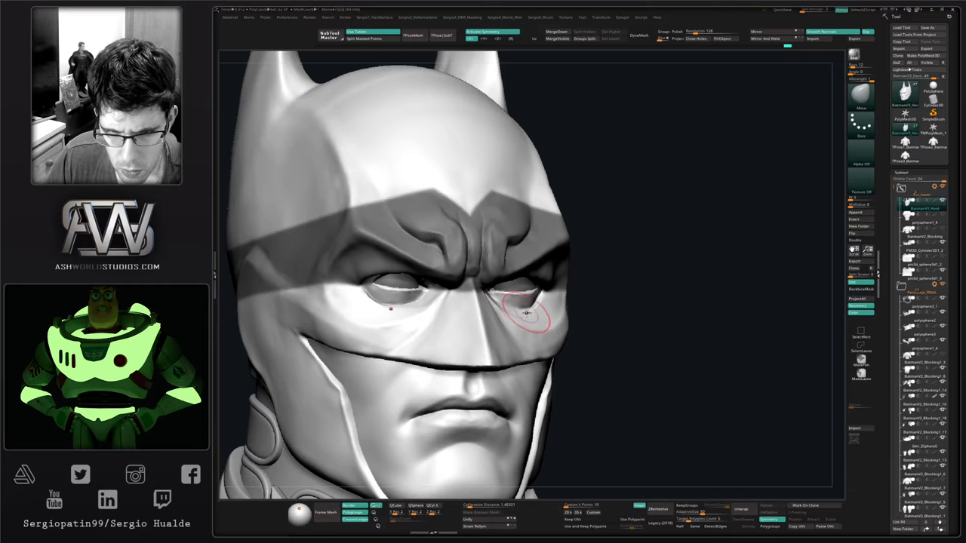
Invert the mask so that only the brow band stays editable
{"action": "left_click", "coordinate": [581, 314], "text": "ctrl"}
{"action": "right_click_drag", "start_coordinate": [557, 317], "coordinate": [608, 242]}
{"action": "right_click_drag", "start_coordinate": [547, 235], "coordinate": [643, 273], "text": "ctrl"}
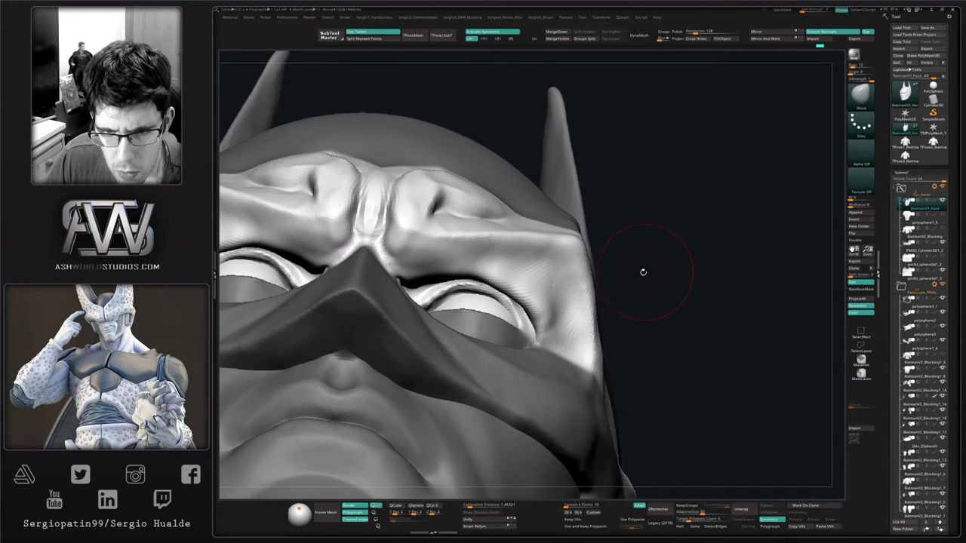
Lasso-mask the cowl beside the outer eye corner and turn the masked area into its own polygroup
{"action": "mouse_move", "coordinate": [643, 273]}
{"action": "left_mouse_down", "text": "ctrl"}
{"action": "mouse_move", "coordinate": [665, 291]}
{"action": "mouse_move", "coordinate": [594, 366]}
{"action": "mouse_move", "coordinate": [510, 258]}
{"action": "left_mouse_up", "text": "ctrl"}
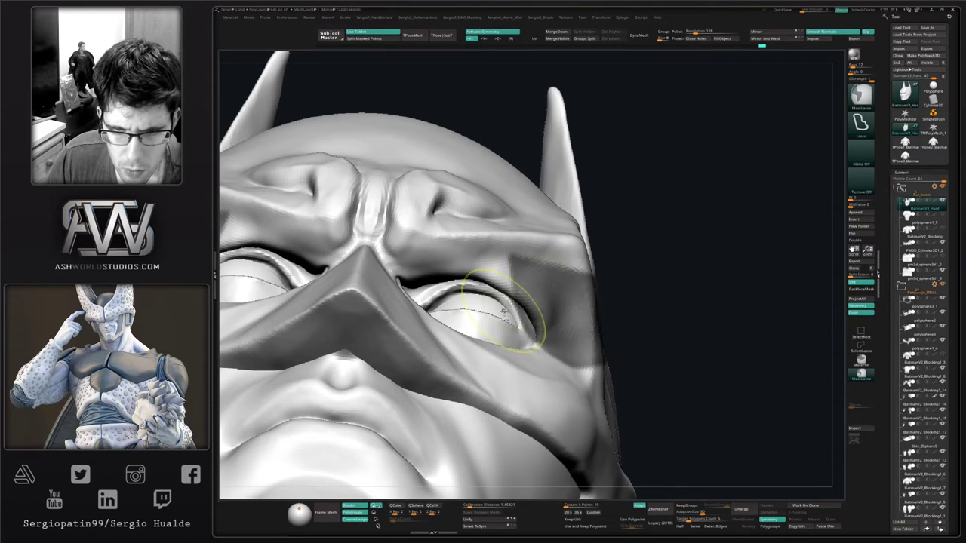
{"action": "key", "text": "ctrl+w"}
{"action": "left_click", "coordinate": [500, 309], "text": "ctrl+shift"}
{"action": "mouse_move", "coordinate": [657, 283]}
{"action": "left_mouse_down", "text": "ctrl+shift"}
{"action": "mouse_move", "coordinate": [647, 315]}
{"action": "mouse_move", "coordinate": [591, 365]}
{"action": "mouse_move", "coordinate": [530, 328]}
{"action": "left_mouse_up", "text": "ctrl+shift"}
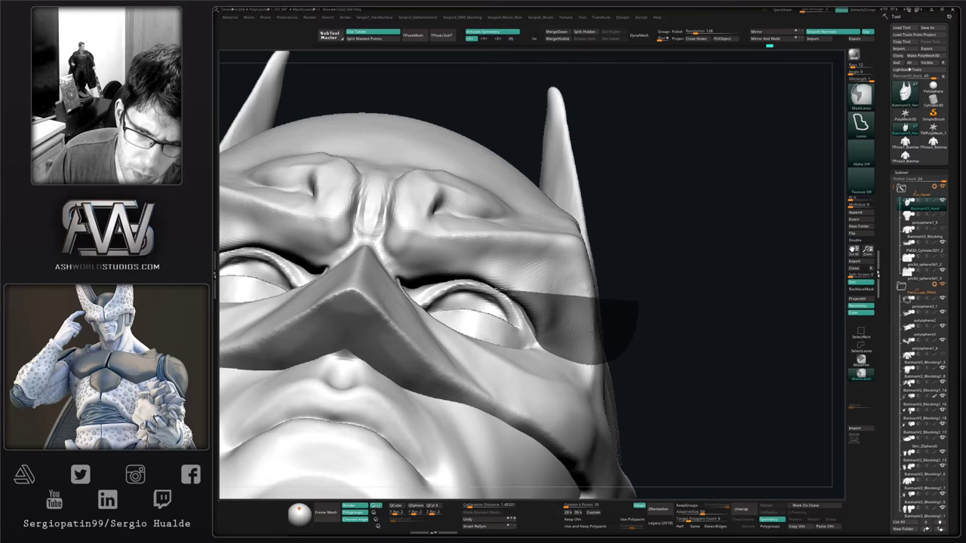
{"action": "mouse_move", "coordinate": [498, 290]}
{"action": "left_mouse_down", "text": "ctrl"}
{"action": "mouse_move", "coordinate": [468, 198]}
{"action": "mouse_move", "coordinate": [595, 245]}
{"action": "left_mouse_up", "text": "ctrl"}
{"action": "key", "text": "ctrl+w"}
{"action": "key", "text": "w"}
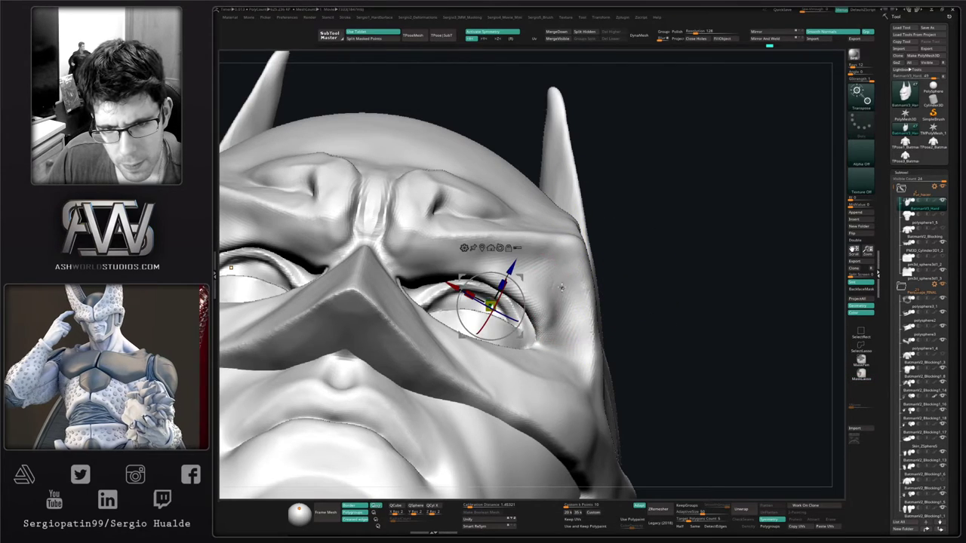
{"action": "key", "text": "q"}
Smooth the outer eye corner, then isolate the cowl and flatten the eye opening's edge with TrimDynamic
{"action": "right_click_drag", "start_coordinate": [571, 307], "coordinate": [571, 300], "text": "ctrl"}
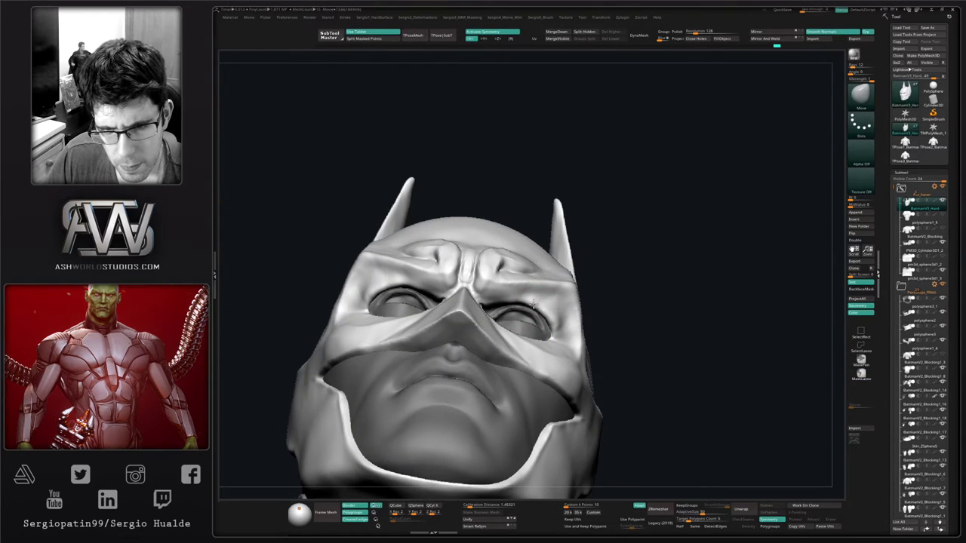
{"action": "left_click_drag", "start_coordinate": [545, 319], "coordinate": [548, 305], "text": "shift"}
{"action": "left_click", "coordinate": [561, 314], "text": "ctrl+shift"}
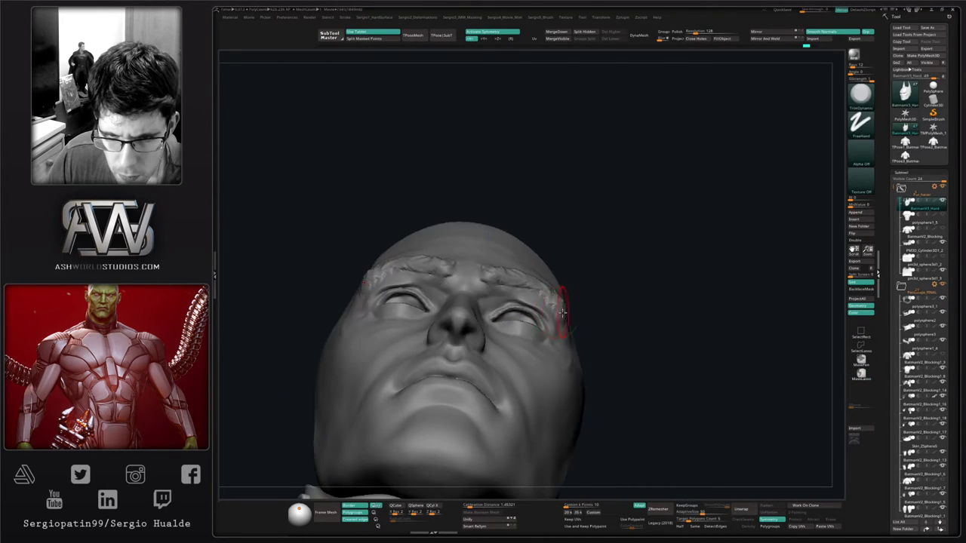
{"action": "left_click", "coordinate": [596, 295], "text": "ctrl+shift"}
{"action": "left_click", "coordinate": [566, 300], "text": "ctrl+shift"}
{"action": "right_click_drag", "start_coordinate": [567, 300], "coordinate": [522, 299]}
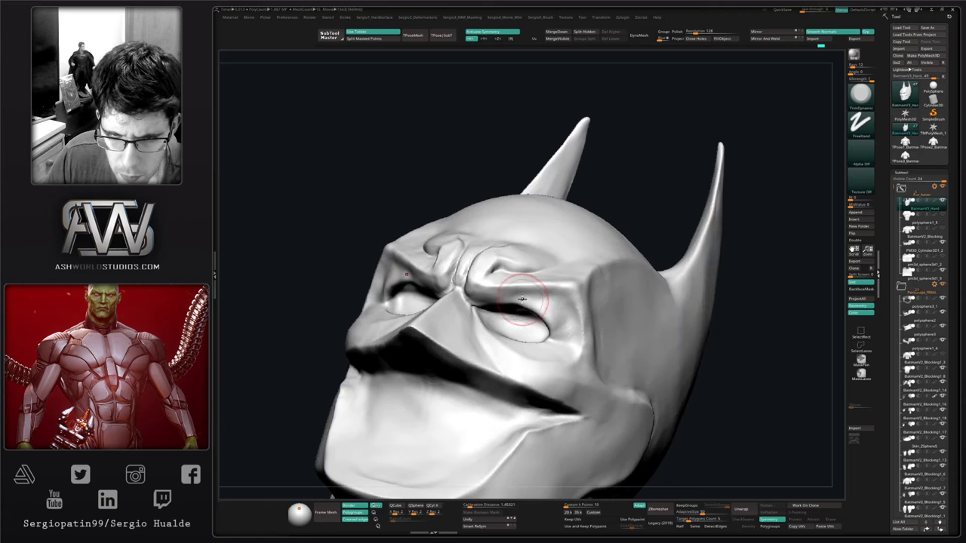
{"action": "left_click_drag", "start_coordinate": [556, 317], "coordinate": [549, 311]}
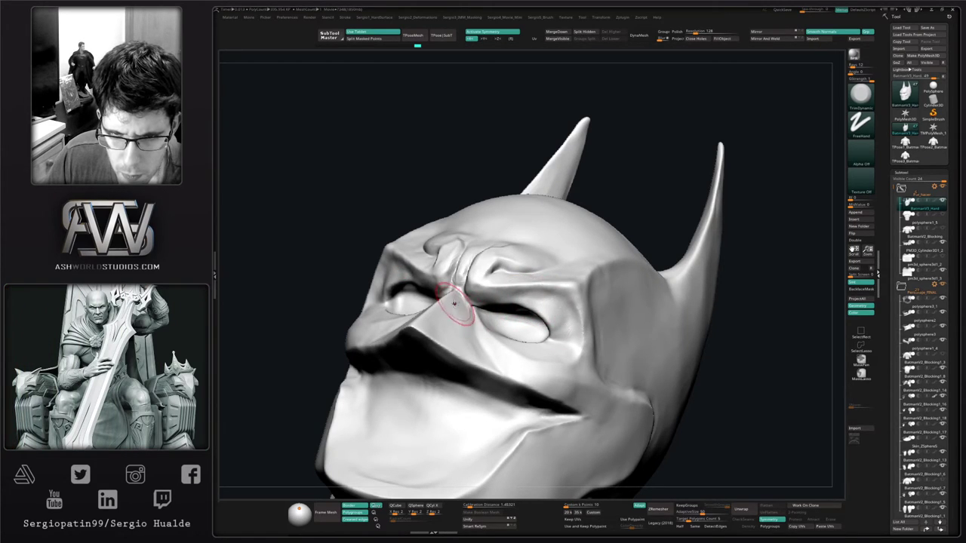
Smooth and reshape the outer corner of the cowl's eye opening with the Move brush, then show the hidden parts
{"action": "mouse_move", "coordinate": [456, 305]}
{"action": "right_mouse_down"}
{"action": "mouse_move", "coordinate": [551, 313]}
{"action": "mouse_move", "coordinate": [517, 303]}
{"action": "right_mouse_up"}
{"action": "key", "text": "b"}
{"action": "key", "text": "m"}
{"action": "key", "text": "v"}
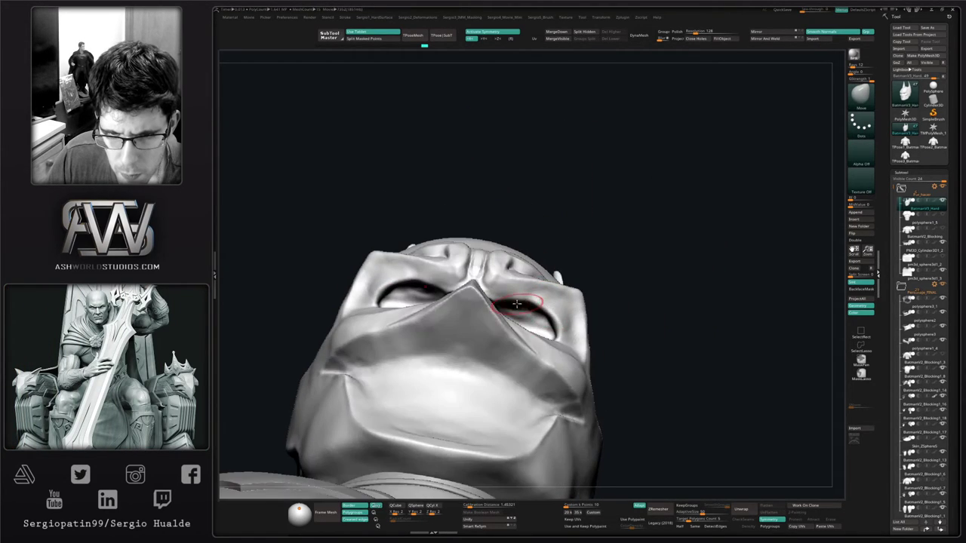
{"action": "left_click_drag", "start_coordinate": [540, 302], "coordinate": [556, 323], "text": "shift"}
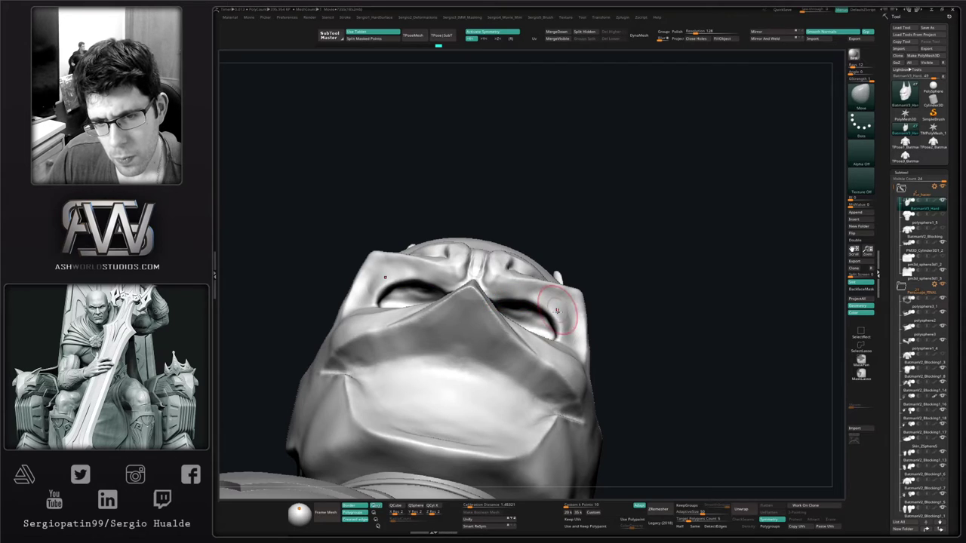
{"action": "mouse_move", "coordinate": [604, 245]}
{"action": "left_mouse_down"}
{"action": "mouse_move", "coordinate": [618, 317]}
{"action": "mouse_move", "coordinate": [547, 316]}
{"action": "left_mouse_up"}
{"action": "left_click", "coordinate": [619, 316], "text": "ctrl+shift"}
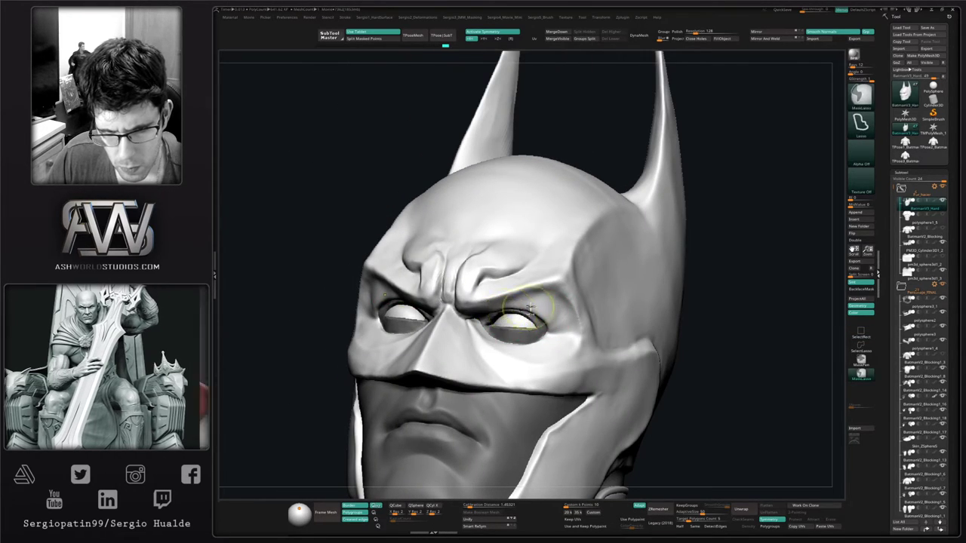
Reshape the cowl's eye opening with the Move brush while keeping the face beneath masked
{"action": "mouse_move", "coordinate": [528, 300]}
{"action": "left_mouse_down", "text": "ctrl"}
{"action": "mouse_move", "coordinate": [574, 316]}
{"action": "mouse_move", "coordinate": [520, 309]}
{"action": "left_mouse_up", "text": "ctrl"}
{"action": "left_click", "coordinate": [521, 323], "text": "ctrl+shift"}
{"action": "left_click", "coordinate": [521, 323], "text": "ctrl+shift"}
{"action": "right_click_drag", "start_coordinate": [521, 311], "coordinate": [574, 317]}
{"action": "left_click_drag", "start_coordinate": [528, 316], "coordinate": [515, 303]}
{"action": "mouse_move", "coordinate": [514, 302]}
{"action": "right_mouse_down"}
{"action": "mouse_move", "coordinate": [543, 317]}
{"action": "mouse_move", "coordinate": [538, 283]}
{"action": "right_mouse_up"}
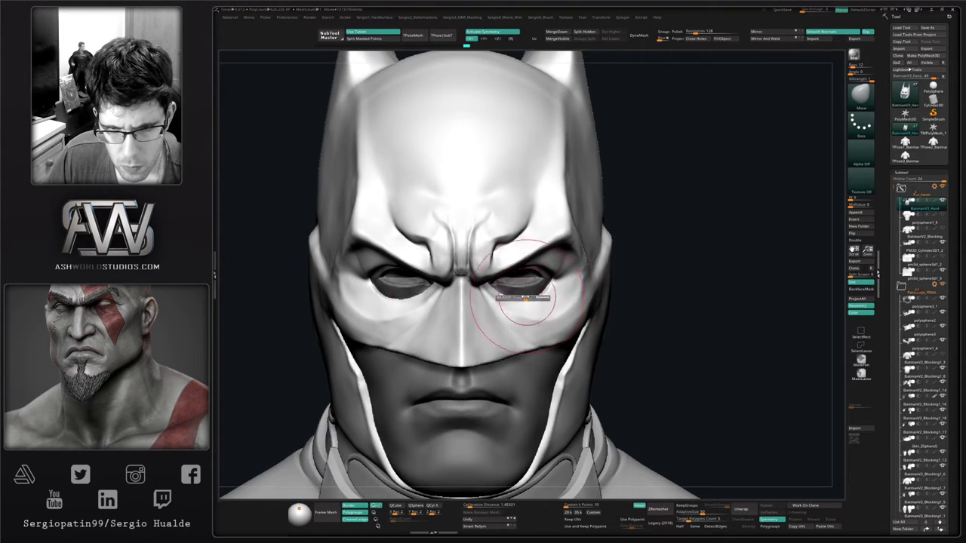
Clear the mask, adjust the eye inside the cowl's opening with the Move brush, and show the whole head
{"action": "left_click_drag", "start_coordinate": [653, 276], "coordinate": [609, 310], "text": "ctrl"}
{"action": "right_click_drag", "start_coordinate": [549, 289], "coordinate": [528, 297], "text": "ctrl"}
{"action": "left_click_drag", "start_coordinate": [520, 291], "coordinate": [518, 283]}
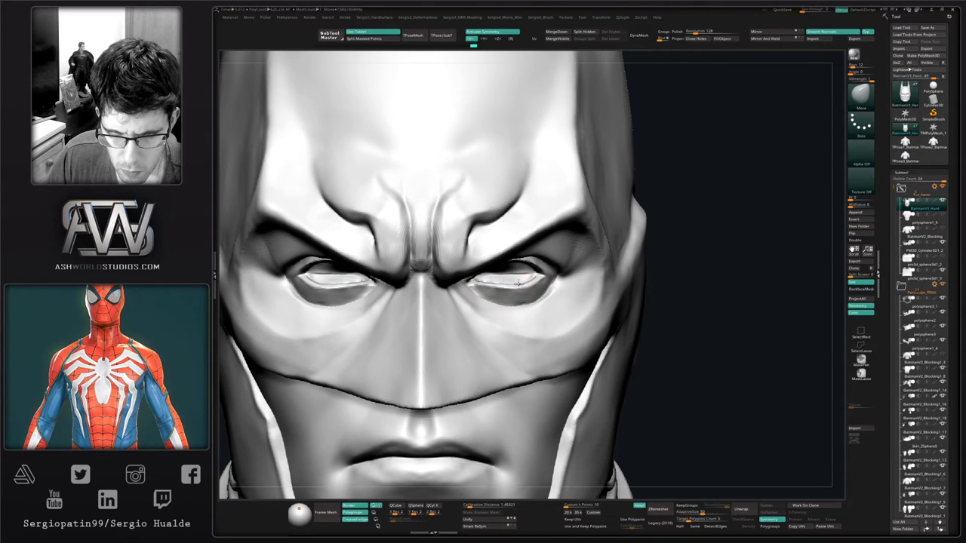
{"action": "mouse_move", "coordinate": [494, 281]}
{"action": "right_mouse_down"}
{"action": "mouse_move", "coordinate": [525, 292]}
{"action": "mouse_move", "coordinate": [480, 299]}
{"action": "mouse_move", "coordinate": [534, 306]}
{"action": "mouse_move", "coordinate": [517, 312]}
{"action": "mouse_move", "coordinate": [557, 274]}
{"action": "mouse_move", "coordinate": [596, 290]}
{"action": "right_mouse_up"}
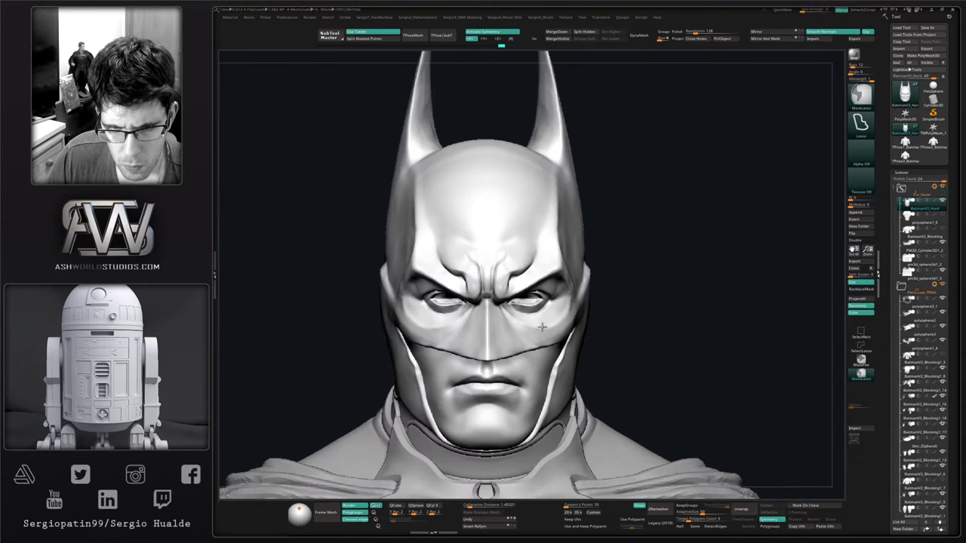
{"action": "left_click", "coordinate": [626, 307], "text": "ctrl+shift"}
{"action": "right_click_drag", "start_coordinate": [556, 373], "coordinate": [510, 327], "text": "ctrl"}
{"action": "right_click_drag", "start_coordinate": [499, 273], "coordinate": [498, 280], "text": "ctrl"}
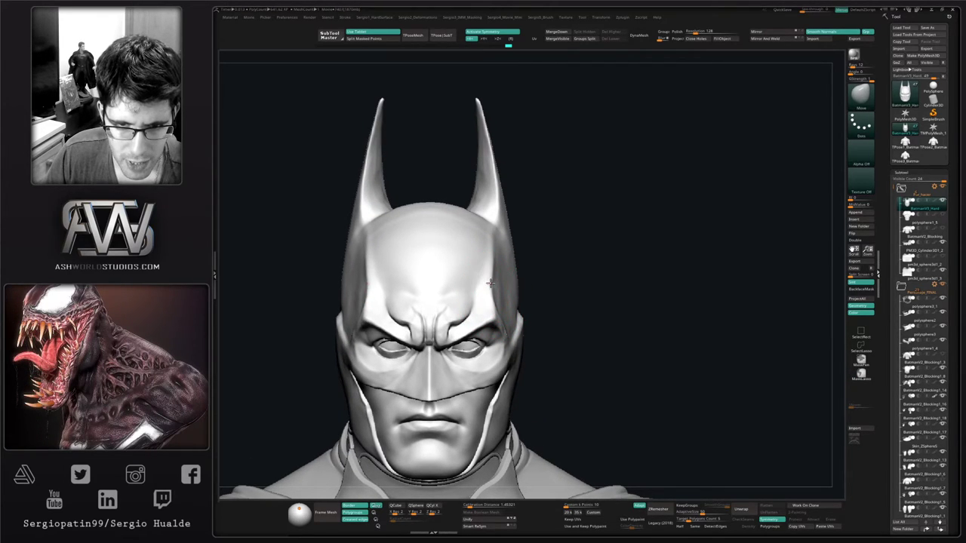
Add volume to the cowl's temple just below the ear with the Clay brush
{"action": "right_click_drag", "start_coordinate": [542, 293], "coordinate": [502, 300]}
{"action": "key", "text": "b"}
{"action": "key", "text": "c"}
{"action": "key", "text": "l"}
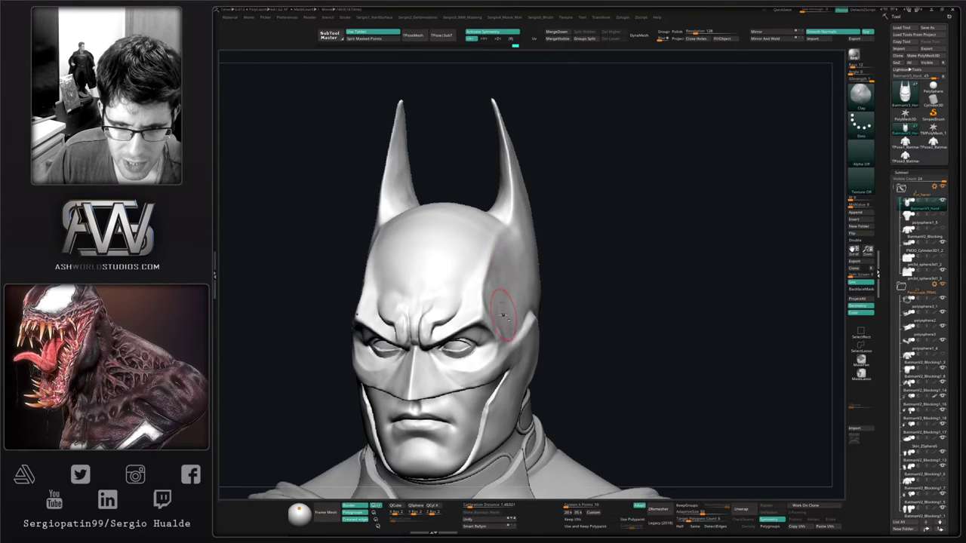
{"action": "right_click_drag", "start_coordinate": [495, 317], "coordinate": [481, 295], "text": "alt"}
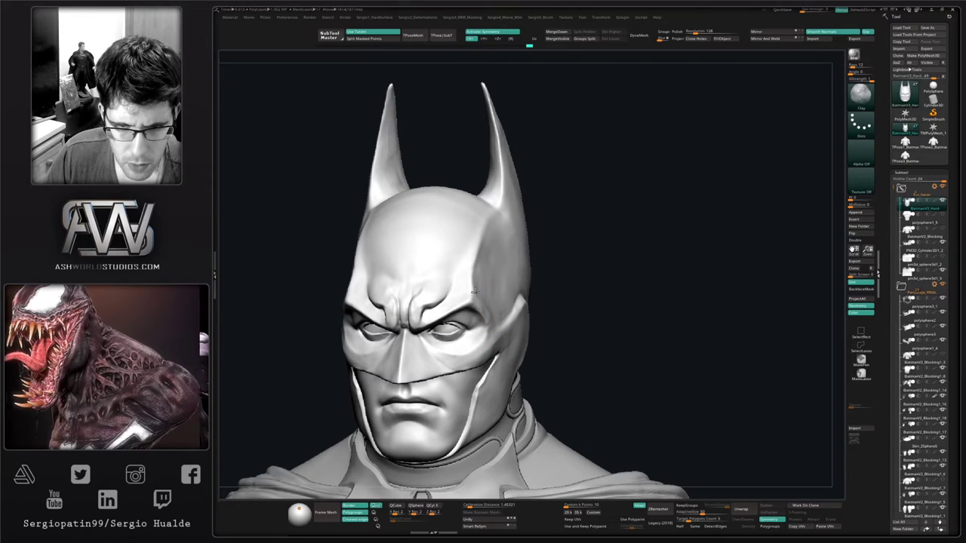
{"action": "right_click_drag", "start_coordinate": [498, 243], "coordinate": [450, 317], "text": "alt"}
{"action": "mouse_move", "coordinate": [487, 238]}
{"action": "left_mouse_down"}
{"action": "mouse_move", "coordinate": [458, 304]}
{"action": "mouse_move", "coordinate": [487, 247]}
{"action": "left_mouse_up"}
Flatten the cowl's temple ridge below the ear with the TrimDynamic brush
{"action": "key", "text": "b"}
{"action": "key", "text": "m"}
{"action": "key", "text": "v"}
{"action": "right_click_drag", "start_coordinate": [485, 266], "coordinate": [513, 264]}
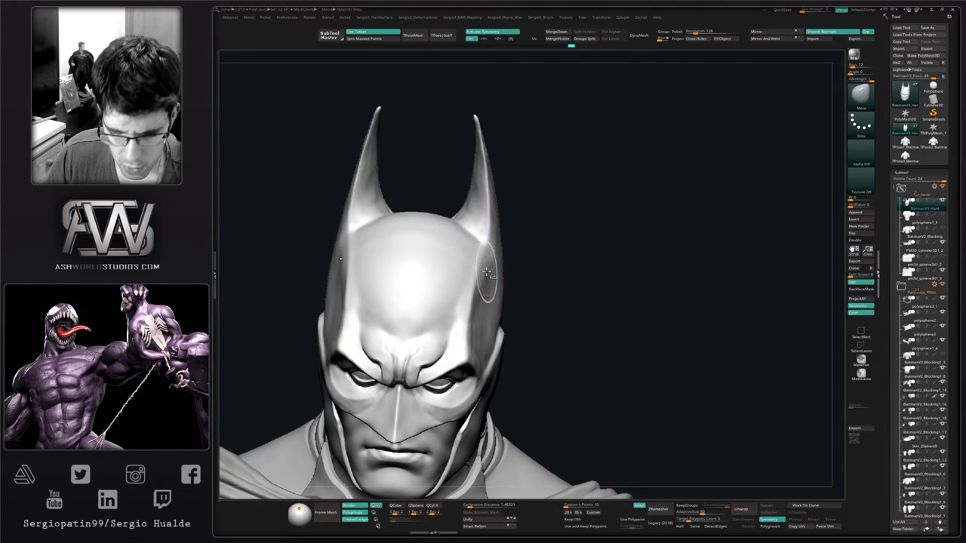
{"action": "key", "text": "b"}
{"action": "key", "text": "t"}
{"action": "key", "text": "d"}
{"action": "right_click_drag", "start_coordinate": [489, 276], "coordinate": [462, 270]}
{"action": "left_click_drag", "start_coordinate": [490, 245], "coordinate": [474, 283]}
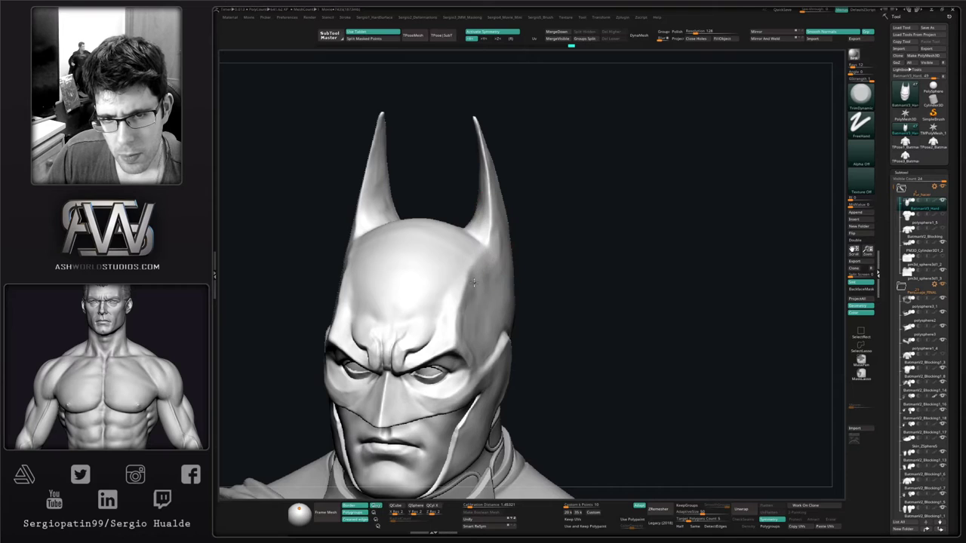
{"action": "right_click_drag", "start_coordinate": [485, 303], "coordinate": [478, 282]}
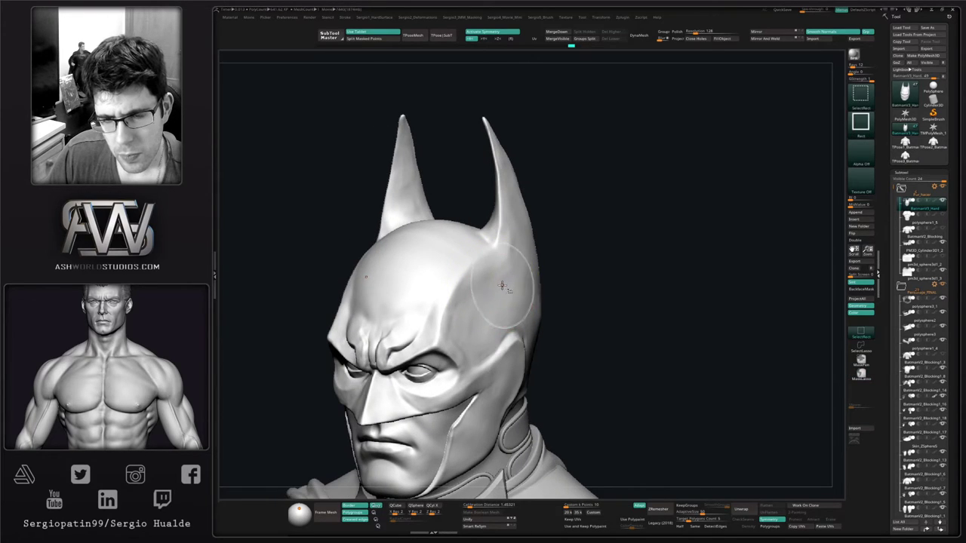
Isolate the cowl, flatten and smooth its side between the ear and the cheek, then show the hidden face
{"action": "left_click", "coordinate": [503, 282], "text": "ctrl+shift"}
{"action": "left_click_drag", "start_coordinate": [495, 265], "coordinate": [479, 311]}
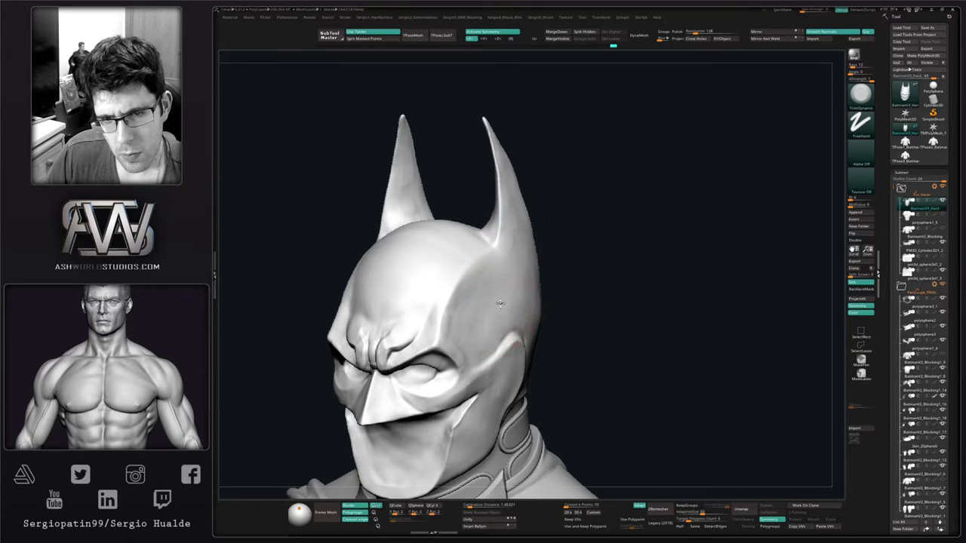
{"action": "right_click_drag", "start_coordinate": [514, 219], "coordinate": [509, 170]}
{"action": "left_click_drag", "start_coordinate": [516, 308], "coordinate": [515, 340]}
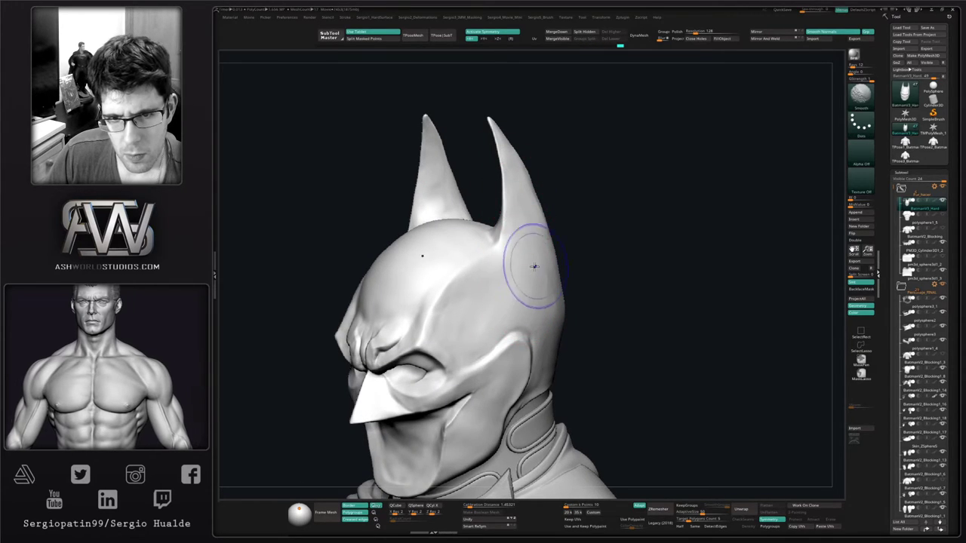
{"action": "left_click_drag", "start_coordinate": [533, 264], "coordinate": [520, 194], "text": "shift"}
{"action": "left_click_drag", "start_coordinate": [461, 324], "coordinate": [483, 313], "text": "shift"}
{"action": "mouse_move", "coordinate": [487, 309]}
{"action": "right_mouse_down"}
{"action": "mouse_move", "coordinate": [541, 298]}
{"action": "mouse_move", "coordinate": [495, 304]}
{"action": "mouse_move", "coordinate": [499, 332]}
{"action": "mouse_move", "coordinate": [504, 250]}
{"action": "mouse_move", "coordinate": [486, 302]}
{"action": "right_mouse_up"}
{"action": "left_click", "coordinate": [541, 297], "text": "ctrl+shift"}
Adjust the lower lid area of the eyes slightly outward with the Move brush
{"action": "key", "text": "b"}
{"action": "key", "text": "m"}
{"action": "key", "text": "v"}
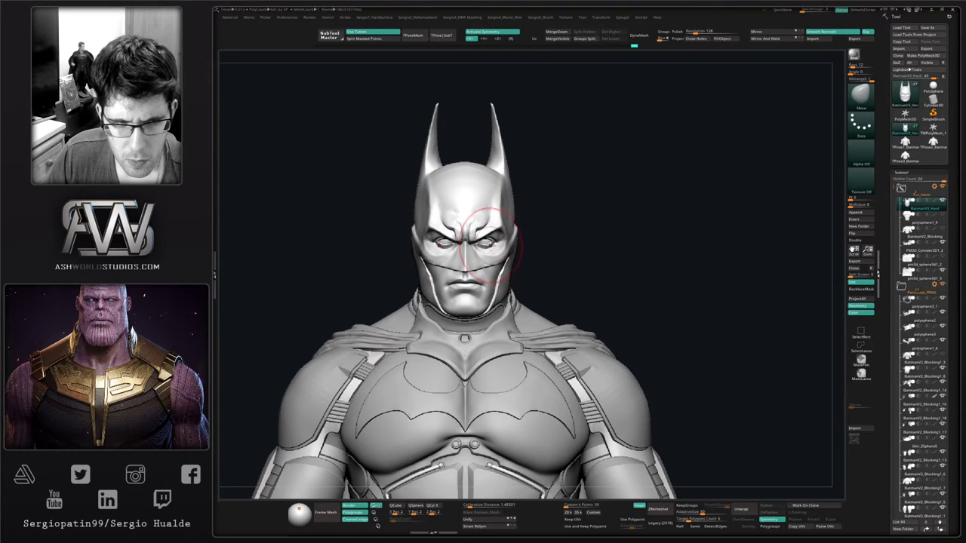
{"action": "right_click_drag", "start_coordinate": [489, 241], "coordinate": [504, 266], "text": "ctrl"}
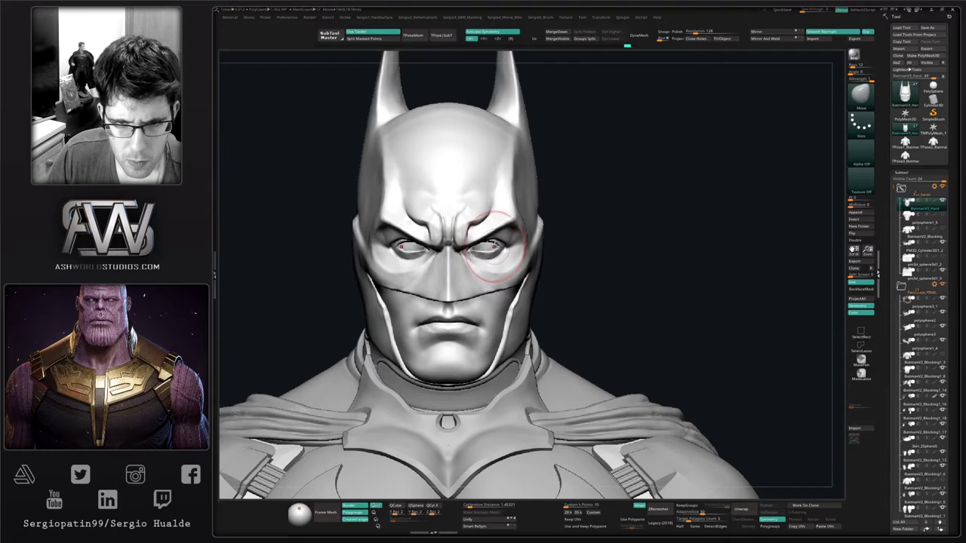
{"action": "mouse_move", "coordinate": [479, 249]}
{"action": "left_mouse_down"}
{"action": "mouse_move", "coordinate": [470, 250]}
{"action": "mouse_move", "coordinate": [491, 251]}
{"action": "left_mouse_up"}
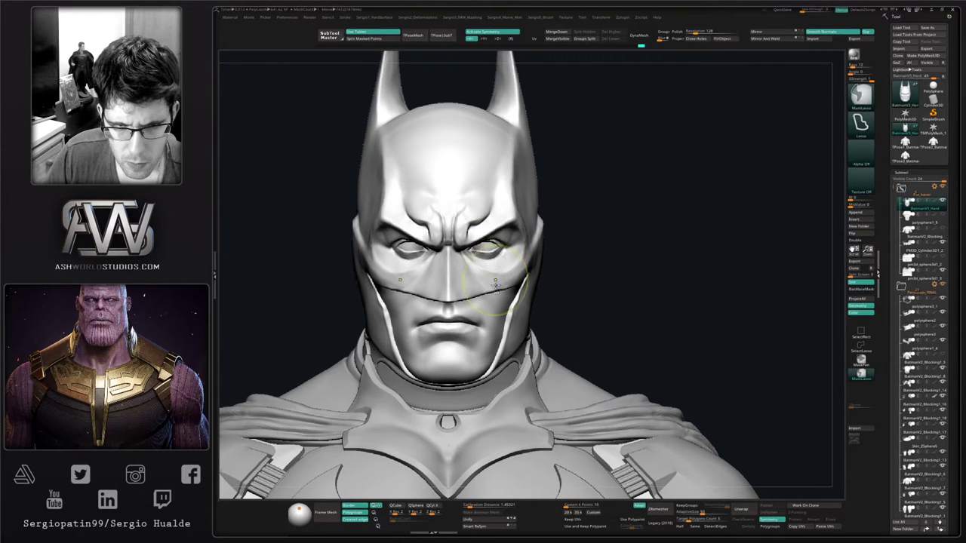
{"action": "right_click_drag", "start_coordinate": [495, 284], "coordinate": [498, 268], "text": "ctrl"}
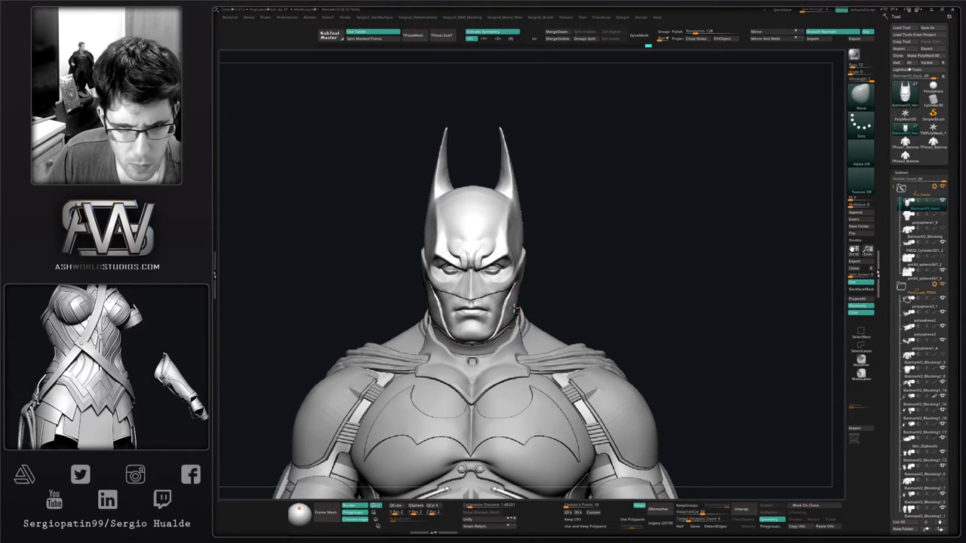
Reshape the face beside the mouth corner with the Move brush, then smooth the area under the lower lip
{"action": "mouse_move", "coordinate": [531, 259]}
{"action": "right_mouse_down"}
{"action": "mouse_move", "coordinate": [528, 298]}
{"action": "mouse_move", "coordinate": [551, 303]}
{"action": "right_mouse_up"}
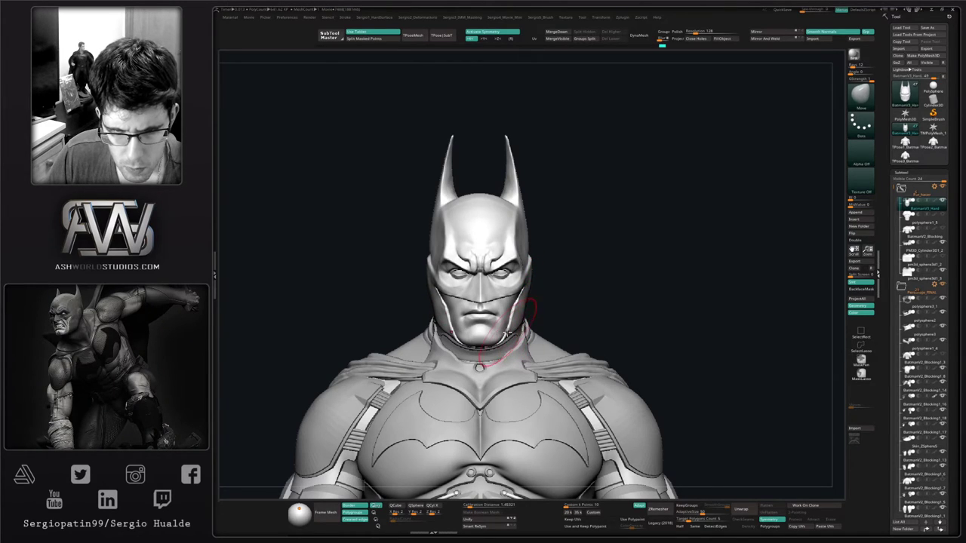
{"action": "mouse_move", "coordinate": [507, 333]}
{"action": "right_mouse_down", "text": "ctrl"}
{"action": "mouse_move", "coordinate": [495, 347]}
{"action": "mouse_move", "coordinate": [509, 328]}
{"action": "mouse_move", "coordinate": [527, 326]}
{"action": "right_mouse_up", "text": "ctrl"}
{"action": "key", "text": "s"}
{"action": "left_click_drag", "start_coordinate": [519, 328], "coordinate": [519, 322]}
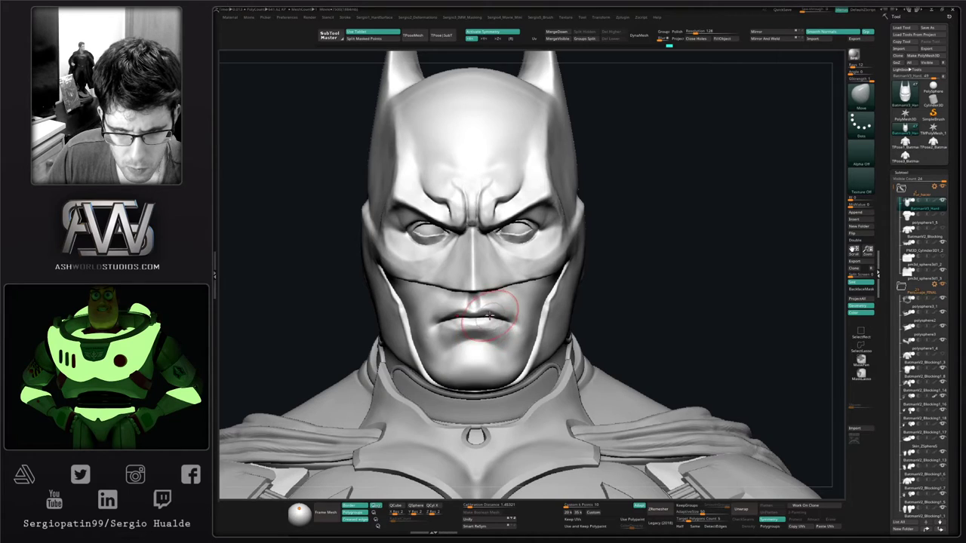
{"action": "mouse_move", "coordinate": [479, 311]}
{"action": "right_mouse_down", "text": "ctrl"}
{"action": "mouse_move", "coordinate": [498, 320]}
{"action": "mouse_move", "coordinate": [479, 317]}
{"action": "right_mouse_up", "text": "ctrl"}
{"action": "key", "text": "s"}
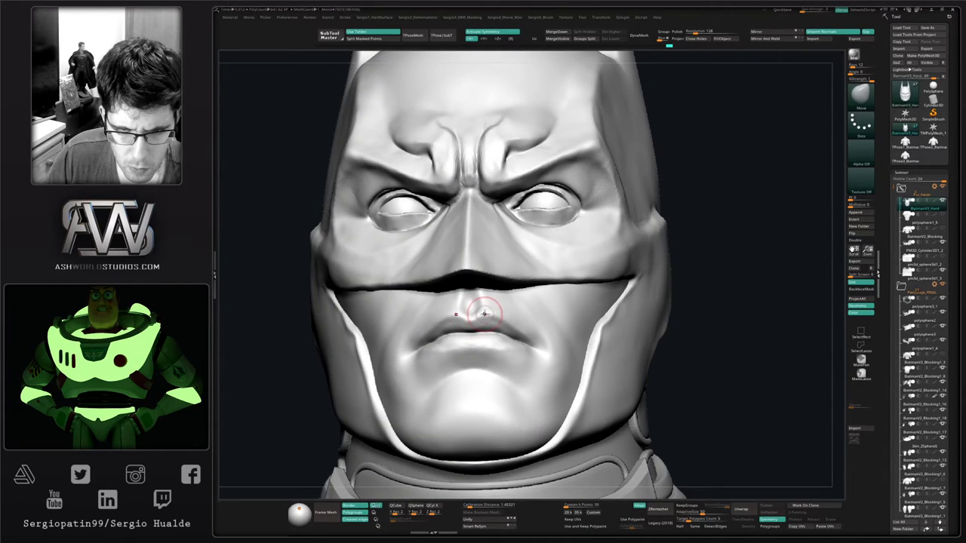
{"action": "right_click_drag", "start_coordinate": [500, 354], "coordinate": [500, 359]}
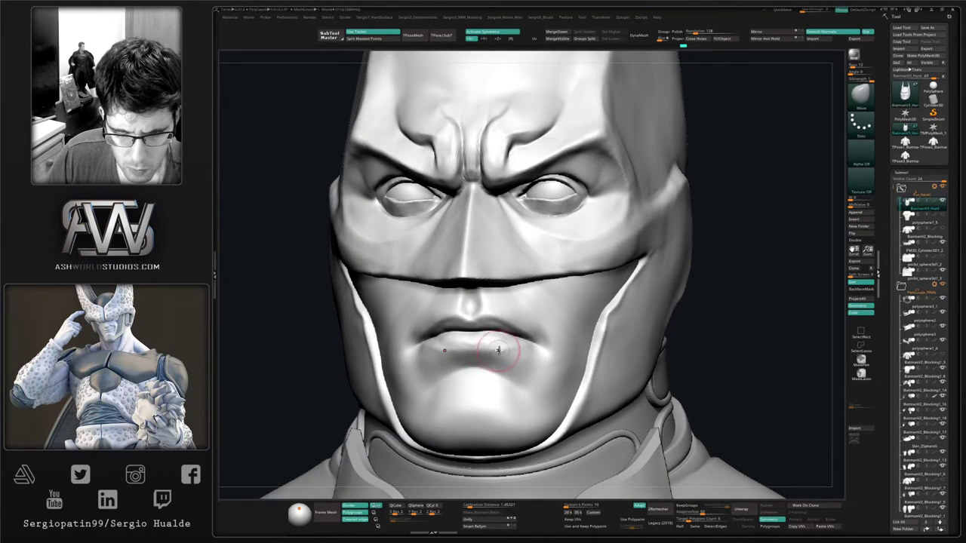
{"action": "mouse_move", "coordinate": [511, 347]}
{"action": "right_mouse_down", "text": "ctrl"}
{"action": "mouse_move", "coordinate": [507, 331]}
{"action": "mouse_move", "coordinate": [514, 364]}
{"action": "right_mouse_up", "text": "ctrl"}
{"action": "mouse_move", "coordinate": [479, 347]}
{"action": "left_mouse_down", "text": "shift"}
{"action": "mouse_move", "coordinate": [469, 343]}
{"action": "mouse_move", "coordinate": [541, 349]}
{"action": "left_mouse_up", "text": "shift"}
{"action": "mouse_move", "coordinate": [523, 366]}
{"action": "right_mouse_down", "text": "ctrl"}
{"action": "mouse_move", "coordinate": [529, 331]}
{"action": "mouse_move", "coordinate": [501, 344]}
{"action": "mouse_move", "coordinate": [524, 351]}
{"action": "mouse_move", "coordinate": [504, 291]}
{"action": "mouse_move", "coordinate": [534, 296]}
{"action": "right_mouse_up", "text": "ctrl"}
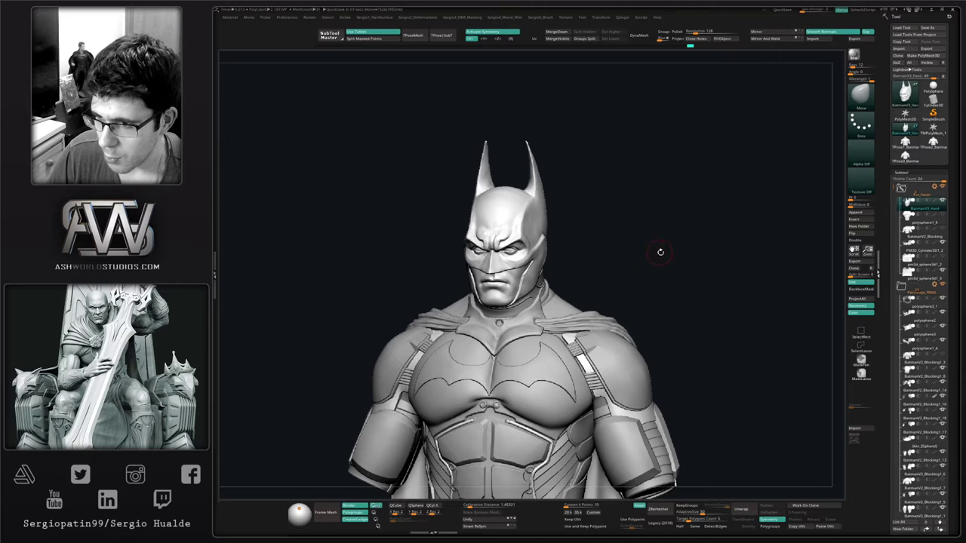
Choose the Clay brush and hide the cowl so only the bare face beneath it is shown
{"action": "left_click_drag", "start_coordinate": [660, 252], "coordinate": [654, 269]}
{"action": "right_click_drag", "start_coordinate": [575, 406], "coordinate": [566, 292], "text": "alt"}
{"action": "mouse_move", "coordinate": [501, 233]}
{"action": "right_mouse_down", "text": "alt"}
{"action": "mouse_move", "coordinate": [509, 313]}
{"action": "mouse_move", "coordinate": [474, 318]}
{"action": "mouse_move", "coordinate": [505, 291]}
{"action": "mouse_move", "coordinate": [476, 276]}
{"action": "right_mouse_up", "text": "alt"}
{"action": "right_click_drag", "start_coordinate": [476, 276], "coordinate": [519, 290], "text": "ctrl"}
{"action": "key", "text": "b"}
{"action": "key", "text": "c"}
{"action": "key", "text": "l"}
{"action": "left_click", "coordinate": [521, 287], "text": "ctrl+shift"}
{"action": "left_click", "coordinate": [688, 242], "text": "ctrl+shift"}
{"action": "left_click", "coordinate": [570, 261], "text": "ctrl+shift"}
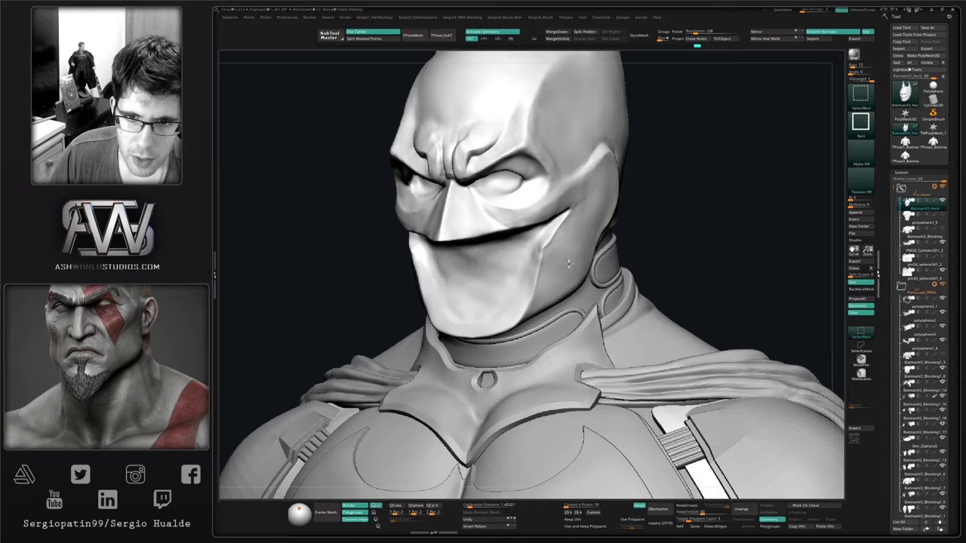
{"action": "left_click", "coordinate": [562, 199], "text": "ctrl+shift"}
Build up the bare face's lower cheek and jawline with the Clay brush and smooth the strokes
{"action": "right_click_drag", "start_coordinate": [562, 206], "coordinate": [521, 282]}
{"action": "left_click_drag", "start_coordinate": [520, 287], "coordinate": [515, 303]}
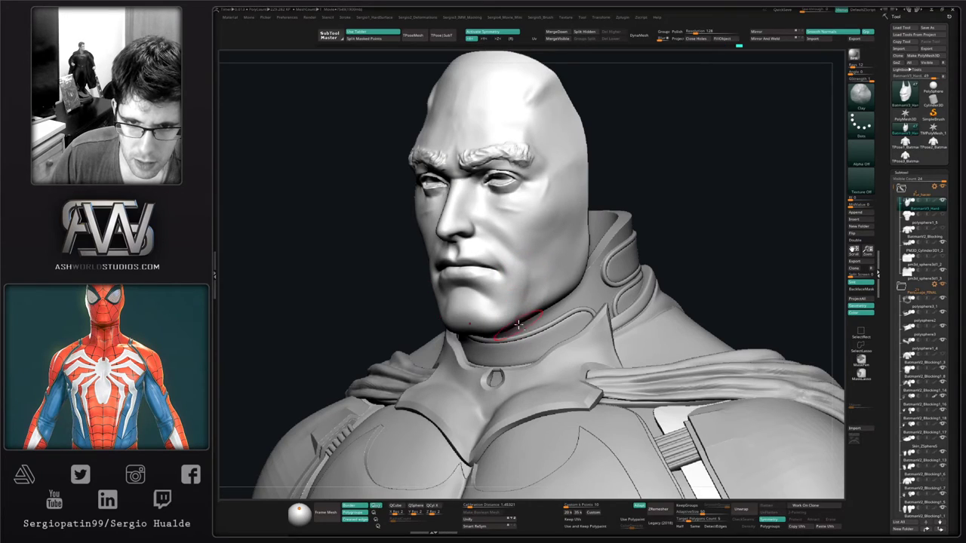
{"action": "left_click_drag", "start_coordinate": [523, 292], "coordinate": [520, 314], "text": "shift"}
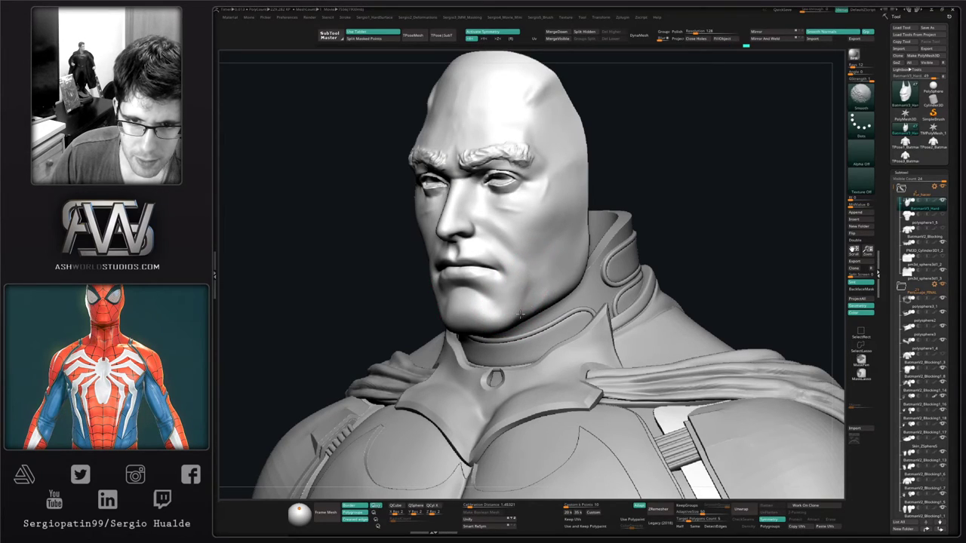
{"action": "mouse_move", "coordinate": [541, 282]}
{"action": "left_mouse_down"}
{"action": "mouse_move", "coordinate": [515, 318]}
{"action": "mouse_move", "coordinate": [513, 299]}
{"action": "left_mouse_up"}
Flatten the planes of the jaw and lower cheek with the TrimDynamic brush
{"action": "mouse_move", "coordinate": [520, 292]}
{"action": "right_mouse_down"}
{"action": "mouse_move", "coordinate": [557, 287]}
{"action": "mouse_move", "coordinate": [524, 290]}
{"action": "right_mouse_up"}
{"action": "key", "text": "ctrl+shift+t"}
{"action": "left_click_drag", "start_coordinate": [528, 287], "coordinate": [530, 285]}
{"action": "right_click_drag", "start_coordinate": [531, 285], "coordinate": [519, 264]}
{"action": "left_click_drag", "start_coordinate": [521, 318], "coordinate": [535, 272]}
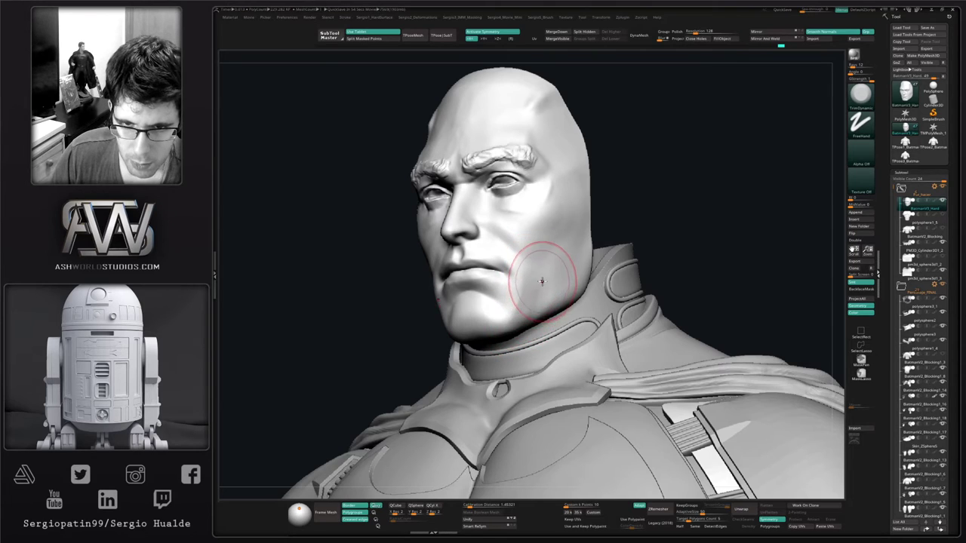
{"action": "right_click_drag", "start_coordinate": [541, 281], "coordinate": [536, 241]}
{"action": "key", "text": "shift"}
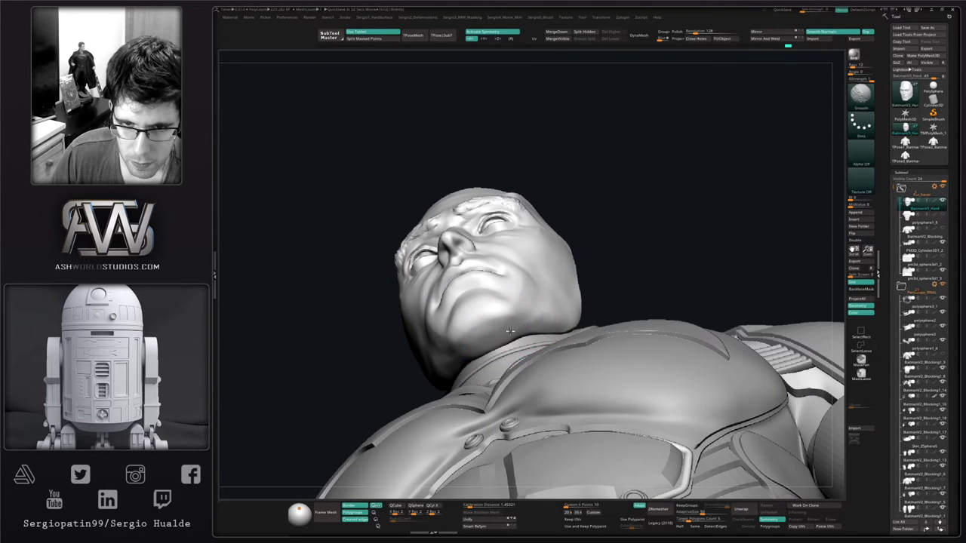
Reshape the side of the nose and the nostril wing with the Move brush
{"action": "mouse_move", "coordinate": [535, 297]}
{"action": "right_mouse_down"}
{"action": "mouse_move", "coordinate": [520, 290]}
{"action": "mouse_move", "coordinate": [545, 294]}
{"action": "mouse_move", "coordinate": [525, 317]}
{"action": "mouse_move", "coordinate": [527, 306]}
{"action": "mouse_move", "coordinate": [501, 302]}
{"action": "mouse_move", "coordinate": [500, 291]}
{"action": "right_mouse_up"}
{"action": "key", "text": "b"}
{"action": "key", "text": "m"}
{"action": "key", "text": "v"}
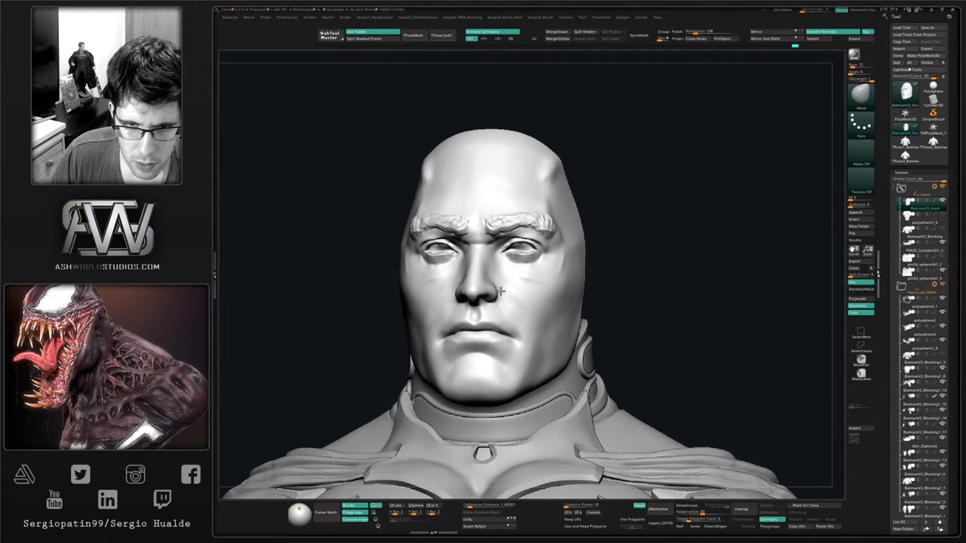
{"action": "left_click_drag", "start_coordinate": [489, 267], "coordinate": [485, 268]}
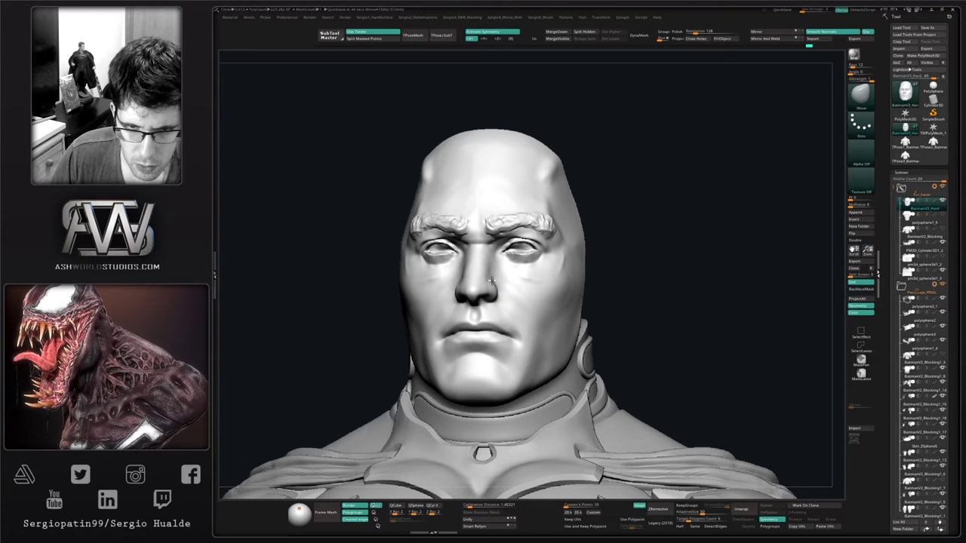
{"action": "right_click_drag", "start_coordinate": [493, 284], "coordinate": [505, 296]}
{"action": "left_click_drag", "start_coordinate": [504, 299], "coordinate": [500, 304]}
{"action": "right_click_drag", "start_coordinate": [500, 304], "coordinate": [489, 299]}
Build up the tip and side of the nose with ClayBuildup, then smooth the strokes
{"action": "right_click_drag", "start_coordinate": [490, 299], "coordinate": [492, 358], "text": "ctrl"}
{"action": "key", "text": "b"}
{"action": "key", "text": "c"}
{"action": "key", "text": "b"}
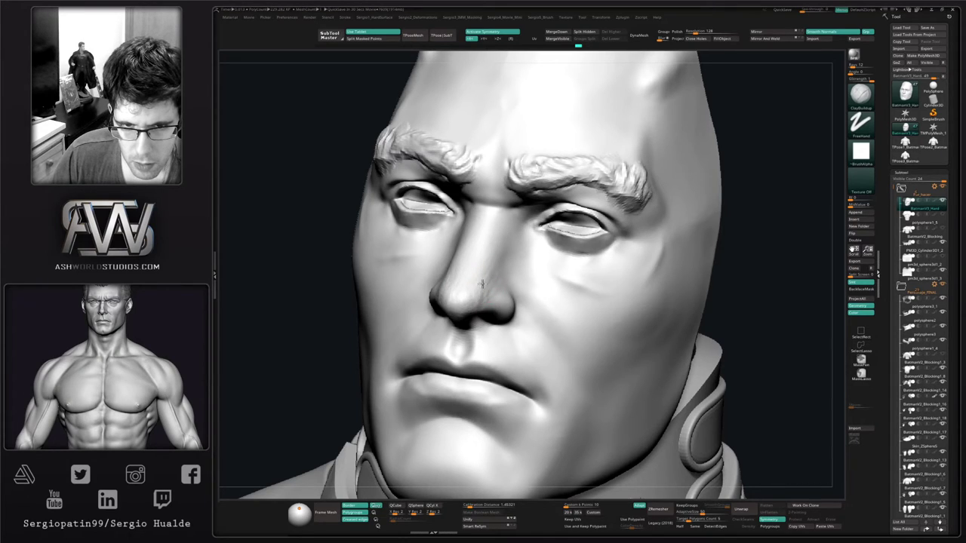
{"action": "right_click_drag", "start_coordinate": [481, 284], "coordinate": [485, 303]}
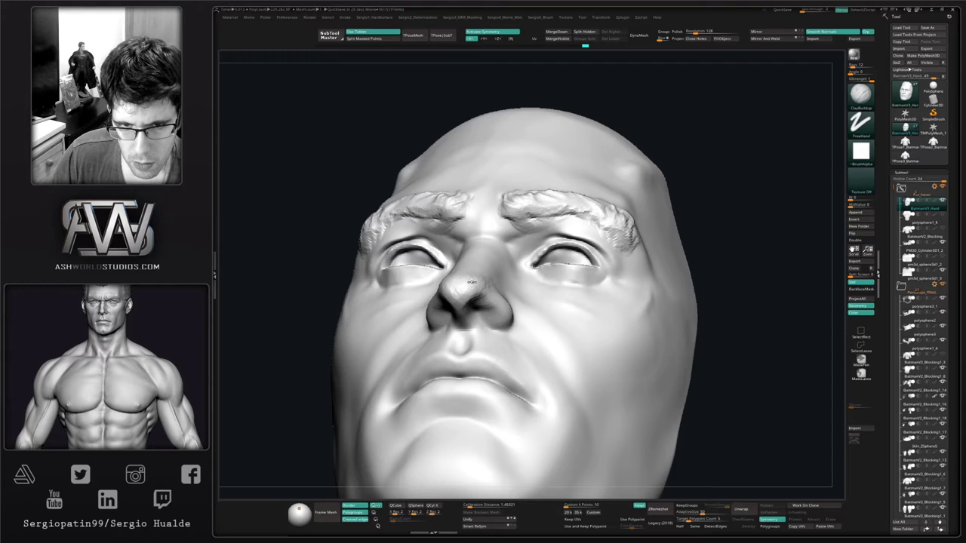
{"action": "left_click_drag", "start_coordinate": [477, 282], "coordinate": [480, 285]}
{"action": "right_click_drag", "start_coordinate": [480, 286], "coordinate": [483, 309]}
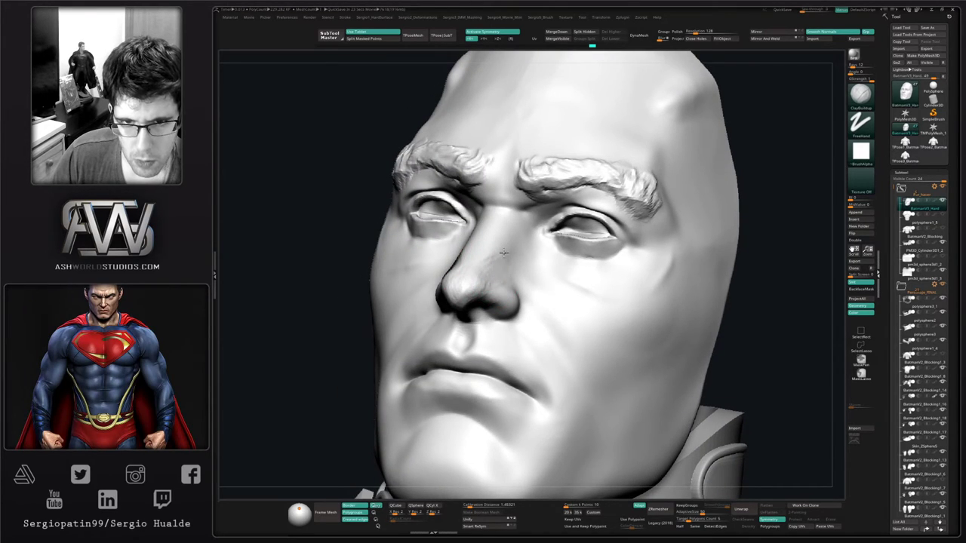
{"action": "key", "text": "shift"}
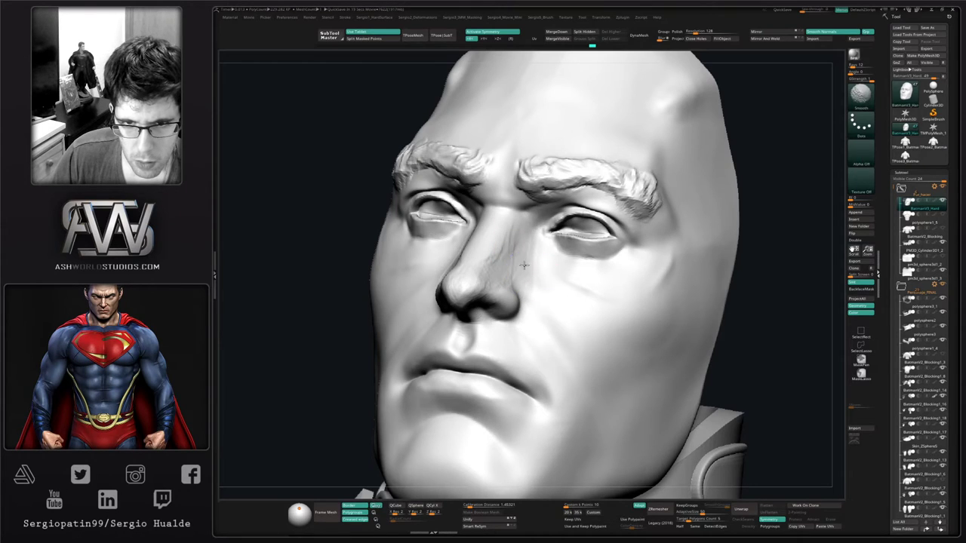
{"action": "left_click_drag", "start_coordinate": [493, 272], "coordinate": [500, 280], "text": "shift"}
Carve the nostril opening deeper with the DamStandard brush and smooth its inside
{"action": "right_click_drag", "start_coordinate": [501, 310], "coordinate": [497, 306]}
{"action": "key", "text": "b"}
{"action": "key", "text": "d"}
{"action": "key", "text": "s"}
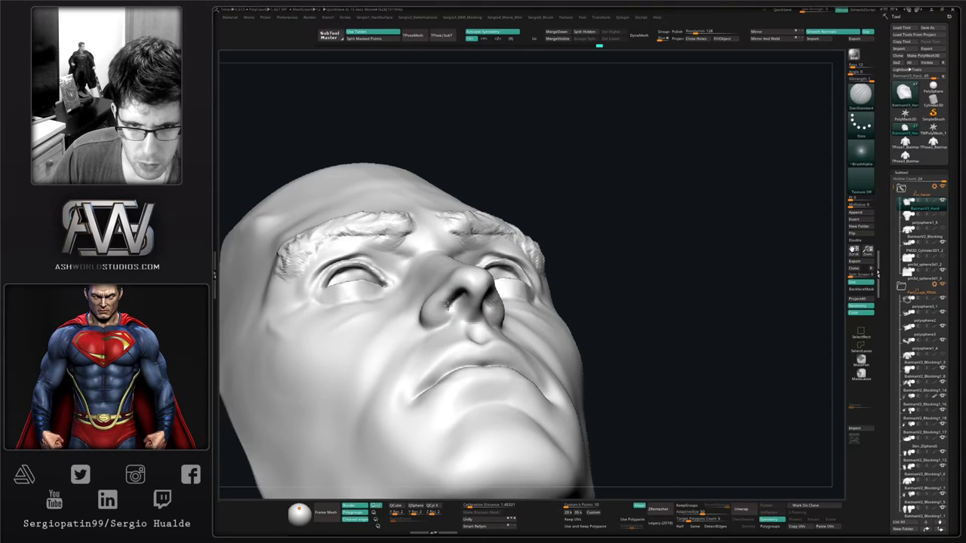
{"action": "left_click_drag", "start_coordinate": [452, 302], "coordinate": [460, 295]}
{"action": "right_click_drag", "start_coordinate": [458, 301], "coordinate": [469, 299]}
{"action": "key", "text": "ctrl"}
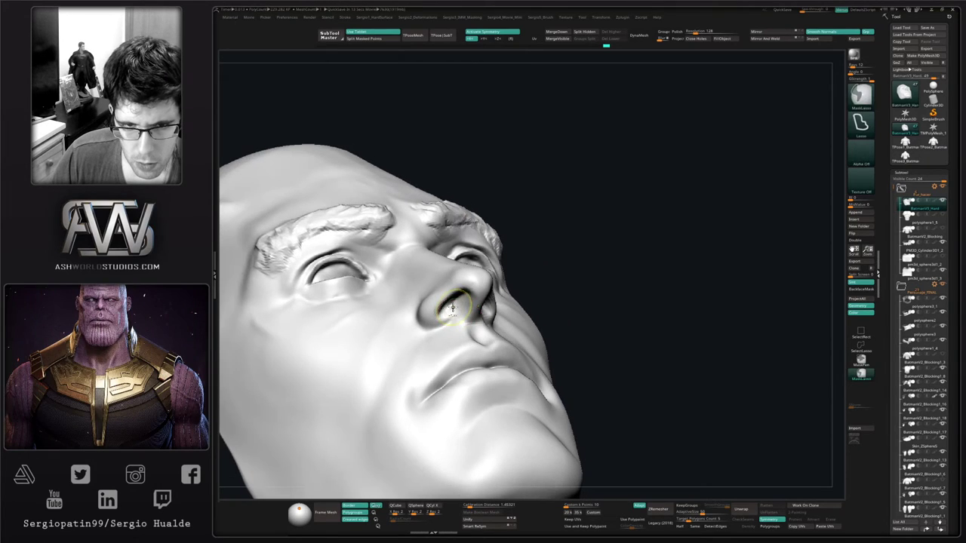
{"action": "left_click_drag", "start_coordinate": [454, 309], "coordinate": [455, 314], "text": "shift"}
Switch to a smaller Move brush for the mouth corners, then bring the hidden parts of the head back
{"action": "mouse_move", "coordinate": [457, 313]}
{"action": "right_mouse_down"}
{"action": "mouse_move", "coordinate": [490, 309]}
{"action": "mouse_move", "coordinate": [494, 298]}
{"action": "mouse_move", "coordinate": [500, 311]}
{"action": "mouse_move", "coordinate": [511, 298]}
{"action": "right_mouse_up"}
{"action": "key", "text": "b"}
{"action": "key", "text": "m"}
{"action": "key", "text": "v"}
{"action": "key", "text": "s"}
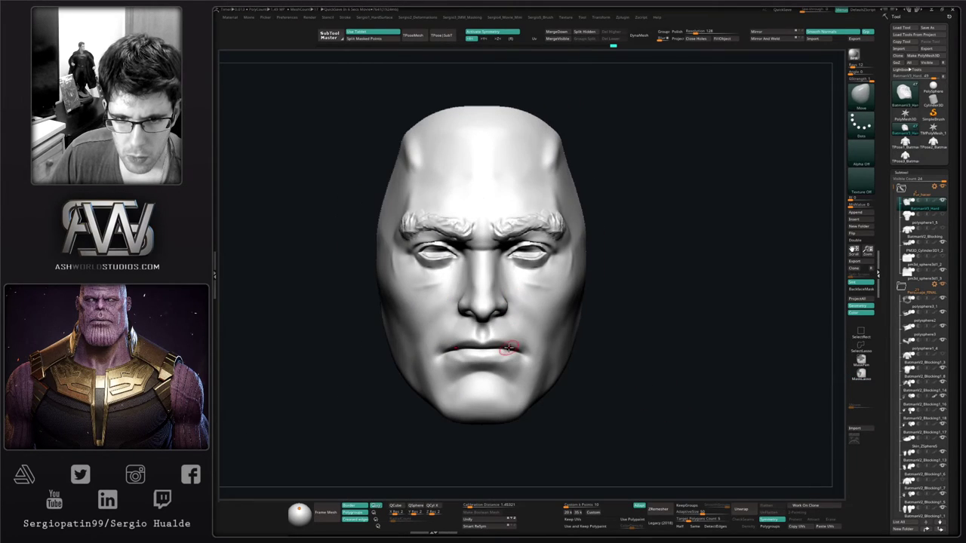
{"action": "key", "text": "s"}
{"action": "left_click", "coordinate": [647, 283], "text": "ctrl+shift"}
{"action": "key", "text": "s"}
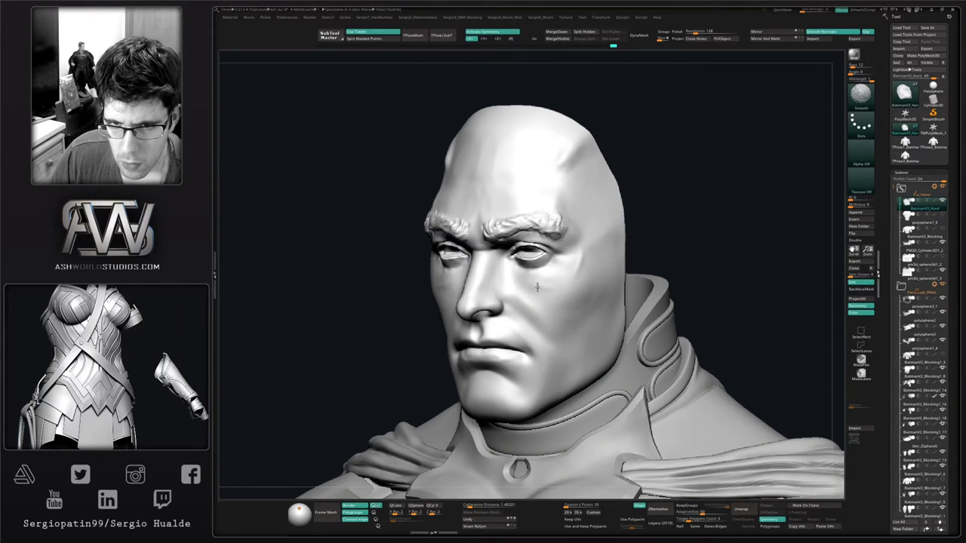
{"action": "right_click_drag", "start_coordinate": [573, 296], "coordinate": [528, 302]}
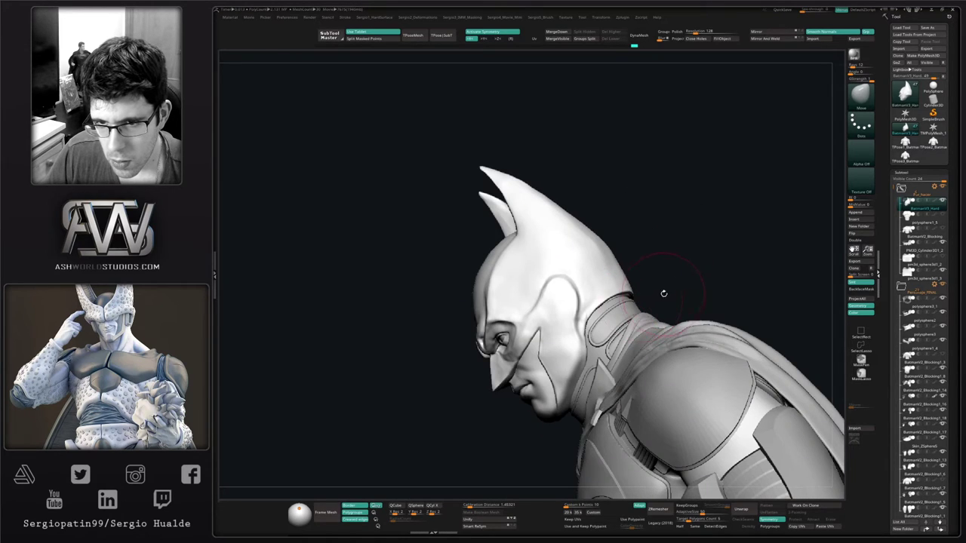
Isolate the head and turn it to expose the neck opening underneath
{"action": "left_click_drag", "start_coordinate": [664, 294], "coordinate": [649, 302]}
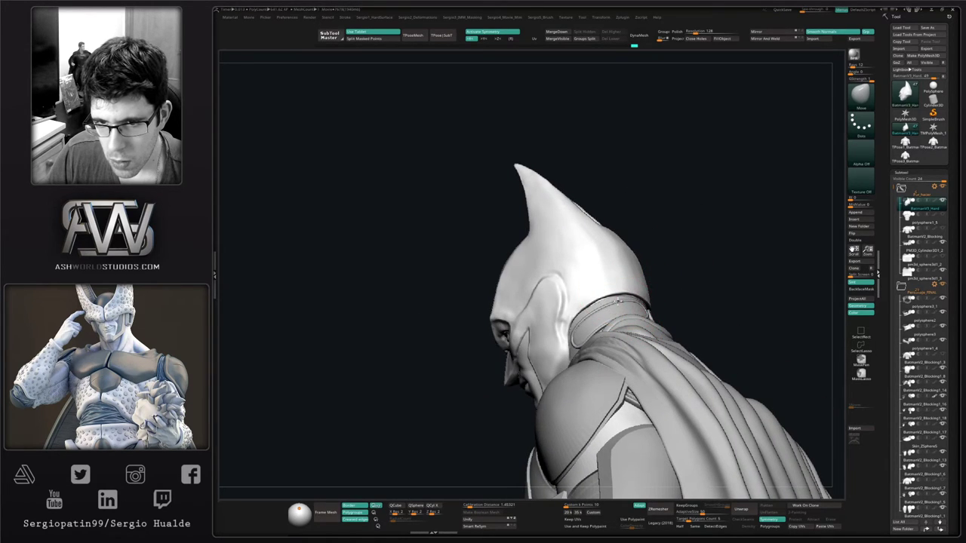
{"action": "mouse_move", "coordinate": [607, 308]}
{"action": "right_mouse_down"}
{"action": "mouse_move", "coordinate": [583, 331]}
{"action": "mouse_move", "coordinate": [591, 374]}
{"action": "mouse_move", "coordinate": [594, 352]}
{"action": "mouse_move", "coordinate": [623, 366]}
{"action": "right_mouse_up"}
{"action": "key", "text": "ctrl+s"}
{"action": "mouse_move", "coordinate": [604, 332]}
{"action": "right_mouse_down"}
{"action": "mouse_move", "coordinate": [616, 328]}
{"action": "mouse_move", "coordinate": [602, 352]}
{"action": "mouse_move", "coordinate": [635, 359]}
{"action": "mouse_move", "coordinate": [615, 373]}
{"action": "mouse_move", "coordinate": [595, 284]}
{"action": "mouse_move", "coordinate": [631, 321]}
{"action": "right_mouse_up"}
{"action": "key", "text": "shift+s"}
Try a lasso mask that leaves only the front of the neck opening free for the Move brush
{"action": "left_click_drag", "start_coordinate": [624, 363], "coordinate": [638, 319], "text": "ctrl"}
{"action": "mouse_move", "coordinate": [638, 320]}
{"action": "right_mouse_down"}
{"action": "mouse_move", "coordinate": [670, 320]}
{"action": "mouse_move", "coordinate": [619, 303]}
{"action": "right_mouse_up"}
{"action": "key", "text": "ctrl+z"}
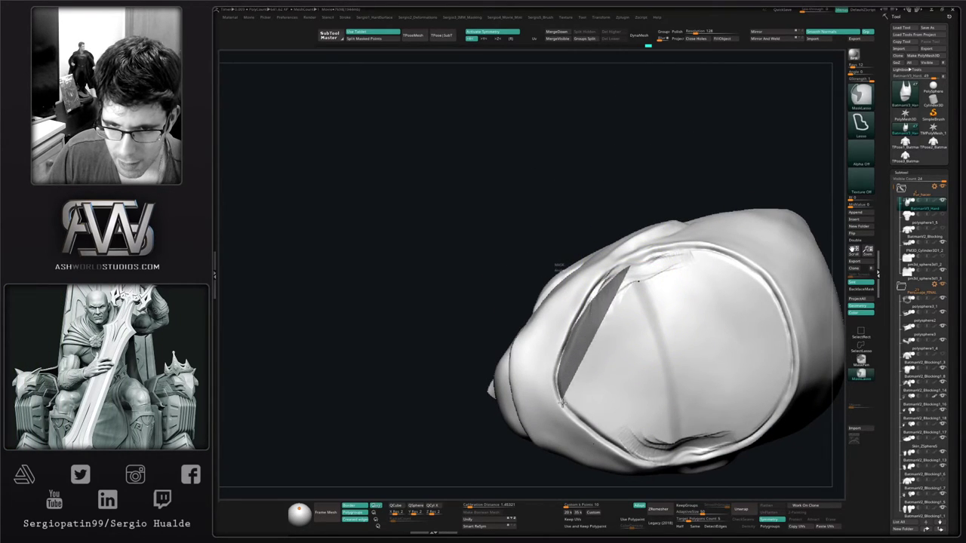
{"action": "left_click_drag", "start_coordinate": [562, 403], "coordinate": [640, 443], "text": "ctrl"}
{"action": "mouse_move", "coordinate": [631, 429]}
{"action": "right_mouse_down", "text": "ctrl"}
{"action": "mouse_move", "coordinate": [598, 371]}
{"action": "mouse_move", "coordinate": [595, 394]}
{"action": "right_mouse_up", "text": "ctrl"}
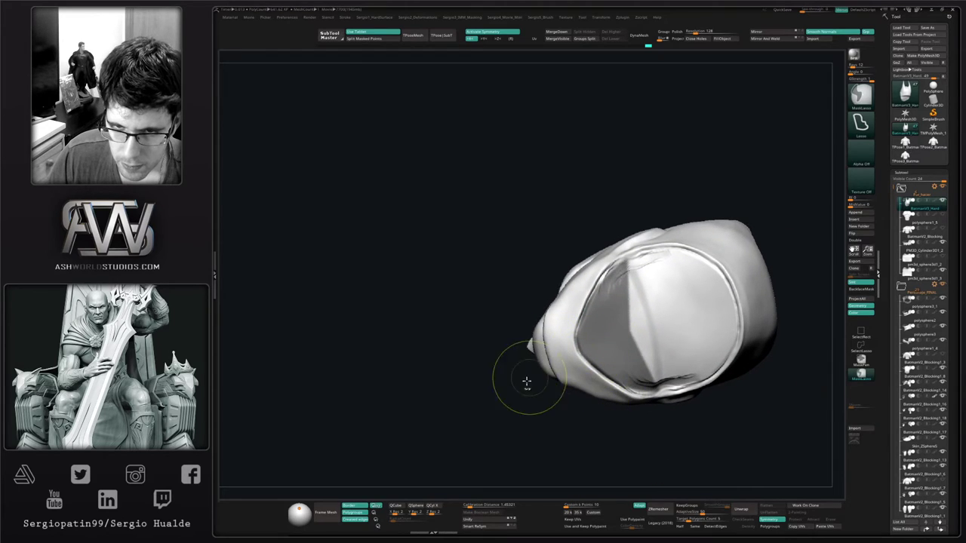
{"action": "left_click_drag", "start_coordinate": [526, 382], "coordinate": [559, 358]}
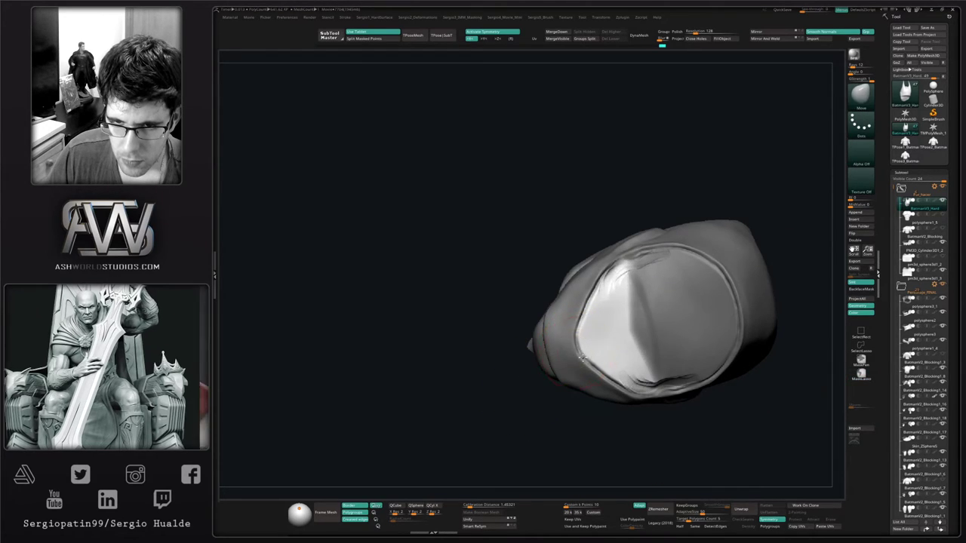
{"action": "right_click_drag", "start_coordinate": [577, 349], "coordinate": [564, 350]}
{"action": "left_click_drag", "start_coordinate": [469, 302], "coordinate": [483, 308], "text": "ctrl"}
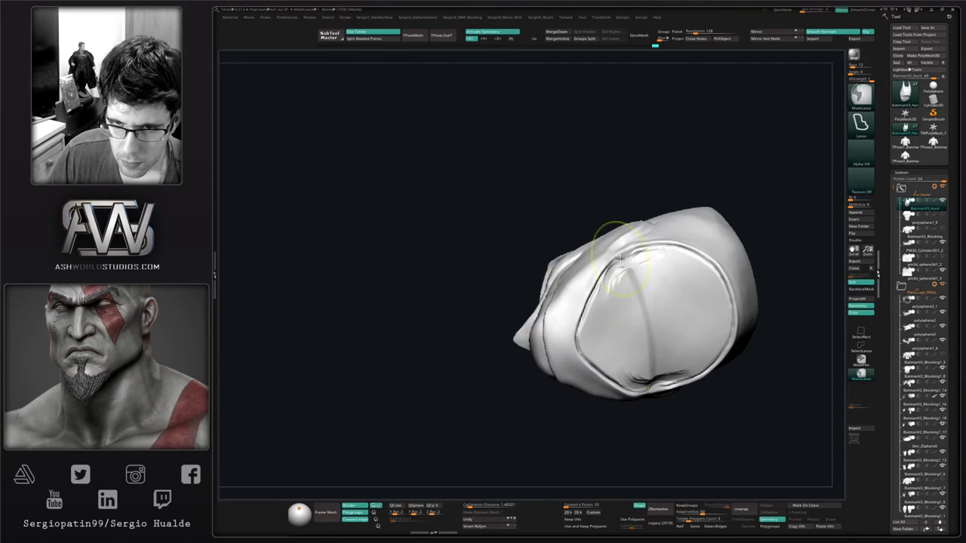
Mask the rear of the head with a lasso, then reshape the cowl's edge below the jaw with the Move brush
{"action": "left_click_drag", "start_coordinate": [617, 388], "coordinate": [566, 420]}
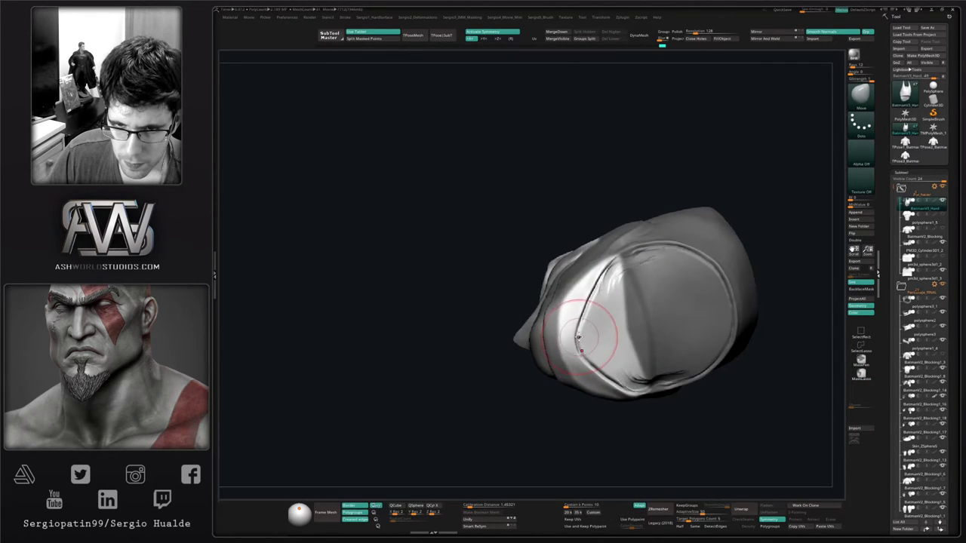
{"action": "left_click_drag", "start_coordinate": [593, 293], "coordinate": [604, 302]}
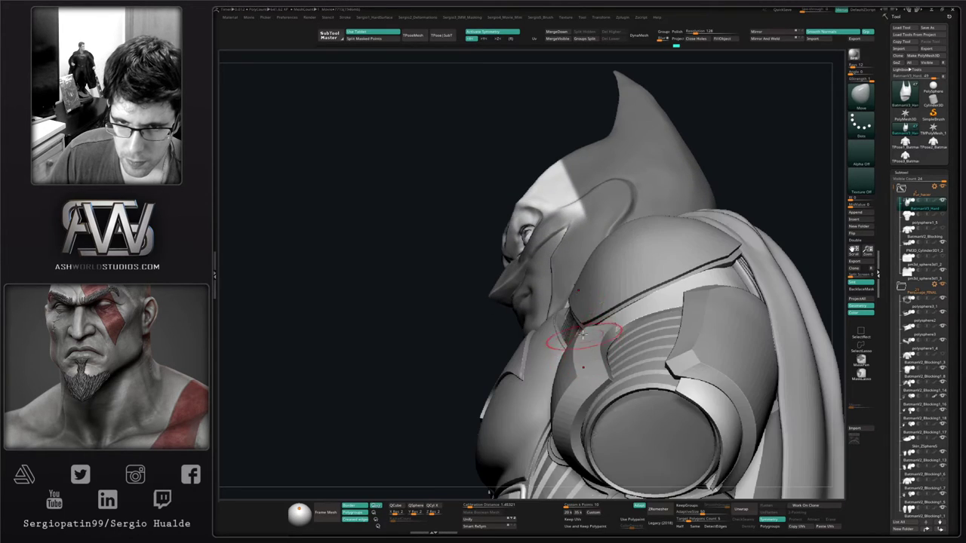
{"action": "left_click_drag", "start_coordinate": [551, 336], "coordinate": [569, 332]}
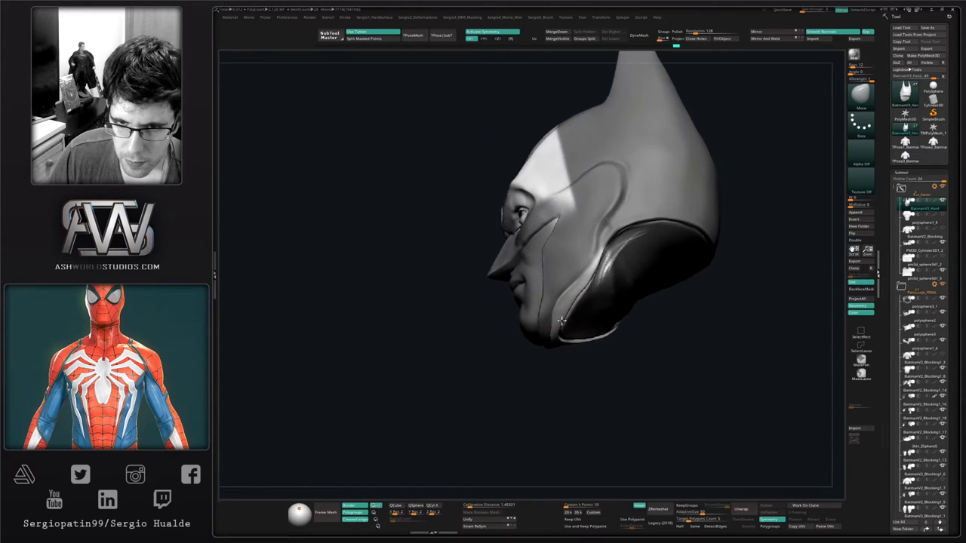
{"action": "left_click_drag", "start_coordinate": [567, 329], "coordinate": [564, 325]}
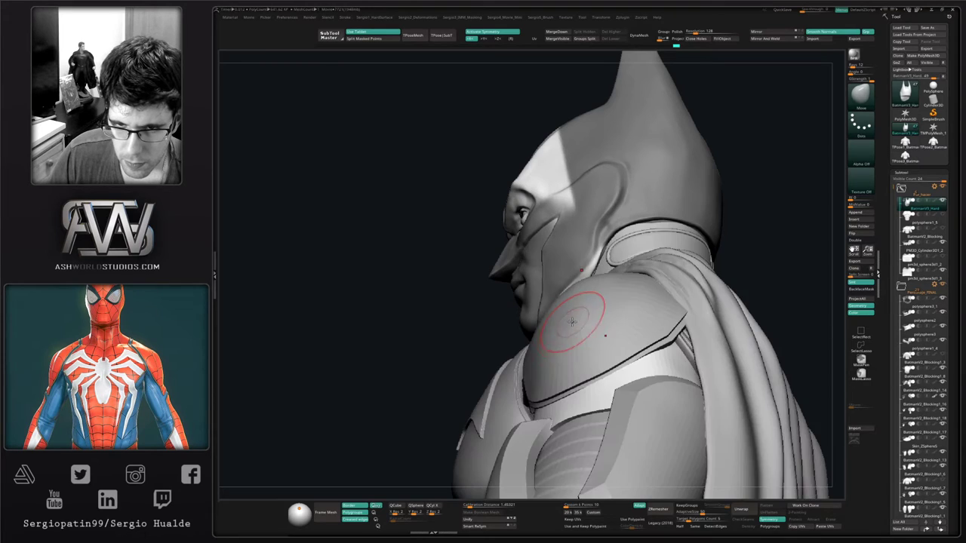
{"action": "left_click_drag", "start_coordinate": [578, 319], "coordinate": [603, 261]}
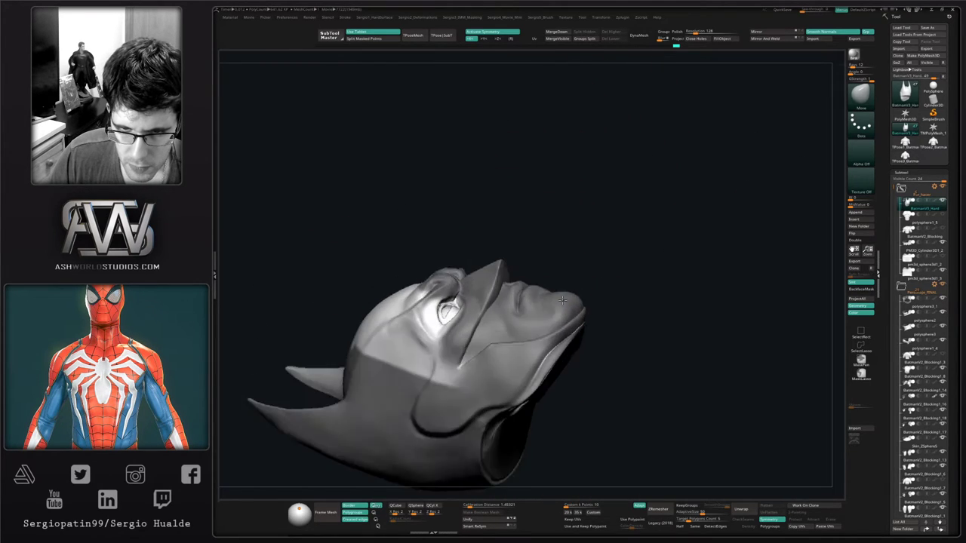
{"action": "left_click_drag", "start_coordinate": [578, 340], "coordinate": [545, 358]}
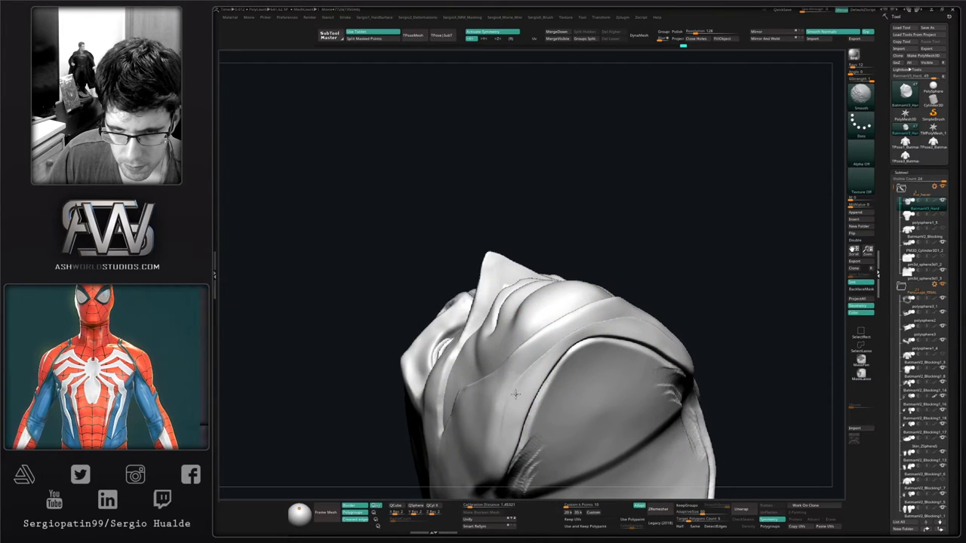
Isolate the surface at the neck opening and smooth it with the Smooth Stronger brush, then bring the hidden parts back
{"action": "mouse_move", "coordinate": [620, 323]}
{"action": "right_mouse_down"}
{"action": "mouse_move", "coordinate": [567, 369]}
{"action": "mouse_move", "coordinate": [561, 357]}
{"action": "right_mouse_up"}
{"action": "key", "text": "b"}
{"action": "key", "text": "d"}
{"action": "key", "text": "s"}
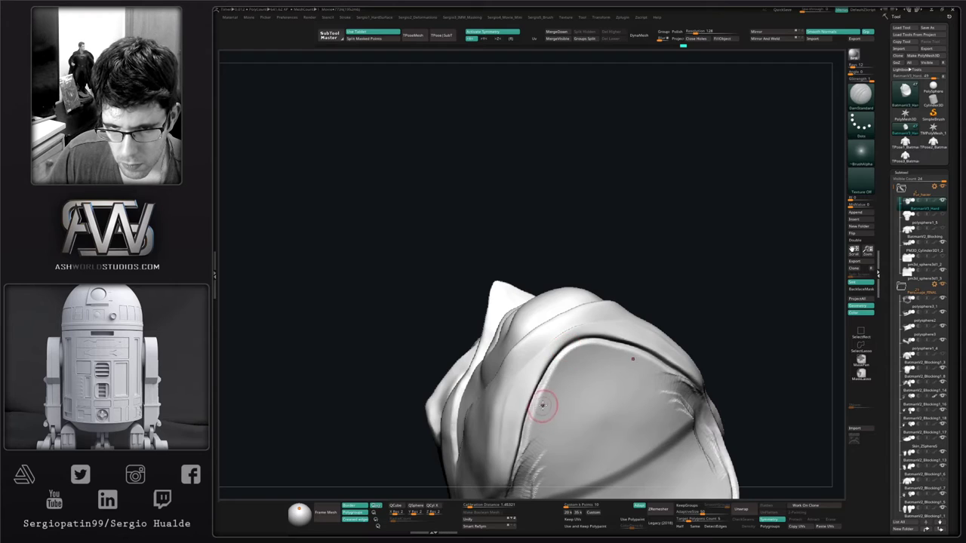
{"action": "mouse_move", "coordinate": [543, 405]}
{"action": "right_mouse_down", "text": "ctrl"}
{"action": "mouse_move", "coordinate": [558, 327]}
{"action": "mouse_move", "coordinate": [565, 358]}
{"action": "right_mouse_up", "text": "ctrl"}
{"action": "left_click", "coordinate": [568, 327], "text": "ctrl+shift"}
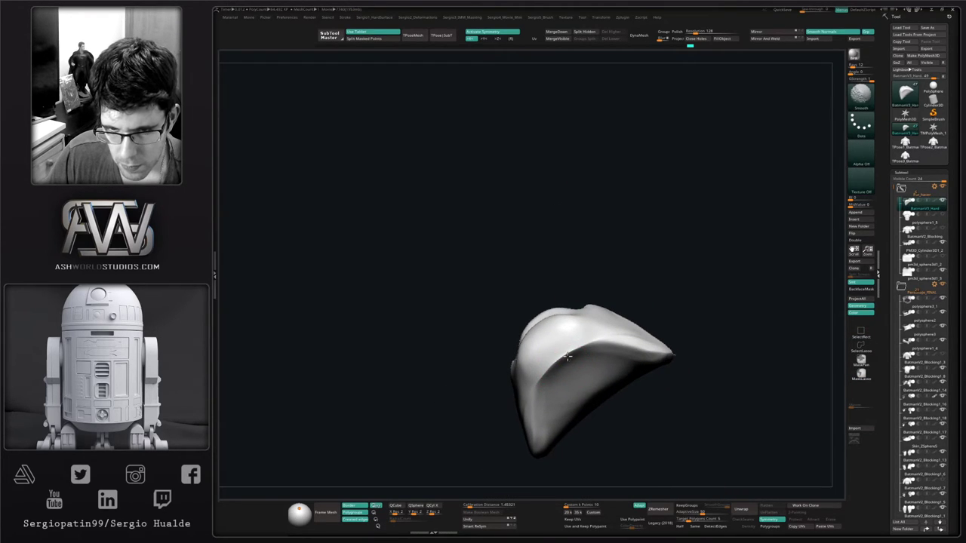
{"action": "key", "text": "5"}
{"action": "left_click", "coordinate": [598, 292]}
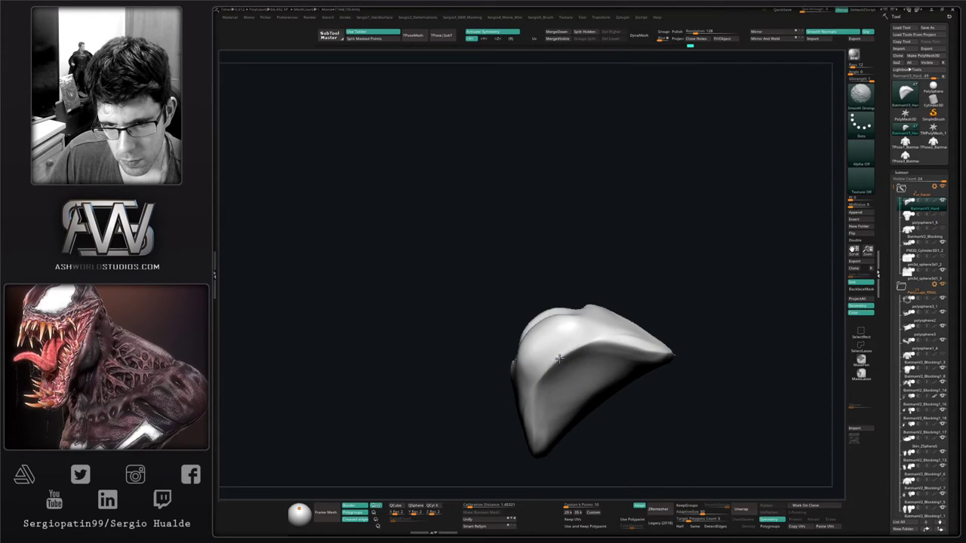
{"action": "mouse_move", "coordinate": [612, 340]}
{"action": "right_mouse_down"}
{"action": "mouse_move", "coordinate": [629, 356]}
{"action": "mouse_move", "coordinate": [614, 400]}
{"action": "mouse_move", "coordinate": [592, 362]}
{"action": "mouse_move", "coordinate": [610, 364]}
{"action": "mouse_move", "coordinate": [590, 375]}
{"action": "mouse_move", "coordinate": [593, 361]}
{"action": "mouse_move", "coordinate": [612, 370]}
{"action": "mouse_move", "coordinate": [550, 339]}
{"action": "mouse_move", "coordinate": [580, 363]}
{"action": "mouse_move", "coordinate": [528, 352]}
{"action": "mouse_move", "coordinate": [576, 389]}
{"action": "right_mouse_up"}
{"action": "left_click", "coordinate": [604, 390], "text": "ctrl+shift"}
Select the collar piece covering the neck and shoulders and adjust its slope above the cape with the Move brush
{"action": "key", "text": "alt+s"}
{"action": "left_click", "coordinate": [573, 328], "text": "alt"}
{"action": "right_click_drag", "start_coordinate": [576, 389], "coordinate": [550, 385], "text": "ctrl"}
{"action": "key", "text": "alt+s"}
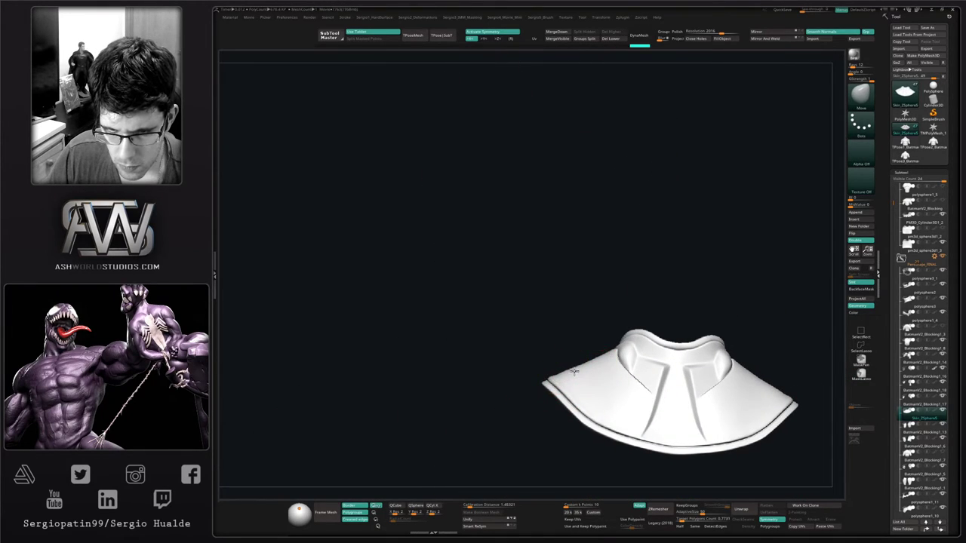
{"action": "key", "text": "alt+s"}
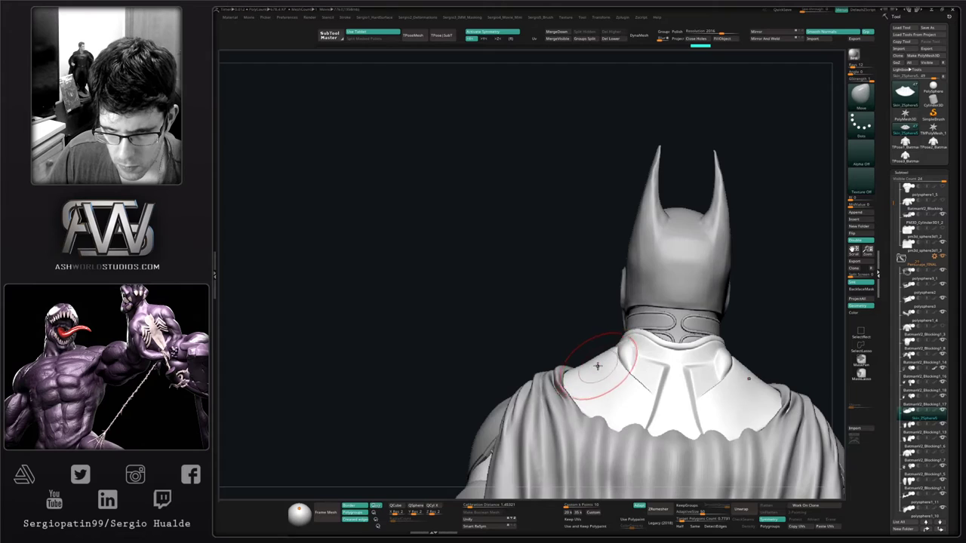
{"action": "right_click_drag", "start_coordinate": [596, 364], "coordinate": [617, 397]}
{"action": "left_click_drag", "start_coordinate": [617, 397], "coordinate": [600, 375]}
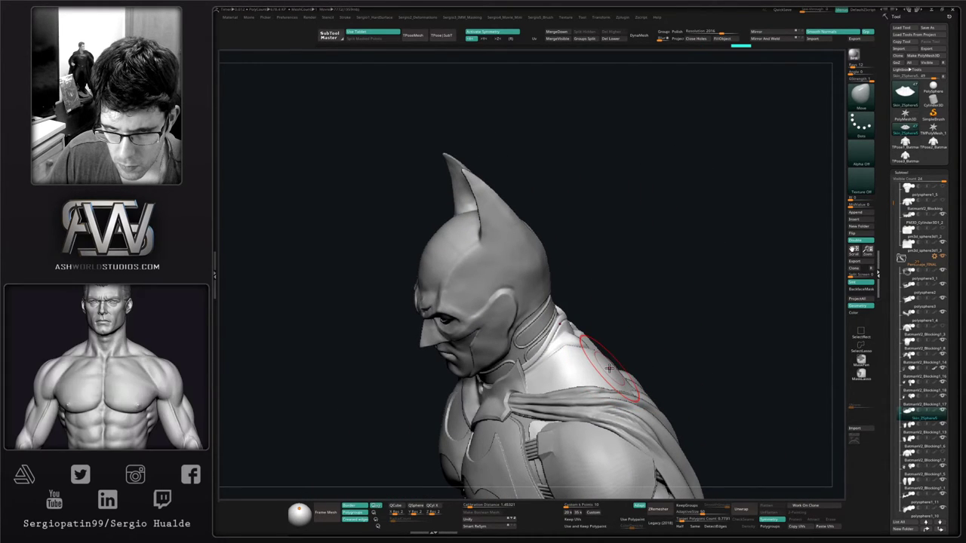
{"action": "left_click_drag", "start_coordinate": [607, 371], "coordinate": [603, 367]}
{"action": "mouse_move", "coordinate": [607, 371]}
{"action": "right_mouse_down"}
{"action": "mouse_move", "coordinate": [586, 382]}
{"action": "mouse_move", "coordinate": [641, 367]}
{"action": "right_mouse_up"}
{"action": "left_click_drag", "start_coordinate": [592, 359], "coordinate": [599, 339]}
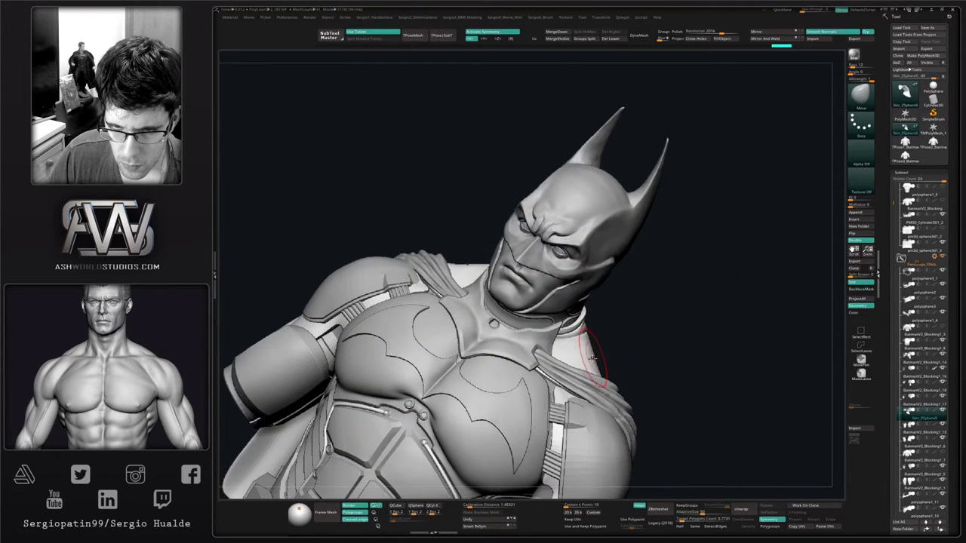
{"action": "mouse_move", "coordinate": [596, 359]}
{"action": "right_mouse_down"}
{"action": "mouse_move", "coordinate": [586, 367]}
{"action": "mouse_move", "coordinate": [599, 357]}
{"action": "right_mouse_up"}
Isolate the collar piece, smooth its shoulder surface, and show the rest of the bust again
{"action": "key", "text": "alt+s"}
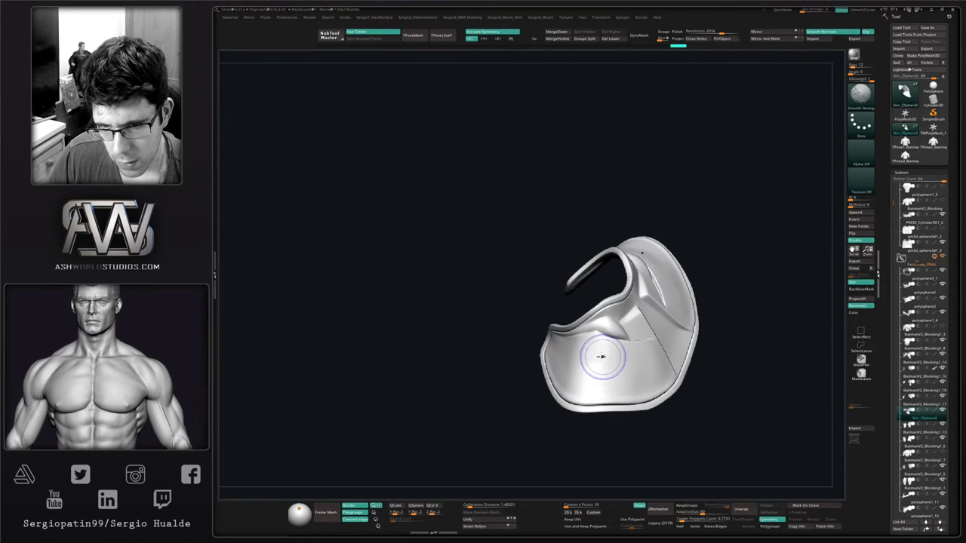
{"action": "left_click_drag", "start_coordinate": [599, 358], "coordinate": [642, 367], "text": "shift"}
{"action": "mouse_move", "coordinate": [643, 367]}
{"action": "right_mouse_down"}
{"action": "mouse_move", "coordinate": [627, 369]}
{"action": "mouse_move", "coordinate": [621, 356]}
{"action": "mouse_move", "coordinate": [613, 369]}
{"action": "right_mouse_up"}
{"action": "key", "text": "alt+s"}
Select the head and hide the cowl so that only the bare face is shown
{"action": "right_click_drag", "start_coordinate": [612, 370], "coordinate": [605, 287], "text": "alt"}
{"action": "mouse_move", "coordinate": [605, 287]}
{"action": "right_mouse_down", "text": "ctrl"}
{"action": "mouse_move", "coordinate": [608, 339]}
{"action": "mouse_move", "coordinate": [621, 345]}
{"action": "mouse_move", "coordinate": [619, 332]}
{"action": "right_mouse_up", "text": "ctrl"}
{"action": "mouse_move", "coordinate": [619, 332]}
{"action": "right_mouse_down", "text": "ctrl"}
{"action": "mouse_move", "coordinate": [621, 352]}
{"action": "mouse_move", "coordinate": [635, 352]}
{"action": "mouse_move", "coordinate": [599, 355]}
{"action": "right_mouse_up", "text": "ctrl"}
{"action": "mouse_move", "coordinate": [679, 267]}
{"action": "right_mouse_down"}
{"action": "mouse_move", "coordinate": [695, 272]}
{"action": "mouse_move", "coordinate": [613, 283]}
{"action": "right_mouse_up"}
{"action": "right_click_drag", "start_coordinate": [698, 281], "coordinate": [691, 286]}
{"action": "right_click_drag", "start_coordinate": [691, 286], "coordinate": [700, 302], "text": "ctrl"}
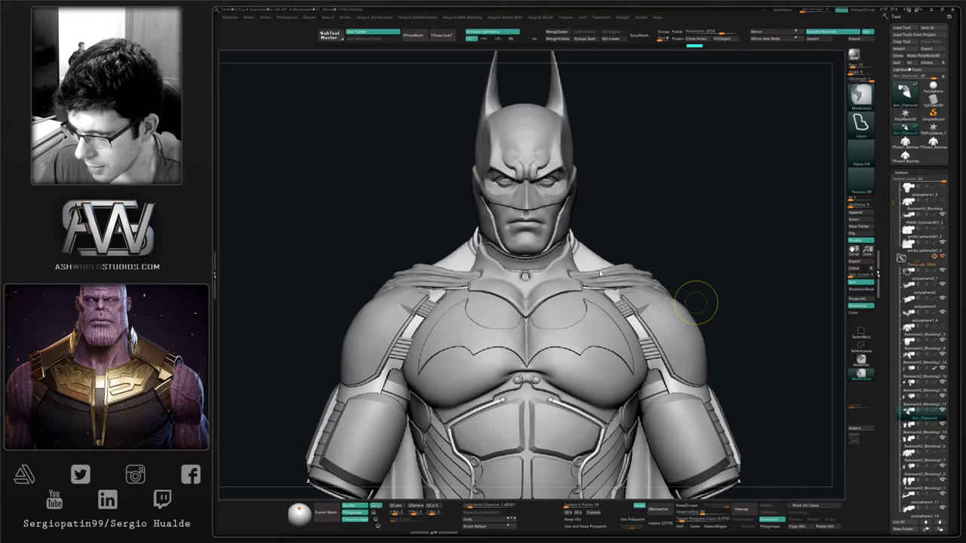
{"action": "left_click", "coordinate": [536, 219], "text": "alt"}
{"action": "left_click", "coordinate": [557, 197], "text": "ctrl+shift"}
{"action": "left_click", "coordinate": [557, 196], "text": "ctrl+shift"}
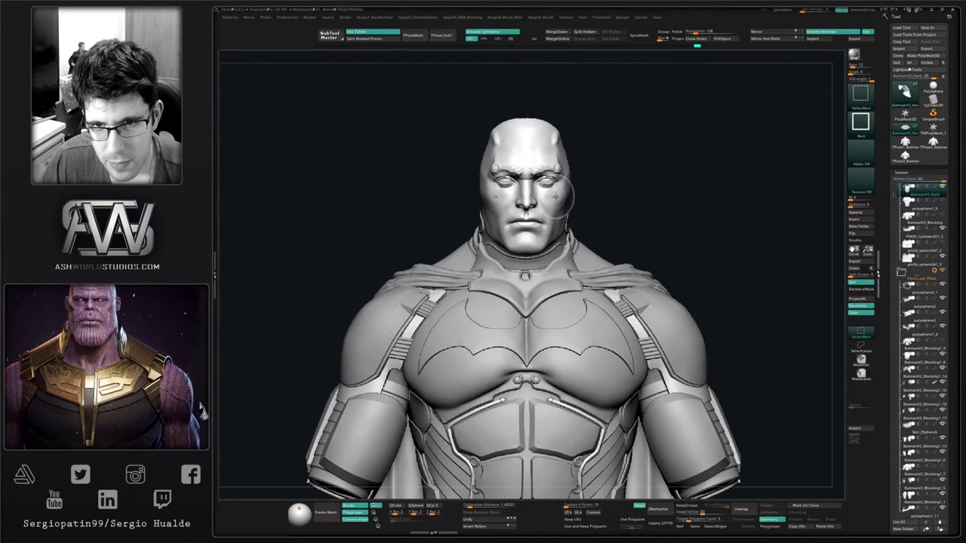
Examine the bare face from the front and three-quarter angles, checking the brows, nose, mouth and jaw
{"action": "mouse_move", "coordinate": [627, 198]}
{"action": "right_mouse_down"}
{"action": "mouse_move", "coordinate": [591, 201]}
{"action": "mouse_move", "coordinate": [541, 332]}
{"action": "right_mouse_up"}
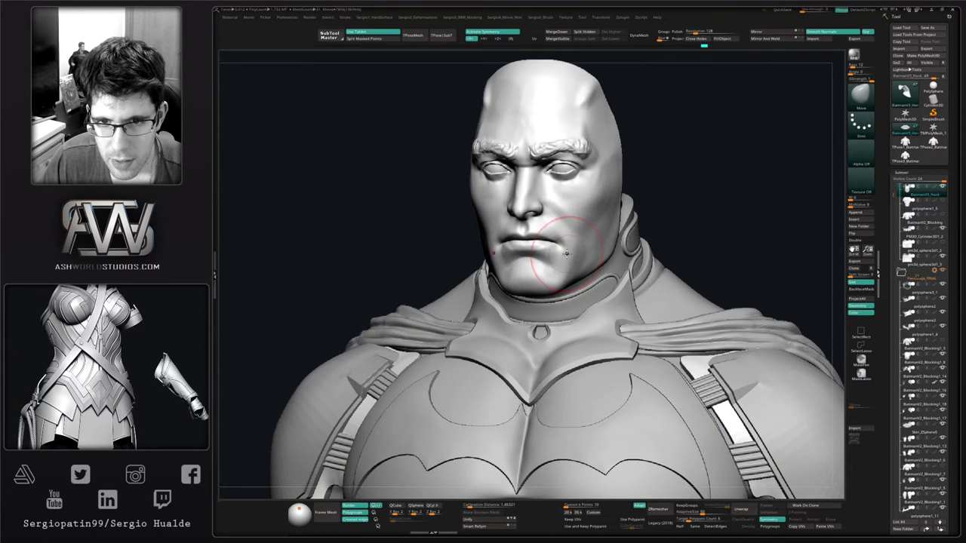
{"action": "right_click_drag", "start_coordinate": [566, 254], "coordinate": [601, 248]}
{"action": "right_click_drag", "start_coordinate": [709, 235], "coordinate": [687, 239]}
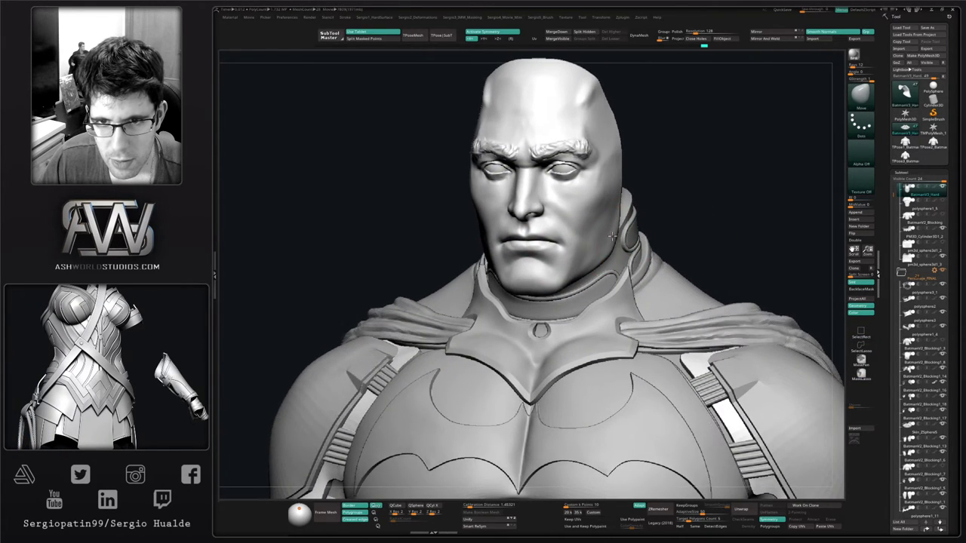
{"action": "mouse_move", "coordinate": [611, 237]}
{"action": "right_mouse_down"}
{"action": "mouse_move", "coordinate": [623, 237]}
{"action": "mouse_move", "coordinate": [611, 240]}
{"action": "right_mouse_up"}
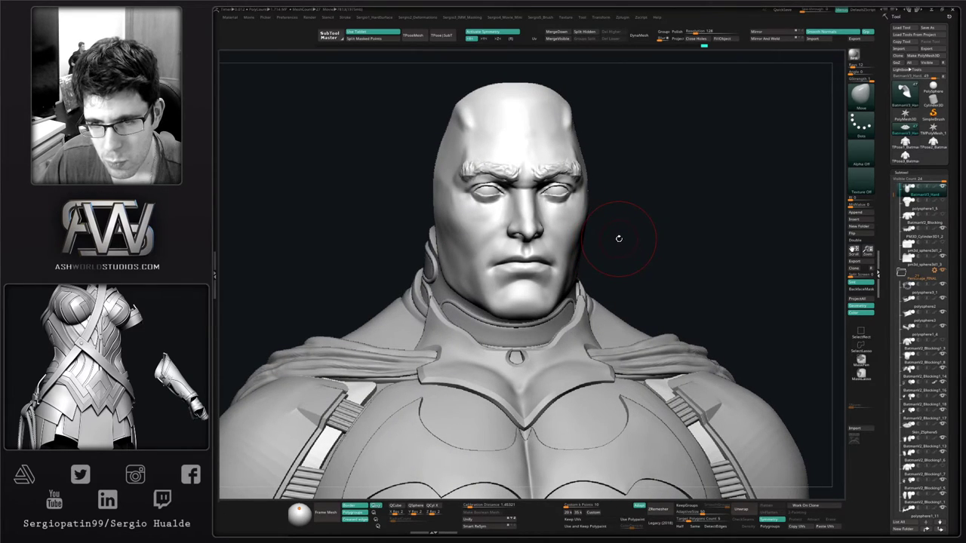
{"action": "right_click_drag", "start_coordinate": [609, 239], "coordinate": [558, 249]}
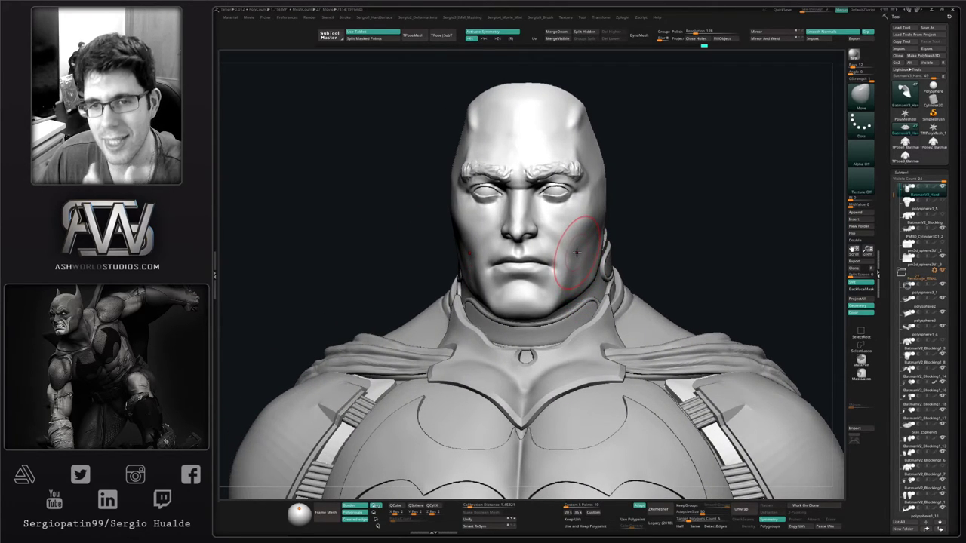
{"action": "right_click_drag", "start_coordinate": [569, 240], "coordinate": [559, 258]}
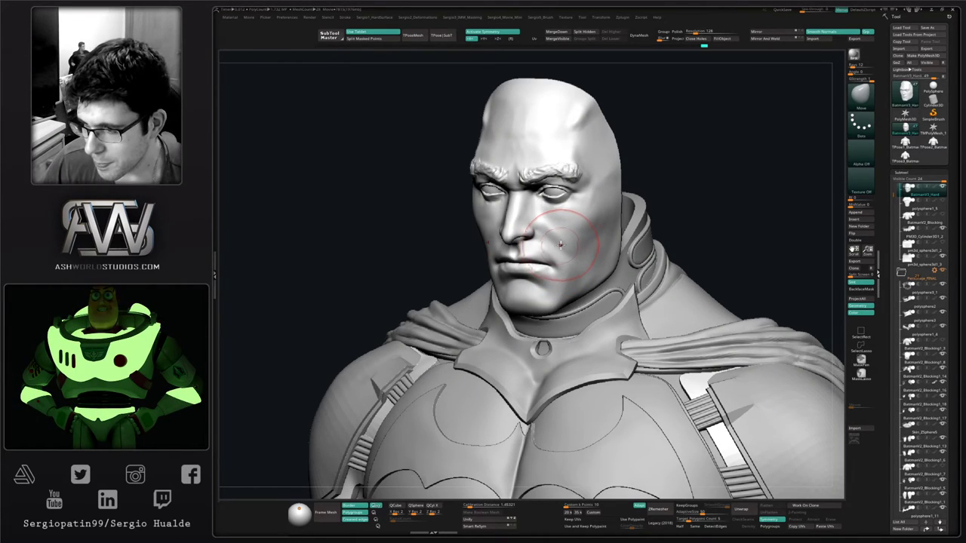
{"action": "right_click_drag", "start_coordinate": [561, 245], "coordinate": [669, 249]}
{"action": "right_click_drag", "start_coordinate": [567, 223], "coordinate": [600, 237], "text": "ctrl"}
Bring the cowl back and examine the proportions of the whole bust
{"action": "left_click", "coordinate": [601, 225], "text": "ctrl+shift"}
{"action": "right_click_drag", "start_coordinate": [547, 220], "coordinate": [514, 246], "text": "ctrl"}
{"action": "right_click_drag", "start_coordinate": [574, 207], "coordinate": [587, 224]}
{"action": "right_click_drag", "start_coordinate": [587, 225], "coordinate": [581, 177], "text": "ctrl"}
{"action": "mouse_move", "coordinate": [537, 279]}
{"action": "right_mouse_down", "text": "alt"}
{"action": "mouse_move", "coordinate": [539, 226]}
{"action": "mouse_move", "coordinate": [611, 233]}
{"action": "mouse_move", "coordinate": [581, 237]}
{"action": "right_mouse_up", "text": "alt"}
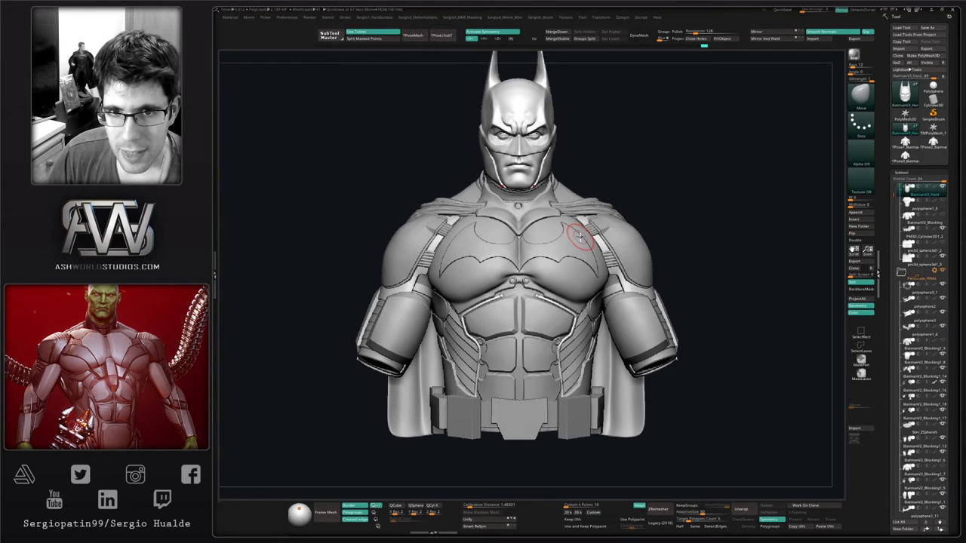
{"action": "right_click_drag", "start_coordinate": [631, 200], "coordinate": [581, 260]}
{"action": "right_click_drag", "start_coordinate": [581, 261], "coordinate": [576, 324], "text": "ctrl"}
{"action": "mouse_move", "coordinate": [577, 325]}
{"action": "right_mouse_down"}
{"action": "mouse_move", "coordinate": [560, 308]}
{"action": "mouse_move", "coordinate": [559, 284]}
{"action": "mouse_move", "coordinate": [545, 299]}
{"action": "mouse_move", "coordinate": [518, 298]}
{"action": "mouse_move", "coordinate": [565, 303]}
{"action": "mouse_move", "coordinate": [562, 255]}
{"action": "right_mouse_up"}
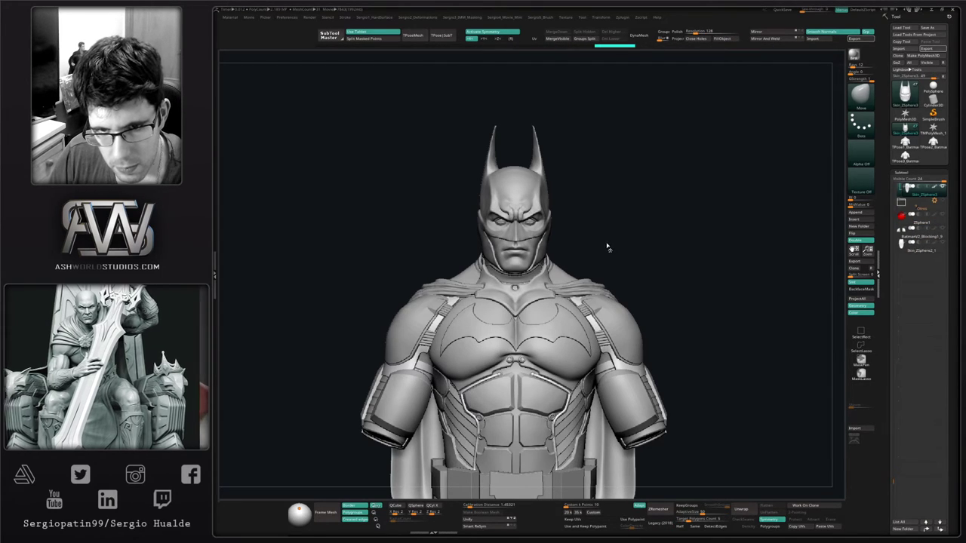
Hide the head, cape, shoulder armour and chest collar on the combined TPose mesh
{"action": "right_click_drag", "start_coordinate": [539, 231], "coordinate": [536, 227], "text": "ctrl"}
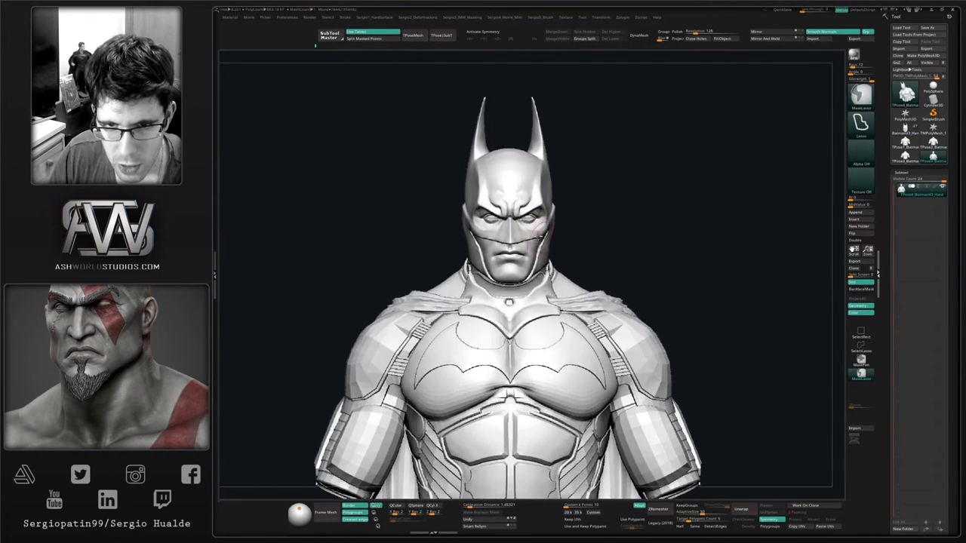
{"action": "left_click", "coordinate": [536, 228], "text": "ctrl+shift"}
{"action": "left_click", "coordinate": [540, 231], "text": "ctrl+shift"}
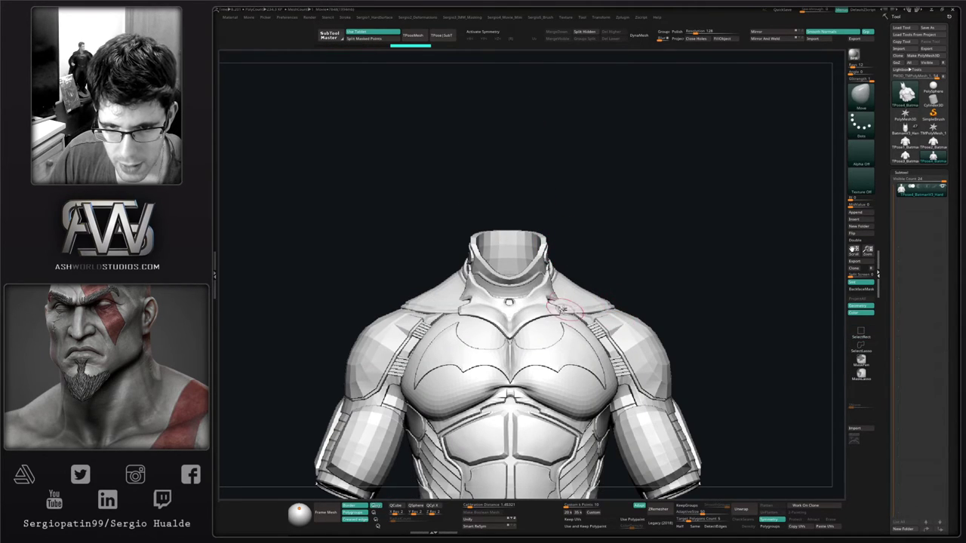
{"action": "left_click", "coordinate": [624, 317], "text": "ctrl+shift"}
{"action": "left_click", "coordinate": [614, 327], "text": "ctrl+shift"}
{"action": "left_click", "coordinate": [610, 329], "text": "ctrl+shift"}
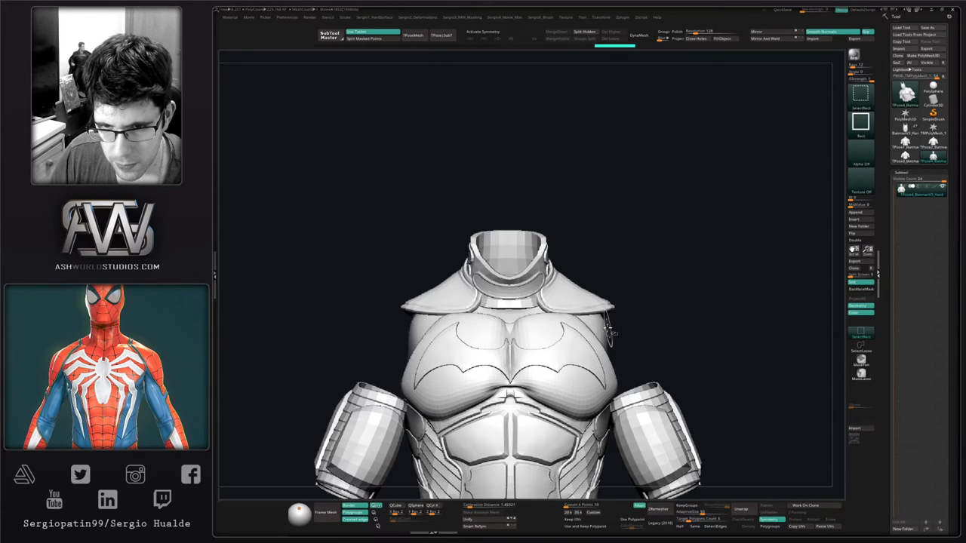
Hide the chest plates with the bat emblem and the inner torso pieces beneath them
{"action": "left_click", "coordinate": [607, 329], "text": "ctrl+shift"}
{"action": "left_click", "coordinate": [600, 350], "text": "ctrl+shift"}
{"action": "left_click", "coordinate": [579, 350], "text": "ctrl+shift"}
{"action": "left_click", "coordinate": [581, 351], "text": "ctrl+shift"}
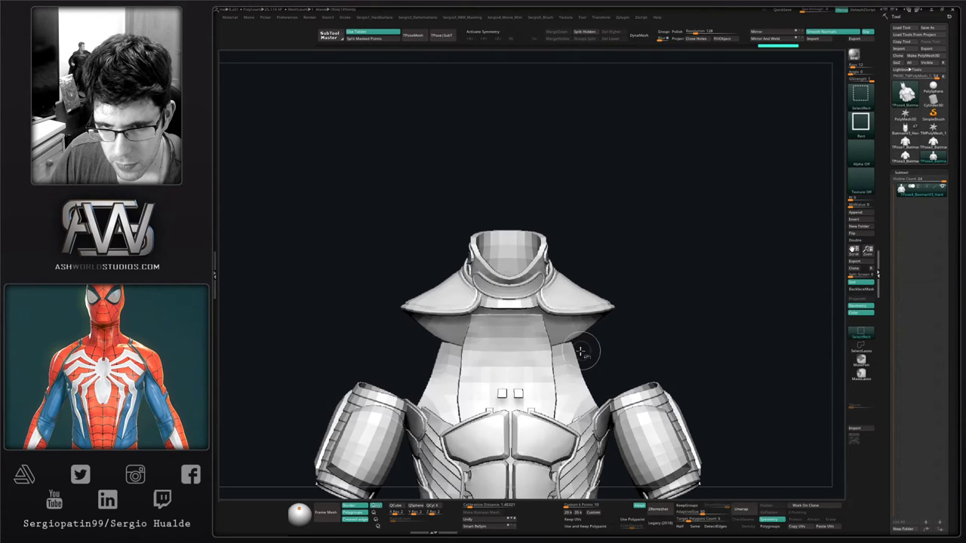
{"action": "left_click", "coordinate": [557, 362], "text": "ctrl+shift"}
{"action": "left_click", "coordinate": [544, 370], "text": "ctrl+shift"}
Mask the hidden head, chest, shoulders and cape, show the complete mesh, and turn on X symmetry
{"action": "mouse_move", "coordinate": [565, 369]}
{"action": "left_mouse_down"}
{"action": "mouse_move", "coordinate": [495, 371]}
{"action": "mouse_move", "coordinate": [575, 375]}
{"action": "left_mouse_up"}
{"action": "right_click_drag", "start_coordinate": [575, 376], "coordinate": [557, 400]}
{"action": "key", "text": "shift+f"}
{"action": "left_click_drag", "start_coordinate": [557, 400], "coordinate": [551, 278]}
{"action": "key", "text": "shift+f"}
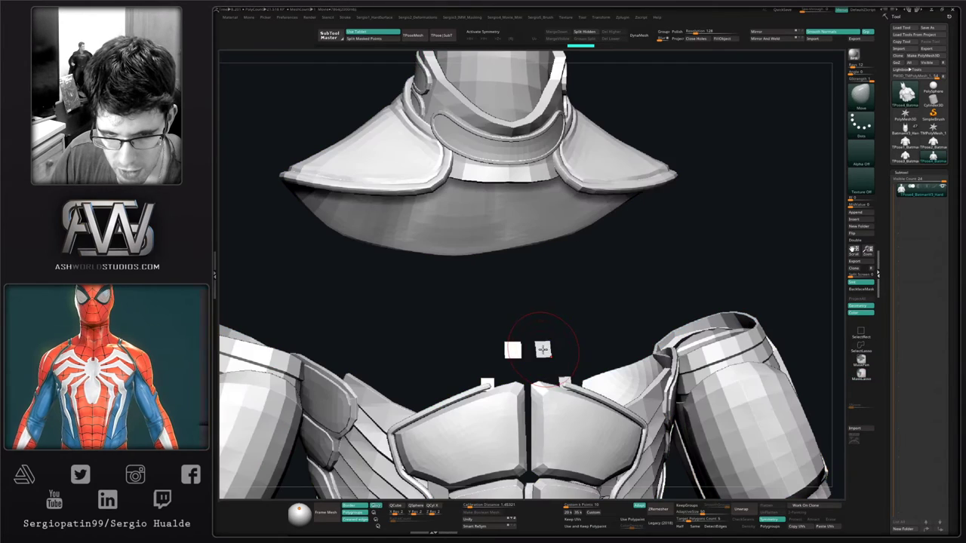
{"action": "key", "text": "f"}
{"action": "left_click_drag", "start_coordinate": [565, 352], "coordinate": [540, 398], "text": "shift"}
{"action": "left_click", "coordinate": [651, 295], "text": "ctrl"}
{"action": "left_click", "coordinate": [645, 301], "text": "ctrl+shift"}
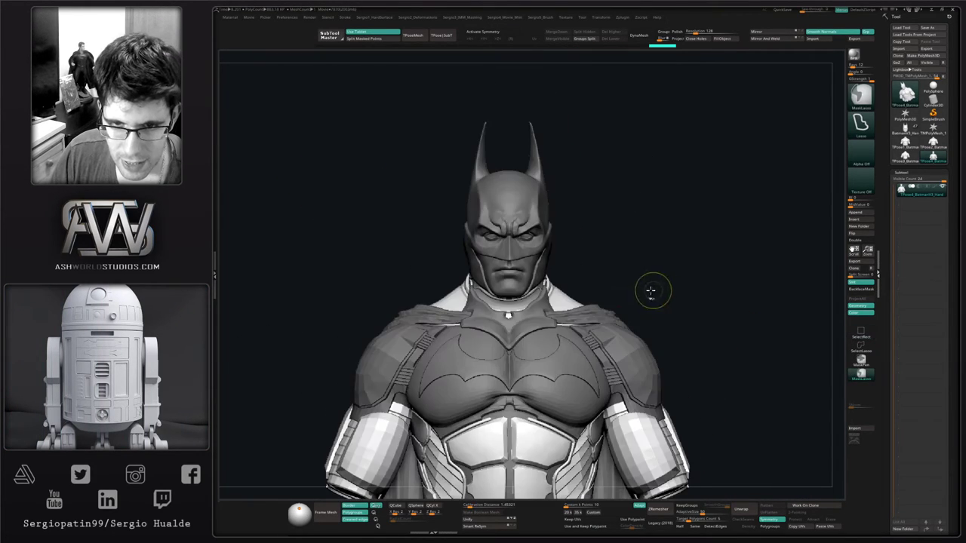
{"action": "left_click_drag", "start_coordinate": [566, 245], "coordinate": [554, 273]}
{"action": "key", "text": "x"}
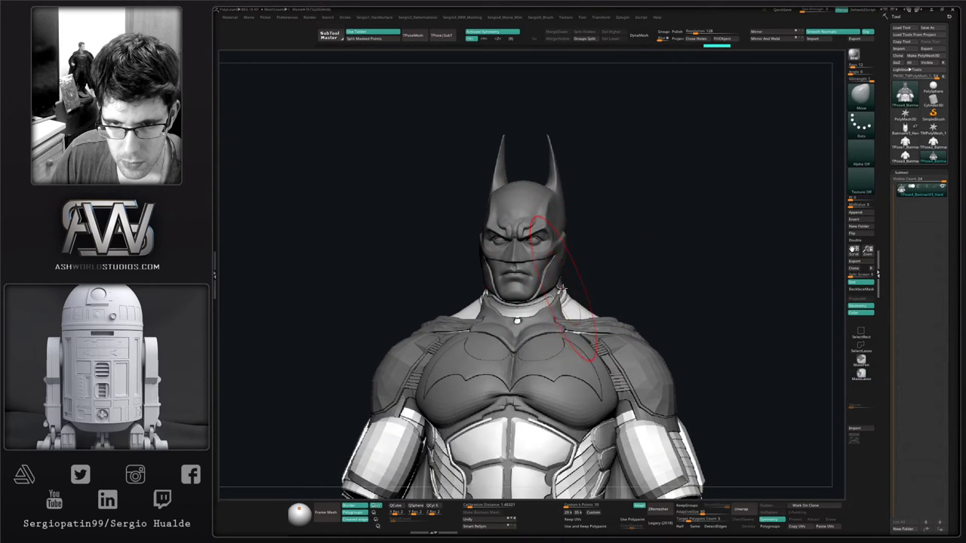
Reshape the unmasked neck and trapezius with the Move brush from the front, back and side
{"action": "mouse_move", "coordinate": [571, 290]}
{"action": "left_mouse_down"}
{"action": "mouse_move", "coordinate": [586, 287]}
{"action": "mouse_move", "coordinate": [531, 295]}
{"action": "left_mouse_up"}
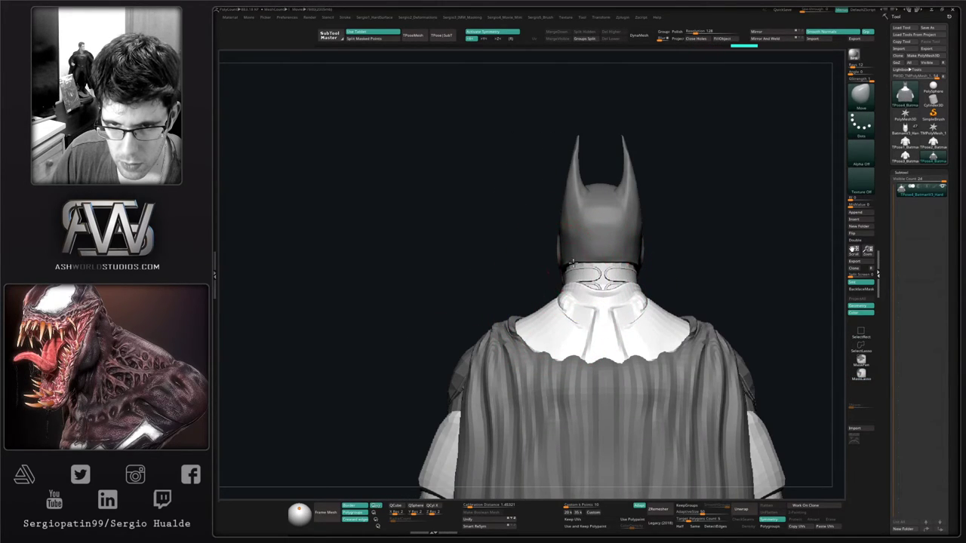
{"action": "mouse_move", "coordinate": [570, 290]}
{"action": "right_mouse_down"}
{"action": "mouse_move", "coordinate": [597, 293]}
{"action": "mouse_move", "coordinate": [572, 284]}
{"action": "right_mouse_up"}
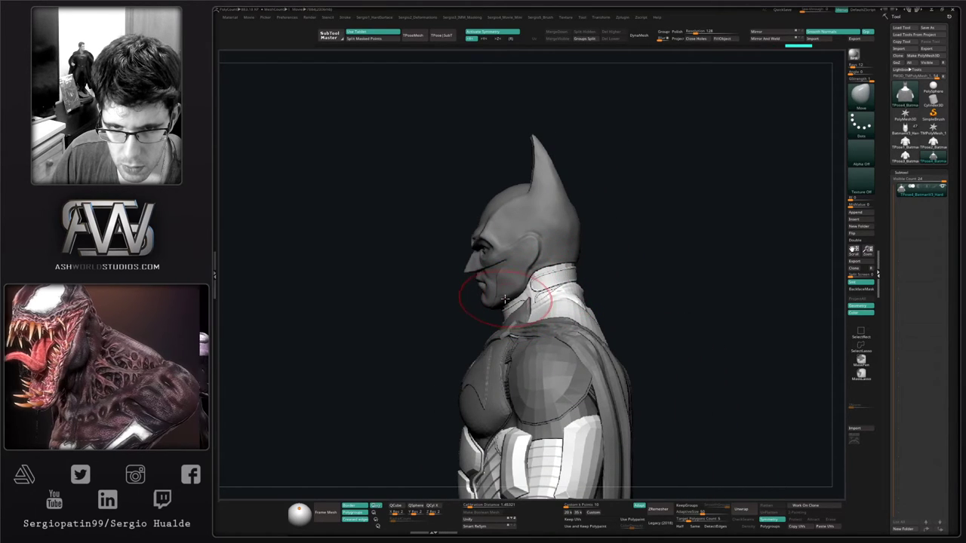
{"action": "right_click_drag", "start_coordinate": [490, 305], "coordinate": [499, 302]}
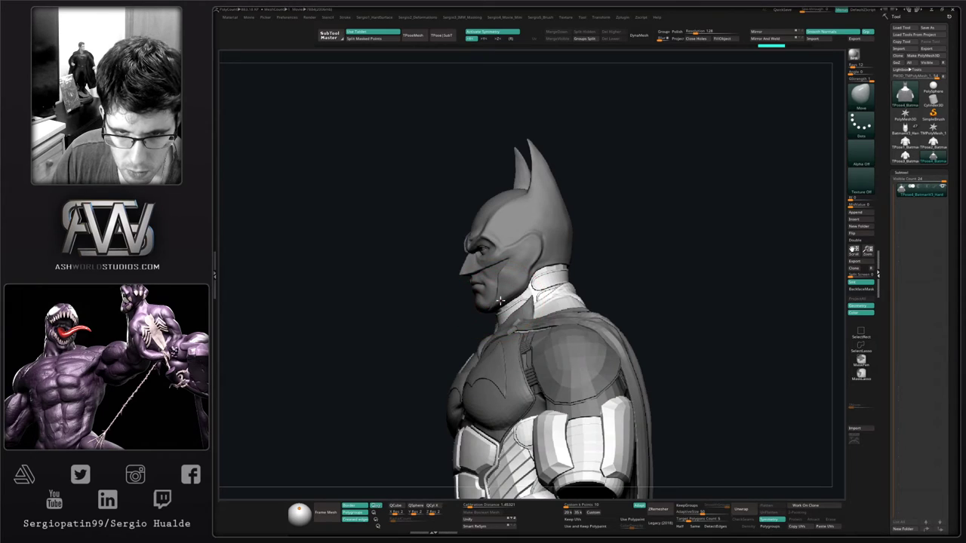
{"action": "left_click_drag", "start_coordinate": [501, 301], "coordinate": [497, 305]}
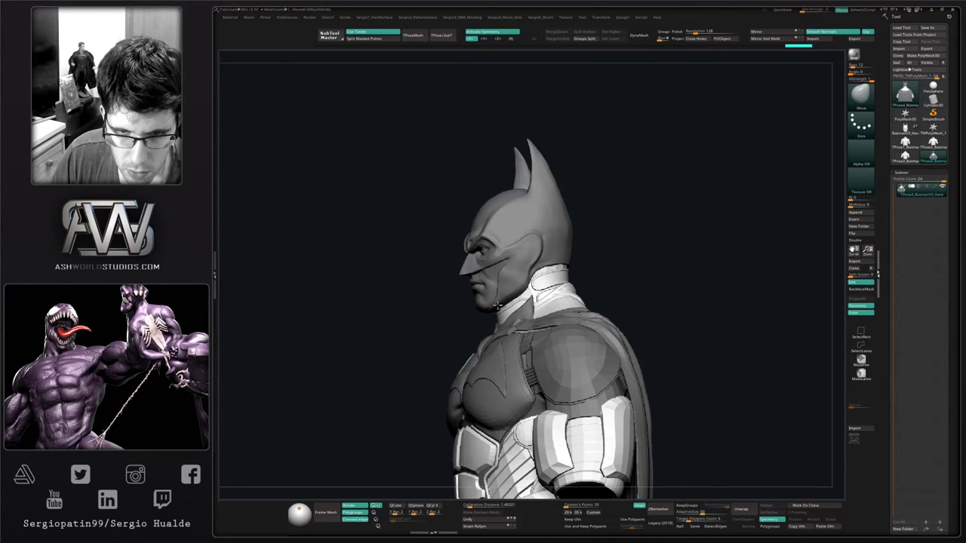
{"action": "right_click_drag", "start_coordinate": [500, 310], "coordinate": [539, 311]}
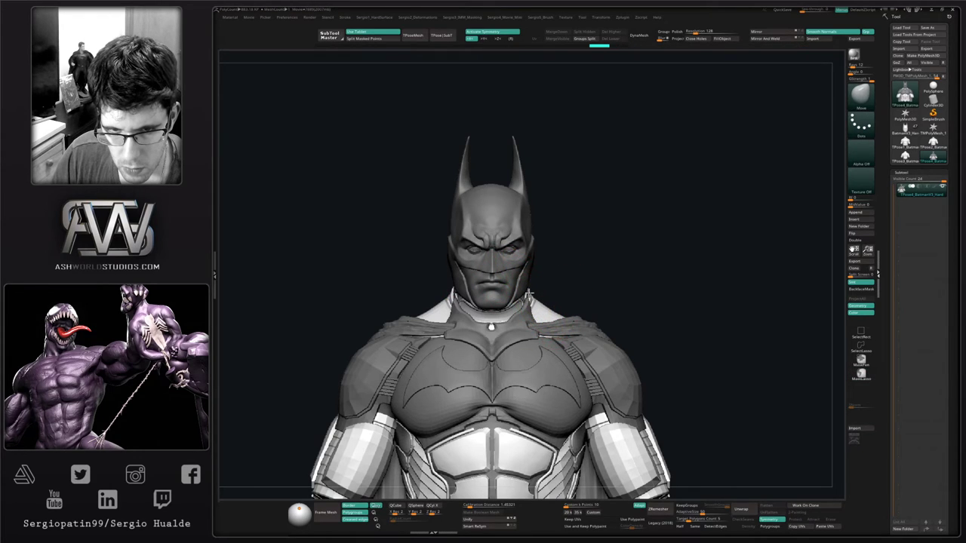
{"action": "left_click_drag", "start_coordinate": [563, 319], "coordinate": [566, 315]}
{"action": "right_click_drag", "start_coordinate": [570, 310], "coordinate": [573, 320]}
{"action": "left_click_drag", "start_coordinate": [572, 322], "coordinate": [575, 320]}
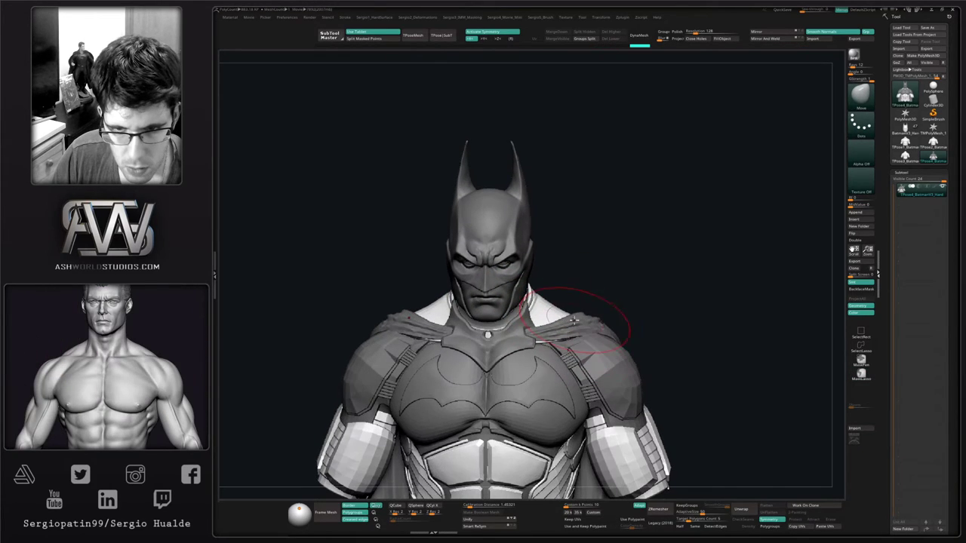
Hide the cape and mask everything except the shoulder armour piece
{"action": "left_click", "coordinate": [592, 318], "text": "ctrl+shift"}
{"action": "left_click", "coordinate": [588, 322], "text": "ctrl+shift"}
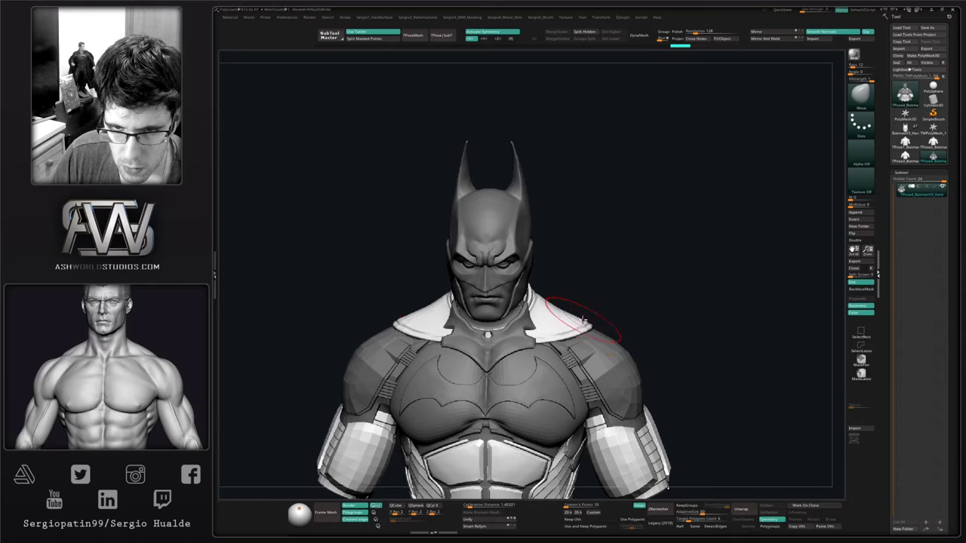
{"action": "right_click_drag", "start_coordinate": [594, 326], "coordinate": [584, 310]}
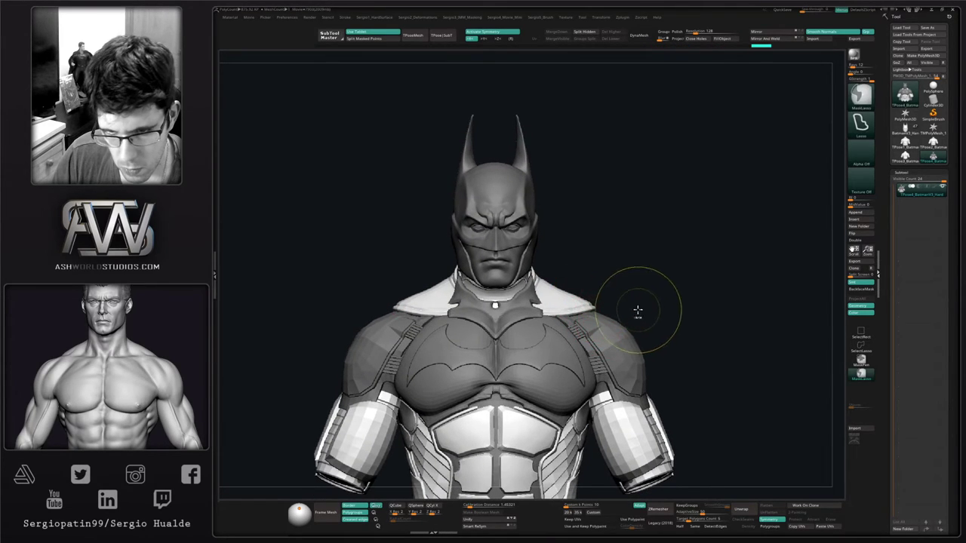
{"action": "left_click_drag", "start_coordinate": [636, 311], "coordinate": [643, 320], "text": "ctrl"}
{"action": "key", "text": "w"}
{"action": "left_click", "coordinate": [590, 343], "text": "ctrl"}
{"action": "key", "text": "q"}
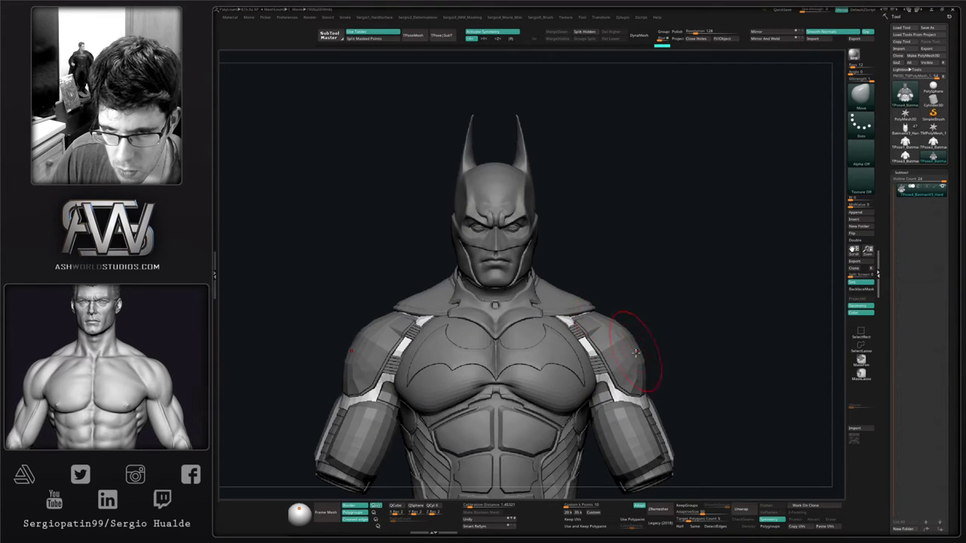
{"action": "key", "text": "w"}
{"action": "left_click", "coordinate": [637, 352], "text": "ctrl"}
{"action": "key", "text": "q"}
Adjust the shoulder armour's upper edge with the Move brush, resizing the brush and undoing the first stroke
{"action": "mouse_move", "coordinate": [596, 323]}
{"action": "right_mouse_down"}
{"action": "mouse_move", "coordinate": [629, 327]}
{"action": "mouse_move", "coordinate": [606, 308]}
{"action": "right_mouse_up"}
{"action": "left_click_drag", "start_coordinate": [596, 305], "coordinate": [588, 314]}
{"action": "key", "text": "ctrl+z"}
{"action": "key", "text": "s"}
{"action": "mouse_move", "coordinate": [577, 314]}
{"action": "right_mouse_down"}
{"action": "mouse_move", "coordinate": [615, 291]}
{"action": "mouse_move", "coordinate": [614, 319]}
{"action": "mouse_move", "coordinate": [640, 294]}
{"action": "right_mouse_up"}
{"action": "key", "text": "s"}
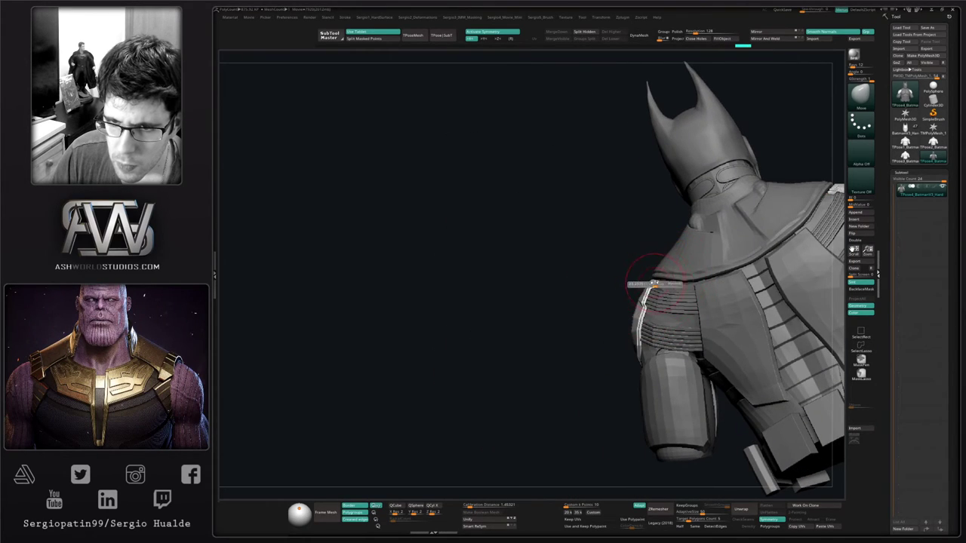
{"action": "left_click", "coordinate": [654, 283], "text": "ctrl"}
{"action": "key", "text": "s"}
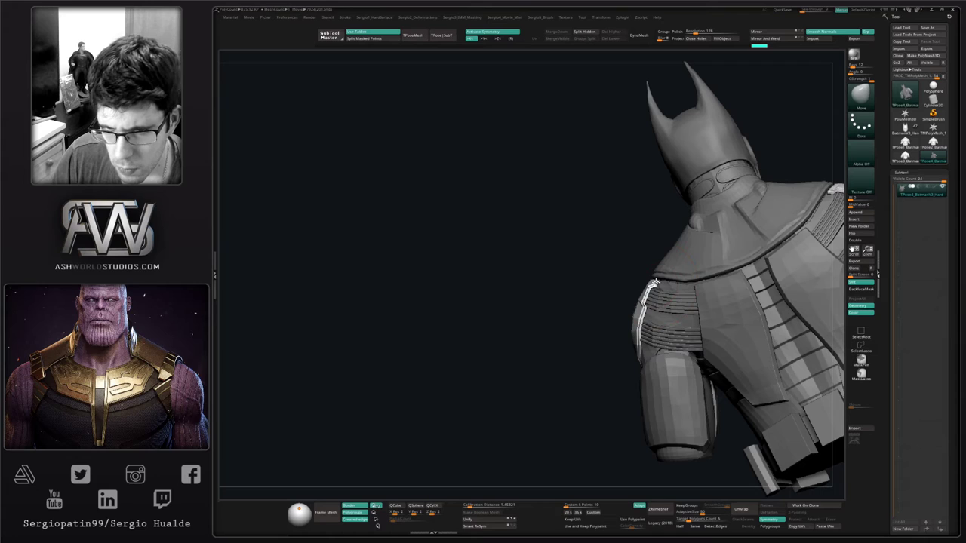
Bring the cape back and clear the mask on the whole bust
{"action": "mouse_move", "coordinate": [623, 337]}
{"action": "right_mouse_down"}
{"action": "mouse_move", "coordinate": [699, 329]}
{"action": "mouse_move", "coordinate": [666, 303]}
{"action": "mouse_move", "coordinate": [680, 324]}
{"action": "mouse_move", "coordinate": [687, 312]}
{"action": "mouse_move", "coordinate": [631, 316]}
{"action": "mouse_move", "coordinate": [690, 319]}
{"action": "mouse_move", "coordinate": [672, 315]}
{"action": "mouse_move", "coordinate": [638, 352]}
{"action": "mouse_move", "coordinate": [696, 318]}
{"action": "mouse_move", "coordinate": [702, 341]}
{"action": "mouse_move", "coordinate": [687, 330]}
{"action": "right_mouse_up"}
{"action": "left_click", "coordinate": [673, 297], "text": "ctrl+shift"}
{"action": "left_click_drag", "start_coordinate": [695, 297], "coordinate": [706, 324], "text": "ctrl"}
{"action": "right_click_drag", "start_coordinate": [706, 320], "coordinate": [688, 295]}
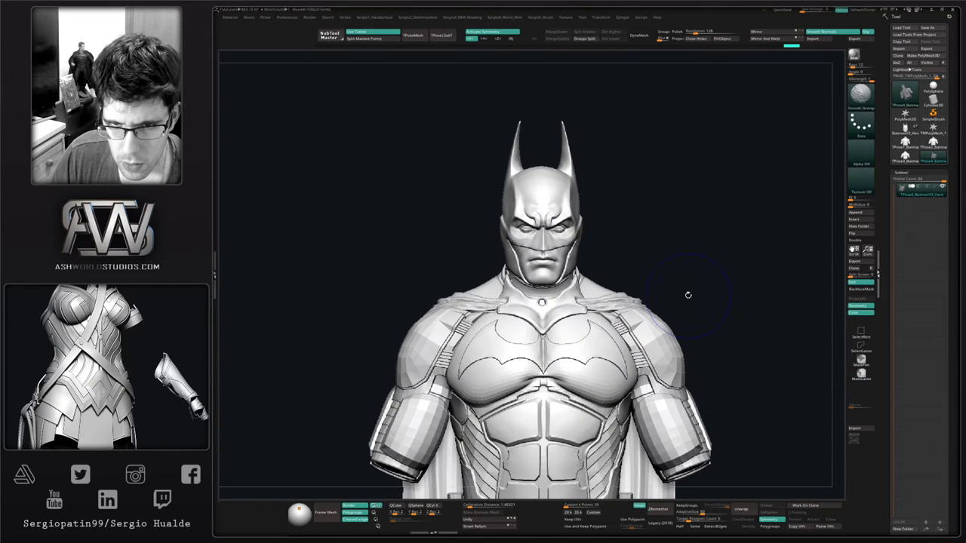
Compare the combined TPose mesh with the original BatmanV3_Hard bust by alternating between the two tools
{"action": "left_click", "coordinate": [903, 163]}
{"action": "left_click", "coordinate": [932, 159]}
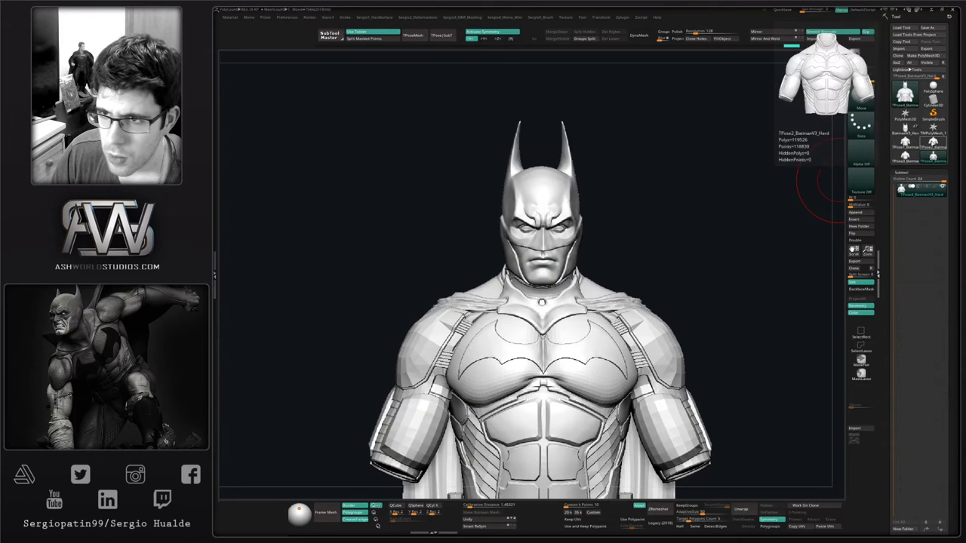
{"action": "left_click", "coordinate": [905, 130]}
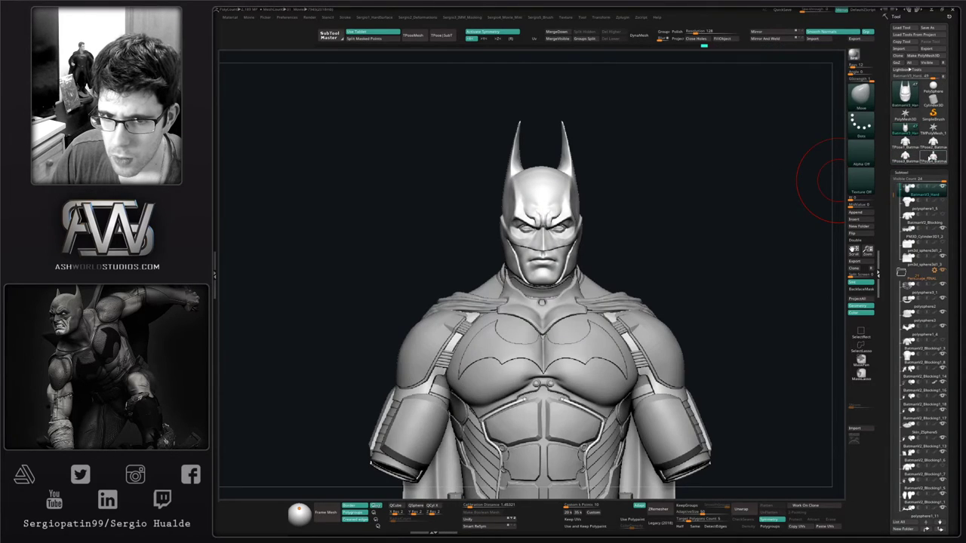
{"action": "left_click", "coordinate": [930, 158]}
{"action": "left_click", "coordinate": [907, 133]}
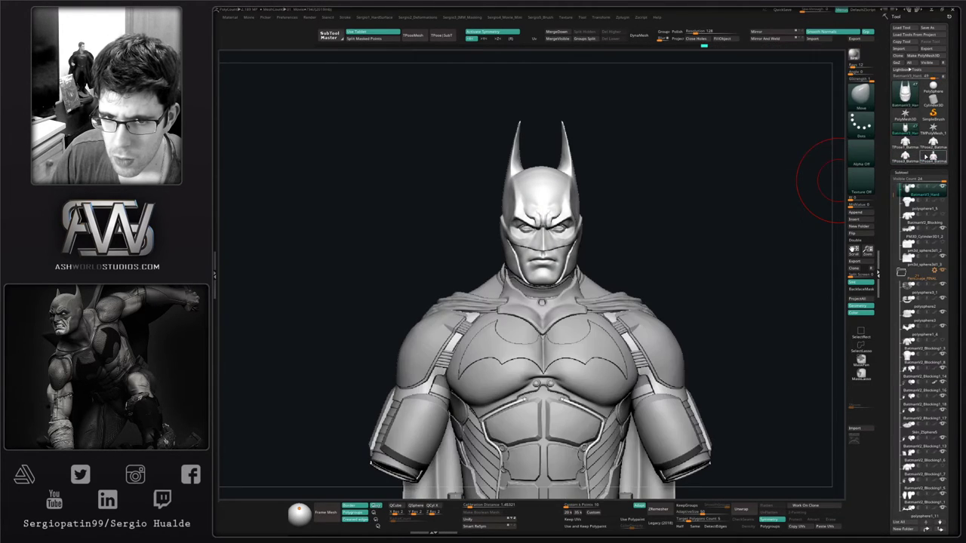
{"action": "left_click", "coordinate": [926, 157]}
Mask everything except the head, working from the side view of the bust
{"action": "mouse_move", "coordinate": [765, 231]}
{"action": "left_mouse_down"}
{"action": "mouse_move", "coordinate": [764, 221]}
{"action": "mouse_move", "coordinate": [765, 235]}
{"action": "mouse_move", "coordinate": [736, 263]}
{"action": "mouse_move", "coordinate": [748, 260]}
{"action": "mouse_move", "coordinate": [726, 270]}
{"action": "left_mouse_up"}
{"action": "right_click_drag", "start_coordinate": [727, 271], "coordinate": [713, 252], "text": "ctrl"}
{"action": "right_click_drag", "start_coordinate": [713, 253], "coordinate": [604, 445]}
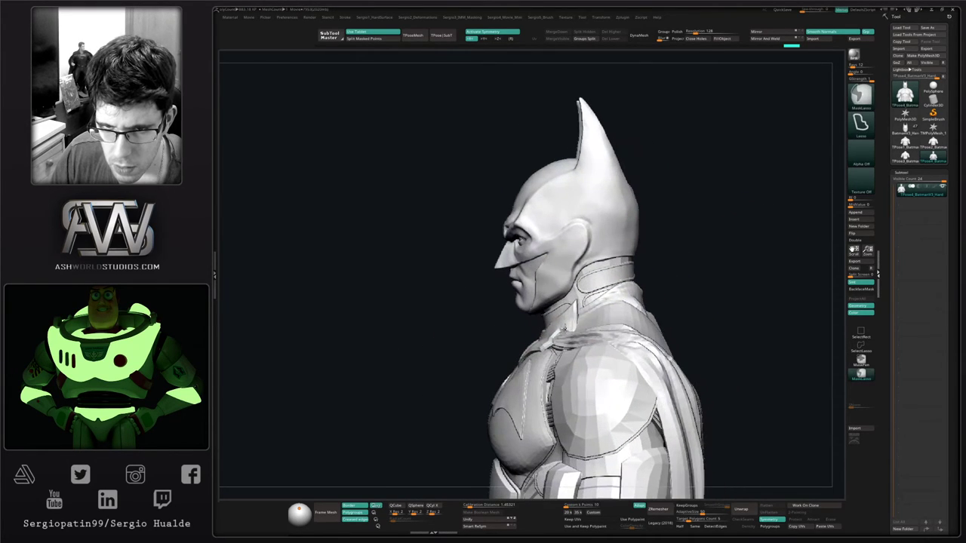
{"action": "left_click", "coordinate": [581, 254], "text": "ctrl+shift"}
{"action": "left_click", "coordinate": [663, 236], "text": "ctrl"}
{"action": "left_click", "coordinate": [661, 249], "text": "ctrl+shift"}
{"action": "key", "text": "w"}
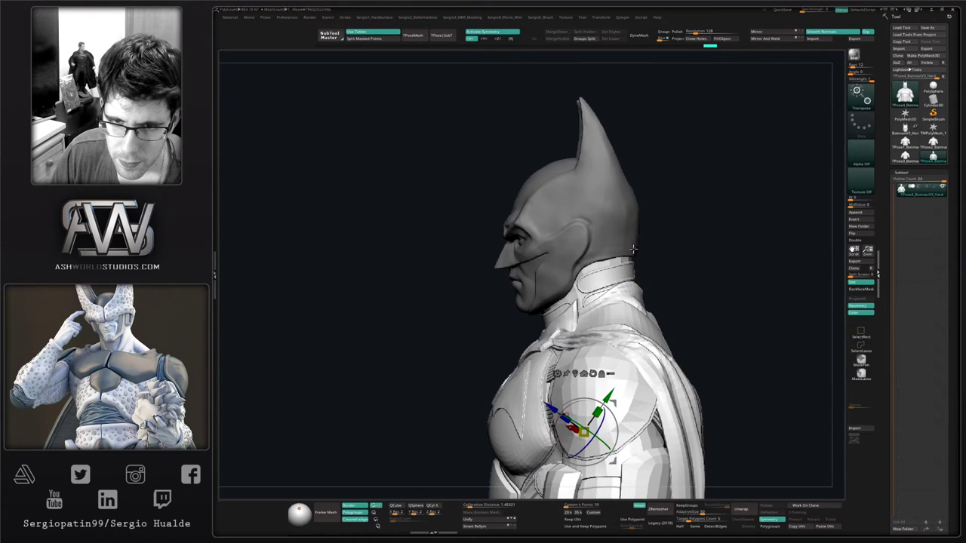
{"action": "left_click", "coordinate": [649, 246], "text": "ctrl"}
Centre the gizmo on the head and move the head slightly along its front-to-back axis
{"action": "left_click", "coordinate": [600, 235], "text": "alt"}
{"action": "left_click", "coordinate": [609, 175], "text": "alt"}
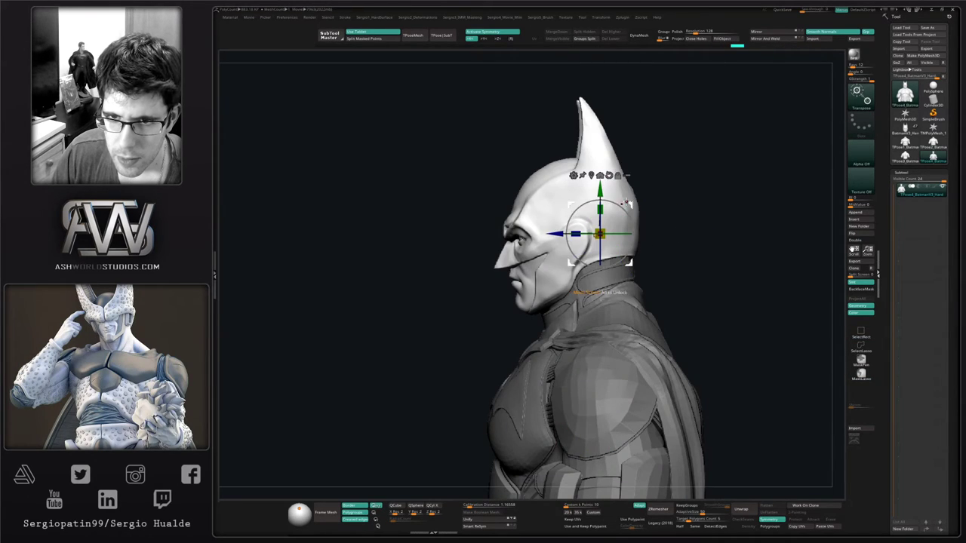
{"action": "left_click_drag", "start_coordinate": [556, 237], "coordinate": [553, 238]}
{"action": "key", "text": "q"}
{"action": "right_click_drag", "start_coordinate": [553, 238], "coordinate": [615, 253], "text": "ctrl"}
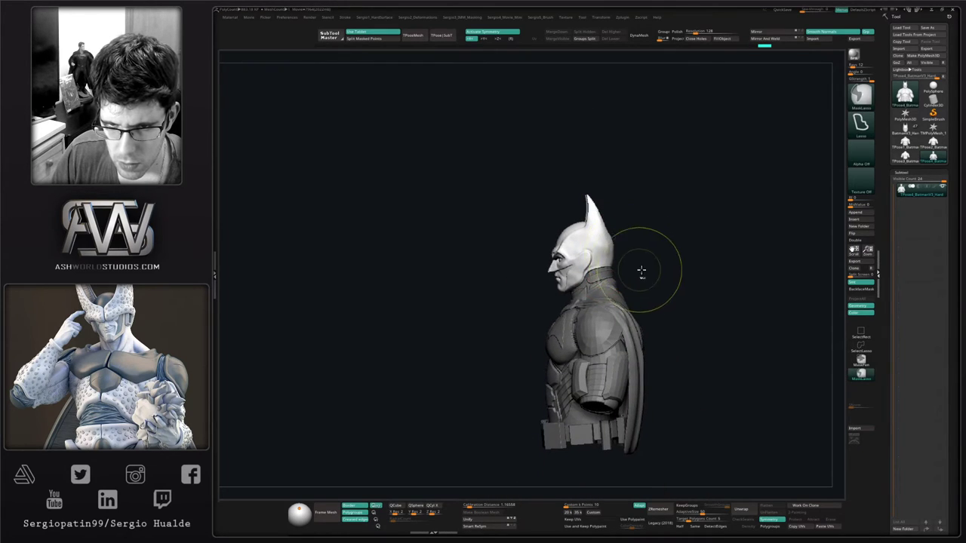
Invert the mask to protect the head, and check the neck collar with the head temporarily hidden
{"action": "left_click", "coordinate": [642, 270], "text": "ctrl"}
{"action": "right_click_drag", "start_coordinate": [583, 316], "coordinate": [577, 282], "text": "ctrl"}
{"action": "left_click", "coordinate": [587, 268], "text": "ctrl+shift"}
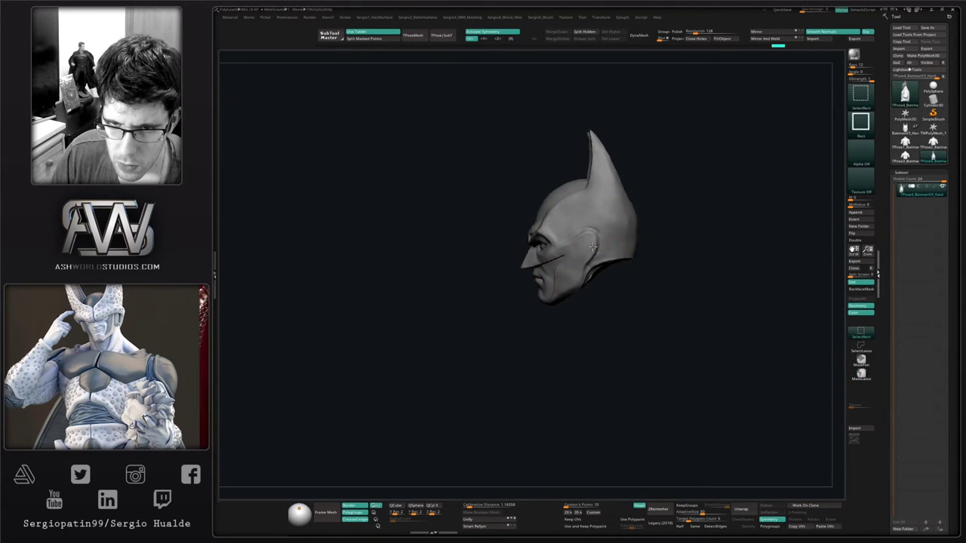
{"action": "left_click", "coordinate": [586, 267], "text": "ctrl+shift"}
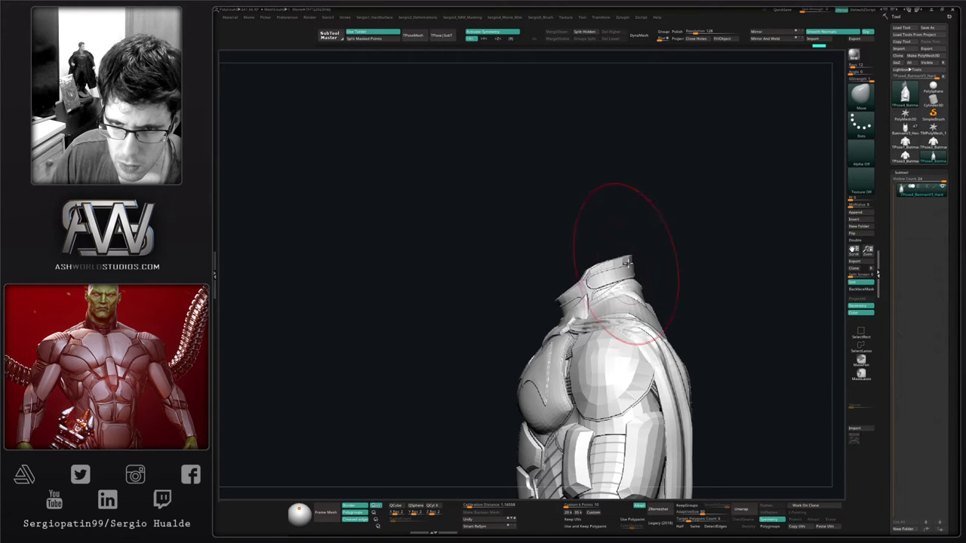
{"action": "left_click", "coordinate": [652, 263], "text": "ctrl+shift"}
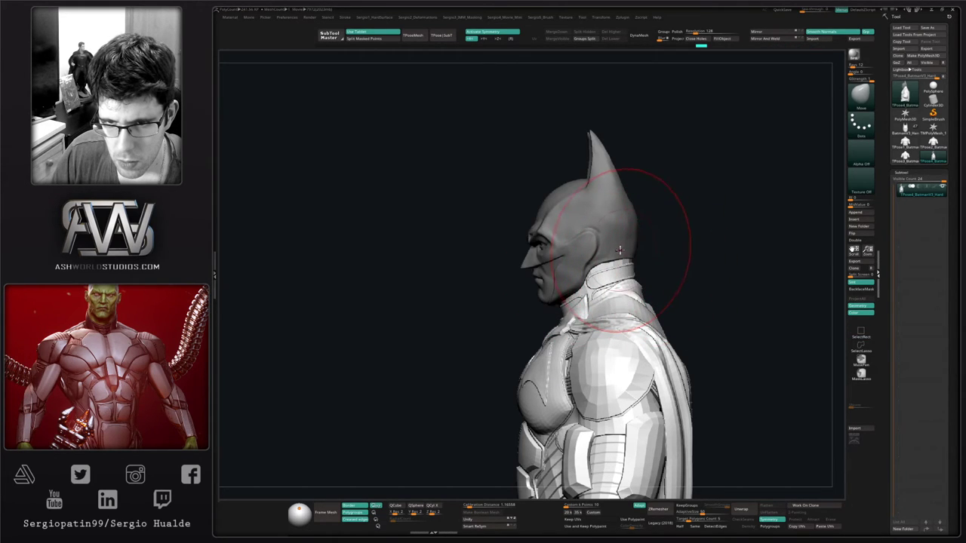
Examine the bust's proportions from several angles and clear the mask
{"action": "mouse_move", "coordinate": [619, 250]}
{"action": "right_mouse_down"}
{"action": "mouse_move", "coordinate": [626, 224]}
{"action": "mouse_move", "coordinate": [611, 250]}
{"action": "mouse_move", "coordinate": [629, 290]}
{"action": "mouse_move", "coordinate": [643, 289]}
{"action": "right_mouse_up"}
{"action": "mouse_move", "coordinate": [643, 288]}
{"action": "right_mouse_down", "text": "ctrl"}
{"action": "mouse_move", "coordinate": [642, 270]}
{"action": "mouse_move", "coordinate": [622, 252]}
{"action": "mouse_move", "coordinate": [629, 265]}
{"action": "right_mouse_up", "text": "ctrl"}
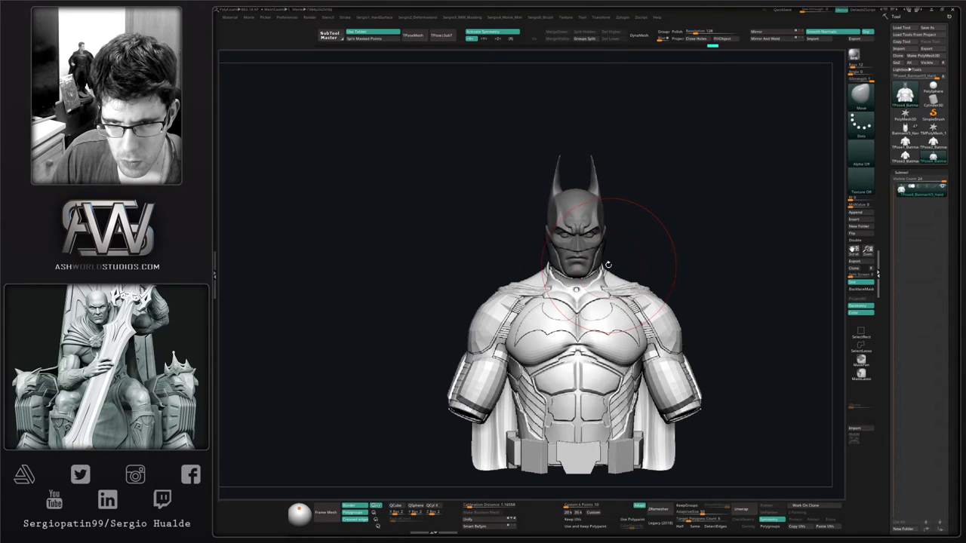
{"action": "mouse_move", "coordinate": [615, 295]}
{"action": "right_mouse_down", "text": "ctrl"}
{"action": "mouse_move", "coordinate": [609, 284]}
{"action": "mouse_move", "coordinate": [603, 304]}
{"action": "right_mouse_up", "text": "ctrl"}
{"action": "mouse_move", "coordinate": [683, 270]}
{"action": "right_mouse_down"}
{"action": "mouse_move", "coordinate": [679, 282]}
{"action": "mouse_move", "coordinate": [649, 280]}
{"action": "right_mouse_up"}
{"action": "right_click_drag", "start_coordinate": [689, 239], "coordinate": [675, 251]}
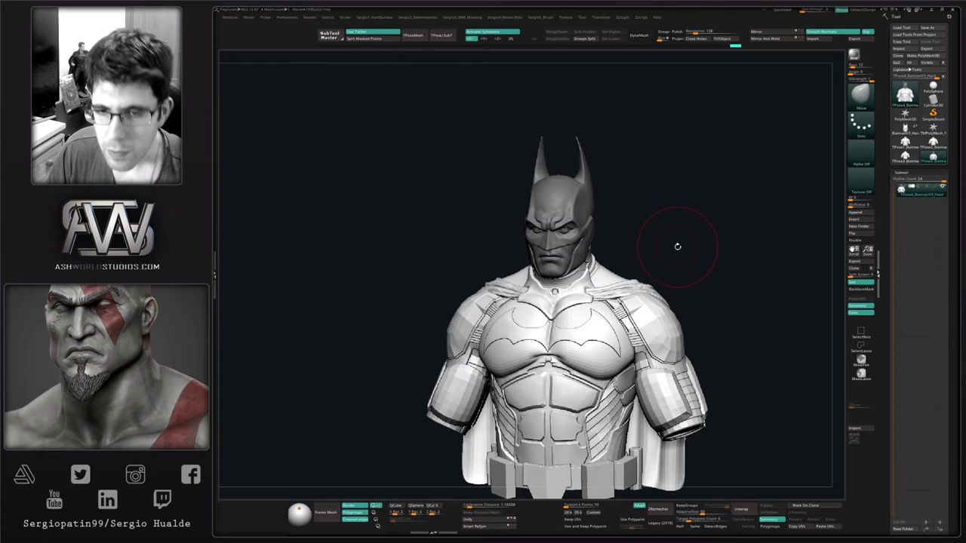
{"action": "left_click_drag", "start_coordinate": [676, 237], "coordinate": [658, 246], "text": "ctrl"}
{"action": "right_click_drag", "start_coordinate": [568, 252], "coordinate": [544, 236], "text": "ctrl"}
{"action": "right_click_drag", "start_coordinate": [545, 235], "coordinate": [554, 214]}
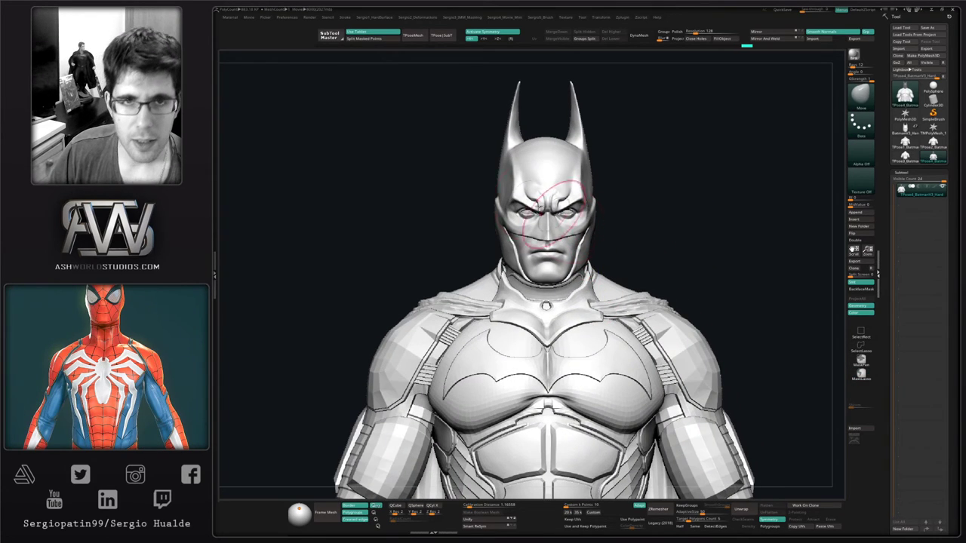
Mask the head again, leaving the neck and body editable
{"action": "mouse_move", "coordinate": [564, 301]}
{"action": "right_mouse_down"}
{"action": "mouse_move", "coordinate": [567, 266]}
{"action": "mouse_move", "coordinate": [611, 291]}
{"action": "mouse_move", "coordinate": [618, 257]}
{"action": "mouse_move", "coordinate": [608, 273]}
{"action": "mouse_move", "coordinate": [606, 261]}
{"action": "right_mouse_up"}
{"action": "key", "text": "w"}
{"action": "left_click", "coordinate": [578, 273], "text": "ctrl"}
{"action": "key", "text": "q"}
{"action": "left_click", "coordinate": [624, 272], "text": "ctrl"}
Fit the neck collar beneath the back of the cowl with the Move brush, and clear the mask
{"action": "key", "text": "s"}
{"action": "left_click", "coordinate": [599, 282]}
{"action": "left_click_drag", "start_coordinate": [602, 280], "coordinate": [599, 282]}
{"action": "mouse_move", "coordinate": [615, 282]}
{"action": "right_mouse_down"}
{"action": "mouse_move", "coordinate": [573, 280]}
{"action": "mouse_move", "coordinate": [604, 266]}
{"action": "mouse_move", "coordinate": [613, 277]}
{"action": "mouse_move", "coordinate": [634, 276]}
{"action": "right_mouse_up"}
{"action": "left_click_drag", "start_coordinate": [636, 282], "coordinate": [635, 278]}
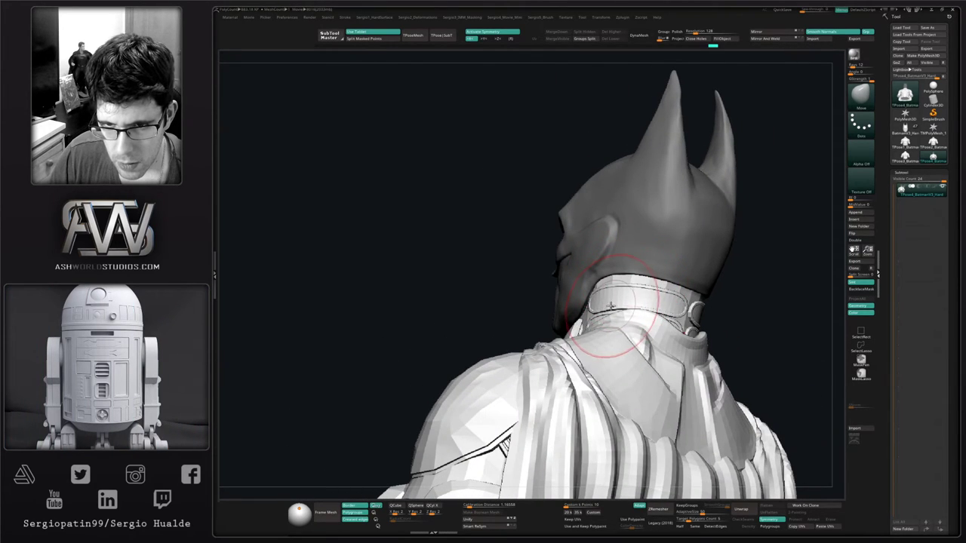
{"action": "mouse_move", "coordinate": [611, 305]}
{"action": "right_mouse_down"}
{"action": "mouse_move", "coordinate": [648, 303]}
{"action": "mouse_move", "coordinate": [608, 316]}
{"action": "mouse_move", "coordinate": [596, 302]}
{"action": "right_mouse_up"}
{"action": "left_click_drag", "start_coordinate": [589, 285], "coordinate": [583, 279]}
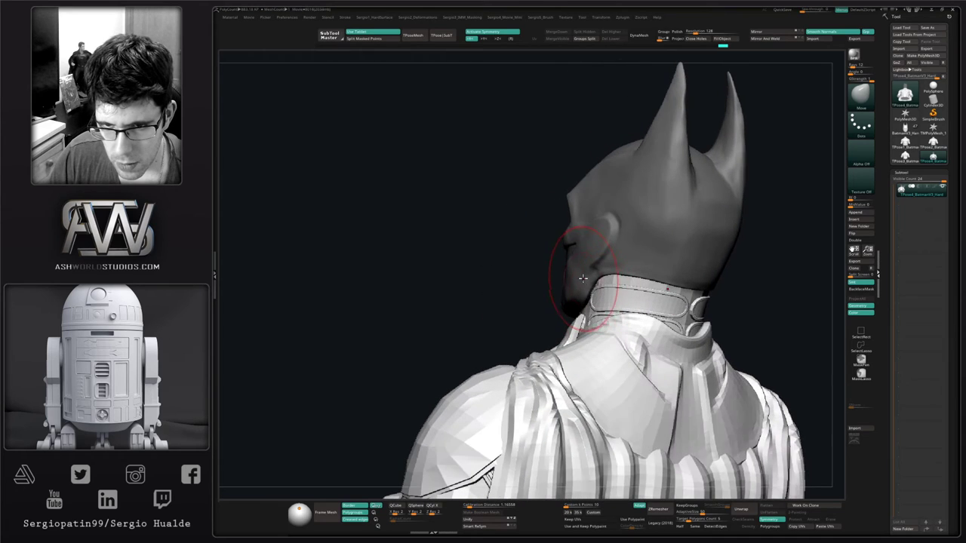
{"action": "right_click_drag", "start_coordinate": [579, 282], "coordinate": [610, 278]}
{"action": "mouse_move", "coordinate": [610, 278]}
{"action": "right_mouse_down", "text": "ctrl"}
{"action": "mouse_move", "coordinate": [608, 301]}
{"action": "mouse_move", "coordinate": [575, 263]}
{"action": "mouse_move", "coordinate": [627, 284]}
{"action": "right_mouse_up", "text": "ctrl"}
{"action": "left_click_drag", "start_coordinate": [627, 284], "coordinate": [631, 290], "text": "ctrl"}
{"action": "right_click_drag", "start_coordinate": [628, 287], "coordinate": [614, 257], "text": "ctrl"}
{"action": "right_click_drag", "start_coordinate": [596, 310], "coordinate": [572, 262], "text": "alt"}
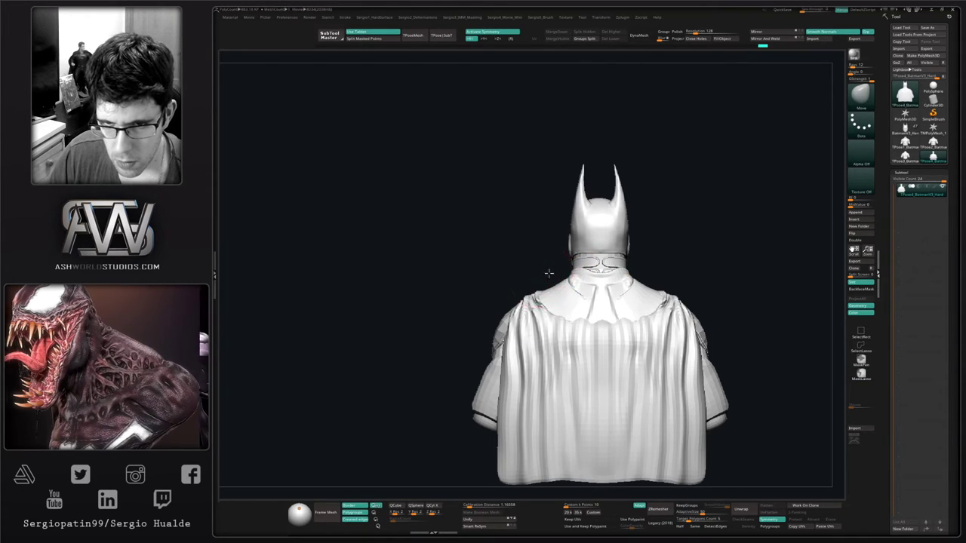
Compare the reshaped head and neck with the original BatmanV3_Hard bust from the front
{"action": "right_click_drag", "start_coordinate": [550, 273], "coordinate": [812, 196]}
{"action": "left_click", "coordinate": [901, 133]}
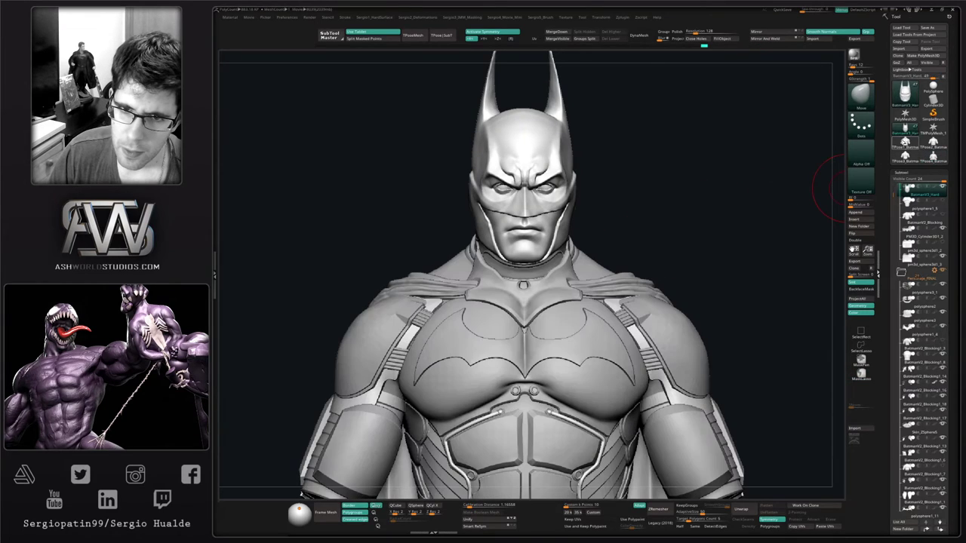
{"action": "left_click", "coordinate": [932, 157]}
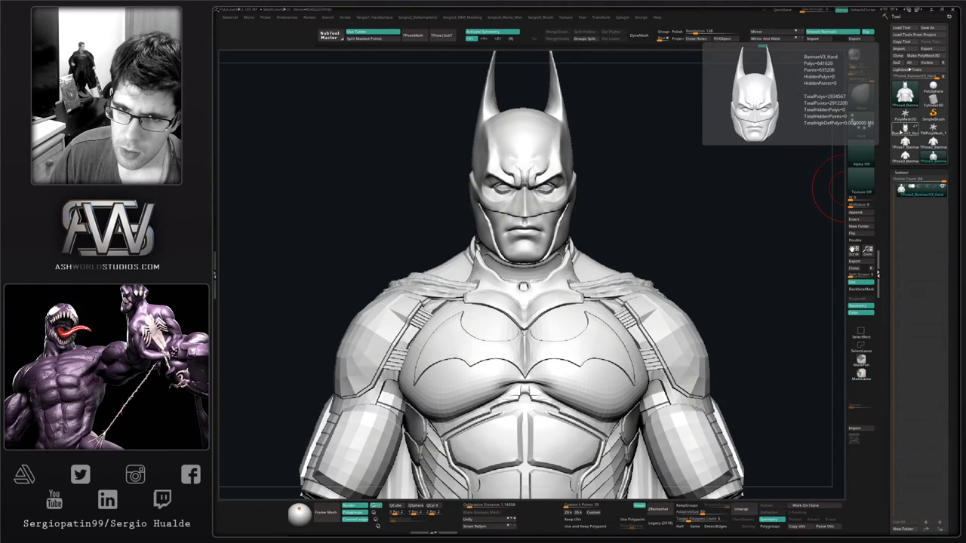
{"action": "left_click", "coordinate": [907, 131]}
{"action": "left_click", "coordinate": [925, 158]}
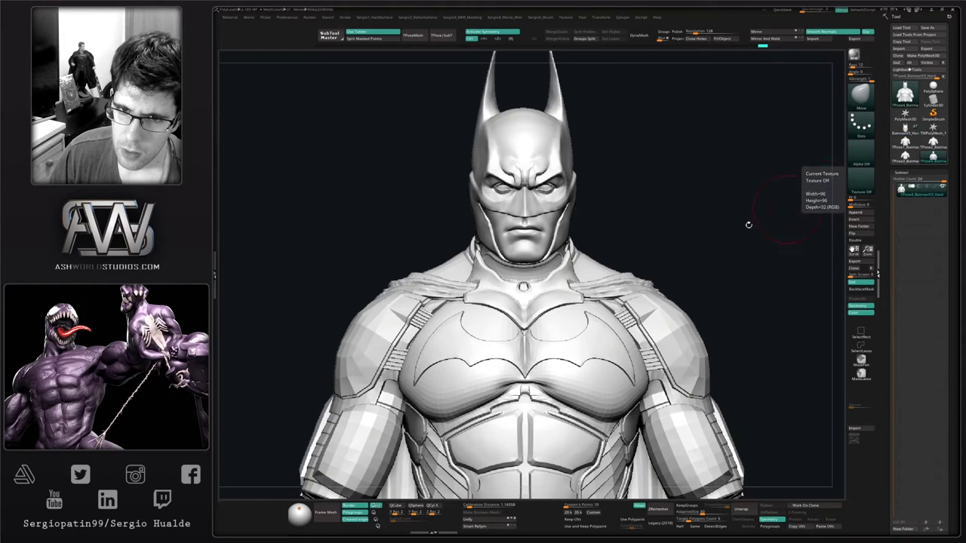
Mask only the head, working from a low front view that exposes the underside of the jaw
{"action": "right_click_drag", "start_coordinate": [747, 224], "coordinate": [744, 204]}
{"action": "key", "text": "s"}
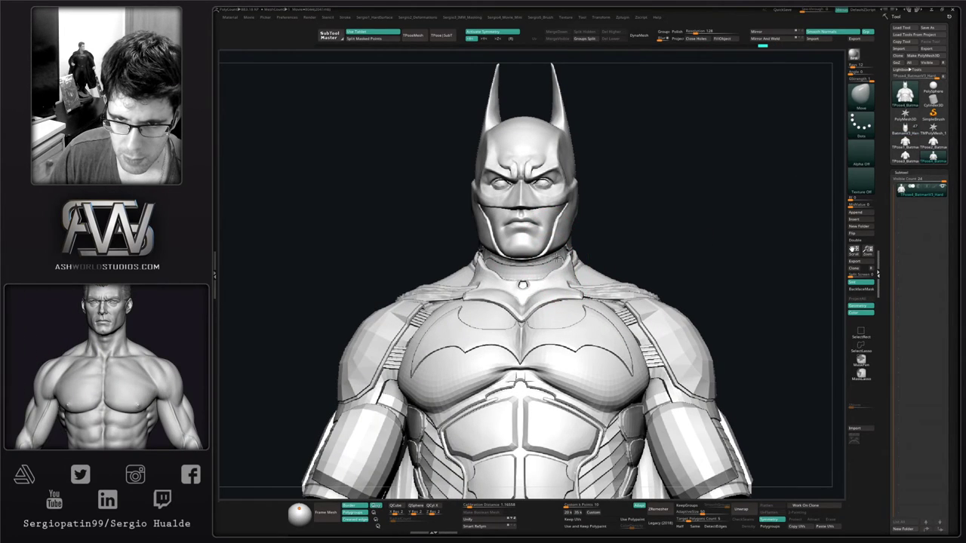
{"action": "right_click_drag", "start_coordinate": [551, 264], "coordinate": [551, 249]}
{"action": "key", "text": "w"}
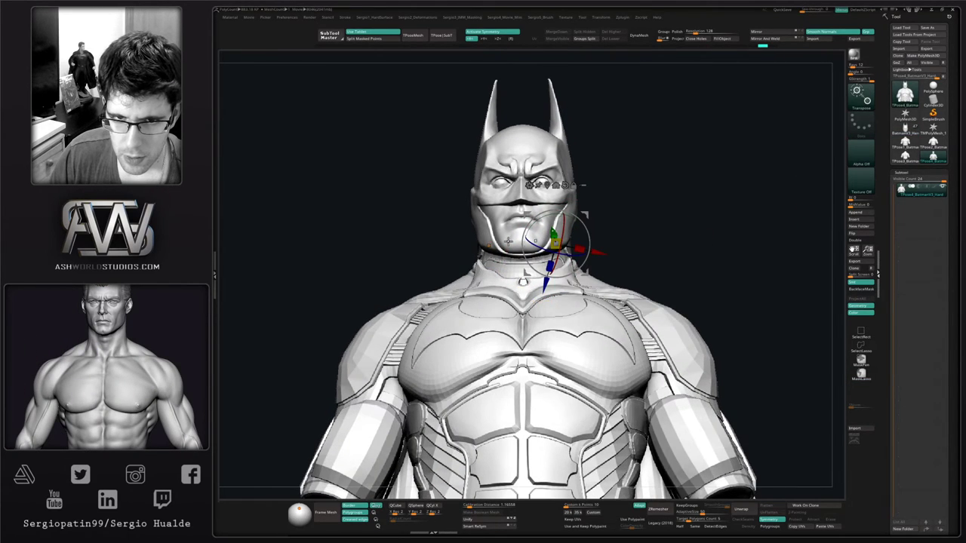
{"action": "left_click", "coordinate": [508, 242], "text": "ctrl"}
{"action": "key", "text": "q"}
{"action": "right_click_drag", "start_coordinate": [582, 291], "coordinate": [591, 248]}
{"action": "left_click", "coordinate": [591, 249], "text": "ctrl"}
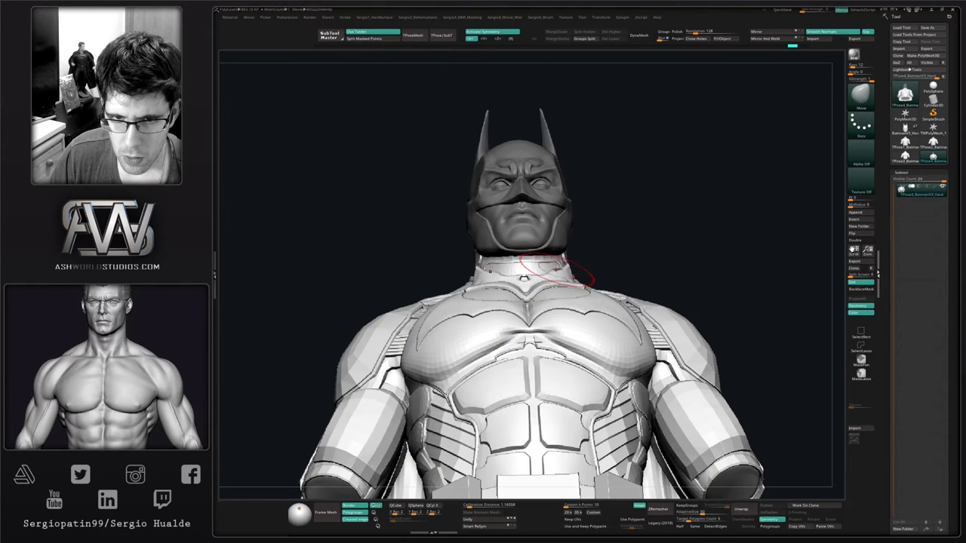
Compare the reshaped head and neck with the original BatmanV3_Hard bust, viewing the TPose mesh from the front and three-quarter side
{"action": "mouse_move", "coordinate": [589, 250]}
{"action": "right_mouse_down"}
{"action": "mouse_move", "coordinate": [592, 301]}
{"action": "mouse_move", "coordinate": [581, 259]}
{"action": "right_mouse_up"}
{"action": "left_click", "coordinate": [902, 133]}
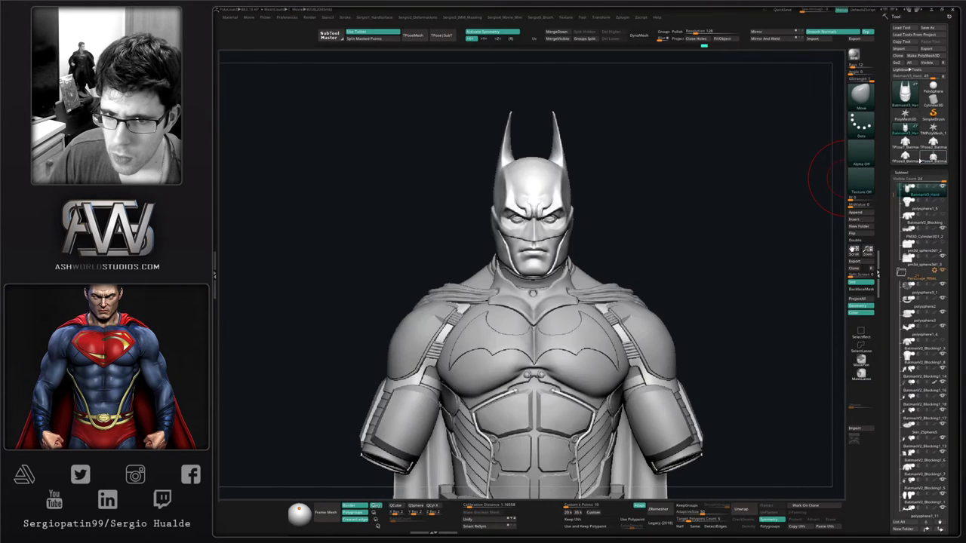
{"action": "left_click", "coordinate": [934, 158]}
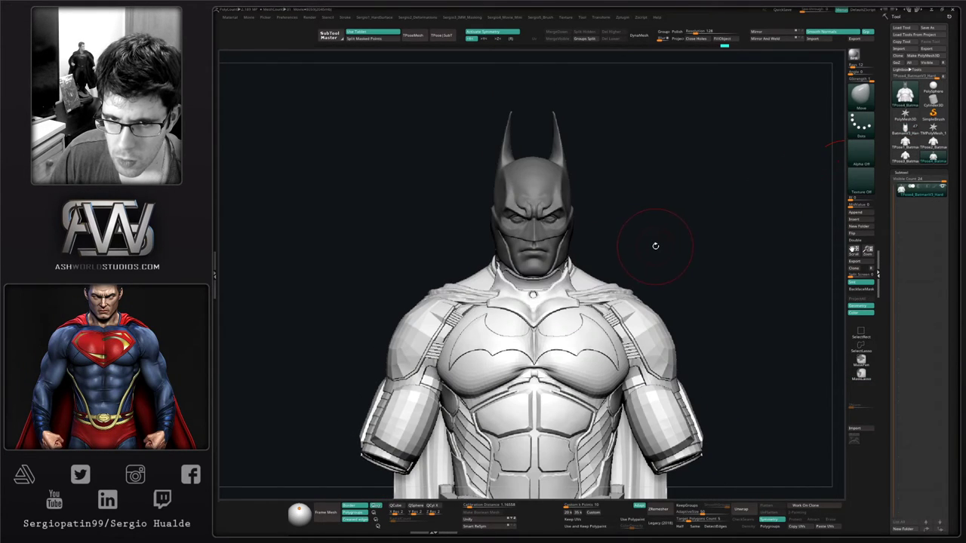
{"action": "left_click_drag", "start_coordinate": [655, 246], "coordinate": [637, 256]}
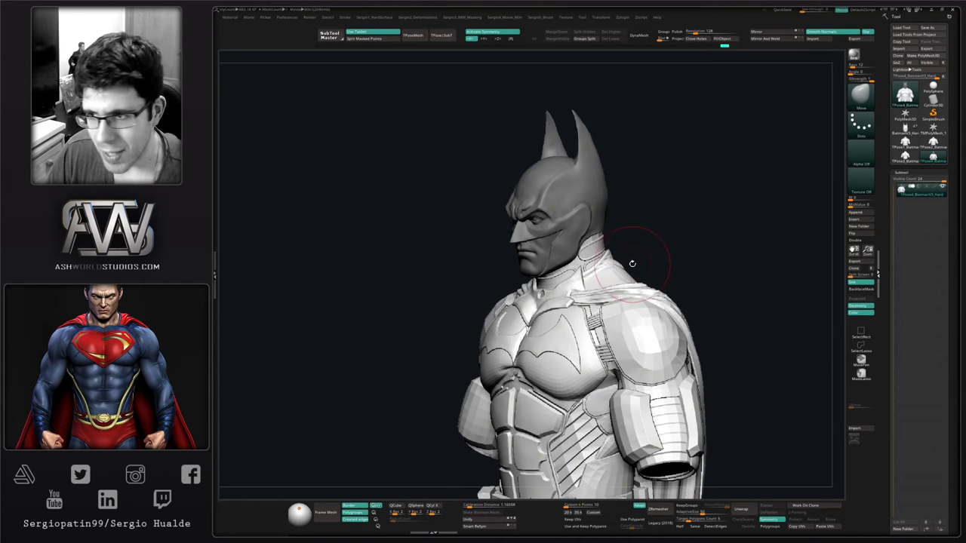
{"action": "left_click_drag", "start_coordinate": [702, 241], "coordinate": [664, 257]}
{"action": "left_click_drag", "start_coordinate": [660, 251], "coordinate": [676, 229], "text": "shift"}
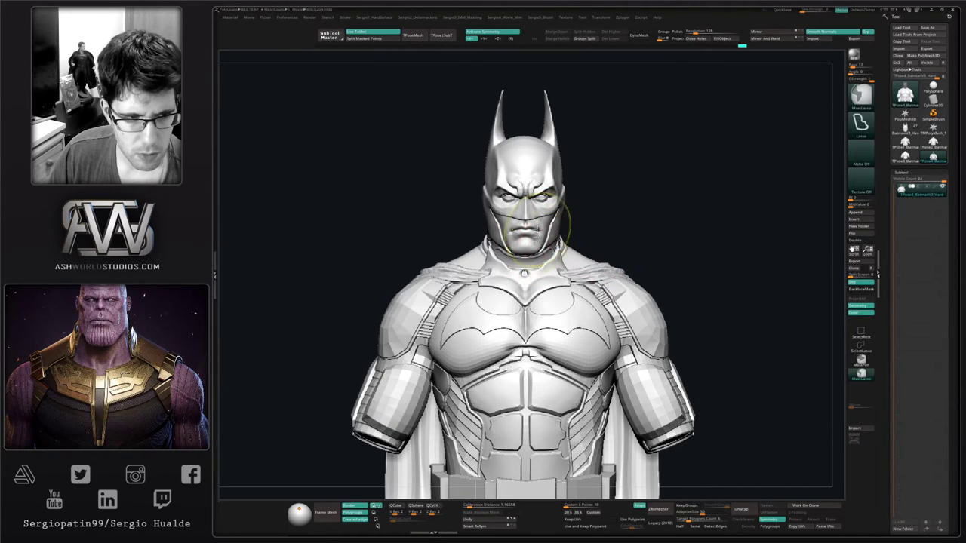
Adjust the area where the jaw meets the neck collar with the Move Topological brush
{"action": "mouse_move", "coordinate": [537, 235]}
{"action": "right_mouse_down", "text": "ctrl"}
{"action": "mouse_move", "coordinate": [531, 266]}
{"action": "mouse_move", "coordinate": [551, 250]}
{"action": "mouse_move", "coordinate": [544, 253]}
{"action": "right_mouse_up", "text": "ctrl"}
{"action": "key", "text": "b"}
{"action": "key", "text": "m"}
{"action": "key", "text": "t"}
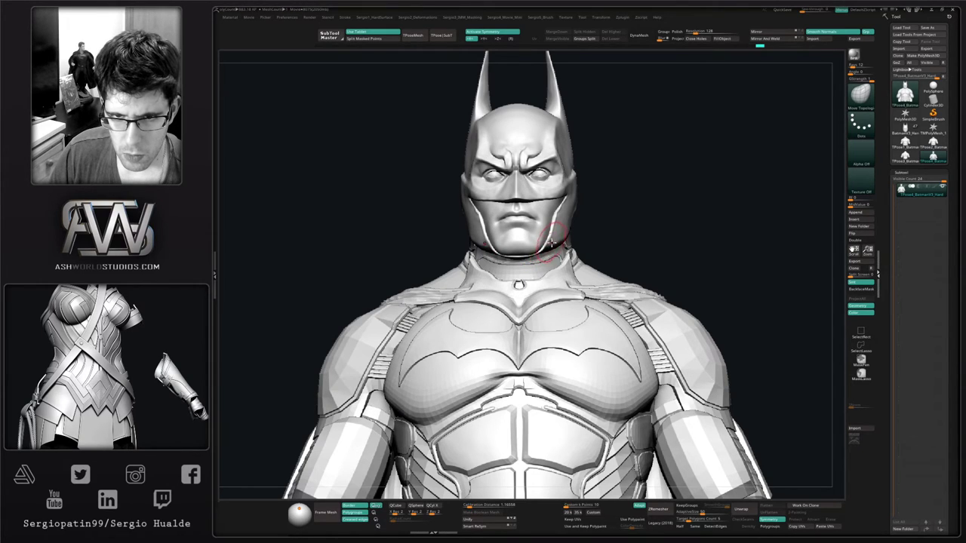
{"action": "mouse_move", "coordinate": [552, 233]}
{"action": "right_mouse_down"}
{"action": "mouse_move", "coordinate": [548, 245]}
{"action": "mouse_move", "coordinate": [524, 248]}
{"action": "right_mouse_up"}
Clear any remaining mask on the TPose mesh and transfer the pose changes back to the original subtools
{"action": "key", "text": "w"}
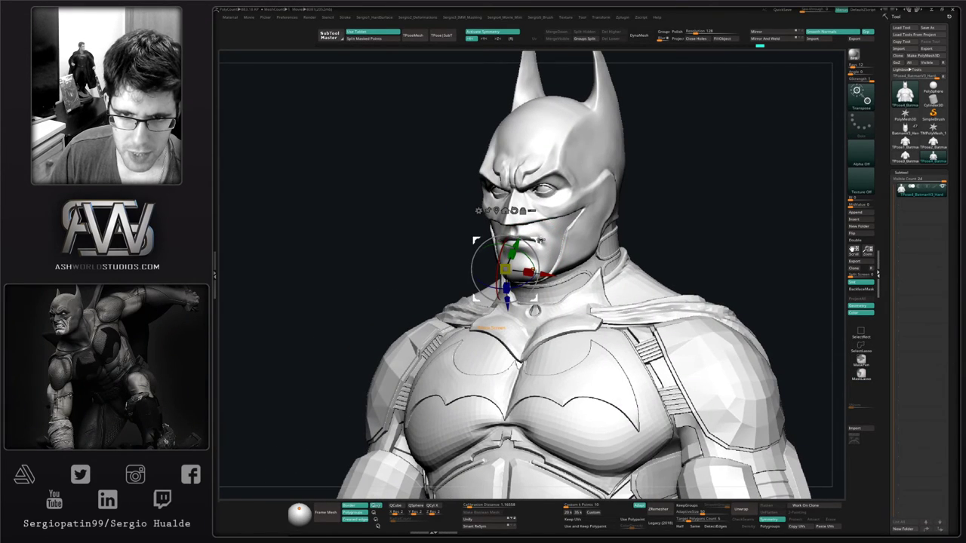
{"action": "left_click", "coordinate": [570, 211], "text": "ctrl"}
{"action": "left_click_drag", "start_coordinate": [660, 199], "coordinate": [658, 228], "text": "ctrl"}
{"action": "key", "text": "q"}
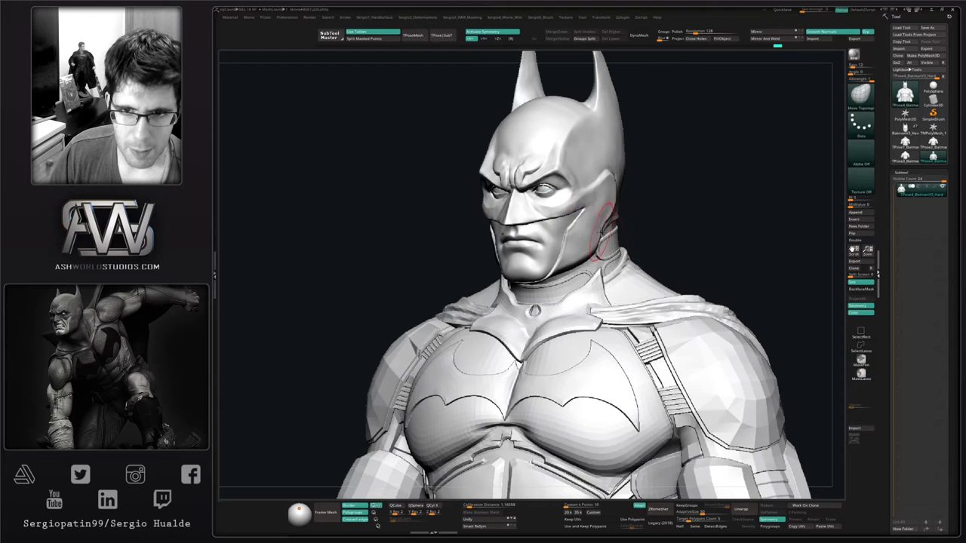
{"action": "right_click_drag", "start_coordinate": [606, 217], "coordinate": [473, 153], "text": "ctrl"}
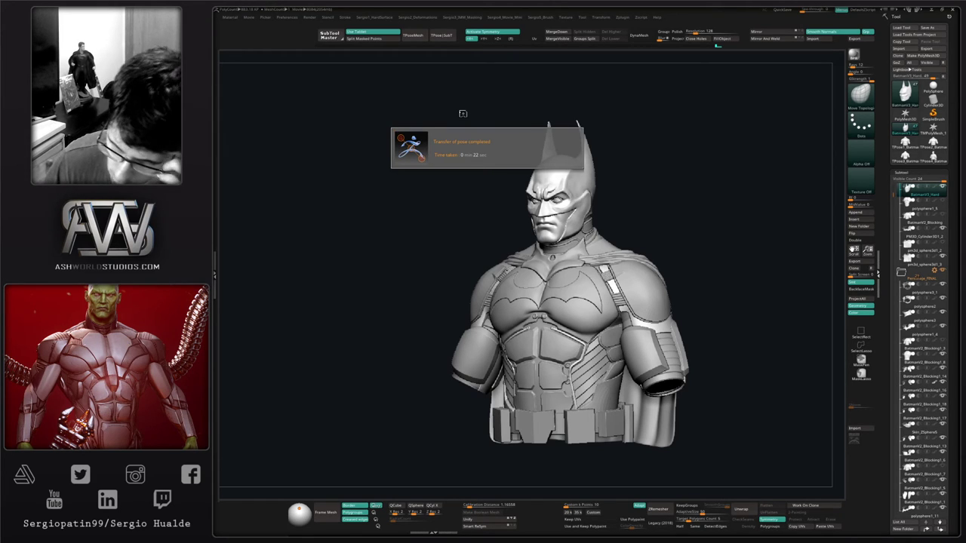
Build up the chin of the BatmanV3_Hard head with the Clay brush, and isolate the exposed lower face
{"action": "mouse_move", "coordinate": [596, 282]}
{"action": "right_mouse_down", "text": "shift"}
{"action": "mouse_move", "coordinate": [634, 282]}
{"action": "mouse_move", "coordinate": [586, 266]}
{"action": "mouse_move", "coordinate": [589, 239]}
{"action": "mouse_move", "coordinate": [557, 209]}
{"action": "right_mouse_up", "text": "shift"}
{"action": "right_click_drag", "start_coordinate": [556, 209], "coordinate": [554, 225], "text": "ctrl"}
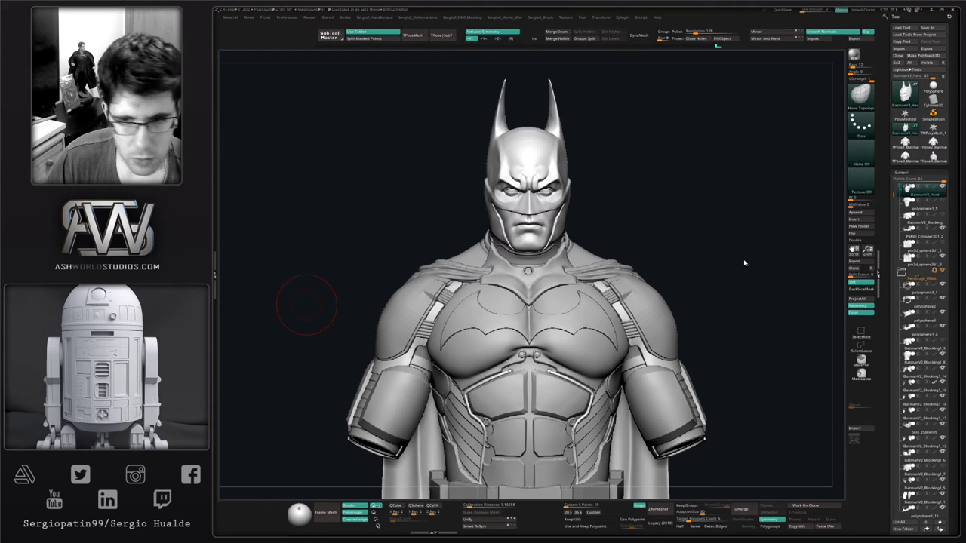
{"action": "right_click_drag", "start_coordinate": [746, 263], "coordinate": [708, 284]}
{"action": "right_click_drag", "start_coordinate": [612, 280], "coordinate": [627, 276]}
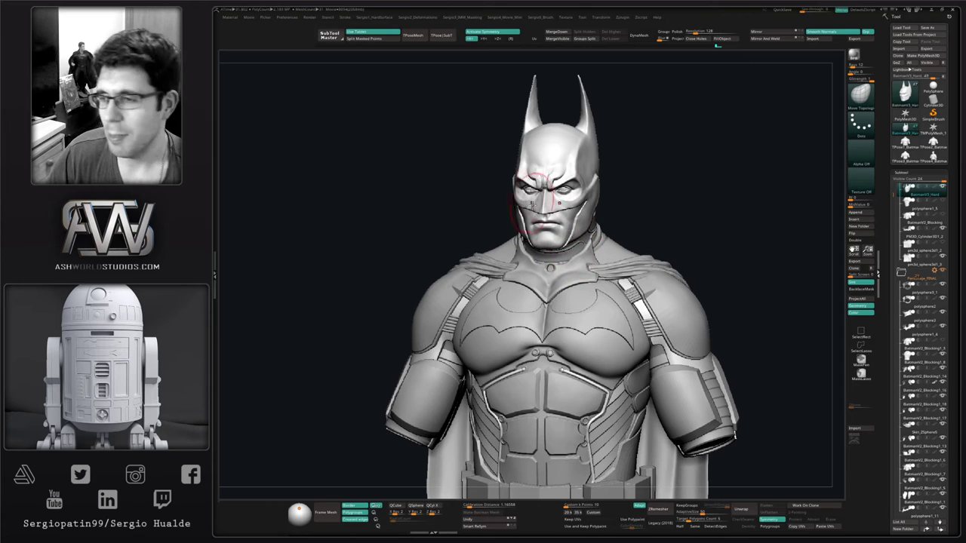
{"action": "mouse_move", "coordinate": [548, 211]}
{"action": "right_mouse_down", "text": "ctrl"}
{"action": "mouse_move", "coordinate": [554, 243]}
{"action": "mouse_move", "coordinate": [572, 266]}
{"action": "mouse_move", "coordinate": [530, 287]}
{"action": "right_mouse_up", "text": "ctrl"}
{"action": "key", "text": "b"}
{"action": "key", "text": "c"}
{"action": "key", "text": "l"}
{"action": "left_click_drag", "start_coordinate": [518, 270], "coordinate": [523, 280]}
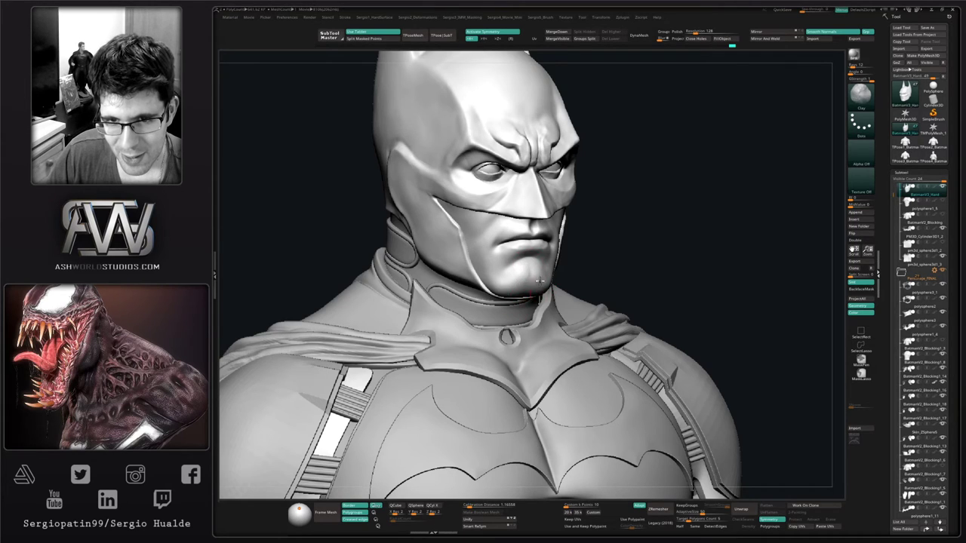
{"action": "mouse_move", "coordinate": [540, 281]}
{"action": "right_mouse_down"}
{"action": "mouse_move", "coordinate": [528, 274]}
{"action": "mouse_move", "coordinate": [528, 294]}
{"action": "mouse_move", "coordinate": [524, 282]}
{"action": "right_mouse_up"}
{"action": "left_click", "coordinate": [529, 277], "text": "ctrl+shift"}
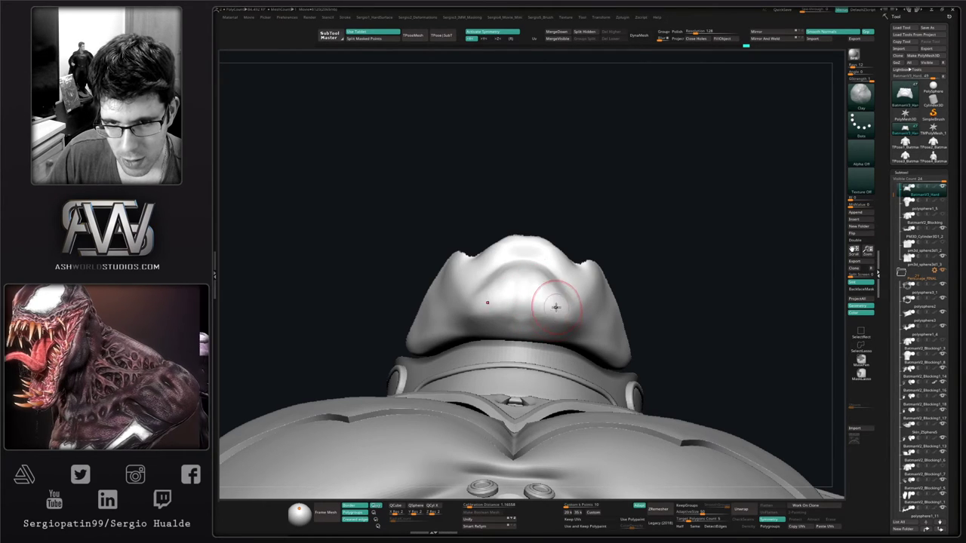
Smooth the underside of the isolated chin and jaw into rounder, cleaner forms
{"action": "mouse_move", "coordinate": [524, 318]}
{"action": "left_mouse_down", "text": "shift"}
{"action": "mouse_move", "coordinate": [518, 324]}
{"action": "mouse_move", "coordinate": [539, 279]}
{"action": "left_mouse_up", "text": "shift"}
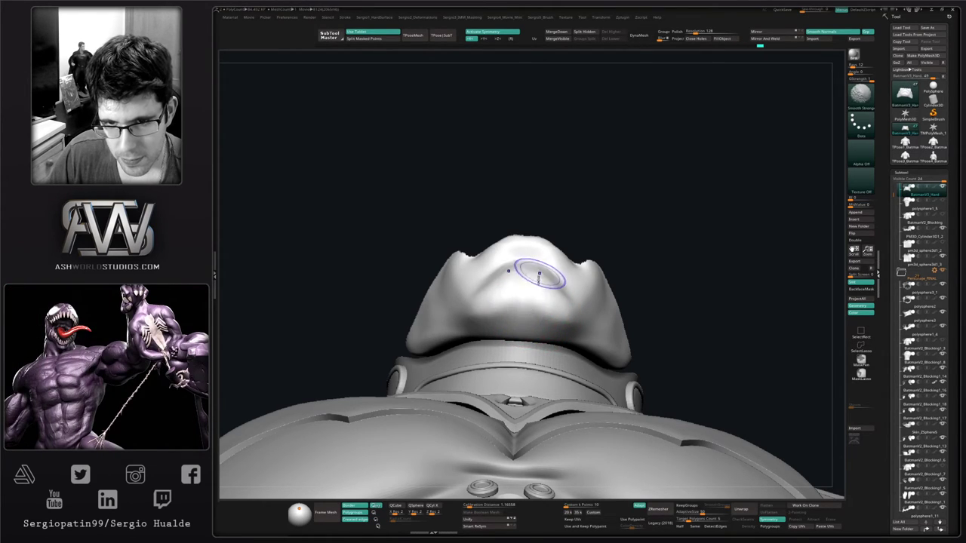
{"action": "mouse_move", "coordinate": [539, 279]}
{"action": "right_mouse_down"}
{"action": "mouse_move", "coordinate": [552, 322]}
{"action": "mouse_move", "coordinate": [575, 302]}
{"action": "right_mouse_up"}
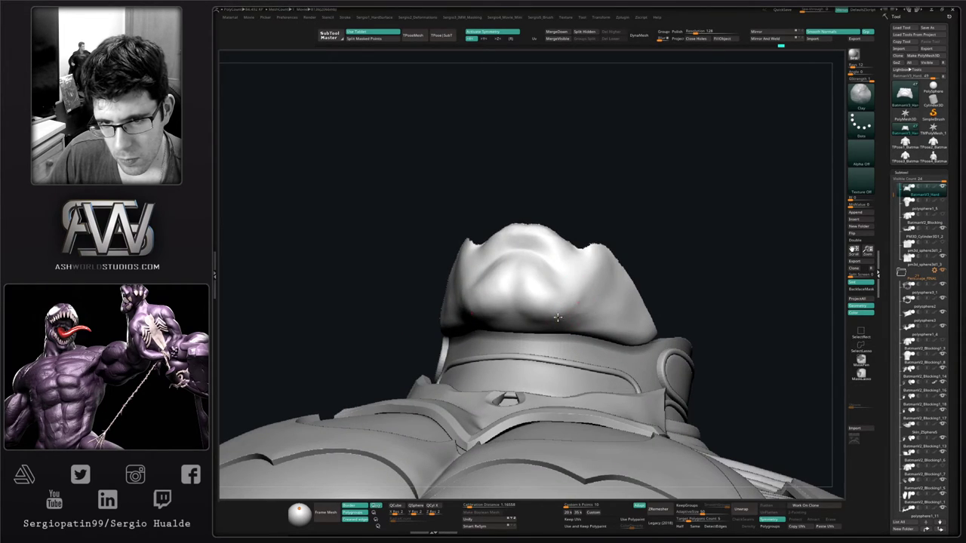
{"action": "left_click_drag", "start_coordinate": [572, 316], "coordinate": [592, 306], "text": "shift"}
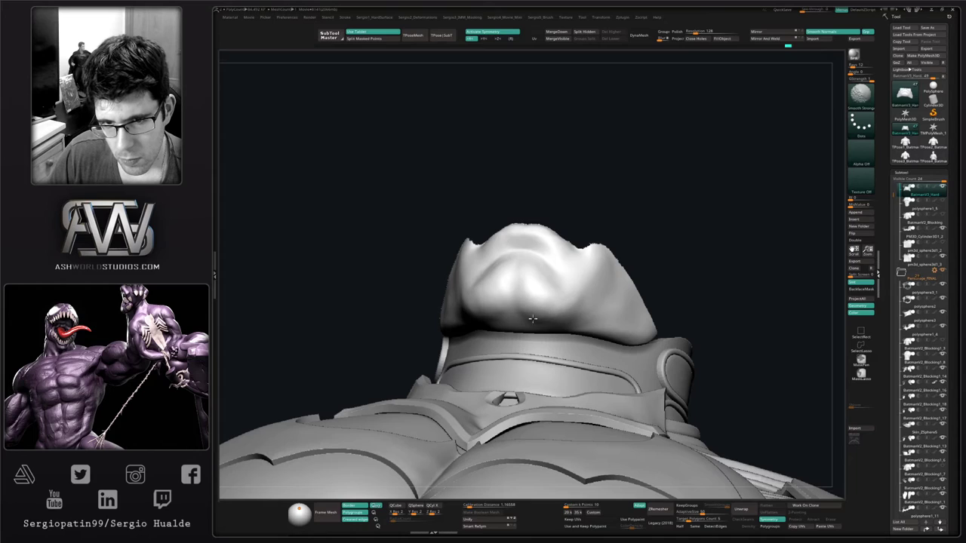
{"action": "left_click_drag", "start_coordinate": [533, 318], "coordinate": [534, 311], "text": "shift"}
{"action": "right_click_drag", "start_coordinate": [541, 295], "coordinate": [551, 285]}
{"action": "mouse_move", "coordinate": [550, 285]}
{"action": "left_mouse_down", "text": "shift"}
{"action": "mouse_move", "coordinate": [548, 297]}
{"action": "mouse_move", "coordinate": [572, 285]}
{"action": "left_mouse_up", "text": "shift"}
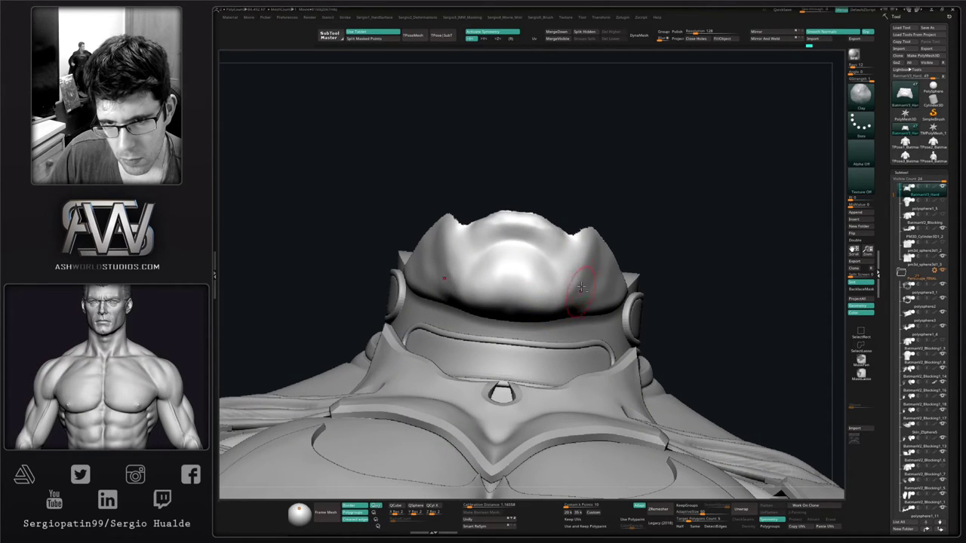
{"action": "left_click_drag", "start_coordinate": [577, 308], "coordinate": [569, 276], "text": "shift"}
{"action": "right_click_drag", "start_coordinate": [600, 274], "coordinate": [583, 271]}
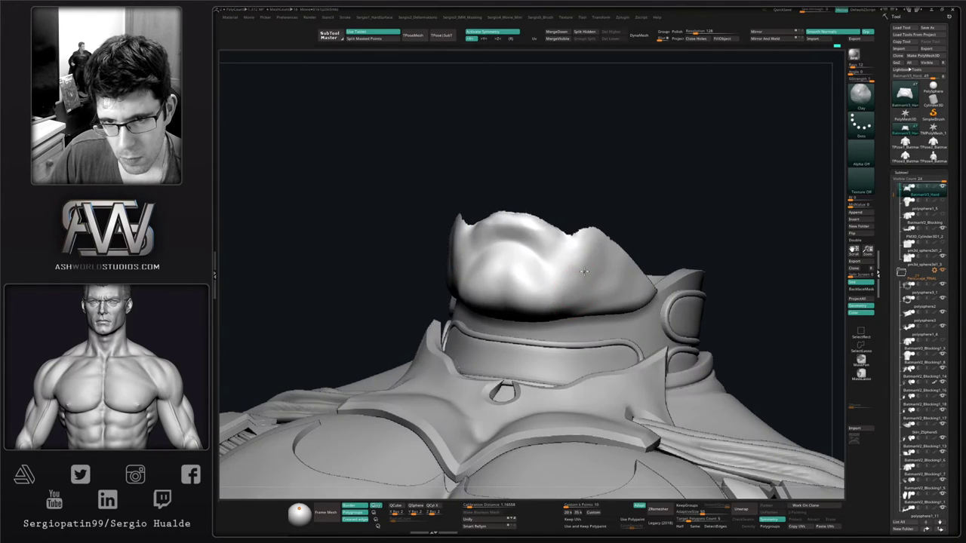
{"action": "left_click_drag", "start_coordinate": [570, 285], "coordinate": [600, 285], "text": "shift"}
{"action": "right_click_drag", "start_coordinate": [600, 285], "coordinate": [608, 289]}
Unhide the whole head, and refine and smooth the front of the chin with the Clay brush
{"action": "key", "text": "ctrl+shift+a"}
{"action": "mouse_move", "coordinate": [580, 318]}
{"action": "right_mouse_down", "text": "ctrl"}
{"action": "mouse_move", "coordinate": [571, 268]}
{"action": "mouse_move", "coordinate": [538, 295]}
{"action": "mouse_move", "coordinate": [541, 358]}
{"action": "right_mouse_up", "text": "ctrl"}
{"action": "key", "text": "s"}
{"action": "key", "text": "s"}
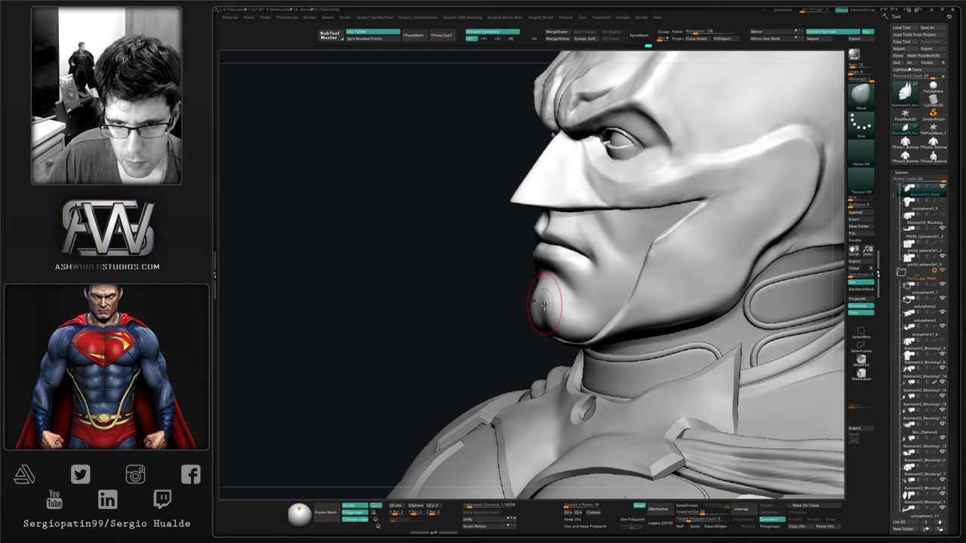
{"action": "key", "text": "b"}
{"action": "key", "text": "c"}
{"action": "key", "text": "l"}
{"action": "right_click_drag", "start_coordinate": [525, 300], "coordinate": [543, 308]}
{"action": "left_click_drag", "start_coordinate": [543, 308], "coordinate": [556, 321], "text": "shift"}
{"action": "right_click_drag", "start_coordinate": [556, 320], "coordinate": [542, 302]}
Reshape the chin's profile with the Move brush, checking it from the side and three-quarter views
{"action": "key", "text": "b"}
{"action": "key", "text": "m"}
{"action": "key", "text": "v"}
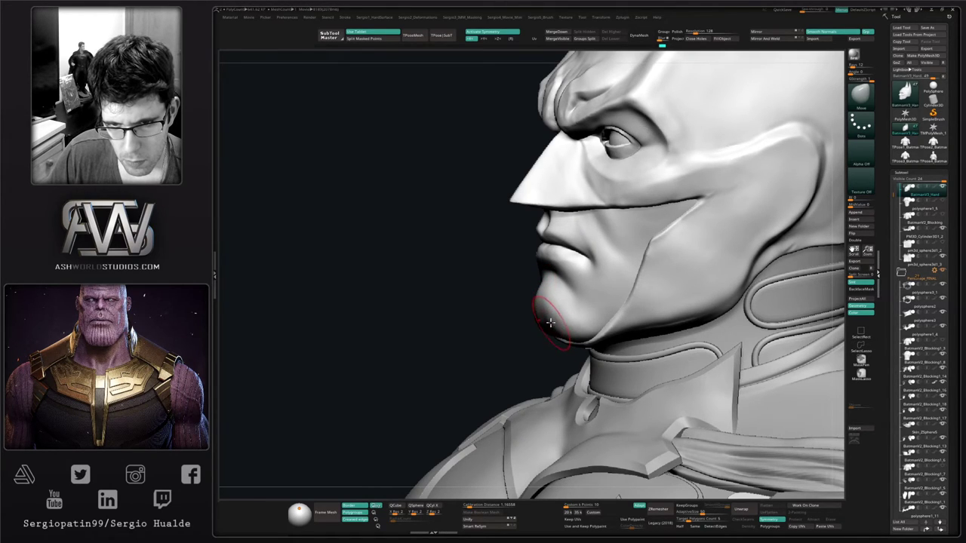
{"action": "right_click_drag", "start_coordinate": [544, 328], "coordinate": [560, 333]}
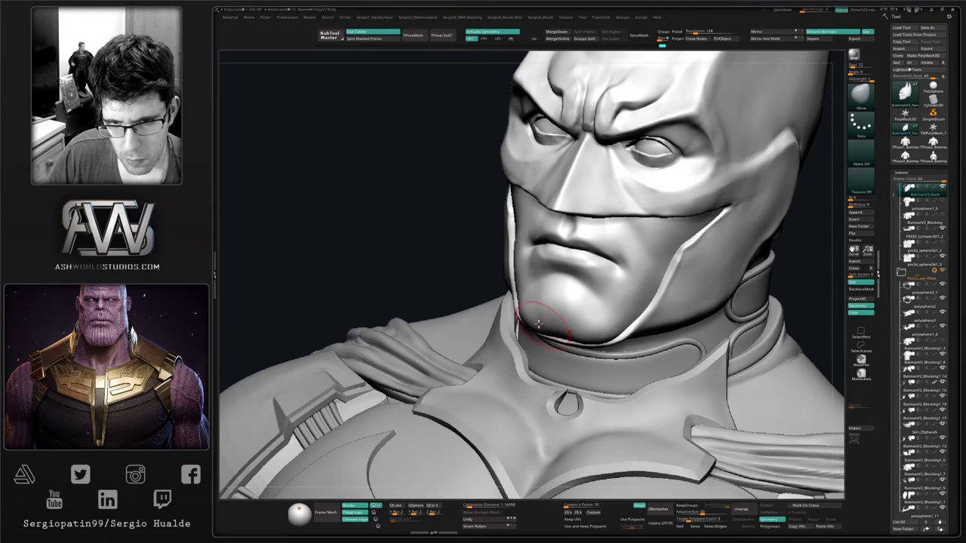
{"action": "mouse_move", "coordinate": [538, 331]}
{"action": "right_mouse_down", "text": "ctrl"}
{"action": "mouse_move", "coordinate": [537, 302]}
{"action": "mouse_move", "coordinate": [549, 315]}
{"action": "right_mouse_up", "text": "ctrl"}
{"action": "mouse_move", "coordinate": [549, 320]}
{"action": "right_mouse_down"}
{"action": "mouse_move", "coordinate": [567, 329]}
{"action": "mouse_move", "coordinate": [565, 347]}
{"action": "mouse_move", "coordinate": [523, 328]}
{"action": "mouse_move", "coordinate": [528, 283]}
{"action": "mouse_move", "coordinate": [560, 323]}
{"action": "mouse_move", "coordinate": [557, 292]}
{"action": "mouse_move", "coordinate": [560, 317]}
{"action": "right_mouse_up"}
{"action": "right_click_drag", "start_coordinate": [620, 317], "coordinate": [582, 312]}
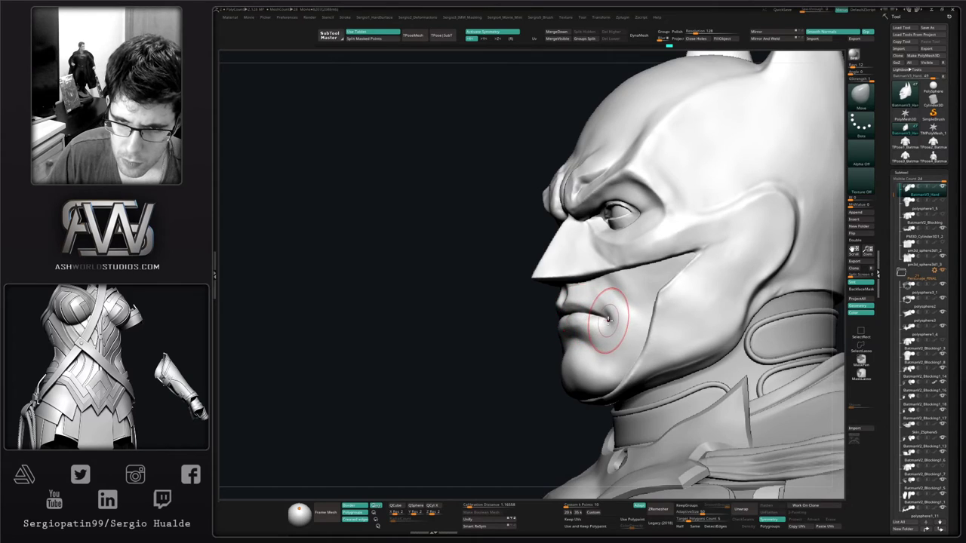
Hide the cowl so that only the bare face remains visible above the neck collar
{"action": "key", "text": "w"}
{"action": "key", "text": "q"}
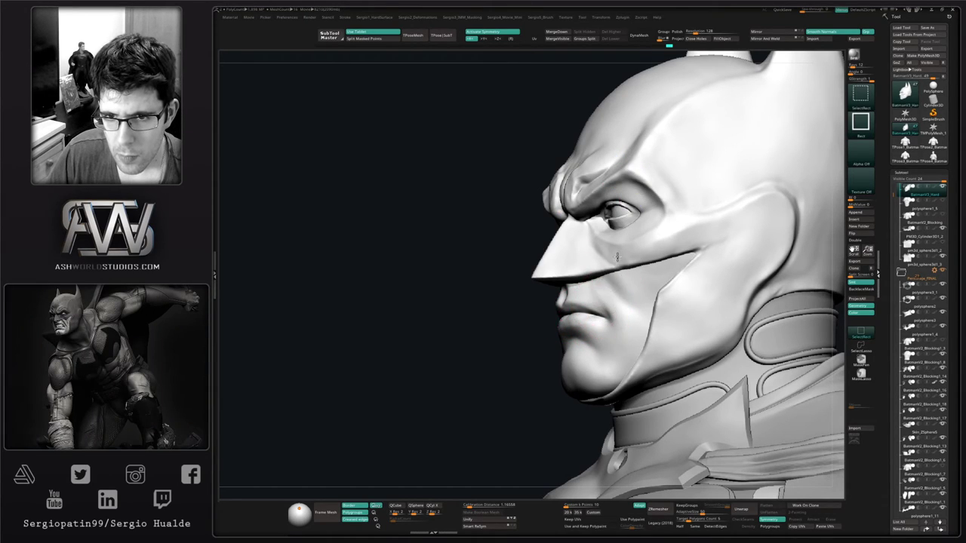
{"action": "left_click", "coordinate": [617, 256], "text": "ctrl+shift"}
{"action": "left_click", "coordinate": [617, 257], "text": "ctrl+shift"}
{"action": "mouse_move", "coordinate": [551, 323]}
{"action": "right_mouse_down"}
{"action": "mouse_move", "coordinate": [532, 348]}
{"action": "mouse_move", "coordinate": [538, 322]}
{"action": "right_mouse_up"}
{"action": "left_click_drag", "start_coordinate": [541, 319], "coordinate": [547, 341], "text": "ctrl+shift"}
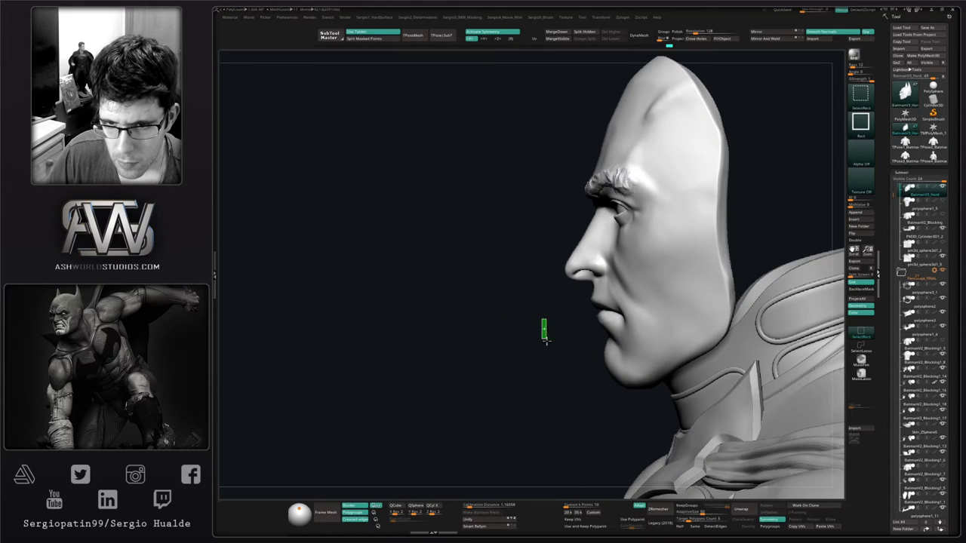
{"action": "left_click_drag", "start_coordinate": [653, 366], "coordinate": [653, 366], "text": "ctrl+shift"}
{"action": "key", "text": "ctrl+z"}
Lasso-mask the mouth area, invert the mask to leave only the mouth editable, and soften its edge
{"action": "left_click_drag", "start_coordinate": [557, 330], "coordinate": [606, 355], "text": "ctrl"}
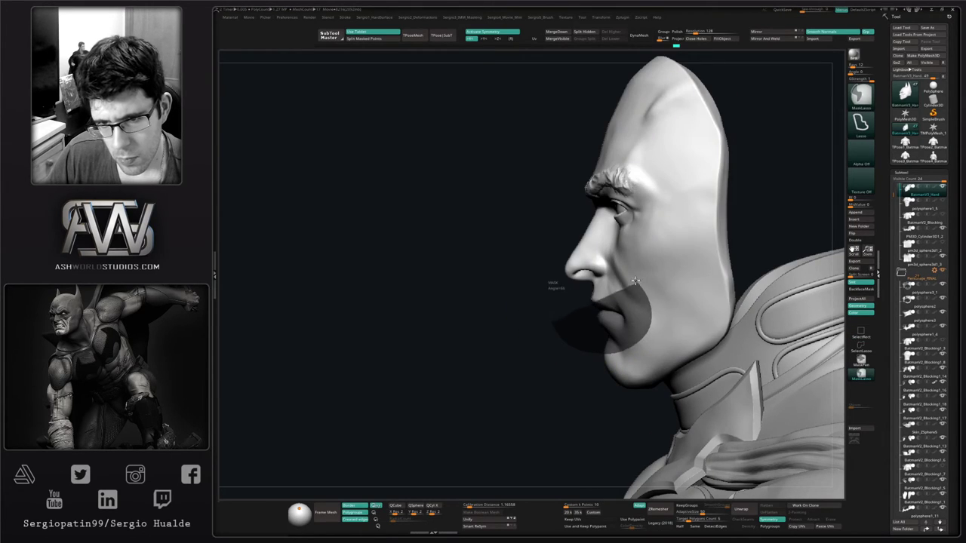
{"action": "left_click", "coordinate": [554, 320], "text": "ctrl"}
{"action": "left_click", "coordinate": [610, 313], "text": "ctrl"}
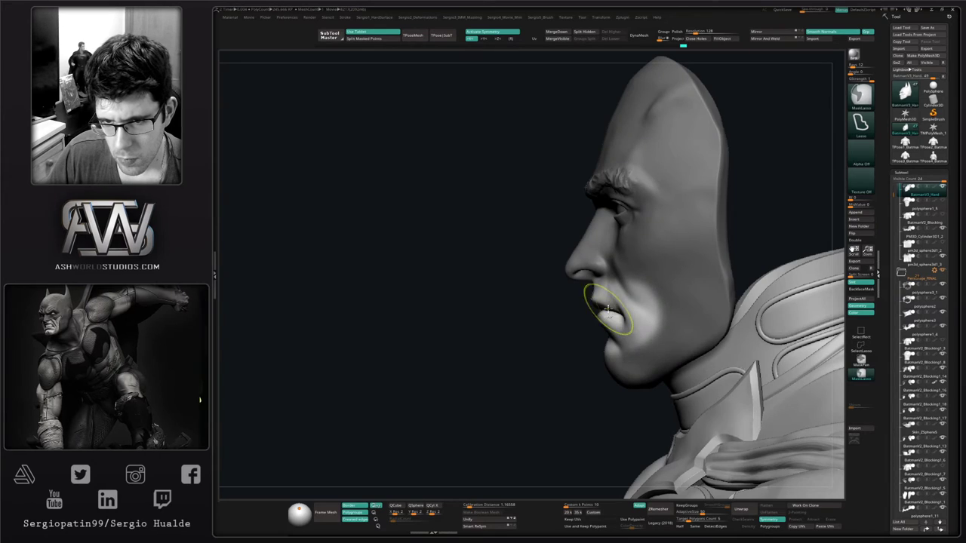
Reshape the lips and mouth corners with the Move brush, and clear the mask
{"action": "key", "text": "s"}
{"action": "left_click_drag", "start_coordinate": [609, 322], "coordinate": [617, 317]}
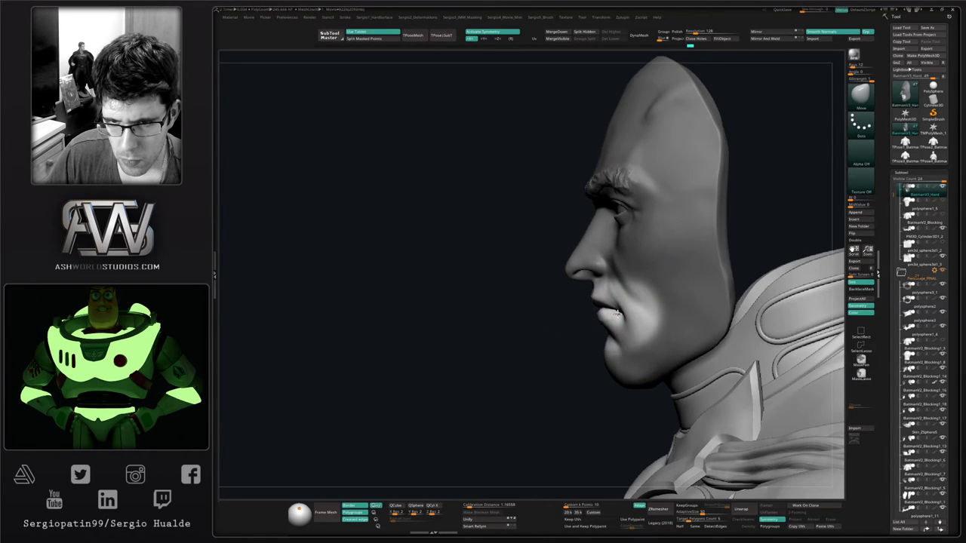
{"action": "right_click_drag", "start_coordinate": [558, 326], "coordinate": [632, 320]}
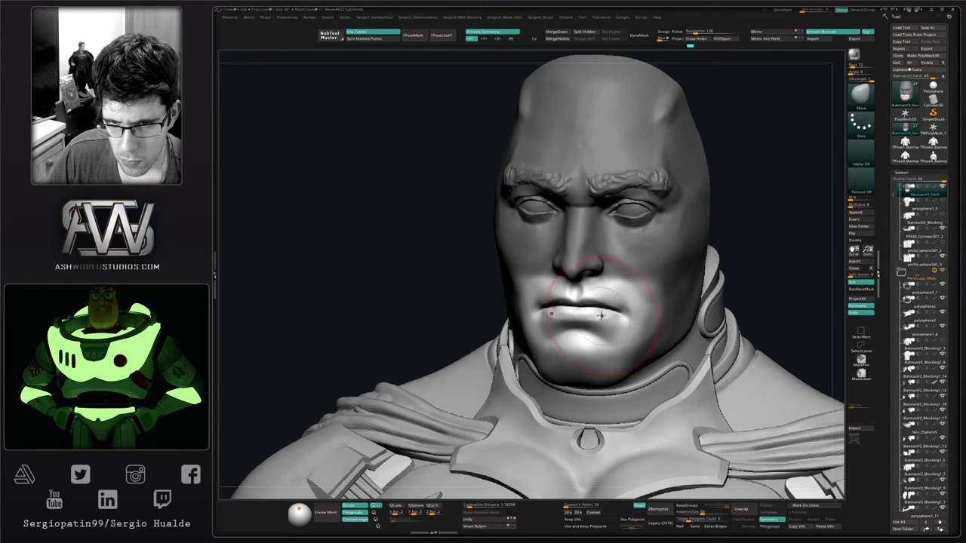
{"action": "left_click_drag", "start_coordinate": [755, 261], "coordinate": [747, 300], "text": "ctrl"}
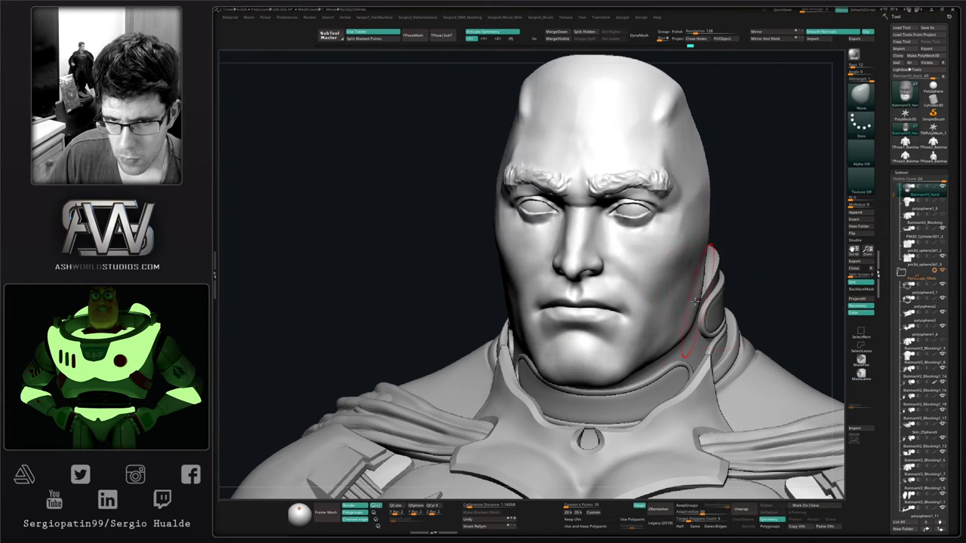
Refine the bare face's chin profile with the Move brush and smooth the chin surface
{"action": "left_click", "coordinate": [744, 260], "text": "ctrl+shift"}
{"action": "left_click", "coordinate": [611, 339], "text": "ctrl+shift"}
{"action": "right_click_drag", "start_coordinate": [611, 340], "coordinate": [635, 312], "text": "ctrl"}
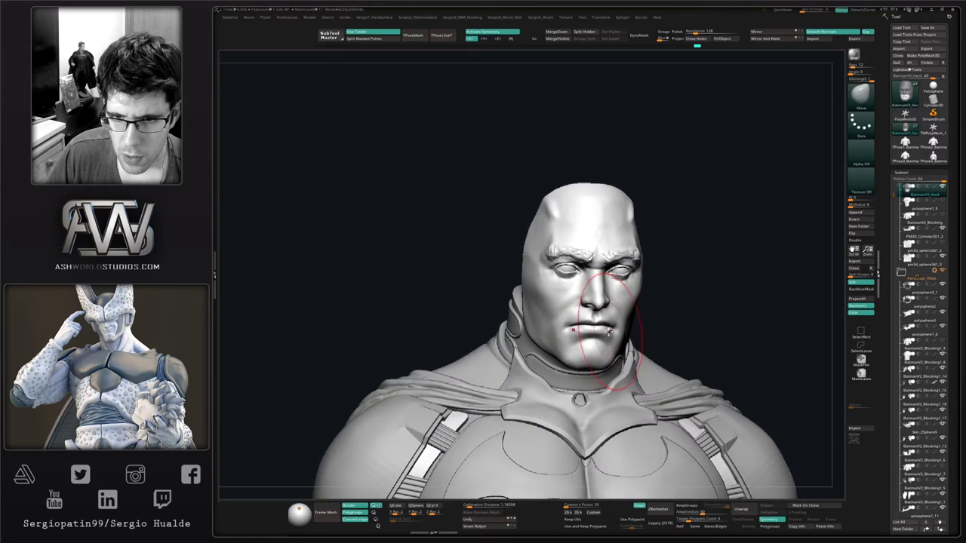
{"action": "mouse_move", "coordinate": [574, 325]}
{"action": "right_mouse_down", "text": "ctrl"}
{"action": "mouse_move", "coordinate": [576, 345]}
{"action": "mouse_move", "coordinate": [585, 334]}
{"action": "mouse_move", "coordinate": [568, 377]}
{"action": "mouse_move", "coordinate": [602, 363]}
{"action": "mouse_move", "coordinate": [596, 376]}
{"action": "right_mouse_up", "text": "ctrl"}
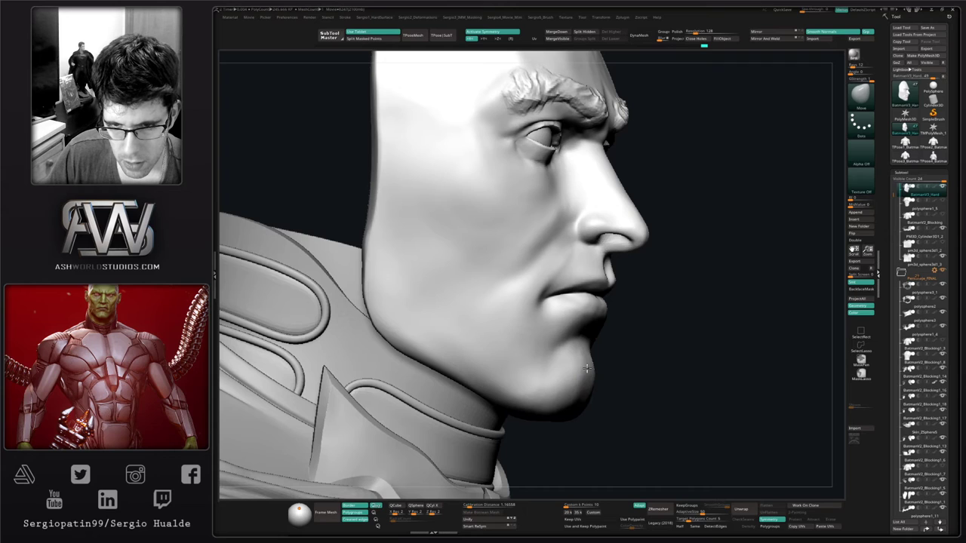
{"action": "right_click_drag", "start_coordinate": [587, 371], "coordinate": [580, 362], "text": "ctrl"}
{"action": "left_click_drag", "start_coordinate": [579, 368], "coordinate": [571, 380], "text": "shift"}
{"action": "mouse_move", "coordinate": [581, 375]}
{"action": "right_mouse_down", "text": "ctrl"}
{"action": "mouse_move", "coordinate": [585, 365]}
{"action": "mouse_move", "coordinate": [554, 336]}
{"action": "mouse_move", "coordinate": [620, 301]}
{"action": "mouse_move", "coordinate": [636, 308]}
{"action": "right_mouse_up", "text": "ctrl"}
{"action": "right_click_drag", "start_coordinate": [615, 351], "coordinate": [611, 362]}
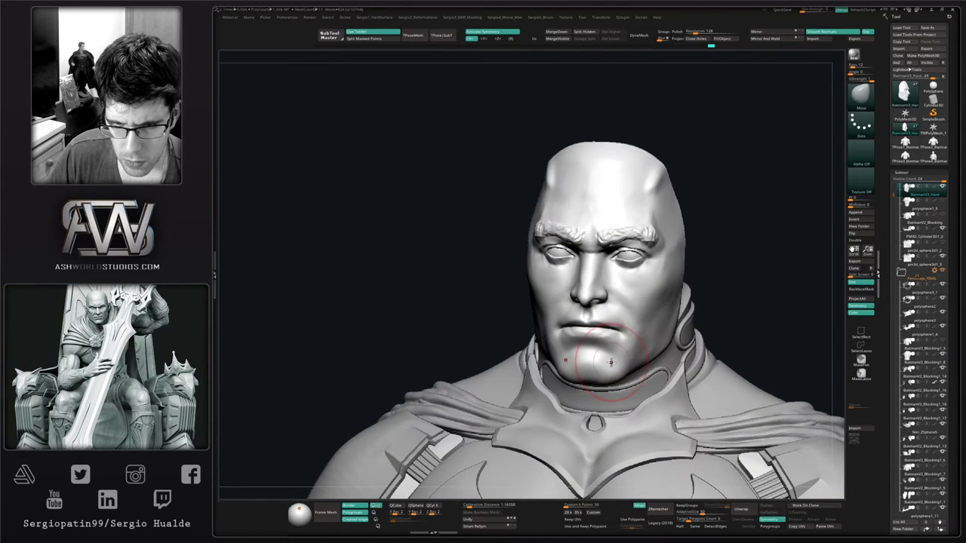
Fill out the cheek beside the mouth with the Clay brush and smooth it into the jaw
{"action": "right_click_drag", "start_coordinate": [636, 302], "coordinate": [613, 305]}
{"action": "key", "text": "b"}
{"action": "key", "text": "c"}
{"action": "key", "text": "l"}
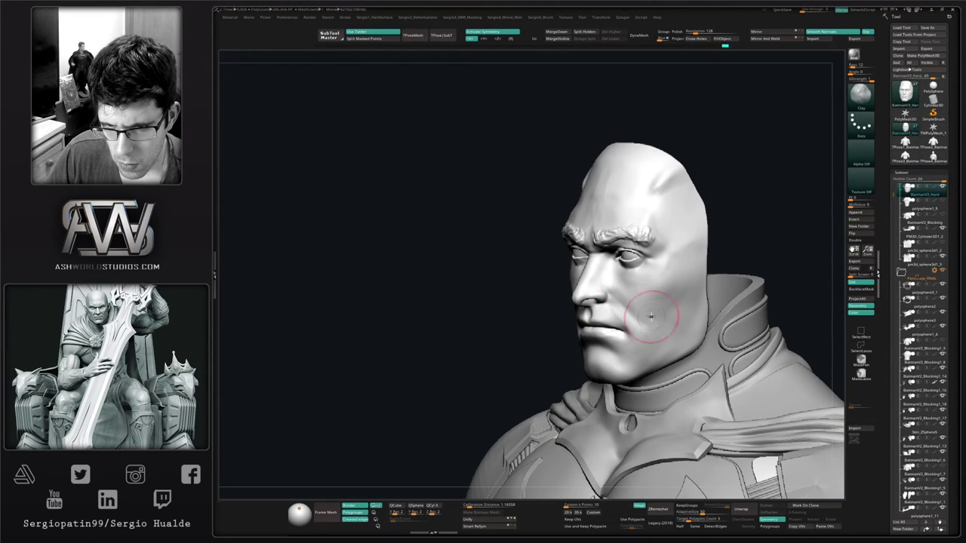
{"action": "right_click_drag", "start_coordinate": [643, 315], "coordinate": [676, 306]}
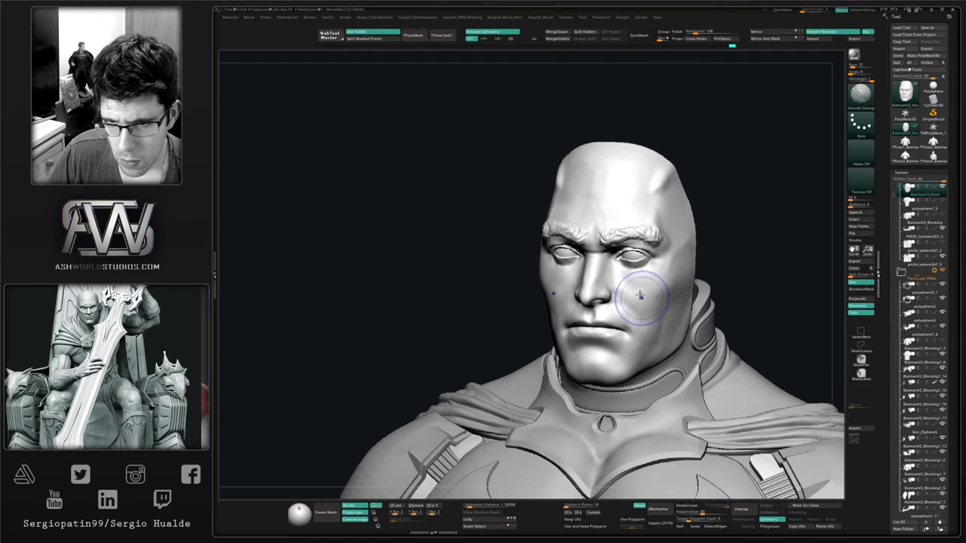
{"action": "left_click_drag", "start_coordinate": [639, 291], "coordinate": [664, 330], "text": "shift"}
{"action": "right_click_drag", "start_coordinate": [651, 334], "coordinate": [686, 332]}
Undo the last stroke and carve a crease down the lower cheek with the DamStandard brush
{"action": "right_click_drag", "start_coordinate": [570, 329], "coordinate": [572, 360], "text": "ctrl"}
{"action": "right_click_drag", "start_coordinate": [572, 361], "coordinate": [608, 353]}
{"action": "right_click", "coordinate": [565, 319]}
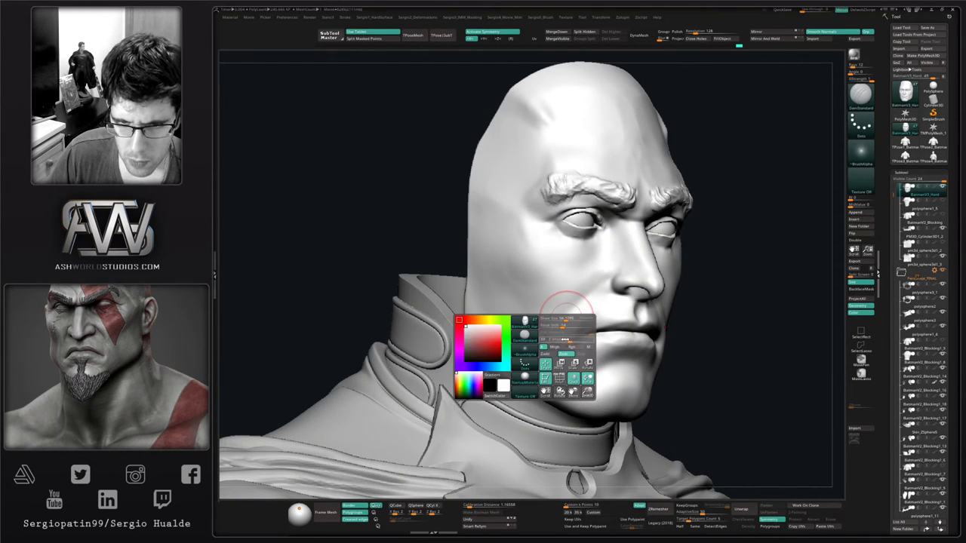
{"action": "key", "text": "ctrl+z"}
{"action": "mouse_move", "coordinate": [558, 323]}
{"action": "left_mouse_down"}
{"action": "mouse_move", "coordinate": [550, 359]}
{"action": "mouse_move", "coordinate": [557, 315]}
{"action": "mouse_move", "coordinate": [563, 340]}
{"action": "left_mouse_up"}
{"action": "mouse_move", "coordinate": [563, 353]}
{"action": "right_mouse_down"}
{"action": "mouse_move", "coordinate": [641, 369]}
{"action": "mouse_move", "coordinate": [595, 347]}
{"action": "right_mouse_up"}
Adjust the jaw and raise the nostril edge on the bare face with the Move brush
{"action": "key", "text": "b"}
{"action": "key", "text": "m"}
{"action": "key", "text": "v"}
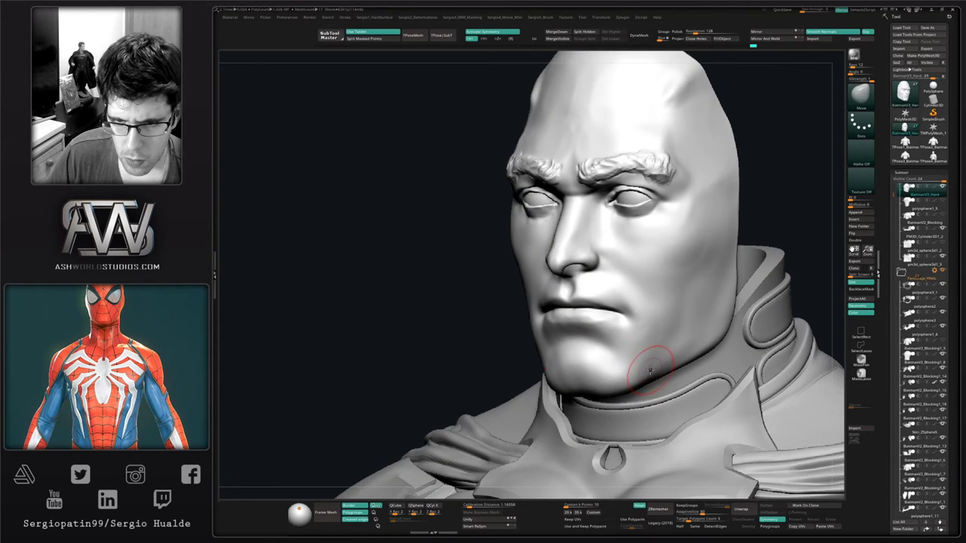
{"action": "left_click_drag", "start_coordinate": [647, 369], "coordinate": [648, 369]}
{"action": "mouse_move", "coordinate": [647, 368]}
{"action": "right_mouse_down", "text": "ctrl"}
{"action": "mouse_move", "coordinate": [626, 313]}
{"action": "mouse_move", "coordinate": [592, 302]}
{"action": "mouse_move", "coordinate": [615, 294]}
{"action": "mouse_move", "coordinate": [592, 299]}
{"action": "right_mouse_up", "text": "ctrl"}
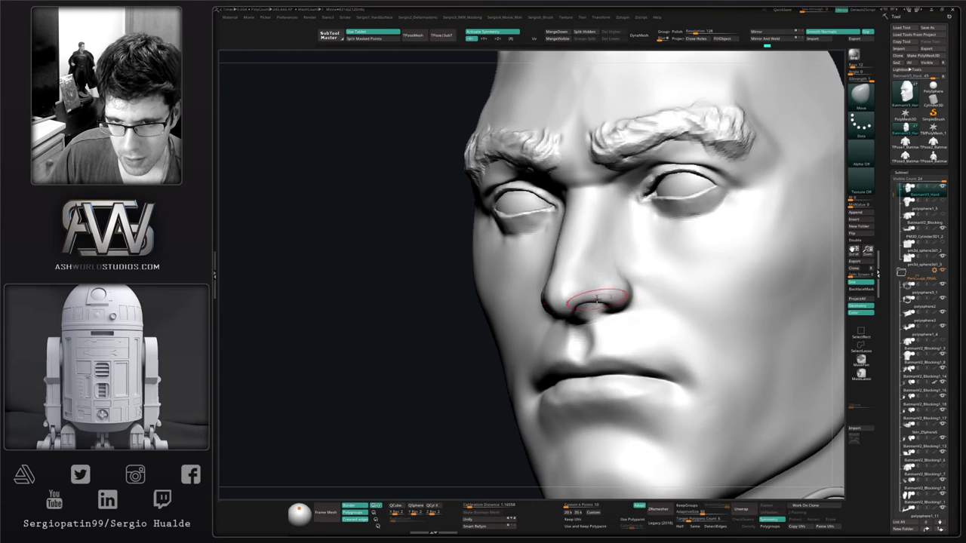
{"action": "mouse_move", "coordinate": [593, 300]}
{"action": "right_mouse_down"}
{"action": "mouse_move", "coordinate": [612, 297]}
{"action": "mouse_move", "coordinate": [593, 272]}
{"action": "right_mouse_up"}
{"action": "left_click_drag", "start_coordinate": [598, 307], "coordinate": [597, 286]}
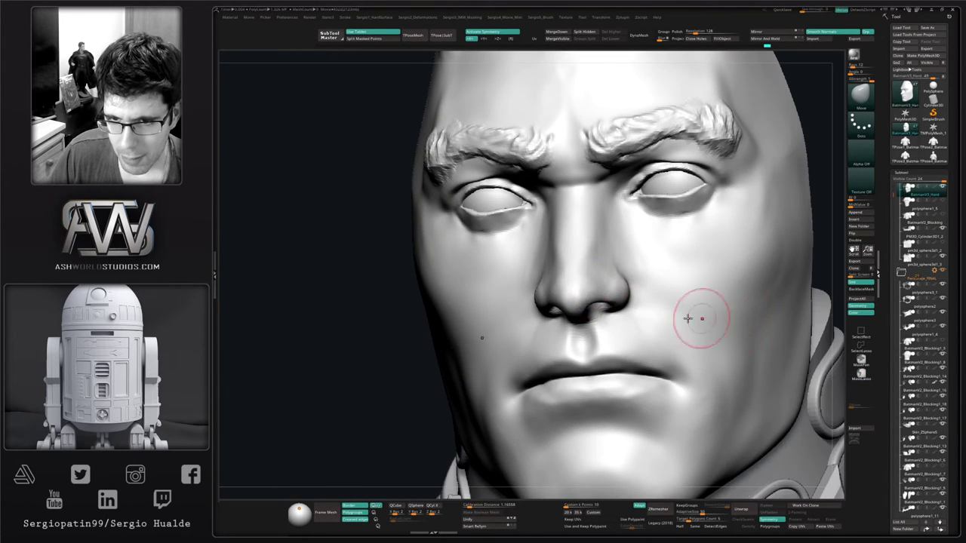
Bring the cowl back into view and adjust the area around its mouth opening from below with the Move brush
{"action": "left_click", "coordinate": [387, 358], "text": "ctrl+shift"}
{"action": "right_click_drag", "start_coordinate": [561, 274], "coordinate": [588, 215], "text": "ctrl"}
{"action": "right_click_drag", "start_coordinate": [589, 280], "coordinate": [582, 372]}
{"action": "left_click_drag", "start_coordinate": [566, 383], "coordinate": [567, 392]}
{"action": "mouse_move", "coordinate": [568, 391]}
{"action": "right_mouse_down"}
{"action": "mouse_move", "coordinate": [564, 357]}
{"action": "mouse_move", "coordinate": [586, 362]}
{"action": "mouse_move", "coordinate": [593, 352]}
{"action": "right_mouse_up"}
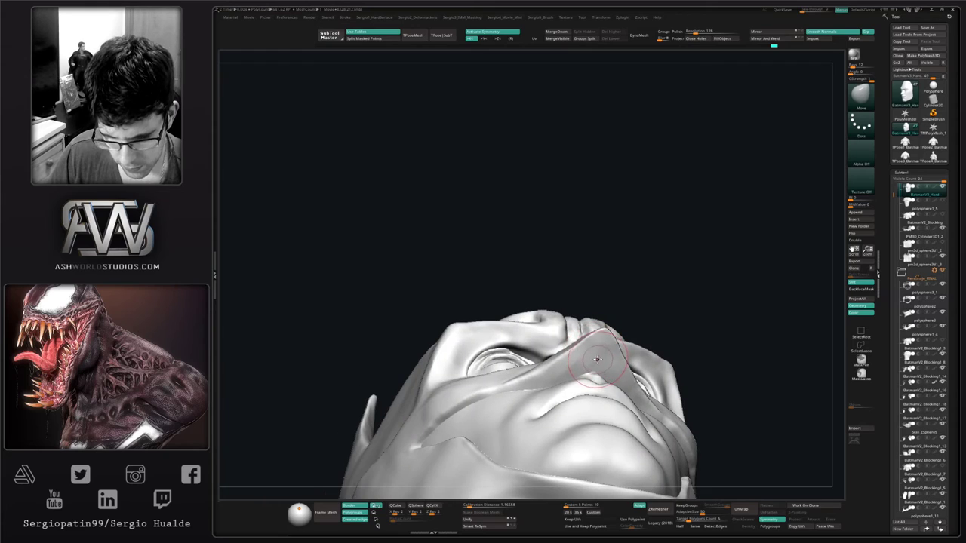
Isolate the cowl, flatten its surface behind the mouth opening with TrimDynamic, and show the whole head again
{"action": "left_click", "coordinate": [606, 362], "text": "ctrl+shift"}
{"action": "key", "text": "b"}
{"action": "key", "text": "t"}
{"action": "key", "text": "d"}
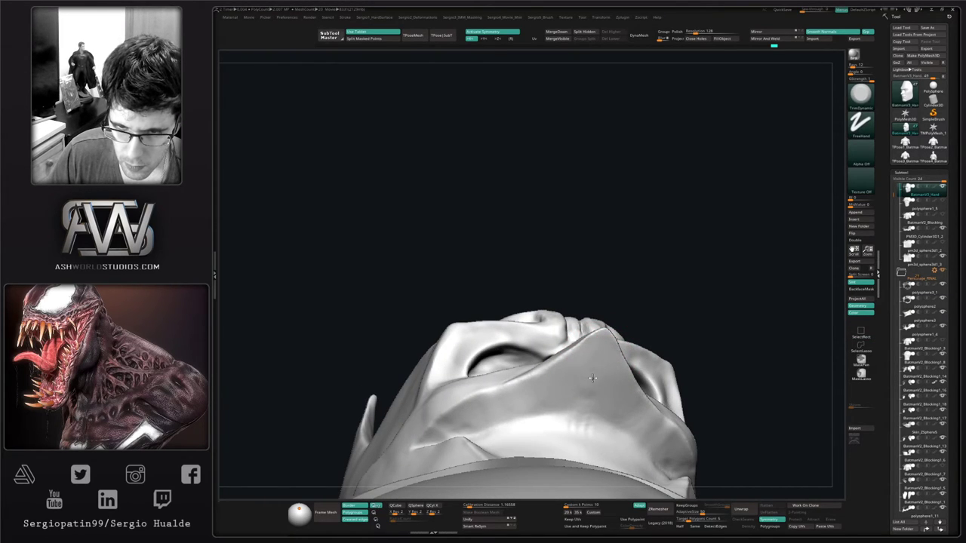
{"action": "left_click_drag", "start_coordinate": [569, 414], "coordinate": [470, 433]}
{"action": "mouse_move", "coordinate": [599, 356]}
{"action": "right_mouse_down", "text": "ctrl"}
{"action": "mouse_move", "coordinate": [581, 365]}
{"action": "mouse_move", "coordinate": [675, 332]}
{"action": "mouse_move", "coordinate": [638, 412]}
{"action": "mouse_move", "coordinate": [564, 326]}
{"action": "mouse_move", "coordinate": [543, 282]}
{"action": "right_mouse_up", "text": "ctrl"}
{"action": "left_click", "coordinate": [674, 332], "text": "ctrl+shift"}
Mask everything except the upper lip and upper cheek, and set up the Move brush for reshaping them
{"action": "key", "text": "b"}
{"action": "key", "text": "m"}
{"action": "key", "text": "v"}
{"action": "mouse_move", "coordinate": [537, 262]}
{"action": "right_mouse_down", "text": "ctrl"}
{"action": "mouse_move", "coordinate": [555, 272]}
{"action": "mouse_move", "coordinate": [524, 304]}
{"action": "mouse_move", "coordinate": [535, 291]}
{"action": "mouse_move", "coordinate": [537, 321]}
{"action": "mouse_move", "coordinate": [529, 255]}
{"action": "mouse_move", "coordinate": [565, 265]}
{"action": "right_mouse_up", "text": "ctrl"}
{"action": "key", "text": "w"}
{"action": "left_click", "coordinate": [522, 238], "text": "ctrl"}
{"action": "key", "text": "q"}
{"action": "key", "text": "s"}
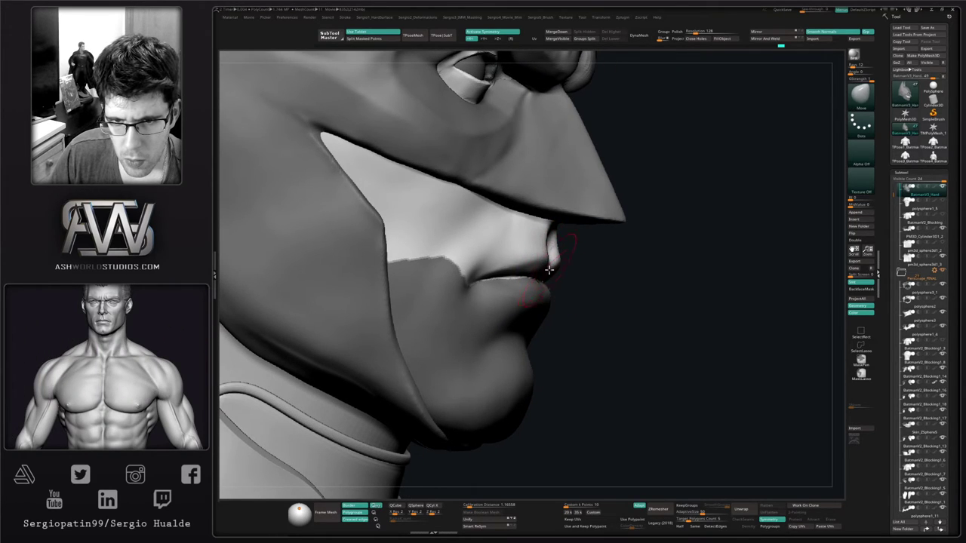
{"action": "mouse_move", "coordinate": [548, 269]}
{"action": "right_mouse_down"}
{"action": "mouse_move", "coordinate": [560, 284]}
{"action": "mouse_move", "coordinate": [539, 274]}
{"action": "mouse_move", "coordinate": [552, 283]}
{"action": "right_mouse_up"}
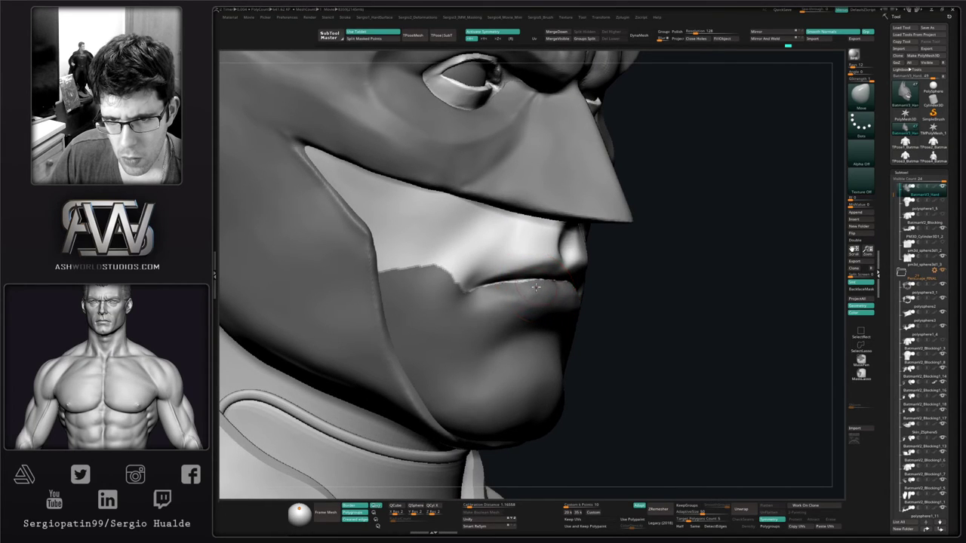
Invert the mask to free the lower lip and chin, check the profile, and clear the mask
{"action": "left_click", "coordinate": [601, 295], "text": "ctrl"}
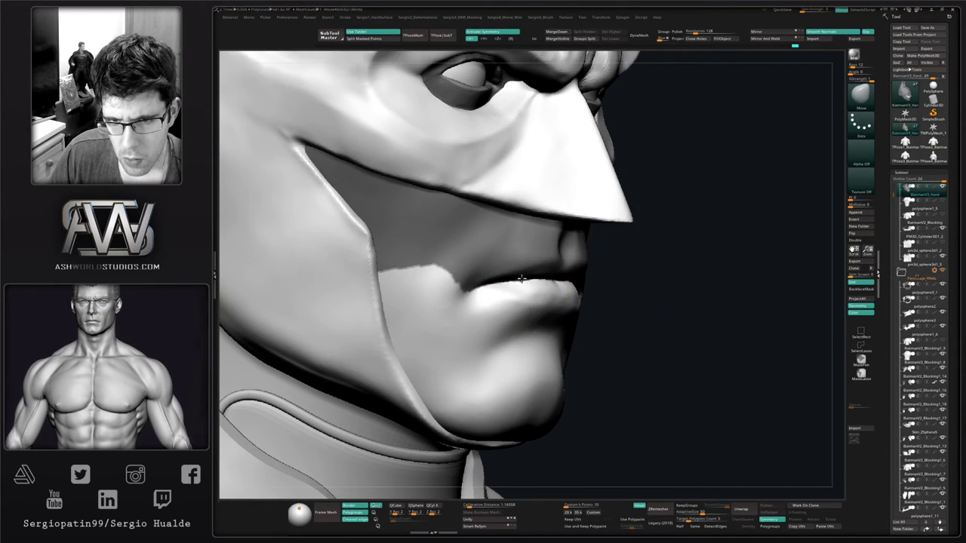
{"action": "mouse_move", "coordinate": [520, 280]}
{"action": "right_mouse_down"}
{"action": "mouse_move", "coordinate": [553, 295]}
{"action": "mouse_move", "coordinate": [561, 319]}
{"action": "mouse_move", "coordinate": [550, 177]}
{"action": "right_mouse_up"}
{"action": "right_click_drag", "start_coordinate": [588, 308], "coordinate": [571, 312]}
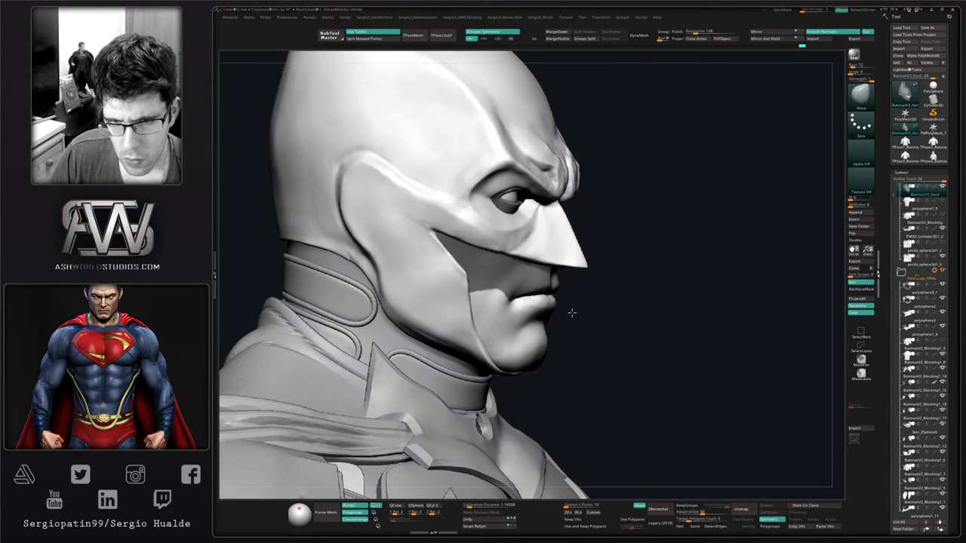
{"action": "left_click_drag", "start_coordinate": [596, 322], "coordinate": [619, 330], "text": "ctrl"}
Inspect the mouth and chin from several angles and replace the stronger smoothing brush with the Smooth brush
{"action": "right_click_drag", "start_coordinate": [618, 329], "coordinate": [531, 314]}
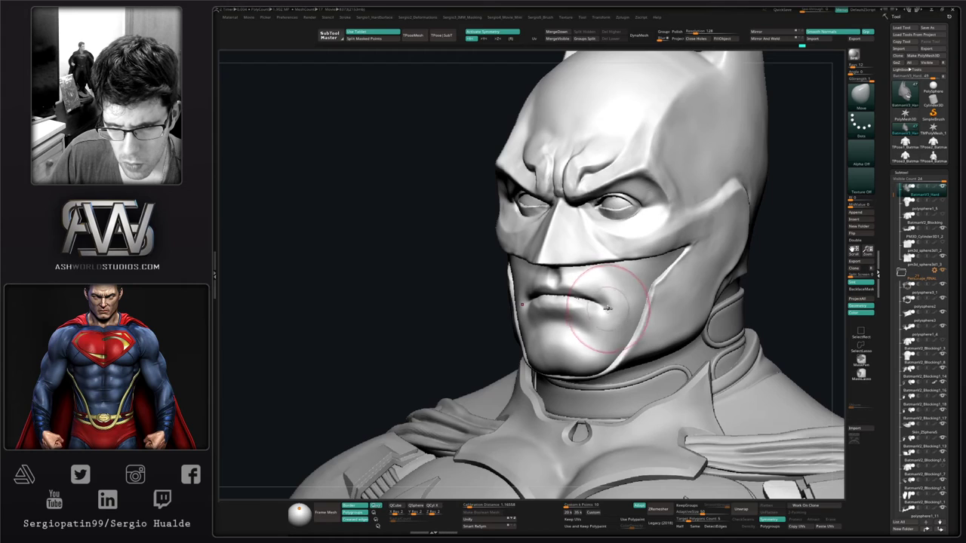
{"action": "mouse_move", "coordinate": [606, 309]}
{"action": "right_mouse_down"}
{"action": "mouse_move", "coordinate": [566, 321]}
{"action": "mouse_move", "coordinate": [588, 197]}
{"action": "right_mouse_up"}
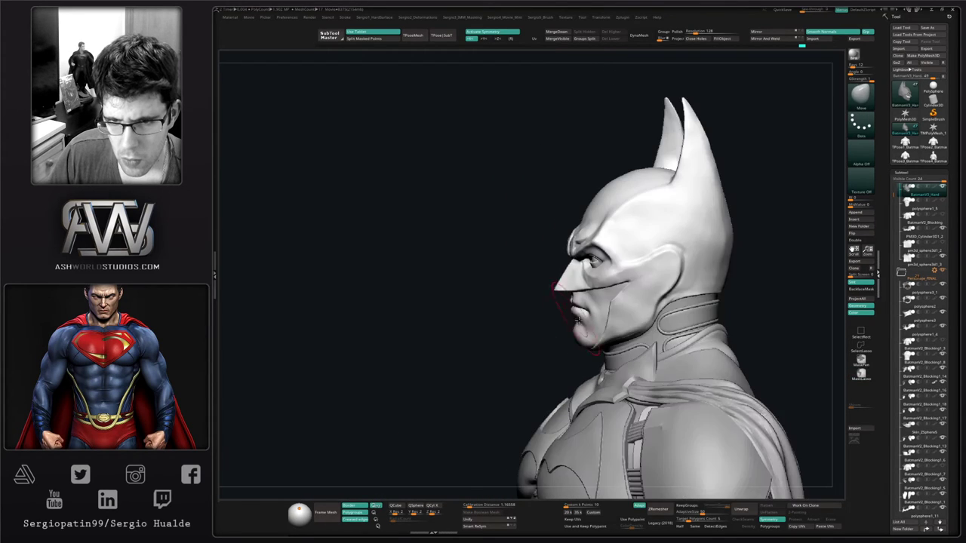
{"action": "right_click_drag", "start_coordinate": [571, 301], "coordinate": [590, 363]}
{"action": "right_click_drag", "start_coordinate": [550, 317], "coordinate": [585, 323]}
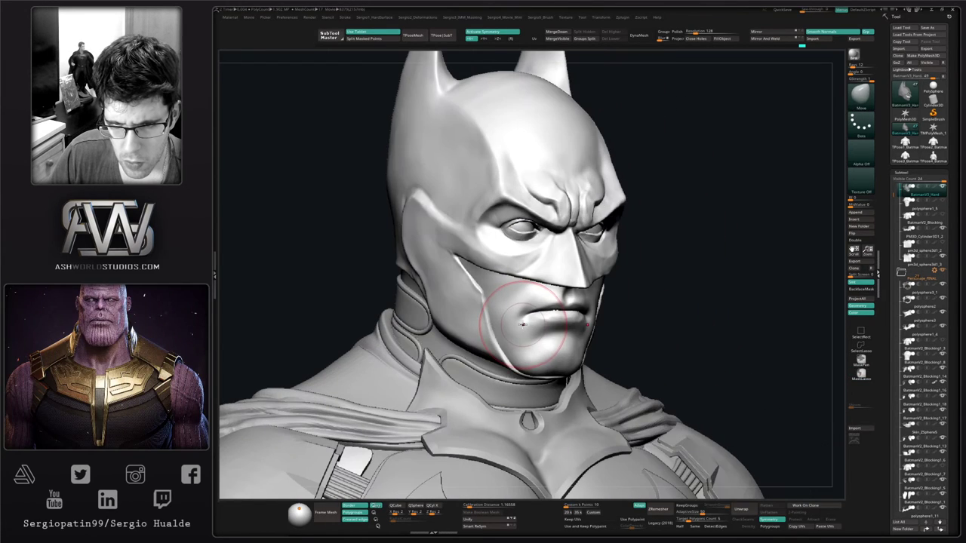
{"action": "right_click_drag", "start_coordinate": [522, 315], "coordinate": [551, 354], "text": "ctrl"}
{"action": "key", "text": "shift+5"}
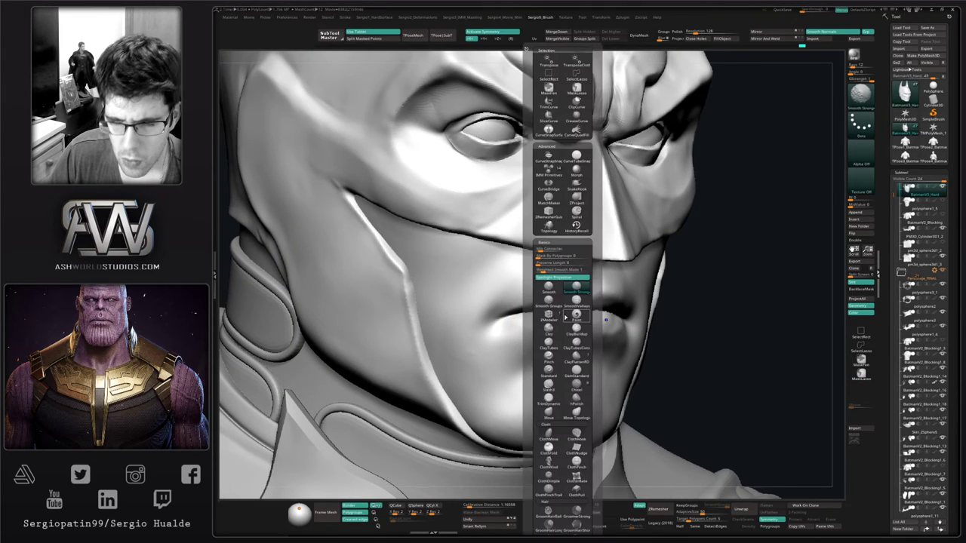
{"action": "left_click", "coordinate": [549, 289], "text": "shift"}
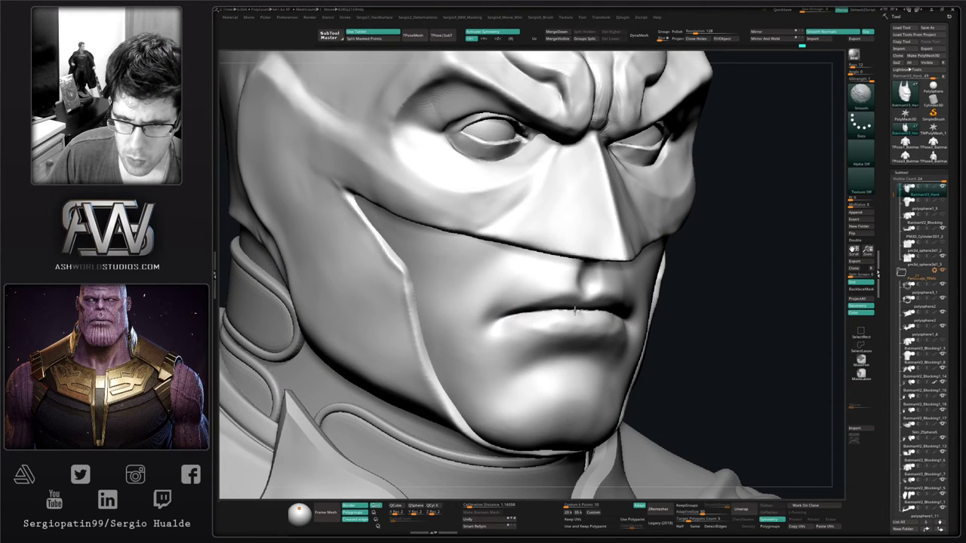
{"action": "right_click_drag", "start_coordinate": [526, 310], "coordinate": [521, 253], "text": "ctrl"}
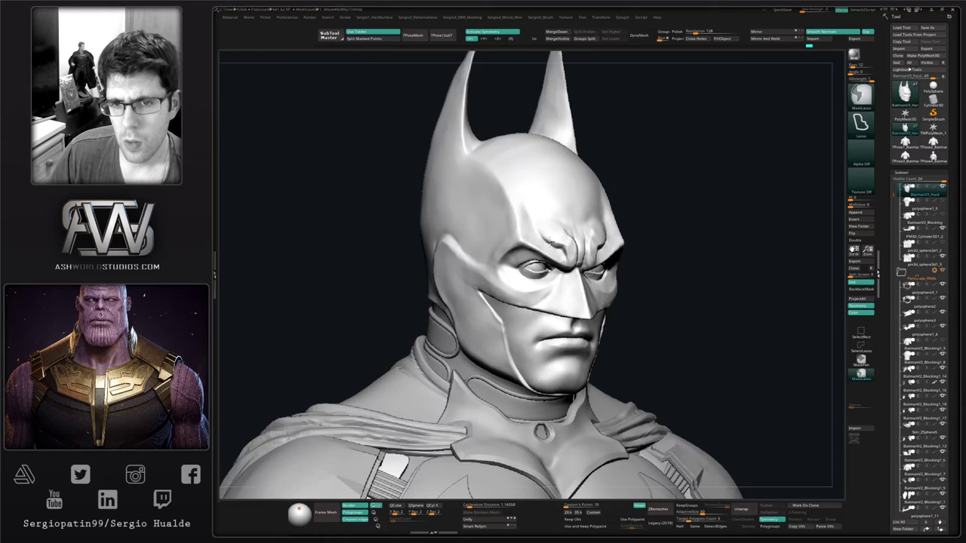
Check the head against the torso from the front and nudge the side of the cowl with the Move brush
{"action": "right_click_drag", "start_coordinate": [589, 348], "coordinate": [559, 317]}
{"action": "right_click_drag", "start_coordinate": [577, 397], "coordinate": [554, 297], "text": "alt"}
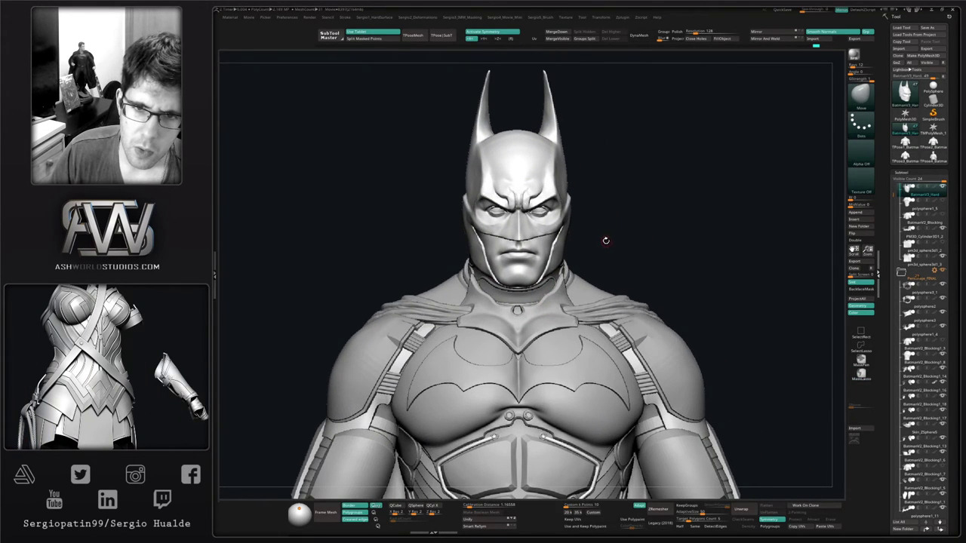
{"action": "right_click_drag", "start_coordinate": [606, 241], "coordinate": [568, 240]}
{"action": "mouse_move", "coordinate": [567, 240]}
{"action": "right_mouse_down"}
{"action": "mouse_move", "coordinate": [588, 252]}
{"action": "mouse_move", "coordinate": [584, 274]}
{"action": "right_mouse_up"}
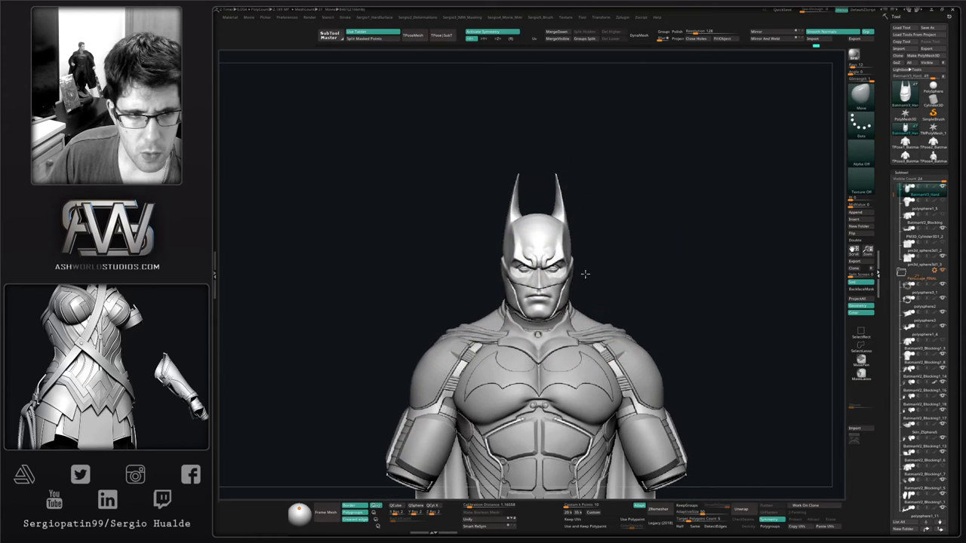
{"action": "key", "text": "s"}
{"action": "left_click_drag", "start_coordinate": [575, 267], "coordinate": [576, 268]}
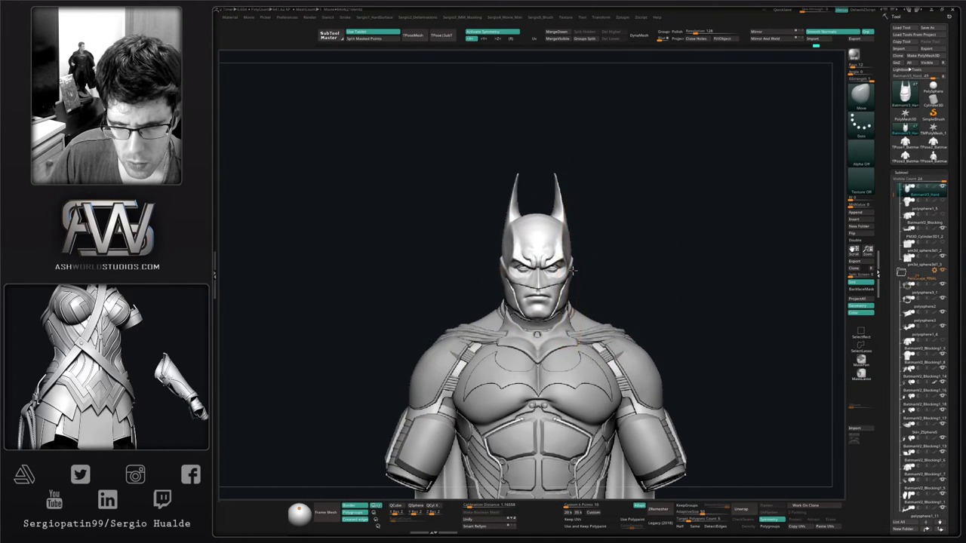
Adjust the outer silhouette of the cowl's ears and upper side from the back with the Move brush
{"action": "right_click_drag", "start_coordinate": [583, 270], "coordinate": [541, 270], "text": "shift"}
{"action": "key", "text": "s"}
{"action": "key", "text": "s"}
{"action": "left_click", "coordinate": [583, 188]}
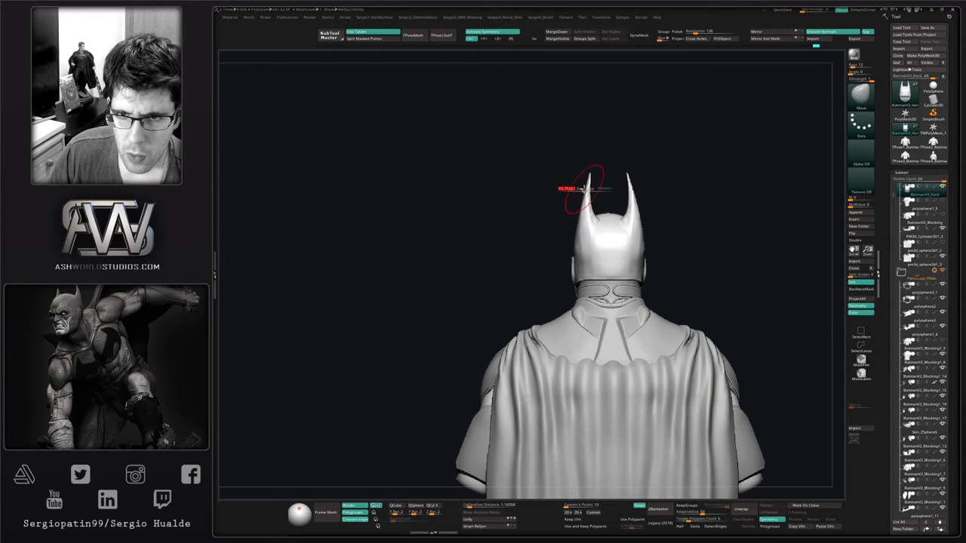
{"action": "left_click_drag", "start_coordinate": [583, 187], "coordinate": [579, 187]}
{"action": "left_click_drag", "start_coordinate": [579, 229], "coordinate": [576, 230]}
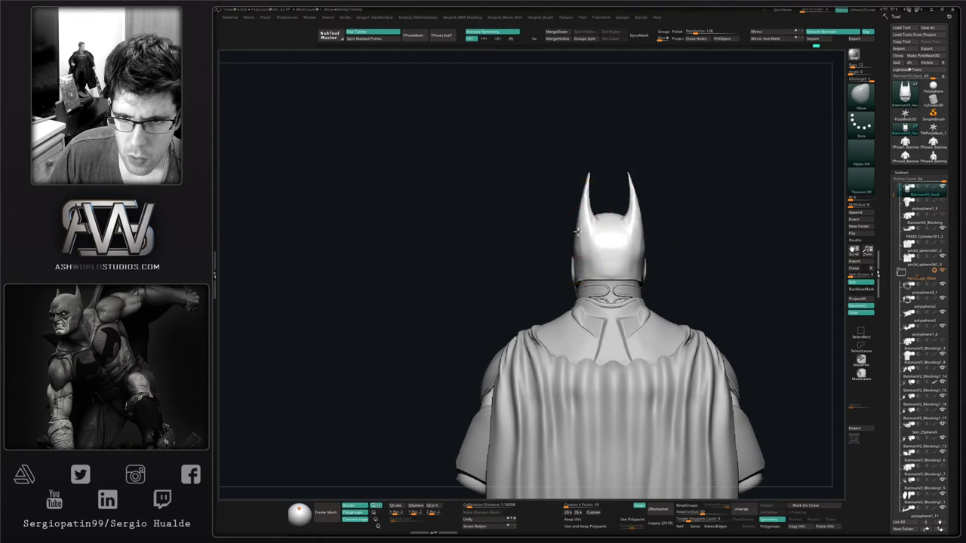
Push the sides of the cowl slightly outward above the collar from the back view
{"action": "mouse_move", "coordinate": [578, 246]}
{"action": "right_mouse_down", "text": "ctrl"}
{"action": "mouse_move", "coordinate": [585, 331]}
{"action": "mouse_move", "coordinate": [578, 293]}
{"action": "right_mouse_up", "text": "ctrl"}
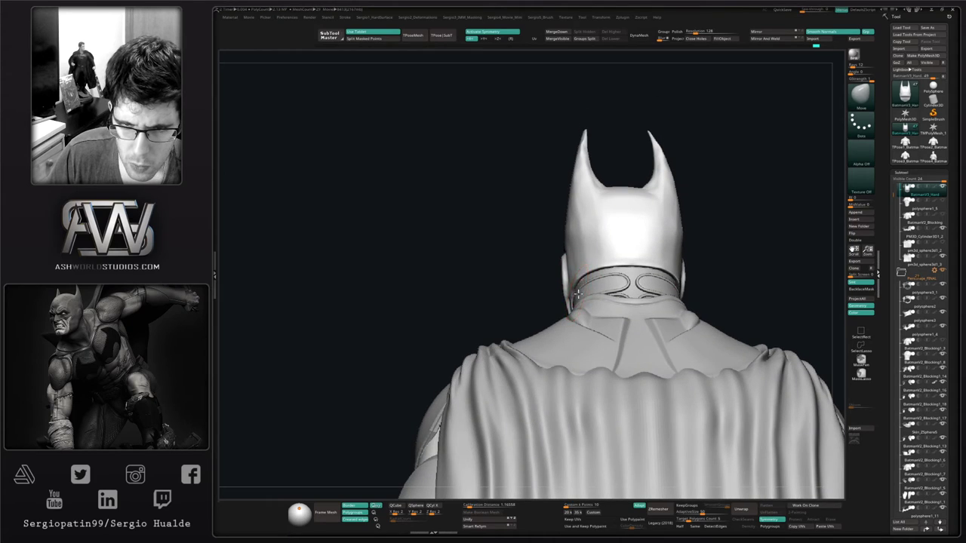
{"action": "left_click_drag", "start_coordinate": [578, 294], "coordinate": [572, 300]}
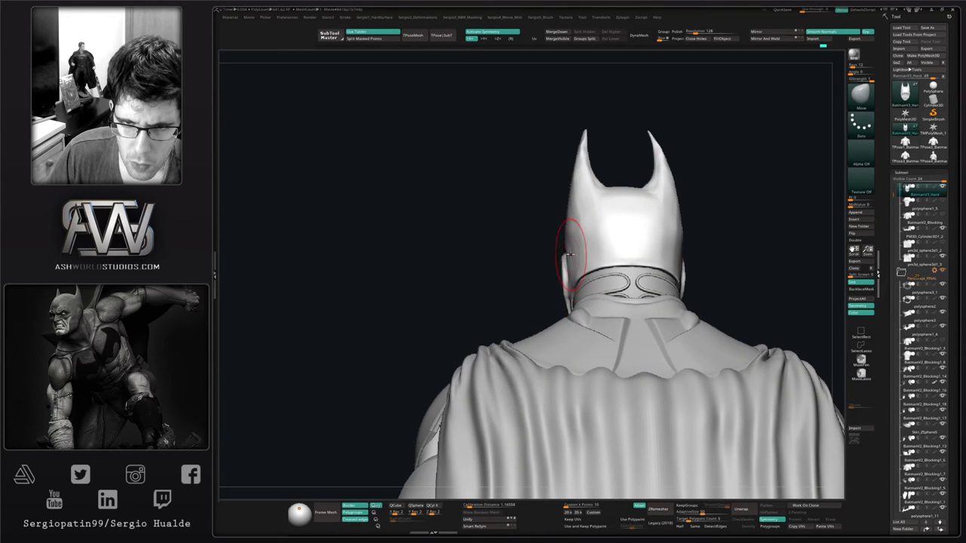
{"action": "left_click_drag", "start_coordinate": [568, 221], "coordinate": [565, 221]}
{"action": "mouse_move", "coordinate": [566, 242]}
{"action": "right_mouse_down"}
{"action": "mouse_move", "coordinate": [587, 289]}
{"action": "mouse_move", "coordinate": [602, 276]}
{"action": "mouse_move", "coordinate": [592, 270]}
{"action": "right_mouse_up"}
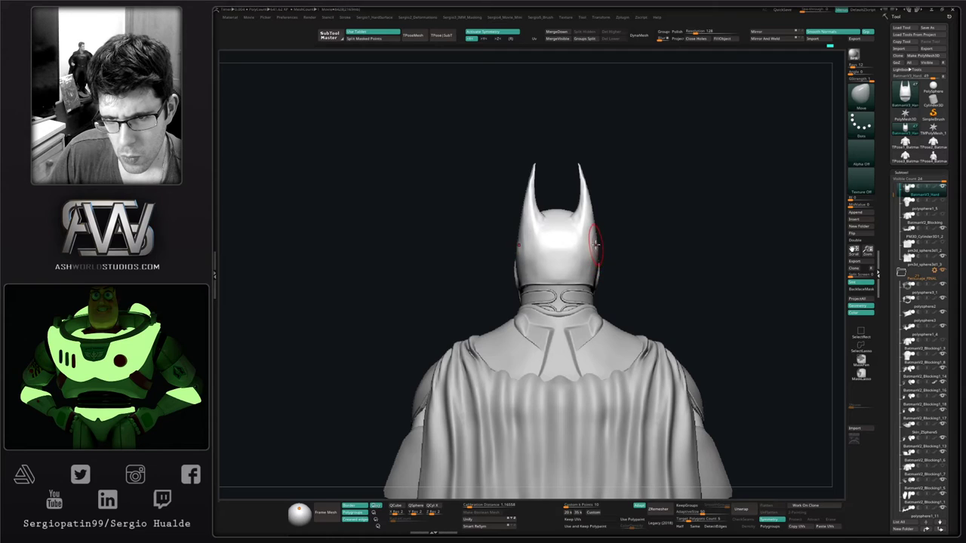
Mask the exposed lower face so that only the cowl can be reshaped with the Move brush
{"action": "mouse_move", "coordinate": [595, 243]}
{"action": "right_mouse_down"}
{"action": "mouse_move", "coordinate": [564, 247]}
{"action": "mouse_move", "coordinate": [578, 290]}
{"action": "mouse_move", "coordinate": [523, 290]}
{"action": "mouse_move", "coordinate": [583, 323]}
{"action": "mouse_move", "coordinate": [561, 274]}
{"action": "mouse_move", "coordinate": [578, 301]}
{"action": "mouse_move", "coordinate": [596, 286]}
{"action": "mouse_move", "coordinate": [563, 282]}
{"action": "right_mouse_up"}
{"action": "key", "text": "b"}
{"action": "key", "text": "m"}
{"action": "key", "text": "t"}
{"action": "key", "text": "w"}
{"action": "left_click", "coordinate": [600, 291], "text": "ctrl"}
{"action": "key", "text": "q"}
{"action": "key", "text": "b"}
{"action": "key", "text": "m"}
{"action": "key", "text": "v"}
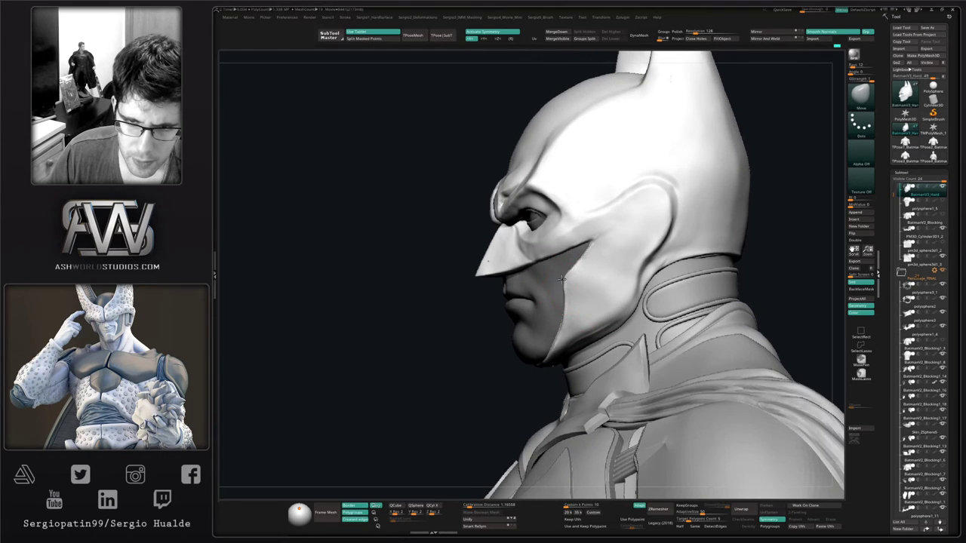
Reshape the cowl's cheek edge beside the mouth with the Move brush
{"action": "left_click_drag", "start_coordinate": [563, 293], "coordinate": [561, 283]}
{"action": "key", "text": "s"}
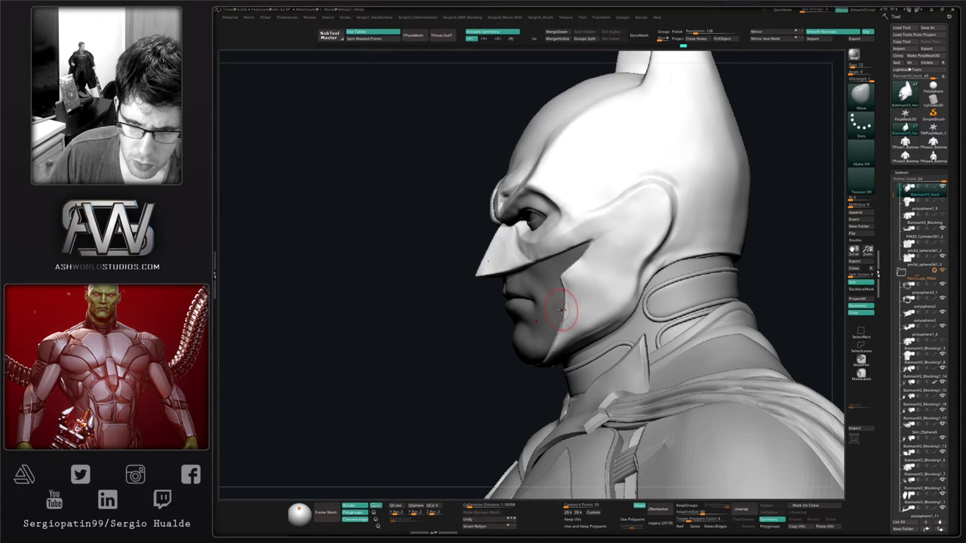
{"action": "right_click_drag", "start_coordinate": [560, 320], "coordinate": [555, 285]}
{"action": "left_click_drag", "start_coordinate": [555, 287], "coordinate": [553, 290]}
{"action": "mouse_move", "coordinate": [553, 289]}
{"action": "right_mouse_down"}
{"action": "mouse_move", "coordinate": [538, 318]}
{"action": "mouse_move", "coordinate": [570, 358]}
{"action": "mouse_move", "coordinate": [556, 323]}
{"action": "mouse_move", "coordinate": [616, 306]}
{"action": "mouse_move", "coordinate": [616, 276]}
{"action": "right_mouse_up"}
Mask the front part of the neck opening from below with a lasso mask
{"action": "key", "text": "ctrl+shift+s"}
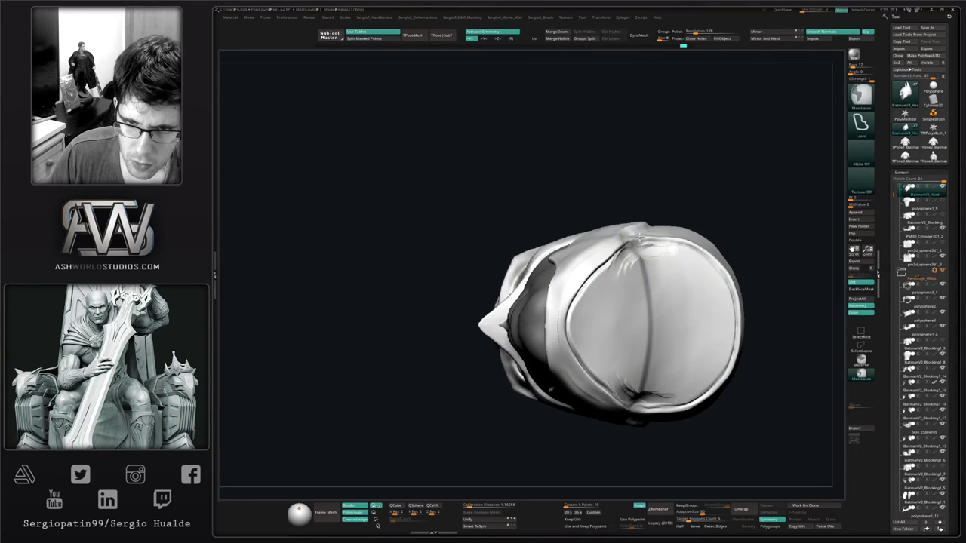
{"action": "mouse_move", "coordinate": [640, 237]}
{"action": "left_mouse_down", "text": "ctrl"}
{"action": "mouse_move", "coordinate": [578, 317]}
{"action": "mouse_move", "coordinate": [646, 404]}
{"action": "left_mouse_up", "text": "ctrl"}
{"action": "right_click_drag", "start_coordinate": [627, 383], "coordinate": [555, 339]}
{"action": "key", "text": "ctrl+shift+s"}
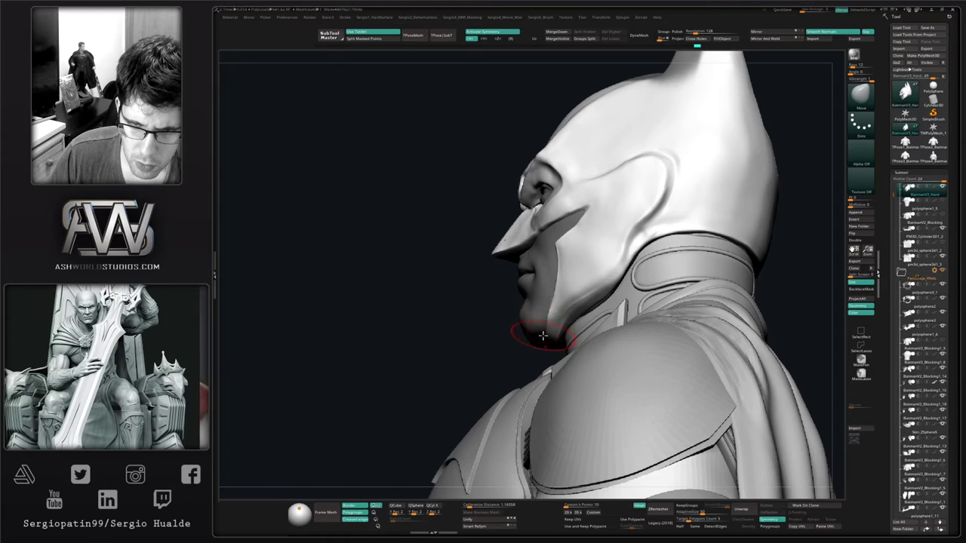
Pull the cowl's lower edge into shape along the jaw and under the chin with the Move brush
{"action": "right_click_drag", "start_coordinate": [533, 332], "coordinate": [582, 330]}
{"action": "left_click_drag", "start_coordinate": [571, 301], "coordinate": [576, 294]}
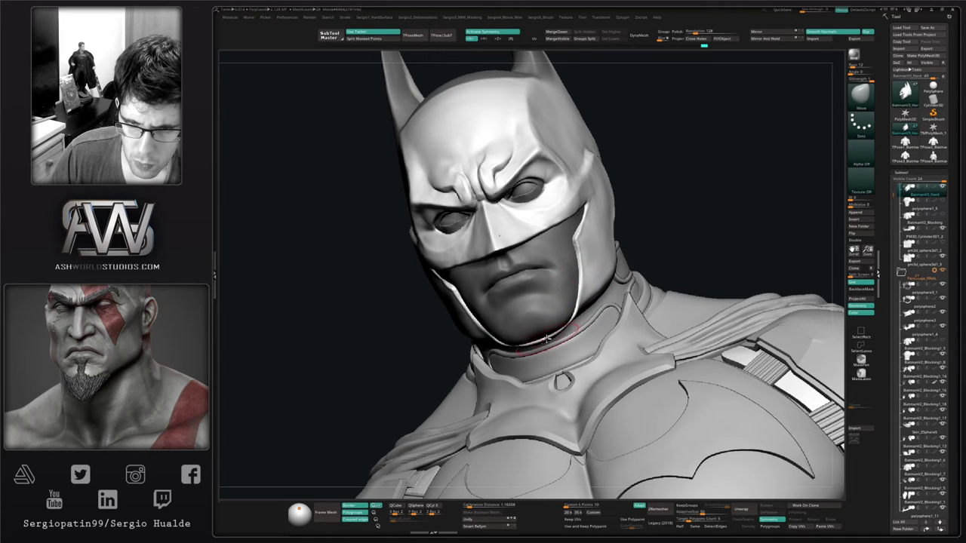
{"action": "mouse_move", "coordinate": [569, 323]}
{"action": "right_mouse_down"}
{"action": "mouse_move", "coordinate": [544, 328]}
{"action": "mouse_move", "coordinate": [560, 334]}
{"action": "mouse_move", "coordinate": [550, 303]}
{"action": "mouse_move", "coordinate": [571, 300]}
{"action": "mouse_move", "coordinate": [585, 278]}
{"action": "mouse_move", "coordinate": [566, 325]}
{"action": "right_mouse_up"}
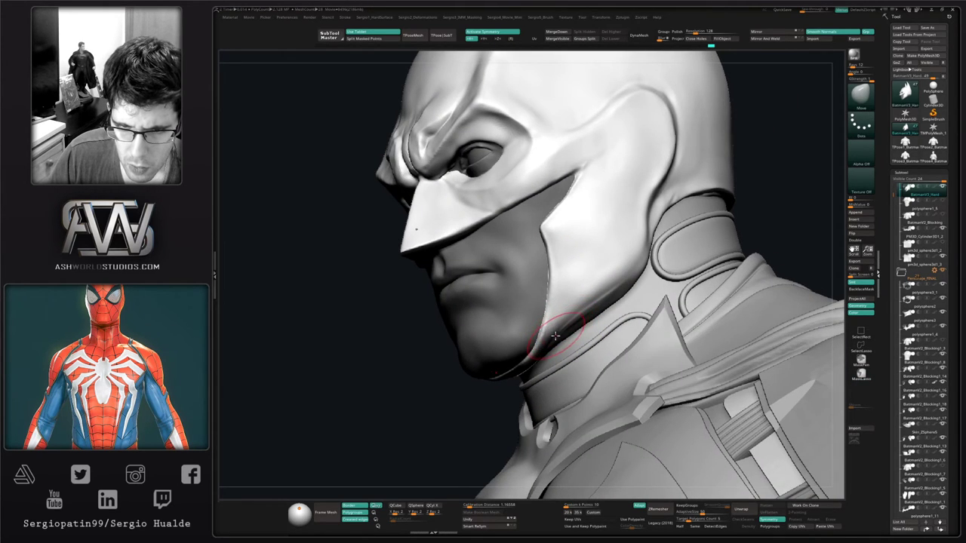
Isolate the cowl and build up its jawline with the Clay brush
{"action": "key", "text": "b"}
{"action": "key", "text": "c"}
{"action": "key", "text": "l"}
{"action": "right_click_drag", "start_coordinate": [565, 334], "coordinate": [578, 313]}
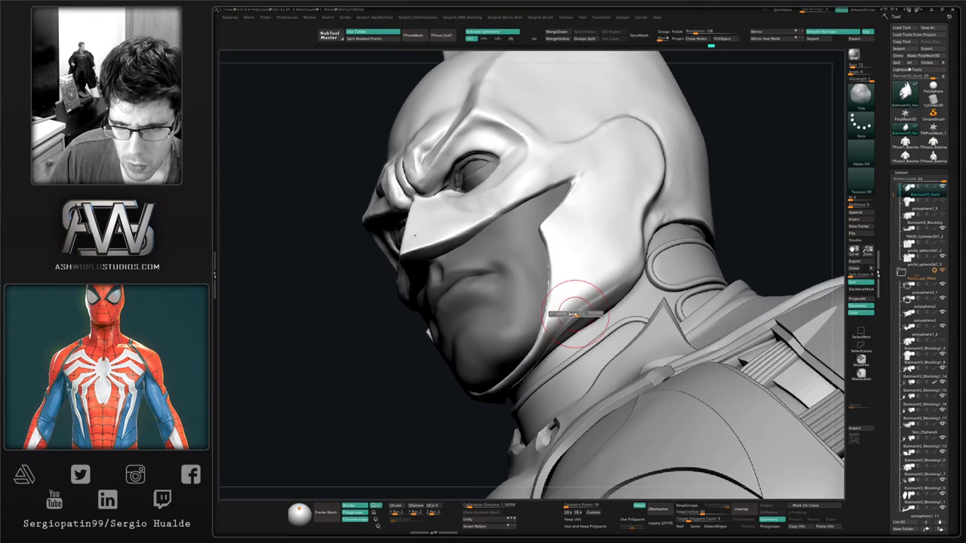
{"action": "left_click", "coordinate": [573, 319], "text": "ctrl+shift"}
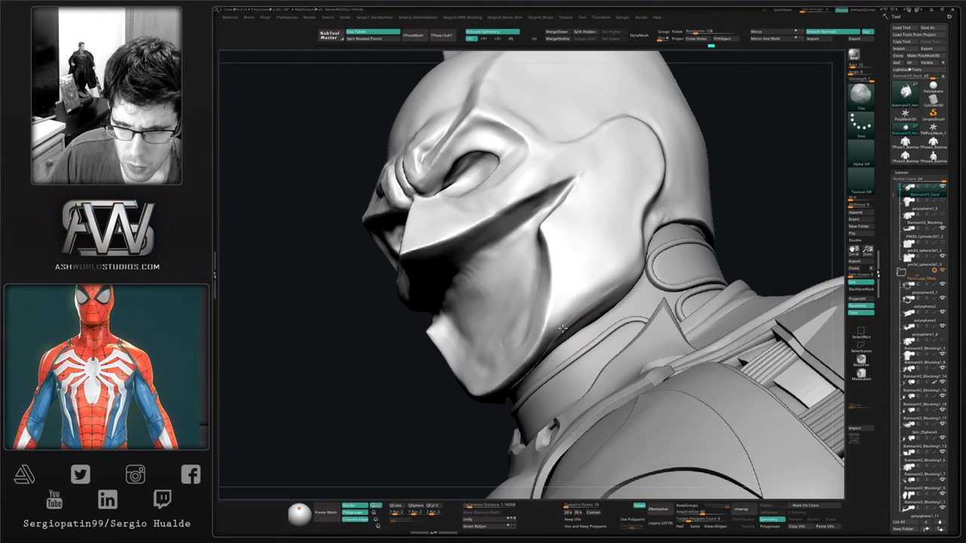
{"action": "left_click_drag", "start_coordinate": [544, 348], "coordinate": [608, 289]}
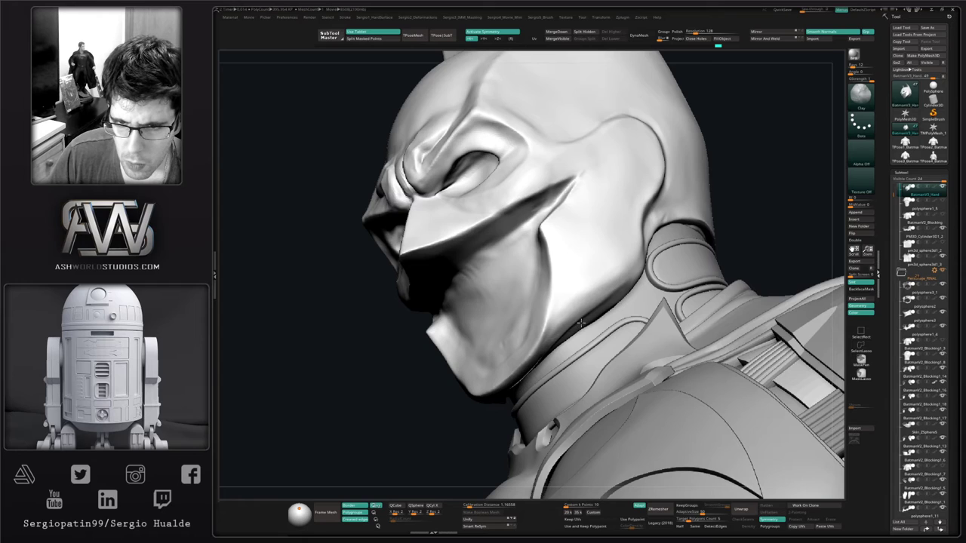
Flatten the cowl's lower jaw edge near the neck with the TrimDynamic brush
{"action": "key", "text": "b"}
{"action": "key", "text": "t"}
{"action": "key", "text": "d"}
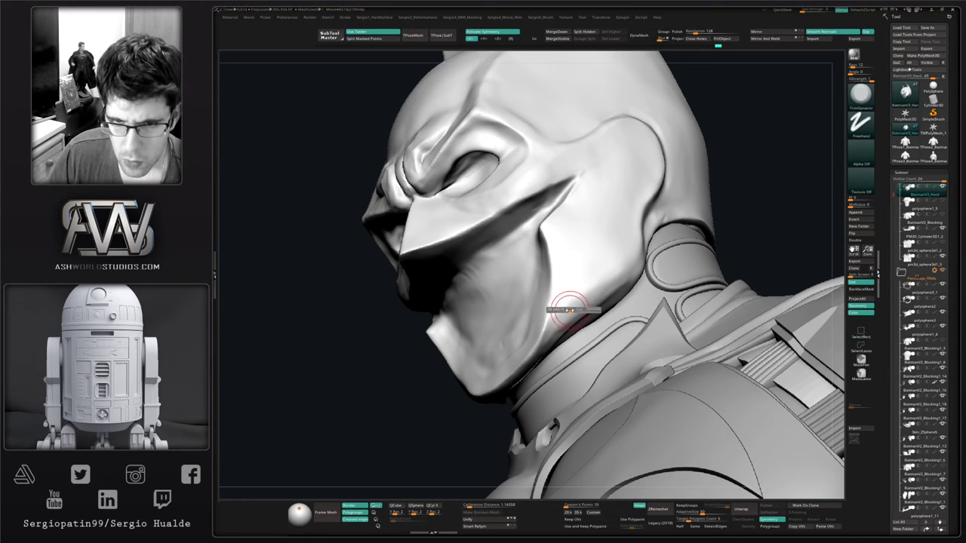
{"action": "mouse_move", "coordinate": [576, 298]}
{"action": "left_mouse_down"}
{"action": "mouse_move", "coordinate": [566, 302]}
{"action": "mouse_move", "coordinate": [606, 277]}
{"action": "mouse_move", "coordinate": [585, 309]}
{"action": "left_mouse_up"}
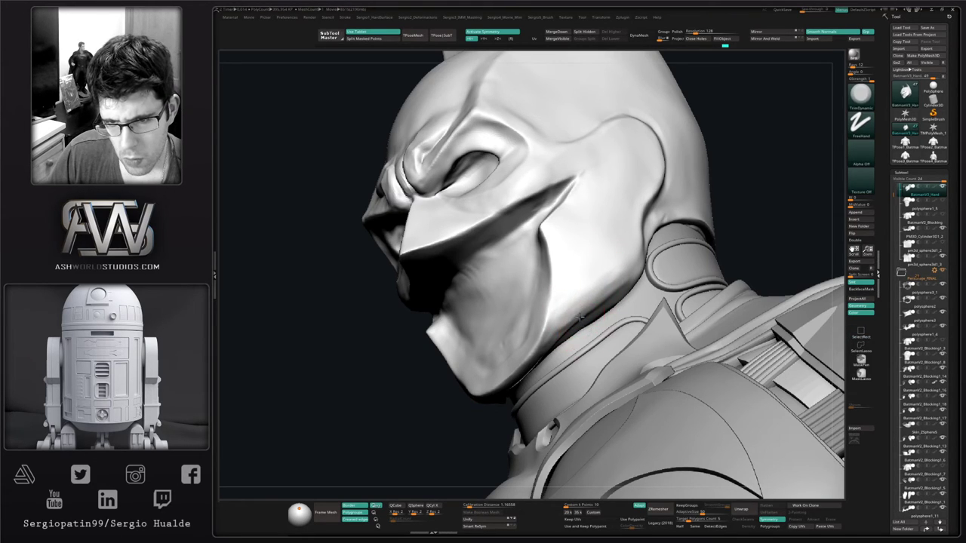
{"action": "right_click_drag", "start_coordinate": [585, 309], "coordinate": [617, 296]}
Isolate the cowl, refine its jaw edge from below with the TrimDynamic brush, and restore the full bust
{"action": "key", "text": "alt+s"}
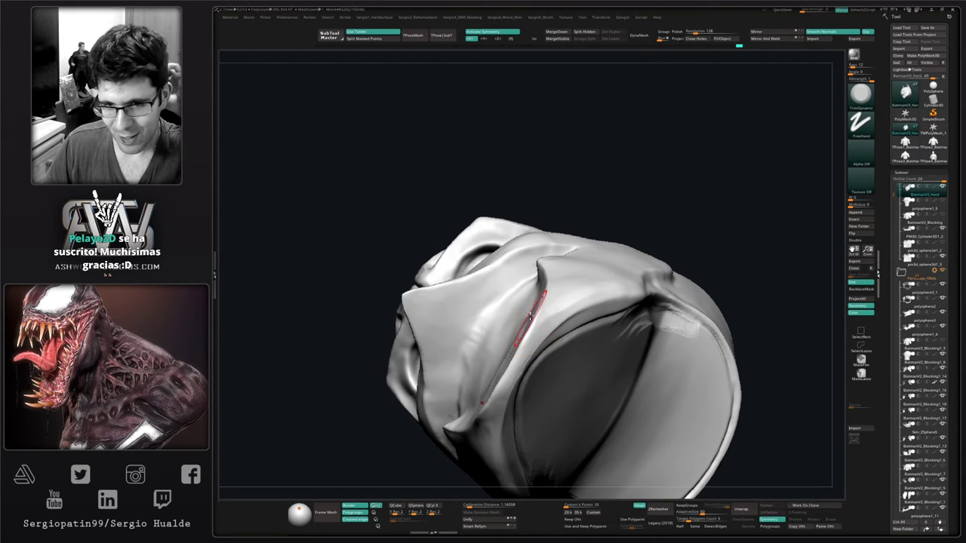
{"action": "right_click_drag", "start_coordinate": [531, 311], "coordinate": [537, 361]}
{"action": "mouse_move", "coordinate": [537, 361]}
{"action": "right_mouse_down"}
{"action": "mouse_move", "coordinate": [569, 349]}
{"action": "mouse_move", "coordinate": [576, 360]}
{"action": "mouse_move", "coordinate": [597, 334]}
{"action": "mouse_move", "coordinate": [571, 330]}
{"action": "mouse_move", "coordinate": [593, 324]}
{"action": "right_mouse_up"}
{"action": "left_click", "coordinate": [576, 359], "text": "ctrl+shift"}
{"action": "key", "text": "alt+shift+s"}
{"action": "mouse_move", "coordinate": [562, 275]}
{"action": "right_mouse_down", "text": "ctrl"}
{"action": "mouse_move", "coordinate": [547, 304]}
{"action": "mouse_move", "coordinate": [534, 293]}
{"action": "right_mouse_up", "text": "ctrl"}
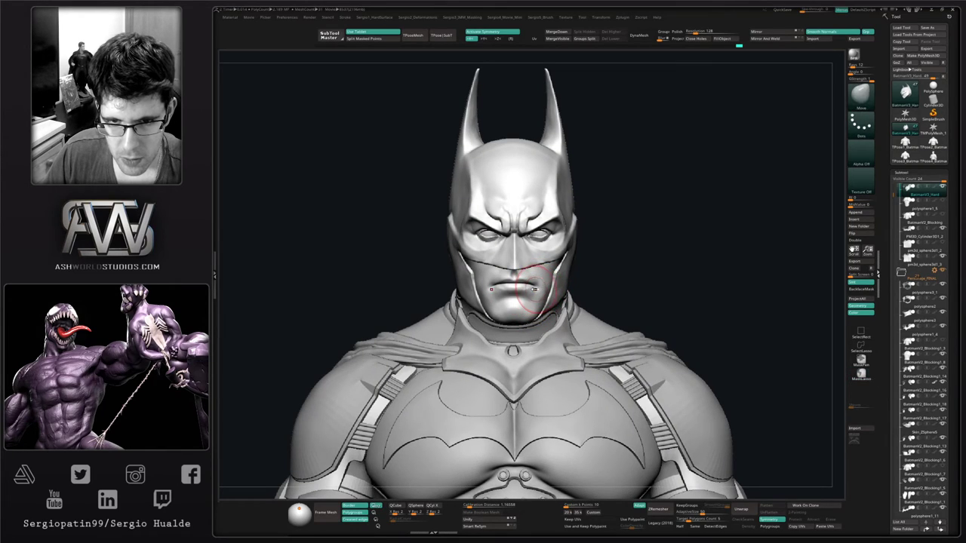
Adjust the lower cheeks and jaw beside the mouth with the Move brush, judging them from several angles
{"action": "left_click_drag", "start_coordinate": [539, 289], "coordinate": [536, 288]}
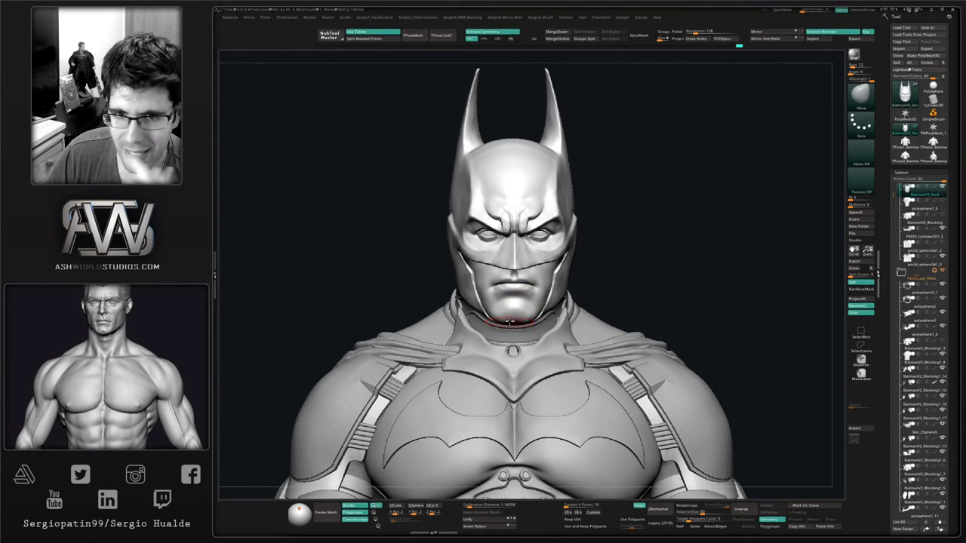
{"action": "right_click_drag", "start_coordinate": [527, 330], "coordinate": [521, 330]}
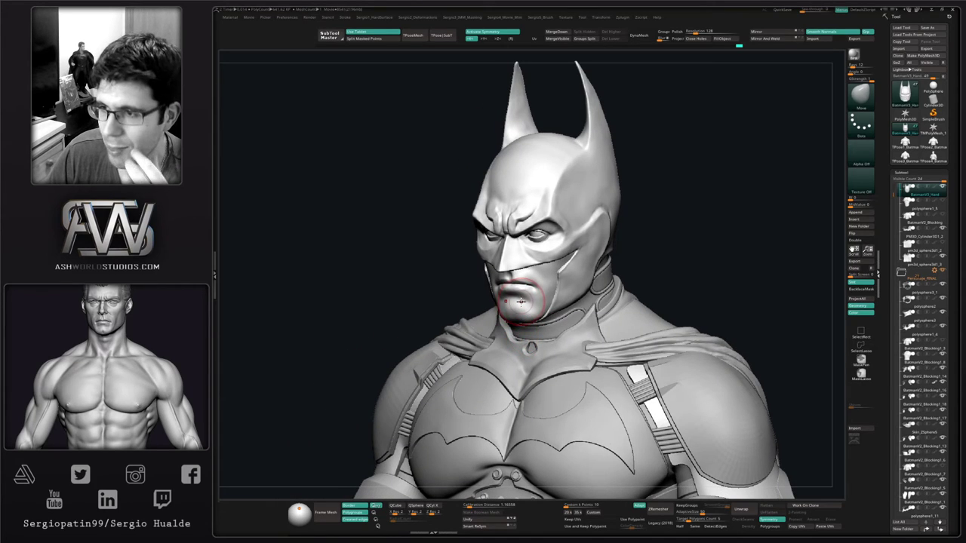
{"action": "right_click_drag", "start_coordinate": [526, 297], "coordinate": [540, 296]}
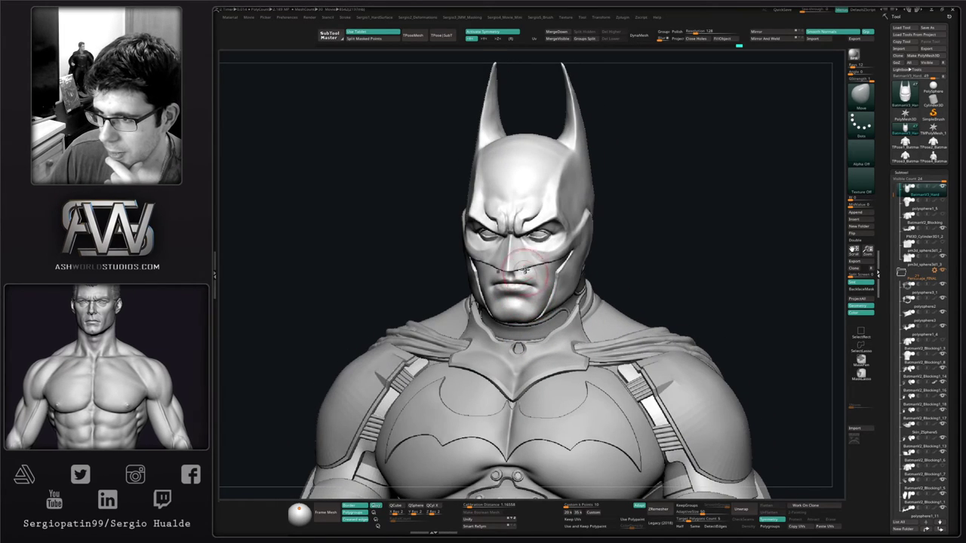
{"action": "left_click_drag", "start_coordinate": [545, 295], "coordinate": [542, 299]}
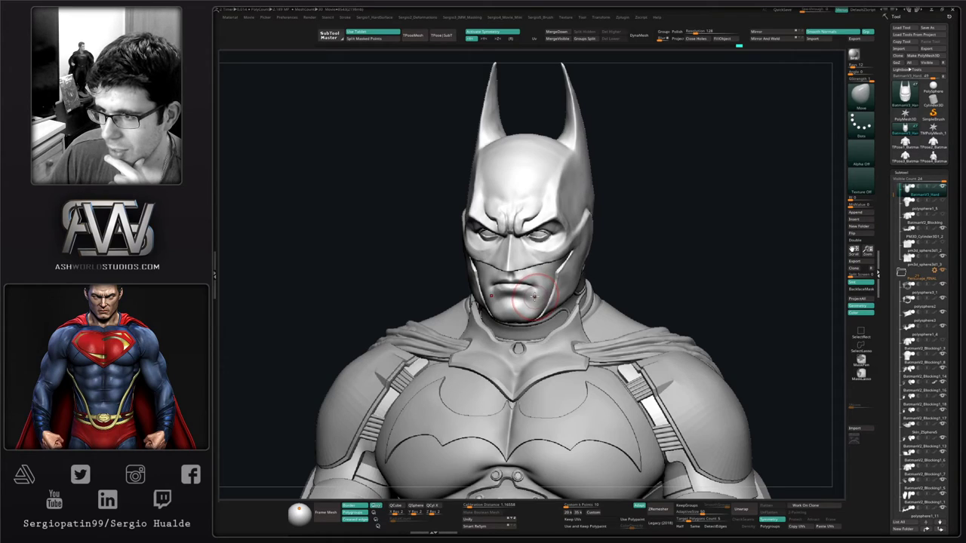
{"action": "mouse_move", "coordinate": [541, 296]}
{"action": "right_mouse_down"}
{"action": "mouse_move", "coordinate": [551, 292]}
{"action": "mouse_move", "coordinate": [535, 308]}
{"action": "right_mouse_up"}
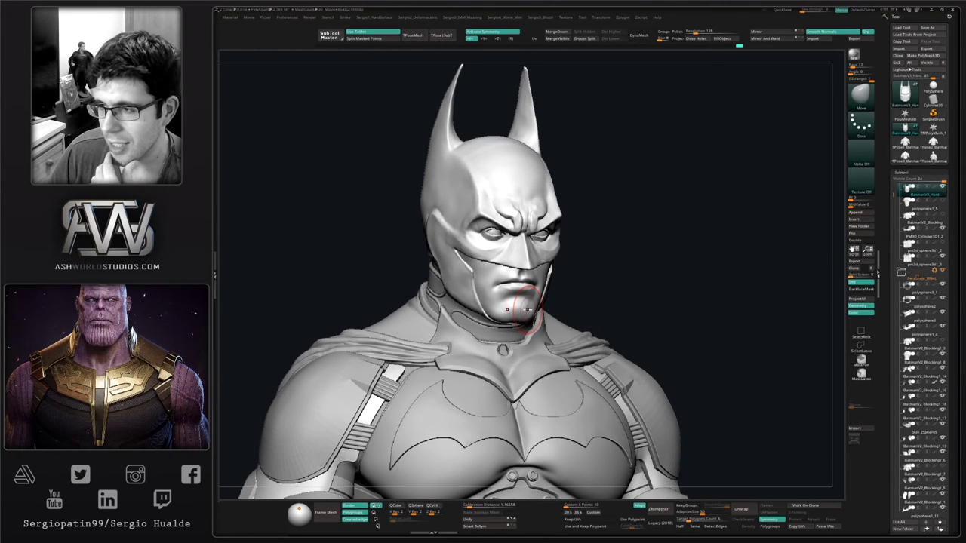
{"action": "left_click_drag", "start_coordinate": [621, 251], "coordinate": [592, 262]}
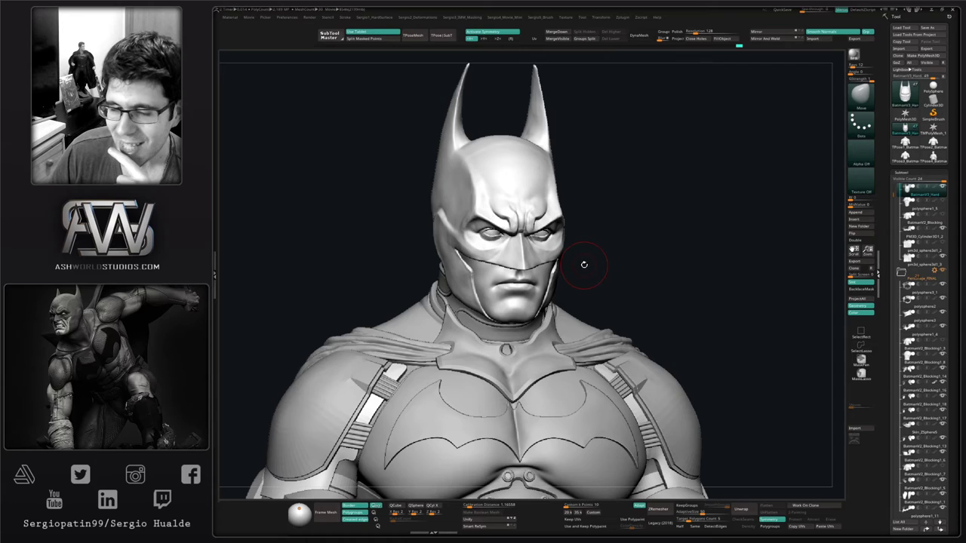
{"action": "mouse_move", "coordinate": [564, 309]}
{"action": "right_mouse_down", "text": "ctrl"}
{"action": "mouse_move", "coordinate": [556, 332]}
{"action": "mouse_move", "coordinate": [541, 338]}
{"action": "mouse_move", "coordinate": [534, 281]}
{"action": "mouse_move", "coordinate": [553, 312]}
{"action": "right_mouse_up", "text": "ctrl"}
Select the cape and adjust its lower hem from the front and back with the Move brush
{"action": "right_click_drag", "start_coordinate": [571, 442], "coordinate": [547, 336], "text": "alt"}
{"action": "left_click", "coordinate": [608, 415], "text": "alt"}
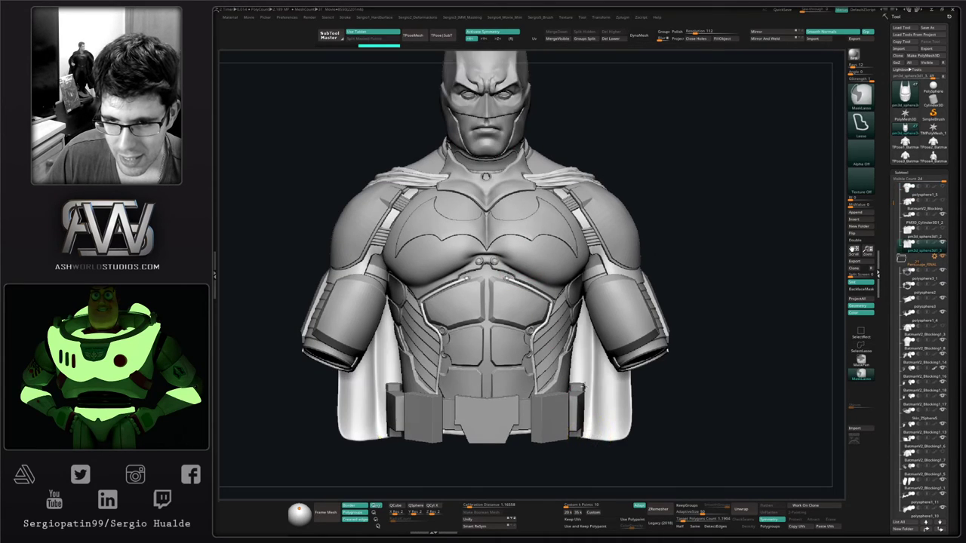
{"action": "mouse_move", "coordinate": [605, 429]}
{"action": "right_mouse_down", "text": "ctrl"}
{"action": "mouse_move", "coordinate": [613, 420]}
{"action": "mouse_move", "coordinate": [603, 440]}
{"action": "right_mouse_up", "text": "ctrl"}
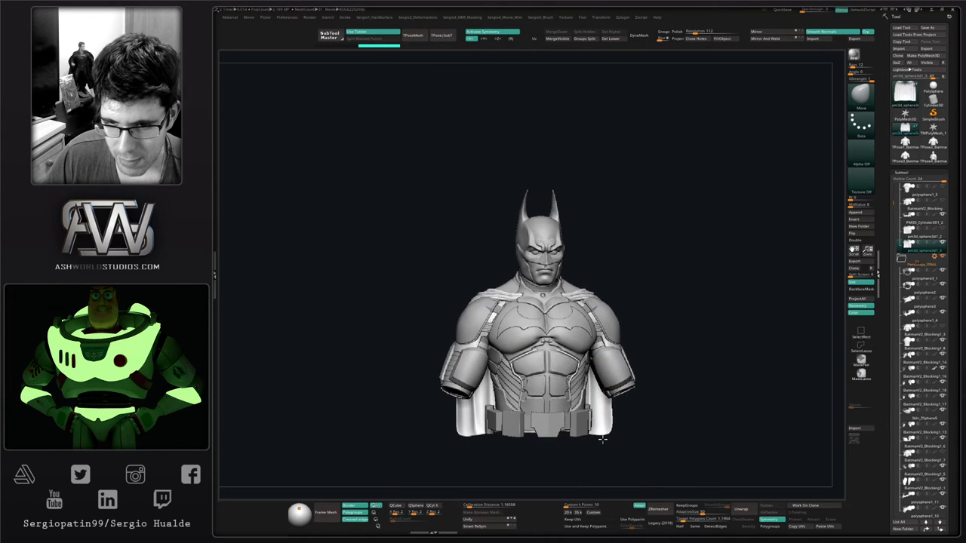
{"action": "left_click_drag", "start_coordinate": [602, 439], "coordinate": [606, 437]}
{"action": "right_click_drag", "start_coordinate": [609, 437], "coordinate": [634, 411]}
{"action": "left_click_drag", "start_coordinate": [637, 410], "coordinate": [642, 416]}
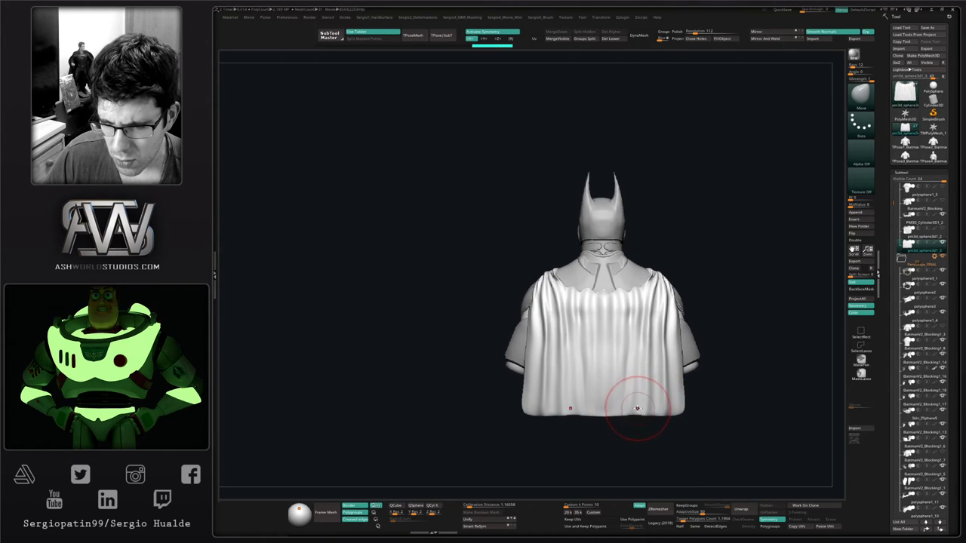
{"action": "mouse_move", "coordinate": [648, 416]}
{"action": "right_mouse_down", "text": "alt"}
{"action": "mouse_move", "coordinate": [585, 398]}
{"action": "mouse_move", "coordinate": [616, 393]}
{"action": "right_mouse_up", "text": "alt"}
{"action": "left_click_drag", "start_coordinate": [622, 398], "coordinate": [621, 395]}
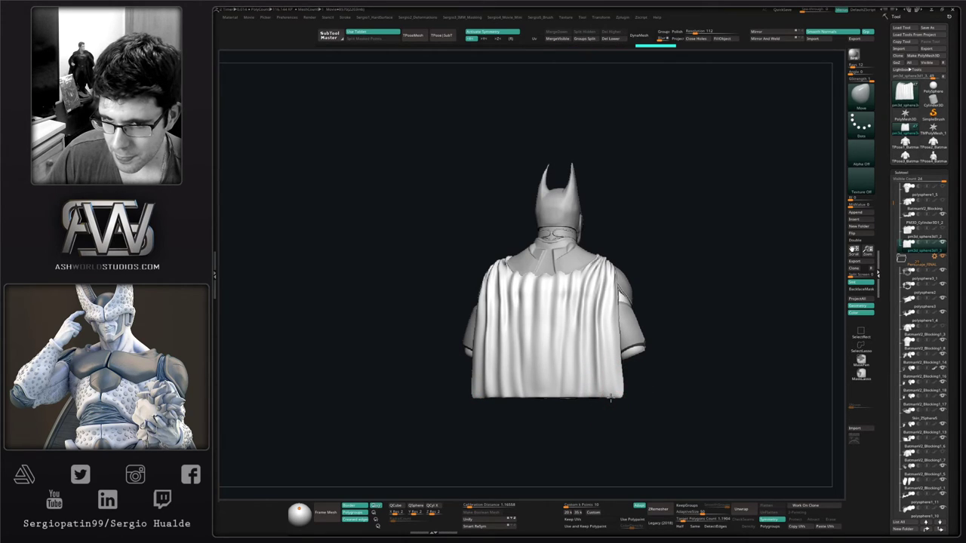
Reselect the head, reshape the lips with the Move brush and smooth the mouth area
{"action": "right_click_drag", "start_coordinate": [600, 369], "coordinate": [362, 369]}
{"action": "mouse_move", "coordinate": [553, 343]}
{"action": "right_mouse_down", "text": "alt"}
{"action": "mouse_move", "coordinate": [526, 307]}
{"action": "mouse_move", "coordinate": [555, 358]}
{"action": "right_mouse_up", "text": "alt"}
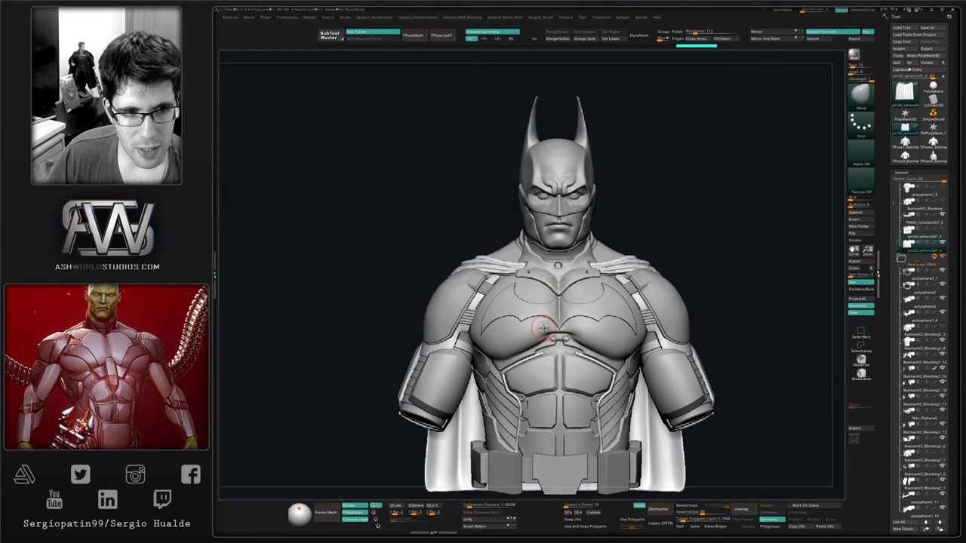
{"action": "right_click_drag", "start_coordinate": [547, 307], "coordinate": [537, 412], "text": "alt"}
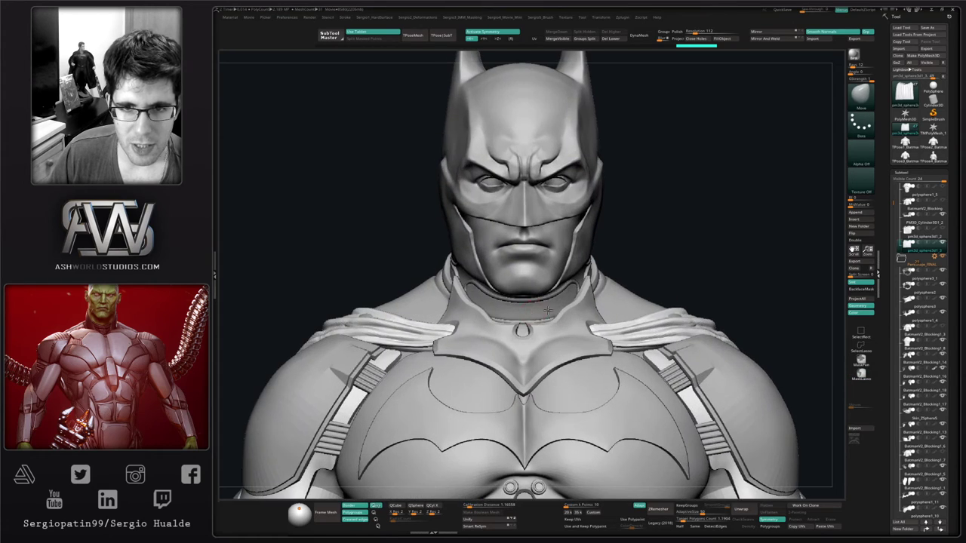
{"action": "right_click_drag", "start_coordinate": [491, 370], "coordinate": [535, 412]}
{"action": "right_click_drag", "start_coordinate": [531, 362], "coordinate": [560, 353]}
{"action": "left_click", "coordinate": [585, 304], "text": "alt"}
{"action": "key", "text": "s"}
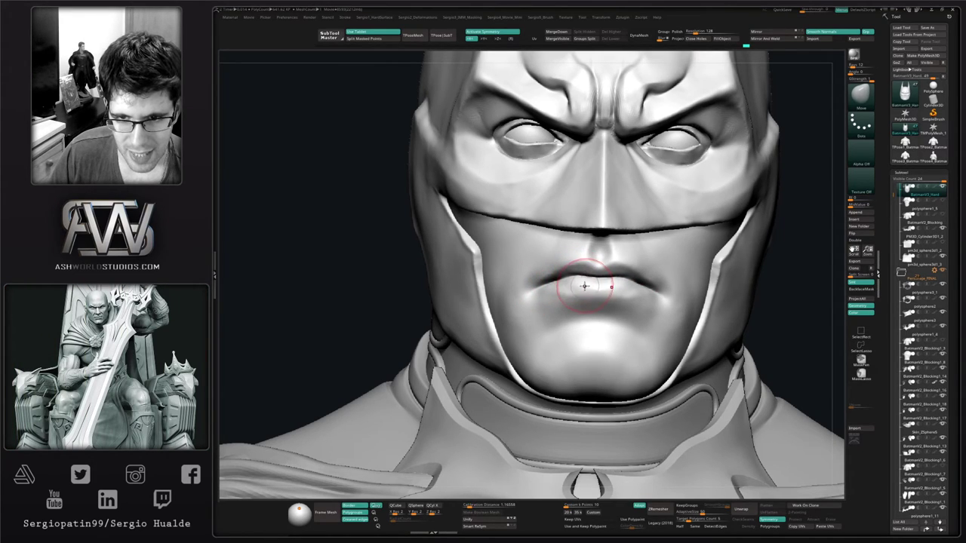
{"action": "mouse_move", "coordinate": [584, 286]}
{"action": "right_mouse_down"}
{"action": "mouse_move", "coordinate": [583, 310]}
{"action": "mouse_move", "coordinate": [582, 287]}
{"action": "mouse_move", "coordinate": [529, 286]}
{"action": "right_mouse_up"}
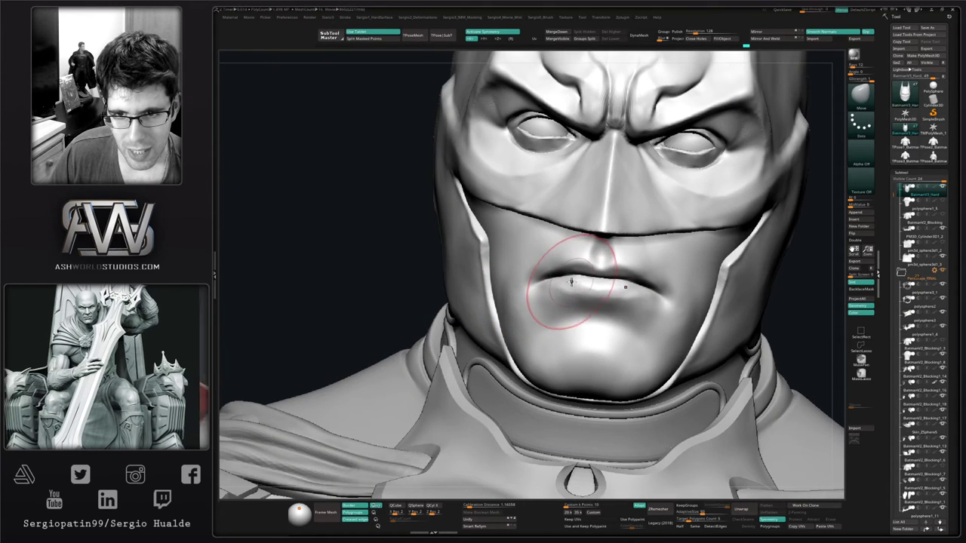
{"action": "left_click_drag", "start_coordinate": [567, 286], "coordinate": [575, 281]}
{"action": "right_click_drag", "start_coordinate": [576, 281], "coordinate": [576, 301], "text": "ctrl"}
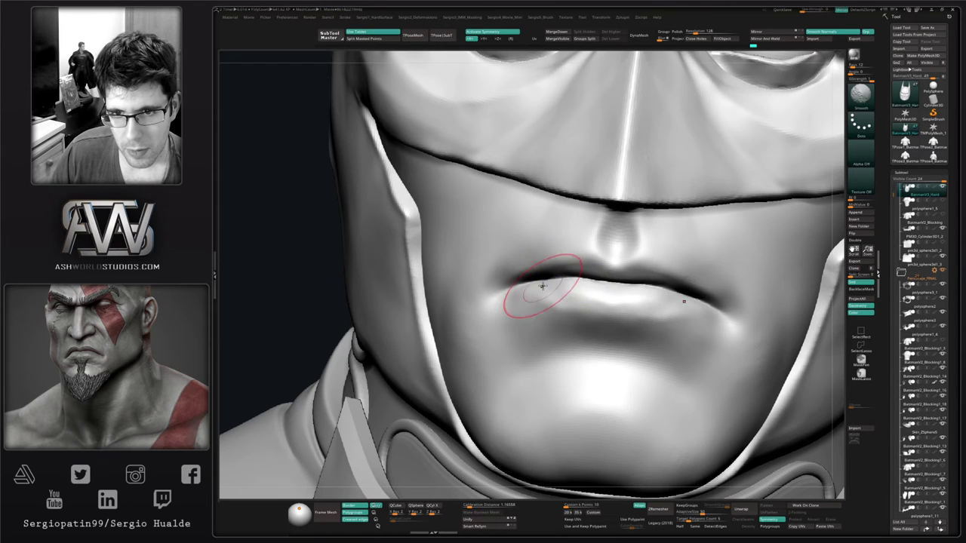
{"action": "right_click_drag", "start_coordinate": [543, 286], "coordinate": [580, 265], "text": "ctrl"}
Build up the area around the mouth with the Clay brush and smooth the center of the lips
{"action": "mouse_move", "coordinate": [588, 313]}
{"action": "right_mouse_down"}
{"action": "mouse_move", "coordinate": [641, 321]}
{"action": "mouse_move", "coordinate": [606, 314]}
{"action": "mouse_move", "coordinate": [638, 308]}
{"action": "mouse_move", "coordinate": [639, 317]}
{"action": "mouse_move", "coordinate": [581, 321]}
{"action": "right_mouse_up"}
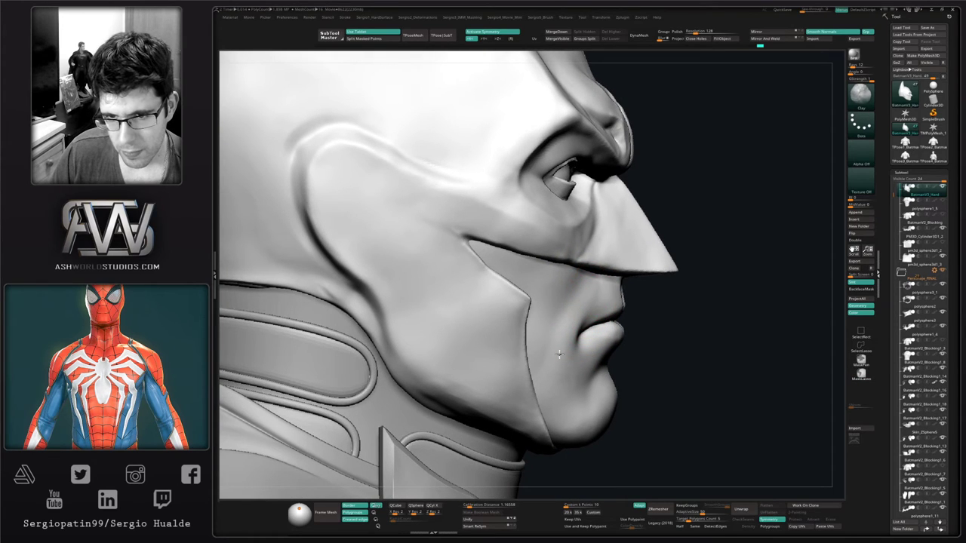
{"action": "right_click_drag", "start_coordinate": [571, 375], "coordinate": [584, 353], "text": "ctrl"}
{"action": "right_click_drag", "start_coordinate": [584, 353], "coordinate": [562, 315]}
{"action": "key", "text": "alt+s"}
{"action": "key", "text": "alt+s"}
{"action": "mouse_move", "coordinate": [562, 315]}
{"action": "right_mouse_down"}
{"action": "mouse_move", "coordinate": [578, 316]}
{"action": "mouse_move", "coordinate": [564, 315]}
{"action": "right_mouse_up"}
{"action": "right_click_drag", "start_coordinate": [564, 316], "coordinate": [562, 335], "text": "ctrl"}
{"action": "right_click_drag", "start_coordinate": [553, 293], "coordinate": [551, 312], "text": "ctrl"}
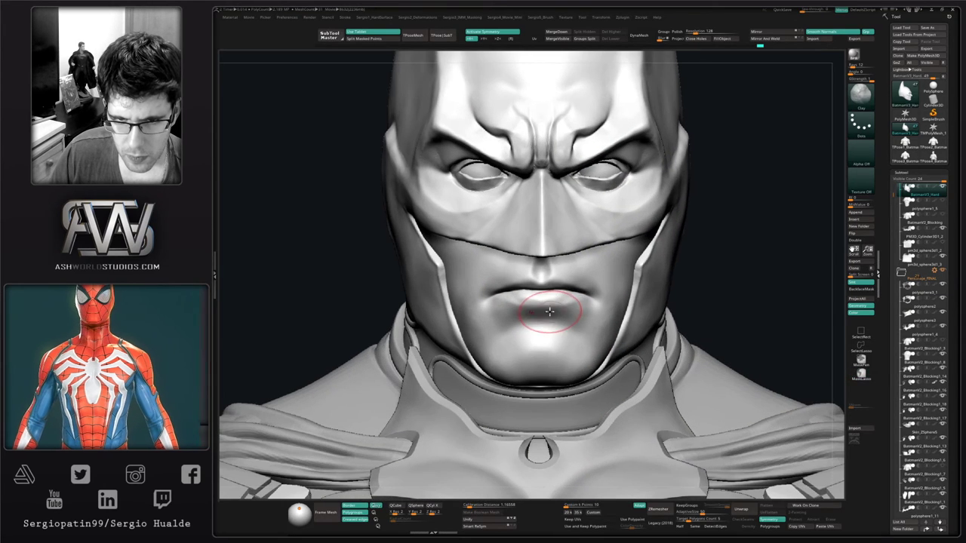
{"action": "left_click_drag", "start_coordinate": [553, 290], "coordinate": [541, 290], "text": "shift"}
Refine the upper lip's form with the Standard and Clay brushes, smoothing toward the mouth corners
{"action": "right_click_drag", "start_coordinate": [537, 285], "coordinate": [534, 304], "text": "ctrl"}
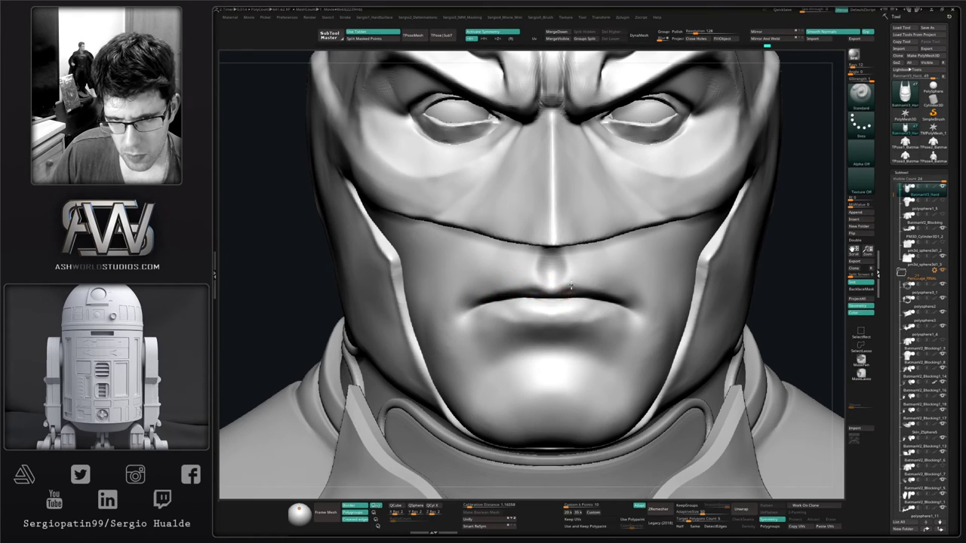
{"action": "right_click_drag", "start_coordinate": [570, 296], "coordinate": [533, 309]}
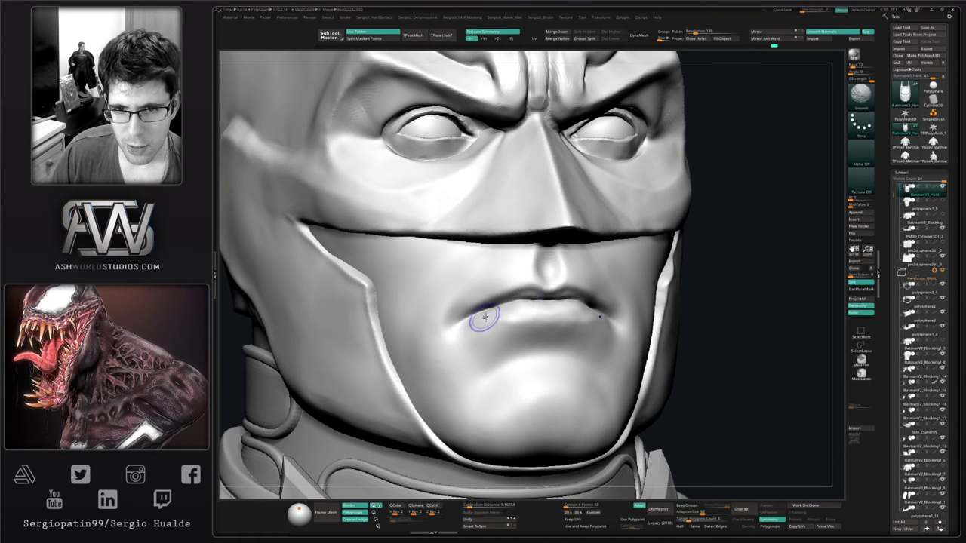
{"action": "right_click_drag", "start_coordinate": [545, 280], "coordinate": [556, 302], "text": "ctrl"}
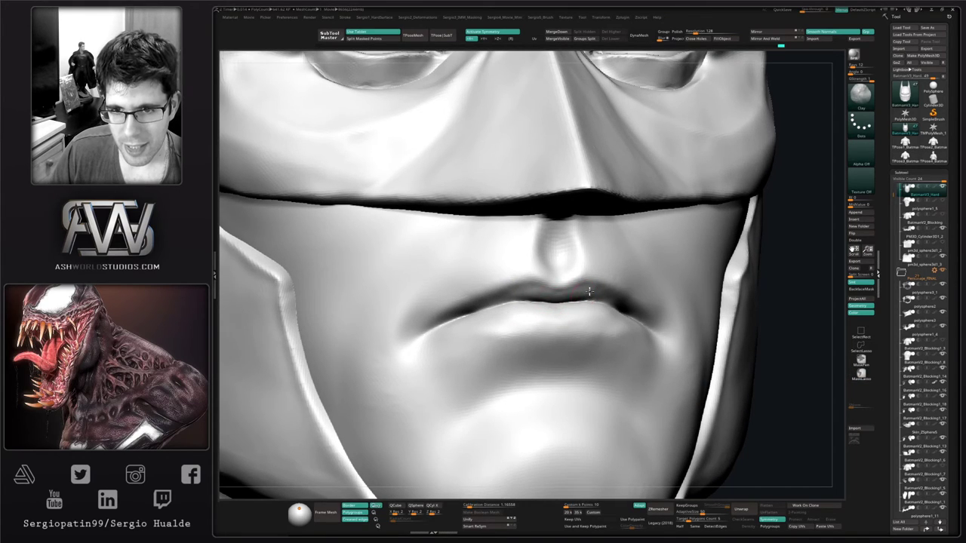
Sharpen the line between the lips with the DamStandard brush and smooth the lower lip beneath it
{"action": "mouse_move", "coordinate": [545, 318]}
{"action": "right_mouse_down"}
{"action": "mouse_move", "coordinate": [565, 319]}
{"action": "mouse_move", "coordinate": [534, 302]}
{"action": "right_mouse_up"}
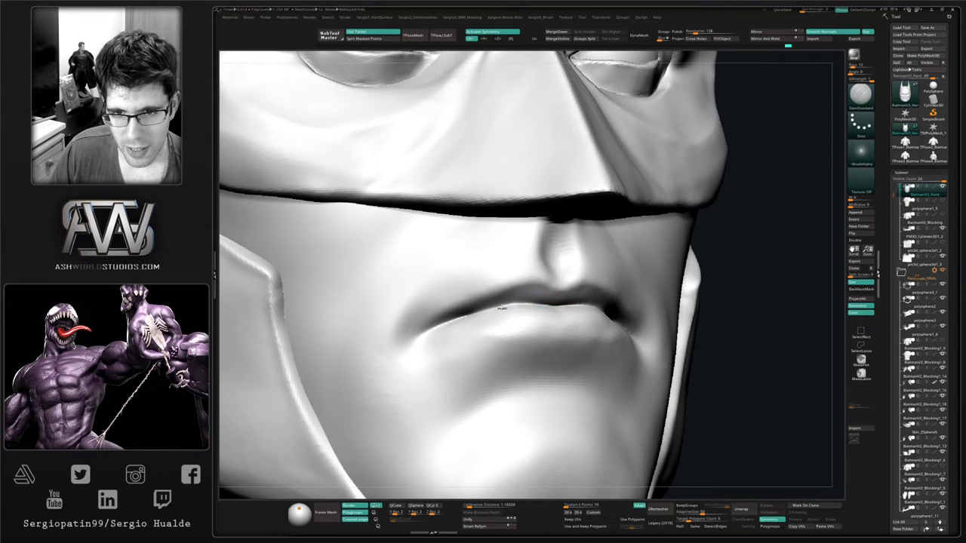
{"action": "key", "text": "space"}
{"action": "left_click_drag", "start_coordinate": [494, 337], "coordinate": [498, 337]}
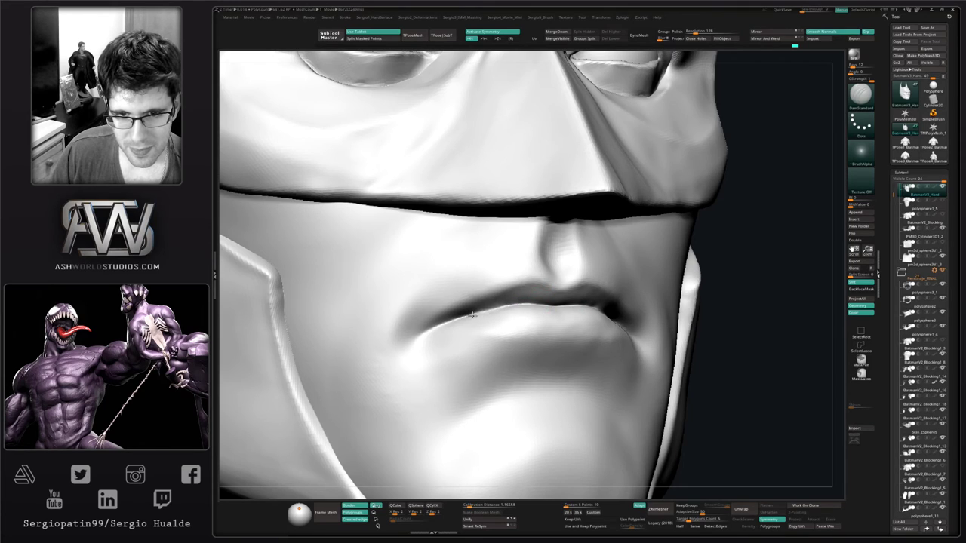
{"action": "right_click_drag", "start_coordinate": [550, 303], "coordinate": [513, 321]}
{"action": "left_click_drag", "start_coordinate": [537, 321], "coordinate": [491, 319], "text": "shift"}
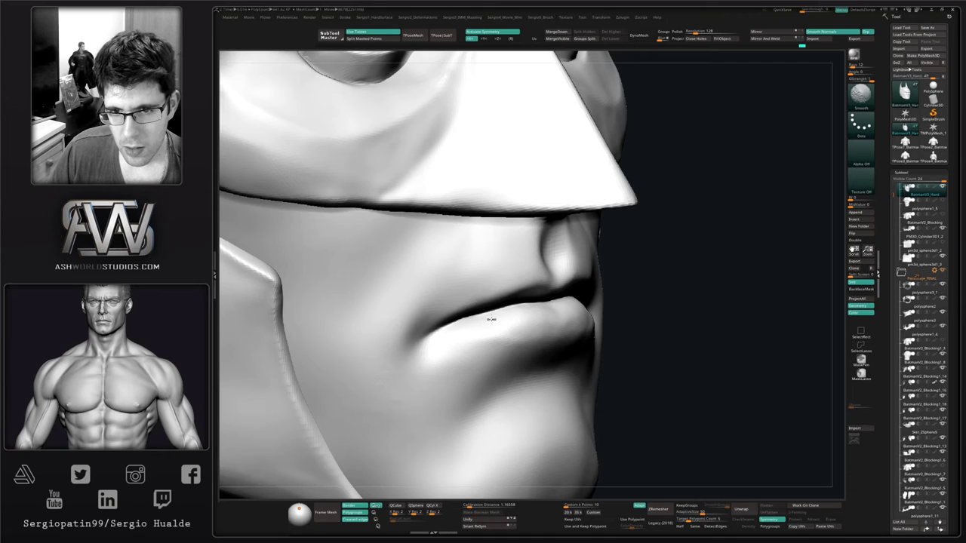
Mask the lower lip, chin and lower cheek, inverting and softening the mask so the upper face stays editable
{"action": "right_click_drag", "start_coordinate": [557, 345], "coordinate": [530, 219], "text": "ctrl"}
{"action": "right_click_drag", "start_coordinate": [541, 379], "coordinate": [542, 302], "text": "ctrl"}
{"action": "right_click_drag", "start_coordinate": [548, 363], "coordinate": [494, 400]}
{"action": "right_click_drag", "start_coordinate": [507, 330], "coordinate": [515, 360]}
{"action": "key", "text": "w"}
{"action": "left_click", "coordinate": [523, 375], "text": "ctrl"}
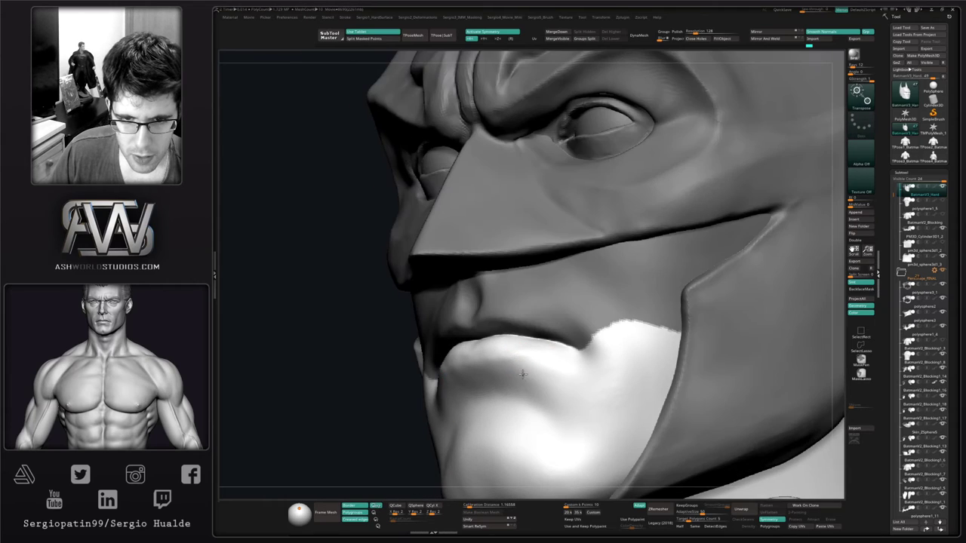
{"action": "left_click", "coordinate": [390, 373], "text": "ctrl"}
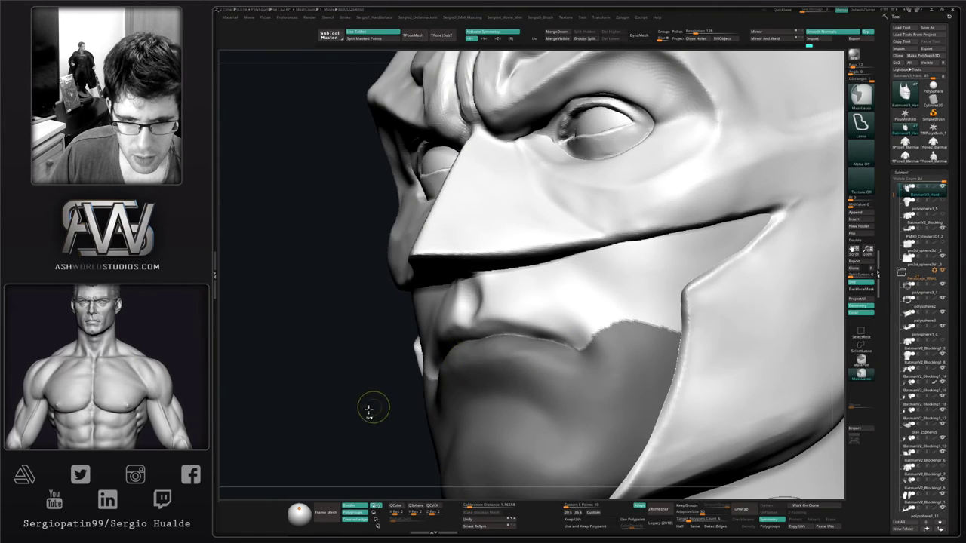
{"action": "left_click", "coordinate": [369, 409], "text": "ctrl"}
{"action": "left_click", "coordinate": [457, 380], "text": "ctrl"}
{"action": "left_click", "coordinate": [387, 408], "text": "ctrl"}
Rework the upper lip above the masked lower lip with the Move and Clay brushes
{"action": "mouse_move", "coordinate": [494, 358]}
{"action": "right_mouse_down"}
{"action": "mouse_move", "coordinate": [473, 356]}
{"action": "mouse_move", "coordinate": [481, 354]}
{"action": "right_mouse_up"}
{"action": "key", "text": "b"}
{"action": "key", "text": "m"}
{"action": "key", "text": "v"}
{"action": "key", "text": "s"}
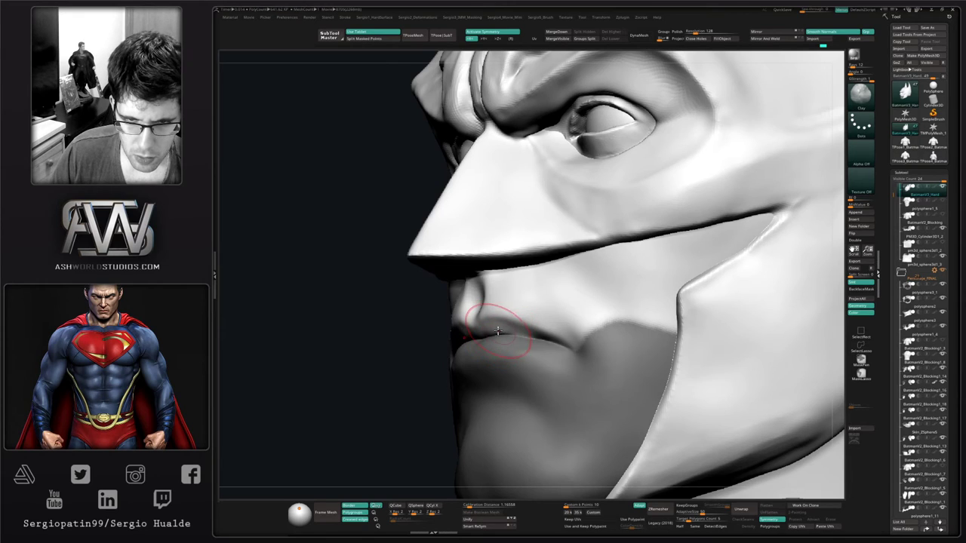
{"action": "key", "text": "ctrl+z"}
{"action": "left_click_drag", "start_coordinate": [482, 330], "coordinate": [508, 330]}
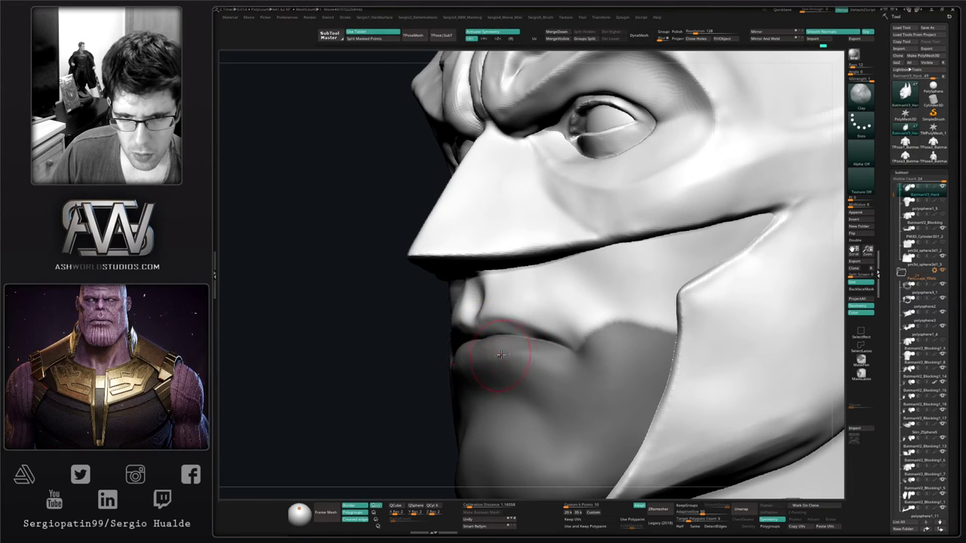
Deepen the line between the lips with the DamStandard brush, clear the mask and smooth the mouth corner
{"action": "mouse_move", "coordinate": [501, 354]}
{"action": "right_mouse_down"}
{"action": "mouse_move", "coordinate": [508, 340]}
{"action": "mouse_move", "coordinate": [574, 349]}
{"action": "right_mouse_up"}
{"action": "key", "text": "b"}
{"action": "key", "text": "d"}
{"action": "key", "text": "s"}
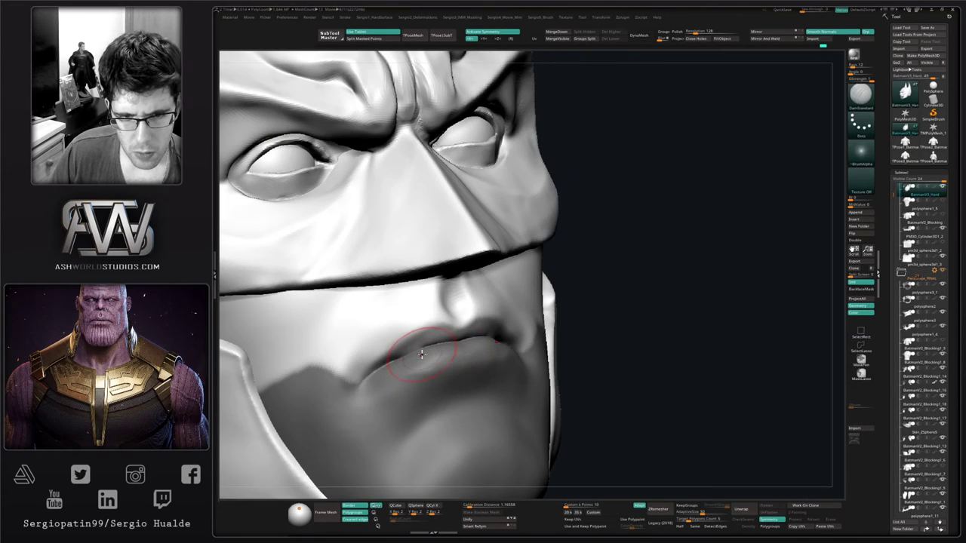
{"action": "key", "text": "ctrl+shift+a"}
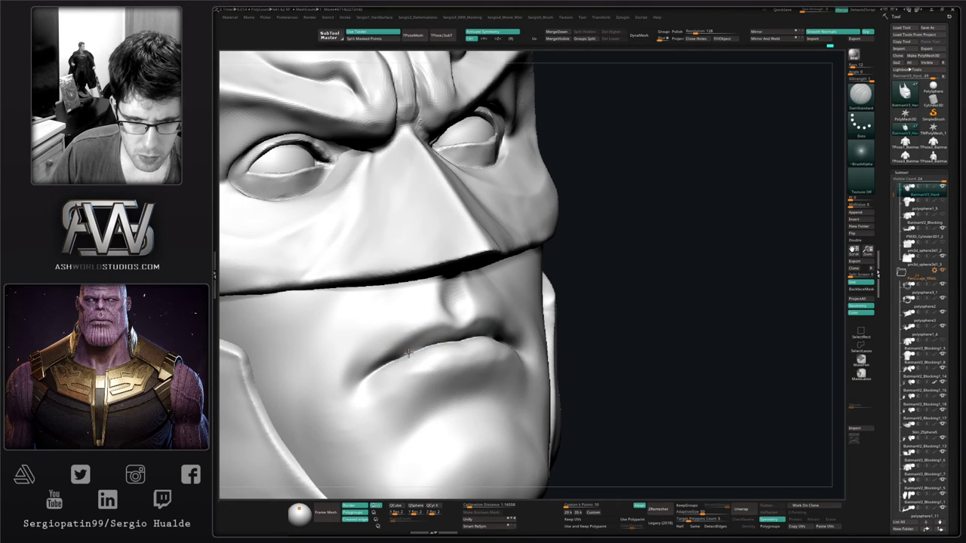
{"action": "left_click_drag", "start_coordinate": [433, 345], "coordinate": [408, 365], "text": "shift"}
{"action": "right_click_drag", "start_coordinate": [427, 363], "coordinate": [474, 362]}
Try to shift the lips with the Move brush and undo the stroke
{"action": "key", "text": "b"}
{"action": "key", "text": "m"}
{"action": "key", "text": "v"}
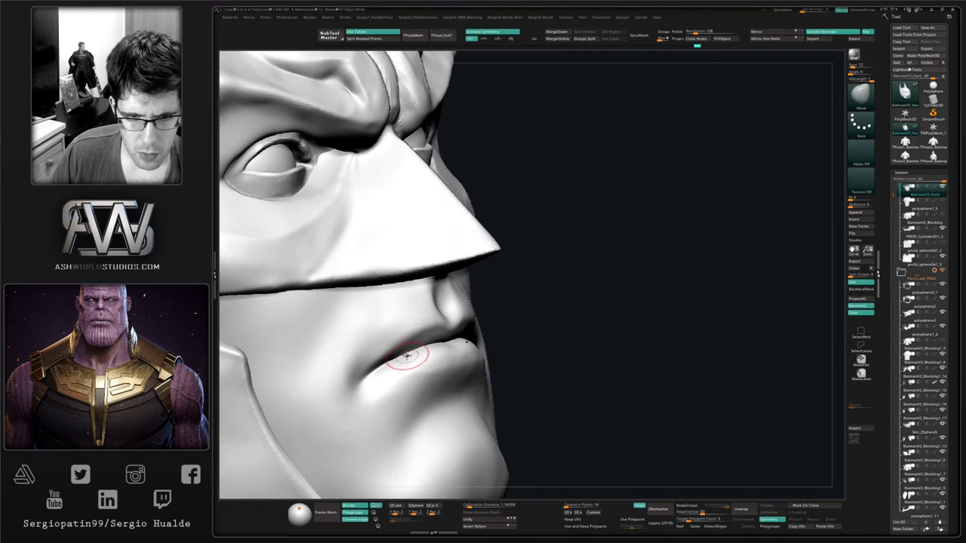
{"action": "mouse_move", "coordinate": [408, 353]}
{"action": "right_mouse_down", "text": "ctrl"}
{"action": "mouse_move", "coordinate": [418, 312]}
{"action": "mouse_move", "coordinate": [437, 401]}
{"action": "mouse_move", "coordinate": [431, 381]}
{"action": "mouse_move", "coordinate": [494, 325]}
{"action": "mouse_move", "coordinate": [496, 371]}
{"action": "right_mouse_up", "text": "ctrl"}
{"action": "right_click_drag", "start_coordinate": [490, 329], "coordinate": [442, 330]}
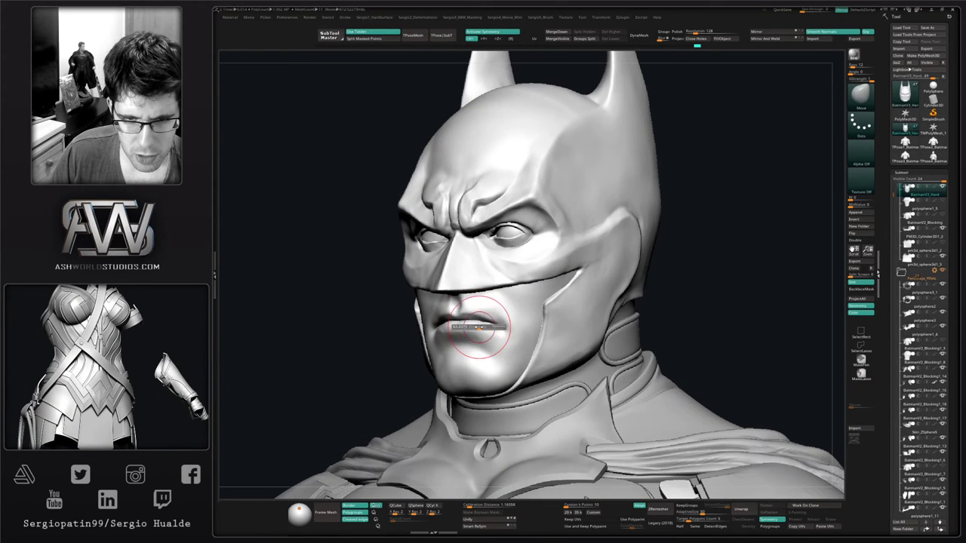
{"action": "left_click_drag", "start_coordinate": [475, 333], "coordinate": [479, 330]}
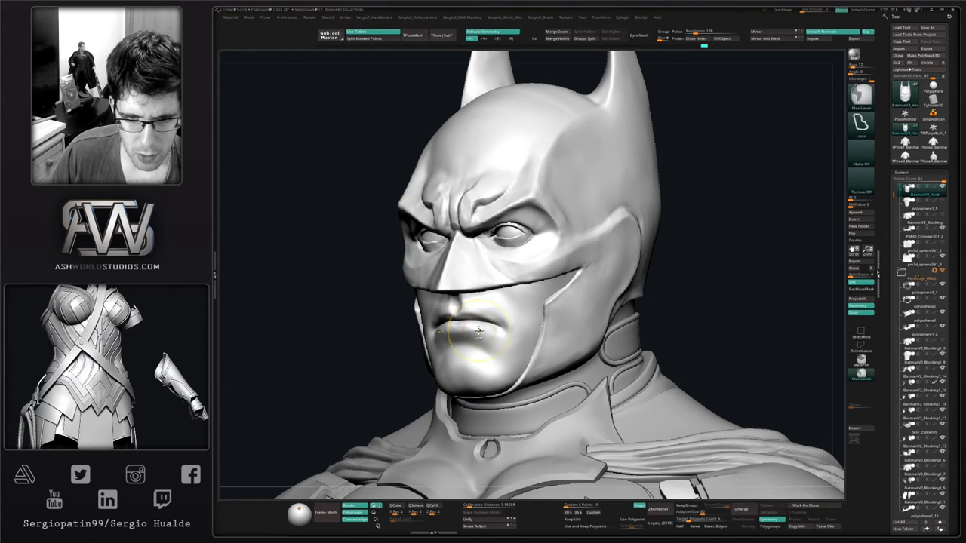
{"action": "key", "text": "ctrl+z"}
{"action": "right_click_drag", "start_coordinate": [472, 336], "coordinate": [510, 333]}
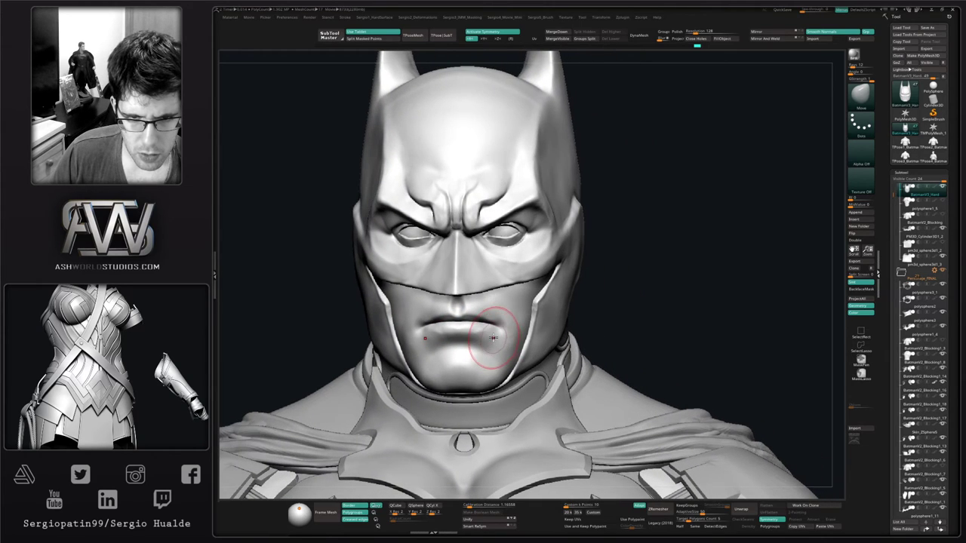
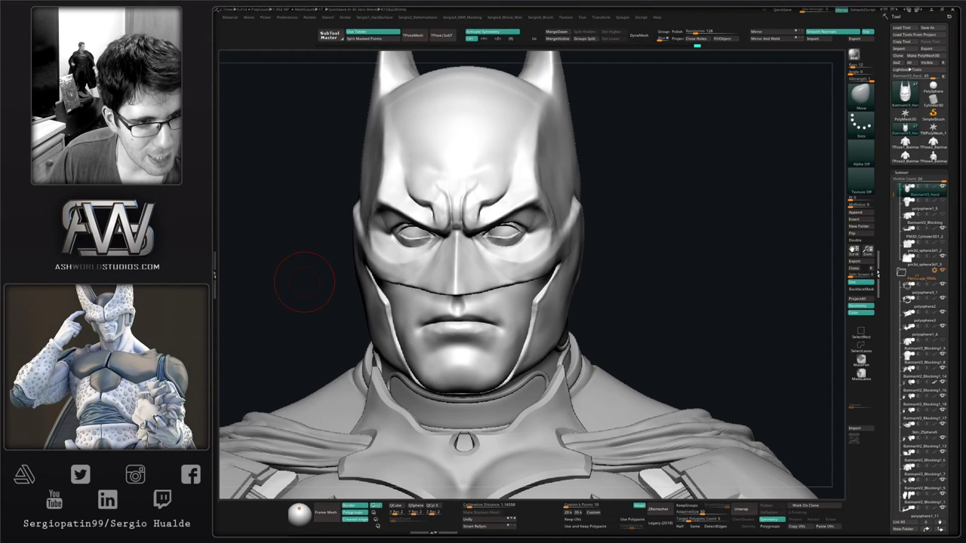
Mask everything except the upper lip and upper cheek area, inverting the mask to check its coverage
{"action": "left_click_drag", "start_coordinate": [780, 272], "coordinate": [822, 354]}
{"action": "mouse_move", "coordinate": [448, 335]}
{"action": "right_mouse_down", "text": "alt"}
{"action": "mouse_move", "coordinate": [475, 317]}
{"action": "mouse_move", "coordinate": [433, 320]}
{"action": "mouse_move", "coordinate": [450, 323]}
{"action": "right_mouse_up", "text": "alt"}
{"action": "key", "text": "w"}
{"action": "left_click", "coordinate": [450, 320], "text": "ctrl"}
{"action": "key", "text": "q"}
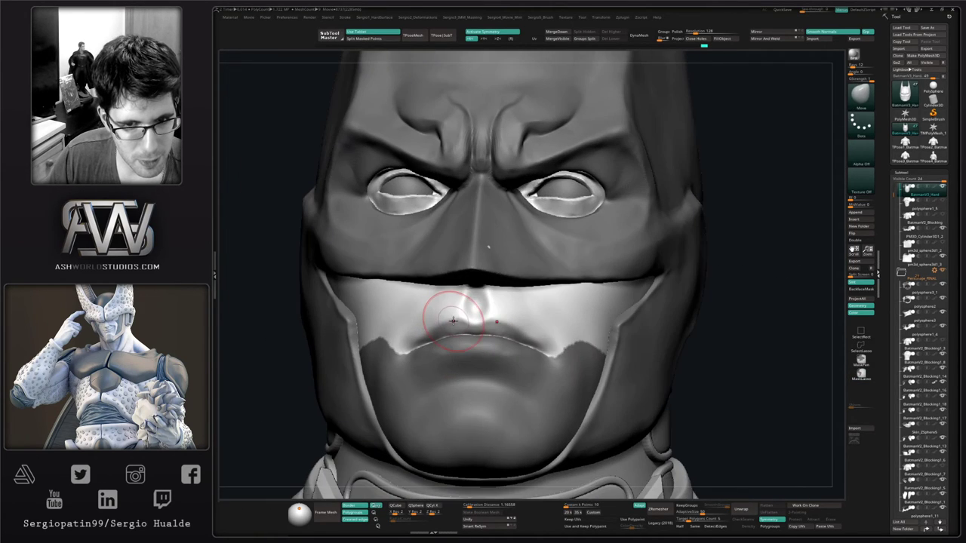
{"action": "left_click", "coordinate": [745, 334], "text": "ctrl"}
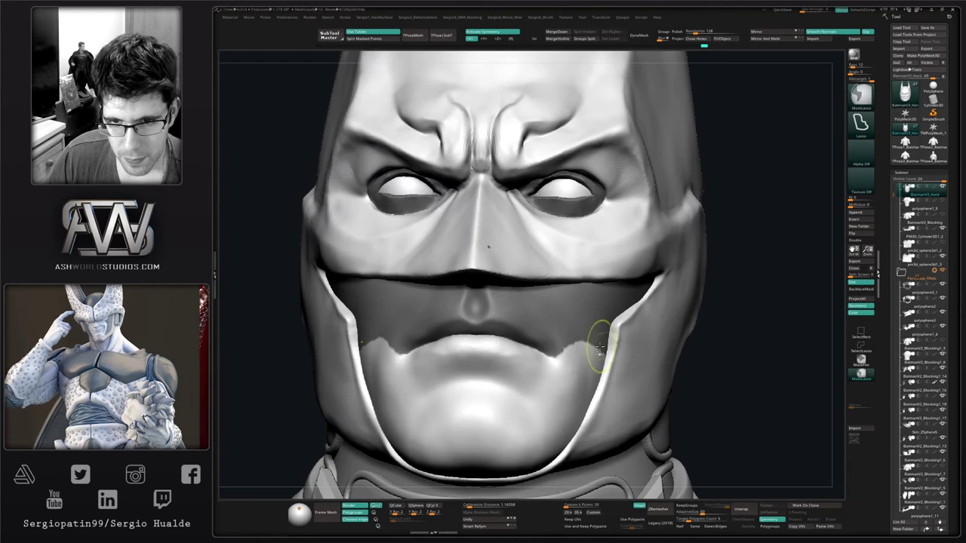
{"action": "left_click", "coordinate": [602, 345], "text": "ctrl"}
{"action": "left_click", "coordinate": [722, 340], "text": "ctrl"}
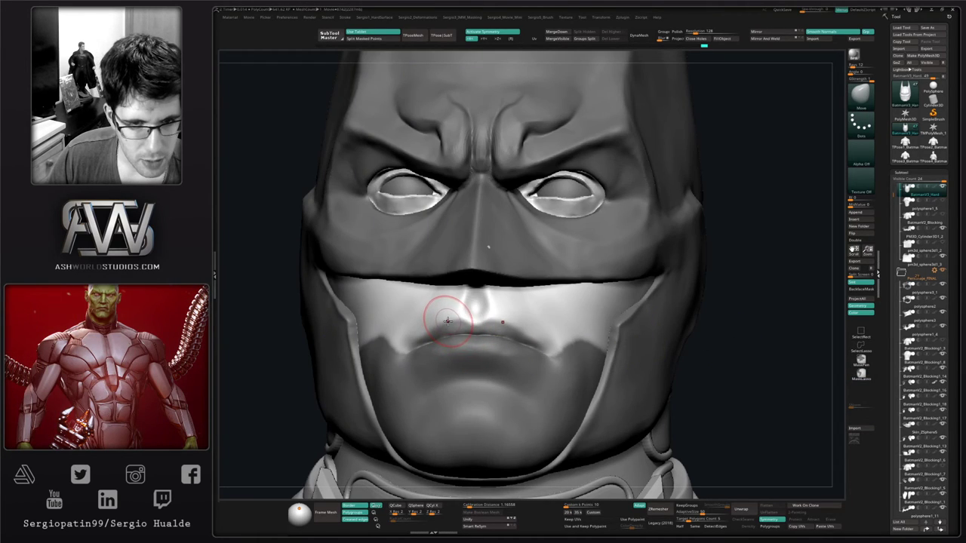
Reshape the unmasked upper lip and its corners with the Move brush and smooth the skin above them
{"action": "mouse_move", "coordinate": [446, 322]}
{"action": "left_mouse_down"}
{"action": "mouse_move", "coordinate": [449, 315]}
{"action": "mouse_move", "coordinate": [429, 321]}
{"action": "left_mouse_up"}
{"action": "right_click_drag", "start_coordinate": [431, 328], "coordinate": [436, 332]}
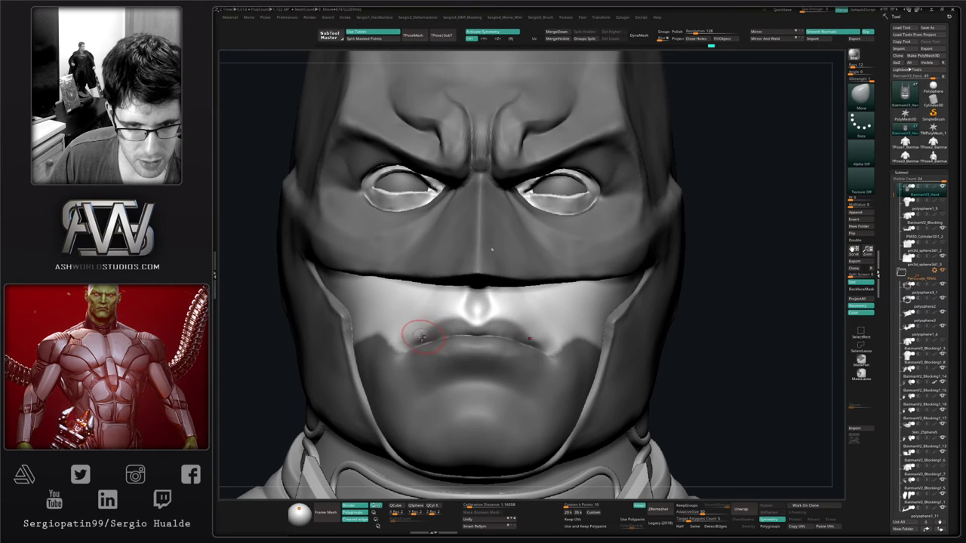
{"action": "right_click_drag", "start_coordinate": [428, 335], "coordinate": [420, 333]}
{"action": "right_click", "coordinate": [422, 332]}
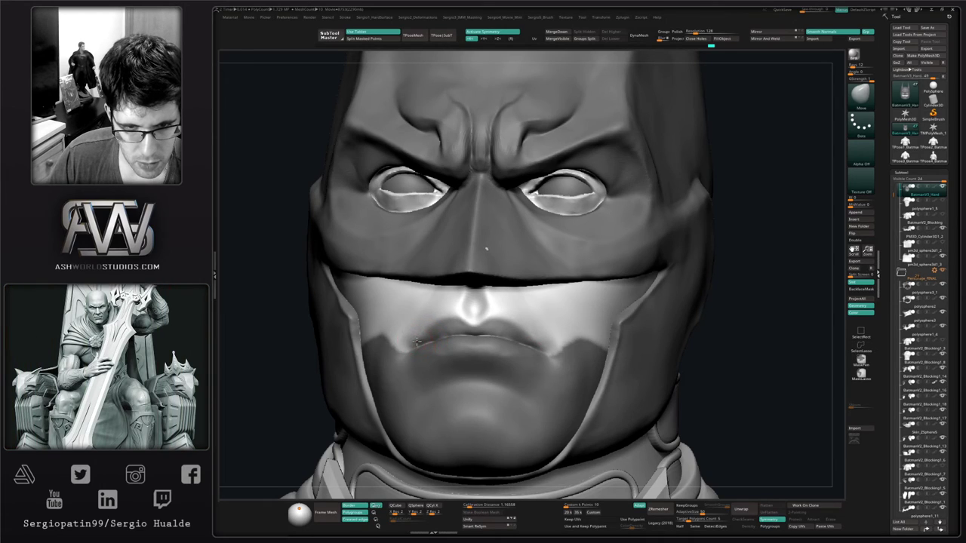
{"action": "right_click_drag", "start_coordinate": [427, 350], "coordinate": [424, 335]}
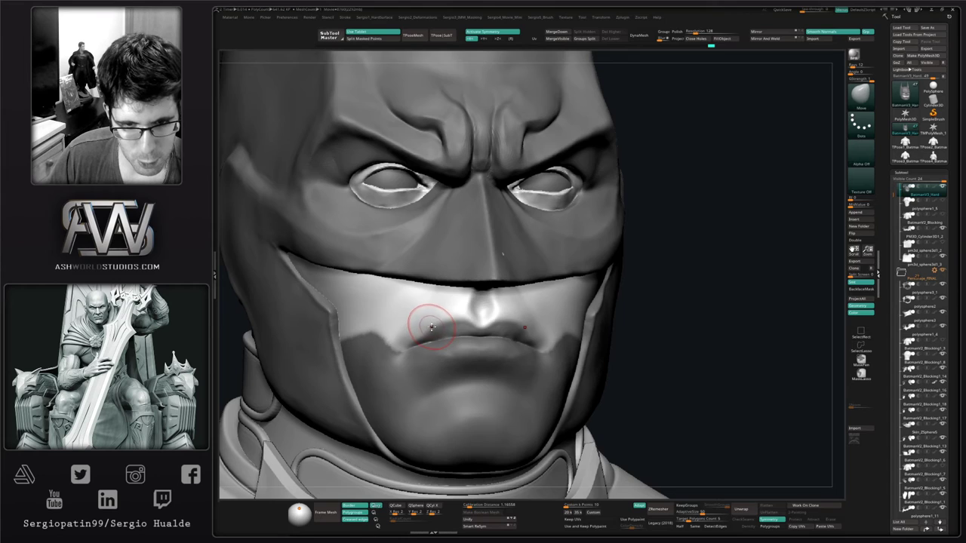
{"action": "left_click_drag", "start_coordinate": [452, 309], "coordinate": [433, 325], "text": "shift"}
{"action": "right_click_drag", "start_coordinate": [452, 332], "coordinate": [436, 324]}
{"action": "right_click_drag", "start_coordinate": [519, 312], "coordinate": [506, 312]}
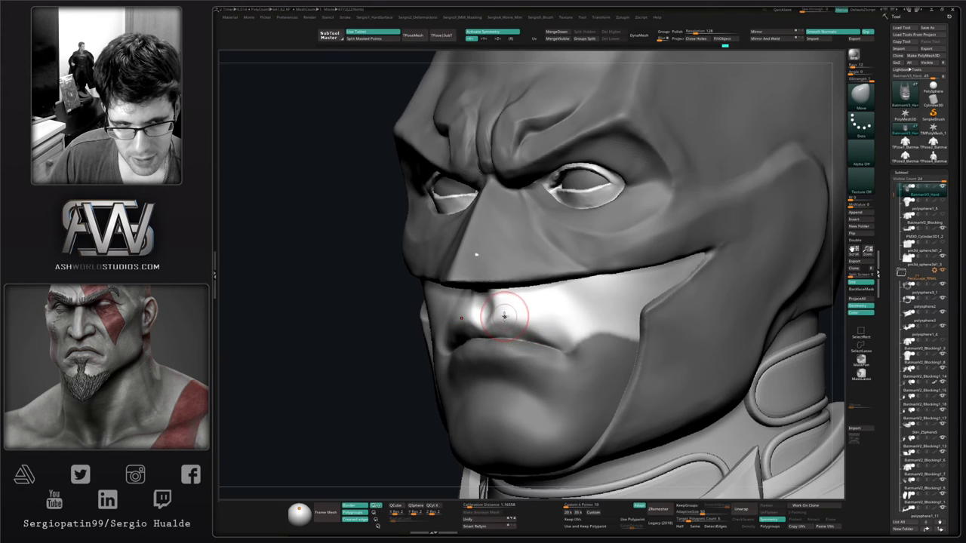
{"action": "right_click_drag", "start_coordinate": [489, 323], "coordinate": [458, 332]}
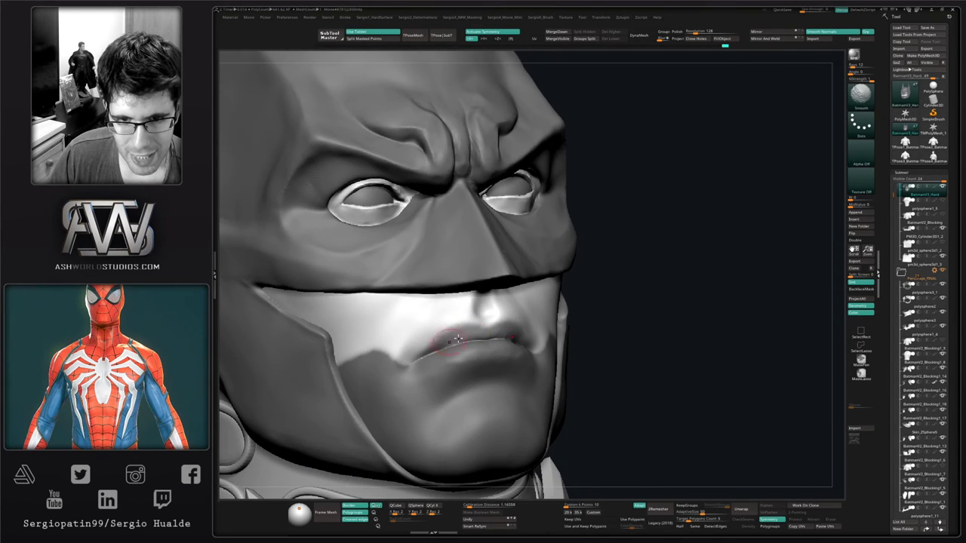
Invert the mask to adjust the lower lip with the Move brush, and clear the mask
{"action": "left_click", "coordinate": [670, 324], "text": "ctrl"}
{"action": "right_click_drag", "start_coordinate": [528, 368], "coordinate": [494, 369]}
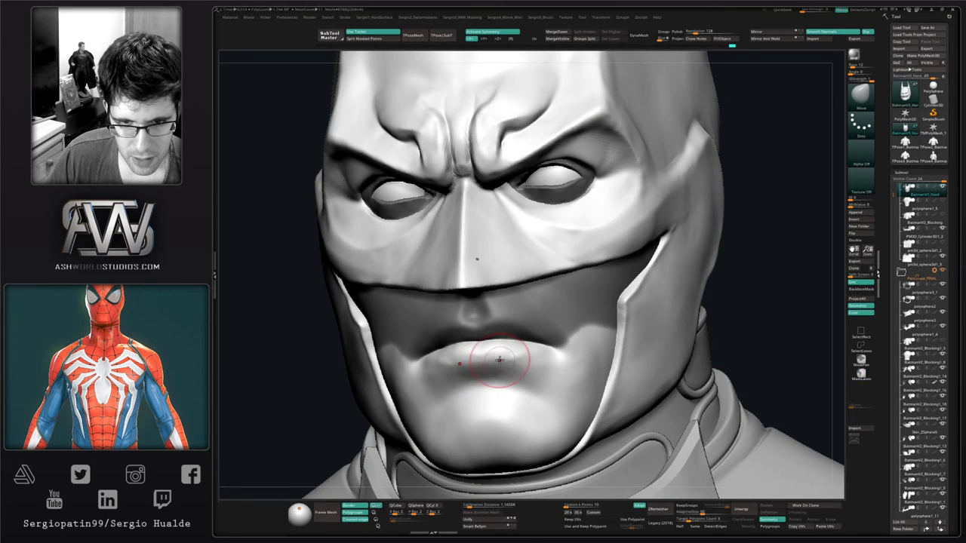
{"action": "mouse_move", "coordinate": [521, 352]}
{"action": "right_mouse_down"}
{"action": "mouse_move", "coordinate": [501, 364]}
{"action": "mouse_move", "coordinate": [536, 351]}
{"action": "mouse_move", "coordinate": [517, 344]}
{"action": "mouse_move", "coordinate": [533, 336]}
{"action": "right_mouse_up"}
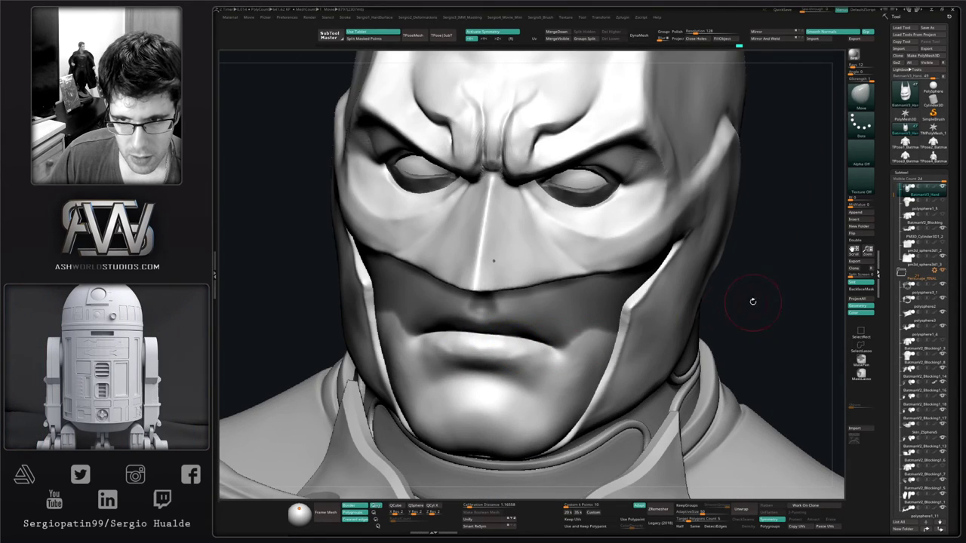
{"action": "left_click_drag", "start_coordinate": [753, 302], "coordinate": [762, 319], "text": "ctrl"}
Refine the volume of the lower lip and mouth corners with the Clay brush
{"action": "mouse_move", "coordinate": [533, 370]}
{"action": "right_mouse_down", "text": "ctrl"}
{"action": "mouse_move", "coordinate": [531, 322]}
{"action": "mouse_move", "coordinate": [528, 354]}
{"action": "right_mouse_up", "text": "ctrl"}
{"action": "mouse_move", "coordinate": [513, 377]}
{"action": "right_mouse_down"}
{"action": "mouse_move", "coordinate": [527, 382]}
{"action": "mouse_move", "coordinate": [522, 336]}
{"action": "mouse_move", "coordinate": [526, 364]}
{"action": "mouse_move", "coordinate": [539, 349]}
{"action": "mouse_move", "coordinate": [533, 372]}
{"action": "mouse_move", "coordinate": [499, 366]}
{"action": "mouse_move", "coordinate": [516, 361]}
{"action": "right_mouse_up"}
{"action": "right_click_drag", "start_coordinate": [516, 361], "coordinate": [521, 377], "text": "ctrl"}
{"action": "key", "text": "b"}
{"action": "key", "text": "c"}
{"action": "key", "text": "l"}
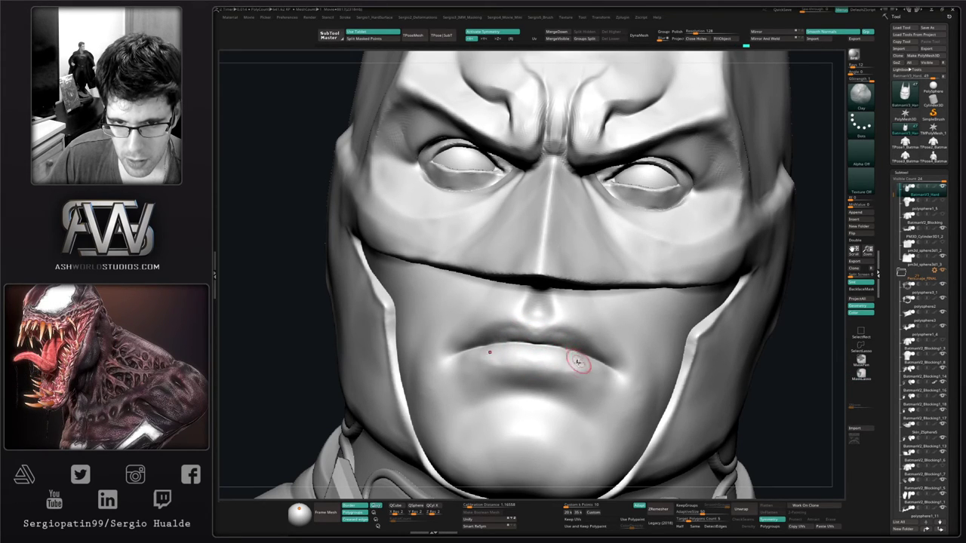
{"action": "right_click_drag", "start_coordinate": [578, 362], "coordinate": [583, 329], "text": "ctrl"}
{"action": "mouse_move", "coordinate": [583, 329]}
{"action": "right_mouse_down", "text": "ctrl"}
{"action": "mouse_move", "coordinate": [582, 341]}
{"action": "mouse_move", "coordinate": [579, 319]}
{"action": "mouse_move", "coordinate": [526, 311]}
{"action": "mouse_move", "coordinate": [531, 332]}
{"action": "right_mouse_up", "text": "ctrl"}
{"action": "mouse_move", "coordinate": [614, 347]}
{"action": "right_mouse_down", "text": "ctrl"}
{"action": "mouse_move", "coordinate": [568, 325]}
{"action": "mouse_move", "coordinate": [578, 347]}
{"action": "mouse_move", "coordinate": [548, 325]}
{"action": "mouse_move", "coordinate": [653, 323]}
{"action": "mouse_move", "coordinate": [528, 324]}
{"action": "mouse_move", "coordinate": [540, 348]}
{"action": "mouse_move", "coordinate": [562, 292]}
{"action": "right_mouse_up", "text": "ctrl"}
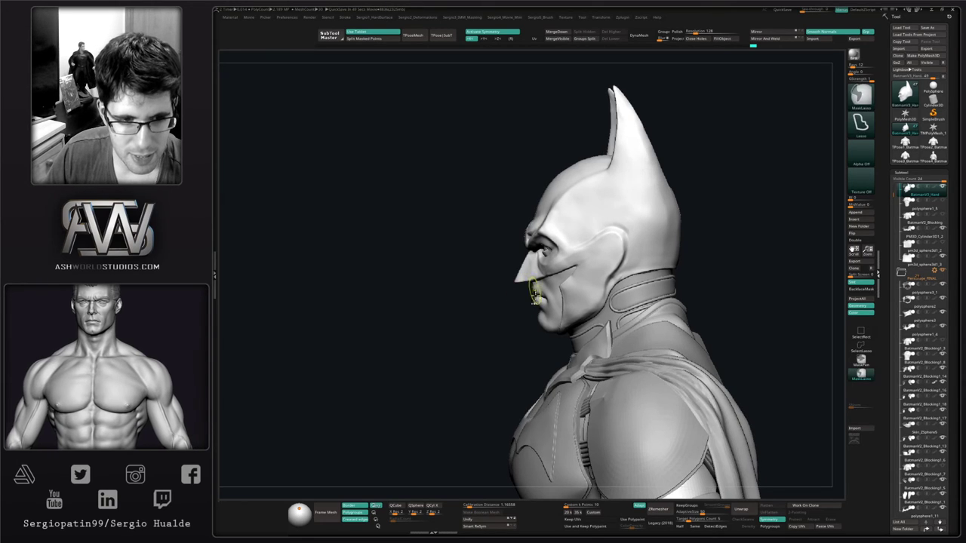
Adjust the side profile of the lower lip and chin with the Move brush at several brush sizes
{"action": "right_click_drag", "start_coordinate": [534, 286], "coordinate": [554, 308], "text": "ctrl"}
{"action": "key", "text": "b"}
{"action": "key", "text": "m"}
{"action": "key", "text": "v"}
{"action": "key", "text": "s"}
{"action": "left_click_drag", "start_coordinate": [539, 326], "coordinate": [549, 330]}
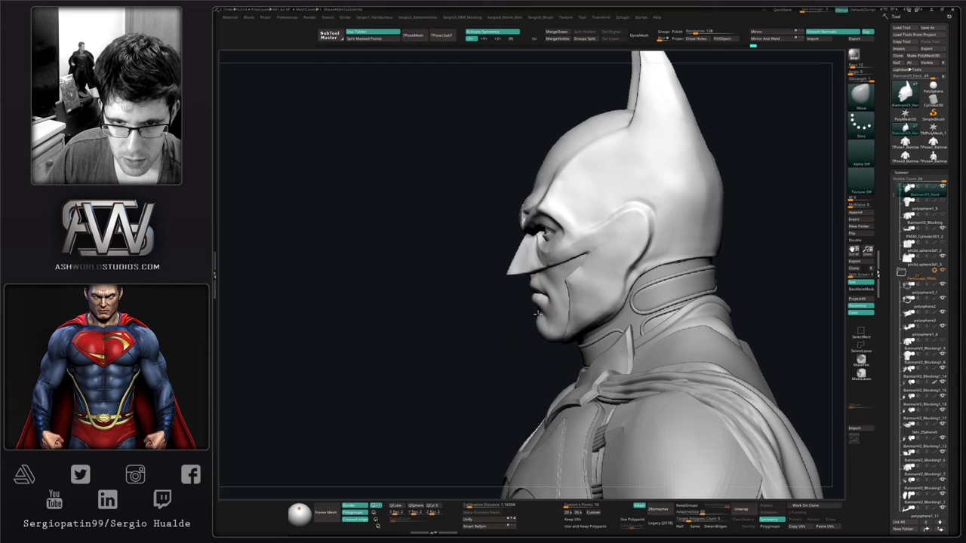
{"action": "left_click_drag", "start_coordinate": [537, 315], "coordinate": [538, 316]}
{"action": "right_click_drag", "start_coordinate": [540, 286], "coordinate": [555, 304], "text": "ctrl"}
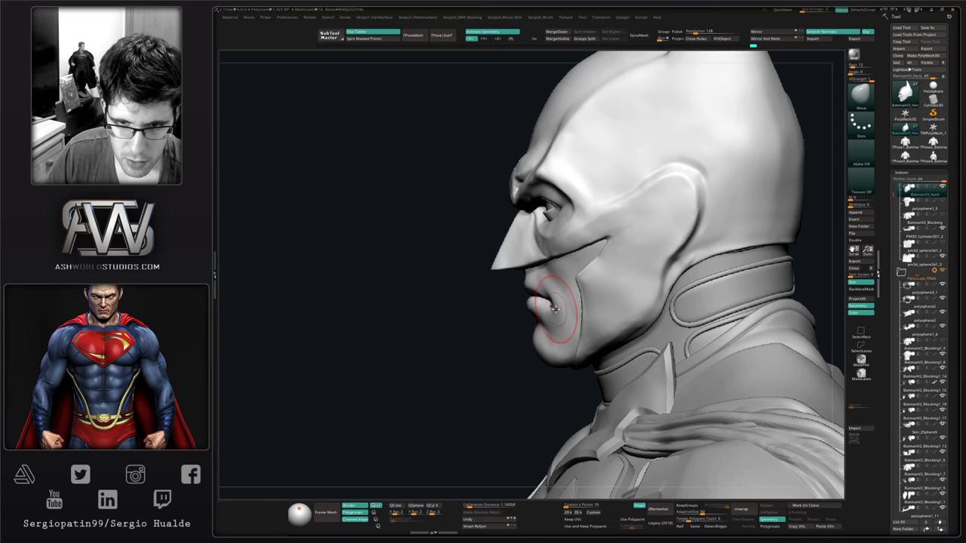
{"action": "right_click_drag", "start_coordinate": [543, 304], "coordinate": [549, 323], "text": "ctrl"}
{"action": "key", "text": "s"}
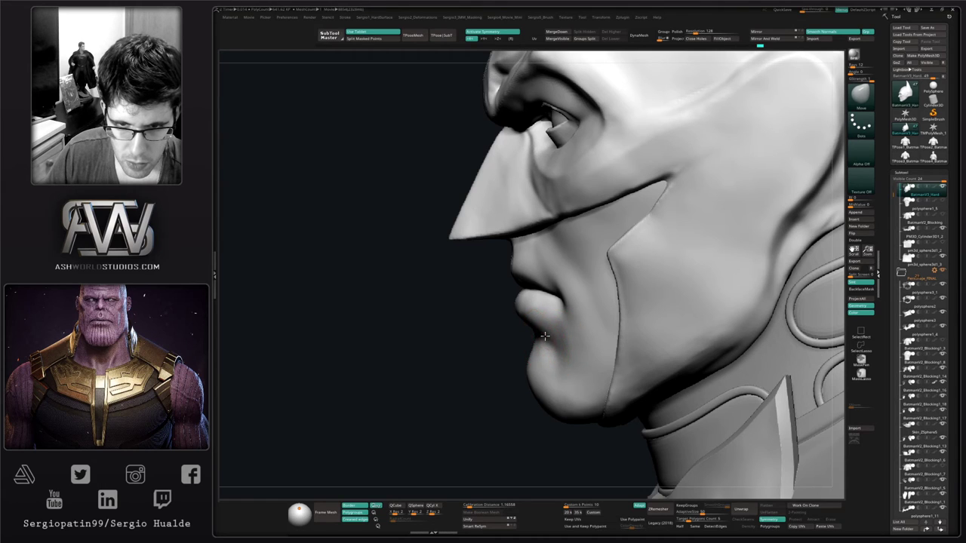
{"action": "mouse_move", "coordinate": [545, 336]}
{"action": "right_mouse_down"}
{"action": "mouse_move", "coordinate": [571, 347]}
{"action": "mouse_move", "coordinate": [622, 343]}
{"action": "right_mouse_up"}
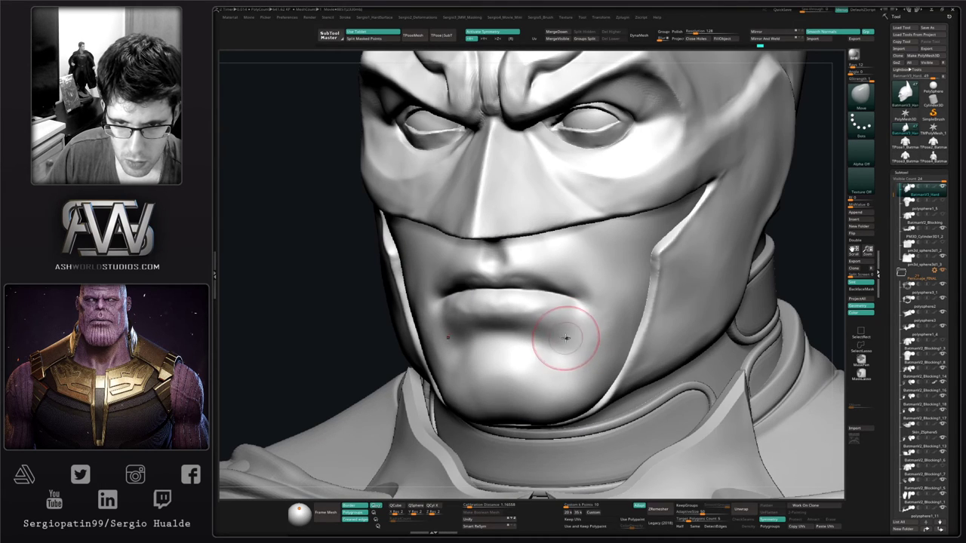
Touch up the mouth with the Clay brush and mask all of the head except the upper lip area
{"action": "mouse_move", "coordinate": [528, 337]}
{"action": "right_mouse_down"}
{"action": "mouse_move", "coordinate": [567, 329]}
{"action": "mouse_move", "coordinate": [468, 326]}
{"action": "right_mouse_up"}
{"action": "key", "text": "b"}
{"action": "key", "text": "c"}
{"action": "key", "text": "l"}
{"action": "key", "text": "w"}
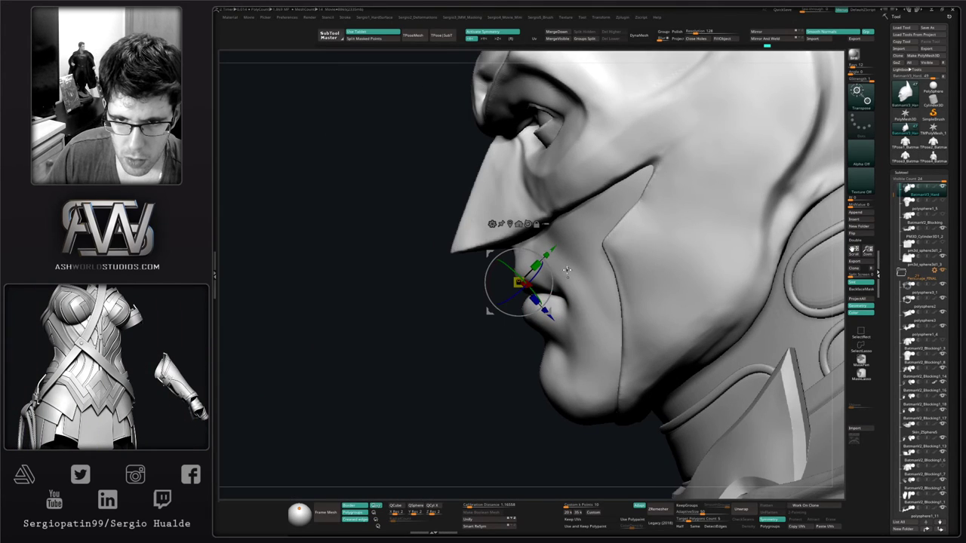
{"action": "left_click", "coordinate": [540, 245], "text": "ctrl"}
{"action": "key", "text": "q"}
{"action": "left_click", "coordinate": [515, 315], "text": "ctrl"}
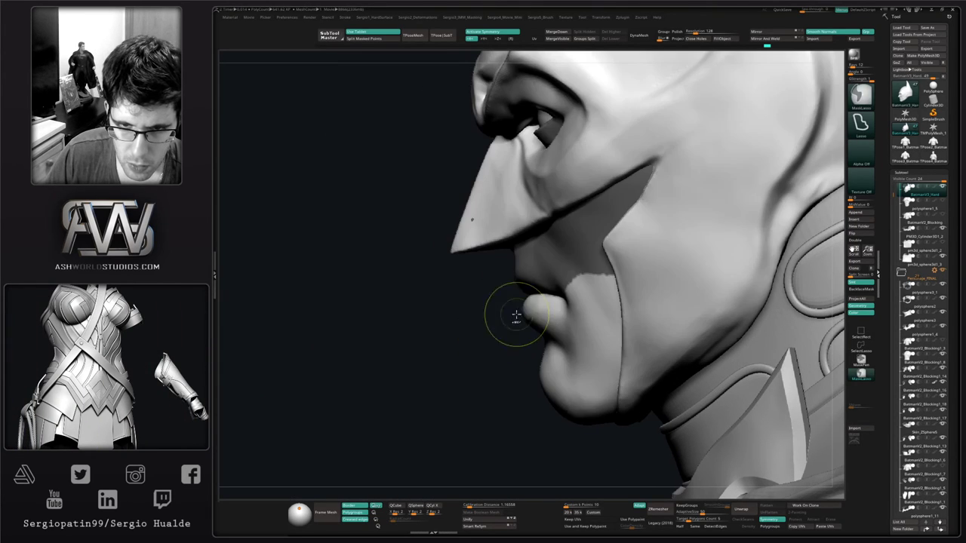
{"action": "left_click", "coordinate": [504, 331], "text": "ctrl"}
{"action": "key", "text": "s"}
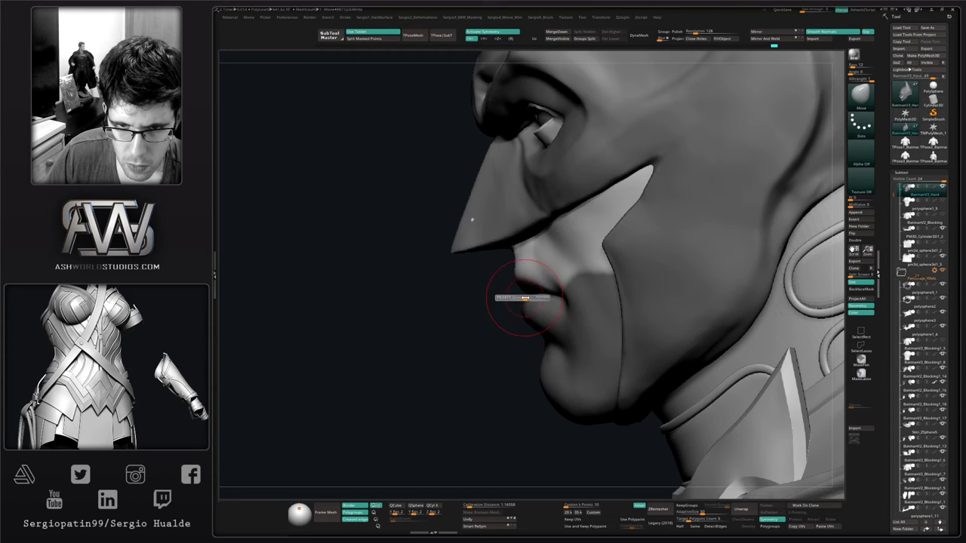
Reposition the upper lip above the masked lower lip with the Move brush, clear the mask and smooth the lips
{"action": "mouse_move", "coordinate": [525, 293]}
{"action": "right_mouse_down"}
{"action": "mouse_move", "coordinate": [546, 293]}
{"action": "mouse_move", "coordinate": [509, 322]}
{"action": "mouse_move", "coordinate": [554, 311]}
{"action": "mouse_move", "coordinate": [513, 319]}
{"action": "mouse_move", "coordinate": [483, 301]}
{"action": "right_mouse_up"}
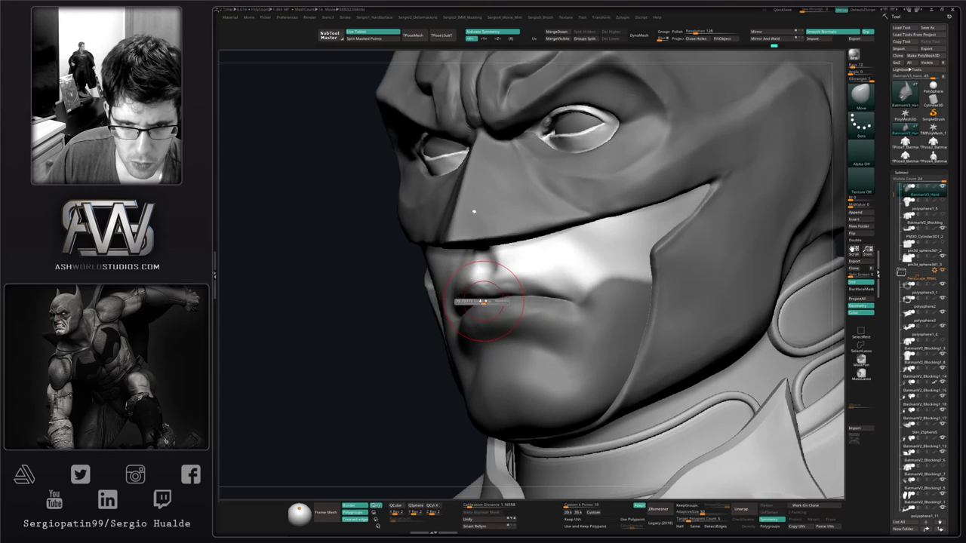
{"action": "left_click_drag", "start_coordinate": [460, 304], "coordinate": [468, 305]}
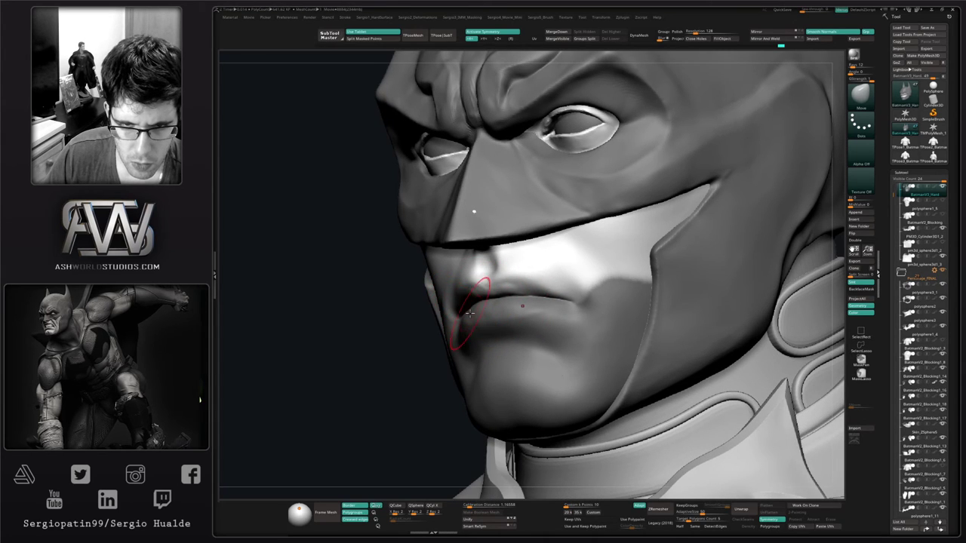
{"action": "mouse_move", "coordinate": [468, 309]}
{"action": "right_mouse_down"}
{"action": "mouse_move", "coordinate": [483, 340]}
{"action": "mouse_move", "coordinate": [457, 336]}
{"action": "right_mouse_up"}
{"action": "left_click_drag", "start_coordinate": [452, 336], "coordinate": [463, 341], "text": "ctrl"}
{"action": "mouse_move", "coordinate": [485, 339]}
{"action": "right_mouse_down"}
{"action": "mouse_move", "coordinate": [517, 347]}
{"action": "mouse_move", "coordinate": [508, 352]}
{"action": "mouse_move", "coordinate": [526, 339]}
{"action": "right_mouse_up"}
{"action": "right_click_drag", "start_coordinate": [527, 340], "coordinate": [501, 307]}
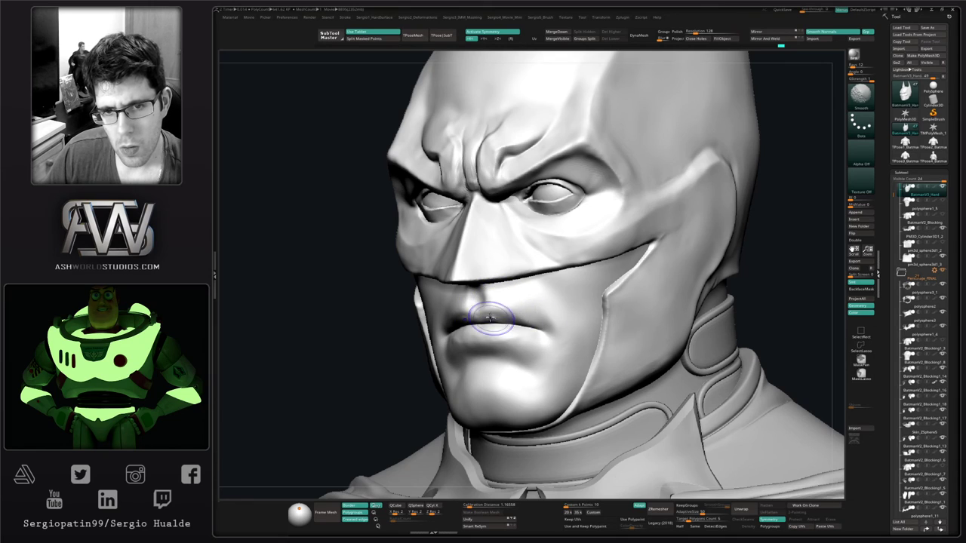
Define the lip contours with the Standard brush and smooth the underside of the lower lip
{"action": "right_click_drag", "start_coordinate": [526, 329], "coordinate": [534, 340]}
{"action": "mouse_move", "coordinate": [470, 345]}
{"action": "right_mouse_down", "text": "ctrl"}
{"action": "mouse_move", "coordinate": [462, 331]}
{"action": "mouse_move", "coordinate": [499, 322]}
{"action": "right_mouse_up", "text": "ctrl"}
{"action": "key", "text": "b"}
{"action": "key", "text": "s"}
{"action": "key", "text": "t"}
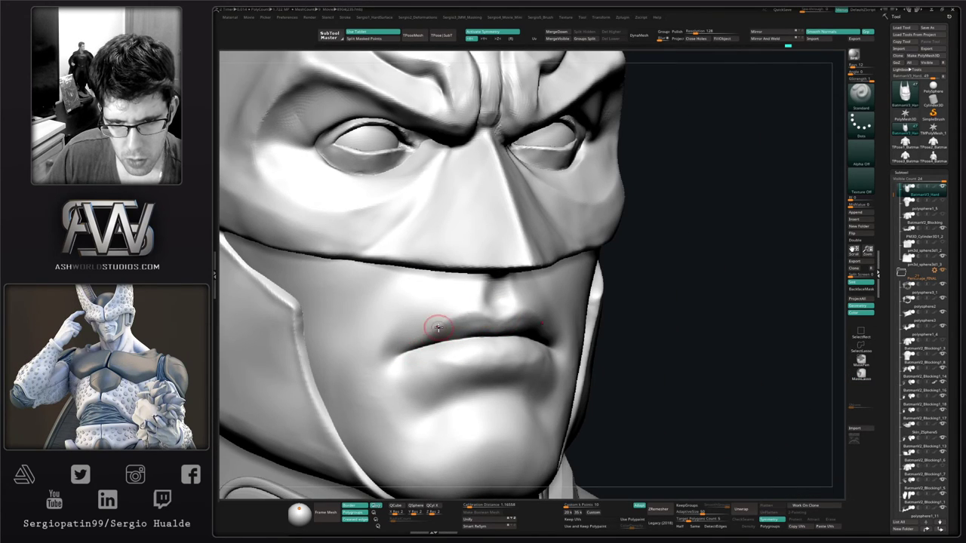
{"action": "right_click_drag", "start_coordinate": [493, 365], "coordinate": [504, 368]}
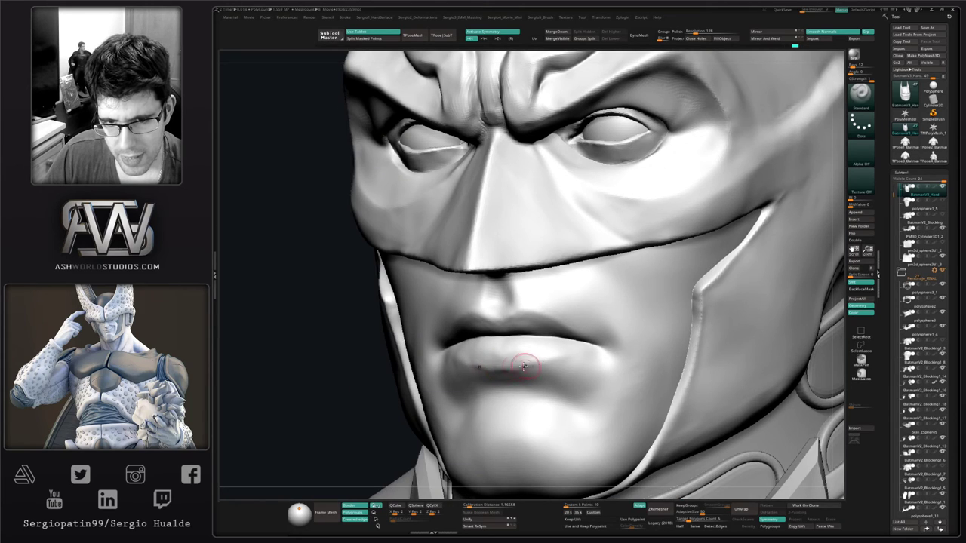
{"action": "mouse_move", "coordinate": [533, 365]}
{"action": "left_mouse_down", "text": "shift"}
{"action": "mouse_move", "coordinate": [510, 366]}
{"action": "mouse_move", "coordinate": [542, 352]}
{"action": "mouse_move", "coordinate": [582, 363]}
{"action": "left_mouse_up", "text": "shift"}
Fine-tune the lower lip and mouth corners with the Move brush, judging the whole face from farther away
{"action": "mouse_move", "coordinate": [581, 362]}
{"action": "right_mouse_down", "text": "ctrl"}
{"action": "mouse_move", "coordinate": [552, 360]}
{"action": "mouse_move", "coordinate": [560, 384]}
{"action": "mouse_move", "coordinate": [564, 341]}
{"action": "mouse_move", "coordinate": [539, 362]}
{"action": "mouse_move", "coordinate": [522, 278]}
{"action": "mouse_move", "coordinate": [526, 321]}
{"action": "mouse_move", "coordinate": [532, 305]}
{"action": "right_mouse_up", "text": "ctrl"}
{"action": "key", "text": "b"}
{"action": "key", "text": "m"}
{"action": "key", "text": "v"}
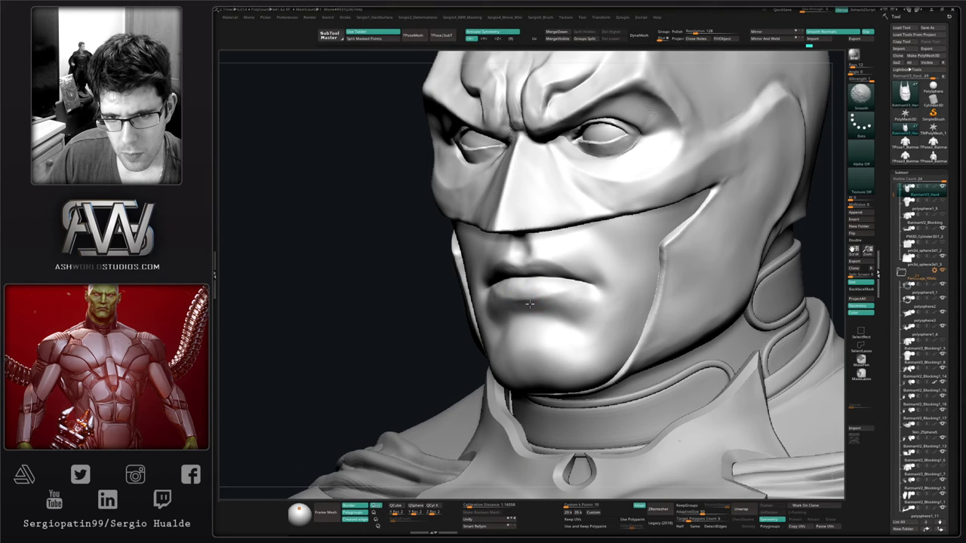
{"action": "right_click_drag", "start_coordinate": [578, 313], "coordinate": [546, 204], "text": "ctrl"}
{"action": "mouse_move", "coordinate": [546, 204]}
{"action": "right_mouse_down"}
{"action": "mouse_move", "coordinate": [570, 362]}
{"action": "mouse_move", "coordinate": [565, 327]}
{"action": "mouse_move", "coordinate": [595, 348]}
{"action": "mouse_move", "coordinate": [547, 263]}
{"action": "mouse_move", "coordinate": [510, 255]}
{"action": "right_mouse_up"}
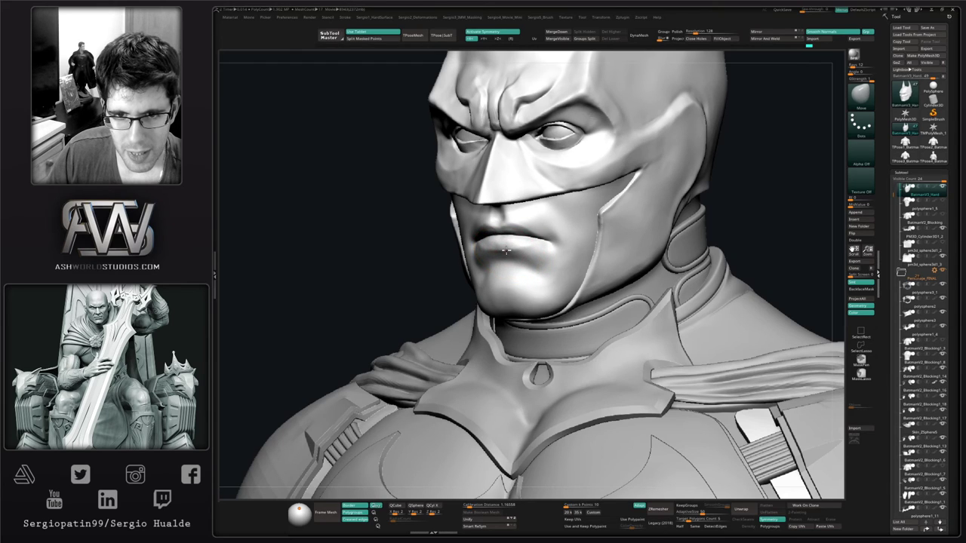
{"action": "left_click_drag", "start_coordinate": [529, 248], "coordinate": [528, 242]}
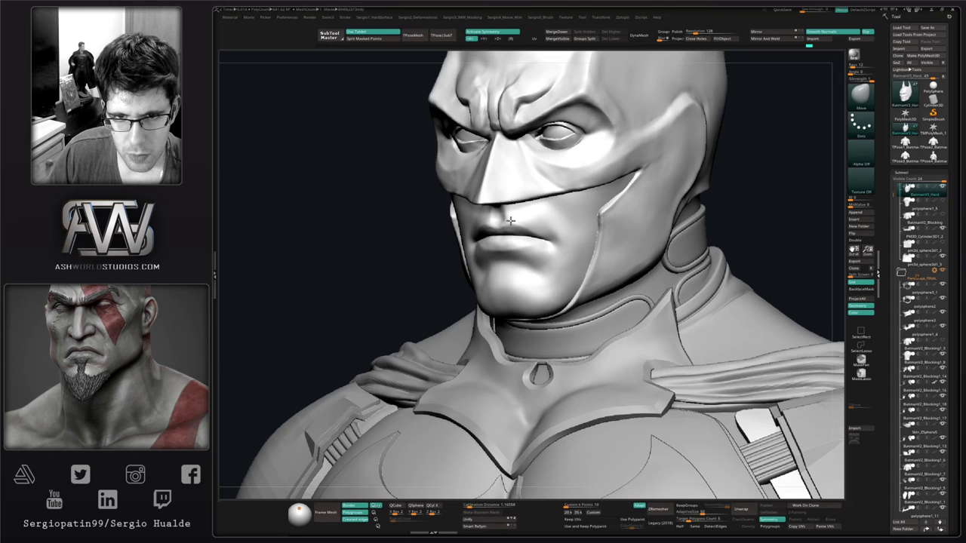
{"action": "right_click_drag", "start_coordinate": [518, 271], "coordinate": [520, 241], "text": "ctrl"}
{"action": "right_click_drag", "start_coordinate": [521, 241], "coordinate": [607, 260]}
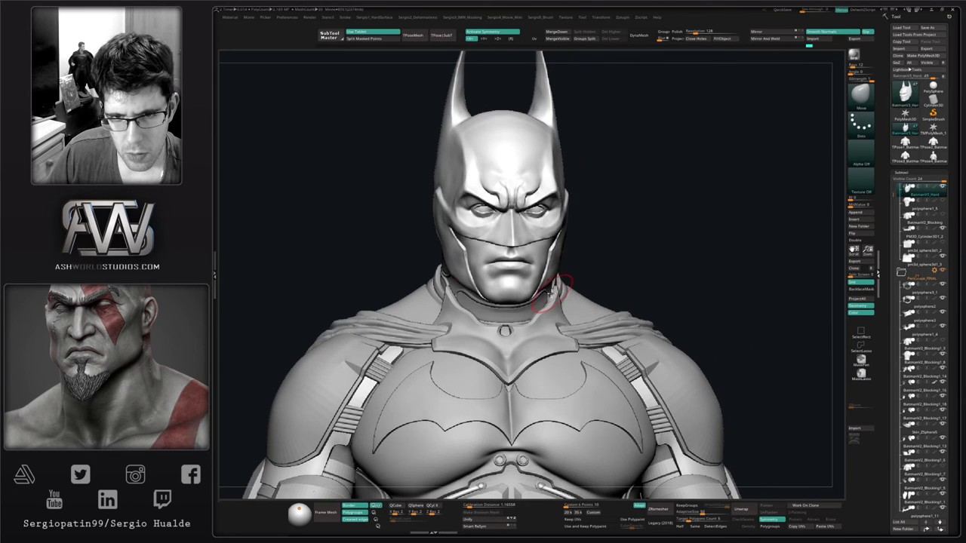
{"action": "mouse_move", "coordinate": [551, 293]}
{"action": "right_mouse_down"}
{"action": "mouse_move", "coordinate": [517, 276]}
{"action": "mouse_move", "coordinate": [536, 272]}
{"action": "mouse_move", "coordinate": [539, 294]}
{"action": "mouse_move", "coordinate": [567, 276]}
{"action": "right_mouse_up"}
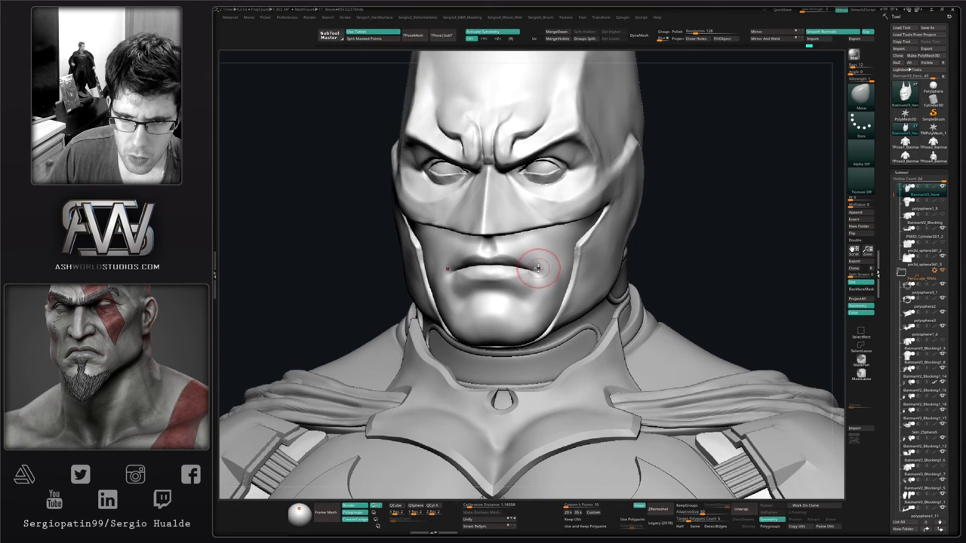
{"action": "left_click_drag", "start_coordinate": [541, 267], "coordinate": [539, 272]}
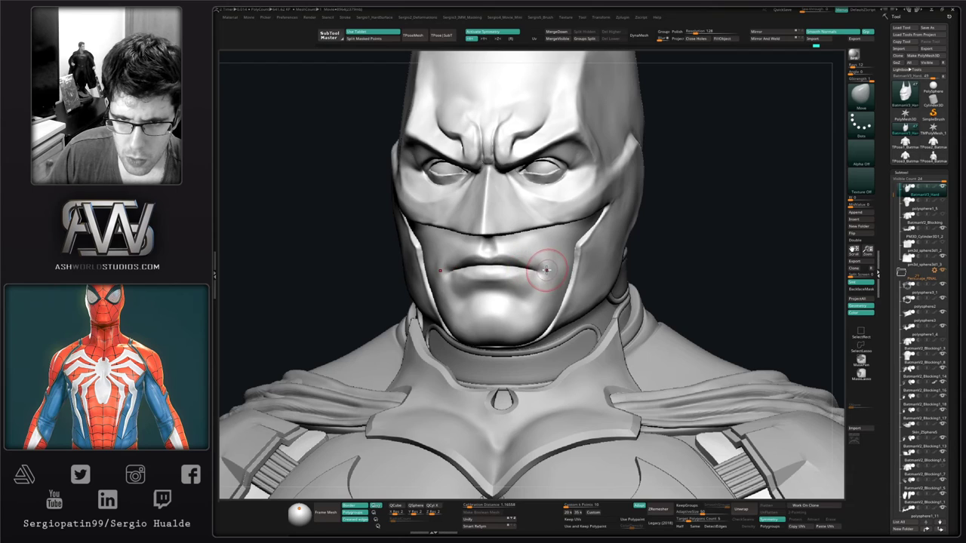
Build up the area around the mouth corners with the Clay brush and smooth the transitions into the cheeks
{"action": "right_click_drag", "start_coordinate": [540, 284], "coordinate": [573, 279]}
{"action": "key", "text": "b"}
{"action": "key", "text": "c"}
{"action": "key", "text": "l"}
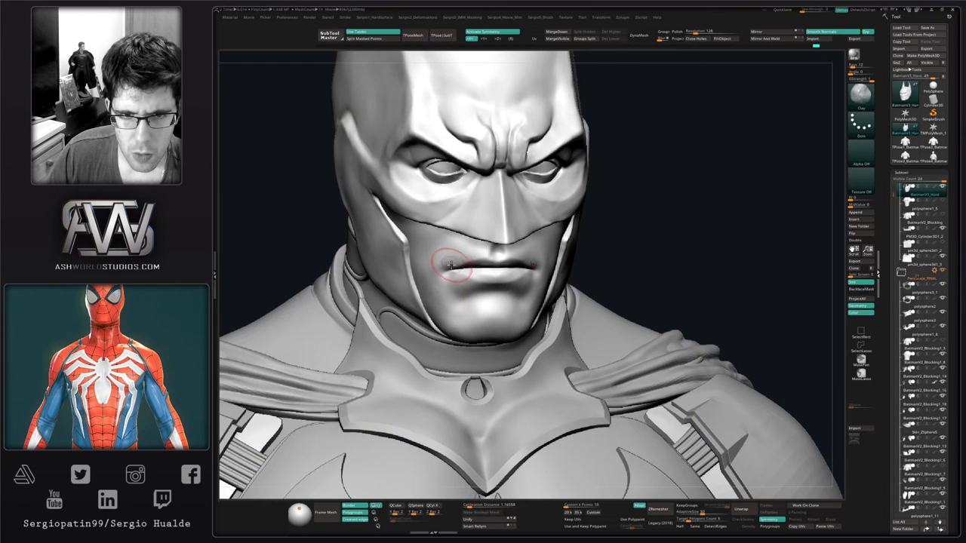
{"action": "left_click_drag", "start_coordinate": [454, 263], "coordinate": [444, 259]}
{"action": "right_click_drag", "start_coordinate": [429, 267], "coordinate": [453, 270]}
{"action": "left_click_drag", "start_coordinate": [457, 247], "coordinate": [425, 291]}
{"action": "left_click_drag", "start_coordinate": [446, 246], "coordinate": [438, 266], "text": "shift"}
{"action": "right_click_drag", "start_coordinate": [430, 307], "coordinate": [381, 306]}
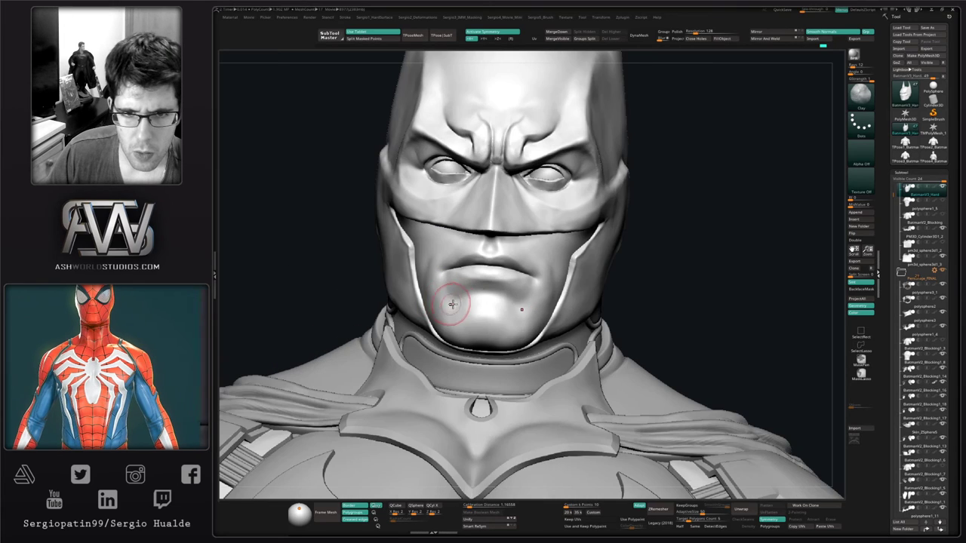
Hide the cowl so that only the bare face of the head mesh is shown
{"action": "mouse_move", "coordinate": [574, 274]}
{"action": "right_mouse_down"}
{"action": "mouse_move", "coordinate": [553, 270]}
{"action": "mouse_move", "coordinate": [548, 287]}
{"action": "right_mouse_up"}
{"action": "left_click", "coordinate": [554, 293], "text": "ctrl+shift"}
{"action": "left_click_drag", "start_coordinate": [673, 230], "coordinate": [692, 280], "text": "ctrl+shift"}
{"action": "left_click", "coordinate": [606, 274], "text": "ctrl+shift"}
{"action": "left_click", "coordinate": [679, 264], "text": "ctrl+shift"}
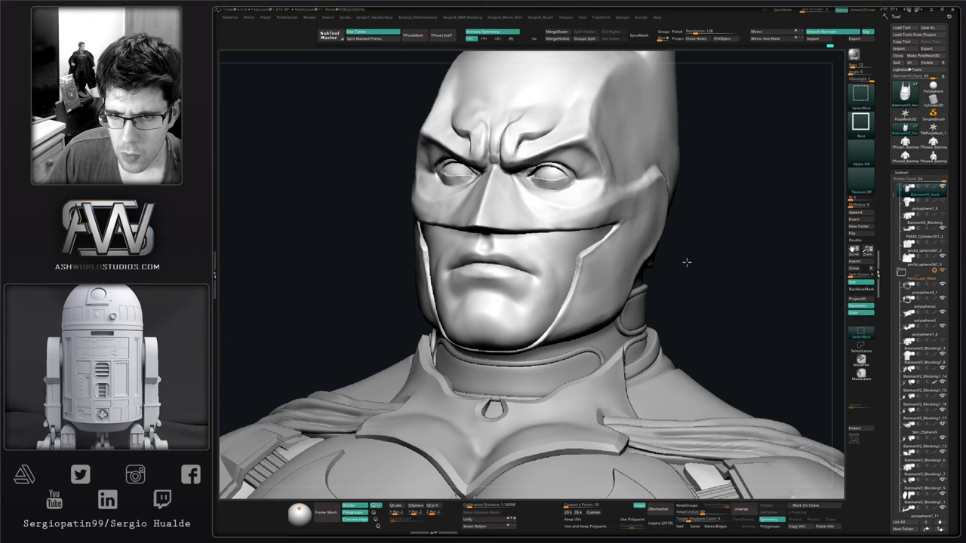
{"action": "left_click", "coordinate": [608, 273], "text": "ctrl+shift"}
{"action": "left_click", "coordinate": [600, 277], "text": "ctrl+shift"}
{"action": "right_click_drag", "start_coordinate": [561, 285], "coordinate": [545, 265]}
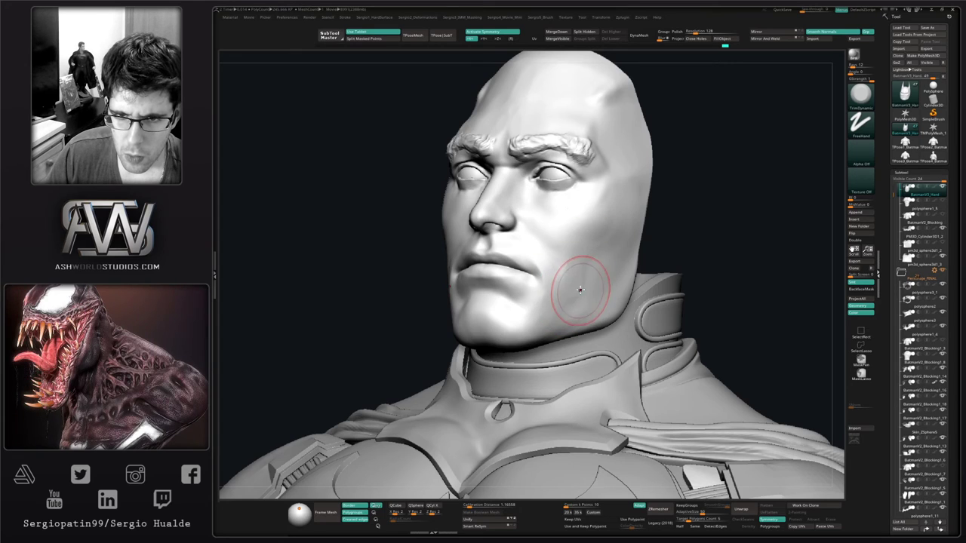
Smooth the cheeks beside the mouth on the bare face and show the cowl again
{"action": "mouse_move", "coordinate": [580, 289]}
{"action": "right_mouse_down"}
{"action": "mouse_move", "coordinate": [630, 278]}
{"action": "mouse_move", "coordinate": [603, 271]}
{"action": "right_mouse_up"}
{"action": "left_click", "coordinate": [651, 274], "text": "ctrl+shift"}
{"action": "right_click_drag", "start_coordinate": [604, 272], "coordinate": [550, 295]}
{"action": "mouse_move", "coordinate": [549, 278]}
{"action": "left_mouse_down", "text": "shift"}
{"action": "mouse_move", "coordinate": [557, 309]}
{"action": "mouse_move", "coordinate": [561, 302]}
{"action": "left_mouse_up", "text": "shift"}
{"action": "left_click", "coordinate": [558, 300], "text": "ctrl+shift"}
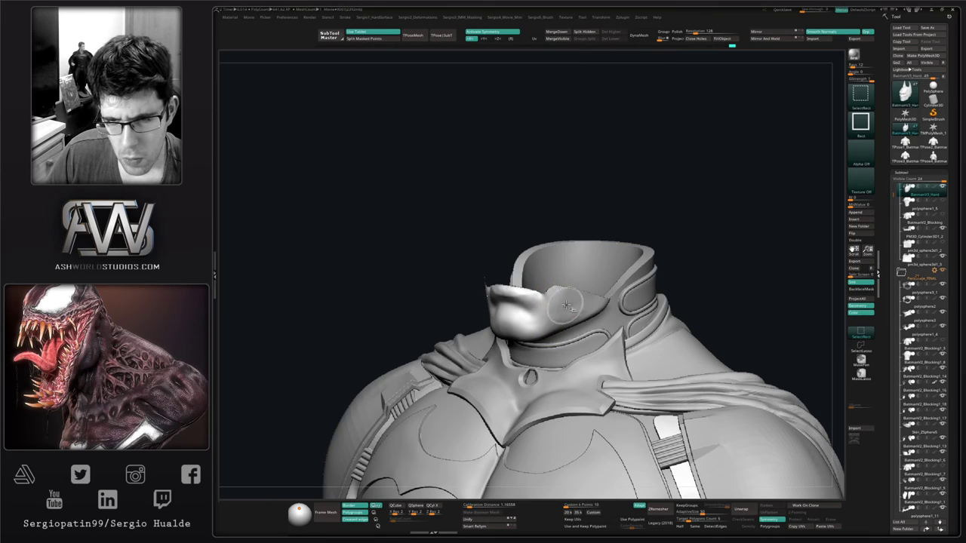
{"action": "left_click", "coordinate": [702, 257], "text": "ctrl+shift"}
{"action": "left_click", "coordinate": [626, 272], "text": "ctrl+shift"}
{"action": "left_click_drag", "start_coordinate": [710, 254], "coordinate": [714, 282], "text": "ctrl+shift"}
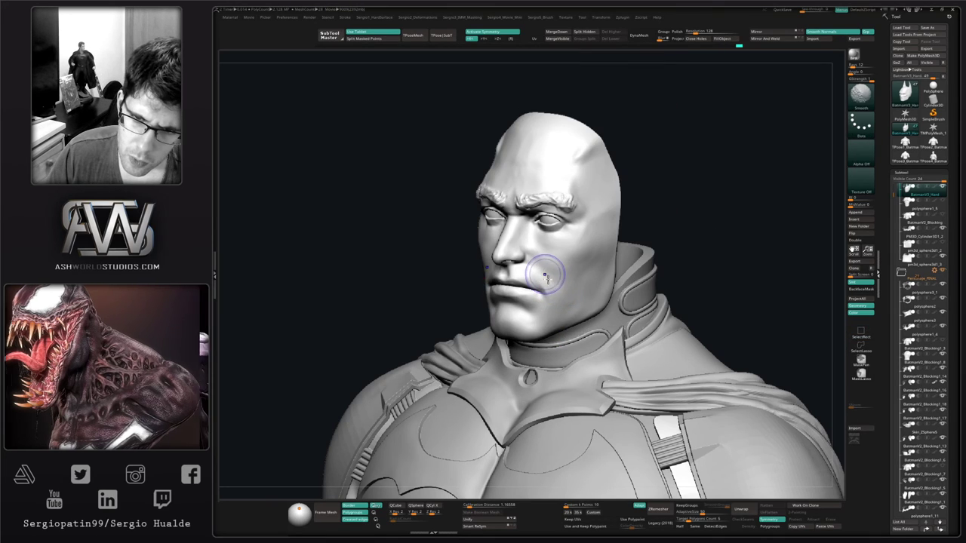
{"action": "mouse_move", "coordinate": [545, 273]}
{"action": "left_mouse_down", "text": "shift"}
{"action": "mouse_move", "coordinate": [541, 321]}
{"action": "mouse_move", "coordinate": [576, 280]}
{"action": "left_mouse_up", "text": "shift"}
{"action": "left_click", "coordinate": [691, 246], "text": "ctrl+shift"}
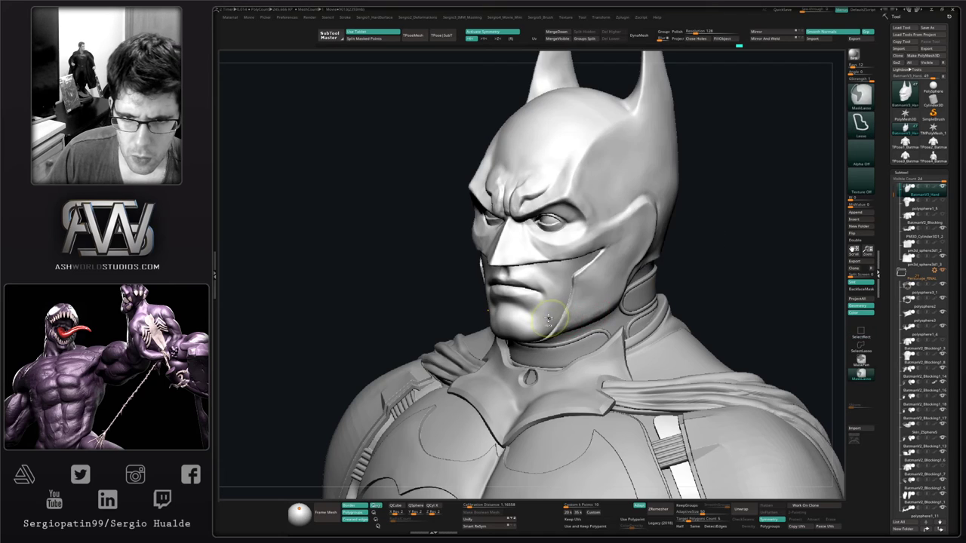
Examine the masked head and upper body from the front, three-quarter and side views
{"action": "right_click_drag", "start_coordinate": [556, 318], "coordinate": [528, 310], "text": "ctrl"}
{"action": "mouse_move", "coordinate": [529, 311]}
{"action": "right_mouse_down"}
{"action": "mouse_move", "coordinate": [556, 314]}
{"action": "mouse_move", "coordinate": [547, 291]}
{"action": "mouse_move", "coordinate": [558, 339]}
{"action": "right_mouse_up"}
{"action": "right_click_drag", "start_coordinate": [677, 233], "coordinate": [596, 326]}
{"action": "mouse_move", "coordinate": [596, 326]}
{"action": "right_mouse_down", "text": "alt"}
{"action": "mouse_move", "coordinate": [621, 291]}
{"action": "mouse_move", "coordinate": [609, 274]}
{"action": "mouse_move", "coordinate": [619, 303]}
{"action": "right_mouse_up", "text": "alt"}
{"action": "mouse_move", "coordinate": [709, 305]}
{"action": "right_mouse_down"}
{"action": "mouse_move", "coordinate": [641, 322]}
{"action": "mouse_move", "coordinate": [642, 262]}
{"action": "mouse_move", "coordinate": [661, 248]}
{"action": "mouse_move", "coordinate": [684, 294]}
{"action": "mouse_move", "coordinate": [709, 267]}
{"action": "mouse_move", "coordinate": [662, 338]}
{"action": "mouse_move", "coordinate": [647, 319]}
{"action": "mouse_move", "coordinate": [690, 337]}
{"action": "mouse_move", "coordinate": [595, 351]}
{"action": "mouse_move", "coordinate": [639, 342]}
{"action": "mouse_move", "coordinate": [632, 302]}
{"action": "mouse_move", "coordinate": [589, 348]}
{"action": "mouse_move", "coordinate": [646, 311]}
{"action": "right_mouse_up"}
{"action": "mouse_move", "coordinate": [646, 310]}
{"action": "right_mouse_down", "text": "alt"}
{"action": "mouse_move", "coordinate": [590, 308]}
{"action": "mouse_move", "coordinate": [674, 396]}
{"action": "mouse_move", "coordinate": [653, 392]}
{"action": "mouse_move", "coordinate": [664, 408]}
{"action": "right_mouse_up", "text": "alt"}
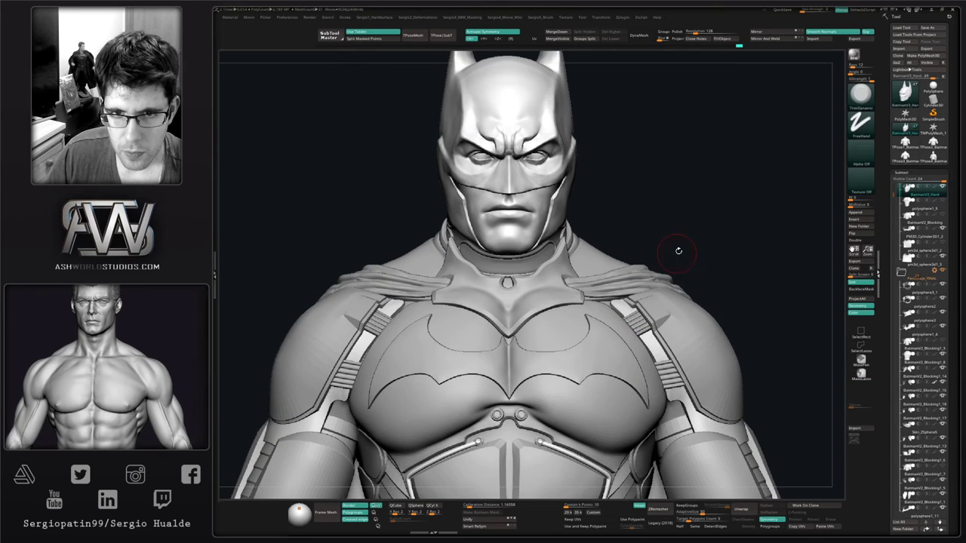
{"action": "right_click_drag", "start_coordinate": [676, 250], "coordinate": [688, 221], "text": "ctrl"}
{"action": "left_click_drag", "start_coordinate": [688, 221], "coordinate": [668, 234]}
{"action": "right_click_drag", "start_coordinate": [596, 304], "coordinate": [585, 325], "text": "alt"}
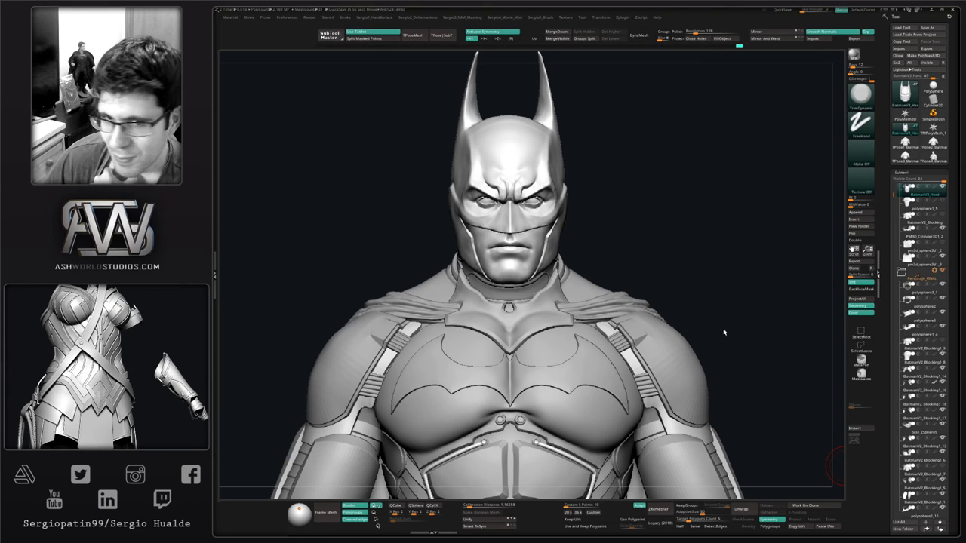
{"action": "left_click_drag", "start_coordinate": [722, 332], "coordinate": [755, 304]}
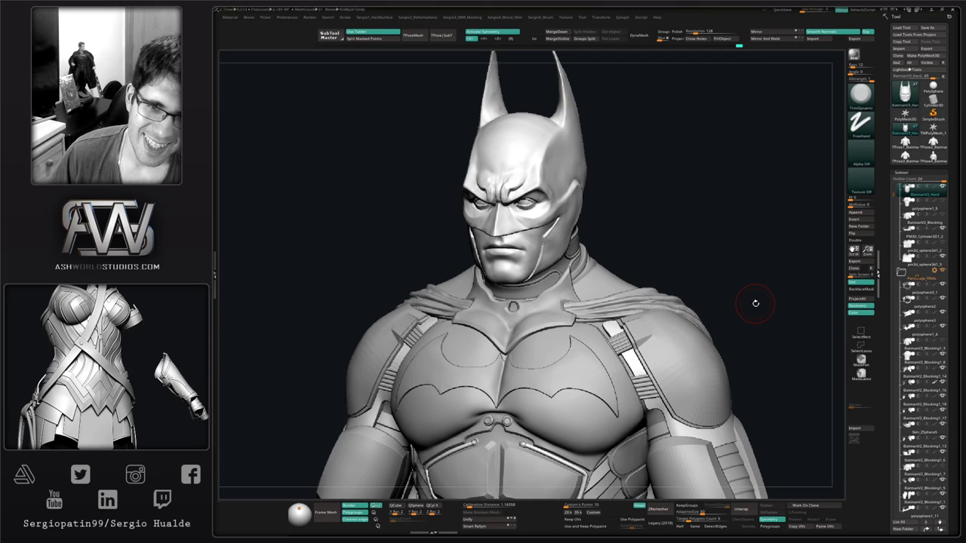
{"action": "left_click_drag", "start_coordinate": [666, 250], "coordinate": [725, 226]}
{"action": "right_click_drag", "start_coordinate": [679, 226], "coordinate": [664, 279], "text": "ctrl"}
{"action": "left_click_drag", "start_coordinate": [521, 281], "coordinate": [570, 230]}
{"action": "right_click_drag", "start_coordinate": [570, 230], "coordinate": [541, 222], "text": "ctrl"}
{"action": "left_click_drag", "start_coordinate": [541, 221], "coordinate": [539, 241]}
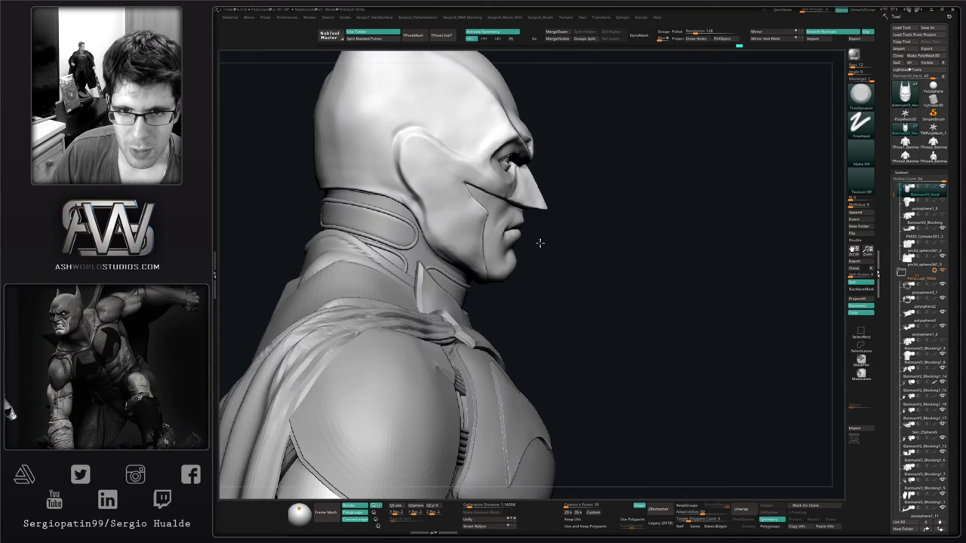
Isolate the cowl by hiding the face and bring the underside of its nose guard into view
{"action": "left_click", "coordinate": [534, 199], "text": "ctrl+shift"}
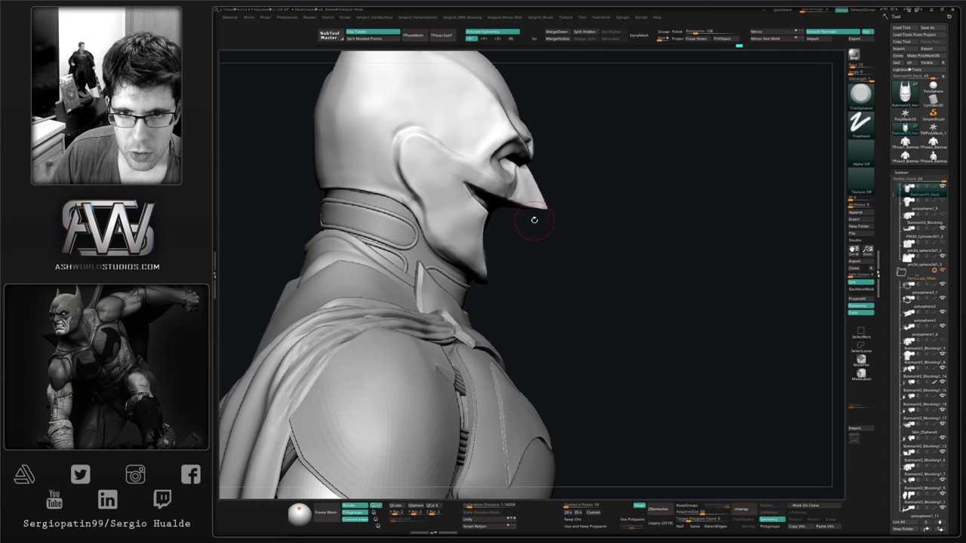
{"action": "left_click_drag", "start_coordinate": [534, 219], "coordinate": [512, 162]}
{"action": "mouse_move", "coordinate": [513, 161]}
{"action": "right_mouse_down"}
{"action": "mouse_move", "coordinate": [528, 226]}
{"action": "mouse_move", "coordinate": [596, 242]}
{"action": "mouse_move", "coordinate": [558, 226]}
{"action": "mouse_move", "coordinate": [489, 170]}
{"action": "mouse_move", "coordinate": [498, 226]}
{"action": "right_mouse_up"}
{"action": "key", "text": "alt+s"}
{"action": "mouse_move", "coordinate": [498, 226]}
{"action": "right_mouse_down"}
{"action": "mouse_move", "coordinate": [517, 244]}
{"action": "mouse_move", "coordinate": [472, 245]}
{"action": "mouse_move", "coordinate": [492, 237]}
{"action": "right_mouse_up"}
Fill the hollow underside of the cowl's nose guard with ClayBuildup strokes and smooth the surface
{"action": "left_click_drag", "start_coordinate": [492, 237], "coordinate": [502, 220]}
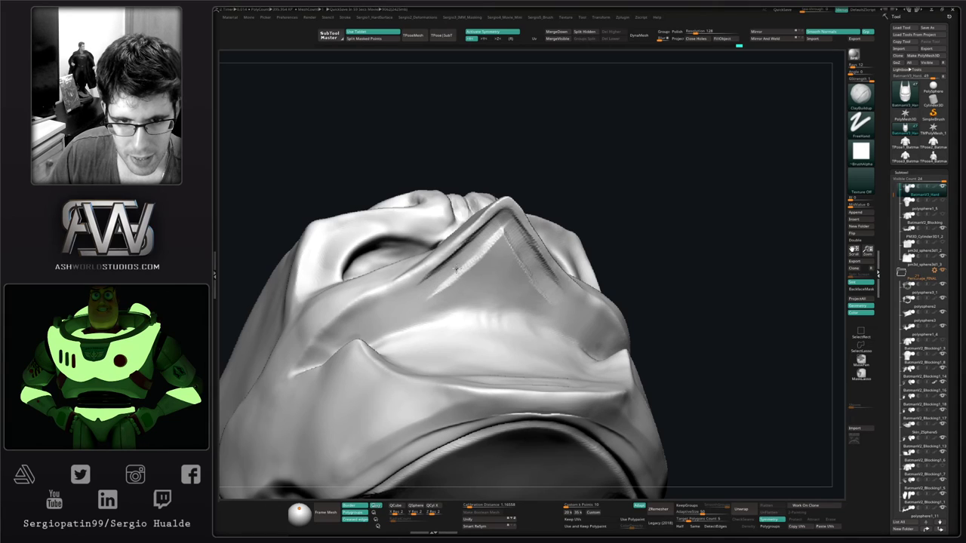
{"action": "mouse_move", "coordinate": [455, 269]}
{"action": "left_mouse_down"}
{"action": "mouse_move", "coordinate": [400, 308]}
{"action": "mouse_move", "coordinate": [486, 248]}
{"action": "left_mouse_up"}
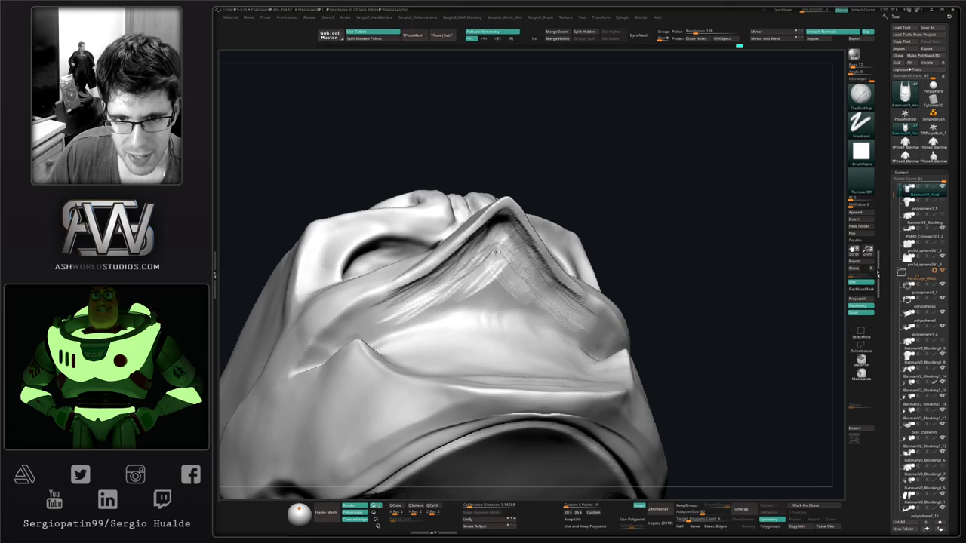
{"action": "mouse_move", "coordinate": [504, 290]}
{"action": "left_mouse_down"}
{"action": "mouse_move", "coordinate": [432, 303]}
{"action": "mouse_move", "coordinate": [483, 260]}
{"action": "mouse_move", "coordinate": [498, 229]}
{"action": "left_mouse_up"}
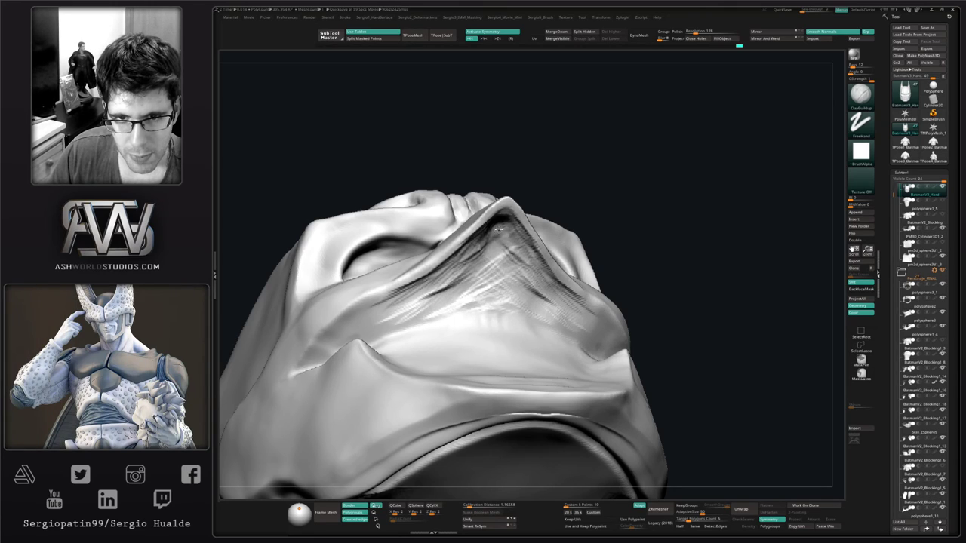
{"action": "mouse_move", "coordinate": [480, 306]}
{"action": "left_mouse_down"}
{"action": "mouse_move", "coordinate": [423, 293]}
{"action": "mouse_move", "coordinate": [376, 311]}
{"action": "mouse_move", "coordinate": [386, 301]}
{"action": "mouse_move", "coordinate": [431, 302]}
{"action": "mouse_move", "coordinate": [387, 329]}
{"action": "left_mouse_up"}
{"action": "mouse_move", "coordinate": [528, 272]}
{"action": "right_mouse_down"}
{"action": "mouse_move", "coordinate": [486, 231]}
{"action": "mouse_move", "coordinate": [487, 240]}
{"action": "right_mouse_up"}
{"action": "left_click_drag", "start_coordinate": [487, 240], "coordinate": [400, 291], "text": "shift"}
{"action": "right_click_drag", "start_coordinate": [483, 234], "coordinate": [491, 278]}
Show the face again and mask the whole head except the upper face around the nose
{"action": "left_click", "coordinate": [570, 195], "text": "ctrl+shift"}
{"action": "mouse_move", "coordinate": [504, 223]}
{"action": "right_mouse_down"}
{"action": "mouse_move", "coordinate": [540, 246]}
{"action": "mouse_move", "coordinate": [525, 260]}
{"action": "mouse_move", "coordinate": [441, 265]}
{"action": "mouse_move", "coordinate": [438, 240]}
{"action": "right_mouse_up"}
{"action": "right_click_drag", "start_coordinate": [510, 260], "coordinate": [507, 307]}
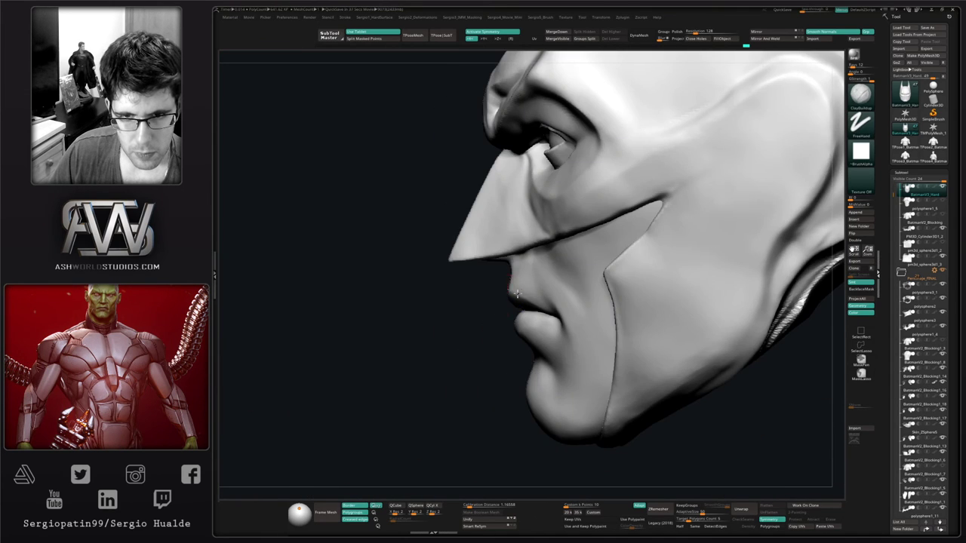
{"action": "left_click_drag", "start_coordinate": [507, 306], "coordinate": [540, 286]}
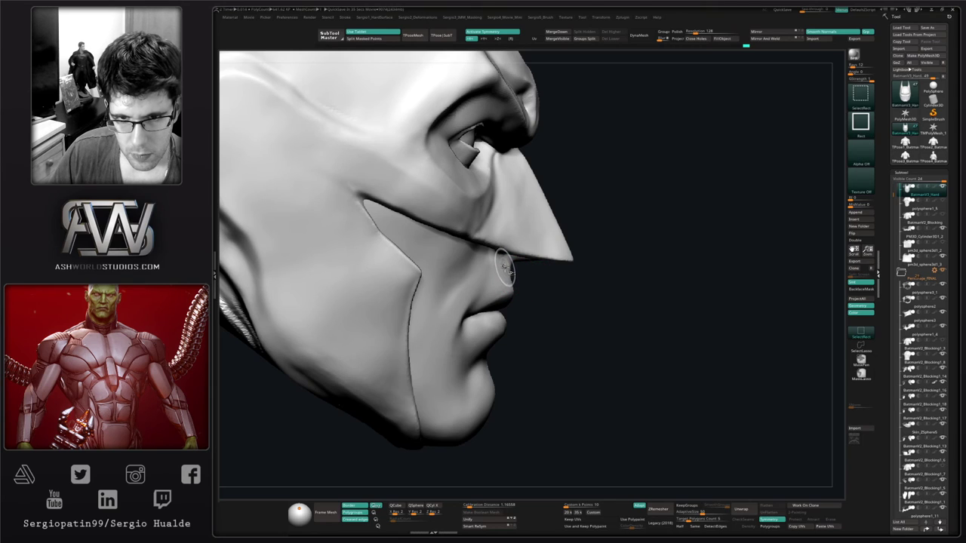
{"action": "left_click", "coordinate": [508, 274], "text": "ctrl+shift"}
{"action": "left_click", "coordinate": [535, 273], "text": "ctrl"}
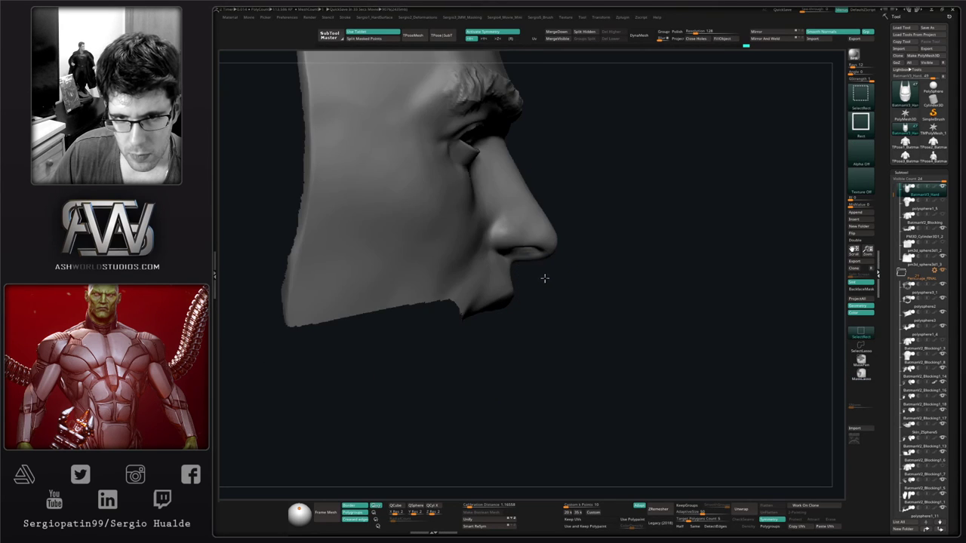
{"action": "left_click", "coordinate": [545, 282], "text": "ctrl+shift"}
{"action": "left_click", "coordinate": [550, 291], "text": "ctrl"}
{"action": "mouse_move", "coordinate": [534, 280]}
{"action": "left_mouse_down"}
{"action": "mouse_move", "coordinate": [518, 276]}
{"action": "mouse_move", "coordinate": [515, 352]}
{"action": "left_mouse_up"}
{"action": "left_click", "coordinate": [468, 306], "text": "ctrl"}
{"action": "left_click", "coordinate": [467, 306], "text": "ctrl"}
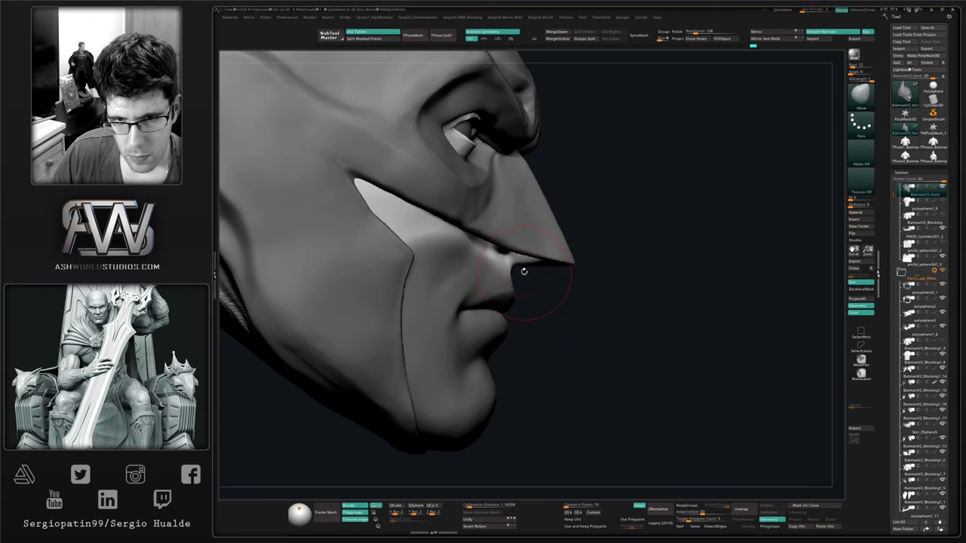
Adjust the unmasked base of the nose in profile with the Move brush and hide the cowl
{"action": "mouse_move", "coordinate": [518, 273]}
{"action": "left_mouse_down"}
{"action": "mouse_move", "coordinate": [526, 287]}
{"action": "mouse_move", "coordinate": [504, 264]}
{"action": "mouse_move", "coordinate": [538, 262]}
{"action": "left_mouse_up"}
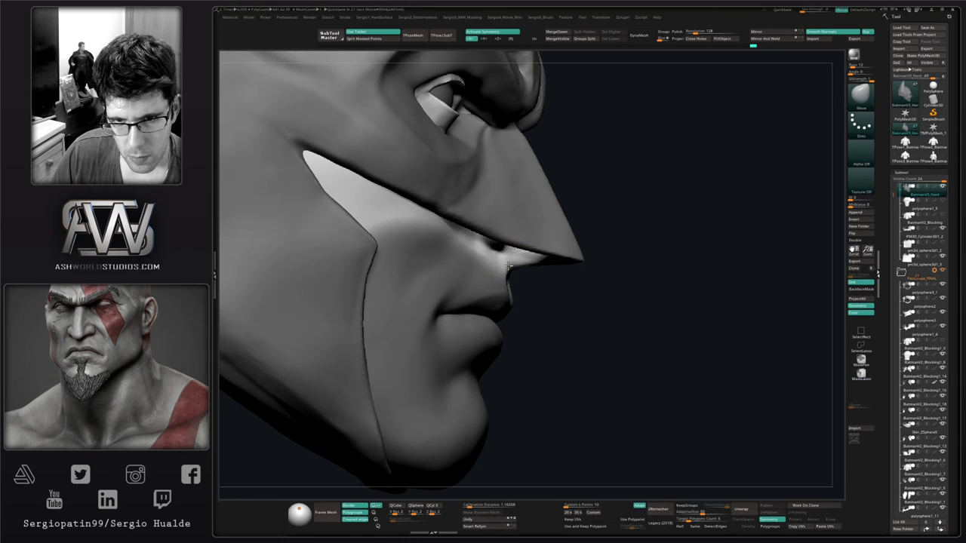
{"action": "left_click", "coordinate": [554, 236], "text": "ctrl+shift"}
{"action": "left_click_drag", "start_coordinate": [619, 256], "coordinate": [529, 270], "text": "ctrl+shift"}
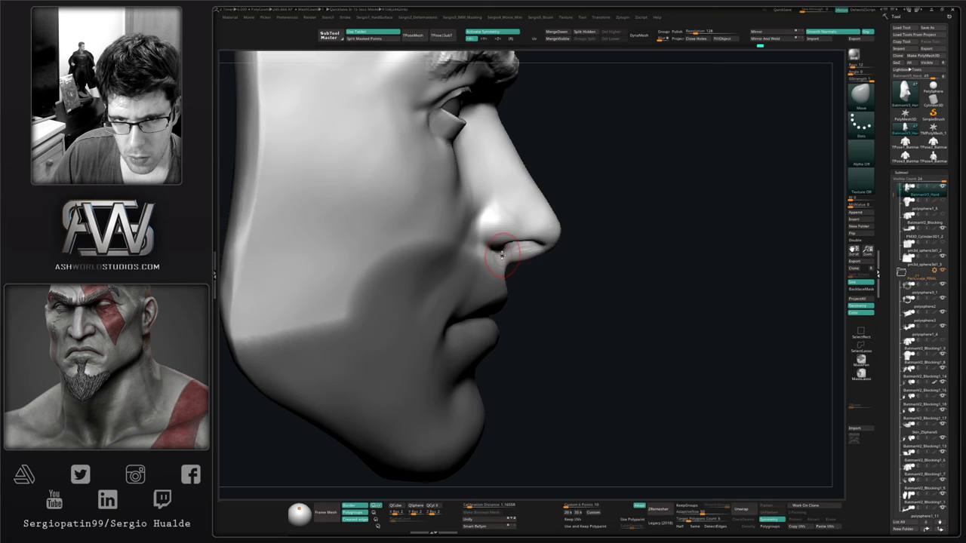
Define the lower edge of the nostril with the Standard brush and smooth it
{"action": "right_click_drag", "start_coordinate": [504, 253], "coordinate": [498, 255]}
{"action": "left_click_drag", "start_coordinate": [501, 256], "coordinate": [497, 248]}
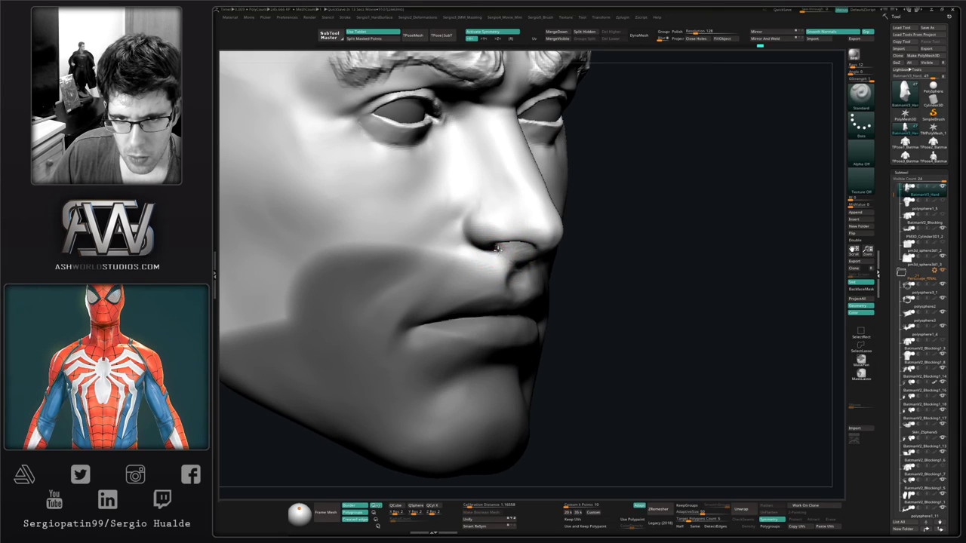
{"action": "right_click_drag", "start_coordinate": [497, 256], "coordinate": [517, 239]}
{"action": "left_click_drag", "start_coordinate": [492, 258], "coordinate": [511, 248], "text": "shift"}
{"action": "right_click_drag", "start_coordinate": [506, 256], "coordinate": [525, 255]}
Reshape the nostril and the underside of the nose in side view with the Move brush
{"action": "key", "text": "b"}
{"action": "key", "text": "m"}
{"action": "key", "text": "v"}
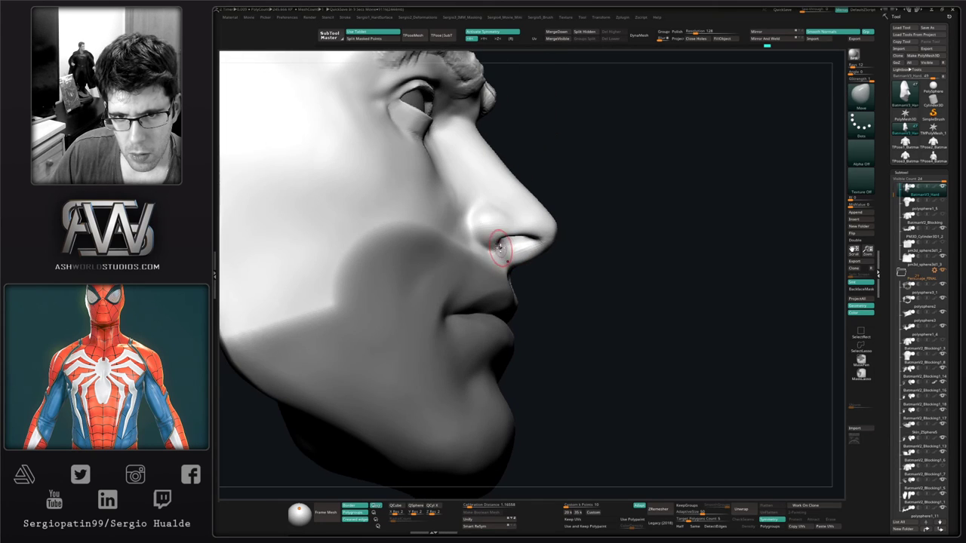
{"action": "left_click_drag", "start_coordinate": [502, 255], "coordinate": [496, 252]}
{"action": "mouse_move", "coordinate": [501, 262]}
{"action": "right_mouse_down"}
{"action": "mouse_move", "coordinate": [498, 273]}
{"action": "mouse_move", "coordinate": [501, 264]}
{"action": "right_mouse_up"}
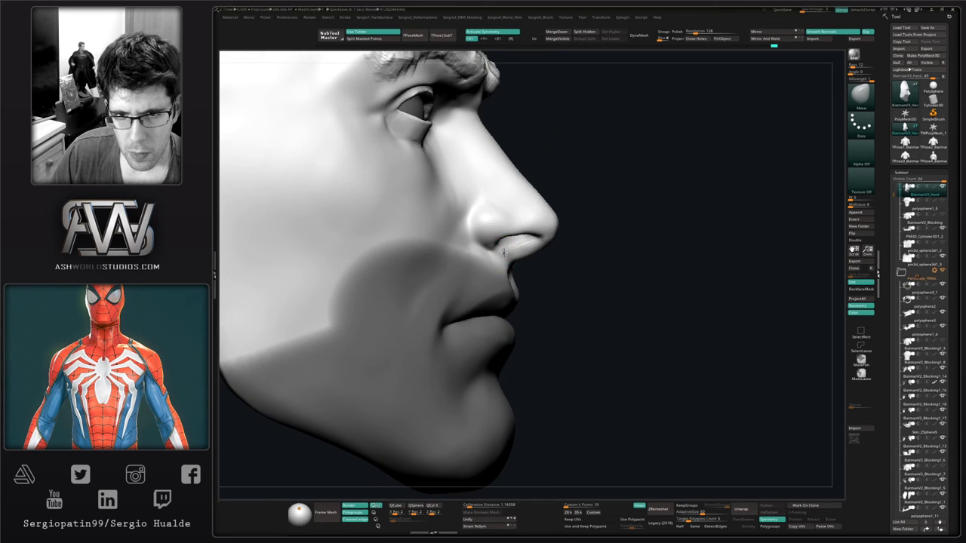
{"action": "left_click_drag", "start_coordinate": [503, 253], "coordinate": [510, 247]}
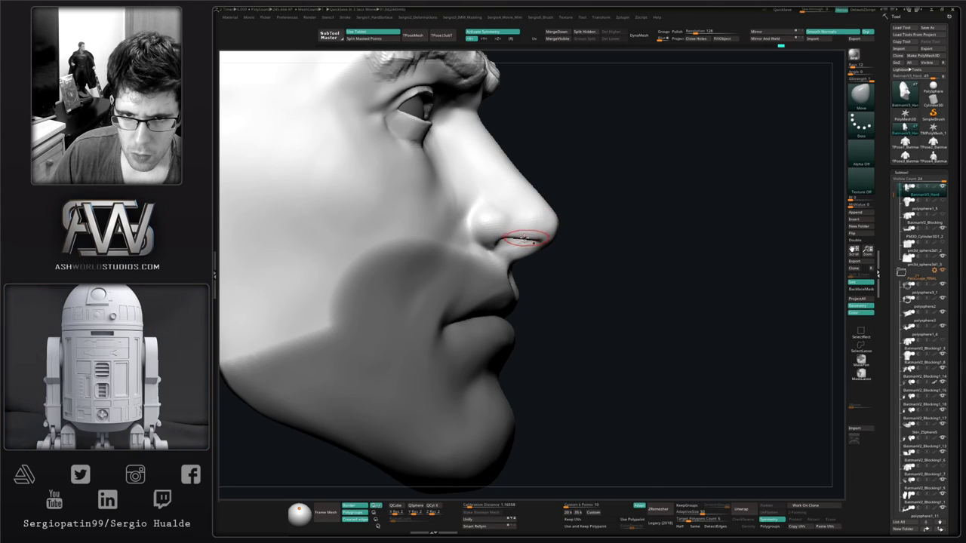
{"action": "right_click_drag", "start_coordinate": [520, 240], "coordinate": [515, 242]}
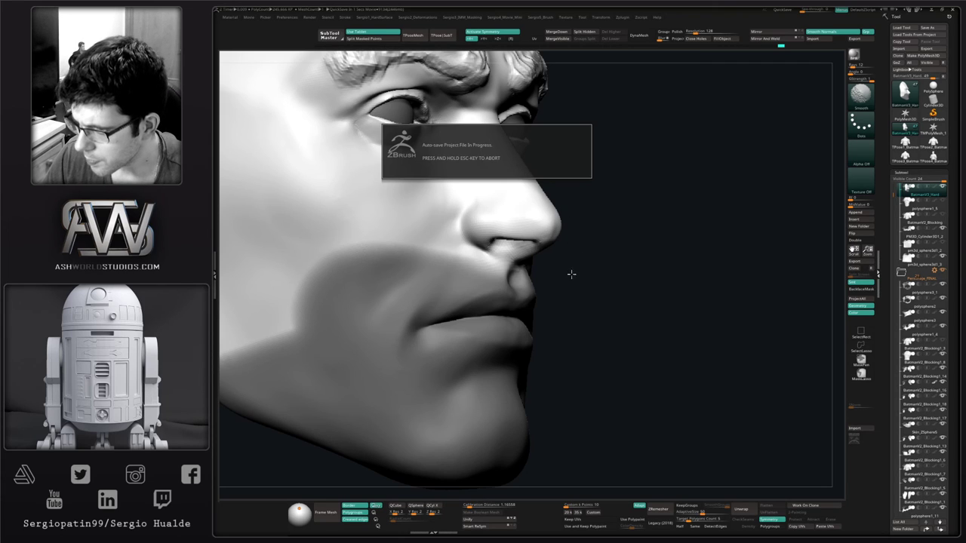
{"action": "left_click_drag", "start_coordinate": [572, 264], "coordinate": [569, 240]}
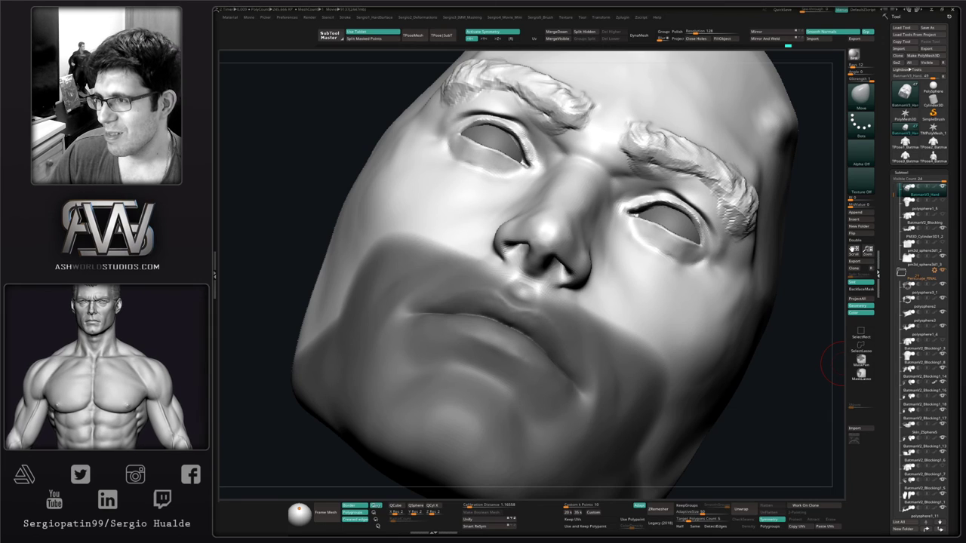
Reposition the nostrils and nose base with the Move brush, working from below the face
{"action": "mouse_move", "coordinate": [645, 303]}
{"action": "right_mouse_down", "text": "ctrl"}
{"action": "mouse_move", "coordinate": [586, 276]}
{"action": "mouse_move", "coordinate": [569, 254]}
{"action": "right_mouse_up", "text": "ctrl"}
{"action": "left_click_drag", "start_coordinate": [569, 254], "coordinate": [572, 260]}
{"action": "right_click_drag", "start_coordinate": [571, 261], "coordinate": [565, 263]}
{"action": "mouse_move", "coordinate": [565, 264]}
{"action": "left_mouse_down"}
{"action": "mouse_move", "coordinate": [556, 269]}
{"action": "mouse_move", "coordinate": [565, 272]}
{"action": "left_mouse_up"}
{"action": "right_click_drag", "start_coordinate": [565, 272], "coordinate": [560, 282]}
{"action": "mouse_move", "coordinate": [556, 273]}
{"action": "left_mouse_down"}
{"action": "mouse_move", "coordinate": [545, 276]}
{"action": "mouse_move", "coordinate": [571, 280]}
{"action": "mouse_move", "coordinate": [557, 266]}
{"action": "mouse_move", "coordinate": [562, 276]}
{"action": "left_mouse_up"}
{"action": "right_click_drag", "start_coordinate": [561, 276], "coordinate": [552, 285]}
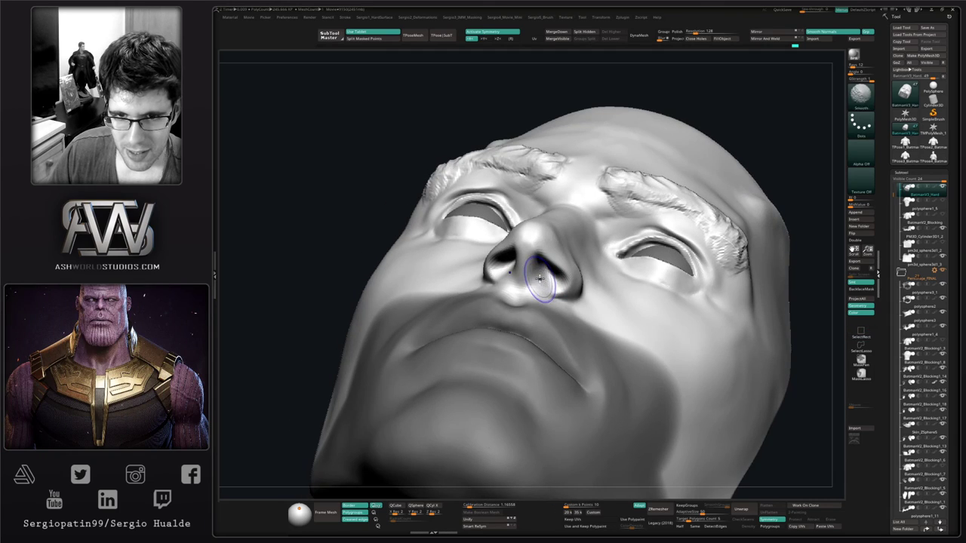
Smooth the area between the nostrils and refine the nostril openings from below
{"action": "left_click_drag", "start_coordinate": [541, 280], "coordinate": [540, 275], "text": "shift"}
{"action": "right_click_drag", "start_coordinate": [543, 282], "coordinate": [540, 265]}
{"action": "key", "text": "b"}
{"action": "key", "text": "m"}
{"action": "key", "text": "v"}
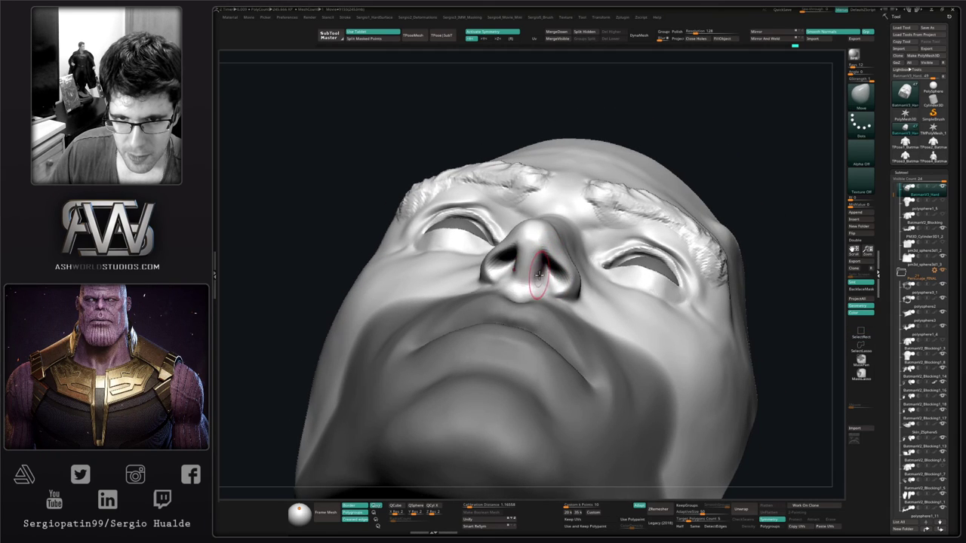
{"action": "left_click_drag", "start_coordinate": [538, 275], "coordinate": [540, 268], "text": "shift"}
{"action": "mouse_move", "coordinate": [539, 269]}
{"action": "right_mouse_down"}
{"action": "mouse_move", "coordinate": [545, 304]}
{"action": "mouse_move", "coordinate": [533, 282]}
{"action": "right_mouse_up"}
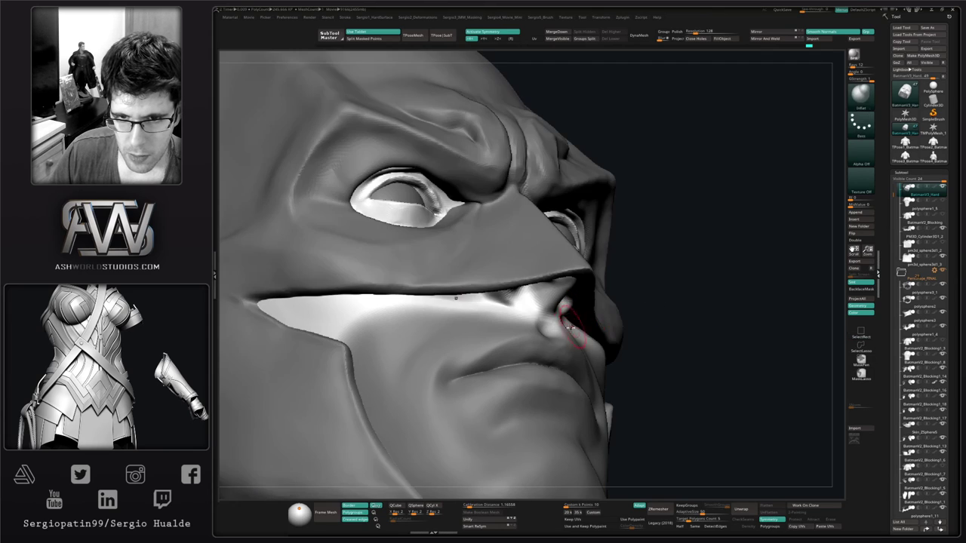
Check the nose beneath the cowl's nose guard in profile and clear the mask
{"action": "mouse_move", "coordinate": [604, 301]}
{"action": "right_mouse_down"}
{"action": "mouse_move", "coordinate": [564, 295]}
{"action": "mouse_move", "coordinate": [568, 283]}
{"action": "mouse_move", "coordinate": [562, 313]}
{"action": "mouse_move", "coordinate": [639, 307]}
{"action": "mouse_move", "coordinate": [571, 350]}
{"action": "mouse_move", "coordinate": [568, 365]}
{"action": "right_mouse_up"}
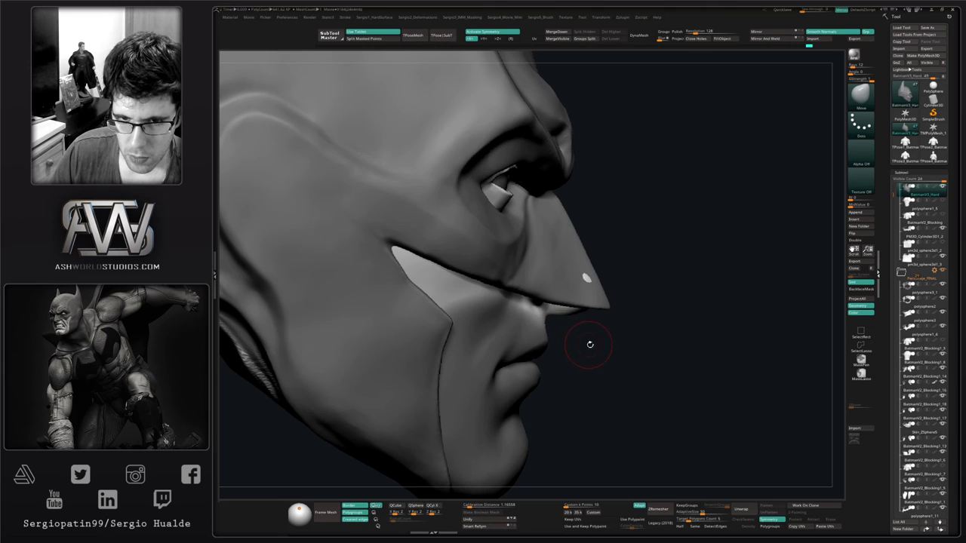
{"action": "mouse_move", "coordinate": [598, 282]}
{"action": "right_mouse_down"}
{"action": "mouse_move", "coordinate": [604, 263]}
{"action": "mouse_move", "coordinate": [590, 300]}
{"action": "right_mouse_up"}
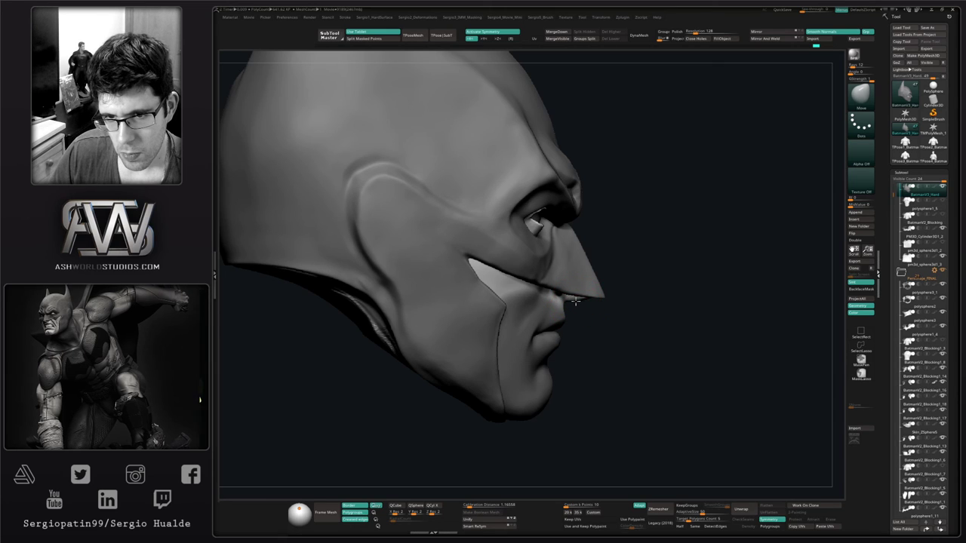
{"action": "right_click_drag", "start_coordinate": [595, 314], "coordinate": [626, 344]}
{"action": "left_click_drag", "start_coordinate": [673, 341], "coordinate": [661, 369], "text": "ctrl"}
Reshape the cheek edges of the cowl's face opening with the Move Topological brush
{"action": "mouse_move", "coordinate": [624, 361]}
{"action": "right_mouse_down"}
{"action": "mouse_move", "coordinate": [617, 366]}
{"action": "mouse_move", "coordinate": [601, 336]}
{"action": "mouse_move", "coordinate": [577, 362]}
{"action": "right_mouse_up"}
{"action": "key", "text": "b"}
{"action": "key", "text": "m"}
{"action": "key", "text": "t"}
{"action": "left_click_drag", "start_coordinate": [542, 344], "coordinate": [545, 344]}
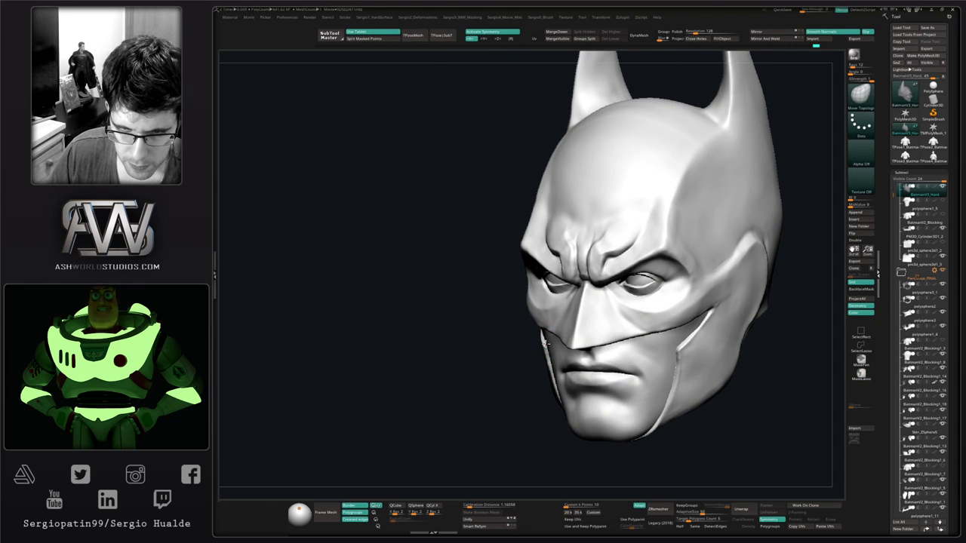
{"action": "right_click_drag", "start_coordinate": [545, 359], "coordinate": [549, 349]}
{"action": "left_click_drag", "start_coordinate": [535, 338], "coordinate": [540, 338]}
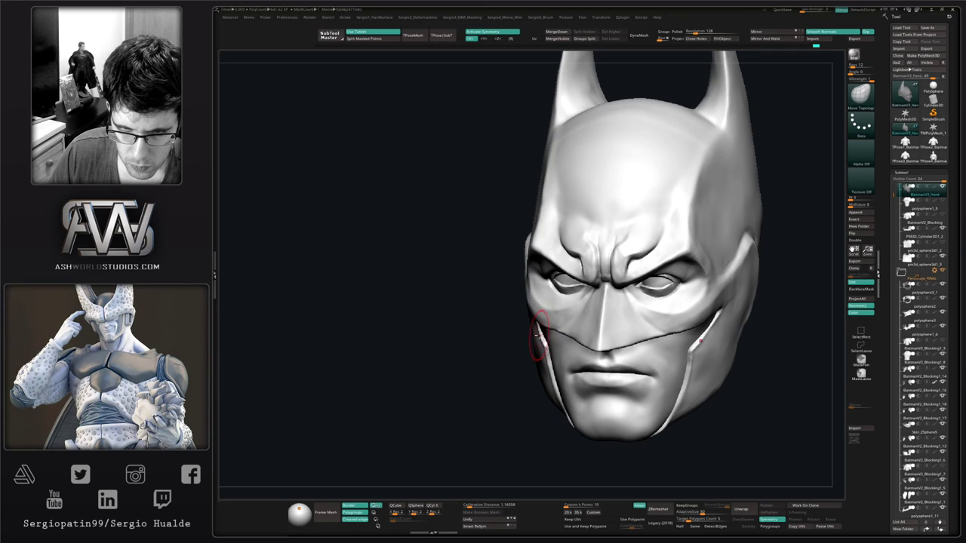
{"action": "right_click_drag", "start_coordinate": [538, 336], "coordinate": [536, 322]}
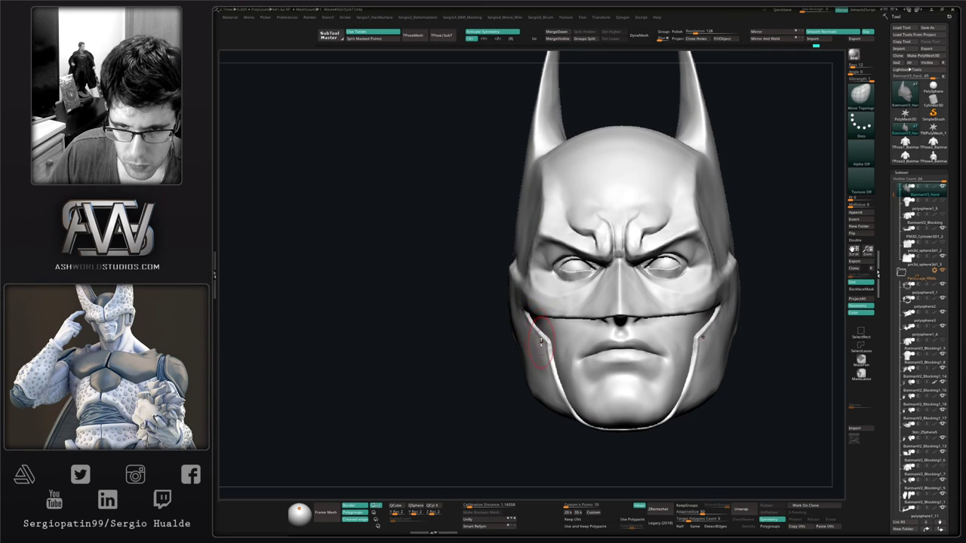
{"action": "left_click_drag", "start_coordinate": [548, 357], "coordinate": [547, 360]}
{"action": "right_click_drag", "start_coordinate": [615, 379], "coordinate": [639, 387]}
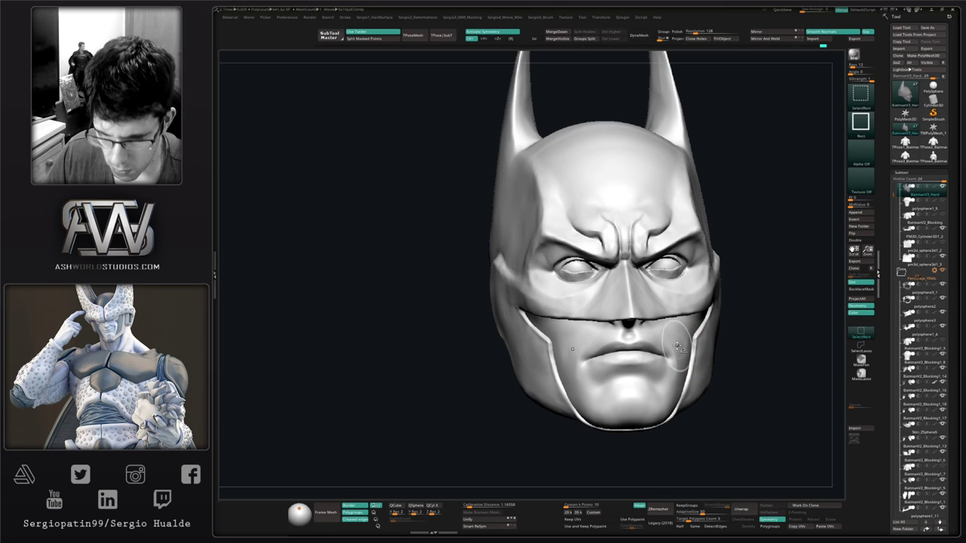
Isolate the cowl, flatten its cheek and jaw sides with the TrimDynamic brush, and unhide the face
{"action": "key", "text": "b"}
{"action": "key", "text": "t"}
{"action": "key", "text": "d"}
{"action": "right_click_drag", "start_coordinate": [696, 361], "coordinate": [655, 356]}
{"action": "left_click", "coordinate": [706, 352], "text": "ctrl+shift"}
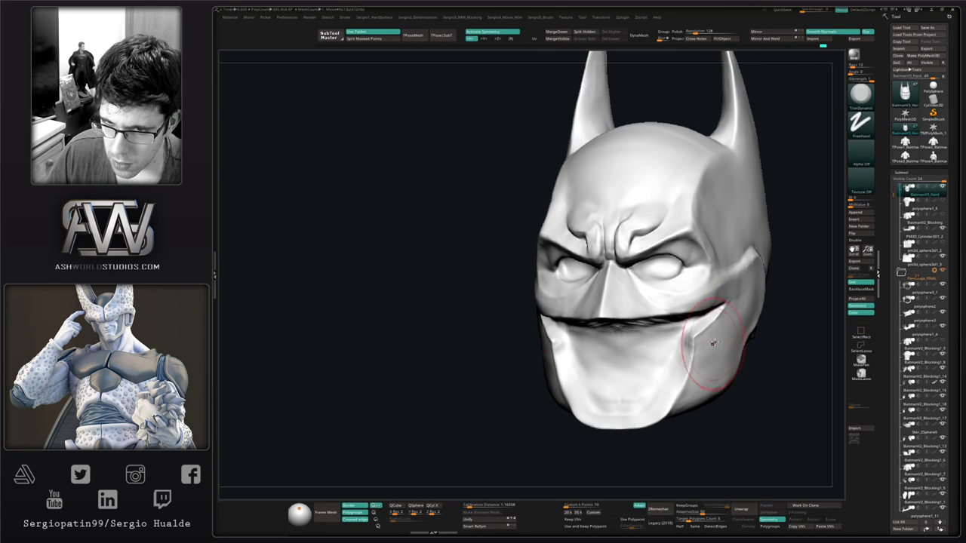
{"action": "mouse_move", "coordinate": [689, 402]}
{"action": "left_mouse_down"}
{"action": "mouse_move", "coordinate": [726, 341]}
{"action": "mouse_move", "coordinate": [703, 391]}
{"action": "left_mouse_up"}
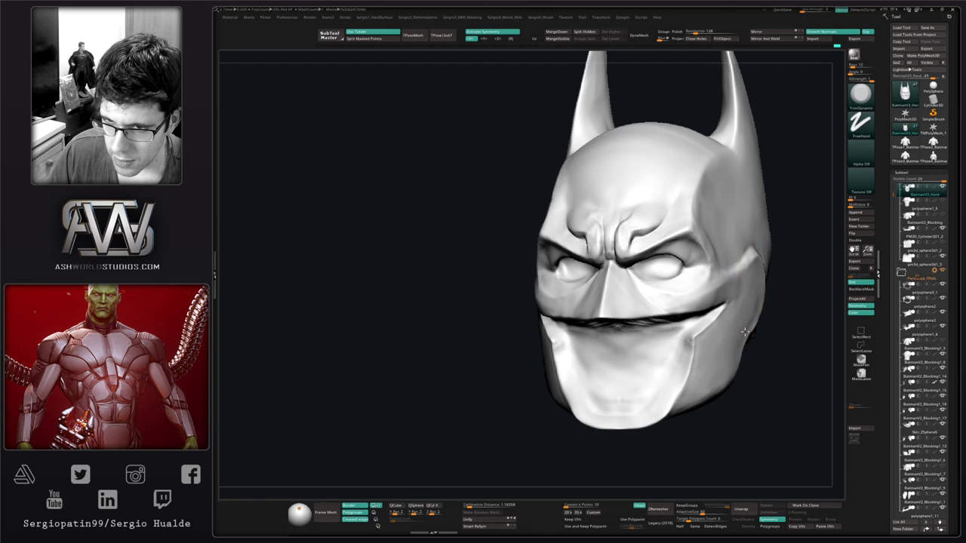
{"action": "left_click_drag", "start_coordinate": [751, 289], "coordinate": [744, 306]}
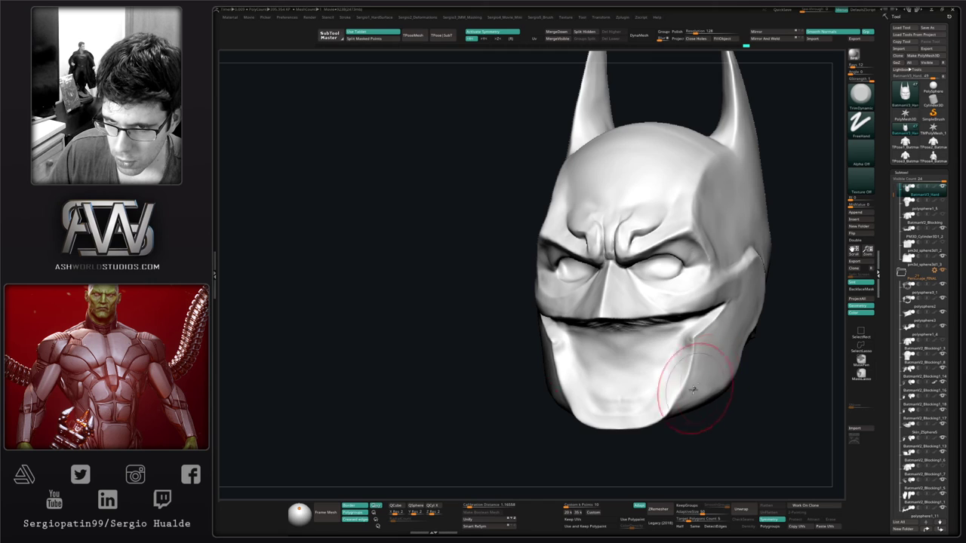
{"action": "right_click_drag", "start_coordinate": [689, 386], "coordinate": [679, 348], "text": "alt"}
{"action": "left_click", "coordinate": [712, 403], "text": "ctrl+shift"}
{"action": "right_click_drag", "start_coordinate": [712, 403], "coordinate": [685, 380], "text": "ctrl"}
Show the body around the head and adjust the cowl's edge along the jaw with the Move Topological brush
{"action": "key", "text": "alt+s"}
{"action": "right_click_drag", "start_coordinate": [681, 321], "coordinate": [679, 362], "text": "ctrl"}
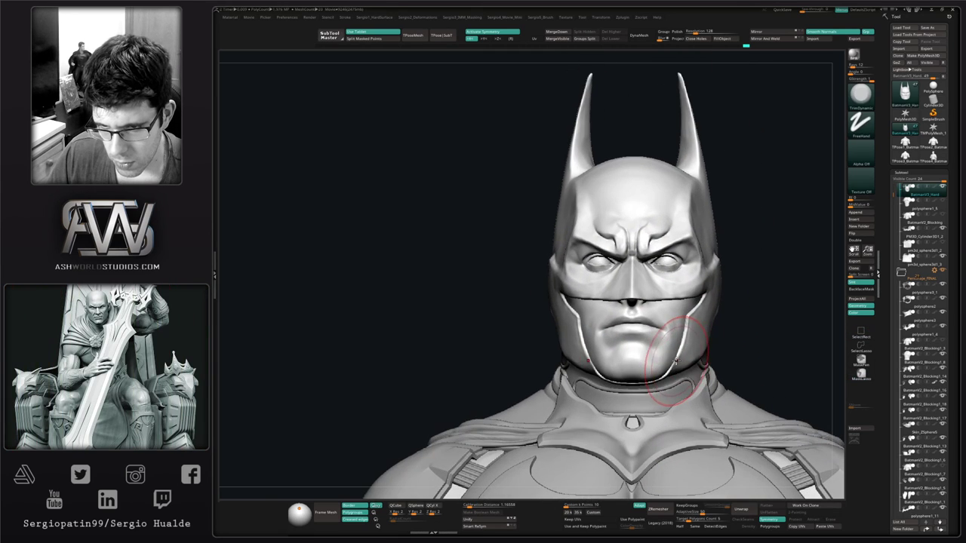
{"action": "key", "text": "b"}
{"action": "key", "text": "m"}
{"action": "key", "text": "t"}
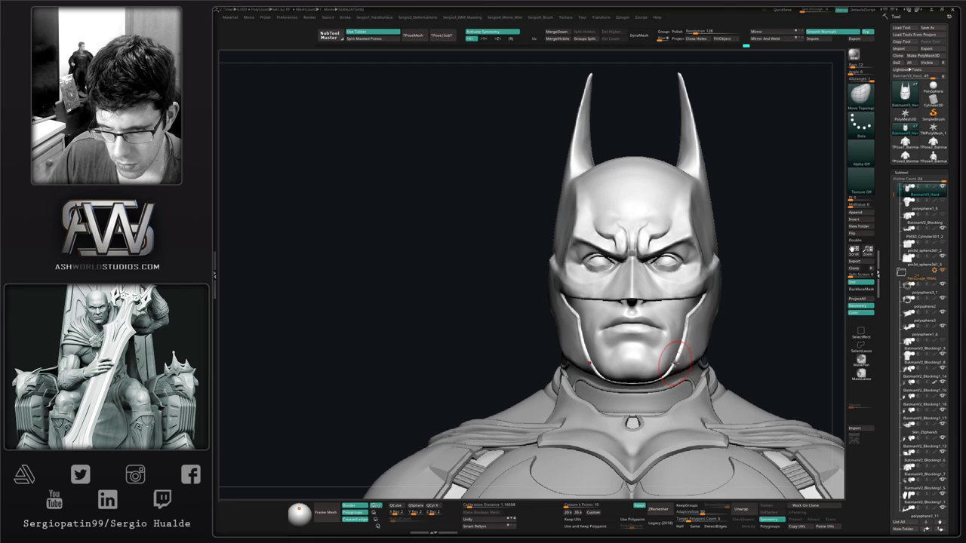
{"action": "right_click_drag", "start_coordinate": [676, 370], "coordinate": [644, 385], "text": "ctrl"}
{"action": "mouse_move", "coordinate": [644, 385]}
{"action": "right_mouse_down", "text": "ctrl"}
{"action": "mouse_move", "coordinate": [645, 348]}
{"action": "mouse_move", "coordinate": [638, 394]}
{"action": "mouse_move", "coordinate": [679, 379]}
{"action": "mouse_move", "coordinate": [610, 356]}
{"action": "mouse_move", "coordinate": [694, 368]}
{"action": "right_mouse_up", "text": "ctrl"}
{"action": "key", "text": "space"}
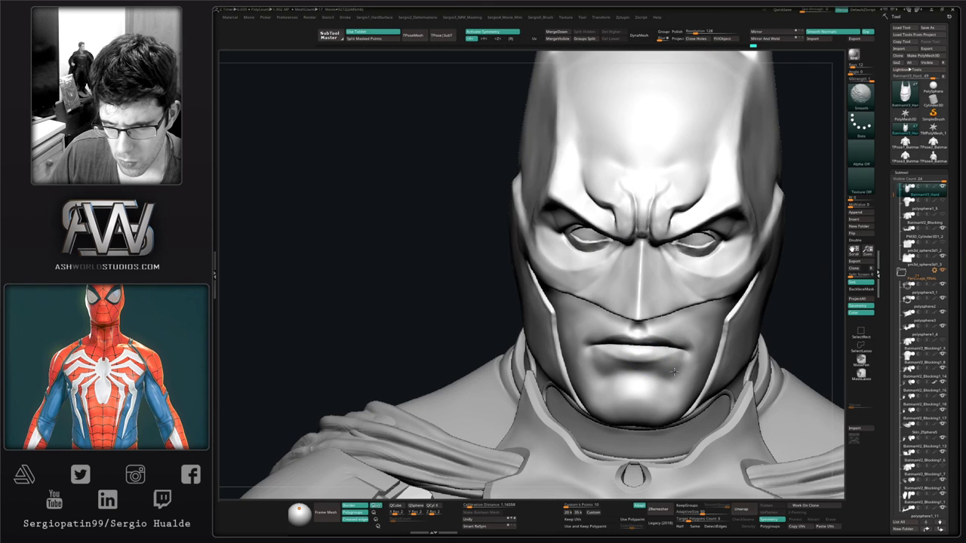
Examine the head's proportions against the torso from the front and three-quarter views
{"action": "right_click_drag", "start_coordinate": [700, 403], "coordinate": [746, 349], "text": "ctrl"}
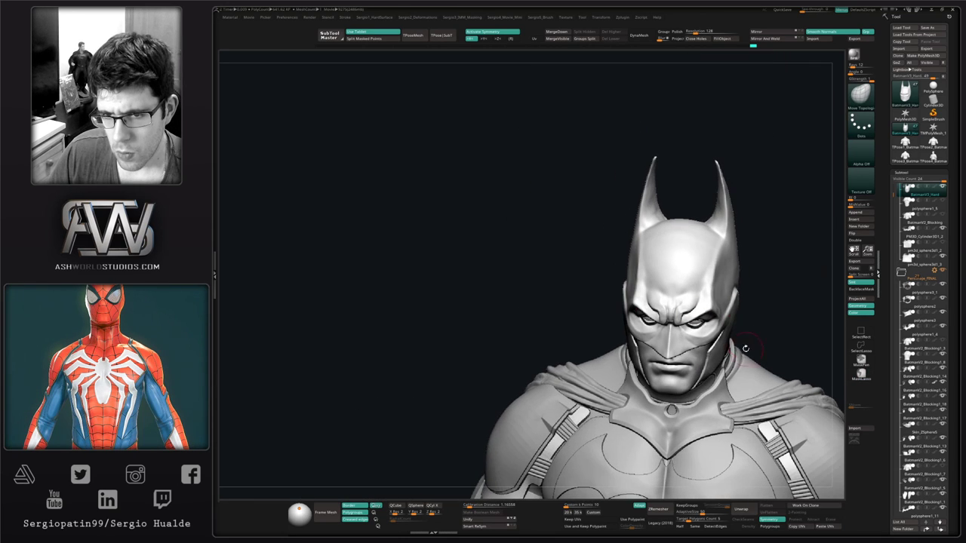
{"action": "right_click_drag", "start_coordinate": [687, 378], "coordinate": [698, 339], "text": "ctrl"}
{"action": "right_click_drag", "start_coordinate": [738, 275], "coordinate": [631, 324]}
{"action": "right_click_drag", "start_coordinate": [631, 325], "coordinate": [692, 339], "text": "ctrl"}
{"action": "right_click_drag", "start_coordinate": [695, 281], "coordinate": [710, 314], "text": "ctrl"}
{"action": "right_click_drag", "start_coordinate": [757, 274], "coordinate": [616, 304]}
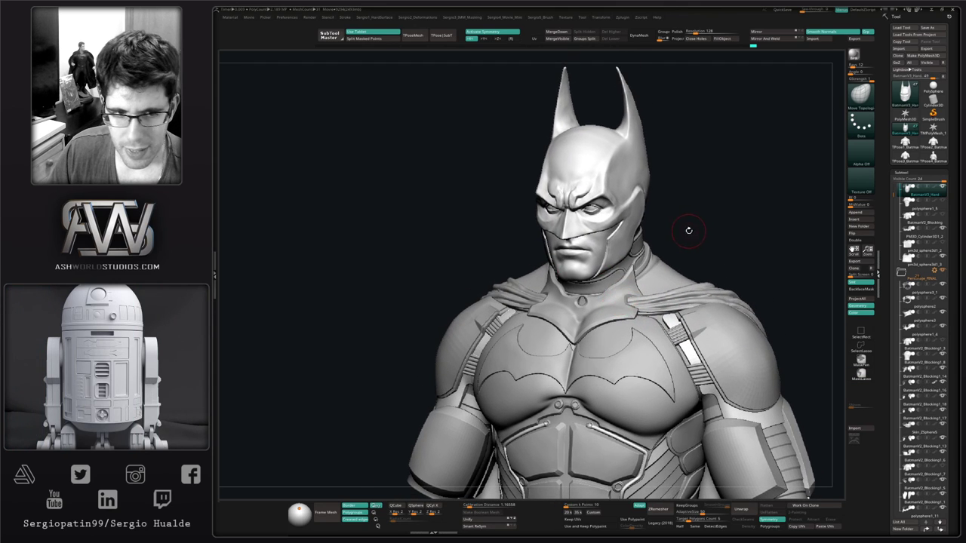
{"action": "right_click_drag", "start_coordinate": [689, 231], "coordinate": [679, 246]}
Isolate the face to lasso-mask the eye area from below, and bring the cowl back into view
{"action": "mouse_move", "coordinate": [581, 310]}
{"action": "right_mouse_down", "text": "ctrl"}
{"action": "mouse_move", "coordinate": [565, 366]}
{"action": "mouse_move", "coordinate": [549, 325]}
{"action": "mouse_move", "coordinate": [554, 366]}
{"action": "right_mouse_up", "text": "ctrl"}
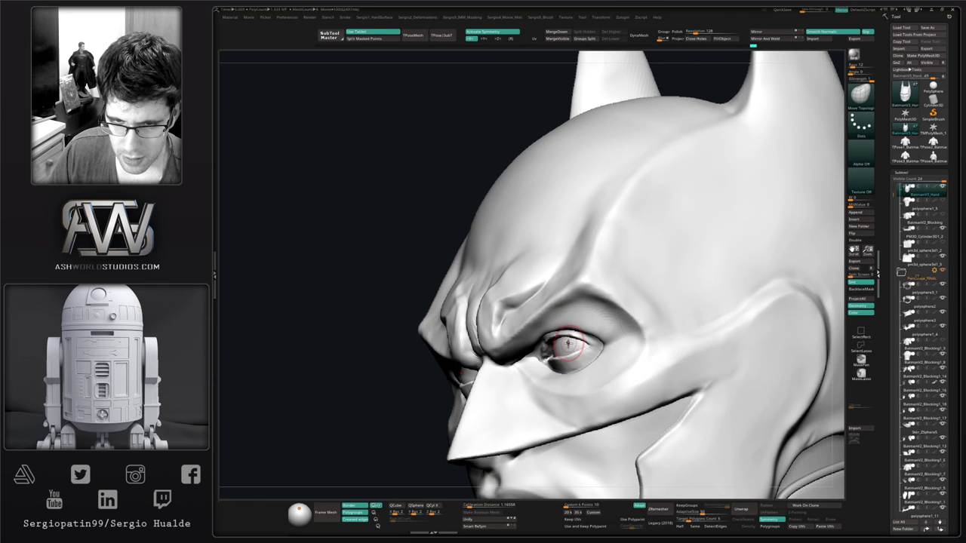
{"action": "left_click", "coordinate": [569, 345], "text": "ctrl+shift"}
{"action": "mouse_move", "coordinate": [571, 347]}
{"action": "right_mouse_down"}
{"action": "mouse_move", "coordinate": [617, 348]}
{"action": "mouse_move", "coordinate": [594, 335]}
{"action": "right_mouse_up"}
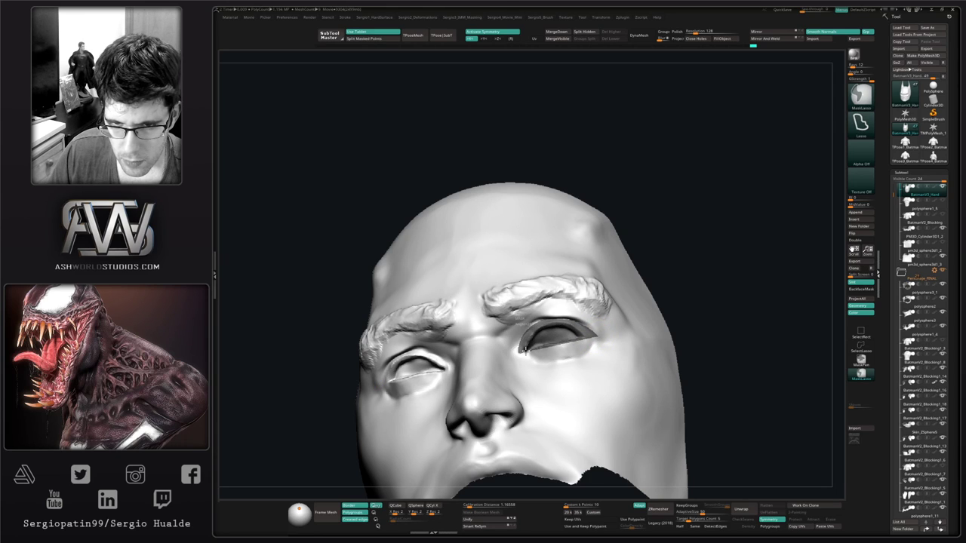
{"action": "left_click_drag", "start_coordinate": [594, 340], "coordinate": [598, 338], "text": "ctrl"}
{"action": "left_click", "coordinate": [716, 309], "text": "ctrl"}
{"action": "mouse_move", "coordinate": [713, 309]}
{"action": "right_mouse_down"}
{"action": "mouse_move", "coordinate": [599, 337]}
{"action": "mouse_move", "coordinate": [524, 334]}
{"action": "mouse_move", "coordinate": [558, 337]}
{"action": "mouse_move", "coordinate": [537, 340]}
{"action": "mouse_move", "coordinate": [563, 325]}
{"action": "right_mouse_up"}
{"action": "left_click", "coordinate": [769, 277], "text": "ctrl+shift"}
{"action": "mouse_move", "coordinate": [562, 341]}
{"action": "right_mouse_down"}
{"action": "mouse_move", "coordinate": [590, 359]}
{"action": "mouse_move", "coordinate": [560, 351]}
{"action": "mouse_move", "coordinate": [557, 373]}
{"action": "mouse_move", "coordinate": [571, 368]}
{"action": "right_mouse_up"}
{"action": "left_click", "coordinate": [642, 354], "text": "ctrl+shift"}
Isolate the face without the cowl and smooth the eyelids around the eye openings
{"action": "key", "text": "s"}
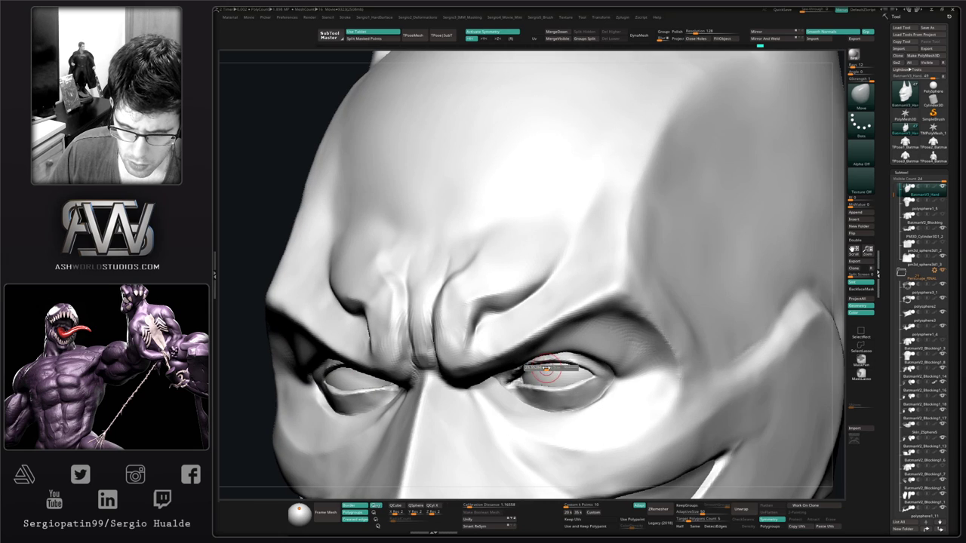
{"action": "left_click", "coordinate": [542, 363], "text": "ctrl+shift"}
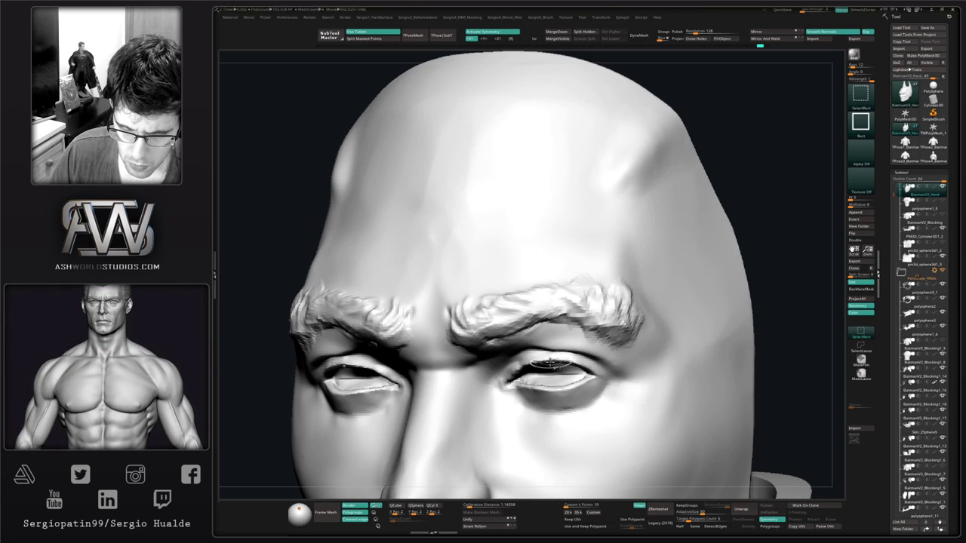
{"action": "left_click_drag", "start_coordinate": [511, 379], "coordinate": [553, 362], "text": "shift"}
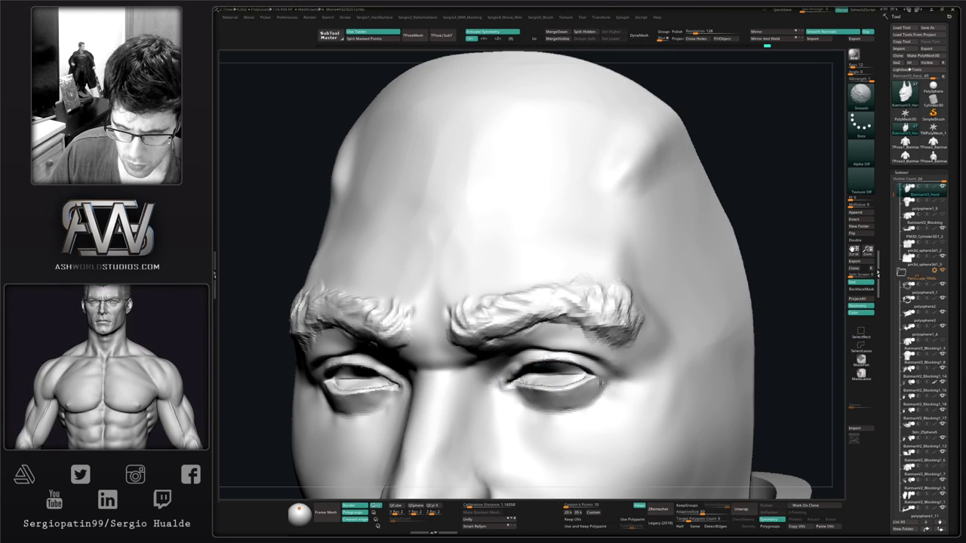
{"action": "right_click_drag", "start_coordinate": [557, 363], "coordinate": [580, 361]}
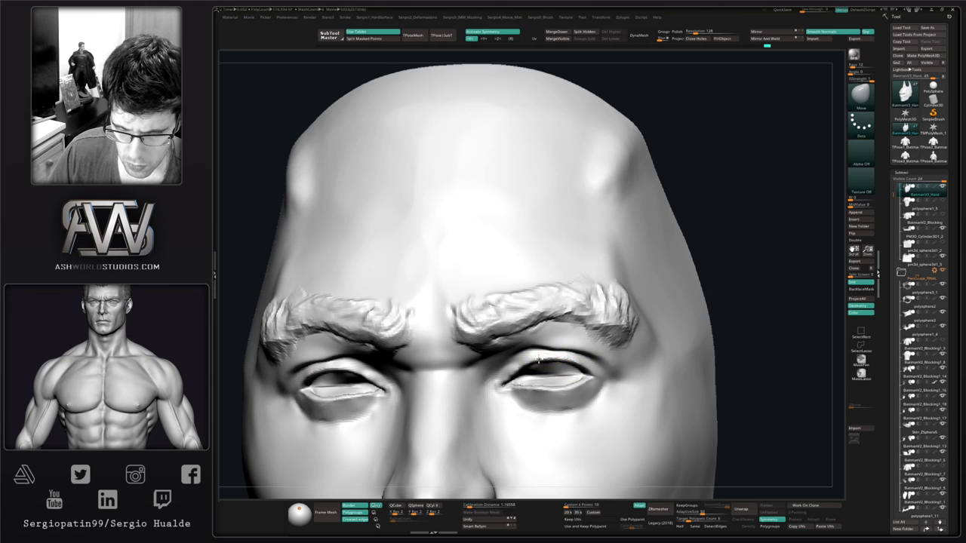
{"action": "right_click_drag", "start_coordinate": [565, 362], "coordinate": [567, 336], "text": "ctrl"}
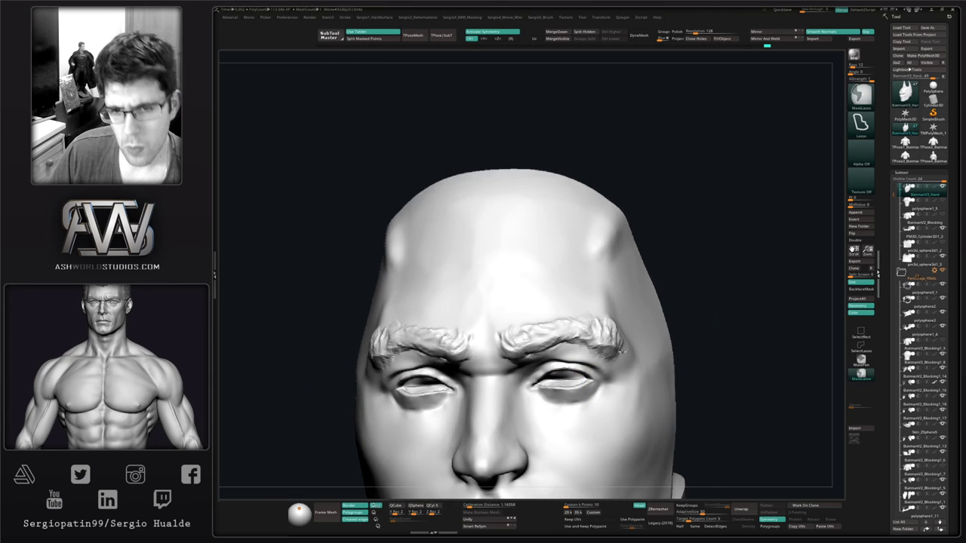
{"action": "left_click", "coordinate": [702, 383], "text": "ctrl+shift"}
{"action": "right_click_drag", "start_coordinate": [626, 388], "coordinate": [623, 361], "text": "ctrl"}
{"action": "right_click_drag", "start_coordinate": [623, 411], "coordinate": [587, 420]}
{"action": "right_click_drag", "start_coordinate": [587, 419], "coordinate": [574, 384], "text": "alt"}
{"action": "right_click_drag", "start_coordinate": [602, 332], "coordinate": [571, 329]}
Try to reshape the inner eye corner with the Move brush on the isolated face
{"action": "left_click", "coordinate": [579, 294], "text": "ctrl+shift"}
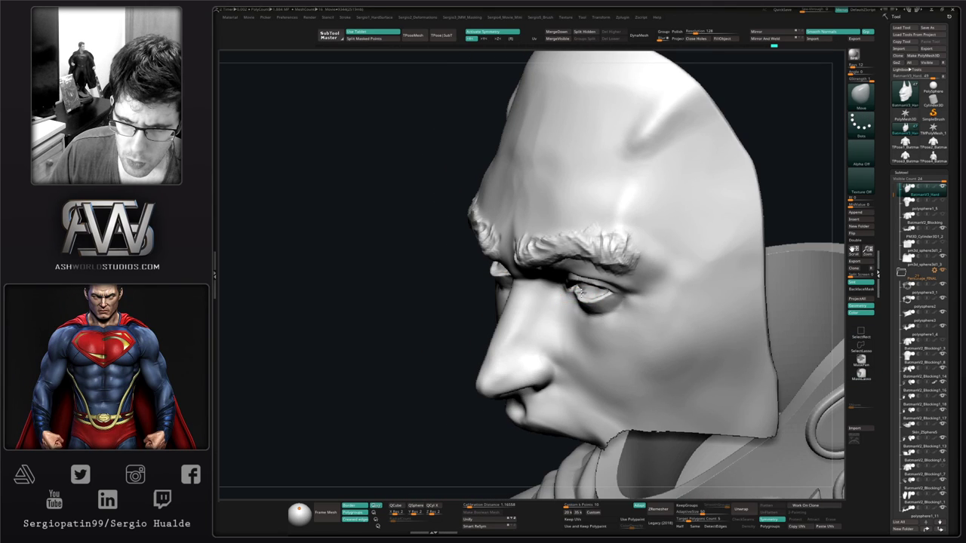
{"action": "left_click_drag", "start_coordinate": [581, 291], "coordinate": [577, 289]}
{"action": "key", "text": "ctrl+z"}
{"action": "right_click_drag", "start_coordinate": [576, 290], "coordinate": [578, 334]}
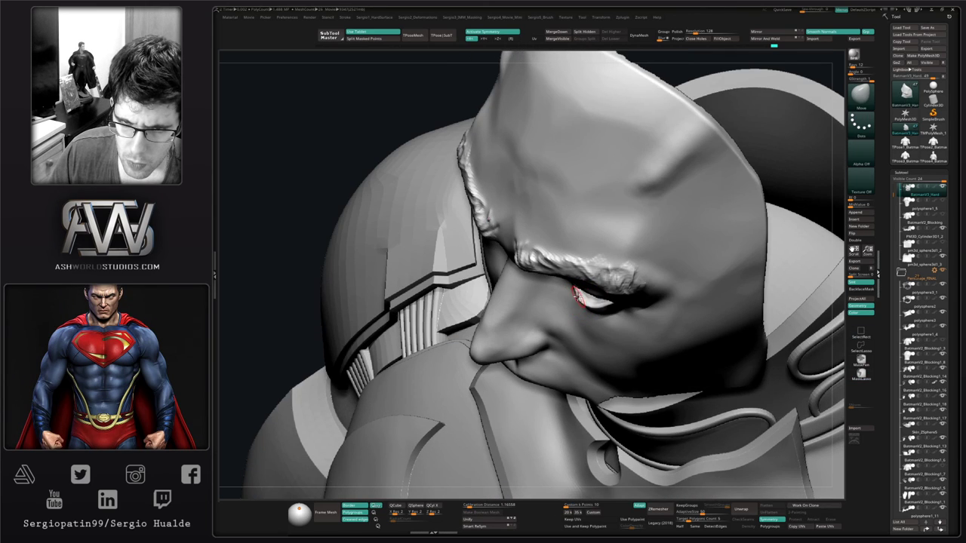
{"action": "right_click_drag", "start_coordinate": [584, 295], "coordinate": [578, 292]}
{"action": "key", "text": "space"}
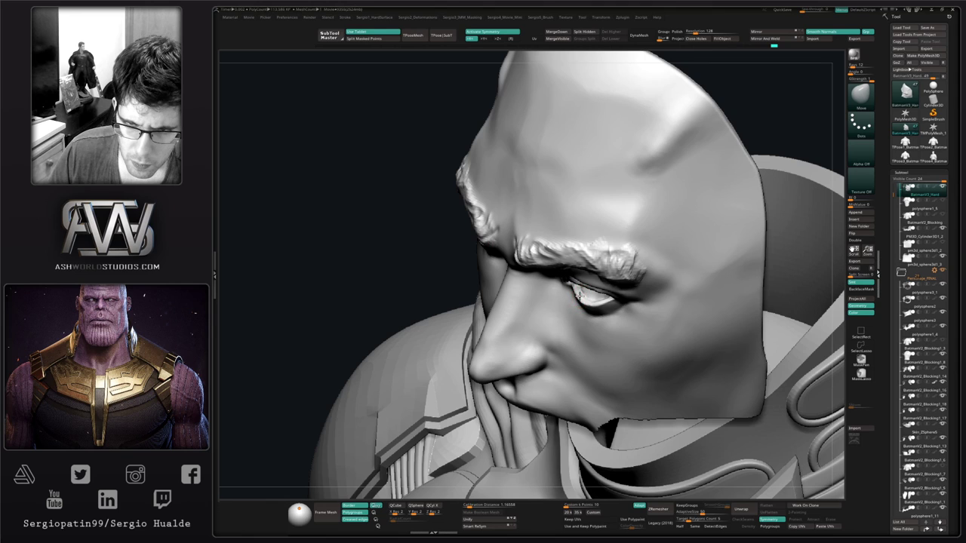
Unhide the cowl and review the face and the whole bust from the front
{"action": "right_click_drag", "start_coordinate": [586, 320], "coordinate": [709, 284], "text": "ctrl"}
{"action": "left_click", "coordinate": [655, 331], "text": "ctrl+shift"}
{"action": "right_click_drag", "start_coordinate": [656, 331], "coordinate": [557, 352]}
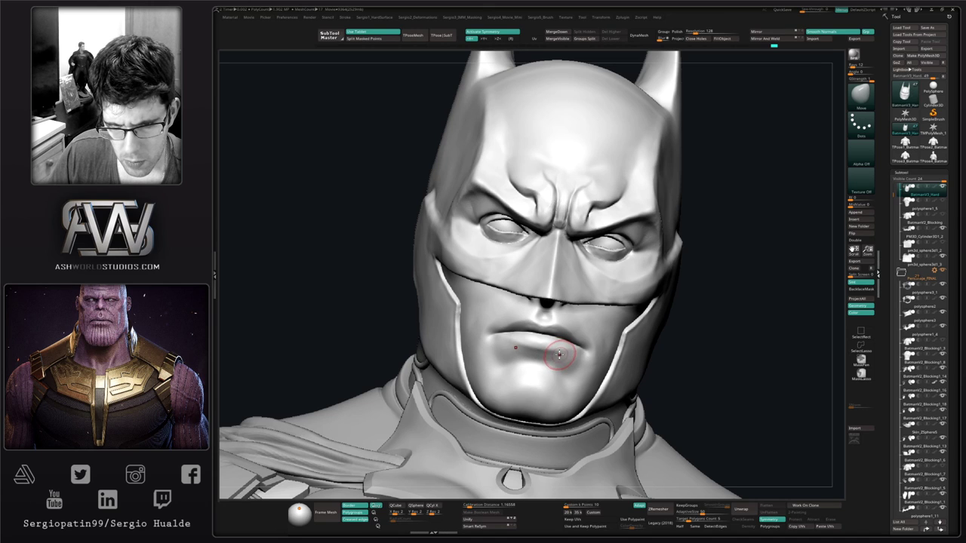
{"action": "mouse_move", "coordinate": [559, 351]}
{"action": "right_mouse_down", "text": "ctrl"}
{"action": "mouse_move", "coordinate": [563, 329]}
{"action": "mouse_move", "coordinate": [565, 369]}
{"action": "mouse_move", "coordinate": [570, 253]}
{"action": "mouse_move", "coordinate": [602, 303]}
{"action": "mouse_move", "coordinate": [598, 275]}
{"action": "mouse_move", "coordinate": [563, 355]}
{"action": "mouse_move", "coordinate": [593, 293]}
{"action": "mouse_move", "coordinate": [610, 359]}
{"action": "mouse_move", "coordinate": [571, 302]}
{"action": "mouse_move", "coordinate": [584, 319]}
{"action": "mouse_move", "coordinate": [575, 332]}
{"action": "mouse_move", "coordinate": [596, 324]}
{"action": "mouse_move", "coordinate": [587, 335]}
{"action": "mouse_move", "coordinate": [596, 243]}
{"action": "right_mouse_up", "text": "ctrl"}
{"action": "right_click", "coordinate": [548, 392]}
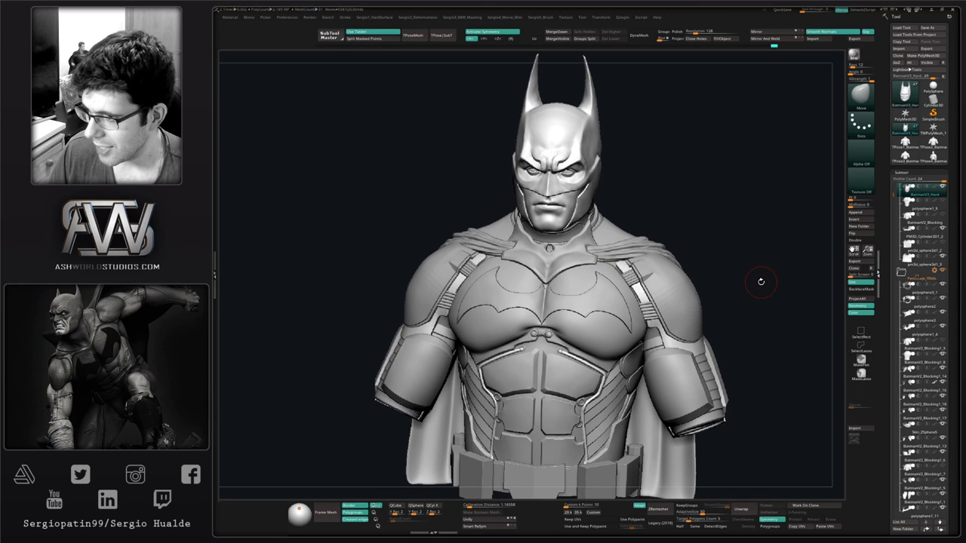